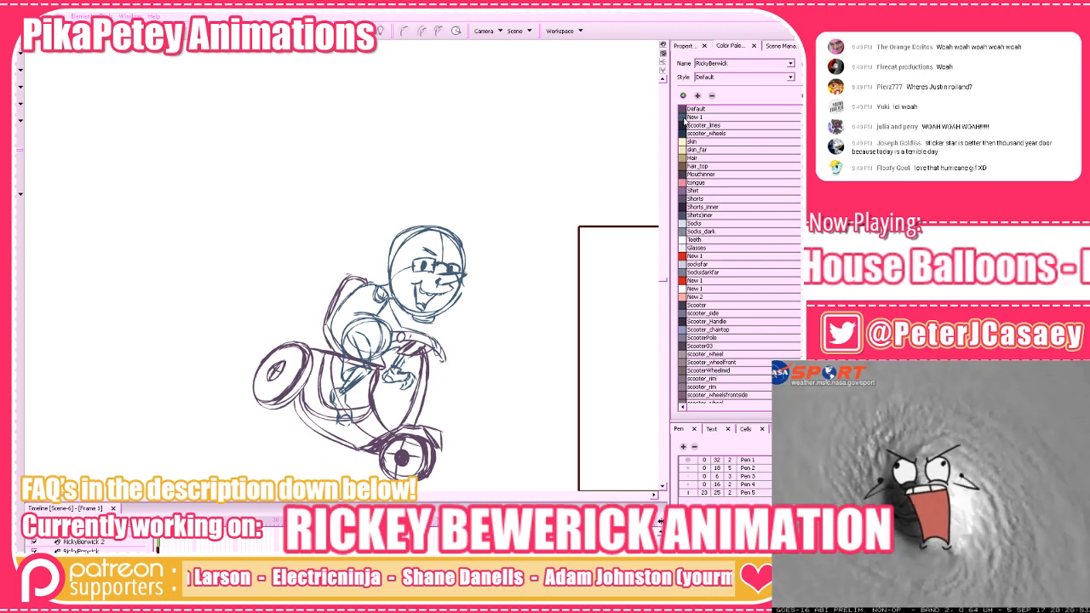
Select the New 1 colour above Scooter_lines and erase the pupils and the near eyebrow on the character's sketched face
{"action": "left_click", "coordinate": [688, 119]}
{"action": "left_click_drag", "start_coordinate": [664, 282], "coordinate": [663, 281]}
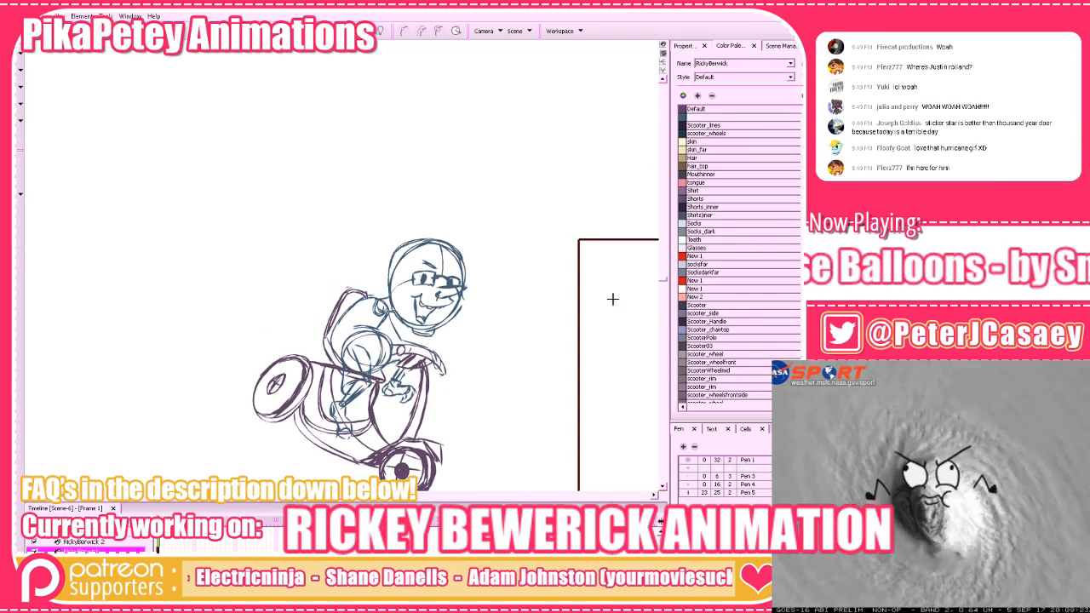
{"action": "left_click_drag", "start_coordinate": [499, 347], "coordinate": [482, 323]}
{"action": "left_click_drag", "start_coordinate": [554, 366], "coordinate": [553, 390]}
{"action": "key", "text": "2"}
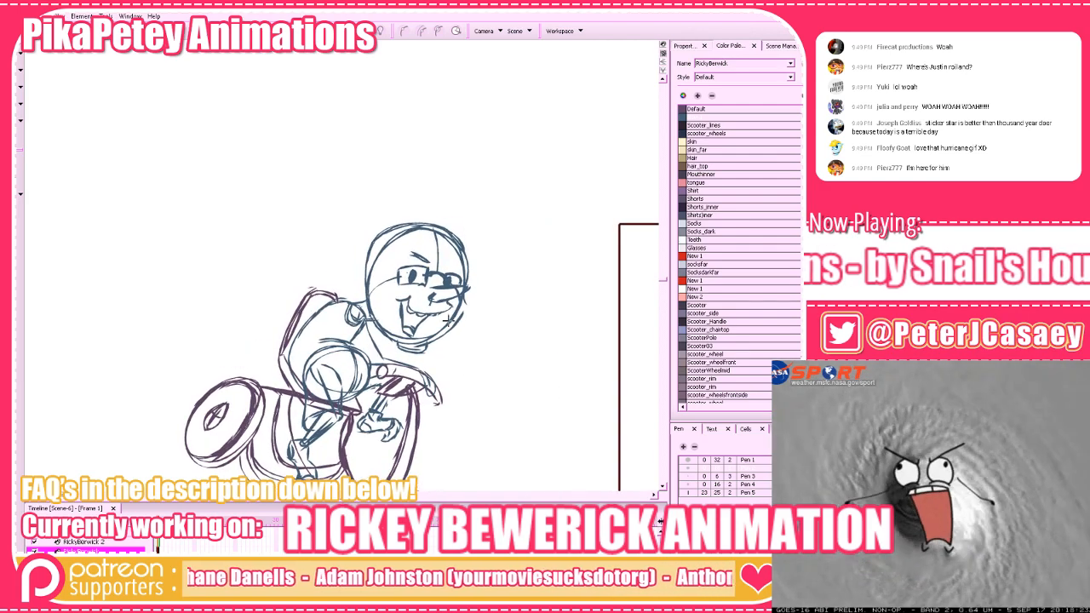
{"action": "mouse_move", "coordinate": [413, 274]}
{"action": "left_mouse_down"}
{"action": "mouse_move", "coordinate": [429, 262]}
{"action": "mouse_move", "coordinate": [464, 273]}
{"action": "left_mouse_up"}
{"action": "key", "text": "alt+b"}
Redraw the eyebrows above the glasses as thick, angry slanted strokes
{"action": "key", "text": "ctrl+z"}
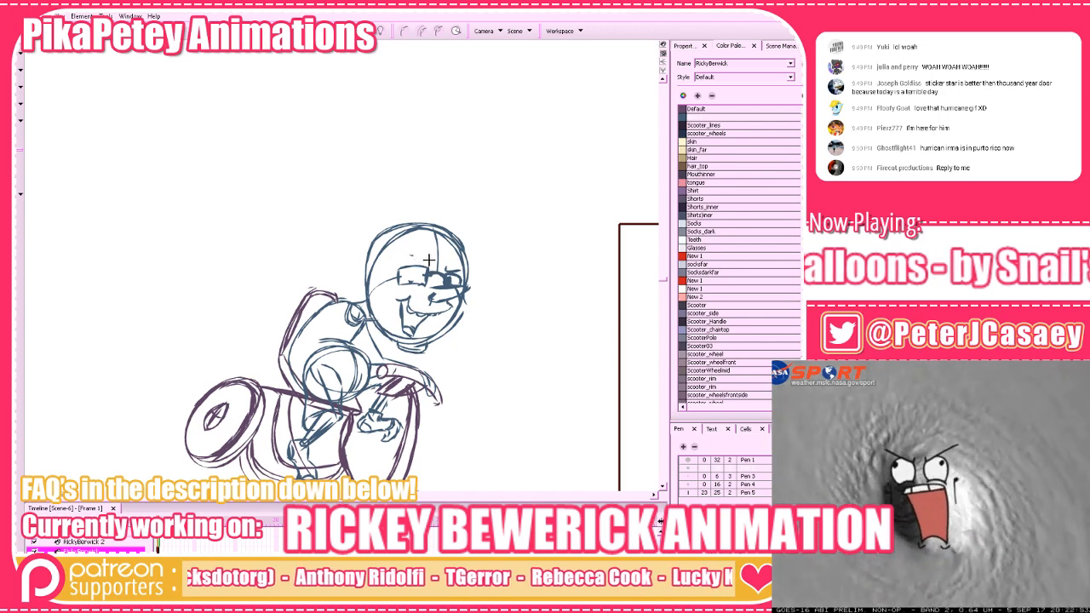
{"action": "mouse_move", "coordinate": [425, 264]}
{"action": "left_mouse_down"}
{"action": "mouse_move", "coordinate": [409, 255]}
{"action": "mouse_move", "coordinate": [428, 262]}
{"action": "left_mouse_up"}
{"action": "key", "text": "ctrl+z"}
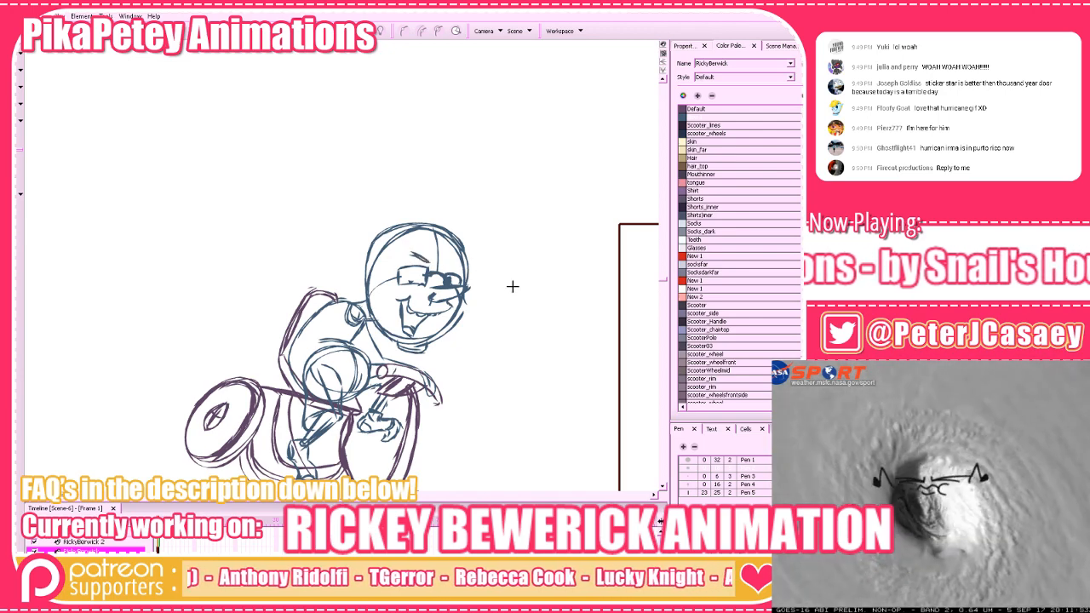
{"action": "left_click_drag", "start_coordinate": [528, 320], "coordinate": [495, 333]}
{"action": "key", "text": "z"}
{"action": "key", "text": "z"}
{"action": "mouse_move", "coordinate": [401, 260]}
{"action": "left_mouse_down"}
{"action": "mouse_move", "coordinate": [444, 286]}
{"action": "mouse_move", "coordinate": [438, 279]}
{"action": "mouse_move", "coordinate": [437, 296]}
{"action": "mouse_move", "coordinate": [428, 280]}
{"action": "mouse_move", "coordinate": [488, 297]}
{"action": "left_mouse_up"}
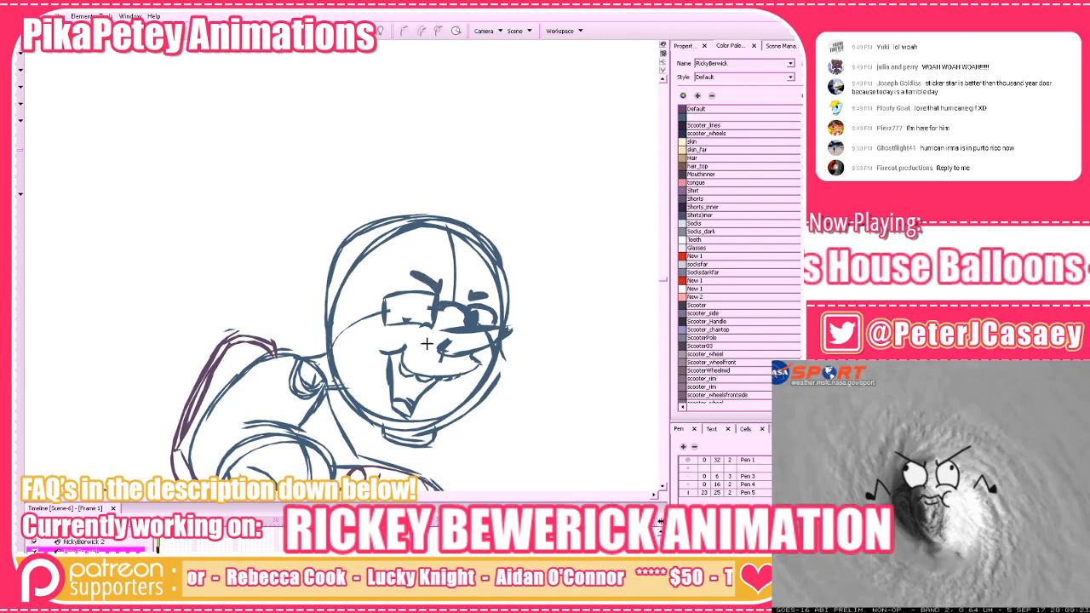
Clean up the inside of both glasses lenses and sketch narrowed eyes in them
{"action": "key", "text": "alt+e"}
{"action": "mouse_move", "coordinate": [401, 318]}
{"action": "left_mouse_down"}
{"action": "mouse_move", "coordinate": [426, 307]}
{"action": "mouse_move", "coordinate": [406, 308]}
{"action": "mouse_move", "coordinate": [427, 302]}
{"action": "mouse_move", "coordinate": [397, 307]}
{"action": "mouse_move", "coordinate": [433, 304]}
{"action": "mouse_move", "coordinate": [393, 304]}
{"action": "mouse_move", "coordinate": [441, 329]}
{"action": "mouse_move", "coordinate": [471, 294]}
{"action": "mouse_move", "coordinate": [401, 308]}
{"action": "left_mouse_up"}
{"action": "key", "text": "alt+b"}
{"action": "key", "text": "alt+e"}
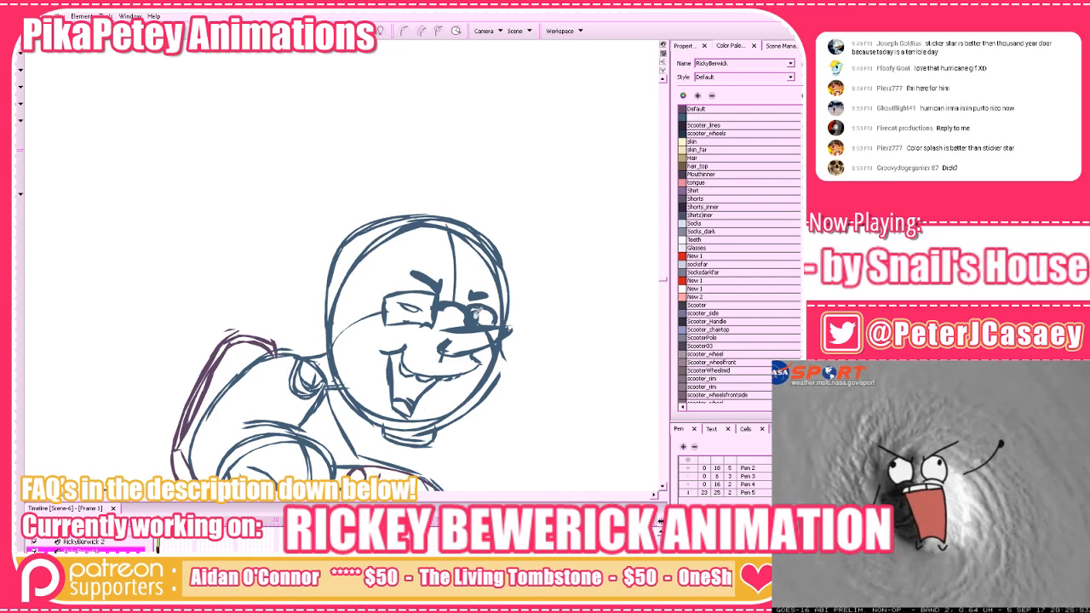
{"action": "left_click_drag", "start_coordinate": [476, 316], "coordinate": [483, 315]}
{"action": "key", "text": "alt+b"}
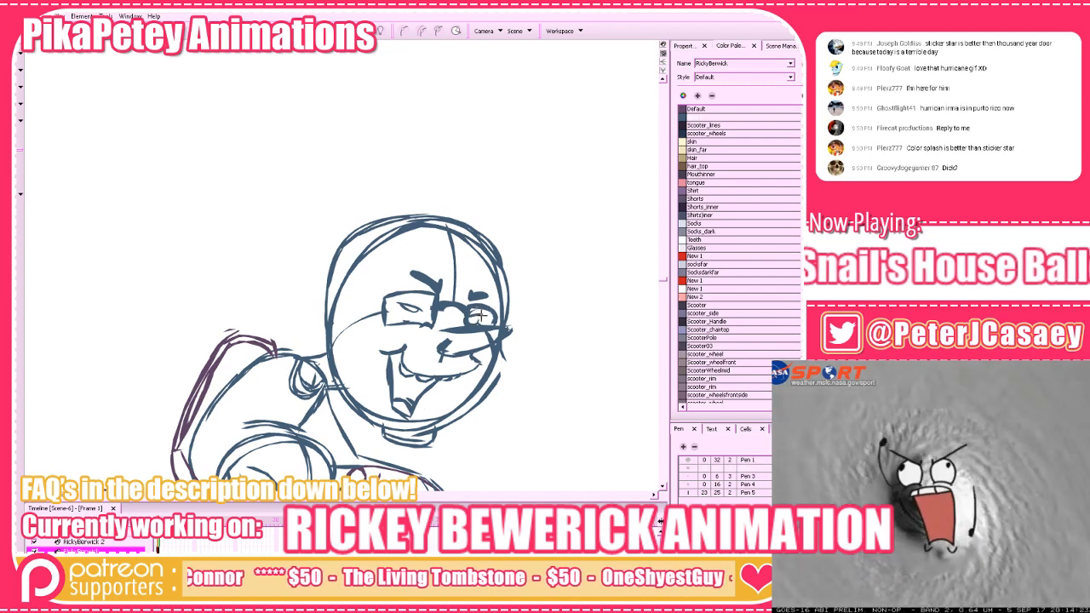
Sketch a three-lobed tuft of hair on top of the head at the forehead, redrawing the lower lobes
{"action": "left_click_drag", "start_coordinate": [493, 259], "coordinate": [474, 302]}
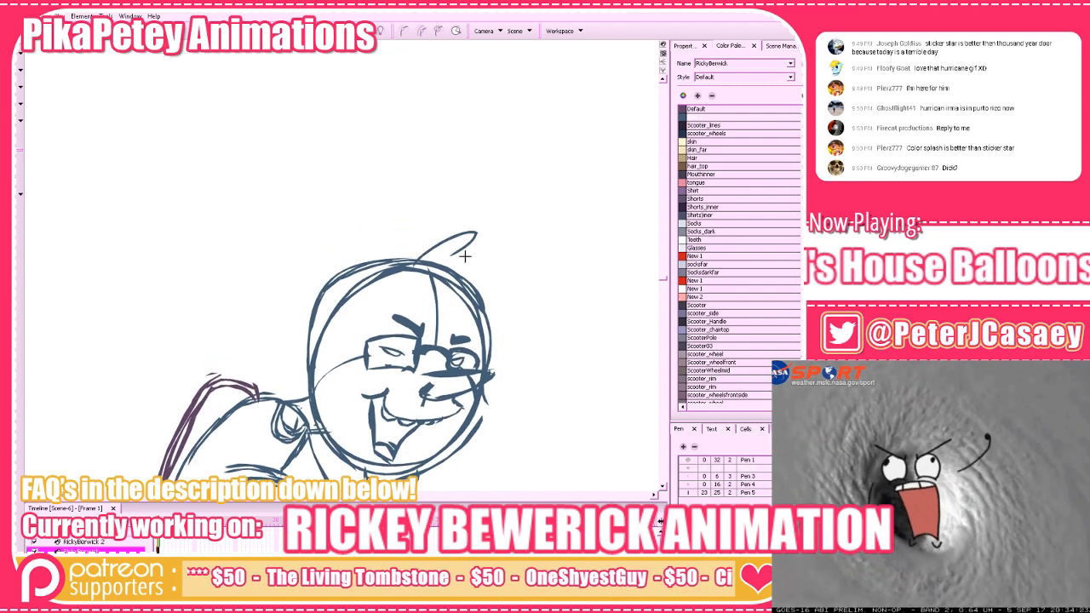
{"action": "mouse_move", "coordinate": [417, 255]}
{"action": "left_mouse_down"}
{"action": "mouse_move", "coordinate": [444, 256]}
{"action": "mouse_move", "coordinate": [455, 290]}
{"action": "mouse_move", "coordinate": [441, 291]}
{"action": "left_mouse_up"}
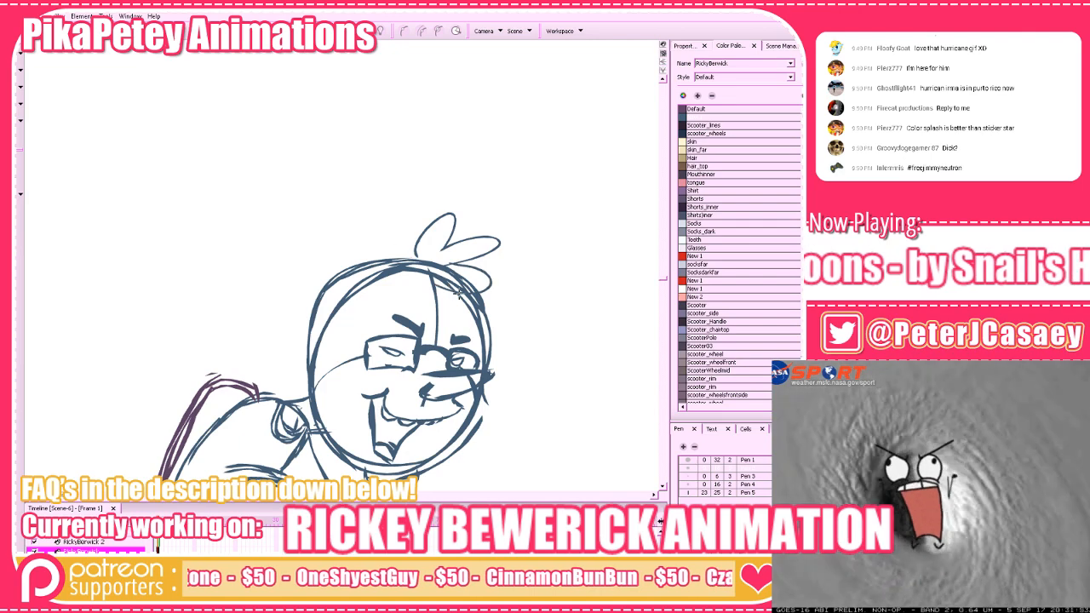
{"action": "key", "text": "ctrl+z"}
{"action": "key", "text": "ctrl+z"}
{"action": "mouse_move", "coordinate": [443, 250]}
{"action": "left_mouse_down"}
{"action": "mouse_move", "coordinate": [470, 231]}
{"action": "mouse_move", "coordinate": [464, 258]}
{"action": "mouse_move", "coordinate": [449, 260]}
{"action": "mouse_move", "coordinate": [499, 267]}
{"action": "mouse_move", "coordinate": [460, 276]}
{"action": "left_mouse_up"}
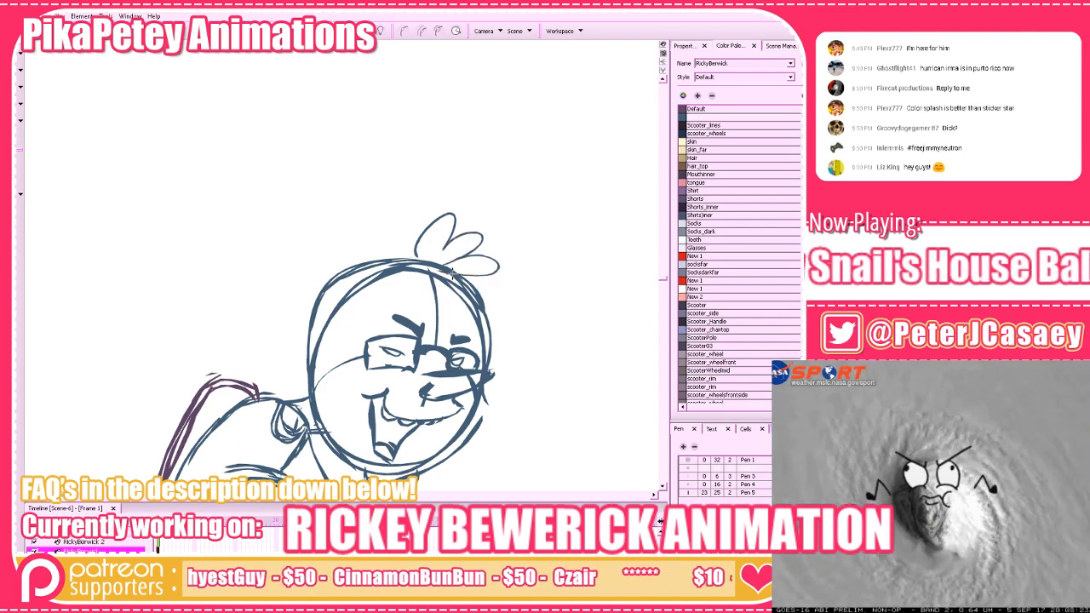
Outline the hair from the front tuft over the back of the head, with a small tuft at the crown
{"action": "mouse_move", "coordinate": [529, 292]}
{"action": "left_mouse_down"}
{"action": "mouse_move", "coordinate": [542, 299]}
{"action": "mouse_move", "coordinate": [534, 325]}
{"action": "left_mouse_up"}
{"action": "left_click_drag", "start_coordinate": [413, 249], "coordinate": [317, 270]}
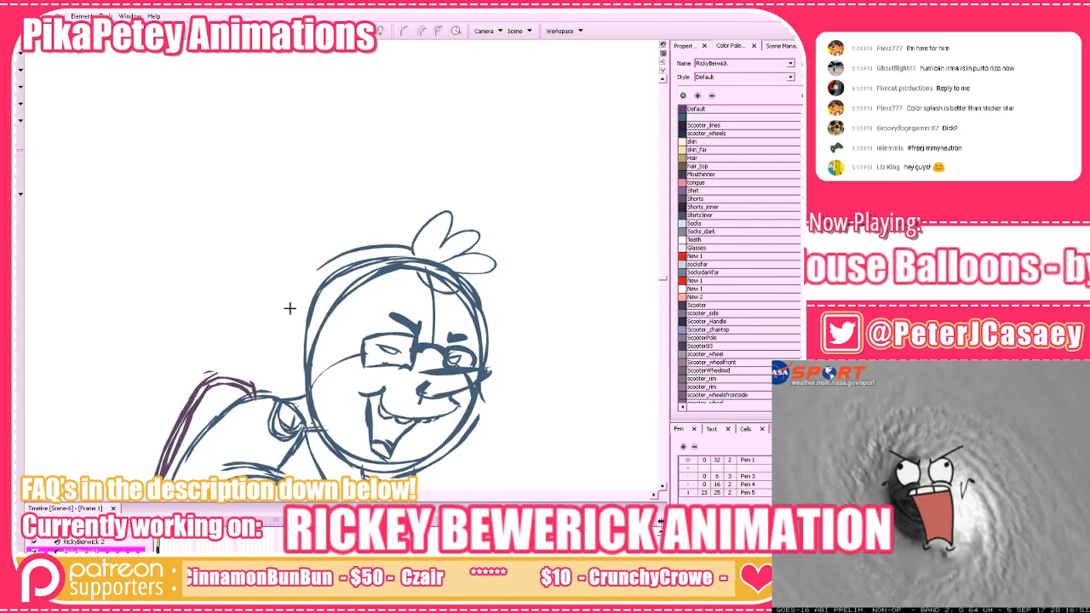
{"action": "left_click_drag", "start_coordinate": [415, 246], "coordinate": [336, 252]}
{"action": "key", "text": "ctrl+z"}
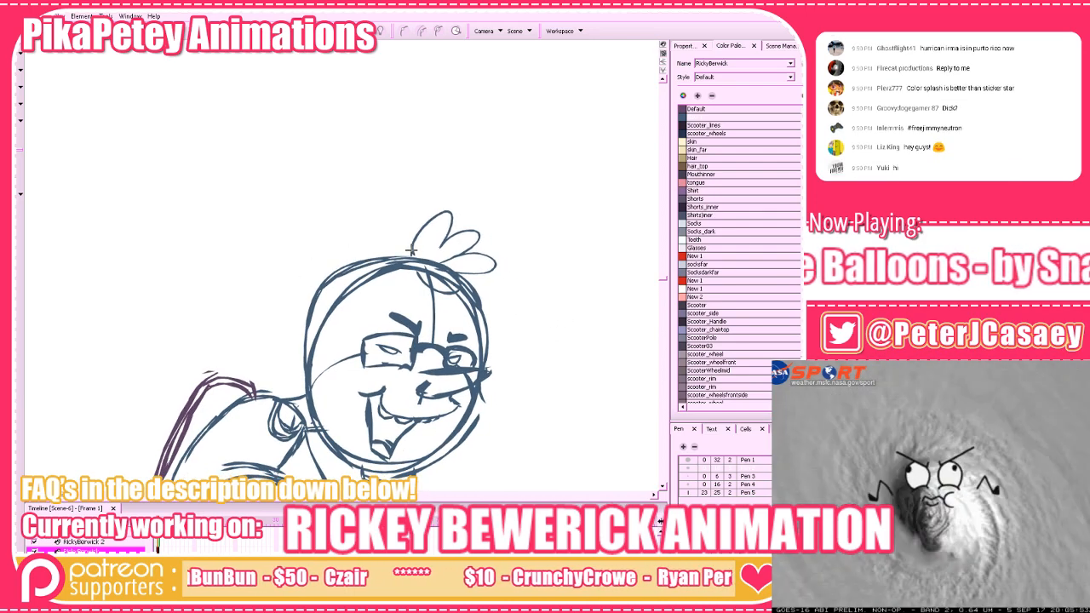
{"action": "mouse_move", "coordinate": [413, 252]}
{"action": "left_mouse_down"}
{"action": "mouse_move", "coordinate": [337, 257]}
{"action": "mouse_move", "coordinate": [324, 243]}
{"action": "mouse_move", "coordinate": [331, 256]}
{"action": "mouse_move", "coordinate": [301, 253]}
{"action": "mouse_move", "coordinate": [318, 256]}
{"action": "mouse_move", "coordinate": [306, 366]}
{"action": "left_mouse_up"}
{"action": "key", "text": "ctrl+z"}
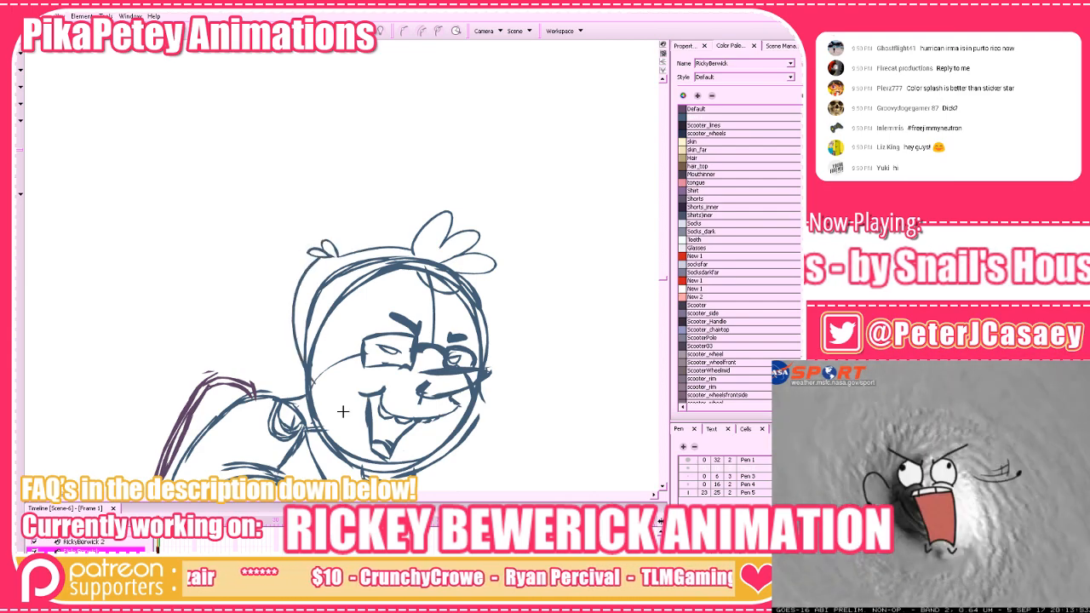
Draw the ear at the back of the head and sketch the inner hairline from the forehead to the sideburn
{"action": "left_click_drag", "start_coordinate": [598, 358], "coordinate": [612, 356]}
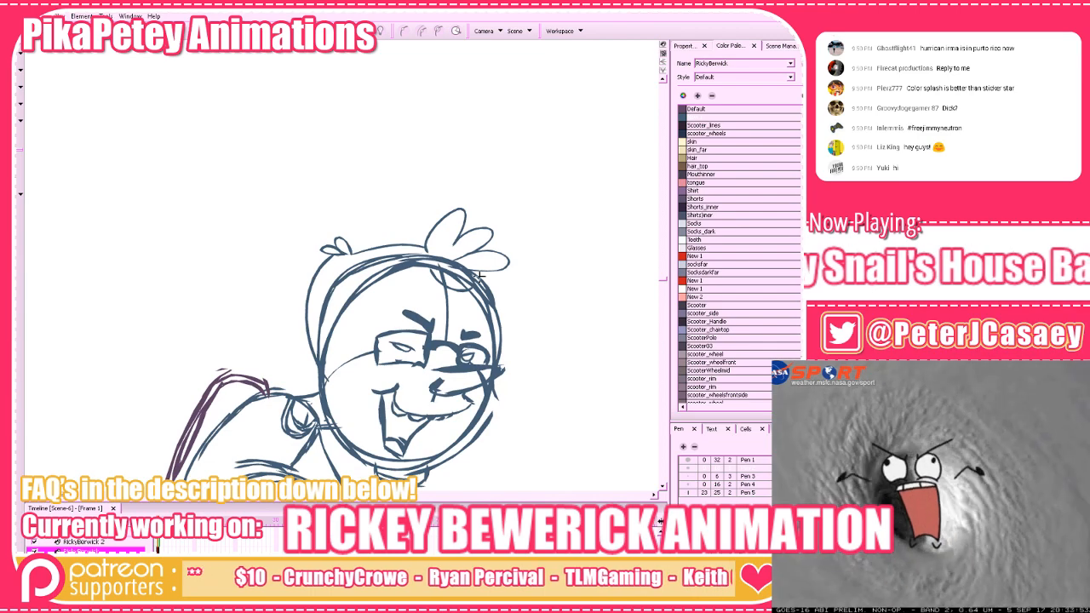
{"action": "mouse_move", "coordinate": [327, 371]}
{"action": "left_mouse_down"}
{"action": "mouse_move", "coordinate": [324, 335]}
{"action": "mouse_move", "coordinate": [318, 378]}
{"action": "left_mouse_up"}
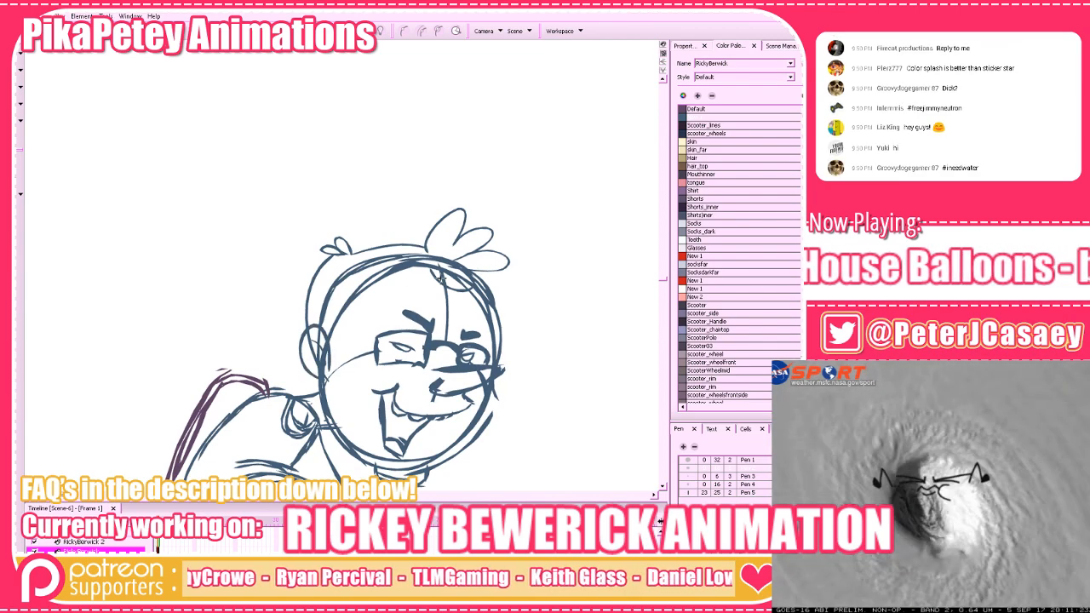
{"action": "left_click_drag", "start_coordinate": [436, 271], "coordinate": [347, 278]}
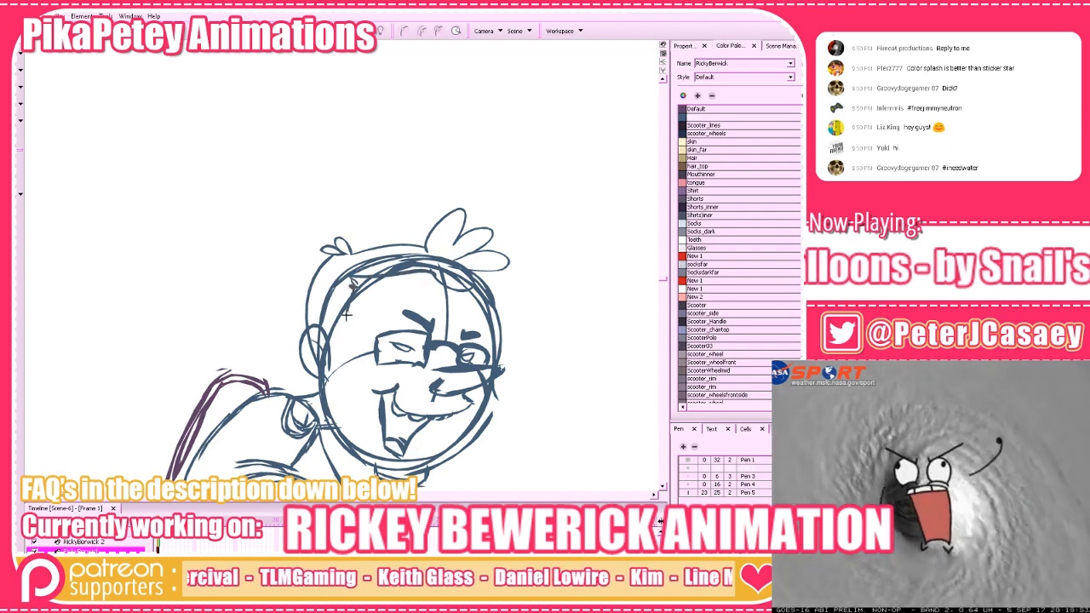
{"action": "left_click_drag", "start_coordinate": [346, 315], "coordinate": [345, 356]}
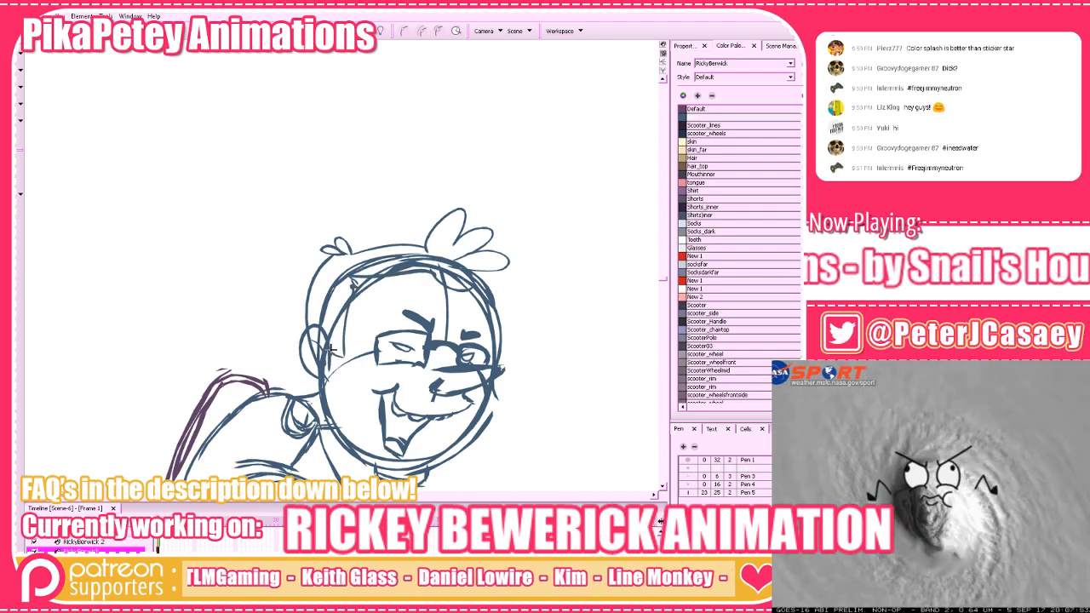
{"action": "key", "text": "2"}
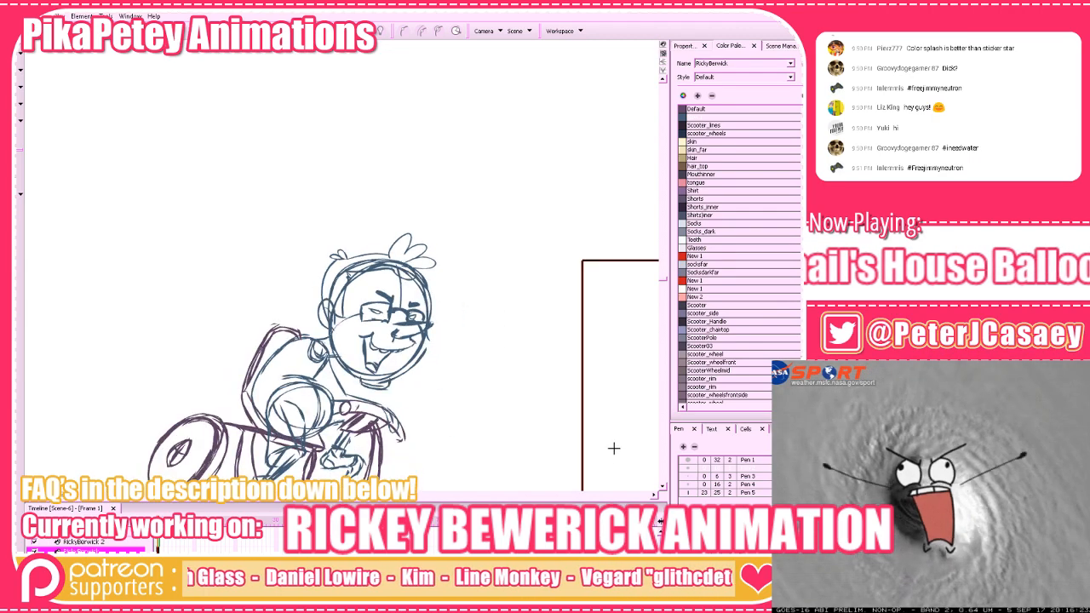
{"action": "key", "text": "x"}
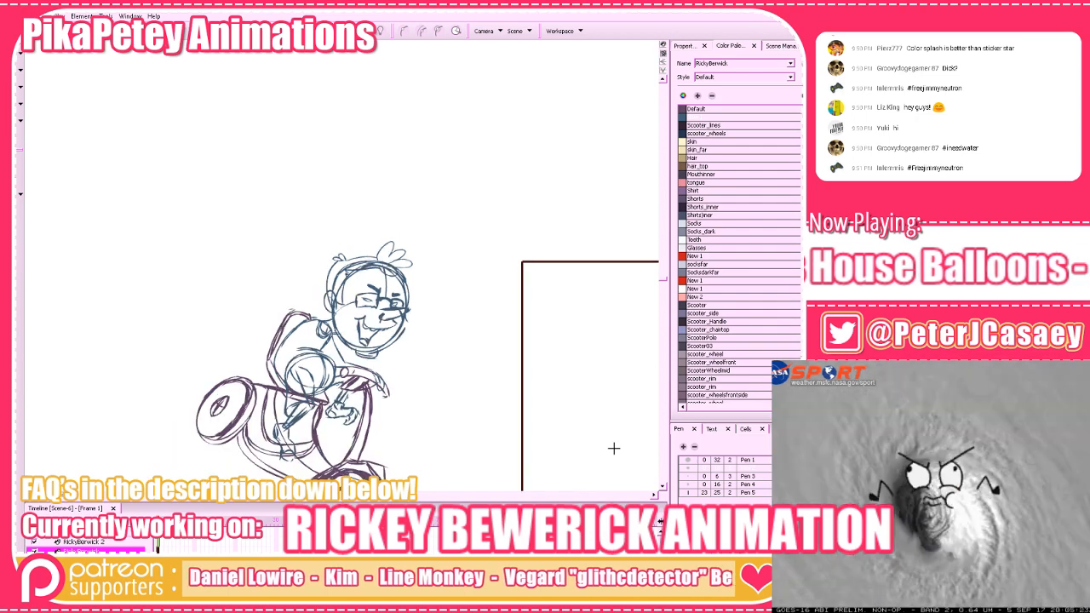
{"action": "mouse_move", "coordinate": [471, 415]}
{"action": "left_mouse_down"}
{"action": "mouse_move", "coordinate": [486, 264]}
{"action": "mouse_move", "coordinate": [513, 346]}
{"action": "left_mouse_up"}
{"action": "key", "text": "2"}
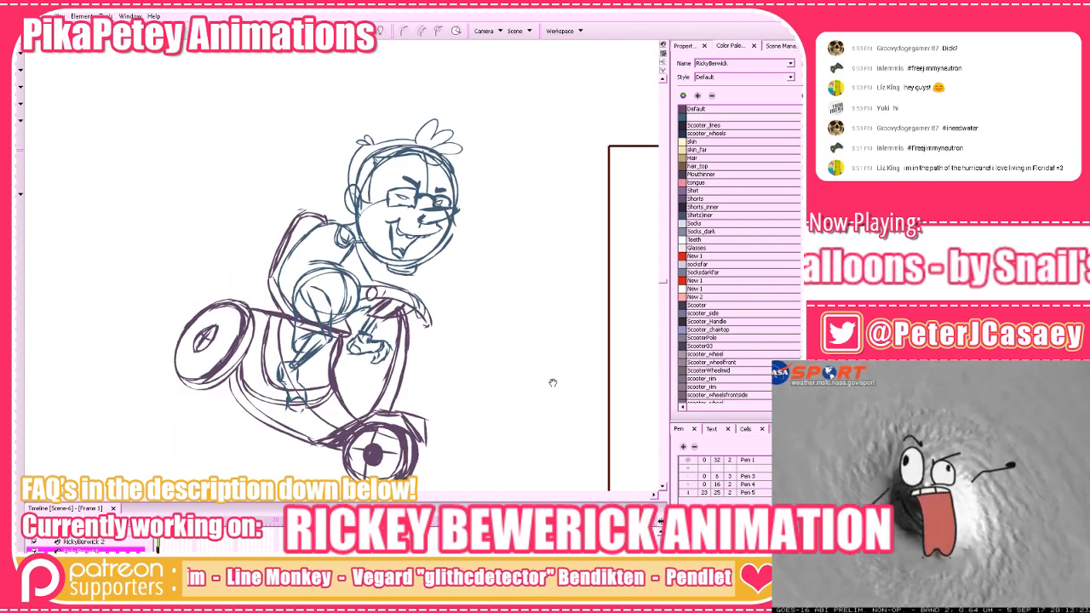
{"action": "left_click_drag", "start_coordinate": [552, 381], "coordinate": [537, 431]}
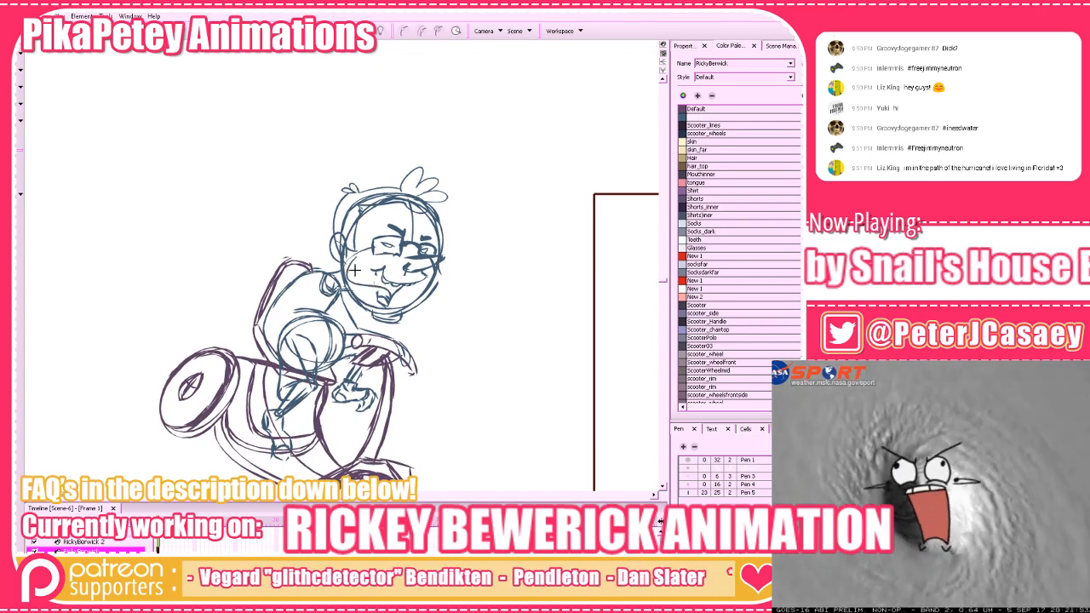
{"action": "mouse_move", "coordinate": [428, 345]}
{"action": "left_mouse_down"}
{"action": "mouse_move", "coordinate": [457, 367]}
{"action": "mouse_move", "coordinate": [383, 344]}
{"action": "left_mouse_up"}
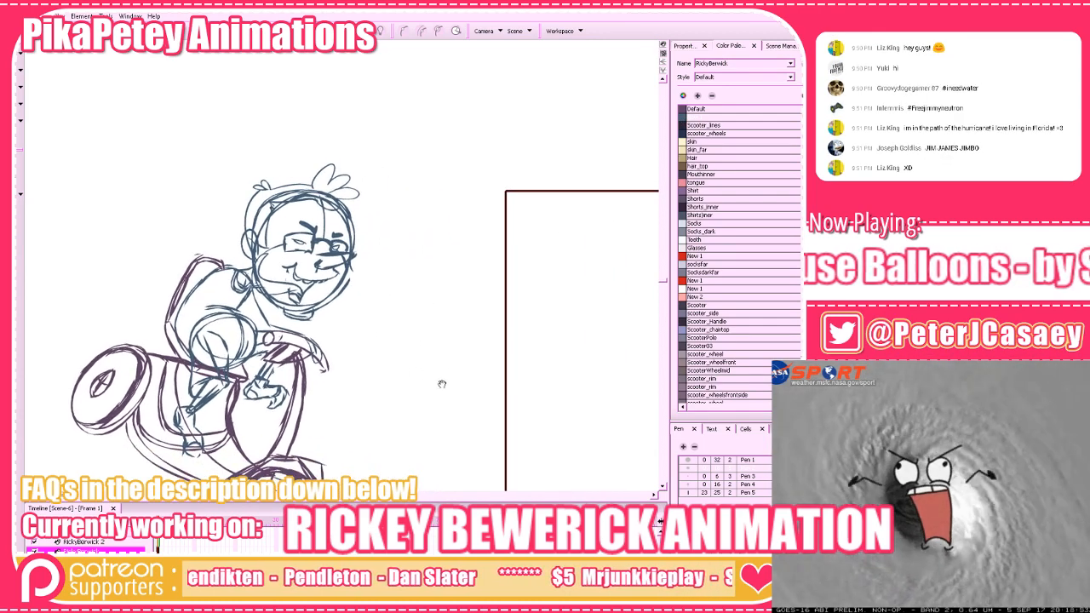
{"action": "mouse_move", "coordinate": [441, 380]}
{"action": "left_mouse_down"}
{"action": "mouse_move", "coordinate": [504, 365]}
{"action": "mouse_move", "coordinate": [452, 348]}
{"action": "mouse_move", "coordinate": [488, 372]}
{"action": "mouse_move", "coordinate": [507, 368]}
{"action": "left_mouse_up"}
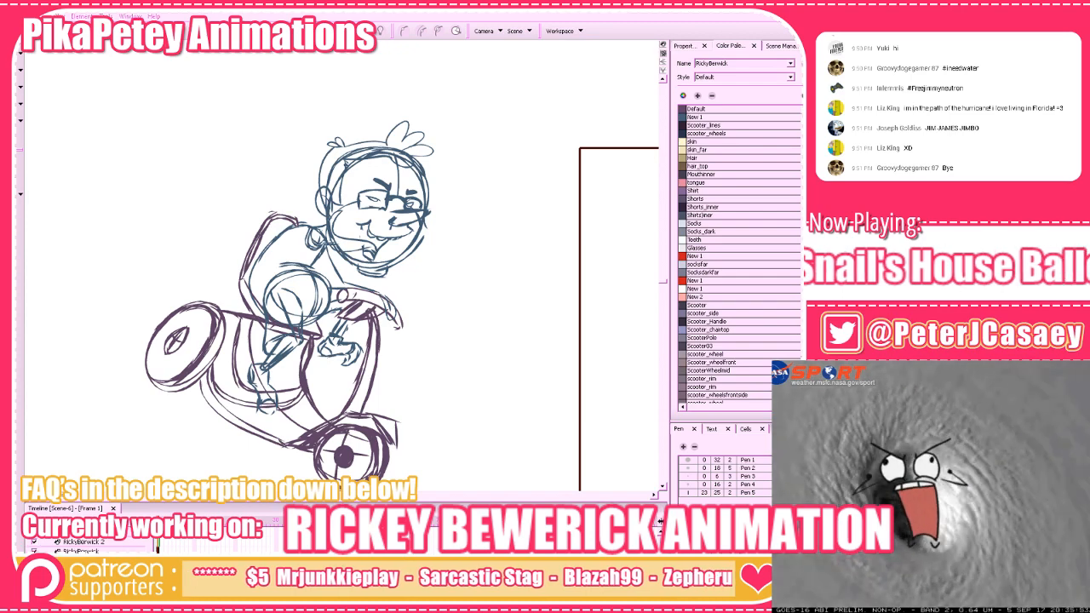
Switch to the Chrome browser and open twitter.com
{"action": "scroll", "coordinate": [428, 125], "scroll_direction": "down", "scroll_amount": 2}
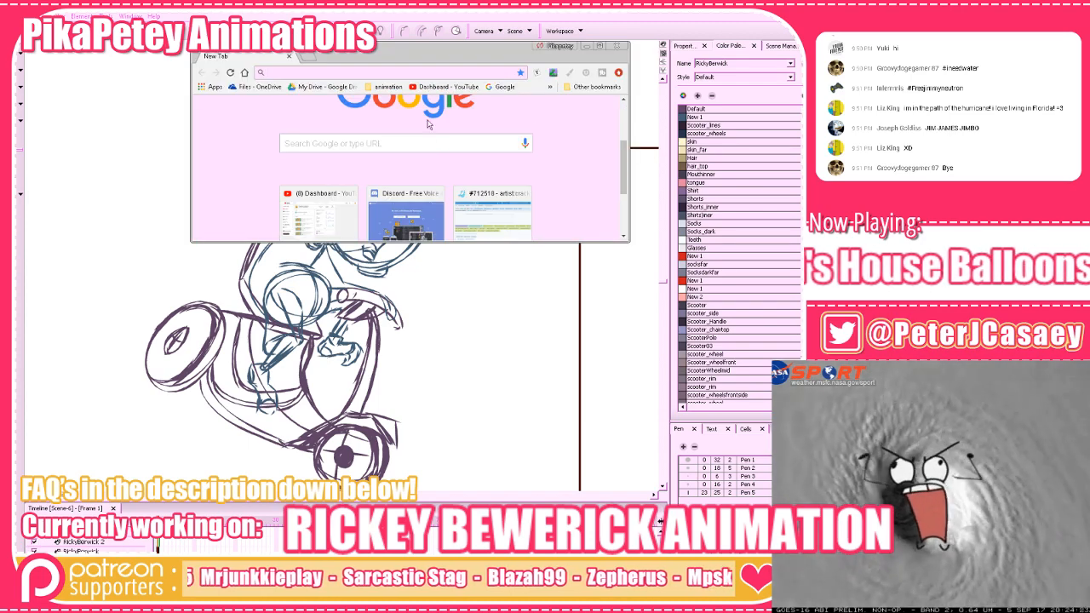
{"action": "type", "text": "twitter.com"}
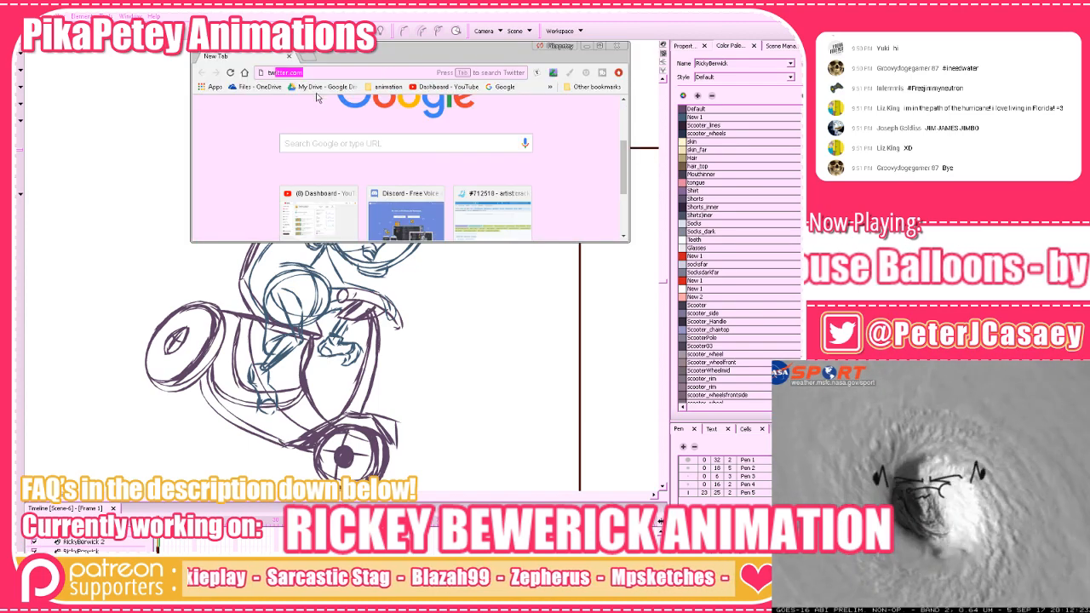
{"action": "key", "text": "Return"}
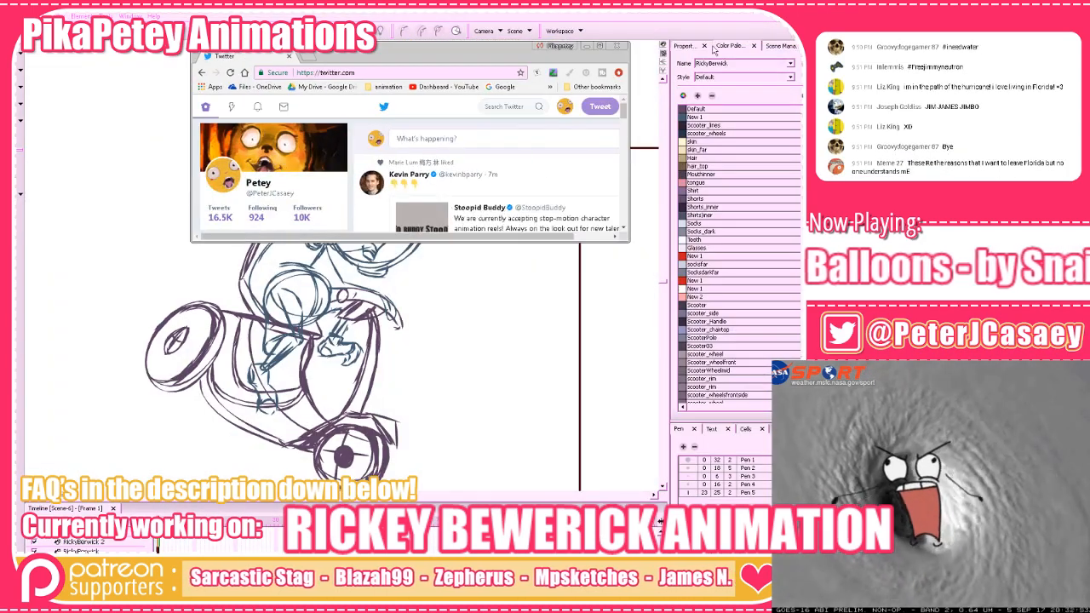
Enlarge the browser window, place it beside the desktop icons and attach the animation stream image to a new tweet
{"action": "left_click_drag", "start_coordinate": [530, 493], "coordinate": [530, 516]}
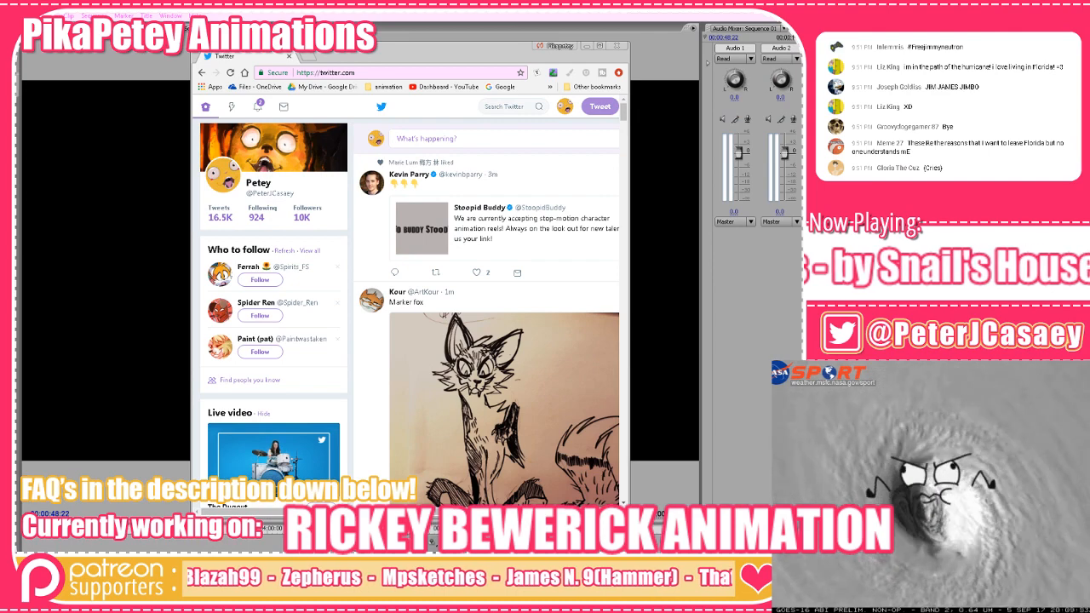
{"action": "left_click", "coordinate": [959, 5]}
{"action": "left_click_drag", "start_coordinate": [494, 57], "coordinate": [626, 41]}
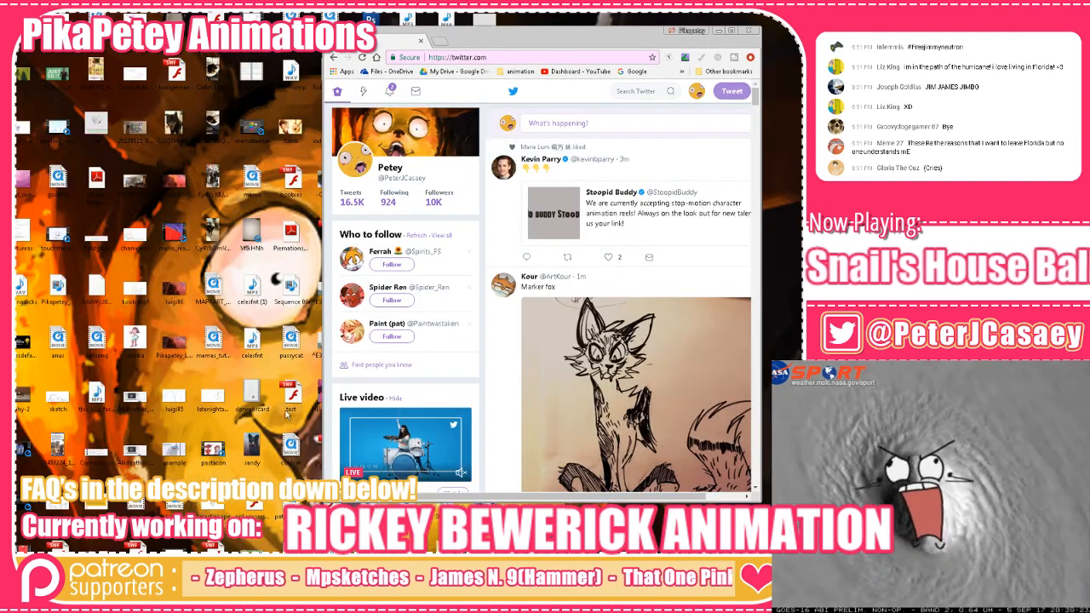
{"action": "left_click_drag", "start_coordinate": [588, 282], "coordinate": [584, 144]}
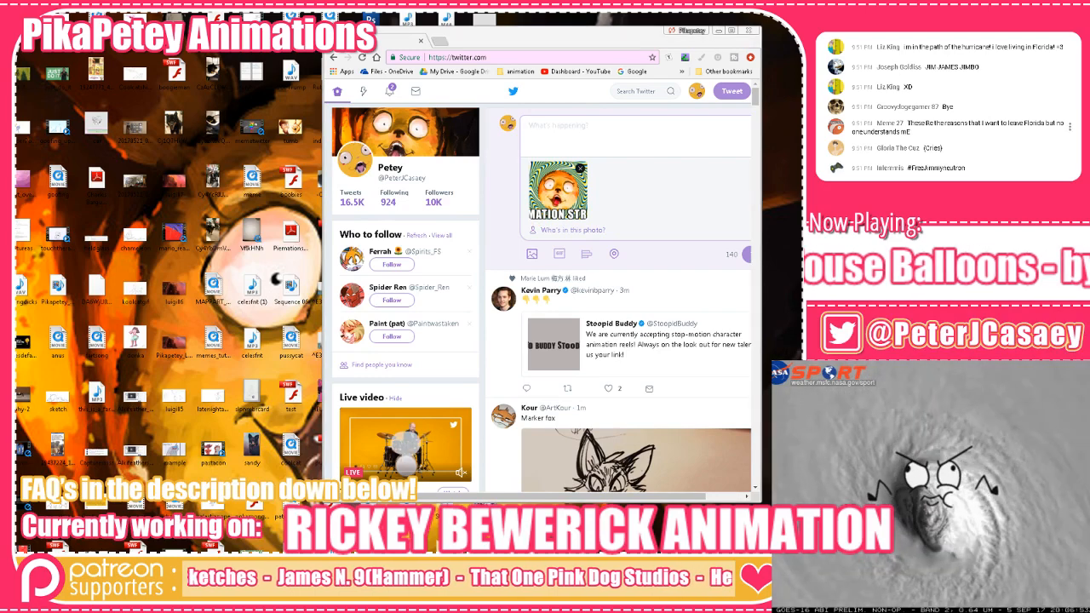
Copy the whole announcement from the LIVESTREAMING Notepad file into the tweet and add a new line below it
{"action": "key", "text": "alt+Tab"}
{"action": "left_click_drag", "start_coordinate": [448, 130], "coordinate": [417, 109]}
{"action": "key", "text": "ctrl+c"}
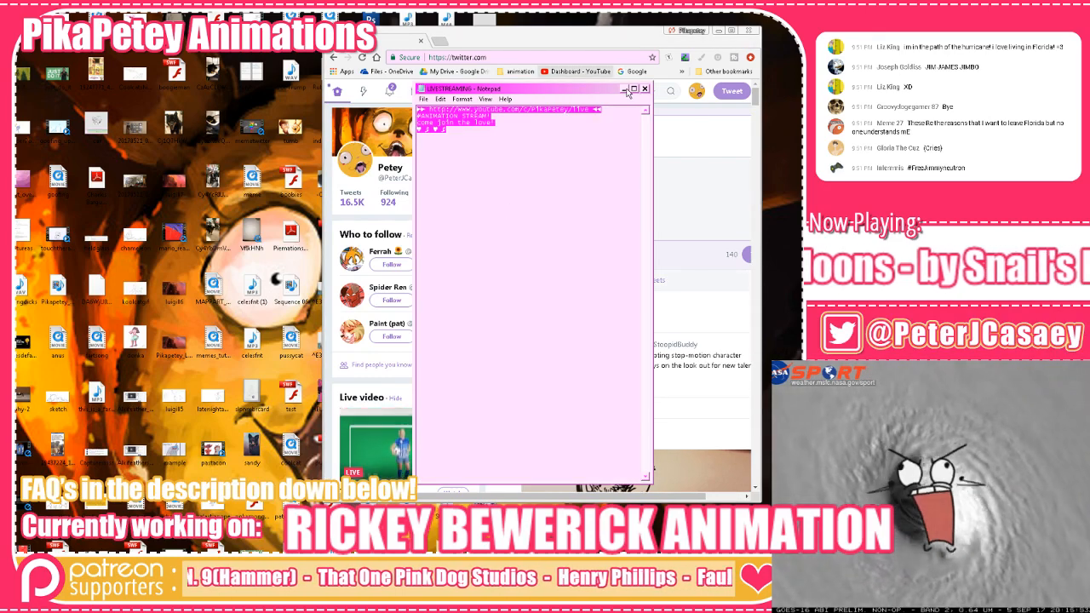
{"action": "left_click", "coordinate": [623, 88]}
{"action": "key", "text": "ctrl+v"}
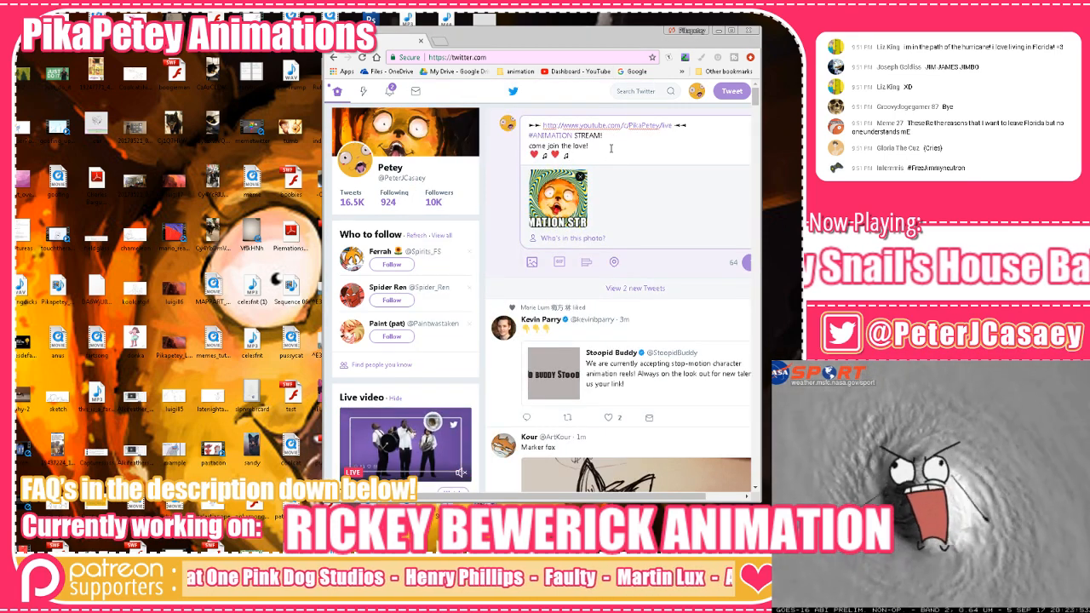
{"action": "key", "text": "Return"}
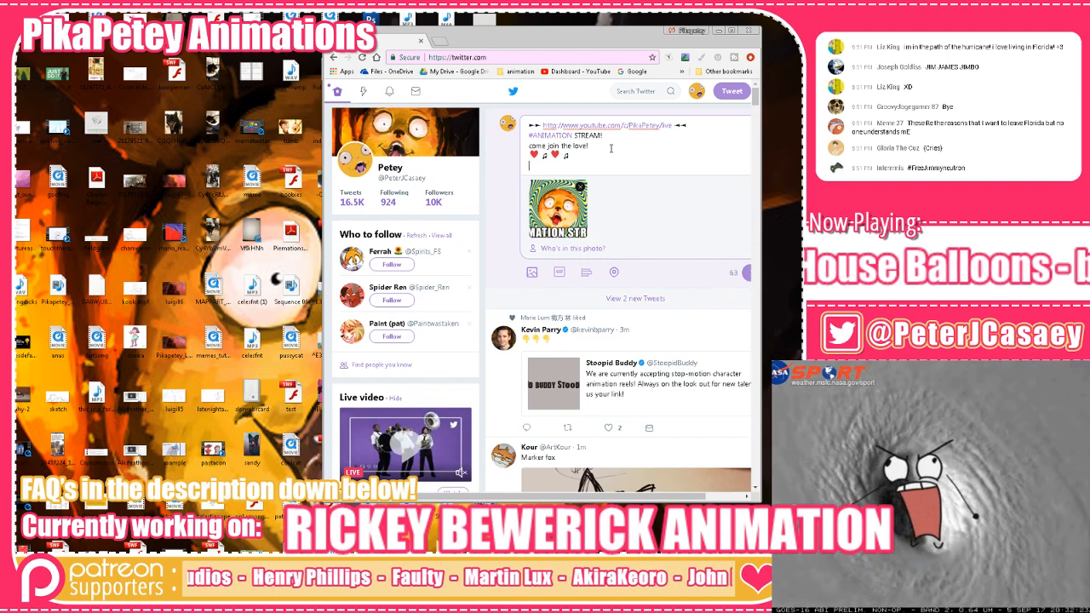
{"action": "type", "text": "doub"}
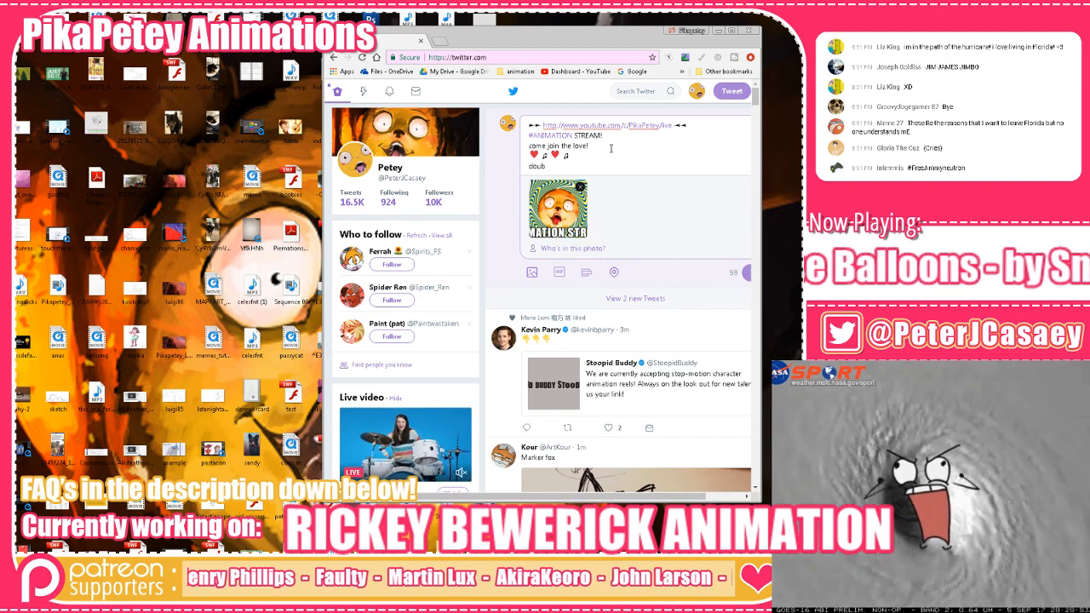
{"action": "key", "text": "BackSpace"}
{"action": "key", "text": "BackSpace"}
{"action": "key", "text": "BackSpace"}
{"action": "key", "text": "BackSpace"}
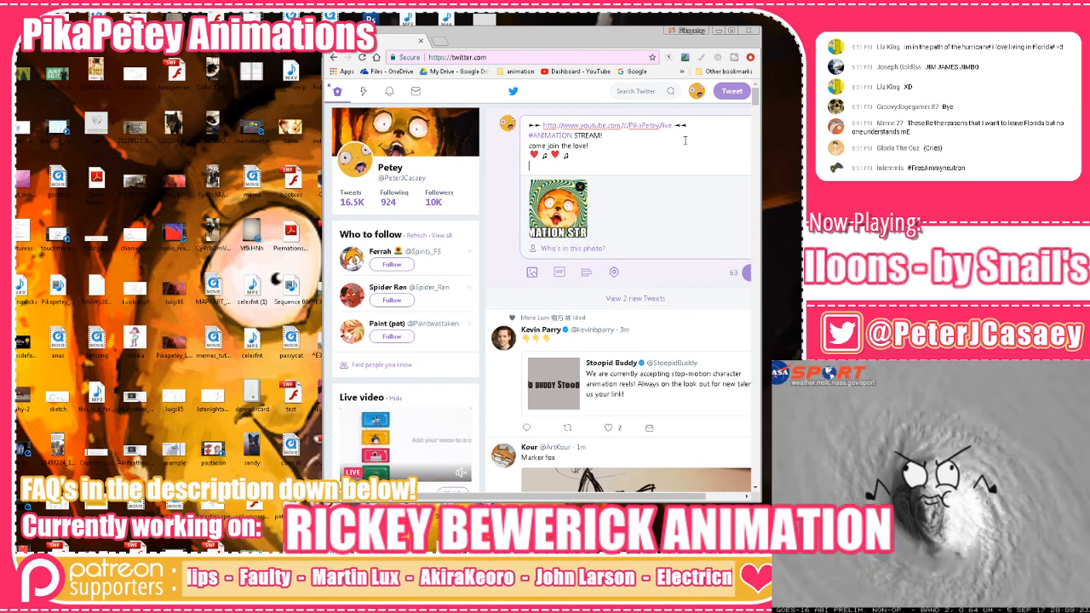
Move the browser window over the desktop icons, post the announcement tweet with its image, and minimise the browser
{"action": "left_click_drag", "start_coordinate": [622, 39], "coordinate": [440, 32]}
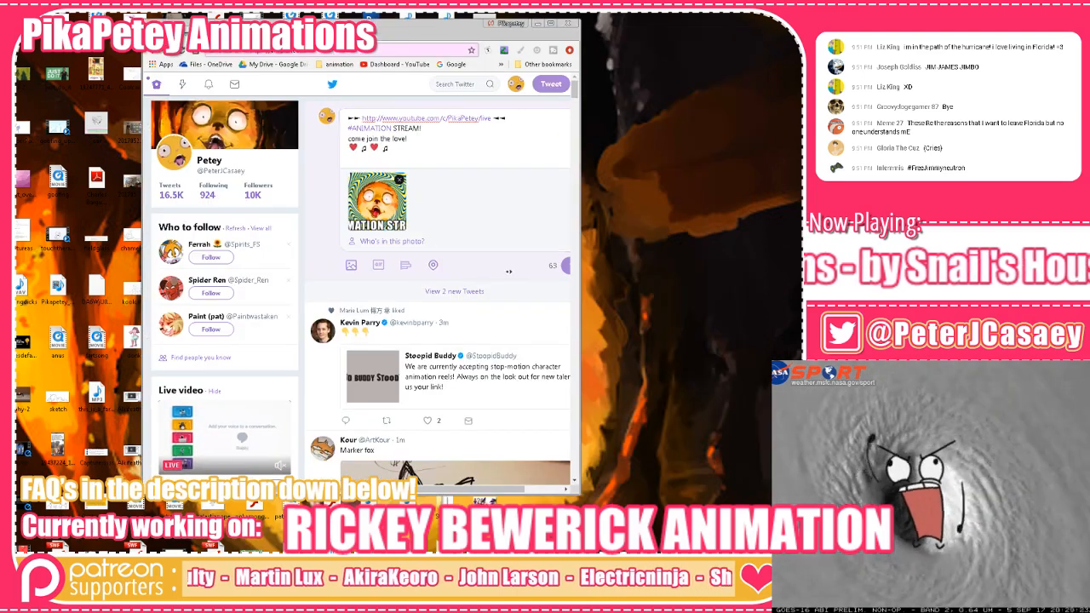
{"action": "scroll", "coordinate": [545, 267], "scroll_direction": "right", "scroll_amount": 1}
{"action": "left_click", "coordinate": [539, 266]}
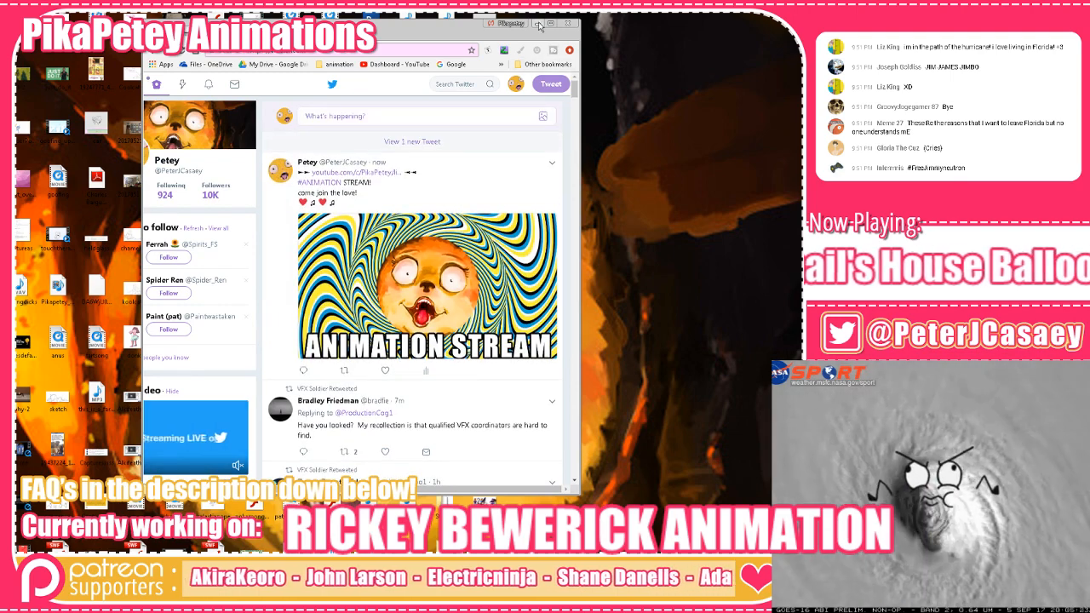
{"action": "left_click", "coordinate": [538, 26]}
Open the CrownePrinceMAP folder inside the 2017 folder on the TeraBite (K:) drive
{"action": "key", "text": "super"}
{"action": "left_click", "coordinate": [168, 140]}
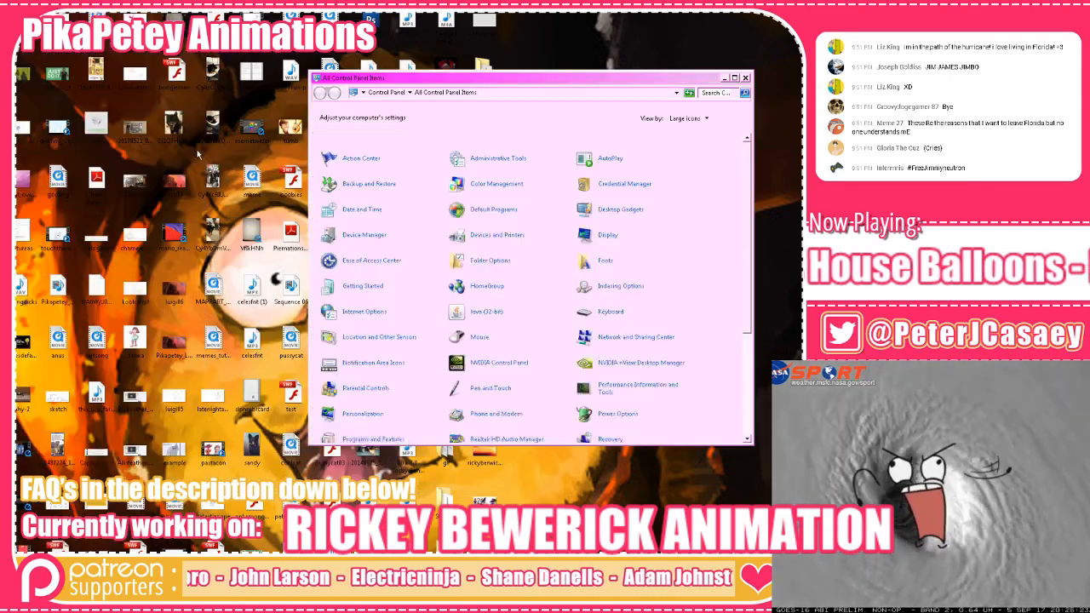
{"action": "scroll", "coordinate": [532, 220], "scroll_direction": "down", "scroll_amount": 1}
{"action": "left_click", "coordinate": [362, 92]}
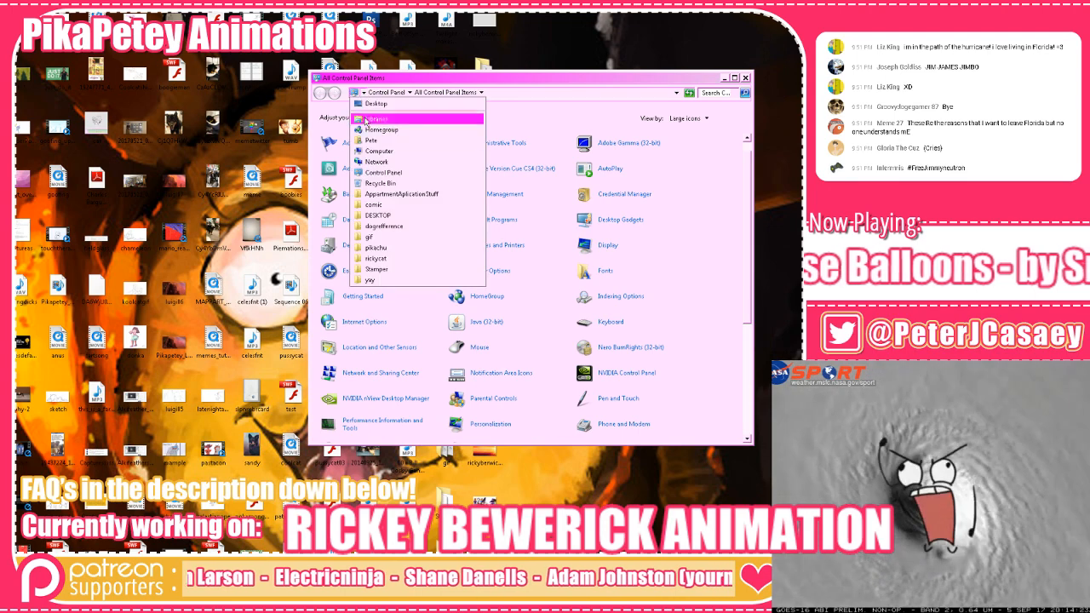
{"action": "left_click", "coordinate": [378, 151]}
{"action": "double_click", "coordinate": [617, 182]}
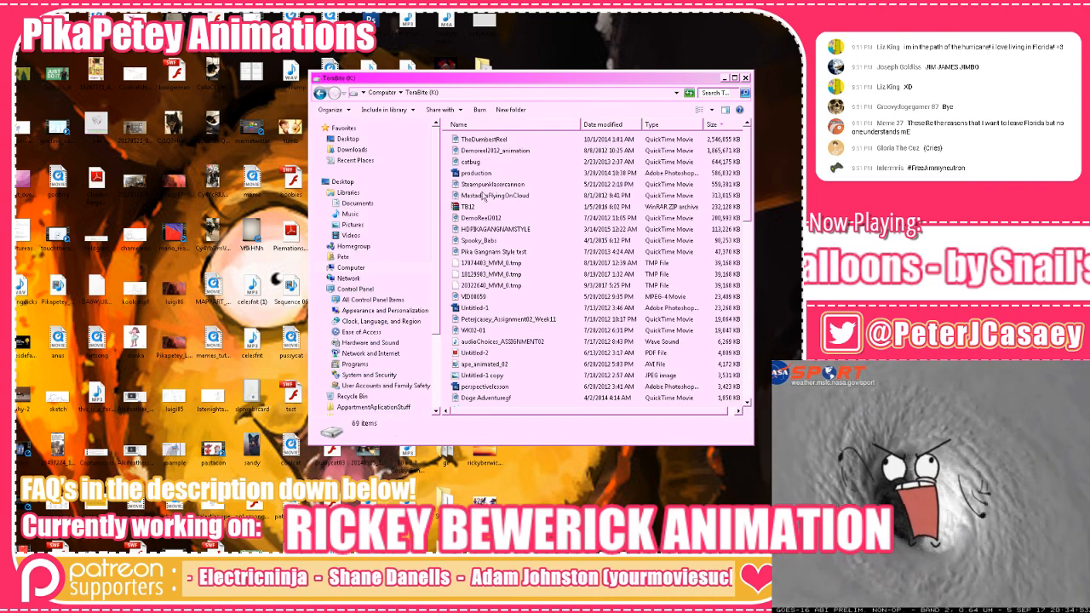
{"action": "scroll", "coordinate": [477, 290], "scroll_direction": "down", "scroll_amount": 5}
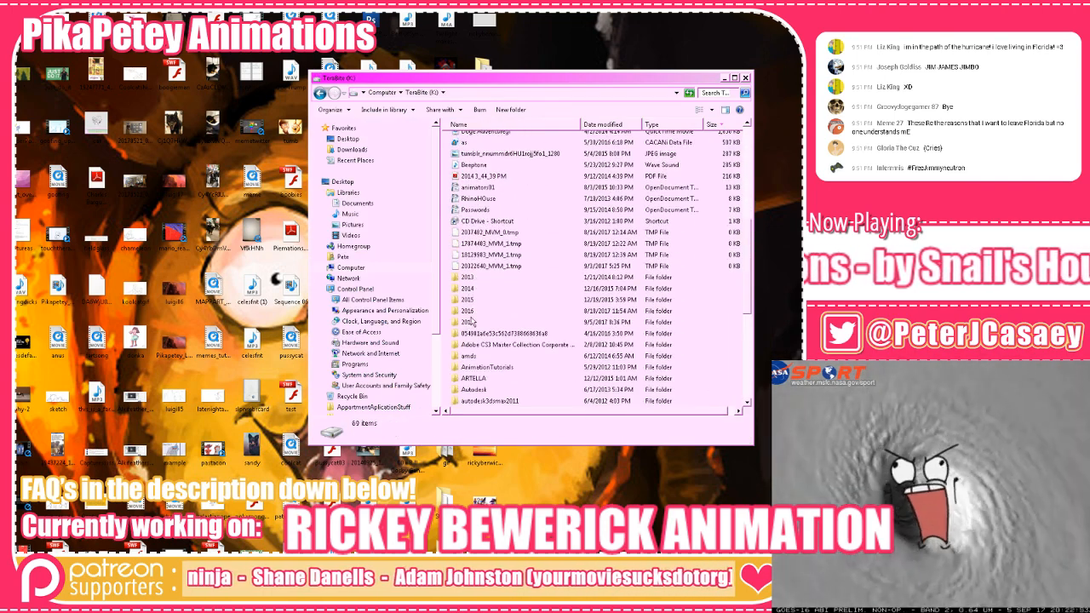
{"action": "double_click", "coordinate": [470, 322]}
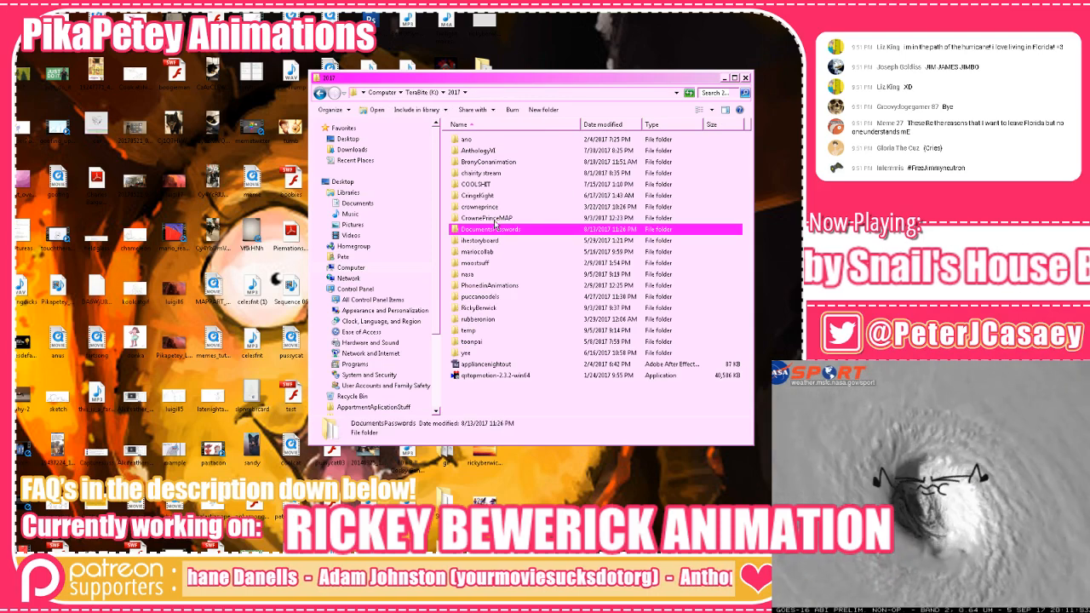
{"action": "double_click", "coordinate": [487, 218]}
Play the crowneprincemap video in VLC media player with the window maximised and close the player
{"action": "right_click", "coordinate": [483, 207]}
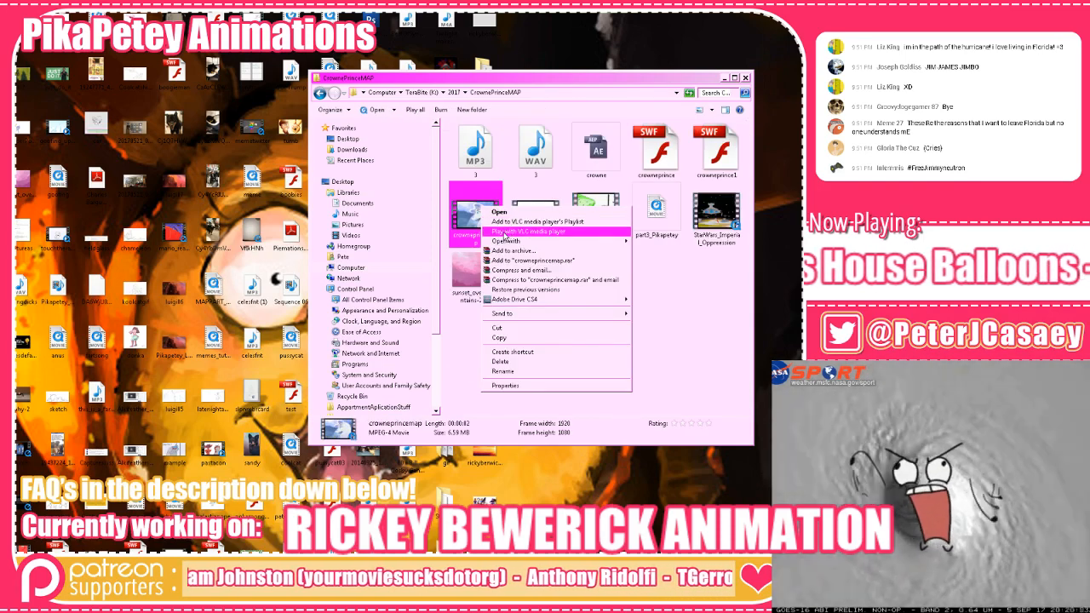
{"action": "left_click", "coordinate": [508, 231]}
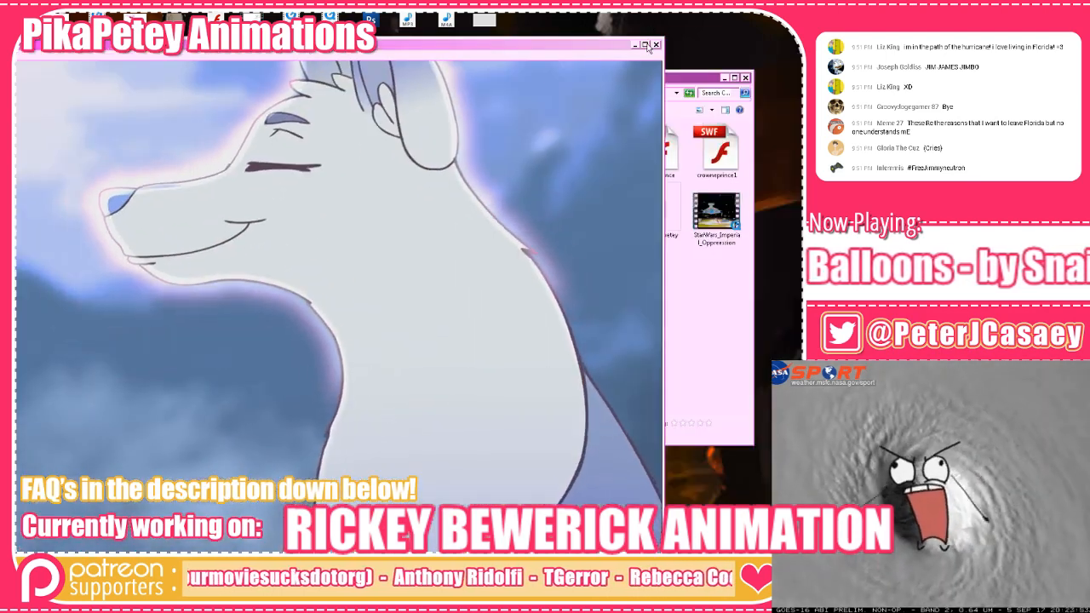
{"action": "left_click", "coordinate": [645, 45]}
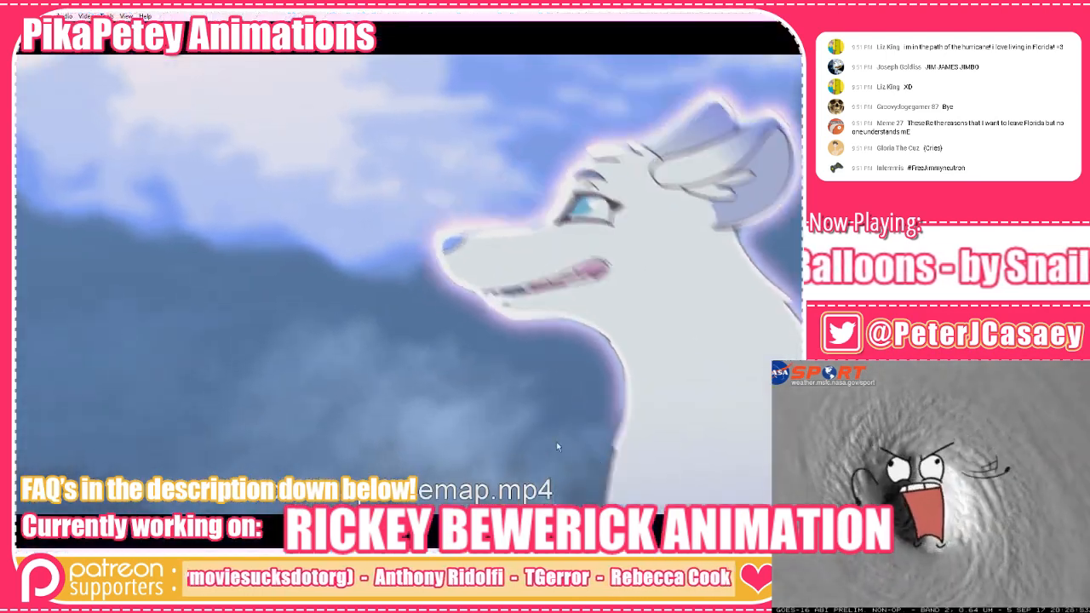
{"action": "key", "text": "alt+F4"}
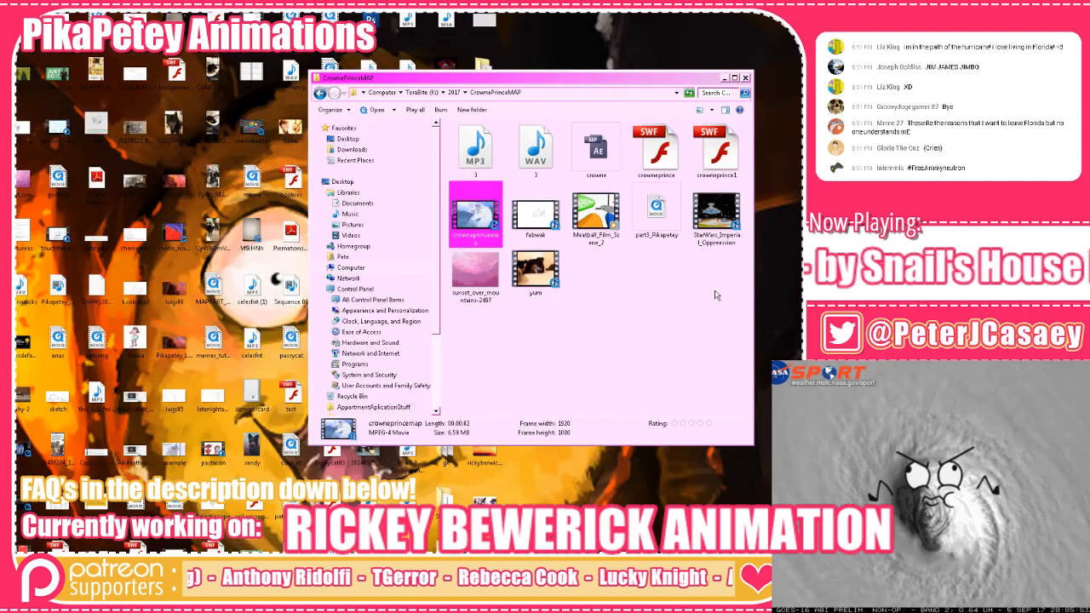
Replay the crowneprincemap video in the default player and again in VLC media player, closing the player each time
{"action": "key", "text": "Return"}
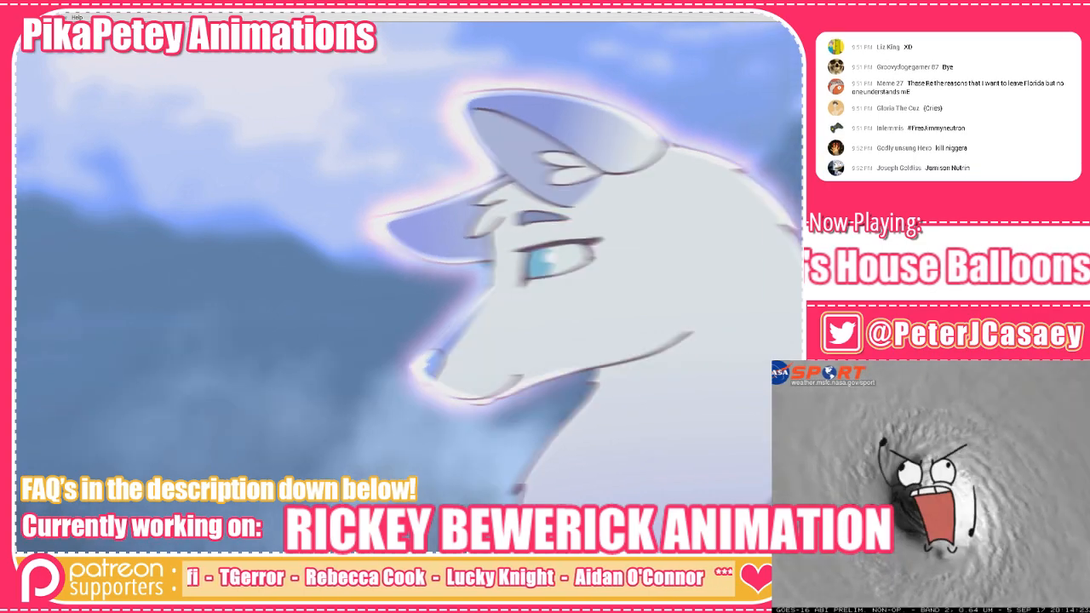
{"action": "left_click_drag", "start_coordinate": [860, 8], "coordinate": [367, 128]}
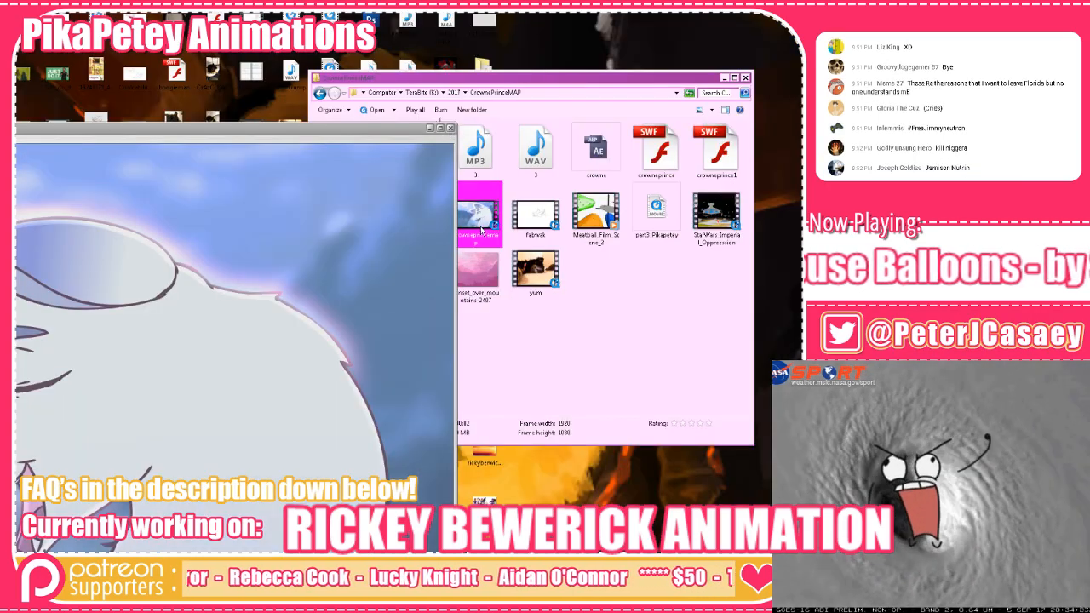
{"action": "left_click", "coordinate": [450, 128]}
{"action": "right_click", "coordinate": [486, 210]}
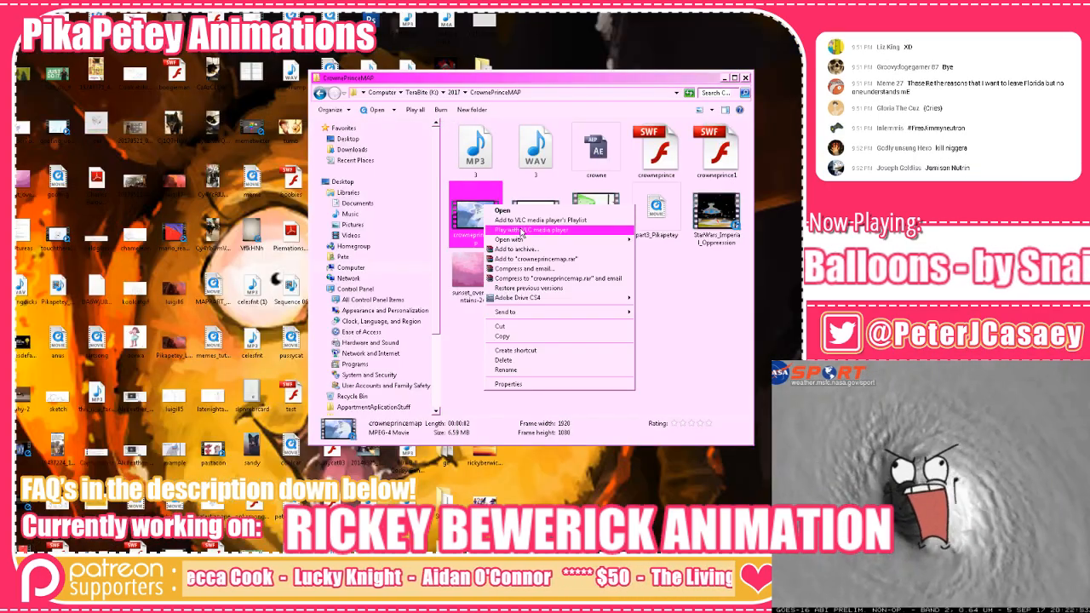
{"action": "left_click", "coordinate": [576, 232]}
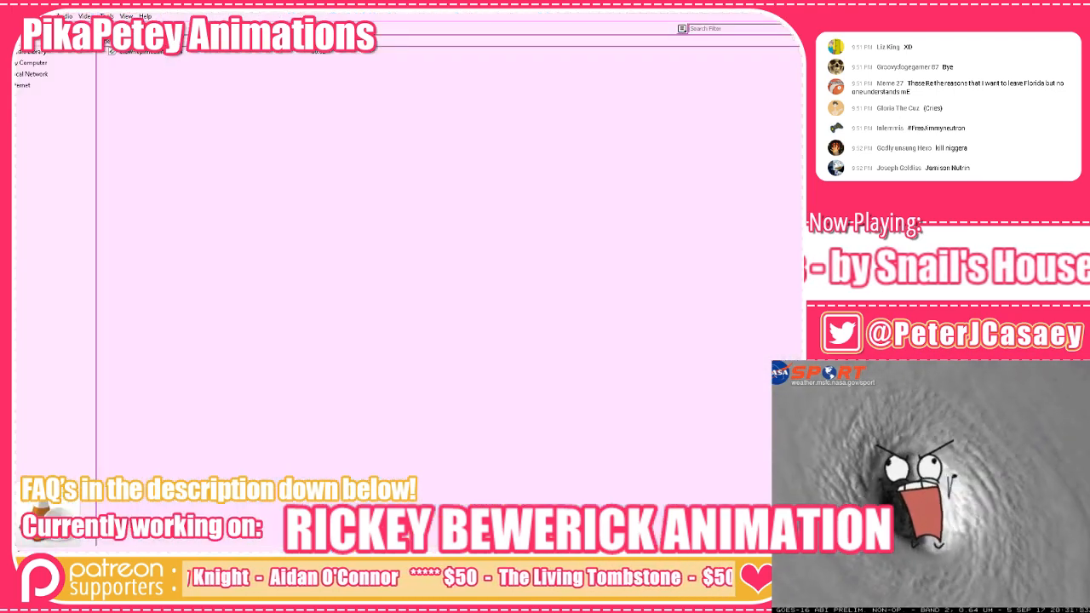
{"action": "key", "text": "space"}
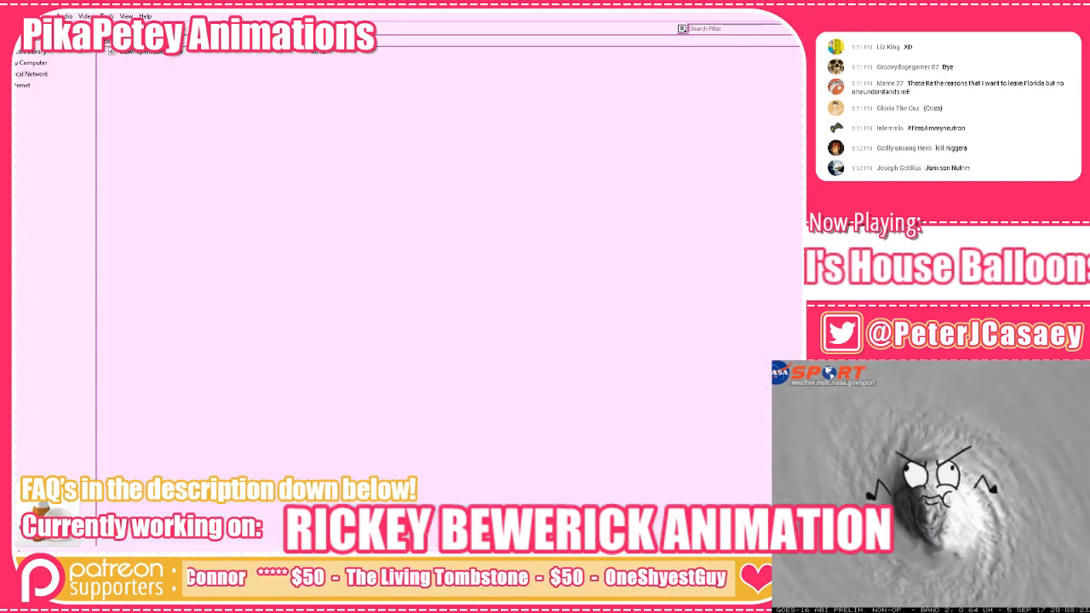
{"action": "key", "text": "alt+F4"}
Play the crowneprince1 Flash movie in a maximised player window, close it and clear the file selection
{"action": "left_click", "coordinate": [633, 370]}
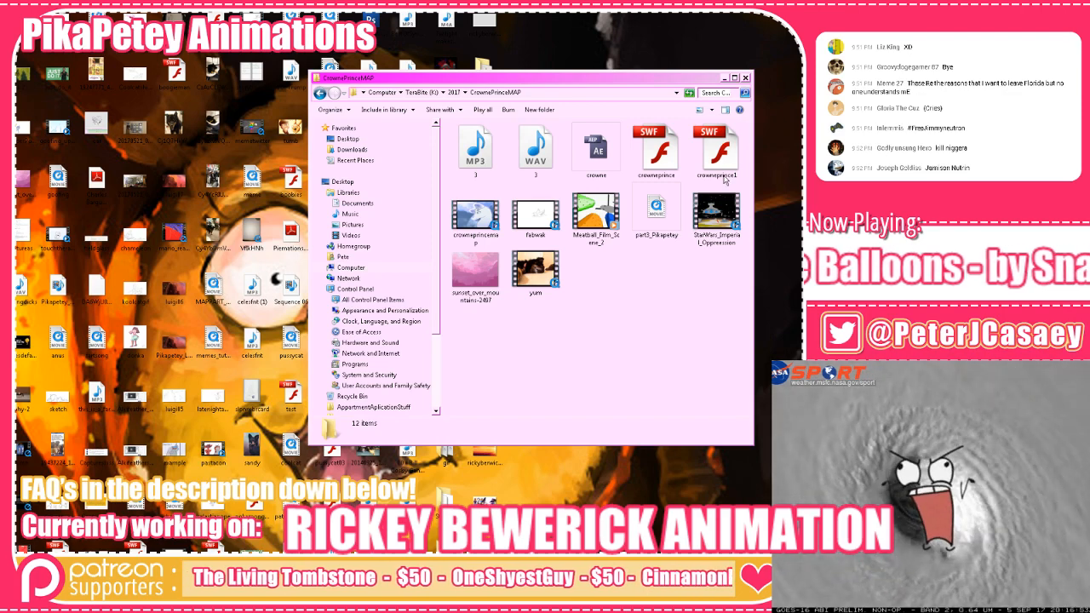
{"action": "left_click", "coordinate": [692, 161]}
{"action": "double_click", "coordinate": [705, 159]}
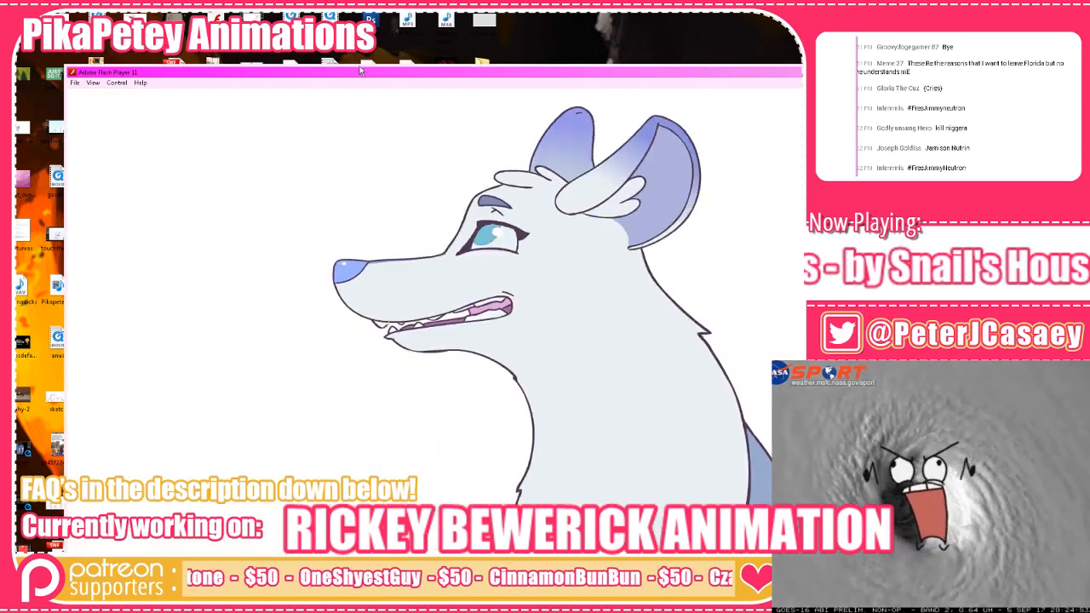
{"action": "left_click", "coordinate": [757, 71]}
{"action": "left_click", "coordinate": [758, 69]}
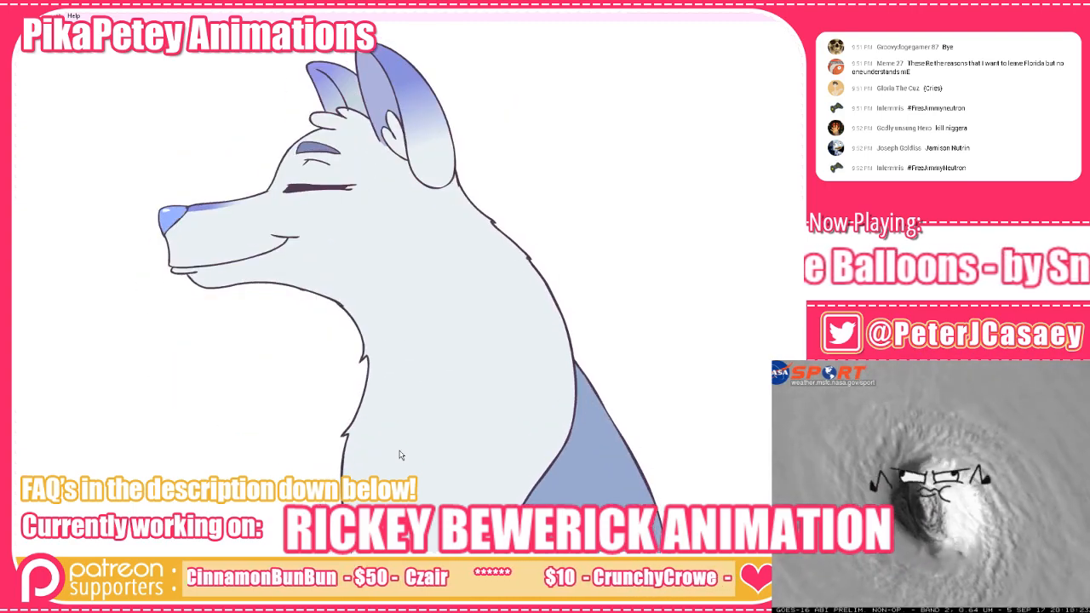
{"action": "left_click", "coordinate": [987, 5]}
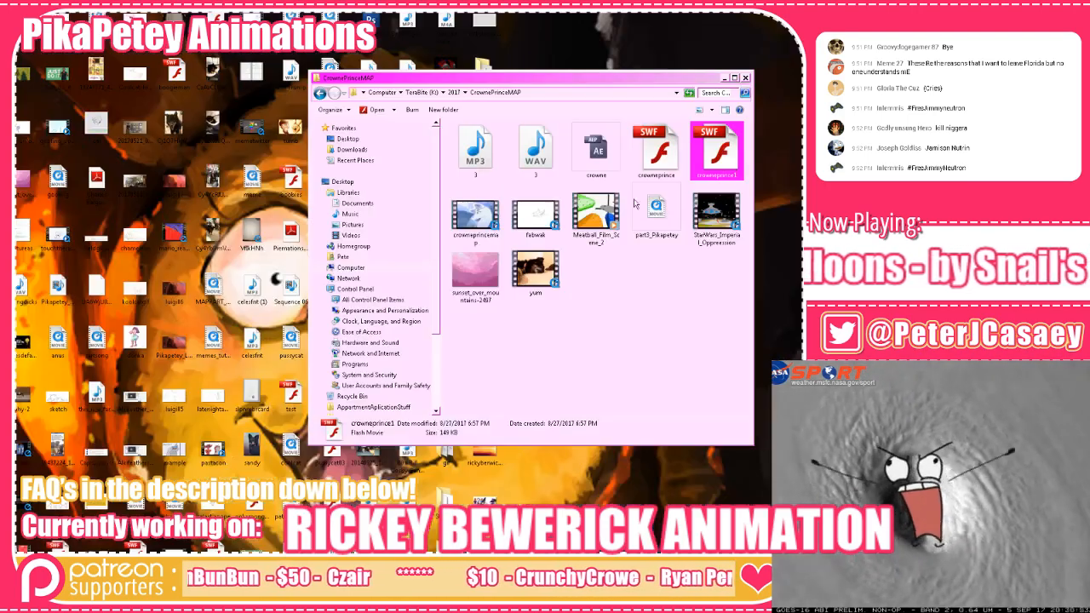
{"action": "left_click", "coordinate": [486, 365]}
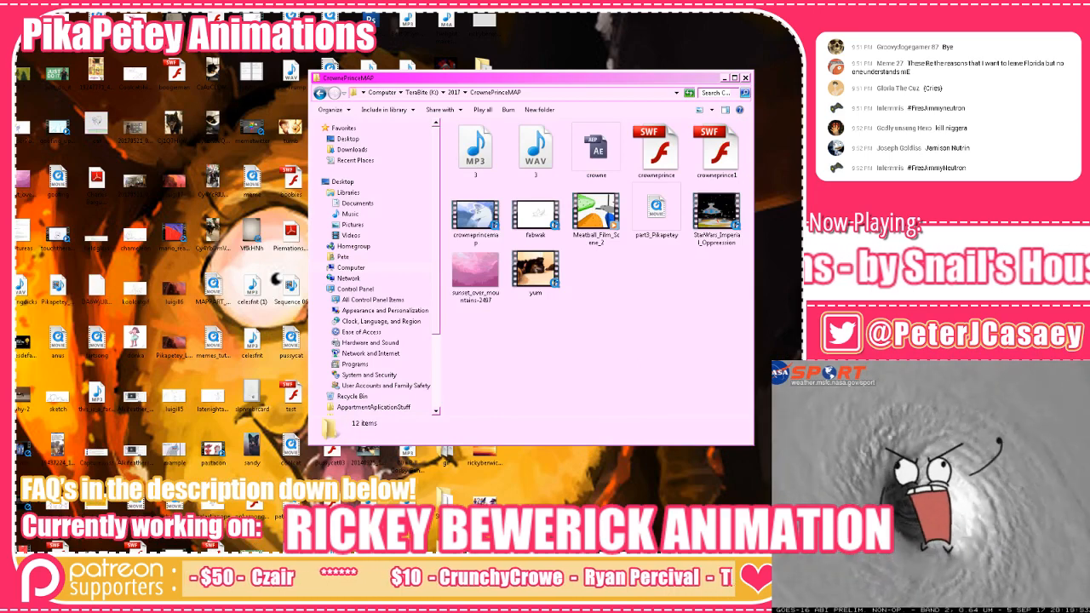
Switch back to the scooter drawing in the animation program, display the RickyBerwick colour palette and place it ahead of the properties
{"action": "key", "text": "alt+Tab"}
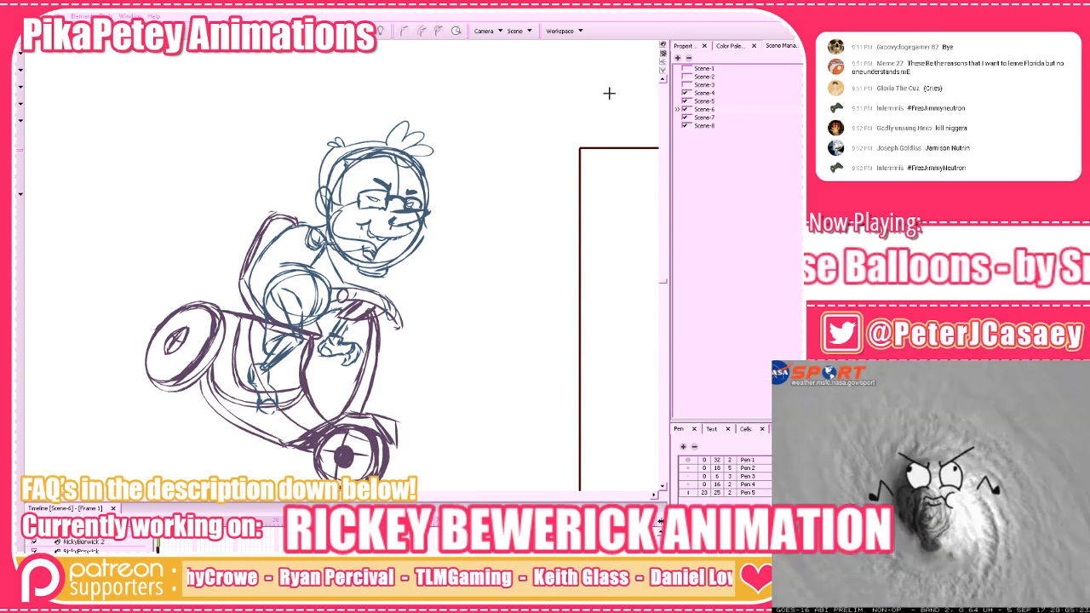
{"action": "left_click", "coordinate": [728, 48]}
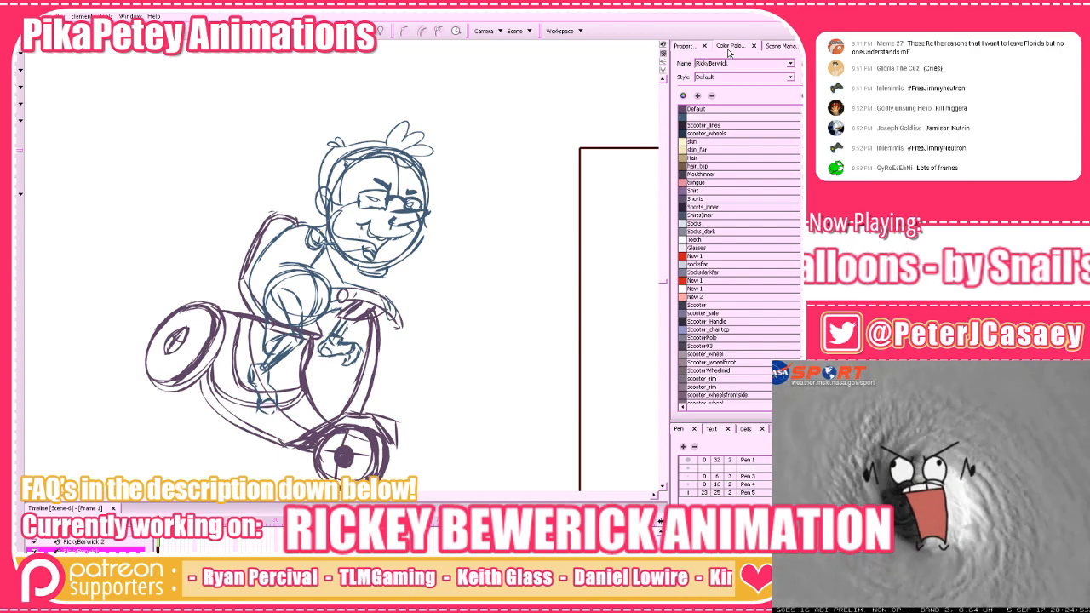
{"action": "left_click_drag", "start_coordinate": [729, 51], "coordinate": [725, 113]}
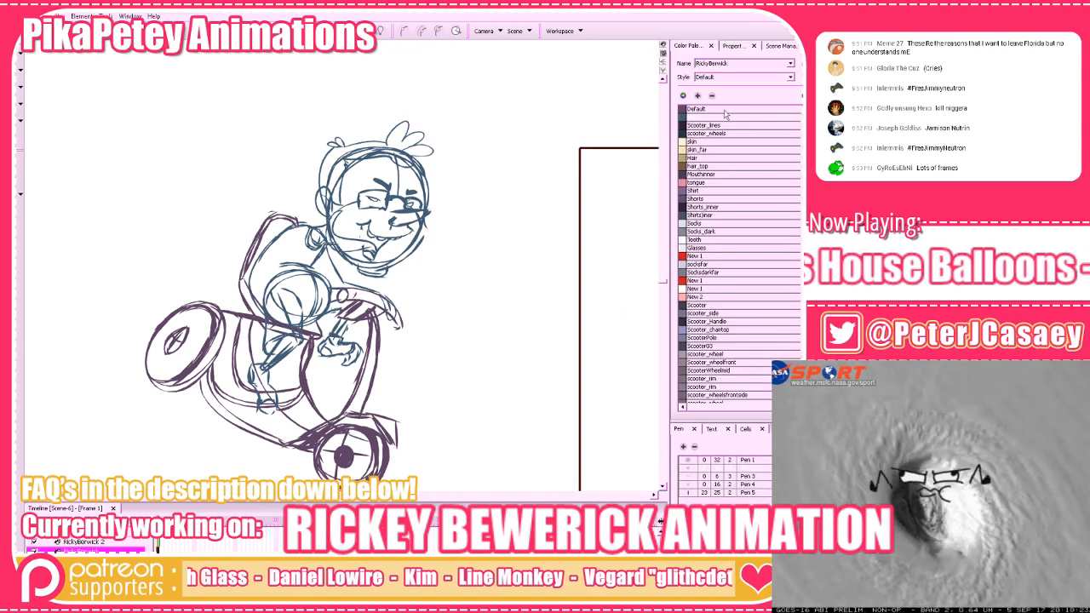
{"action": "left_click", "coordinate": [697, 95]}
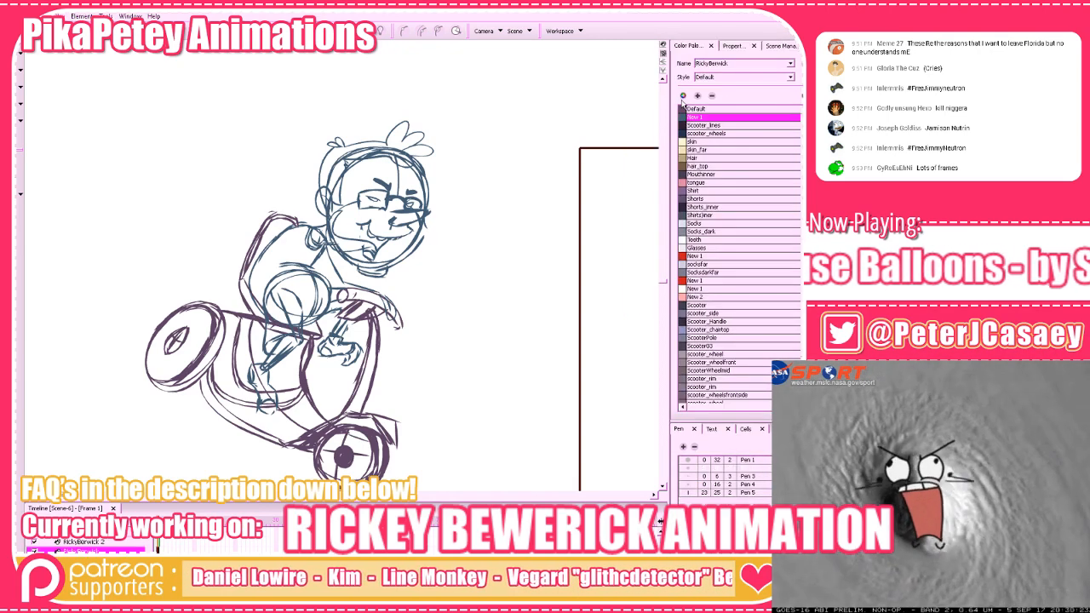
Sketch a second figure's round head on the empty canvas beside the scooter rider, with curved facial guidelines
{"action": "left_click_drag", "start_coordinate": [638, 146], "coordinate": [599, 290]}
{"action": "key", "text": "shift+z"}
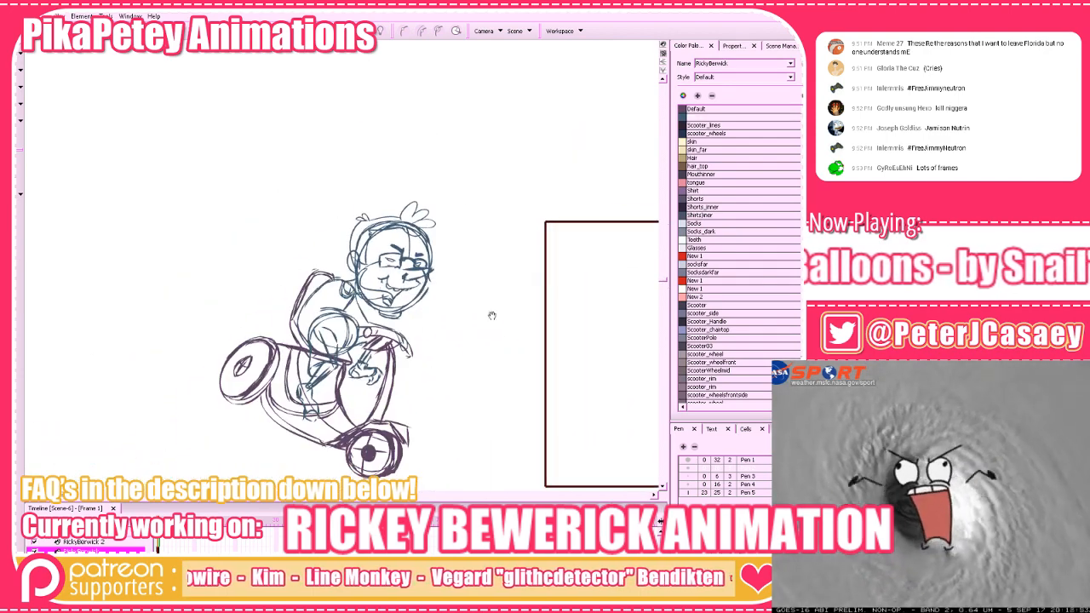
{"action": "left_click_drag", "start_coordinate": [492, 316], "coordinate": [585, 332]}
{"action": "left_click_drag", "start_coordinate": [313, 226], "coordinate": [371, 264]}
{"action": "mouse_move", "coordinate": [286, 204]}
{"action": "left_mouse_down"}
{"action": "mouse_move", "coordinate": [343, 213]}
{"action": "mouse_move", "coordinate": [283, 233]}
{"action": "mouse_move", "coordinate": [320, 187]}
{"action": "mouse_move", "coordinate": [312, 248]}
{"action": "mouse_move", "coordinate": [289, 202]}
{"action": "mouse_move", "coordinate": [309, 248]}
{"action": "left_mouse_up"}
{"action": "key", "text": "ctrl+z"}
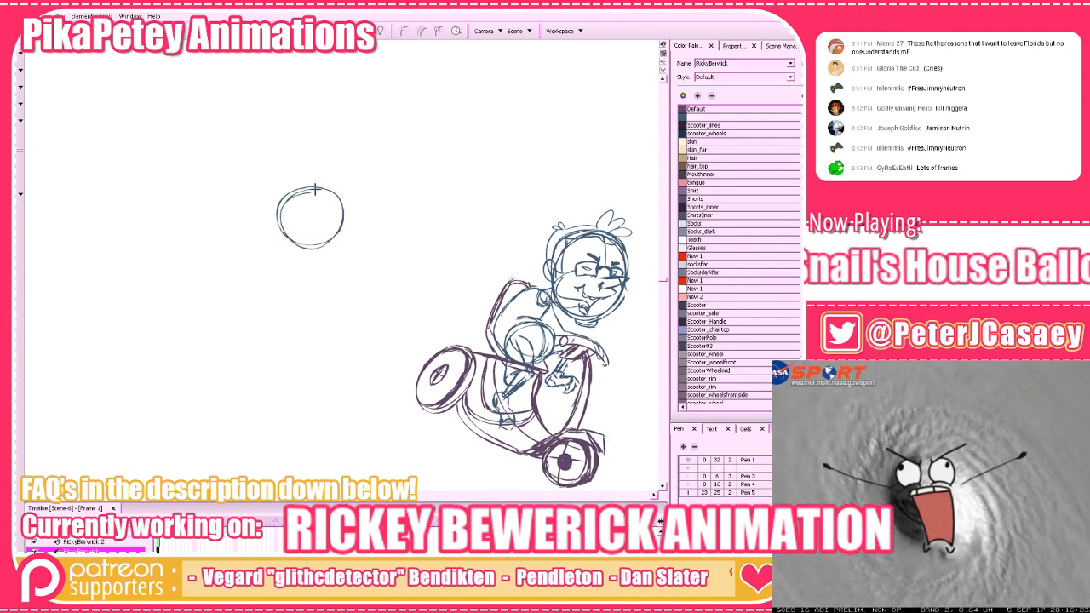
{"action": "mouse_move", "coordinate": [312, 189]}
{"action": "left_mouse_down"}
{"action": "mouse_move", "coordinate": [313, 244]}
{"action": "mouse_move", "coordinate": [281, 216]}
{"action": "left_mouse_up"}
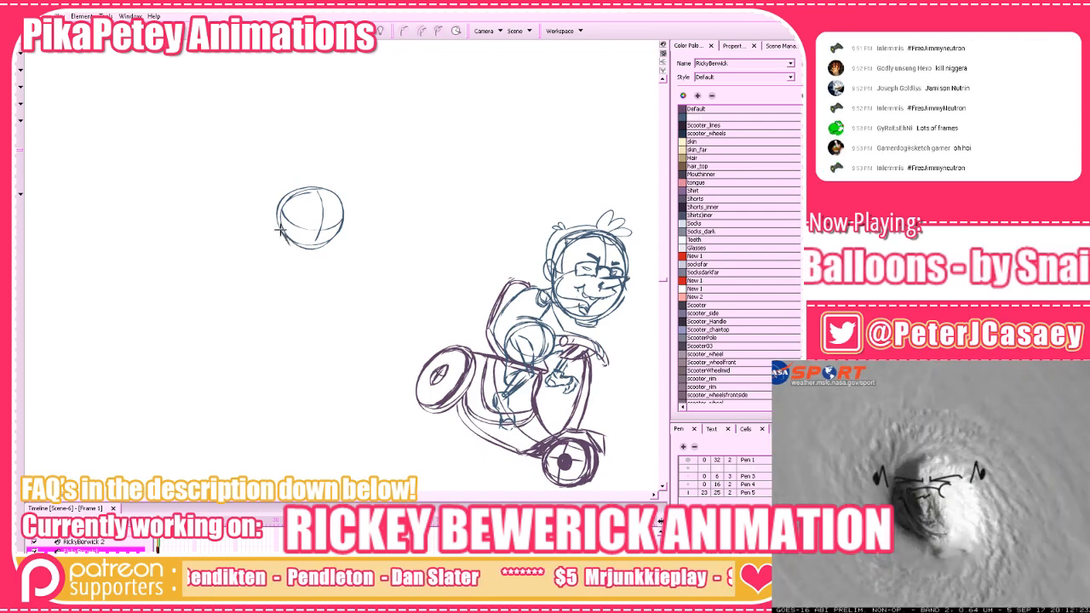
Sketch the second figure's shoulders, torso and bent arms below the head, redrawing the strokes that miss
{"action": "mouse_move", "coordinate": [286, 223]}
{"action": "left_mouse_down"}
{"action": "mouse_move", "coordinate": [259, 223]}
{"action": "mouse_move", "coordinate": [271, 257]}
{"action": "mouse_move", "coordinate": [322, 244]}
{"action": "mouse_move", "coordinate": [267, 251]}
{"action": "left_mouse_up"}
{"action": "key", "text": "ctrl+z"}
{"action": "mouse_move", "coordinate": [330, 242]}
{"action": "left_mouse_down"}
{"action": "mouse_move", "coordinate": [348, 239]}
{"action": "mouse_move", "coordinate": [325, 279]}
{"action": "mouse_move", "coordinate": [344, 286]}
{"action": "mouse_move", "coordinate": [304, 295]}
{"action": "mouse_move", "coordinate": [287, 272]}
{"action": "mouse_move", "coordinate": [353, 255]}
{"action": "left_mouse_up"}
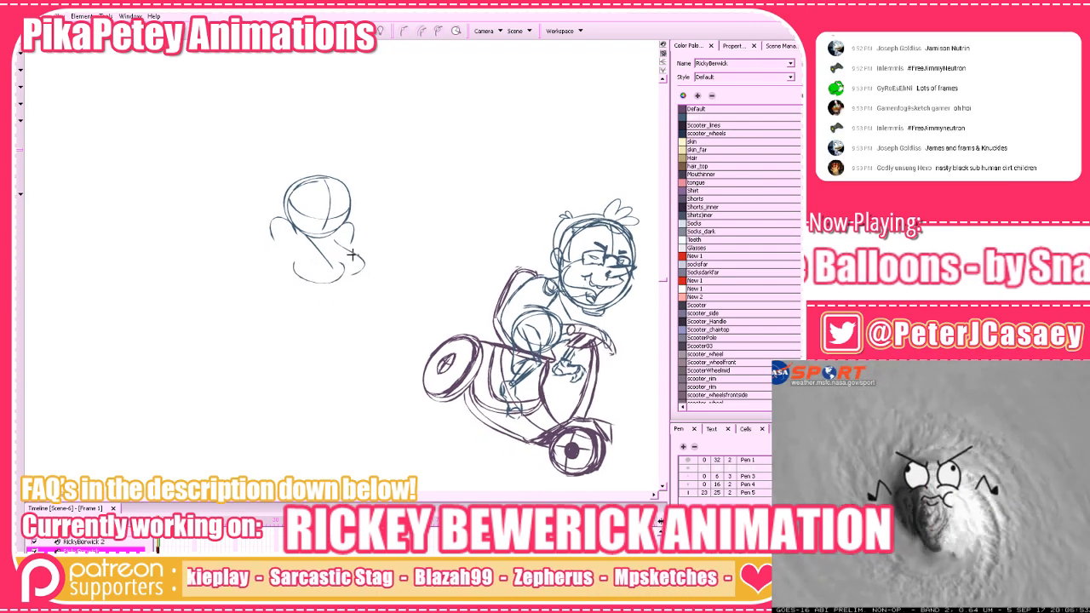
{"action": "key", "text": "ctrl+z"}
{"action": "mouse_move", "coordinate": [273, 237]}
{"action": "left_mouse_down"}
{"action": "mouse_move", "coordinate": [295, 273]}
{"action": "mouse_move", "coordinate": [248, 253]}
{"action": "mouse_move", "coordinate": [267, 265]}
{"action": "mouse_move", "coordinate": [270, 292]}
{"action": "mouse_move", "coordinate": [289, 297]}
{"action": "left_mouse_up"}
{"action": "key", "text": "ctrl+z"}
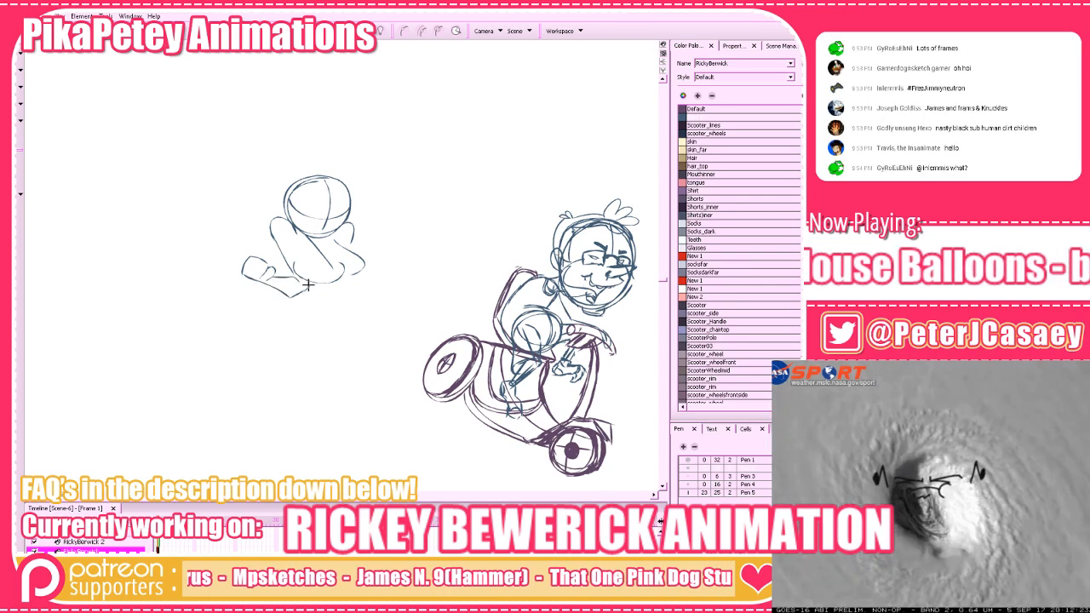
Draw the line running down from the second figure's bent arm beside the torso, replacing the first attempt with a longer stroke
{"action": "left_click_drag", "start_coordinate": [411, 260], "coordinate": [384, 234]}
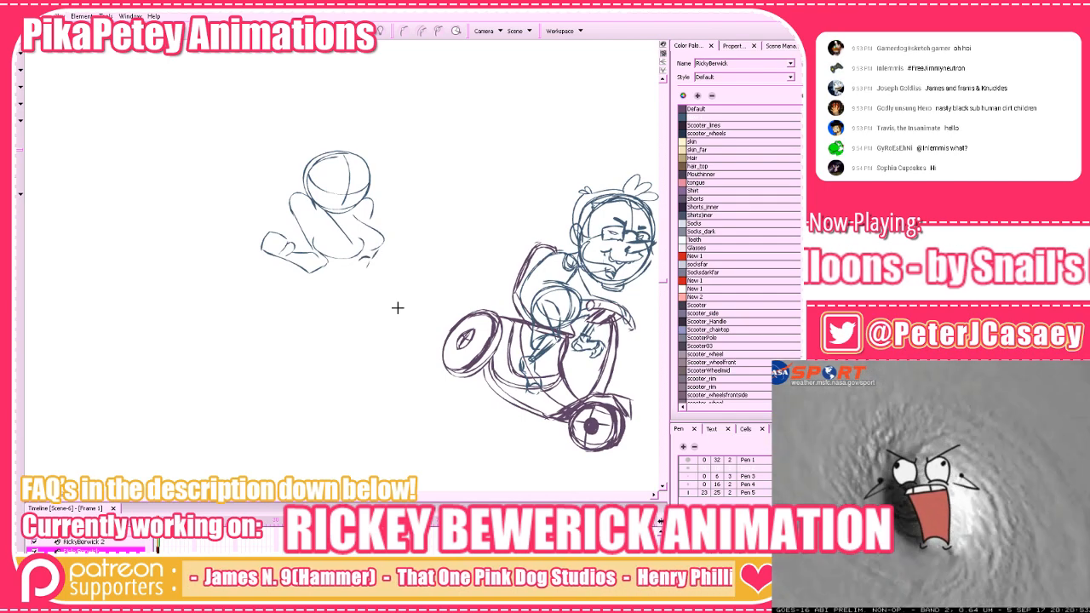
{"action": "left_click_drag", "start_coordinate": [373, 257], "coordinate": [362, 292]}
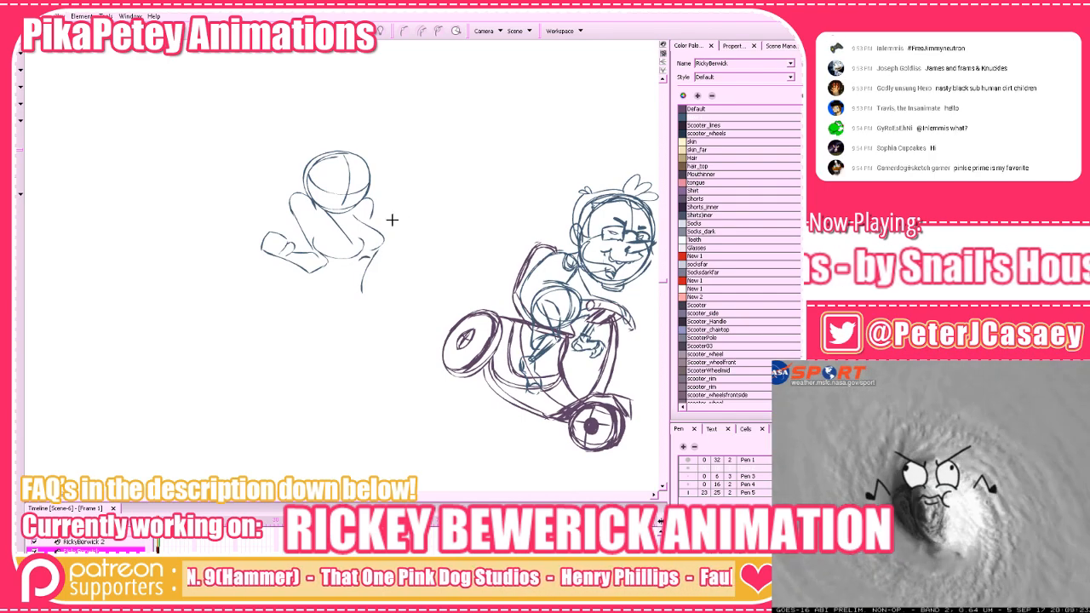
{"action": "key", "text": "ctrl+z"}
{"action": "left_click_drag", "start_coordinate": [374, 255], "coordinate": [354, 304]}
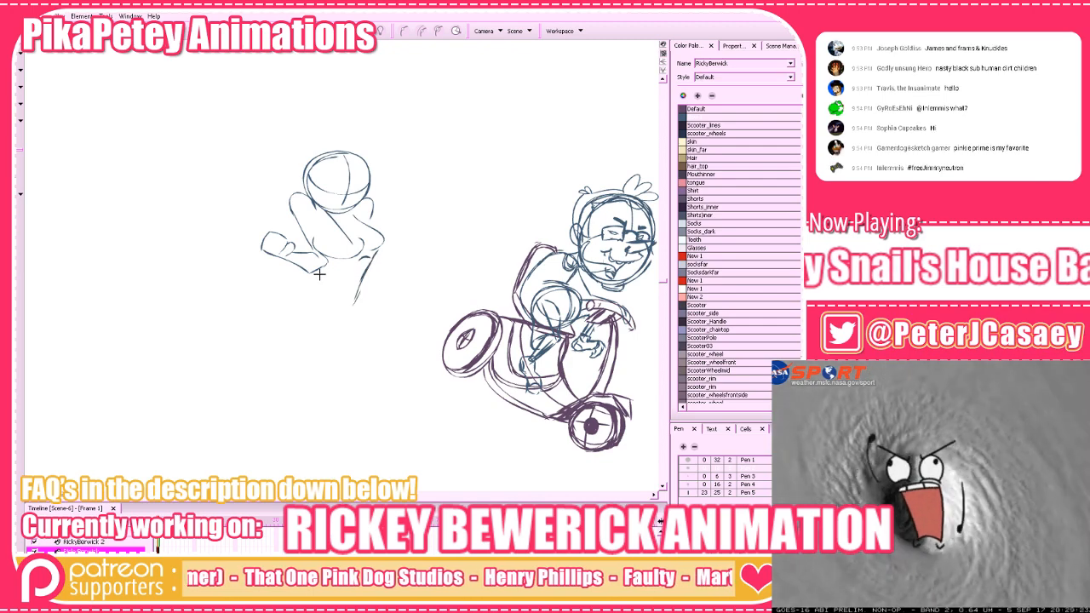
Sketch the second figure's bent leg from the hip to the ankle, undoing and redrawing the rough strokes
{"action": "left_click_drag", "start_coordinate": [318, 271], "coordinate": [298, 326]}
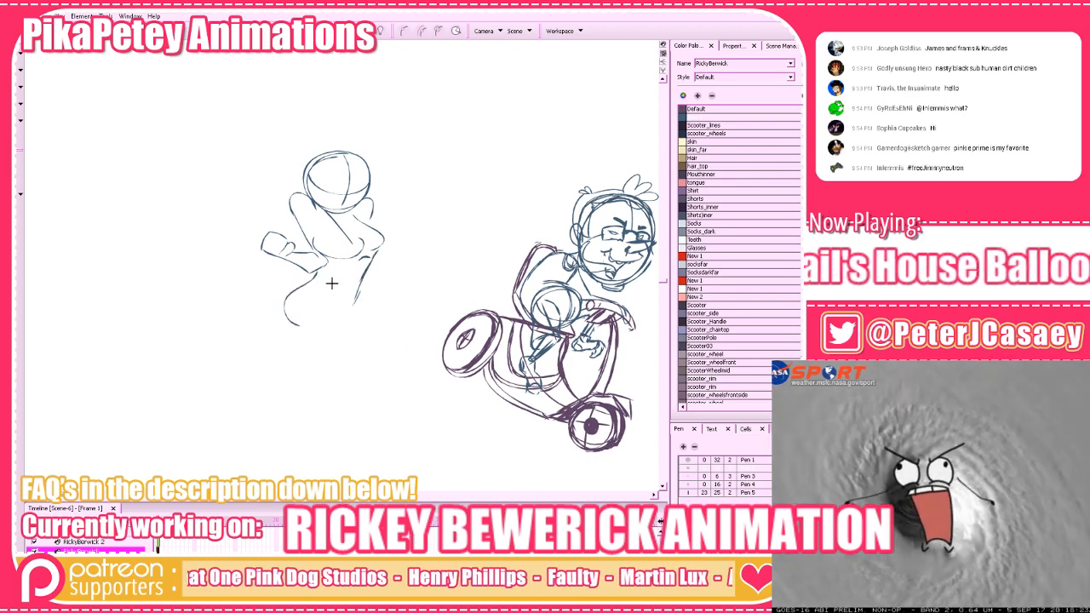
{"action": "key", "text": "ctrl+z"}
{"action": "mouse_move", "coordinate": [312, 291]}
{"action": "left_mouse_down"}
{"action": "mouse_move", "coordinate": [299, 301]}
{"action": "mouse_move", "coordinate": [322, 290]}
{"action": "mouse_move", "coordinate": [335, 332]}
{"action": "mouse_move", "coordinate": [299, 372]}
{"action": "mouse_move", "coordinate": [288, 330]}
{"action": "mouse_move", "coordinate": [276, 366]}
{"action": "mouse_move", "coordinate": [339, 346]}
{"action": "left_mouse_up"}
{"action": "key", "text": "ctrl+z"}
{"action": "key", "text": "ctrl+z"}
{"action": "key", "text": "ctrl+z"}
{"action": "key", "text": "ctrl+z"}
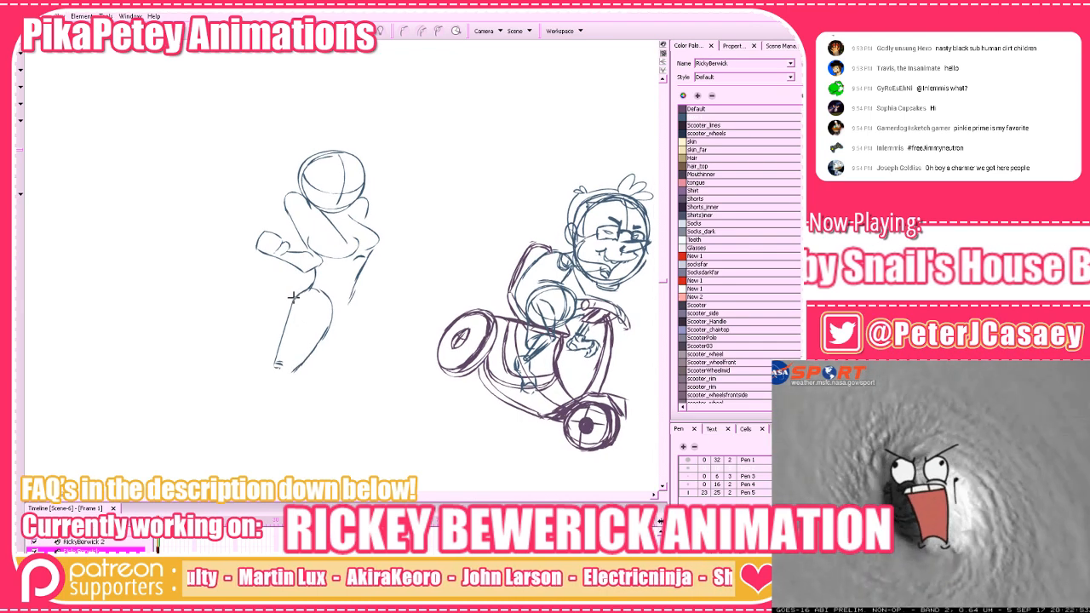
{"action": "mouse_move", "coordinate": [275, 370]}
{"action": "left_mouse_down"}
{"action": "mouse_move", "coordinate": [268, 415]}
{"action": "mouse_move", "coordinate": [273, 364]}
{"action": "mouse_move", "coordinate": [278, 395]}
{"action": "mouse_move", "coordinate": [298, 367]}
{"action": "mouse_move", "coordinate": [293, 396]}
{"action": "left_mouse_up"}
{"action": "key", "text": "ctrl+z"}
{"action": "key", "text": "ctrl+z"}
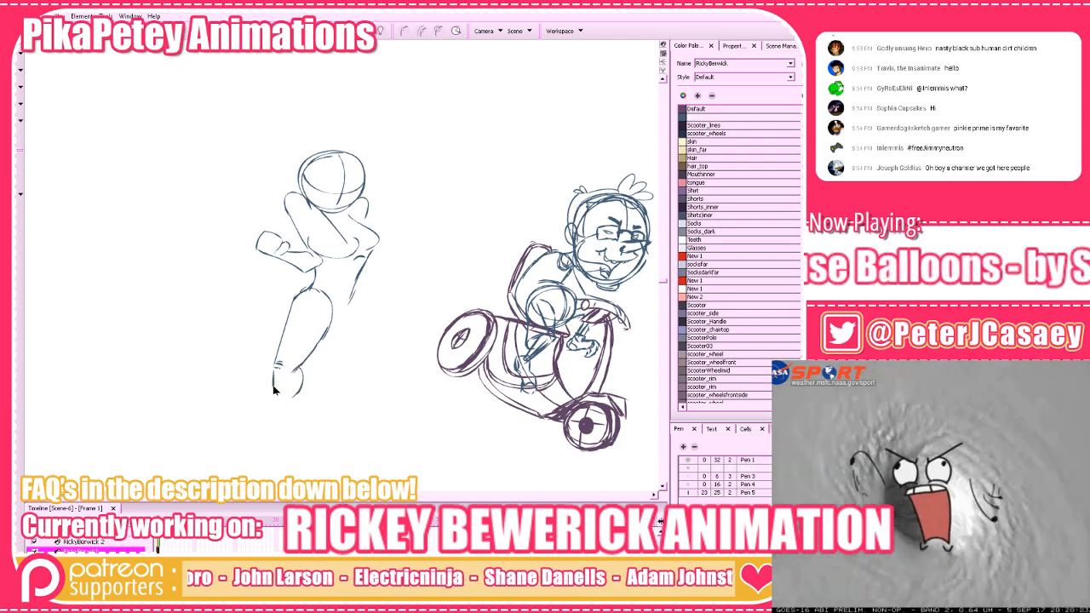
{"action": "key", "text": "ctrl+z"}
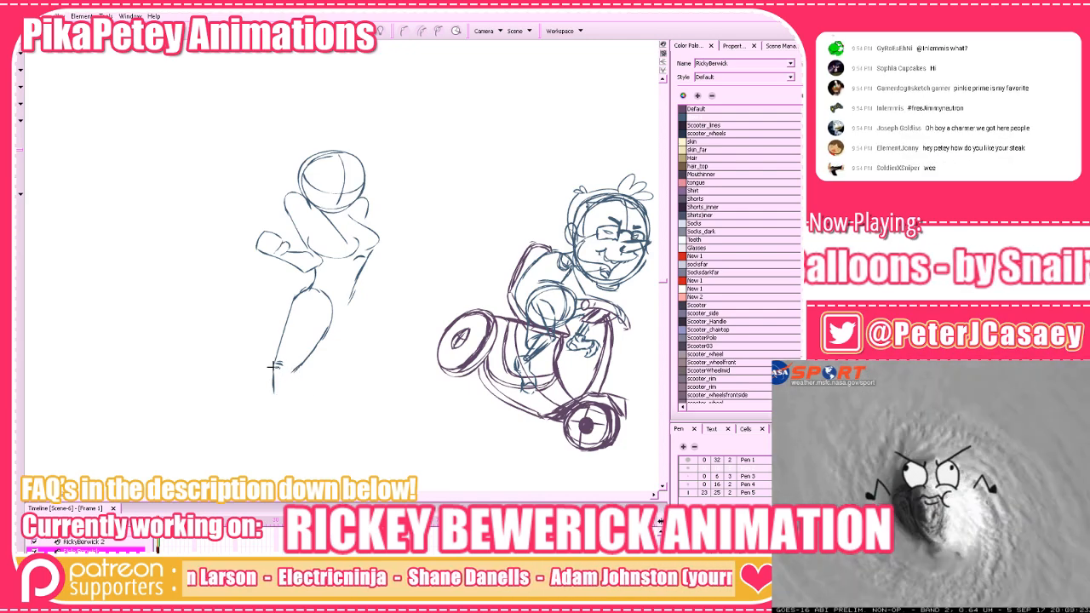
{"action": "key", "text": "ctrl+z"}
{"action": "left_click_drag", "start_coordinate": [274, 368], "coordinate": [284, 407]}
{"action": "key", "text": "ctrl+z"}
{"action": "key", "text": "ctrl+z"}
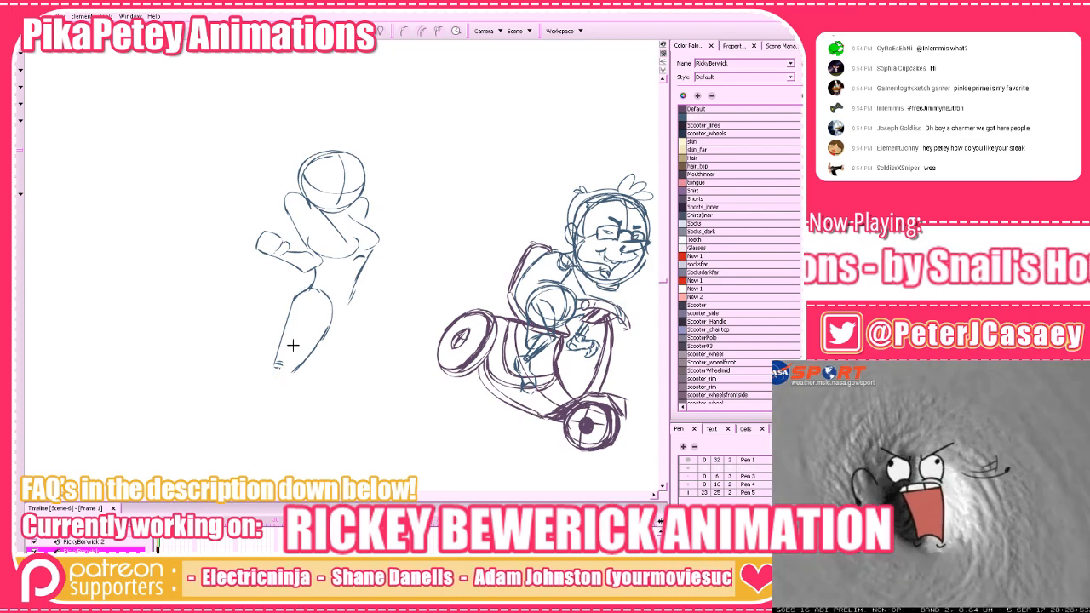
Erase the bottom of the second figure's bent leg and redraw its knee, lower leg and pawed foot, redoing strokes that miss
{"action": "mouse_move", "coordinate": [279, 366]}
{"action": "left_mouse_down"}
{"action": "mouse_move", "coordinate": [320, 344]}
{"action": "mouse_move", "coordinate": [298, 358]}
{"action": "left_mouse_up"}
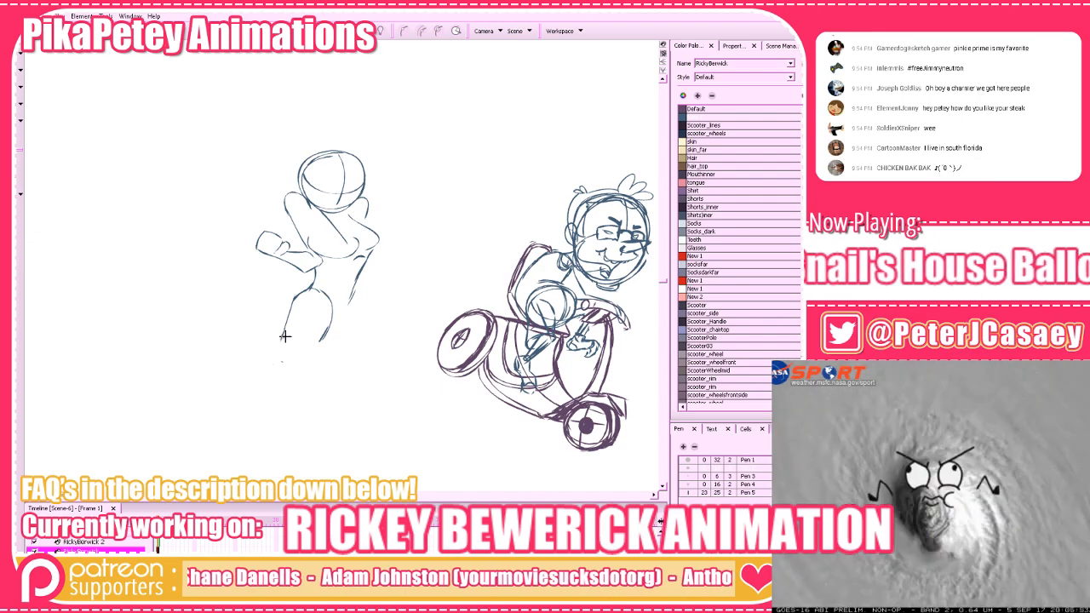
{"action": "left_click_drag", "start_coordinate": [282, 343], "coordinate": [296, 373]}
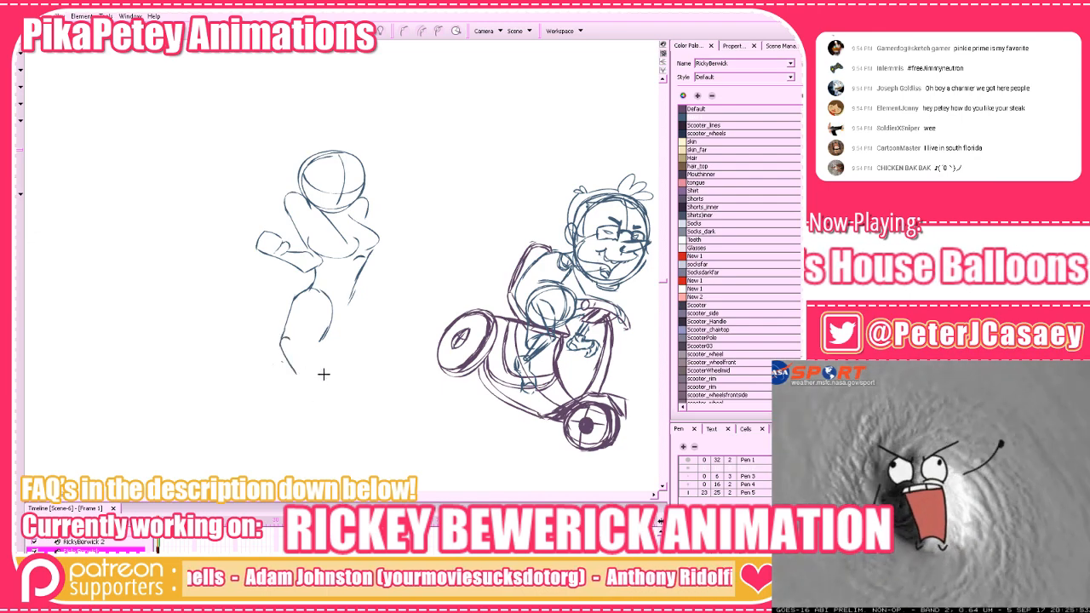
{"action": "key", "text": "ctrl+z"}
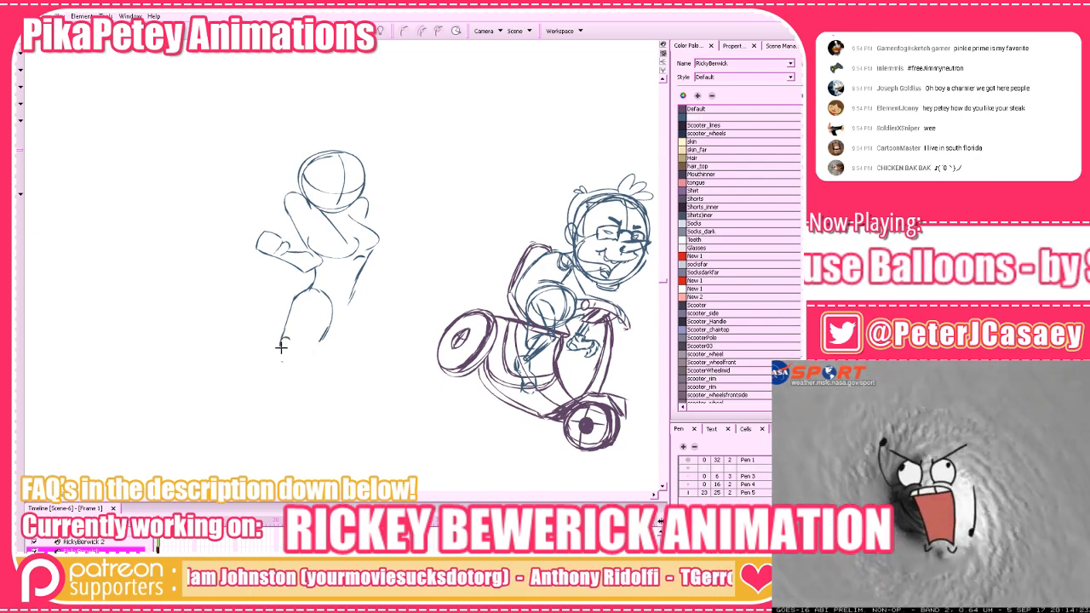
{"action": "left_click_drag", "start_coordinate": [282, 344], "coordinate": [294, 380]}
{"action": "key", "text": "ctrl+z"}
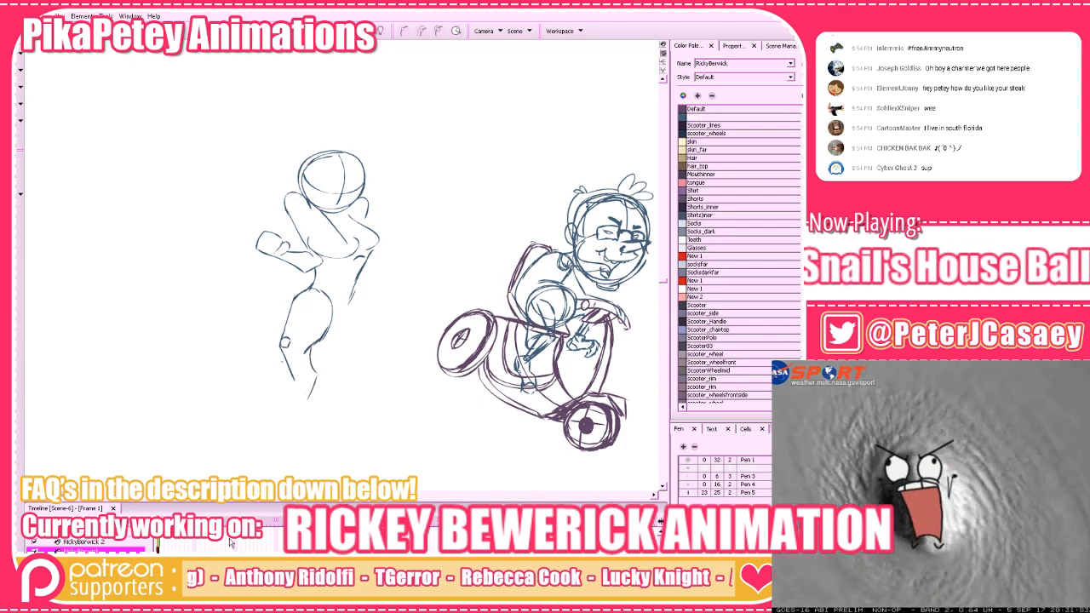
{"action": "key", "text": "ctrl+z"}
{"action": "key", "text": "ctrl+z"}
{"action": "left_click_drag", "start_coordinate": [316, 373], "coordinate": [293, 436]}
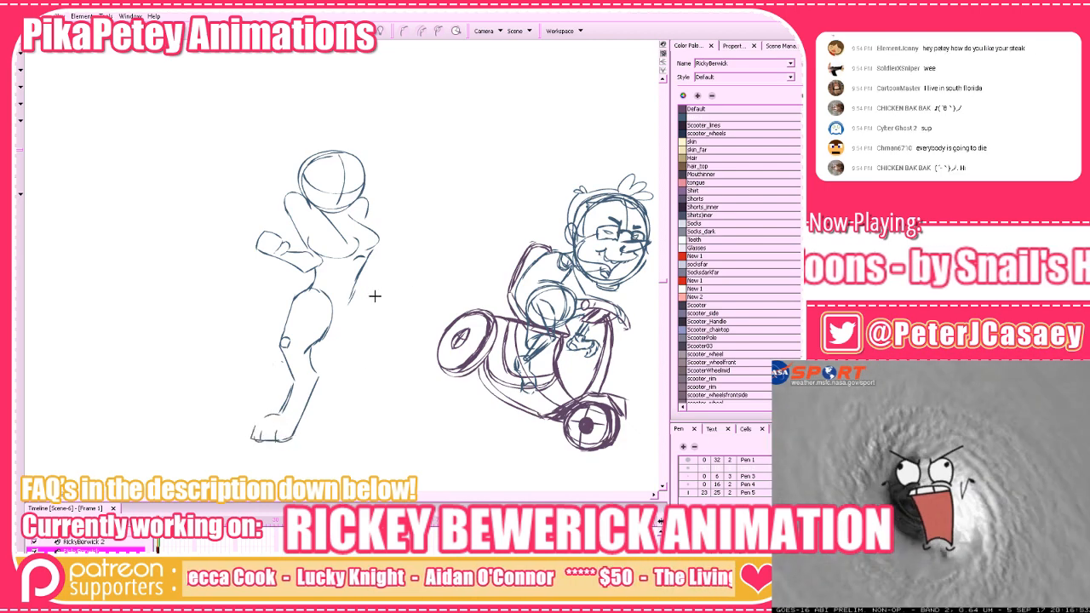
Sketch the second figure's other leg from the hip through the bent knee to a pawed foot, undoing the strokes that miss
{"action": "mouse_move", "coordinate": [355, 290]}
{"action": "left_mouse_down"}
{"action": "mouse_move", "coordinate": [373, 330]}
{"action": "mouse_move", "coordinate": [343, 340]}
{"action": "mouse_move", "coordinate": [371, 331]}
{"action": "mouse_move", "coordinate": [362, 305]}
{"action": "mouse_move", "coordinate": [372, 329]}
{"action": "left_mouse_up"}
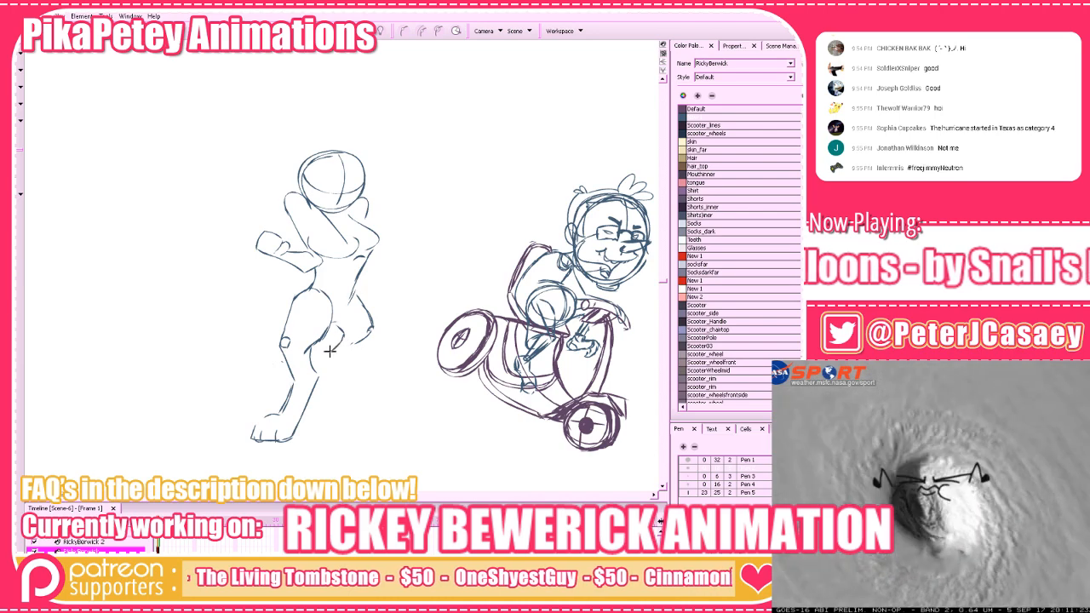
{"action": "left_click_drag", "start_coordinate": [371, 332], "coordinate": [345, 360]}
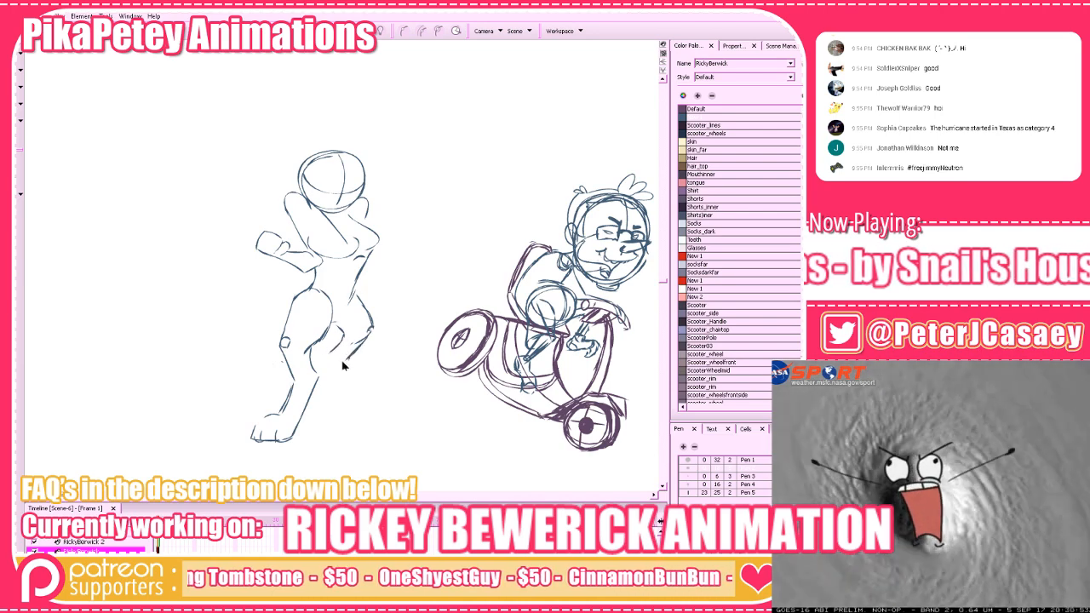
{"action": "left_click_drag", "start_coordinate": [504, 361], "coordinate": [492, 357]}
{"action": "mouse_move", "coordinate": [333, 357]}
{"action": "left_mouse_down"}
{"action": "mouse_move", "coordinate": [348, 412]}
{"action": "mouse_move", "coordinate": [370, 425]}
{"action": "mouse_move", "coordinate": [354, 415]}
{"action": "mouse_move", "coordinate": [351, 428]}
{"action": "mouse_move", "coordinate": [363, 422]}
{"action": "mouse_move", "coordinate": [347, 415]}
{"action": "mouse_move", "coordinate": [368, 424]}
{"action": "mouse_move", "coordinate": [346, 438]}
{"action": "mouse_move", "coordinate": [345, 427]}
{"action": "mouse_move", "coordinate": [358, 418]}
{"action": "mouse_move", "coordinate": [332, 429]}
{"action": "left_mouse_up"}
{"action": "key", "text": "ctrl+z"}
{"action": "key", "text": "ctrl+z"}
{"action": "key", "text": "ctrl+z"}
{"action": "key", "text": "ctrl+z"}
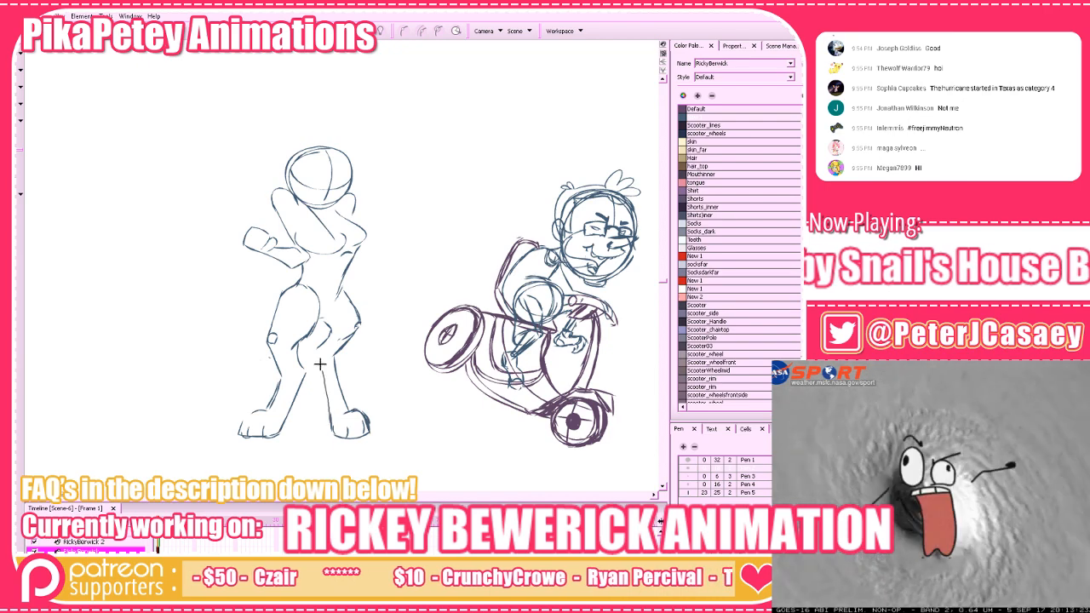
Sketch a long S-curved tail from the second figure's hip and its other arm extended outward with a raised fist
{"action": "left_click_drag", "start_coordinate": [482, 386], "coordinate": [522, 405]}
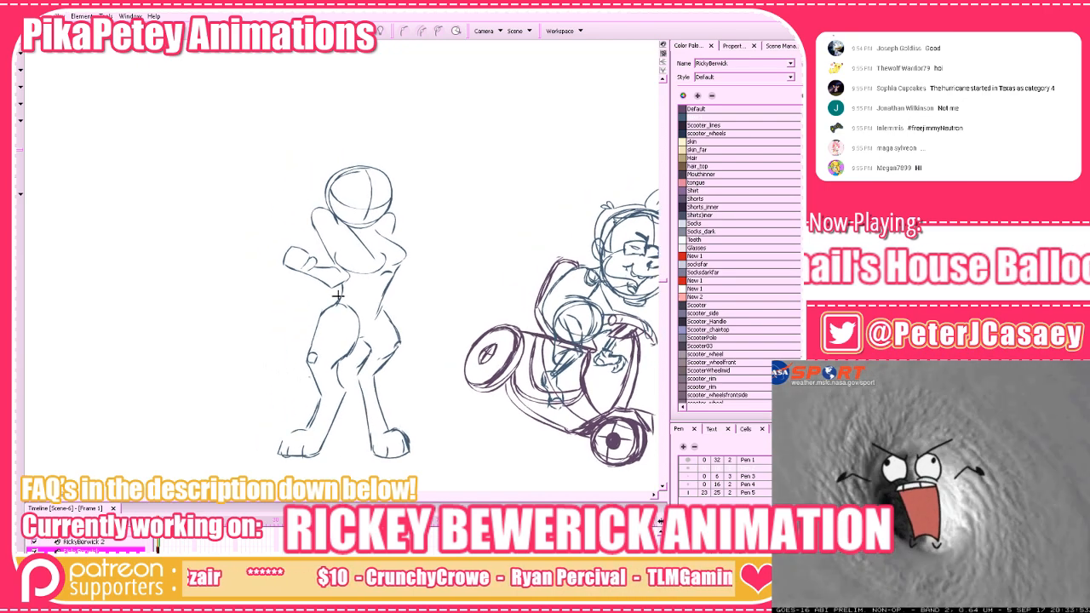
{"action": "mouse_move", "coordinate": [337, 295]}
{"action": "left_mouse_down"}
{"action": "mouse_move", "coordinate": [302, 310]}
{"action": "mouse_move", "coordinate": [243, 218]}
{"action": "mouse_move", "coordinate": [199, 284]}
{"action": "mouse_move", "coordinate": [227, 270]}
{"action": "mouse_move", "coordinate": [250, 290]}
{"action": "left_mouse_up"}
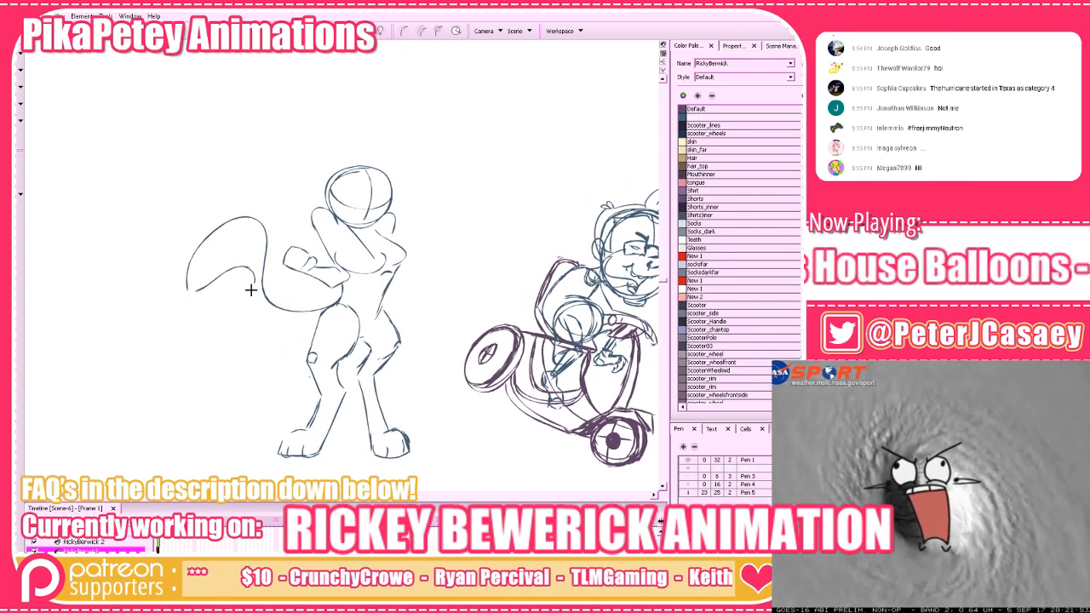
{"action": "scroll", "coordinate": [477, 357], "scroll_direction": "up", "scroll_amount": 3}
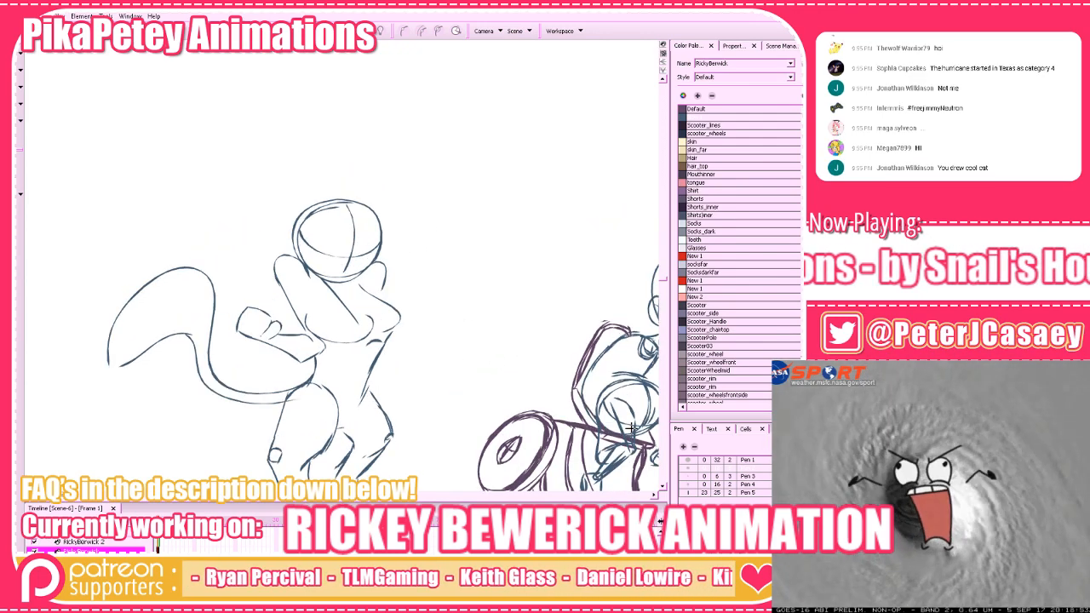
{"action": "mouse_move", "coordinate": [437, 340]}
{"action": "left_mouse_down"}
{"action": "mouse_move", "coordinate": [420, 333]}
{"action": "mouse_move", "coordinate": [423, 304]}
{"action": "left_mouse_up"}
{"action": "key", "text": "ctrl+z"}
{"action": "left_click_drag", "start_coordinate": [369, 335], "coordinate": [423, 304]}
{"action": "key", "text": "ctrl+z"}
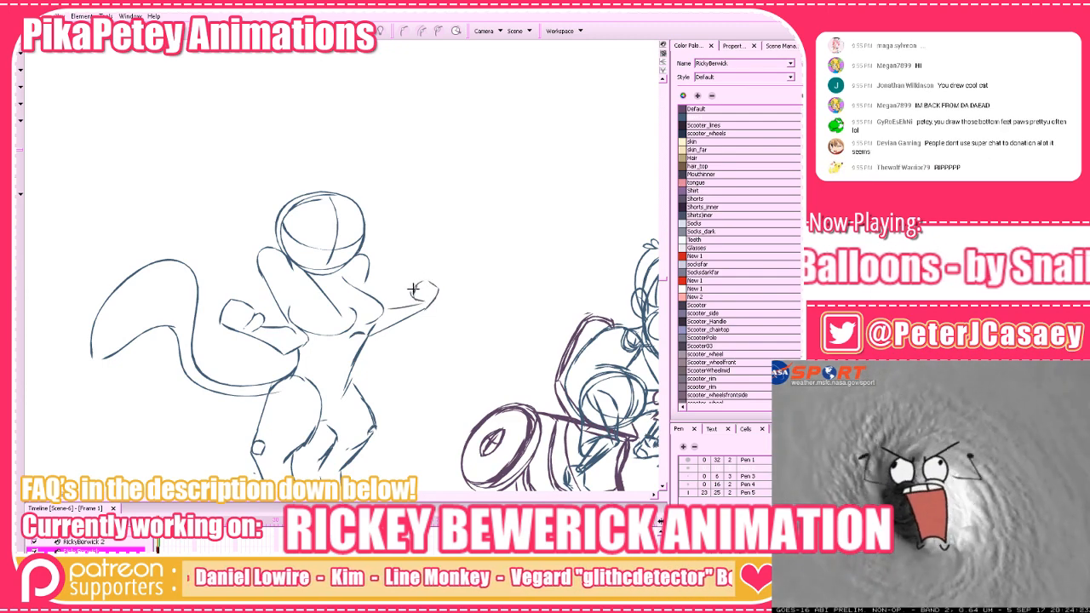
{"action": "mouse_move", "coordinate": [423, 292]}
{"action": "left_mouse_down"}
{"action": "mouse_move", "coordinate": [413, 300]}
{"action": "mouse_move", "coordinate": [493, 338]}
{"action": "mouse_move", "coordinate": [507, 327]}
{"action": "left_mouse_up"}
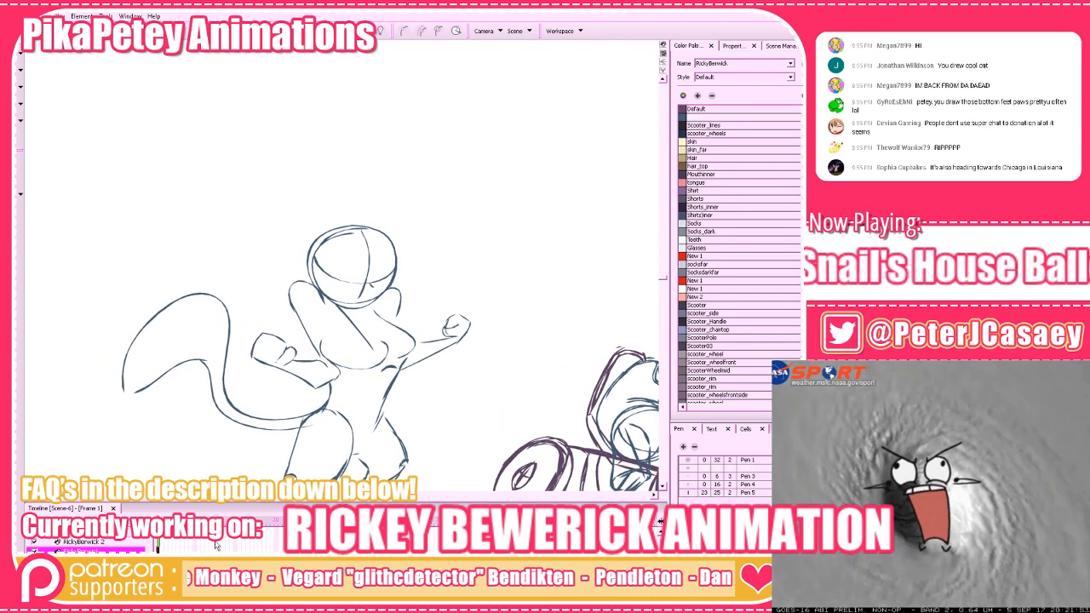
Sketch the second figure's feline face along the guidelines, with a small nose, slanted eyes and a smiling mouth
{"action": "key", "text": "alt+Tab"}
{"action": "key", "text": "alt+Tab"}
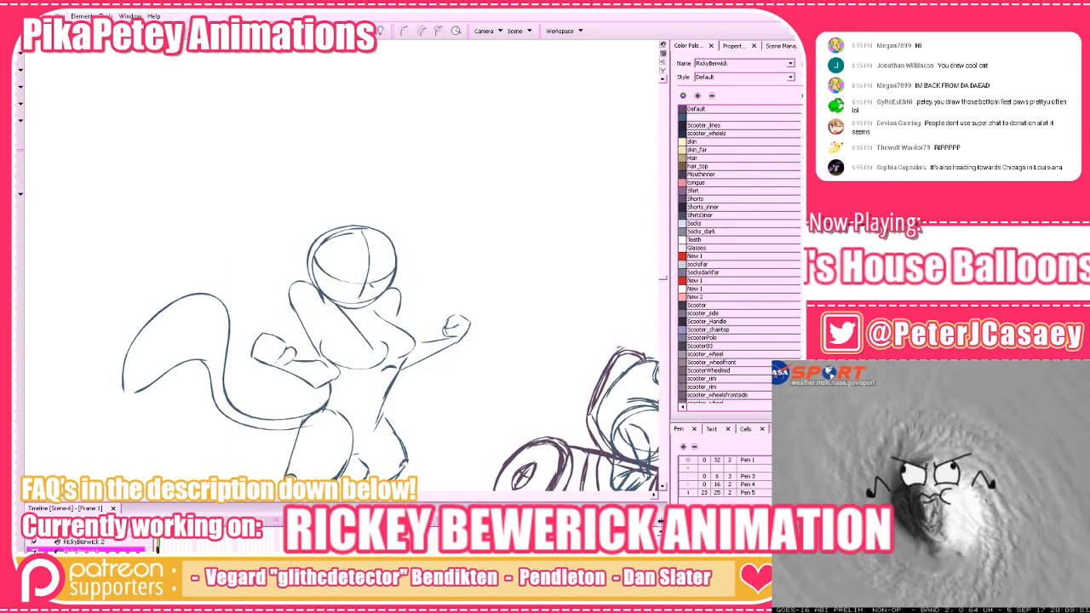
{"action": "left_click_drag", "start_coordinate": [487, 300], "coordinate": [437, 303]}
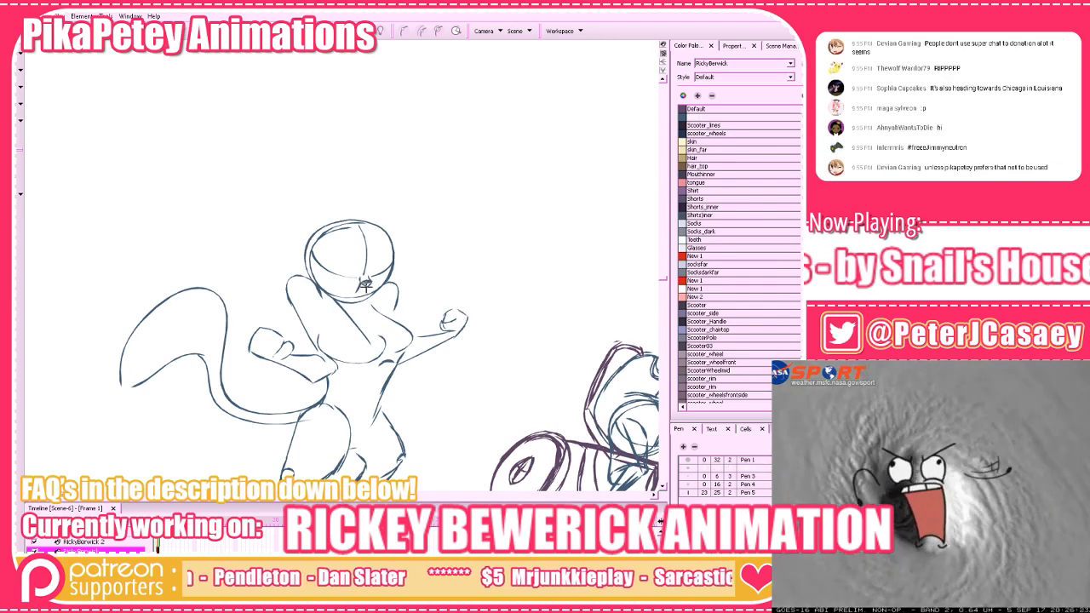
{"action": "scroll", "coordinate": [326, 349], "scroll_direction": "up", "scroll_amount": 2}
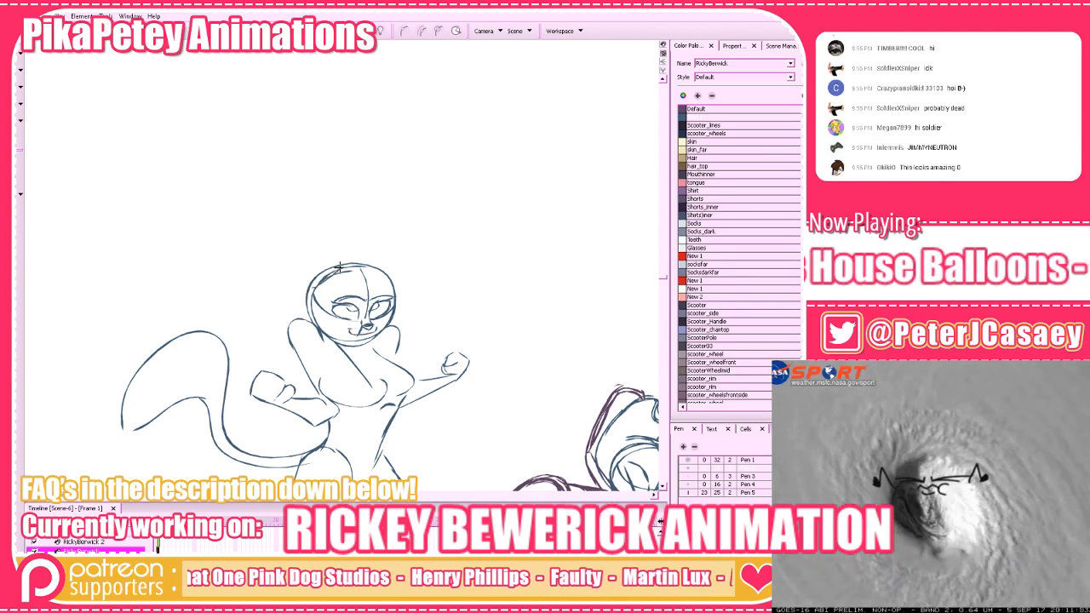
Sketch two pointed cat ears with inner lines on the head, redrawing the first one, and add the cheek fur
{"action": "mouse_move", "coordinate": [335, 264]}
{"action": "left_mouse_down"}
{"action": "mouse_move", "coordinate": [295, 242]}
{"action": "mouse_move", "coordinate": [309, 284]}
{"action": "mouse_move", "coordinate": [316, 248]}
{"action": "left_mouse_up"}
{"action": "key", "text": "ctrl+z"}
{"action": "key", "text": "ctrl+z"}
{"action": "left_click_drag", "start_coordinate": [316, 248], "coordinate": [339, 263]}
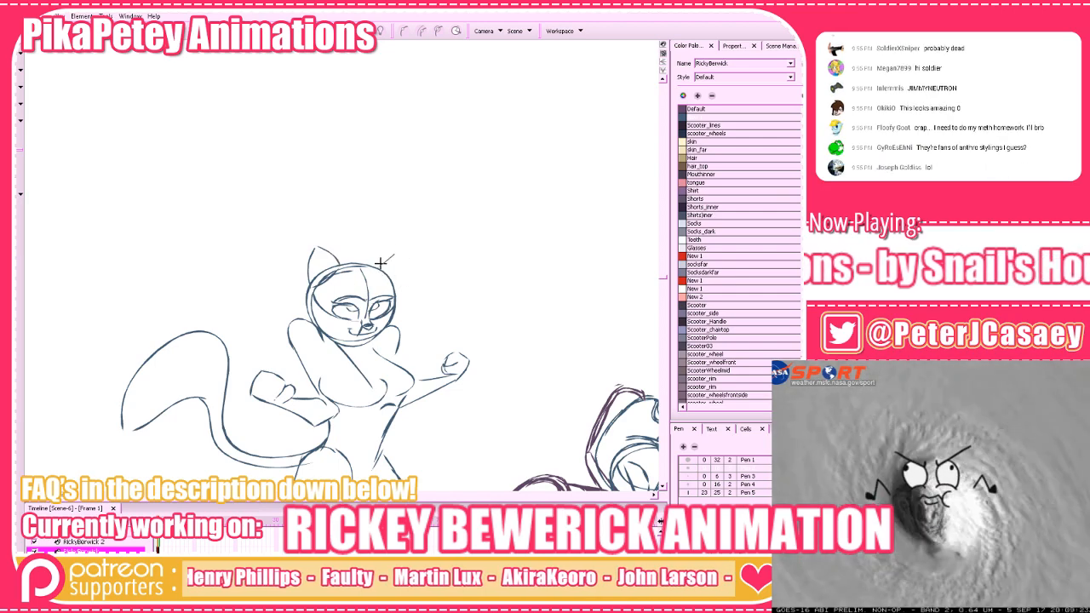
{"action": "mouse_move", "coordinate": [375, 266]}
{"action": "left_mouse_down"}
{"action": "mouse_move", "coordinate": [395, 253]}
{"action": "mouse_move", "coordinate": [393, 289]}
{"action": "left_mouse_up"}
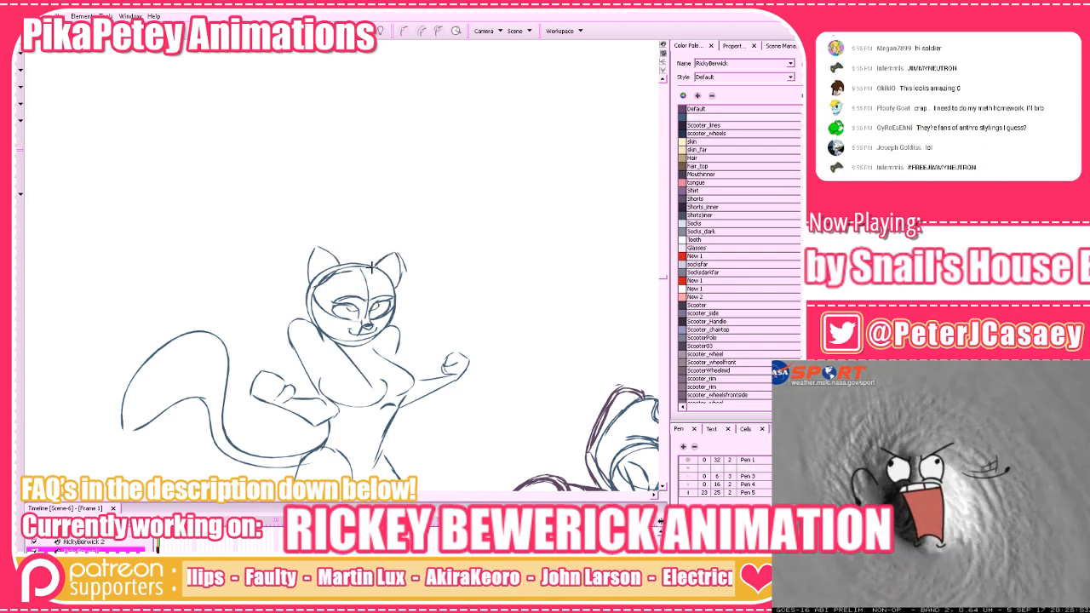
{"action": "left_click_drag", "start_coordinate": [316, 253], "coordinate": [334, 262]}
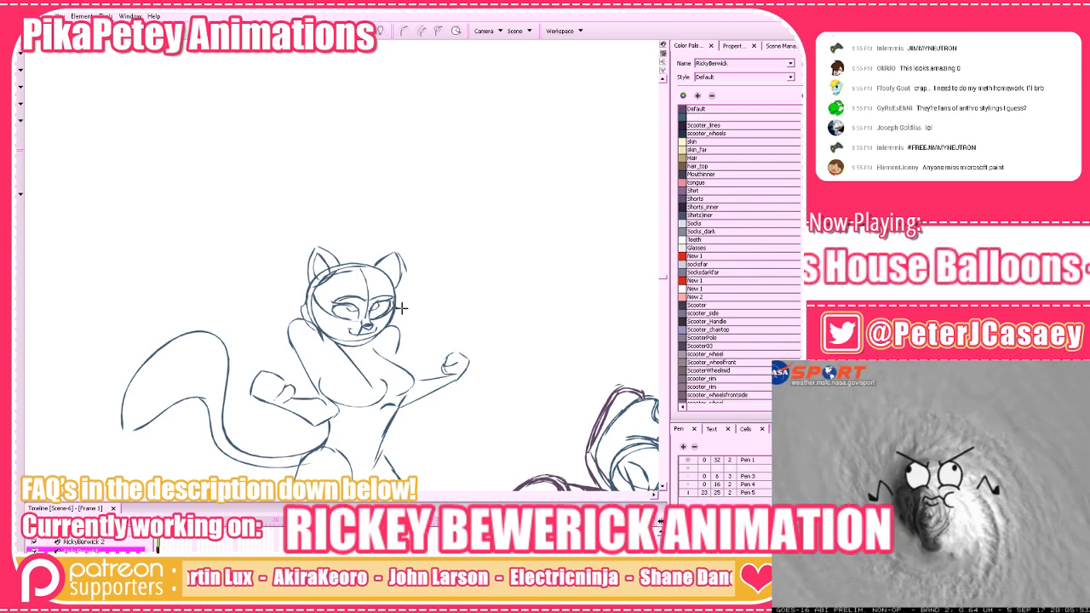
{"action": "left_click_drag", "start_coordinate": [400, 307], "coordinate": [395, 327]}
Sketch the neck lines between the cat figure's chin and chest
{"action": "left_click_drag", "start_coordinate": [488, 364], "coordinate": [477, 266]}
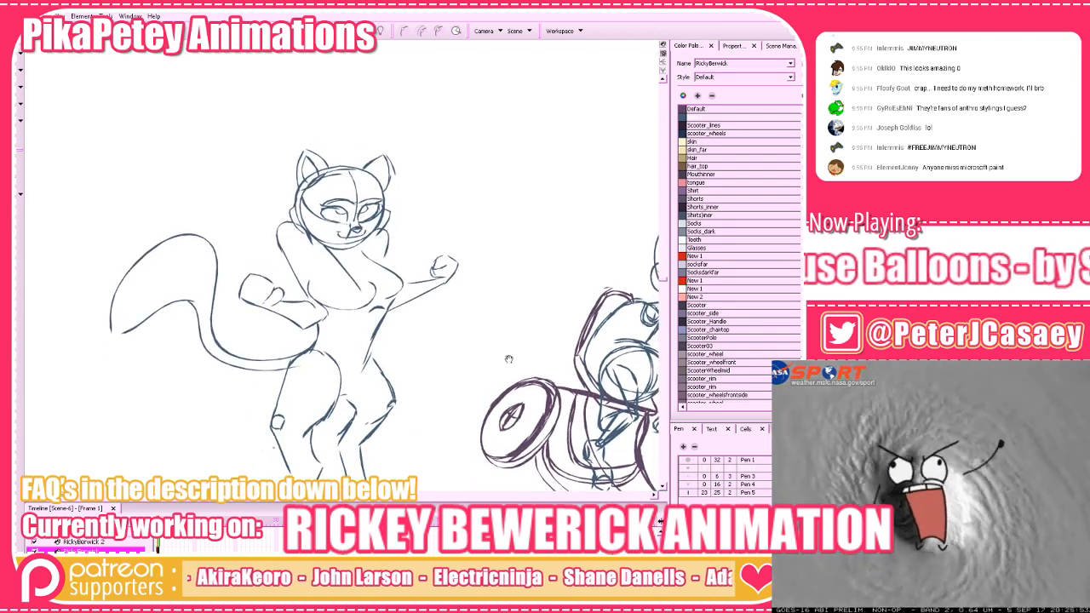
{"action": "key", "text": "2"}
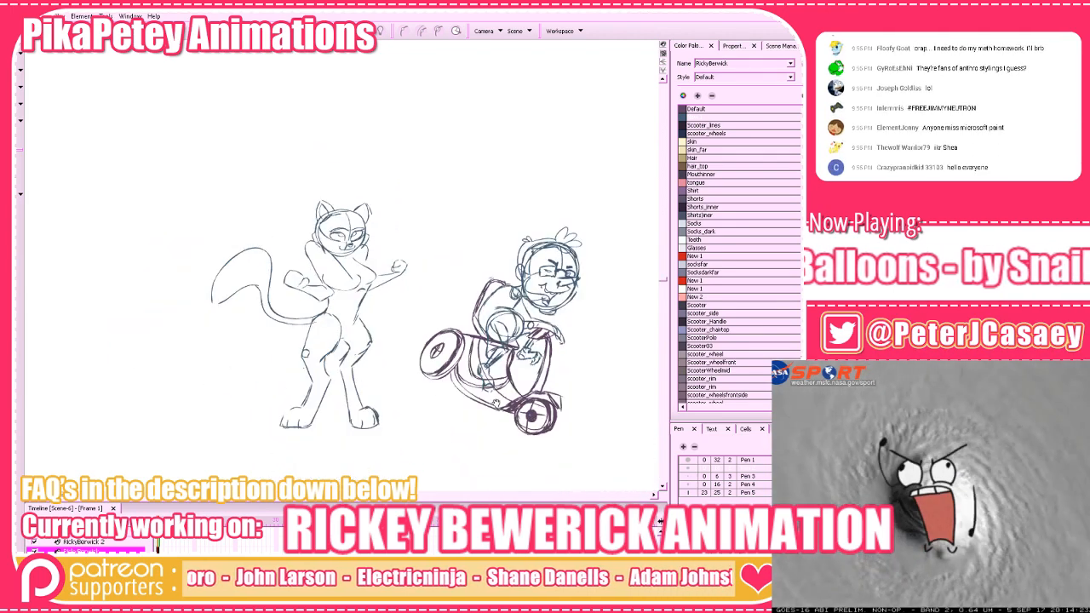
{"action": "left_click_drag", "start_coordinate": [495, 404], "coordinate": [517, 418]}
{"action": "key", "text": "2"}
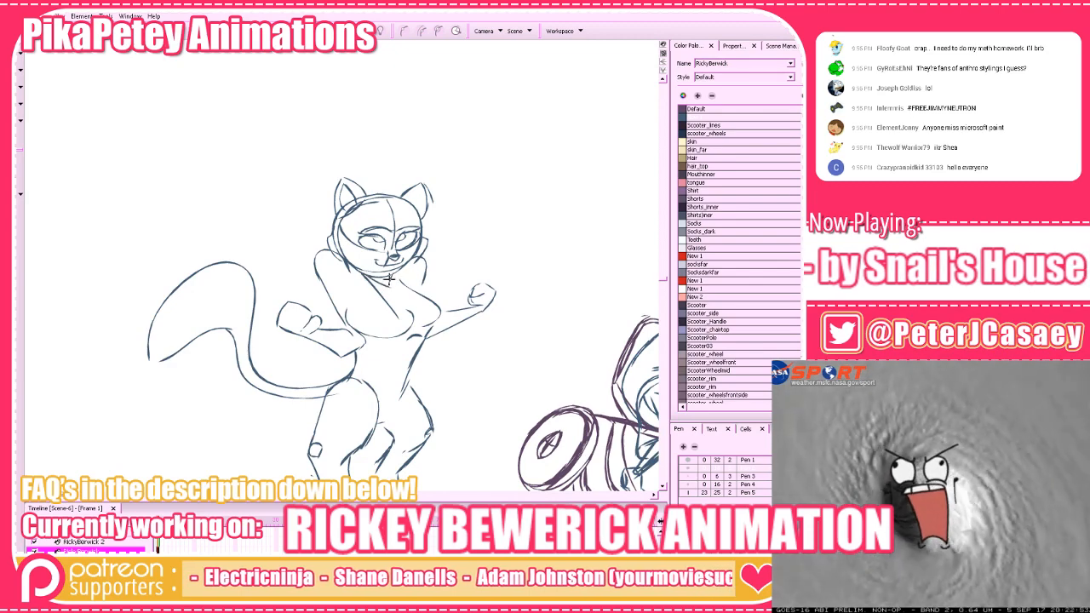
Select the cat figure's far lower leg and foot and shift them slightly upward beneath the knee
{"action": "mouse_move", "coordinate": [462, 392]}
{"action": "left_mouse_down"}
{"action": "mouse_move", "coordinate": [459, 323]}
{"action": "mouse_move", "coordinate": [491, 352]}
{"action": "left_mouse_up"}
{"action": "key", "text": "1"}
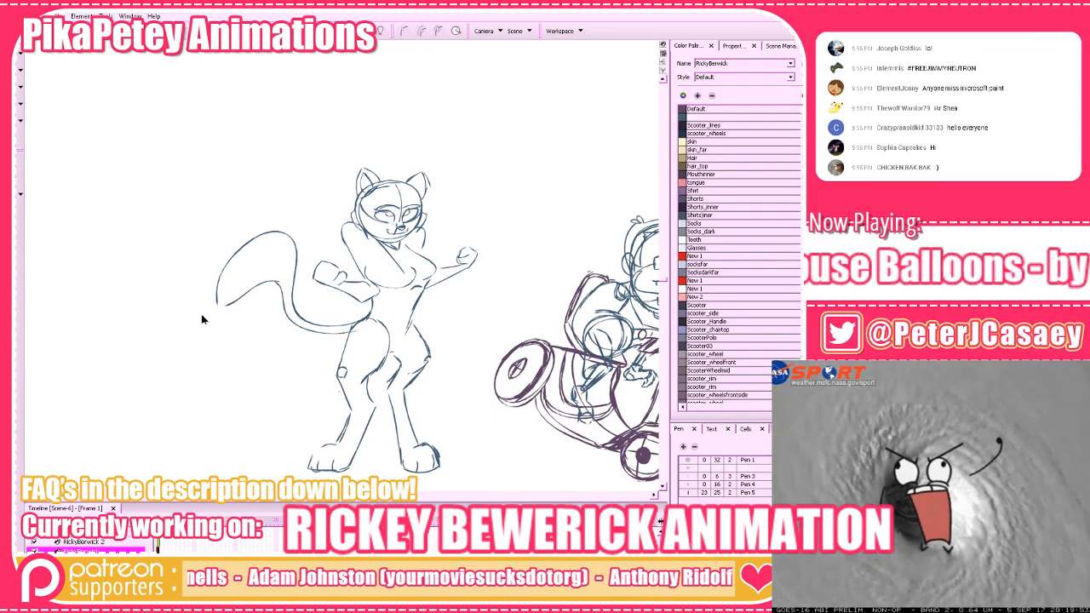
{"action": "mouse_move", "coordinate": [423, 483]}
{"action": "left_mouse_down"}
{"action": "mouse_move", "coordinate": [391, 477]}
{"action": "mouse_move", "coordinate": [431, 483]}
{"action": "mouse_move", "coordinate": [415, 463]}
{"action": "left_mouse_up"}
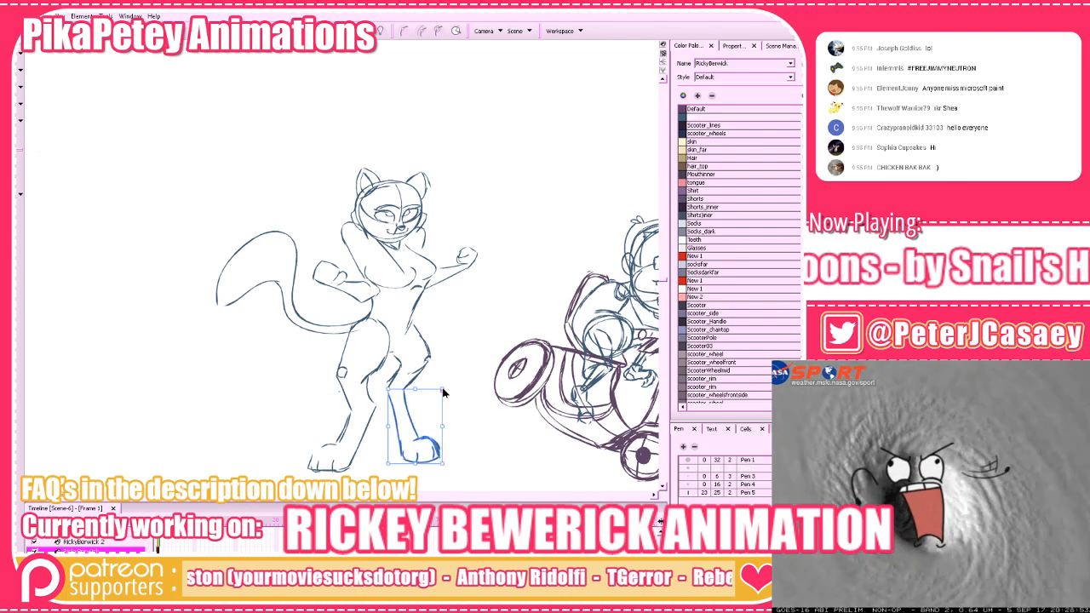
{"action": "left_click", "coordinate": [413, 412]}
{"action": "left_click_drag", "start_coordinate": [414, 391], "coordinate": [436, 363]}
{"action": "left_click", "coordinate": [436, 369]}
Select the cat figure's near leg from thigh to foot, then cut it and paste it back beneath the hip
{"action": "mouse_move", "coordinate": [368, 480]}
{"action": "left_mouse_down"}
{"action": "mouse_move", "coordinate": [386, 428]}
{"action": "mouse_move", "coordinate": [298, 443]}
{"action": "mouse_move", "coordinate": [366, 479]}
{"action": "left_mouse_up"}
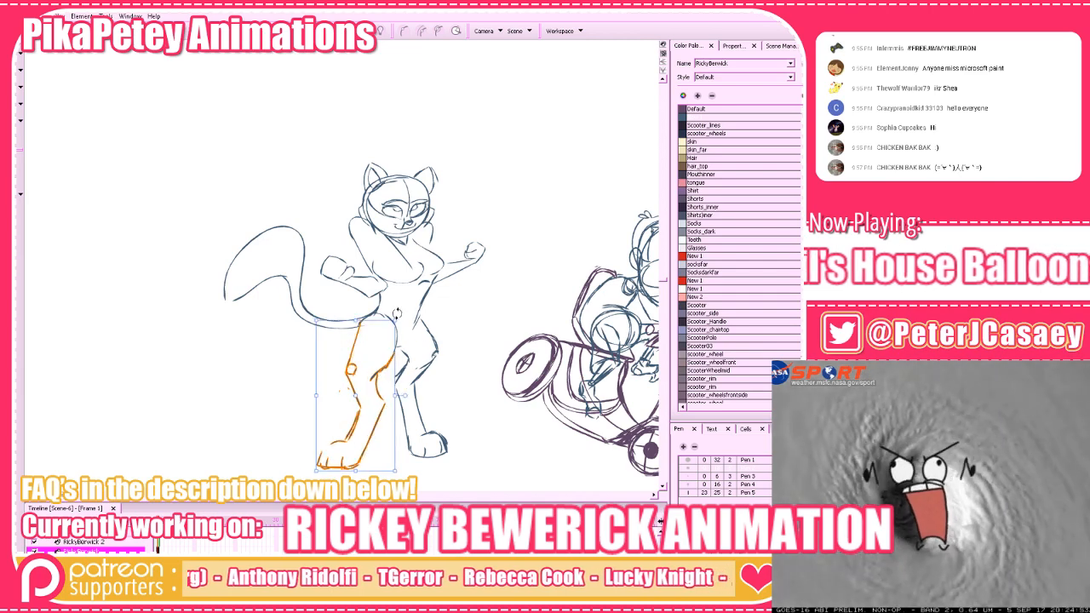
{"action": "key", "text": "ctrl+x"}
{"action": "key", "text": "ctrl+v"}
{"action": "left_click_drag", "start_coordinate": [501, 325], "coordinate": [465, 339]}
{"action": "left_click", "coordinate": [478, 333]}
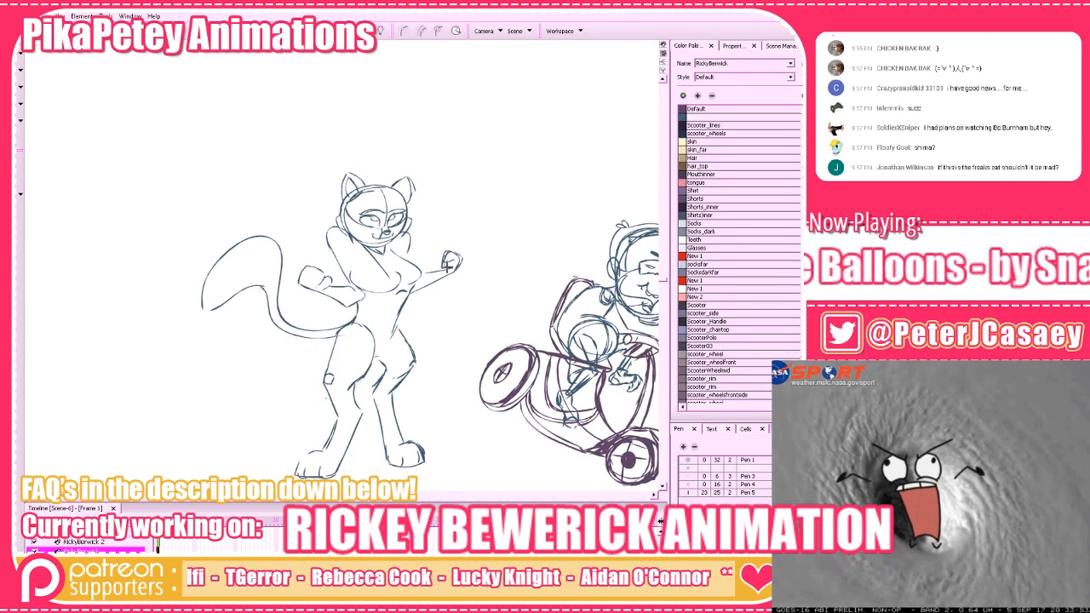
Add finger lines to the cat figure's raised fist and eyebrows above its eyes
{"action": "left_click_drag", "start_coordinate": [445, 265], "coordinate": [419, 274]}
{"action": "mouse_move", "coordinate": [423, 355]}
{"action": "left_mouse_down"}
{"action": "mouse_move", "coordinate": [405, 389]}
{"action": "mouse_move", "coordinate": [415, 368]}
{"action": "left_mouse_up"}
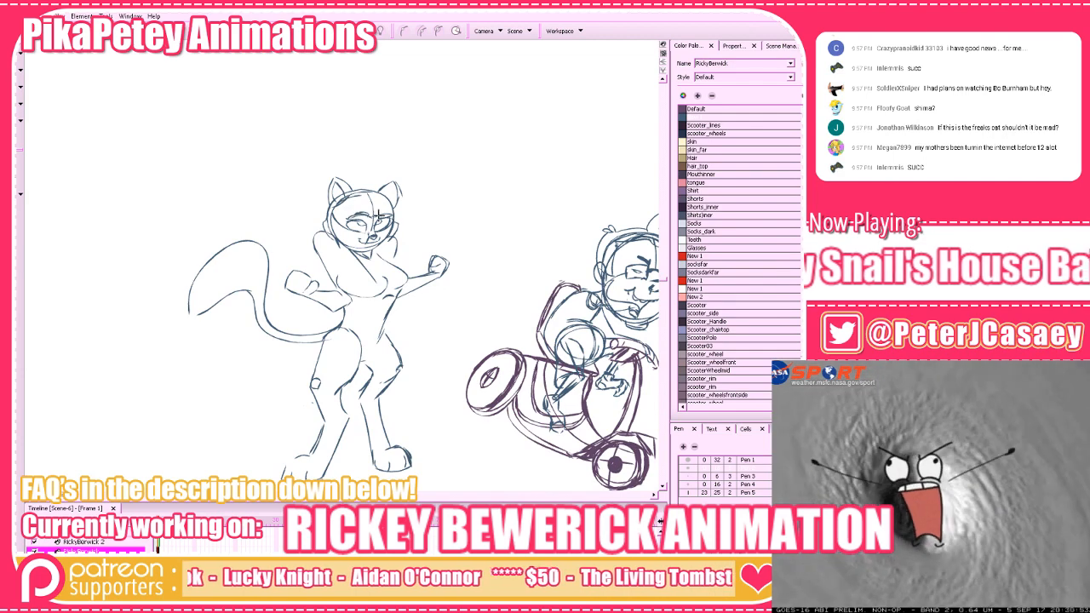
{"action": "left_click_drag", "start_coordinate": [461, 401], "coordinate": [425, 391]}
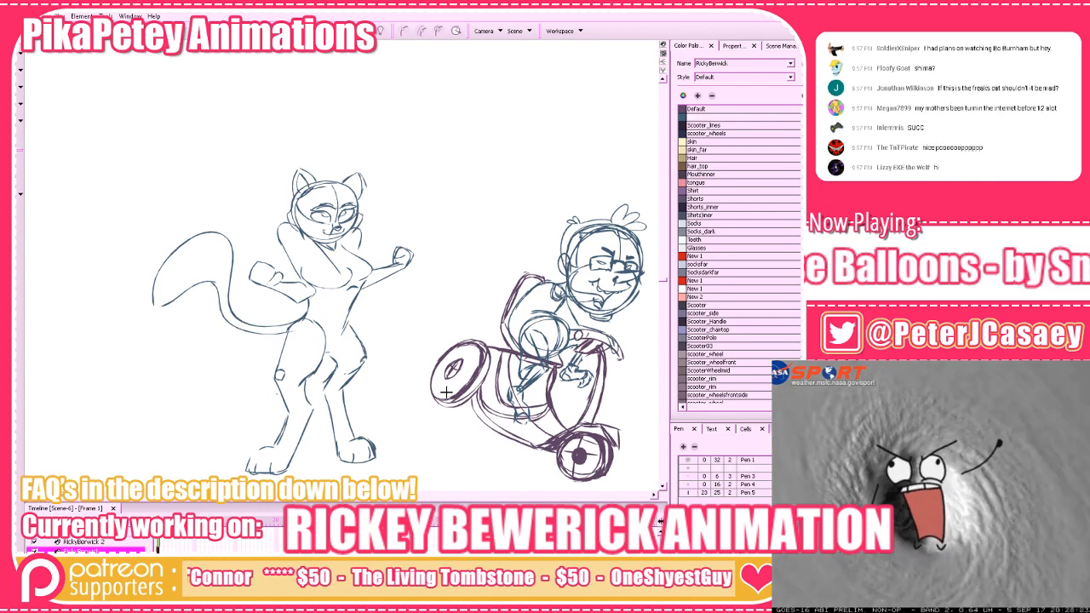
Draw curved stripe bands across the cat figure's tail, from its base to the wide tip
{"action": "key", "text": "2"}
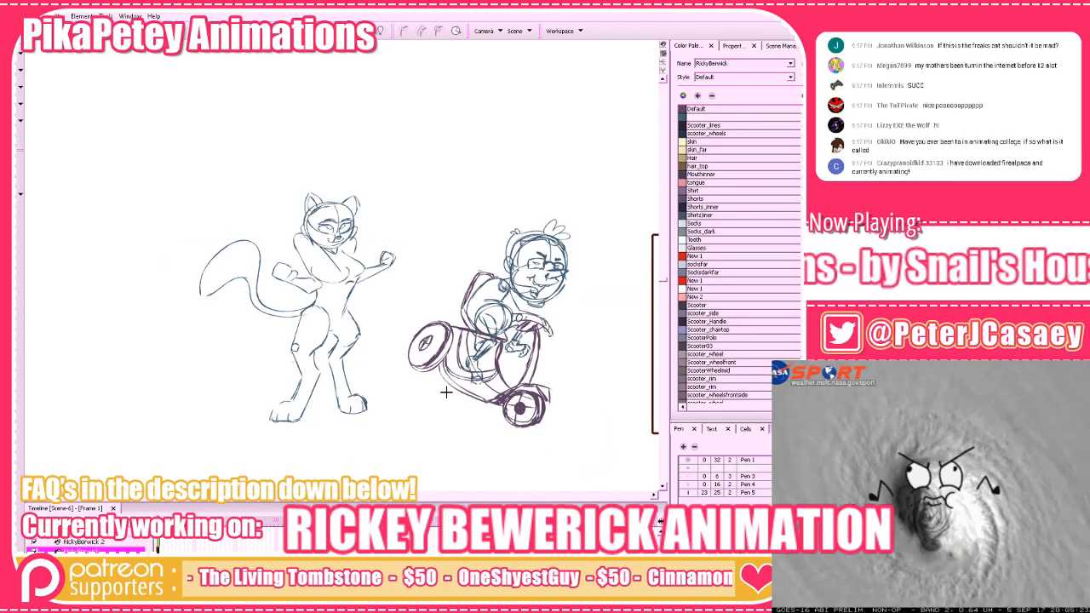
{"action": "left_click_drag", "start_coordinate": [493, 437], "coordinate": [578, 396]}
{"action": "left_click_drag", "start_coordinate": [511, 404], "coordinate": [537, 437]}
{"action": "key", "text": "2"}
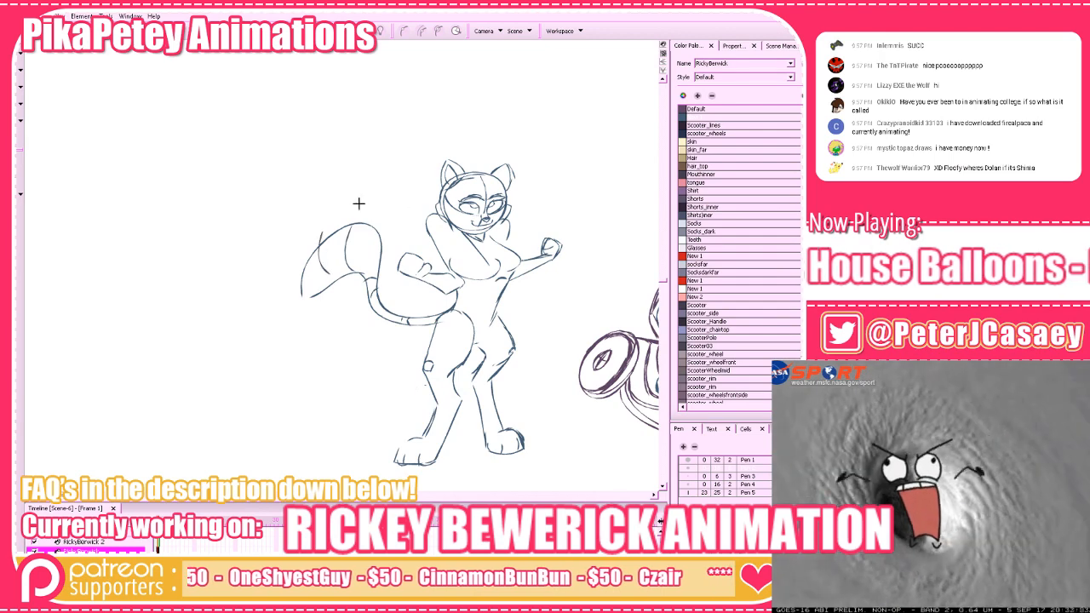
{"action": "mouse_move", "coordinate": [515, 441]}
{"action": "left_mouse_down"}
{"action": "mouse_move", "coordinate": [528, 385]}
{"action": "mouse_move", "coordinate": [547, 407]}
{"action": "mouse_move", "coordinate": [568, 400]}
{"action": "left_mouse_up"}
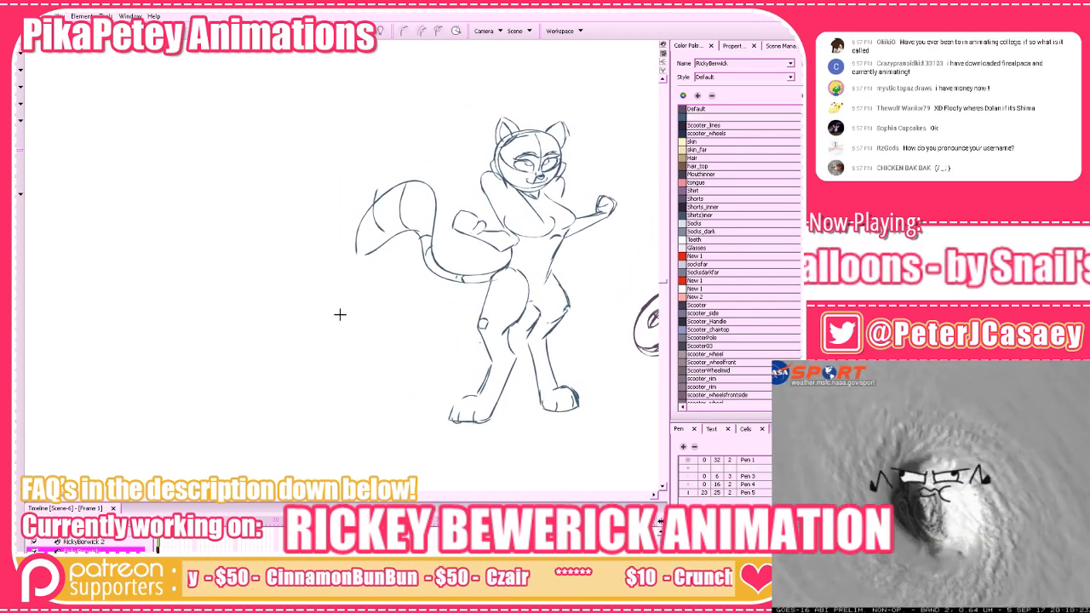
{"action": "left_click_drag", "start_coordinate": [395, 327], "coordinate": [398, 329]}
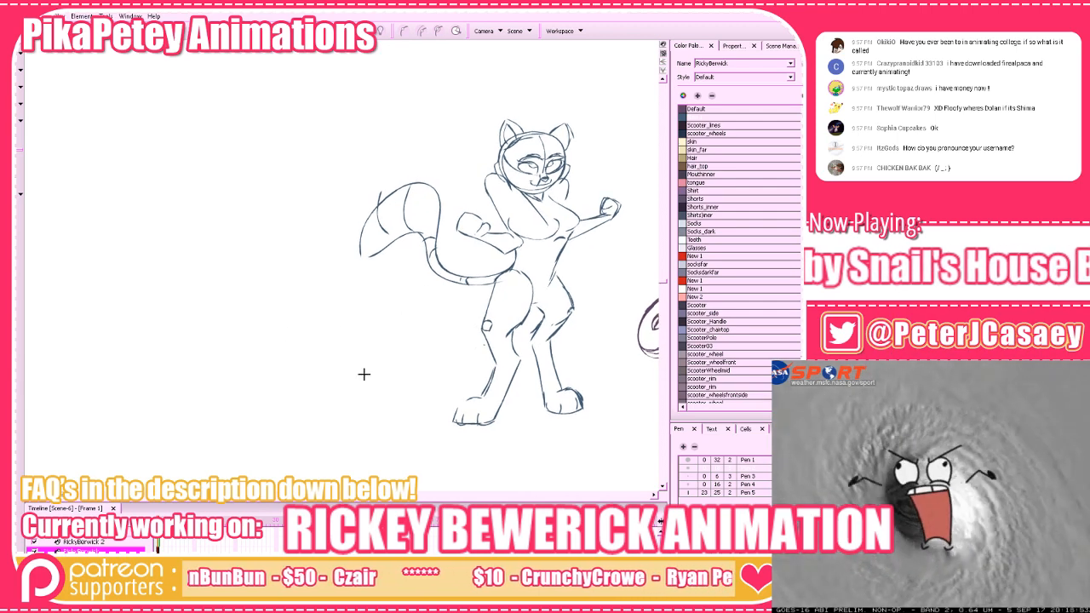
Sketch a round head with crossed face guidelines for a new figure, low beside the standing cat figure
{"action": "mouse_move", "coordinate": [309, 354]}
{"action": "left_mouse_down"}
{"action": "mouse_move", "coordinate": [372, 368]}
{"action": "mouse_move", "coordinate": [301, 363]}
{"action": "mouse_move", "coordinate": [372, 353]}
{"action": "mouse_move", "coordinate": [376, 362]}
{"action": "mouse_move", "coordinate": [305, 363]}
{"action": "mouse_move", "coordinate": [365, 331]}
{"action": "mouse_move", "coordinate": [326, 389]}
{"action": "mouse_move", "coordinate": [327, 327]}
{"action": "mouse_move", "coordinate": [344, 392]}
{"action": "left_mouse_up"}
{"action": "key", "text": "ctrl+z"}
{"action": "mouse_move", "coordinate": [344, 331]}
{"action": "left_mouse_down"}
{"action": "mouse_move", "coordinate": [346, 374]}
{"action": "mouse_move", "coordinate": [377, 363]}
{"action": "left_mouse_up"}
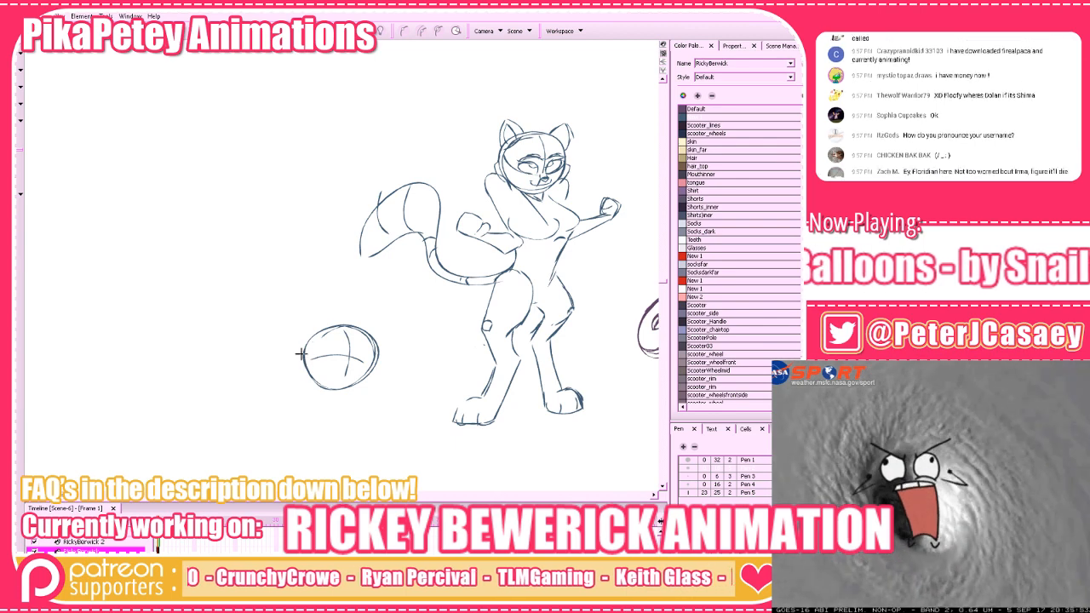
Sketch the new figure's upper arm extending away from the head, with a small circle for the elbow
{"action": "mouse_move", "coordinate": [273, 348]}
{"action": "left_mouse_down"}
{"action": "mouse_move", "coordinate": [291, 333]}
{"action": "mouse_move", "coordinate": [392, 335]}
{"action": "mouse_move", "coordinate": [305, 337]}
{"action": "mouse_move", "coordinate": [317, 358]}
{"action": "mouse_move", "coordinate": [307, 339]}
{"action": "mouse_move", "coordinate": [357, 351]}
{"action": "left_mouse_up"}
{"action": "key", "text": "ctrl+z"}
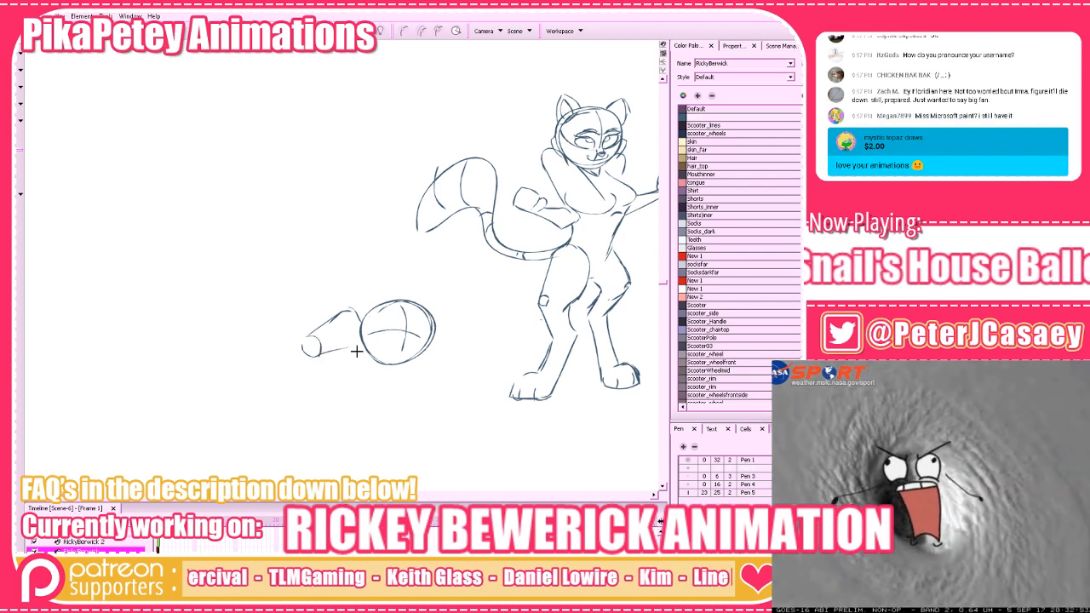
{"action": "mouse_move", "coordinate": [452, 383]}
{"action": "left_mouse_down"}
{"action": "mouse_move", "coordinate": [495, 364]}
{"action": "mouse_move", "coordinate": [472, 392]}
{"action": "left_mouse_up"}
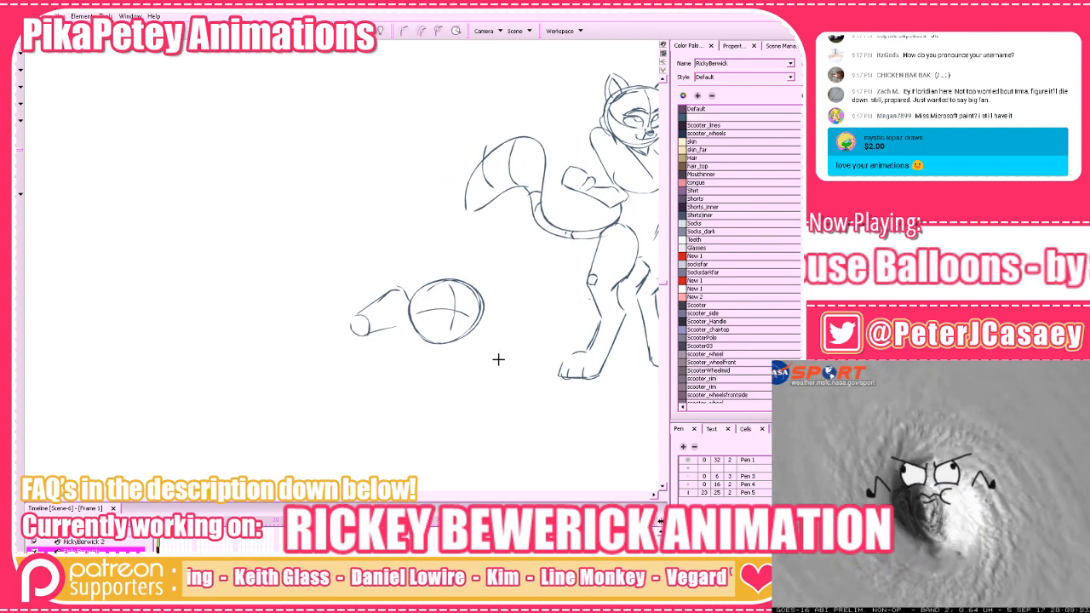
Draw the new figure's forearm sloping down from the elbow circle, ending in a flat hand with spread fingers
{"action": "mouse_move", "coordinate": [361, 329]}
{"action": "left_mouse_down"}
{"action": "mouse_move", "coordinate": [389, 329]}
{"action": "mouse_move", "coordinate": [351, 318]}
{"action": "left_mouse_up"}
{"action": "mouse_move", "coordinate": [354, 315]}
{"action": "left_mouse_down"}
{"action": "mouse_move", "coordinate": [388, 292]}
{"action": "mouse_move", "coordinate": [281, 369]}
{"action": "left_mouse_up"}
{"action": "mouse_move", "coordinate": [281, 369]}
{"action": "left_mouse_down"}
{"action": "mouse_move", "coordinate": [332, 338]}
{"action": "mouse_move", "coordinate": [314, 364]}
{"action": "left_mouse_up"}
{"action": "key", "text": "ctrl+z"}
{"action": "key", "text": "ctrl+z"}
{"action": "left_click_drag", "start_coordinate": [365, 338], "coordinate": [308, 362]}
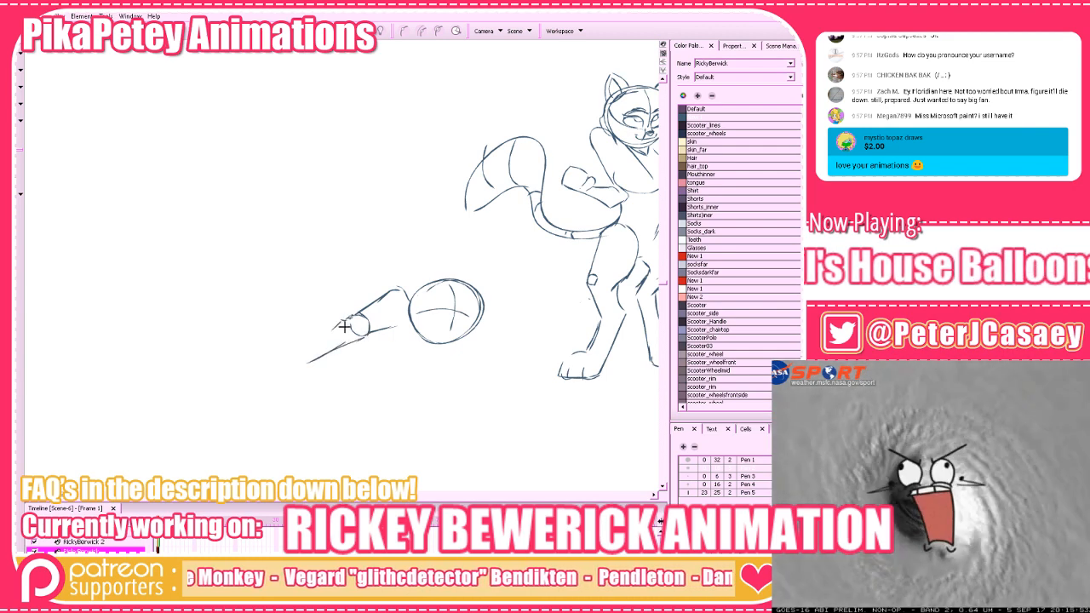
{"action": "mouse_move", "coordinate": [344, 326]}
{"action": "left_mouse_down"}
{"action": "mouse_move", "coordinate": [304, 354]}
{"action": "mouse_move", "coordinate": [309, 368]}
{"action": "left_mouse_up"}
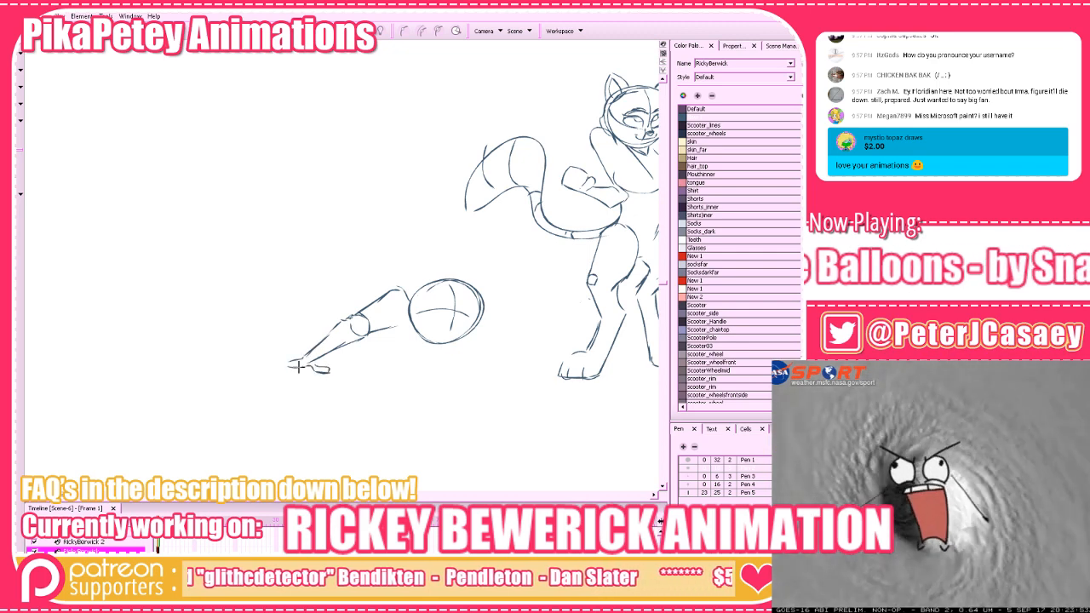
{"action": "mouse_move", "coordinate": [270, 378]}
{"action": "left_mouse_down"}
{"action": "mouse_move", "coordinate": [312, 367]}
{"action": "mouse_move", "coordinate": [261, 371]}
{"action": "mouse_move", "coordinate": [264, 368]}
{"action": "left_mouse_up"}
{"action": "left_click_drag", "start_coordinate": [466, 376], "coordinate": [429, 389]}
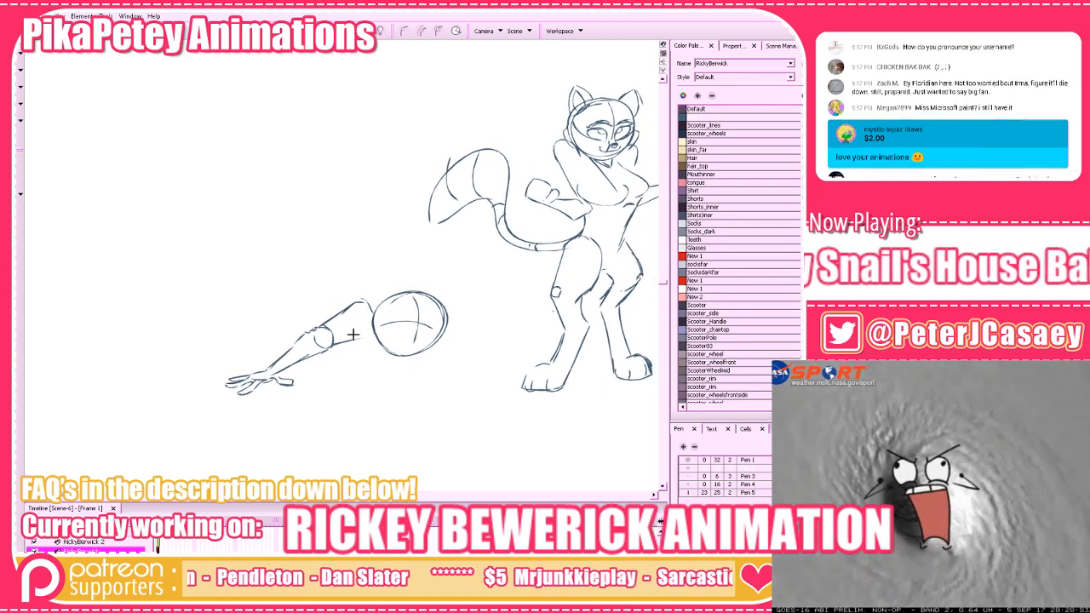
Add curved contour bands around the outstretched arm's elbow and a curved chest line beneath the arm and head
{"action": "key", "text": "ctrl+z"}
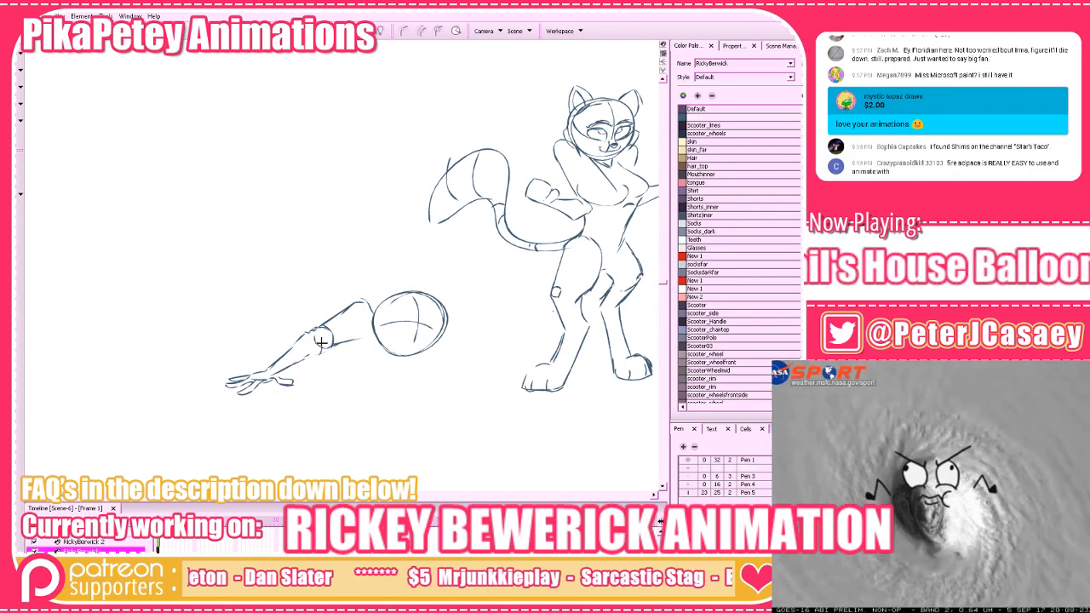
{"action": "left_click_drag", "start_coordinate": [315, 332], "coordinate": [320, 352]}
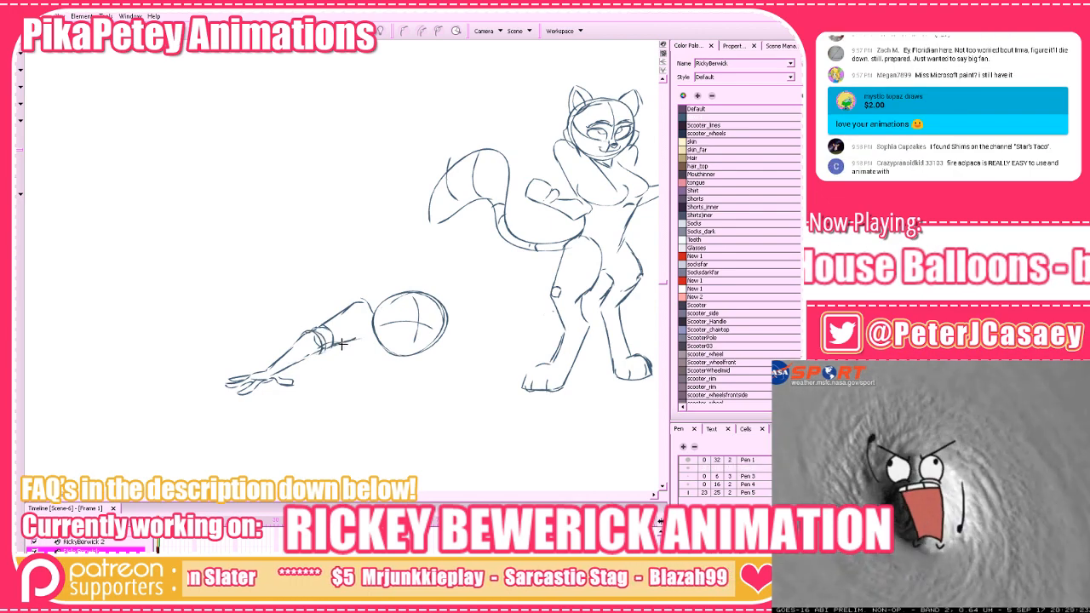
{"action": "scroll", "coordinate": [381, 352], "scroll_direction": "down", "scroll_amount": 1}
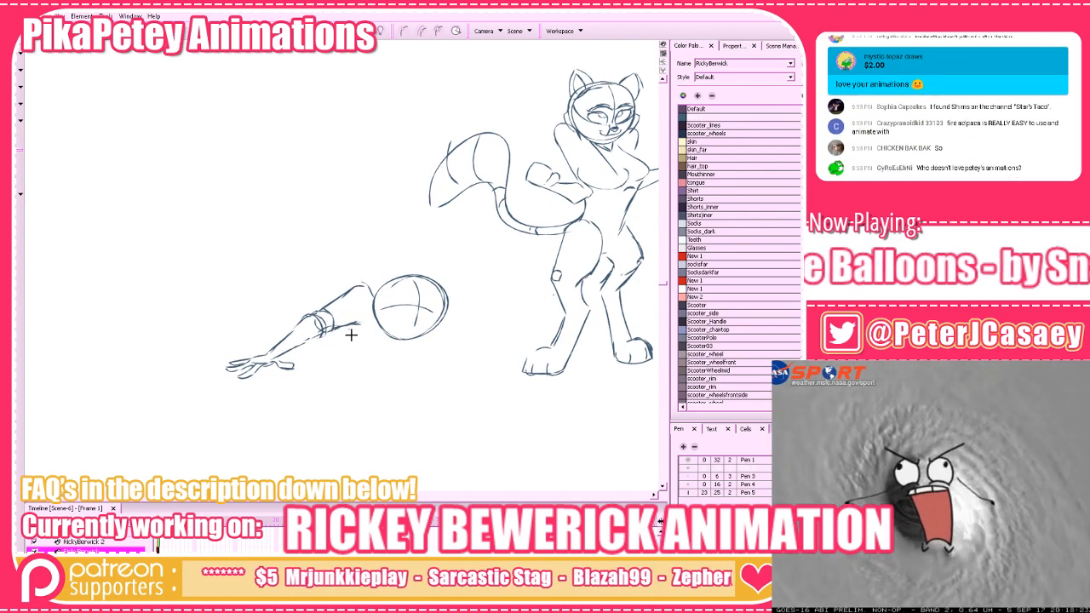
{"action": "mouse_move", "coordinate": [335, 326]}
{"action": "left_mouse_down"}
{"action": "mouse_move", "coordinate": [400, 342]}
{"action": "mouse_move", "coordinate": [379, 355]}
{"action": "mouse_move", "coordinate": [411, 344]}
{"action": "left_mouse_up"}
{"action": "left_click_drag", "start_coordinate": [503, 295], "coordinate": [477, 311]}
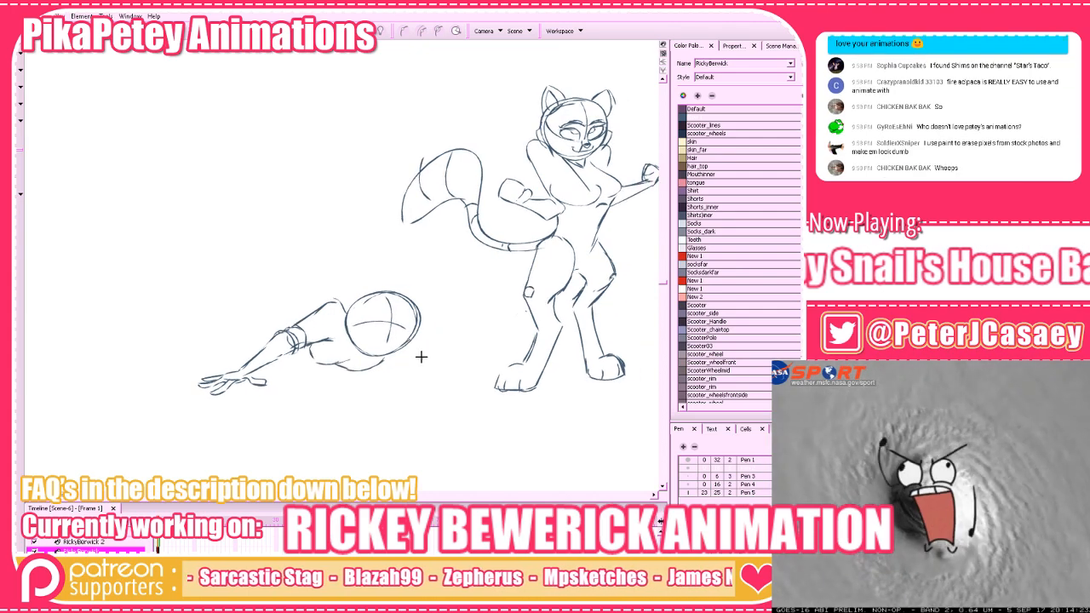
Draw the lying figure's other forearm raised beside the head, with a bent wrist and an open hand with spread fingers
{"action": "left_click_drag", "start_coordinate": [419, 351], "coordinate": [441, 308]}
{"action": "key", "text": "ctrl+z"}
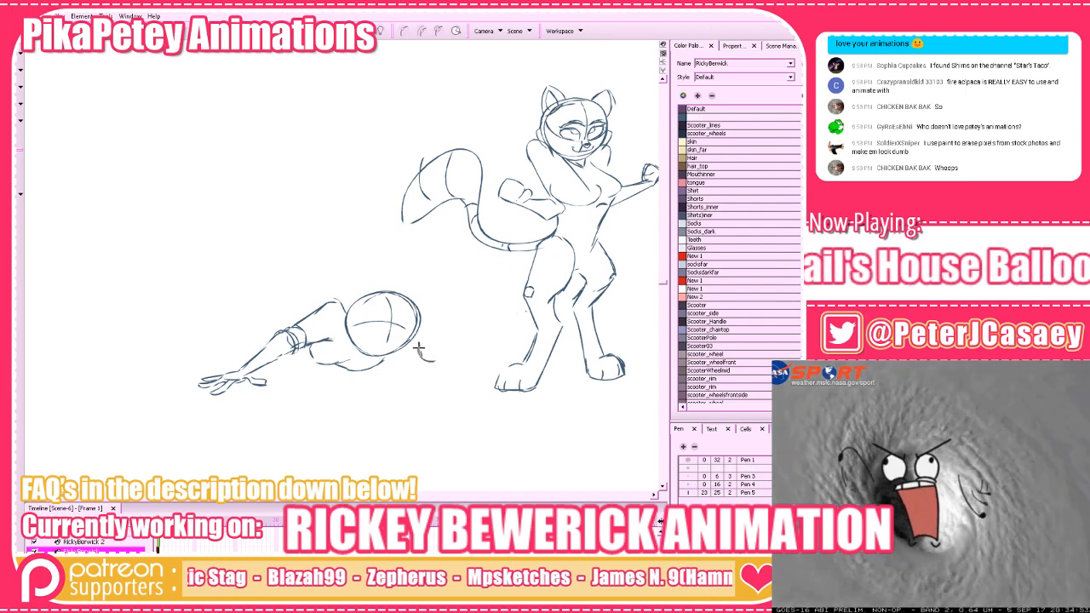
{"action": "left_click_drag", "start_coordinate": [420, 351], "coordinate": [445, 312]}
{"action": "key", "text": "ctrl+z"}
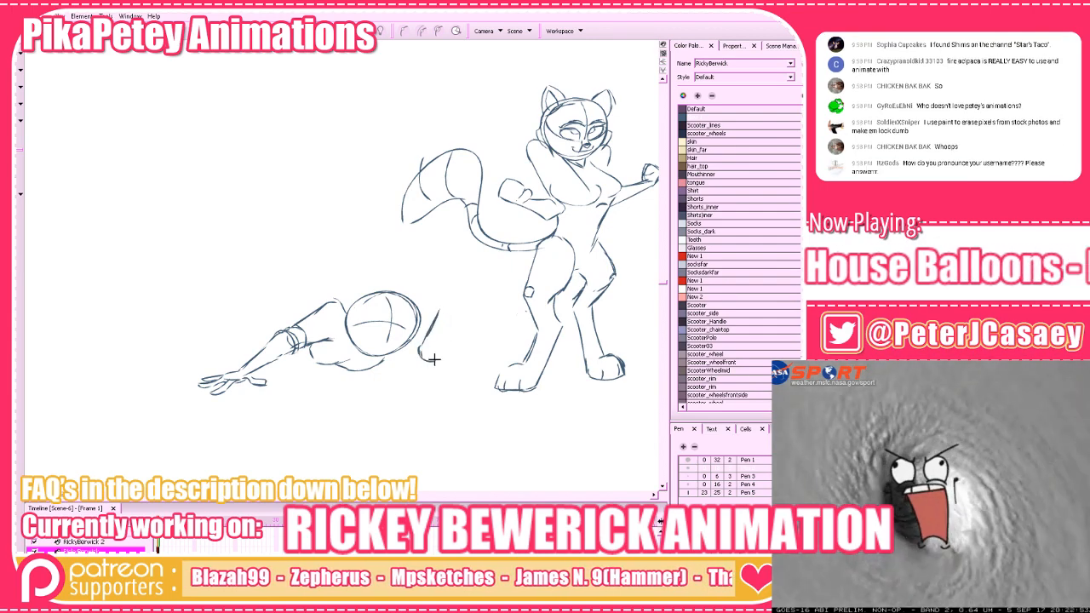
{"action": "left_click_drag", "start_coordinate": [434, 361], "coordinate": [447, 312]}
{"action": "key", "text": "ctrl+z"}
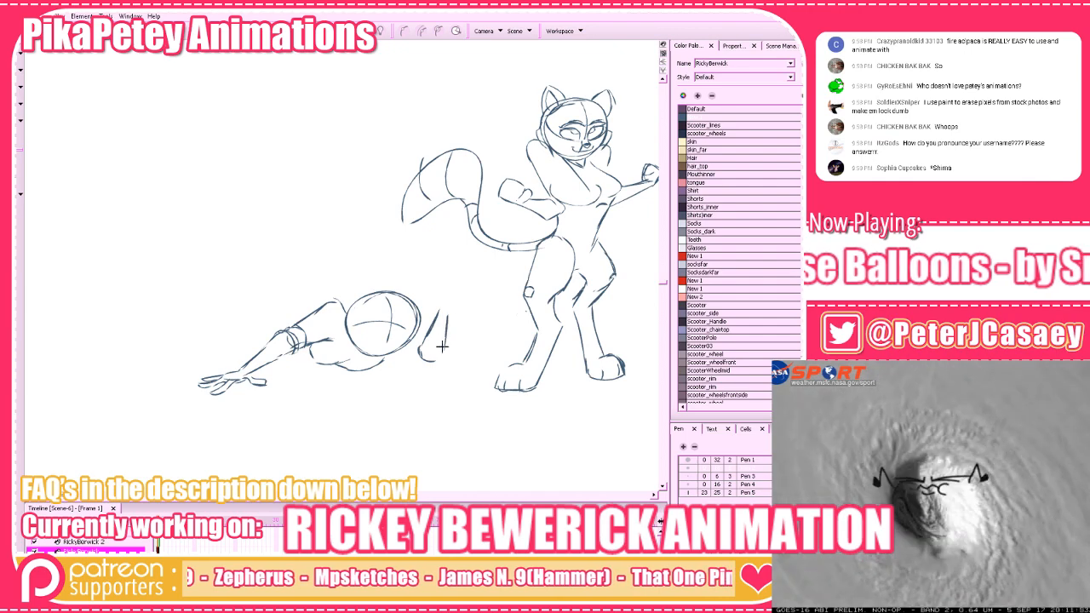
{"action": "left_click_drag", "start_coordinate": [429, 361], "coordinate": [456, 327]}
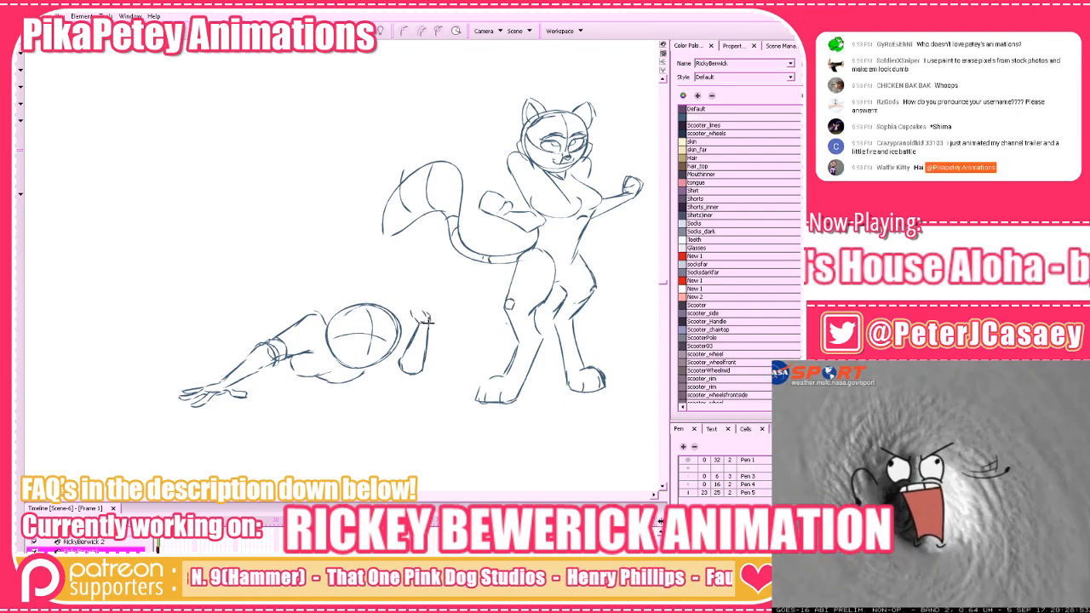
{"action": "left_click_drag", "start_coordinate": [411, 305], "coordinate": [428, 279]}
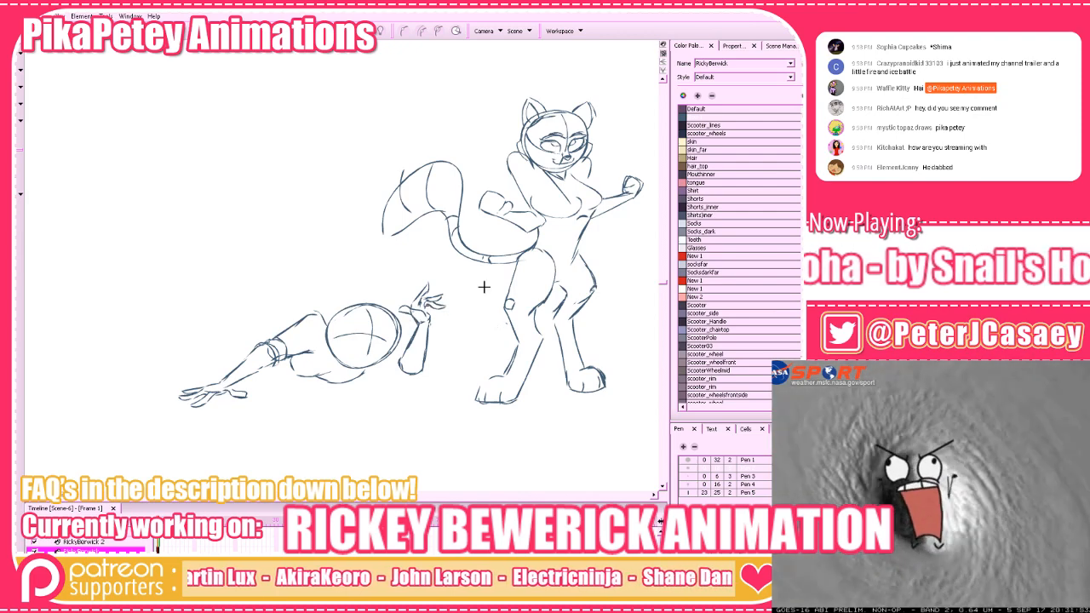
Connect the raised forearm's elbow to the chest with upper arm lines running beneath the lying figure's head
{"action": "left_click_drag", "start_coordinate": [485, 361], "coordinate": [504, 368]}
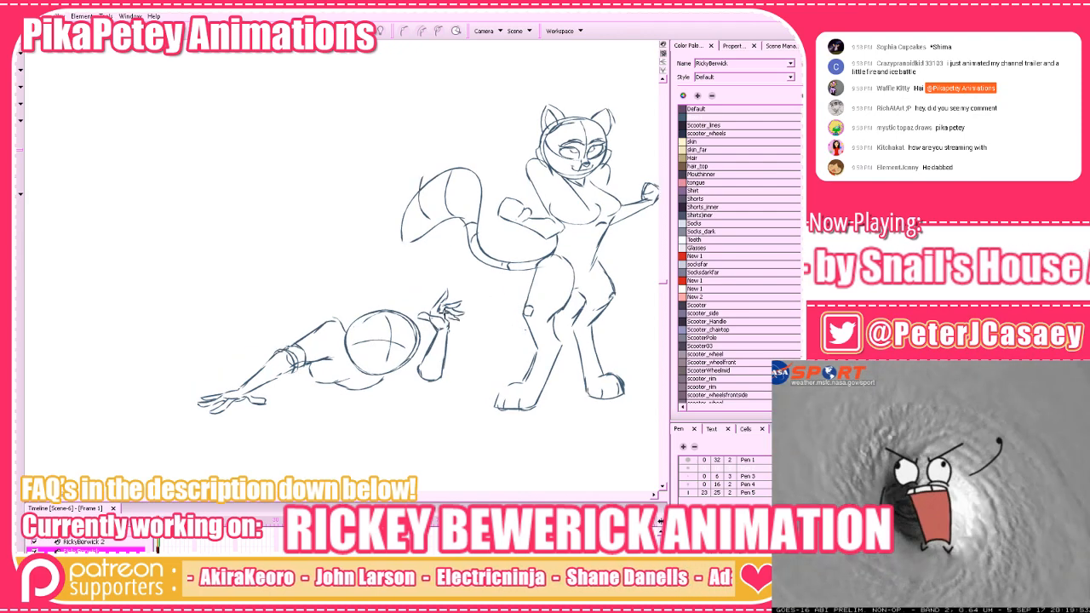
{"action": "mouse_move", "coordinate": [469, 387]}
{"action": "left_mouse_down"}
{"action": "mouse_move", "coordinate": [533, 364]}
{"action": "mouse_move", "coordinate": [546, 328]}
{"action": "left_mouse_up"}
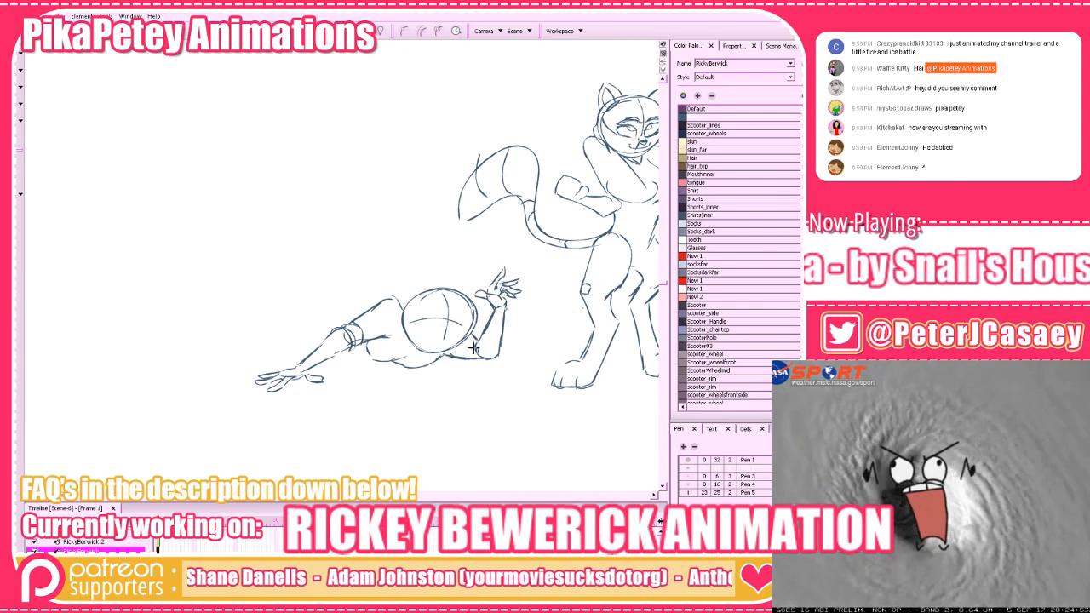
{"action": "mouse_move", "coordinate": [470, 350]}
{"action": "left_mouse_down"}
{"action": "mouse_move", "coordinate": [478, 372]}
{"action": "mouse_move", "coordinate": [503, 368]}
{"action": "left_mouse_up"}
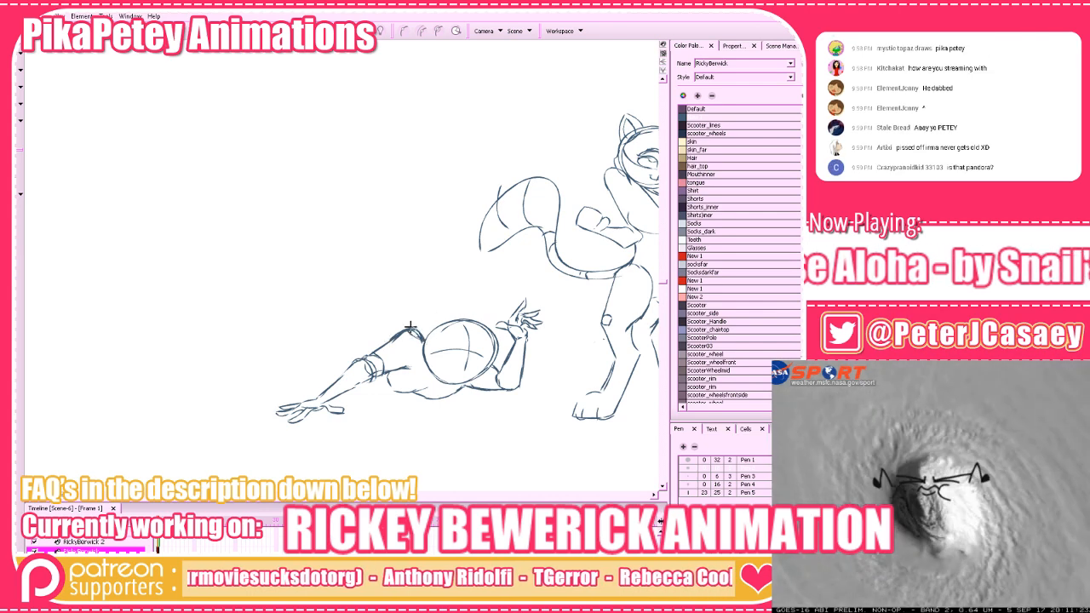
Sketch the lying figure's rounded hip and raised thigh above its outstretched arm
{"action": "mouse_move", "coordinate": [375, 325]}
{"action": "left_mouse_down"}
{"action": "mouse_move", "coordinate": [371, 350]}
{"action": "mouse_move", "coordinate": [379, 348]}
{"action": "left_mouse_up"}
{"action": "key", "text": "ctrl+z"}
{"action": "mouse_move", "coordinate": [391, 304]}
{"action": "left_mouse_down"}
{"action": "mouse_move", "coordinate": [379, 327]}
{"action": "mouse_move", "coordinate": [410, 333]}
{"action": "mouse_move", "coordinate": [408, 303]}
{"action": "mouse_move", "coordinate": [413, 335]}
{"action": "mouse_move", "coordinate": [422, 324]}
{"action": "mouse_move", "coordinate": [393, 301]}
{"action": "mouse_move", "coordinate": [423, 322]}
{"action": "left_mouse_up"}
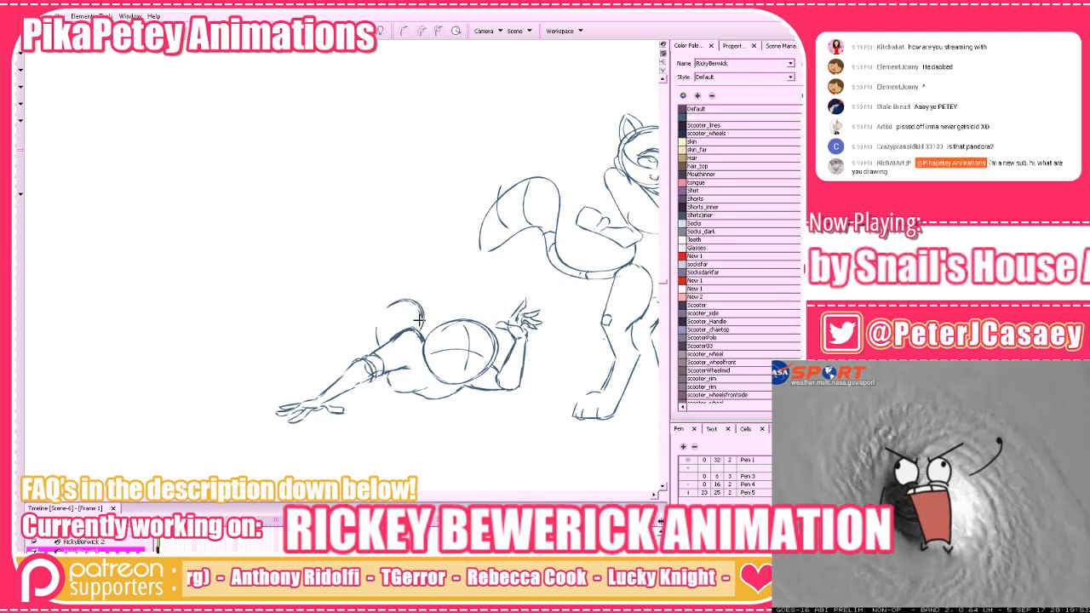
{"action": "left_click_drag", "start_coordinate": [387, 397], "coordinate": [398, 400]}
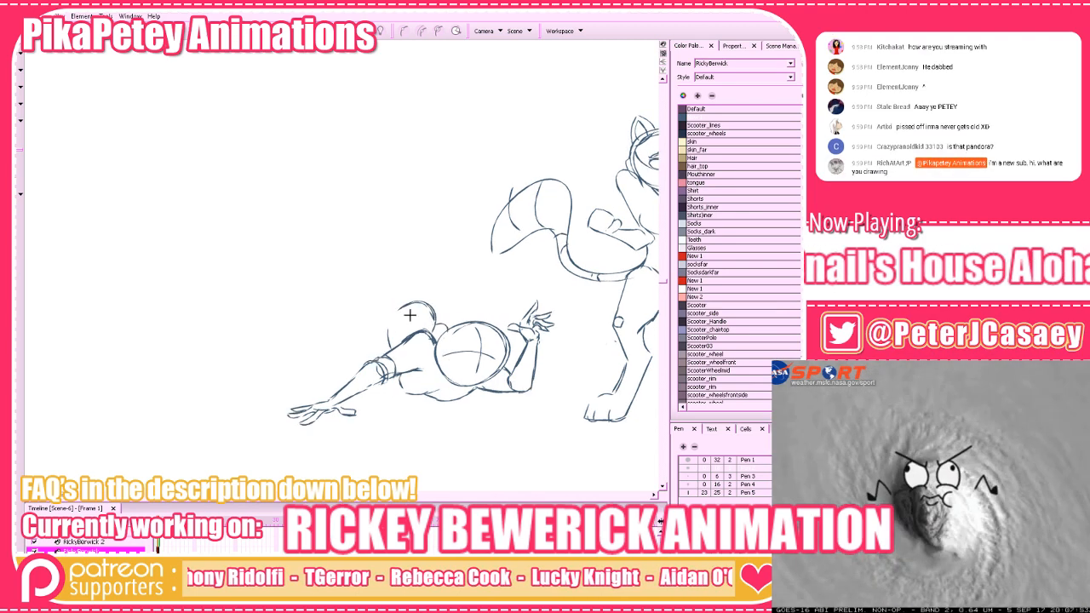
{"action": "mouse_move", "coordinate": [419, 303]}
{"action": "left_mouse_down"}
{"action": "mouse_move", "coordinate": [355, 311]}
{"action": "mouse_move", "coordinate": [372, 310]}
{"action": "mouse_move", "coordinate": [357, 318]}
{"action": "mouse_move", "coordinate": [387, 367]}
{"action": "mouse_move", "coordinate": [390, 338]}
{"action": "left_mouse_up"}
{"action": "key", "text": "ctrl+z"}
{"action": "left_click_drag", "start_coordinate": [474, 298], "coordinate": [446, 302]}
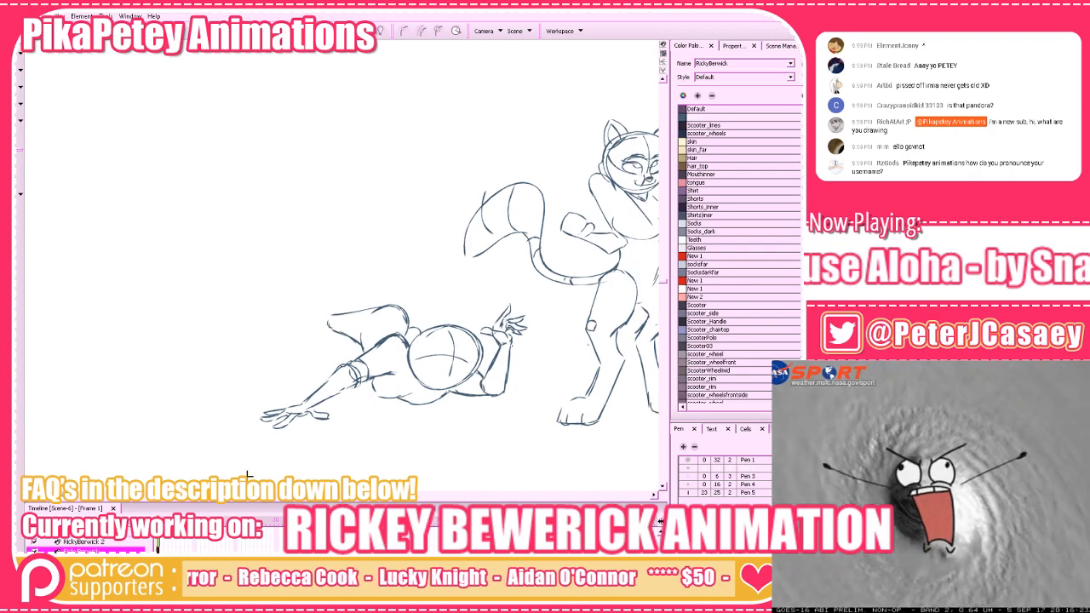
Draw the lying figure's lower leg rising from the bent knee, ending in a foot with toes and a sole pad
{"action": "mouse_move", "coordinate": [330, 326]}
{"action": "left_mouse_down"}
{"action": "mouse_move", "coordinate": [317, 282]}
{"action": "mouse_move", "coordinate": [347, 315]}
{"action": "mouse_move", "coordinate": [326, 275]}
{"action": "mouse_move", "coordinate": [322, 311]}
{"action": "left_mouse_up"}
{"action": "key", "text": "ctrl+z"}
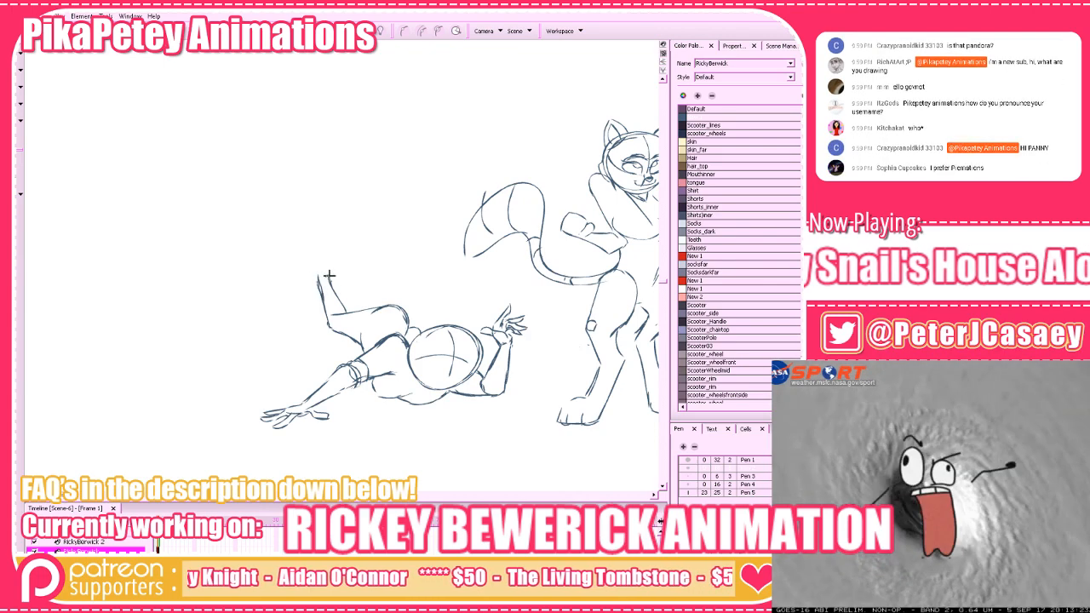
{"action": "mouse_move", "coordinate": [323, 263]}
{"action": "left_mouse_down"}
{"action": "mouse_move", "coordinate": [299, 247]}
{"action": "mouse_move", "coordinate": [300, 233]}
{"action": "mouse_move", "coordinate": [308, 239]}
{"action": "left_mouse_up"}
{"action": "left_click_drag", "start_coordinate": [363, 204], "coordinate": [392, 221]}
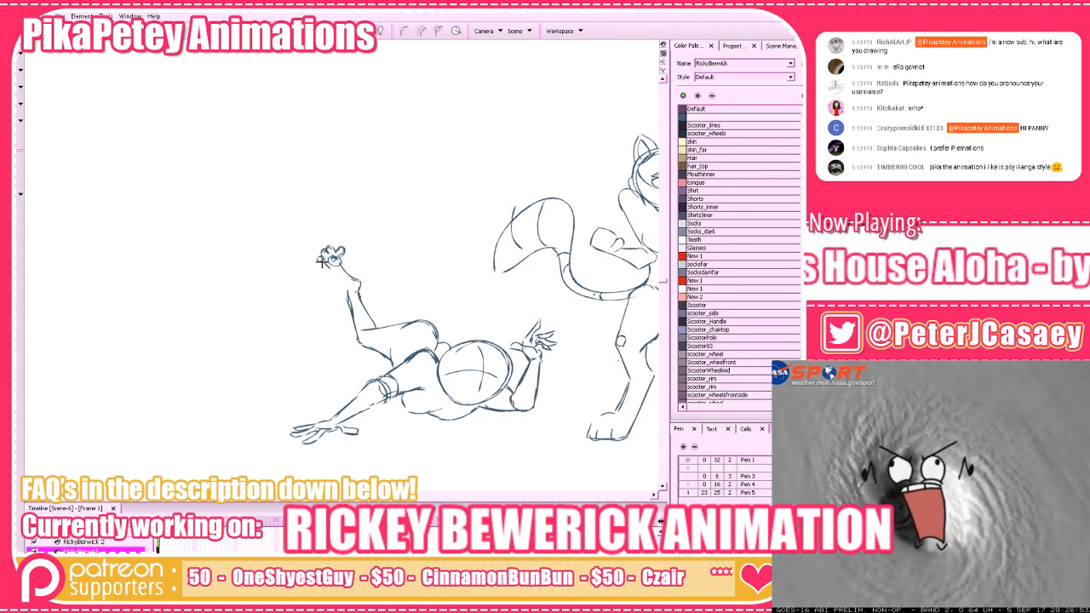
{"action": "left_click_drag", "start_coordinate": [323, 264], "coordinate": [332, 264]}
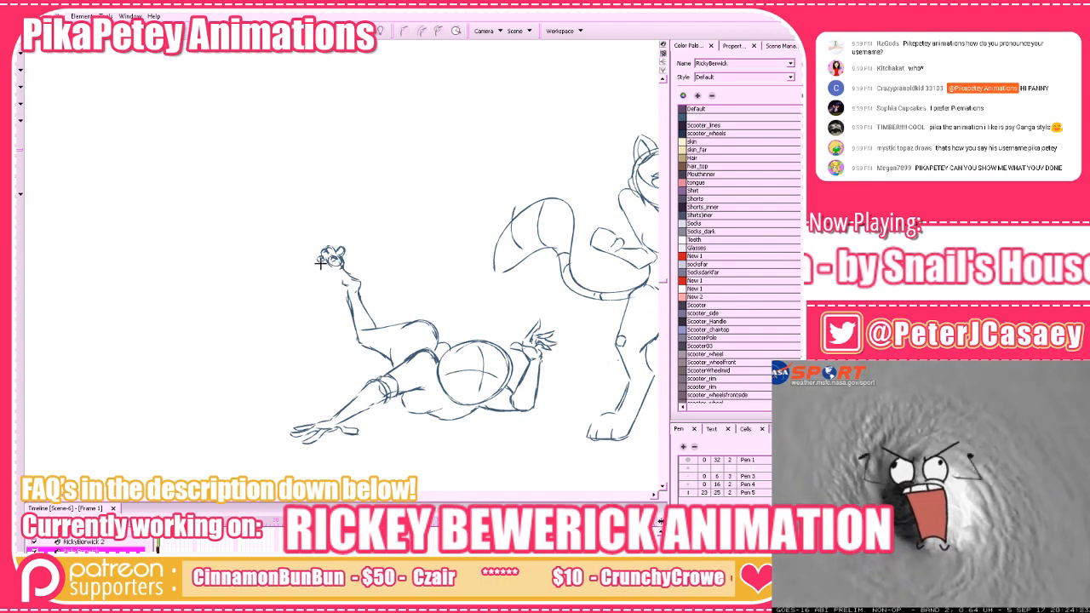
{"action": "left_click_drag", "start_coordinate": [322, 262], "coordinate": [344, 294]}
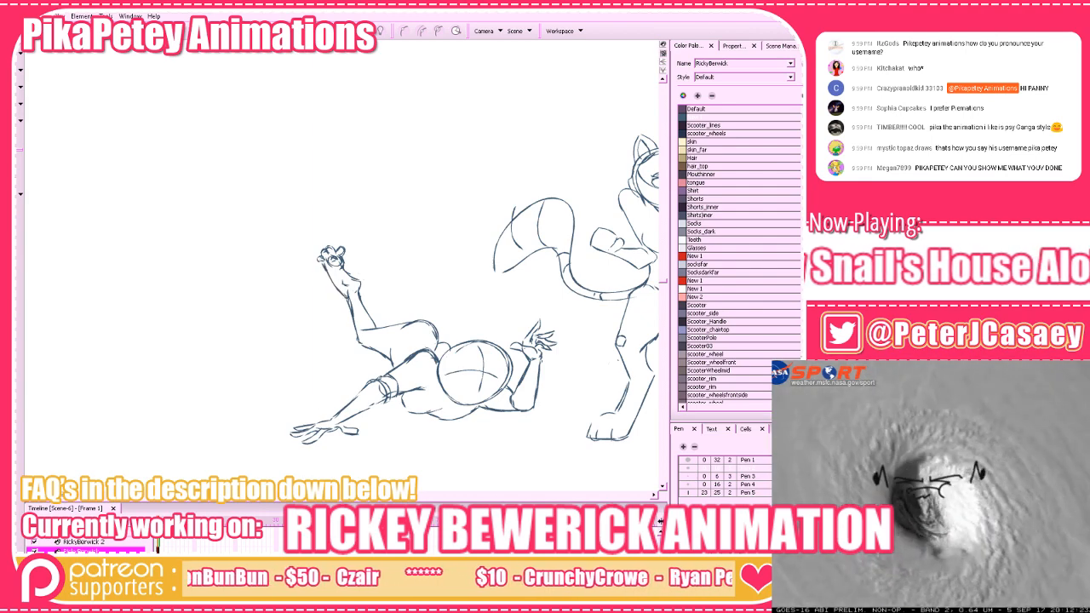
Draw the lying figure's second leg stretched out flat beneath the raised one, from knee to foot
{"action": "mouse_move", "coordinate": [593, 408]}
{"action": "left_mouse_down"}
{"action": "mouse_move", "coordinate": [536, 408]}
{"action": "mouse_move", "coordinate": [584, 361]}
{"action": "left_mouse_up"}
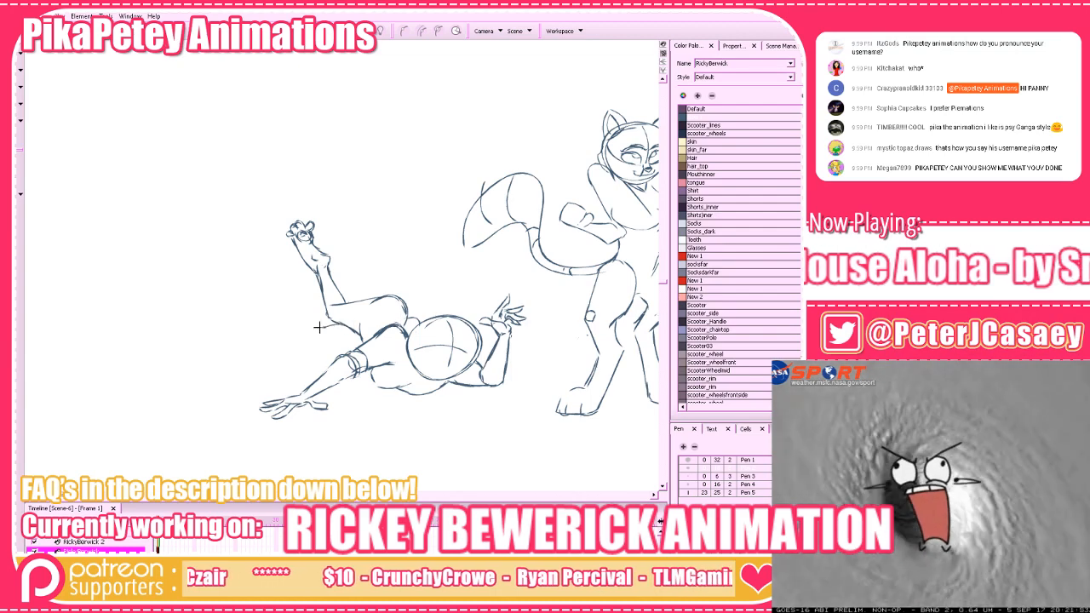
{"action": "left_click_drag", "start_coordinate": [319, 327], "coordinate": [367, 348]}
{"action": "left_click_drag", "start_coordinate": [345, 448], "coordinate": [379, 434]}
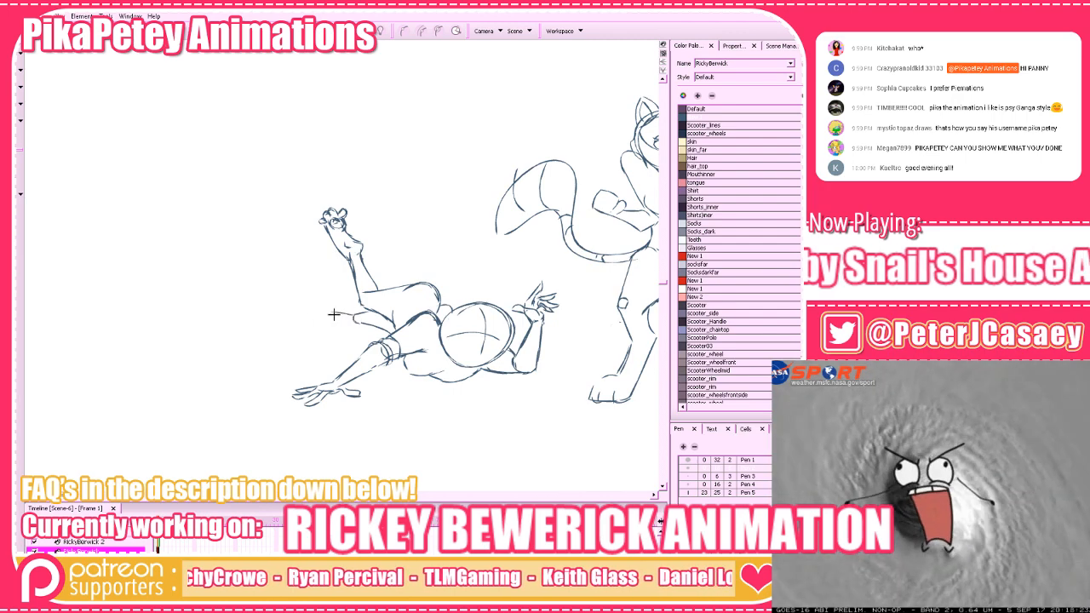
{"action": "left_click_drag", "start_coordinate": [356, 316], "coordinate": [276, 312]}
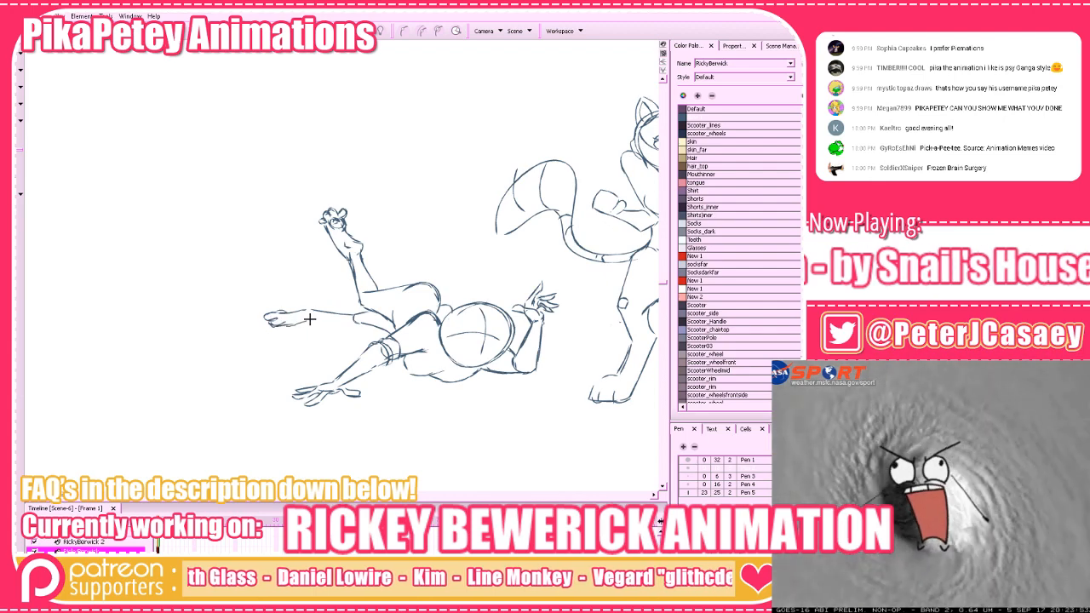
{"action": "mouse_move", "coordinate": [309, 321]}
{"action": "left_mouse_down"}
{"action": "mouse_move", "coordinate": [356, 314]}
{"action": "mouse_move", "coordinate": [369, 352]}
{"action": "mouse_move", "coordinate": [352, 361]}
{"action": "left_mouse_up"}
{"action": "key", "text": "ctrl+z"}
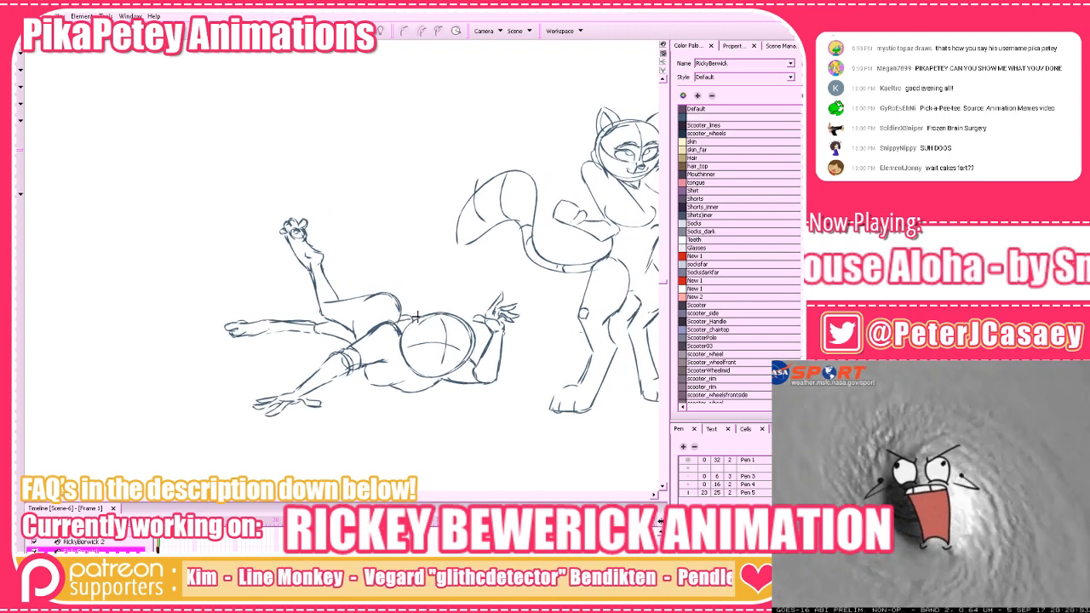
Draw a long curved tail rising from the lying figure's hip, plus short strokes beside the cat figure's thigh
{"action": "left_click_drag", "start_coordinate": [489, 425], "coordinate": [423, 426]}
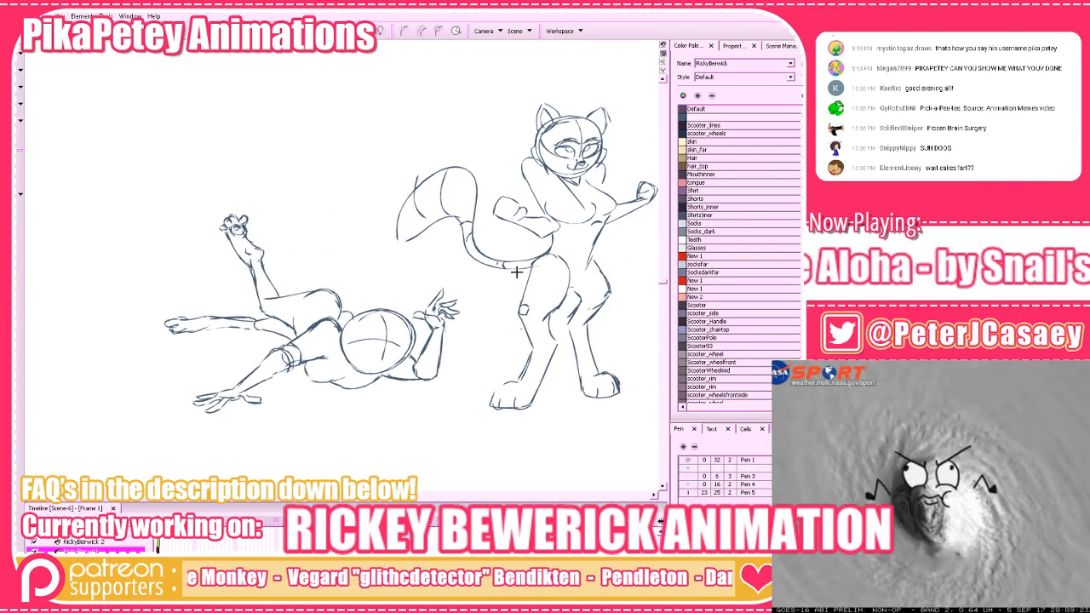
{"action": "left_click_drag", "start_coordinate": [494, 302], "coordinate": [506, 290]}
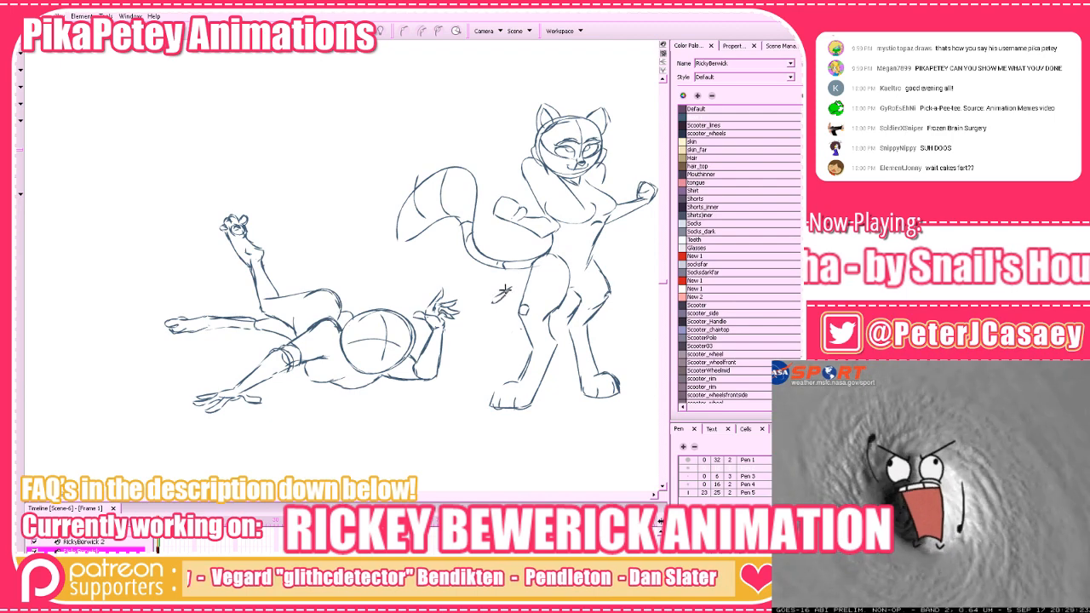
{"action": "mouse_move", "coordinate": [434, 390]}
{"action": "left_mouse_down"}
{"action": "mouse_move", "coordinate": [454, 386]}
{"action": "mouse_move", "coordinate": [412, 402]}
{"action": "left_mouse_up"}
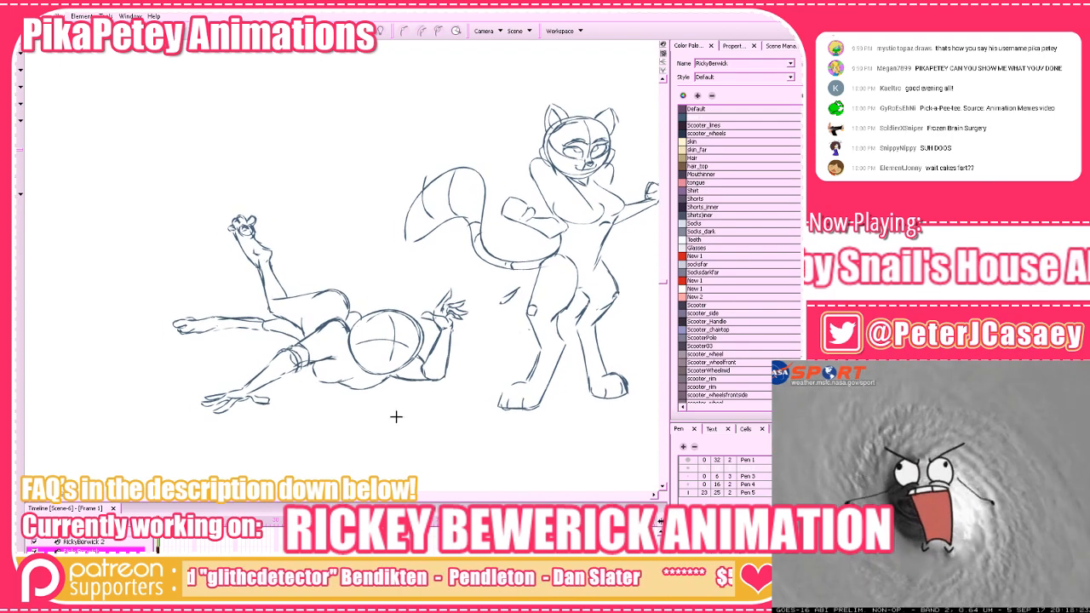
{"action": "mouse_move", "coordinate": [345, 314]}
{"action": "left_mouse_down"}
{"action": "mouse_move", "coordinate": [379, 277]}
{"action": "mouse_move", "coordinate": [374, 195]}
{"action": "mouse_move", "coordinate": [350, 210]}
{"action": "mouse_move", "coordinate": [383, 265]}
{"action": "mouse_move", "coordinate": [355, 315]}
{"action": "left_mouse_up"}
{"action": "left_click_drag", "start_coordinate": [482, 402], "coordinate": [470, 393]}
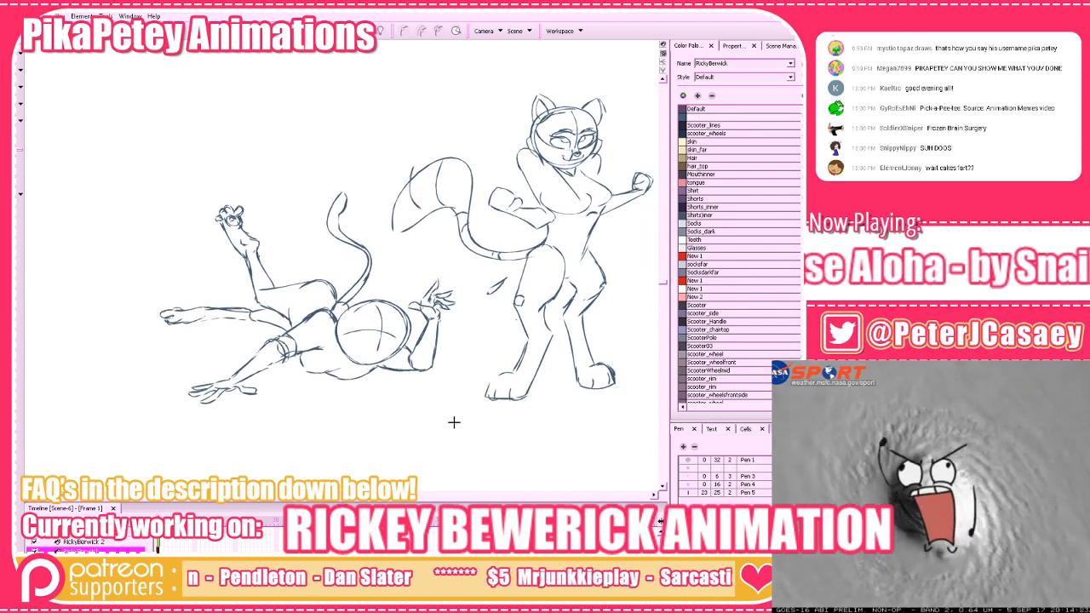
Erase the guide lines on the lying figure's round head and sketch its eyes, nose and open mouth facing the raised hand
{"action": "key", "text": "alt+e"}
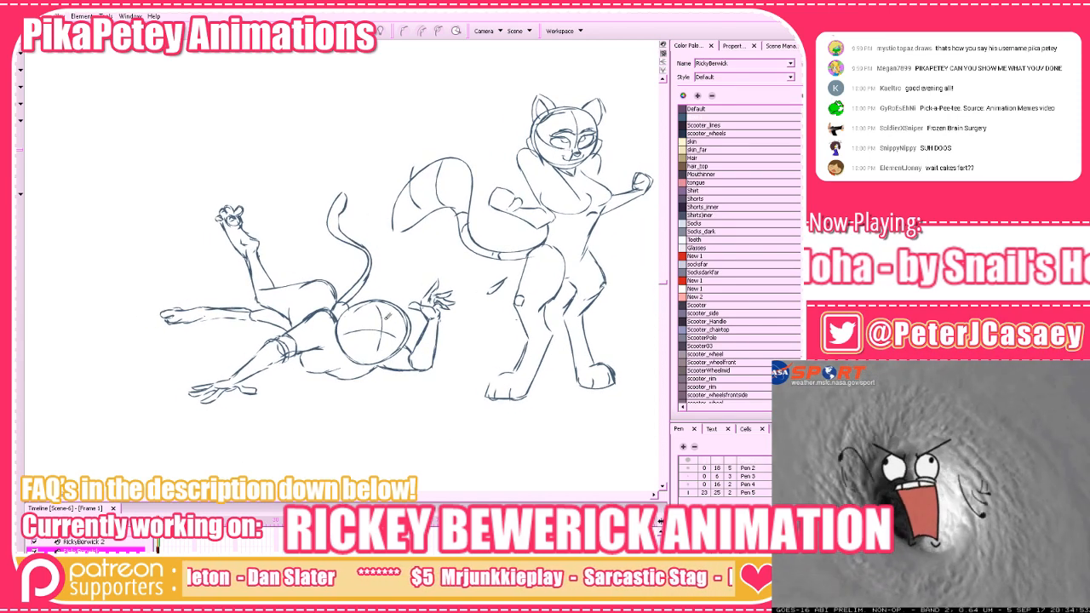
{"action": "mouse_move", "coordinate": [383, 343]}
{"action": "left_mouse_down"}
{"action": "mouse_move", "coordinate": [382, 330]}
{"action": "mouse_move", "coordinate": [359, 331]}
{"action": "mouse_move", "coordinate": [386, 321]}
{"action": "mouse_move", "coordinate": [410, 340]}
{"action": "mouse_move", "coordinate": [394, 352]}
{"action": "mouse_move", "coordinate": [402, 332]}
{"action": "mouse_move", "coordinate": [398, 348]}
{"action": "left_mouse_up"}
{"action": "key", "text": "alt+b"}
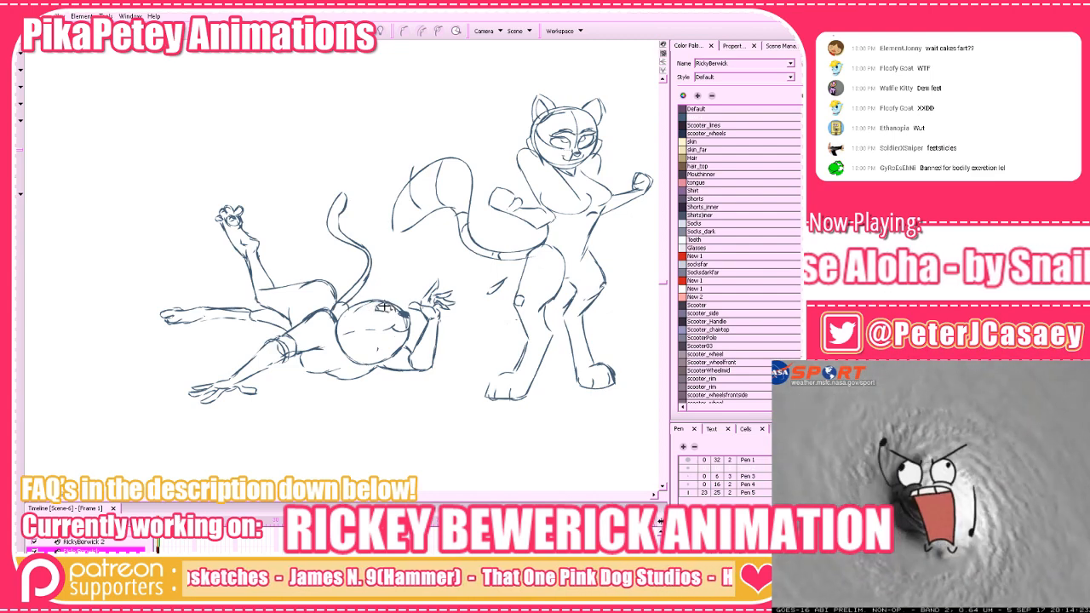
{"action": "mouse_move", "coordinate": [359, 306]}
{"action": "left_mouse_down"}
{"action": "mouse_move", "coordinate": [340, 318]}
{"action": "mouse_move", "coordinate": [386, 302]}
{"action": "left_mouse_up"}
{"action": "key", "text": "1"}
{"action": "key", "text": "1"}
{"action": "key", "text": "1"}
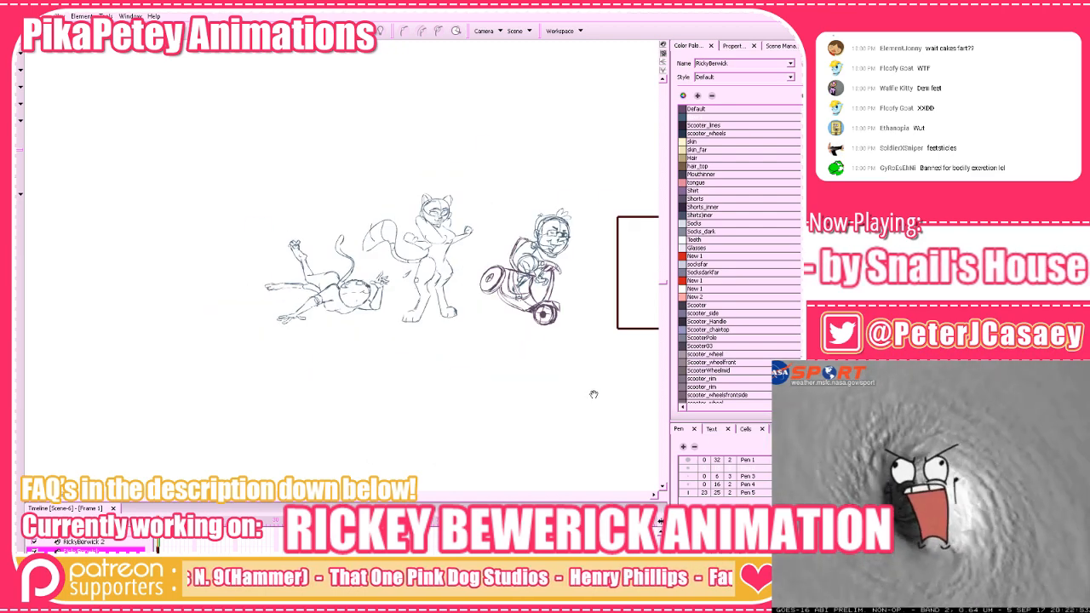
{"action": "key", "text": "2"}
{"action": "key", "text": "2"}
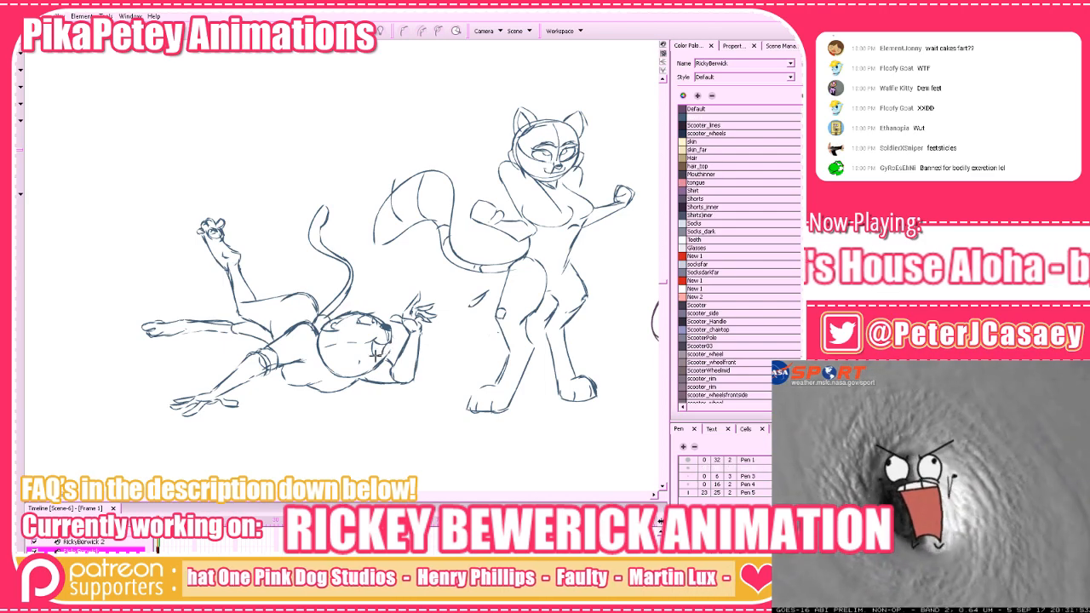
{"action": "left_click_drag", "start_coordinate": [518, 423], "coordinate": [446, 415]}
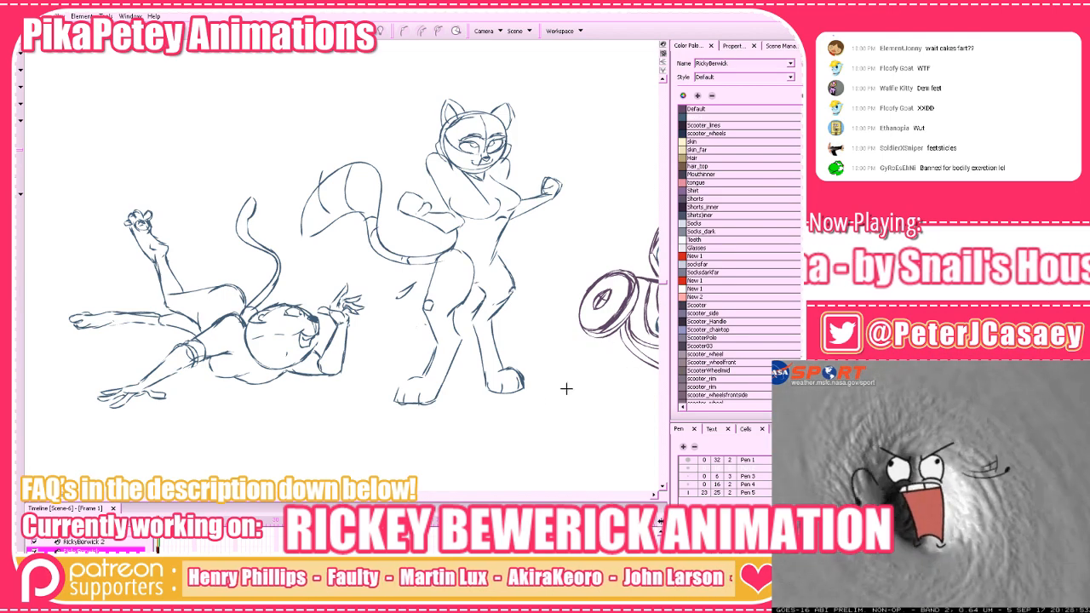
{"action": "mouse_move", "coordinate": [567, 388]}
{"action": "left_mouse_down"}
{"action": "mouse_move", "coordinate": [526, 410]}
{"action": "mouse_move", "coordinate": [625, 381]}
{"action": "left_mouse_up"}
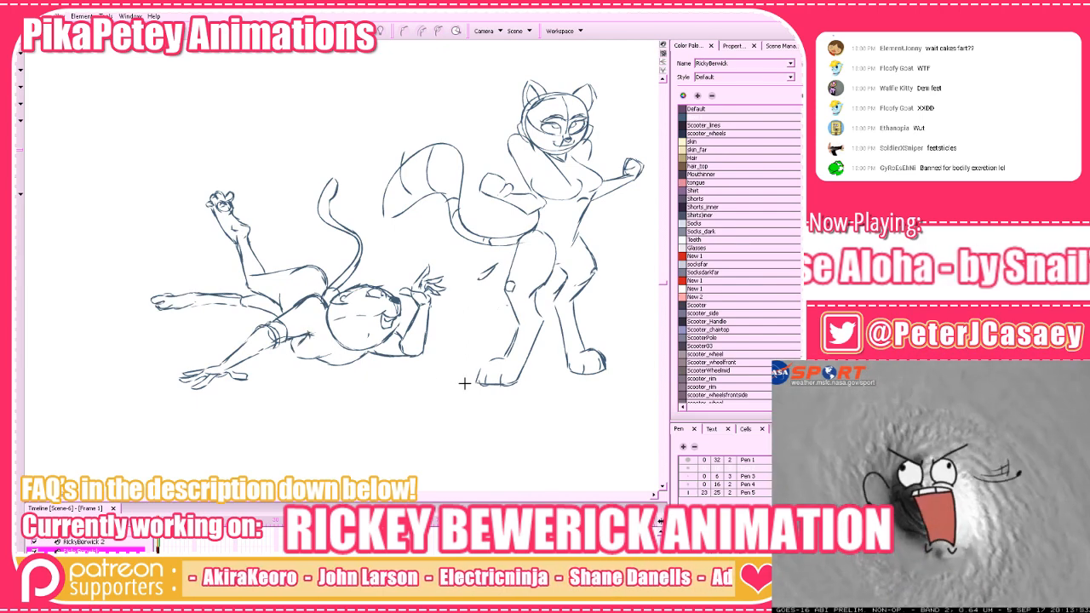
{"action": "mouse_move", "coordinate": [566, 382]}
{"action": "left_mouse_down"}
{"action": "mouse_move", "coordinate": [598, 398]}
{"action": "mouse_move", "coordinate": [494, 437]}
{"action": "left_mouse_up"}
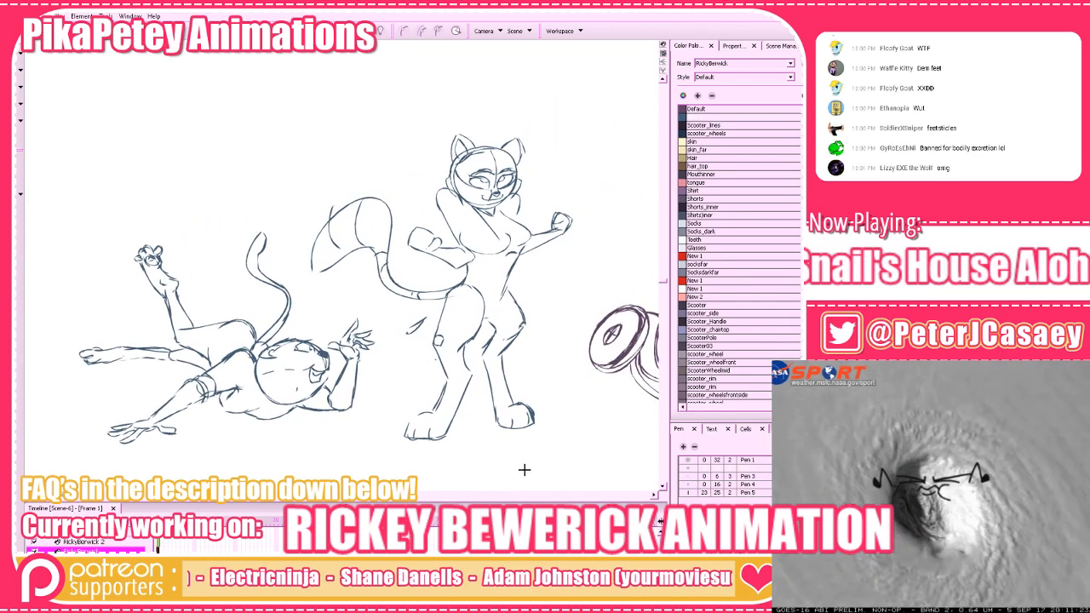
{"action": "key", "text": "1"}
{"action": "key", "text": "1"}
{"action": "key", "text": "2"}
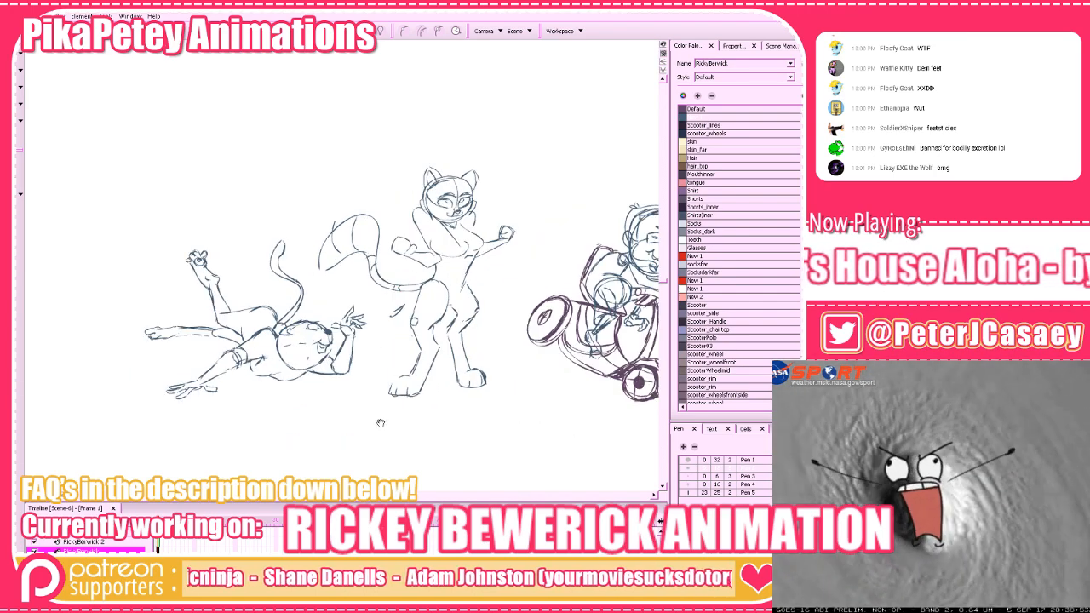
{"action": "mouse_move", "coordinate": [381, 424]}
{"action": "left_mouse_down"}
{"action": "mouse_move", "coordinate": [576, 395]}
{"action": "mouse_move", "coordinate": [573, 409]}
{"action": "mouse_move", "coordinate": [502, 416]}
{"action": "mouse_move", "coordinate": [691, 413]}
{"action": "left_mouse_up"}
{"action": "key", "text": "2"}
{"action": "left_click_drag", "start_coordinate": [348, 325], "coordinate": [390, 321]}
{"action": "key", "text": "ctrl+z"}
Sketch a circle for a new figure's head below the lying figure, with a curved body line and a small raised paw beside it
{"action": "left_click_drag", "start_coordinate": [433, 396], "coordinate": [381, 390]}
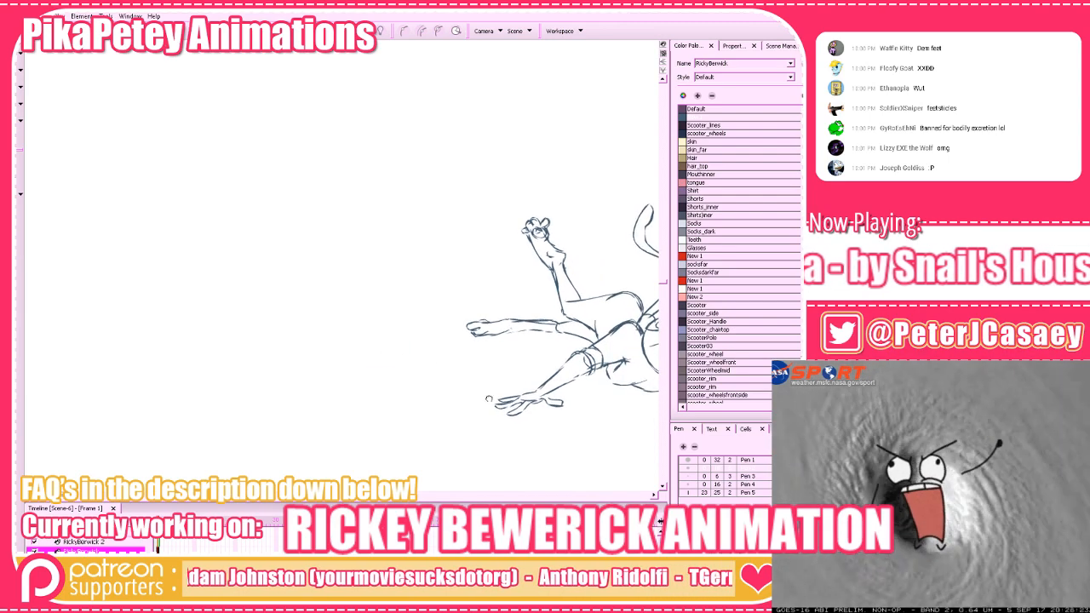
{"action": "left_click_drag", "start_coordinate": [489, 399], "coordinate": [166, 418]}
{"action": "mouse_move", "coordinate": [385, 460]}
{"action": "left_mouse_down"}
{"action": "mouse_move", "coordinate": [488, 365]}
{"action": "mouse_move", "coordinate": [445, 325]}
{"action": "left_mouse_up"}
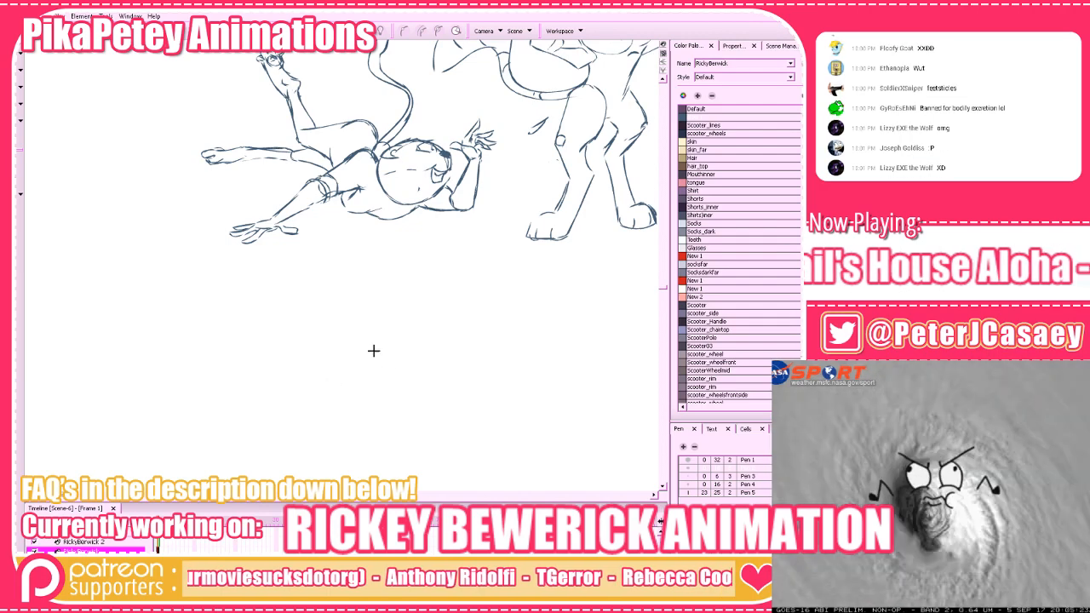
{"action": "mouse_move", "coordinate": [372, 352]}
{"action": "left_mouse_down"}
{"action": "mouse_move", "coordinate": [333, 375]}
{"action": "mouse_move", "coordinate": [388, 402]}
{"action": "mouse_move", "coordinate": [431, 328]}
{"action": "left_mouse_up"}
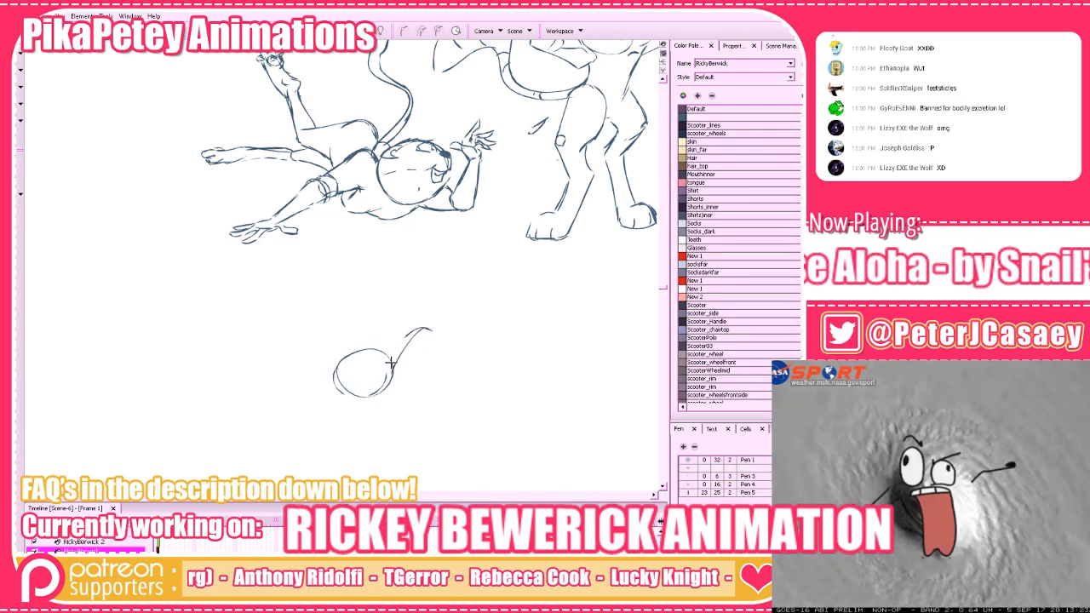
{"action": "key", "text": "ctrl+z"}
{"action": "key", "text": "ctrl+z"}
{"action": "mouse_move", "coordinate": [394, 362]}
{"action": "left_mouse_down"}
{"action": "mouse_move", "coordinate": [426, 329]}
{"action": "mouse_move", "coordinate": [468, 335]}
{"action": "mouse_move", "coordinate": [504, 292]}
{"action": "mouse_move", "coordinate": [496, 287]}
{"action": "mouse_move", "coordinate": [501, 303]}
{"action": "left_mouse_up"}
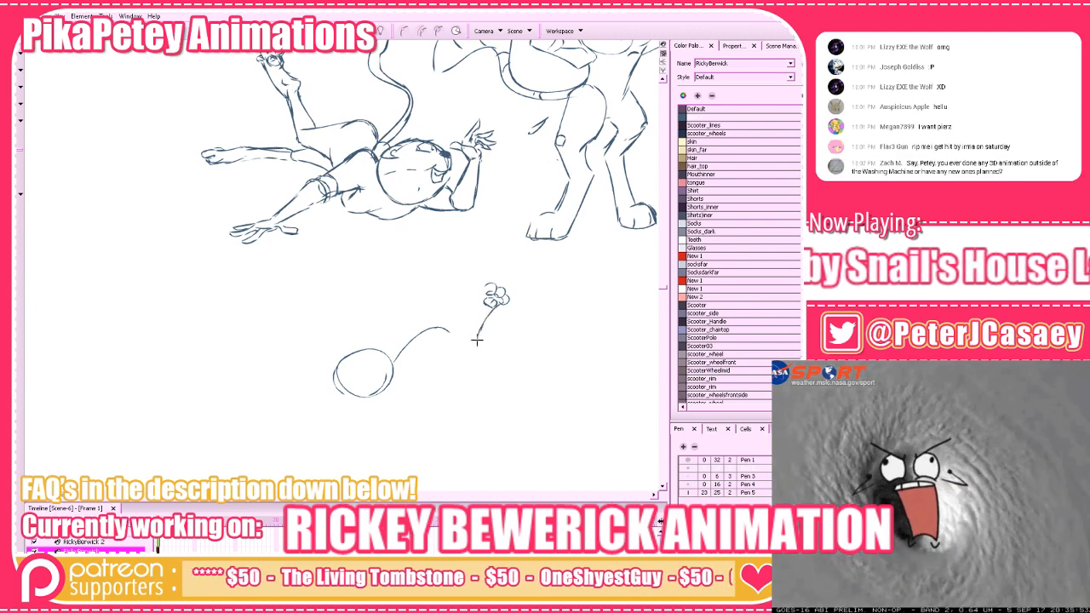
Draw the new figure's raised lower leg with its heel joint, joined to the thigh, and a curved underside line
{"action": "left_click_drag", "start_coordinate": [493, 305], "coordinate": [478, 341]}
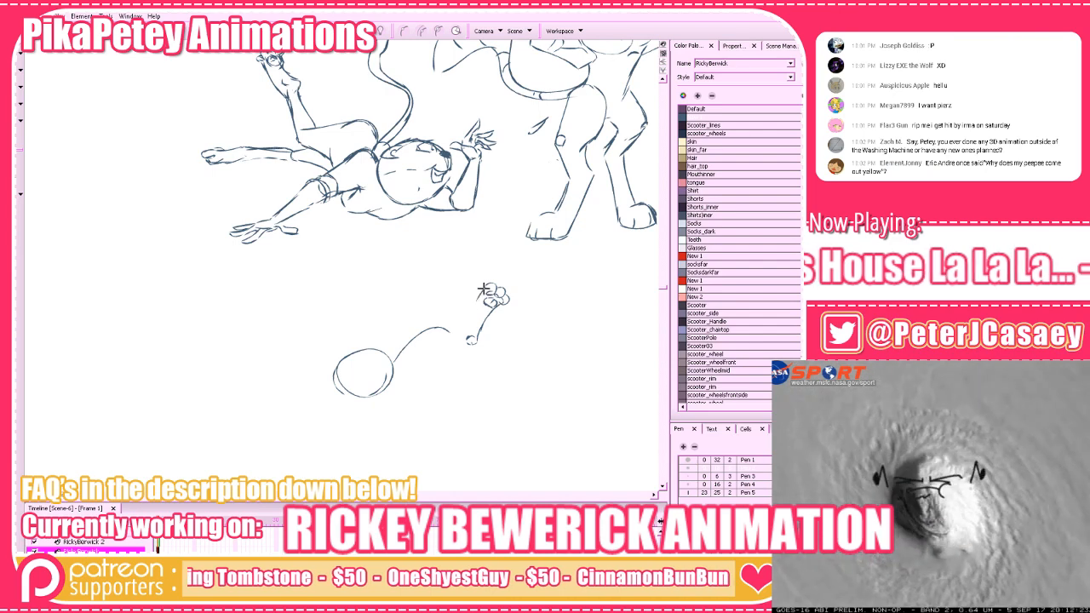
{"action": "left_click_drag", "start_coordinate": [481, 294], "coordinate": [468, 340]}
{"action": "mouse_move", "coordinate": [477, 300]}
{"action": "left_mouse_down"}
{"action": "mouse_move", "coordinate": [451, 350]}
{"action": "mouse_move", "coordinate": [458, 344]}
{"action": "left_mouse_up"}
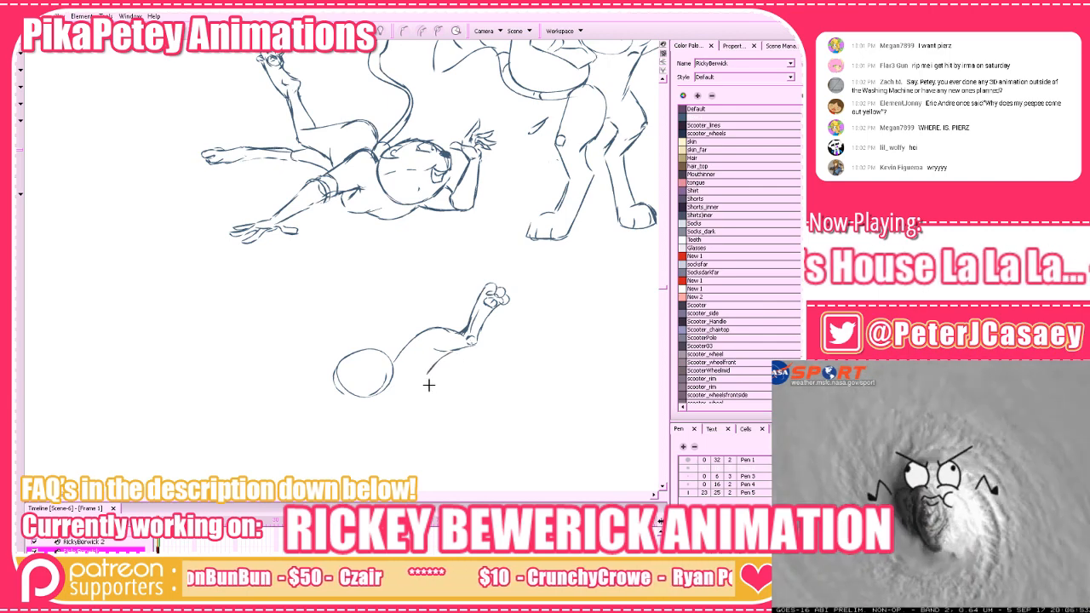
{"action": "left_click_drag", "start_coordinate": [431, 371], "coordinate": [394, 412]}
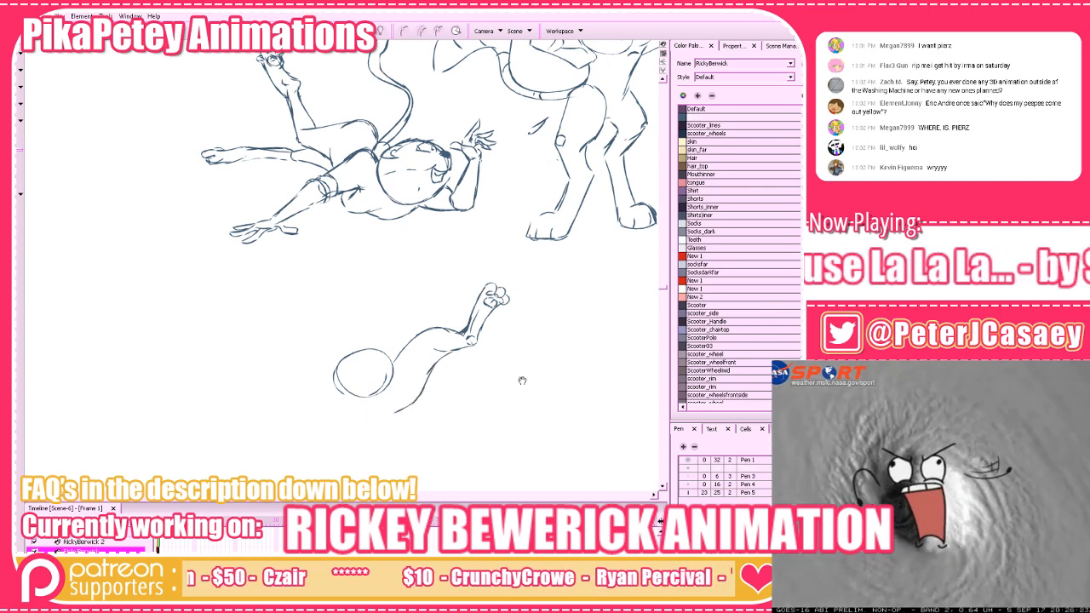
{"action": "left_click_drag", "start_coordinate": [522, 380], "coordinate": [541, 369]}
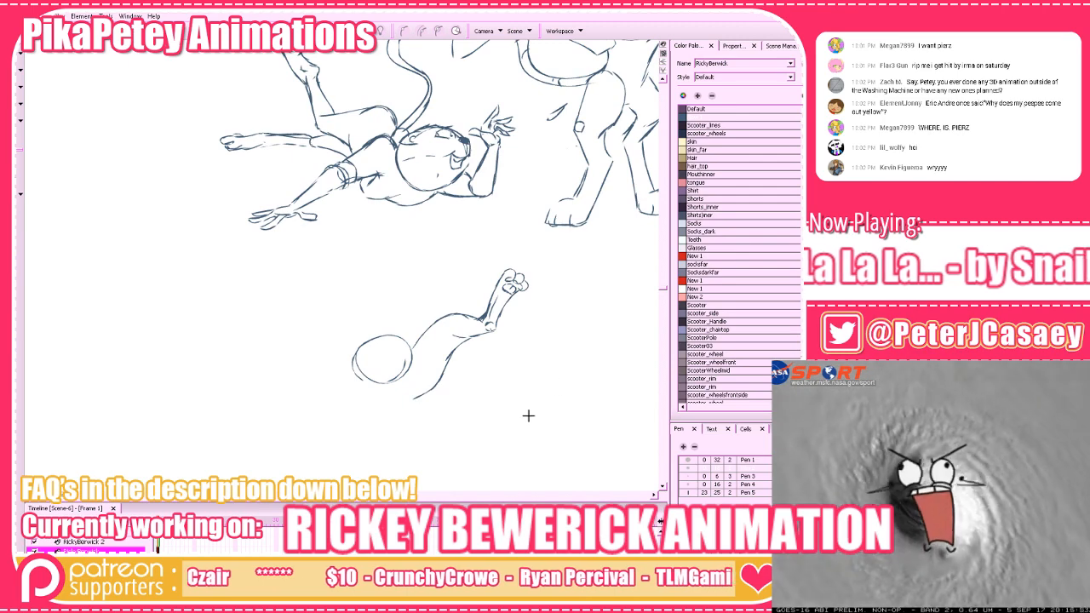
{"action": "left_click_drag", "start_coordinate": [497, 398], "coordinate": [494, 396]}
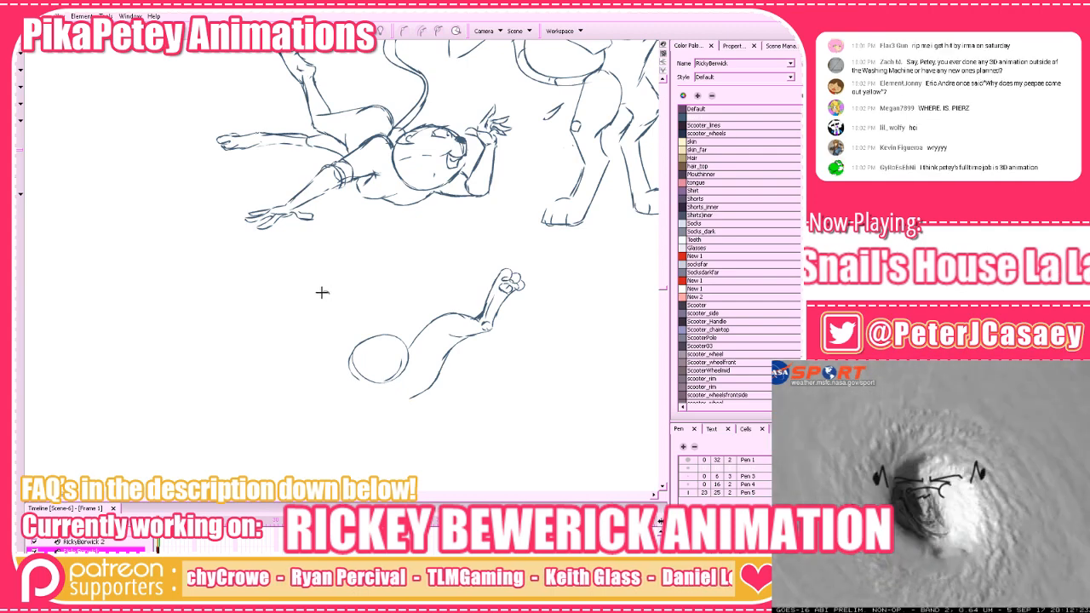
Draw a second raised limb with a toed paw on the other side of the head, and erase part of the head circle's outline
{"action": "key", "text": "ctrl+z"}
{"action": "mouse_move", "coordinate": [333, 285]}
{"action": "left_mouse_down"}
{"action": "mouse_move", "coordinate": [335, 294]}
{"action": "mouse_move", "coordinate": [318, 293]}
{"action": "left_mouse_up"}
{"action": "key", "text": "ctrl+z"}
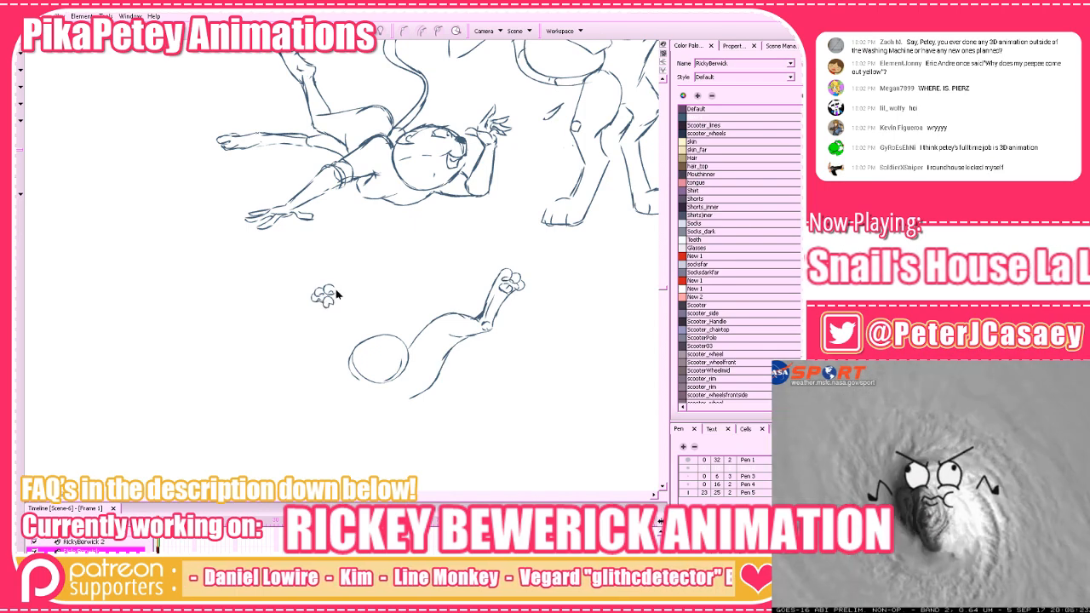
{"action": "left_click_drag", "start_coordinate": [336, 287], "coordinate": [342, 330]}
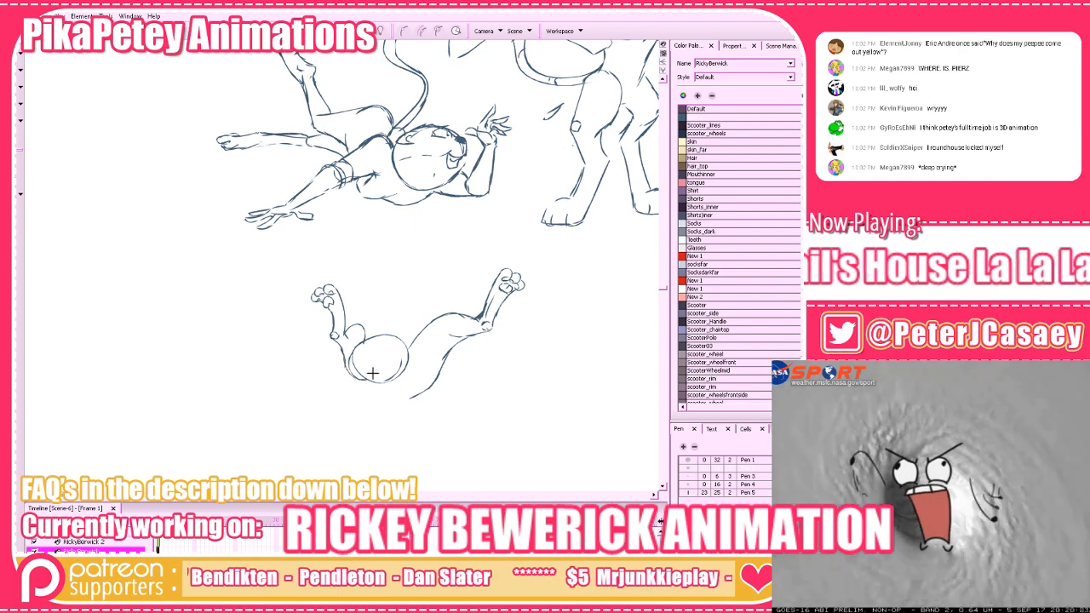
{"action": "key", "text": "alt+e"}
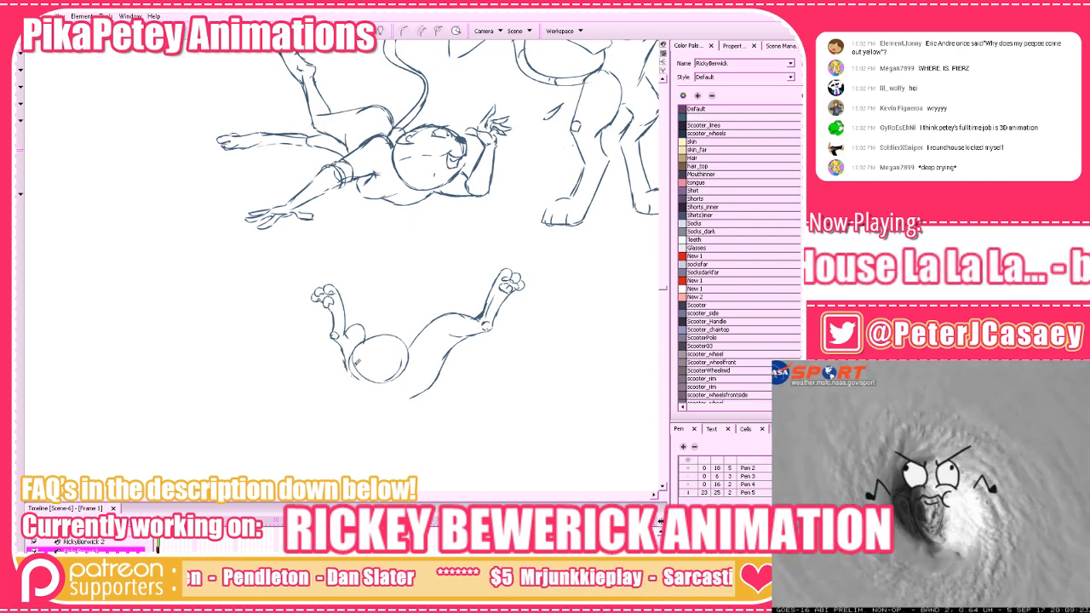
{"action": "key", "text": "alt+b"}
{"action": "mouse_move", "coordinate": [362, 376]}
{"action": "left_mouse_down"}
{"action": "mouse_move", "coordinate": [412, 327]}
{"action": "mouse_move", "coordinate": [403, 322]}
{"action": "mouse_move", "coordinate": [350, 370]}
{"action": "left_mouse_up"}
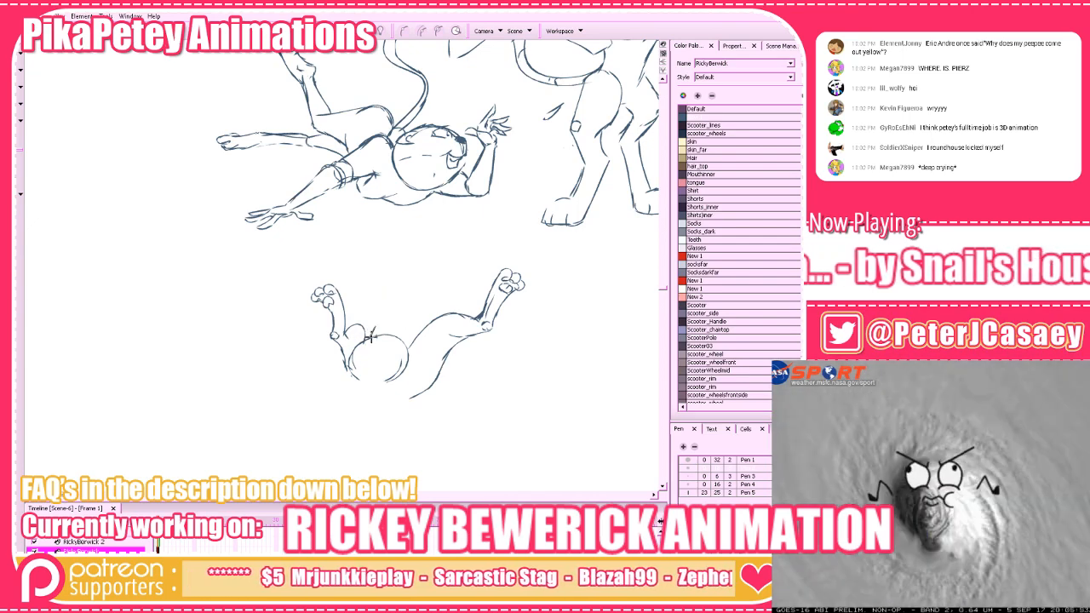
Draw a pointed bent limb rising behind the head, a small foot below the raised thigh, and the figure's nose
{"action": "mouse_move", "coordinate": [365, 339]}
{"action": "left_mouse_down"}
{"action": "mouse_move", "coordinate": [399, 282]}
{"action": "mouse_move", "coordinate": [433, 328]}
{"action": "left_mouse_up"}
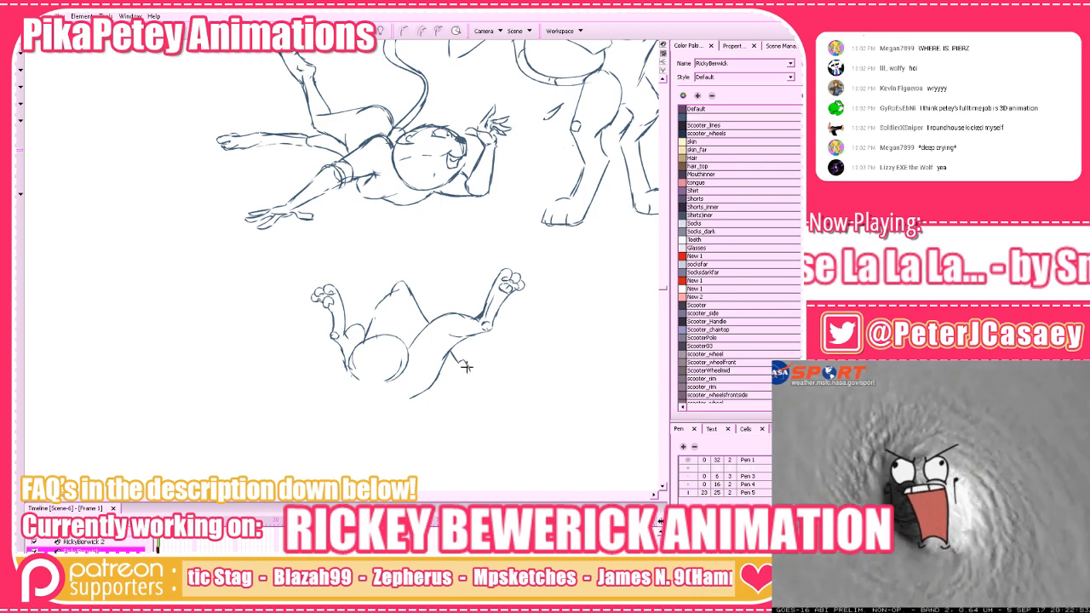
{"action": "left_click_drag", "start_coordinate": [466, 366], "coordinate": [447, 368]}
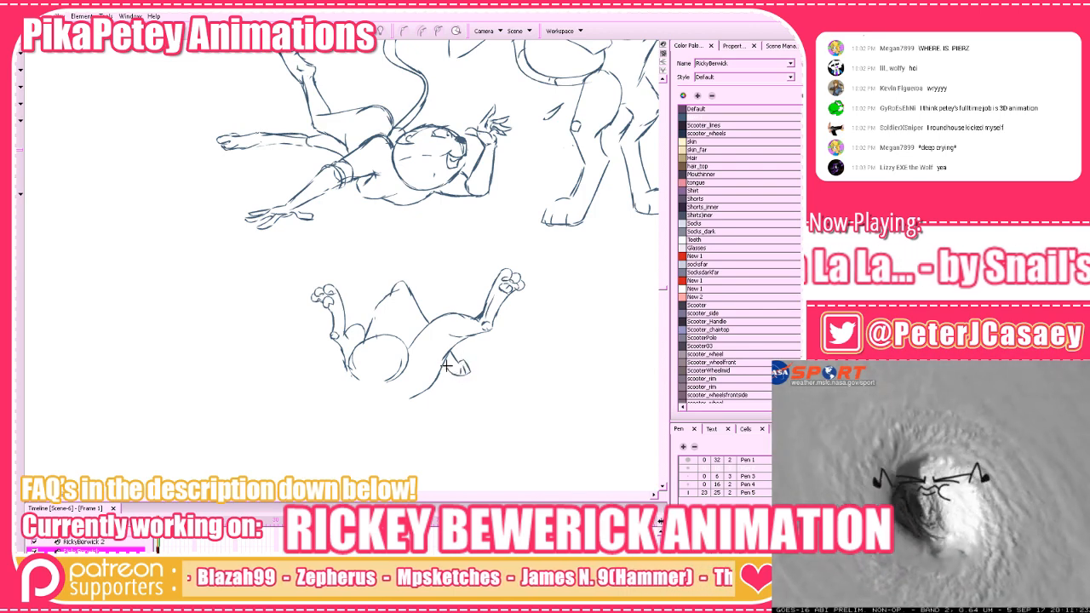
{"action": "left_click_drag", "start_coordinate": [381, 299], "coordinate": [368, 337]}
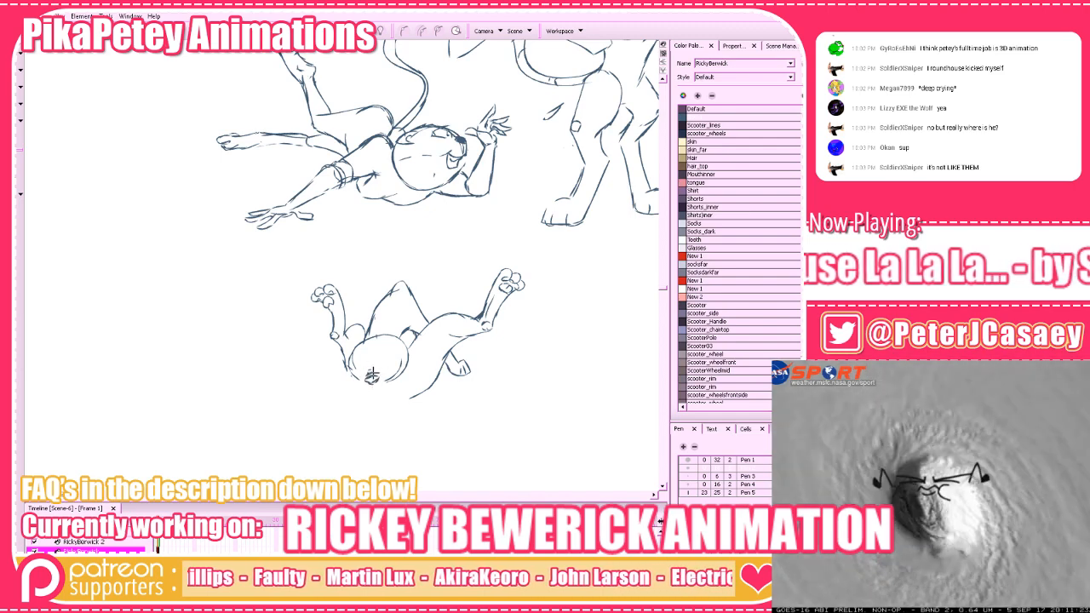
Sketch the upturned figure's two ears with hatching, round eyes, and a muzzle with the tongue sticking out
{"action": "mouse_move", "coordinate": [357, 342]}
{"action": "left_mouse_down"}
{"action": "mouse_move", "coordinate": [332, 359]}
{"action": "mouse_move", "coordinate": [340, 352]}
{"action": "mouse_move", "coordinate": [343, 367]}
{"action": "mouse_move", "coordinate": [403, 341]}
{"action": "left_mouse_up"}
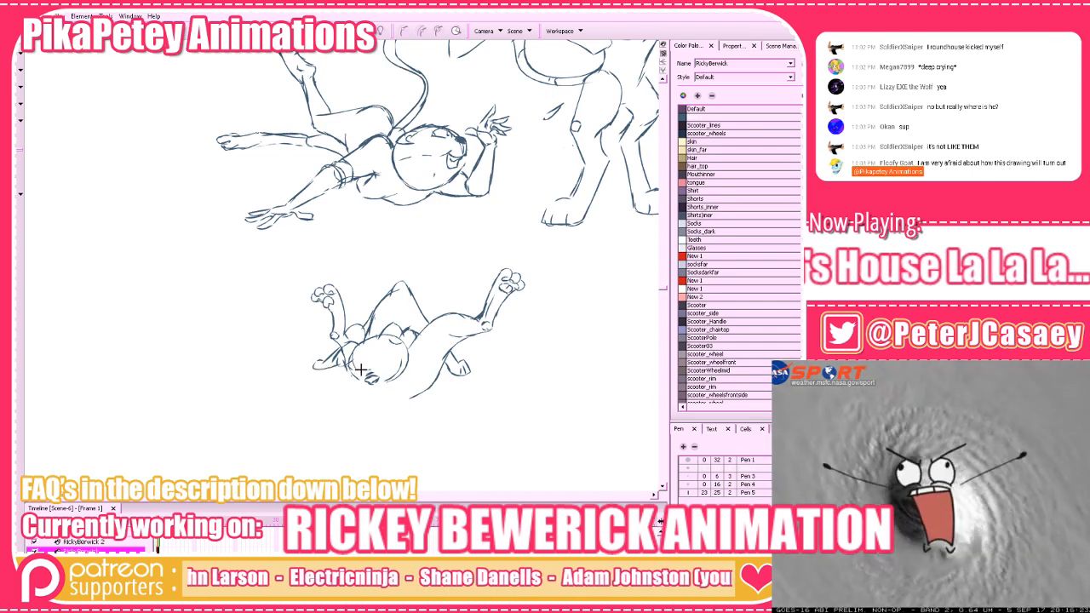
{"action": "mouse_move", "coordinate": [362, 359]}
{"action": "left_mouse_down"}
{"action": "mouse_move", "coordinate": [363, 375]}
{"action": "mouse_move", "coordinate": [379, 370]}
{"action": "left_mouse_up"}
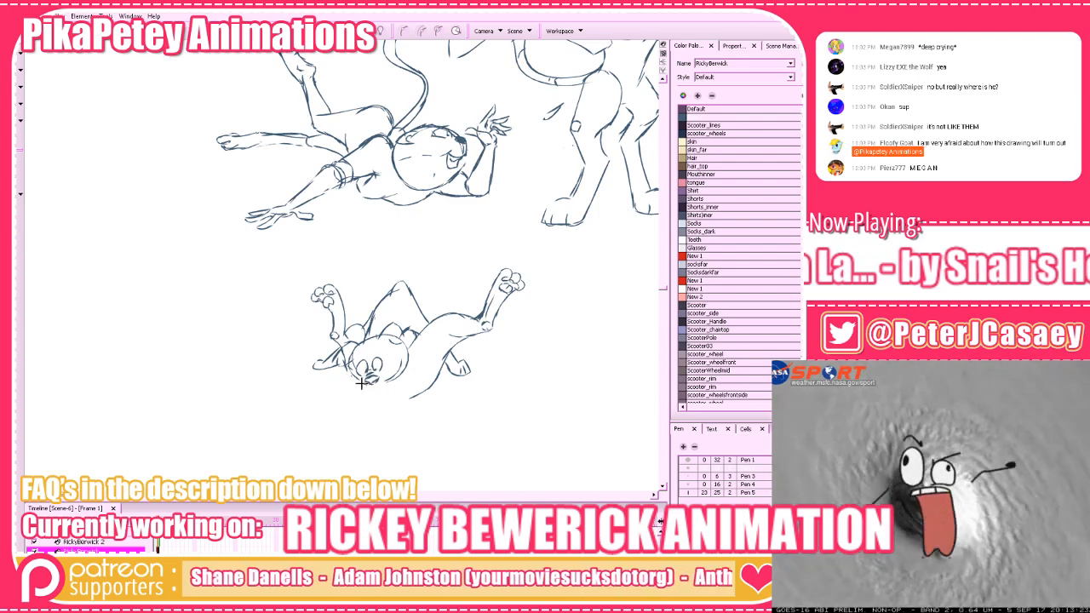
{"action": "mouse_move", "coordinate": [365, 385]}
{"action": "left_mouse_down"}
{"action": "mouse_move", "coordinate": [356, 397]}
{"action": "mouse_move", "coordinate": [375, 387]}
{"action": "left_mouse_up"}
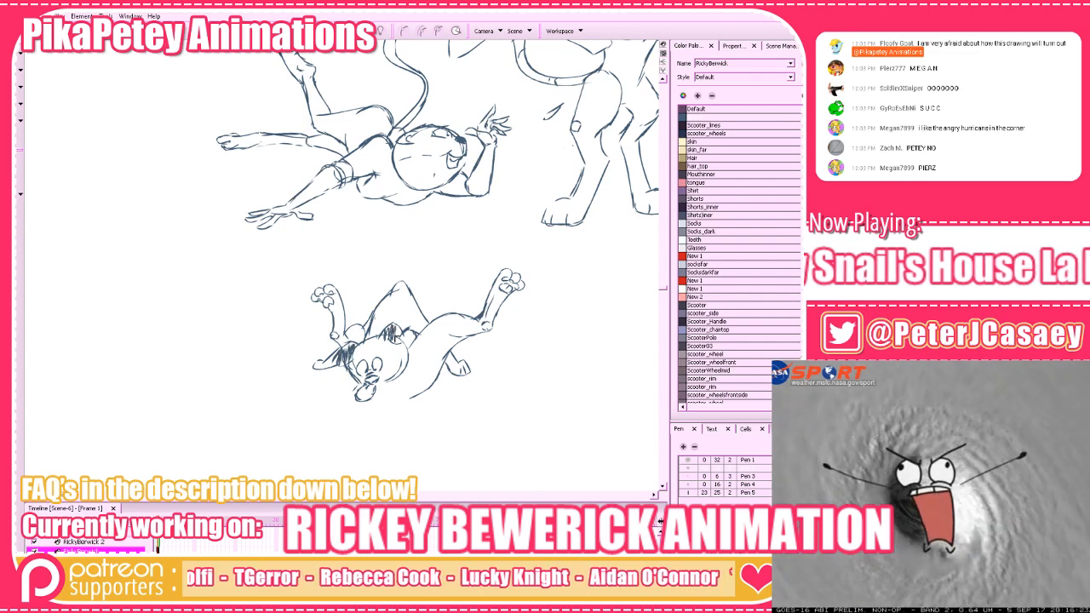
Complete the upturned figure's underside line and draw a long curved tail with a jagged tip sweeping beneath its head
{"action": "mouse_move", "coordinate": [395, 329]}
{"action": "left_mouse_down"}
{"action": "mouse_move", "coordinate": [401, 342]}
{"action": "mouse_move", "coordinate": [389, 340]}
{"action": "mouse_move", "coordinate": [375, 383]}
{"action": "left_mouse_up"}
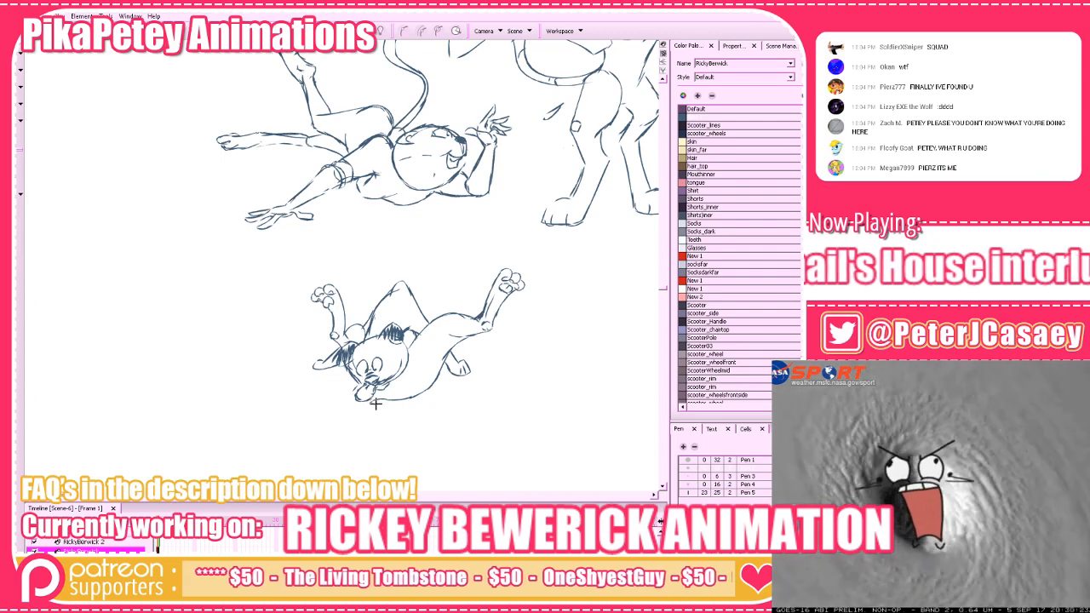
{"action": "mouse_move", "coordinate": [375, 408]}
{"action": "left_mouse_down"}
{"action": "mouse_move", "coordinate": [290, 409]}
{"action": "mouse_move", "coordinate": [280, 389]}
{"action": "mouse_move", "coordinate": [291, 373]}
{"action": "mouse_move", "coordinate": [300, 388]}
{"action": "mouse_move", "coordinate": [352, 396]}
{"action": "left_mouse_up"}
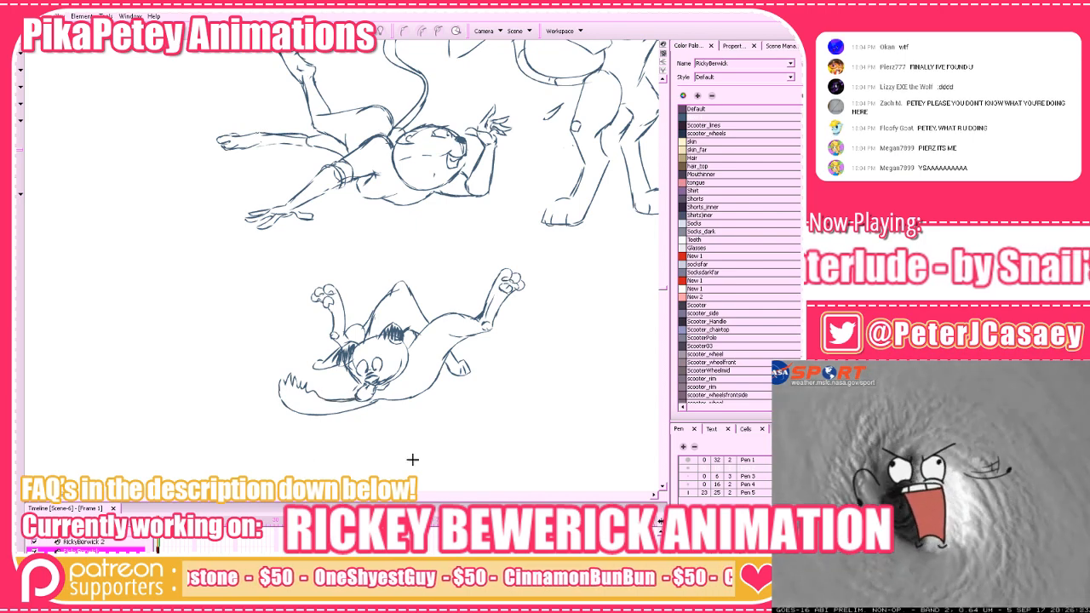
{"action": "left_click_drag", "start_coordinate": [591, 359], "coordinate": [576, 399]}
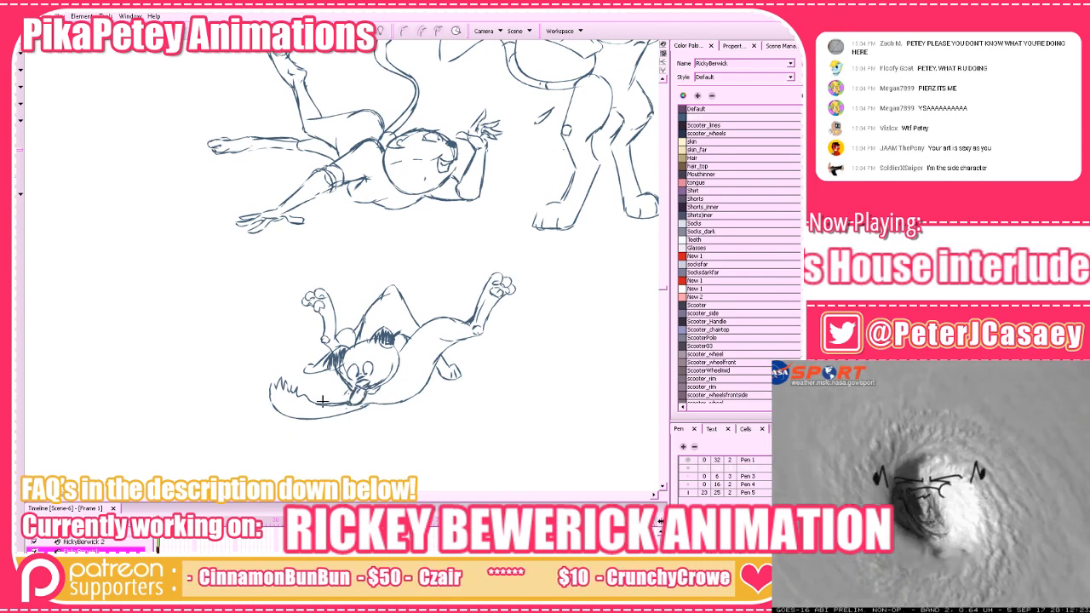
{"action": "left_click_drag", "start_coordinate": [288, 401], "coordinate": [321, 405]}
{"action": "left_click_drag", "start_coordinate": [515, 384], "coordinate": [462, 401]}
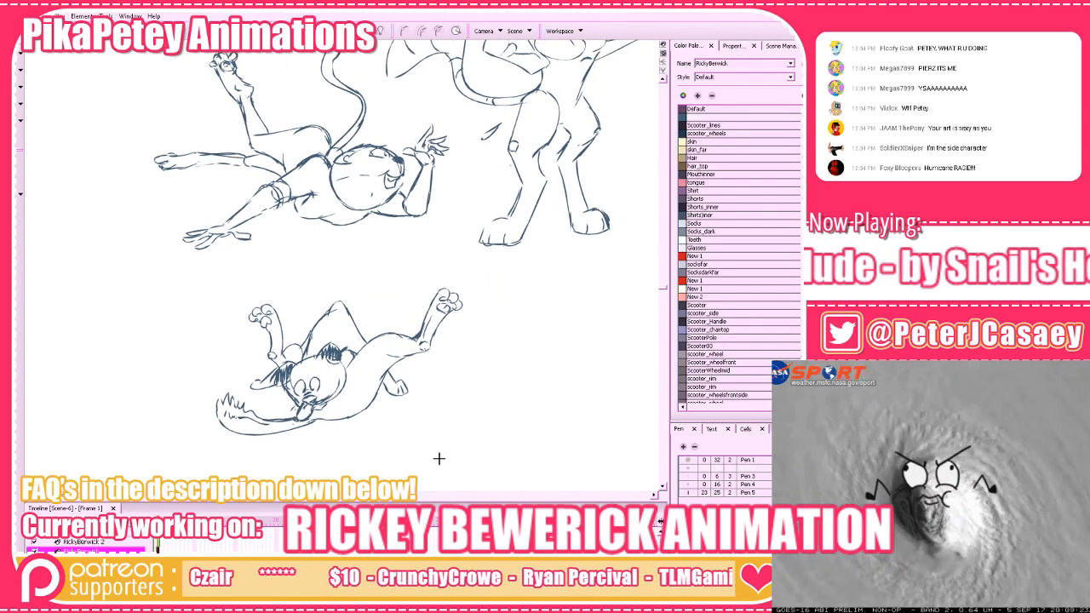
Shade the upturned figure's ears almost solid and add small brow strokes above its eyes
{"action": "left_click_drag", "start_coordinate": [517, 416], "coordinate": [526, 385]}
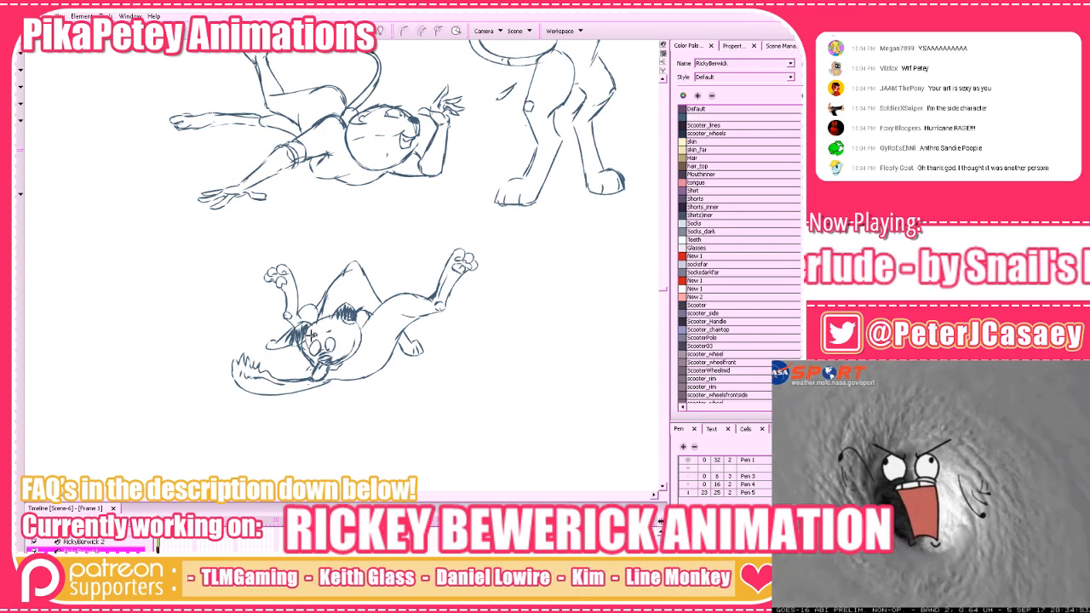
{"action": "scroll", "coordinate": [337, 320], "scroll_direction": "up", "scroll_amount": 2}
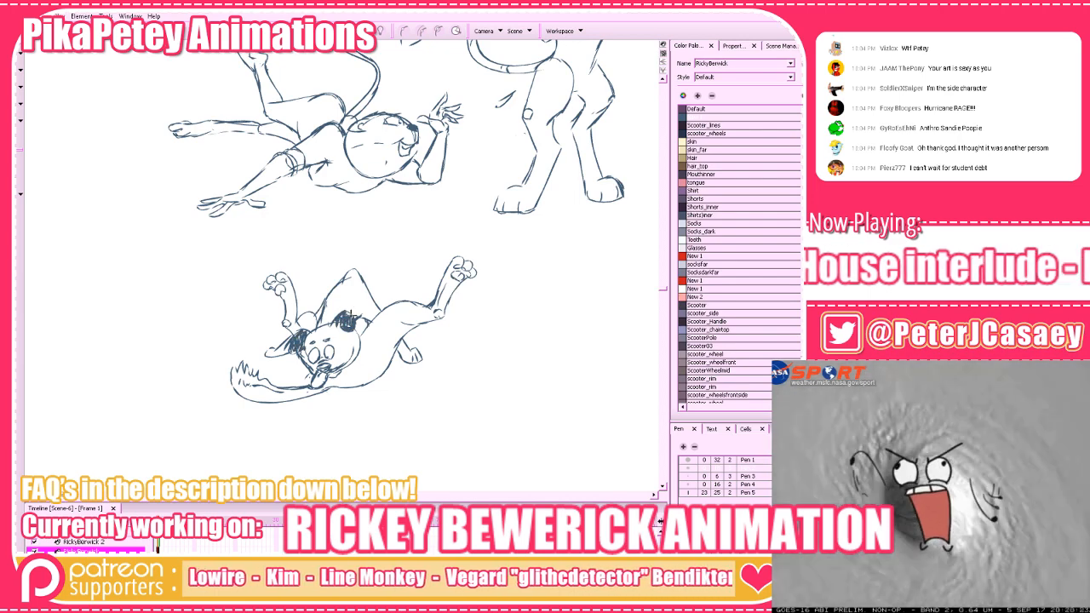
{"action": "mouse_move", "coordinate": [353, 315]}
{"action": "left_mouse_down"}
{"action": "mouse_move", "coordinate": [359, 333]}
{"action": "mouse_move", "coordinate": [352, 325]}
{"action": "left_mouse_up"}
{"action": "left_click_drag", "start_coordinate": [365, 396], "coordinate": [367, 390]}
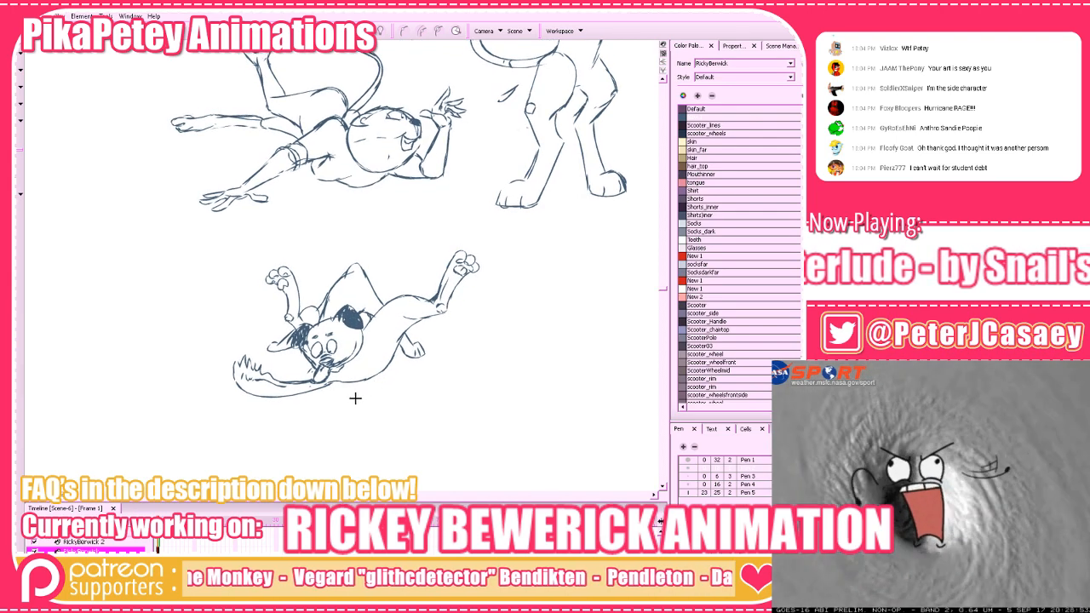
{"action": "left_click_drag", "start_coordinate": [523, 387], "coordinate": [435, 414]}
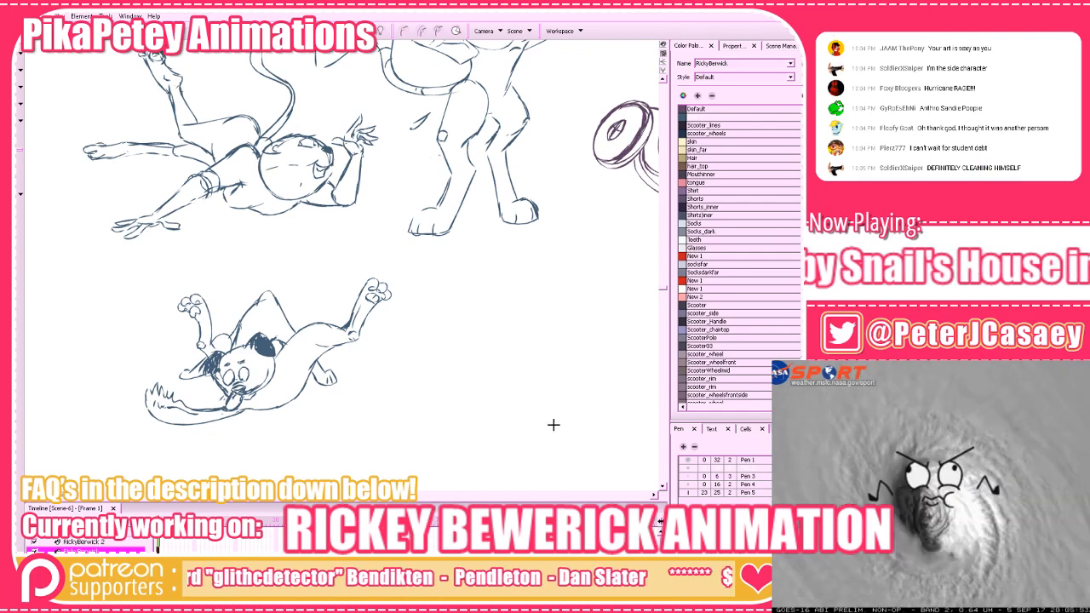
Begin a squatting animal in the blank area beside the upturned figure, drawing its back curve, rounded haunch and outstretched lower leg
{"action": "left_click_drag", "start_coordinate": [445, 409], "coordinate": [472, 377]}
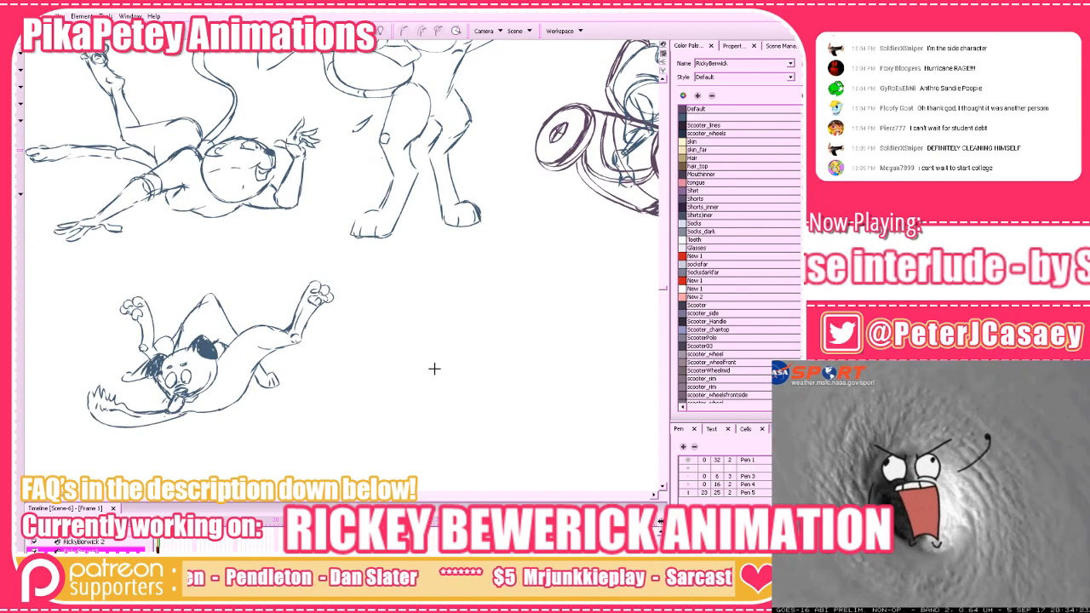
{"action": "left_click_drag", "start_coordinate": [479, 366], "coordinate": [418, 379]}
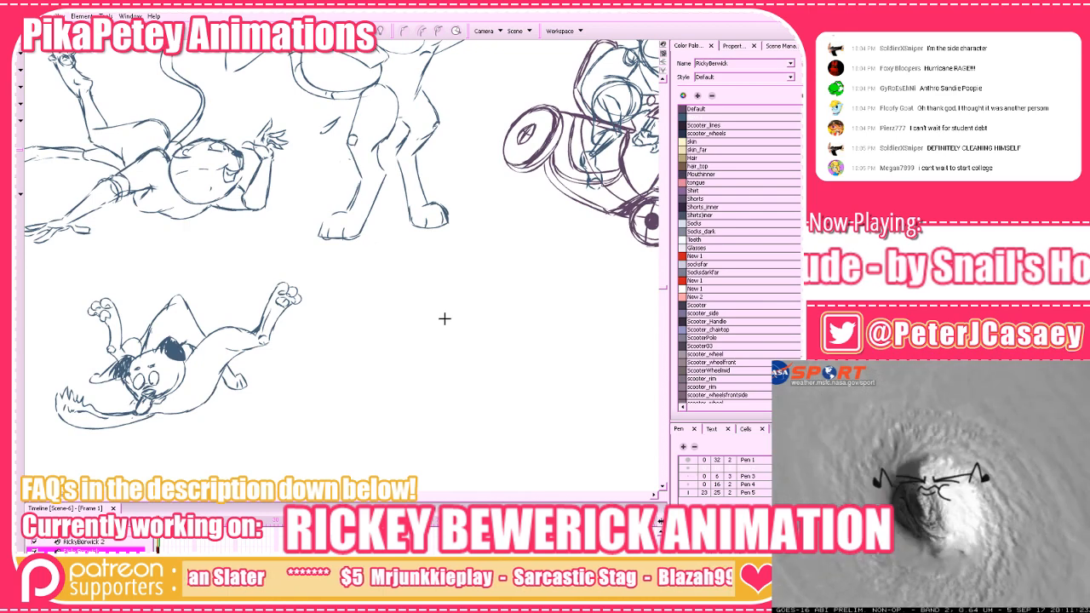
{"action": "mouse_move", "coordinate": [455, 319]}
{"action": "left_mouse_down"}
{"action": "mouse_move", "coordinate": [415, 397]}
{"action": "mouse_move", "coordinate": [440, 407]}
{"action": "mouse_move", "coordinate": [474, 383]}
{"action": "mouse_move", "coordinate": [465, 369]}
{"action": "mouse_move", "coordinate": [466, 378]}
{"action": "mouse_move", "coordinate": [493, 358]}
{"action": "left_mouse_up"}
{"action": "key", "text": "ctrl+z"}
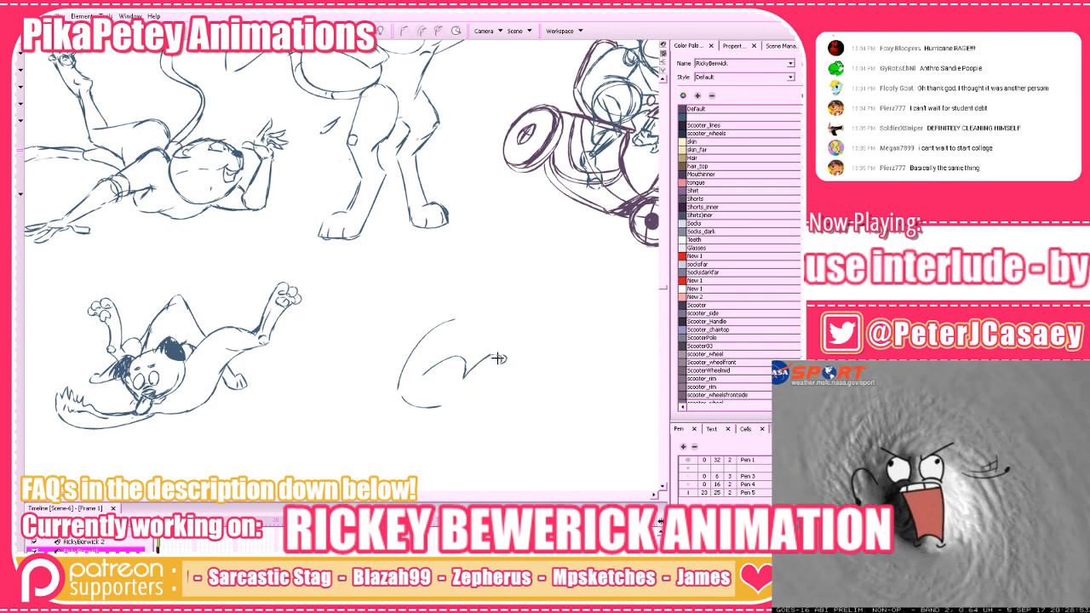
{"action": "left_click_drag", "start_coordinate": [500, 358], "coordinate": [456, 401]}
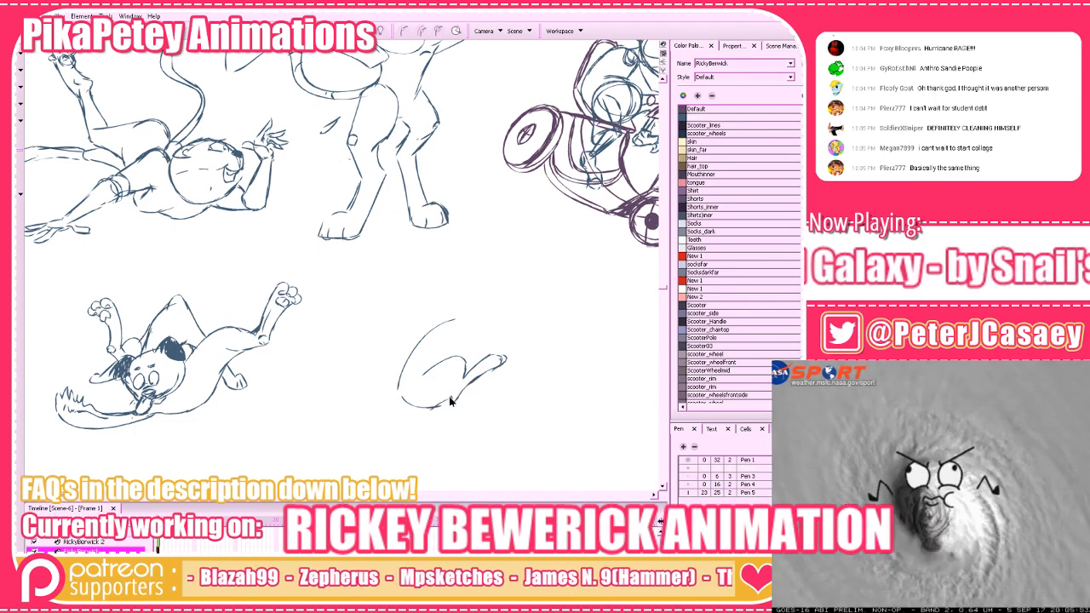
Replace the first tail attempt with a curved tail sweeping up behind the squatting animal and ending in a jagged tip
{"action": "mouse_move", "coordinate": [394, 390]}
{"action": "left_mouse_down"}
{"action": "mouse_move", "coordinate": [339, 347]}
{"action": "mouse_move", "coordinate": [413, 396]}
{"action": "left_mouse_up"}
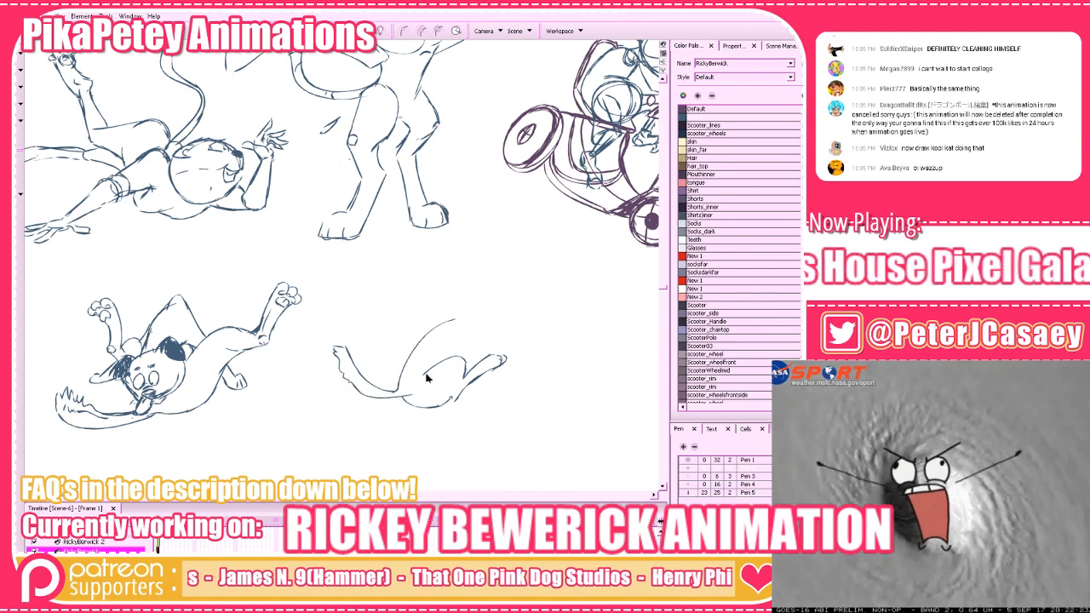
{"action": "key", "text": "ctrl+z"}
{"action": "key", "text": "ctrl+z"}
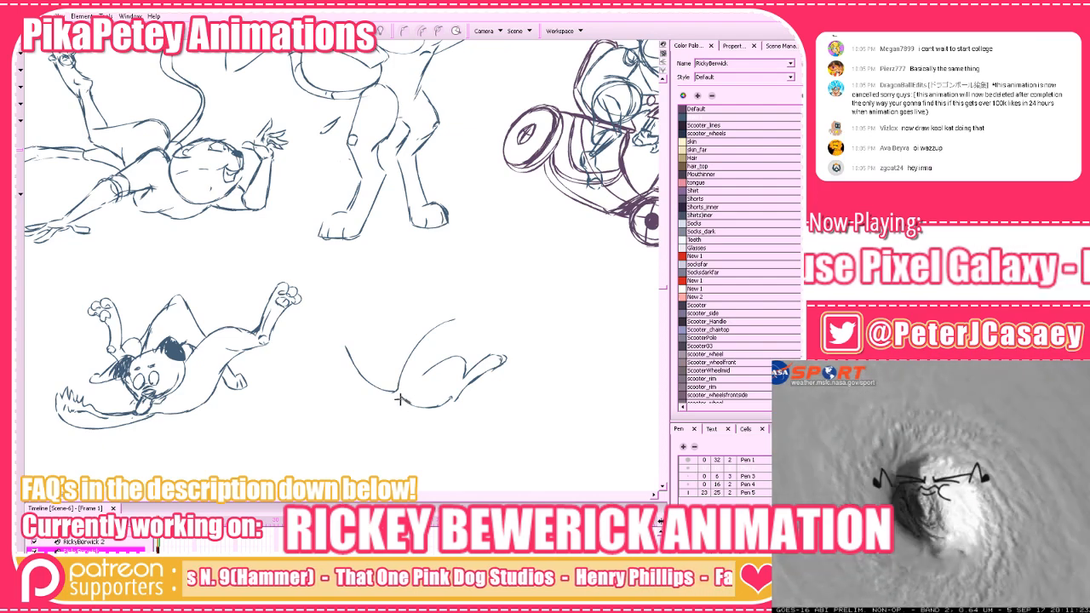
{"action": "key", "text": "ctrl+z"}
{"action": "mouse_move", "coordinate": [402, 400]}
{"action": "left_mouse_down"}
{"action": "mouse_move", "coordinate": [364, 389]}
{"action": "mouse_move", "coordinate": [370, 399]}
{"action": "mouse_move", "coordinate": [339, 374]}
{"action": "mouse_move", "coordinate": [342, 345]}
{"action": "left_mouse_up"}
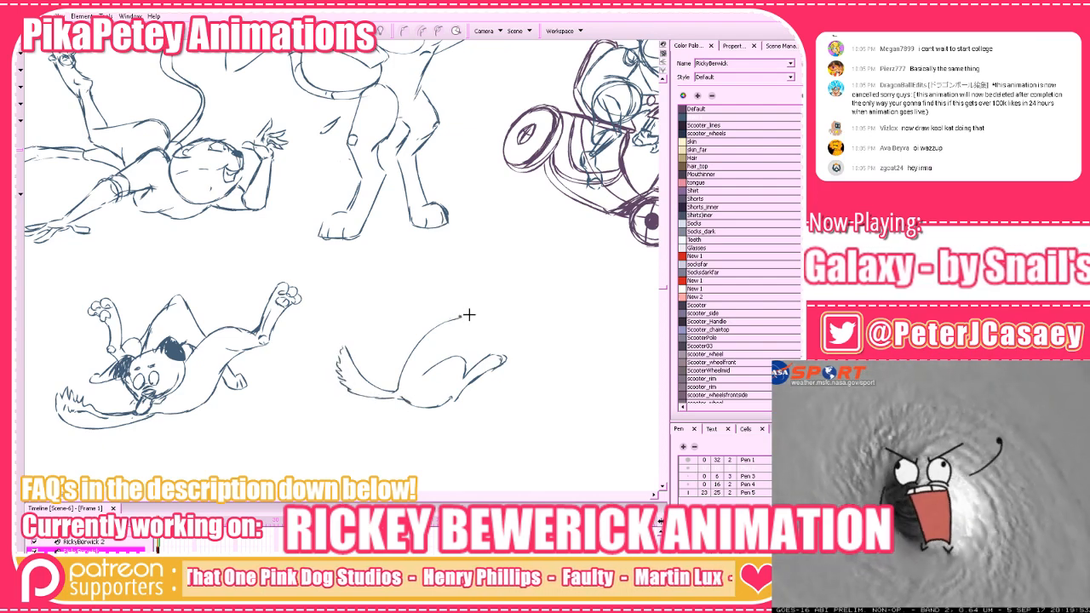
Draw the squatting animal's chest line, its planted foot, and a short narrow limb sticking up behind its back
{"action": "left_click_drag", "start_coordinate": [464, 322], "coordinate": [468, 335]}
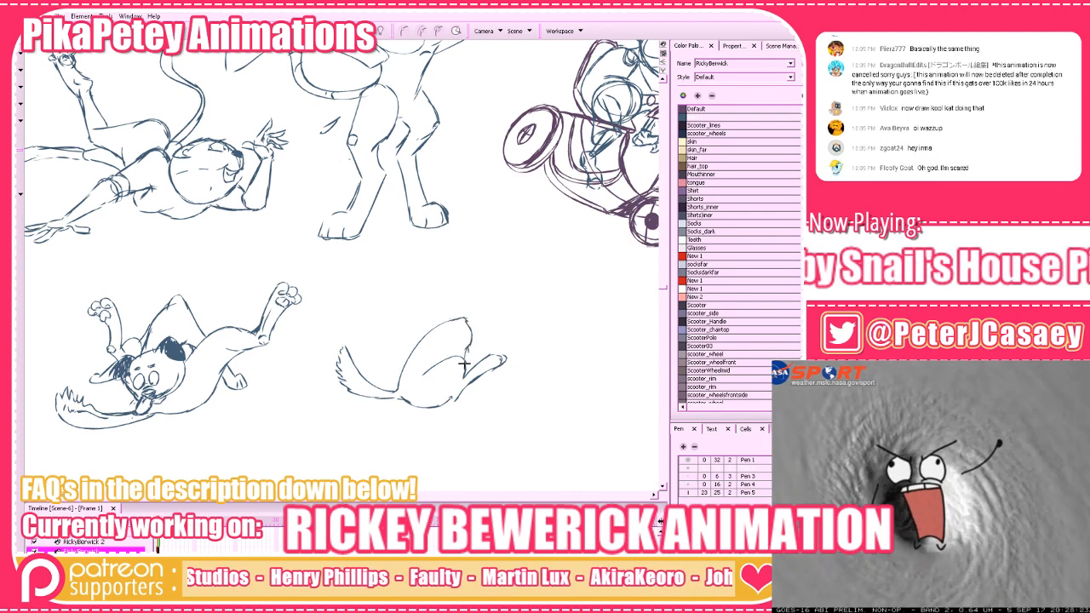
{"action": "left_click_drag", "start_coordinate": [464, 387], "coordinate": [467, 405]}
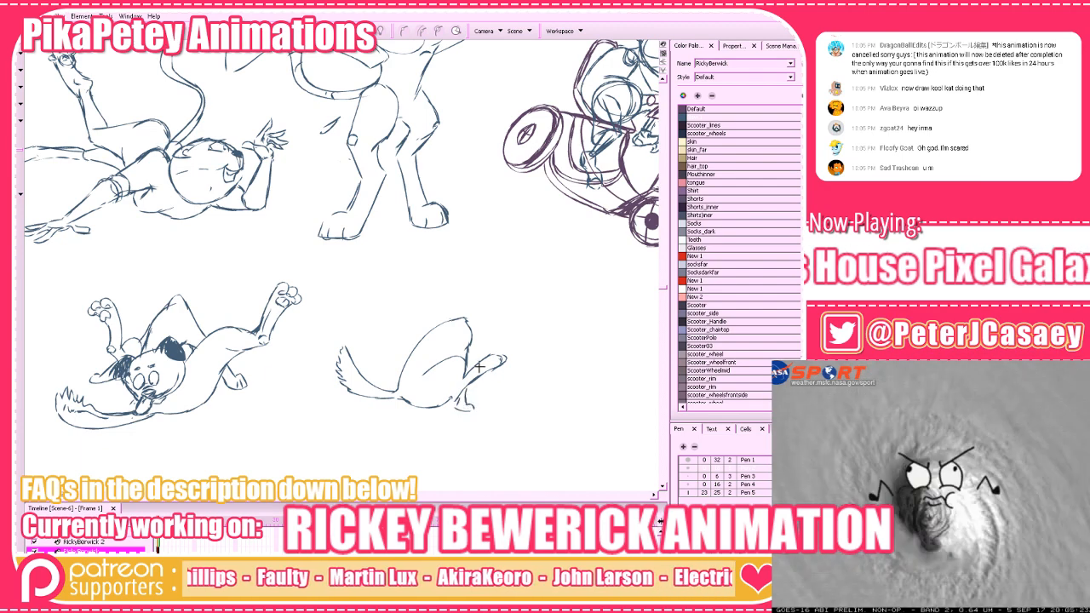
{"action": "left_click_drag", "start_coordinate": [401, 380], "coordinate": [422, 321]}
{"action": "key", "text": "ctrl+z"}
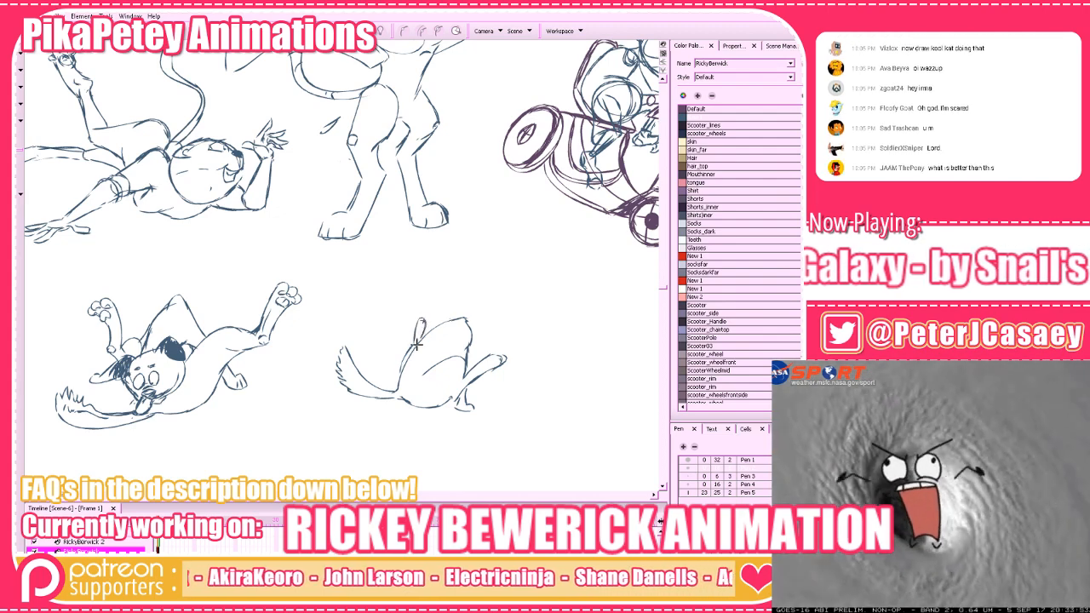
Extend a neck line forward from the squatting animal's shoulder and rough in a small forehead and snout
{"action": "left_click_drag", "start_coordinate": [415, 355], "coordinate": [602, 435]}
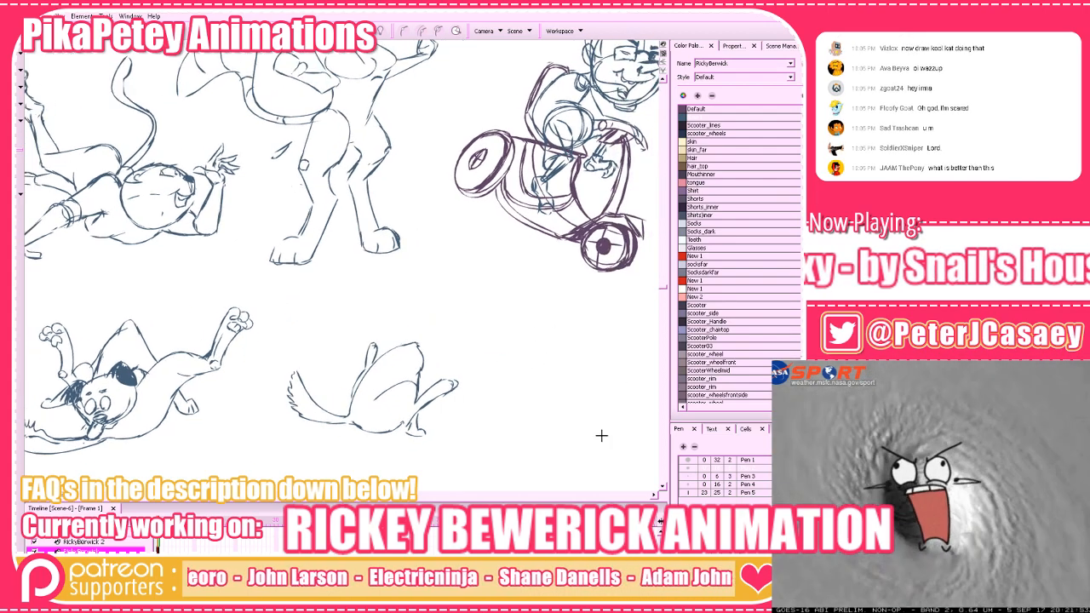
{"action": "left_click_drag", "start_coordinate": [589, 342], "coordinate": [605, 338]}
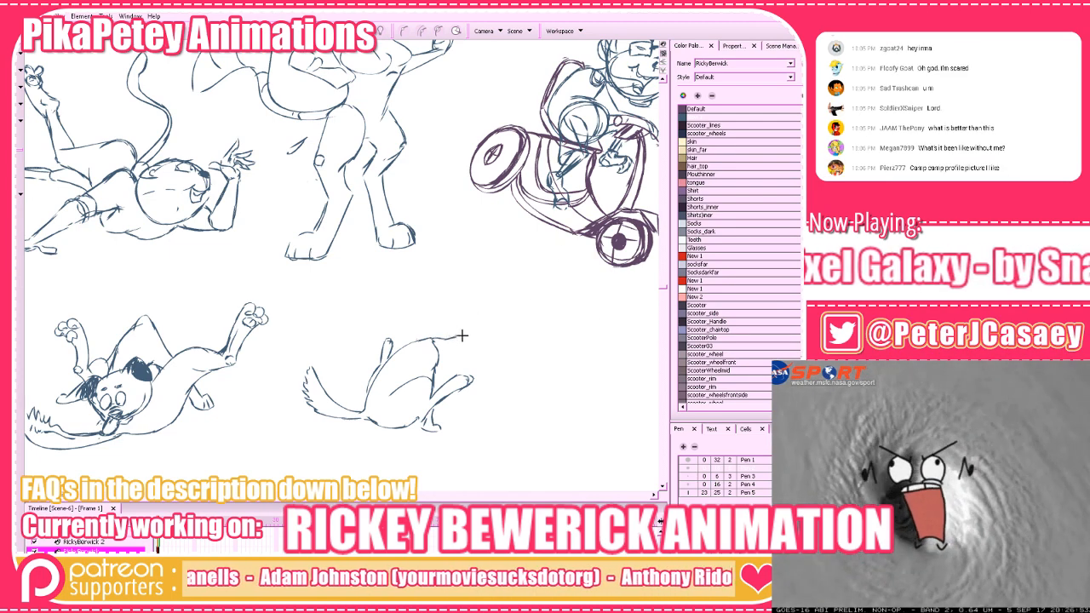
{"action": "mouse_move", "coordinate": [461, 336]}
{"action": "left_mouse_down"}
{"action": "mouse_move", "coordinate": [472, 345]}
{"action": "mouse_move", "coordinate": [461, 343]}
{"action": "left_mouse_up"}
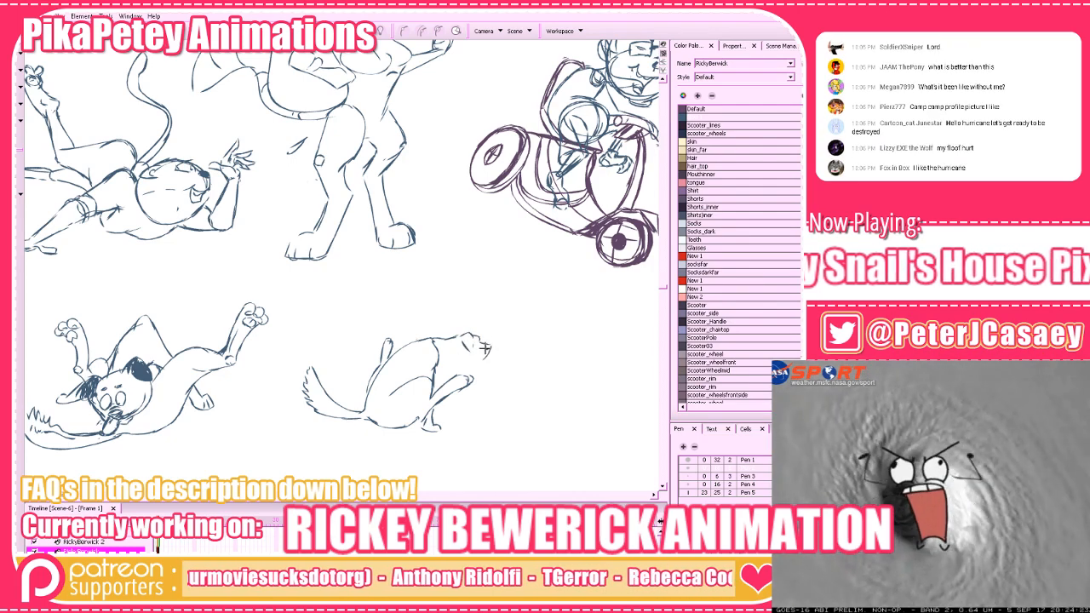
{"action": "left_click_drag", "start_coordinate": [488, 352], "coordinate": [473, 357]}
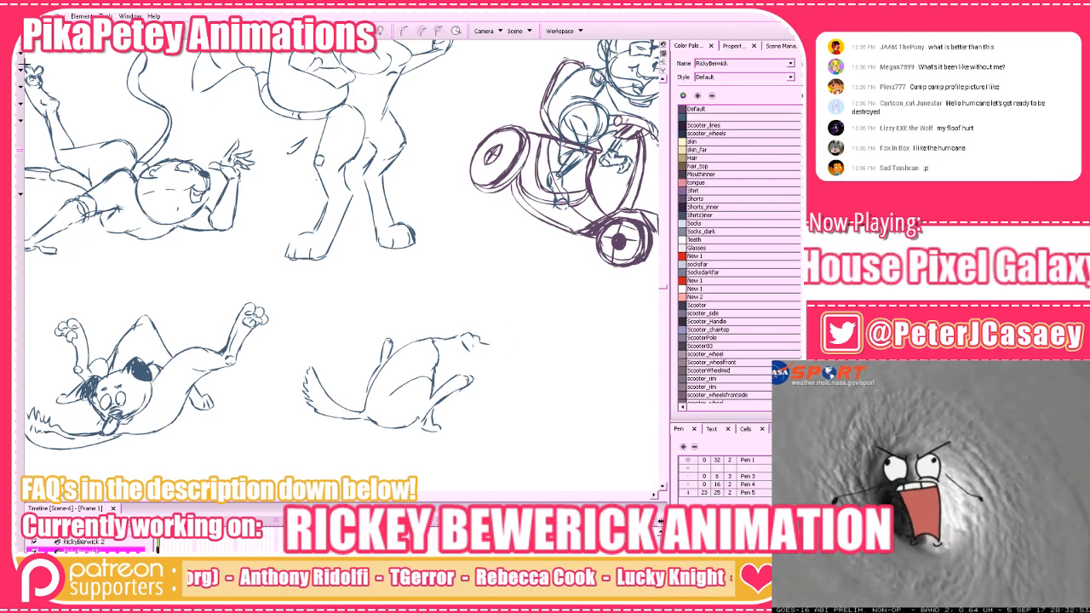
Delete the rough snout strokes and redraw the squatting animal's head in profile with a folded ear, long muzzle and throat line
{"action": "left_click", "coordinate": [19, 55]}
{"action": "mouse_move", "coordinate": [523, 305]}
{"action": "left_mouse_down"}
{"action": "mouse_move", "coordinate": [462, 355]}
{"action": "mouse_move", "coordinate": [492, 332]}
{"action": "mouse_move", "coordinate": [498, 344]}
{"action": "left_mouse_up"}
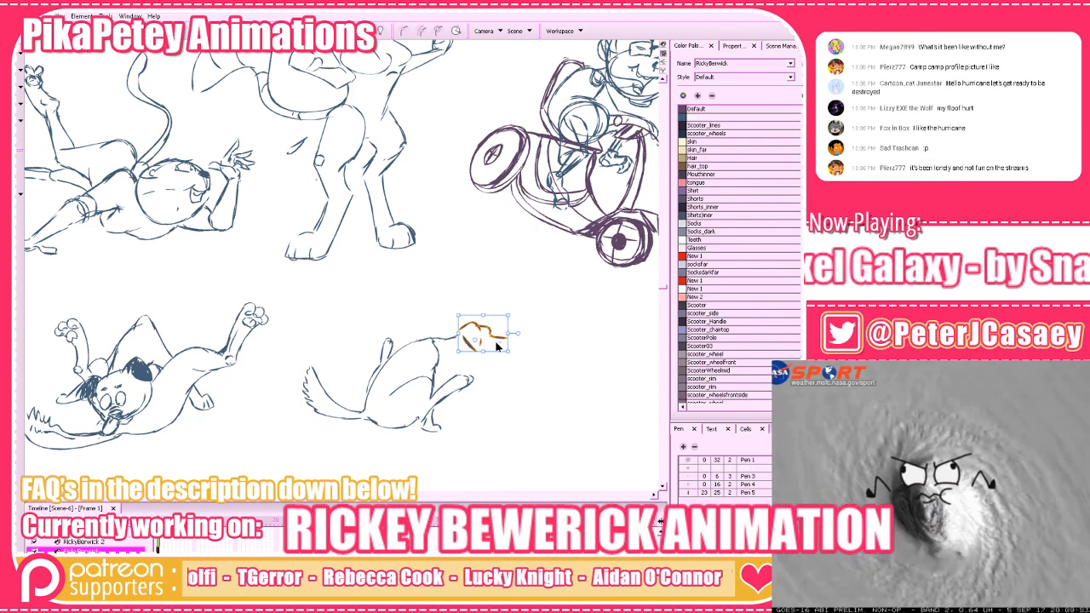
{"action": "left_click", "coordinate": [510, 329]}
{"action": "left_click_drag", "start_coordinate": [531, 307], "coordinate": [463, 351]}
{"action": "key", "text": "Delete"}
{"action": "key", "text": "alt+b"}
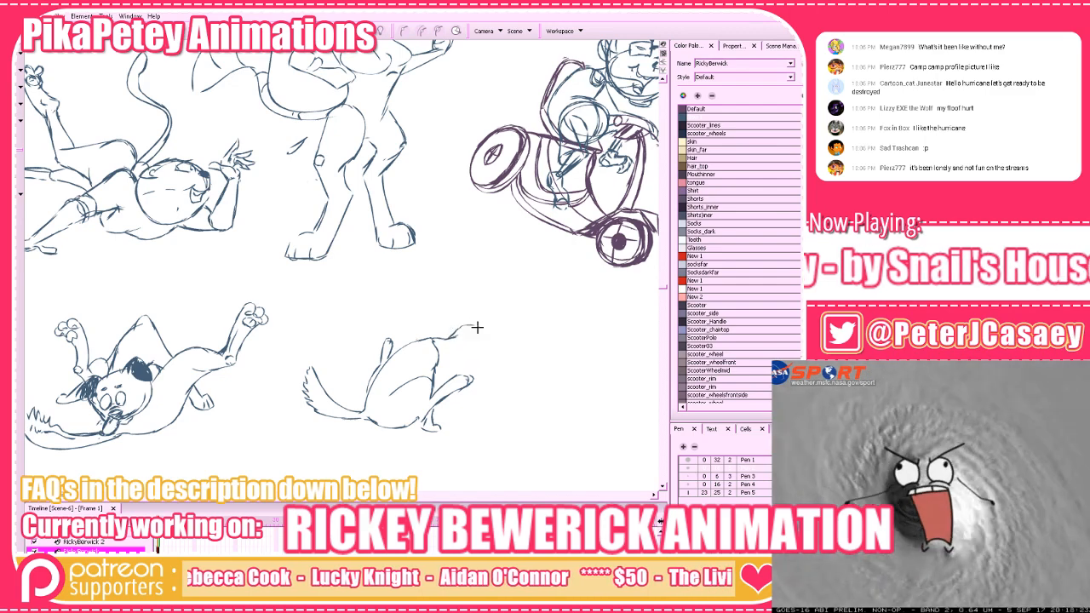
{"action": "mouse_move", "coordinate": [477, 327]}
{"action": "left_mouse_down"}
{"action": "mouse_move", "coordinate": [466, 331]}
{"action": "mouse_move", "coordinate": [494, 344]}
{"action": "left_mouse_up"}
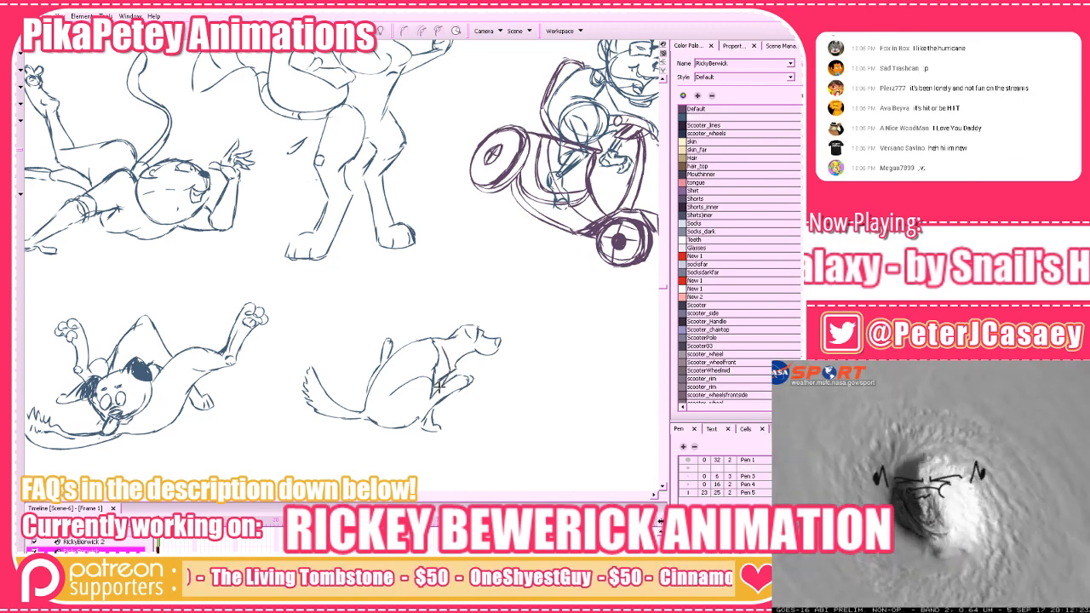
Reinforce the squatting animal's upper back line from the shoulder to the head
{"action": "left_click_drag", "start_coordinate": [563, 385], "coordinate": [551, 382]}
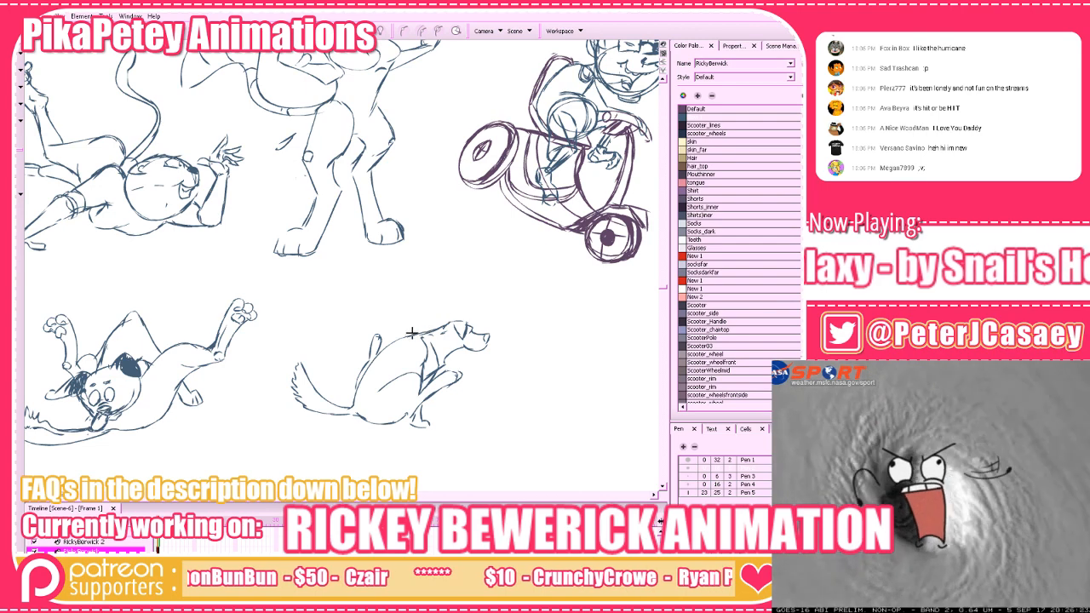
{"action": "left_click_drag", "start_coordinate": [413, 333], "coordinate": [449, 322]}
{"action": "mouse_move", "coordinate": [620, 379]}
{"action": "left_mouse_down"}
{"action": "mouse_move", "coordinate": [574, 380]}
{"action": "mouse_move", "coordinate": [563, 368]}
{"action": "left_mouse_up"}
{"action": "key", "text": "2"}
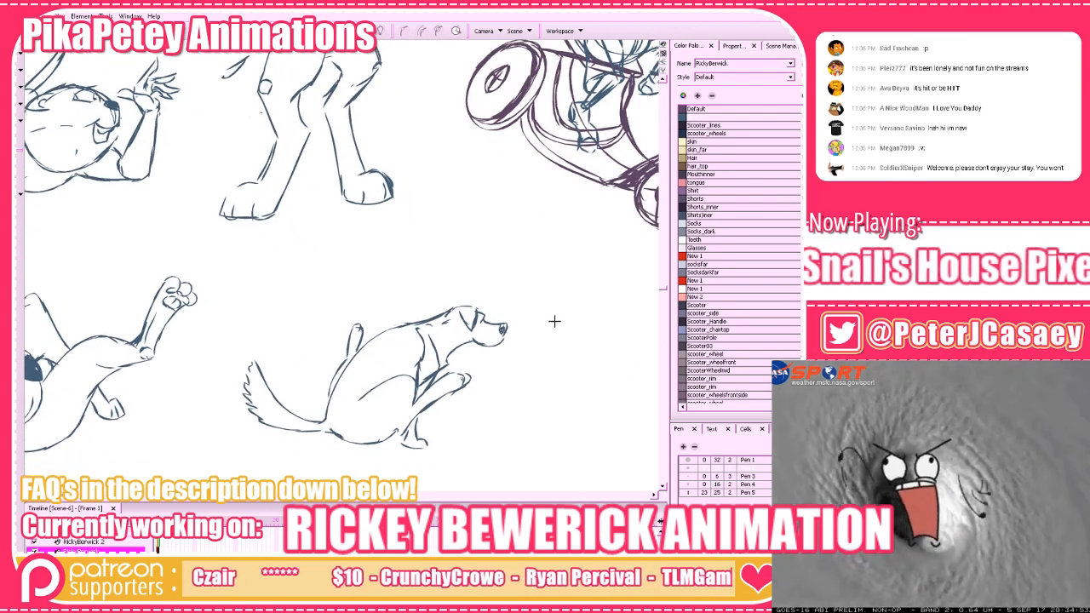
Add low horizontal strokes running backward from the base of the squatting animal's tail
{"action": "left_click_drag", "start_coordinate": [568, 408], "coordinate": [469, 402]}
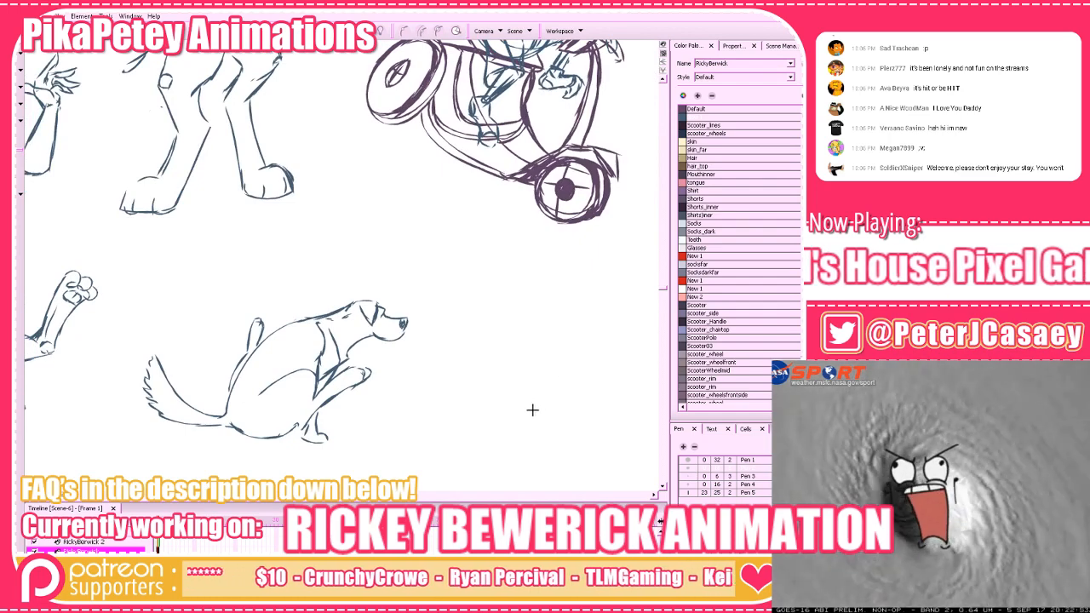
{"action": "left_click_drag", "start_coordinate": [227, 427], "coordinate": [392, 389]}
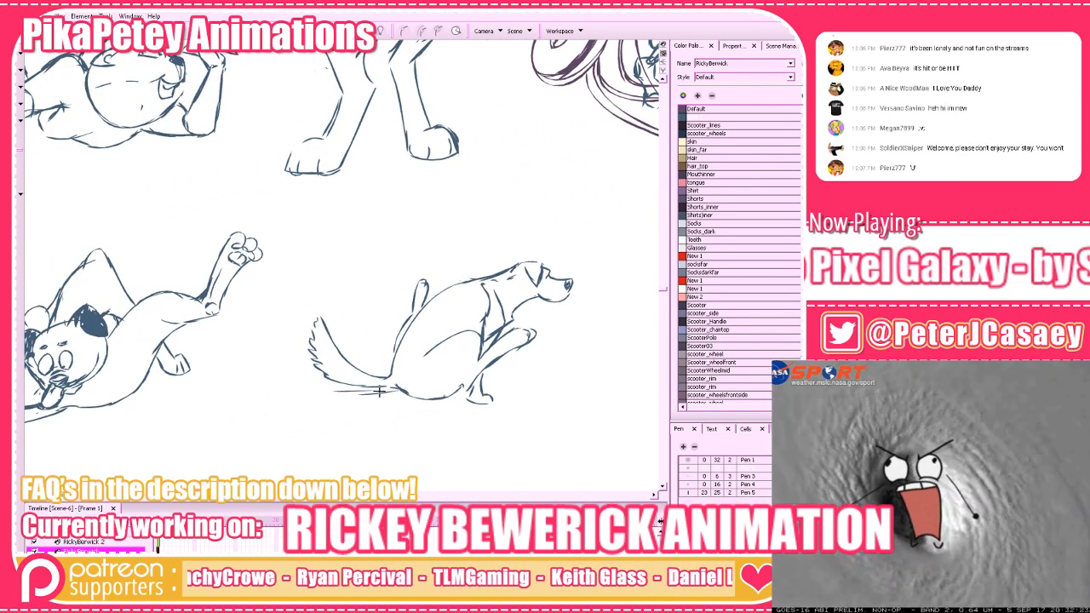
{"action": "left_click_drag", "start_coordinate": [379, 391], "coordinate": [308, 388]}
{"action": "key", "text": "ctrl+z"}
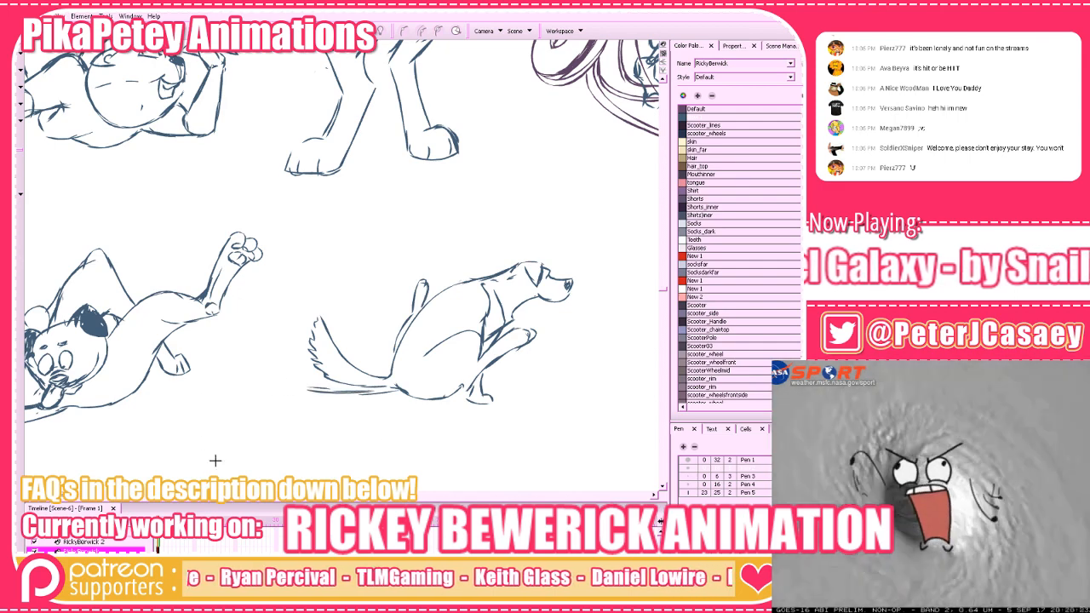
Look over the finished sketches and save the scene
{"action": "left_click_drag", "start_coordinate": [612, 394], "coordinate": [684, 402]}
{"action": "key", "text": "2"}
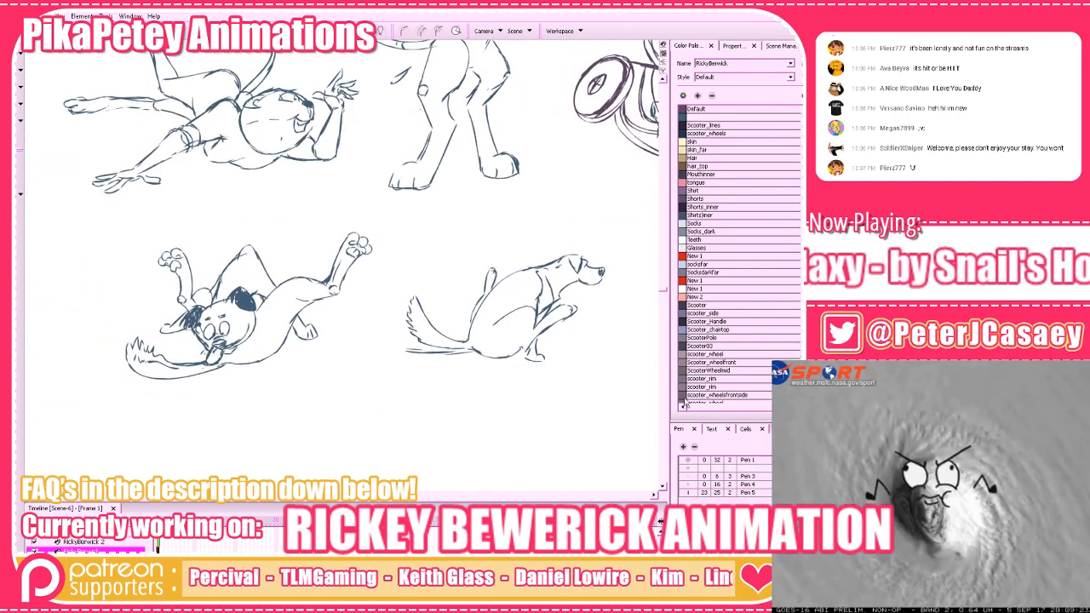
{"action": "left_click_drag", "start_coordinate": [602, 396], "coordinate": [540, 397]}
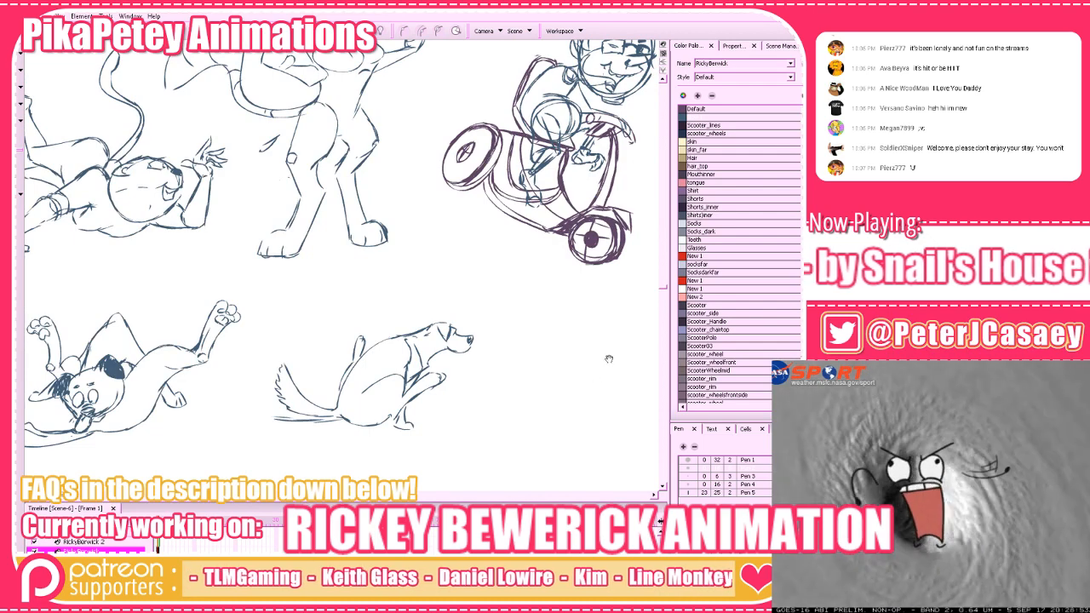
{"action": "left_click_drag", "start_coordinate": [412, 438], "coordinate": [746, 442]}
{"action": "left_click_drag", "start_coordinate": [411, 402], "coordinate": [514, 409]}
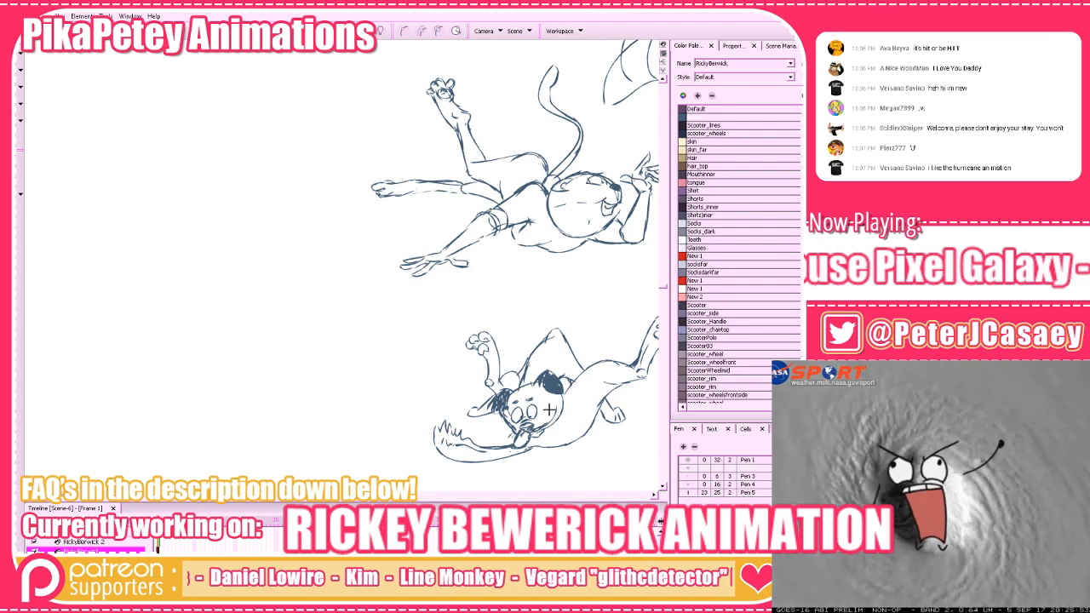
{"action": "key", "text": "ctrl+s"}
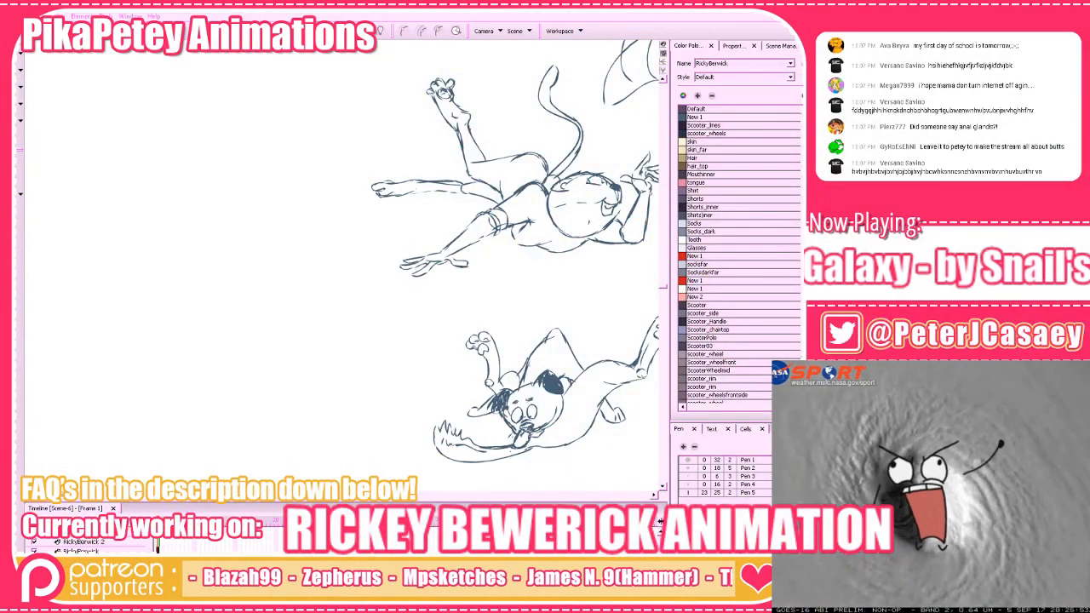
{"action": "mouse_move", "coordinate": [413, 412]}
{"action": "left_mouse_down"}
{"action": "mouse_move", "coordinate": [443, 401]}
{"action": "mouse_move", "coordinate": [434, 411]}
{"action": "left_mouse_up"}
{"action": "left_click_drag", "start_coordinate": [521, 372], "coordinate": [358, 394]}
{"action": "key", "text": "2"}
{"action": "key", "text": "2"}
{"action": "key", "text": "2"}
{"action": "left_click_drag", "start_coordinate": [580, 363], "coordinate": [506, 401]}
{"action": "key", "text": "1"}
{"action": "key", "text": "1"}
{"action": "left_click_drag", "start_coordinate": [398, 267], "coordinate": [581, 185]}
{"action": "key", "text": "1"}
{"action": "left_click_drag", "start_coordinate": [488, 380], "coordinate": [615, 370]}
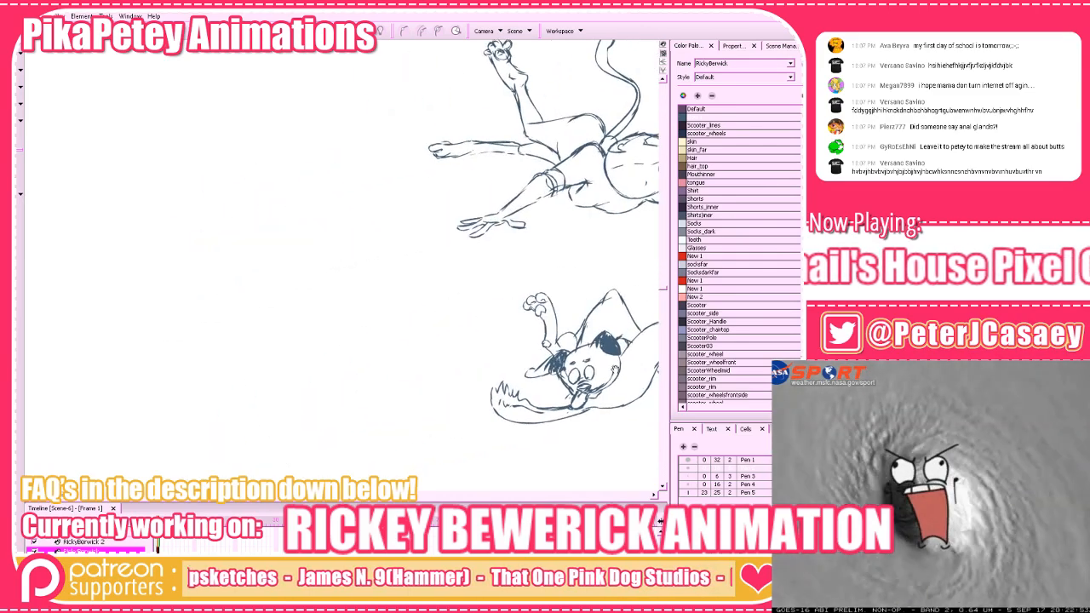
{"action": "mouse_move", "coordinate": [537, 393]}
{"action": "left_mouse_down"}
{"action": "mouse_move", "coordinate": [502, 413]}
{"action": "mouse_move", "coordinate": [546, 401]}
{"action": "left_mouse_up"}
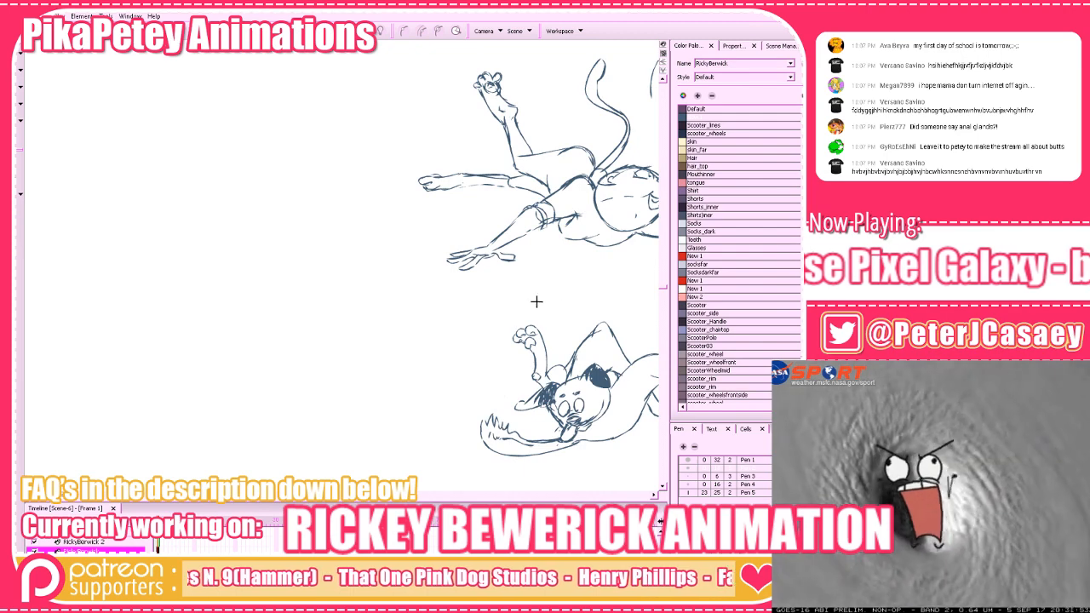
Start a new face in the empty area beside the lying figure, drawing a small rounded muzzle, open mouth and hanging tongue
{"action": "mouse_move", "coordinate": [555, 323]}
{"action": "left_mouse_down"}
{"action": "mouse_move", "coordinate": [569, 316]}
{"action": "mouse_move", "coordinate": [463, 342]}
{"action": "left_mouse_up"}
{"action": "mouse_move", "coordinate": [340, 367]}
{"action": "left_mouse_down"}
{"action": "mouse_move", "coordinate": [516, 326]}
{"action": "mouse_move", "coordinate": [536, 349]}
{"action": "left_mouse_up"}
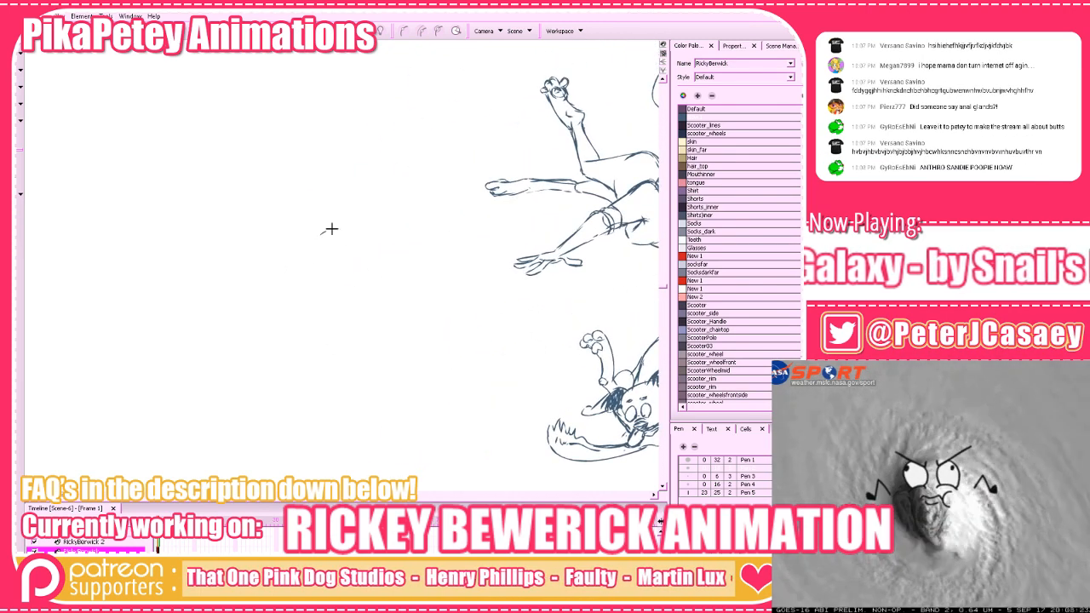
{"action": "mouse_move", "coordinate": [331, 230]}
{"action": "left_mouse_down"}
{"action": "mouse_move", "coordinate": [344, 232]}
{"action": "mouse_move", "coordinate": [326, 235]}
{"action": "left_mouse_up"}
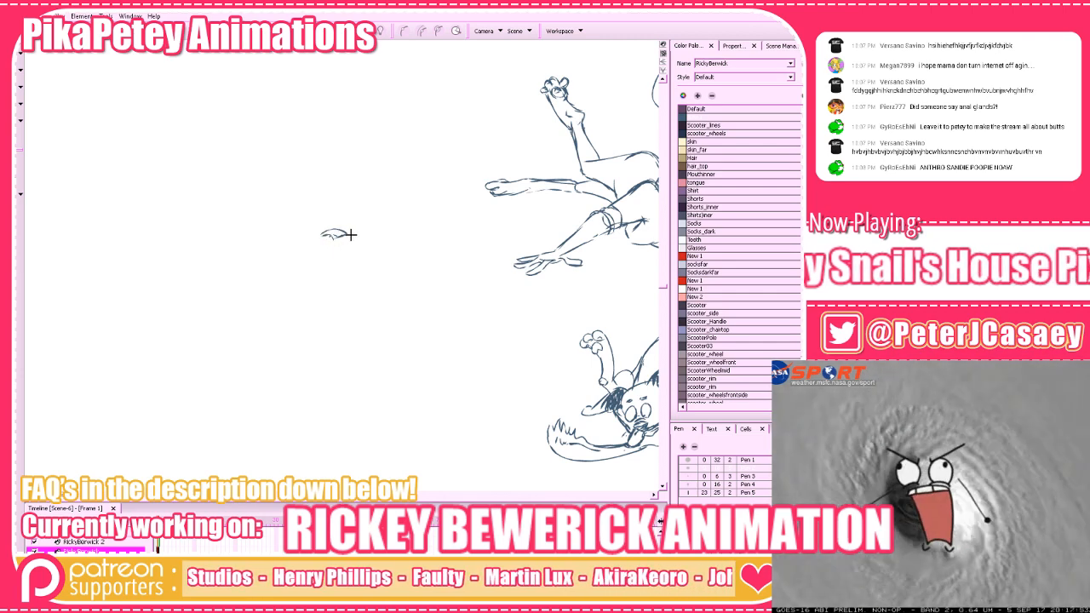
{"action": "left_click_drag", "start_coordinate": [330, 246], "coordinate": [311, 238]}
{"action": "key", "text": "ctrl+z"}
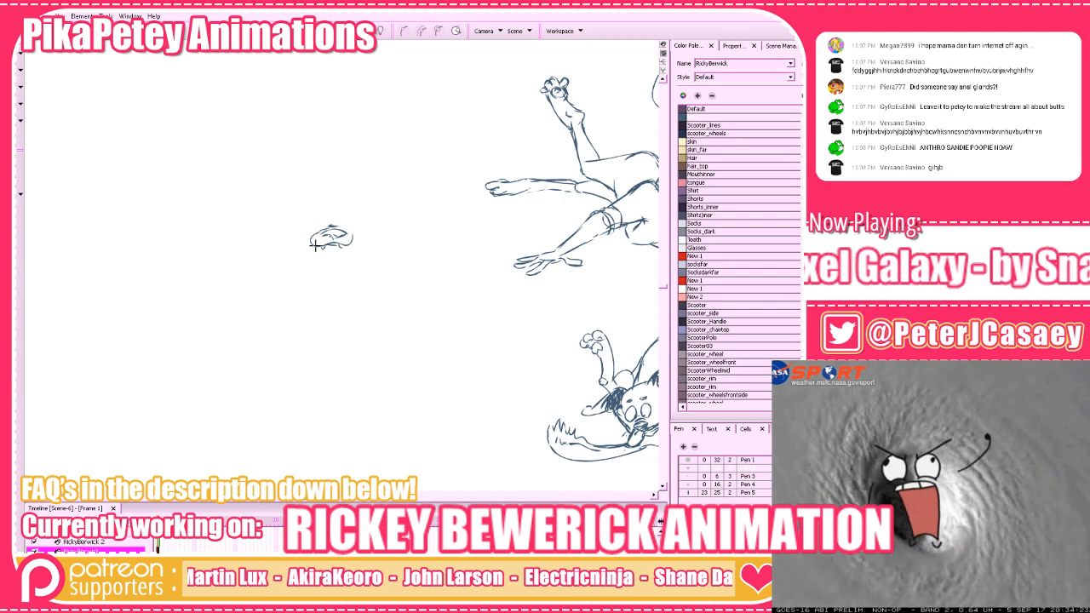
{"action": "mouse_move", "coordinate": [315, 247]}
{"action": "left_mouse_down"}
{"action": "mouse_move", "coordinate": [309, 277]}
{"action": "mouse_move", "coordinate": [327, 268]}
{"action": "mouse_move", "coordinate": [296, 292]}
{"action": "mouse_move", "coordinate": [317, 286]}
{"action": "mouse_move", "coordinate": [299, 278]}
{"action": "mouse_move", "coordinate": [313, 281]}
{"action": "mouse_move", "coordinate": [297, 292]}
{"action": "mouse_move", "coordinate": [327, 280]}
{"action": "mouse_move", "coordinate": [294, 288]}
{"action": "left_mouse_up"}
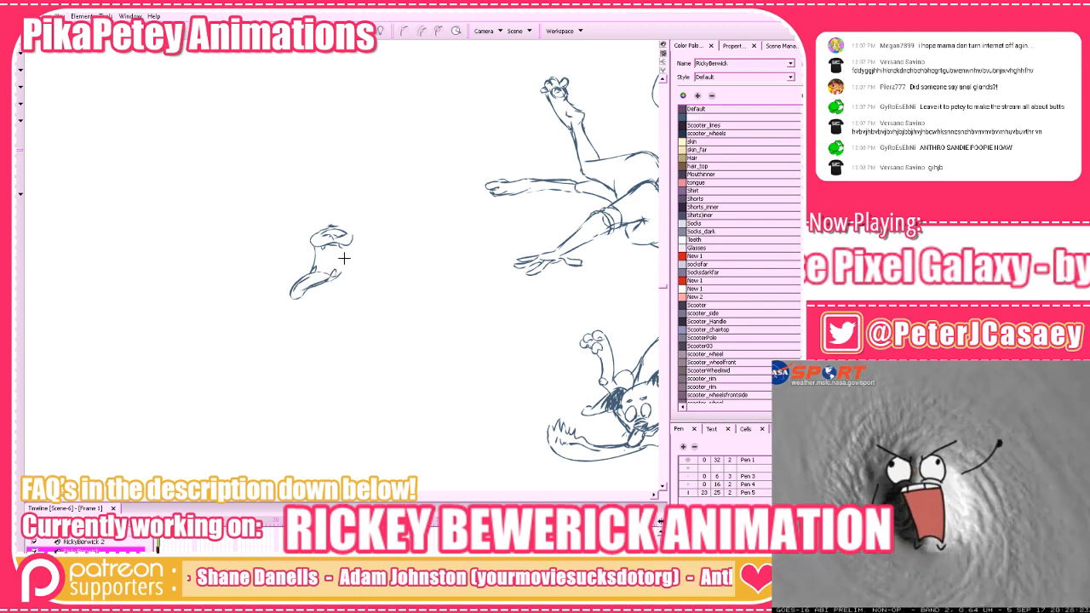
{"action": "left_click_drag", "start_coordinate": [339, 269], "coordinate": [335, 277]}
Add two tall oval eyes with pupils above the muzzle, then outline the domed top and sides of the head
{"action": "mouse_move", "coordinate": [330, 237]}
{"action": "left_mouse_down"}
{"action": "mouse_move", "coordinate": [341, 288]}
{"action": "mouse_move", "coordinate": [329, 255]}
{"action": "mouse_move", "coordinate": [336, 274]}
{"action": "mouse_move", "coordinate": [356, 254]}
{"action": "mouse_move", "coordinate": [349, 276]}
{"action": "mouse_move", "coordinate": [390, 281]}
{"action": "left_mouse_up"}
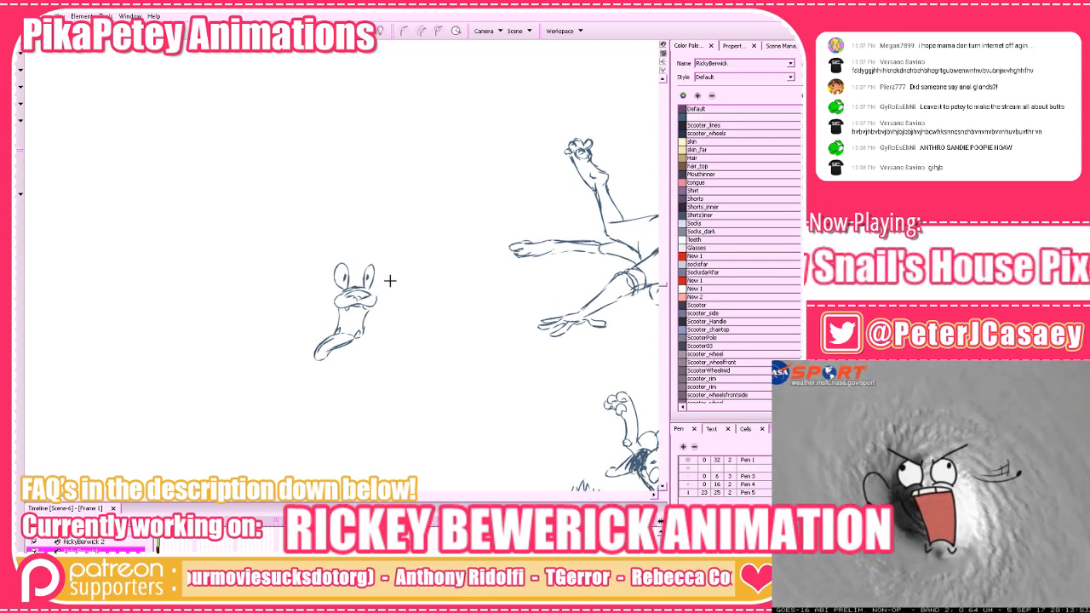
{"action": "left_click_drag", "start_coordinate": [336, 259], "coordinate": [374, 259]}
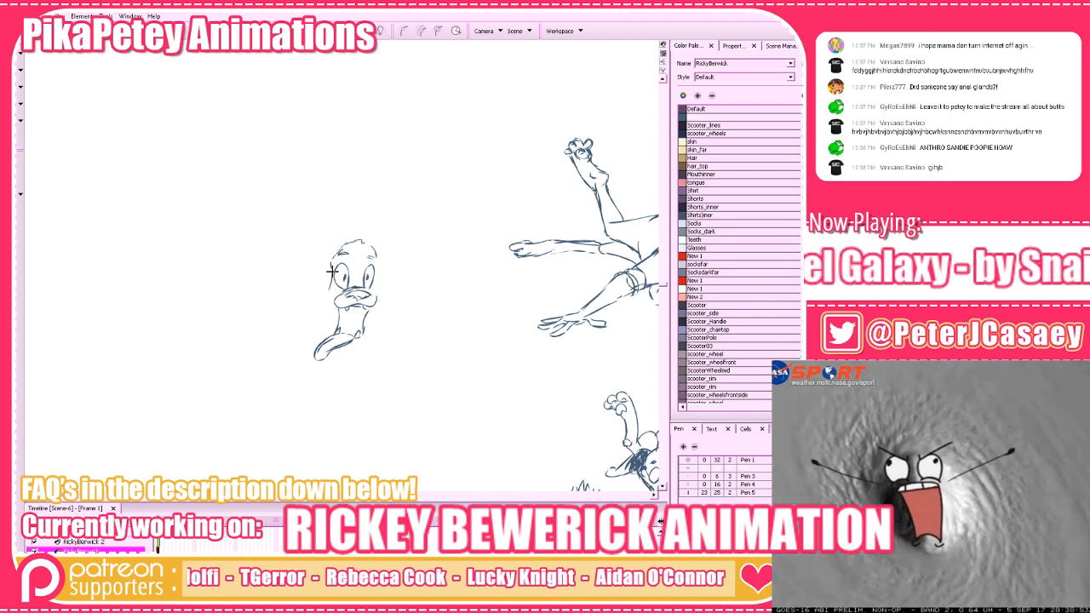
{"action": "left_click_drag", "start_coordinate": [331, 269], "coordinate": [333, 310]}
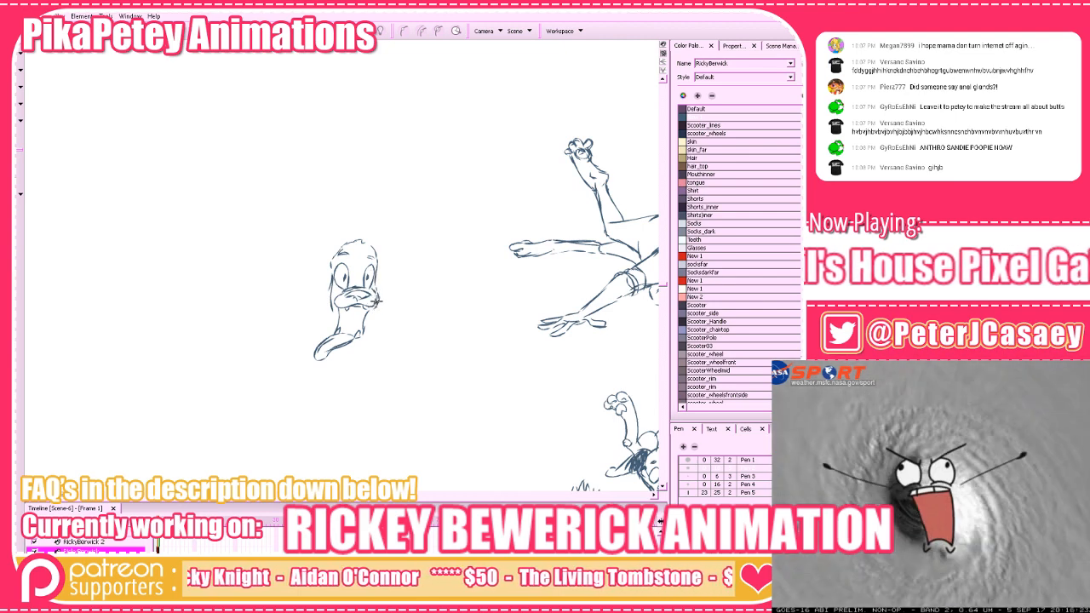
Refine the jaw and muzzle of the new open-mouthed face and add two floppy ears curling off the top of the head
{"action": "left_click_drag", "start_coordinate": [376, 300], "coordinate": [362, 335]}
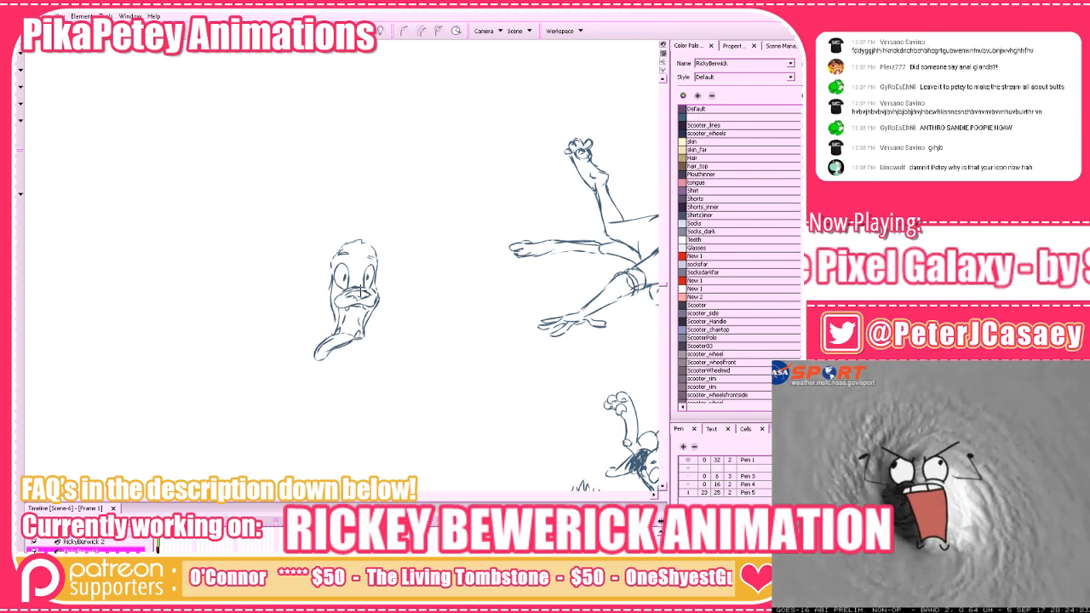
{"action": "left_click_drag", "start_coordinate": [362, 292], "coordinate": [370, 304]}
{"action": "mouse_move", "coordinate": [350, 256]}
{"action": "left_mouse_down"}
{"action": "mouse_move", "coordinate": [322, 238]}
{"action": "mouse_move", "coordinate": [341, 241]}
{"action": "mouse_move", "coordinate": [351, 263]}
{"action": "mouse_move", "coordinate": [398, 237]}
{"action": "mouse_move", "coordinate": [414, 256]}
{"action": "mouse_move", "coordinate": [400, 271]}
{"action": "mouse_move", "coordinate": [396, 253]}
{"action": "left_mouse_up"}
{"action": "key", "text": "ctrl+z"}
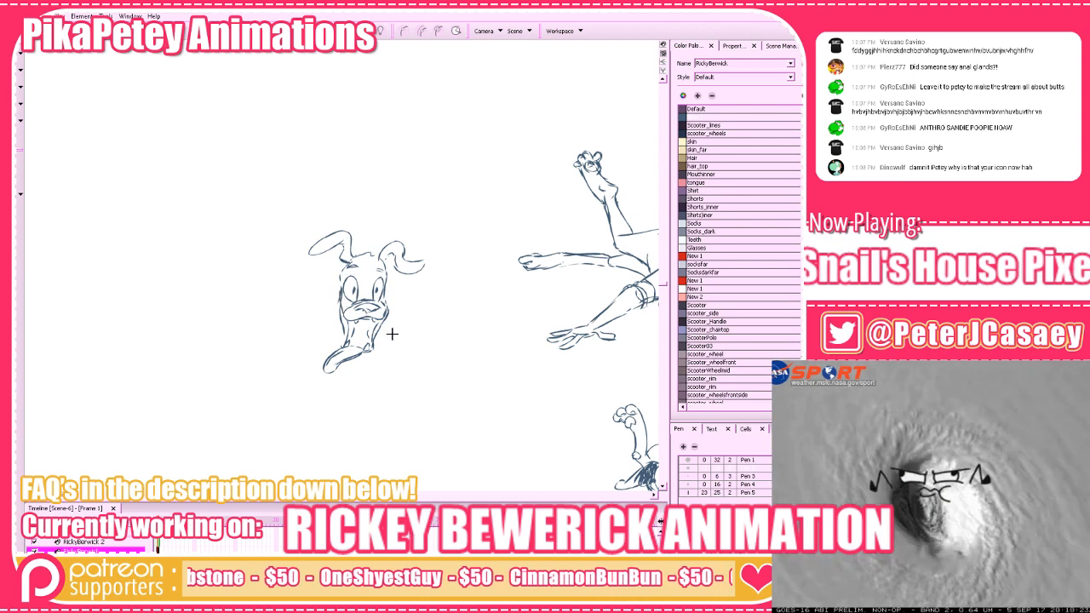
Draw the dog's neck below the jaw, with the rear line curving out to the shoulder and a short chest line in front
{"action": "left_click_drag", "start_coordinate": [376, 343], "coordinate": [394, 367]}
{"action": "left_click_drag", "start_coordinate": [386, 293], "coordinate": [410, 338]}
{"action": "key", "text": "ctrl+z"}
{"action": "scroll", "coordinate": [320, 426], "scroll_direction": "down", "scroll_amount": 2}
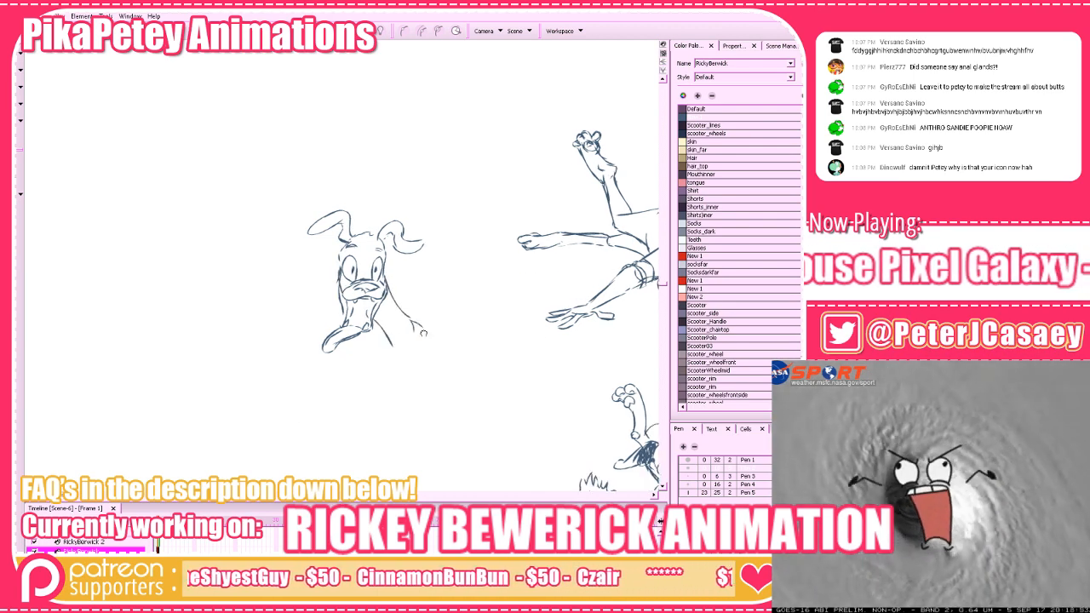
{"action": "scroll", "coordinate": [437, 364], "scroll_direction": "down", "scroll_amount": 2}
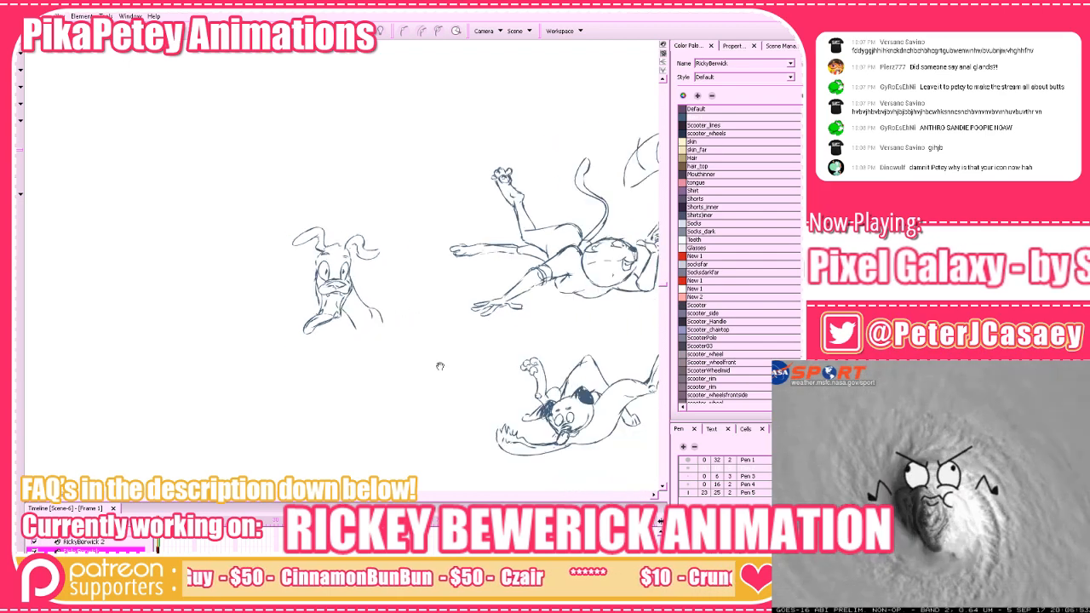
{"action": "scroll", "coordinate": [441, 367], "scroll_direction": "up", "scroll_amount": 2}
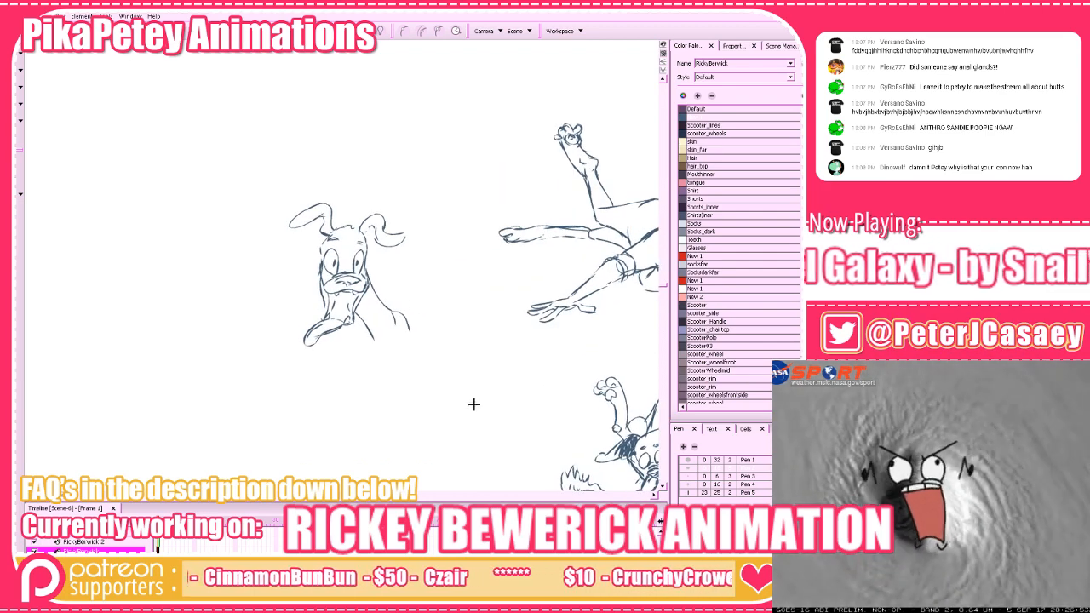
{"action": "left_click_drag", "start_coordinate": [452, 423], "coordinate": [451, 419]}
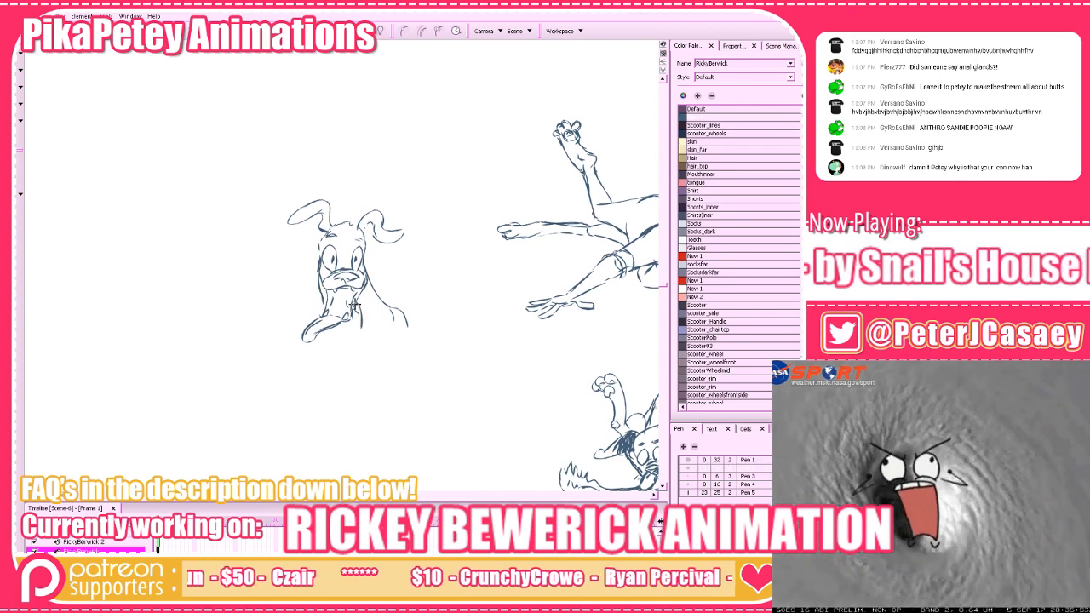
{"action": "key", "text": "ctrl+z"}
{"action": "mouse_move", "coordinate": [354, 308]}
{"action": "left_mouse_down"}
{"action": "mouse_move", "coordinate": [393, 317]}
{"action": "mouse_move", "coordinate": [391, 368]}
{"action": "left_mouse_up"}
Curve the chest down from the shoulder and draw a straight front leg reaching diagonally forward to a toed paw
{"action": "left_click_drag", "start_coordinate": [380, 381], "coordinate": [353, 421]}
{"action": "key", "text": "ctrl+z"}
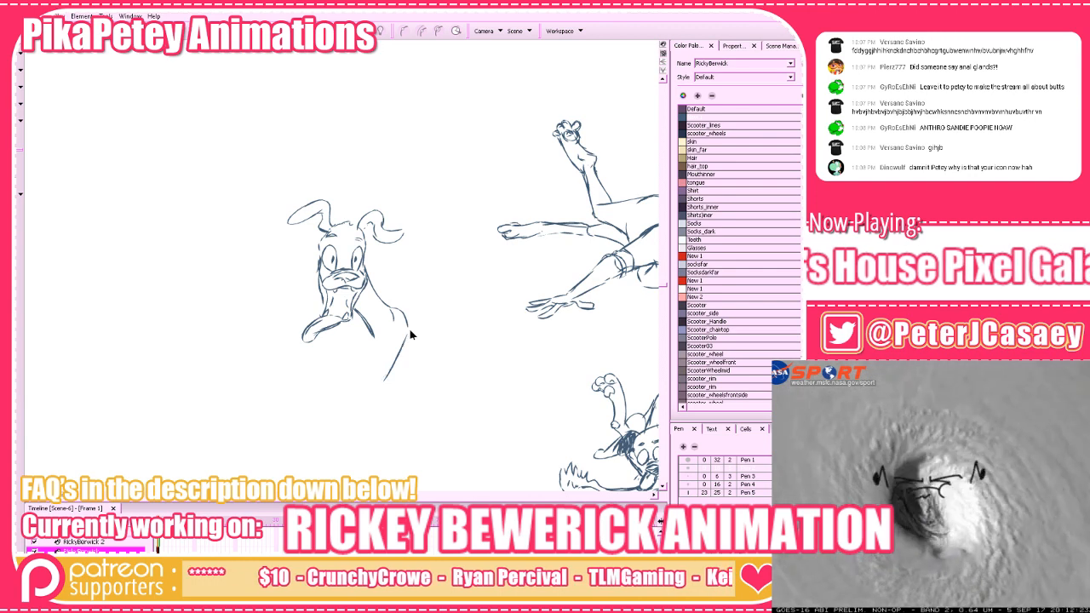
{"action": "key", "text": "ctrl+z"}
{"action": "left_click_drag", "start_coordinate": [409, 333], "coordinate": [340, 402]}
{"action": "key", "text": "ctrl+z"}
{"action": "mouse_move", "coordinate": [408, 335]}
{"action": "left_mouse_down"}
{"action": "mouse_move", "coordinate": [382, 366]}
{"action": "mouse_move", "coordinate": [309, 413]}
{"action": "left_mouse_up"}
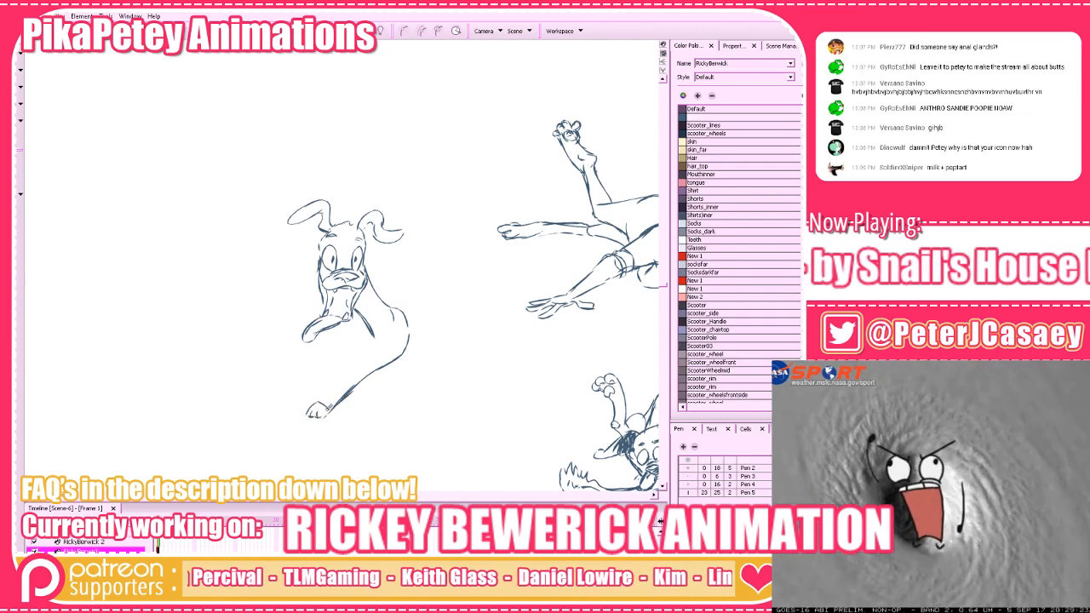
{"action": "mouse_move", "coordinate": [322, 402]}
{"action": "left_mouse_down"}
{"action": "mouse_move", "coordinate": [384, 347]}
{"action": "mouse_move", "coordinate": [377, 354]}
{"action": "mouse_move", "coordinate": [379, 330]}
{"action": "mouse_move", "coordinate": [351, 357]}
{"action": "mouse_move", "coordinate": [383, 365]}
{"action": "left_mouse_up"}
Erase overlapping lines at the top of the outstretched leg and draw the second front leg bent in front of the chest
{"action": "key", "text": "alt+e"}
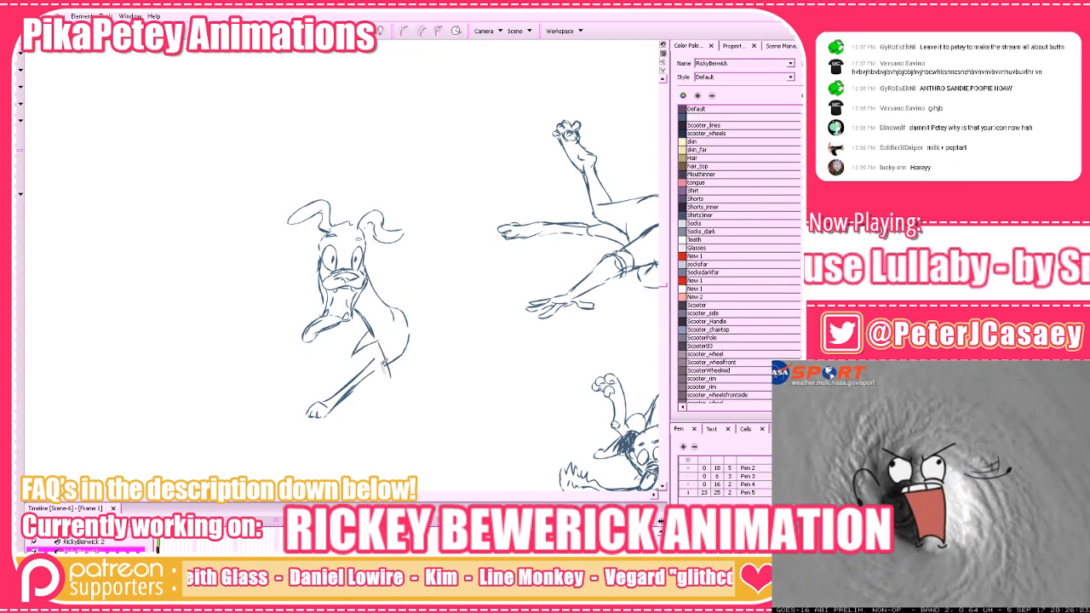
{"action": "key", "text": "alt+b"}
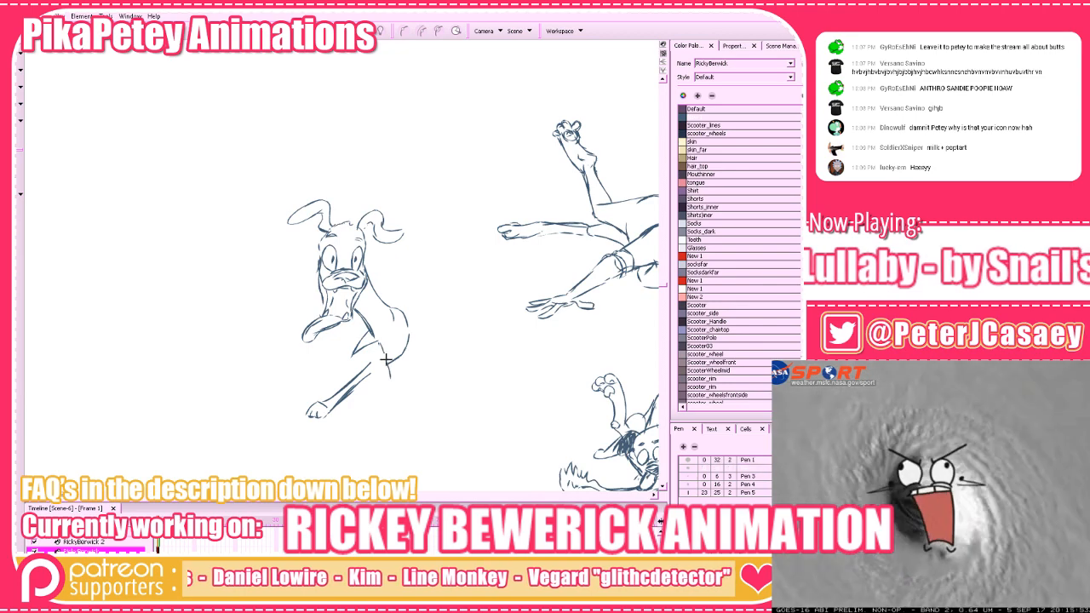
{"action": "mouse_move", "coordinate": [390, 363]}
{"action": "left_mouse_down"}
{"action": "mouse_move", "coordinate": [345, 373]}
{"action": "mouse_move", "coordinate": [377, 361]}
{"action": "mouse_move", "coordinate": [350, 352]}
{"action": "mouse_move", "coordinate": [377, 355]}
{"action": "left_mouse_up"}
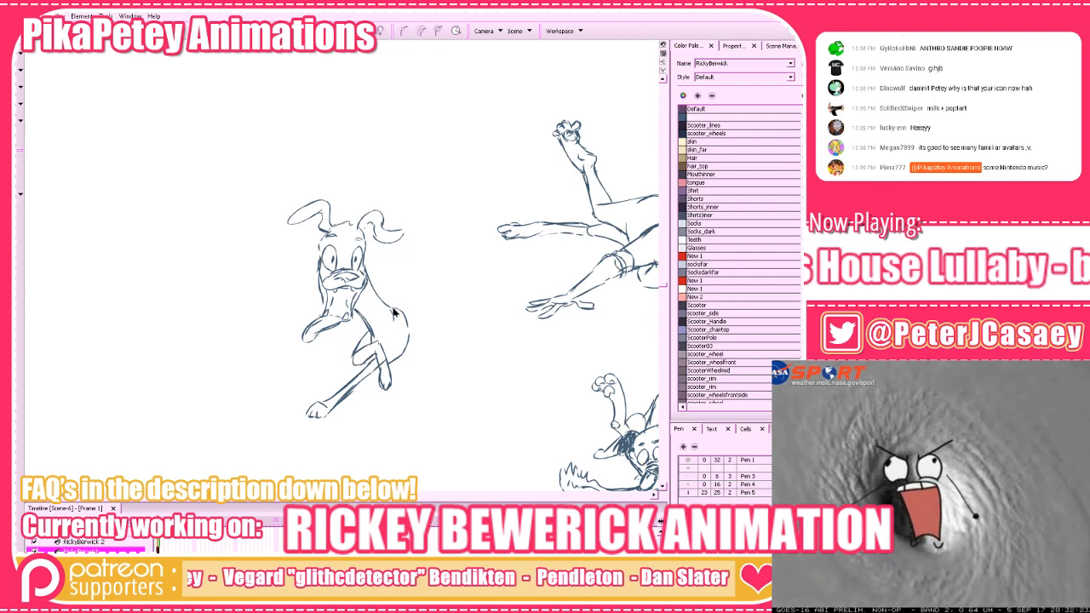
{"action": "left_click_drag", "start_coordinate": [450, 363], "coordinate": [412, 360]}
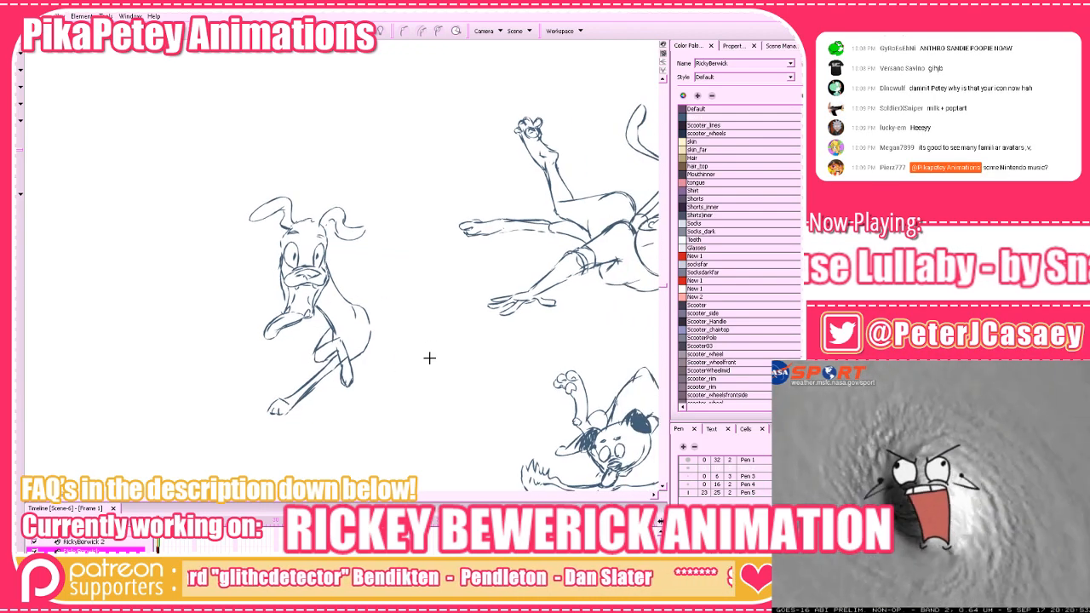
Switch to Windows Media Player, search the music library for "nintendo" and play the Pikachu track
{"action": "key", "text": "alt+Tab"}
{"action": "double_click", "coordinate": [481, 211]}
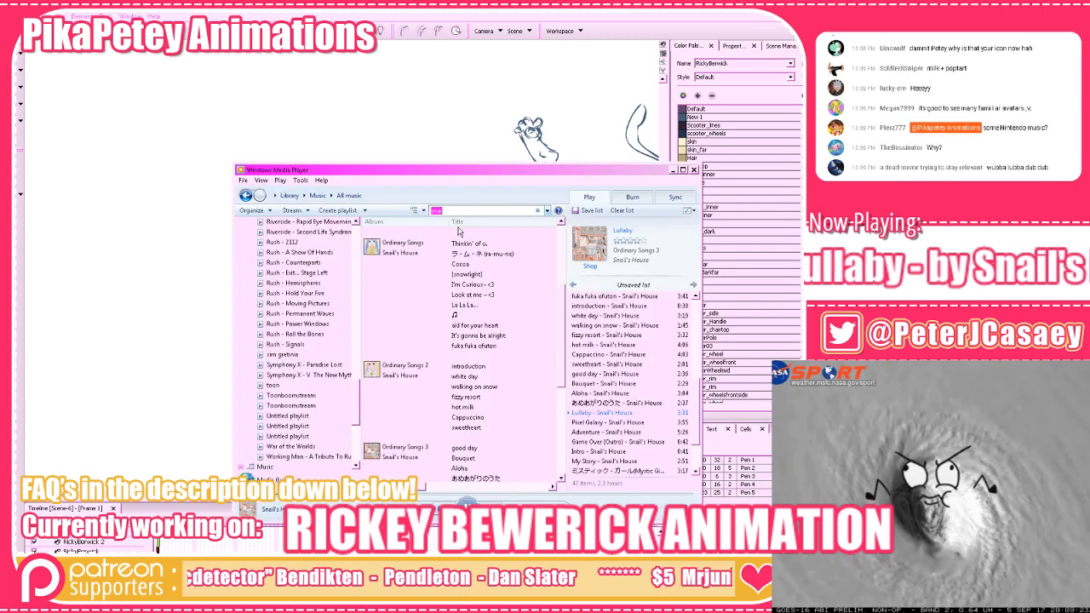
{"action": "type", "text": "ninte"}
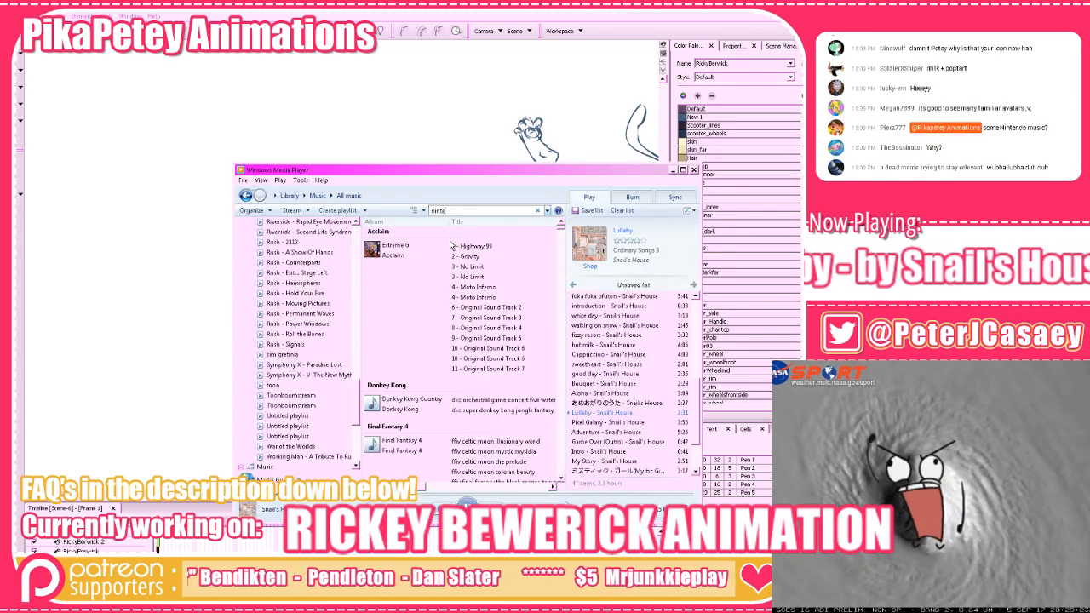
{"action": "type", "text": "ndo"}
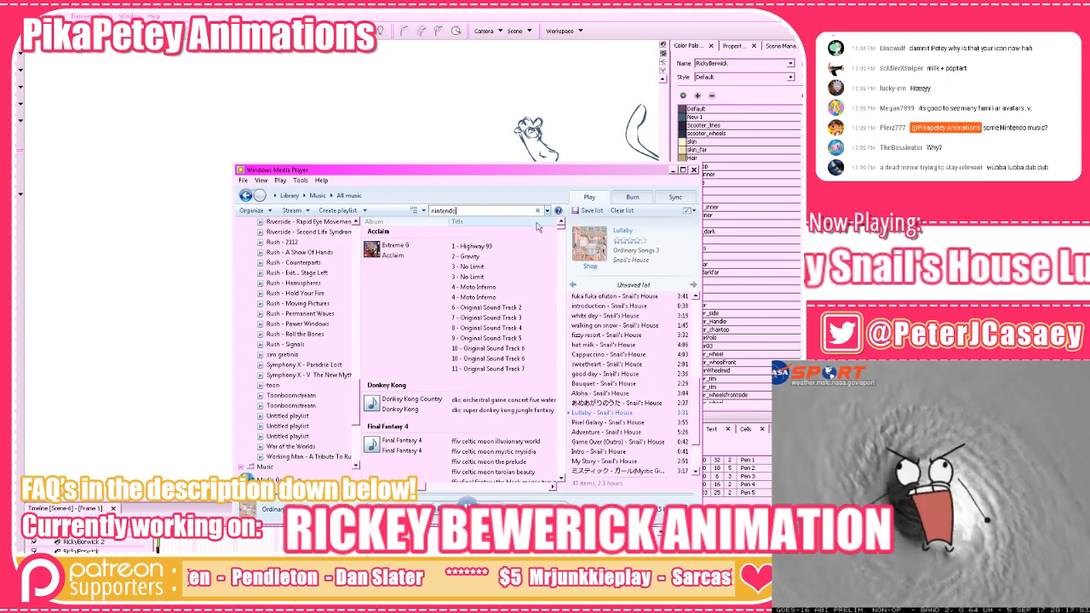
{"action": "left_click_drag", "start_coordinate": [563, 232], "coordinate": [554, 458]}
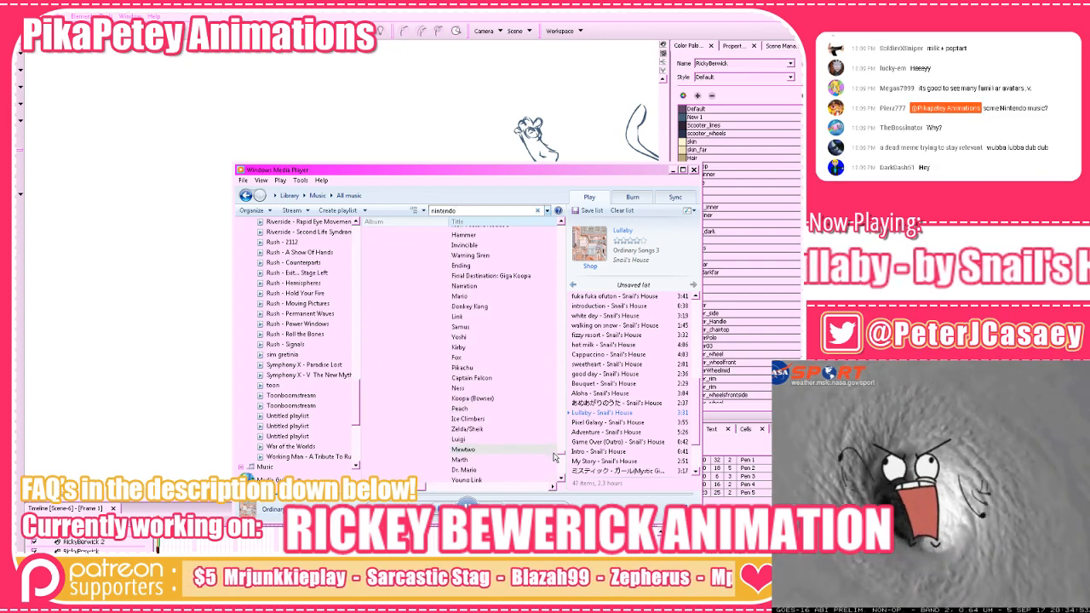
{"action": "double_click", "coordinate": [476, 368]}
Skip ahead through several tracks in the play queue and minimize the media player to return to the drawing
{"action": "left_click", "coordinate": [487, 508]}
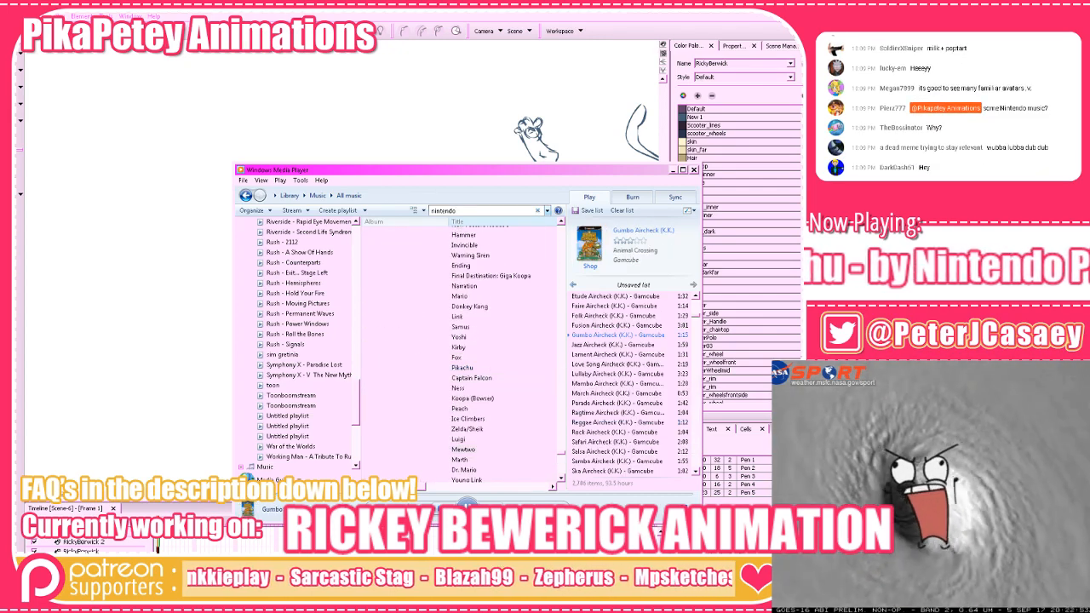
{"action": "left_click", "coordinate": [488, 509]}
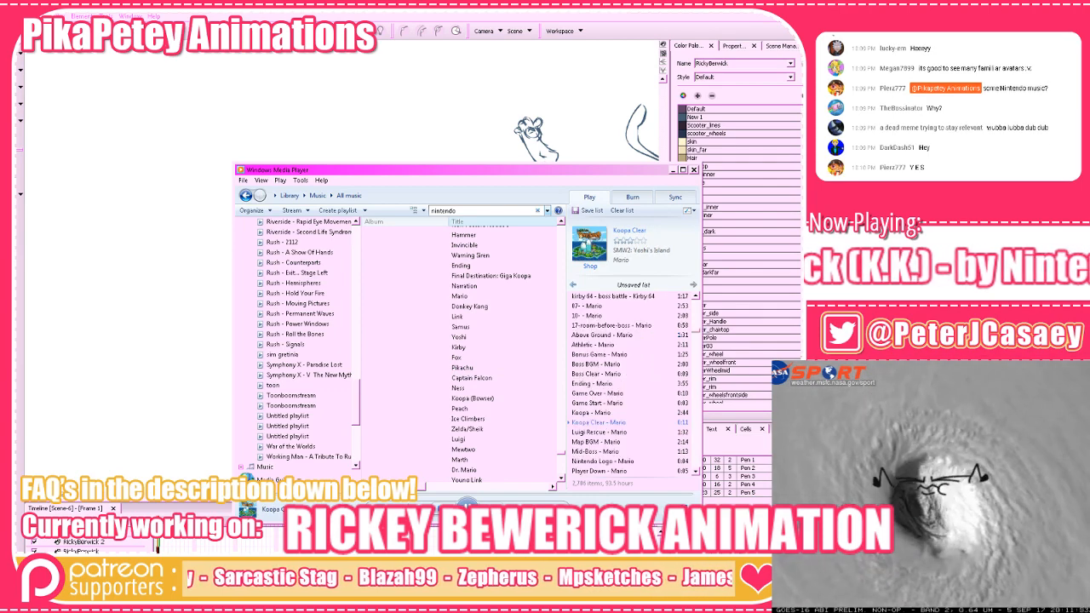
{"action": "left_click", "coordinate": [487, 508]}
{"action": "left_click", "coordinate": [487, 509]}
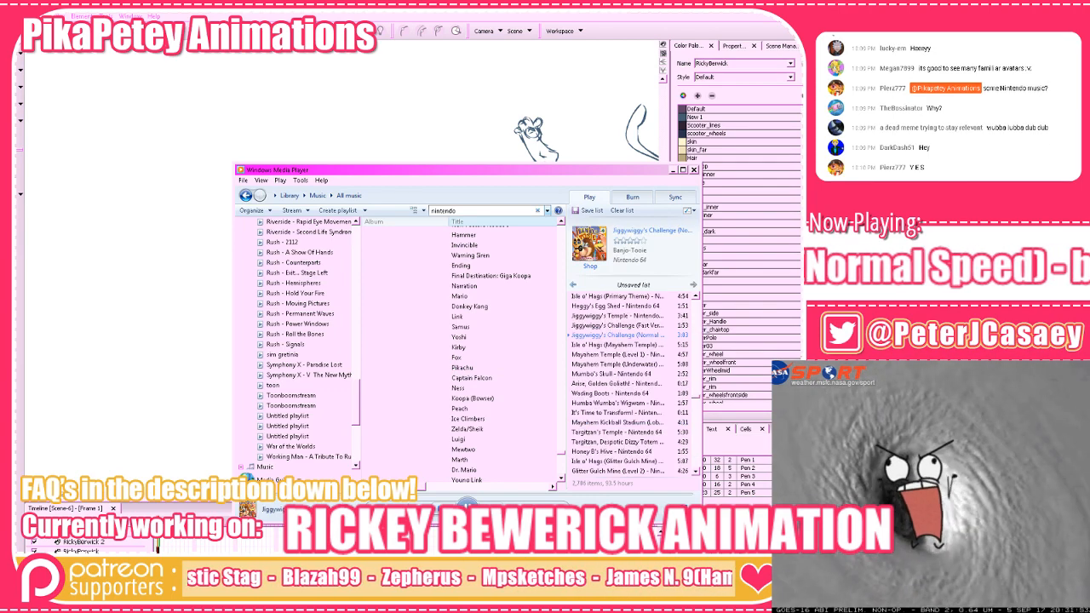
{"action": "left_click", "coordinate": [488, 508]}
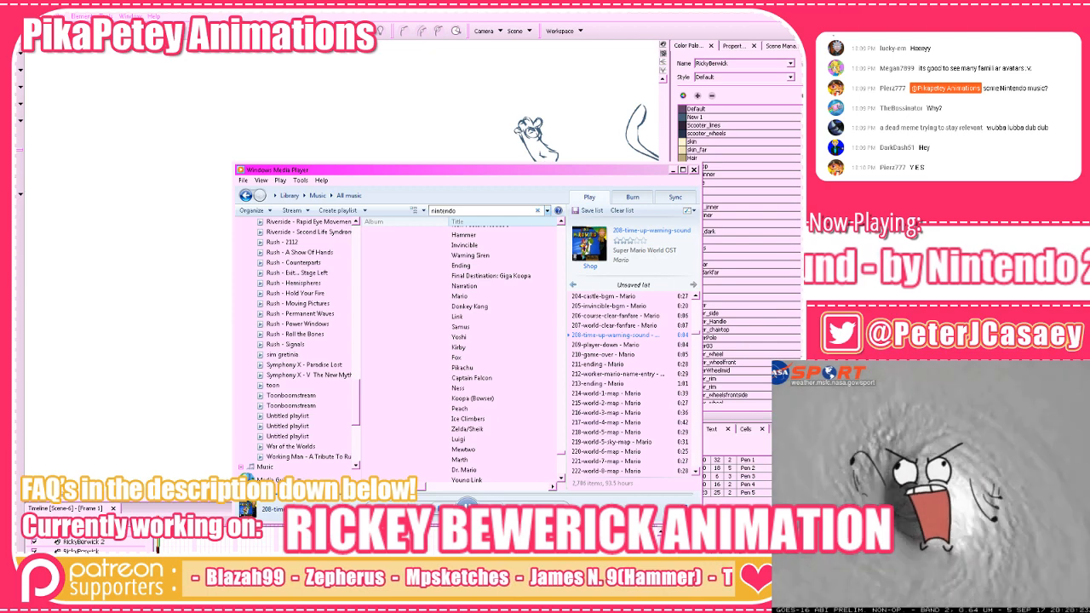
{"action": "left_click", "coordinate": [487, 508]}
{"action": "left_click", "coordinate": [487, 508]}
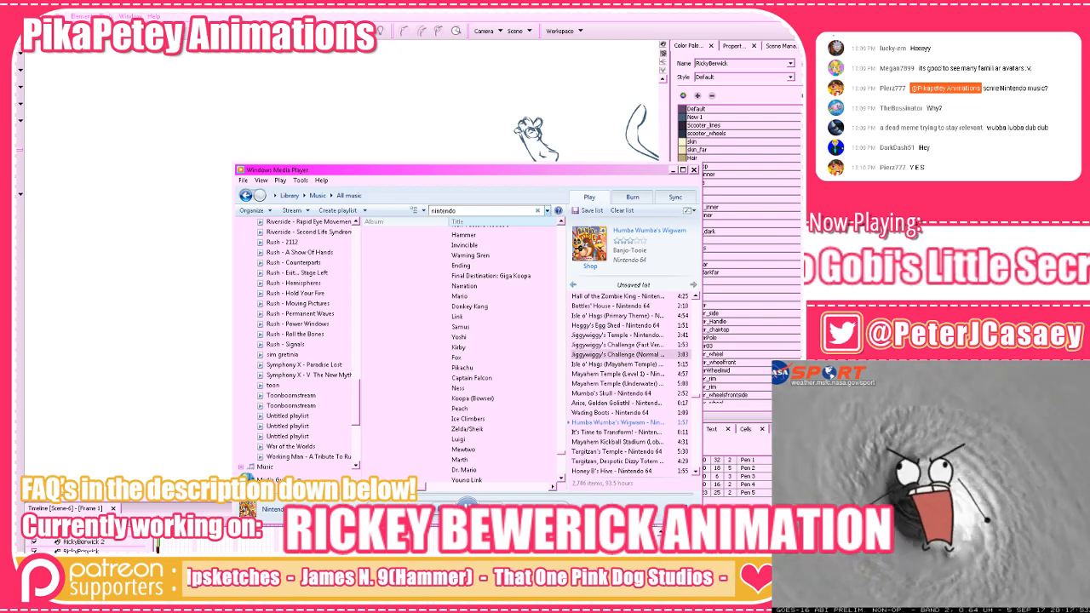
{"action": "left_click", "coordinate": [673, 171]}
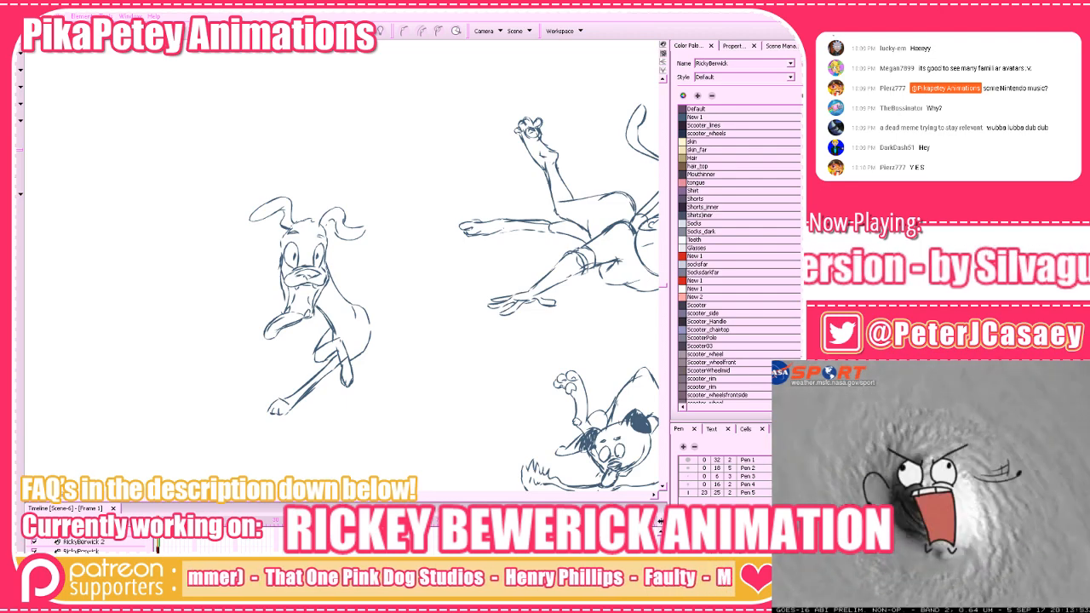
Sketch the dog's rounded shoulder shape behind the head, then add the curved rump and the belly line
{"action": "left_click", "coordinate": [666, 290]}
{"action": "left_click_drag", "start_coordinate": [439, 372], "coordinate": [442, 362]}
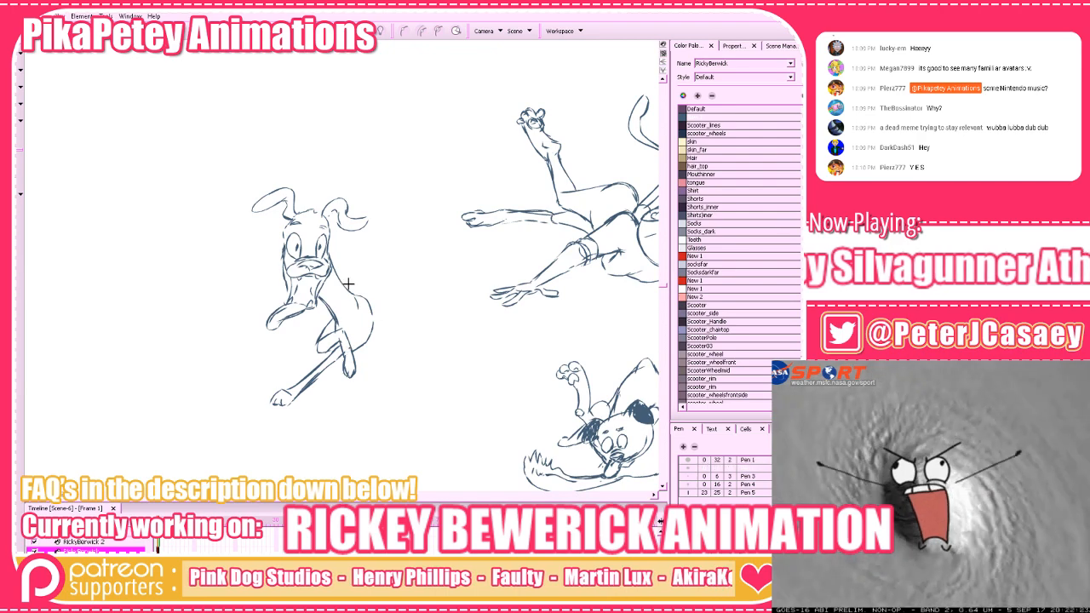
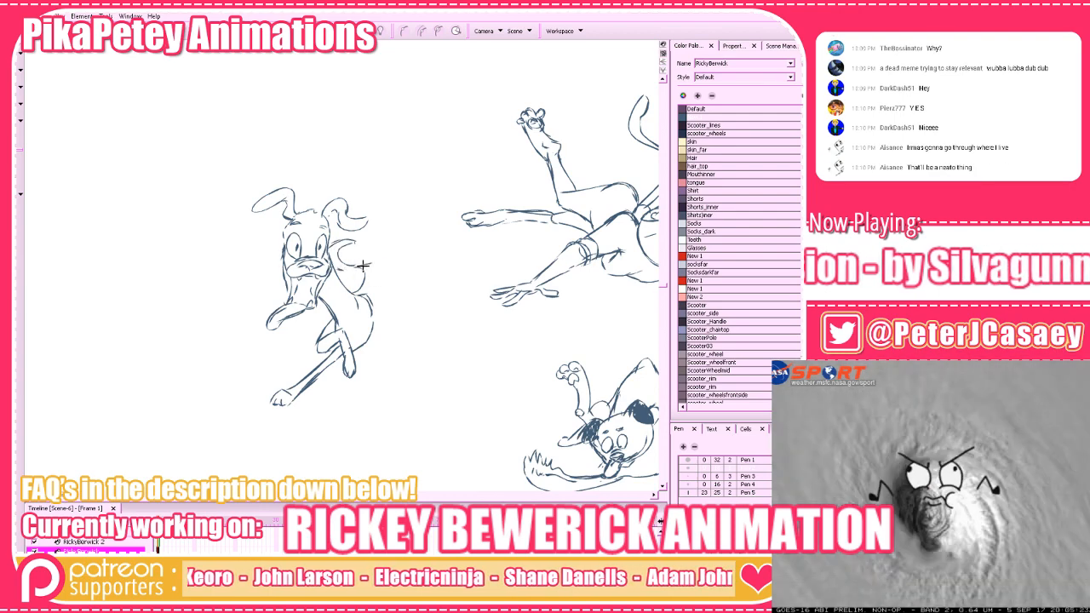
{"action": "left_click_drag", "start_coordinate": [389, 253], "coordinate": [374, 277]}
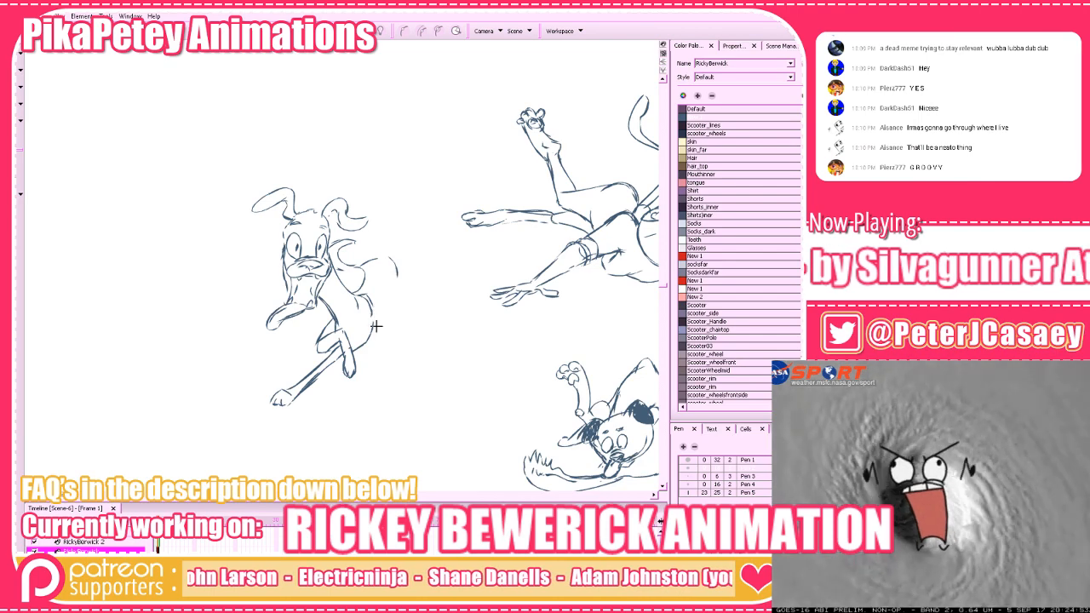
{"action": "mouse_move", "coordinate": [354, 349]}
{"action": "left_mouse_down"}
{"action": "mouse_move", "coordinate": [386, 322]}
{"action": "mouse_move", "coordinate": [381, 294]}
{"action": "mouse_move", "coordinate": [369, 336]}
{"action": "mouse_move", "coordinate": [399, 280]}
{"action": "mouse_move", "coordinate": [396, 263]}
{"action": "mouse_move", "coordinate": [402, 291]}
{"action": "left_mouse_up"}
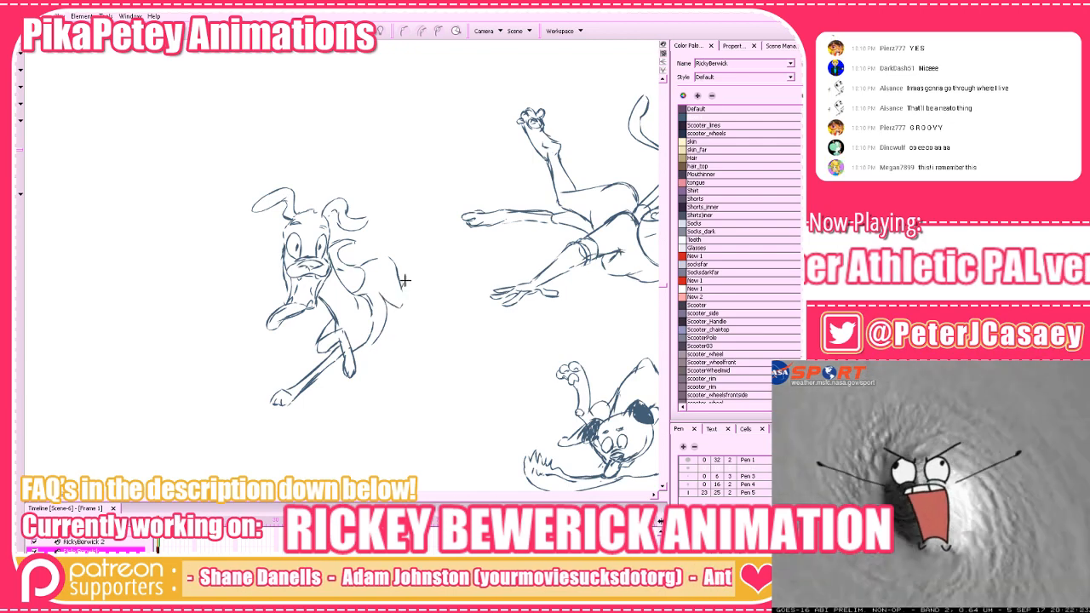
Draw the dog's two hind legs with paws beneath the rump and add a collar around the neck
{"action": "mouse_move", "coordinate": [414, 282]}
{"action": "left_mouse_down"}
{"action": "mouse_move", "coordinate": [416, 353]}
{"action": "mouse_move", "coordinate": [414, 327]}
{"action": "mouse_move", "coordinate": [411, 341]}
{"action": "mouse_move", "coordinate": [401, 338]}
{"action": "mouse_move", "coordinate": [402, 288]}
{"action": "mouse_move", "coordinate": [450, 307]}
{"action": "left_mouse_up"}
{"action": "key", "text": "ctrl+z"}
{"action": "mouse_move", "coordinate": [389, 344]}
{"action": "left_mouse_down"}
{"action": "mouse_move", "coordinate": [404, 379]}
{"action": "mouse_move", "coordinate": [392, 374]}
{"action": "left_mouse_up"}
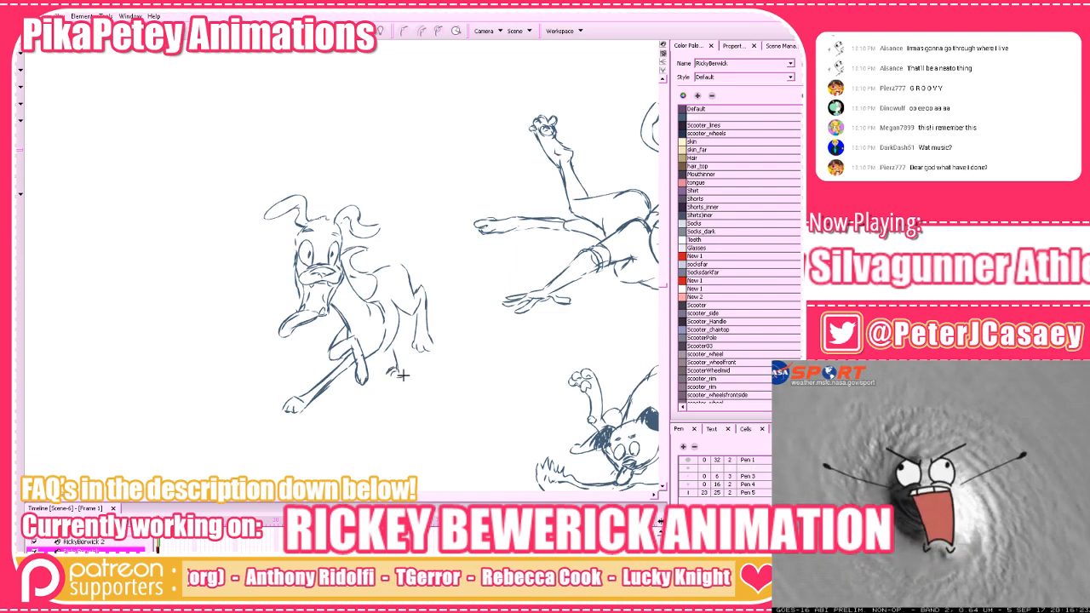
{"action": "left_click_drag", "start_coordinate": [467, 371], "coordinate": [472, 373]}
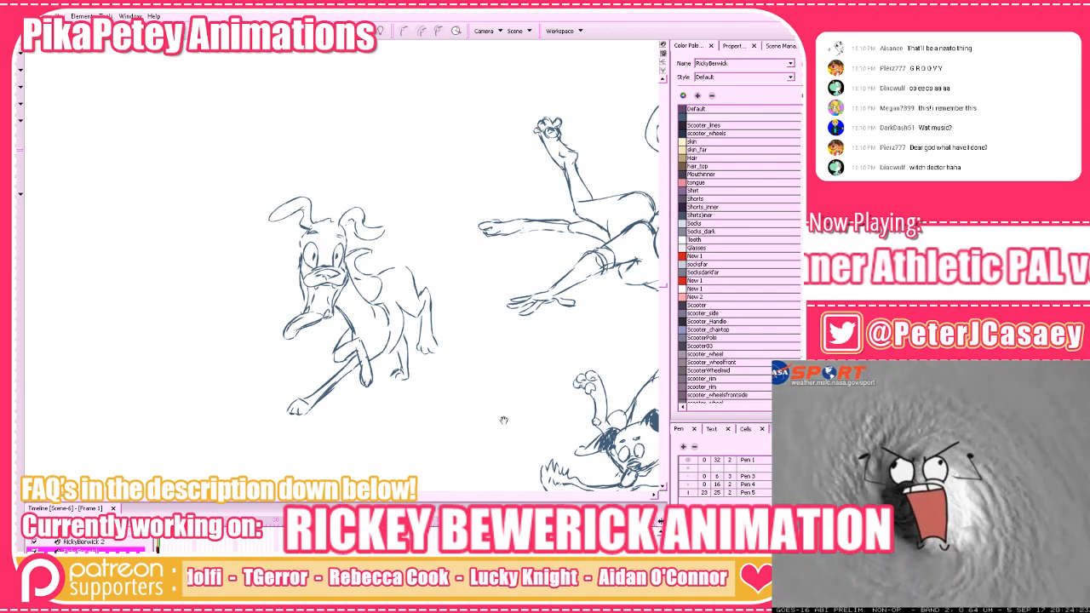
{"action": "left_click_drag", "start_coordinate": [504, 419], "coordinate": [490, 427]}
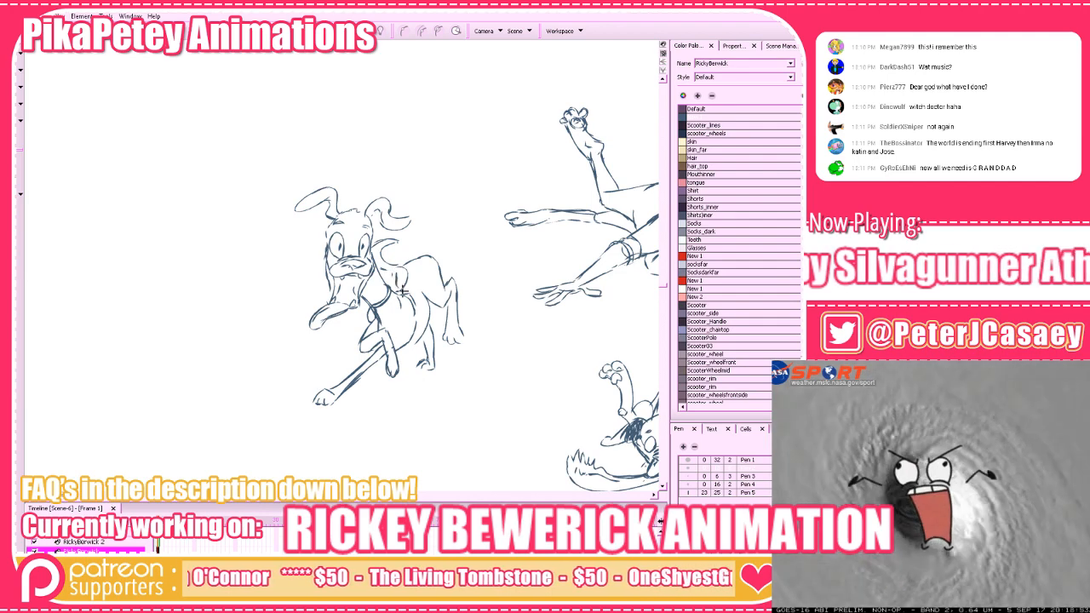
Examine the finished running dog alongside the other character sketches on the page
{"action": "left_click_drag", "start_coordinate": [421, 399], "coordinate": [568, 415]}
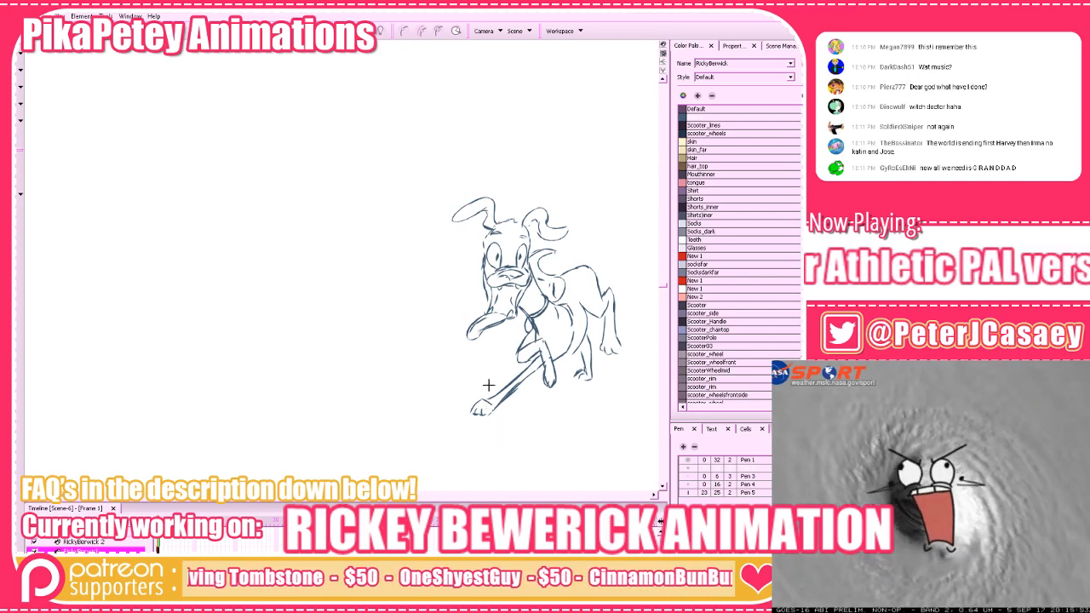
{"action": "mouse_move", "coordinate": [474, 407]}
{"action": "left_mouse_down"}
{"action": "mouse_move", "coordinate": [443, 416]}
{"action": "mouse_move", "coordinate": [484, 394]}
{"action": "left_mouse_up"}
{"action": "mouse_move", "coordinate": [415, 388]}
{"action": "left_mouse_down"}
{"action": "mouse_move", "coordinate": [12, 444]}
{"action": "mouse_move", "coordinate": [22, 454]}
{"action": "left_mouse_up"}
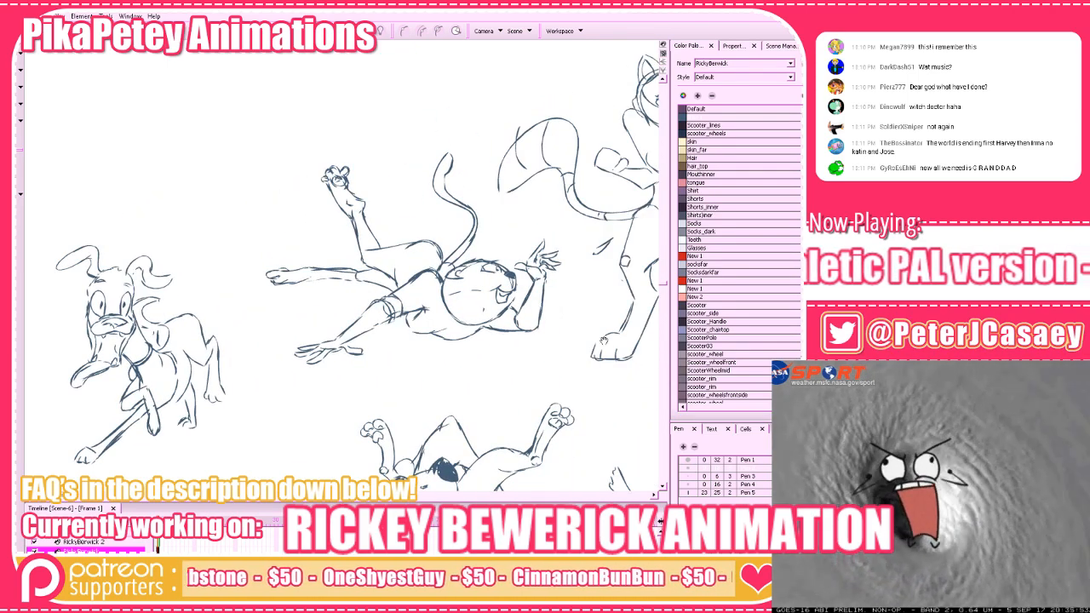
{"action": "key", "text": "2"}
{"action": "key", "text": "2"}
{"action": "mouse_move", "coordinate": [596, 412]}
{"action": "left_mouse_down"}
{"action": "mouse_move", "coordinate": [522, 409]}
{"action": "mouse_move", "coordinate": [273, 457]}
{"action": "left_mouse_up"}
{"action": "mouse_move", "coordinate": [161, 475]}
{"action": "left_mouse_down"}
{"action": "mouse_move", "coordinate": [420, 421]}
{"action": "mouse_move", "coordinate": [545, 414]}
{"action": "left_mouse_up"}
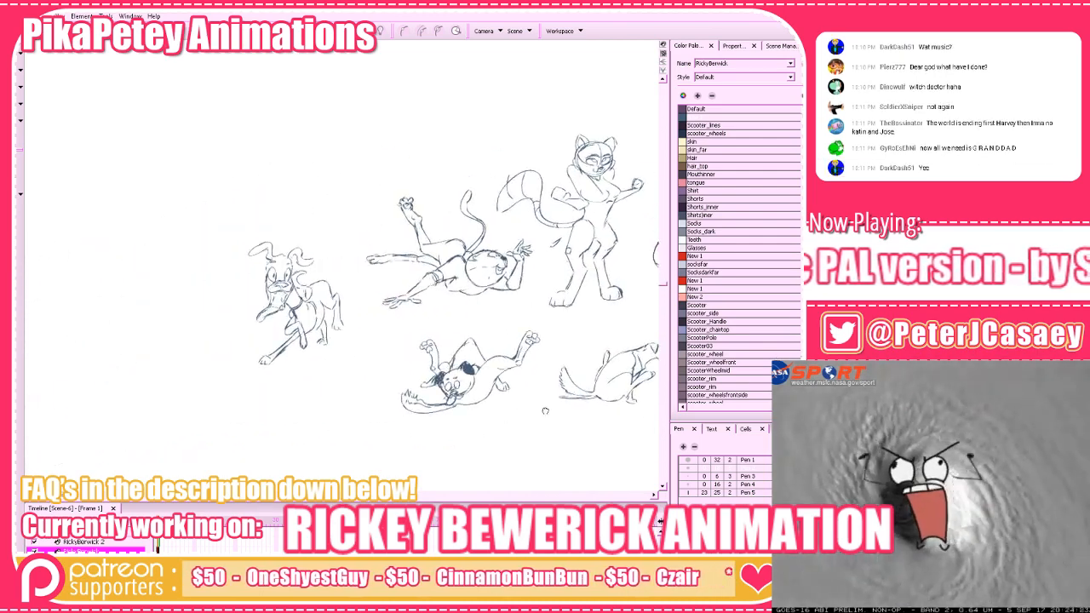
{"action": "key", "text": "2"}
{"action": "key", "text": "2"}
{"action": "mouse_move", "coordinate": [377, 430]}
{"action": "left_mouse_down"}
{"action": "mouse_move", "coordinate": [530, 428]}
{"action": "mouse_move", "coordinate": [493, 421]}
{"action": "mouse_move", "coordinate": [526, 377]}
{"action": "left_mouse_up"}
{"action": "mouse_move", "coordinate": [516, 414]}
{"action": "left_mouse_down"}
{"action": "mouse_move", "coordinate": [487, 431]}
{"action": "mouse_move", "coordinate": [279, 448]}
{"action": "mouse_move", "coordinate": [750, 371]}
{"action": "left_mouse_up"}
{"action": "left_click_drag", "start_coordinate": [550, 431], "coordinate": [595, 461]}
{"action": "left_click_drag", "start_coordinate": [507, 429], "coordinate": [539, 435]}
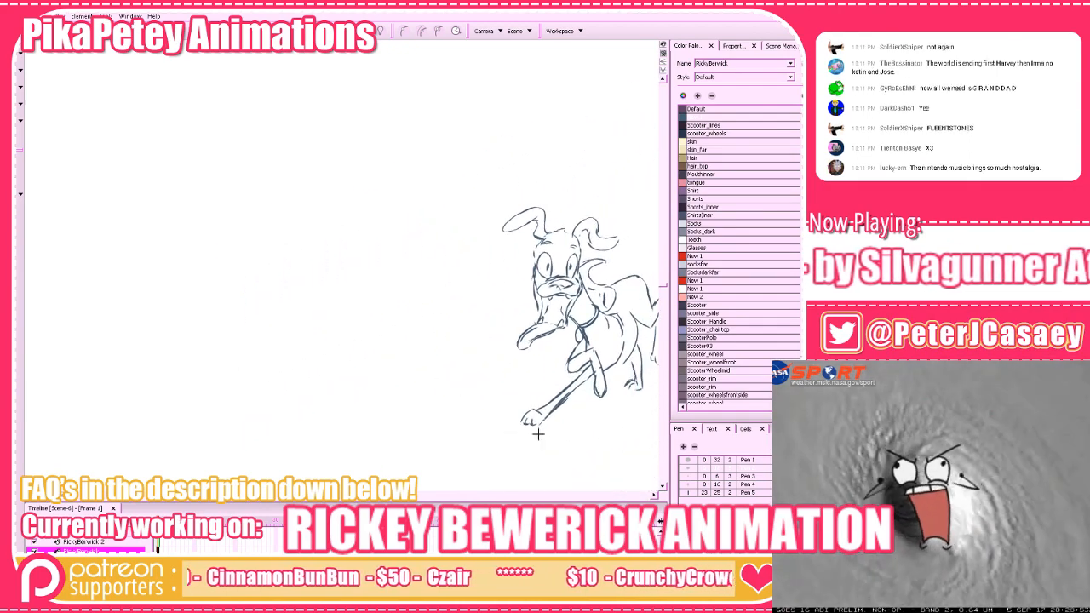
Check the scooter sketches around the camera frame and advance the scene to frame 2
{"action": "key", "text": "1"}
{"action": "key", "text": "1"}
{"action": "key", "text": "1"}
{"action": "key", "text": "1"}
{"action": "left_click_drag", "start_coordinate": [585, 402], "coordinate": [271, 421]}
{"action": "key", "text": "2"}
{"action": "key", "text": "2"}
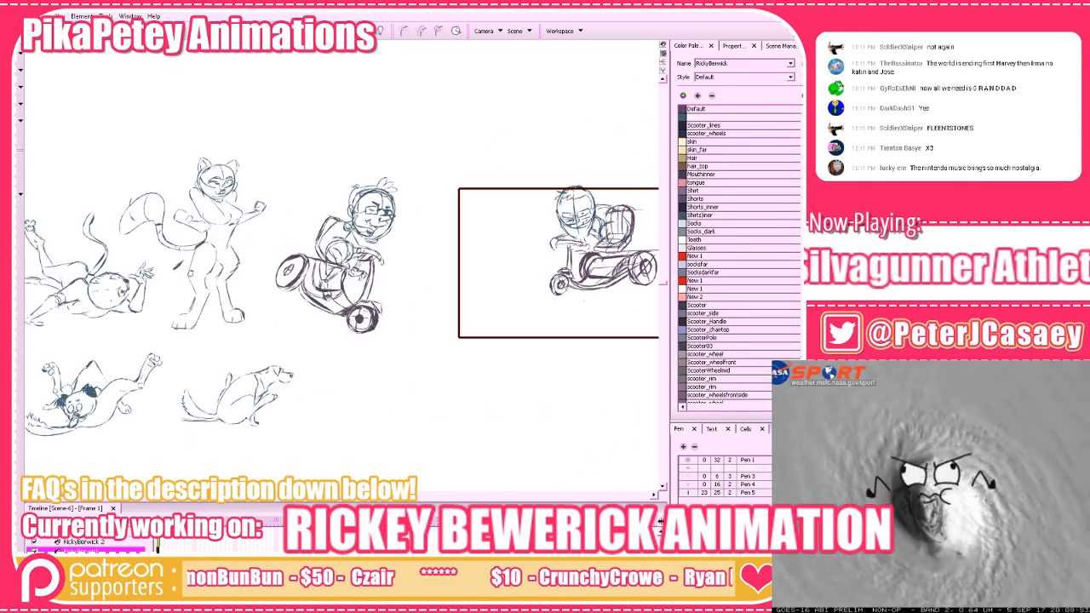
{"action": "key", "text": "period"}
{"action": "left_click_drag", "start_coordinate": [568, 377], "coordinate": [465, 398]}
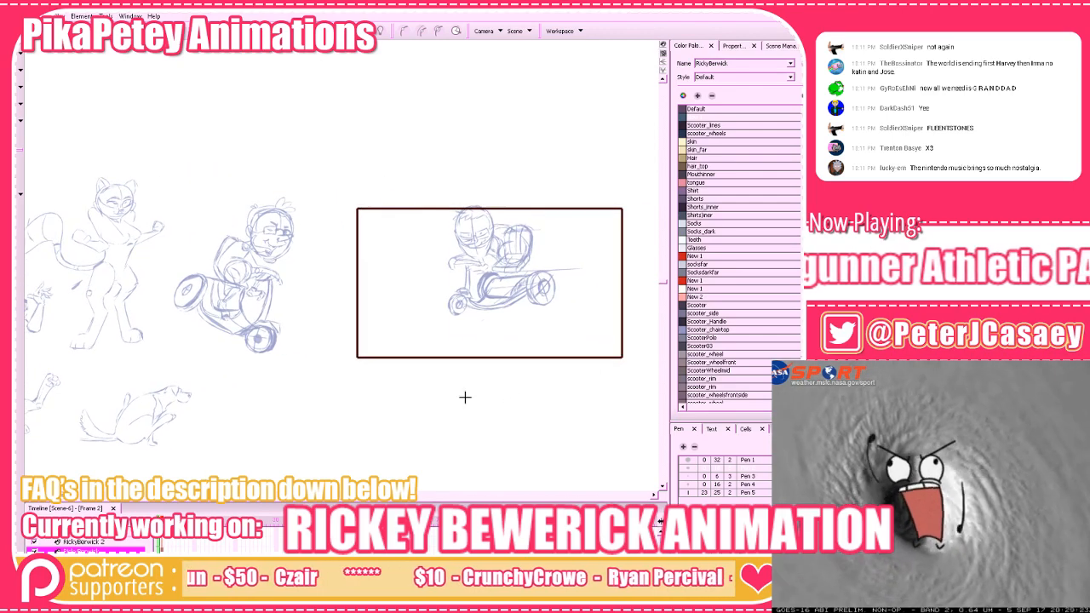
Switch to Adobe Premiere, review the sequence from the "Thus the ricky berwick was born!!" title card, and return to Toon Boom Studio
{"action": "left_click_drag", "start_coordinate": [313, 316], "coordinate": [377, 316]}
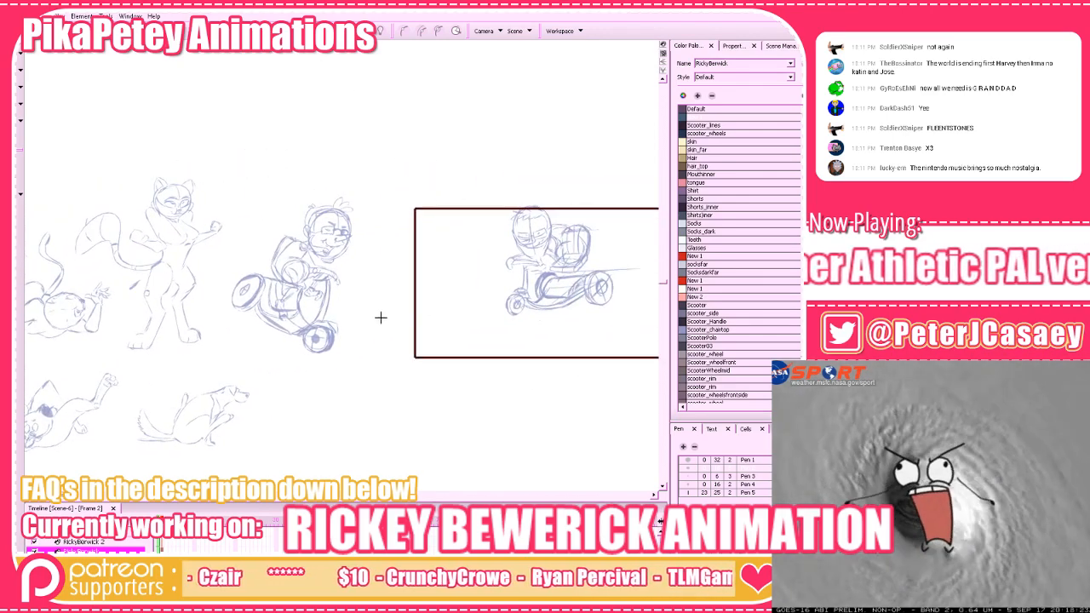
{"action": "key", "text": "alt+Tab"}
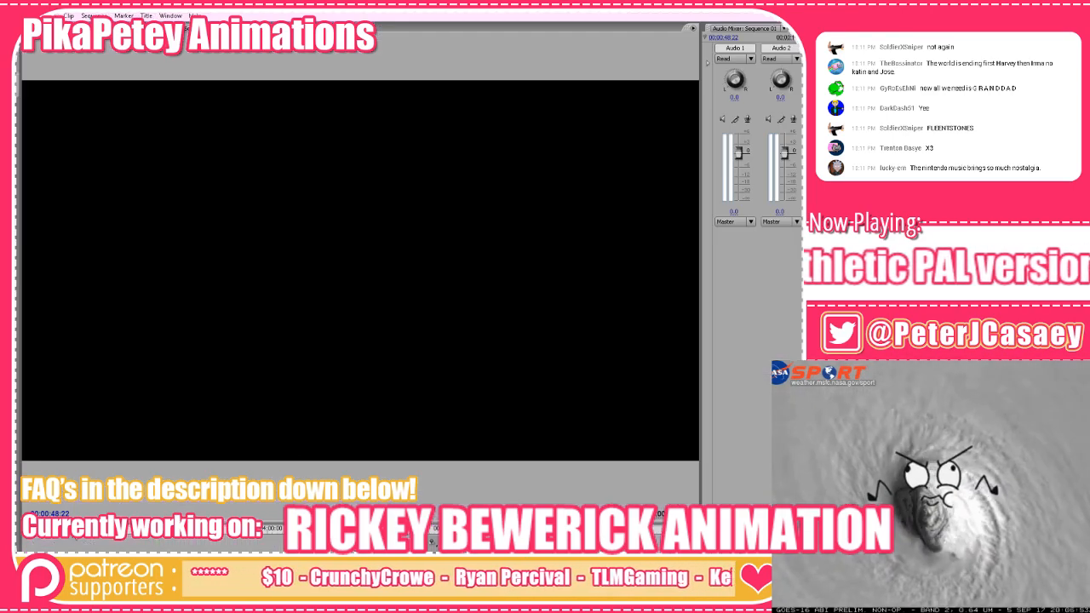
{"action": "left_click", "coordinate": [93, 525]}
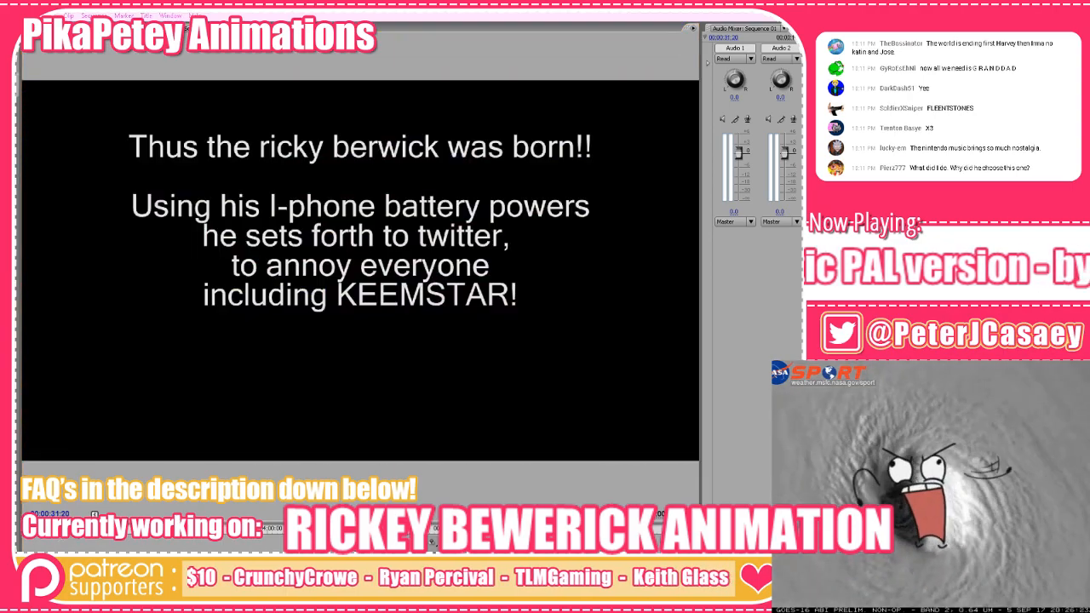
{"action": "key", "text": "space"}
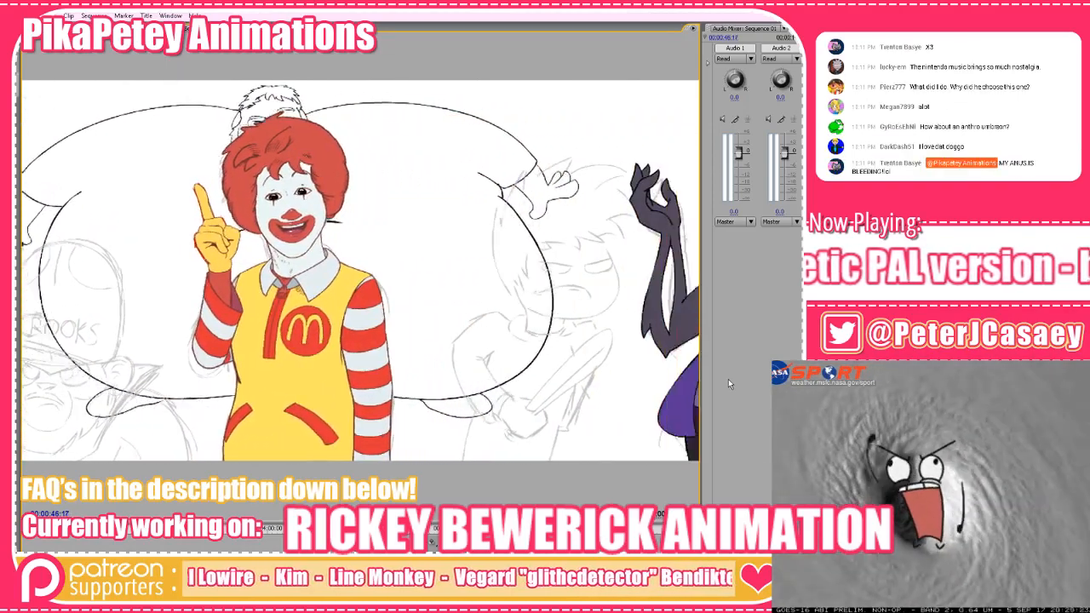
{"action": "key", "text": "alt+Tab"}
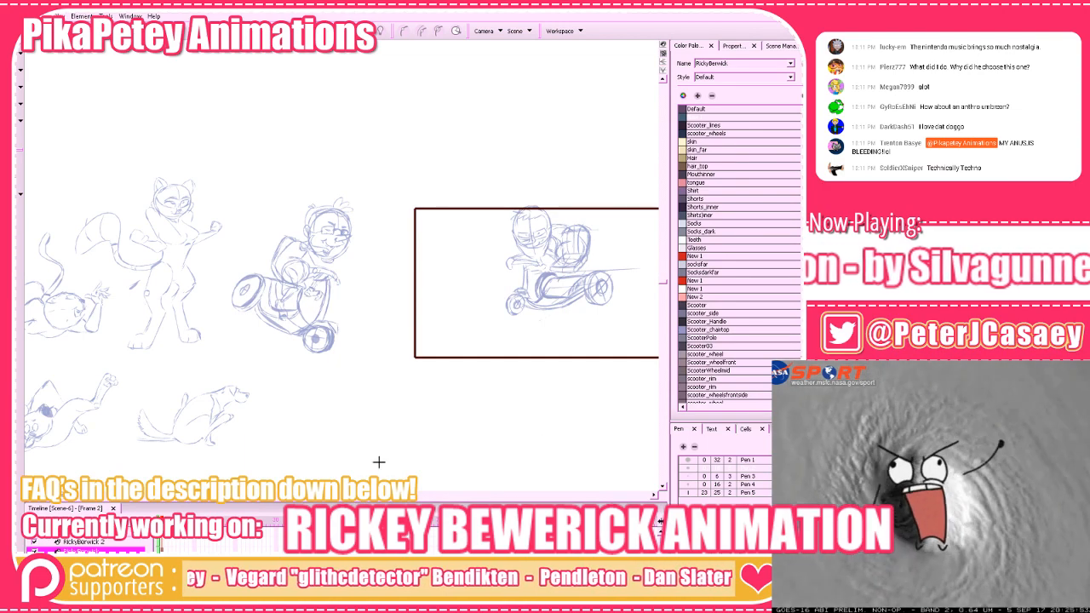
Move to a blank drawing and save the project
{"action": "key", "text": "."}
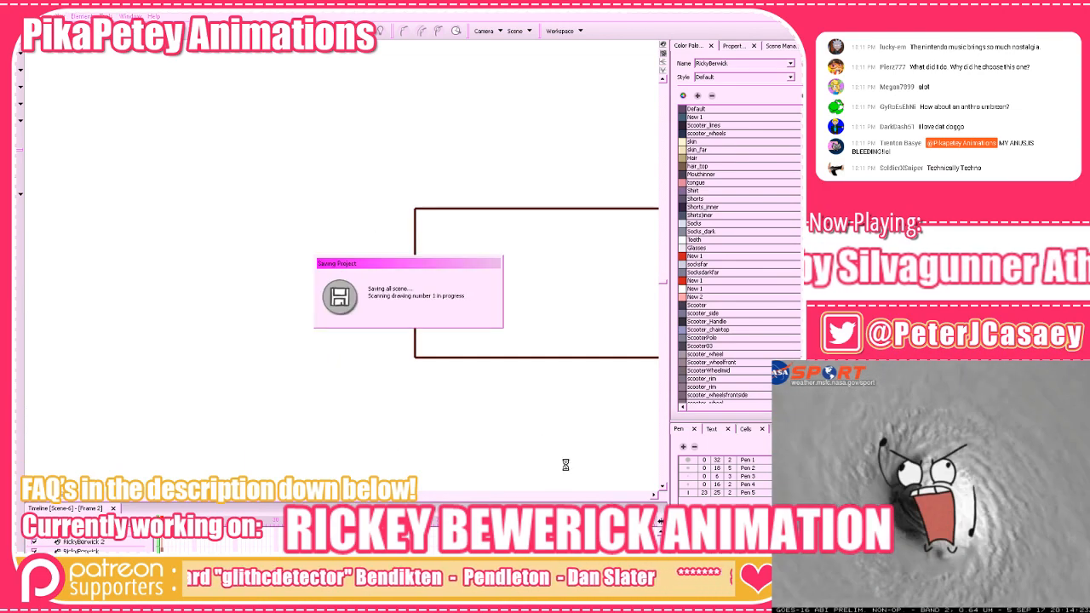
{"action": "scroll", "coordinate": [527, 365], "scroll_direction": "up", "scroll_amount": 3}
{"action": "left_click_drag", "start_coordinate": [478, 375], "coordinate": [443, 412]}
{"action": "left_click_drag", "start_coordinate": [538, 376], "coordinate": [548, 301]}
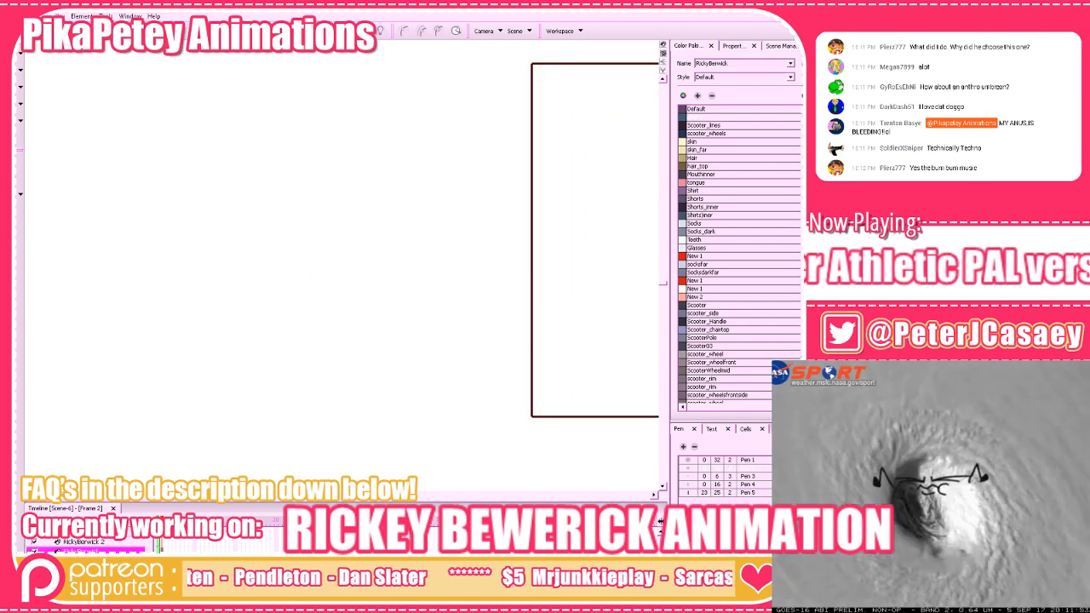
{"action": "left_click_drag", "start_coordinate": [565, 339], "coordinate": [567, 382]}
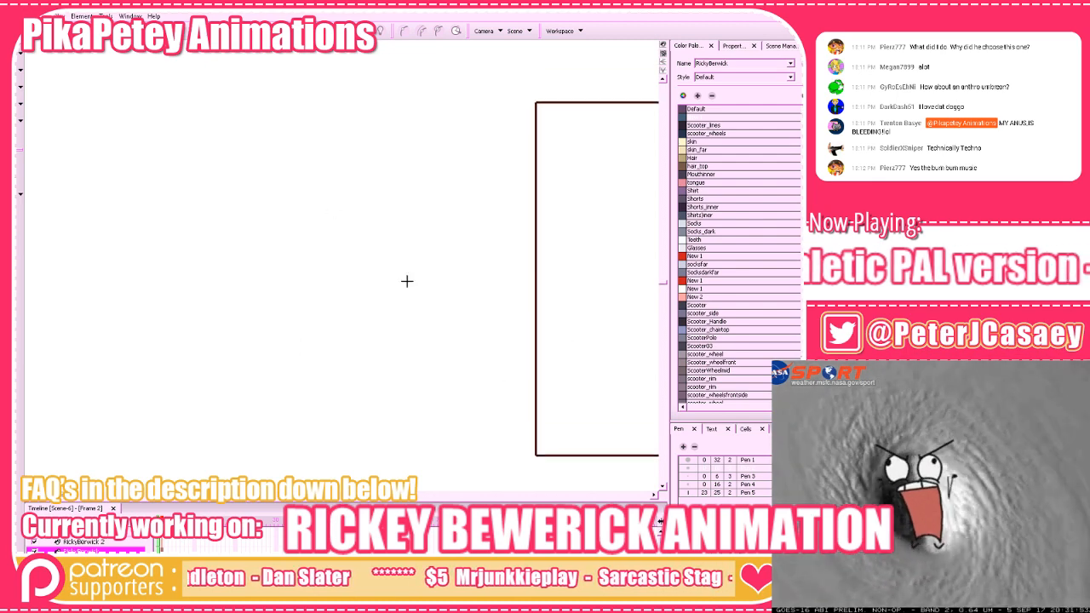
Sketch a round head outline outside the camera frame with a vertical centre line and a curved horizontal guide
{"action": "mouse_move", "coordinate": [298, 238]}
{"action": "left_mouse_down"}
{"action": "mouse_move", "coordinate": [379, 300]}
{"action": "mouse_move", "coordinate": [295, 255]}
{"action": "left_mouse_up"}
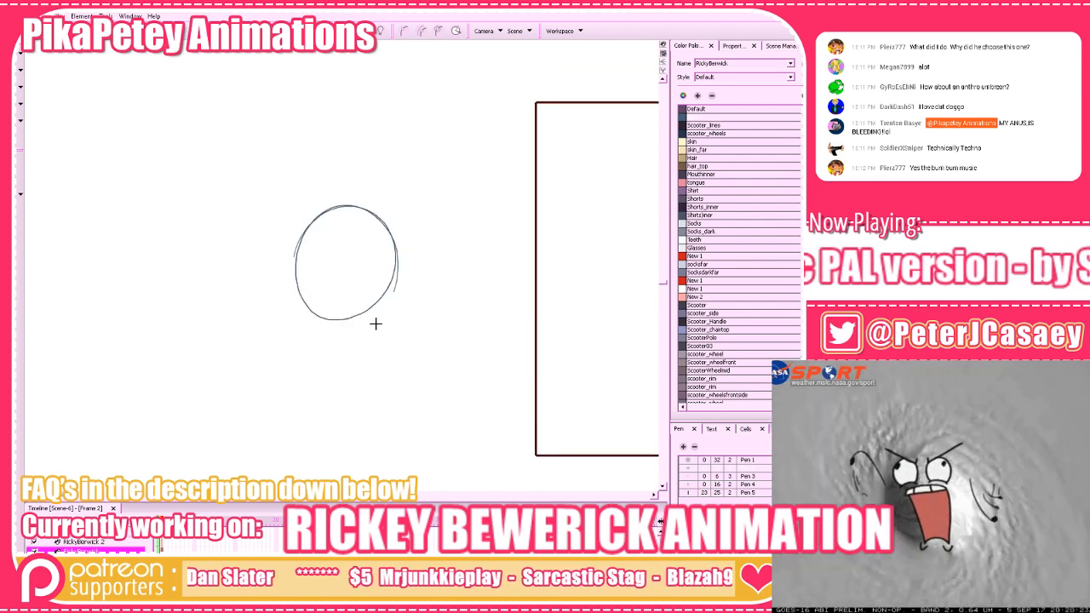
{"action": "left_click_drag", "start_coordinate": [348, 213], "coordinate": [346, 318]}
{"action": "key", "text": "ctrl+z"}
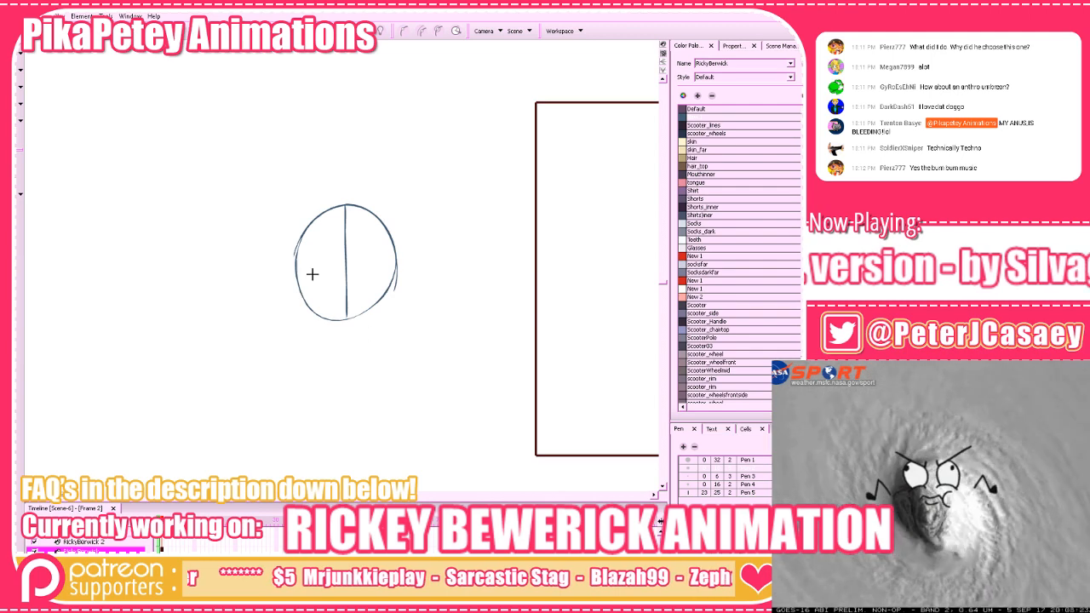
{"action": "mouse_move", "coordinate": [307, 278]}
{"action": "left_mouse_down"}
{"action": "mouse_move", "coordinate": [390, 246]}
{"action": "mouse_move", "coordinate": [329, 289]}
{"action": "left_mouse_up"}
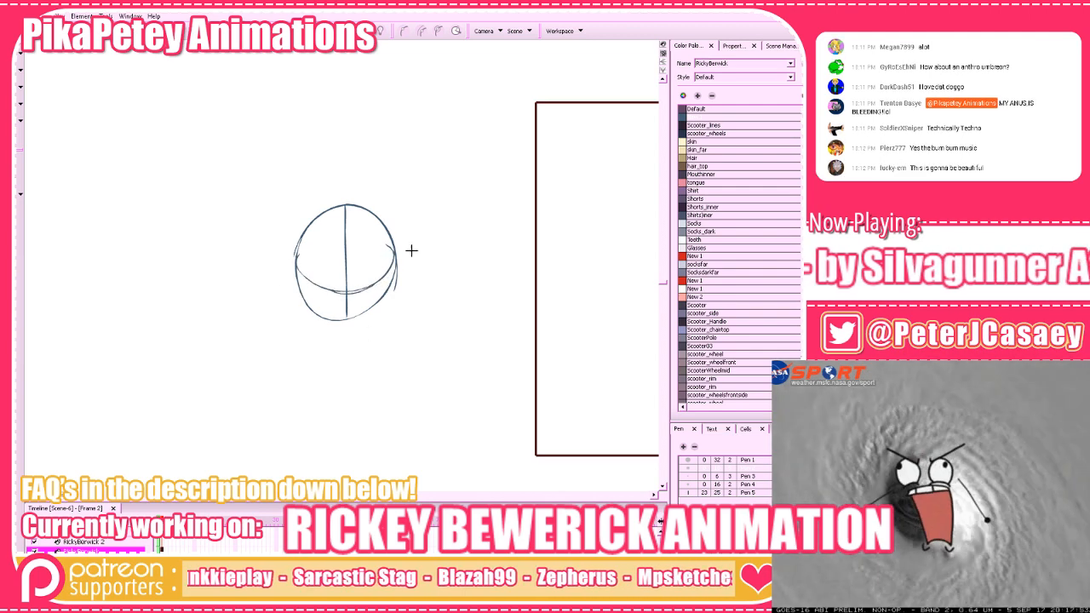
Draw the wide jaw and chin contour beneath the head oval, redoing the jaw side until it meets the chin
{"action": "mouse_move", "coordinate": [404, 293]}
{"action": "left_mouse_down"}
{"action": "mouse_move", "coordinate": [356, 349]}
{"action": "mouse_move", "coordinate": [330, 348]}
{"action": "left_mouse_up"}
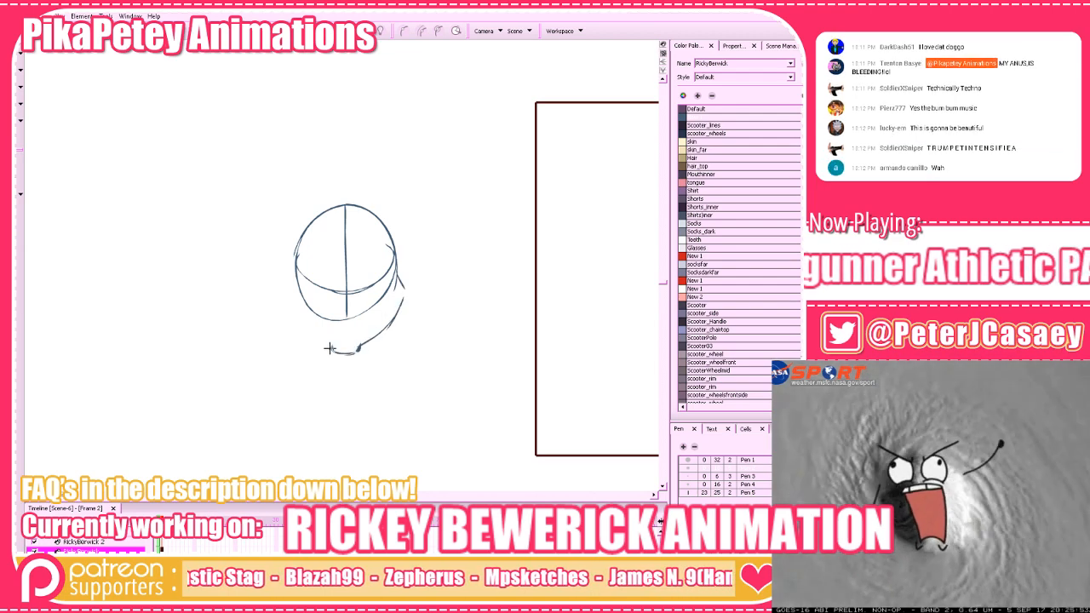
{"action": "mouse_move", "coordinate": [295, 265]}
{"action": "left_mouse_down"}
{"action": "mouse_move", "coordinate": [290, 284]}
{"action": "mouse_move", "coordinate": [330, 347]}
{"action": "left_mouse_up"}
{"action": "key", "text": "ctrl+z"}
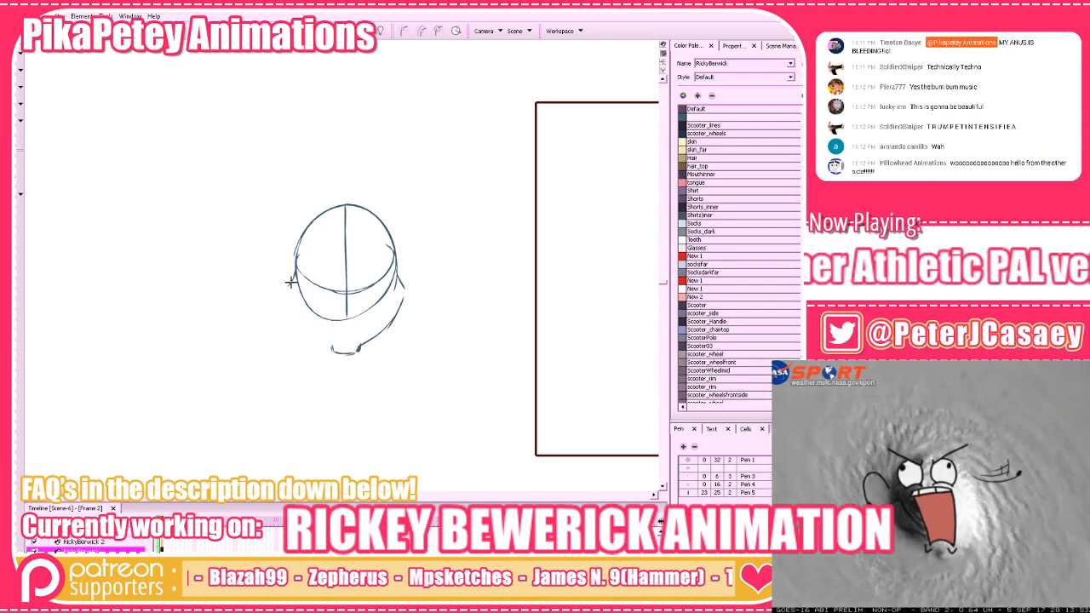
{"action": "mouse_move", "coordinate": [290, 283]}
{"action": "left_mouse_down"}
{"action": "mouse_move", "coordinate": [337, 347]}
{"action": "mouse_move", "coordinate": [304, 326]}
{"action": "mouse_move", "coordinate": [290, 284]}
{"action": "left_mouse_up"}
{"action": "key", "text": "ctrl+z"}
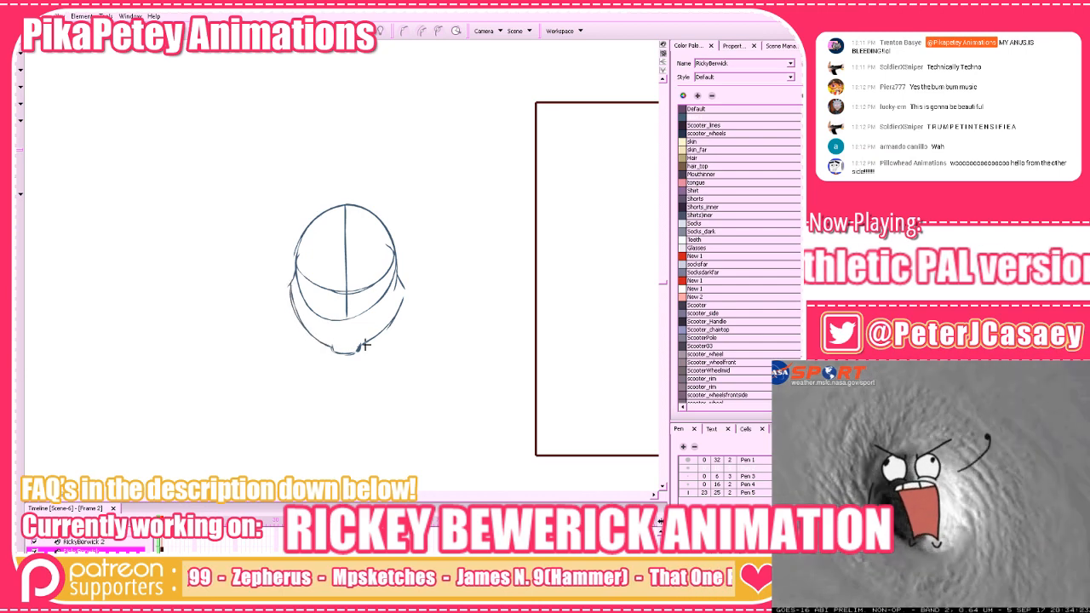
{"action": "key", "text": "ctrl+z"}
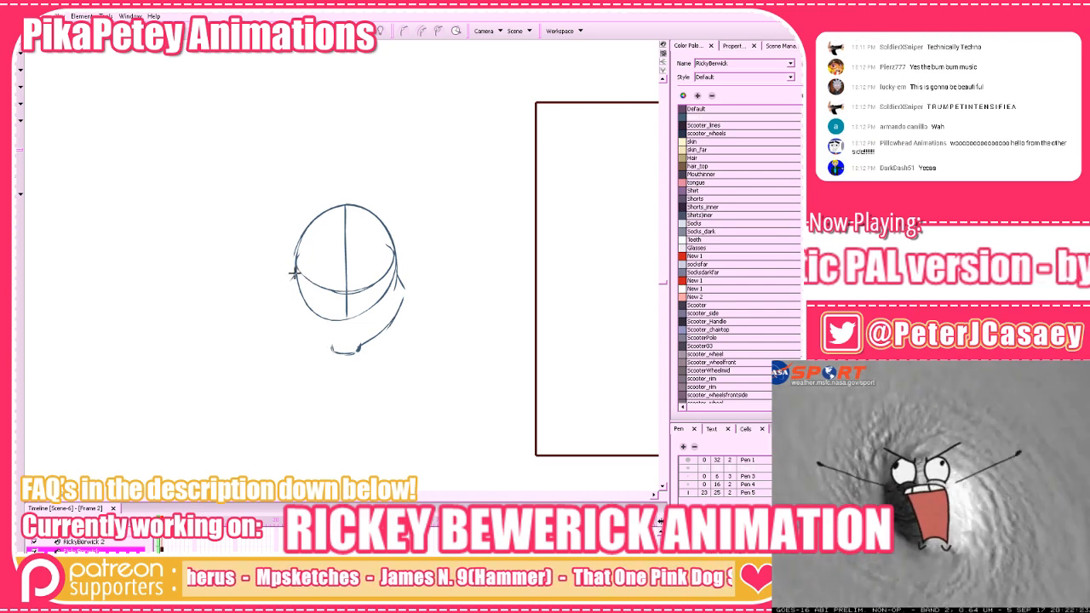
{"action": "left_click_drag", "start_coordinate": [288, 282], "coordinate": [337, 349]}
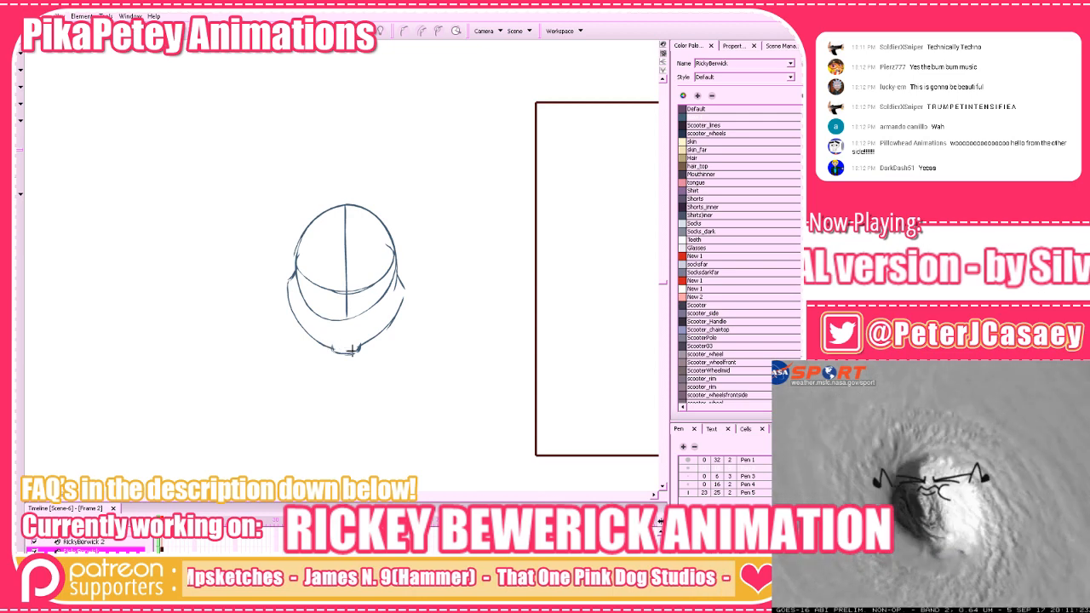
{"action": "left_click_drag", "start_coordinate": [426, 383], "coordinate": [492, 387]}
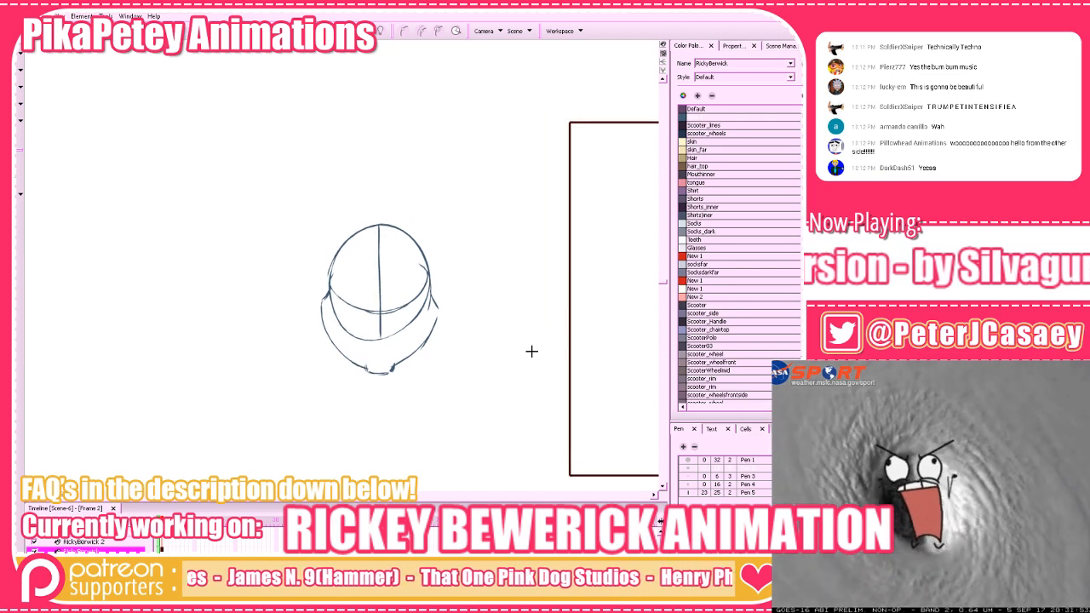
Sketch small facial-feature strokes on the lower face where the centre line meets the curved guide
{"action": "key", "text": "shift+l"}
{"action": "key", "text": "shift+l"}
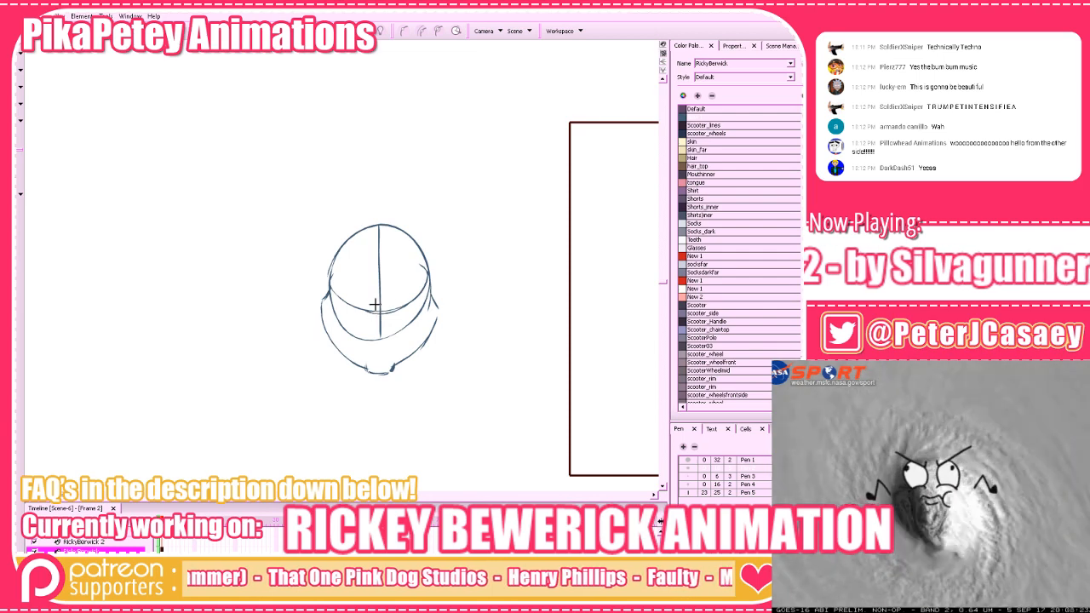
{"action": "mouse_move", "coordinate": [404, 304]}
{"action": "left_mouse_down"}
{"action": "mouse_move", "coordinate": [371, 317]}
{"action": "mouse_move", "coordinate": [405, 300]}
{"action": "mouse_move", "coordinate": [398, 314]}
{"action": "mouse_move", "coordinate": [373, 323]}
{"action": "mouse_move", "coordinate": [407, 296]}
{"action": "mouse_move", "coordinate": [401, 312]}
{"action": "mouse_move", "coordinate": [371, 319]}
{"action": "mouse_move", "coordinate": [407, 302]}
{"action": "left_mouse_up"}
{"action": "key", "text": "ctrl+z"}
{"action": "key", "text": "ctrl+z"}
{"action": "left_click_drag", "start_coordinate": [396, 345], "coordinate": [396, 343]}
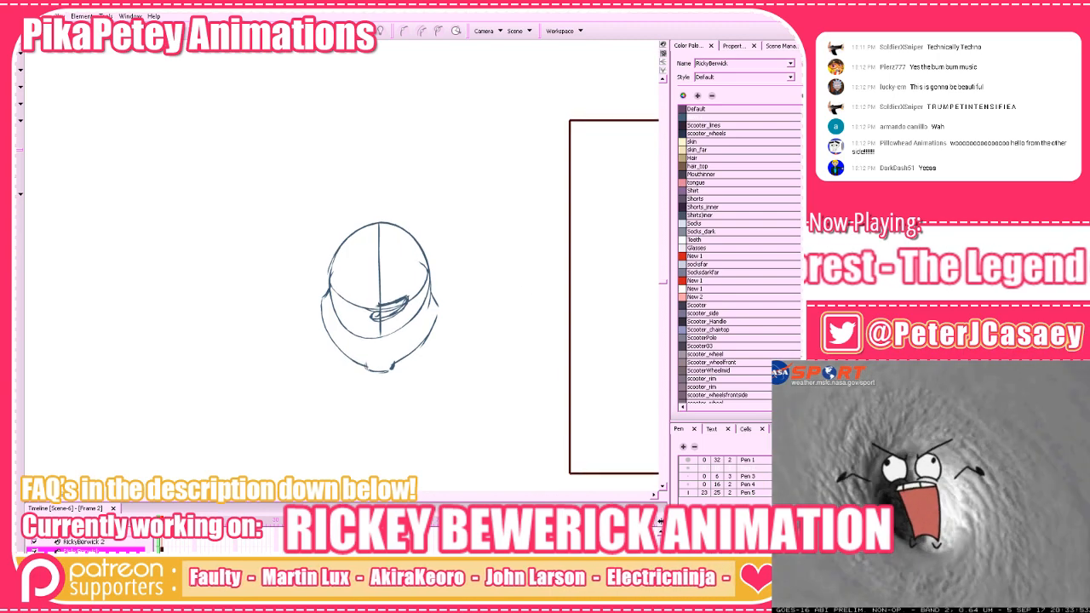
Switch to Adobe Premiere to check the finished running-character shot as a reference, and return to Toon Boom Studio
{"action": "key", "text": "alt+Tab"}
{"action": "key", "text": "Page_Up"}
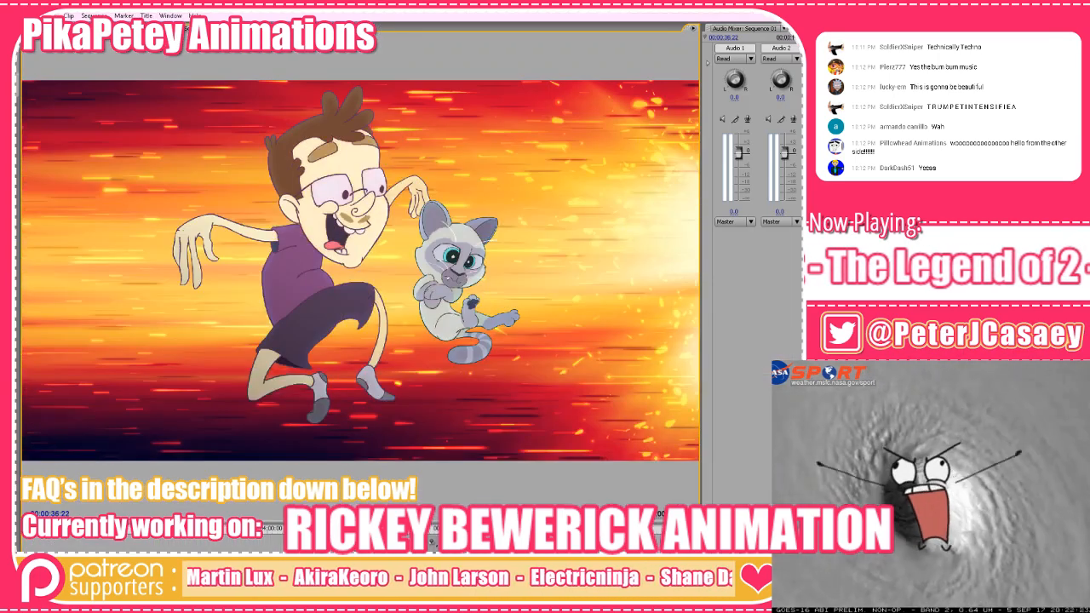
{"action": "key", "text": "alt+Tab"}
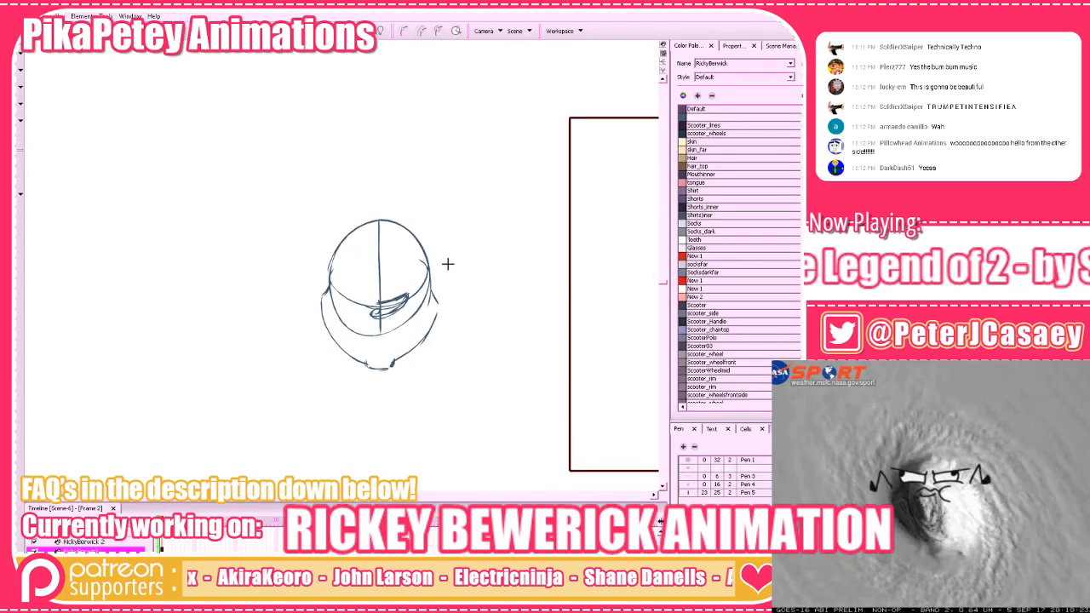
Select the entire unfinished head sketch and delete it
{"action": "left_click", "coordinate": [21, 54]}
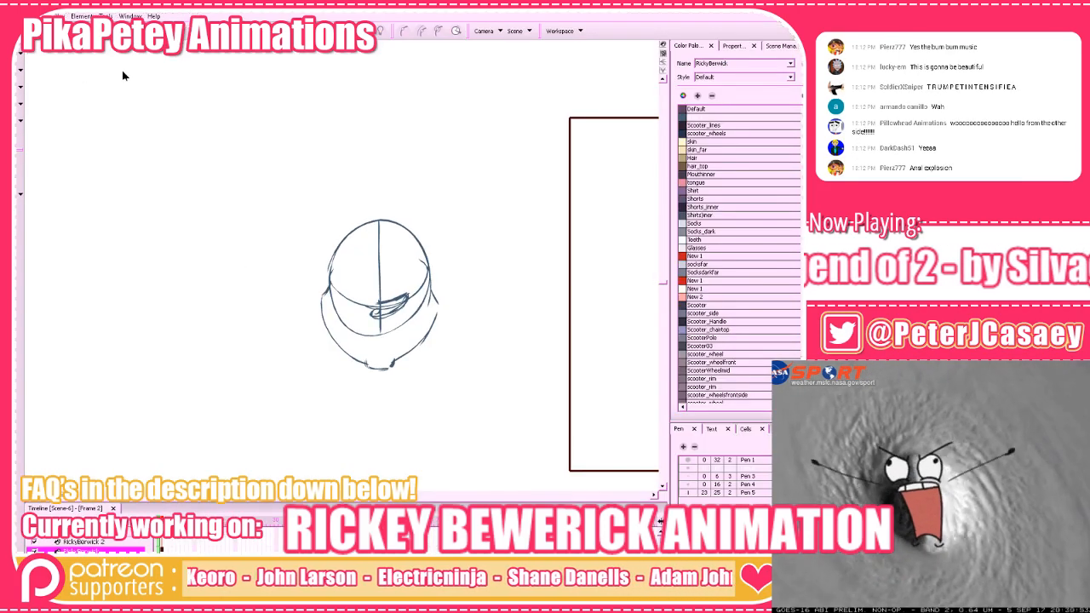
{"action": "left_click_drag", "start_coordinate": [174, 87], "coordinate": [511, 409]}
{"action": "key", "text": "Delete"}
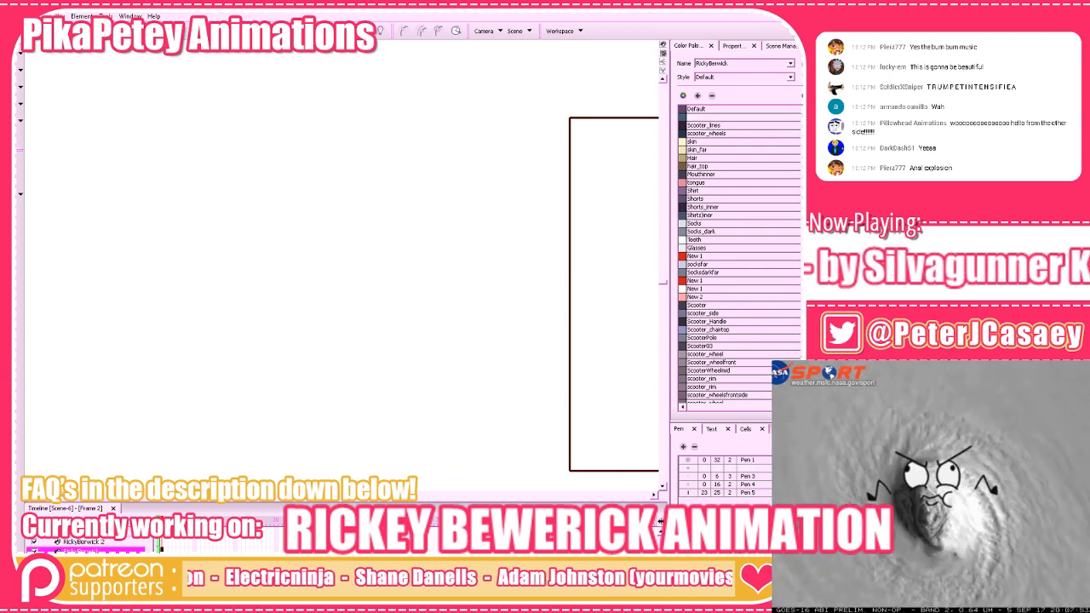
Sketch a larger head circle outside the camera frame with a vertical centre line and a drooping nose beneath it
{"action": "key", "text": "alt+Tab"}
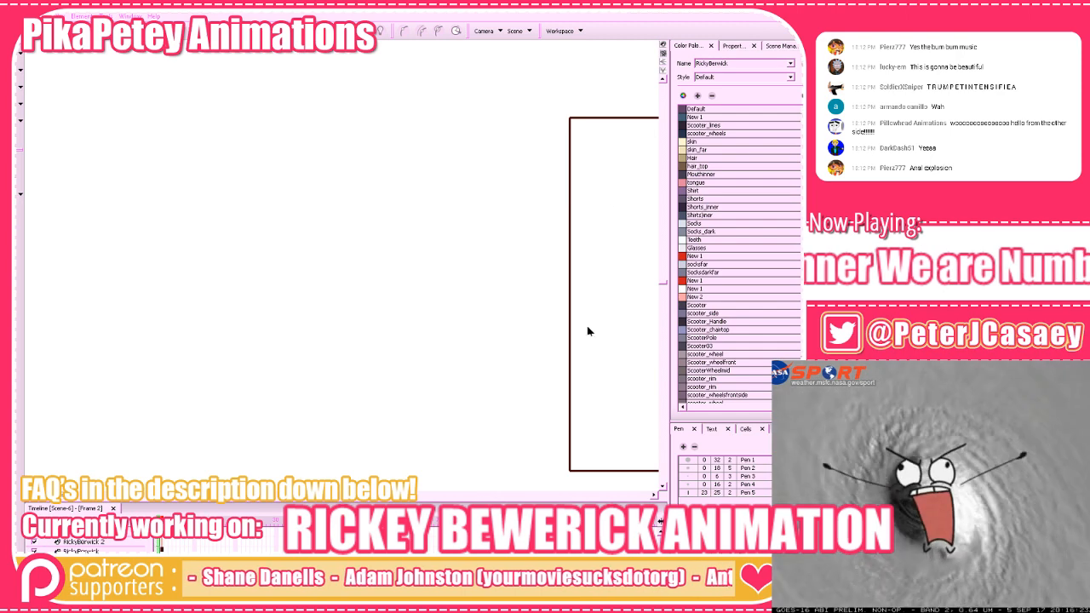
{"action": "mouse_move", "coordinate": [555, 390]}
{"action": "left_mouse_down"}
{"action": "mouse_move", "coordinate": [469, 389]}
{"action": "mouse_move", "coordinate": [566, 383]}
{"action": "left_mouse_up"}
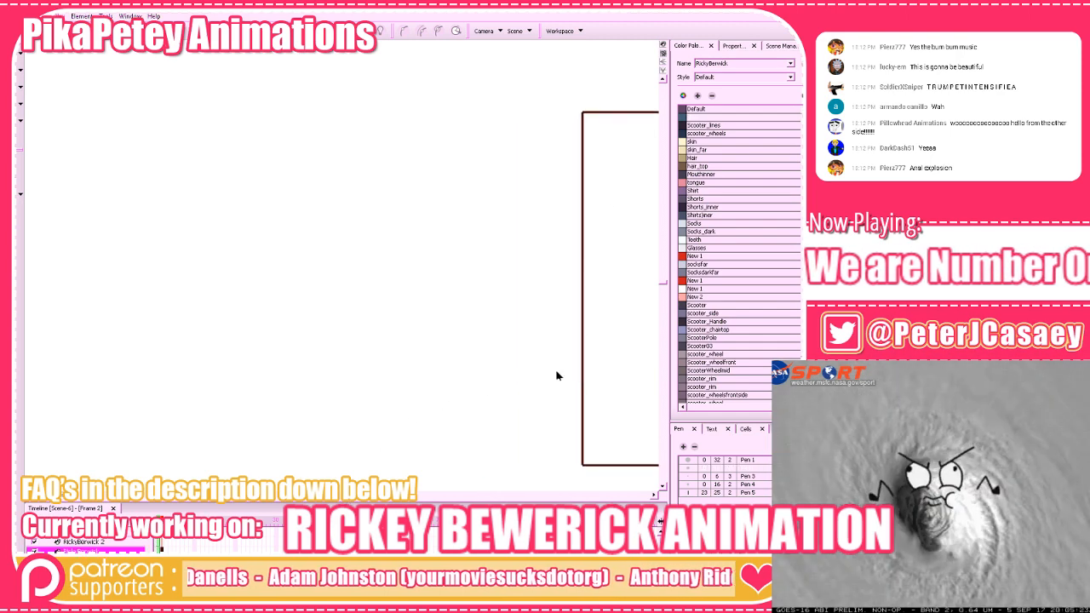
{"action": "mouse_move", "coordinate": [304, 271]}
{"action": "left_mouse_down"}
{"action": "mouse_move", "coordinate": [335, 193]}
{"action": "mouse_move", "coordinate": [299, 239]}
{"action": "mouse_move", "coordinate": [359, 312]}
{"action": "left_mouse_up"}
{"action": "left_click_drag", "start_coordinate": [425, 239], "coordinate": [416, 299]}
{"action": "key", "text": "ctrl+z"}
{"action": "left_click_drag", "start_coordinate": [364, 190], "coordinate": [363, 351]}
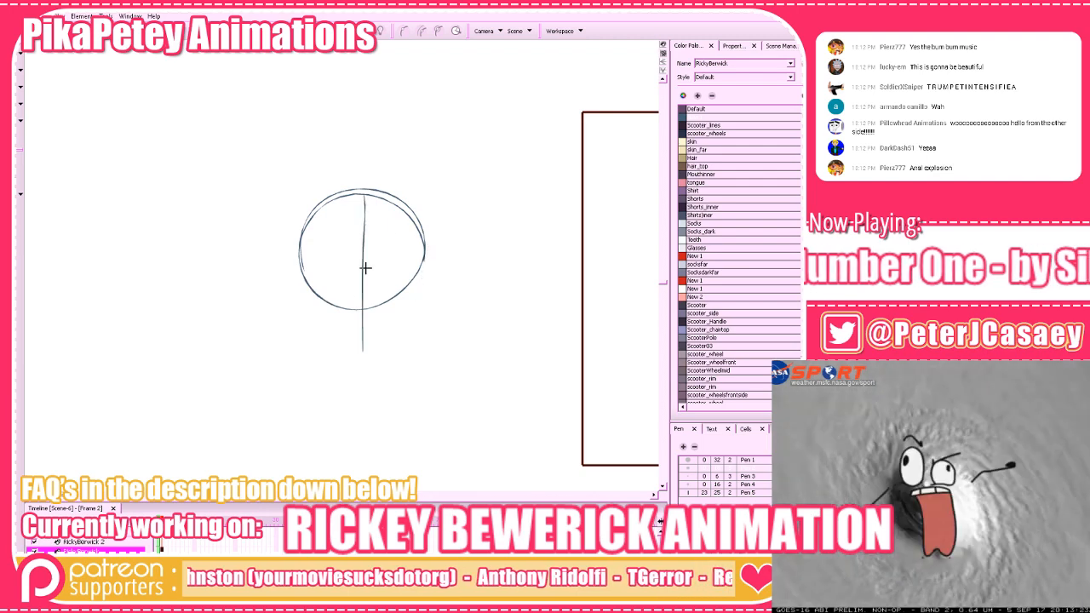
{"action": "key", "text": "ctrl+z"}
{"action": "mouse_move", "coordinate": [362, 209]}
{"action": "left_mouse_down"}
{"action": "mouse_move", "coordinate": [361, 316]}
{"action": "mouse_move", "coordinate": [328, 332]}
{"action": "mouse_move", "coordinate": [338, 342]}
{"action": "mouse_move", "coordinate": [367, 322]}
{"action": "left_mouse_up"}
{"action": "key", "text": "ctrl+z"}
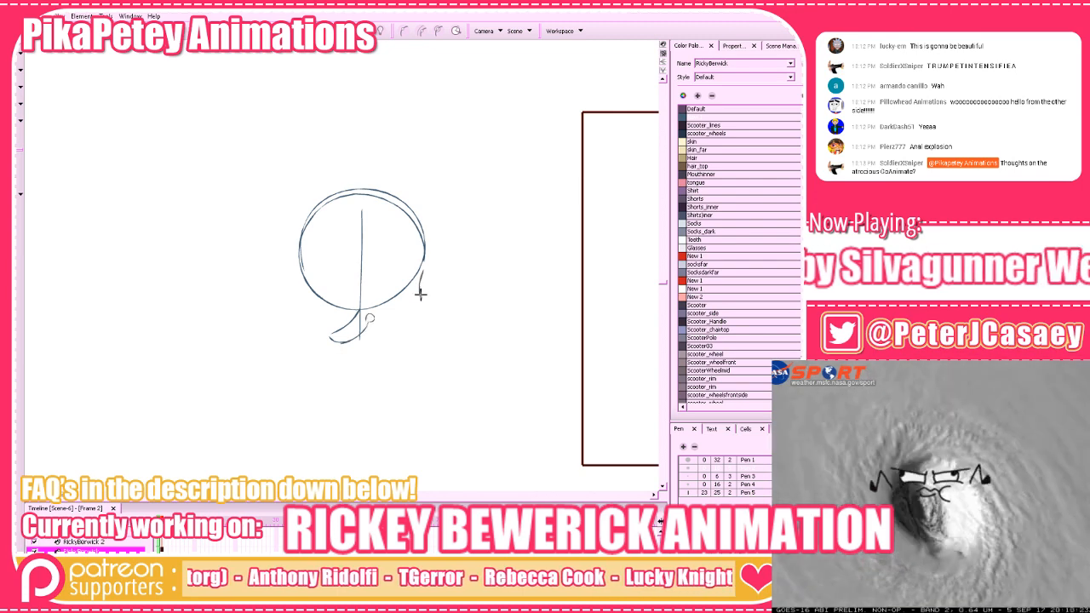
Outline the cheeks, jaw and small chin below the head circle, and add the mouth details with teeth
{"action": "mouse_move", "coordinate": [422, 293]}
{"action": "left_mouse_down"}
{"action": "mouse_move", "coordinate": [430, 303]}
{"action": "mouse_move", "coordinate": [417, 336]}
{"action": "mouse_move", "coordinate": [377, 389]}
{"action": "mouse_move", "coordinate": [376, 377]}
{"action": "left_mouse_up"}
{"action": "key", "text": "ctrl+z"}
{"action": "left_click_drag", "start_coordinate": [301, 260], "coordinate": [294, 284]}
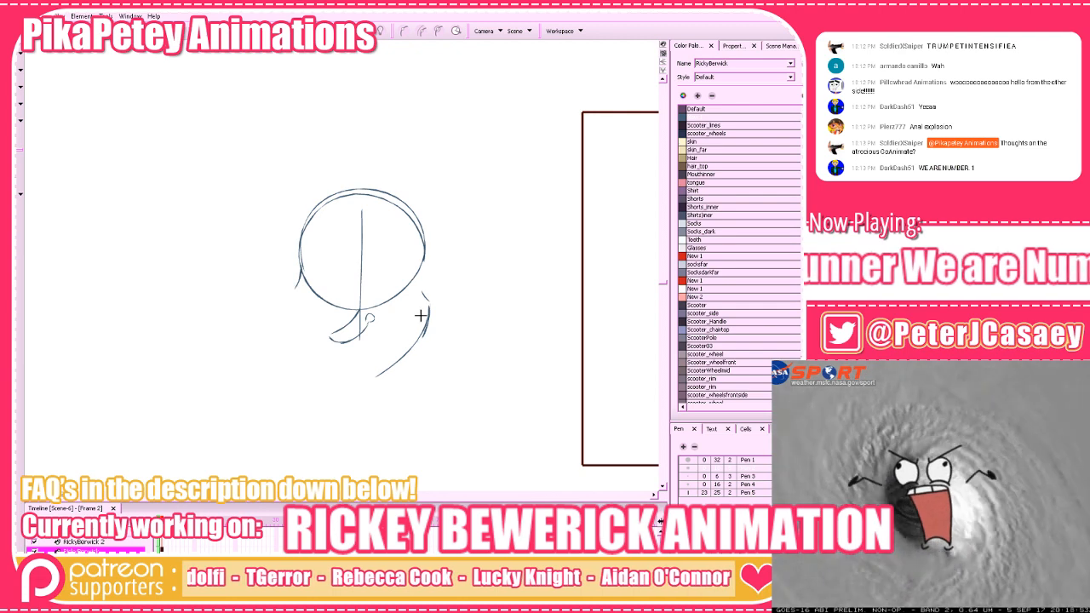
{"action": "left_click_drag", "start_coordinate": [428, 296], "coordinate": [408, 301]}
{"action": "left_click_drag", "start_coordinate": [296, 300], "coordinate": [400, 305]}
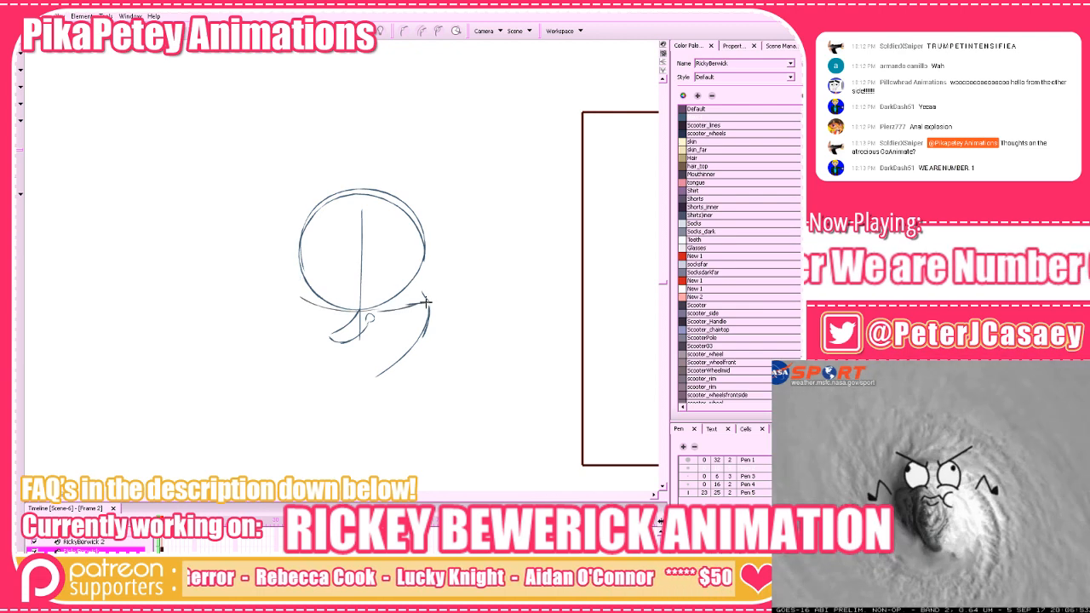
{"action": "mouse_move", "coordinate": [302, 275]}
{"action": "left_mouse_down"}
{"action": "mouse_move", "coordinate": [297, 301]}
{"action": "mouse_move", "coordinate": [343, 369]}
{"action": "mouse_move", "coordinate": [357, 383]}
{"action": "mouse_move", "coordinate": [383, 372]}
{"action": "left_mouse_up"}
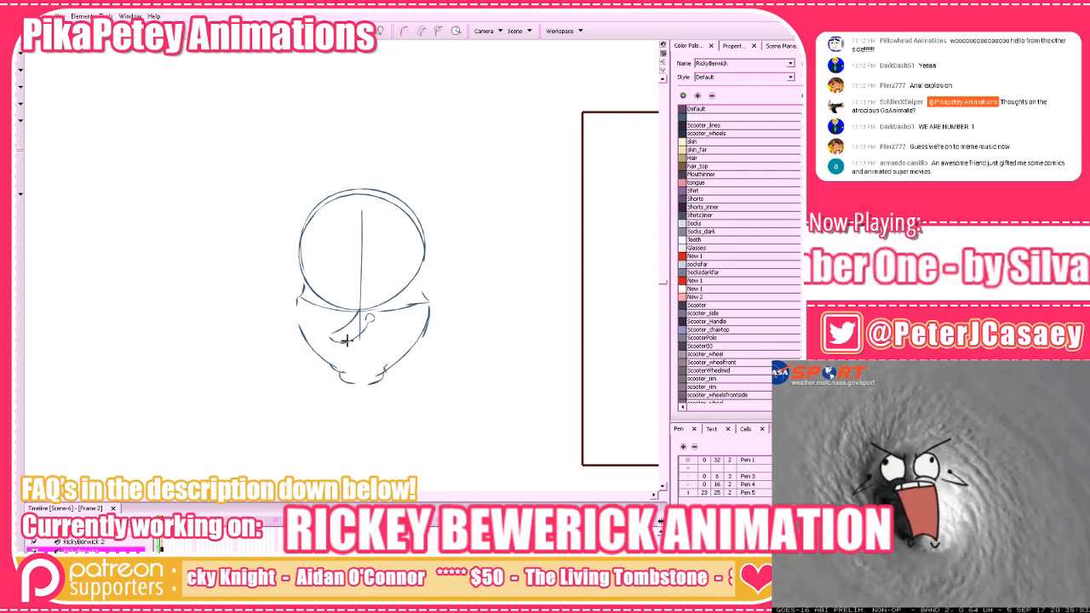
{"action": "mouse_move", "coordinate": [353, 343]}
{"action": "left_mouse_down"}
{"action": "mouse_move", "coordinate": [397, 323]}
{"action": "mouse_move", "coordinate": [358, 343]}
{"action": "mouse_move", "coordinate": [380, 343]}
{"action": "mouse_move", "coordinate": [390, 329]}
{"action": "mouse_move", "coordinate": [375, 331]}
{"action": "left_mouse_up"}
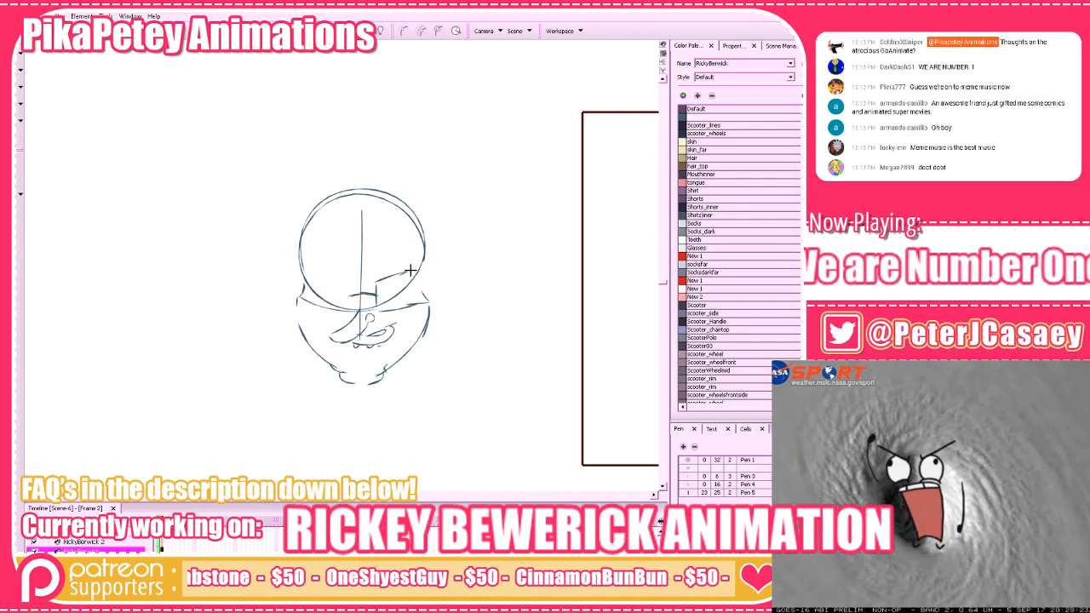
Draw the angular glasses, both ears, small pupils and slanted eyebrows on the face
{"action": "mouse_move", "coordinate": [418, 273]}
{"action": "left_mouse_down"}
{"action": "mouse_move", "coordinate": [421, 303]}
{"action": "mouse_move", "coordinate": [375, 302]}
{"action": "left_mouse_up"}
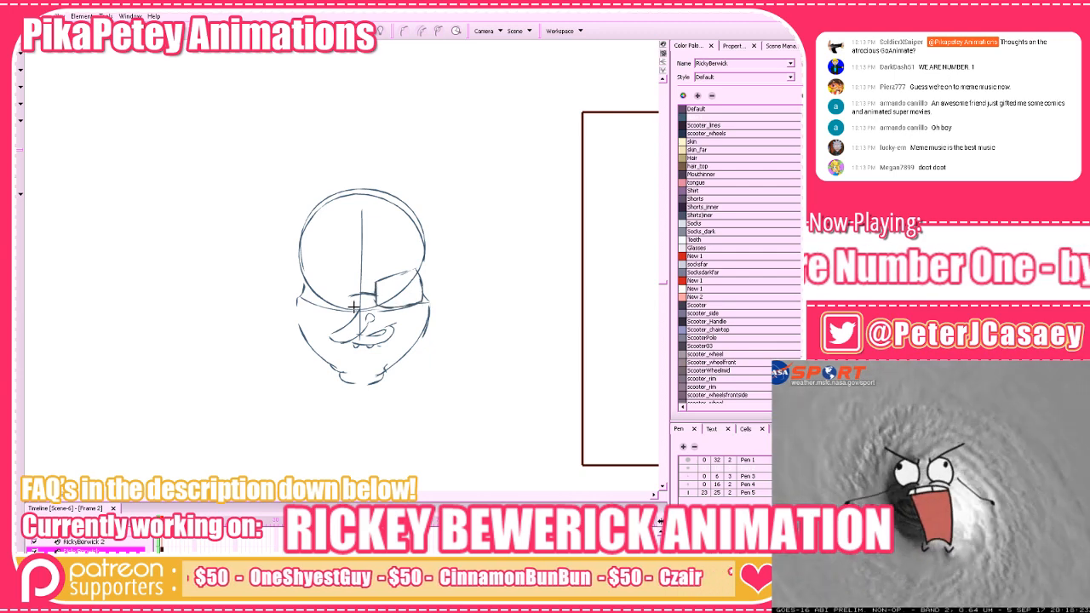
{"action": "mouse_move", "coordinate": [316, 273]}
{"action": "left_mouse_down"}
{"action": "mouse_move", "coordinate": [351, 284]}
{"action": "mouse_move", "coordinate": [329, 309]}
{"action": "mouse_move", "coordinate": [312, 298]}
{"action": "mouse_move", "coordinate": [312, 274]}
{"action": "mouse_move", "coordinate": [303, 291]}
{"action": "left_mouse_up"}
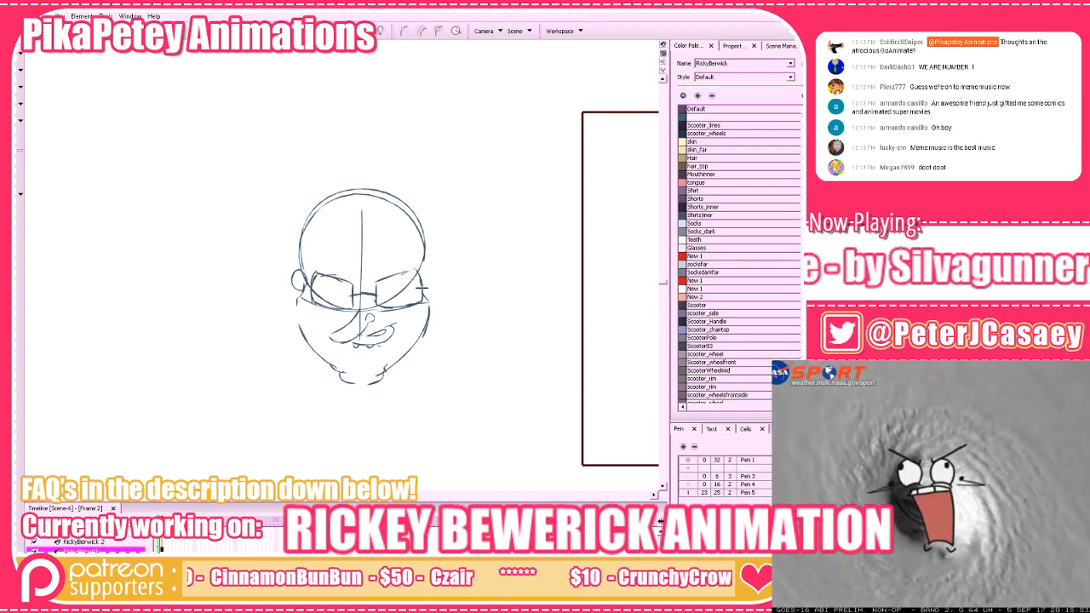
{"action": "mouse_move", "coordinate": [421, 271]}
{"action": "left_mouse_down"}
{"action": "mouse_move", "coordinate": [304, 309]}
{"action": "mouse_move", "coordinate": [387, 278]}
{"action": "mouse_move", "coordinate": [328, 266]}
{"action": "left_mouse_up"}
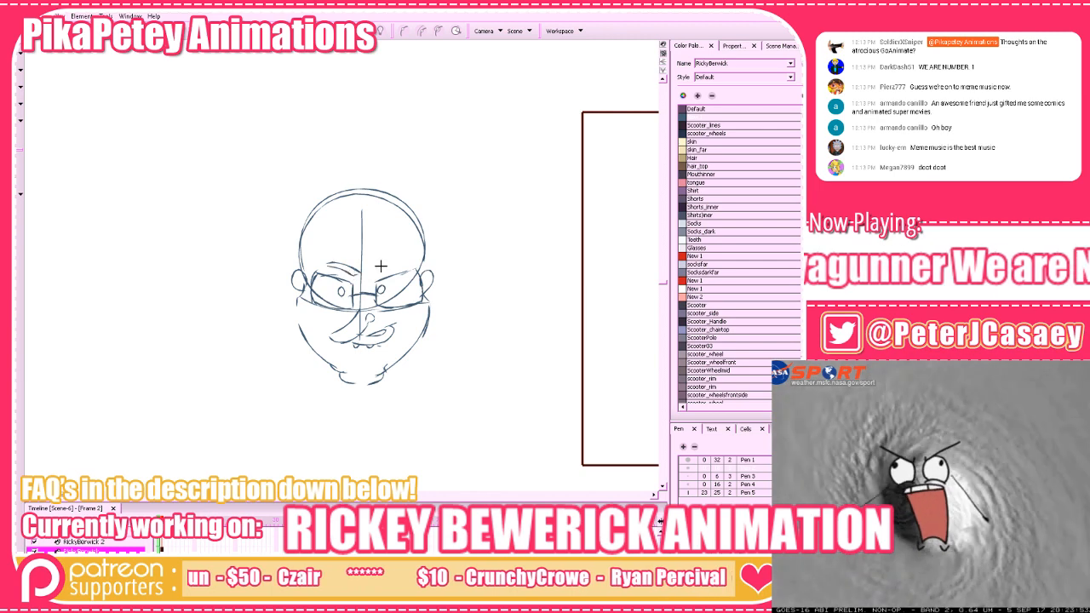
{"action": "left_click_drag", "start_coordinate": [401, 266], "coordinate": [380, 270]}
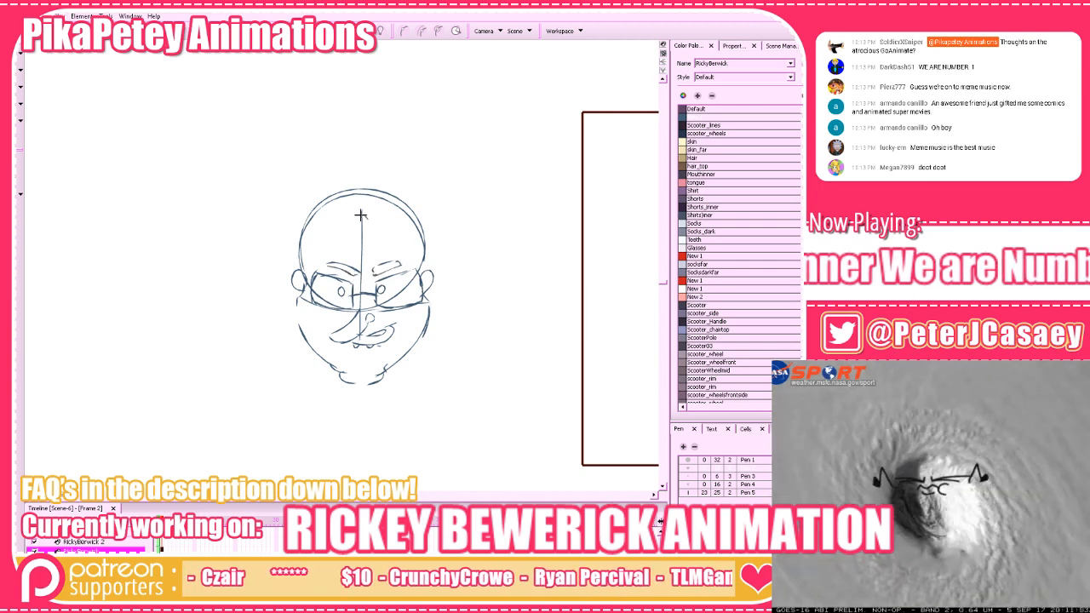
Sketch a wavy hairline across the forehead and a rough outer hair outline around the head circle
{"action": "mouse_move", "coordinate": [361, 217]}
{"action": "left_mouse_down"}
{"action": "mouse_move", "coordinate": [335, 232]}
{"action": "mouse_move", "coordinate": [360, 228]}
{"action": "mouse_move", "coordinate": [315, 248]}
{"action": "left_mouse_up"}
{"action": "key", "text": "ctrl+z"}
{"action": "key", "text": "ctrl+z"}
{"action": "key", "text": "ctrl+z"}
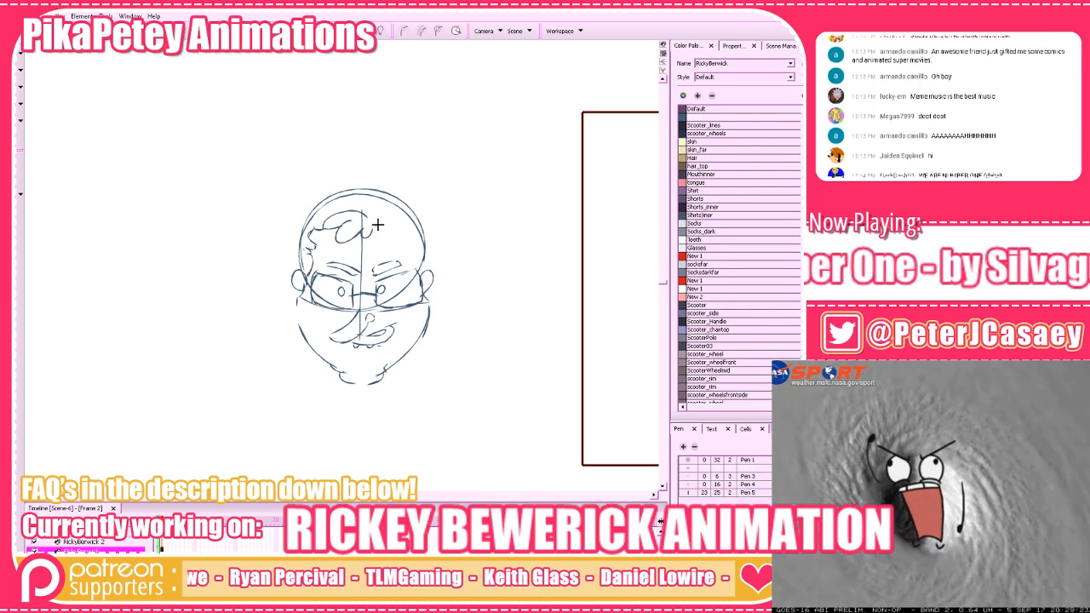
{"action": "mouse_move", "coordinate": [376, 226]}
{"action": "left_mouse_down"}
{"action": "mouse_move", "coordinate": [396, 227]}
{"action": "mouse_move", "coordinate": [403, 240]}
{"action": "left_mouse_up"}
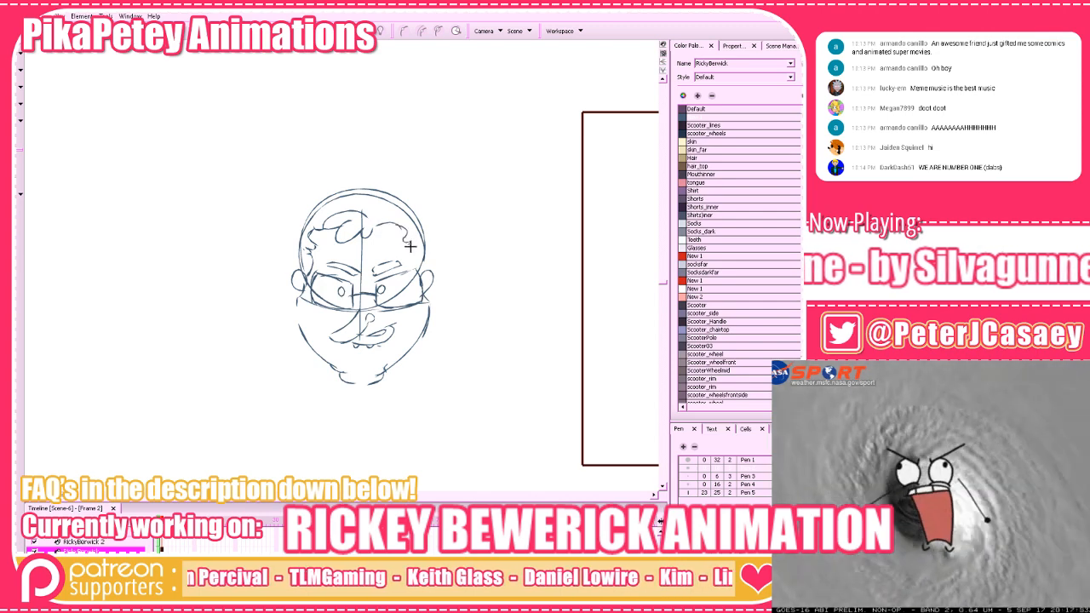
{"action": "mouse_move", "coordinate": [300, 274]}
{"action": "left_mouse_down"}
{"action": "mouse_move", "coordinate": [290, 217]}
{"action": "mouse_move", "coordinate": [359, 178]}
{"action": "mouse_move", "coordinate": [419, 198]}
{"action": "mouse_move", "coordinate": [384, 186]}
{"action": "mouse_move", "coordinate": [427, 225]}
{"action": "mouse_move", "coordinate": [413, 204]}
{"action": "mouse_move", "coordinate": [422, 275]}
{"action": "mouse_move", "coordinate": [463, 277]}
{"action": "left_mouse_up"}
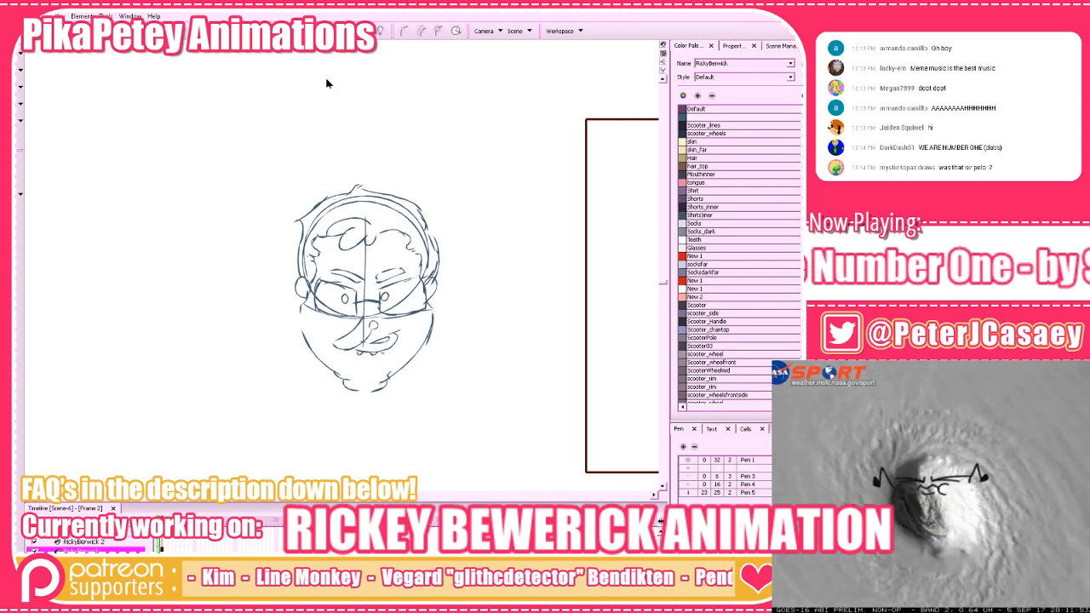
Lower the hairline on the forehead, keep the head circle and outer hair higher, and touch up the hair strokes beside one ear
{"action": "left_click_drag", "start_coordinate": [327, 83], "coordinate": [456, 395]}
{"action": "left_click_drag", "start_coordinate": [497, 114], "coordinate": [286, 269]}
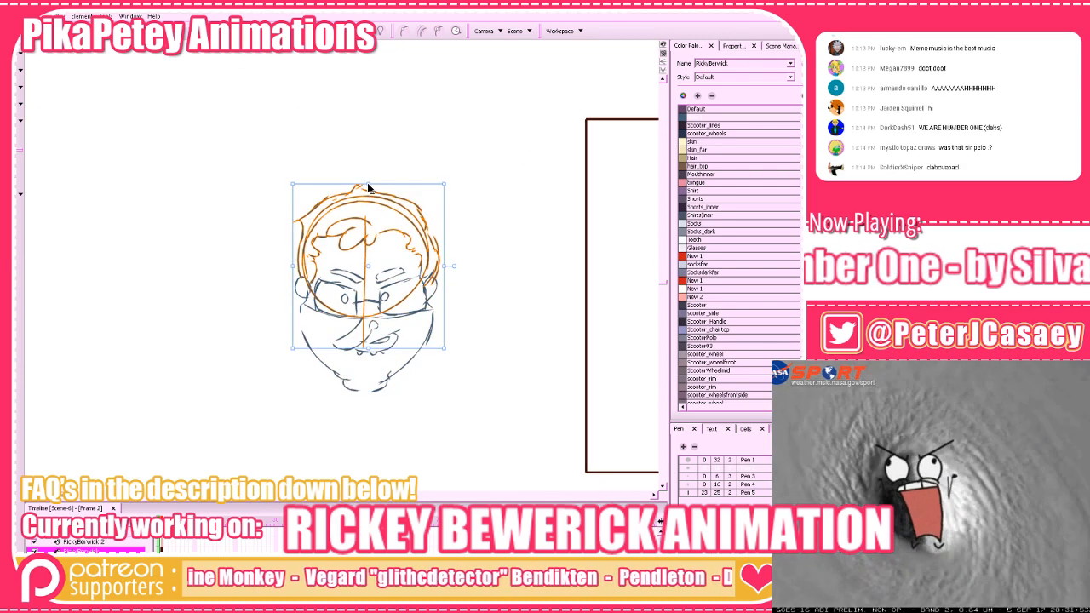
{"action": "left_click_drag", "start_coordinate": [368, 185], "coordinate": [369, 203]}
{"action": "left_click_drag", "start_coordinate": [422, 159], "coordinate": [314, 237]}
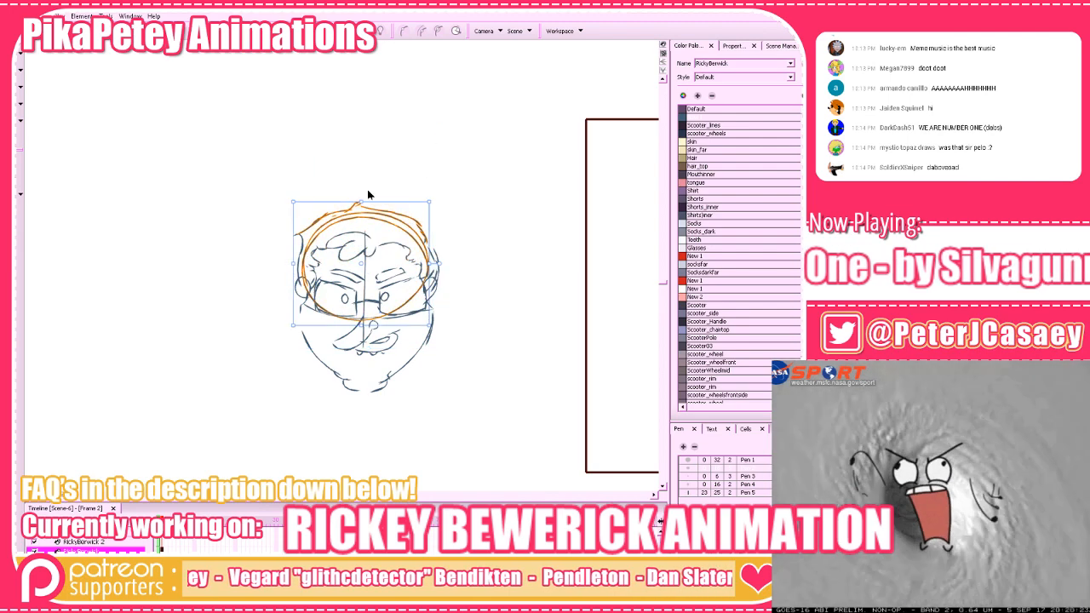
{"action": "left_click_drag", "start_coordinate": [362, 202], "coordinate": [366, 181]}
{"action": "left_click", "coordinate": [474, 95]}
{"action": "left_click_drag", "start_coordinate": [493, 221], "coordinate": [502, 253]}
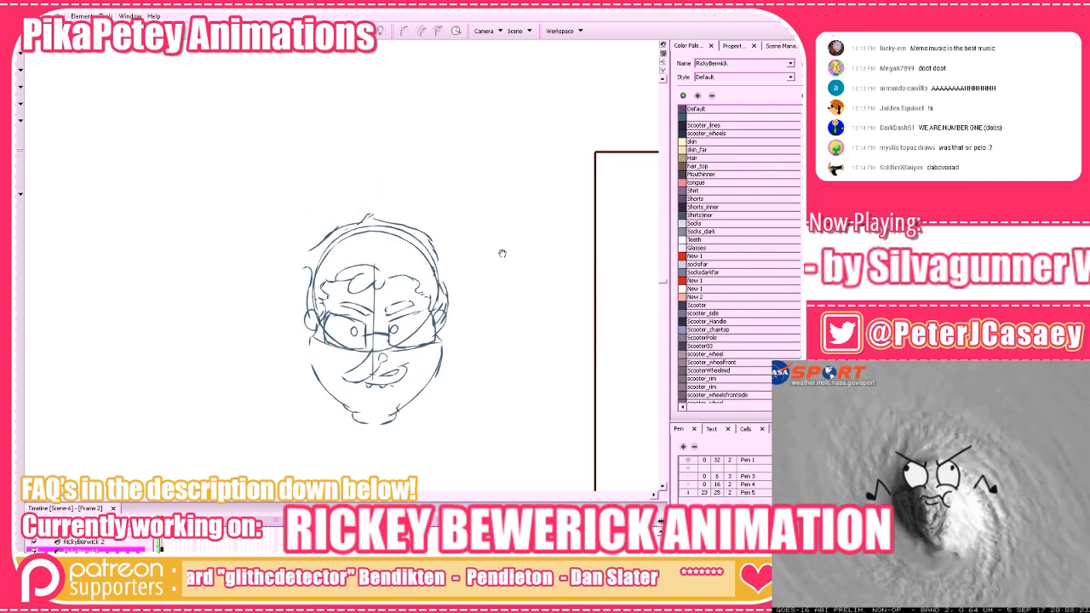
{"action": "left_click_drag", "start_coordinate": [340, 266], "coordinate": [426, 297]}
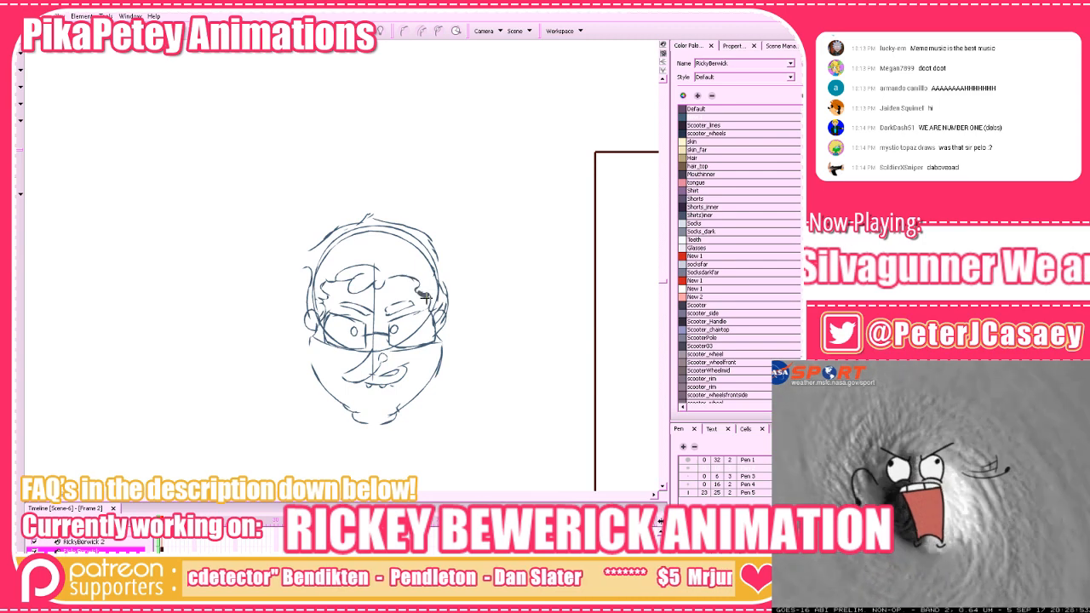
{"action": "mouse_move", "coordinate": [436, 254]}
{"action": "left_mouse_down"}
{"action": "mouse_move", "coordinate": [448, 292]}
{"action": "mouse_move", "coordinate": [438, 321]}
{"action": "left_mouse_up"}
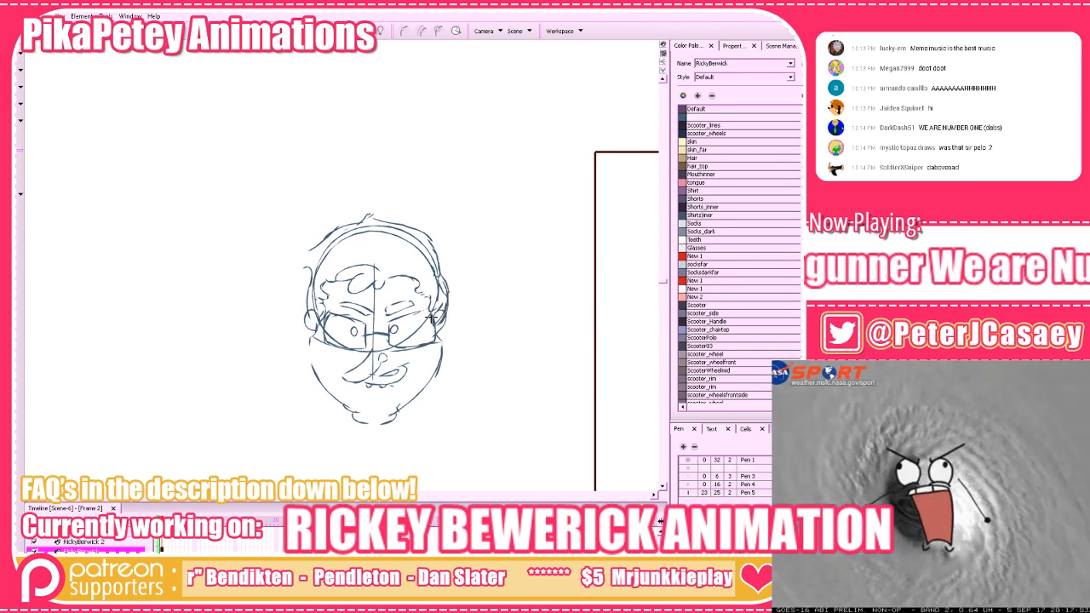
Try to sketch a raised shoulder, short sleeve and bent arm extending outward from the side of the head
{"action": "key", "text": "2"}
{"action": "key", "text": "2"}
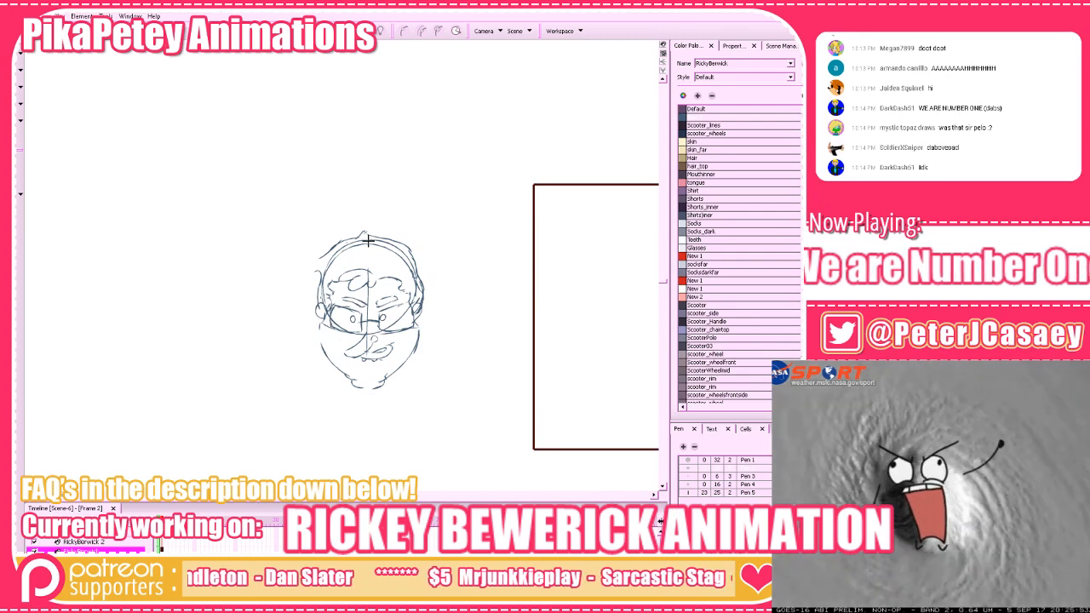
{"action": "mouse_move", "coordinate": [327, 256]}
{"action": "left_mouse_down"}
{"action": "mouse_move", "coordinate": [279, 253]}
{"action": "mouse_move", "coordinate": [315, 259]}
{"action": "mouse_move", "coordinate": [303, 238]}
{"action": "mouse_move", "coordinate": [272, 257]}
{"action": "mouse_move", "coordinate": [291, 266]}
{"action": "mouse_move", "coordinate": [309, 274]}
{"action": "mouse_move", "coordinate": [294, 237]}
{"action": "mouse_move", "coordinate": [288, 244]}
{"action": "mouse_move", "coordinate": [298, 238]}
{"action": "mouse_move", "coordinate": [280, 236]}
{"action": "mouse_move", "coordinate": [274, 264]}
{"action": "mouse_move", "coordinate": [311, 289]}
{"action": "left_mouse_up"}
{"action": "key", "text": "ctrl+z"}
{"action": "key", "text": "ctrl+z"}
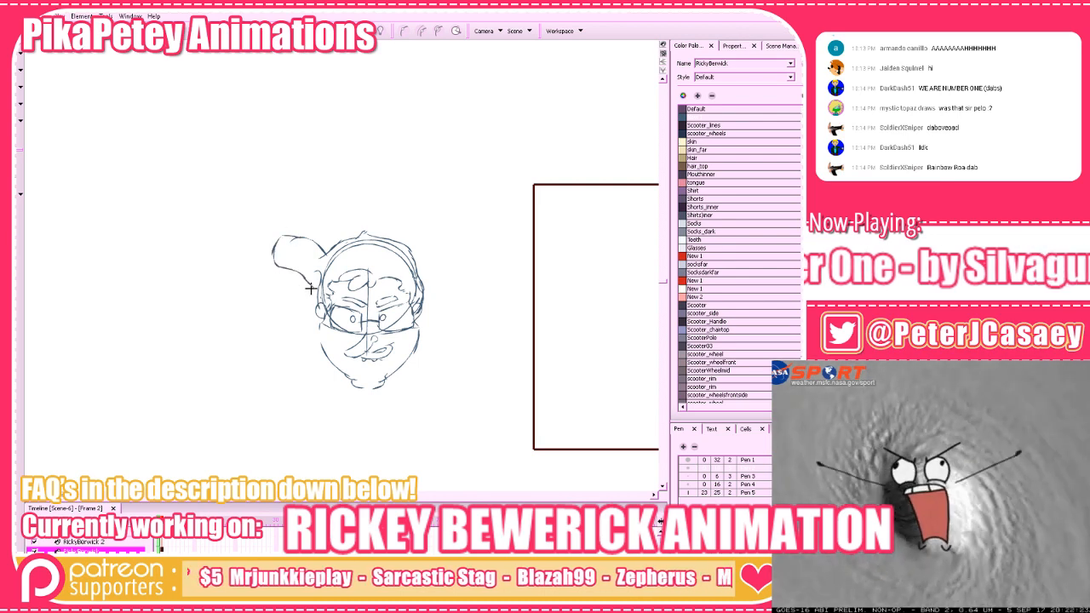
{"action": "left_click_drag", "start_coordinate": [274, 236], "coordinate": [226, 242]}
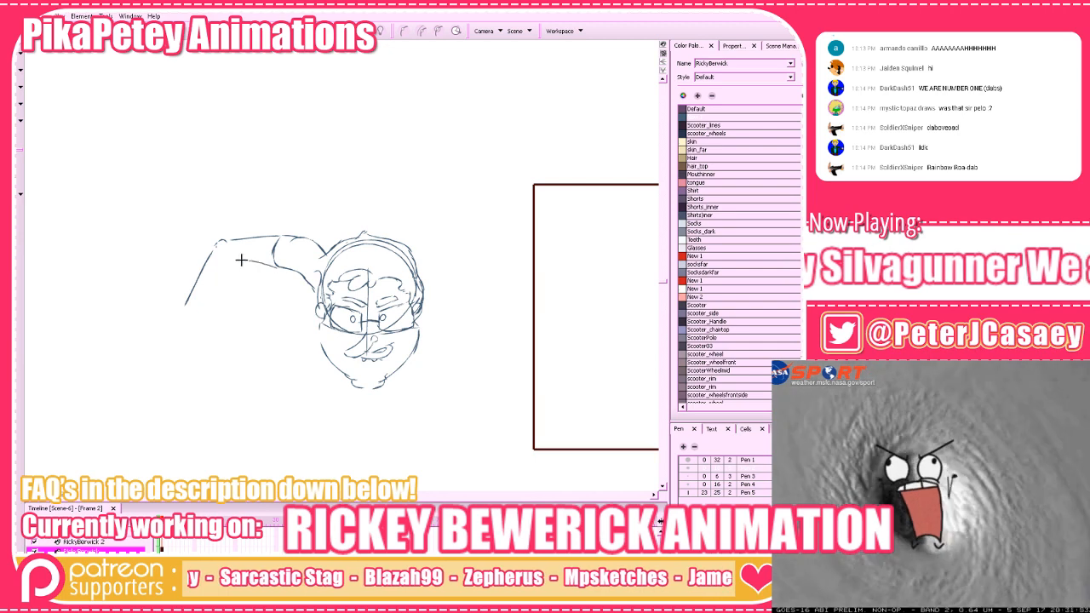
{"action": "key", "text": "ctrl+z"}
{"action": "key", "text": "ctrl+z"}
{"action": "left_click_drag", "start_coordinate": [314, 240], "coordinate": [261, 234]}
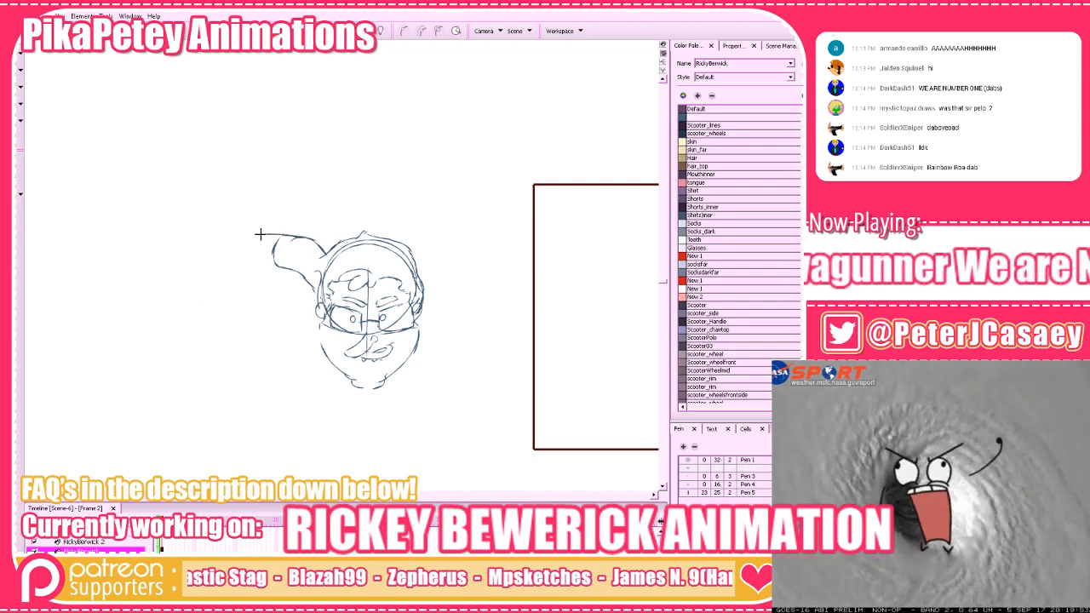
{"action": "mouse_move", "coordinate": [315, 273]}
{"action": "left_mouse_down"}
{"action": "mouse_move", "coordinate": [247, 258]}
{"action": "mouse_move", "coordinate": [201, 287]}
{"action": "left_mouse_up"}
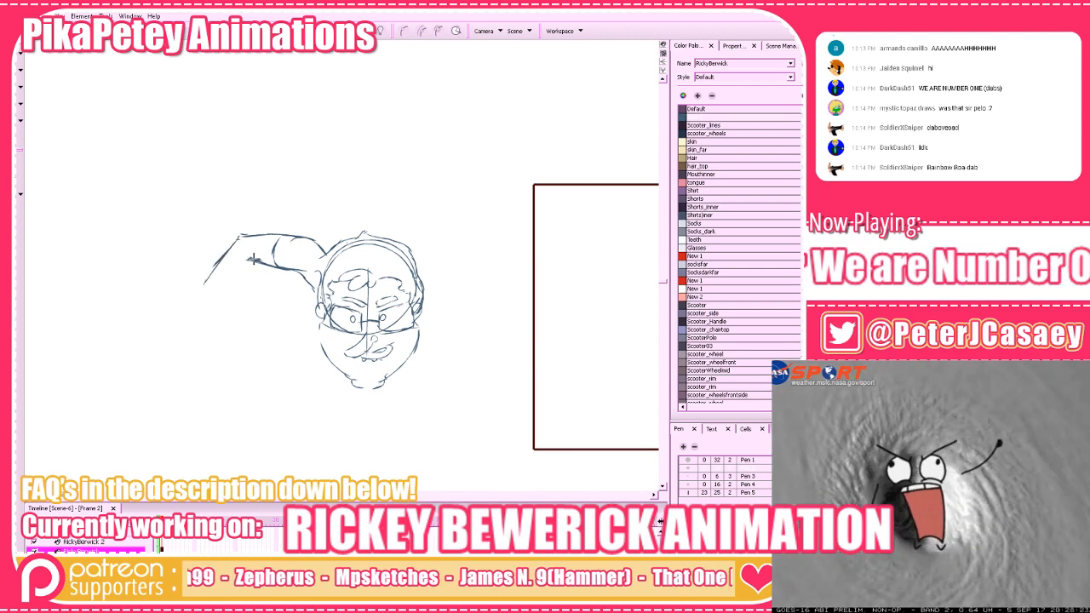
{"action": "left_click_drag", "start_coordinate": [254, 259], "coordinate": [213, 293]}
{"action": "left_click_drag", "start_coordinate": [273, 374], "coordinate": [304, 377]}
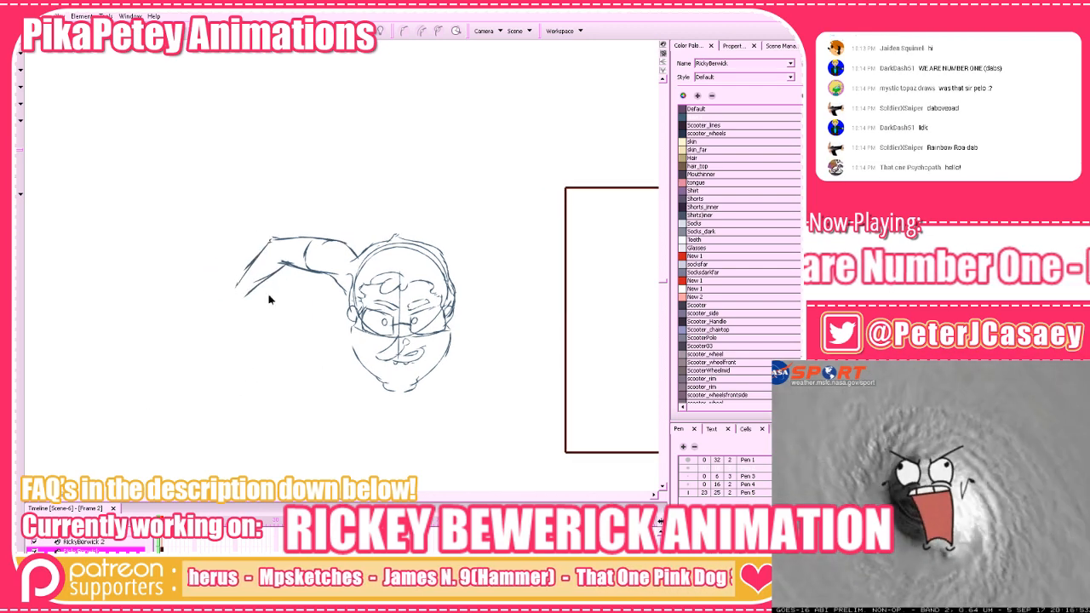
Undo the strokes of the raised shoulder, sleeve and bent arm
{"action": "key", "text": "ctrl+z"}
{"action": "key", "text": "ctrl+z"}
{"action": "key", "text": "ctrl+z"}
{"action": "key", "text": "ctrl+z"}
{"action": "key", "text": "ctrl+z"}
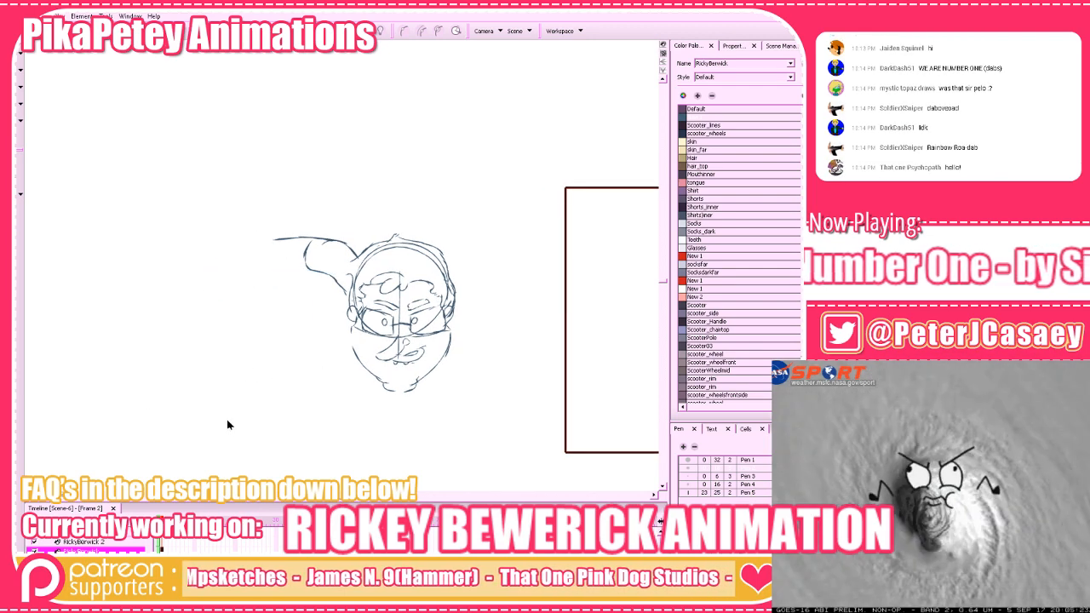
{"action": "key", "text": "ctrl+z"}
{"action": "key", "text": "ctrl+z"}
{"action": "key", "text": "ctrl+z"}
{"action": "key", "text": "ctrl+z"}
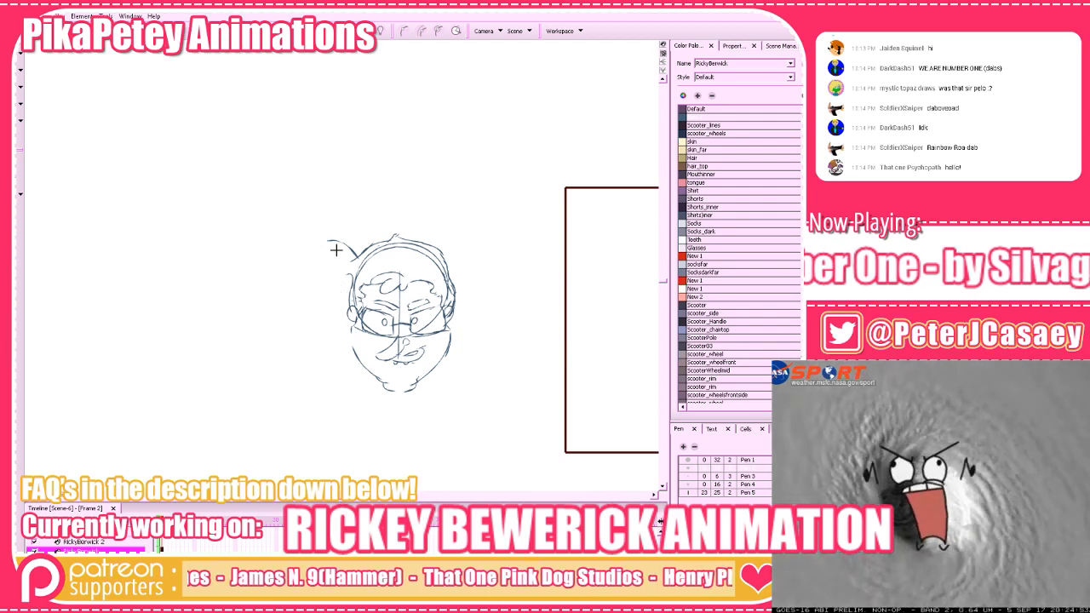
{"action": "key", "text": "ctrl+z"}
Sketch a slanted shoulder line across the head, and a sleeved, bent arm with its hand reaching away from the camera frame
{"action": "mouse_move", "coordinate": [349, 257]}
{"action": "left_mouse_down"}
{"action": "mouse_move", "coordinate": [436, 300]}
{"action": "mouse_move", "coordinate": [465, 326]}
{"action": "mouse_move", "coordinate": [465, 359]}
{"action": "left_mouse_up"}
{"action": "key", "text": "ctrl+z"}
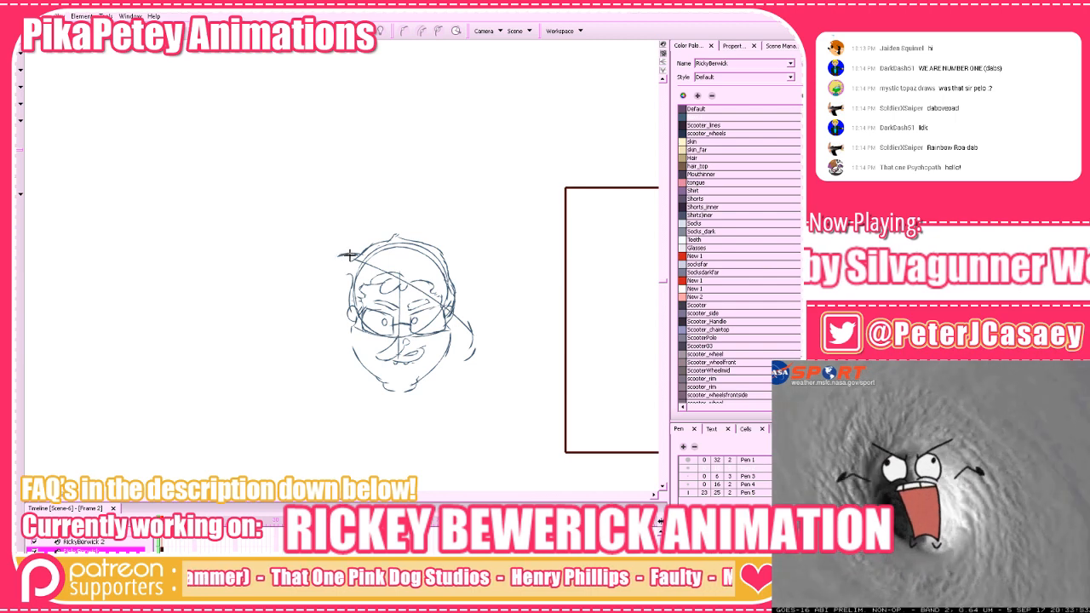
{"action": "mouse_move", "coordinate": [350, 254]}
{"action": "left_mouse_down"}
{"action": "mouse_move", "coordinate": [320, 251]}
{"action": "mouse_move", "coordinate": [300, 280]}
{"action": "mouse_move", "coordinate": [332, 279]}
{"action": "mouse_move", "coordinate": [289, 252]}
{"action": "mouse_move", "coordinate": [239, 299]}
{"action": "left_mouse_up"}
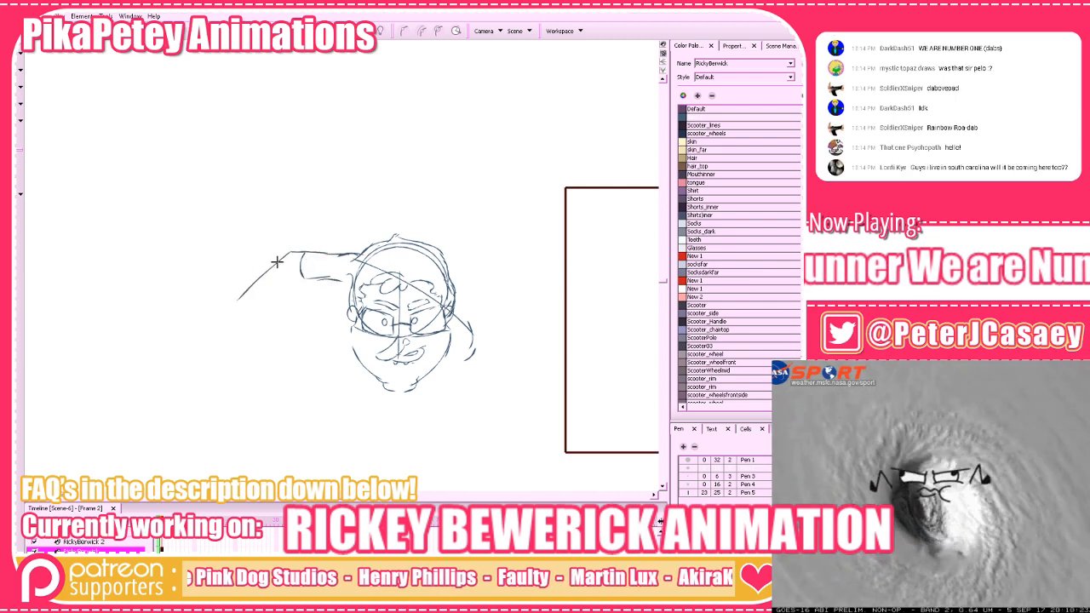
{"action": "mouse_move", "coordinate": [299, 276]}
{"action": "left_mouse_down"}
{"action": "mouse_move", "coordinate": [218, 317]}
{"action": "mouse_move", "coordinate": [212, 301]}
{"action": "mouse_move", "coordinate": [230, 320]}
{"action": "left_mouse_up"}
Try long downward strokes for the other arm from the lower shoulder, undoing the rejected lines
{"action": "mouse_move", "coordinate": [511, 344]}
{"action": "left_mouse_down"}
{"action": "mouse_move", "coordinate": [479, 331]}
{"action": "mouse_move", "coordinate": [393, 440]}
{"action": "left_mouse_up"}
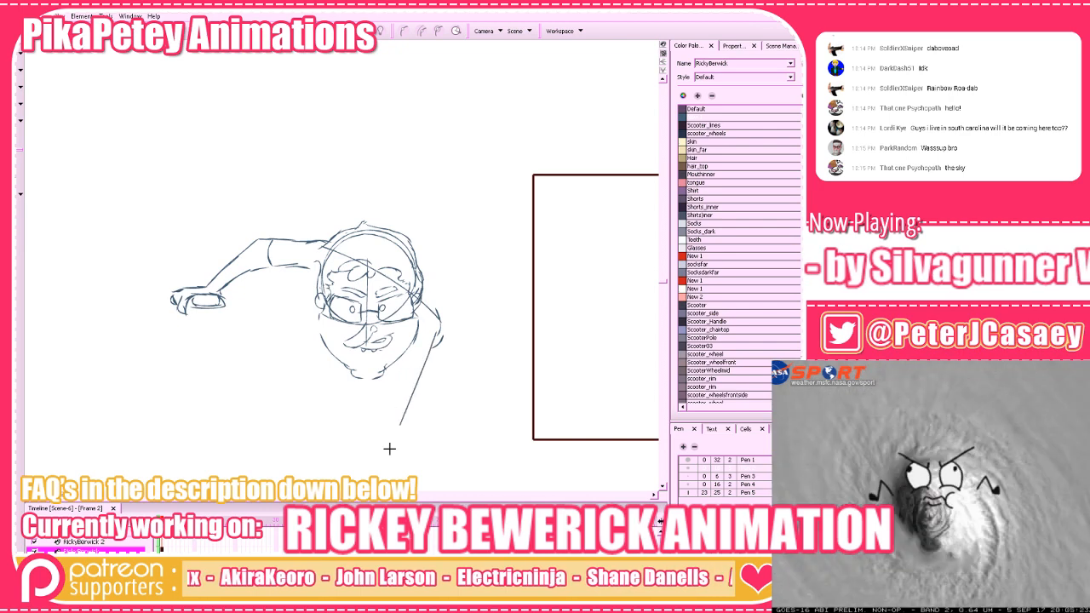
{"action": "key", "text": "ctrl+z"}
{"action": "mouse_move", "coordinate": [404, 355]}
{"action": "left_mouse_down"}
{"action": "mouse_move", "coordinate": [373, 447]}
{"action": "mouse_move", "coordinate": [378, 469]}
{"action": "left_mouse_up"}
{"action": "key", "text": "ctrl+z"}
{"action": "key", "text": "ctrl+z"}
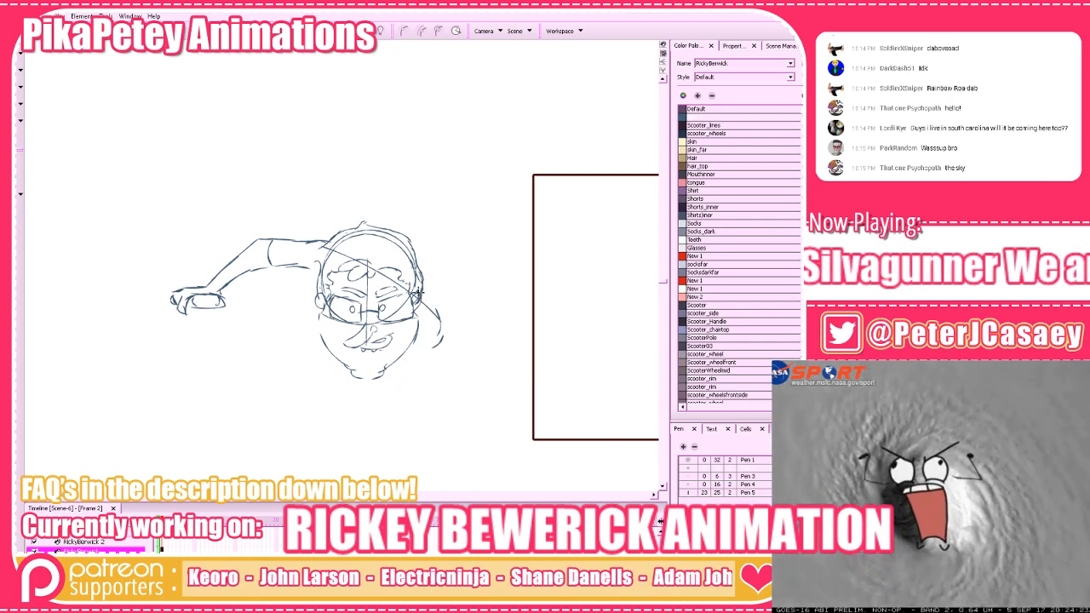
{"action": "left_click_drag", "start_coordinate": [441, 305], "coordinate": [389, 442]}
{"action": "key", "text": "ctrl+z"}
{"action": "key", "text": "ctrl+z"}
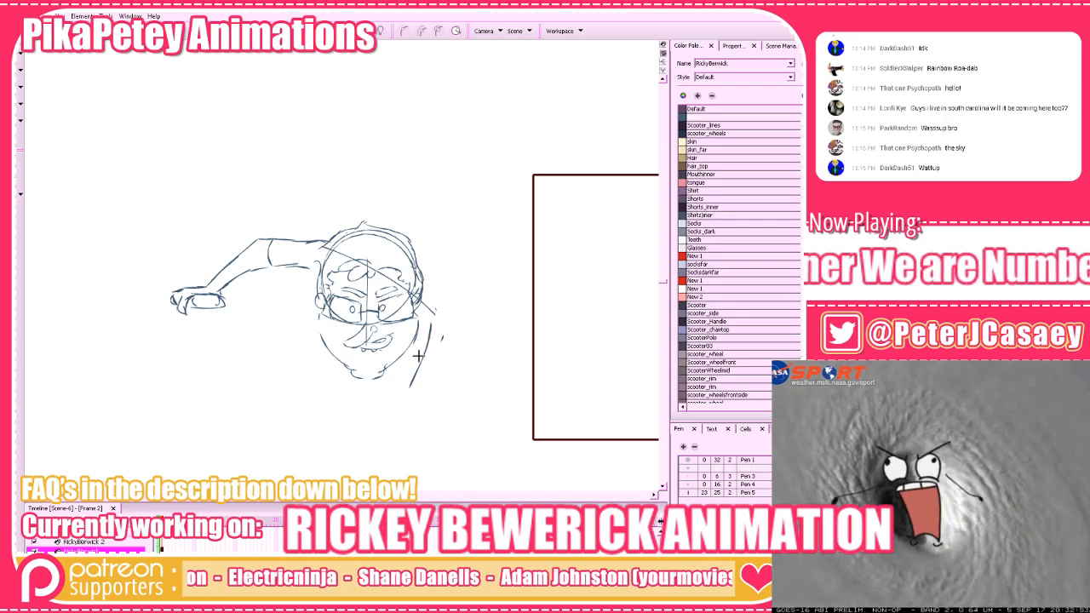
Sketch the short sleeve of the lower arm, running from the shoulder down beside the jaw
{"action": "left_click_drag", "start_coordinate": [410, 389], "coordinate": [381, 385]}
{"action": "left_click_drag", "start_coordinate": [425, 342], "coordinate": [410, 388]}
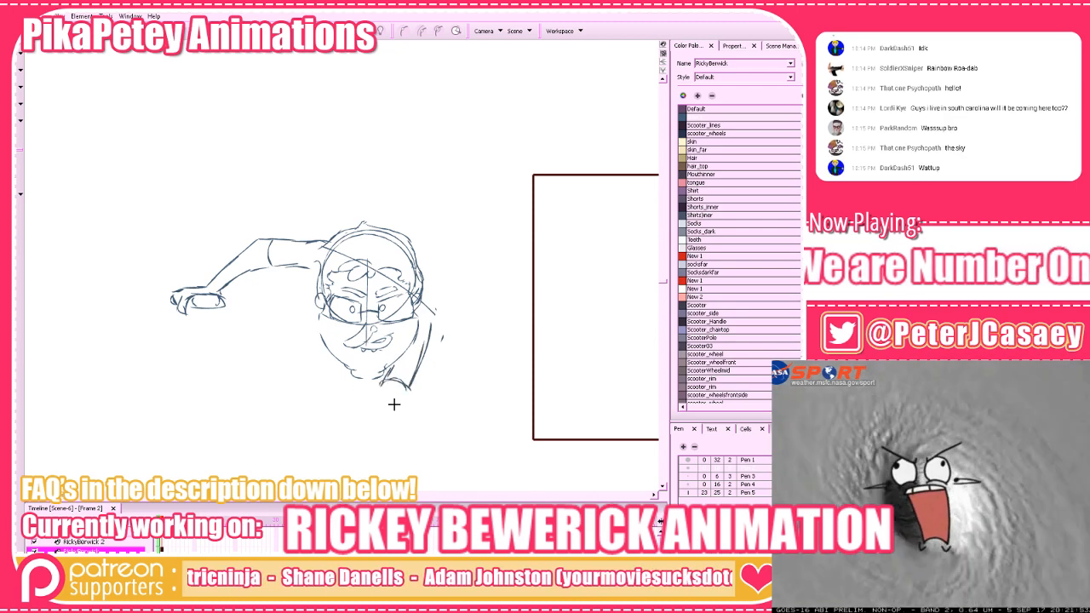
{"action": "left_click_drag", "start_coordinate": [431, 308], "coordinate": [410, 392]}
{"action": "mouse_move", "coordinate": [413, 387]}
{"action": "left_mouse_down"}
{"action": "mouse_move", "coordinate": [433, 320]}
{"action": "mouse_move", "coordinate": [424, 303]}
{"action": "left_mouse_up"}
{"action": "left_click_drag", "start_coordinate": [417, 341], "coordinate": [409, 315]}
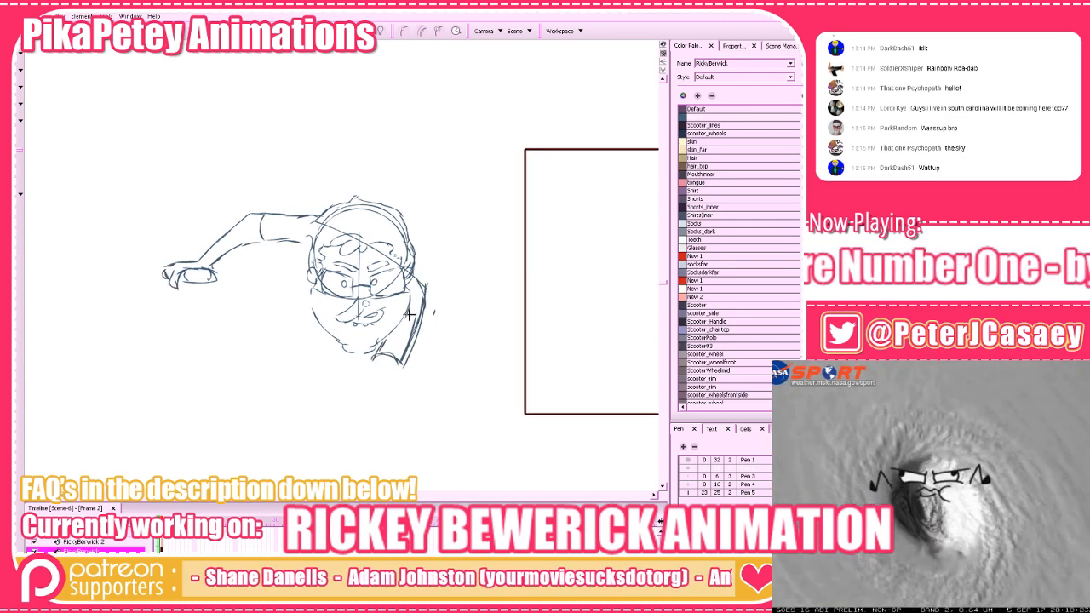
Draw the forearm below the sleeve, angled down beneath the chin, with a splayed hand at its end
{"action": "mouse_move", "coordinate": [380, 352]}
{"action": "left_mouse_down"}
{"action": "mouse_move", "coordinate": [309, 443]}
{"action": "mouse_move", "coordinate": [350, 401]}
{"action": "mouse_move", "coordinate": [341, 417]}
{"action": "left_mouse_up"}
{"action": "key", "text": "ctrl+z"}
{"action": "mouse_move", "coordinate": [404, 361]}
{"action": "left_mouse_down"}
{"action": "mouse_move", "coordinate": [348, 429]}
{"action": "mouse_move", "coordinate": [371, 400]}
{"action": "mouse_move", "coordinate": [341, 418]}
{"action": "mouse_move", "coordinate": [338, 436]}
{"action": "mouse_move", "coordinate": [353, 436]}
{"action": "left_mouse_up"}
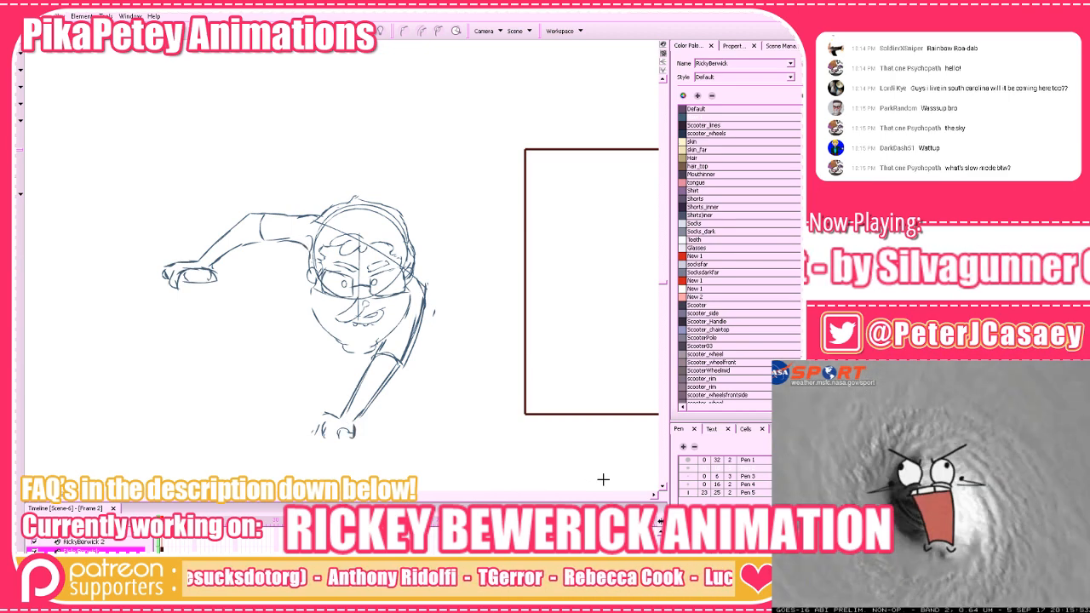
Sketch the torso, shorts and bent leg with its foot behind the head, between the two arms
{"action": "key", "text": "1"}
{"action": "key", "text": "1"}
{"action": "left_click_drag", "start_coordinate": [478, 379], "coordinate": [499, 384]}
{"action": "key", "text": "2"}
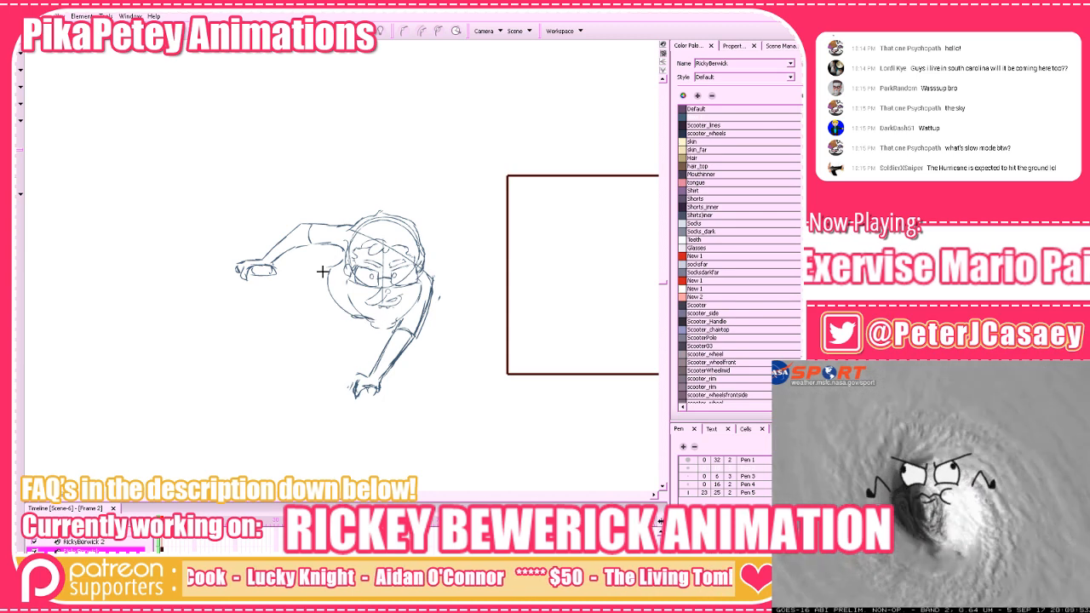
{"action": "mouse_move", "coordinate": [293, 262]}
{"action": "left_mouse_down"}
{"action": "mouse_move", "coordinate": [291, 288]}
{"action": "mouse_move", "coordinate": [324, 298]}
{"action": "mouse_move", "coordinate": [313, 319]}
{"action": "mouse_move", "coordinate": [324, 299]}
{"action": "left_mouse_up"}
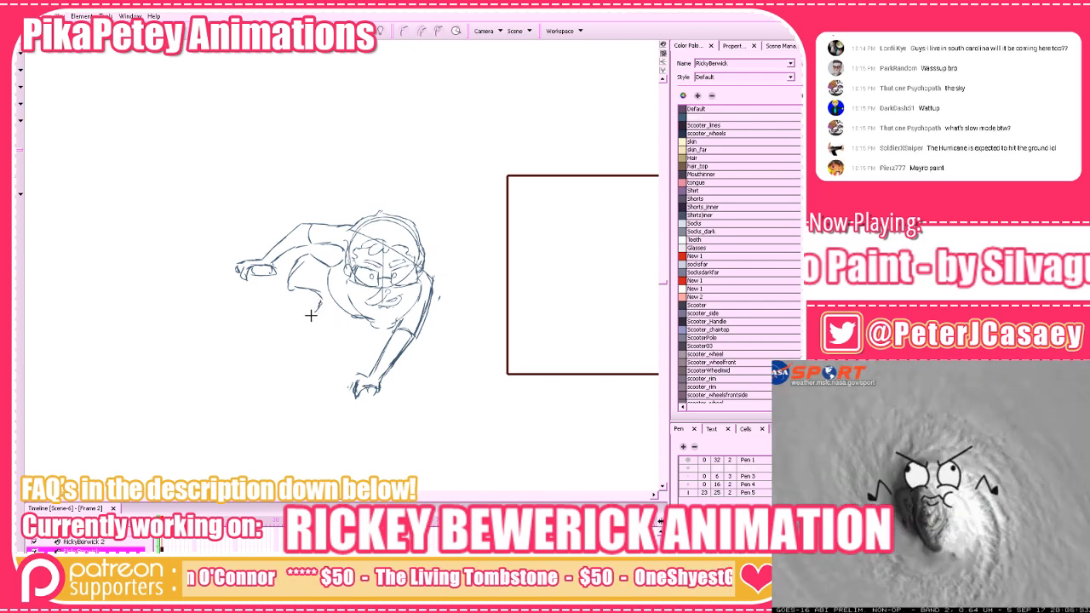
{"action": "mouse_move", "coordinate": [309, 317]}
{"action": "left_mouse_down"}
{"action": "mouse_move", "coordinate": [329, 334]}
{"action": "mouse_move", "coordinate": [356, 322]}
{"action": "left_mouse_up"}
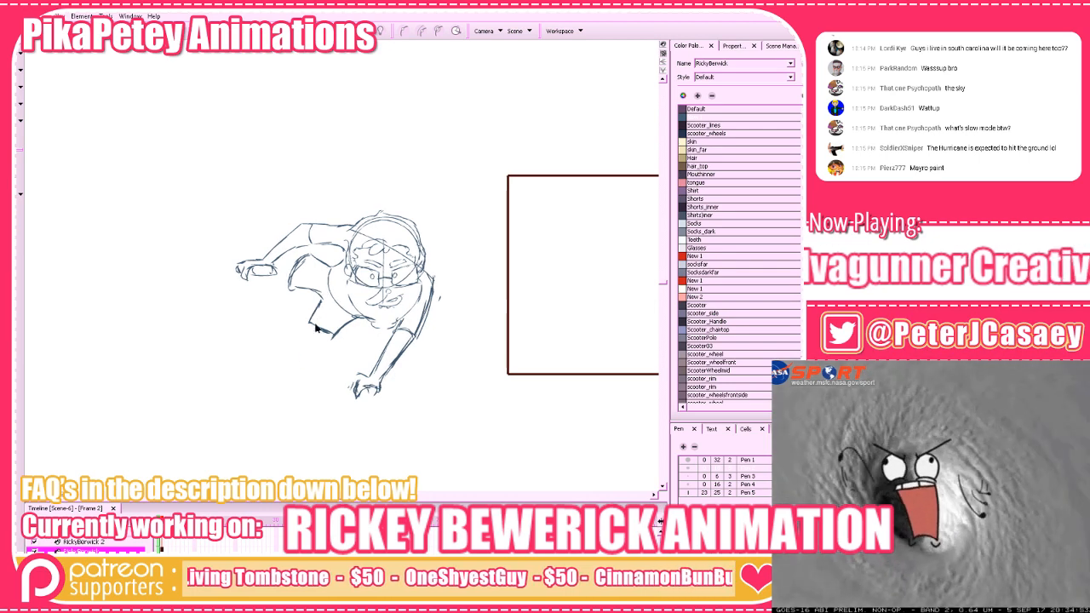
{"action": "mouse_move", "coordinate": [315, 330]}
{"action": "left_mouse_down"}
{"action": "mouse_move", "coordinate": [308, 348]}
{"action": "mouse_move", "coordinate": [289, 320]}
{"action": "left_mouse_up"}
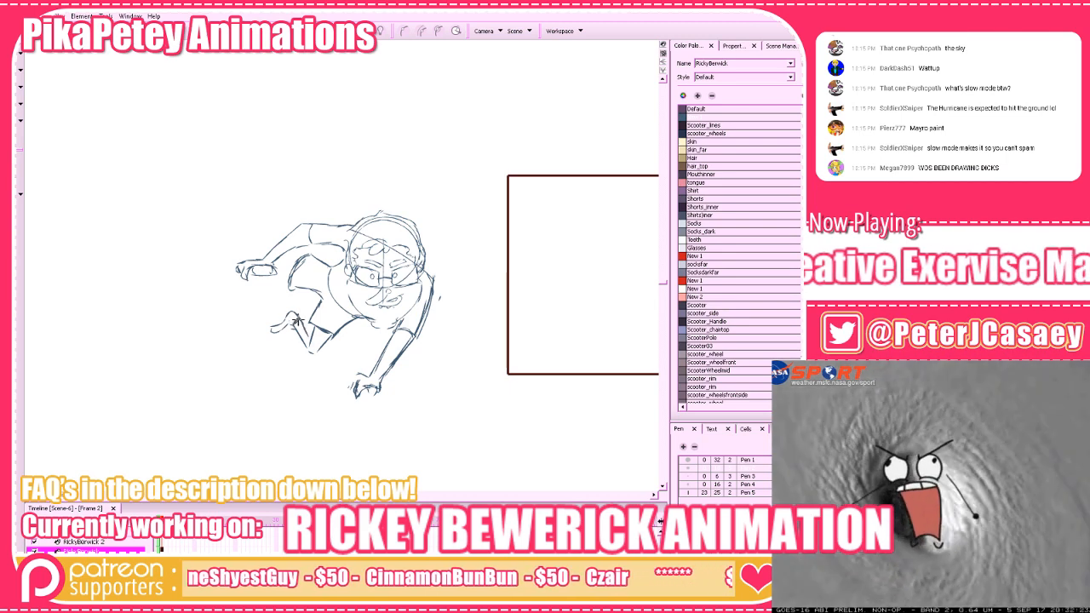
{"action": "left_click_drag", "start_coordinate": [317, 293], "coordinate": [329, 301]}
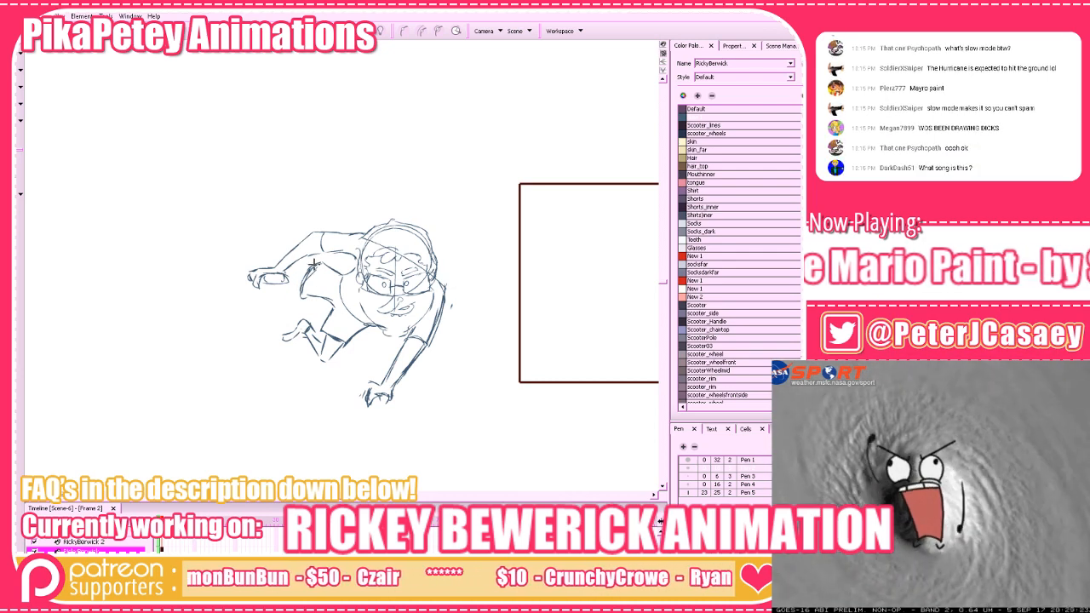
Erase and rework the hip and shorts lines beneath the outstretched arm
{"action": "left_click_drag", "start_coordinate": [491, 363], "coordinate": [470, 364]}
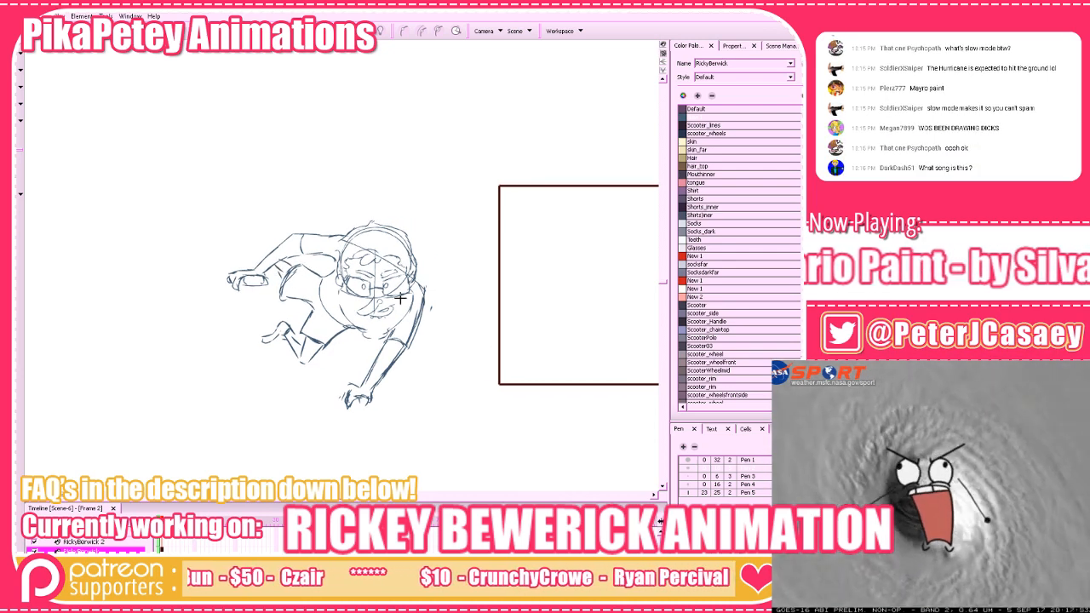
{"action": "left_click_drag", "start_coordinate": [505, 285], "coordinate": [511, 286]}
{"action": "key", "text": "alt+e"}
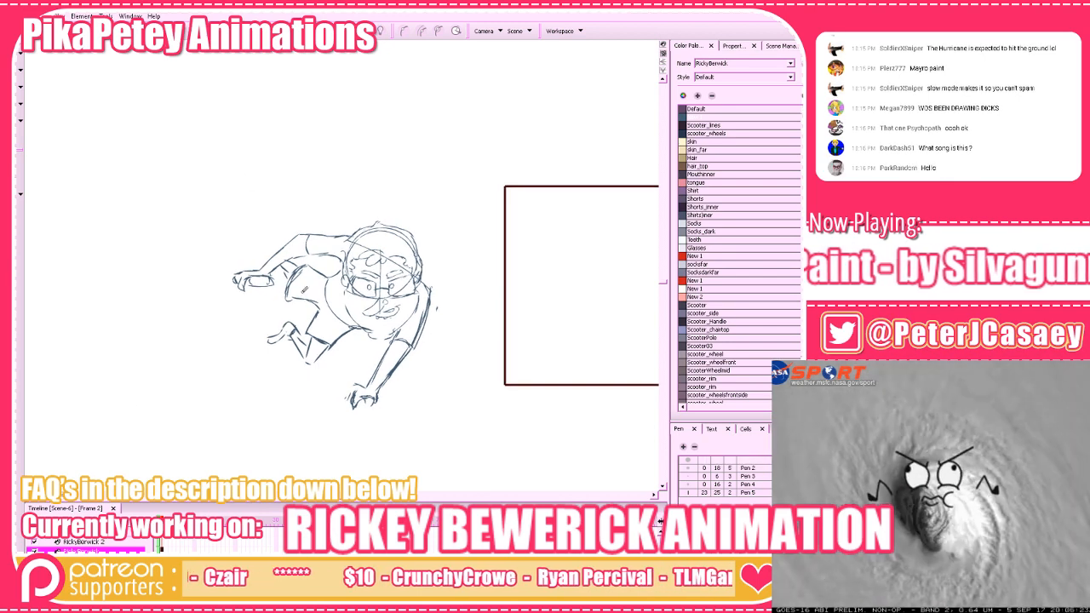
{"action": "mouse_move", "coordinate": [299, 276]}
{"action": "left_mouse_down"}
{"action": "mouse_move", "coordinate": [284, 292]}
{"action": "mouse_move", "coordinate": [315, 274]}
{"action": "mouse_move", "coordinate": [354, 300]}
{"action": "mouse_move", "coordinate": [459, 305]}
{"action": "left_mouse_up"}
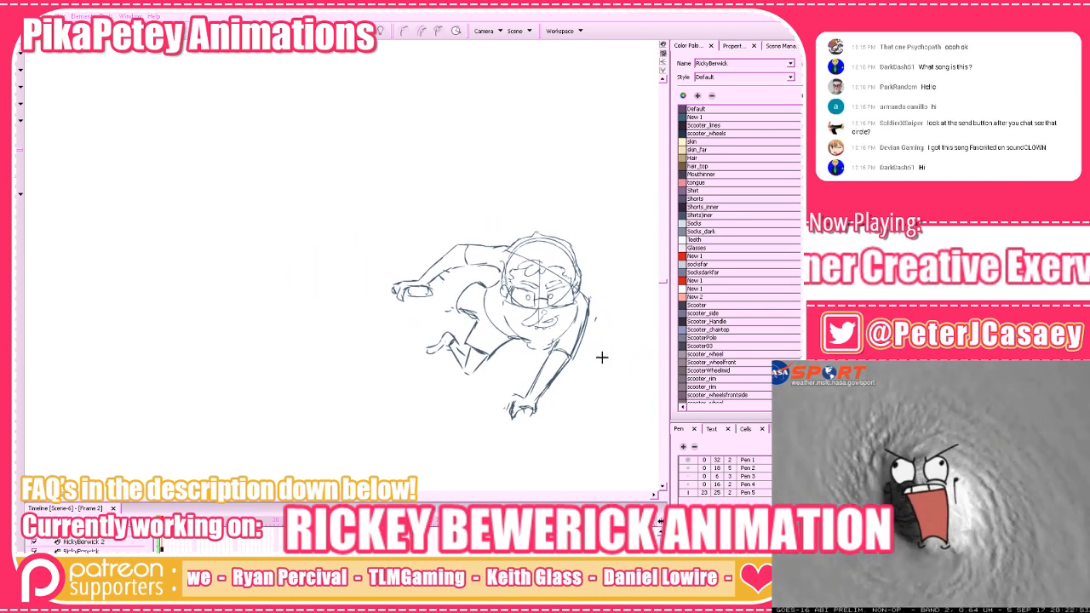
Draw a doodle cat's two rounded haunches and tall, narrow body with a rounded head in the empty area beside the figure
{"action": "left_click_drag", "start_coordinate": [514, 370], "coordinate": [583, 372]}
{"action": "key", "text": "2"}
{"action": "key", "text": "2"}
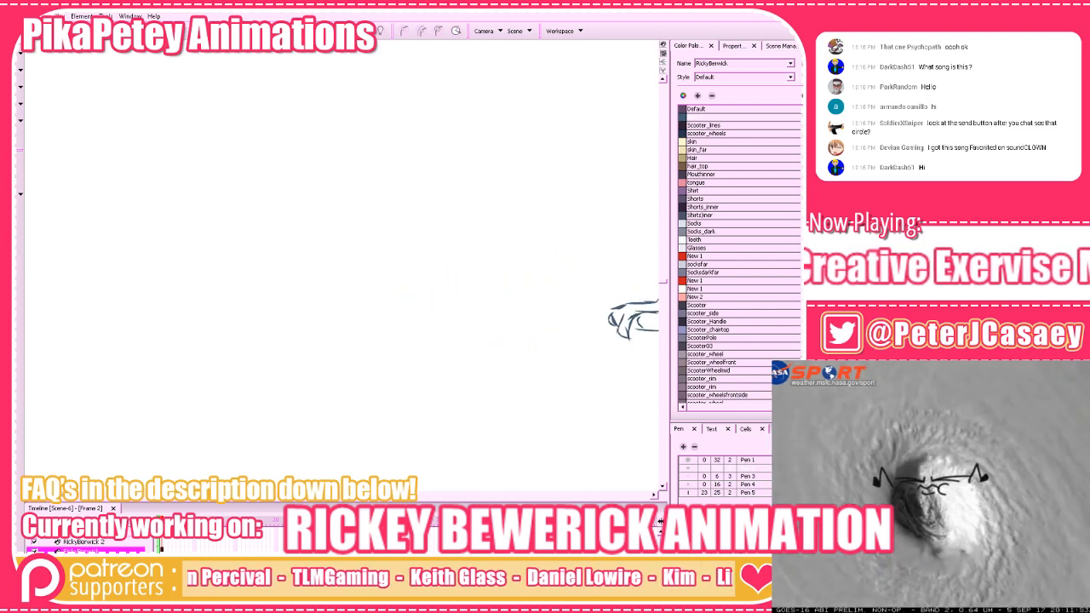
{"action": "left_click_drag", "start_coordinate": [429, 352], "coordinate": [427, 367]}
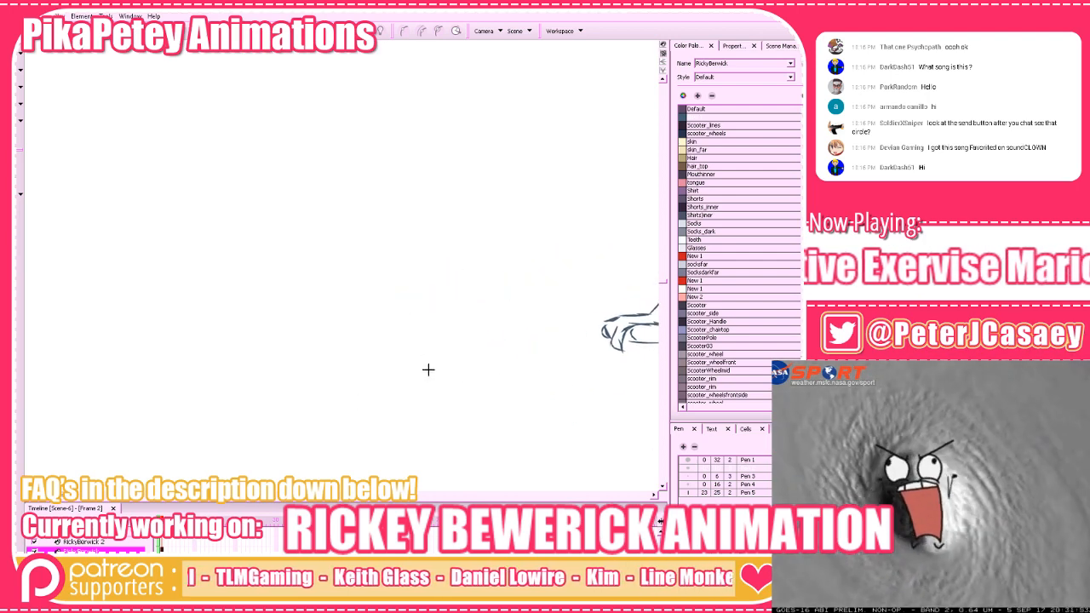
{"action": "mouse_move", "coordinate": [331, 336]}
{"action": "left_mouse_down"}
{"action": "mouse_move", "coordinate": [340, 383]}
{"action": "mouse_move", "coordinate": [286, 412]}
{"action": "mouse_move", "coordinate": [256, 349]}
{"action": "left_mouse_up"}
{"action": "mouse_move", "coordinate": [315, 413]}
{"action": "left_mouse_down"}
{"action": "mouse_move", "coordinate": [384, 351]}
{"action": "mouse_move", "coordinate": [363, 328]}
{"action": "mouse_move", "coordinate": [379, 396]}
{"action": "mouse_move", "coordinate": [335, 416]}
{"action": "mouse_move", "coordinate": [305, 415]}
{"action": "left_mouse_up"}
{"action": "key", "text": "ctrl+z"}
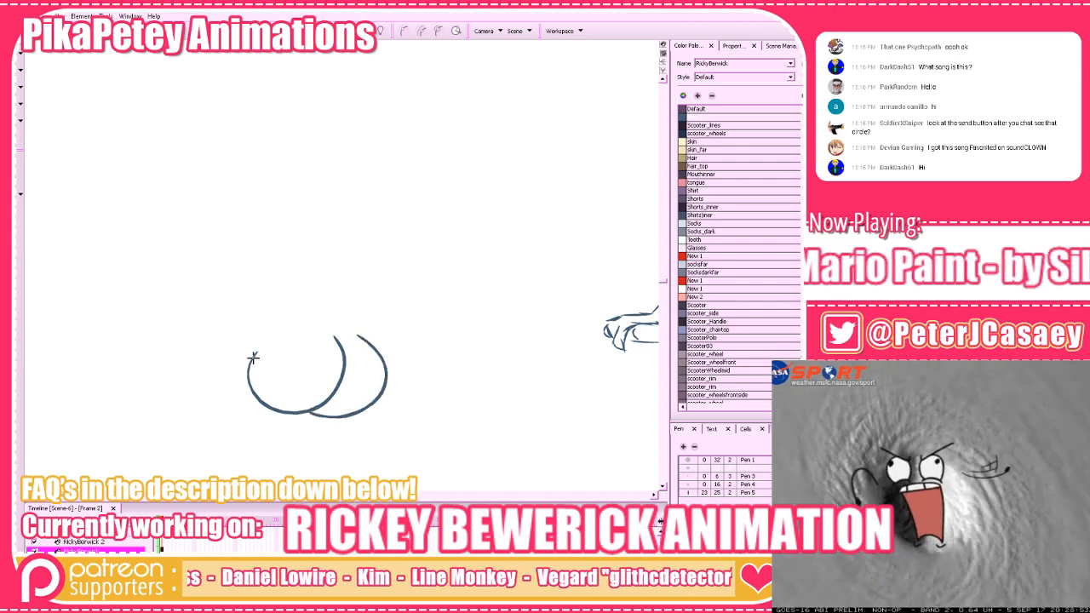
{"action": "mouse_move", "coordinate": [253, 357]}
{"action": "left_mouse_down"}
{"action": "mouse_move", "coordinate": [317, 269]}
{"action": "mouse_move", "coordinate": [356, 184]}
{"action": "mouse_move", "coordinate": [371, 255]}
{"action": "mouse_move", "coordinate": [357, 335]}
{"action": "left_mouse_up"}
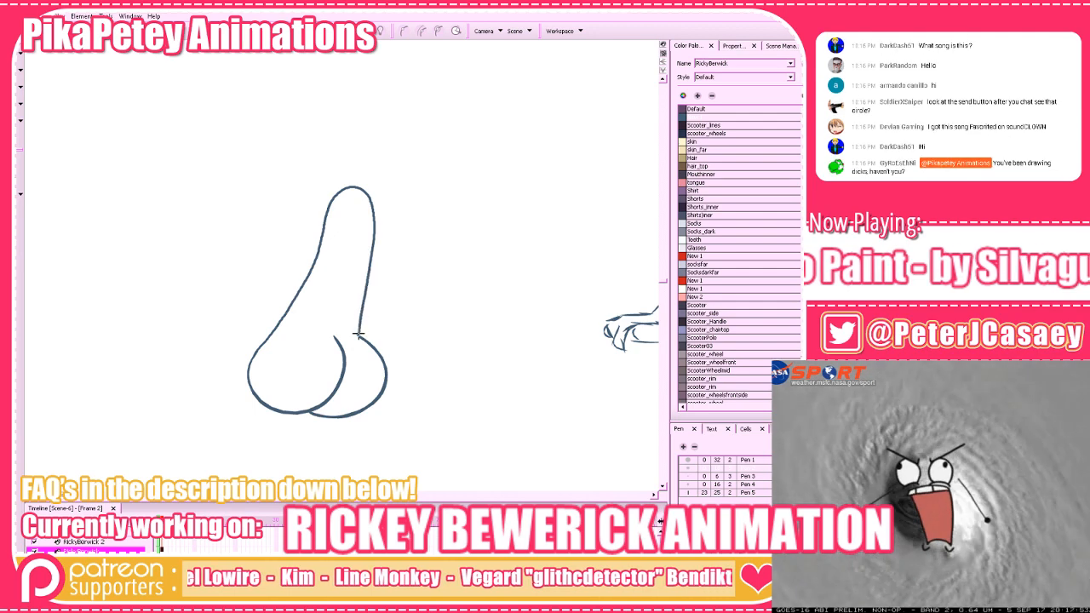
Draw the cat doodle's face with a small nose, eyes, mouth and whiskers, and add two pointed ears
{"action": "left_click_drag", "start_coordinate": [443, 343], "coordinate": [443, 394]}
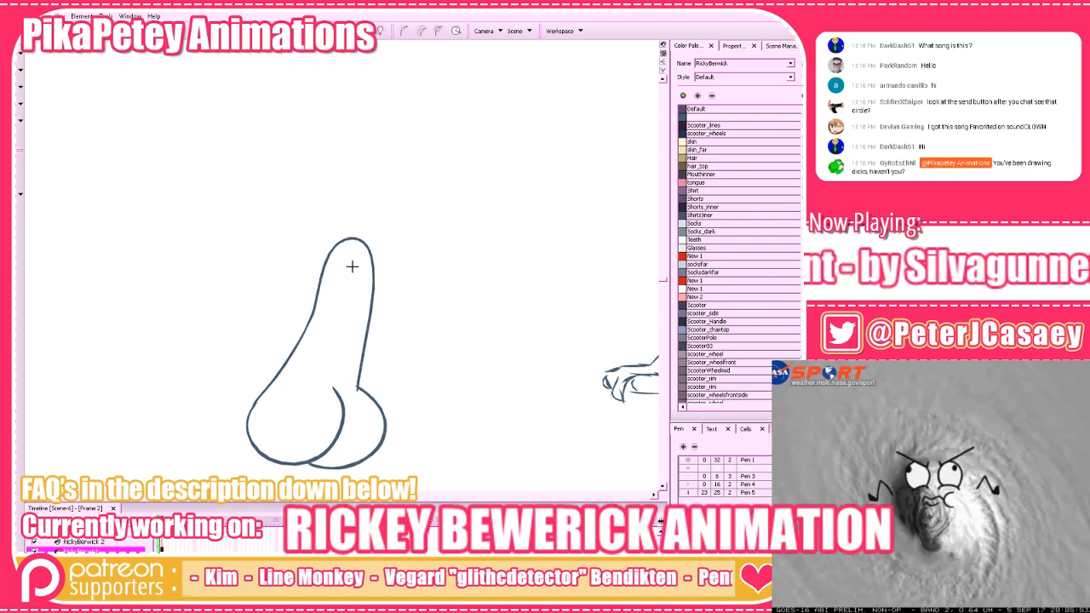
{"action": "left_click_drag", "start_coordinate": [351, 268], "coordinate": [356, 270]}
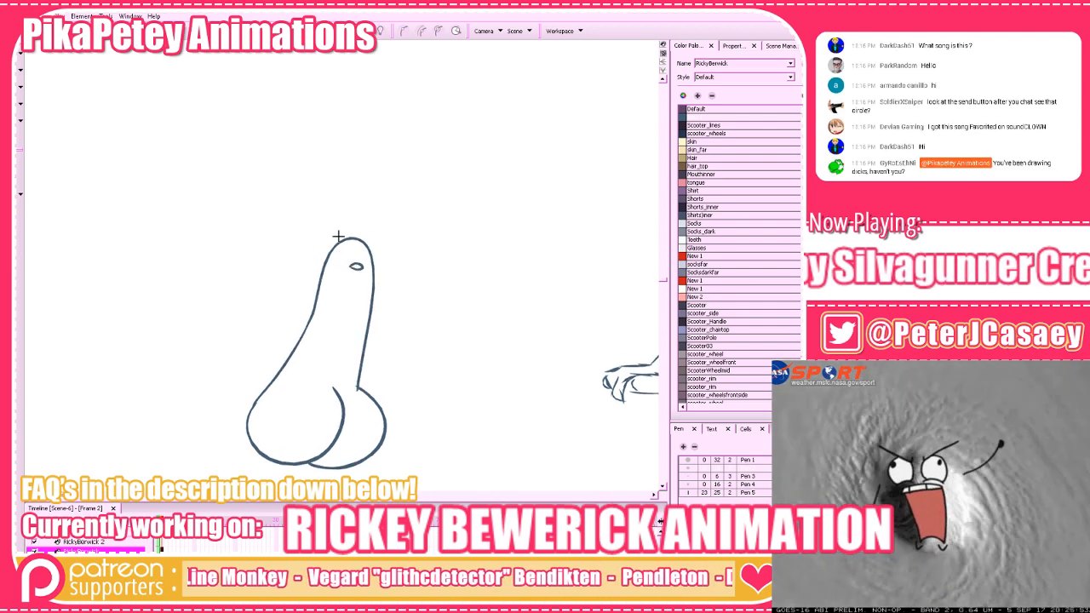
{"action": "mouse_move", "coordinate": [332, 228]}
{"action": "left_mouse_down"}
{"action": "mouse_move", "coordinate": [324, 252]}
{"action": "mouse_move", "coordinate": [363, 240]}
{"action": "mouse_move", "coordinate": [383, 255]}
{"action": "left_mouse_up"}
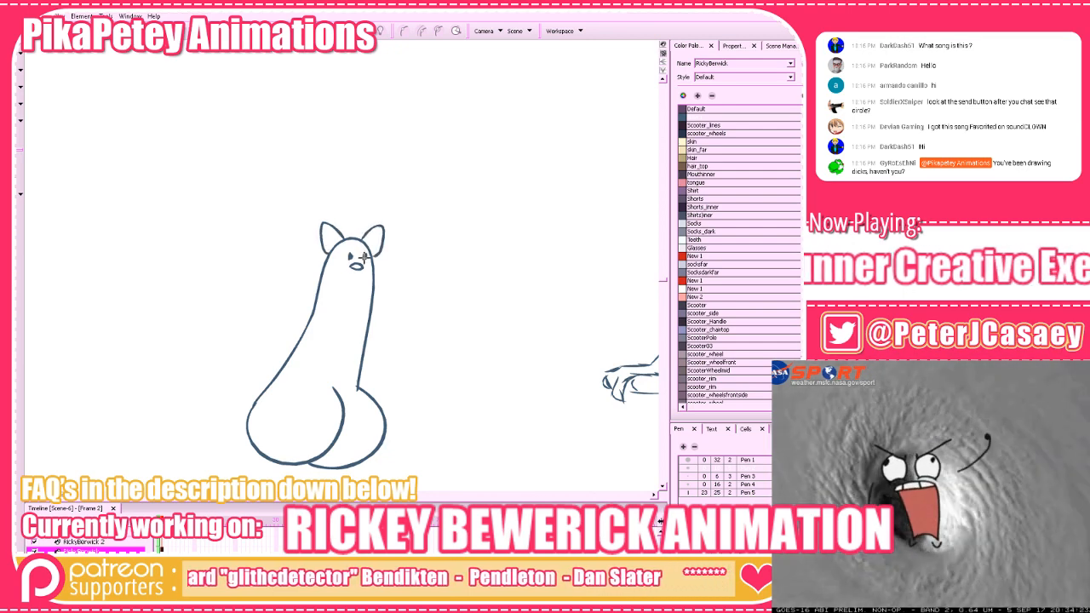
{"action": "mouse_move", "coordinate": [367, 270]}
{"action": "left_mouse_down"}
{"action": "mouse_move", "coordinate": [344, 271]}
{"action": "mouse_move", "coordinate": [361, 275]}
{"action": "mouse_move", "coordinate": [325, 254]}
{"action": "mouse_move", "coordinate": [315, 265]}
{"action": "left_mouse_up"}
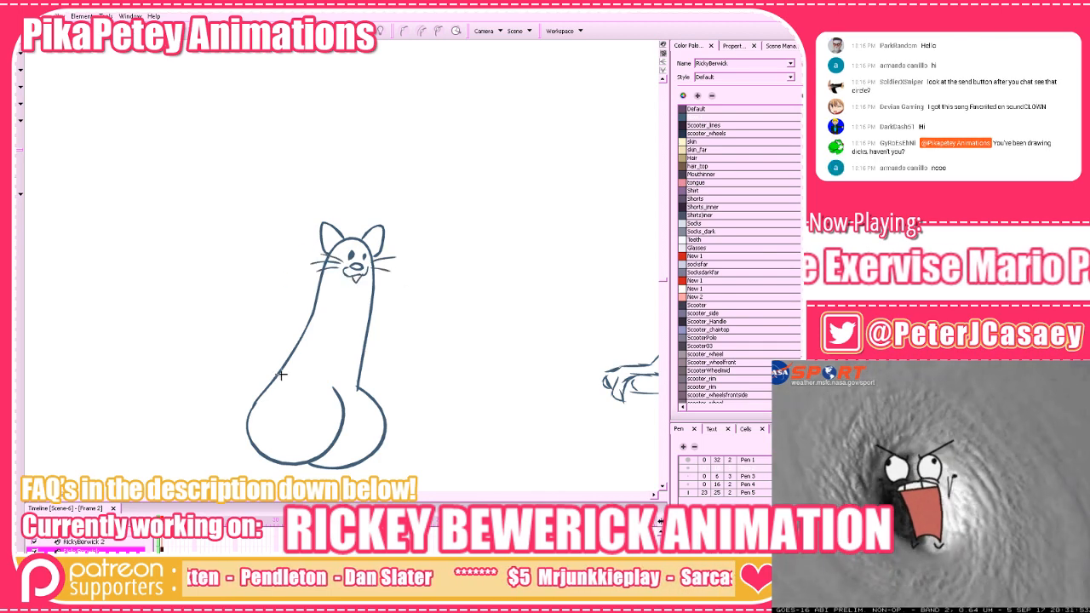
Add a curled tail, flat feet and two thin legs with dark paws to the cat doodle, and erase the legs' upper ends
{"action": "mouse_move", "coordinate": [281, 374]}
{"action": "left_mouse_down"}
{"action": "mouse_move", "coordinate": [277, 270]}
{"action": "mouse_move", "coordinate": [199, 295]}
{"action": "mouse_move", "coordinate": [263, 308]}
{"action": "mouse_move", "coordinate": [277, 372]}
{"action": "left_mouse_up"}
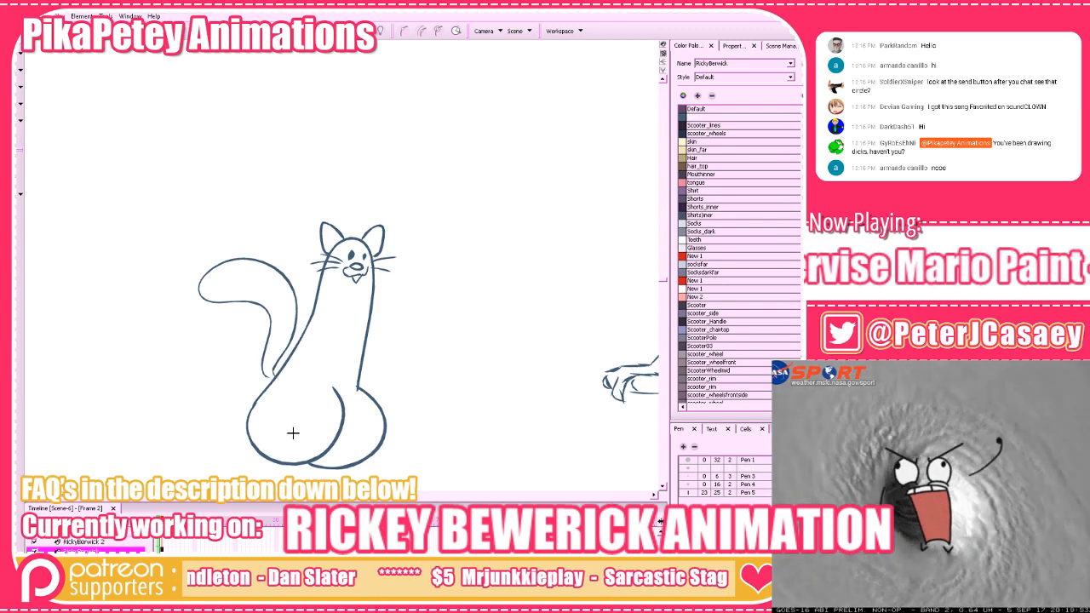
{"action": "mouse_move", "coordinate": [262, 455]}
{"action": "left_mouse_down"}
{"action": "mouse_move", "coordinate": [232, 454]}
{"action": "mouse_move", "coordinate": [386, 468]}
{"action": "mouse_move", "coordinate": [366, 461]}
{"action": "left_mouse_up"}
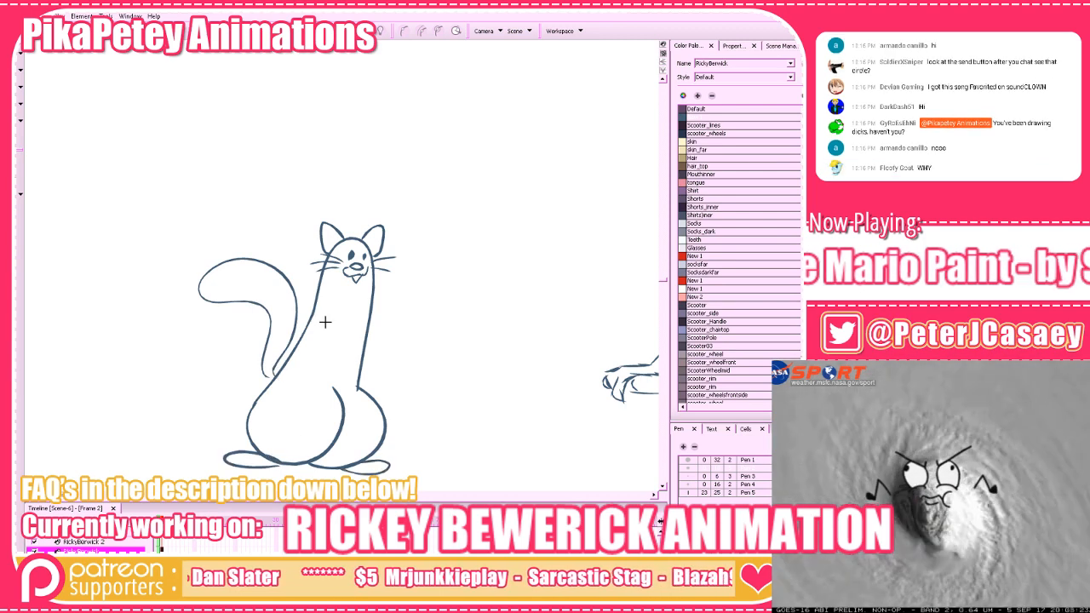
{"action": "left_click_drag", "start_coordinate": [325, 322], "coordinate": [312, 475]}
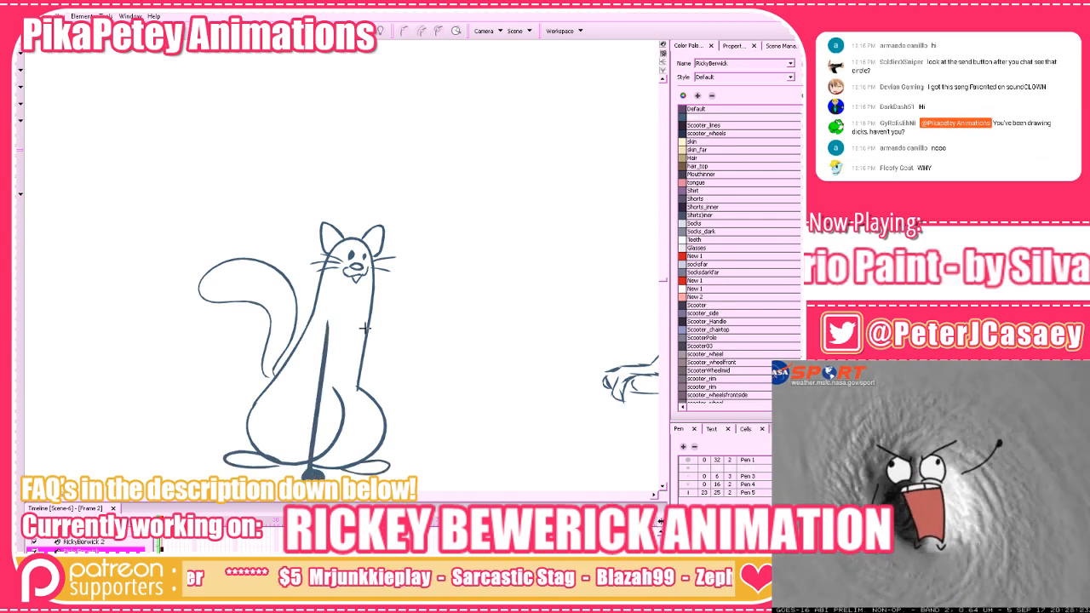
{"action": "mouse_move", "coordinate": [365, 328]}
{"action": "left_mouse_down"}
{"action": "mouse_move", "coordinate": [356, 383]}
{"action": "mouse_move", "coordinate": [393, 337]}
{"action": "mouse_move", "coordinate": [390, 354]}
{"action": "left_mouse_up"}
{"action": "left_click_drag", "start_coordinate": [542, 428], "coordinate": [504, 392]}
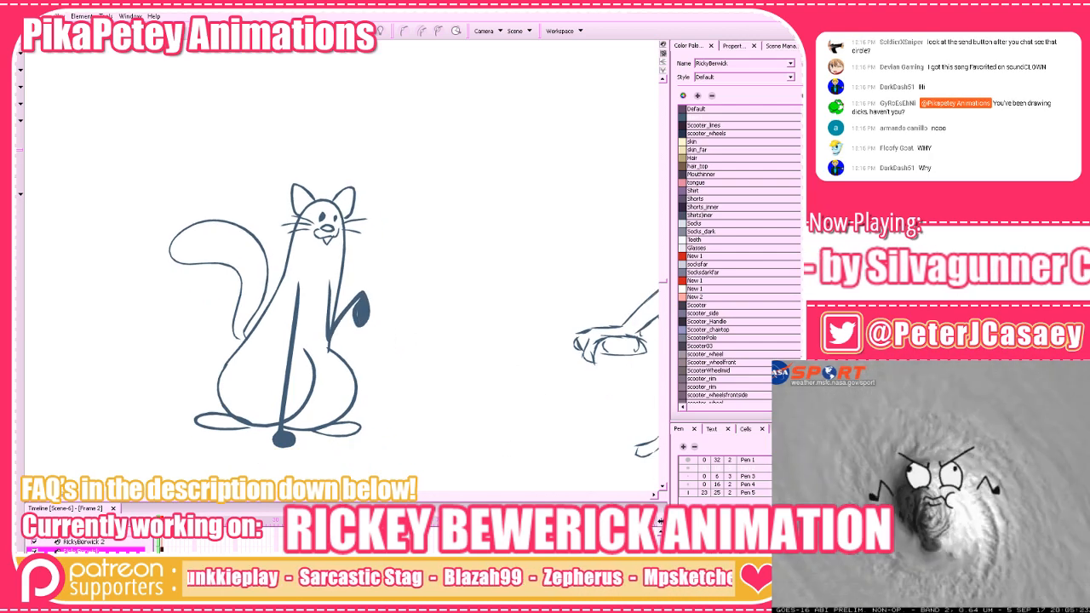
{"action": "key", "text": "alt+e"}
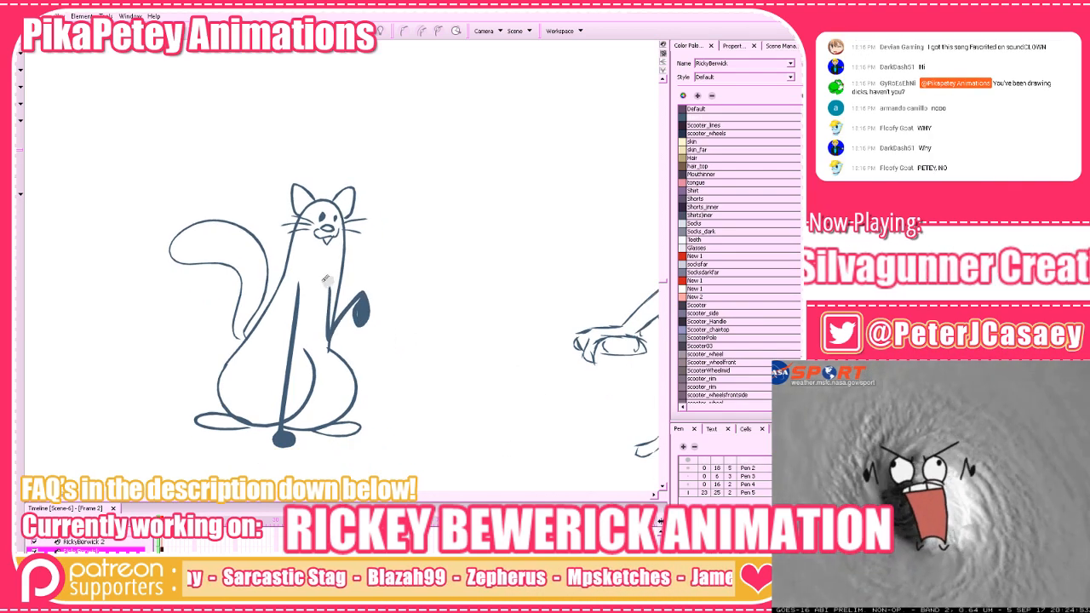
{"action": "left_click_drag", "start_coordinate": [330, 281], "coordinate": [297, 284]}
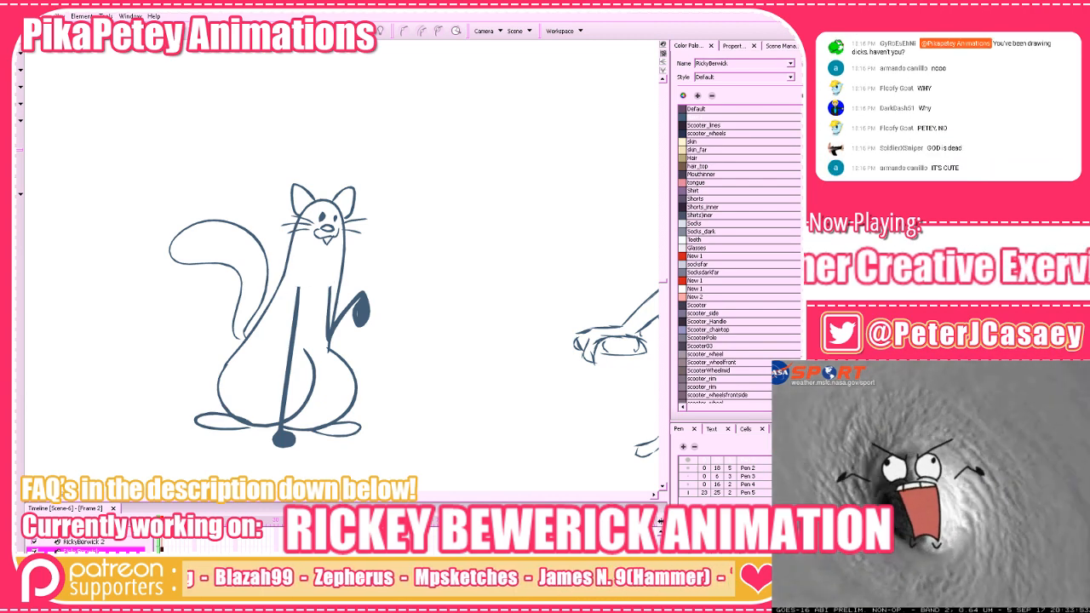
Add inner-ear lines and cover both of the cat doodle's haunches with short fur strokes
{"action": "key", "text": "alt+e"}
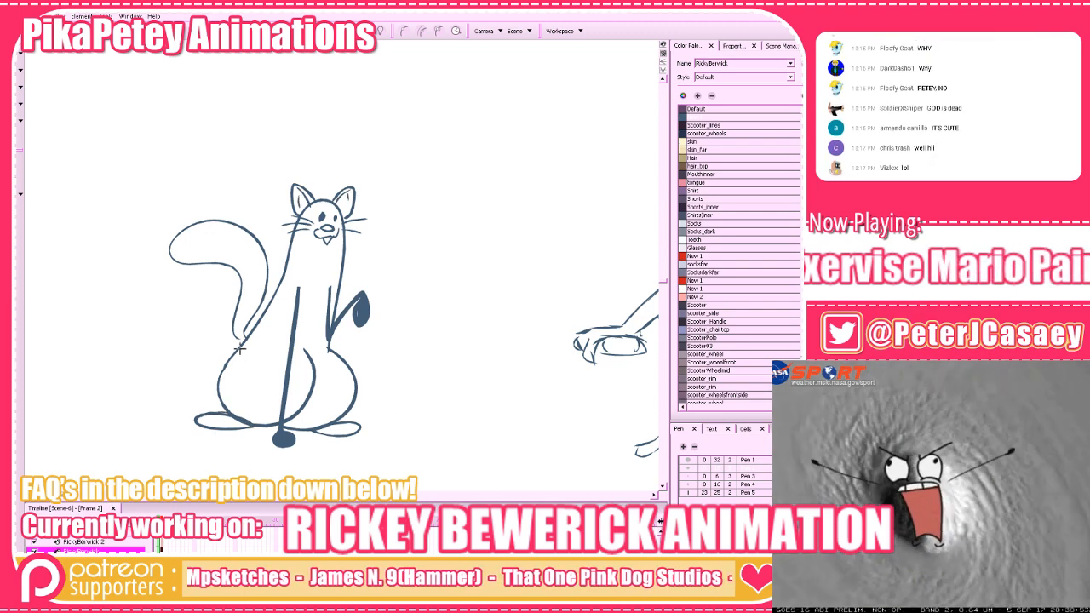
{"action": "mouse_move", "coordinate": [244, 362]}
{"action": "left_mouse_down"}
{"action": "mouse_move", "coordinate": [240, 391]}
{"action": "mouse_move", "coordinate": [258, 394]}
{"action": "mouse_move", "coordinate": [255, 368]}
{"action": "mouse_move", "coordinate": [310, 362]}
{"action": "mouse_move", "coordinate": [262, 410]}
{"action": "left_mouse_up"}
{"action": "left_click_drag", "start_coordinate": [275, 393], "coordinate": [272, 411]}
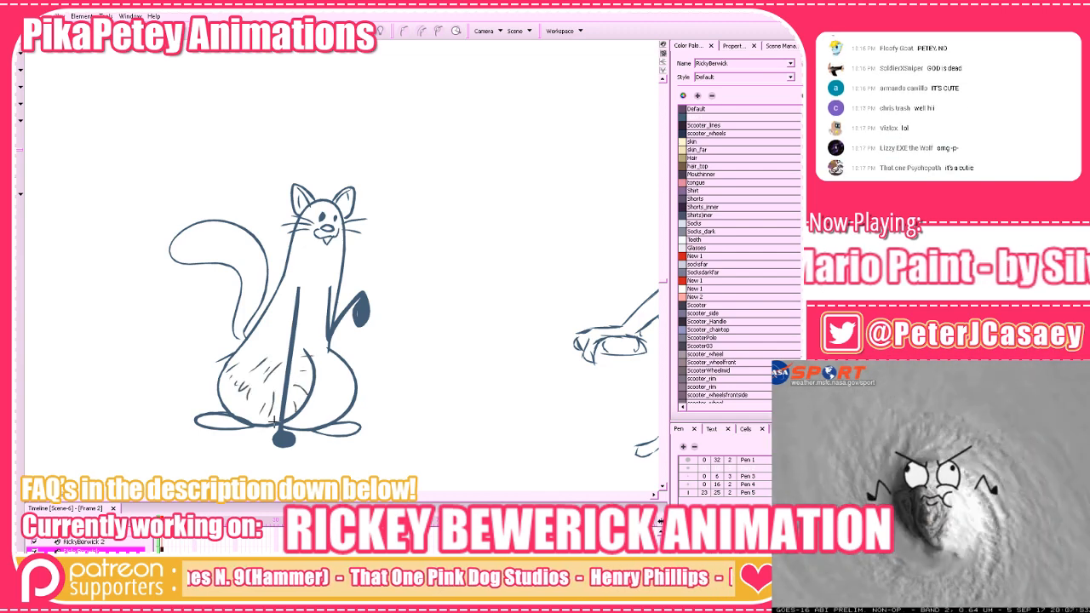
{"action": "left_click_drag", "start_coordinate": [325, 369], "coordinate": [336, 364]}
{"action": "left_click_drag", "start_coordinate": [340, 364], "coordinate": [365, 366]}
{"action": "mouse_move", "coordinate": [343, 387]}
{"action": "left_mouse_down"}
{"action": "mouse_move", "coordinate": [356, 383]}
{"action": "mouse_move", "coordinate": [347, 404]}
{"action": "left_mouse_up"}
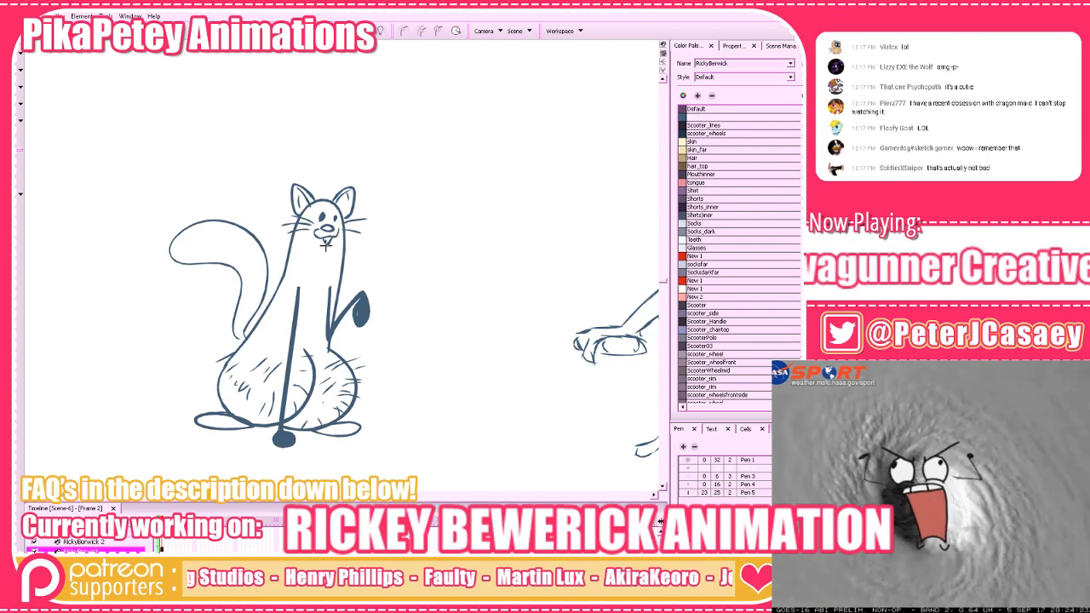
Draw a branching, curled antler rising from the top of the cat doodle's head
{"action": "mouse_move", "coordinate": [319, 194]}
{"action": "left_mouse_down"}
{"action": "mouse_move", "coordinate": [304, 150]}
{"action": "mouse_move", "coordinate": [315, 100]}
{"action": "mouse_move", "coordinate": [312, 135]}
{"action": "mouse_move", "coordinate": [308, 103]}
{"action": "mouse_move", "coordinate": [324, 128]}
{"action": "mouse_move", "coordinate": [310, 150]}
{"action": "mouse_move", "coordinate": [326, 151]}
{"action": "mouse_move", "coordinate": [339, 112]}
{"action": "mouse_move", "coordinate": [328, 172]}
{"action": "mouse_move", "coordinate": [365, 158]}
{"action": "mouse_move", "coordinate": [329, 197]}
{"action": "left_mouse_up"}
{"action": "key", "text": "ctrl+z"}
{"action": "key", "text": "ctrl+z"}
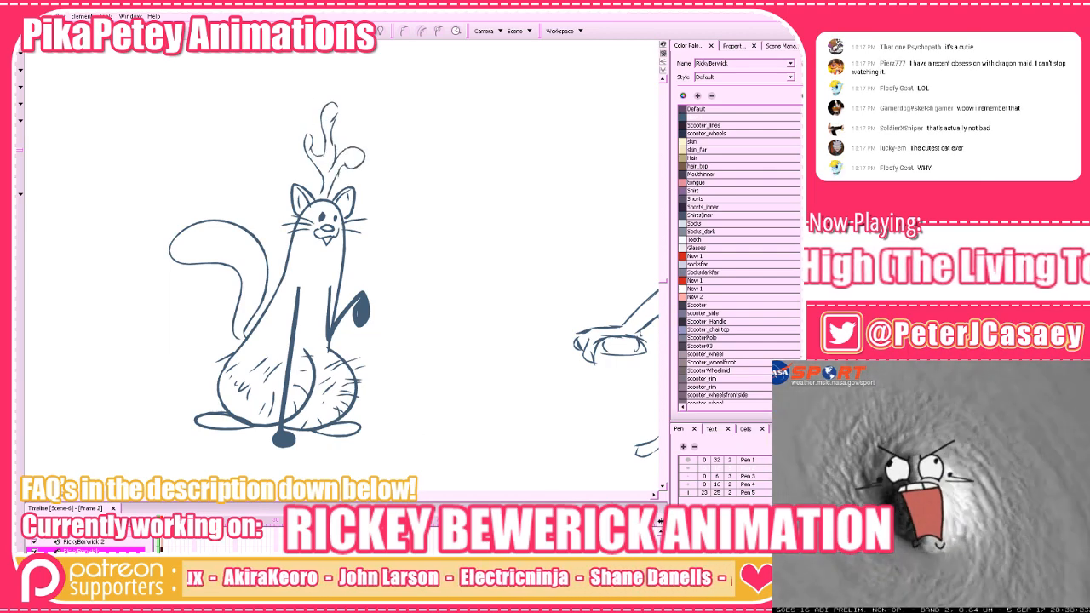
Delete the entire cat doodle and return to the crouching bespectacled figure
{"action": "key", "text": "2"}
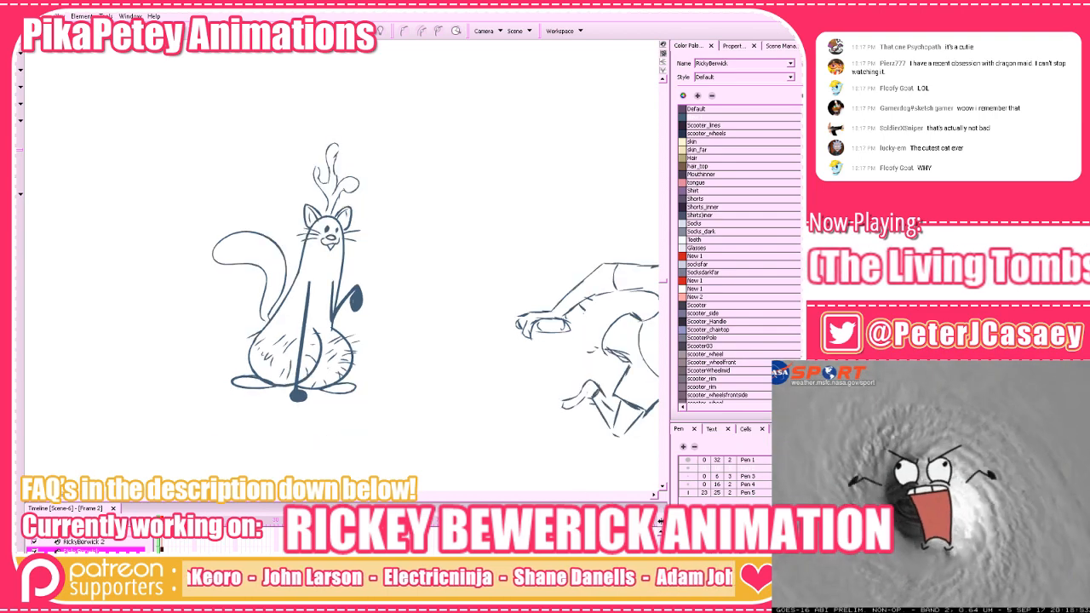
{"action": "left_click_drag", "start_coordinate": [92, 66], "coordinate": [466, 443]}
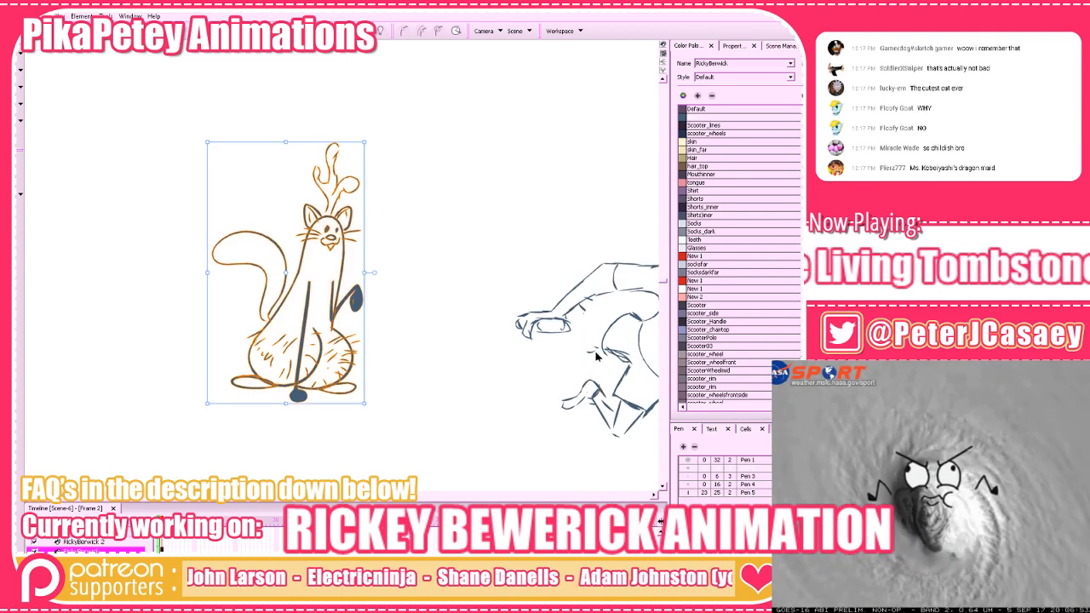
{"action": "key", "text": "Delete"}
{"action": "left_click_drag", "start_coordinate": [567, 423], "coordinate": [238, 396]}
{"action": "mouse_move", "coordinate": [480, 382]}
{"action": "left_mouse_down"}
{"action": "mouse_move", "coordinate": [547, 349]}
{"action": "mouse_move", "coordinate": [495, 378]}
{"action": "mouse_move", "coordinate": [529, 396]}
{"action": "left_mouse_up"}
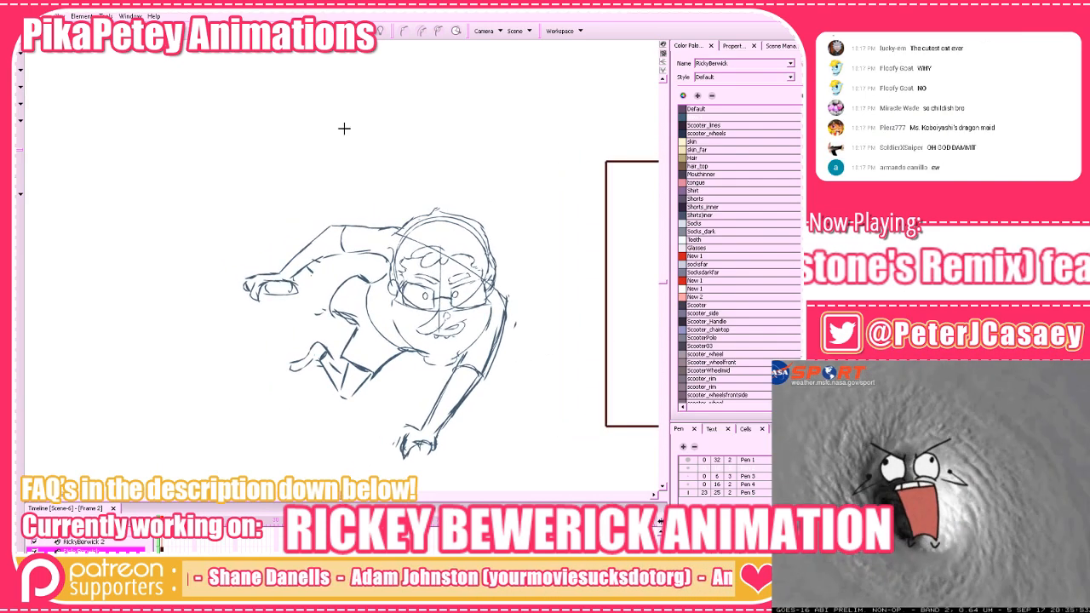
Sketch the additional leg and shorts lines beneath the crouching figure's outstretched arm
{"action": "key", "text": "shift+l"}
{"action": "key", "text": "shift+l"}
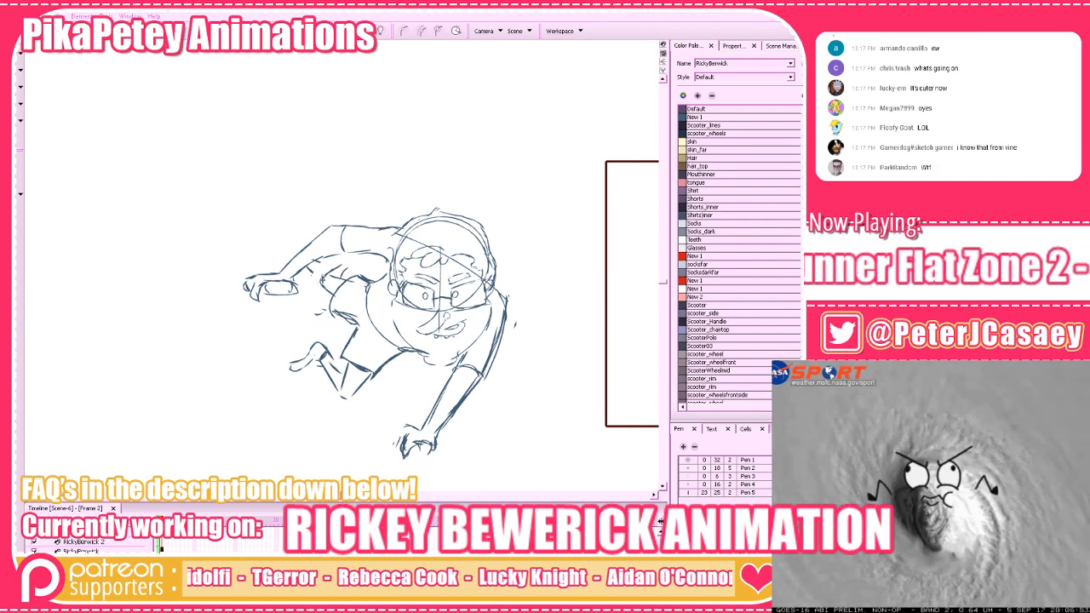
{"action": "key", "text": "alt+Tab"}
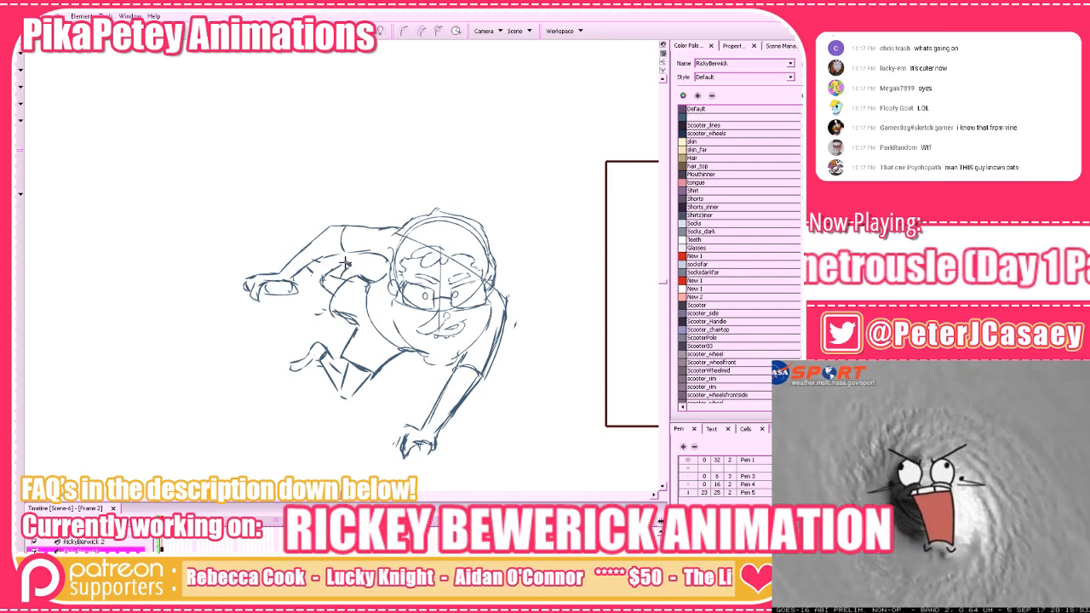
Sketch a round head with a curved guideline behind the crouching figure's shoulder, on the side facing the rectangular frame
{"action": "left_click_drag", "start_coordinate": [577, 366], "coordinate": [506, 352]}
{"action": "key", "text": "1"}
{"action": "key", "text": "1"}
{"action": "key", "text": "2"}
{"action": "left_click_drag", "start_coordinate": [400, 346], "coordinate": [406, 356]}
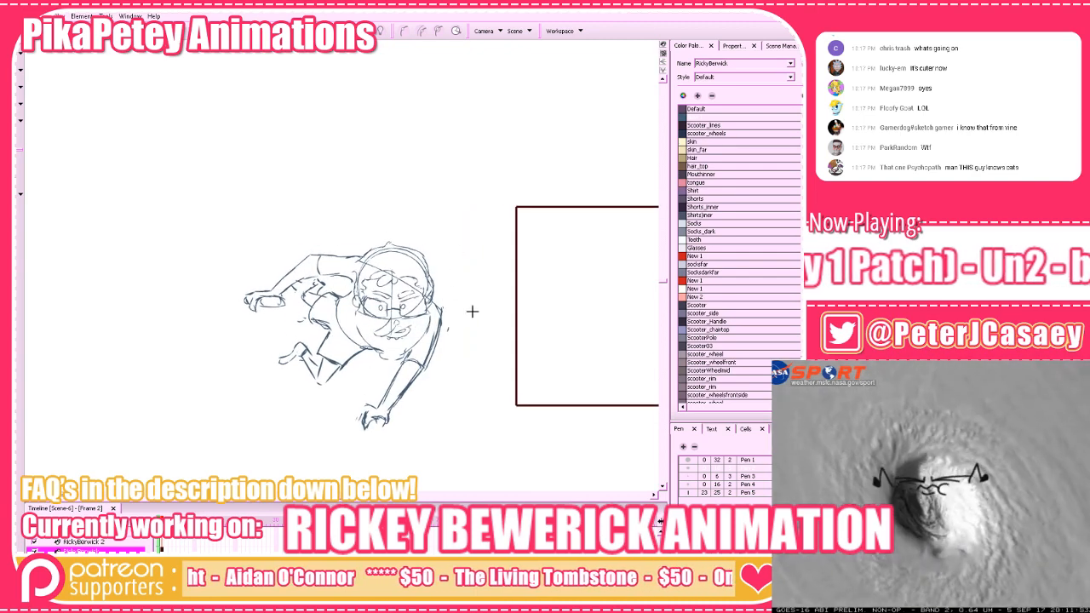
{"action": "mouse_move", "coordinate": [446, 276]}
{"action": "left_mouse_down"}
{"action": "mouse_move", "coordinate": [433, 312]}
{"action": "mouse_move", "coordinate": [477, 308]}
{"action": "mouse_move", "coordinate": [469, 326]}
{"action": "mouse_move", "coordinate": [435, 334]}
{"action": "mouse_move", "coordinate": [428, 292]}
{"action": "mouse_move", "coordinate": [446, 276]}
{"action": "mouse_move", "coordinate": [435, 328]}
{"action": "mouse_move", "coordinate": [458, 307]}
{"action": "mouse_move", "coordinate": [440, 339]}
{"action": "left_mouse_up"}
{"action": "key", "text": "ctrl+z"}
{"action": "key", "text": "ctrl+z"}
{"action": "key", "text": "ctrl+z"}
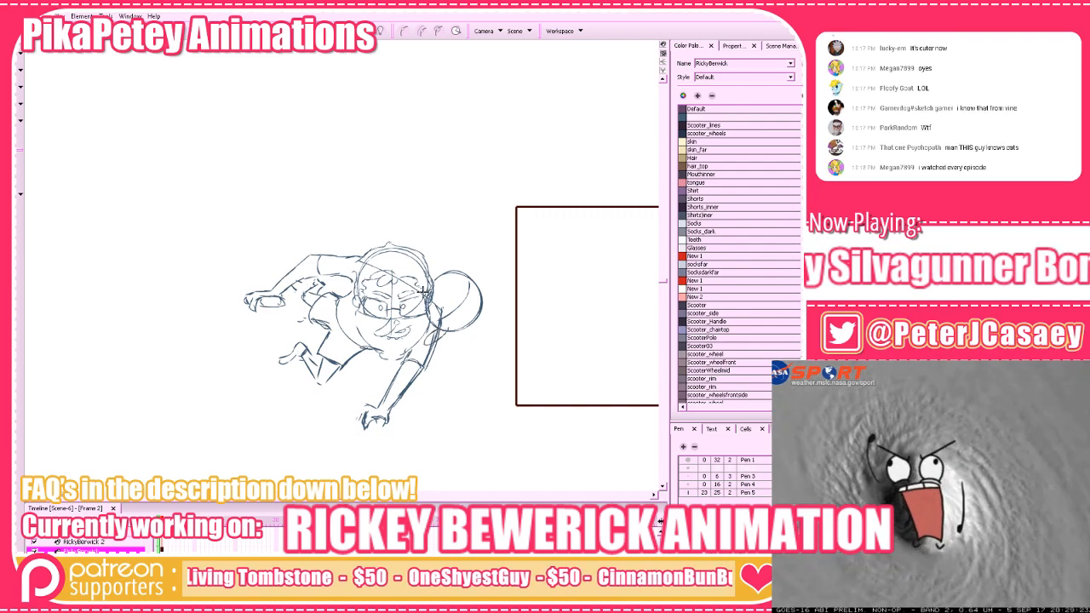
{"action": "left_click_drag", "start_coordinate": [476, 374], "coordinate": [477, 363]}
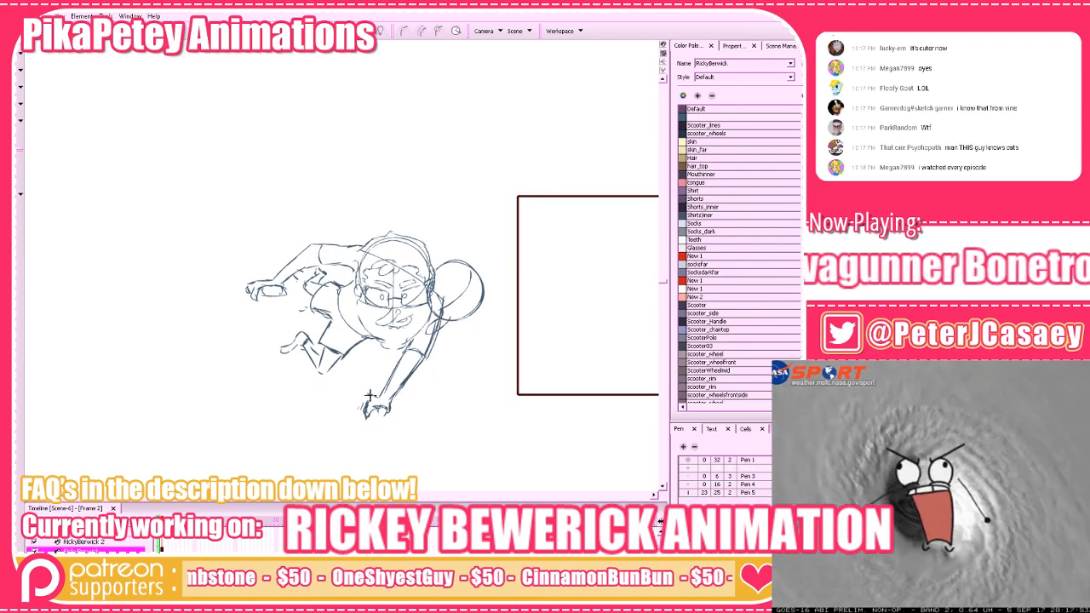
Draw oval eyes inside the round head behind the shoulder and add pointed ears on its outline
{"action": "key", "text": "alt+e"}
{"action": "left_click_drag", "start_coordinate": [348, 410], "coordinate": [307, 429]}
{"action": "key", "text": "2"}
{"action": "left_click_drag", "start_coordinate": [524, 368], "coordinate": [512, 367]}
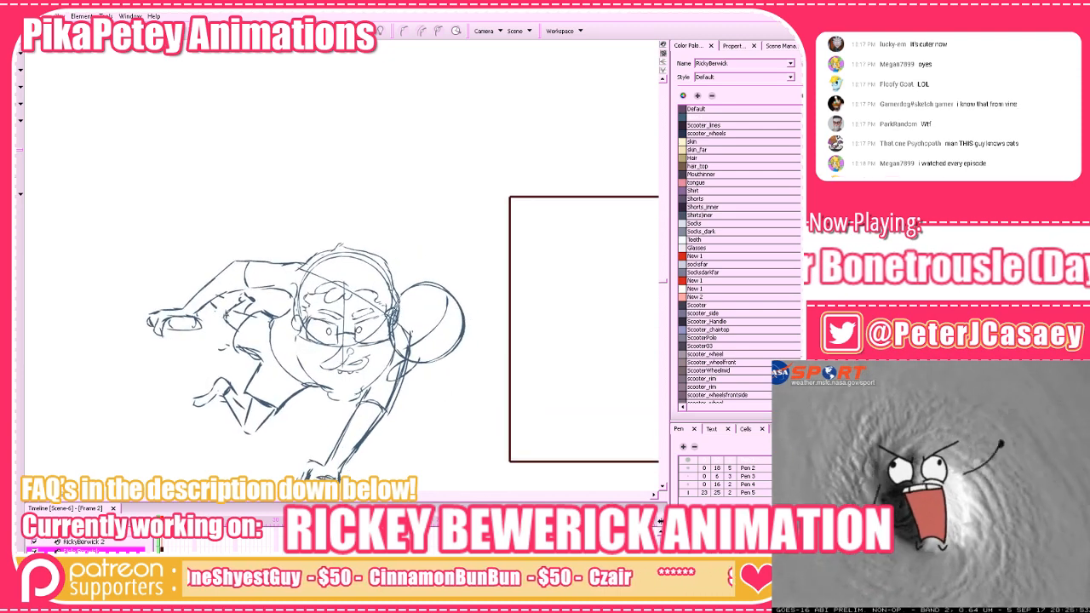
{"action": "key", "text": "alt+b"}
{"action": "left_click_drag", "start_coordinate": [408, 308], "coordinate": [442, 348]}
{"action": "key", "text": "ctrl+z"}
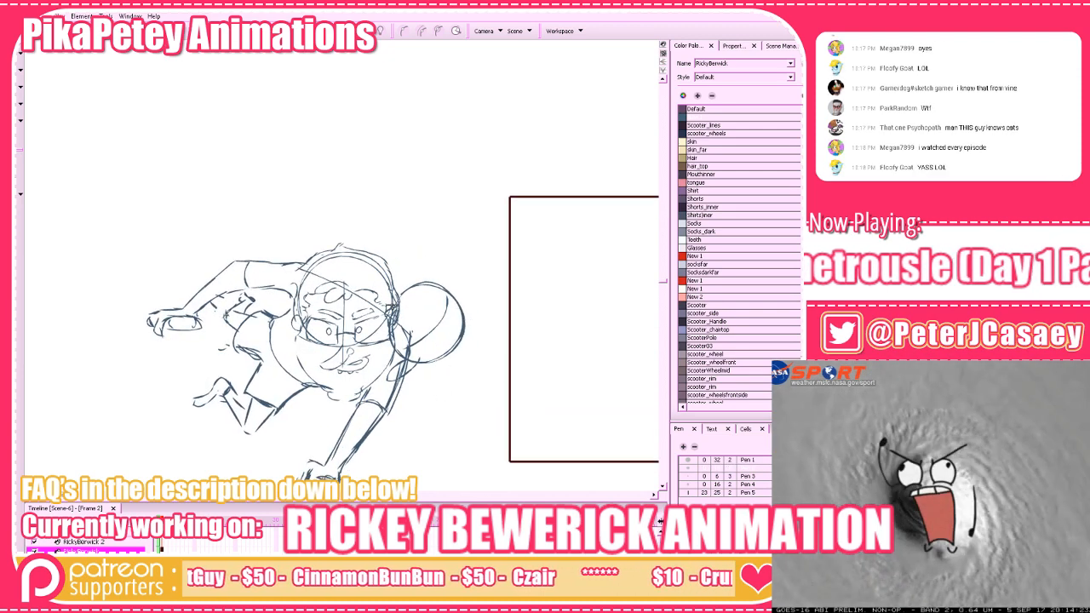
{"action": "left_click_drag", "start_coordinate": [405, 308], "coordinate": [444, 356]}
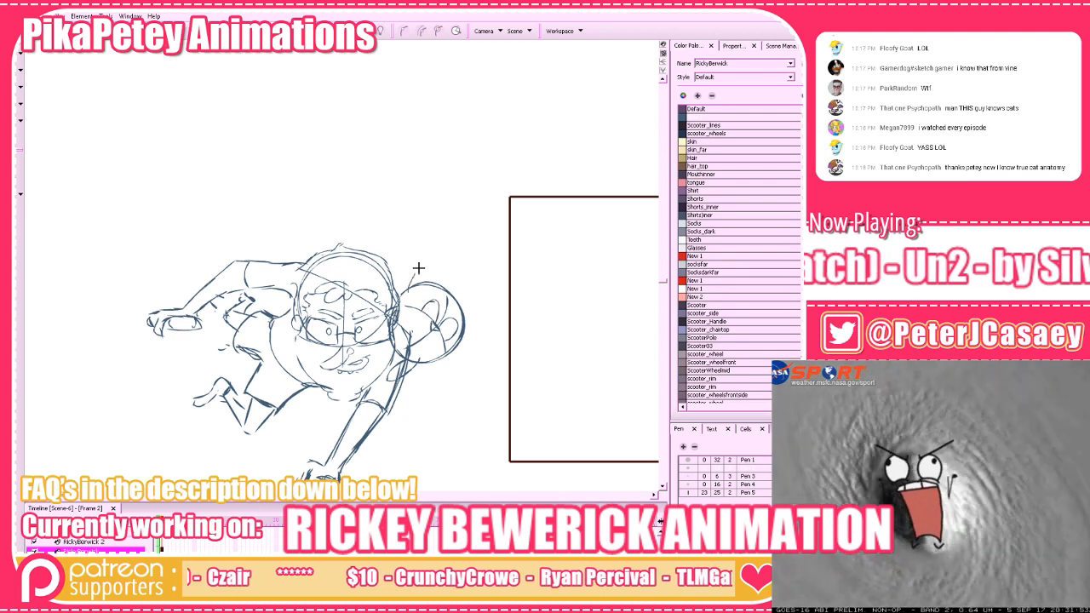
{"action": "mouse_move", "coordinate": [418, 268]}
{"action": "left_mouse_down"}
{"action": "mouse_move", "coordinate": [435, 327]}
{"action": "mouse_move", "coordinate": [464, 312]}
{"action": "mouse_move", "coordinate": [470, 292]}
{"action": "mouse_move", "coordinate": [466, 325]}
{"action": "left_mouse_up"}
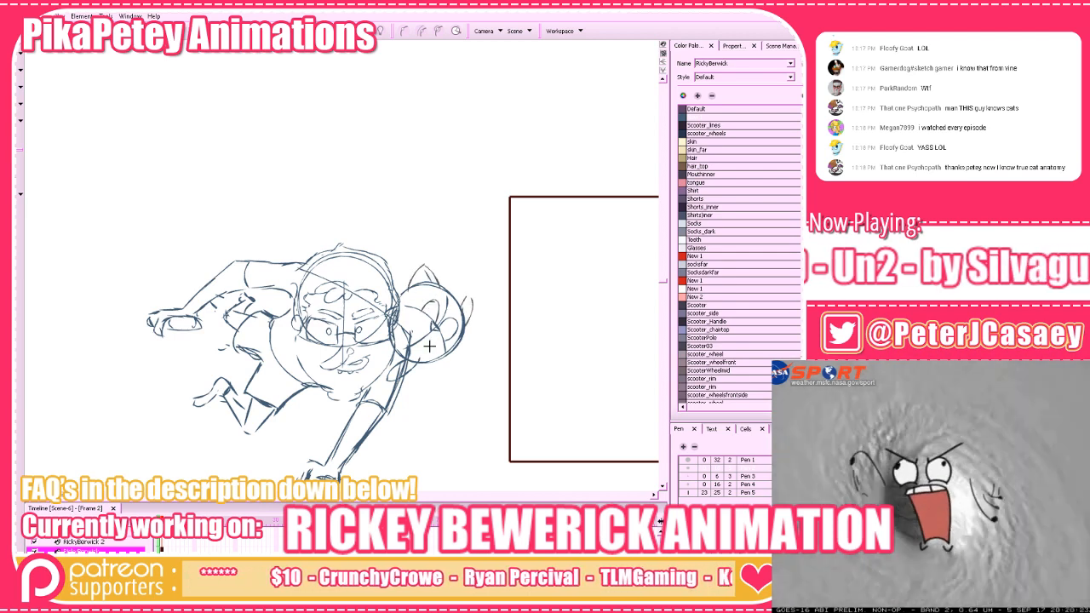
{"action": "key", "text": "alt+e"}
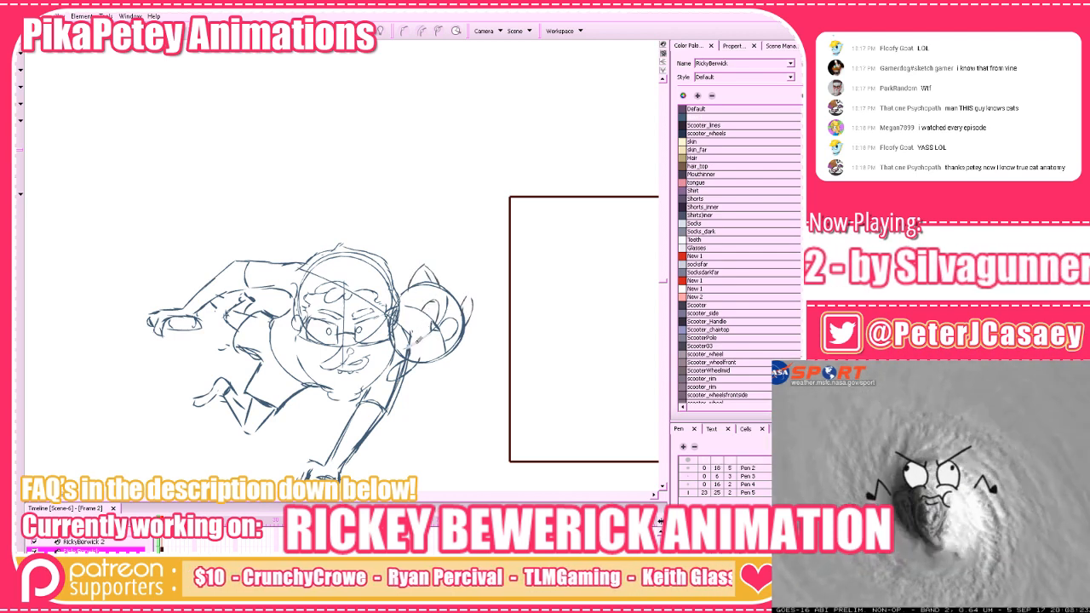
Clean up and redraw the open mouth on the cat-eared head beside the larger character's head
{"action": "key", "text": "alt+e"}
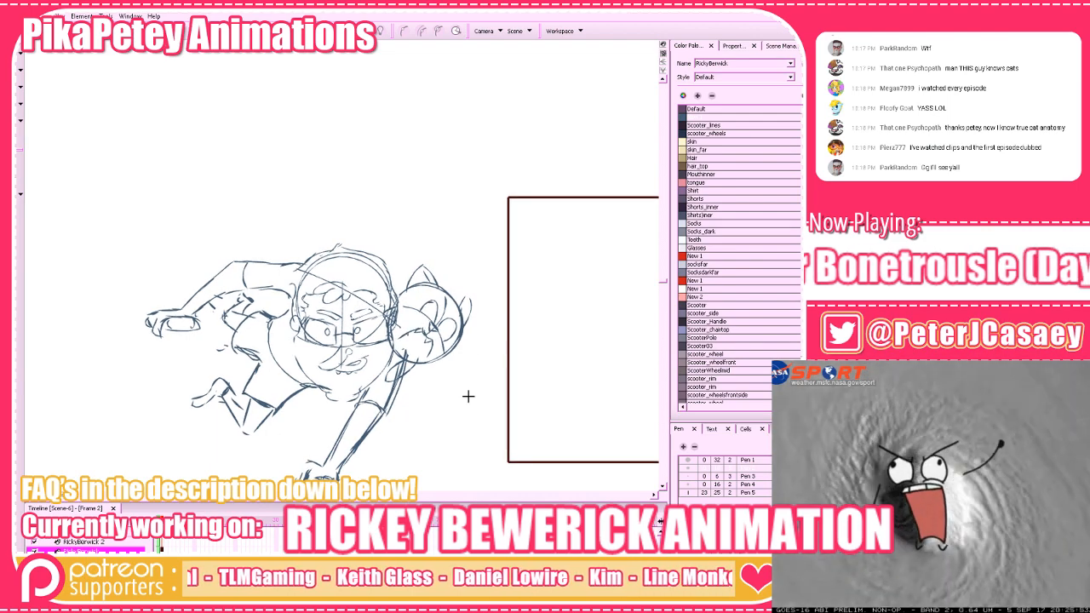
{"action": "left_click_drag", "start_coordinate": [481, 373], "coordinate": [509, 367]}
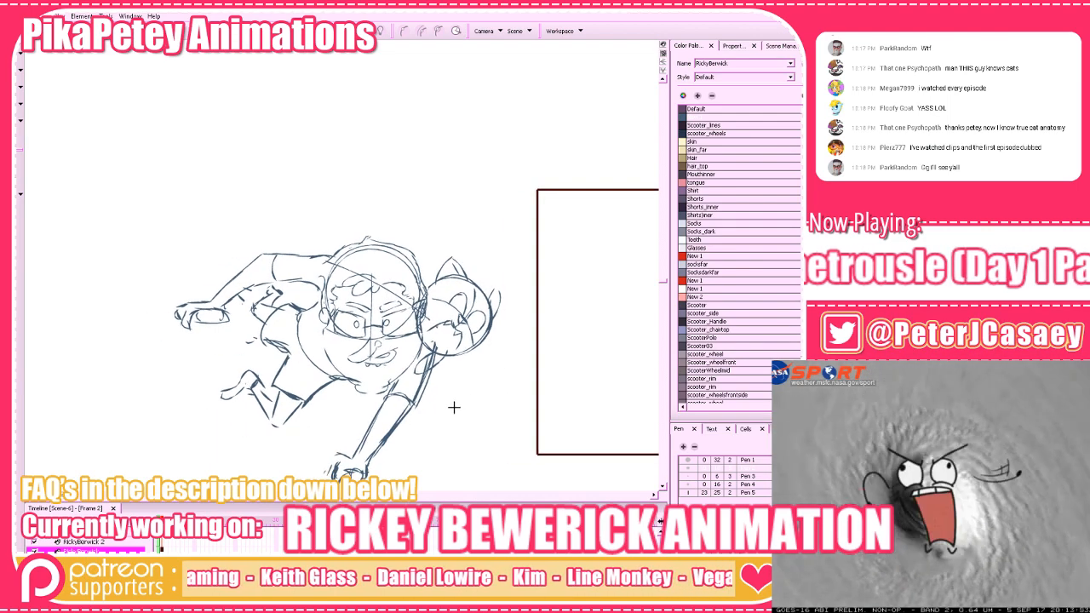
{"action": "mouse_move", "coordinate": [430, 333]}
{"action": "left_mouse_down"}
{"action": "mouse_move", "coordinate": [454, 356]}
{"action": "mouse_move", "coordinate": [444, 334]}
{"action": "left_mouse_up"}
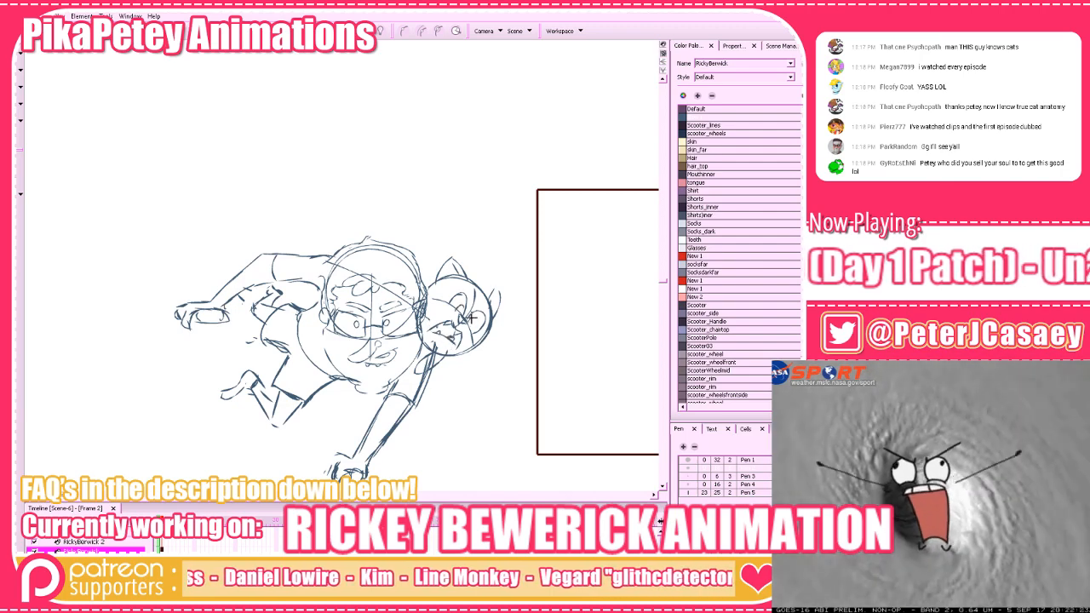
Select the whole character sketch and move it from outside the camera frame to fit inside it
{"action": "mouse_move", "coordinate": [472, 368]}
{"action": "left_mouse_down"}
{"action": "mouse_move", "coordinate": [482, 307]}
{"action": "mouse_move", "coordinate": [482, 380]}
{"action": "mouse_move", "coordinate": [492, 361]}
{"action": "left_mouse_up"}
{"action": "key", "text": "1"}
{"action": "key", "text": "1"}
{"action": "left_click_drag", "start_coordinate": [61, 66], "coordinate": [639, 388]}
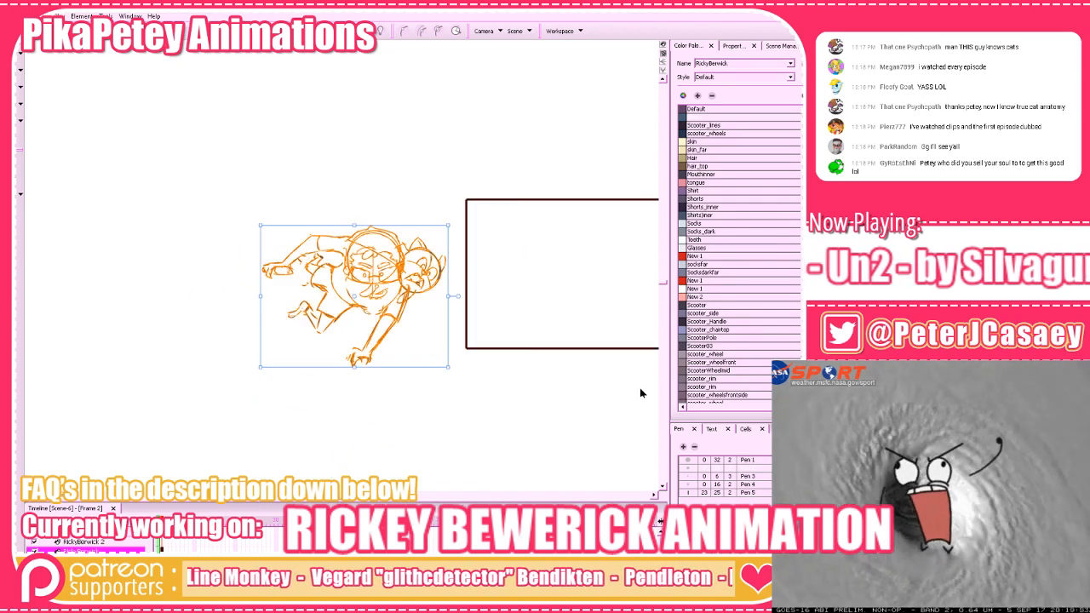
{"action": "left_click_drag", "start_coordinate": [589, 351], "coordinate": [435, 376]}
{"action": "left_click_drag", "start_coordinate": [237, 342], "coordinate": [472, 329]}
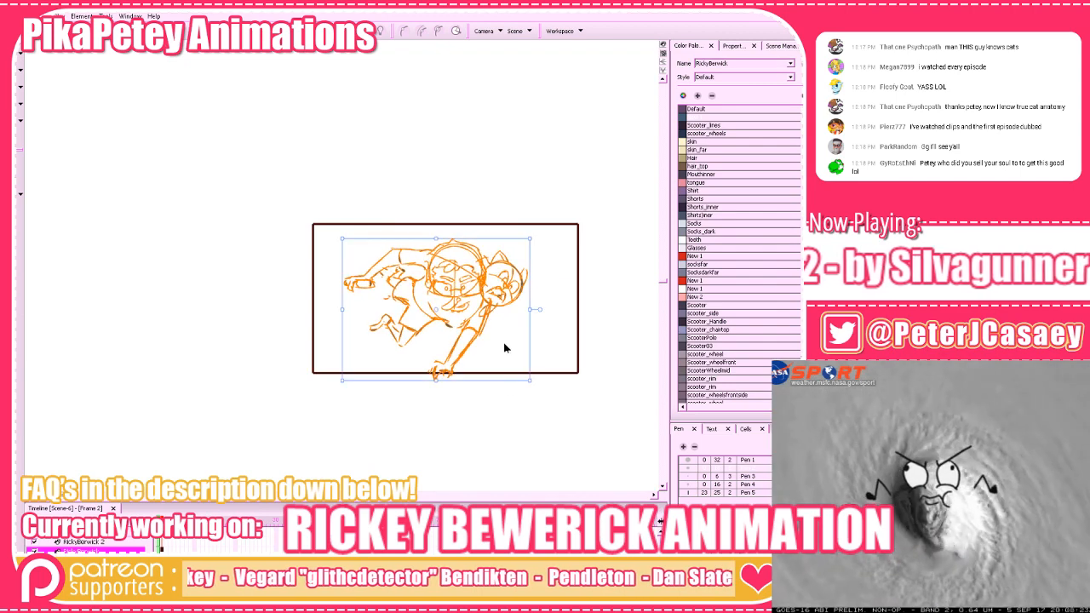
{"action": "left_click_drag", "start_coordinate": [531, 386], "coordinate": [520, 388]}
{"action": "left_click", "coordinate": [507, 419]}
{"action": "left_click_drag", "start_coordinate": [572, 200], "coordinate": [302, 399]}
{"action": "left_click_drag", "start_coordinate": [453, 292], "coordinate": [456, 283]}
{"action": "left_click", "coordinate": [567, 226]}
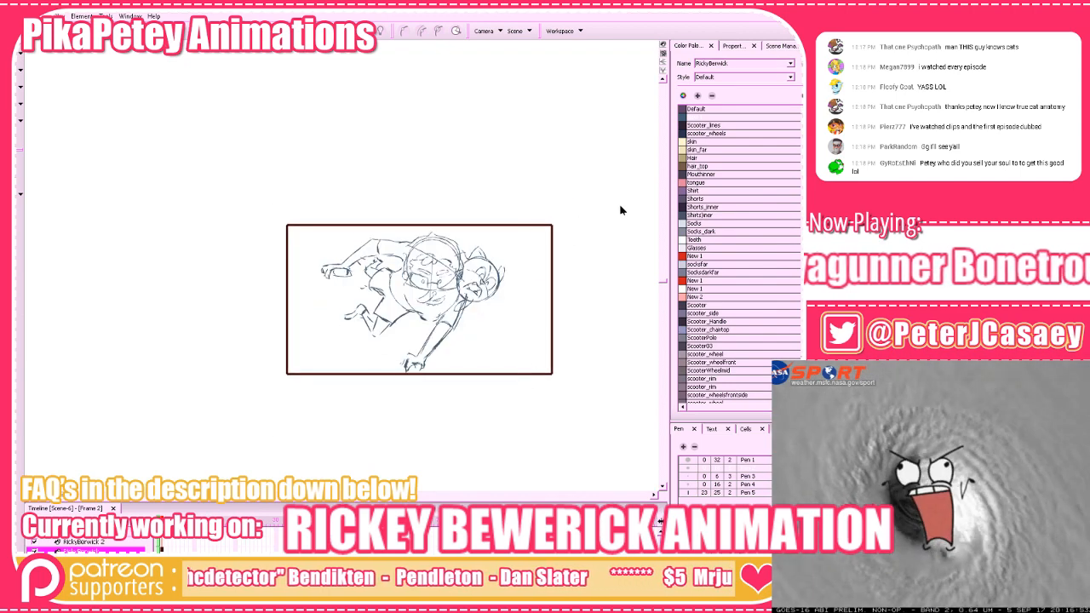
Try resizing and shifting the lassoed lower body and legs of the character, and undo the changes
{"action": "scroll", "coordinate": [610, 250], "scroll_direction": "down", "scroll_amount": 3}
{"action": "scroll", "coordinate": [565, 277], "scroll_direction": "up", "scroll_amount": 5}
{"action": "mouse_move", "coordinate": [426, 391]}
{"action": "left_mouse_down"}
{"action": "mouse_move", "coordinate": [439, 277]}
{"action": "mouse_move", "coordinate": [424, 394]}
{"action": "left_mouse_up"}
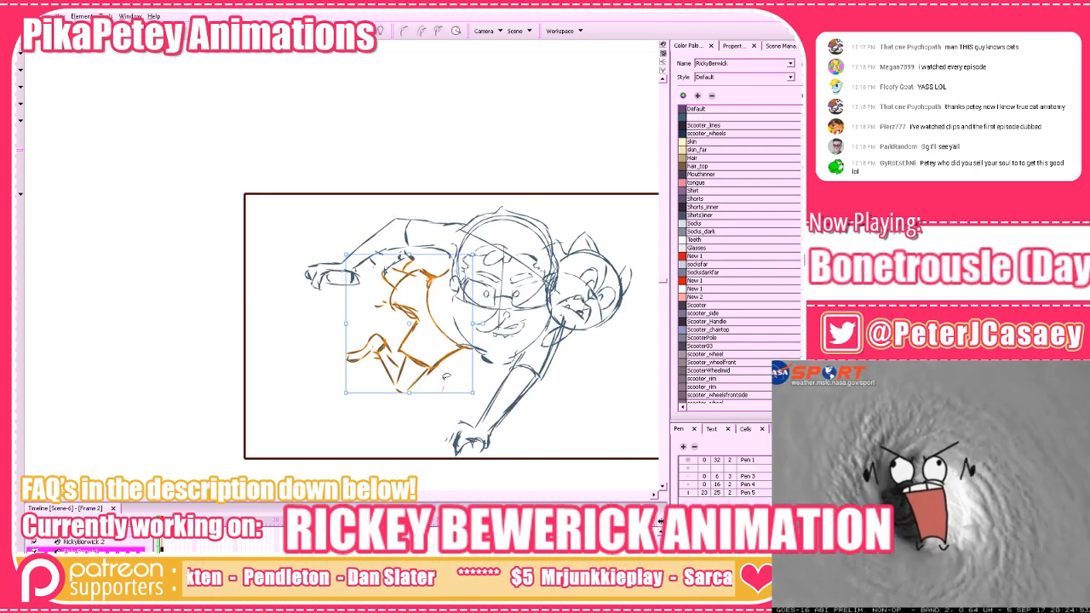
{"action": "left_click_drag", "start_coordinate": [345, 393], "coordinate": [355, 383]}
{"action": "left_click_drag", "start_coordinate": [432, 363], "coordinate": [447, 364]}
{"action": "left_click", "coordinate": [373, 453]}
{"action": "mouse_move", "coordinate": [562, 388]}
{"action": "left_mouse_down"}
{"action": "mouse_move", "coordinate": [513, 382]}
{"action": "mouse_move", "coordinate": [503, 348]}
{"action": "mouse_move", "coordinate": [528, 360]}
{"action": "mouse_move", "coordinate": [526, 388]}
{"action": "left_mouse_up"}
{"action": "key", "text": "ctrl+z"}
{"action": "key", "text": "ctrl+z"}
{"action": "left_click", "coordinate": [549, 373]}
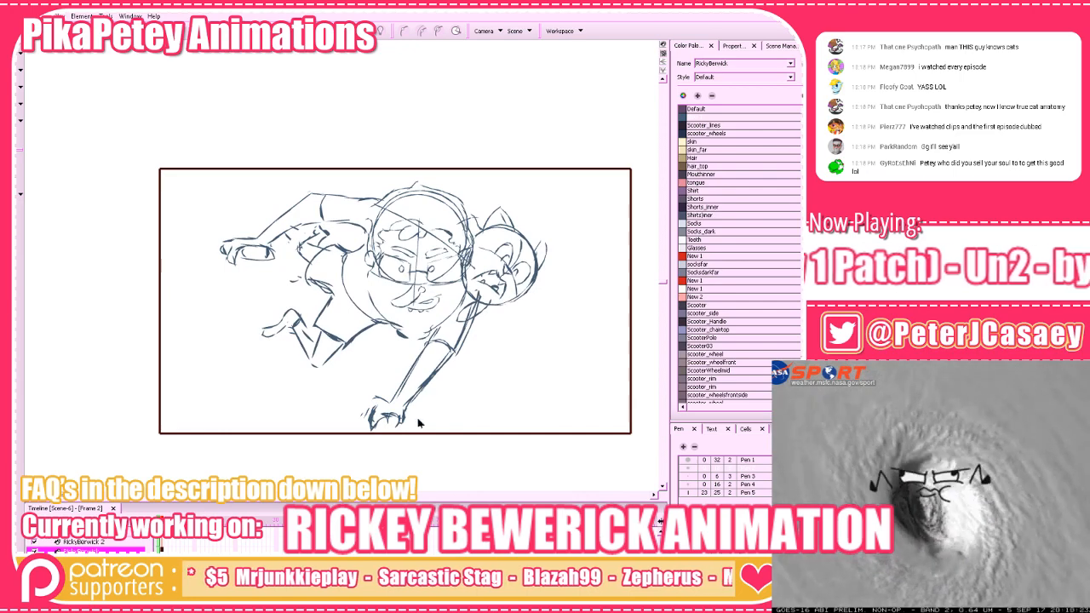
Move the whole character sketch upward so the head slightly overlaps the camera frame's upper edge
{"action": "key", "text": "2"}
{"action": "left_click_drag", "start_coordinate": [92, 78], "coordinate": [588, 441]}
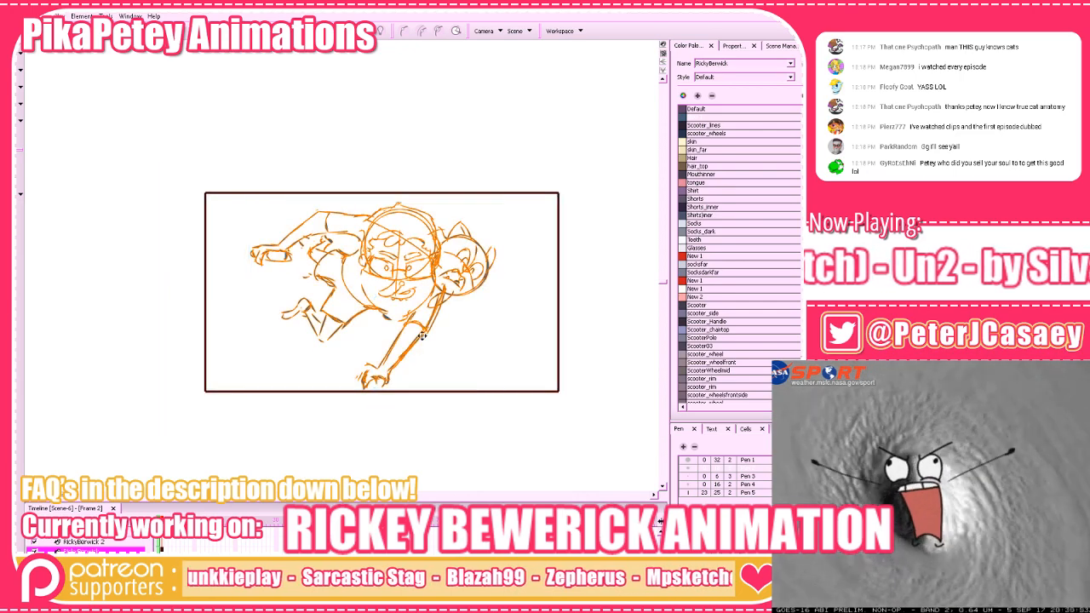
{"action": "left_click_drag", "start_coordinate": [418, 331], "coordinate": [418, 309]}
{"action": "left_click", "coordinate": [524, 331]}
{"action": "left_click_drag", "start_coordinate": [525, 333], "coordinate": [540, 348]}
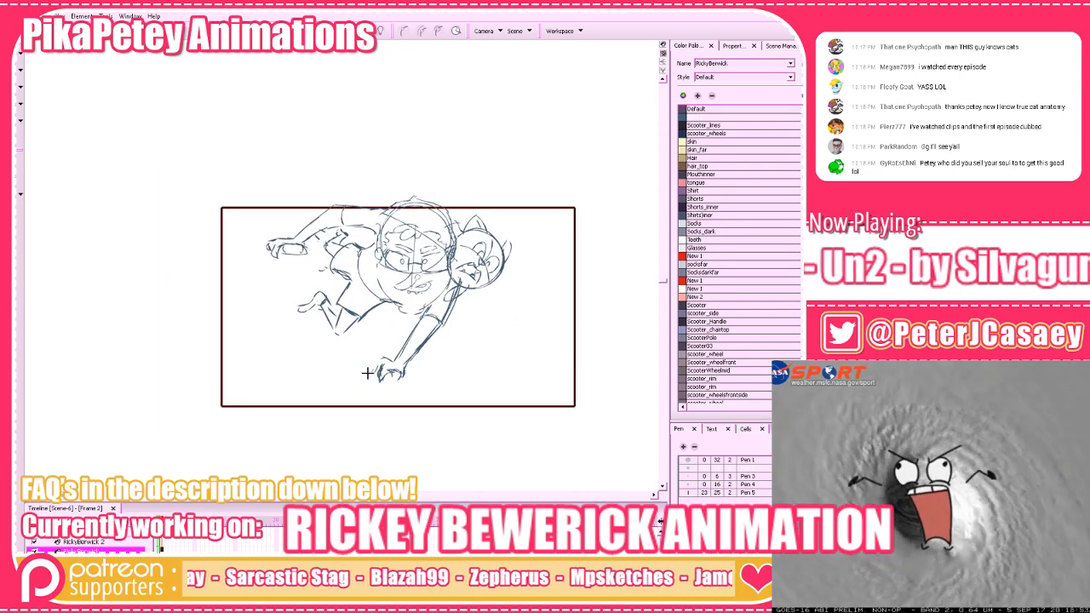
Sketch a thin flat platform with a supporting post under the planted hand, using the Default colour
{"action": "key", "text": "ctrl+z"}
{"action": "left_click", "coordinate": [694, 110]}
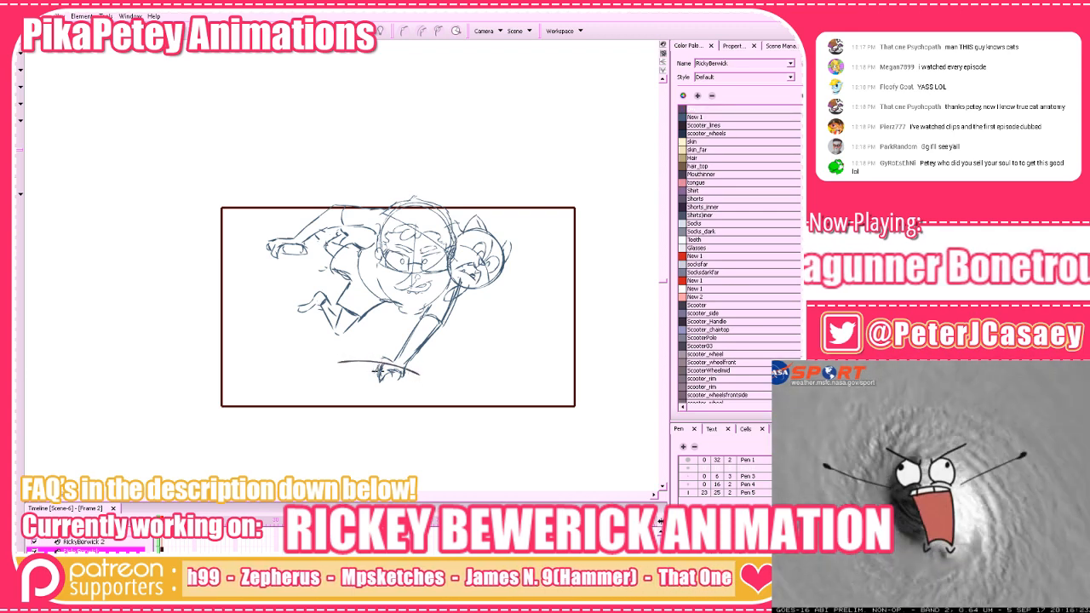
{"action": "left_click_drag", "start_coordinate": [378, 370], "coordinate": [413, 376]}
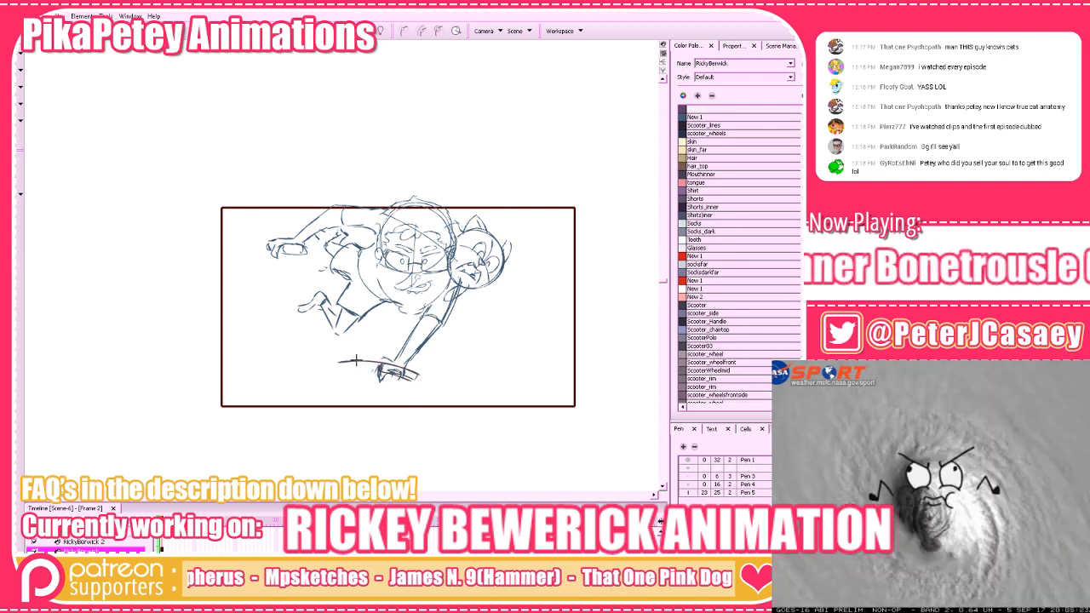
{"action": "left_click_drag", "start_coordinate": [348, 361], "coordinate": [386, 364]}
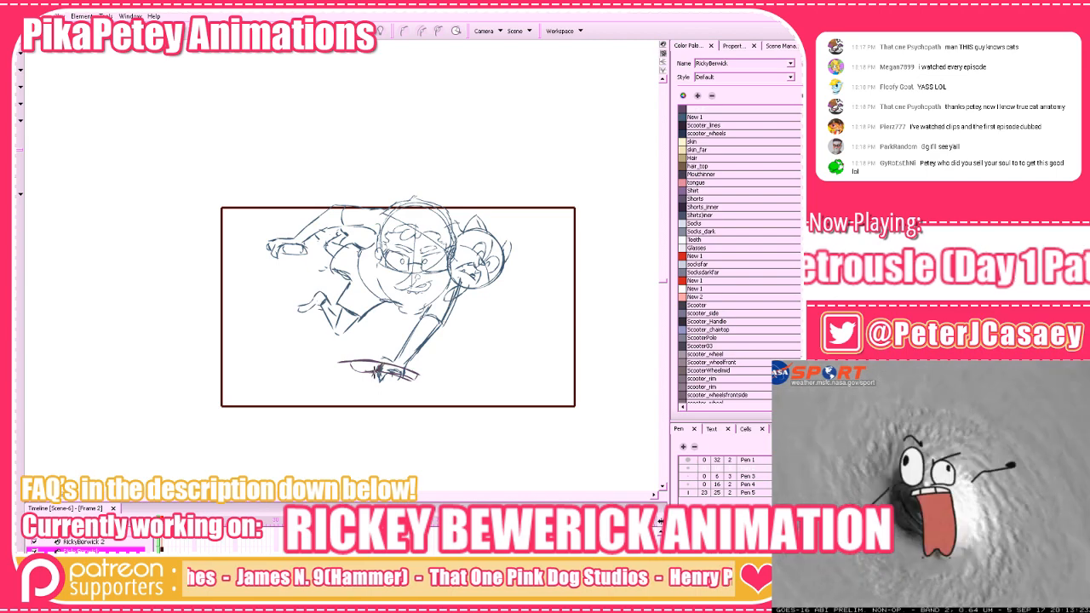
{"action": "mouse_move", "coordinate": [346, 362]}
{"action": "left_mouse_down"}
{"action": "mouse_move", "coordinate": [320, 364]}
{"action": "mouse_move", "coordinate": [331, 372]}
{"action": "mouse_move", "coordinate": [324, 405]}
{"action": "mouse_move", "coordinate": [403, 328]}
{"action": "mouse_move", "coordinate": [347, 382]}
{"action": "mouse_move", "coordinate": [357, 392]}
{"action": "mouse_move", "coordinate": [354, 374]}
{"action": "mouse_move", "coordinate": [371, 397]}
{"action": "left_mouse_up"}
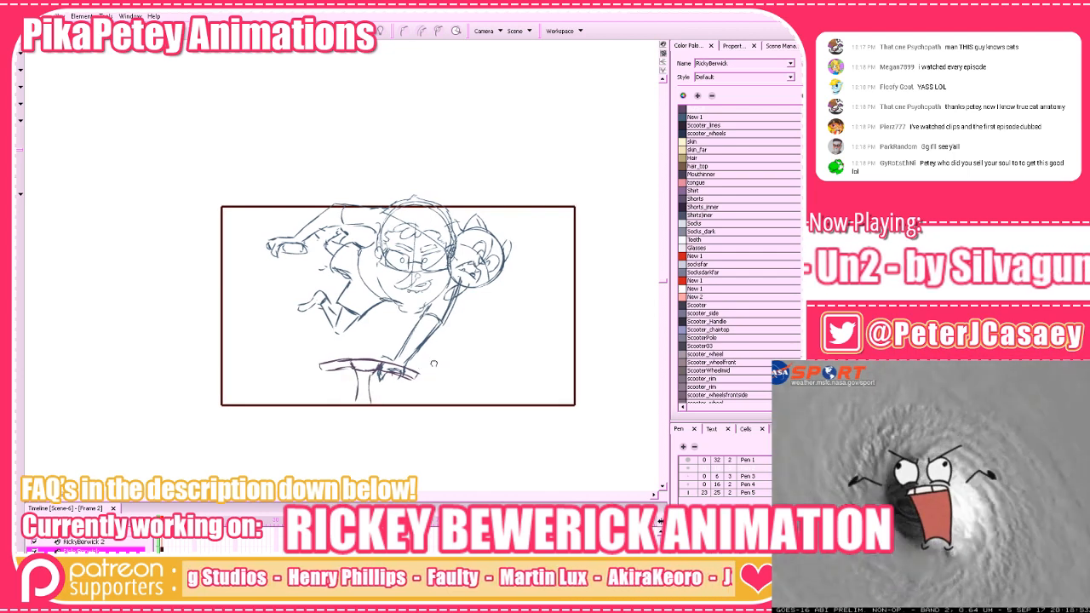
{"action": "left_click_drag", "start_coordinate": [434, 364], "coordinate": [439, 366]}
{"action": "mouse_move", "coordinate": [358, 465]}
{"action": "left_mouse_down"}
{"action": "mouse_move", "coordinate": [365, 446]}
{"action": "mouse_move", "coordinate": [379, 477]}
{"action": "left_mouse_up"}
Undo the last post strokes and delete the rest of the platform sketch around the planted hand
{"action": "key", "text": "ctrl+z"}
{"action": "key", "text": "ctrl+z"}
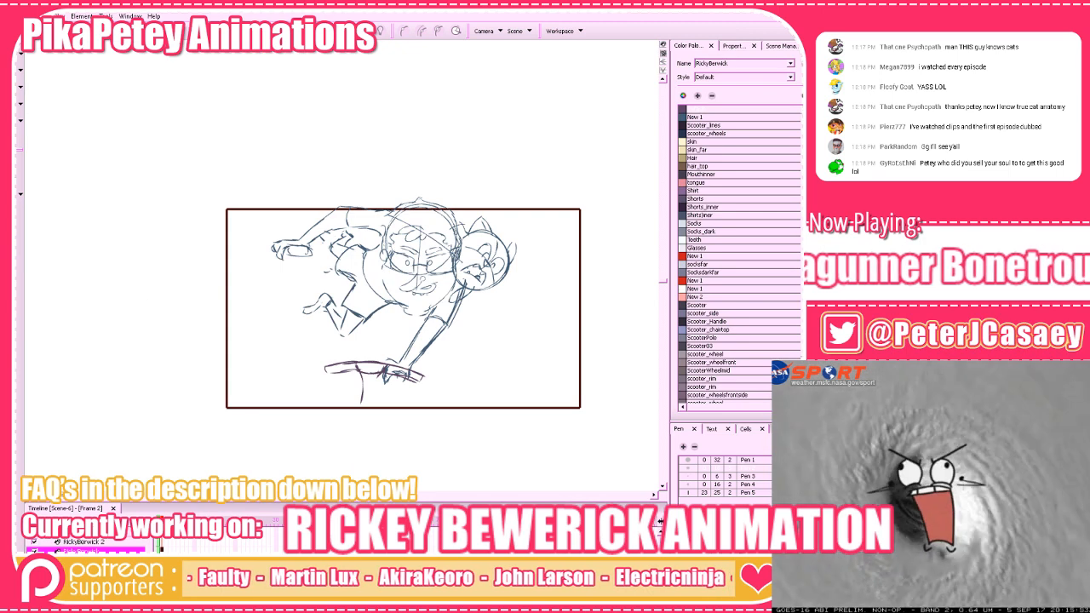
{"action": "left_click_drag", "start_coordinate": [339, 351], "coordinate": [368, 408]}
{"action": "key", "text": "Delete"}
{"action": "left_click_drag", "start_coordinate": [437, 372], "coordinate": [413, 392]}
{"action": "key", "text": "Delete"}
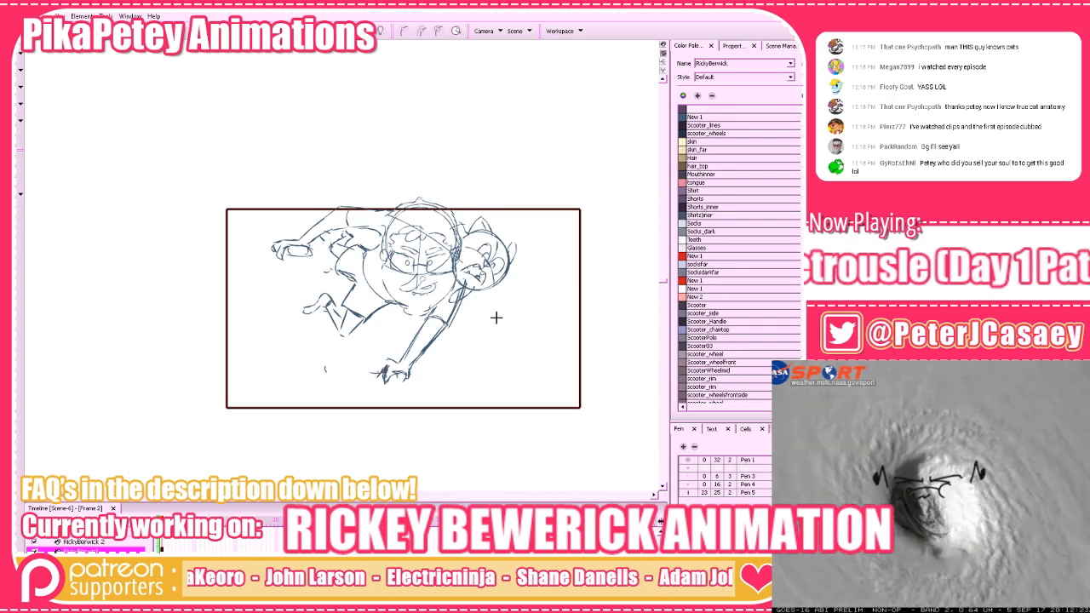
Try a vertical guide line through the character in the skin colour on the drawing layer, and undo it
{"action": "left_click", "coordinate": [685, 117]}
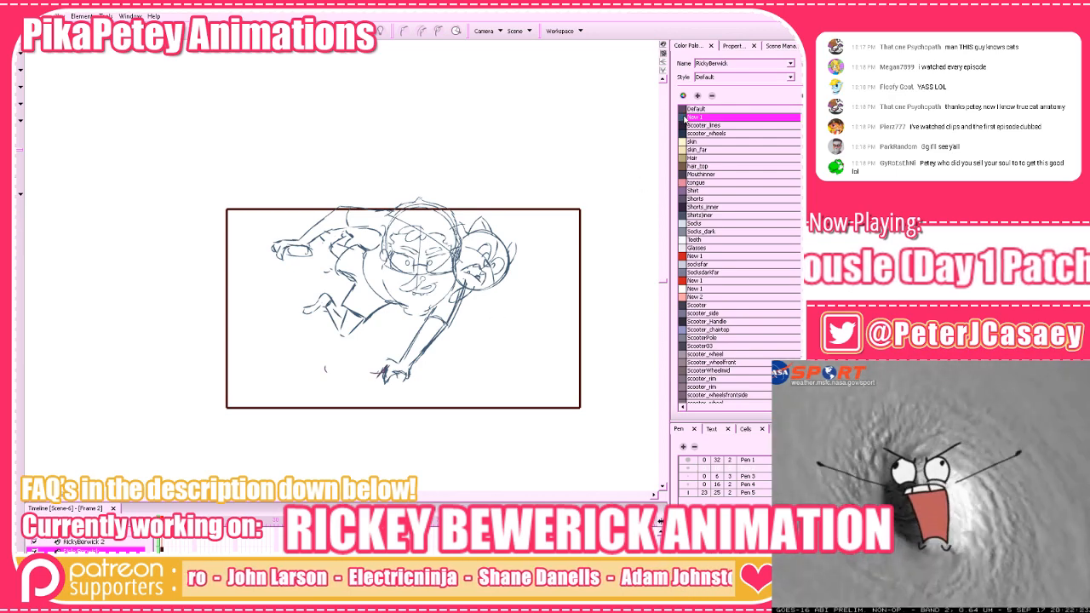
{"action": "left_click", "coordinate": [681, 134]}
{"action": "left_click_drag", "start_coordinate": [503, 306], "coordinate": [450, 308]}
{"action": "left_click", "coordinate": [683, 141]}
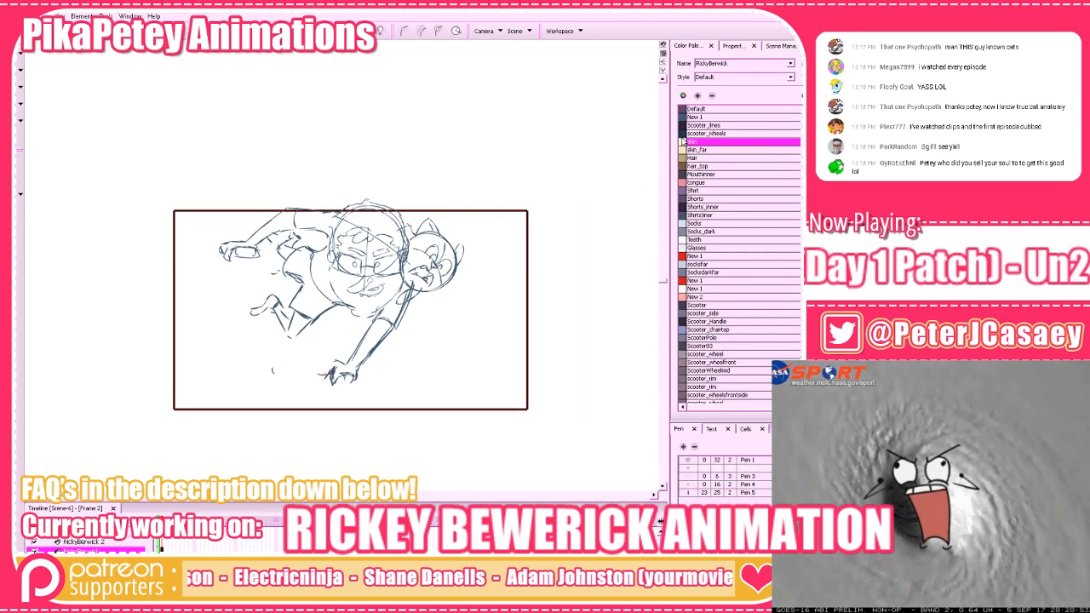
{"action": "left_click_drag", "start_coordinate": [348, 157], "coordinate": [331, 401]}
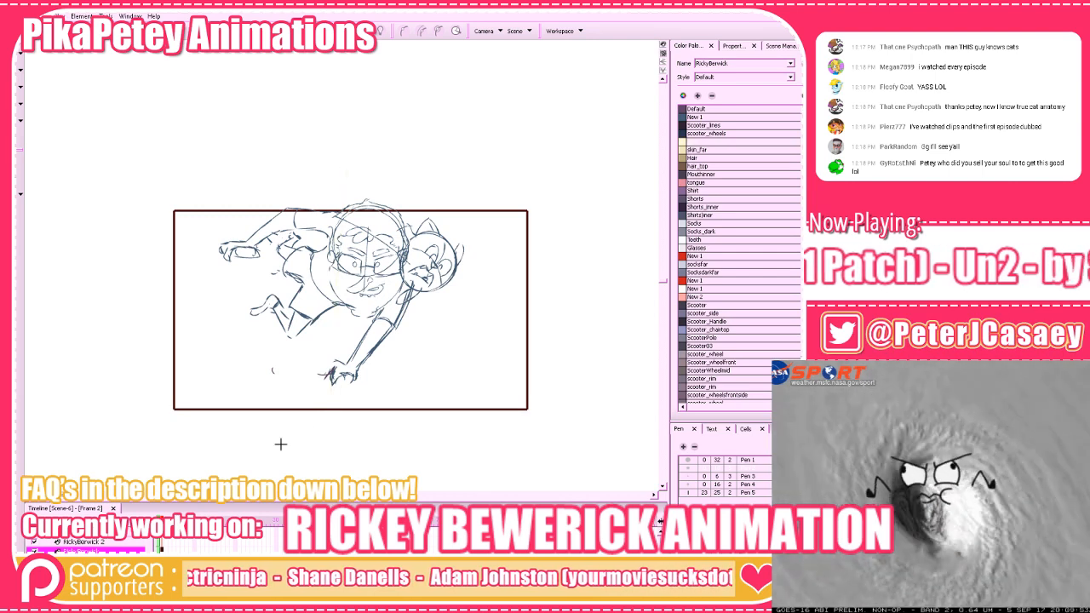
{"action": "left_click", "coordinate": [161, 543]}
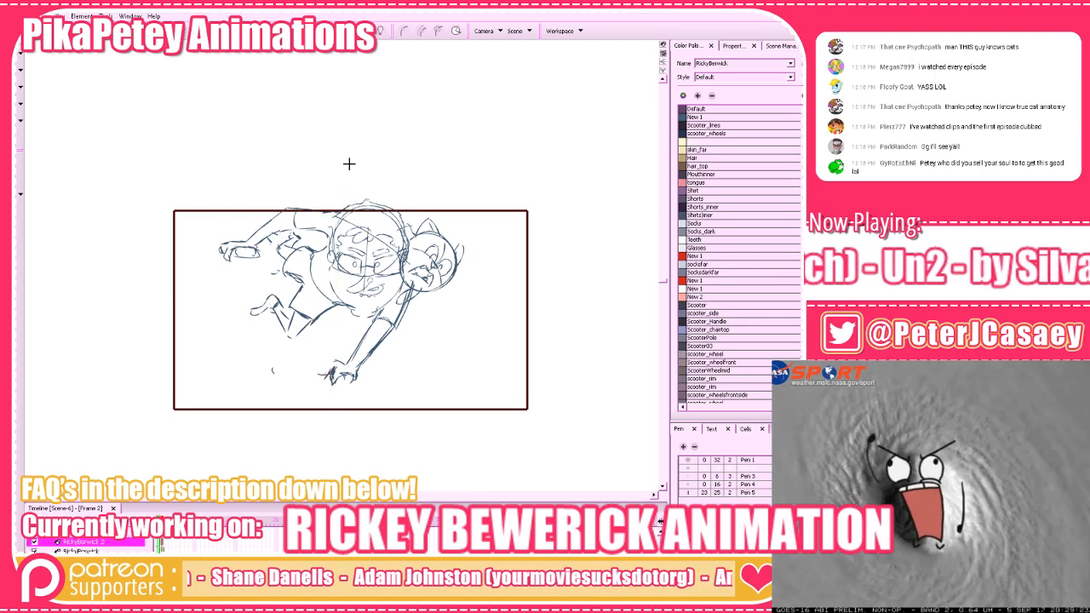
{"action": "key", "text": "ctrl+z"}
Draw a vertical guide line through the head and past the frame in scooter_wheels, plus a flat ellipse around the planted hand
{"action": "left_click", "coordinate": [684, 134]}
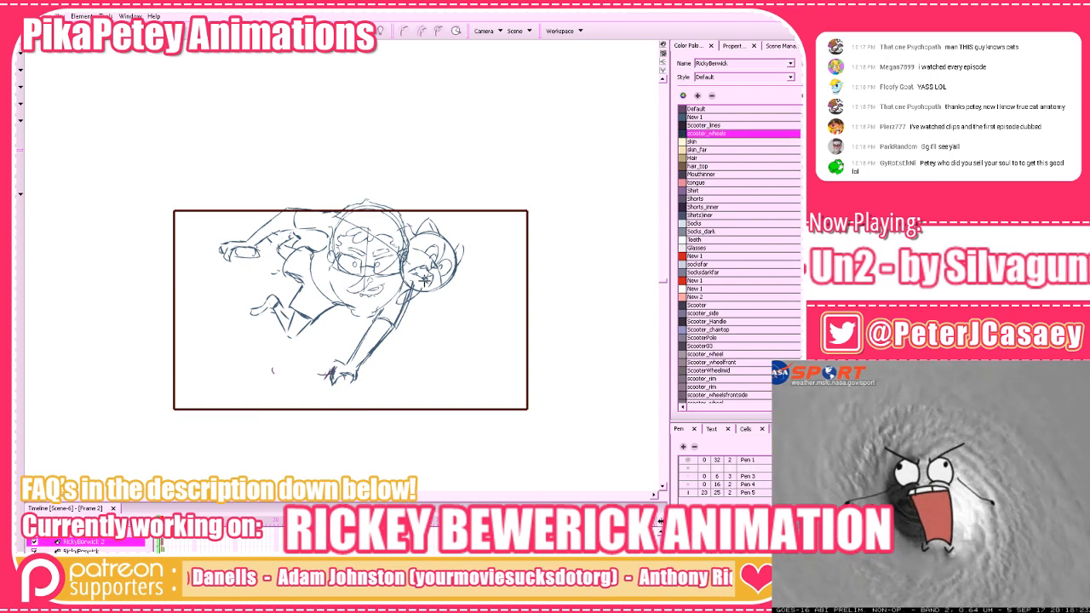
{"action": "left_click_drag", "start_coordinate": [352, 176], "coordinate": [341, 441]}
{"action": "key", "text": "ctrl+z"}
{"action": "left_click_drag", "start_coordinate": [341, 208], "coordinate": [338, 483]}
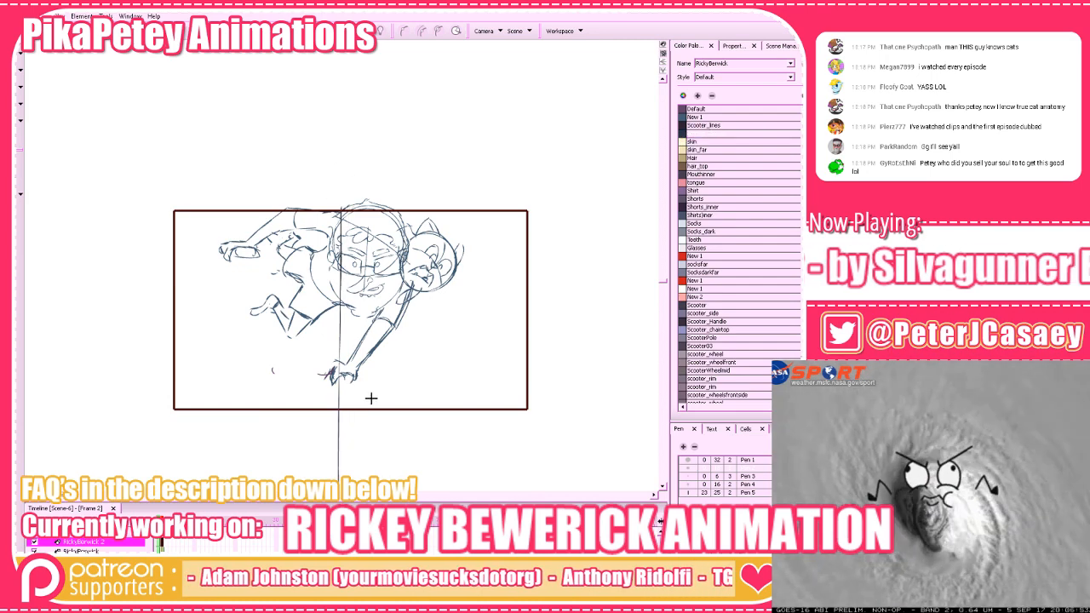
{"action": "key", "text": "ctrl+z"}
{"action": "mouse_move", "coordinate": [325, 372]}
{"action": "left_mouse_down"}
{"action": "mouse_move", "coordinate": [393, 386]}
{"action": "mouse_move", "coordinate": [283, 374]}
{"action": "mouse_move", "coordinate": [385, 376]}
{"action": "mouse_move", "coordinate": [316, 368]}
{"action": "mouse_move", "coordinate": [330, 370]}
{"action": "mouse_move", "coordinate": [319, 368]}
{"action": "mouse_move", "coordinate": [329, 410]}
{"action": "mouse_move", "coordinate": [309, 372]}
{"action": "mouse_move", "coordinate": [321, 412]}
{"action": "left_mouse_up"}
{"action": "key", "text": "ctrl+z"}
{"action": "key", "text": "ctrl+z"}
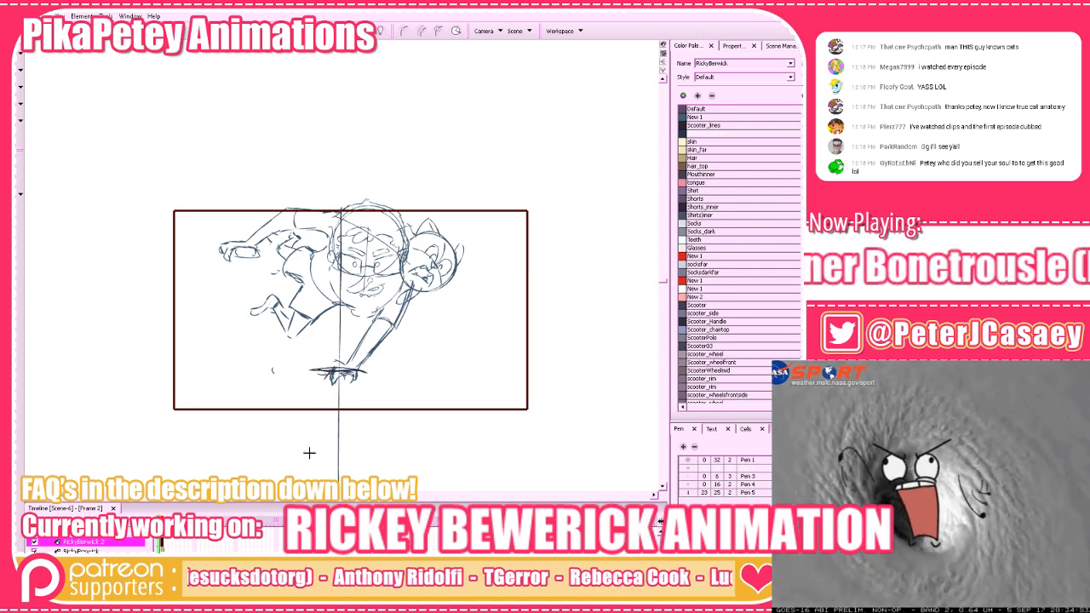
Draw two diagonal guide lines converging below the frame and sketch a tapering block with a base line around the hand
{"action": "mouse_move", "coordinate": [331, 481]}
{"action": "left_mouse_down"}
{"action": "mouse_move", "coordinate": [226, 212]}
{"action": "mouse_move", "coordinate": [335, 451]}
{"action": "mouse_move", "coordinate": [511, 109]}
{"action": "left_mouse_up"}
{"action": "scroll", "coordinate": [350, 398], "scroll_direction": "down", "scroll_amount": 2}
{"action": "key", "text": "ctrl+z"}
{"action": "mouse_move", "coordinate": [299, 380]}
{"action": "left_mouse_down"}
{"action": "mouse_move", "coordinate": [417, 379]}
{"action": "mouse_move", "coordinate": [291, 383]}
{"action": "mouse_move", "coordinate": [330, 315]}
{"action": "left_mouse_up"}
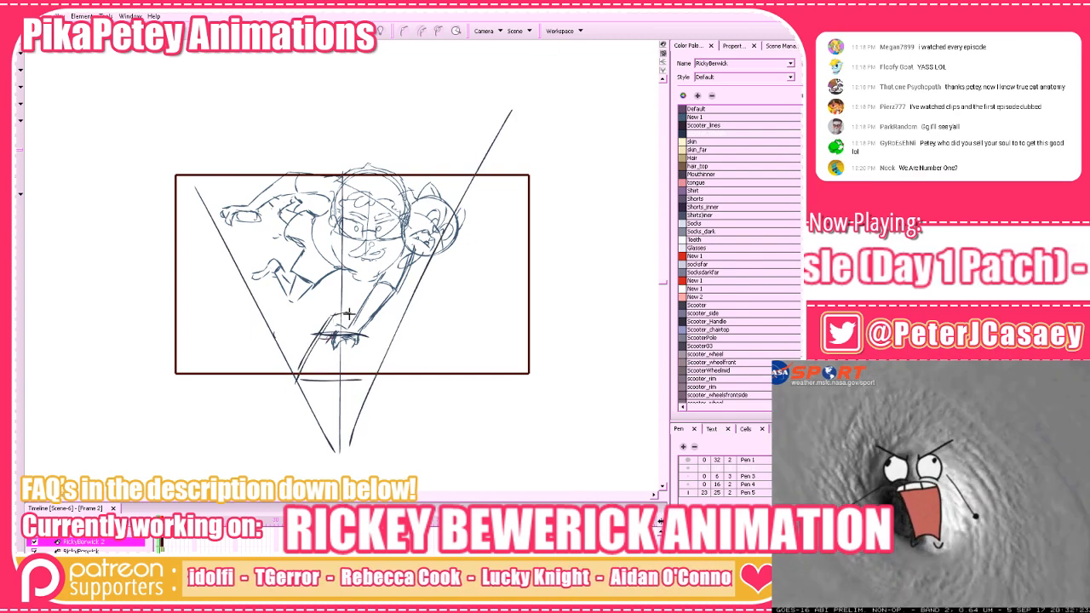
{"action": "mouse_move", "coordinate": [373, 366]}
{"action": "left_mouse_down"}
{"action": "mouse_move", "coordinate": [348, 380]}
{"action": "mouse_move", "coordinate": [331, 316]}
{"action": "mouse_move", "coordinate": [356, 303]}
{"action": "left_mouse_up"}
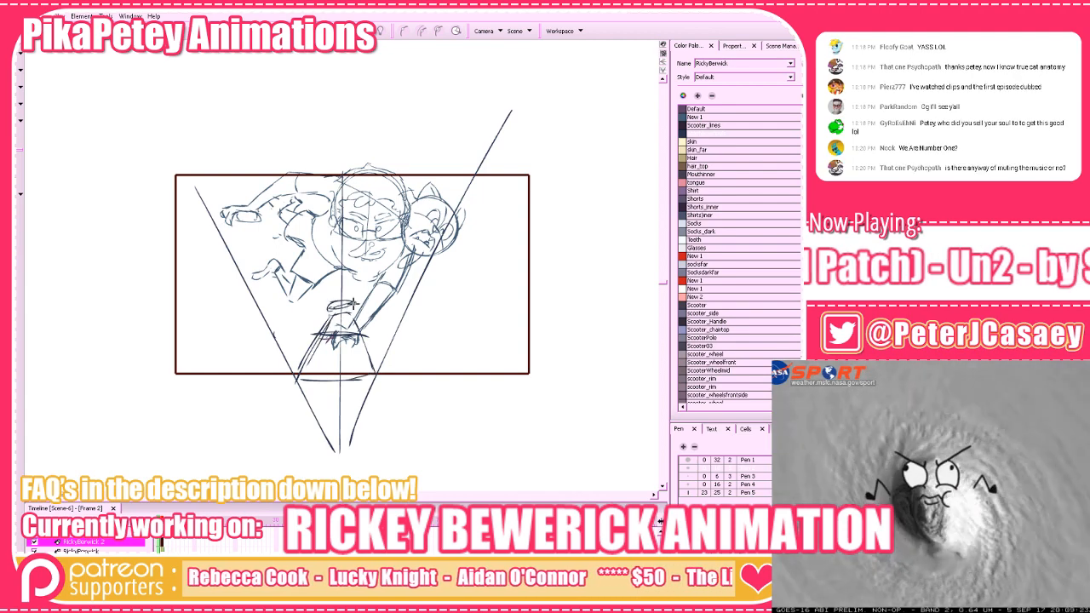
Undo the side and upper strokes of the tapering block, keeping its base line
{"action": "key", "text": "ctrl+z"}
{"action": "key", "text": "ctrl+z"}
{"action": "key", "text": "ctrl+z"}
{"action": "key", "text": "ctrl+z"}
{"action": "key", "text": "ctrl+z"}
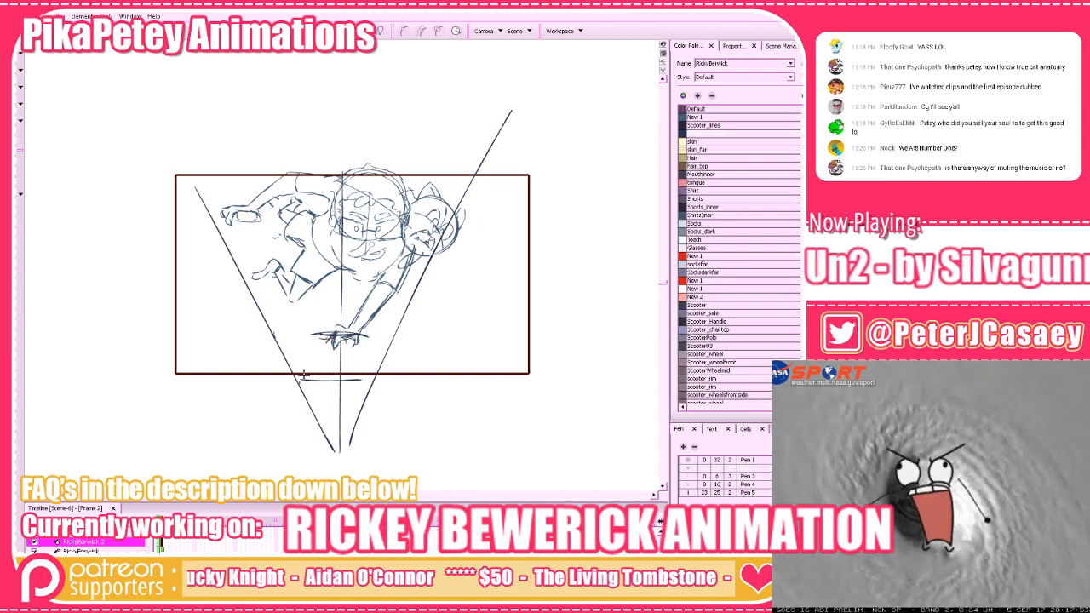
Redraw the block under the planted hand with a slanted side, a base line and a curved, hooked opposite side
{"action": "mouse_move", "coordinate": [304, 375]}
{"action": "left_mouse_down"}
{"action": "mouse_move", "coordinate": [325, 355]}
{"action": "mouse_move", "coordinate": [293, 379]}
{"action": "mouse_move", "coordinate": [336, 330]}
{"action": "mouse_move", "coordinate": [372, 335]}
{"action": "mouse_move", "coordinate": [368, 380]}
{"action": "left_mouse_up"}
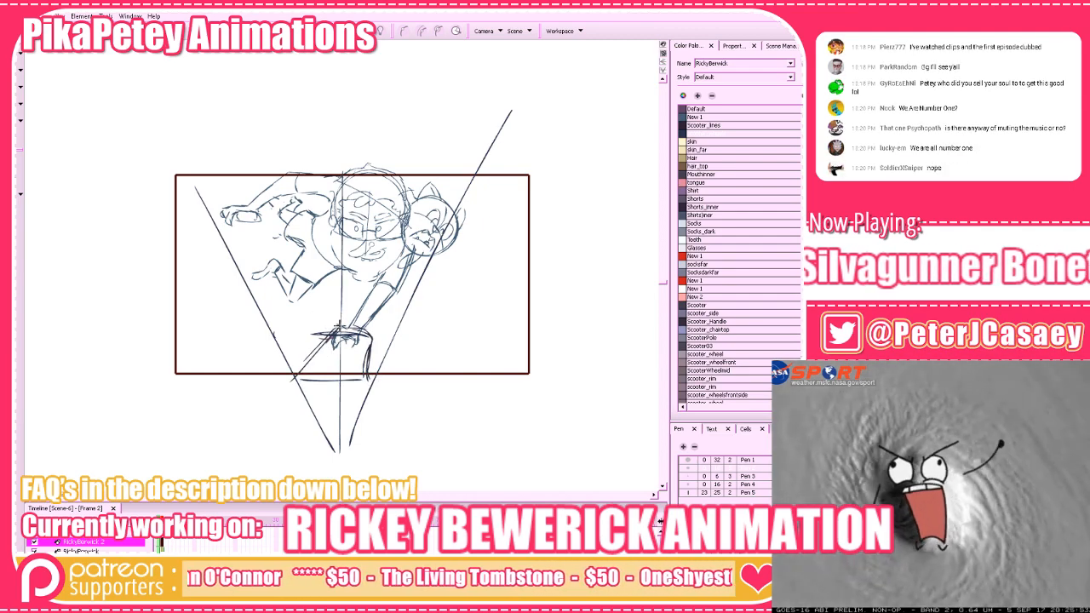
{"action": "mouse_move", "coordinate": [340, 329]}
{"action": "left_mouse_down"}
{"action": "mouse_move", "coordinate": [377, 318]}
{"action": "mouse_move", "coordinate": [369, 361]}
{"action": "mouse_move", "coordinate": [395, 352]}
{"action": "mouse_move", "coordinate": [426, 400]}
{"action": "left_mouse_up"}
{"action": "key", "text": "ctrl+z"}
{"action": "key", "text": "ctrl+z"}
{"action": "mouse_move", "coordinate": [376, 361]}
{"action": "left_mouse_down"}
{"action": "mouse_move", "coordinate": [373, 385]}
{"action": "mouse_move", "coordinate": [441, 411]}
{"action": "left_mouse_up"}
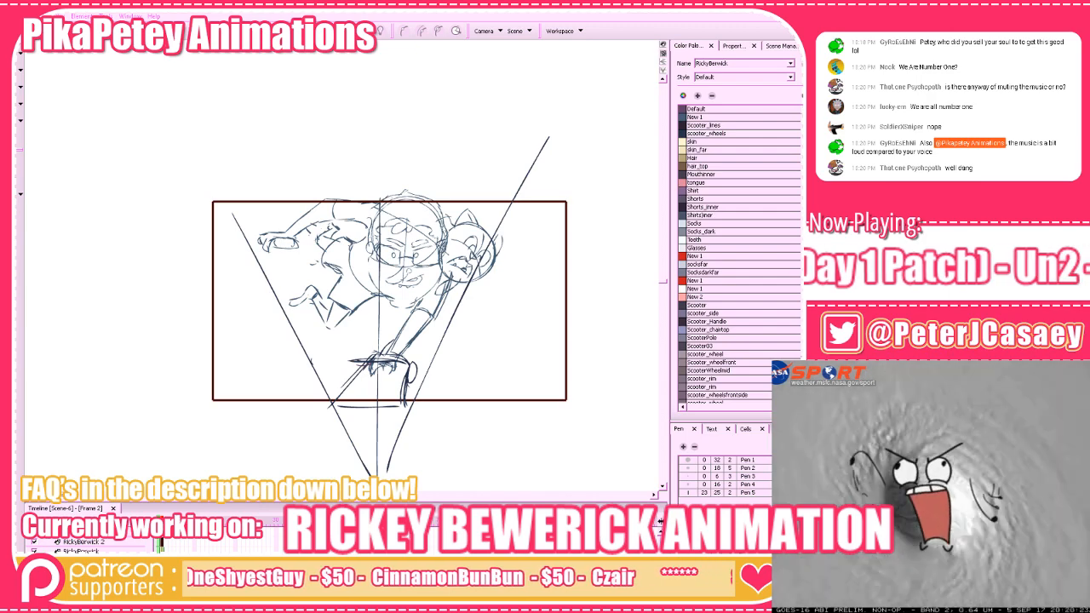
{"action": "left_click", "coordinate": [740, 564]}
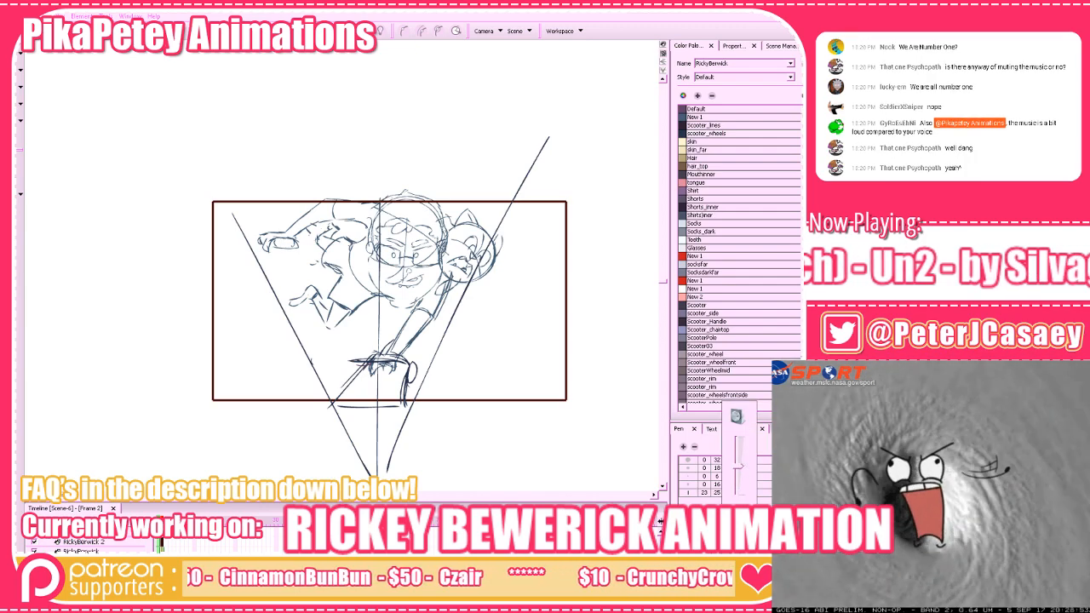
{"action": "key", "text": "Escape"}
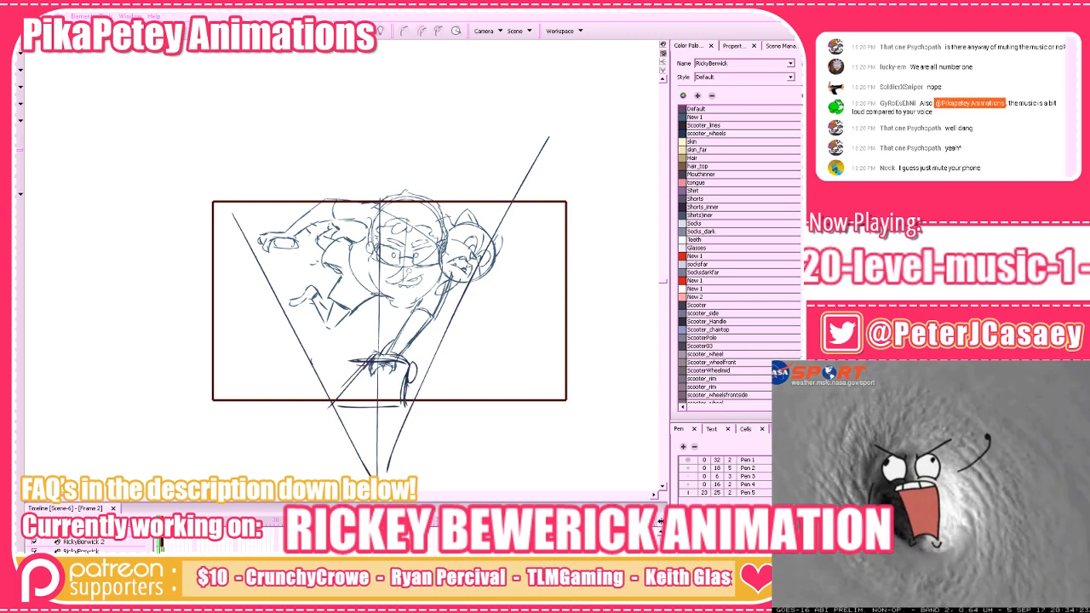
{"action": "key", "text": "alt+Tab"}
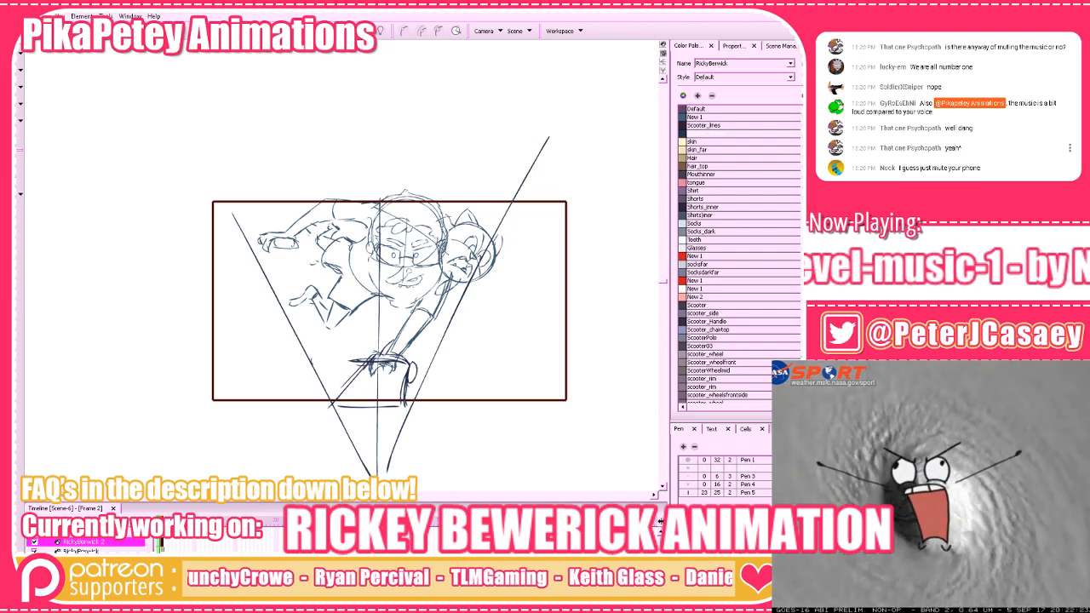
{"action": "key", "text": "alt+Tab"}
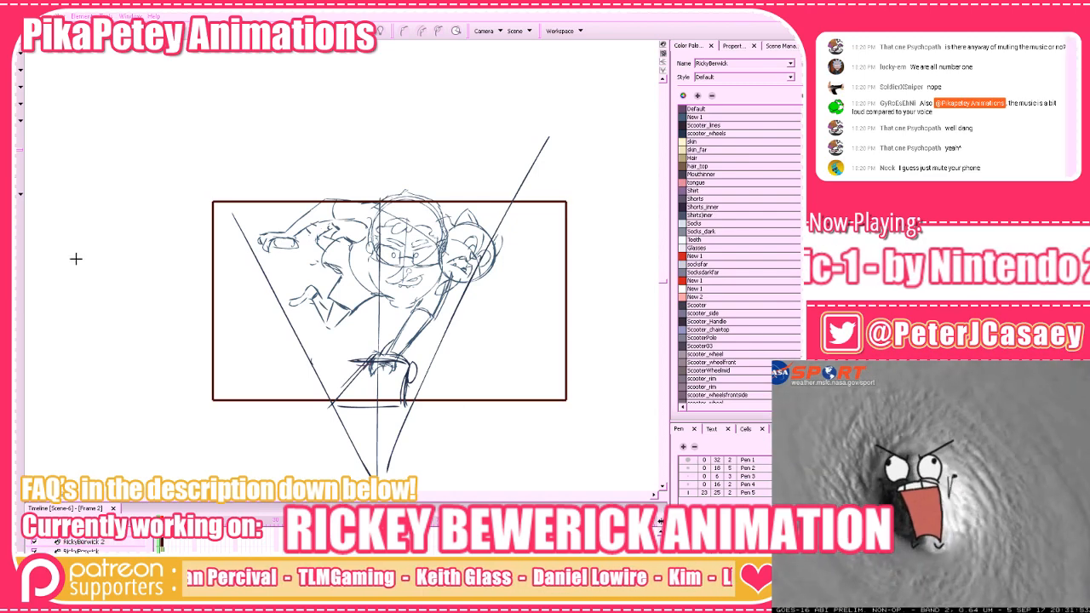
Select all the guide lines and the block sketch around the planted hand and delete them
{"action": "left_click", "coordinate": [19, 62]}
{"action": "left_click_drag", "start_coordinate": [198, 340], "coordinate": [554, 480]}
{"action": "key", "text": "Delete"}
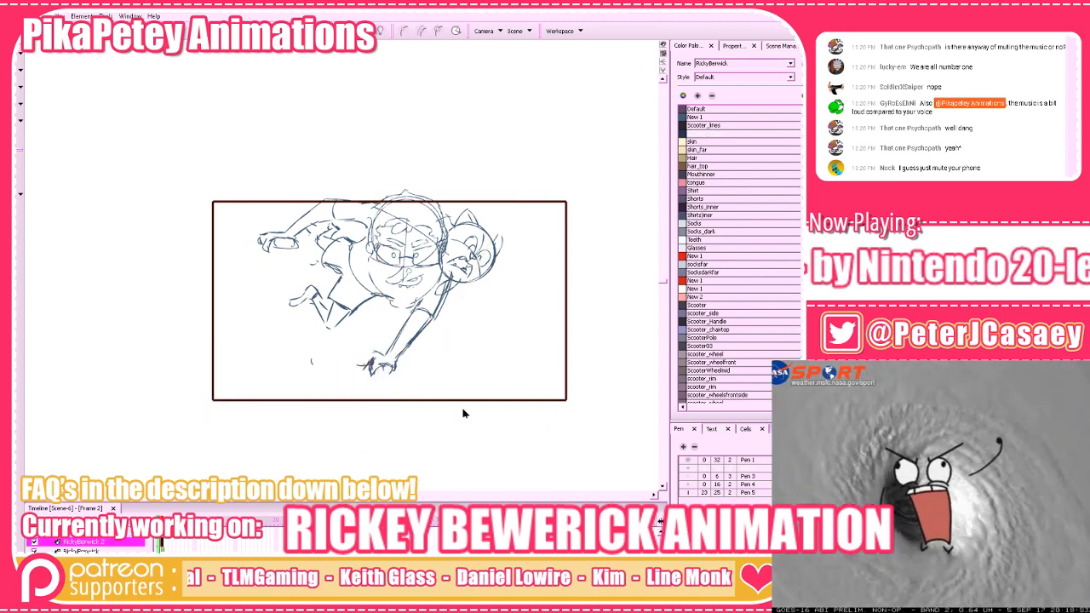
{"action": "left_click", "coordinate": [697, 125]}
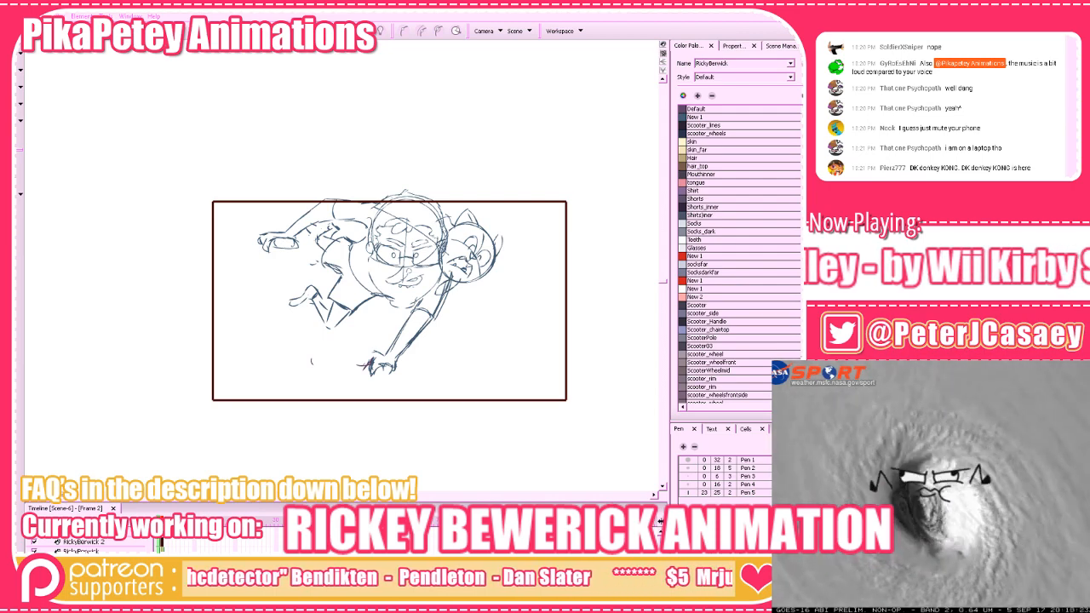
{"action": "left_click", "coordinate": [538, 307]}
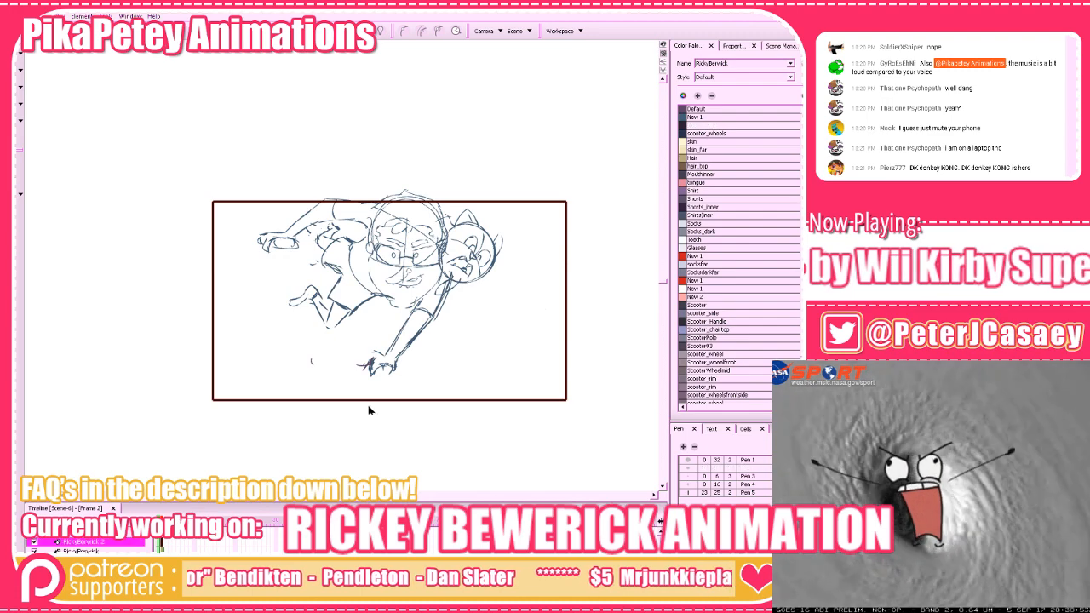
{"action": "left_click", "coordinate": [682, 109]}
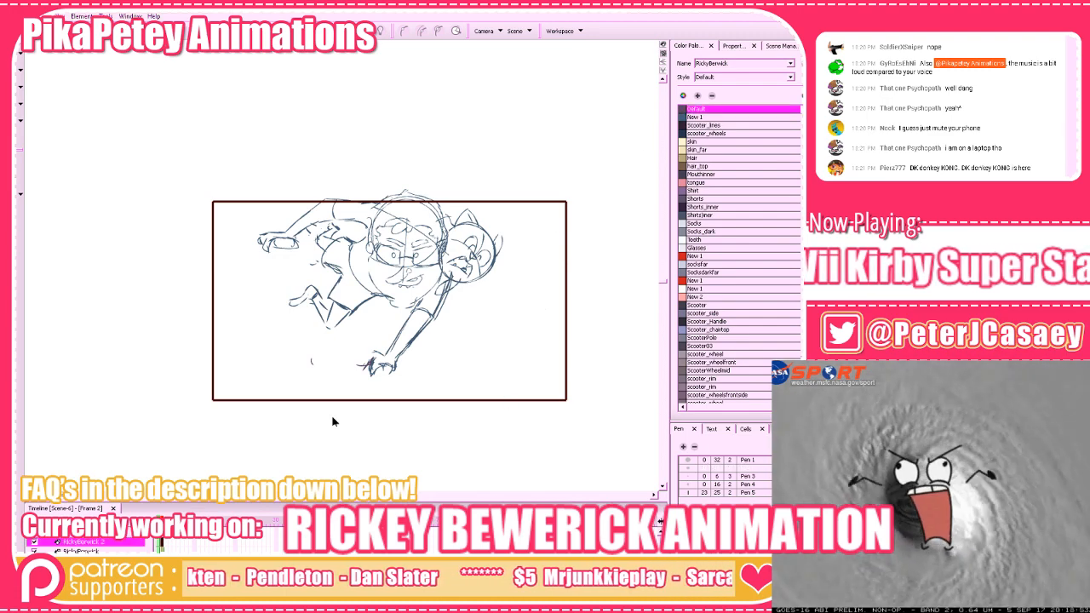
{"action": "left_click", "coordinate": [681, 448]}
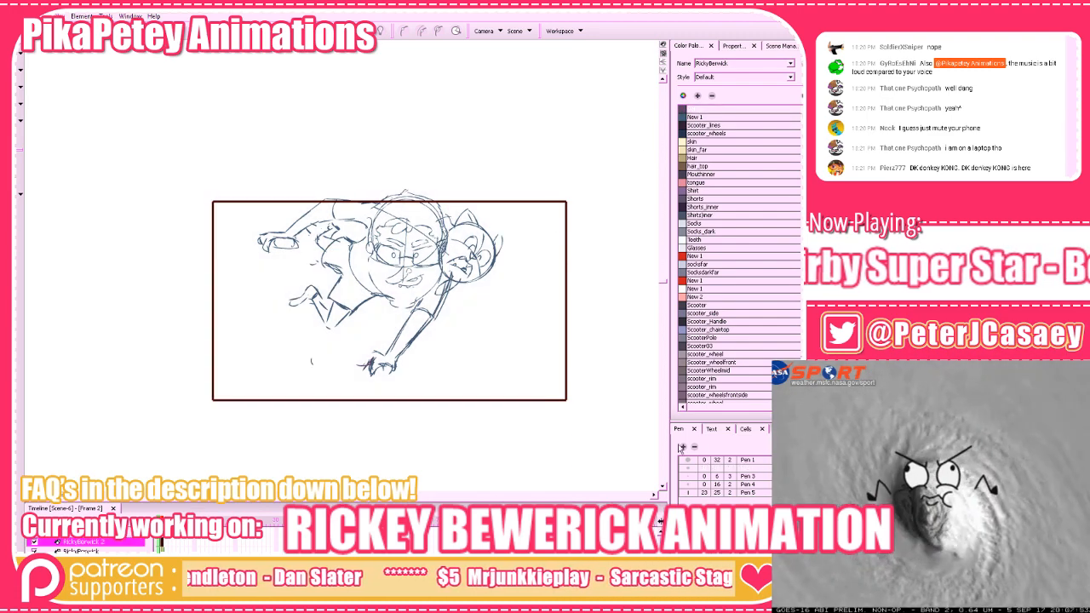
{"action": "left_click_drag", "start_coordinate": [507, 317], "coordinate": [500, 319]}
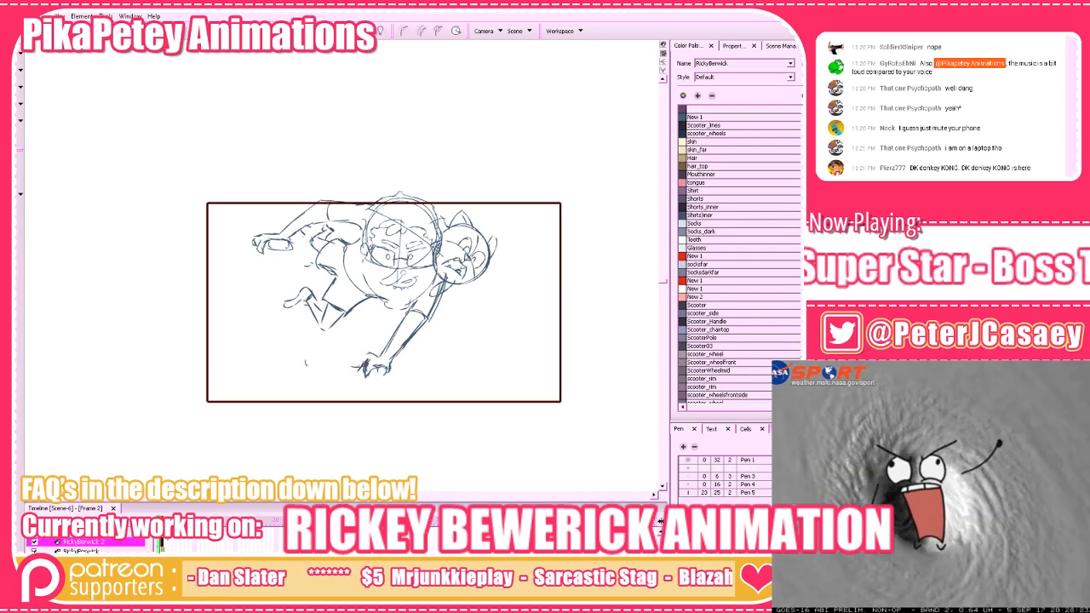
{"action": "key", "text": "period"}
{"action": "key", "text": "comma"}
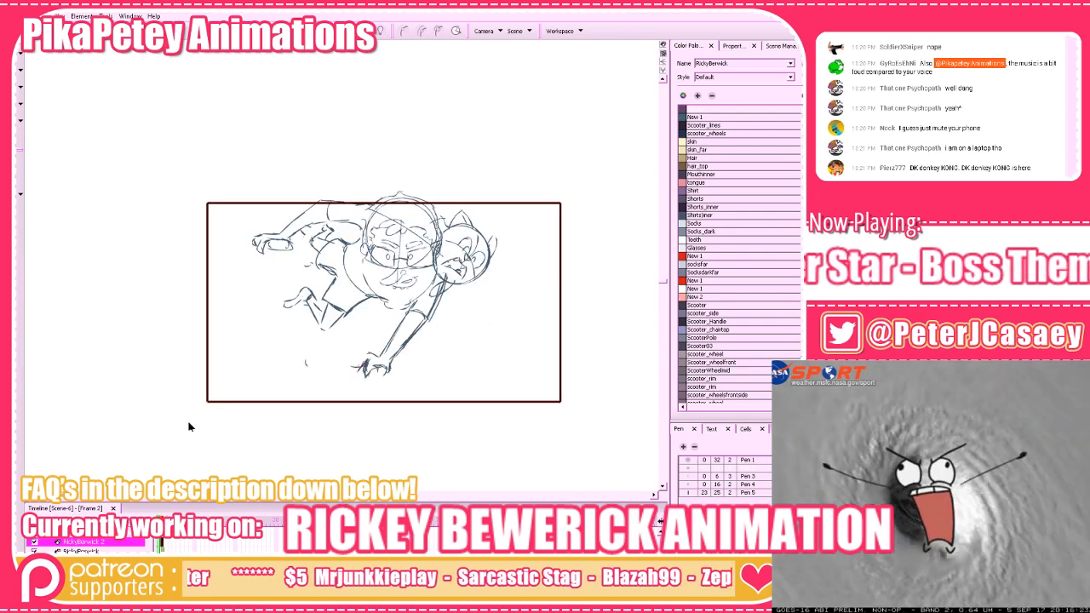
On the layer below RickyBerwick 2, move the whole character sketch out beside the camera frame and choose the New 1 colour
{"action": "left_click", "coordinate": [82, 552]}
{"action": "left_click_drag", "start_coordinate": [92, 80], "coordinate": [636, 481]}
{"action": "left_click_drag", "start_coordinate": [498, 375], "coordinate": [551, 394]}
{"action": "mouse_move", "coordinate": [487, 324]}
{"action": "left_mouse_down"}
{"action": "mouse_move", "coordinate": [326, 277]}
{"action": "mouse_move", "coordinate": [482, 341]}
{"action": "mouse_move", "coordinate": [400, 322]}
{"action": "mouse_move", "coordinate": [162, 179]}
{"action": "mouse_move", "coordinate": [145, 226]}
{"action": "mouse_move", "coordinate": [149, 264]}
{"action": "left_mouse_up"}
{"action": "left_click_drag", "start_coordinate": [431, 355], "coordinate": [516, 370]}
{"action": "key", "text": "alt+b"}
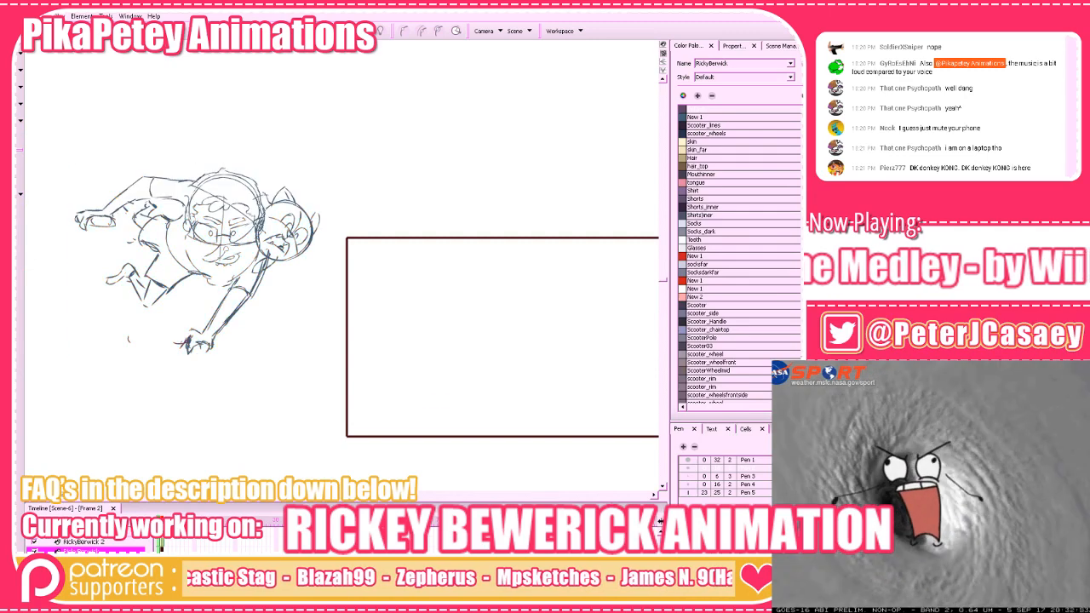
{"action": "left_click", "coordinate": [687, 116]}
Examine the character sketch up close in its position outside the camera frame
{"action": "left_click_drag", "start_coordinate": [411, 388], "coordinate": [548, 363]}
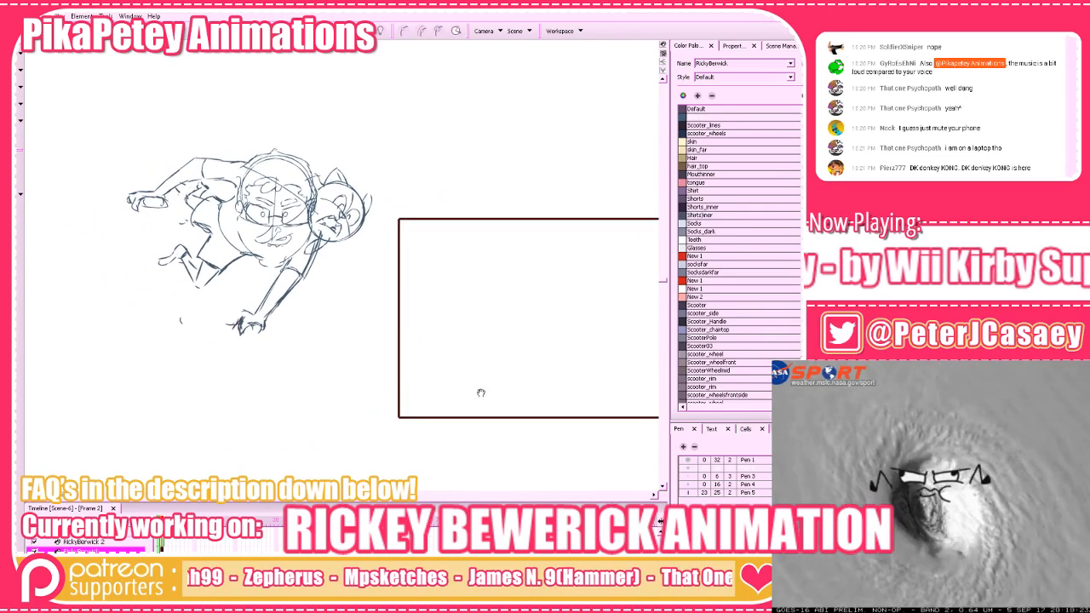
{"action": "left_click_drag", "start_coordinate": [473, 385], "coordinate": [565, 350]}
{"action": "left_click_drag", "start_coordinate": [375, 393], "coordinate": [391, 456]}
{"action": "key", "text": "2"}
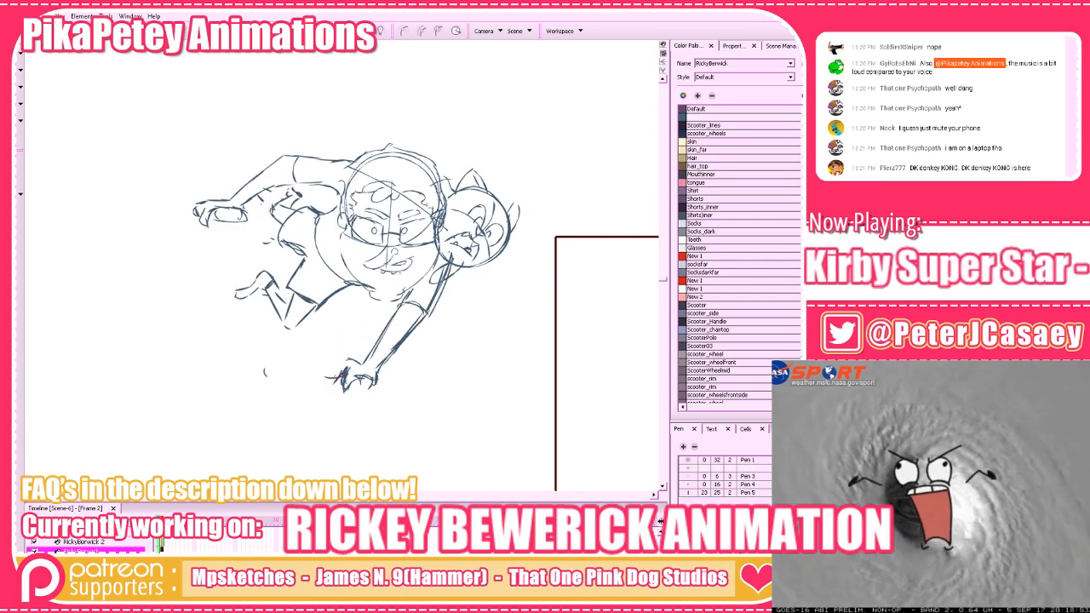
{"action": "key", "text": "1"}
{"action": "left_click_drag", "start_coordinate": [487, 404], "coordinate": [602, 377]}
{"action": "key", "text": "2"}
{"action": "key", "text": "2"}
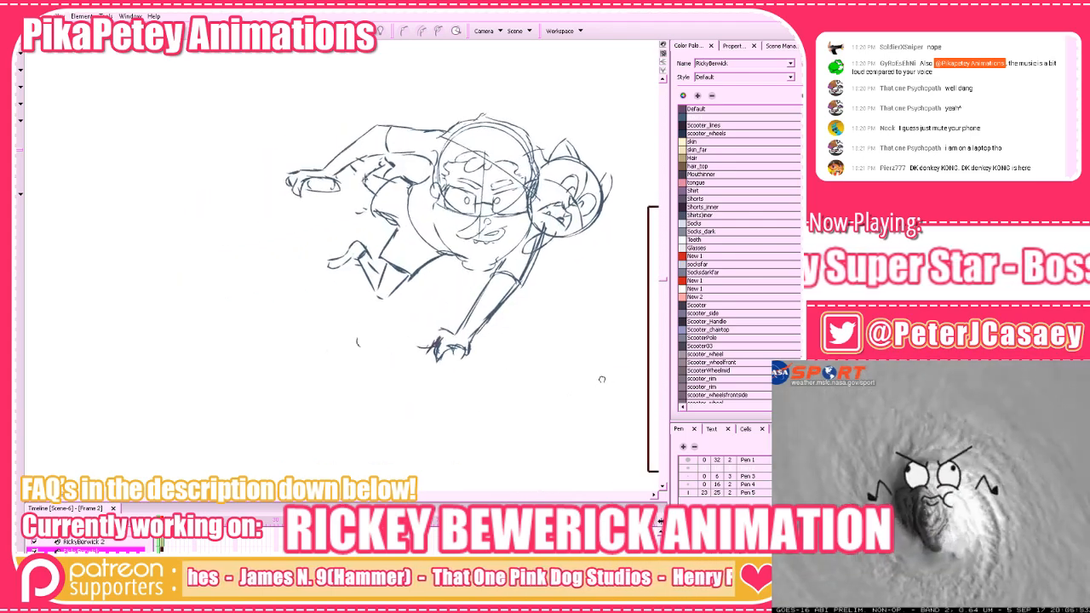
{"action": "key", "text": "1"}
{"action": "left_click_drag", "start_coordinate": [530, 373], "coordinate": [237, 407]}
{"action": "mouse_move", "coordinate": [401, 395]}
{"action": "left_mouse_down"}
{"action": "mouse_move", "coordinate": [471, 364]}
{"action": "mouse_move", "coordinate": [500, 377]}
{"action": "mouse_move", "coordinate": [331, 373]}
{"action": "left_mouse_up"}
Go to frame 3 and save the scene
{"action": "key", "text": "comma"}
{"action": "key", "text": "period"}
{"action": "key", "text": "period"}
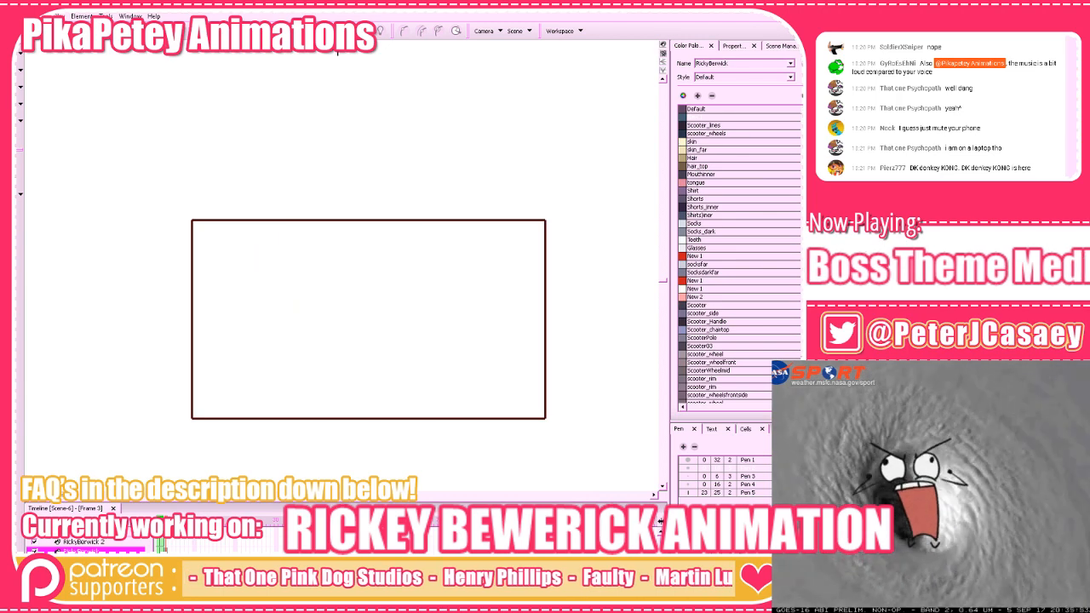
{"action": "key", "text": "ctrl+s"}
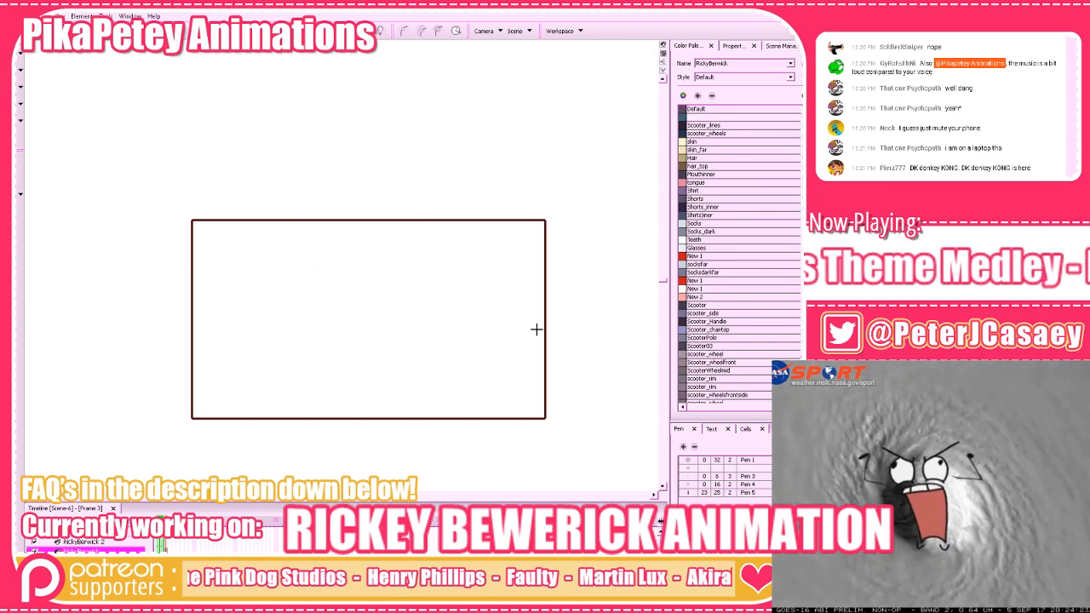
Try sketching a small tapering box shape slightly off the centre of the camera frame
{"action": "key", "text": "2"}
{"action": "left_click_drag", "start_coordinate": [512, 402], "coordinate": [492, 373]}
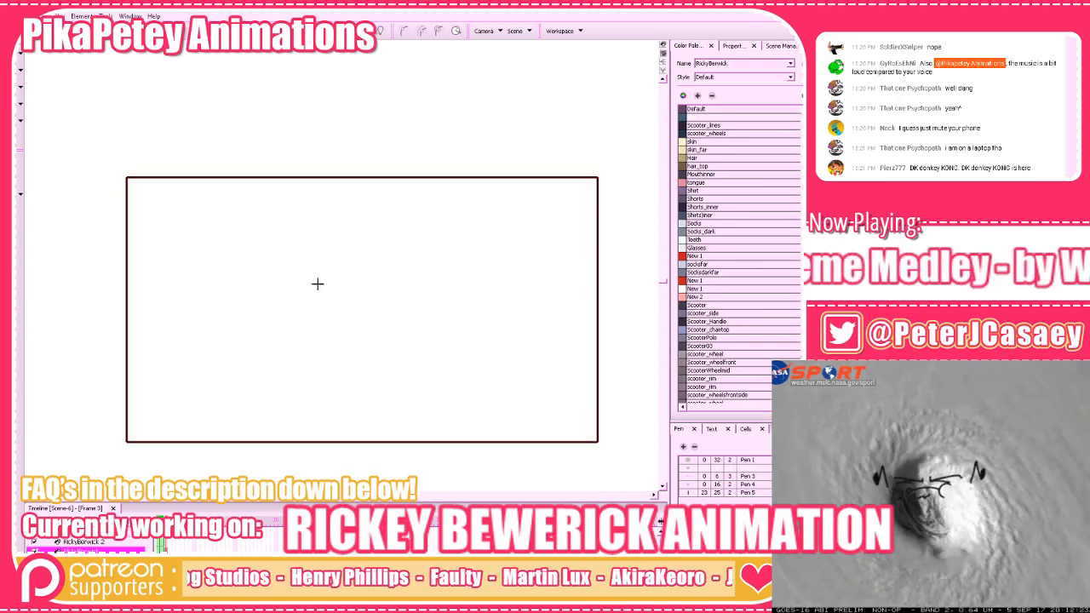
{"action": "mouse_move", "coordinate": [338, 261]}
{"action": "left_mouse_down"}
{"action": "mouse_move", "coordinate": [431, 309]}
{"action": "mouse_move", "coordinate": [370, 227]}
{"action": "left_mouse_up"}
{"action": "key", "text": "ctrl+z"}
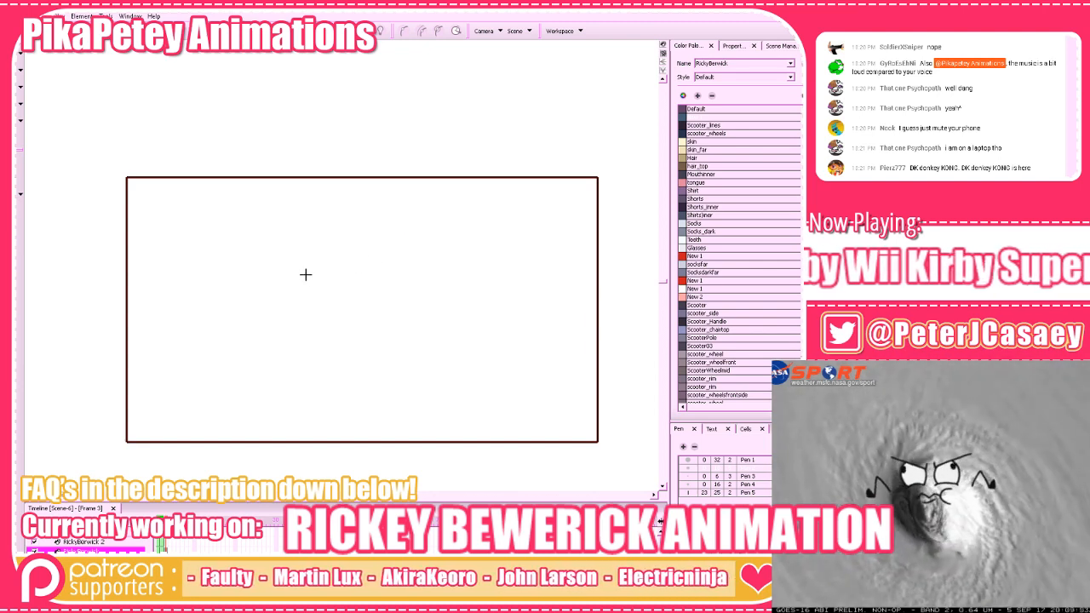
{"action": "mouse_move", "coordinate": [286, 272]}
{"action": "left_mouse_down"}
{"action": "mouse_move", "coordinate": [333, 273]}
{"action": "mouse_move", "coordinate": [324, 303]}
{"action": "mouse_move", "coordinate": [305, 309]}
{"action": "mouse_move", "coordinate": [330, 268]}
{"action": "mouse_move", "coordinate": [290, 265]}
{"action": "mouse_move", "coordinate": [292, 290]}
{"action": "left_mouse_up"}
{"action": "key", "text": "ctrl+z"}
{"action": "key", "text": "ctrl+z"}
{"action": "left_click_drag", "start_coordinate": [288, 282], "coordinate": [301, 310]}
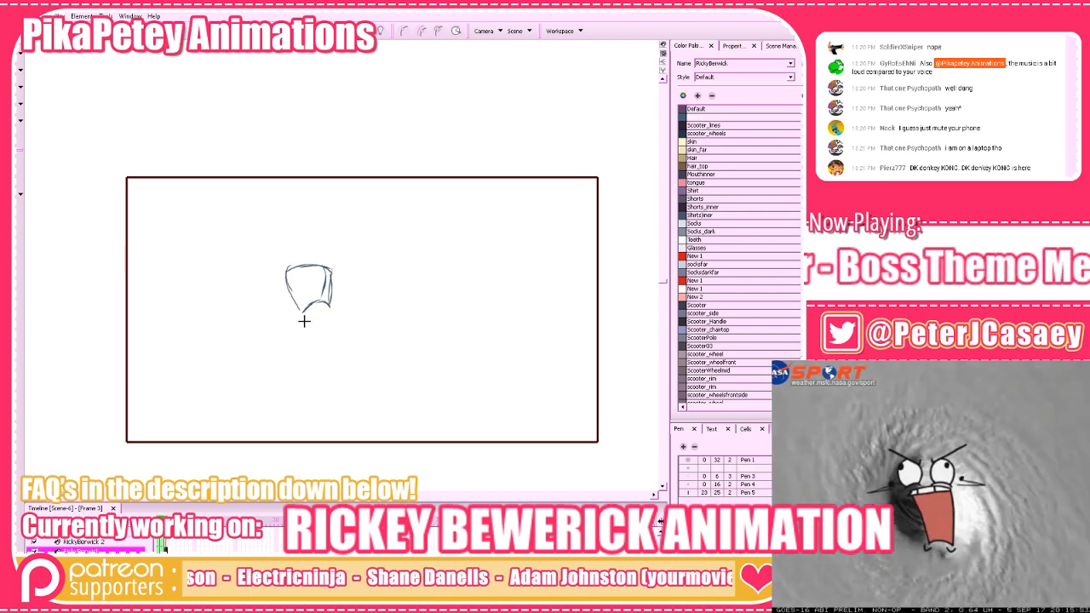
{"action": "key", "text": "ctrl+z"}
Sketch a rough circle overlapping the lower corner of the box shape, with an ellipse across its base
{"action": "mouse_move", "coordinate": [287, 273]}
{"action": "left_mouse_down"}
{"action": "mouse_move", "coordinate": [302, 316]}
{"action": "mouse_move", "coordinate": [382, 333]}
{"action": "mouse_move", "coordinate": [350, 317]}
{"action": "mouse_move", "coordinate": [317, 355]}
{"action": "mouse_move", "coordinate": [326, 307]}
{"action": "mouse_move", "coordinate": [305, 347]}
{"action": "mouse_move", "coordinate": [301, 264]}
{"action": "mouse_move", "coordinate": [304, 337]}
{"action": "left_mouse_up"}
{"action": "key", "text": "ctrl+z"}
{"action": "key", "text": "ctrl+z"}
{"action": "mouse_move", "coordinate": [301, 321]}
{"action": "left_mouse_down"}
{"action": "mouse_move", "coordinate": [310, 298]}
{"action": "mouse_move", "coordinate": [334, 291]}
{"action": "left_mouse_up"}
{"action": "left_click_drag", "start_coordinate": [358, 289], "coordinate": [370, 341]}
{"action": "mouse_move", "coordinate": [378, 304]}
{"action": "left_mouse_down"}
{"action": "mouse_move", "coordinate": [373, 342]}
{"action": "mouse_move", "coordinate": [333, 366]}
{"action": "mouse_move", "coordinate": [310, 343]}
{"action": "mouse_move", "coordinate": [305, 358]}
{"action": "mouse_move", "coordinate": [305, 330]}
{"action": "left_mouse_up"}
{"action": "key", "text": "ctrl+z"}
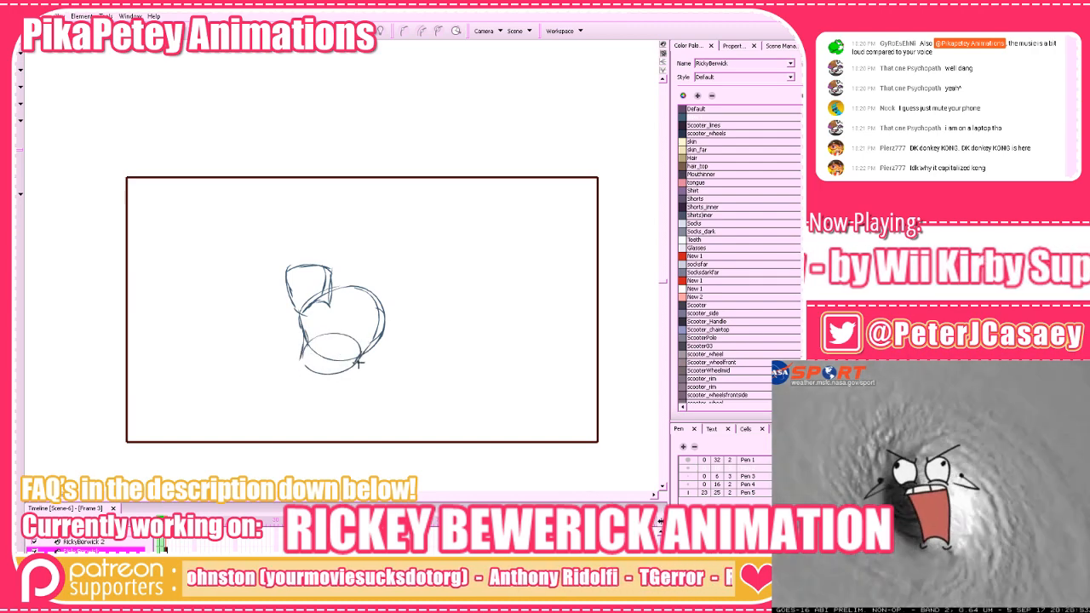
Undo the ellipse strokes, then select the remaining box and circle sketch and delete it
{"action": "key", "text": "ctrl+z"}
{"action": "key", "text": "ctrl+z"}
{"action": "key", "text": "ctrl+z"}
{"action": "key", "text": "ctrl+z"}
{"action": "key", "text": "ctrl+z"}
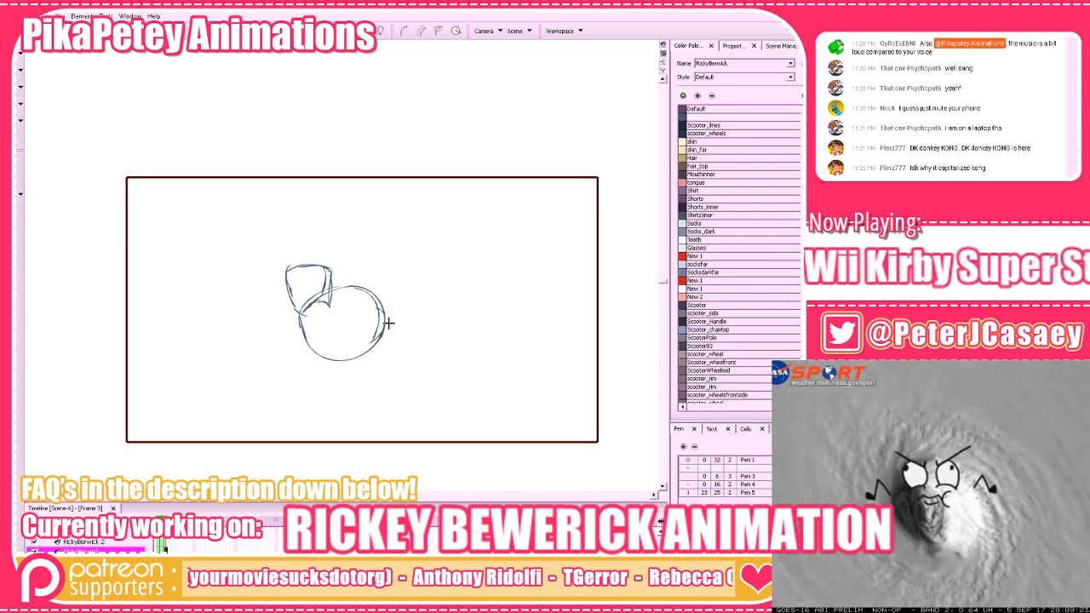
{"action": "mouse_move", "coordinate": [109, 127]}
{"action": "left_mouse_down"}
{"action": "mouse_move", "coordinate": [267, 243]}
{"action": "mouse_move", "coordinate": [489, 456]}
{"action": "left_mouse_up"}
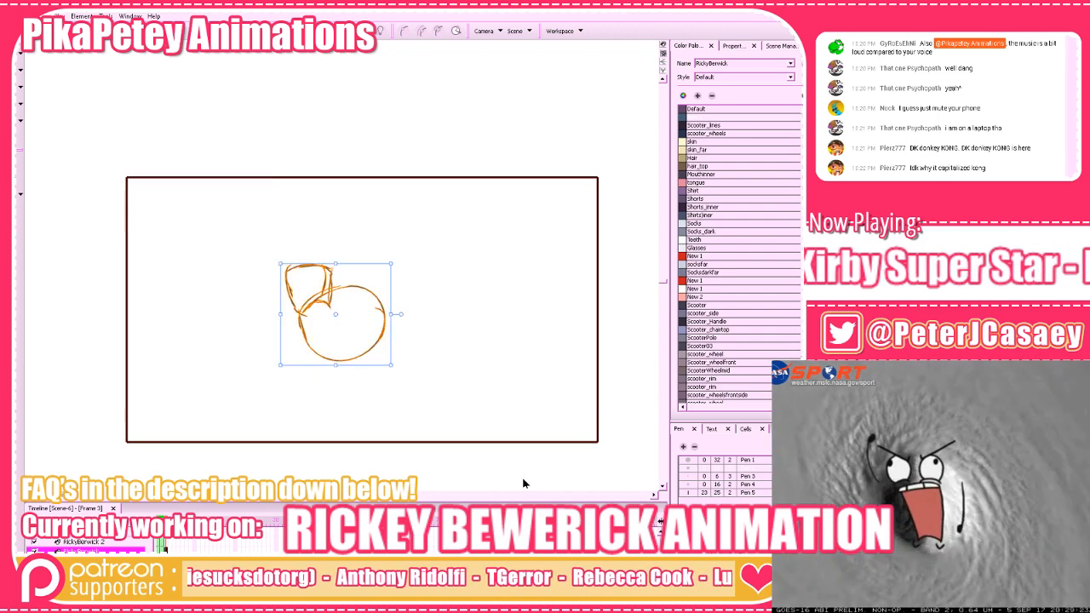
{"action": "key", "text": "Delete"}
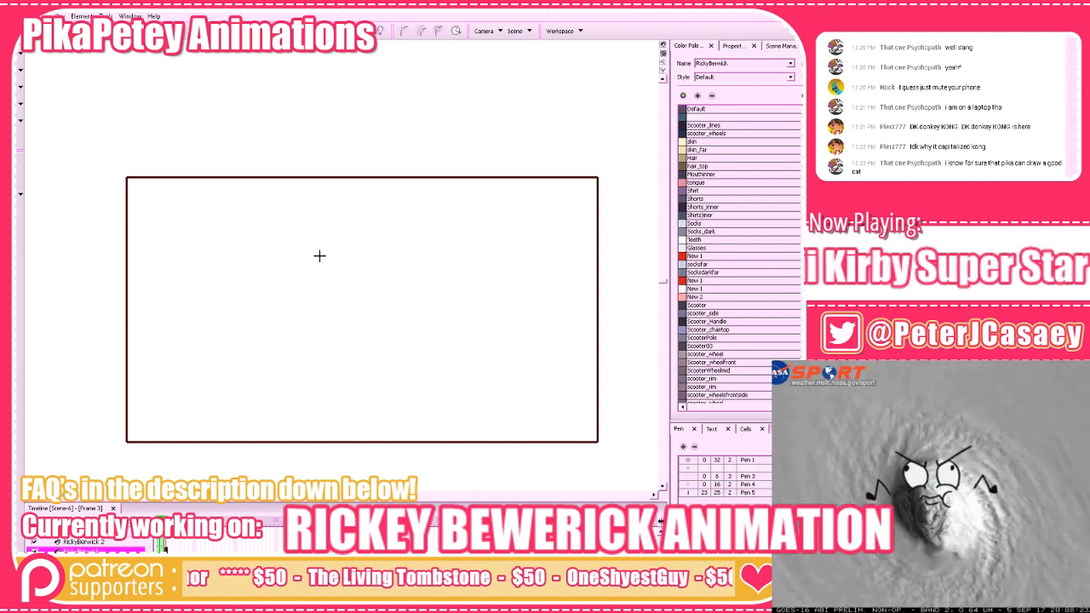
Try out large rough circles for the head in the upper middle of the camera frame
{"action": "mouse_move", "coordinate": [387, 211]}
{"action": "left_mouse_down"}
{"action": "mouse_move", "coordinate": [406, 304]}
{"action": "mouse_move", "coordinate": [326, 272]}
{"action": "mouse_move", "coordinate": [421, 245]}
{"action": "mouse_move", "coordinate": [362, 311]}
{"action": "mouse_move", "coordinate": [366, 210]}
{"action": "left_mouse_up"}
{"action": "key", "text": "ctrl+z"}
{"action": "key", "text": "ctrl+z"}
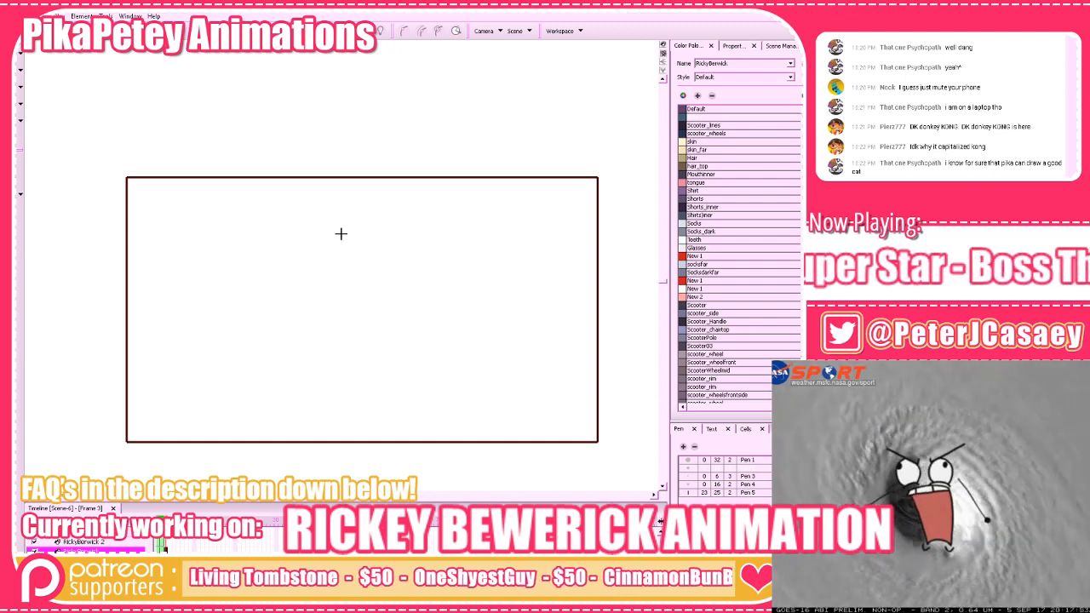
{"action": "mouse_move", "coordinate": [345, 303]}
{"action": "left_mouse_down"}
{"action": "mouse_move", "coordinate": [421, 295]}
{"action": "mouse_move", "coordinate": [335, 281]}
{"action": "mouse_move", "coordinate": [419, 220]}
{"action": "mouse_move", "coordinate": [417, 312]}
{"action": "mouse_move", "coordinate": [442, 275]}
{"action": "mouse_move", "coordinate": [355, 312]}
{"action": "mouse_move", "coordinate": [393, 205]}
{"action": "mouse_move", "coordinate": [439, 301]}
{"action": "mouse_move", "coordinate": [334, 291]}
{"action": "mouse_move", "coordinate": [418, 211]}
{"action": "mouse_move", "coordinate": [404, 329]}
{"action": "left_mouse_up"}
{"action": "key", "text": "ctrl+z"}
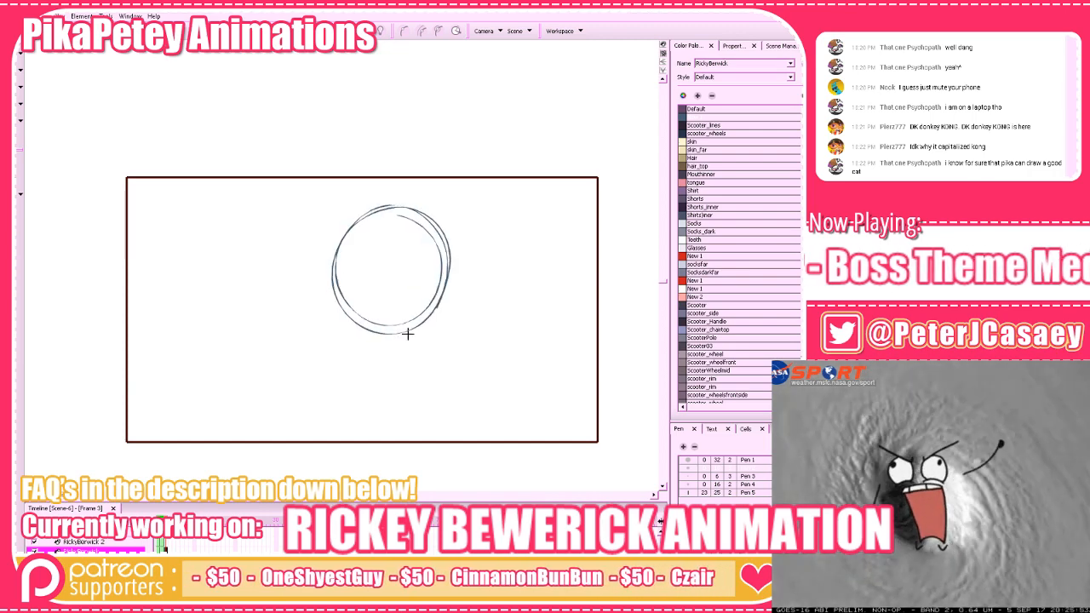
{"action": "key", "text": "ctrl+z"}
{"action": "mouse_move", "coordinate": [347, 277]}
{"action": "left_mouse_down"}
{"action": "mouse_move", "coordinate": [419, 226]}
{"action": "mouse_move", "coordinate": [400, 323]}
{"action": "mouse_move", "coordinate": [344, 249]}
{"action": "mouse_move", "coordinate": [443, 248]}
{"action": "mouse_move", "coordinate": [398, 325]}
{"action": "mouse_move", "coordinate": [360, 226]}
{"action": "mouse_move", "coordinate": [446, 274]}
{"action": "mouse_move", "coordinate": [438, 256]}
{"action": "mouse_move", "coordinate": [354, 300]}
{"action": "mouse_move", "coordinate": [400, 217]}
{"action": "mouse_move", "coordinate": [402, 320]}
{"action": "mouse_move", "coordinate": [345, 242]}
{"action": "mouse_move", "coordinate": [443, 279]}
{"action": "mouse_move", "coordinate": [410, 304]}
{"action": "mouse_move", "coordinate": [441, 256]}
{"action": "left_mouse_up"}
{"action": "key", "text": "ctrl+z"}
{"action": "key", "text": "ctrl+z"}
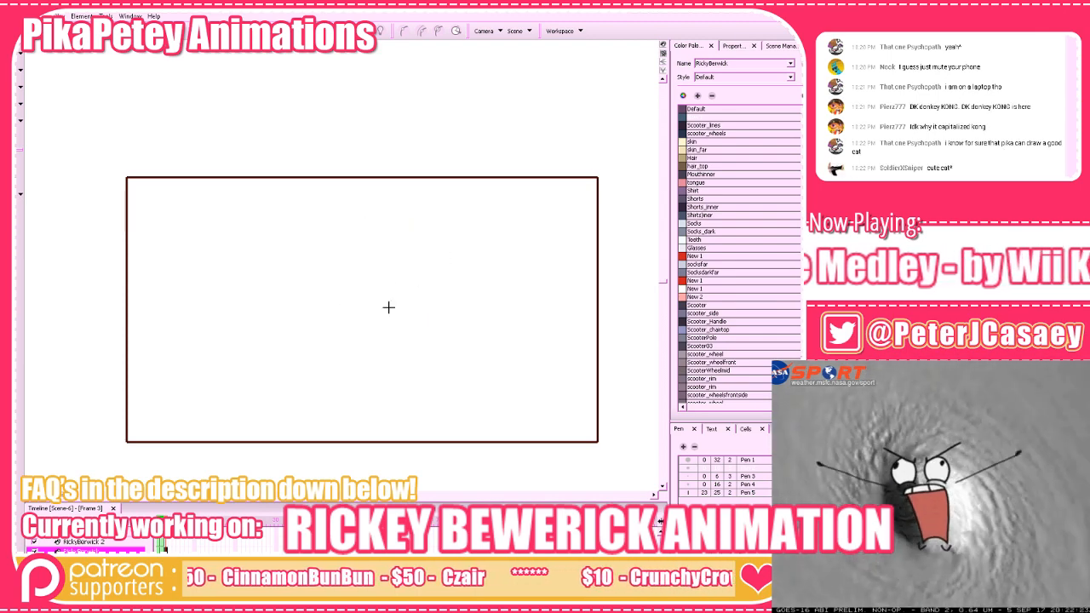
Draw a rough head circle in the upper middle of the frame with a curved vertical centre line extending below it
{"action": "mouse_move", "coordinate": [349, 288]}
{"action": "left_mouse_down"}
{"action": "mouse_move", "coordinate": [438, 295]}
{"action": "mouse_move", "coordinate": [446, 253]}
{"action": "mouse_move", "coordinate": [426, 232]}
{"action": "left_mouse_up"}
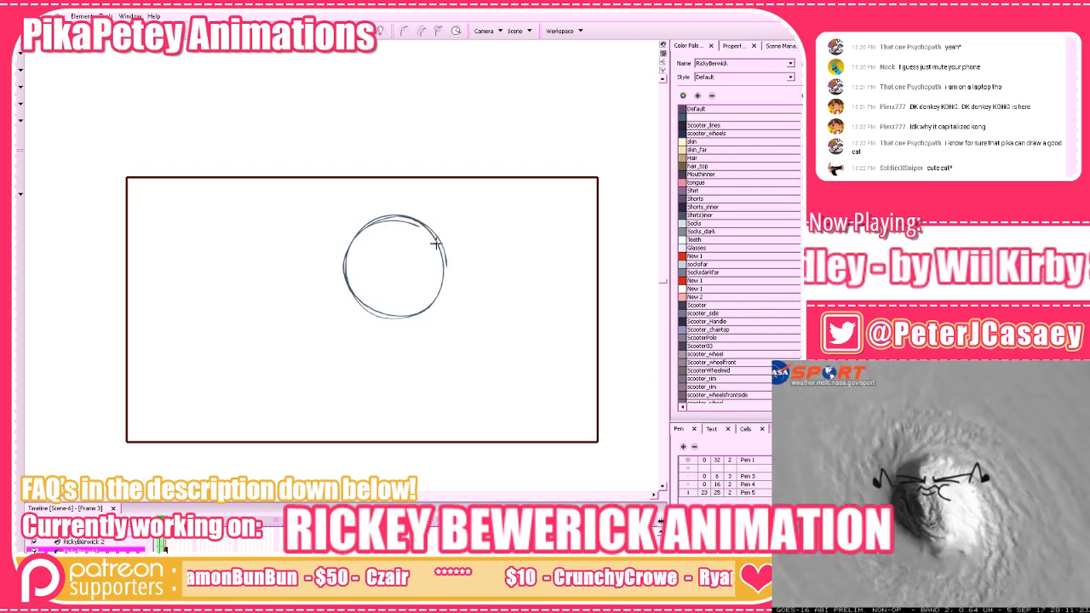
{"action": "left_click_drag", "start_coordinate": [481, 295], "coordinate": [489, 310]}
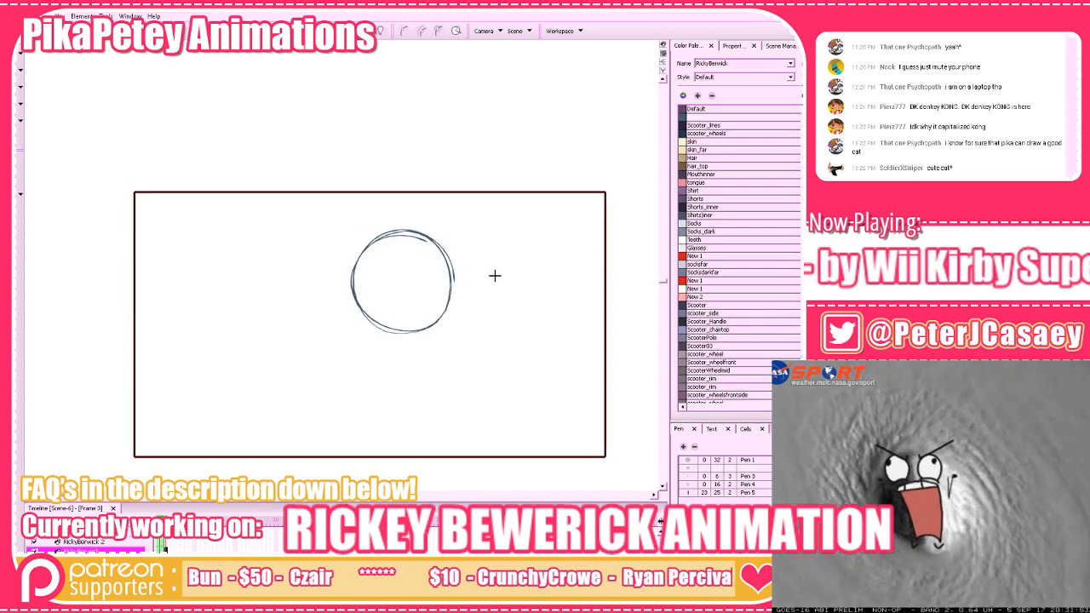
{"action": "left_click_drag", "start_coordinate": [455, 297], "coordinate": [426, 342]}
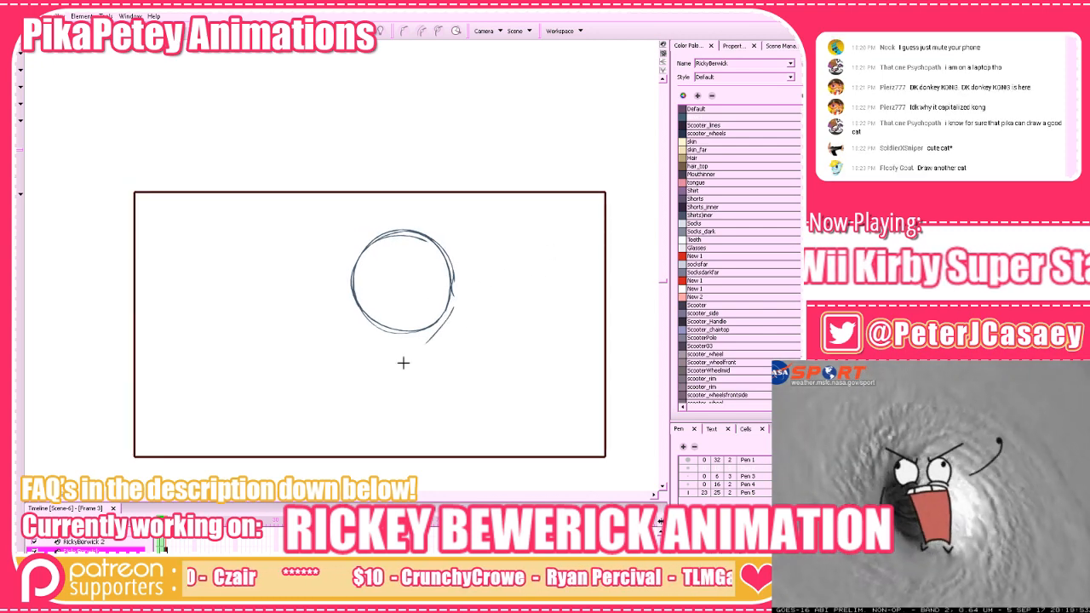
{"action": "key", "text": "ctrl+z"}
{"action": "left_click_drag", "start_coordinate": [453, 300], "coordinate": [425, 346]}
{"action": "key", "text": "ctrl+z"}
{"action": "mouse_move", "coordinate": [414, 233]}
{"action": "left_mouse_down"}
{"action": "mouse_move", "coordinate": [414, 330]}
{"action": "mouse_move", "coordinate": [407, 365]}
{"action": "left_mouse_up"}
Draw the jaw as curves from both sides of the head circle, meeting in a chin at the centre line's lower end
{"action": "left_click_drag", "start_coordinate": [456, 304], "coordinate": [424, 362]}
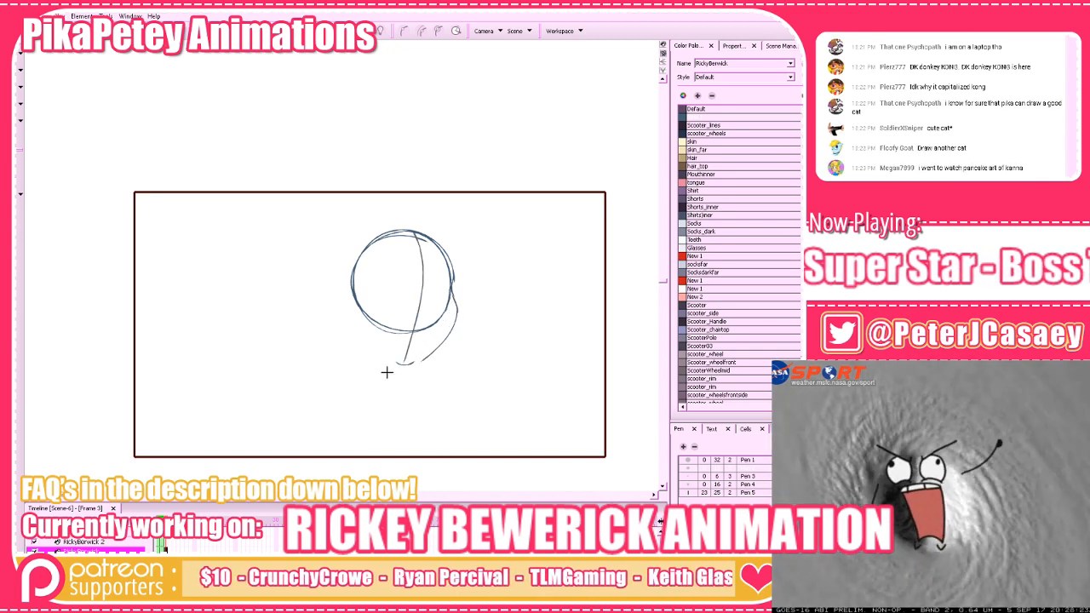
{"action": "key", "text": "ctrl+z"}
{"action": "mouse_move", "coordinate": [451, 294]}
{"action": "left_mouse_down"}
{"action": "mouse_move", "coordinate": [415, 357]}
{"action": "mouse_move", "coordinate": [453, 323]}
{"action": "mouse_move", "coordinate": [420, 355]}
{"action": "mouse_move", "coordinate": [437, 345]}
{"action": "mouse_move", "coordinate": [389, 359]}
{"action": "left_mouse_up"}
{"action": "key", "text": "ctrl+z"}
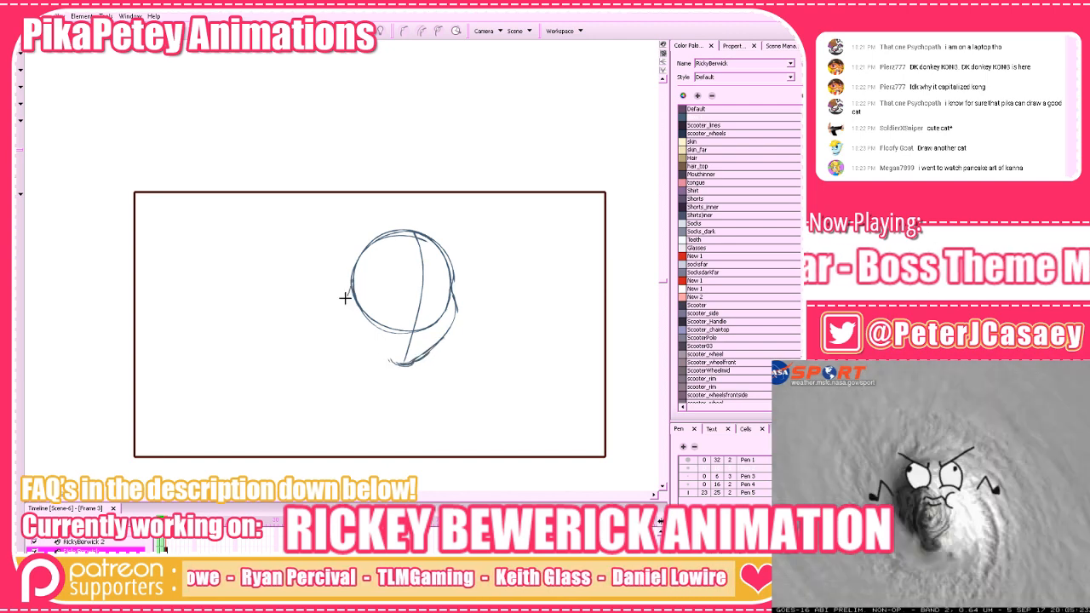
{"action": "mouse_move", "coordinate": [352, 286]}
{"action": "left_mouse_down"}
{"action": "mouse_move", "coordinate": [385, 360]}
{"action": "mouse_move", "coordinate": [405, 365]}
{"action": "left_mouse_up"}
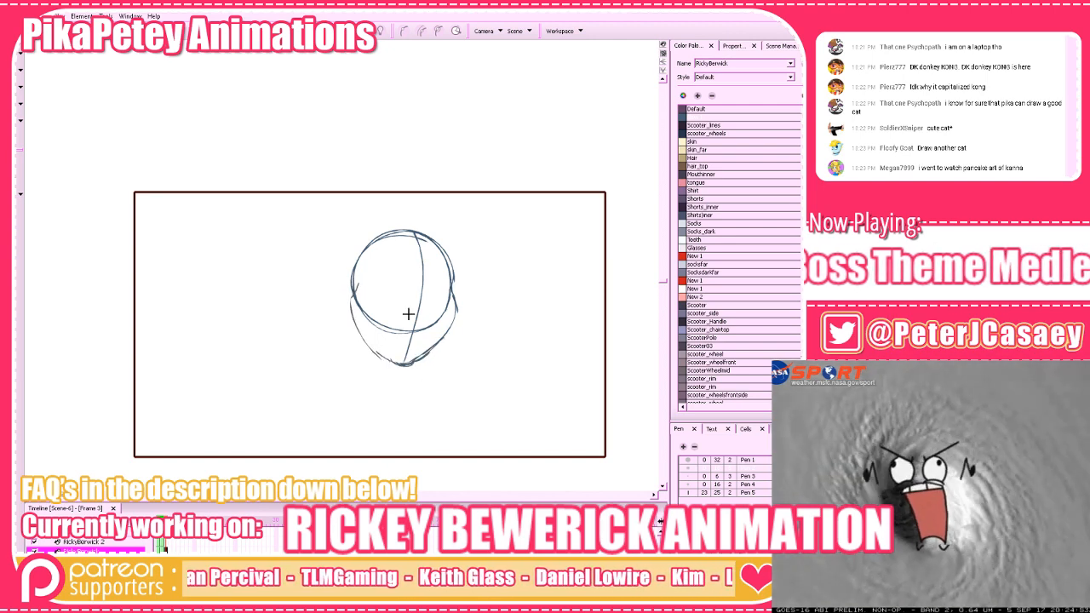
{"action": "key", "text": "ctrl+z"}
Sketch the nose, brow and mouth details around the centre line and add an arched stroke outside each side of the head
{"action": "mouse_move", "coordinate": [409, 306]}
{"action": "left_mouse_down"}
{"action": "mouse_move", "coordinate": [448, 292]}
{"action": "mouse_move", "coordinate": [411, 314]}
{"action": "mouse_move", "coordinate": [446, 293]}
{"action": "mouse_move", "coordinate": [429, 314]}
{"action": "mouse_move", "coordinate": [450, 327]}
{"action": "mouse_move", "coordinate": [450, 286]}
{"action": "left_mouse_up"}
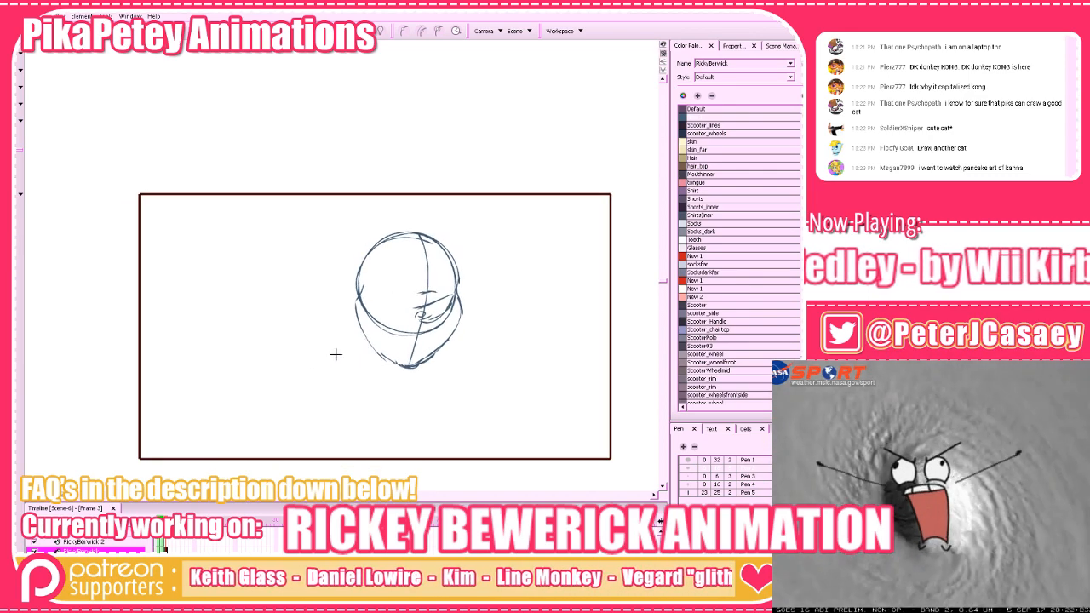
{"action": "left_click_drag", "start_coordinate": [333, 263], "coordinate": [345, 252]}
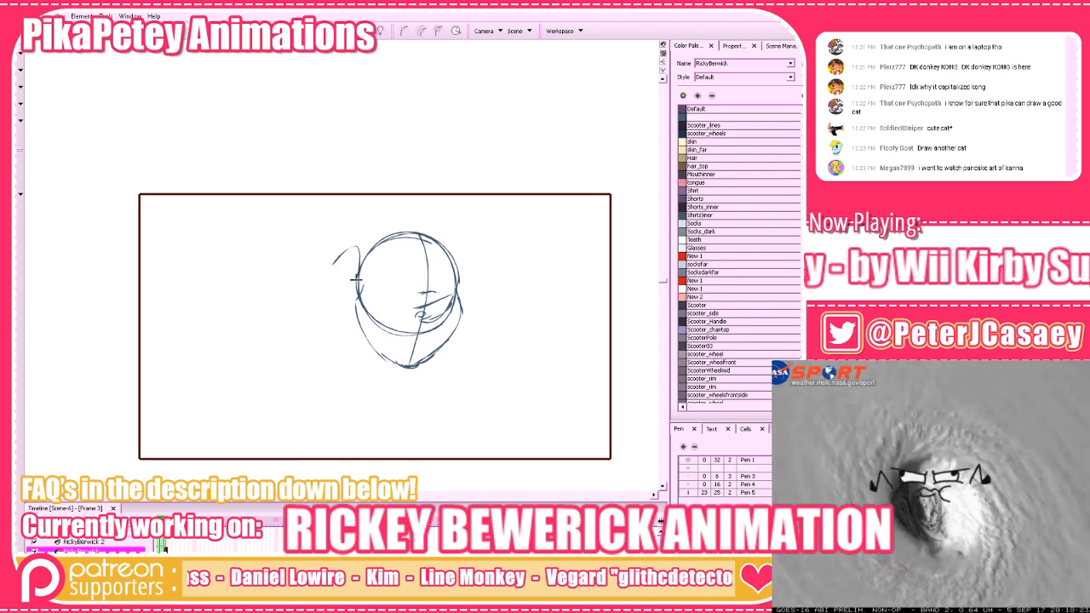
{"action": "mouse_move", "coordinate": [456, 278]}
{"action": "left_mouse_down"}
{"action": "mouse_move", "coordinate": [472, 264]}
{"action": "mouse_move", "coordinate": [477, 294]}
{"action": "left_mouse_up"}
{"action": "key", "text": "ctrl+z"}
{"action": "left_click_drag", "start_coordinate": [396, 323], "coordinate": [385, 325]}
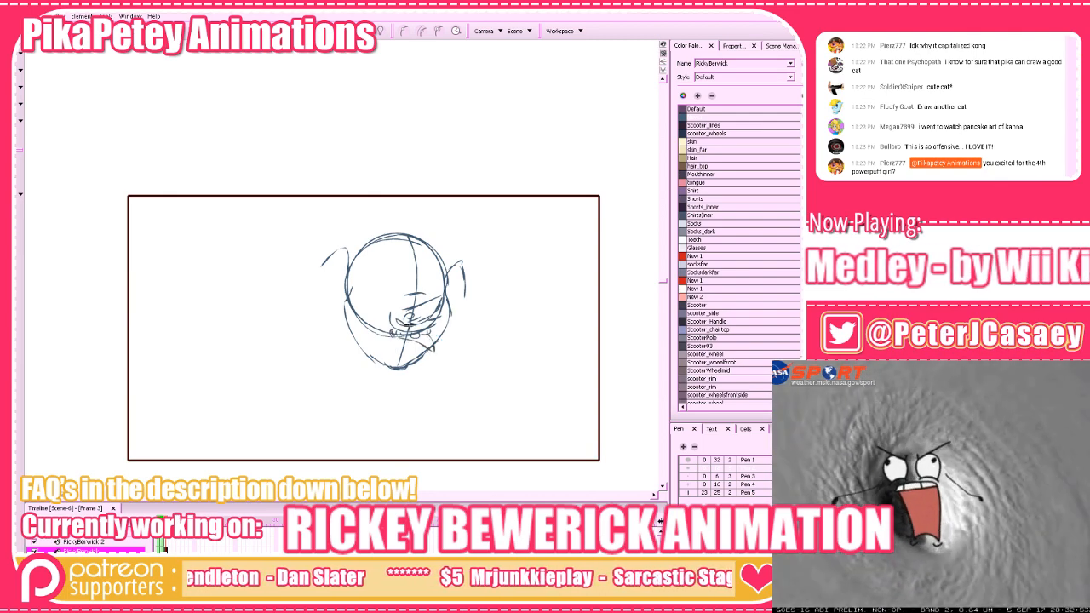
{"action": "left_click_drag", "start_coordinate": [532, 349], "coordinate": [532, 347]}
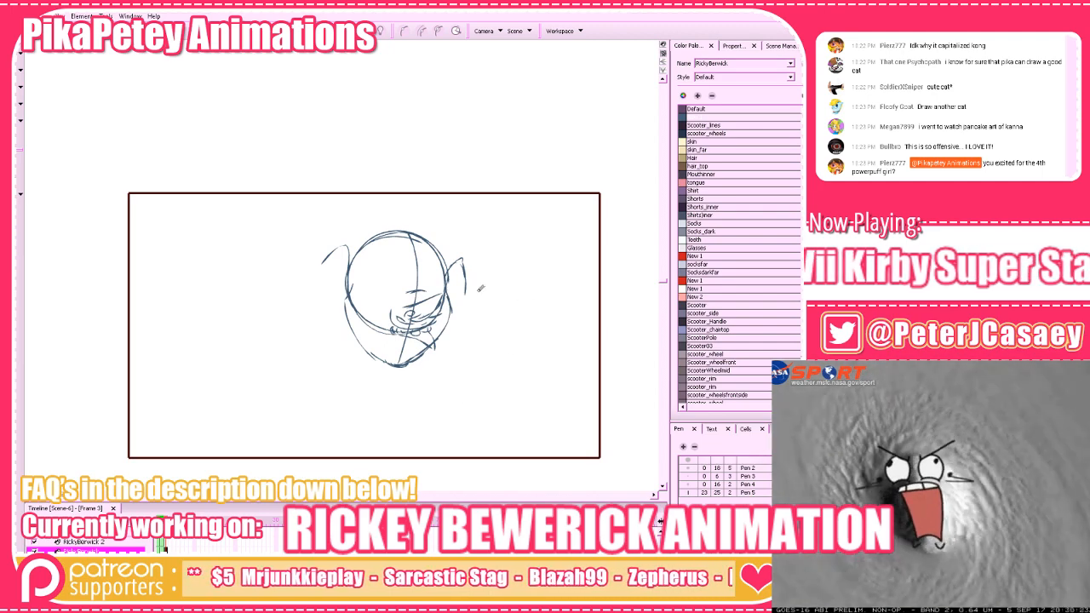
Switch to the Chrome browser, maximize its window and open Twitter
{"action": "key", "text": "alt+Tab"}
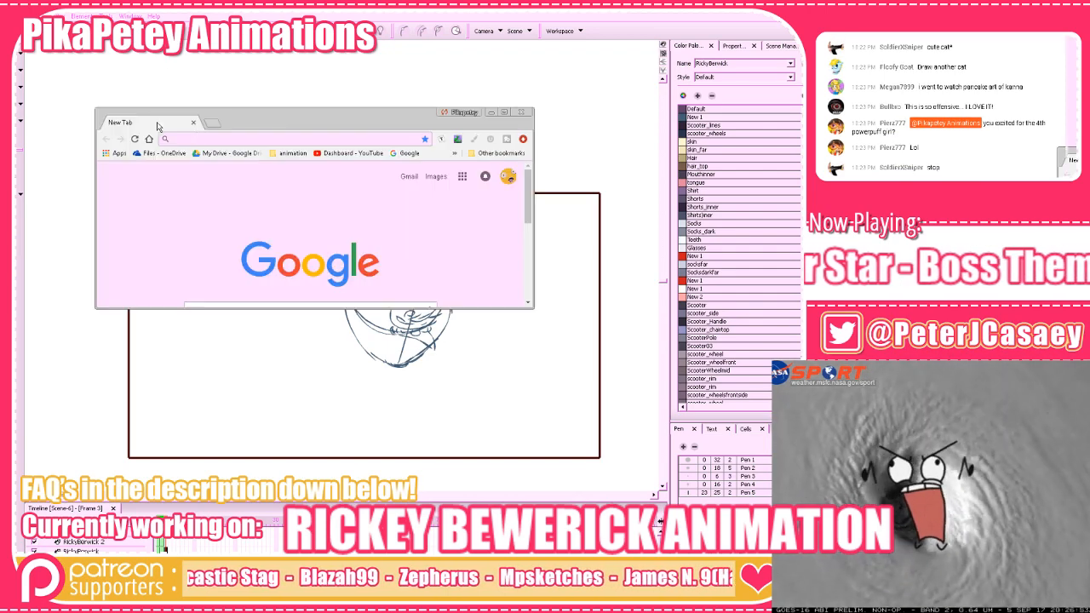
{"action": "left_click", "coordinate": [500, 110]}
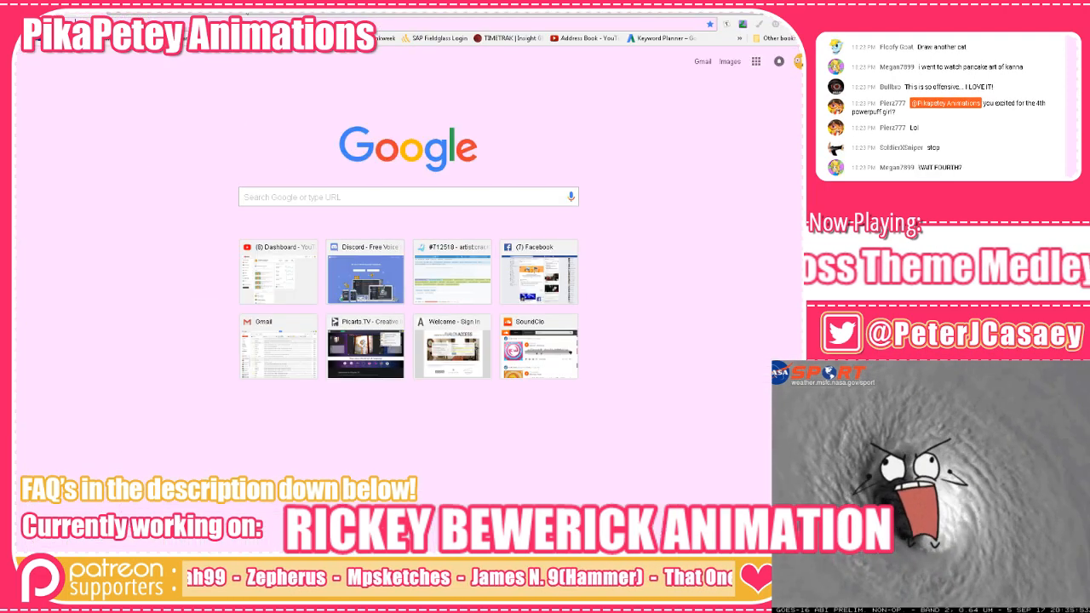
{"action": "type", "text": "t"}
{"action": "key", "text": "Return"}
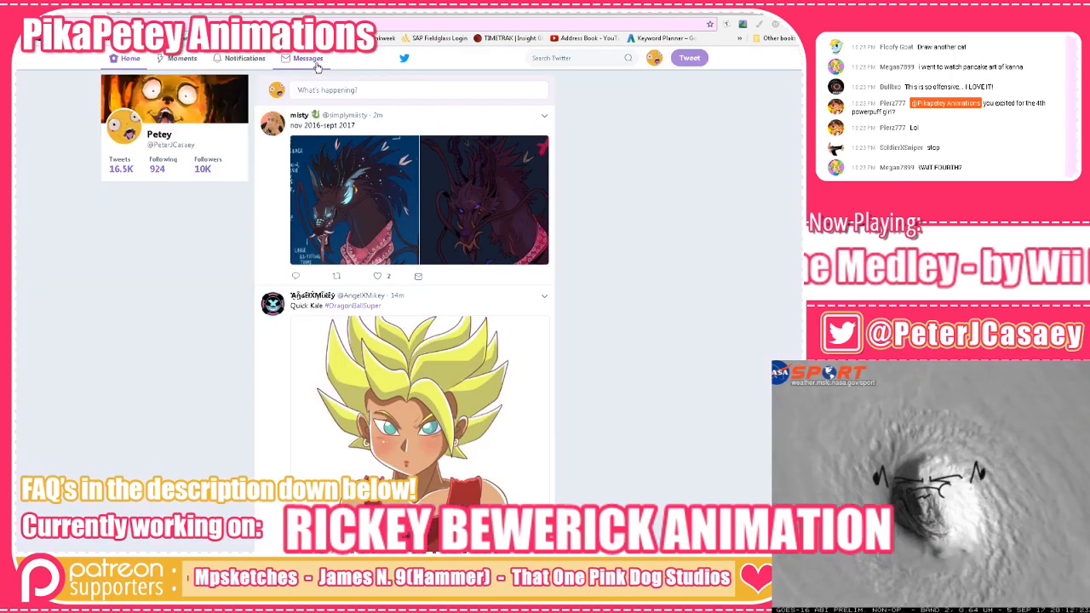
Open the direct-message conversation with Ricky Berwick and read through the messages and images about the animation
{"action": "left_click", "coordinate": [311, 60]}
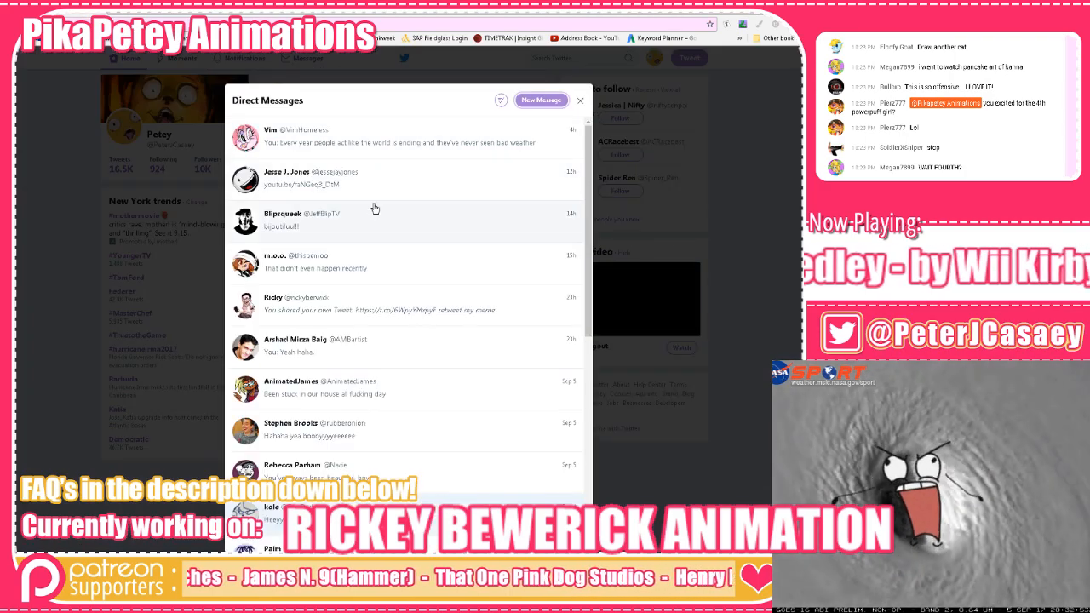
{"action": "left_click", "coordinate": [378, 315]}
{"action": "scroll", "coordinate": [396, 264], "scroll_direction": "up", "scroll_amount": 10}
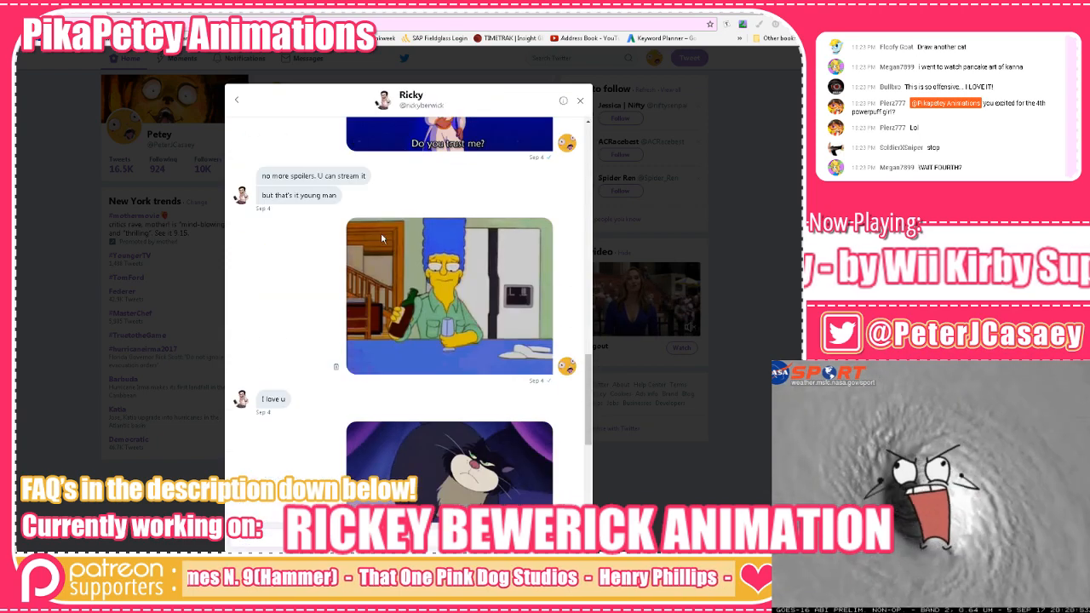
{"action": "scroll", "coordinate": [406, 250], "scroll_direction": "up", "scroll_amount": 10}
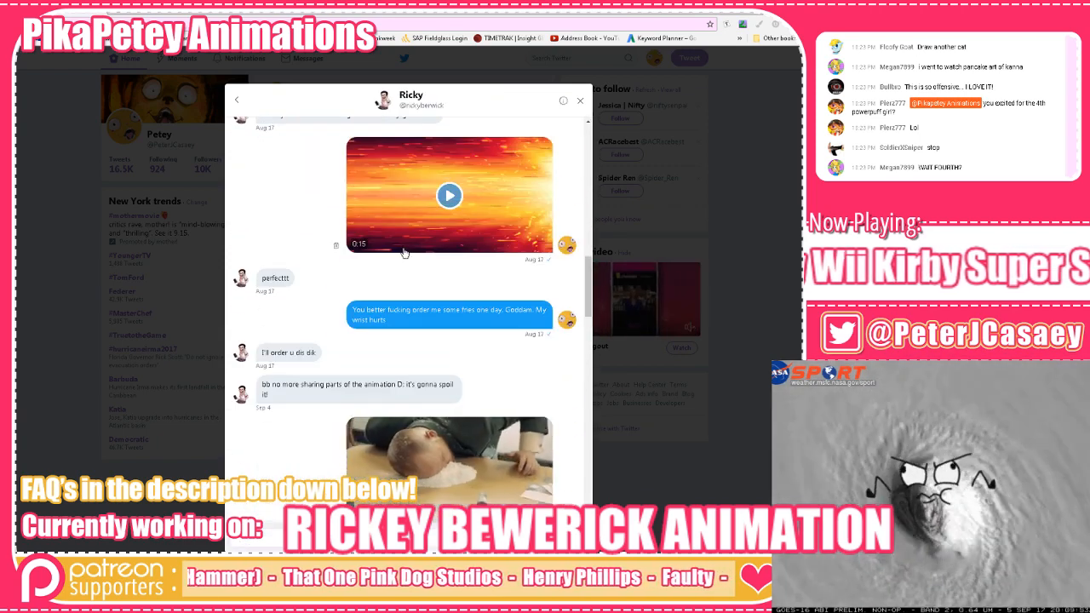
{"action": "scroll", "coordinate": [338, 331], "scroll_direction": "up", "scroll_amount": 3}
{"action": "scroll", "coordinate": [338, 332], "scroll_direction": "down", "scroll_amount": 5}
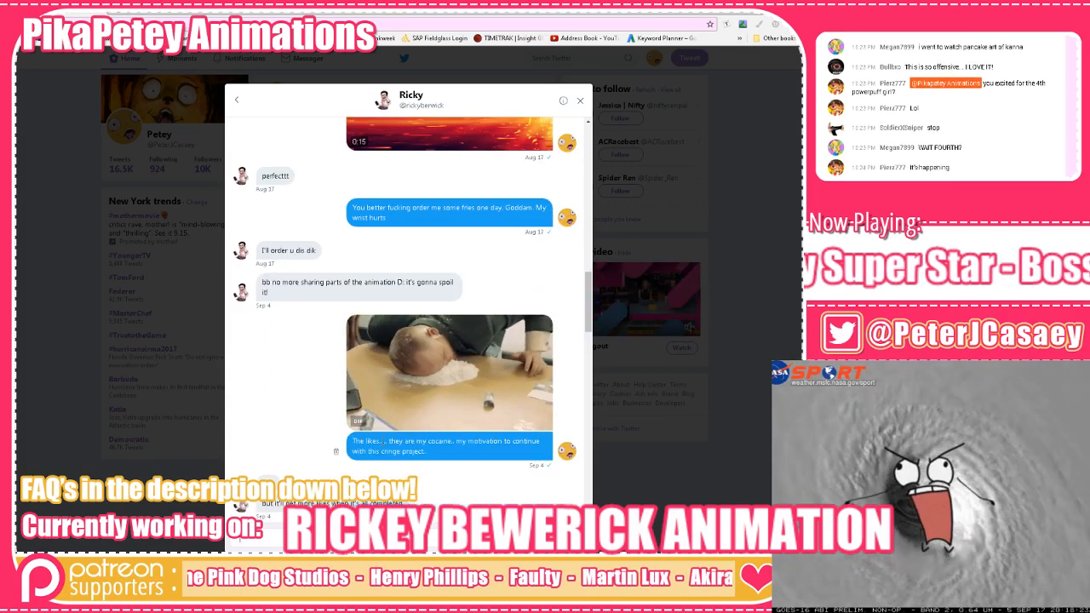
{"action": "scroll", "coordinate": [411, 329], "scroll_direction": "down", "scroll_amount": 1}
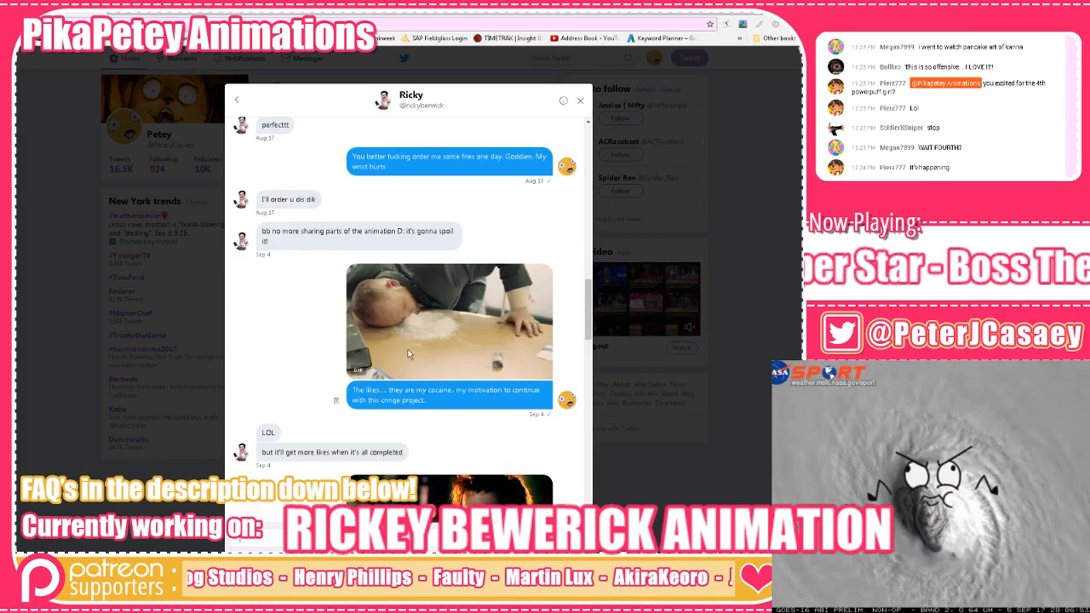
{"action": "scroll", "coordinate": [412, 330], "scroll_direction": "down", "scroll_amount": 2}
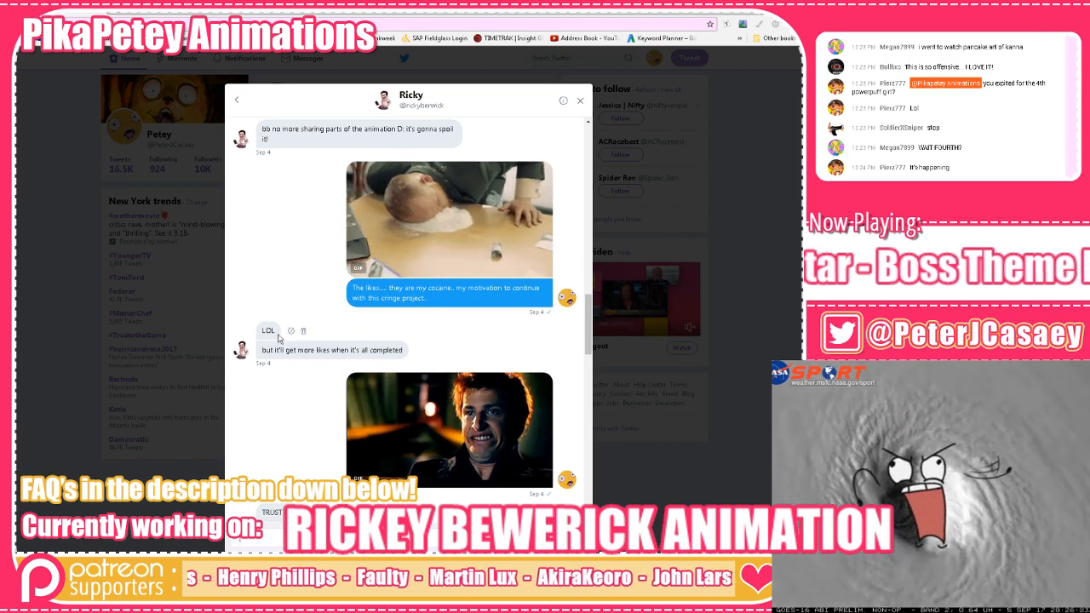
{"action": "scroll", "coordinate": [440, 348], "scroll_direction": "down", "scroll_amount": 1}
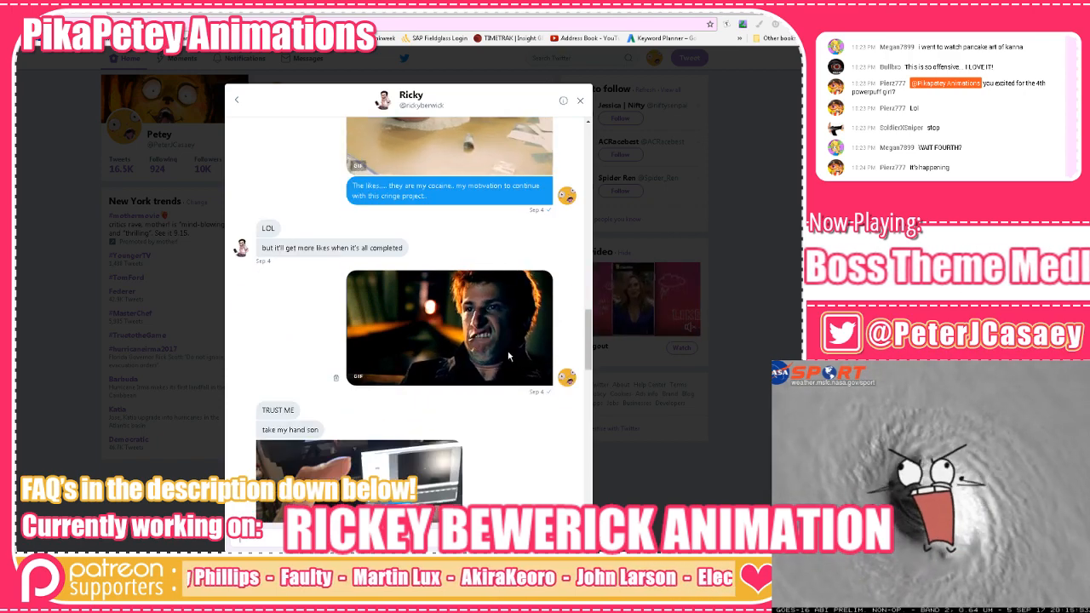
{"action": "scroll", "coordinate": [487, 337], "scroll_direction": "down", "scroll_amount": 2}
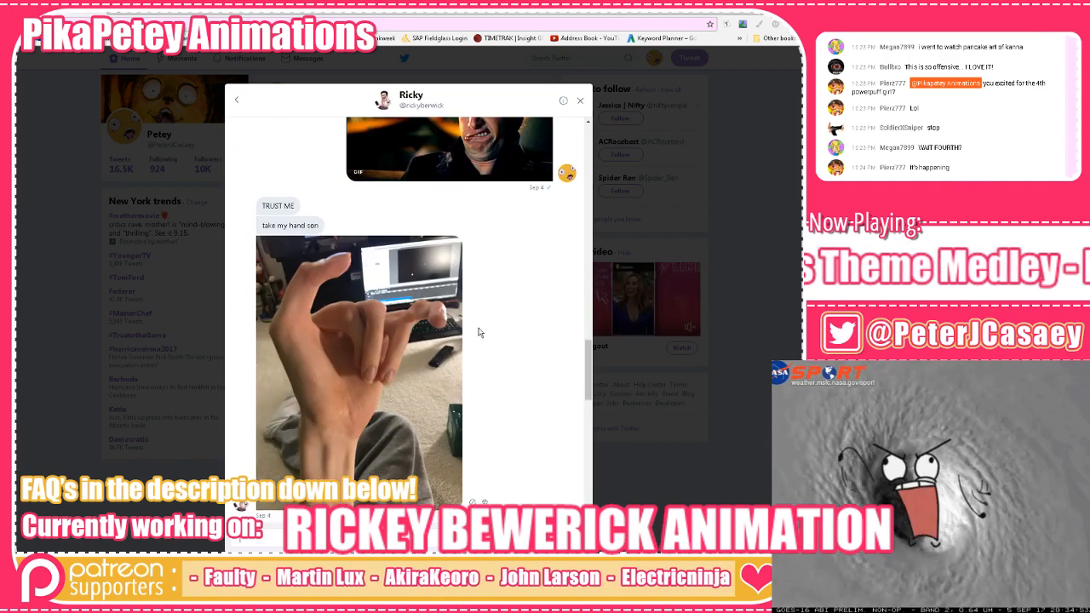
{"action": "scroll", "coordinate": [426, 298], "scroll_direction": "down", "scroll_amount": 1}
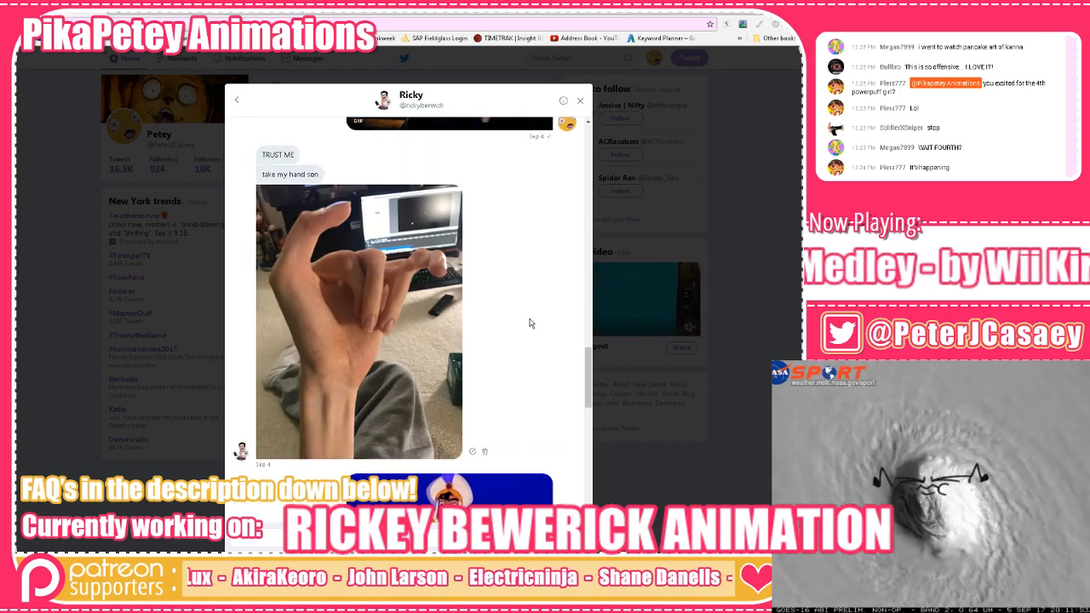
{"action": "scroll", "coordinate": [484, 307], "scroll_direction": "down", "scroll_amount": 3}
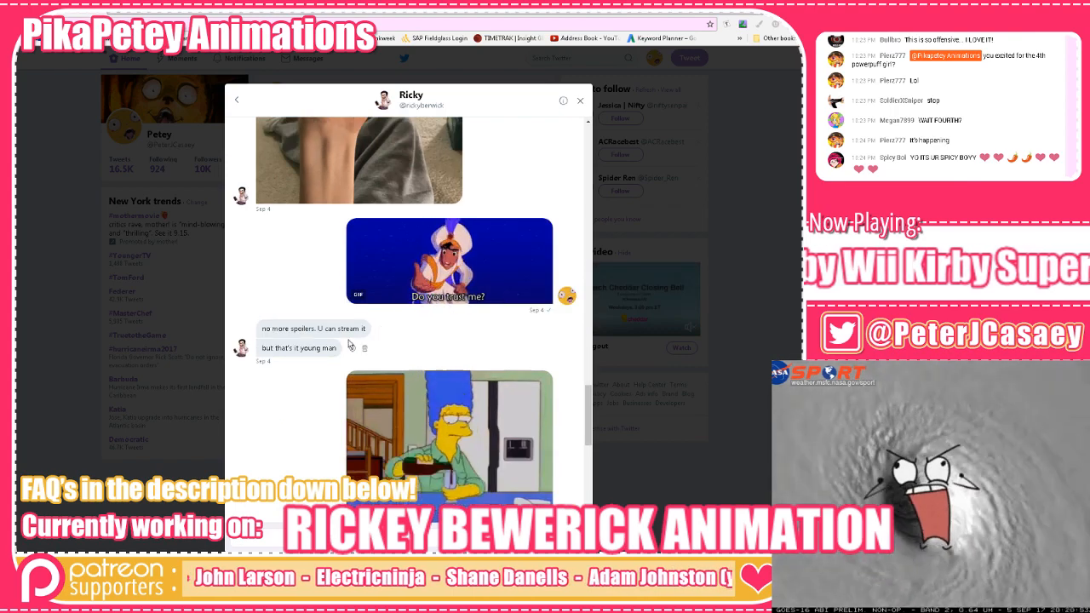
{"action": "scroll", "coordinate": [311, 353], "scroll_direction": "down", "scroll_amount": 1}
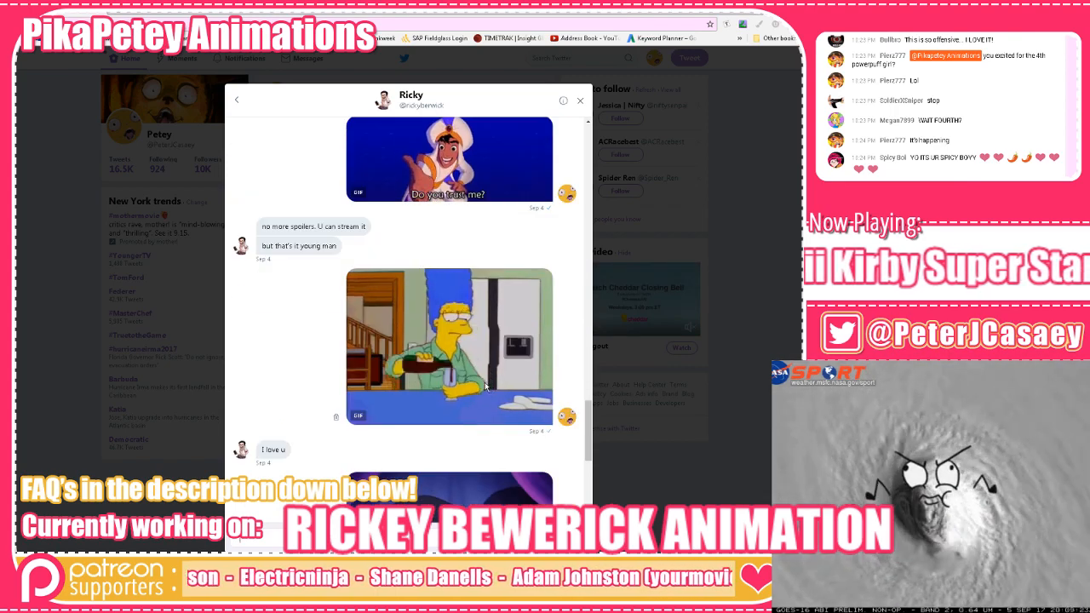
{"action": "scroll", "coordinate": [467, 344], "scroll_direction": "down", "scroll_amount": 2}
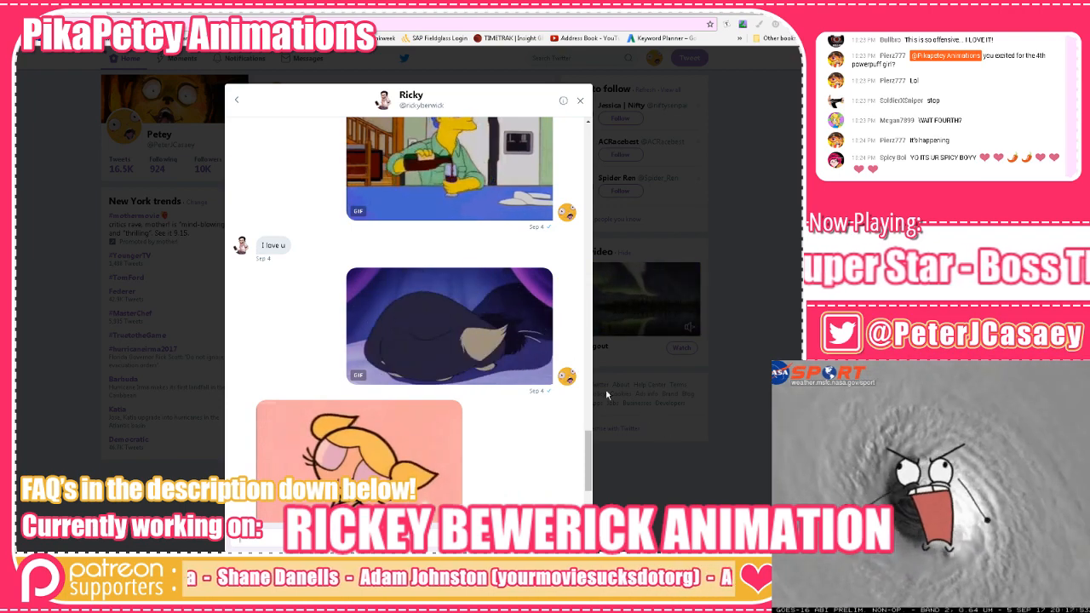
View the bent-hand photo from the conversation at full size, then close the photo and the direct messages
{"action": "scroll", "coordinate": [507, 404], "scroll_direction": "up", "scroll_amount": 3}
{"action": "scroll", "coordinate": [498, 332], "scroll_direction": "up", "scroll_amount": 3}
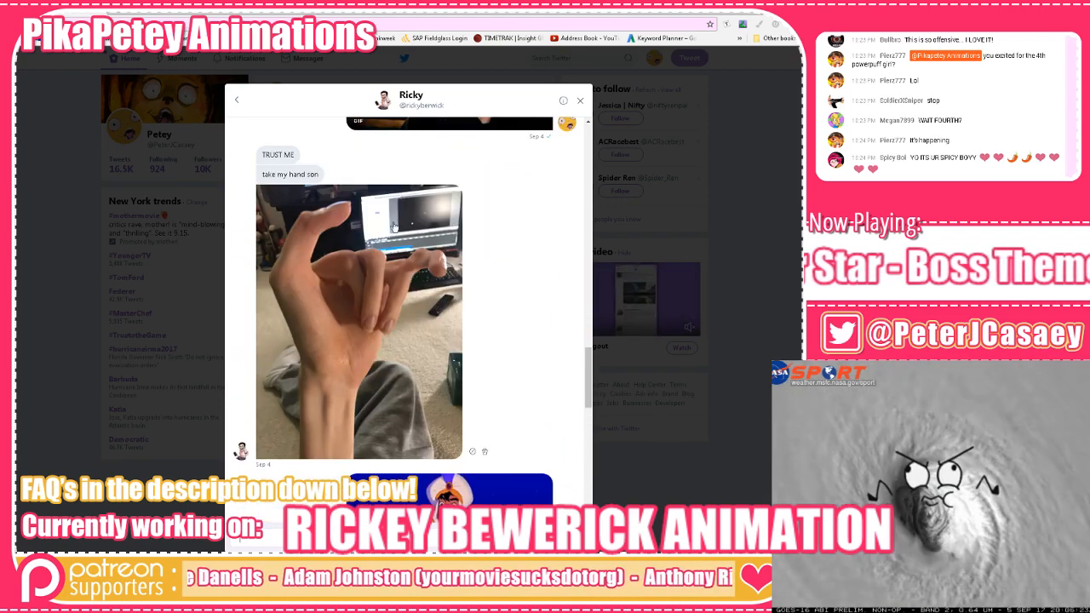
{"action": "left_click", "coordinate": [394, 299]}
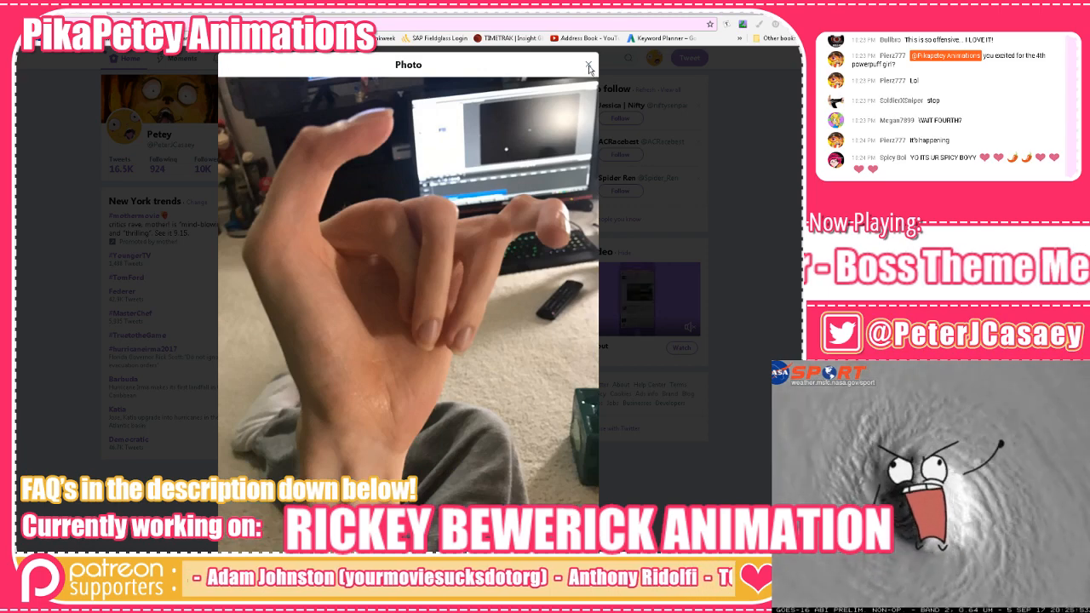
{"action": "left_click", "coordinate": [589, 66]}
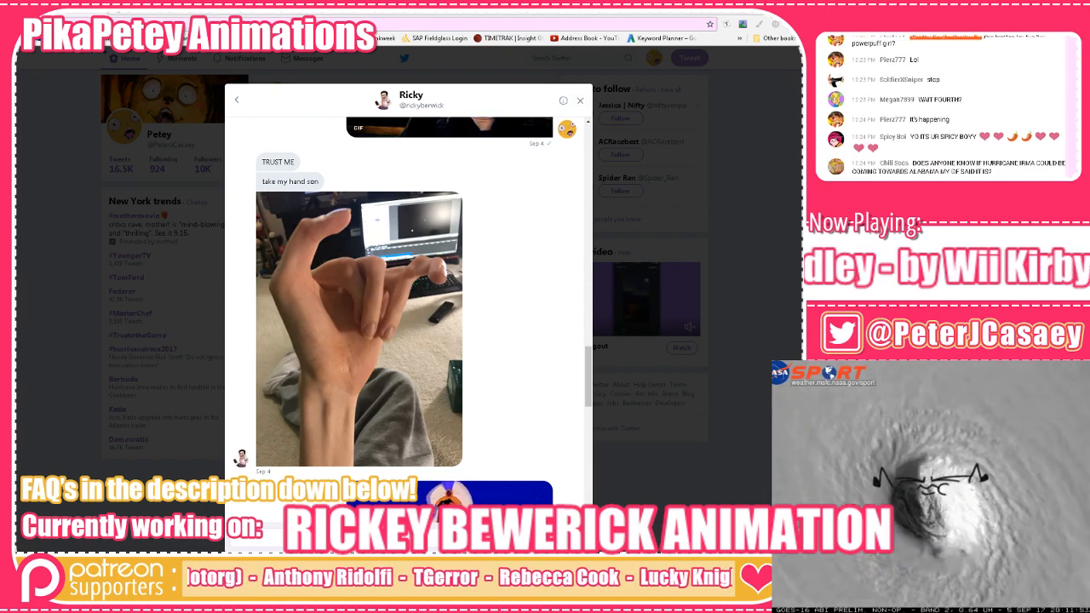
{"action": "left_click", "coordinate": [580, 101]}
Switch back to Toon Boom Harmony and sketch rectangular glasses with eyes across the centre line of the face
{"action": "key", "text": "alt+Tab"}
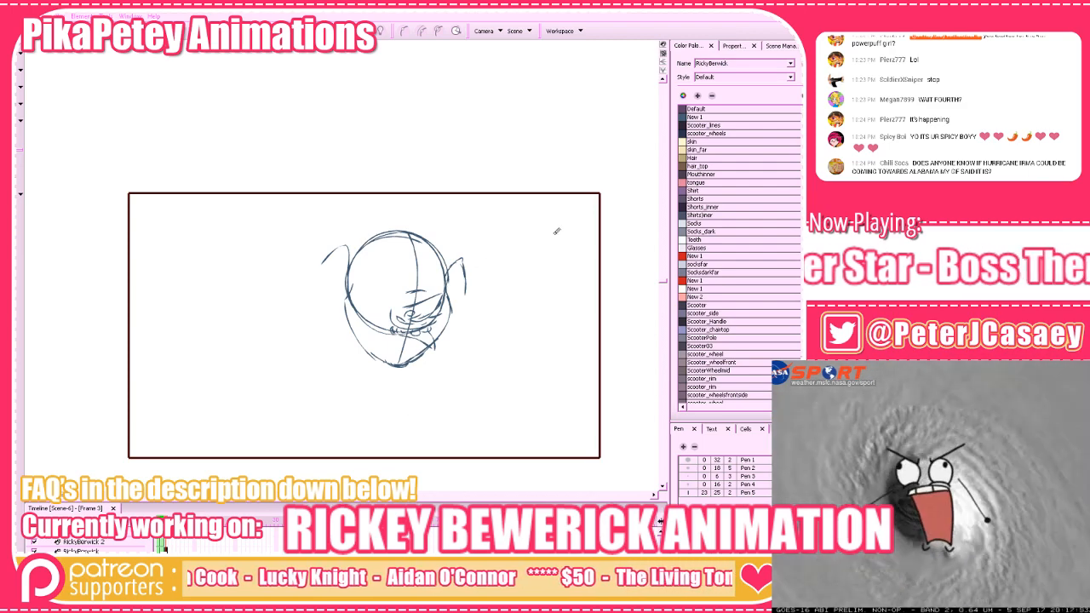
{"action": "left_click", "coordinate": [479, 273]}
{"action": "mouse_move", "coordinate": [424, 290]}
{"action": "left_mouse_down"}
{"action": "mouse_move", "coordinate": [381, 280]}
{"action": "mouse_move", "coordinate": [409, 285]}
{"action": "mouse_move", "coordinate": [402, 306]}
{"action": "mouse_move", "coordinate": [377, 278]}
{"action": "left_mouse_up"}
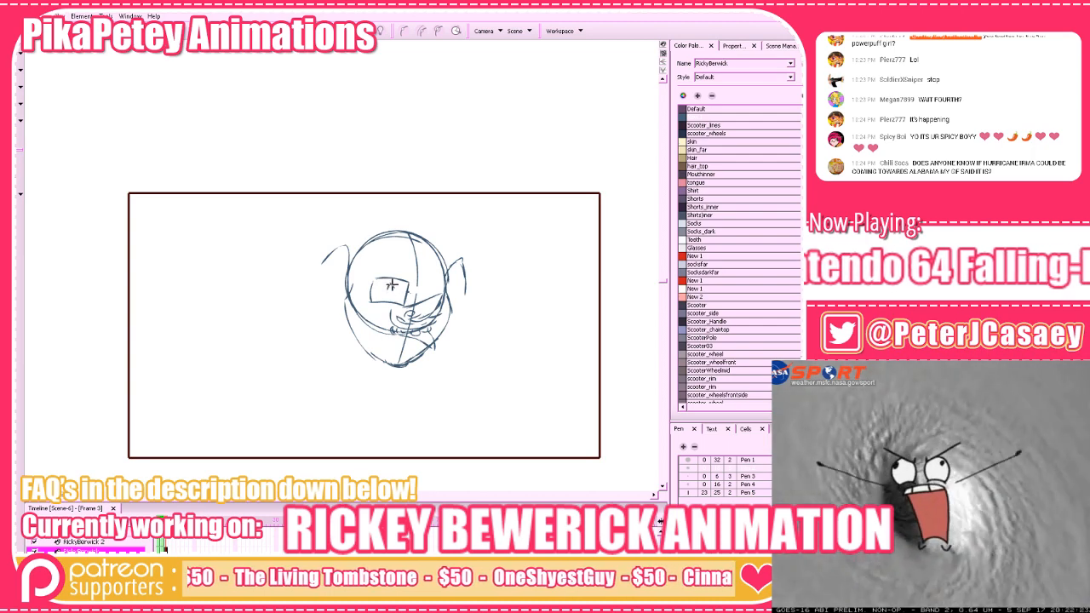
{"action": "mouse_move", "coordinate": [389, 284]}
{"action": "left_mouse_down"}
{"action": "mouse_move", "coordinate": [415, 290]}
{"action": "mouse_move", "coordinate": [414, 304]}
{"action": "mouse_move", "coordinate": [421, 282]}
{"action": "mouse_move", "coordinate": [417, 304]}
{"action": "mouse_move", "coordinate": [440, 285]}
{"action": "left_mouse_up"}
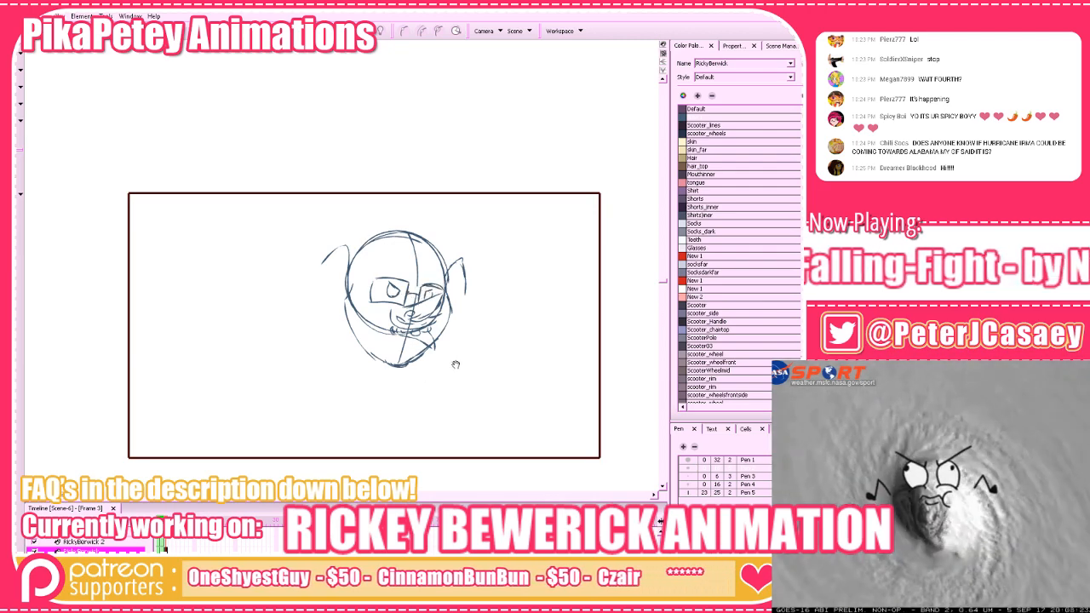
{"action": "left_click_drag", "start_coordinate": [434, 355], "coordinate": [429, 352]}
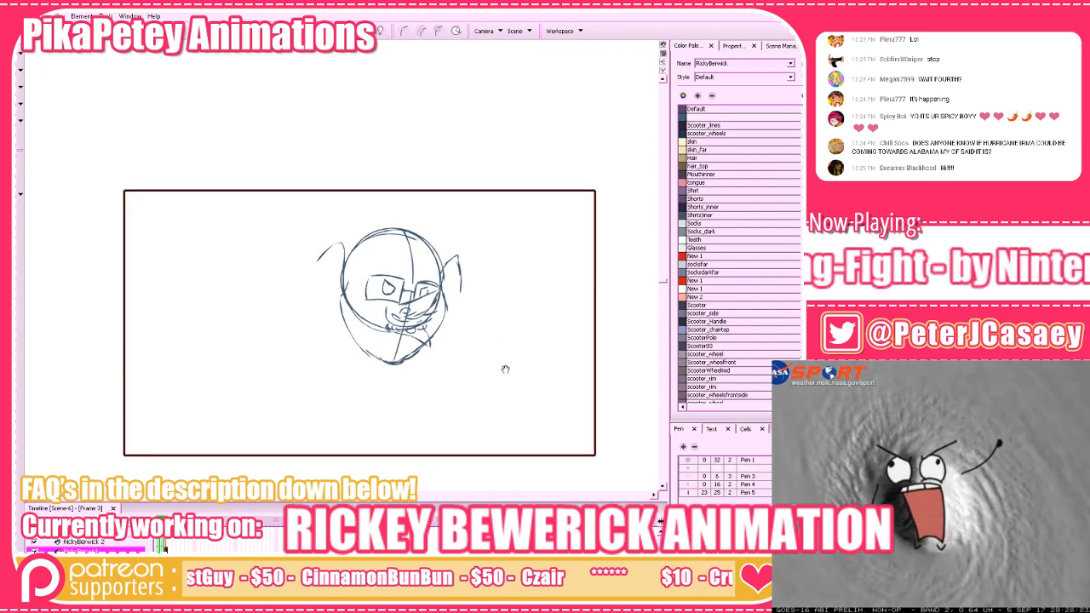
{"action": "left_click_drag", "start_coordinate": [505, 369], "coordinate": [498, 364]}
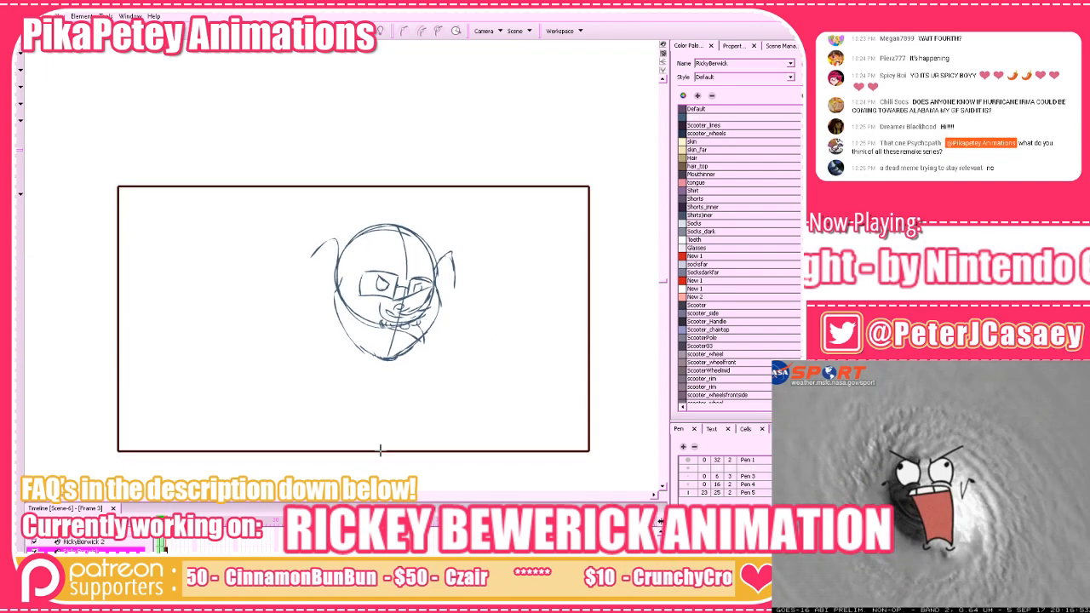
Add lower-lip strokes under the mouth and clean up the lines around the right-hand lens
{"action": "key", "text": "alt+e"}
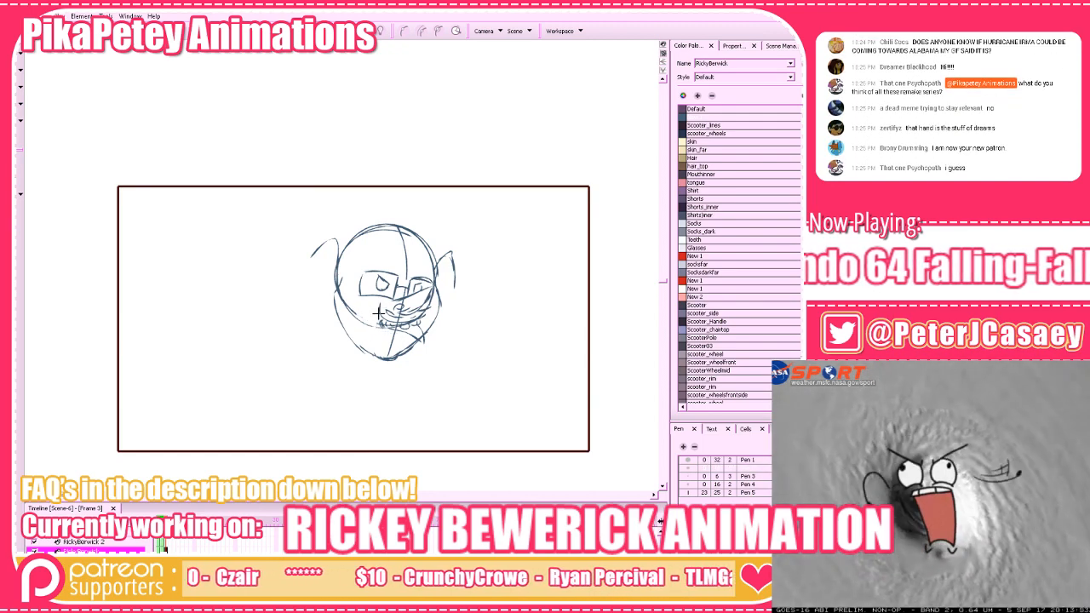
{"action": "mouse_move", "coordinate": [404, 333]}
{"action": "left_mouse_down"}
{"action": "mouse_move", "coordinate": [386, 333]}
{"action": "mouse_move", "coordinate": [395, 335]}
{"action": "left_mouse_up"}
{"action": "key", "text": "alt+e"}
{"action": "left_click_drag", "start_coordinate": [426, 276], "coordinate": [421, 283]}
Draw angry eyebrows slanting toward the nose above both lenses and hatch them in dark
{"action": "key", "text": "alt+b"}
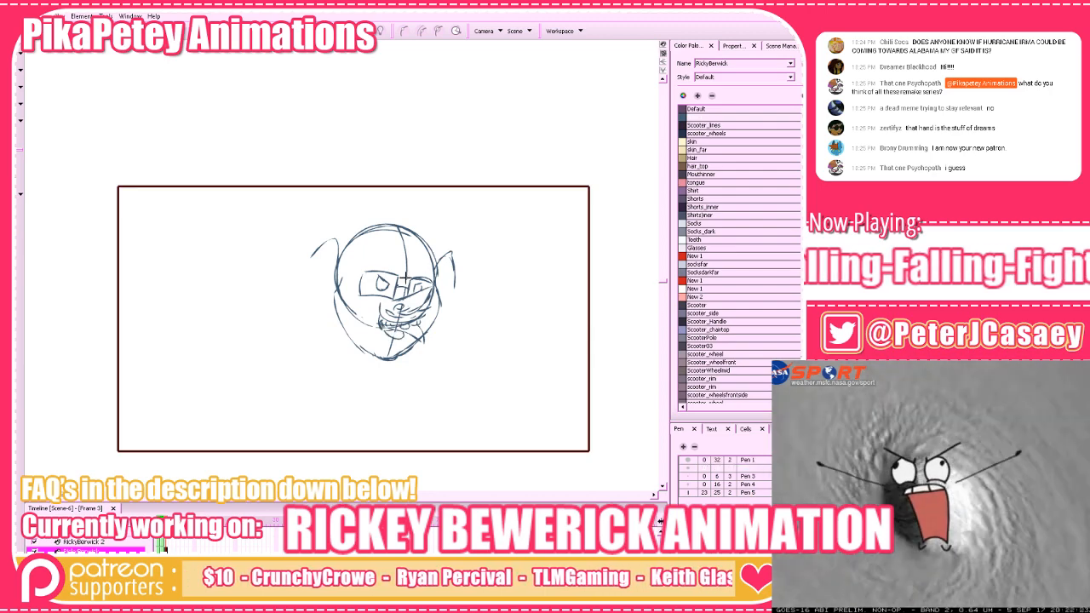
{"action": "mouse_move", "coordinate": [359, 295]}
{"action": "left_mouse_down"}
{"action": "mouse_move", "coordinate": [362, 273]}
{"action": "mouse_move", "coordinate": [397, 272]}
{"action": "left_mouse_up"}
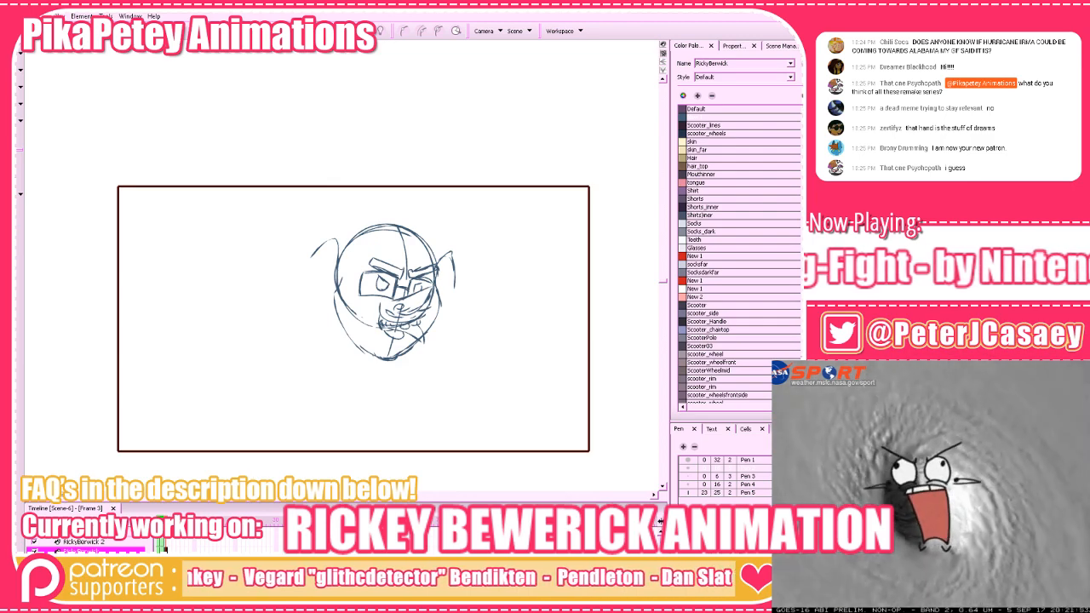
{"action": "mouse_move", "coordinate": [412, 272]}
{"action": "left_mouse_down"}
{"action": "mouse_move", "coordinate": [424, 270]}
{"action": "mouse_move", "coordinate": [373, 261]}
{"action": "left_mouse_up"}
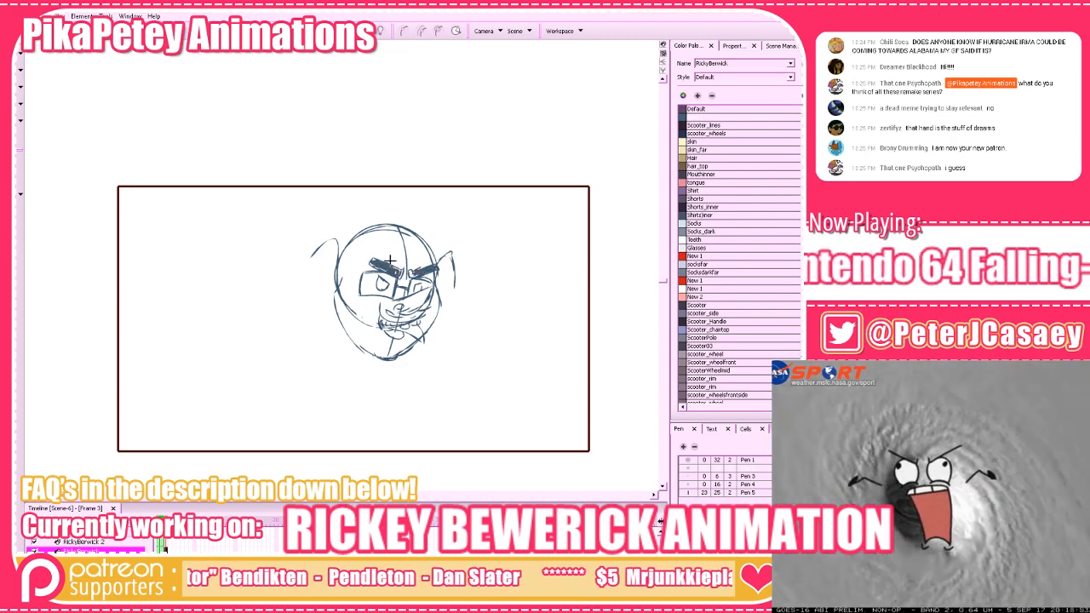
Sketch the hairline across the forehead with a tuft at the crown, and add the ear at the left side of the head
{"action": "left_click_drag", "start_coordinate": [488, 357], "coordinate": [473, 370]}
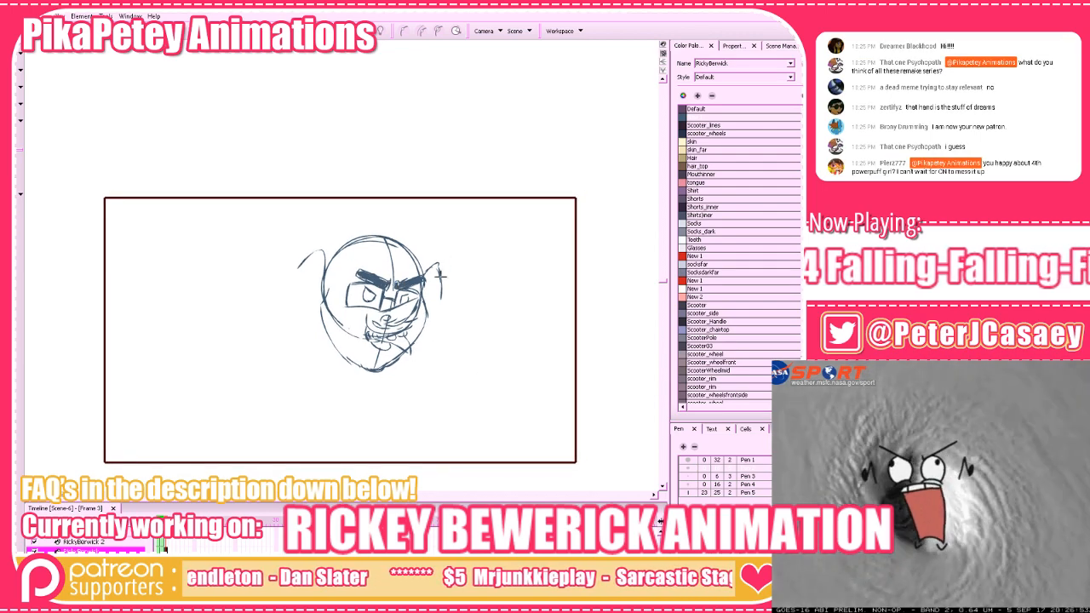
{"action": "mouse_move", "coordinate": [388, 247]}
{"action": "left_mouse_down"}
{"action": "mouse_move", "coordinate": [398, 241]}
{"action": "mouse_move", "coordinate": [397, 259]}
{"action": "mouse_move", "coordinate": [381, 247]}
{"action": "left_mouse_up"}
{"action": "key", "text": "ctrl+z"}
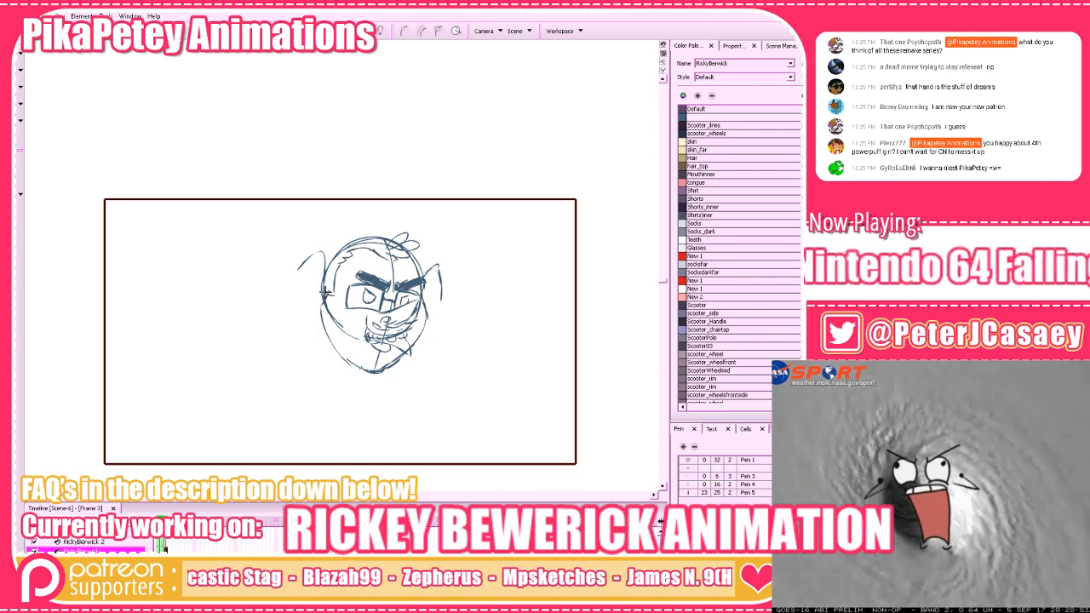
{"action": "mouse_move", "coordinate": [327, 292]}
{"action": "left_mouse_down"}
{"action": "mouse_move", "coordinate": [322, 268]}
{"action": "mouse_move", "coordinate": [331, 297]}
{"action": "left_mouse_up"}
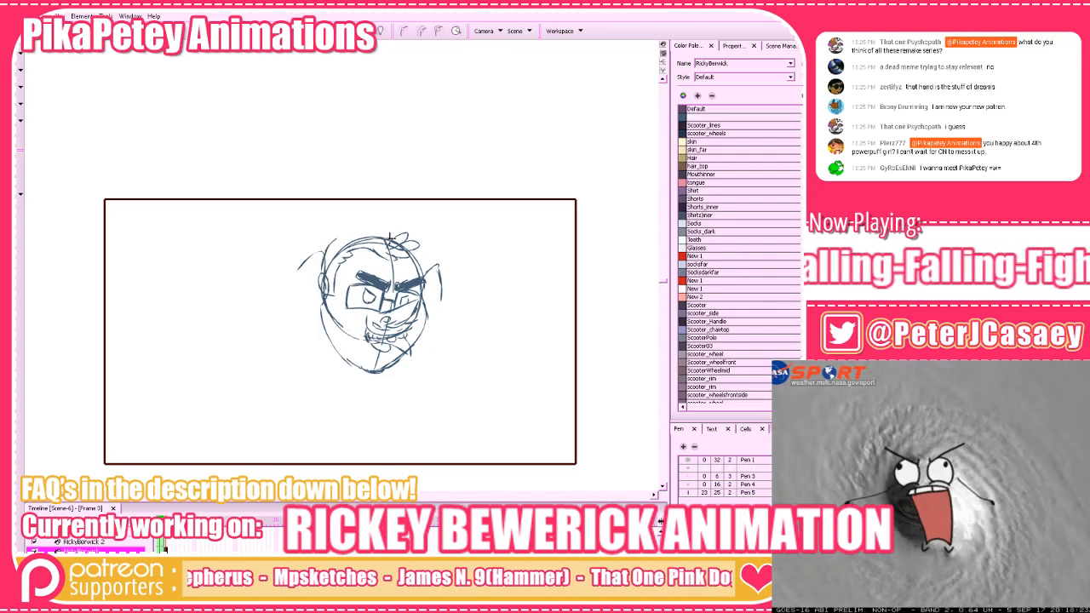
Draw the outer hair contour over the top of the head and down both sides
{"action": "left_click_drag", "start_coordinate": [391, 237], "coordinate": [345, 233]}
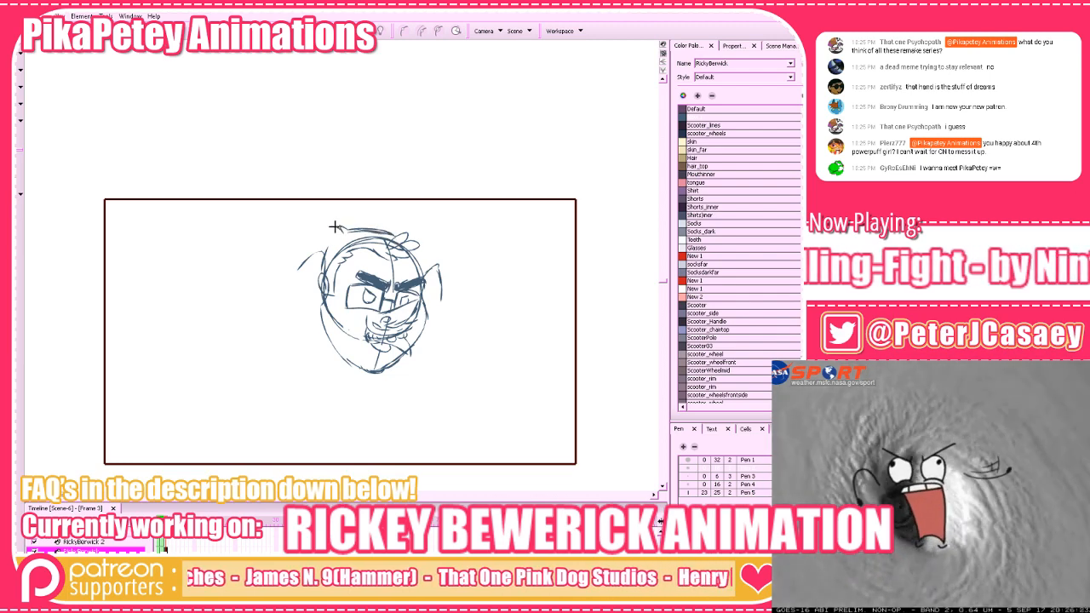
{"action": "left_click_drag", "start_coordinate": [335, 231], "coordinate": [323, 270]}
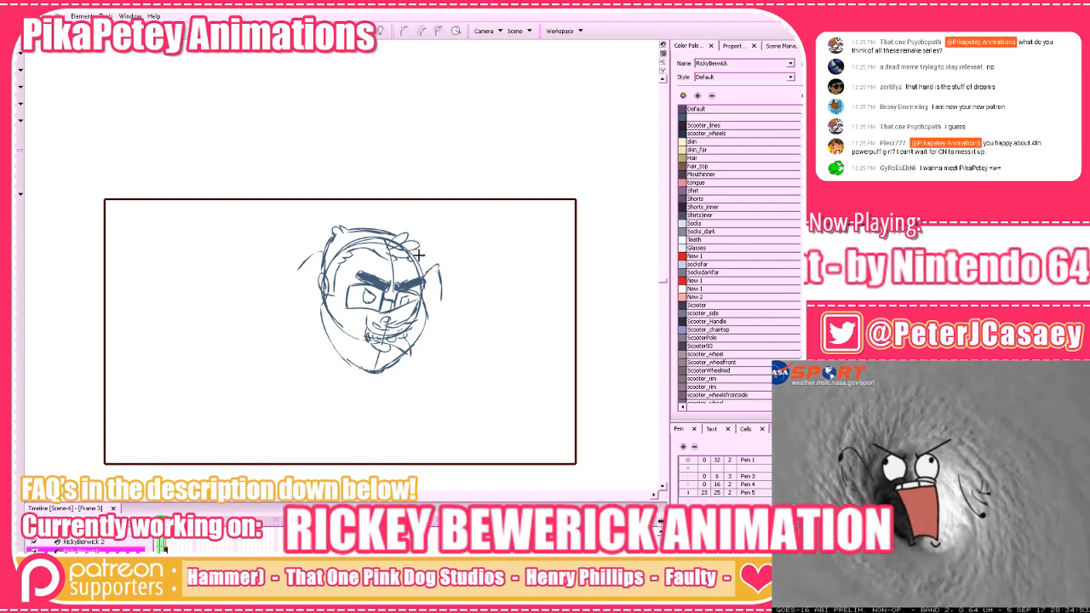
{"action": "left_click_drag", "start_coordinate": [417, 254], "coordinate": [425, 278]}
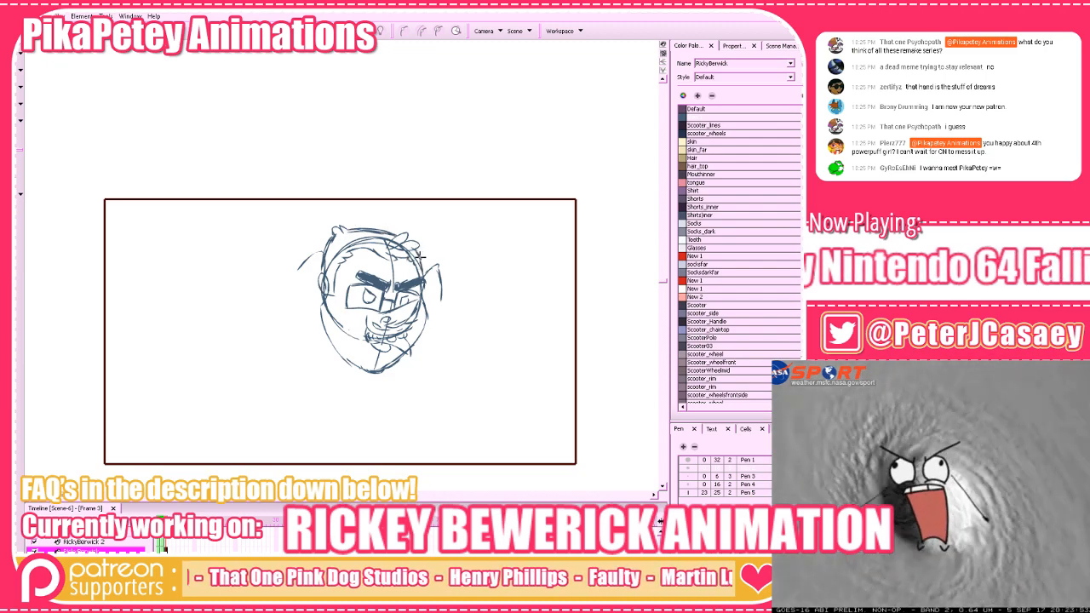
Select the whole head sketch and squeeze it slightly narrower from its right side
{"action": "left_click_drag", "start_coordinate": [411, 388], "coordinate": [413, 375]}
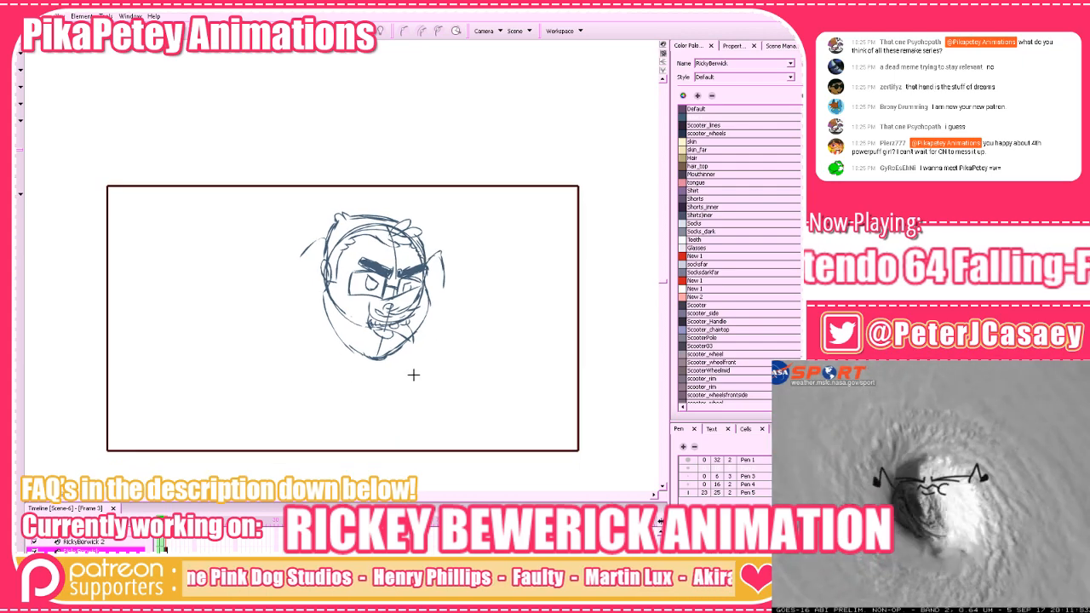
{"action": "left_click_drag", "start_coordinate": [152, 110], "coordinate": [625, 461]}
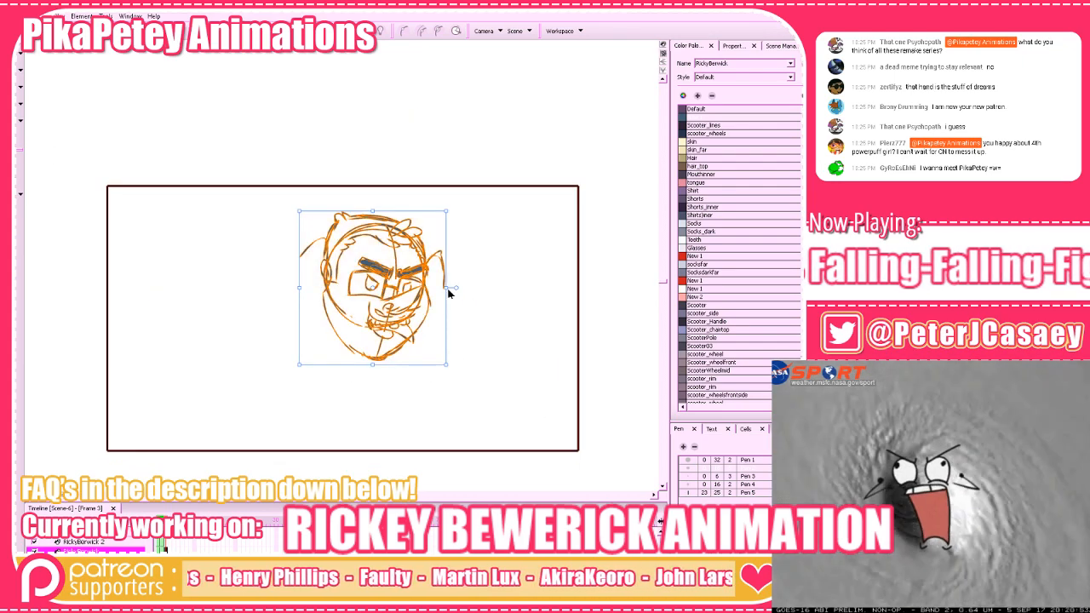
{"action": "left_click_drag", "start_coordinate": [448, 289], "coordinate": [436, 291]}
Strengthen the hair and head contour on the right side with the brush
{"action": "key", "text": "alt+b"}
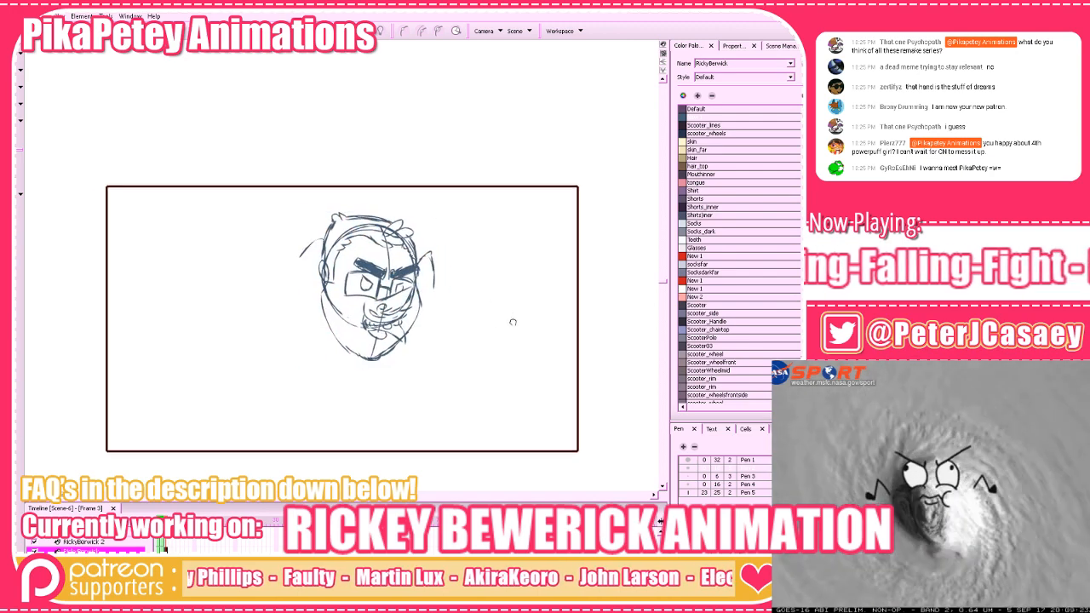
{"action": "left_click_drag", "start_coordinate": [512, 323], "coordinate": [493, 335]}
{"action": "mouse_move", "coordinate": [405, 244]}
{"action": "left_mouse_down"}
{"action": "mouse_move", "coordinate": [403, 281]}
{"action": "mouse_move", "coordinate": [394, 251]}
{"action": "mouse_move", "coordinate": [396, 271]}
{"action": "left_mouse_up"}
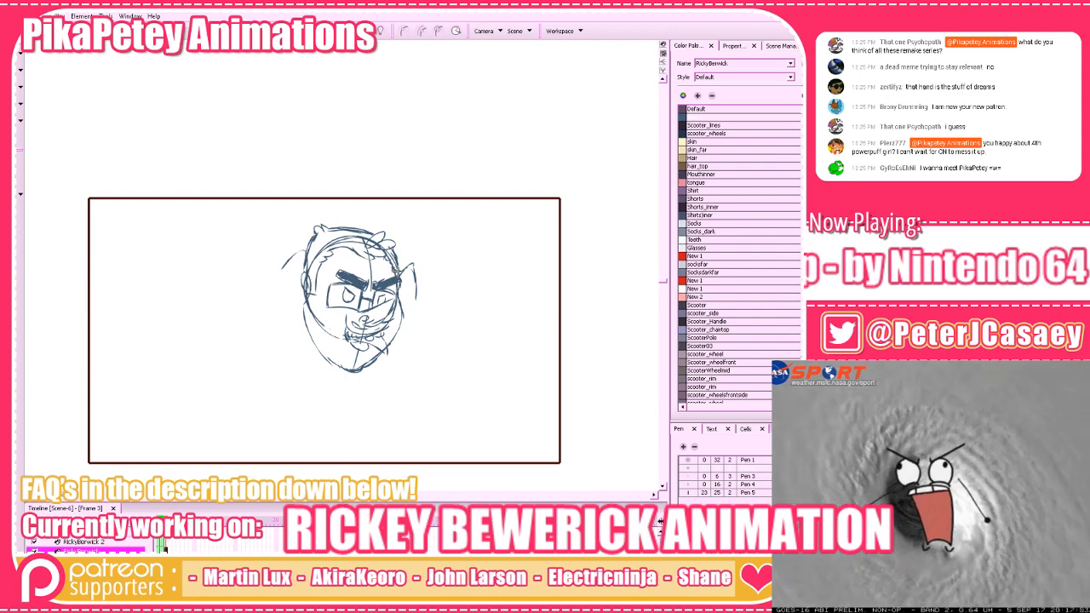
Erase the rough left cheek and jaw line and redraw it as a cleaner curve toward the chin
{"action": "left_click_drag", "start_coordinate": [441, 368], "coordinate": [445, 363]}
{"action": "key", "text": "alt+e"}
{"action": "left_click_drag", "start_coordinate": [310, 295], "coordinate": [345, 367]}
{"action": "key", "text": "alt+b"}
{"action": "left_click_drag", "start_coordinate": [309, 298], "coordinate": [338, 354]}
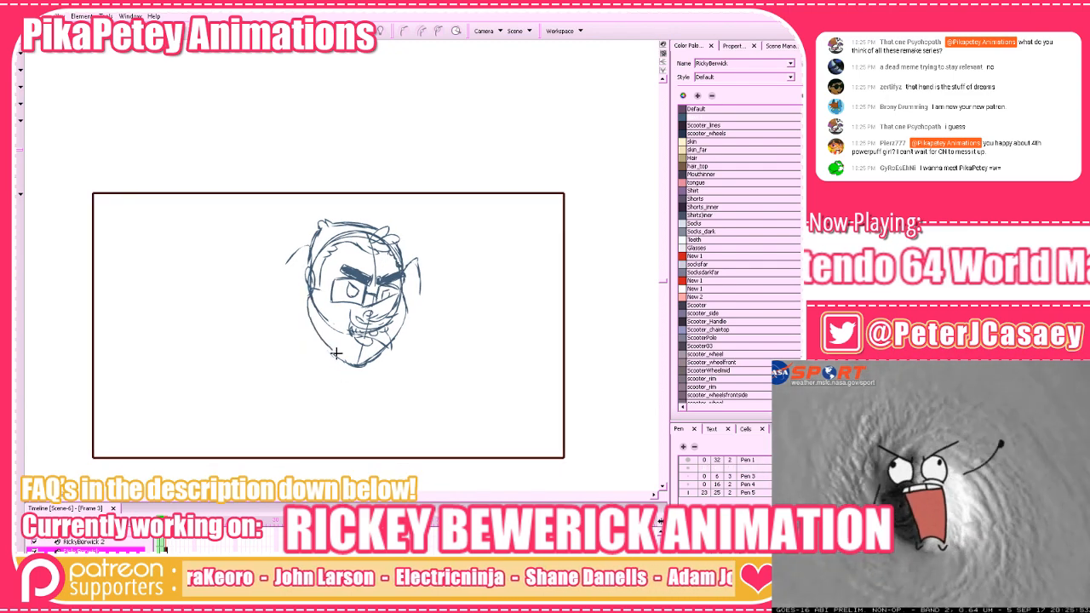
Rework the left cheek and jaw line with the brush and touch up the left eye behind the glasses
{"action": "key", "text": "ctrl+z"}
{"action": "mouse_move", "coordinate": [308, 298]}
{"action": "left_mouse_down"}
{"action": "mouse_move", "coordinate": [335, 358]}
{"action": "mouse_move", "coordinate": [355, 367]}
{"action": "mouse_move", "coordinate": [317, 334]}
{"action": "mouse_move", "coordinate": [310, 304]}
{"action": "left_mouse_up"}
{"action": "key", "text": "ctrl+z"}
{"action": "key", "text": "ctrl+z"}
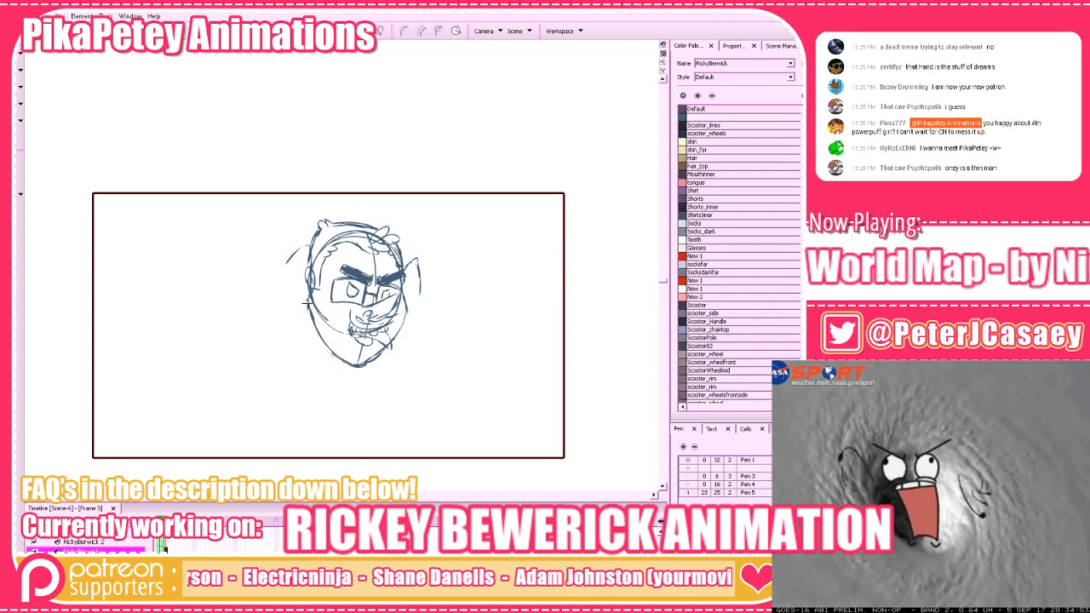
{"action": "mouse_move", "coordinate": [407, 310]}
{"action": "left_mouse_down"}
{"action": "mouse_move", "coordinate": [385, 343]}
{"action": "mouse_move", "coordinate": [403, 361]}
{"action": "left_mouse_up"}
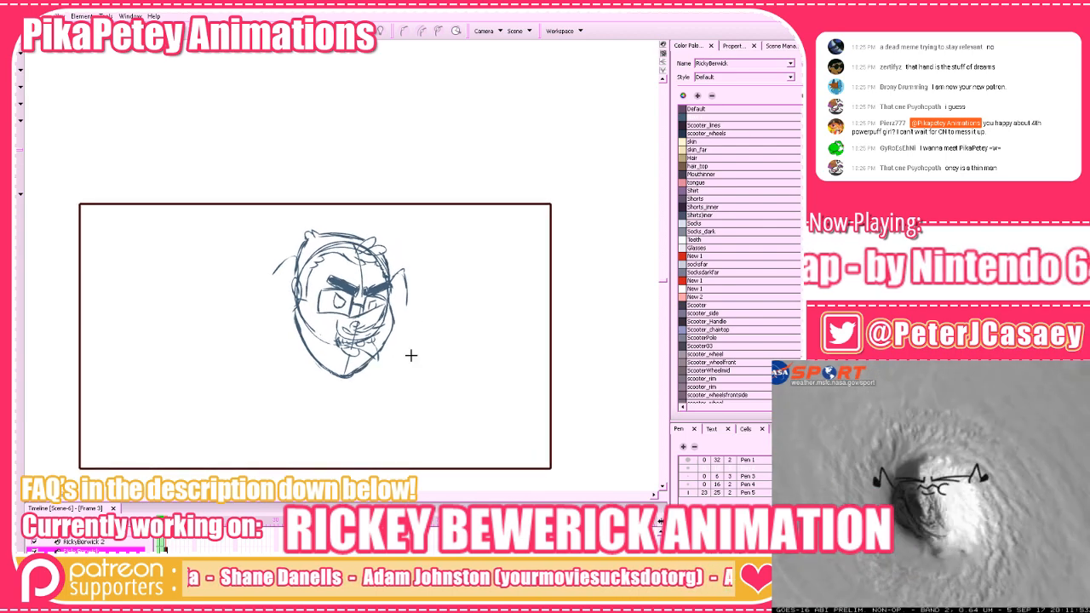
{"action": "key", "text": "alt+b"}
{"action": "left_click_drag", "start_coordinate": [338, 300], "coordinate": [339, 296]}
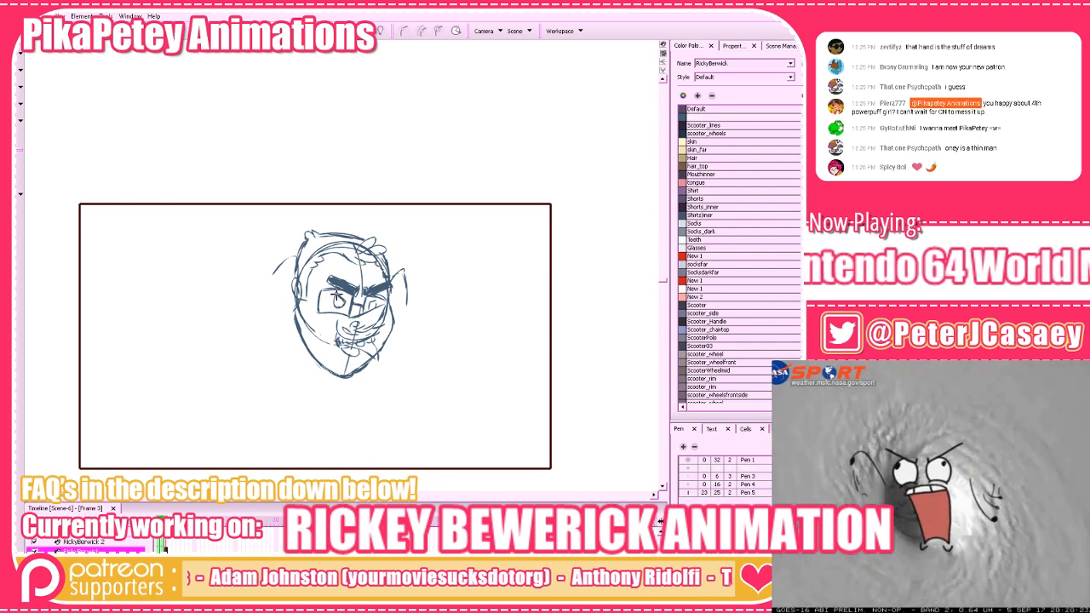
{"action": "left_click_drag", "start_coordinate": [439, 370], "coordinate": [439, 368]}
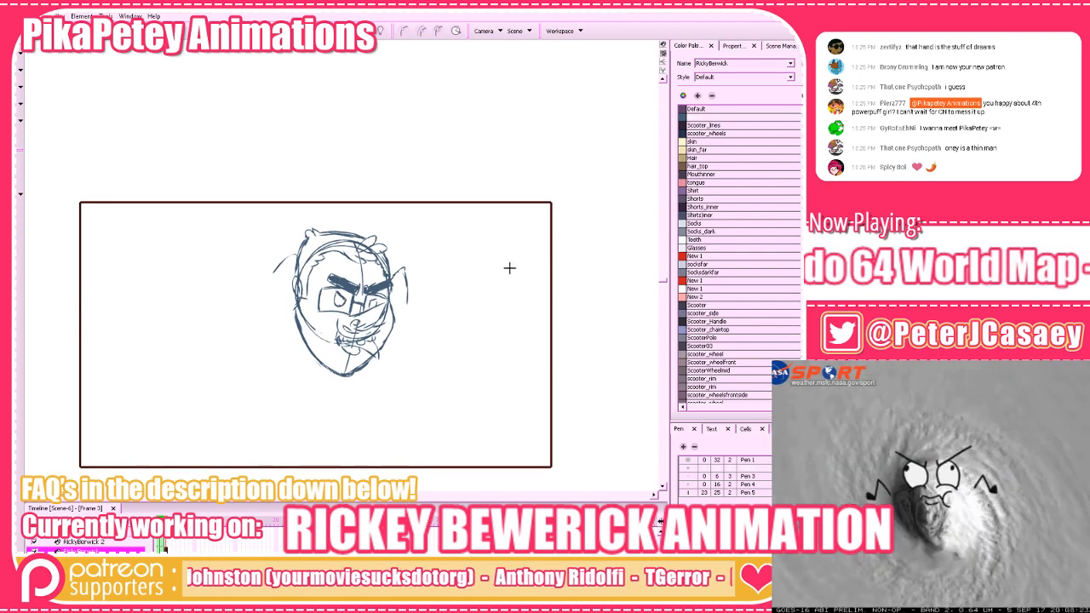
{"action": "mouse_move", "coordinate": [494, 285]}
{"action": "left_mouse_down"}
{"action": "mouse_move", "coordinate": [414, 349]}
{"action": "mouse_move", "coordinate": [514, 276]}
{"action": "left_mouse_up"}
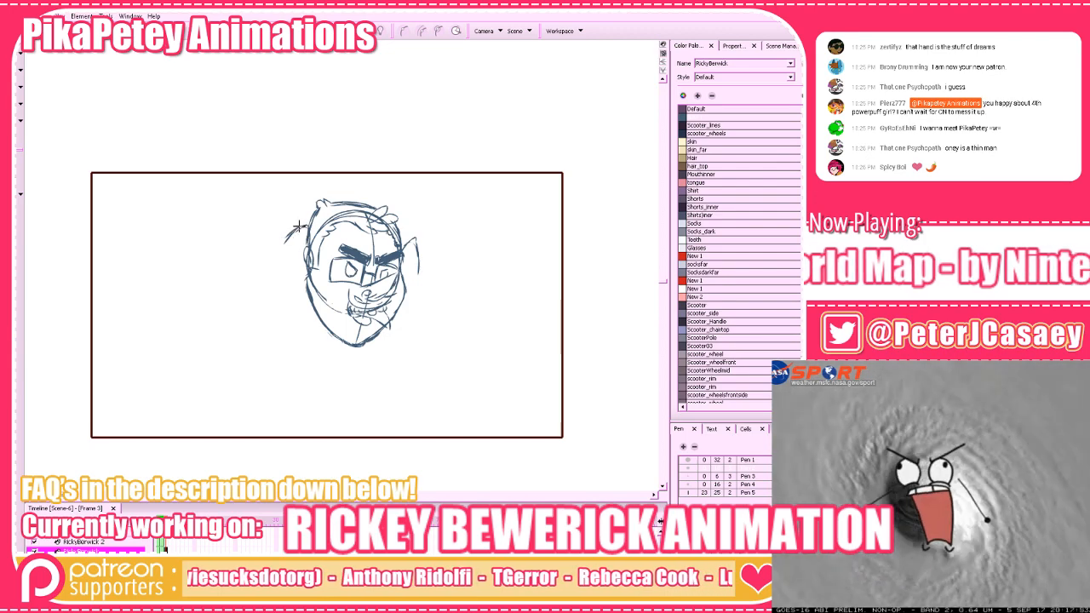
Try to sketch a rounded shoulder beside the left of the head with a straight arm line slanting down and outward
{"action": "left_click_drag", "start_coordinate": [300, 224], "coordinate": [305, 257]}
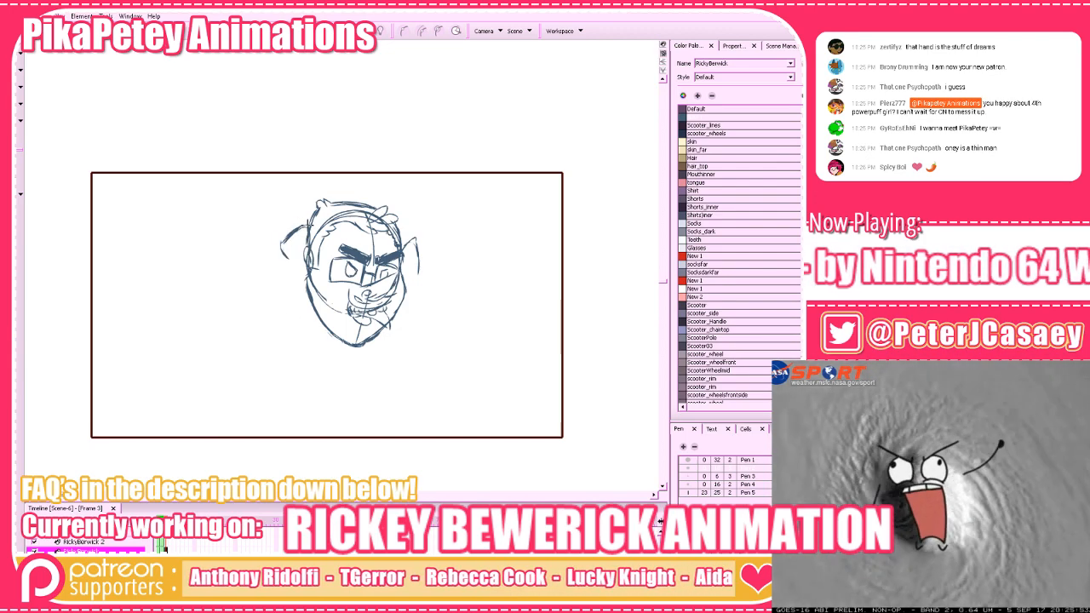
{"action": "key", "text": "ctrl+z"}
{"action": "left_click_drag", "start_coordinate": [306, 226], "coordinate": [279, 242]}
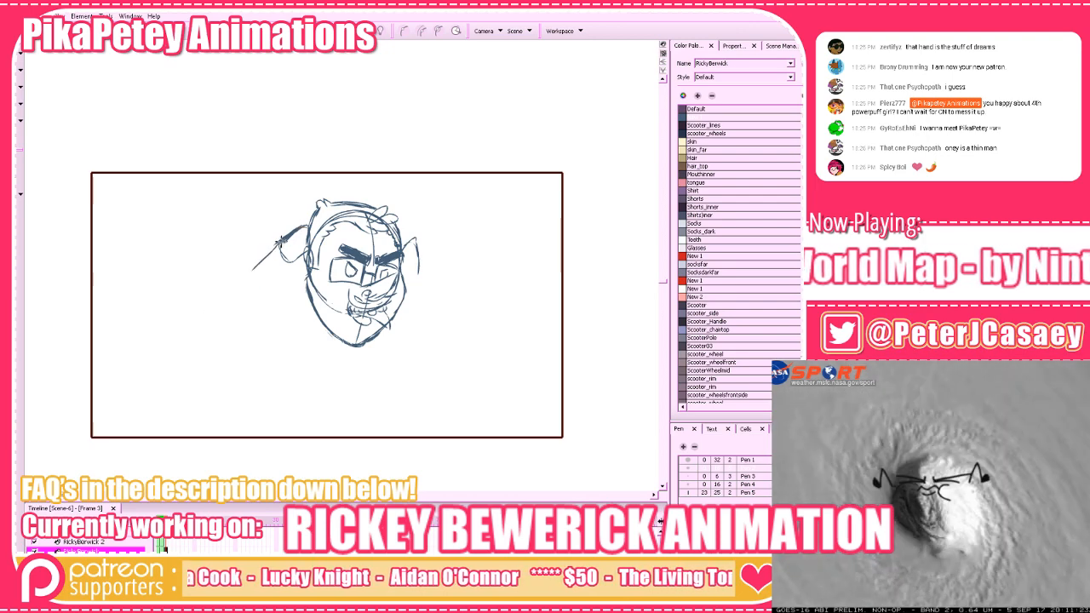
{"action": "left_click_drag", "start_coordinate": [278, 243], "coordinate": [266, 254]}
{"action": "left_click_drag", "start_coordinate": [303, 226], "coordinate": [249, 268]}
{"action": "key", "text": "ctrl+z"}
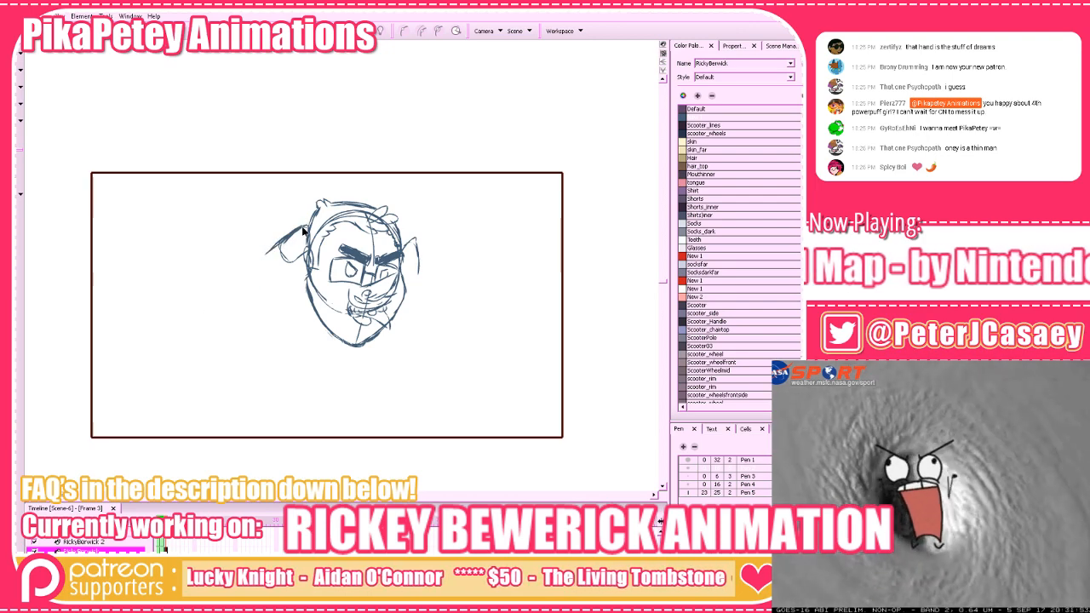
{"action": "key", "text": "ctrl+z"}
{"action": "left_click_drag", "start_coordinate": [304, 227], "coordinate": [236, 278]}
{"action": "key", "text": "ctrl+z"}
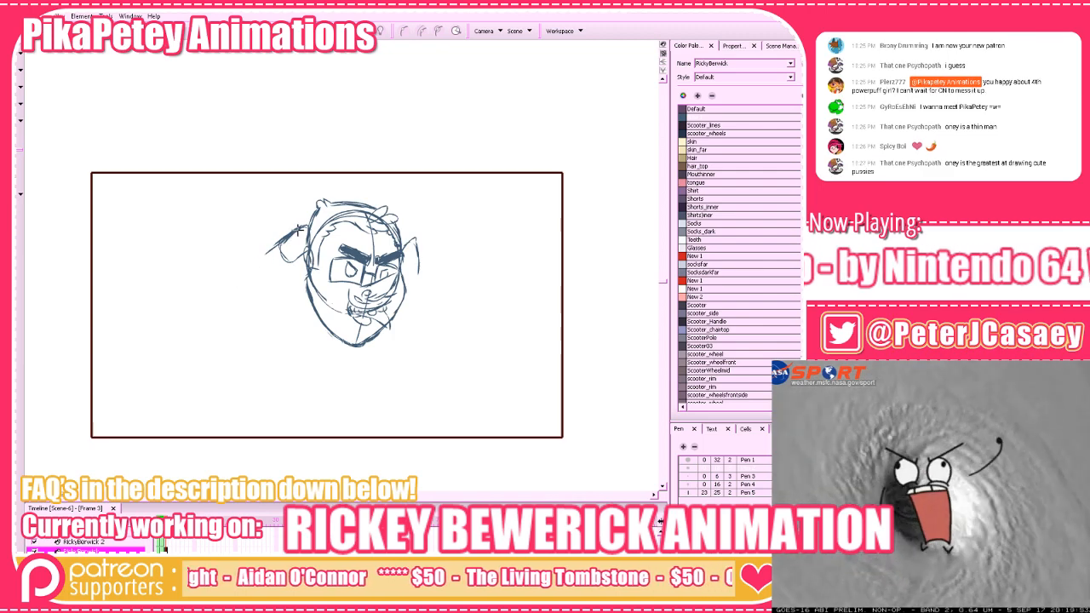
{"action": "left_click_drag", "start_coordinate": [298, 230], "coordinate": [229, 282]}
{"action": "key", "text": "ctrl+z"}
{"action": "mouse_move", "coordinate": [298, 232]}
{"action": "left_mouse_down"}
{"action": "mouse_move", "coordinate": [232, 278]}
{"action": "mouse_move", "coordinate": [284, 241]}
{"action": "mouse_move", "coordinate": [253, 257]}
{"action": "mouse_move", "coordinate": [281, 247]}
{"action": "mouse_move", "coordinate": [236, 249]}
{"action": "mouse_move", "coordinate": [247, 225]}
{"action": "mouse_move", "coordinate": [284, 264]}
{"action": "mouse_move", "coordinate": [273, 245]}
{"action": "mouse_move", "coordinate": [249, 254]}
{"action": "mouse_move", "coordinate": [262, 292]}
{"action": "mouse_move", "coordinate": [244, 271]}
{"action": "mouse_move", "coordinate": [263, 263]}
{"action": "mouse_move", "coordinate": [287, 287]}
{"action": "mouse_move", "coordinate": [263, 245]}
{"action": "mouse_move", "coordinate": [232, 288]}
{"action": "left_mouse_up"}
{"action": "key", "text": "ctrl+z"}
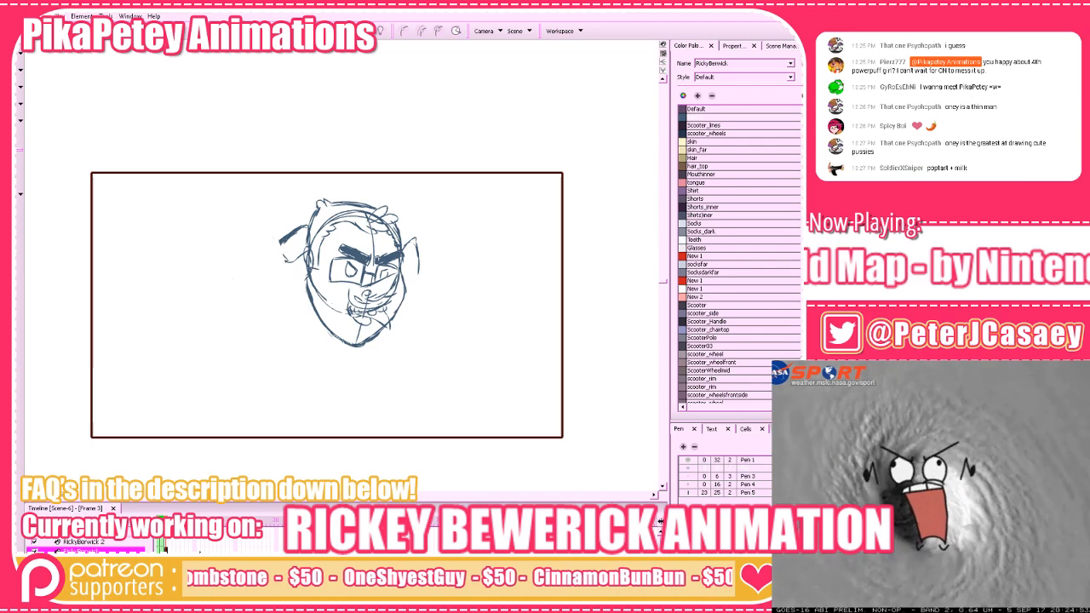
{"action": "mouse_move", "coordinate": [292, 220]}
{"action": "left_mouse_down"}
{"action": "mouse_move", "coordinate": [283, 271]}
{"action": "mouse_move", "coordinate": [299, 234]}
{"action": "mouse_move", "coordinate": [298, 248]}
{"action": "left_mouse_up"}
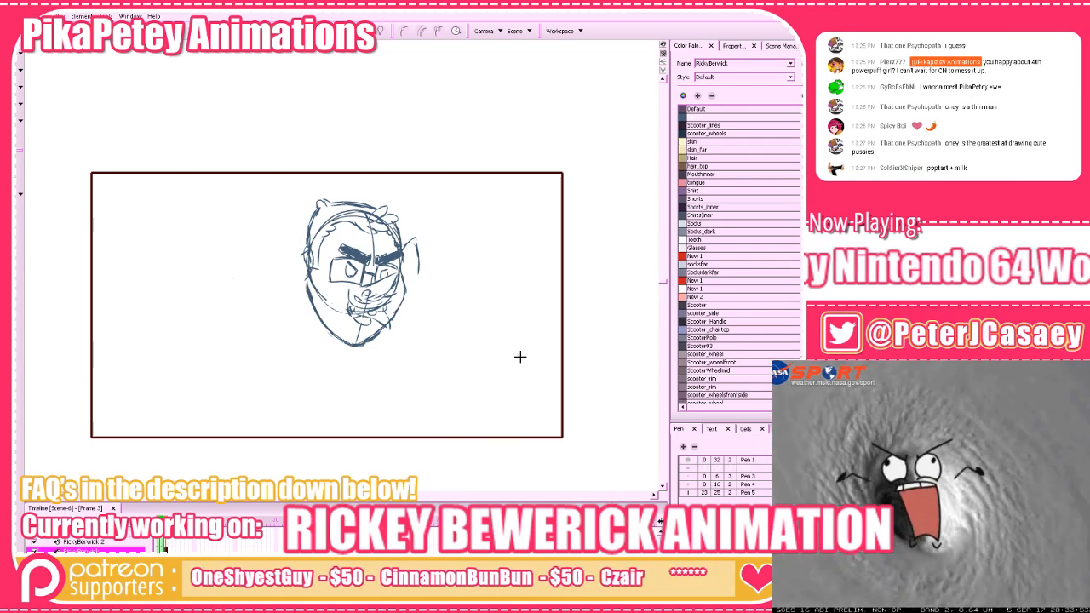
Erase the stray curved lines beside the right of the head
{"action": "key", "text": "space"}
{"action": "left_click_drag", "start_coordinate": [511, 377], "coordinate": [568, 329]}
{"action": "key", "text": "alt+e"}
{"action": "mouse_move", "coordinate": [479, 236]}
{"action": "left_mouse_down"}
{"action": "mouse_move", "coordinate": [477, 187]}
{"action": "mouse_move", "coordinate": [459, 202]}
{"action": "left_mouse_up"}
{"action": "key", "text": "space"}
{"action": "left_click_drag", "start_coordinate": [512, 250], "coordinate": [503, 299]}
Brush in the left shoulder and short sleeve, slanting down and away from the head
{"action": "key", "text": "alt+b"}
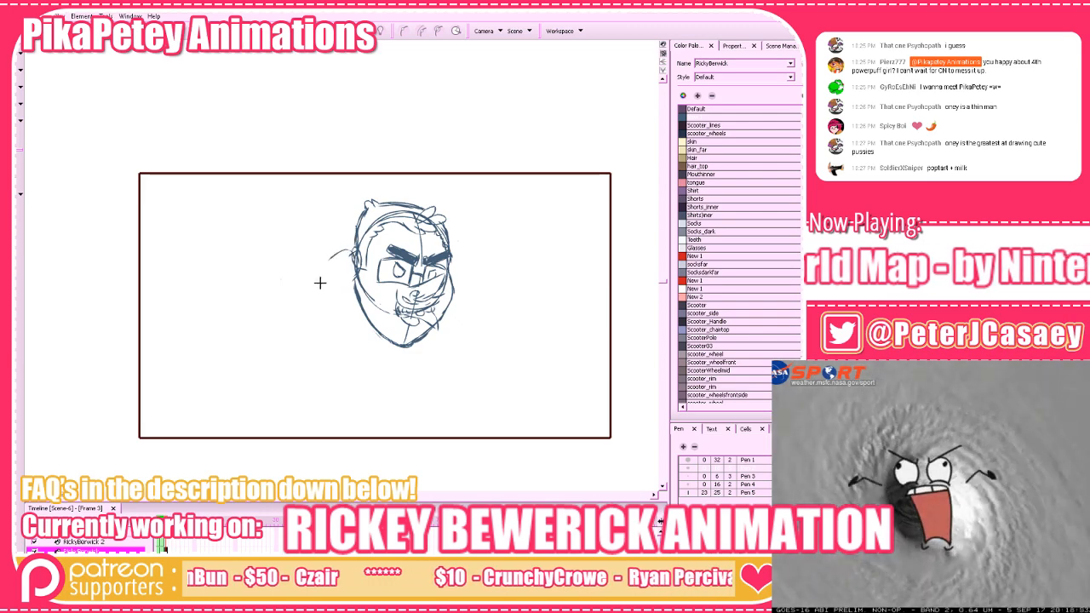
{"action": "mouse_move", "coordinate": [305, 279]}
{"action": "left_mouse_down"}
{"action": "mouse_move", "coordinate": [336, 252]}
{"action": "mouse_move", "coordinate": [308, 274]}
{"action": "mouse_move", "coordinate": [321, 298]}
{"action": "mouse_move", "coordinate": [347, 276]}
{"action": "mouse_move", "coordinate": [292, 300]}
{"action": "left_mouse_up"}
{"action": "key", "text": "ctrl+z"}
{"action": "key", "text": "ctrl+z"}
{"action": "key", "text": "ctrl+z"}
{"action": "key", "text": "ctrl+z"}
{"action": "key", "text": "ctrl+z"}
{"action": "key", "text": "ctrl+z"}
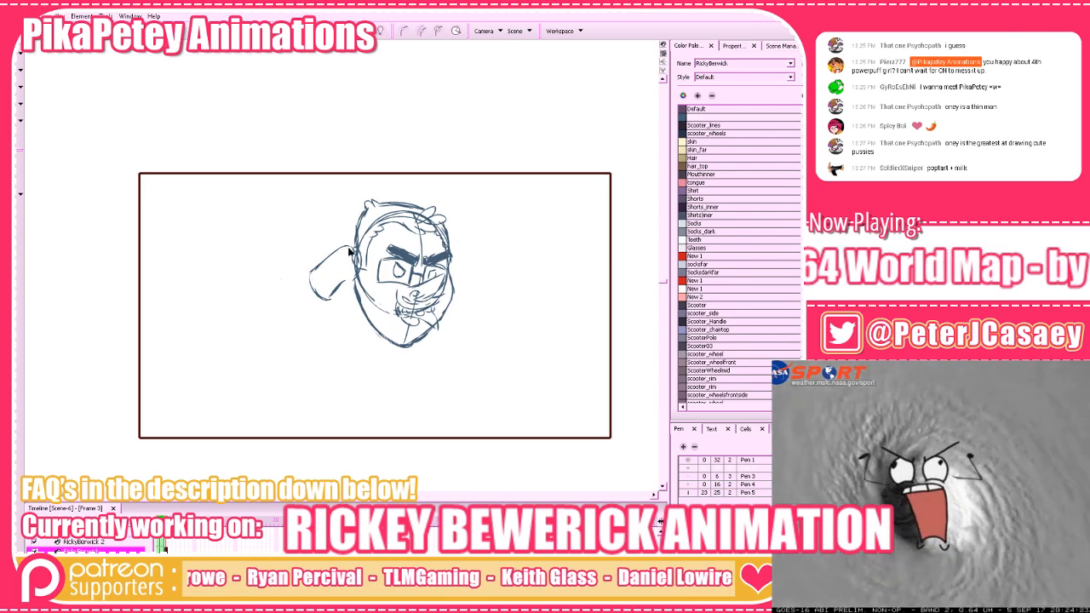
Draw the left upper arm slanting down to a pointed elbow, with the forearm bent back toward the wrist
{"action": "mouse_move", "coordinate": [344, 253]}
{"action": "left_mouse_down"}
{"action": "mouse_move", "coordinate": [287, 304]}
{"action": "mouse_move", "coordinate": [308, 281]}
{"action": "left_mouse_up"}
{"action": "key", "text": "ctrl+z"}
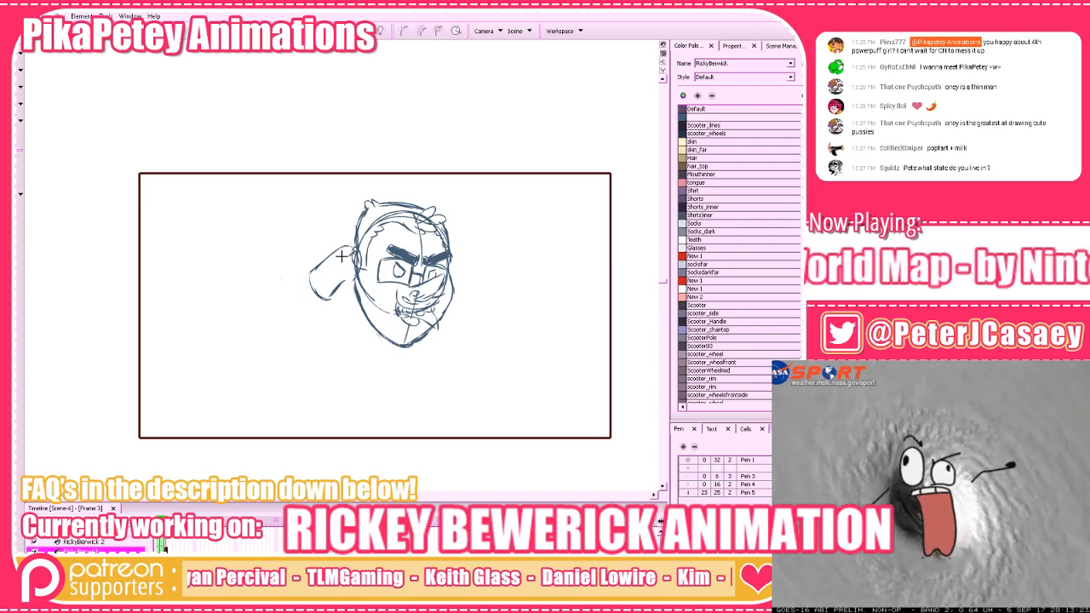
{"action": "left_click_drag", "start_coordinate": [349, 250], "coordinate": [298, 291]}
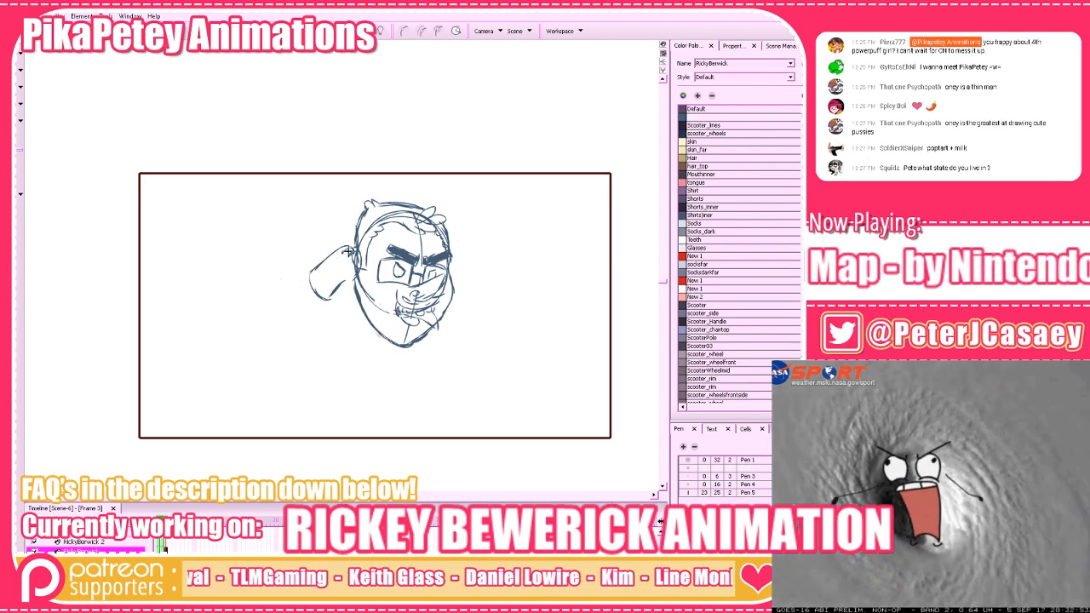
{"action": "left_click_drag", "start_coordinate": [349, 252], "coordinate": [278, 307]}
{"action": "key", "text": "ctrl+z"}
{"action": "left_click_drag", "start_coordinate": [350, 252], "coordinate": [274, 309]}
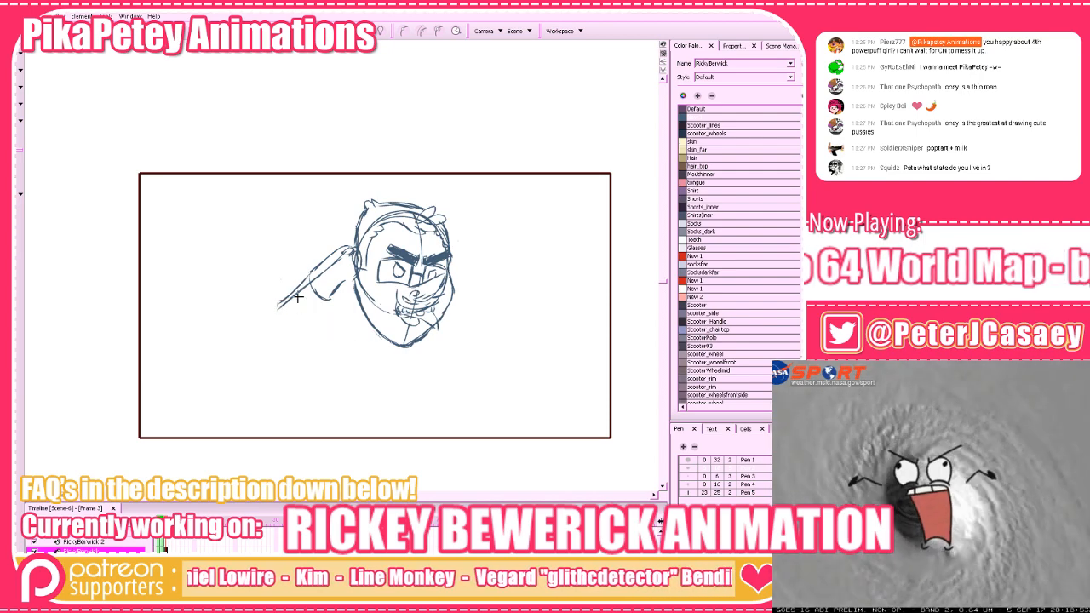
{"action": "mouse_move", "coordinate": [297, 296]}
{"action": "left_mouse_down"}
{"action": "mouse_move", "coordinate": [337, 334]}
{"action": "mouse_move", "coordinate": [335, 347]}
{"action": "mouse_move", "coordinate": [323, 337]}
{"action": "mouse_move", "coordinate": [319, 355]}
{"action": "mouse_move", "coordinate": [336, 361]}
{"action": "mouse_move", "coordinate": [333, 337]}
{"action": "mouse_move", "coordinate": [322, 345]}
{"action": "mouse_move", "coordinate": [321, 334]}
{"action": "mouse_move", "coordinate": [272, 310]}
{"action": "left_mouse_up"}
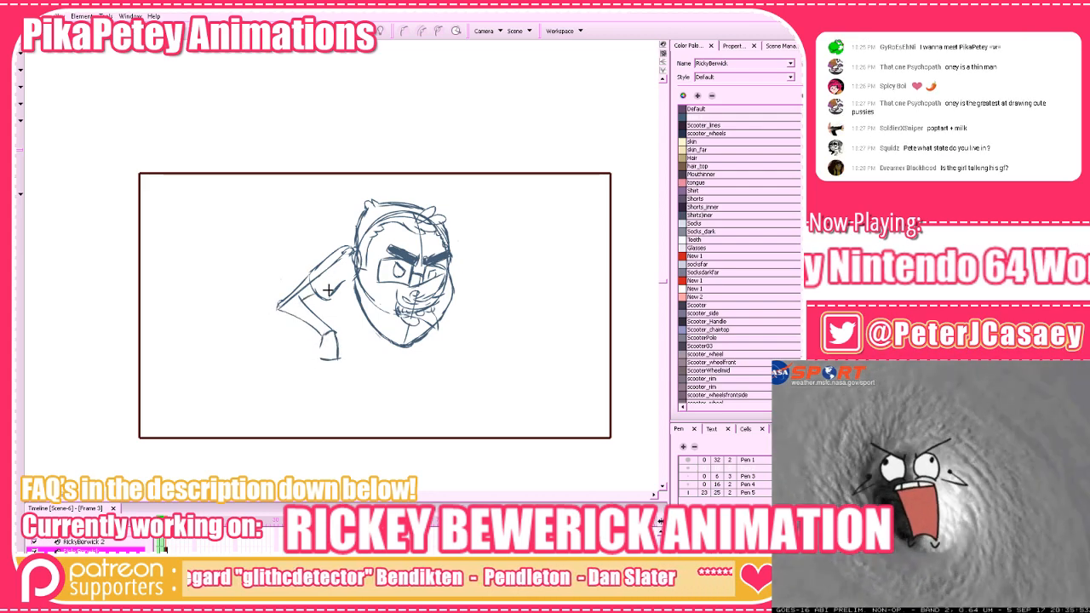
Erase the rough lines where the left shoulder meets the head and redraw the shoulder and sleeve more cleanly
{"action": "left_click_drag", "start_coordinate": [438, 370], "coordinate": [434, 365]}
{"action": "left_click_drag", "start_coordinate": [436, 270], "coordinate": [432, 283]}
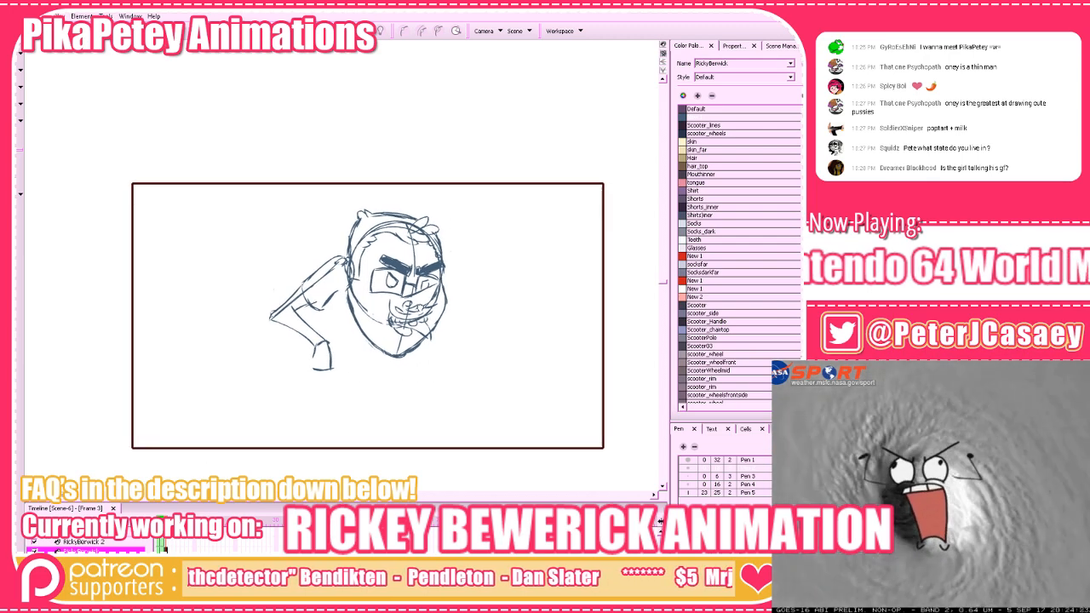
{"action": "key", "text": "alt+e"}
{"action": "mouse_move", "coordinate": [342, 288]}
{"action": "left_mouse_down"}
{"action": "mouse_move", "coordinate": [323, 306]}
{"action": "mouse_move", "coordinate": [309, 299]}
{"action": "mouse_move", "coordinate": [339, 294]}
{"action": "mouse_move", "coordinate": [349, 260]}
{"action": "mouse_move", "coordinate": [312, 285]}
{"action": "mouse_move", "coordinate": [339, 257]}
{"action": "mouse_move", "coordinate": [351, 262]}
{"action": "left_mouse_up"}
{"action": "key", "text": "alt+b"}
{"action": "key", "text": "alt+e"}
{"action": "key", "text": "alt+b"}
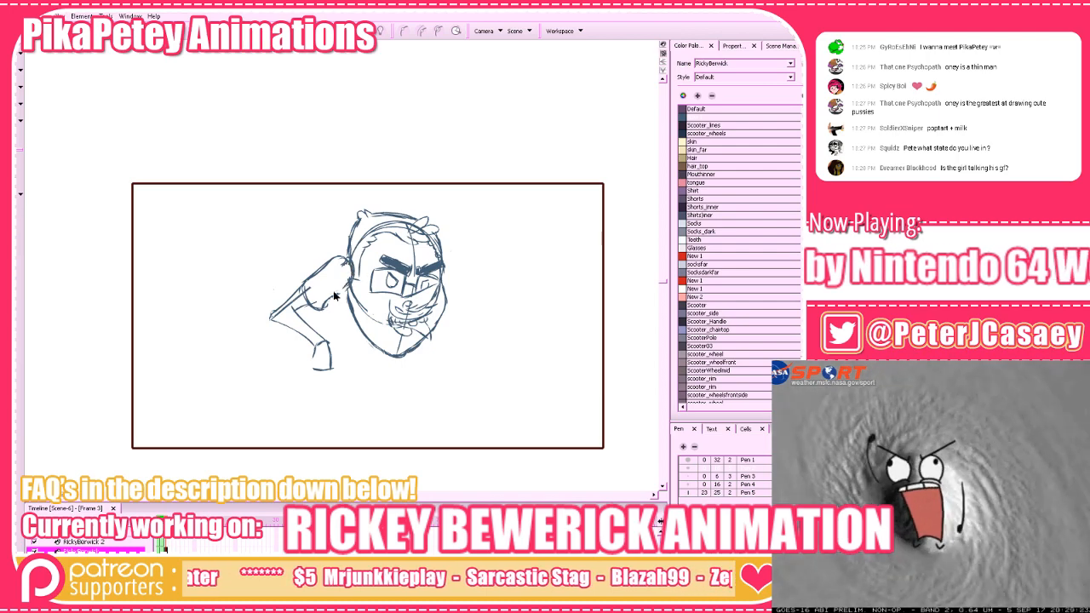
{"action": "left_click_drag", "start_coordinate": [441, 346], "coordinate": [438, 345]}
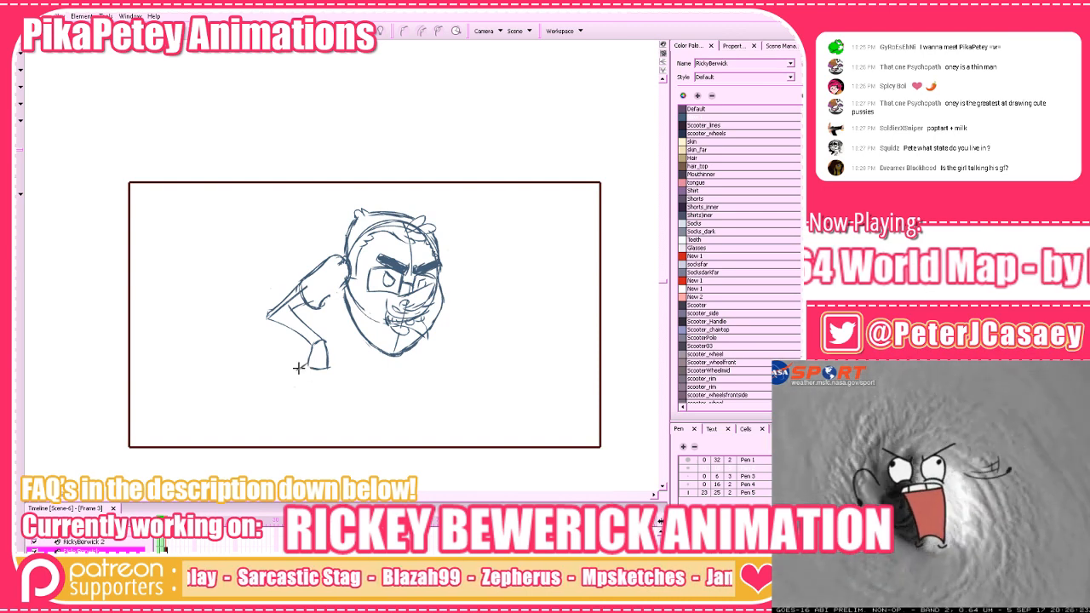
Draw the fingers on the left hand and erase the overlapping lines inside the sleeve opening
{"action": "left_click_drag", "start_coordinate": [301, 366], "coordinate": [309, 368]}
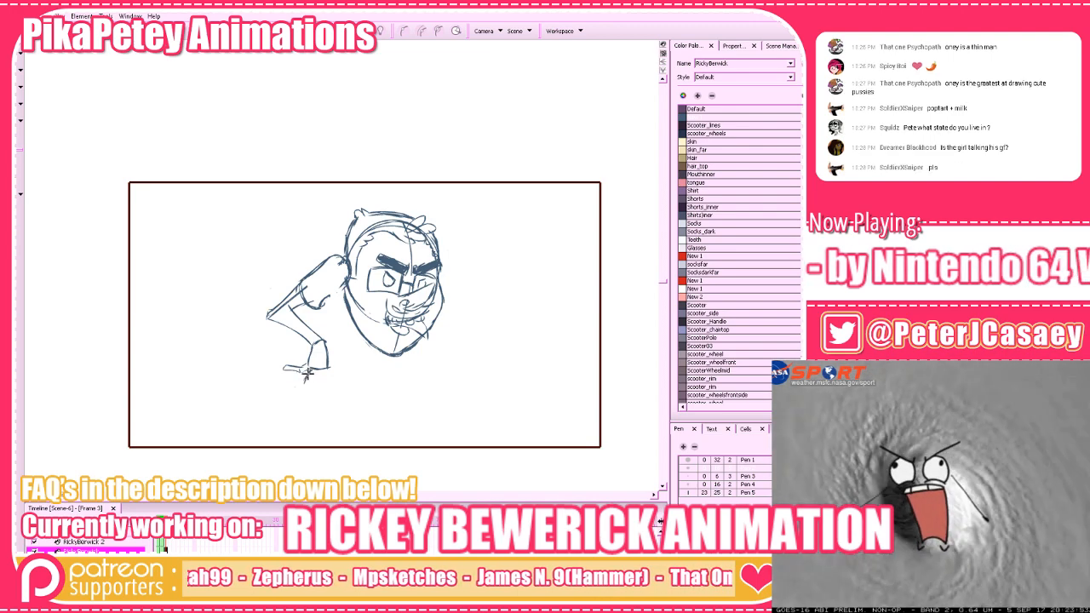
{"action": "left_click_drag", "start_coordinate": [320, 370], "coordinate": [310, 386]}
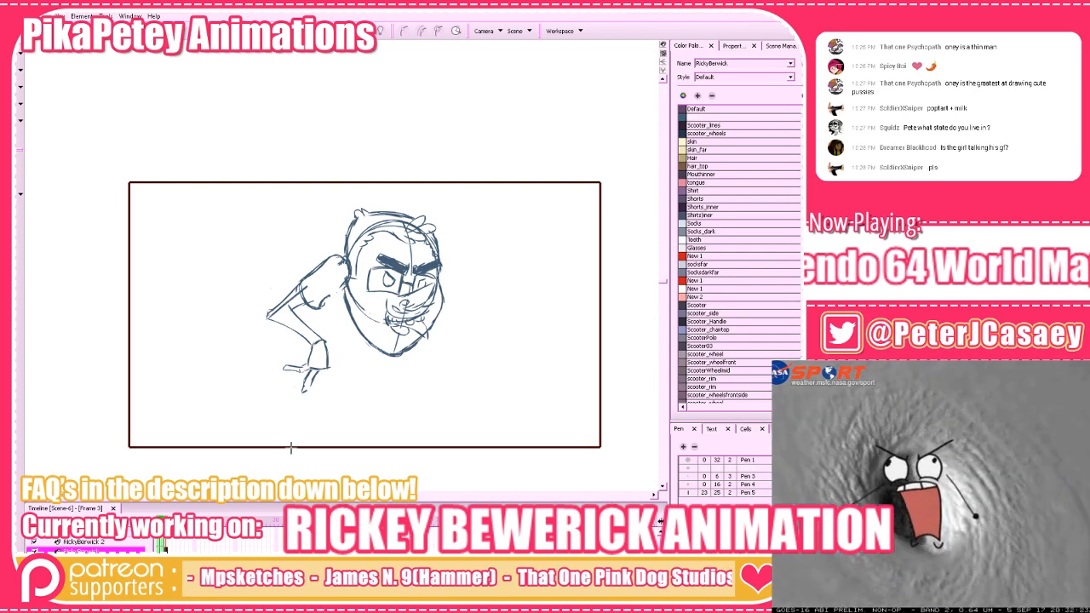
{"action": "key", "text": "alt+e"}
{"action": "mouse_move", "coordinate": [325, 309]}
{"action": "left_mouse_down"}
{"action": "mouse_move", "coordinate": [302, 275]}
{"action": "mouse_move", "coordinate": [326, 299]}
{"action": "mouse_move", "coordinate": [341, 285]}
{"action": "mouse_move", "coordinate": [303, 282]}
{"action": "mouse_move", "coordinate": [322, 294]}
{"action": "left_mouse_up"}
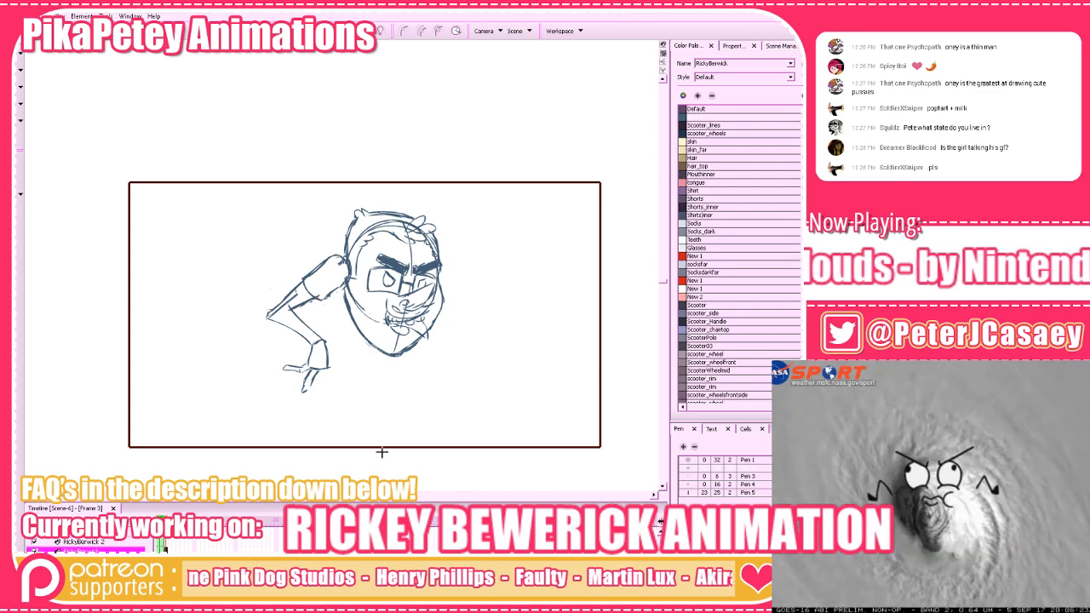
Draw a short arc for the right shoulder, extending outward from the lower right of the face
{"action": "left_click_drag", "start_coordinate": [531, 372], "coordinate": [490, 382]}
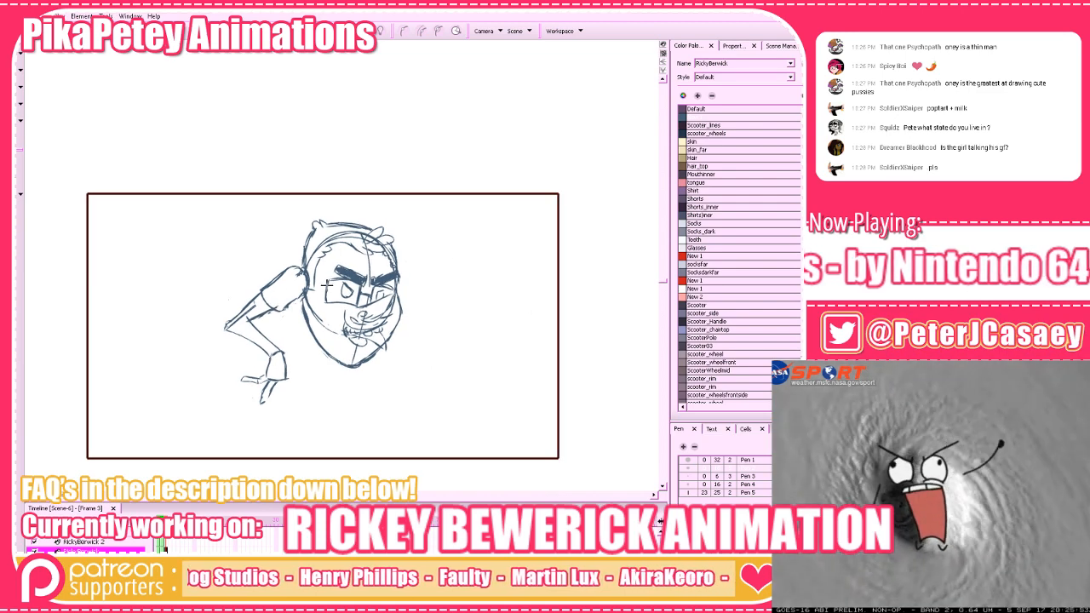
{"action": "mouse_move", "coordinate": [397, 324]}
{"action": "left_mouse_down"}
{"action": "mouse_move", "coordinate": [428, 317]}
{"action": "mouse_move", "coordinate": [440, 327]}
{"action": "left_mouse_up"}
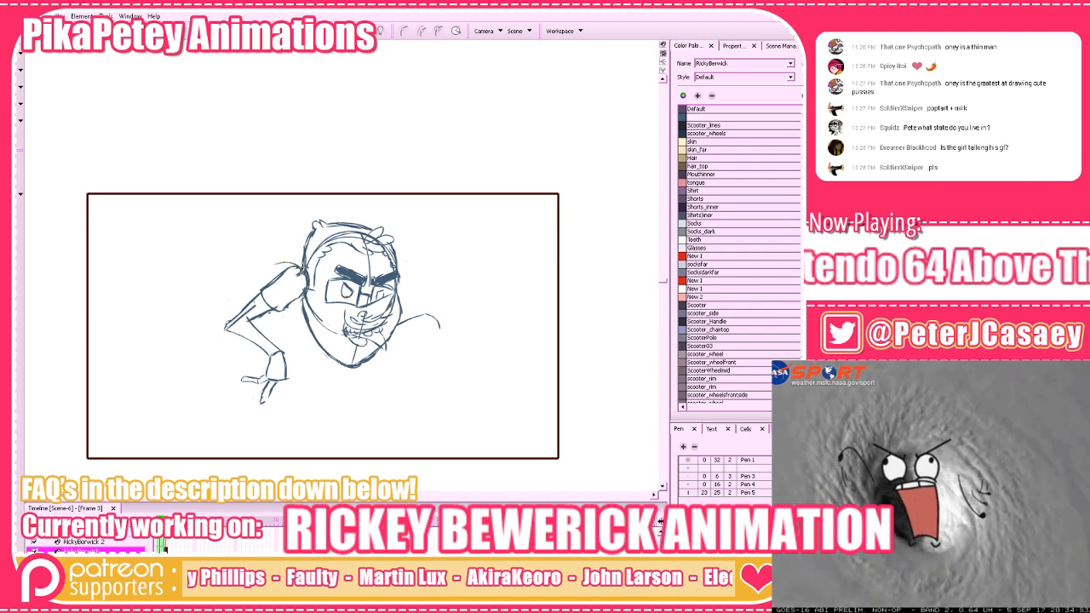
Try to delete the left arm sketch and select the remaining drawing on frame 3
{"action": "left_click", "coordinate": [19, 56]}
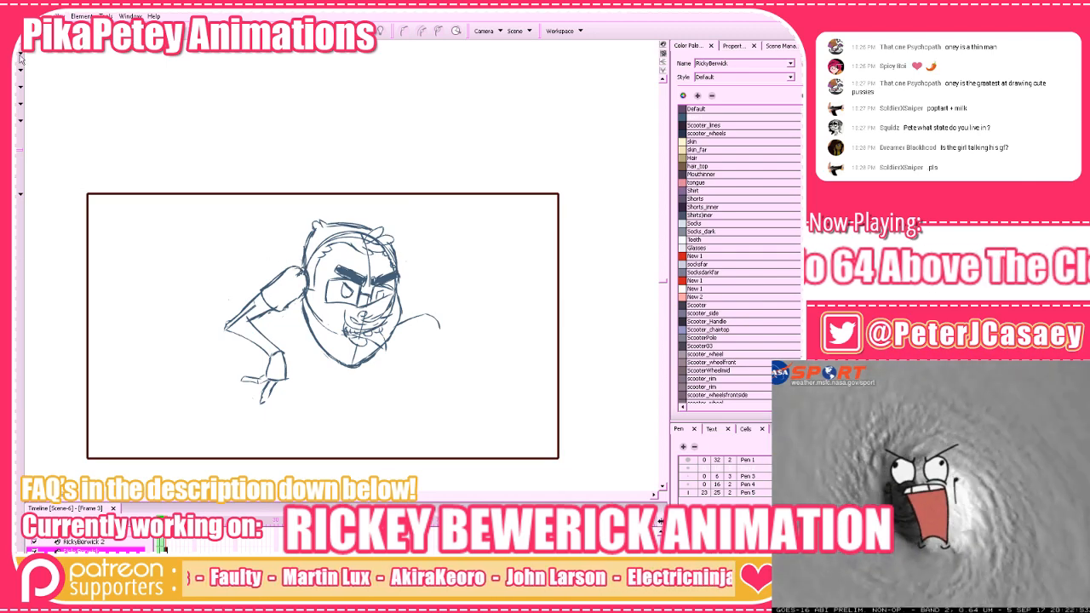
{"action": "left_click_drag", "start_coordinate": [136, 186], "coordinate": [303, 415]}
{"action": "key", "text": "Delete"}
{"action": "key", "text": "alt+b"}
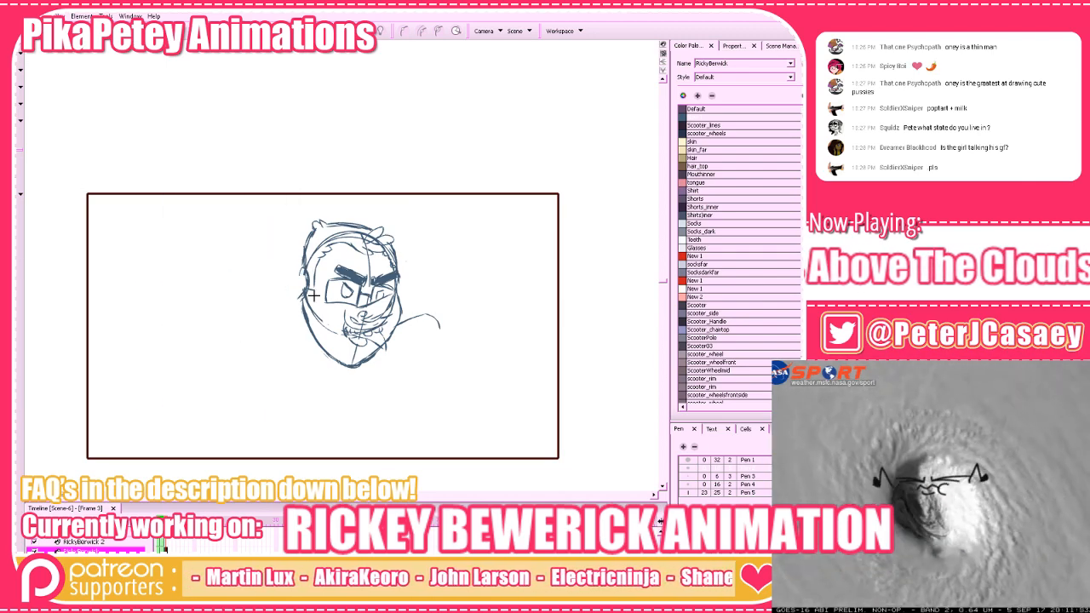
{"action": "left_click", "coordinate": [20, 61]}
{"action": "mouse_move", "coordinate": [110, 98]}
{"action": "left_mouse_down"}
{"action": "mouse_move", "coordinate": [265, 211]}
{"action": "mouse_move", "coordinate": [477, 400]}
{"action": "left_mouse_up"}
{"action": "left_click", "coordinate": [653, 542]}
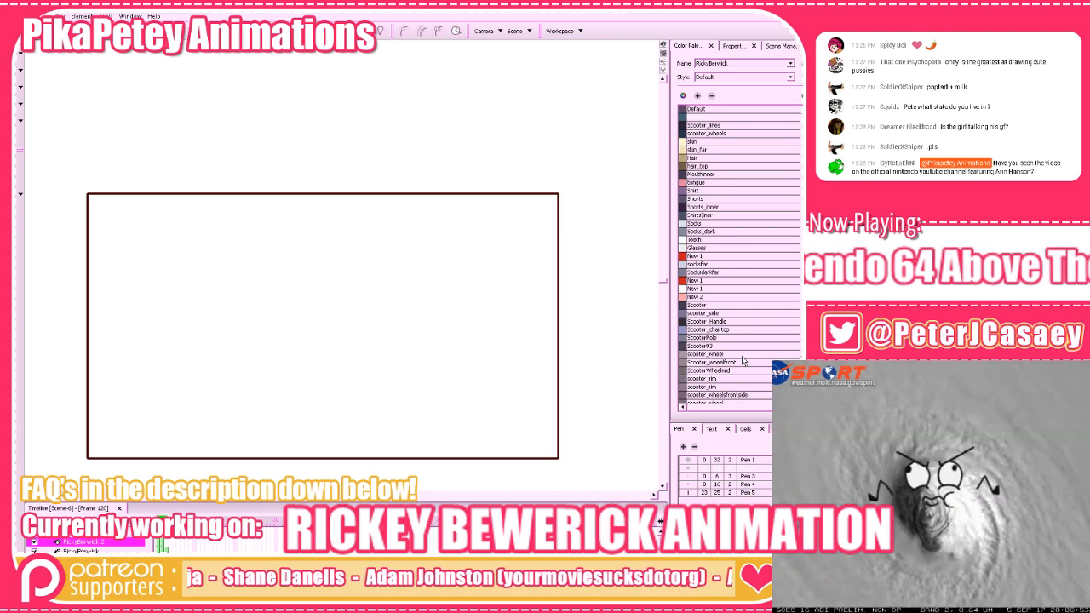
{"action": "left_click_drag", "start_coordinate": [550, 388], "coordinate": [565, 382]}
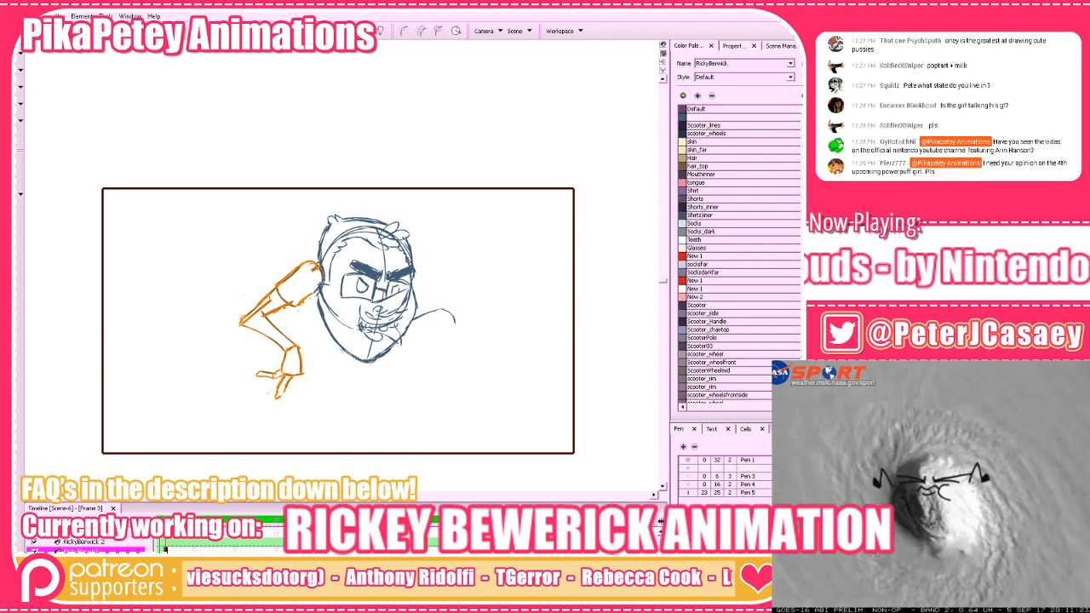
Go to the empty frame 4 on the RickyBerwick 2 layer and save the scene
{"action": "left_click", "coordinate": [166, 543]}
{"action": "left_click", "coordinate": [82, 551]}
{"action": "left_click", "coordinate": [84, 543]}
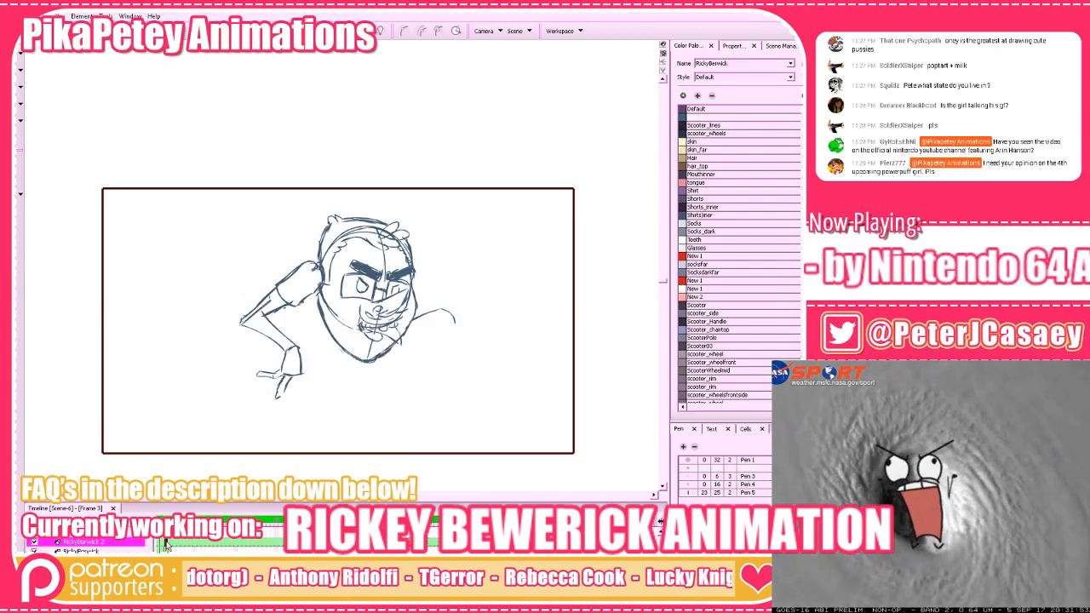
{"action": "left_click", "coordinate": [680, 450]}
{"action": "left_click", "coordinate": [187, 455]}
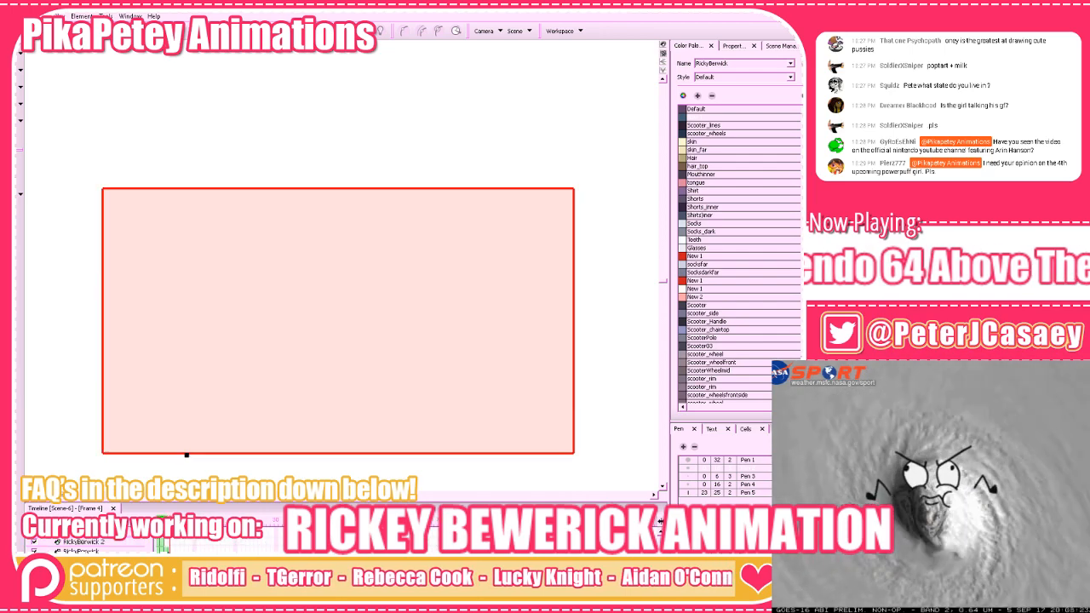
{"action": "left_click", "coordinate": [166, 552]}
{"action": "left_click", "coordinate": [166, 544]}
{"action": "left_click", "coordinate": [171, 552]}
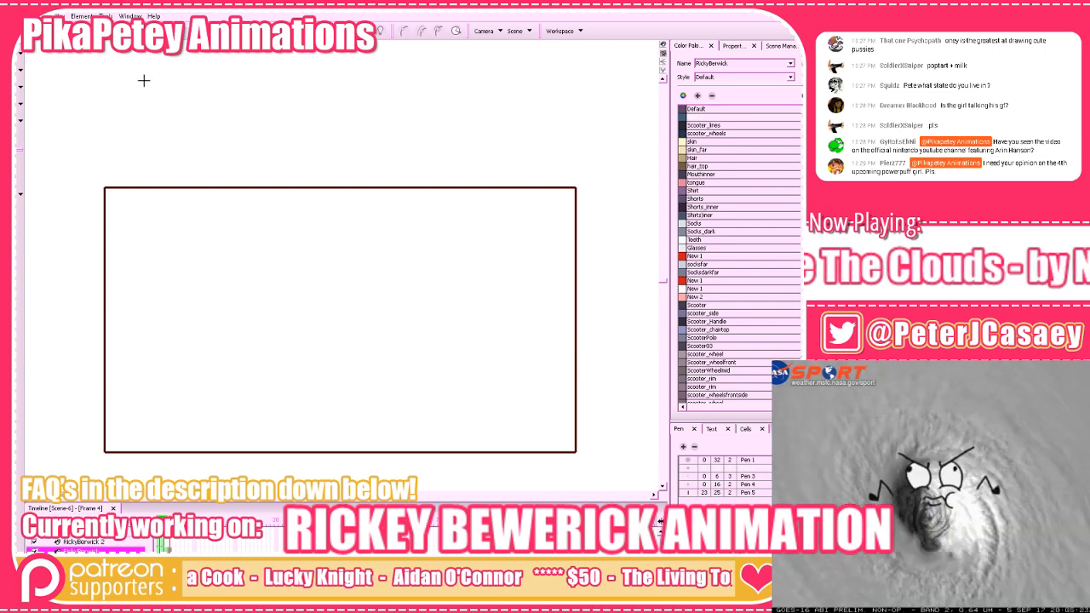
{"action": "key", "text": "ctrl+s"}
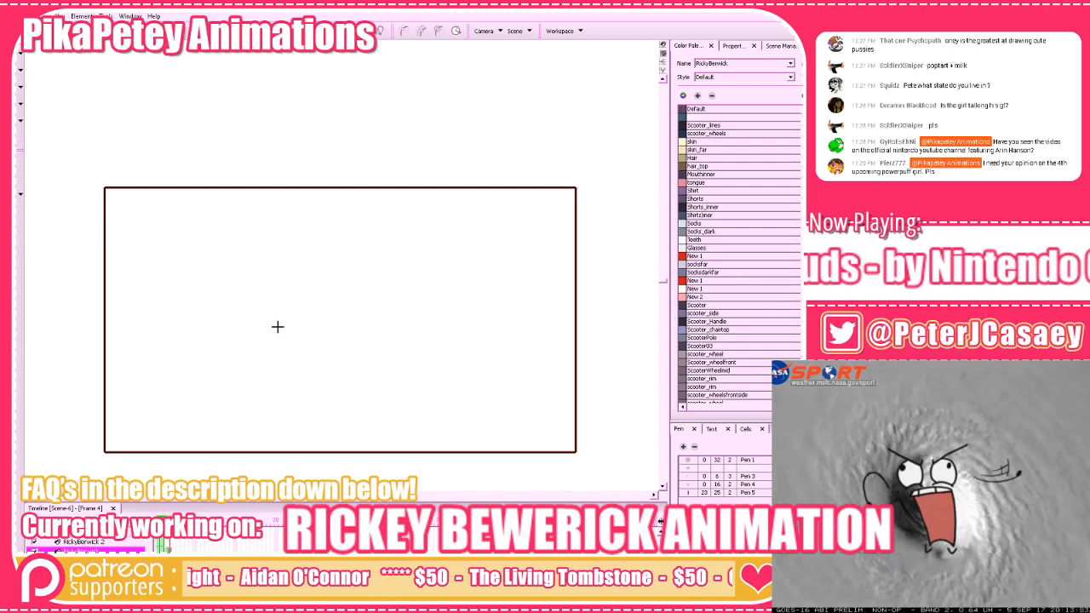
Sketch a small shoulder circle on frame 4 with a long curved back line sweeping from its top around the bottom of the body
{"action": "left_click_drag", "start_coordinate": [325, 284], "coordinate": [335, 277]}
{"action": "key", "text": "ctrl+z"}
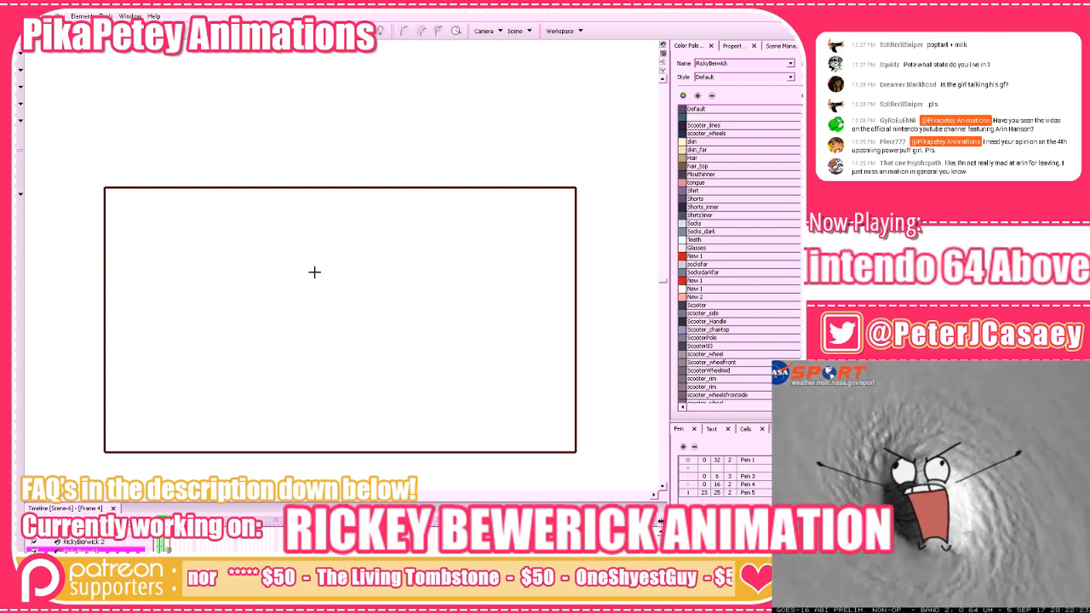
{"action": "mouse_move", "coordinate": [315, 272]}
{"action": "left_mouse_down"}
{"action": "mouse_move", "coordinate": [246, 313]}
{"action": "mouse_move", "coordinate": [262, 296]}
{"action": "mouse_move", "coordinate": [246, 358]}
{"action": "mouse_move", "coordinate": [304, 377]}
{"action": "left_mouse_up"}
{"action": "key", "text": "ctrl+z"}
{"action": "key", "text": "ctrl+z"}
{"action": "key", "text": "ctrl+z"}
{"action": "key", "text": "ctrl+z"}
{"action": "mouse_move", "coordinate": [333, 264]}
{"action": "left_mouse_down"}
{"action": "mouse_move", "coordinate": [260, 303]}
{"action": "mouse_move", "coordinate": [256, 366]}
{"action": "left_mouse_up"}
{"action": "key", "text": "ctrl+z"}
{"action": "key", "text": "ctrl+z"}
{"action": "left_click_drag", "start_coordinate": [281, 285], "coordinate": [341, 369]}
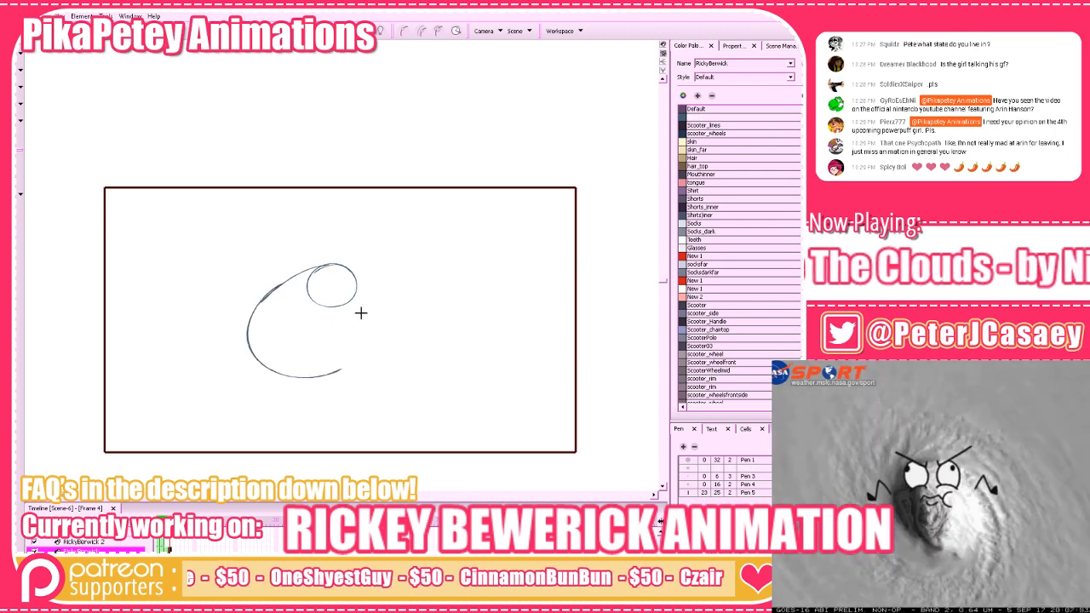
Close the bean-shaped body with a front line from the shoulder circle to the base and reinforce the upper back curve
{"action": "mouse_move", "coordinate": [335, 307]}
{"action": "left_mouse_down"}
{"action": "mouse_move", "coordinate": [354, 344]}
{"action": "mouse_move", "coordinate": [338, 308]}
{"action": "mouse_move", "coordinate": [348, 357]}
{"action": "mouse_move", "coordinate": [309, 376]}
{"action": "mouse_move", "coordinate": [341, 363]}
{"action": "mouse_move", "coordinate": [341, 304]}
{"action": "mouse_move", "coordinate": [338, 367]}
{"action": "mouse_move", "coordinate": [345, 349]}
{"action": "mouse_move", "coordinate": [343, 361]}
{"action": "mouse_move", "coordinate": [341, 334]}
{"action": "mouse_move", "coordinate": [330, 379]}
{"action": "mouse_move", "coordinate": [347, 342]}
{"action": "mouse_move", "coordinate": [333, 374]}
{"action": "mouse_move", "coordinate": [342, 364]}
{"action": "mouse_move", "coordinate": [342, 309]}
{"action": "left_mouse_up"}
{"action": "key", "text": "ctrl+z"}
{"action": "key", "text": "ctrl+z"}
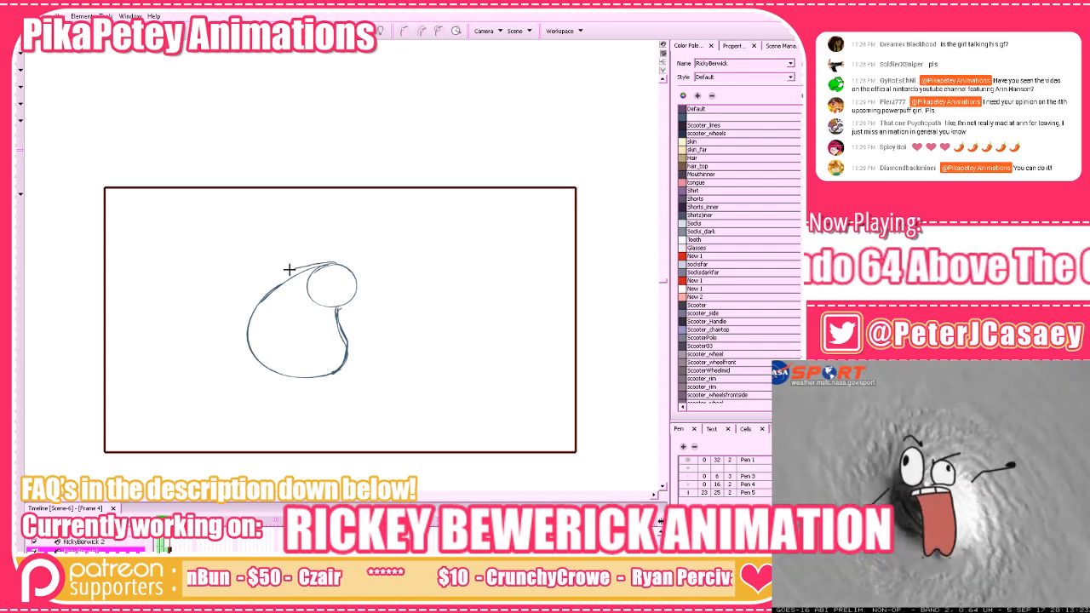
{"action": "left_click_drag", "start_coordinate": [256, 311], "coordinate": [306, 269]}
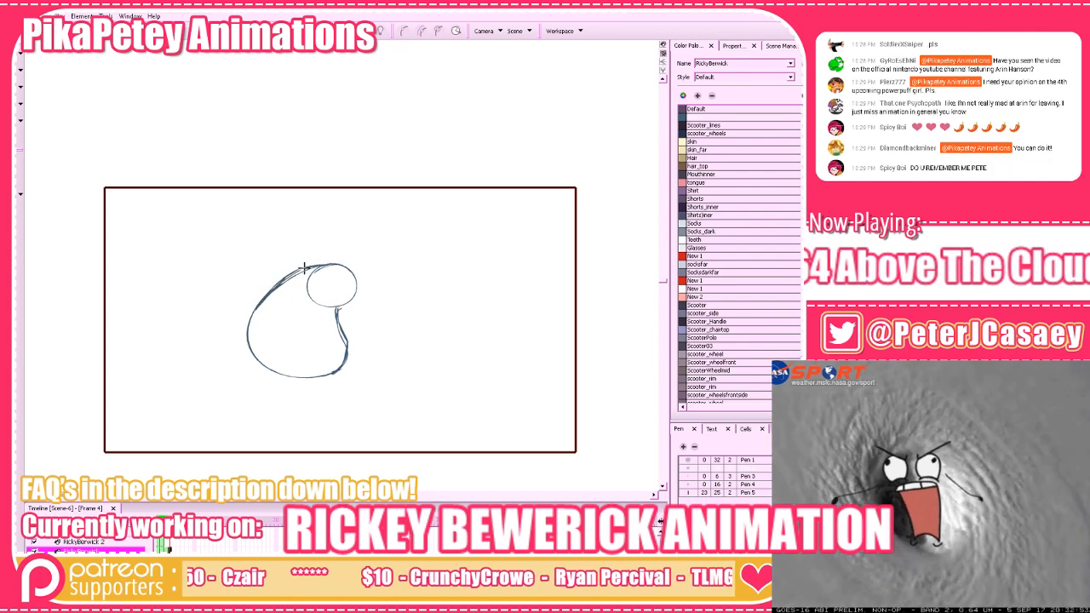
Sketch a larger head circle overlapping the shoulder circle, with a curved face centre line and a short chin mark
{"action": "left_click_drag", "start_coordinate": [427, 325], "coordinate": [422, 359]}
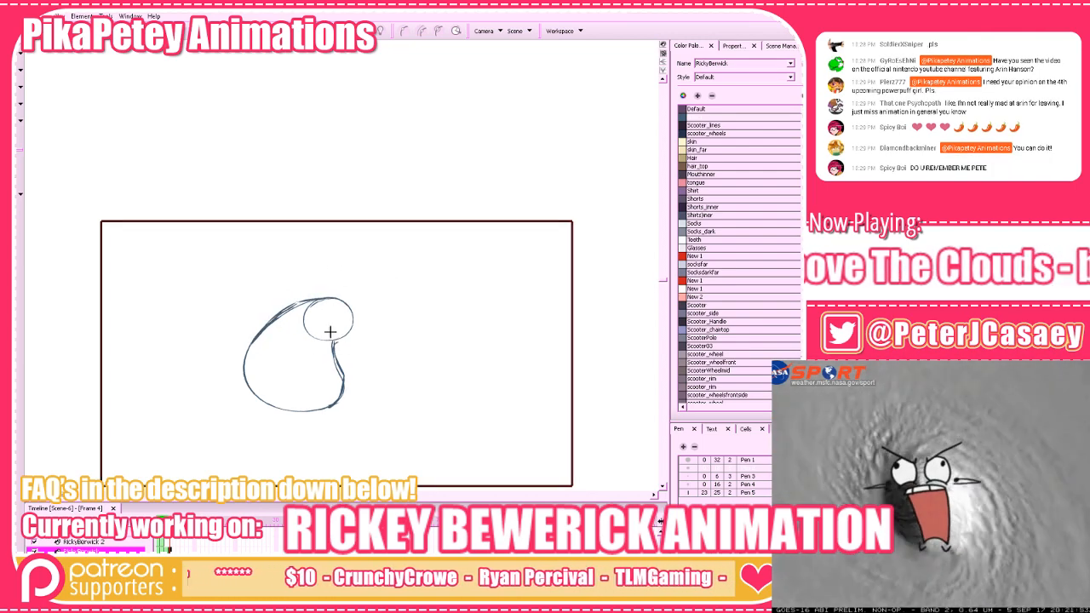
{"action": "mouse_move", "coordinate": [347, 338]}
{"action": "left_mouse_down"}
{"action": "mouse_move", "coordinate": [364, 265]}
{"action": "mouse_move", "coordinate": [355, 340]}
{"action": "mouse_move", "coordinate": [347, 264]}
{"action": "mouse_move", "coordinate": [362, 339]}
{"action": "mouse_move", "coordinate": [334, 272]}
{"action": "mouse_move", "coordinate": [386, 334]}
{"action": "mouse_move", "coordinate": [351, 276]}
{"action": "mouse_move", "coordinate": [407, 293]}
{"action": "mouse_move", "coordinate": [376, 279]}
{"action": "mouse_move", "coordinate": [376, 317]}
{"action": "mouse_move", "coordinate": [340, 327]}
{"action": "mouse_move", "coordinate": [374, 256]}
{"action": "mouse_move", "coordinate": [357, 337]}
{"action": "mouse_move", "coordinate": [350, 255]}
{"action": "mouse_move", "coordinate": [381, 330]}
{"action": "mouse_move", "coordinate": [324, 275]}
{"action": "mouse_move", "coordinate": [388, 322]}
{"action": "left_mouse_up"}
{"action": "key", "text": "ctrl+z"}
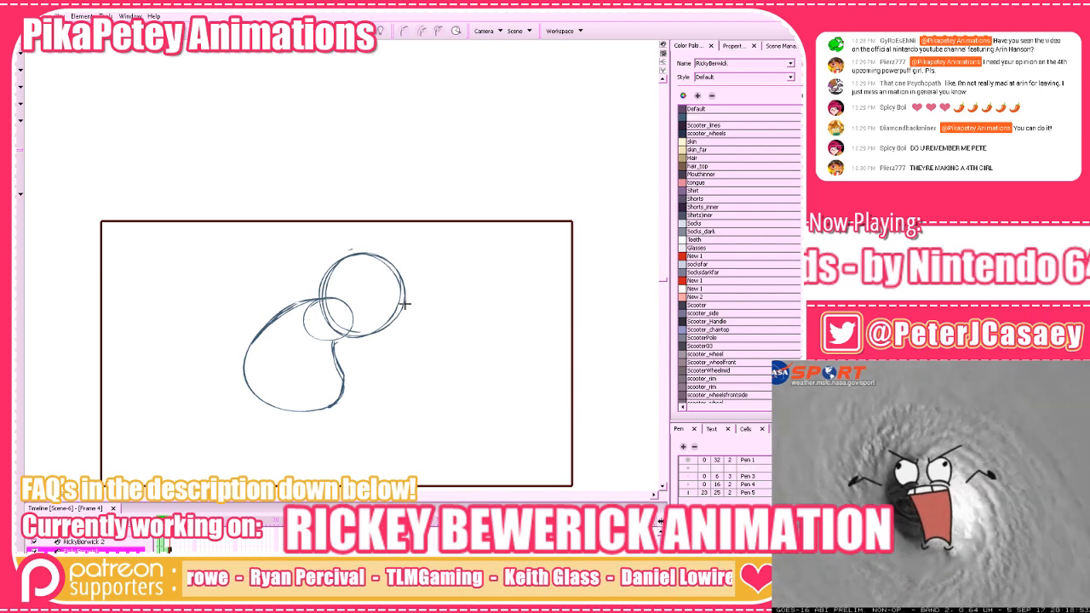
{"action": "left_click_drag", "start_coordinate": [403, 285], "coordinate": [397, 314]}
{"action": "key", "text": "ctrl+z"}
{"action": "left_click_drag", "start_coordinate": [380, 266], "coordinate": [379, 361]}
{"action": "key", "text": "ctrl+z"}
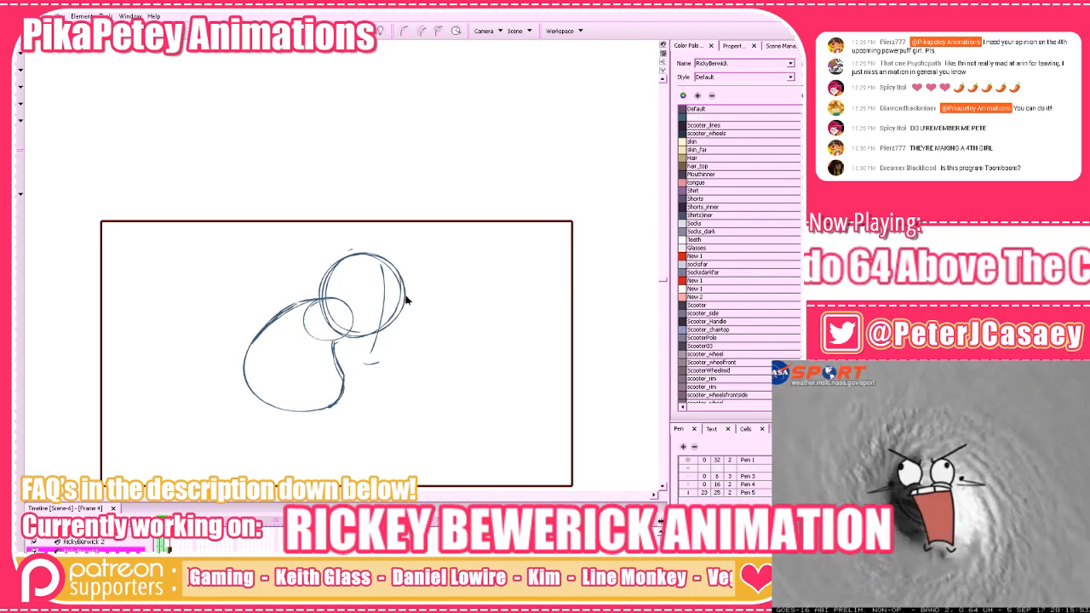
Draw the cheek and pointed jaw below the head circle and add the outer hair contour around its top
{"action": "left_click_drag", "start_coordinate": [405, 308], "coordinate": [395, 339]}
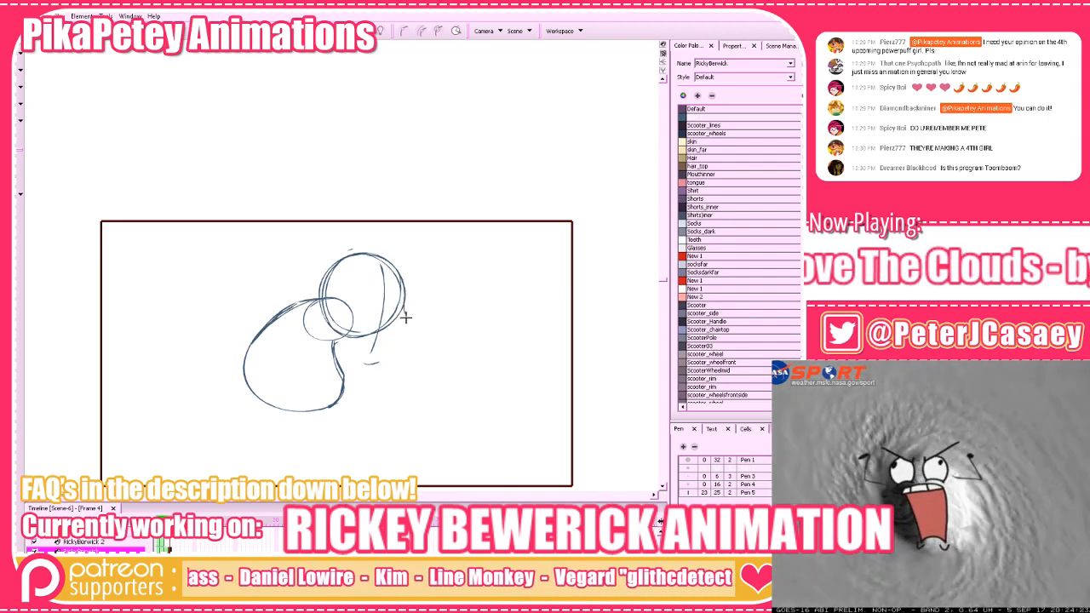
{"action": "mouse_move", "coordinate": [407, 318]}
{"action": "left_mouse_down"}
{"action": "mouse_move", "coordinate": [377, 365]}
{"action": "mouse_move", "coordinate": [330, 328]}
{"action": "left_mouse_up"}
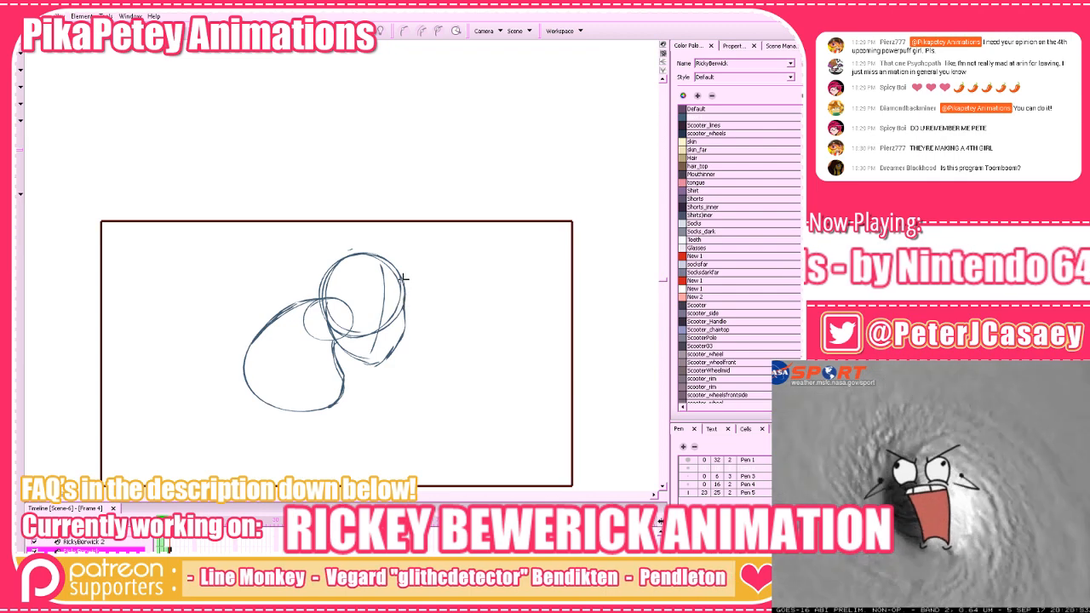
{"action": "mouse_move", "coordinate": [403, 279]}
{"action": "left_mouse_down"}
{"action": "mouse_move", "coordinate": [362, 249]}
{"action": "mouse_move", "coordinate": [372, 268]}
{"action": "mouse_move", "coordinate": [401, 273]}
{"action": "mouse_move", "coordinate": [352, 244]}
{"action": "mouse_move", "coordinate": [368, 251]}
{"action": "mouse_move", "coordinate": [329, 252]}
{"action": "mouse_move", "coordinate": [341, 249]}
{"action": "mouse_move", "coordinate": [330, 323]}
{"action": "mouse_move", "coordinate": [317, 293]}
{"action": "mouse_move", "coordinate": [346, 247]}
{"action": "mouse_move", "coordinate": [403, 286]}
{"action": "left_mouse_up"}
{"action": "key", "text": "ctrl+z"}
{"action": "key", "text": "ctrl+z"}
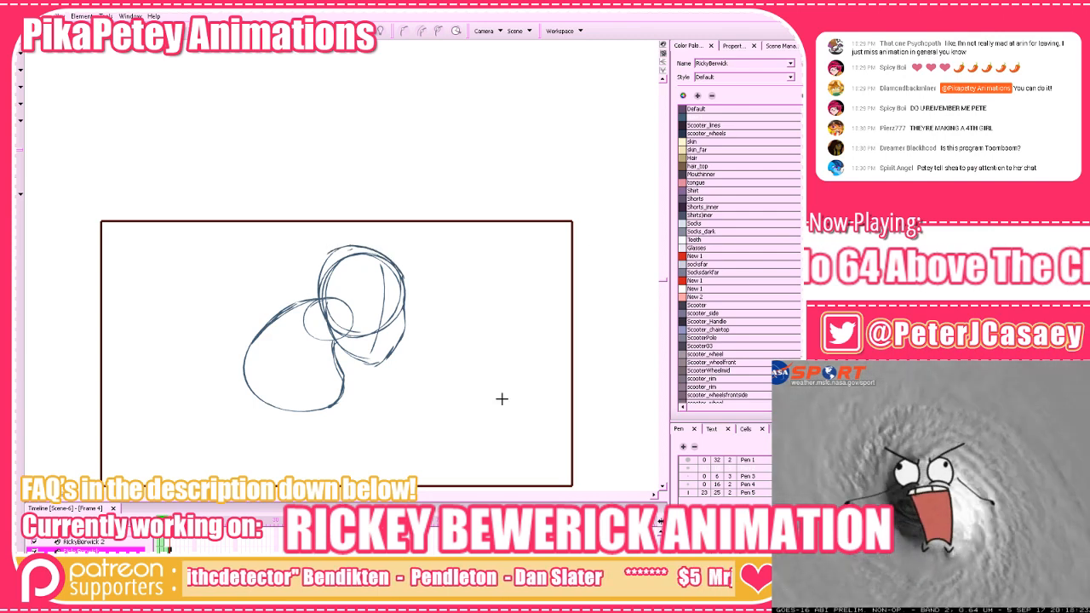
Erase part of the face centre line and draw the hooked nose and the angular glasses with the near eye
{"action": "left_click_drag", "start_coordinate": [530, 366], "coordinate": [531, 361]}
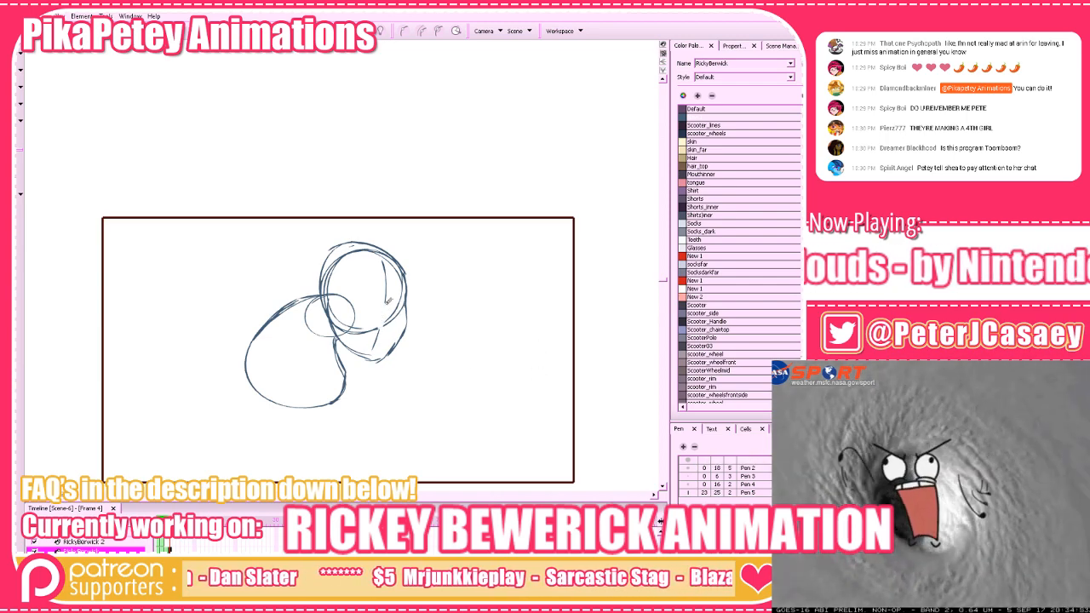
{"action": "mouse_move", "coordinate": [390, 320]}
{"action": "left_mouse_down"}
{"action": "mouse_move", "coordinate": [404, 304]}
{"action": "mouse_move", "coordinate": [385, 316]}
{"action": "left_mouse_up"}
{"action": "key", "text": "alt+b"}
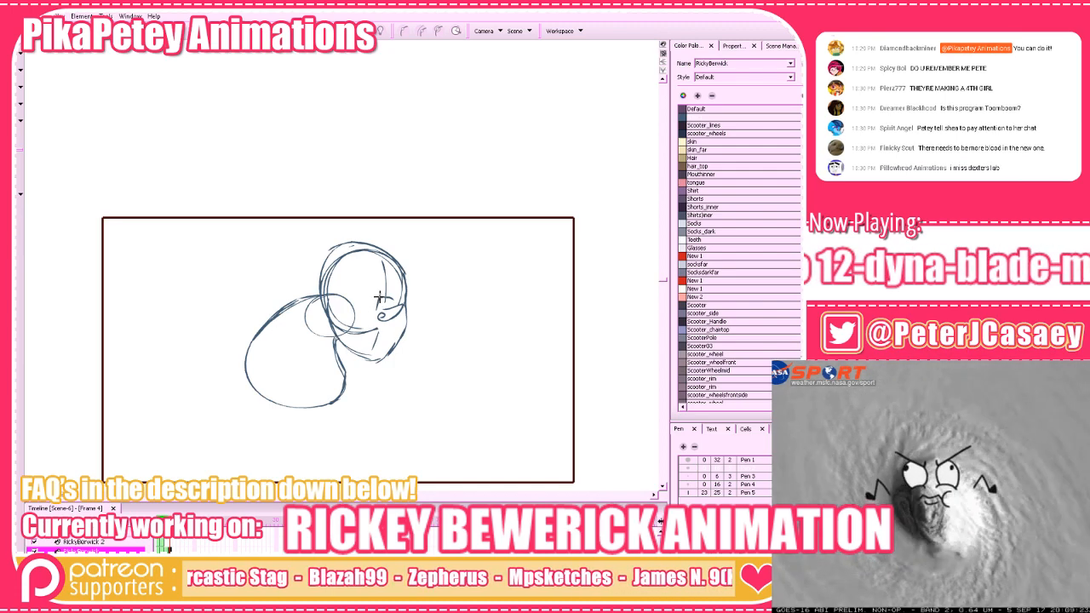
{"action": "mouse_move", "coordinate": [380, 293]}
{"action": "left_mouse_down"}
{"action": "mouse_move", "coordinate": [354, 291]}
{"action": "mouse_move", "coordinate": [358, 309]}
{"action": "mouse_move", "coordinate": [383, 310]}
{"action": "mouse_move", "coordinate": [350, 309]}
{"action": "mouse_move", "coordinate": [354, 291]}
{"action": "mouse_move", "coordinate": [381, 292]}
{"action": "left_mouse_up"}
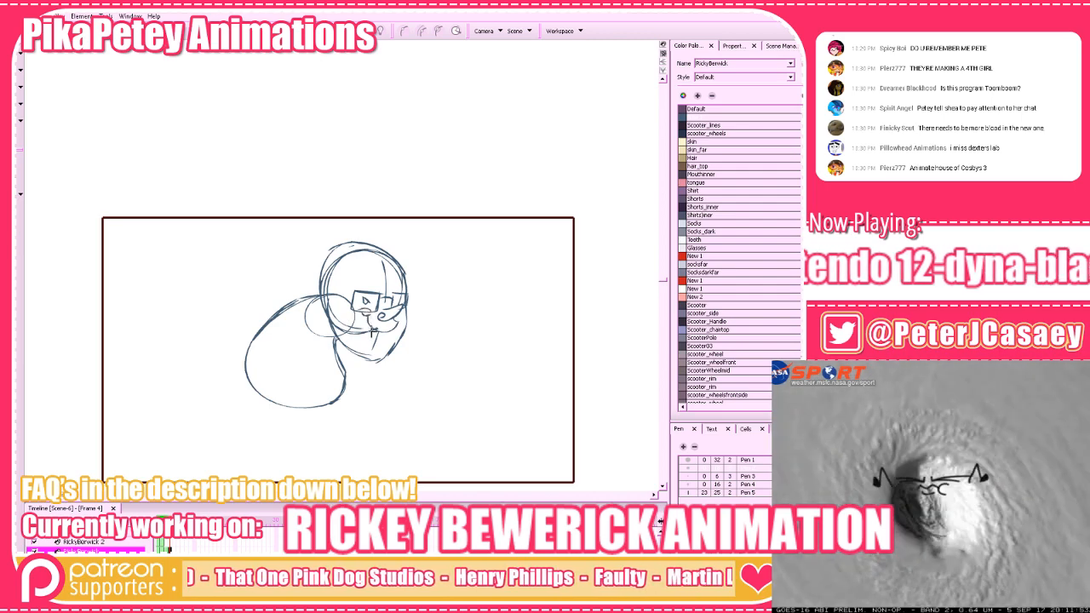
Clean up the lines below the nose, draw the small toothy mouth, and add slanted angry eyebrows above the glasses
{"action": "key", "text": "alt+4"}
{"action": "left_click", "coordinate": [411, 312]}
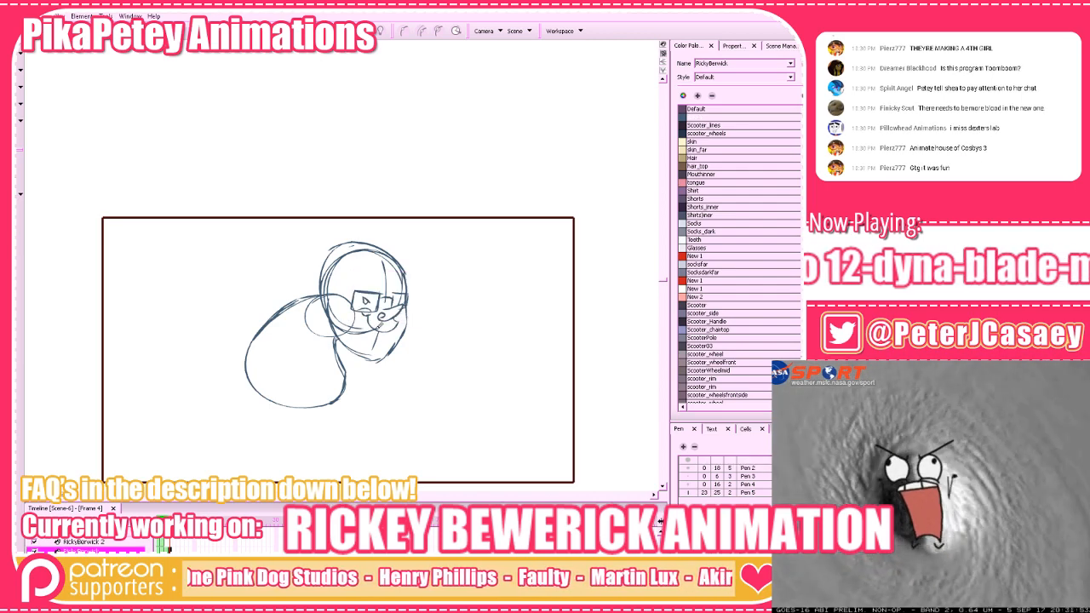
{"action": "mouse_move", "coordinate": [365, 330]}
{"action": "left_mouse_down"}
{"action": "mouse_move", "coordinate": [353, 330]}
{"action": "mouse_move", "coordinate": [371, 328]}
{"action": "left_mouse_up"}
{"action": "key", "text": "alt+b"}
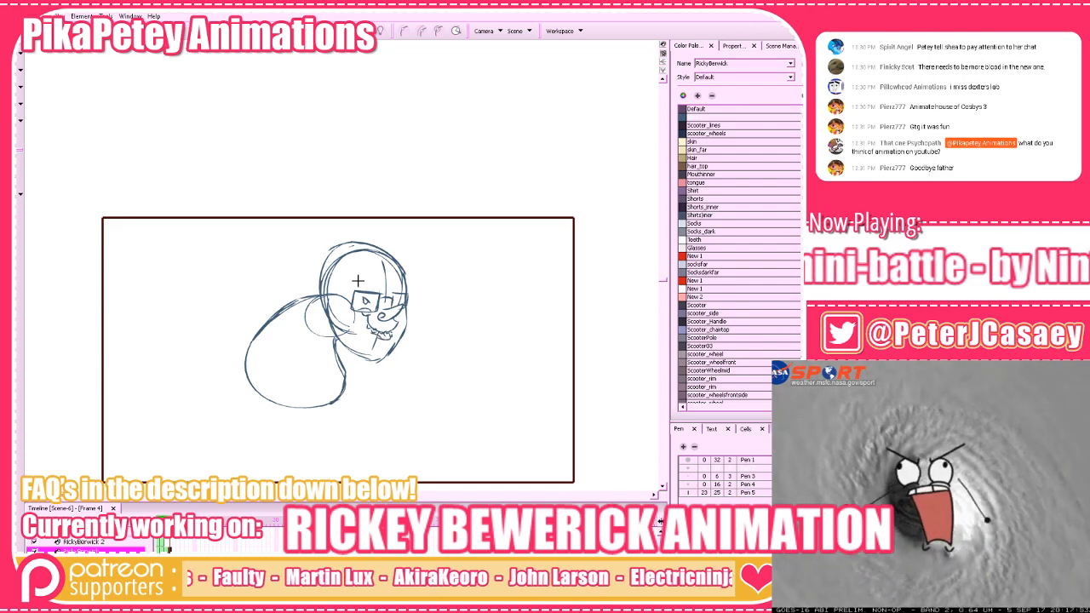
{"action": "left_click_drag", "start_coordinate": [359, 281], "coordinate": [409, 287]}
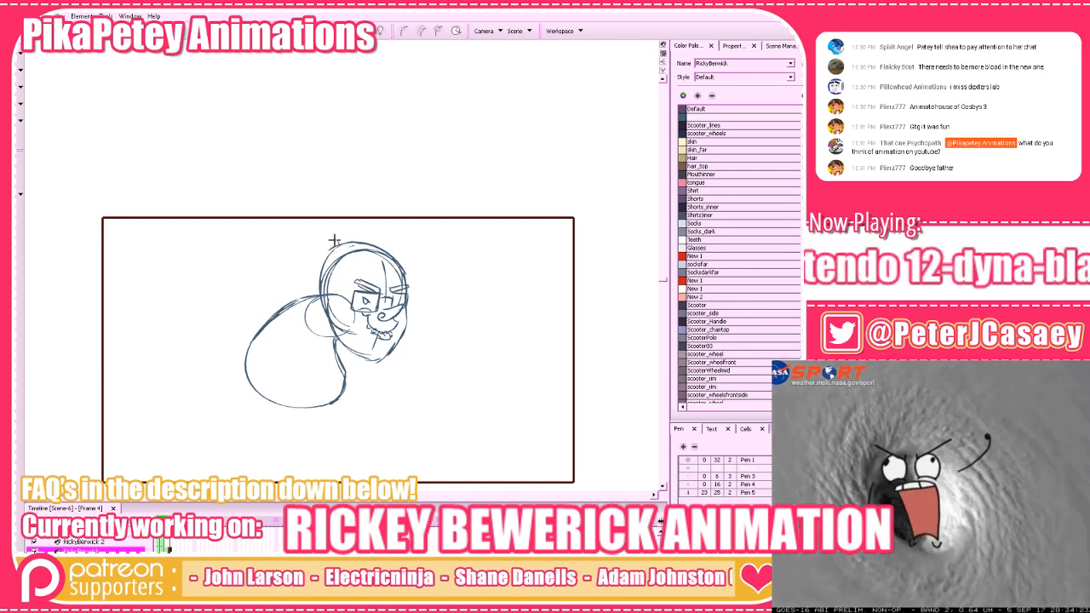
Draw the hair tufts on both sides of the head, the jagged hairline on the forehead and the rough sleeve lines
{"action": "mouse_move", "coordinate": [334, 239]}
{"action": "left_mouse_down"}
{"action": "mouse_move", "coordinate": [340, 247]}
{"action": "mouse_move", "coordinate": [330, 241]}
{"action": "left_mouse_up"}
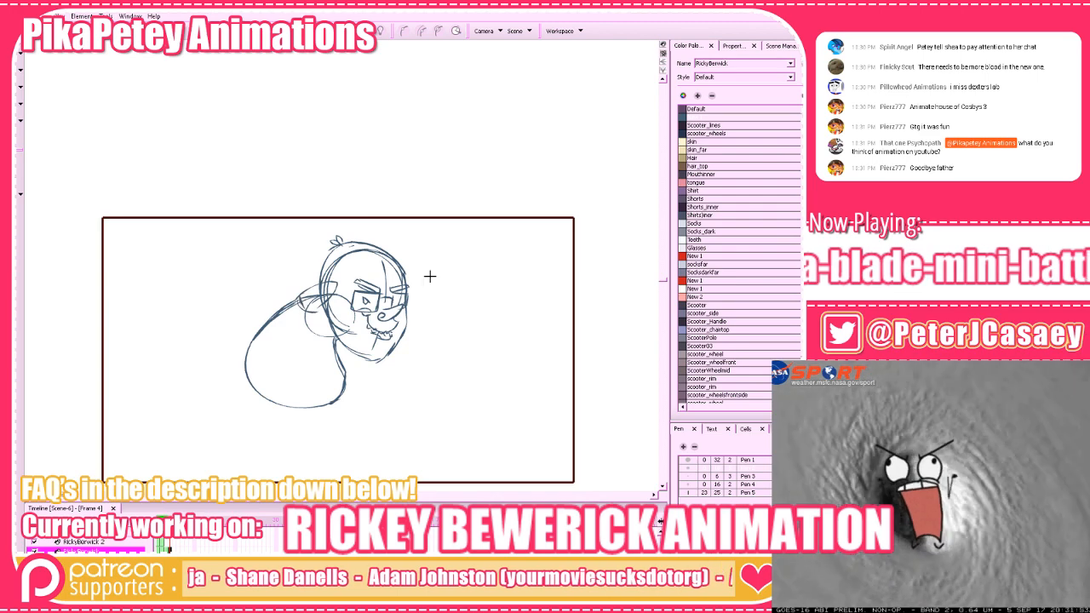
{"action": "left_click_drag", "start_coordinate": [447, 299], "coordinate": [434, 311]}
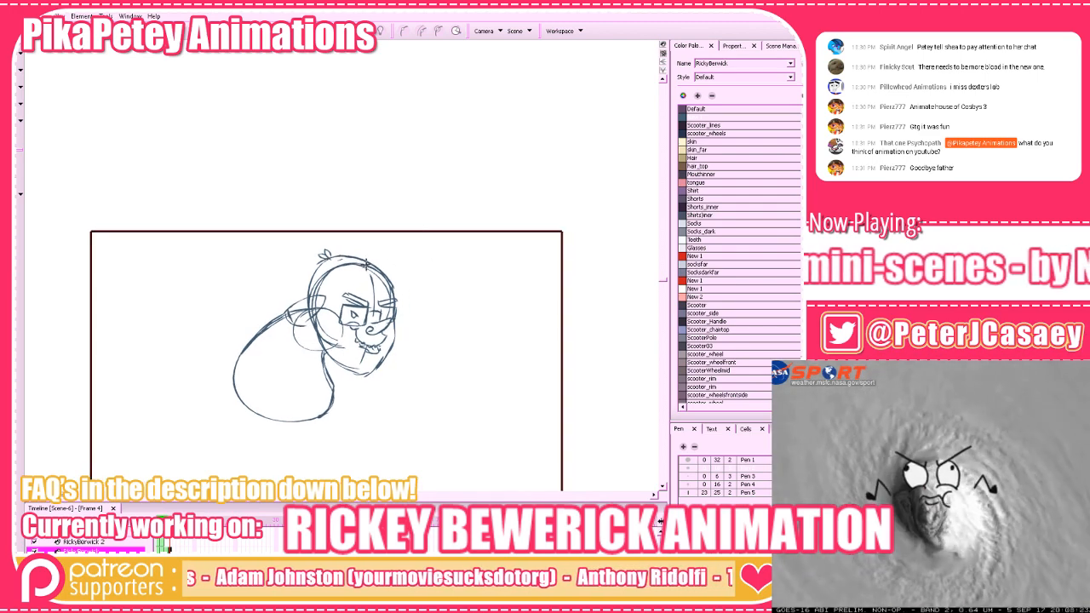
{"action": "left_click_drag", "start_coordinate": [373, 262], "coordinate": [380, 273]}
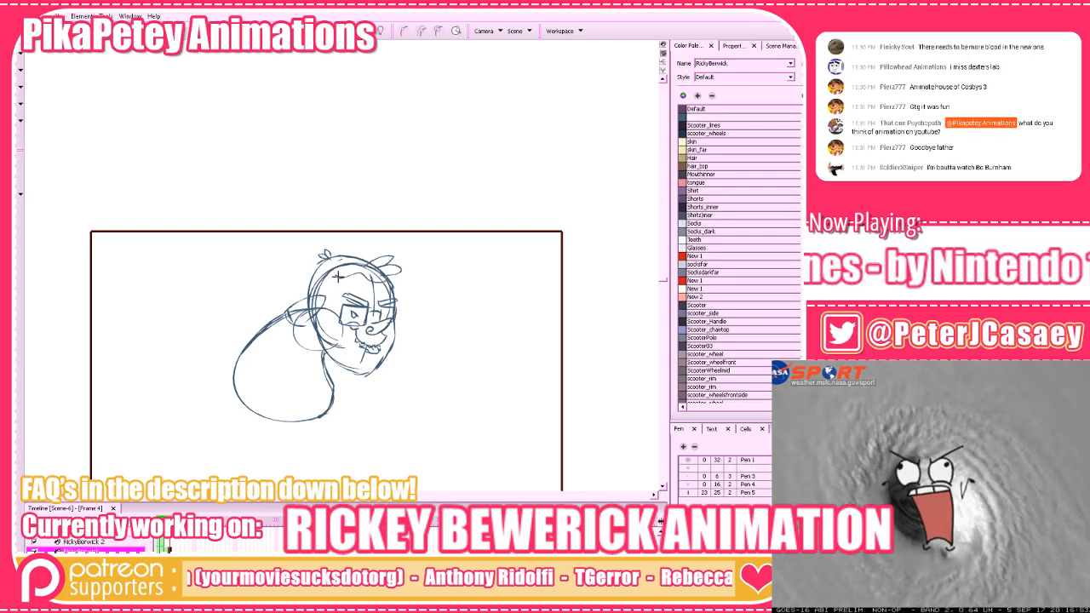
{"action": "left_click_drag", "start_coordinate": [330, 281], "coordinate": [330, 292]}
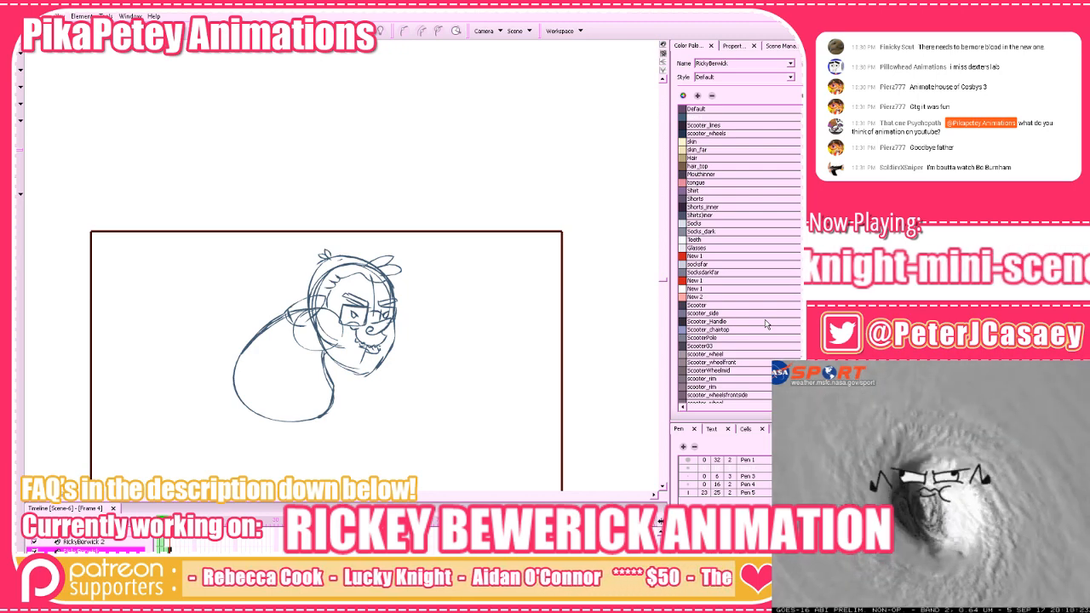
Erase the shoulder circle and the body's front and lower edge, then redraw them as a narrower rounded belly
{"action": "mouse_move", "coordinate": [329, 346]}
{"action": "left_mouse_down"}
{"action": "mouse_move", "coordinate": [332, 405]}
{"action": "mouse_move", "coordinate": [312, 416]}
{"action": "mouse_move", "coordinate": [323, 358]}
{"action": "mouse_move", "coordinate": [296, 331]}
{"action": "mouse_move", "coordinate": [315, 304]}
{"action": "left_mouse_up"}
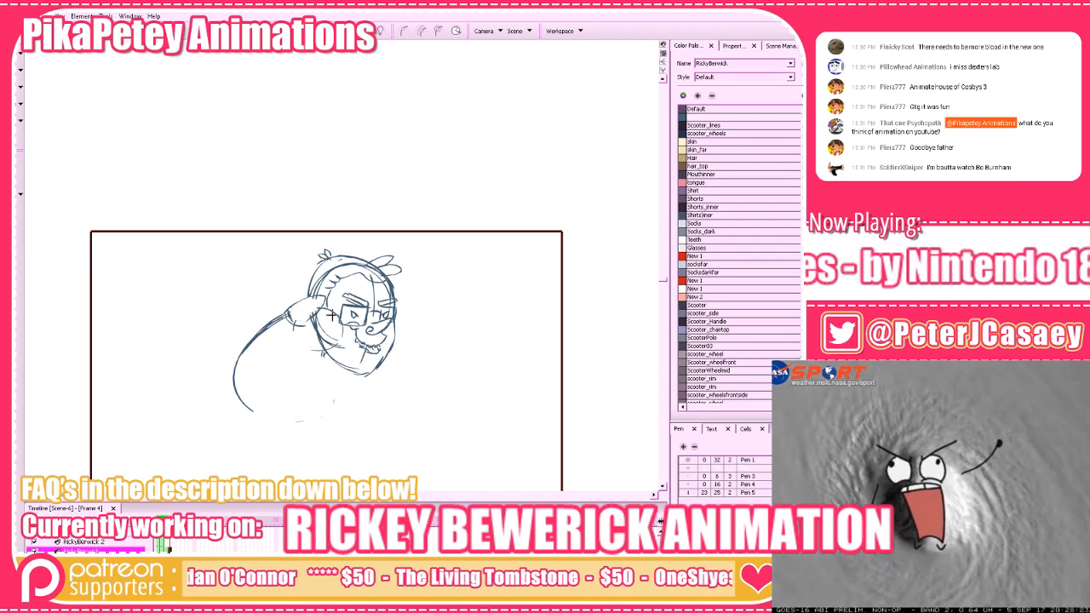
{"action": "left_click_drag", "start_coordinate": [324, 354], "coordinate": [300, 409]}
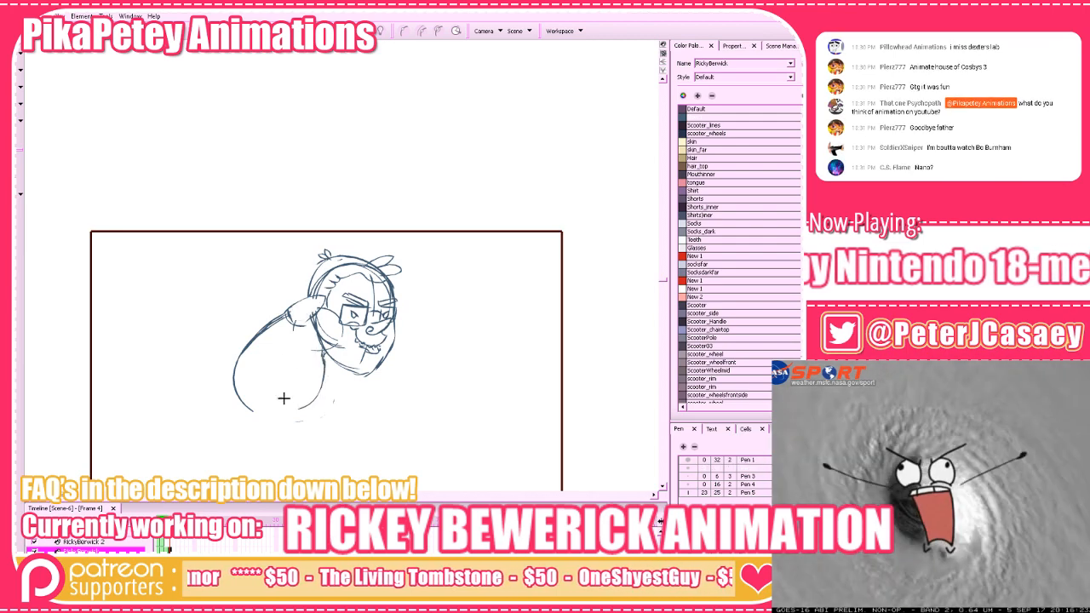
{"action": "key", "text": "ctrl+z"}
{"action": "mouse_move", "coordinate": [323, 350]}
{"action": "left_mouse_down"}
{"action": "mouse_move", "coordinate": [304, 405]}
{"action": "mouse_move", "coordinate": [275, 396]}
{"action": "mouse_move", "coordinate": [244, 406]}
{"action": "left_mouse_up"}
{"action": "key", "text": "ctrl+z"}
Erase the upper back line beside the sleeve and draw the bent forearm extending down and outward from the sleeve
{"action": "key", "text": "alt+e"}
{"action": "mouse_move", "coordinate": [277, 314]}
{"action": "left_mouse_down"}
{"action": "mouse_move", "coordinate": [260, 336]}
{"action": "mouse_move", "coordinate": [289, 310]}
{"action": "left_mouse_up"}
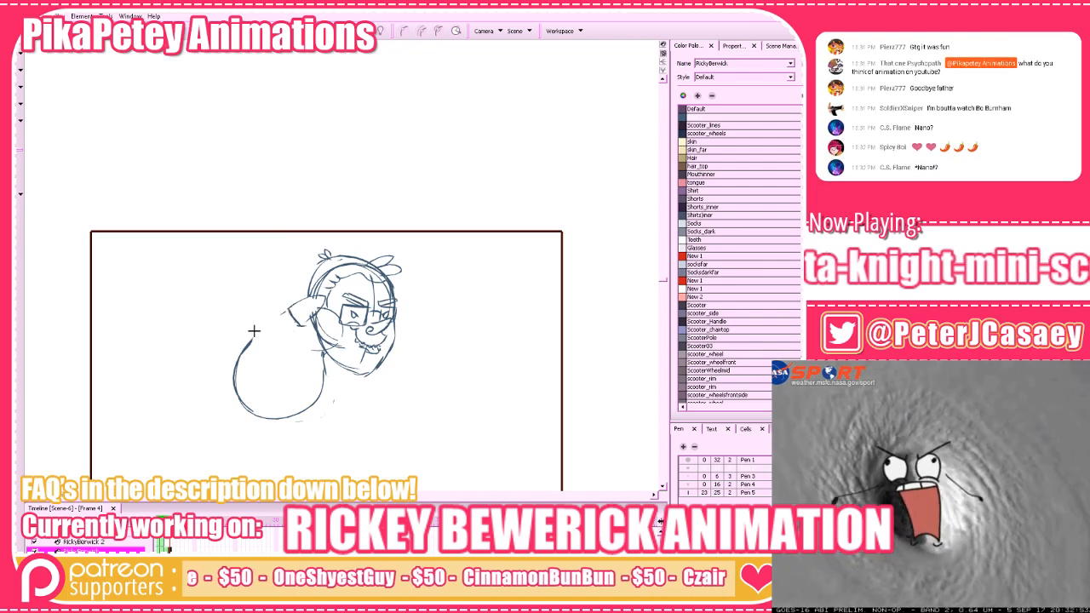
{"action": "left_click_drag", "start_coordinate": [272, 313], "coordinate": [260, 324]}
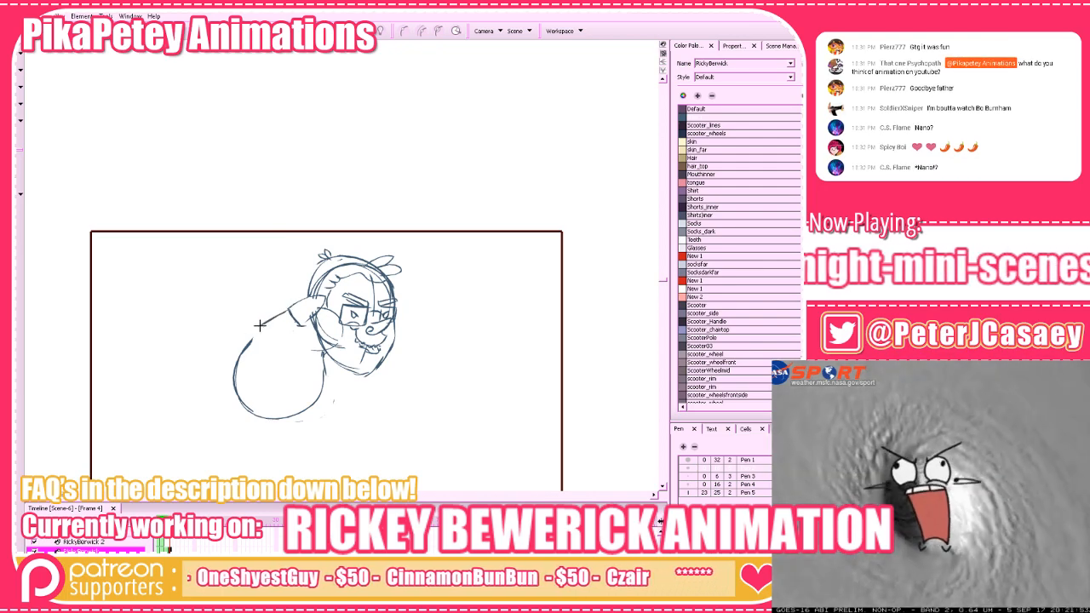
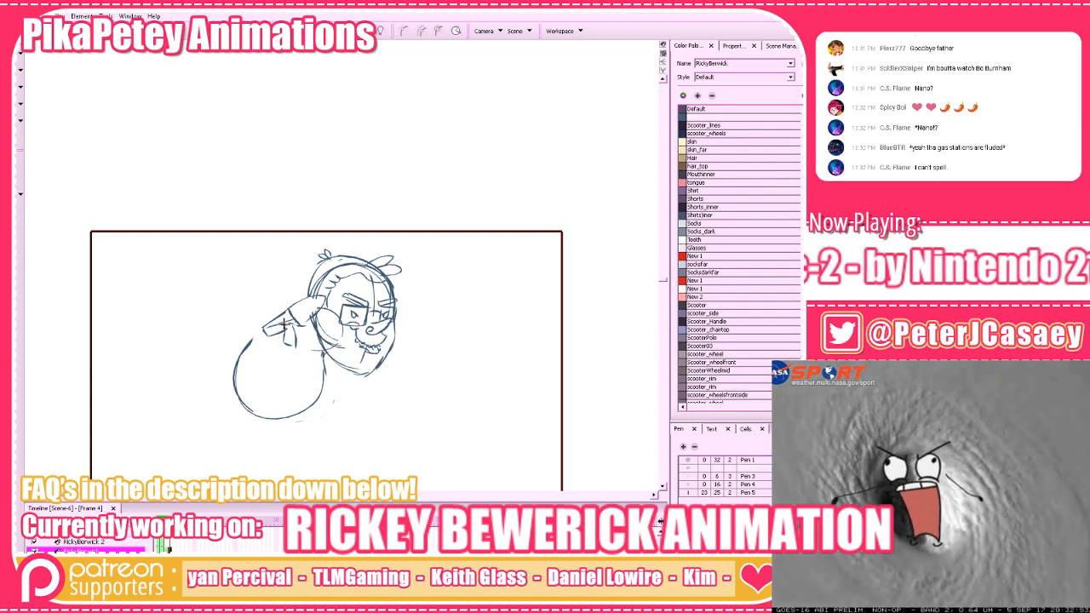
Clean up the end of the bent forearm and draw the drooping hand with spread fingers above the belly
{"action": "key", "text": "alt+e"}
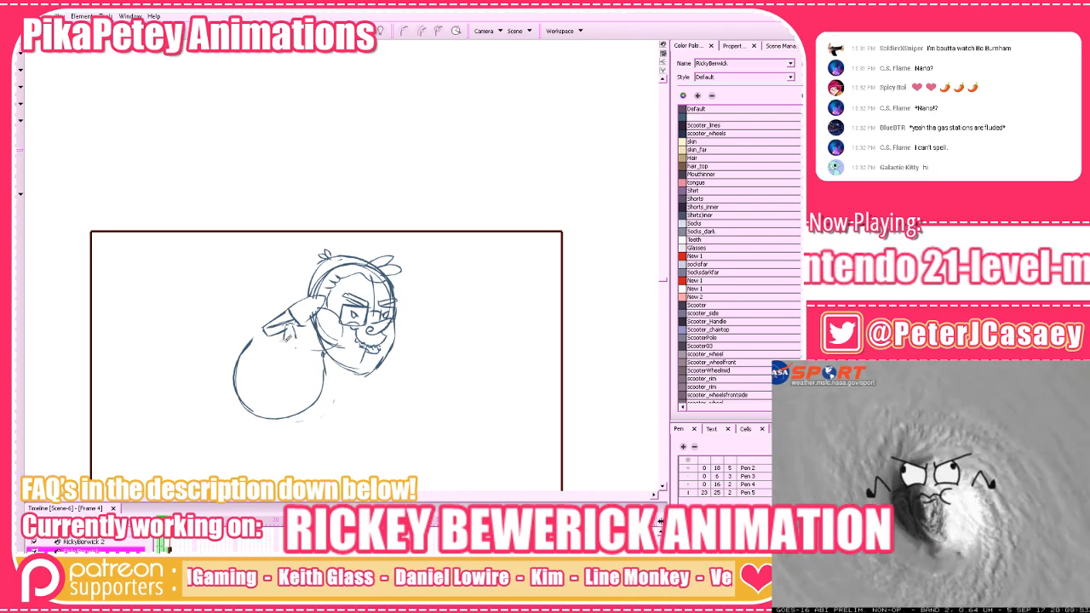
{"action": "key", "text": "alt+b"}
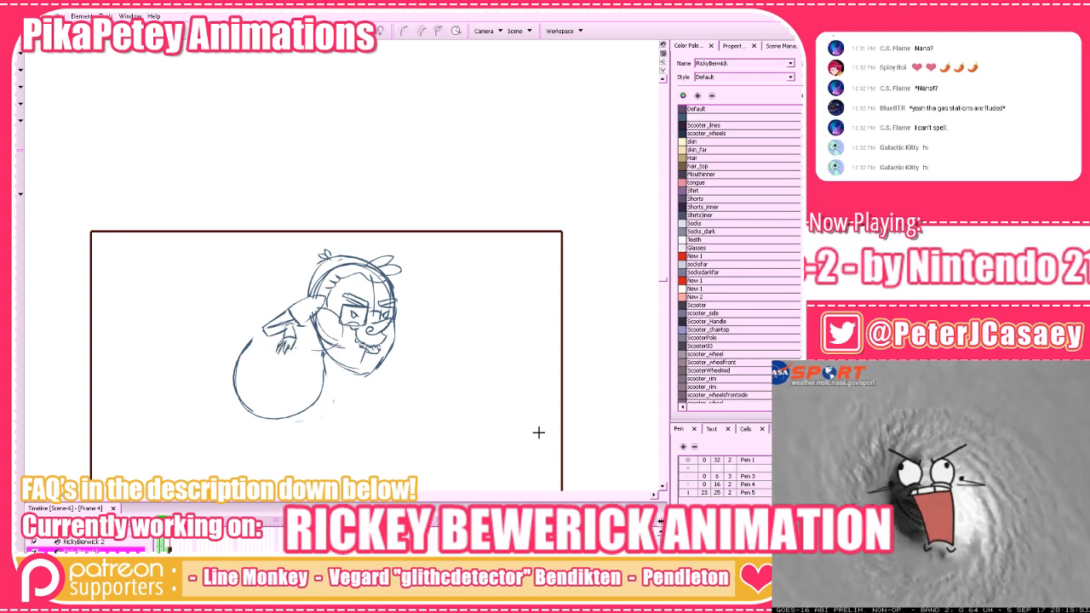
{"action": "left_click_drag", "start_coordinate": [511, 424], "coordinate": [520, 417]}
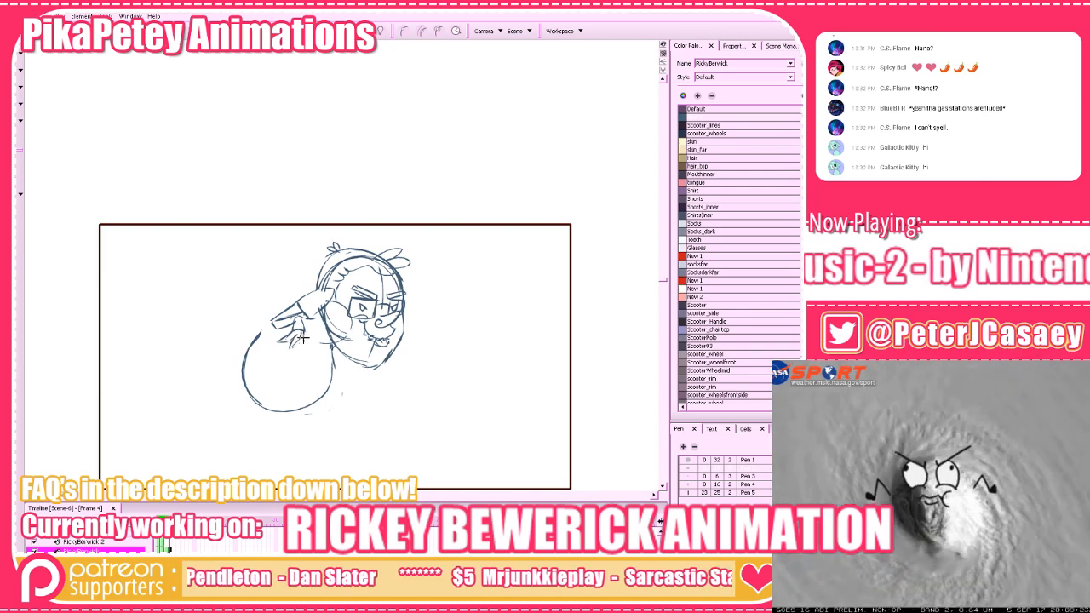
Erase the overlapping lines inside the sleeve and redraw the sleeve edge against the head
{"action": "left_click_drag", "start_coordinate": [522, 396], "coordinate": [521, 406]}
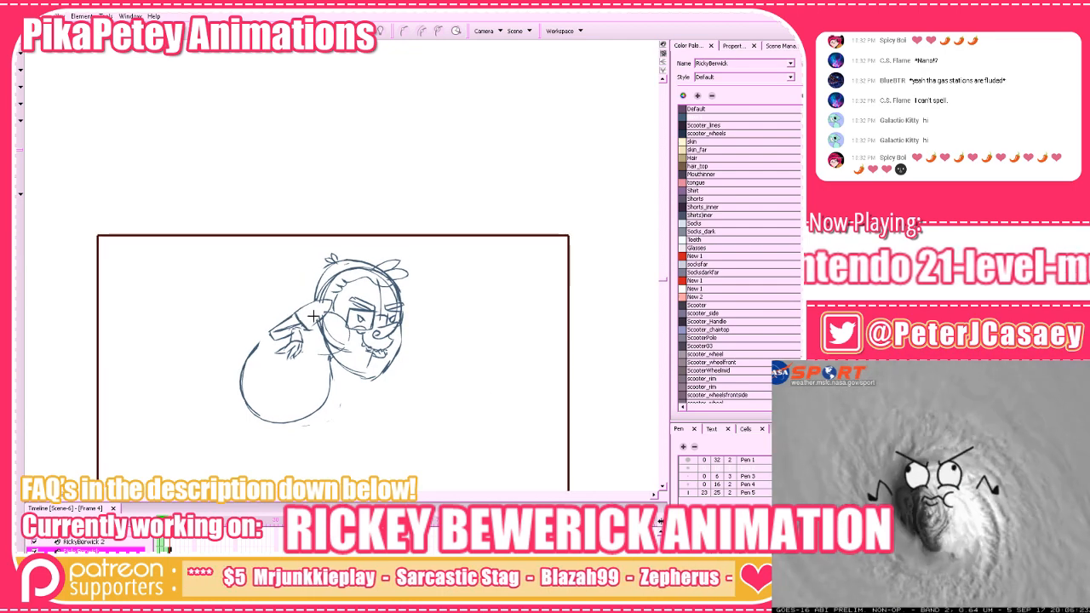
{"action": "key", "text": "alt+e"}
{"action": "mouse_move", "coordinate": [307, 323]}
{"action": "left_mouse_down"}
{"action": "mouse_move", "coordinate": [328, 310]}
{"action": "mouse_move", "coordinate": [308, 305]}
{"action": "left_mouse_up"}
{"action": "key", "text": "alt+e"}
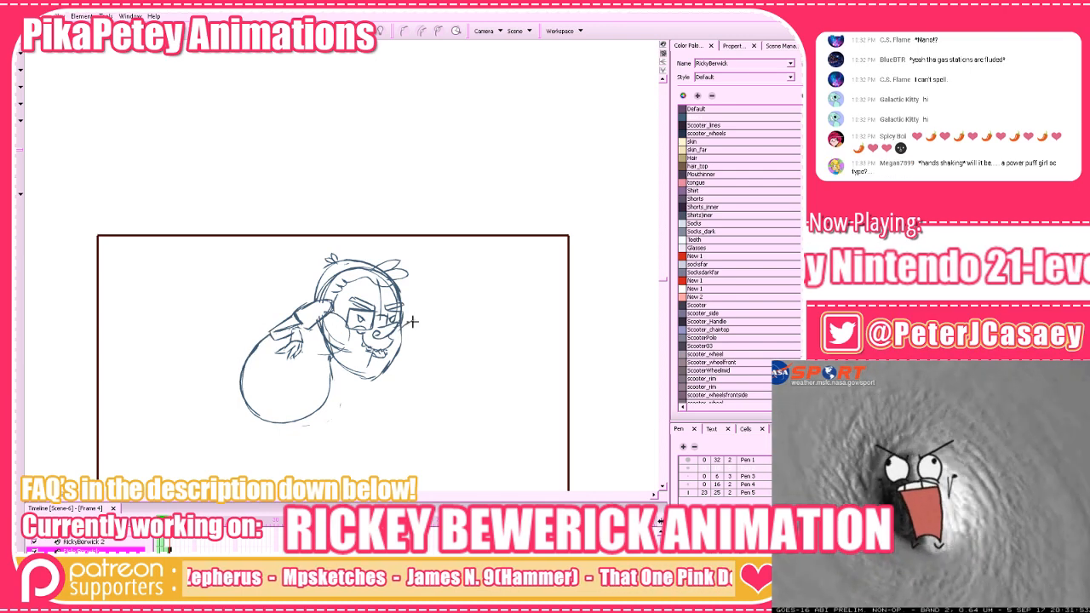
Draw the far arm reaching outward from the cheek, ending in a drooping hand with curled fingers
{"action": "left_click_drag", "start_coordinate": [412, 322], "coordinate": [419, 327]}
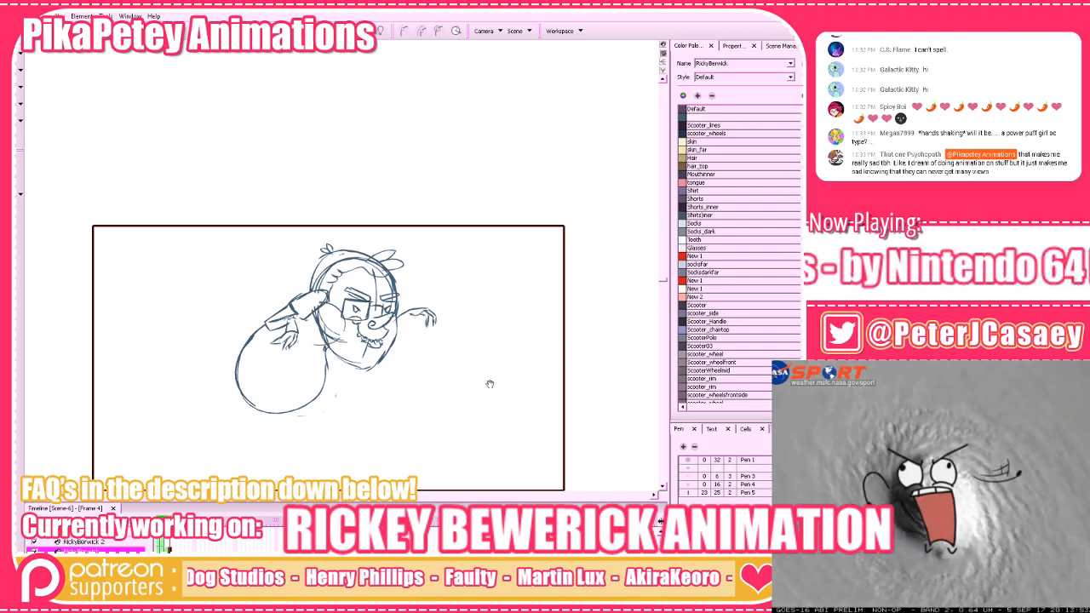
{"action": "left_click_drag", "start_coordinate": [490, 384], "coordinate": [500, 374]}
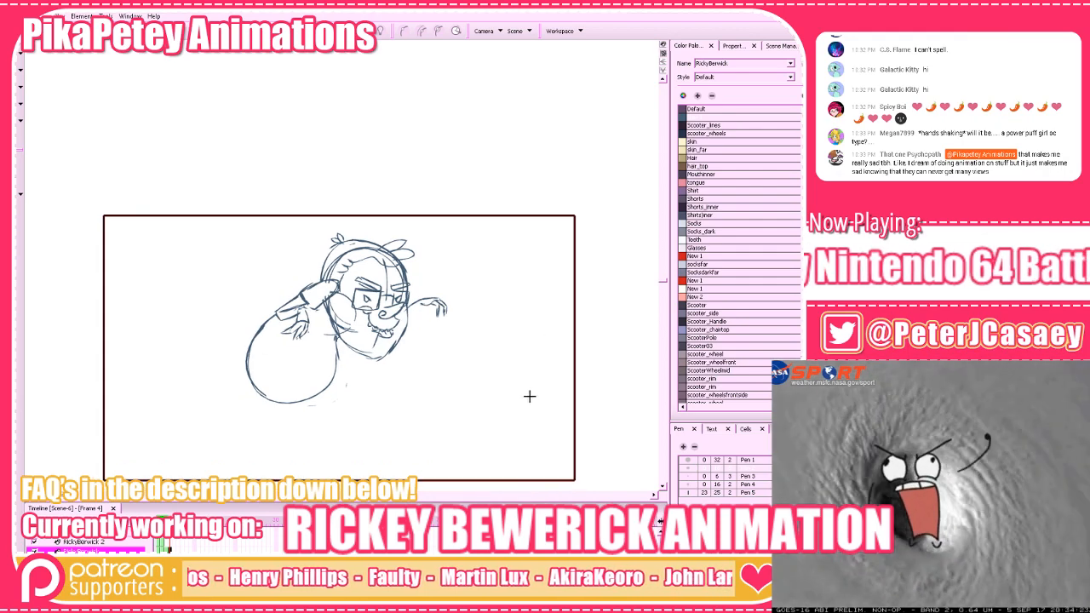
{"action": "left_click_drag", "start_coordinate": [529, 387], "coordinate": [537, 389]}
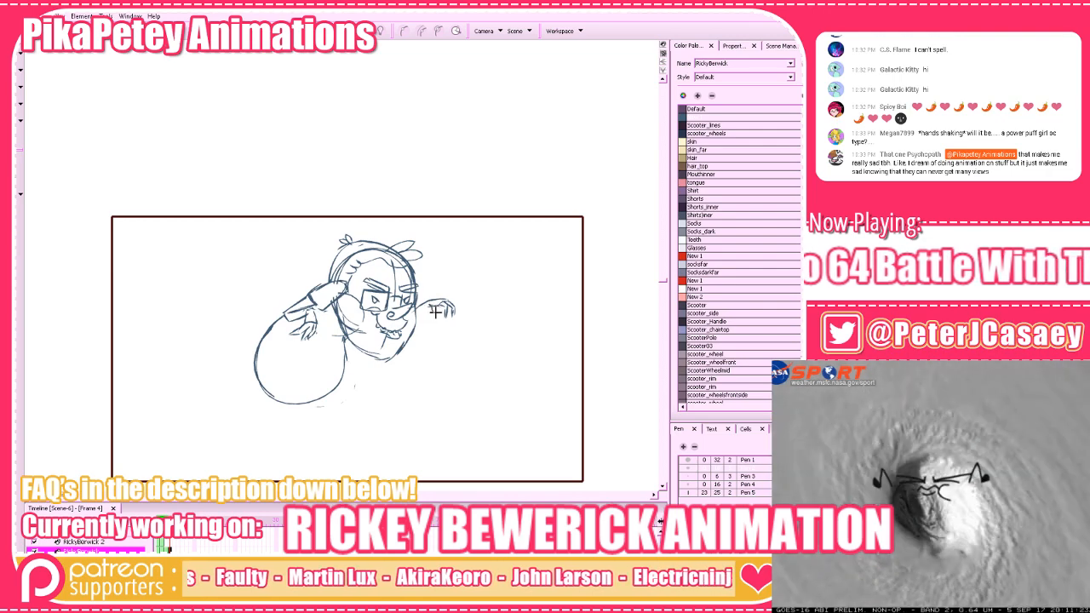
{"action": "left_click_drag", "start_coordinate": [423, 352], "coordinate": [432, 353]}
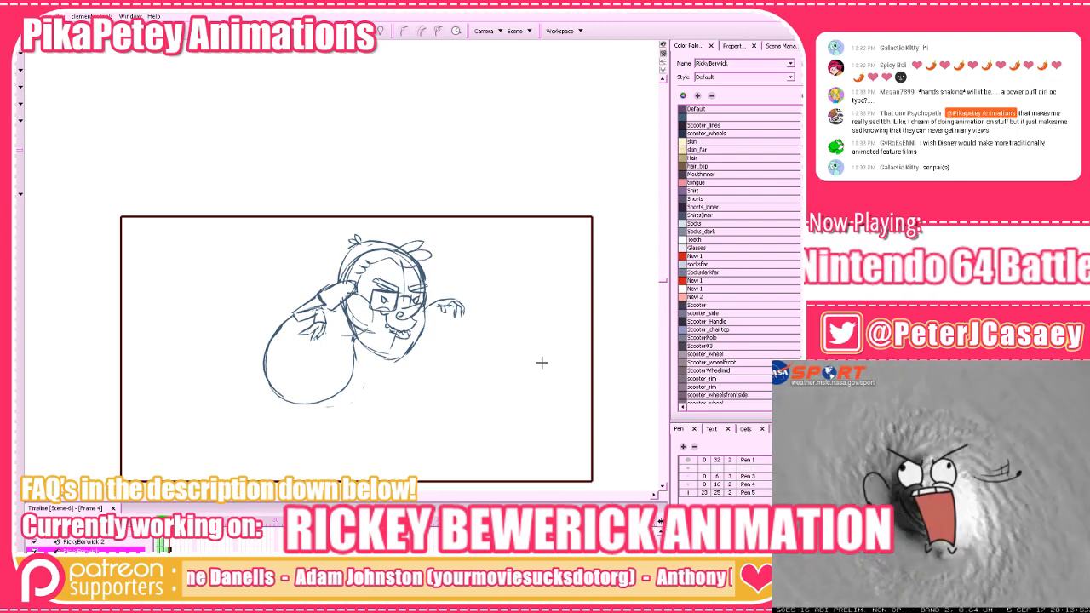
{"action": "scroll", "coordinate": [532, 443], "scroll_direction": "down", "scroll_amount": 1}
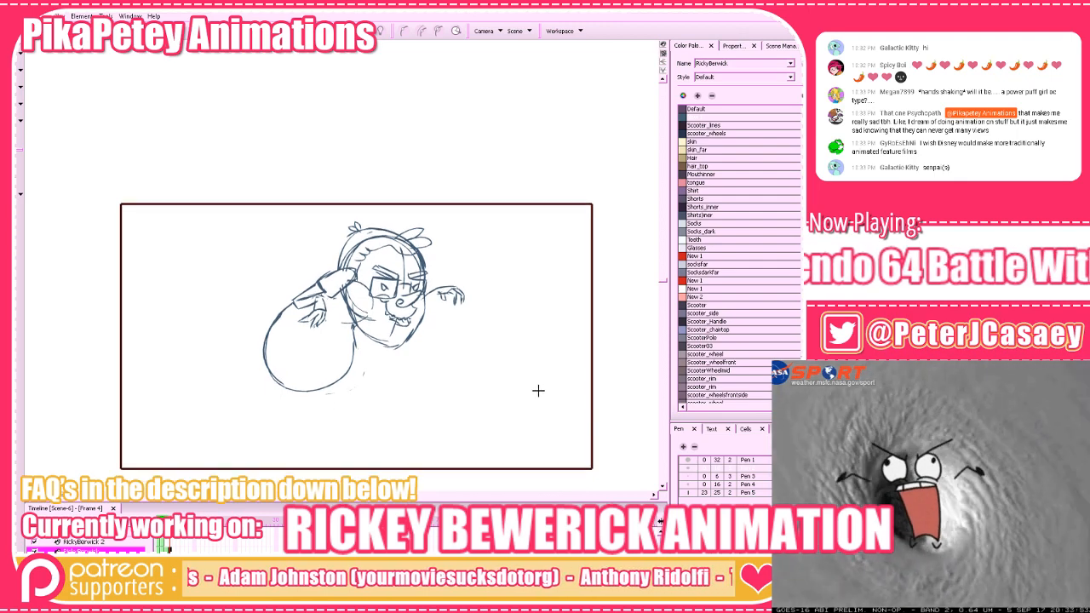
Erase the round body outline below the bent arm, keeping the head, face and both arms
{"action": "right_click", "coordinate": [359, 341]}
{"action": "left_click", "coordinate": [349, 324]}
{"action": "key", "text": "alt+e"}
{"action": "mouse_move", "coordinate": [348, 313]}
{"action": "left_mouse_down"}
{"action": "mouse_move", "coordinate": [344, 382]}
{"action": "mouse_move", "coordinate": [278, 387]}
{"action": "mouse_move", "coordinate": [280, 317]}
{"action": "mouse_move", "coordinate": [264, 351]}
{"action": "mouse_move", "coordinate": [291, 301]}
{"action": "mouse_move", "coordinate": [267, 376]}
{"action": "mouse_move", "coordinate": [265, 359]}
{"action": "mouse_move", "coordinate": [287, 383]}
{"action": "mouse_move", "coordinate": [325, 392]}
{"action": "mouse_move", "coordinate": [344, 317]}
{"action": "mouse_move", "coordinate": [335, 382]}
{"action": "mouse_move", "coordinate": [281, 385]}
{"action": "mouse_move", "coordinate": [332, 383]}
{"action": "mouse_move", "coordinate": [335, 393]}
{"action": "mouse_move", "coordinate": [372, 322]}
{"action": "left_mouse_up"}
{"action": "left_click_drag", "start_coordinate": [366, 279], "coordinate": [358, 299]}
{"action": "key", "text": "alt+b"}
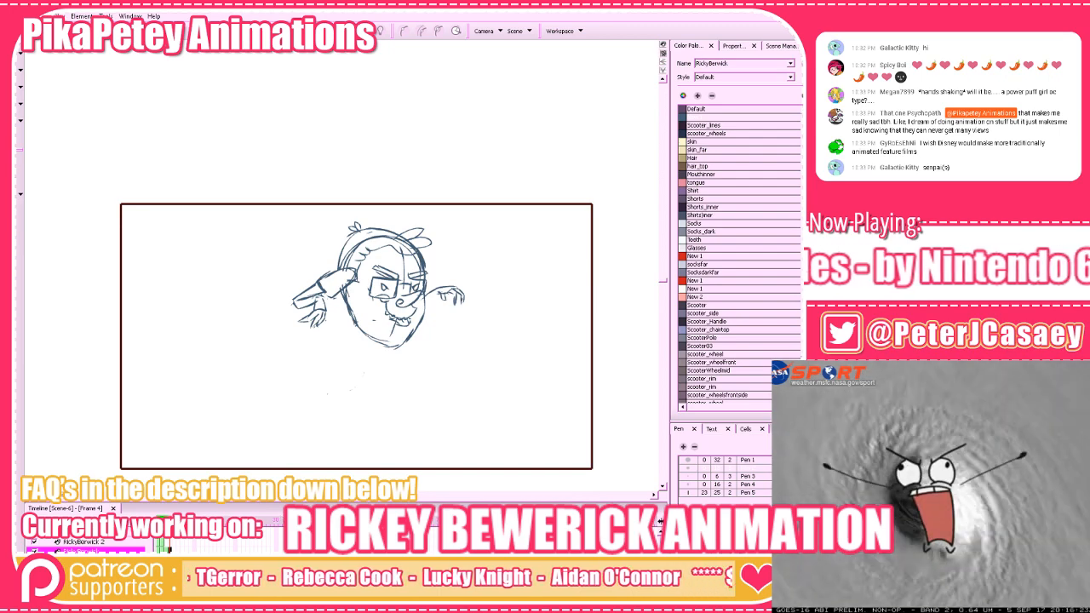
Erase the construction arcs across the top of the head and redraw the hair edge below the front tuft
{"action": "key", "text": "alt+e"}
{"action": "mouse_move", "coordinate": [417, 247]}
{"action": "left_mouse_down"}
{"action": "mouse_move", "coordinate": [373, 235]}
{"action": "mouse_move", "coordinate": [347, 262]}
{"action": "left_mouse_up"}
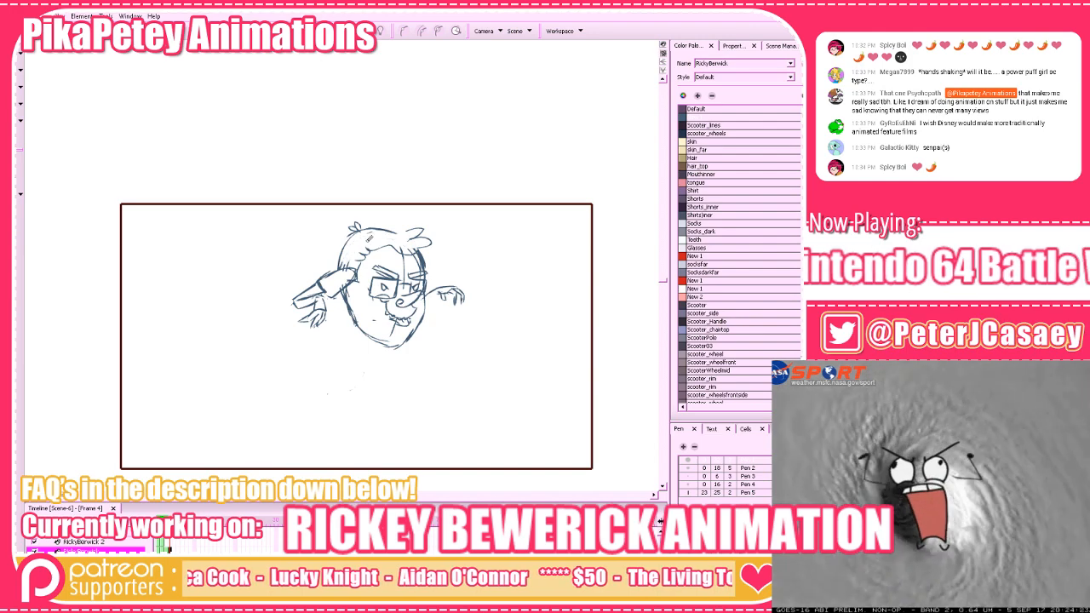
{"action": "key", "text": "alt+b"}
{"action": "mouse_move", "coordinate": [393, 234]}
{"action": "left_mouse_down"}
{"action": "mouse_move", "coordinate": [420, 227]}
{"action": "mouse_move", "coordinate": [400, 249]}
{"action": "mouse_move", "coordinate": [418, 251]}
{"action": "left_mouse_up"}
{"action": "key", "text": "alt+e"}
{"action": "key", "text": "alt+b"}
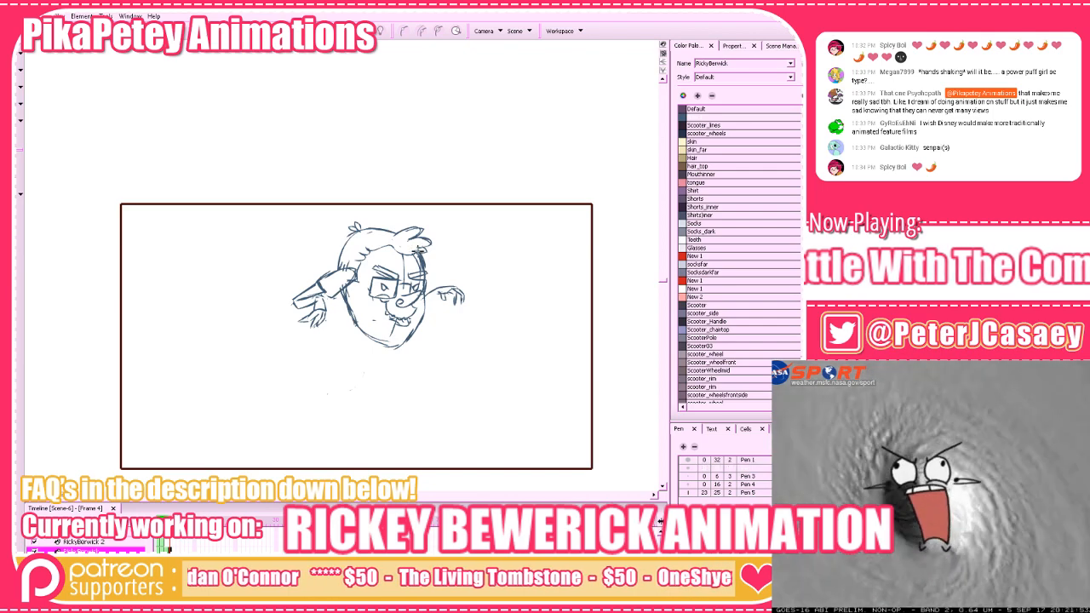
Redraw the body as a smaller, hunched rounded shape behind the near arm and head
{"action": "key", "text": "alt+e"}
{"action": "mouse_move", "coordinate": [385, 288]}
{"action": "left_mouse_down"}
{"action": "mouse_move", "coordinate": [435, 402]}
{"action": "mouse_move", "coordinate": [388, 316]}
{"action": "mouse_move", "coordinate": [279, 312]}
{"action": "mouse_move", "coordinate": [265, 345]}
{"action": "mouse_move", "coordinate": [321, 359]}
{"action": "left_mouse_up"}
{"action": "key", "text": "alt+b"}
{"action": "key", "text": "ctrl+z"}
{"action": "mouse_move", "coordinate": [279, 310]}
{"action": "left_mouse_down"}
{"action": "mouse_move", "coordinate": [342, 365]}
{"action": "mouse_move", "coordinate": [314, 377]}
{"action": "mouse_move", "coordinate": [324, 351]}
{"action": "mouse_move", "coordinate": [310, 378]}
{"action": "mouse_move", "coordinate": [325, 354]}
{"action": "mouse_move", "coordinate": [309, 376]}
{"action": "mouse_move", "coordinate": [333, 356]}
{"action": "mouse_move", "coordinate": [332, 368]}
{"action": "mouse_move", "coordinate": [299, 377]}
{"action": "mouse_move", "coordinate": [333, 356]}
{"action": "mouse_move", "coordinate": [347, 330]}
{"action": "left_mouse_up"}
{"action": "key", "text": "ctrl+z"}
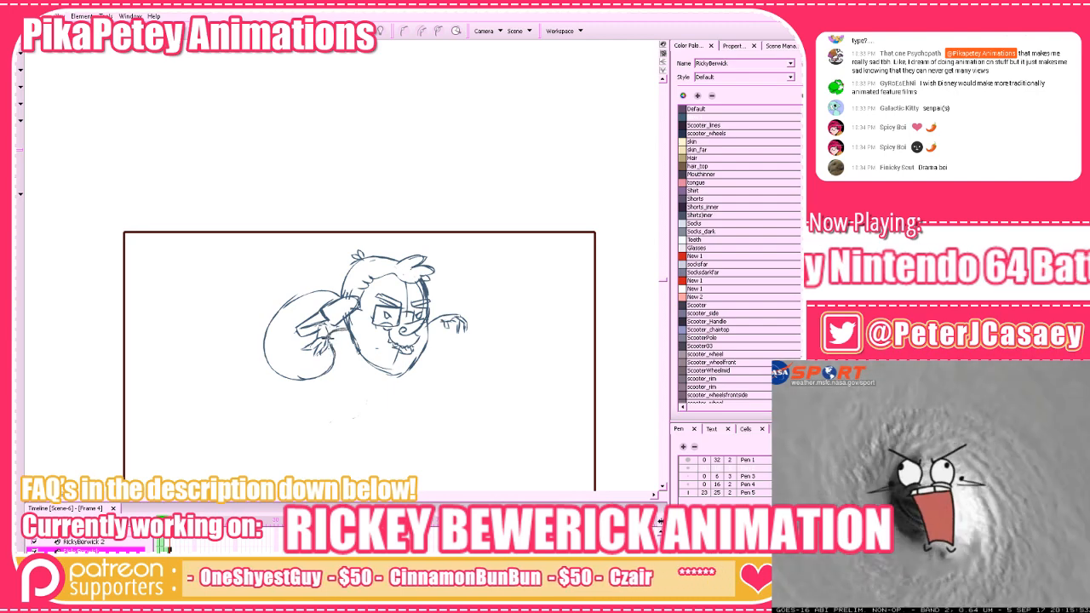
Sketch the waistline and leg openings of the shorts along the underside of the body
{"action": "left_click_drag", "start_coordinate": [417, 388], "coordinate": [388, 357]}
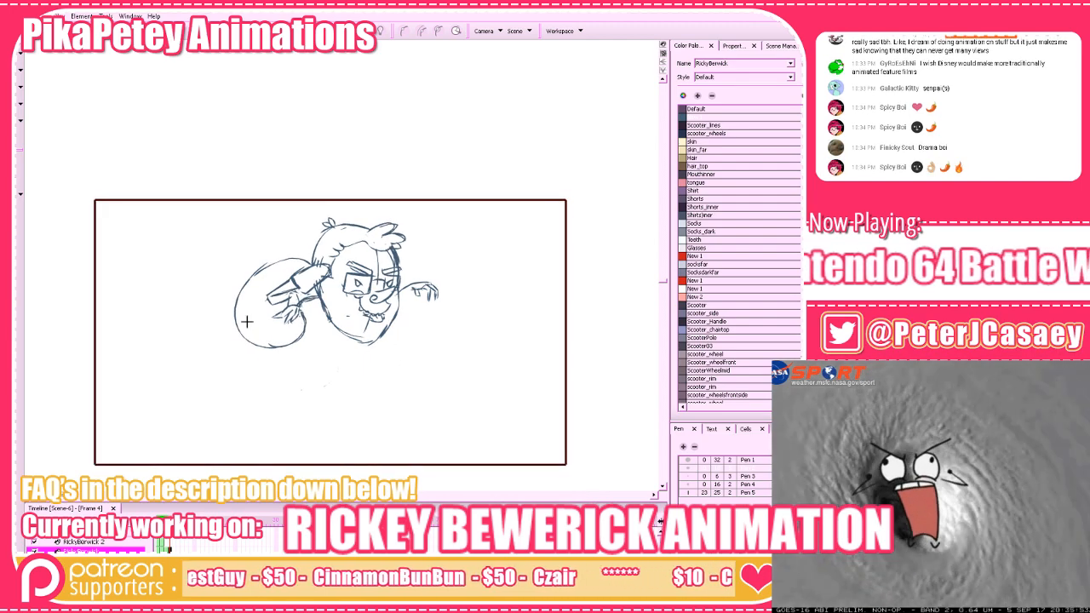
{"action": "left_click_drag", "start_coordinate": [308, 320], "coordinate": [313, 331]}
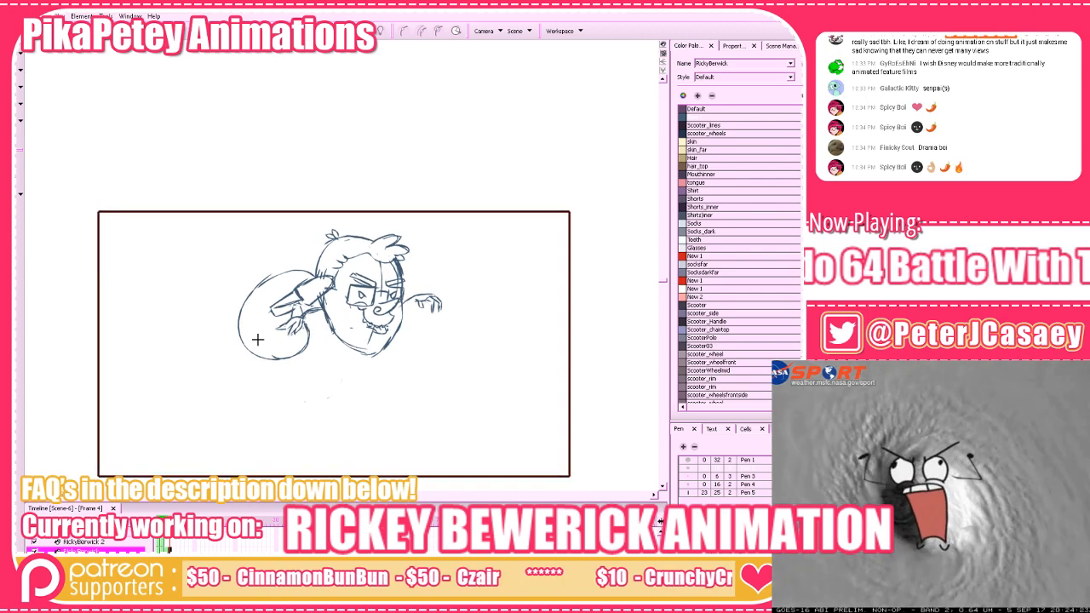
{"action": "mouse_move", "coordinate": [245, 338]}
{"action": "left_mouse_down"}
{"action": "mouse_move", "coordinate": [275, 316]}
{"action": "mouse_move", "coordinate": [247, 328]}
{"action": "mouse_move", "coordinate": [241, 338]}
{"action": "mouse_move", "coordinate": [273, 318]}
{"action": "mouse_move", "coordinate": [245, 346]}
{"action": "mouse_move", "coordinate": [256, 321]}
{"action": "mouse_move", "coordinate": [245, 329]}
{"action": "mouse_move", "coordinate": [262, 315]}
{"action": "mouse_move", "coordinate": [238, 367]}
{"action": "mouse_move", "coordinate": [251, 355]}
{"action": "mouse_move", "coordinate": [246, 331]}
{"action": "mouse_move", "coordinate": [234, 348]}
{"action": "mouse_move", "coordinate": [264, 370]}
{"action": "mouse_move", "coordinate": [248, 356]}
{"action": "mouse_move", "coordinate": [261, 365]}
{"action": "mouse_move", "coordinate": [287, 357]}
{"action": "mouse_move", "coordinate": [252, 358]}
{"action": "left_mouse_up"}
{"action": "key", "text": "ctrl+z"}
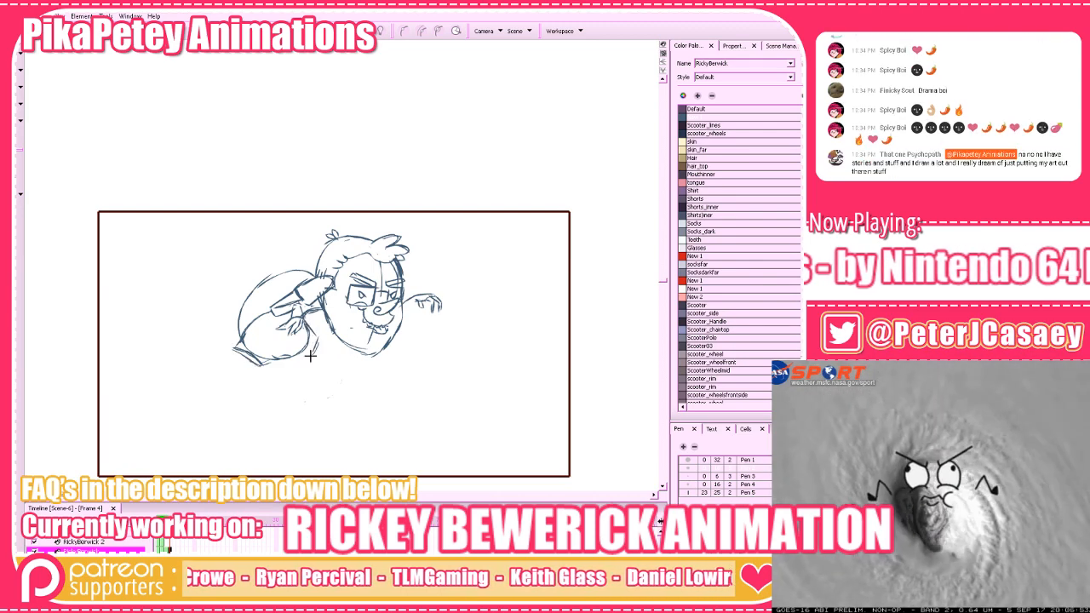
{"action": "left_click_drag", "start_coordinate": [317, 344], "coordinate": [283, 361]}
Draw the near leg bent below the shorts with its foot, and start the thigh line of the far leg
{"action": "left_click_drag", "start_coordinate": [355, 372], "coordinate": [379, 367]}
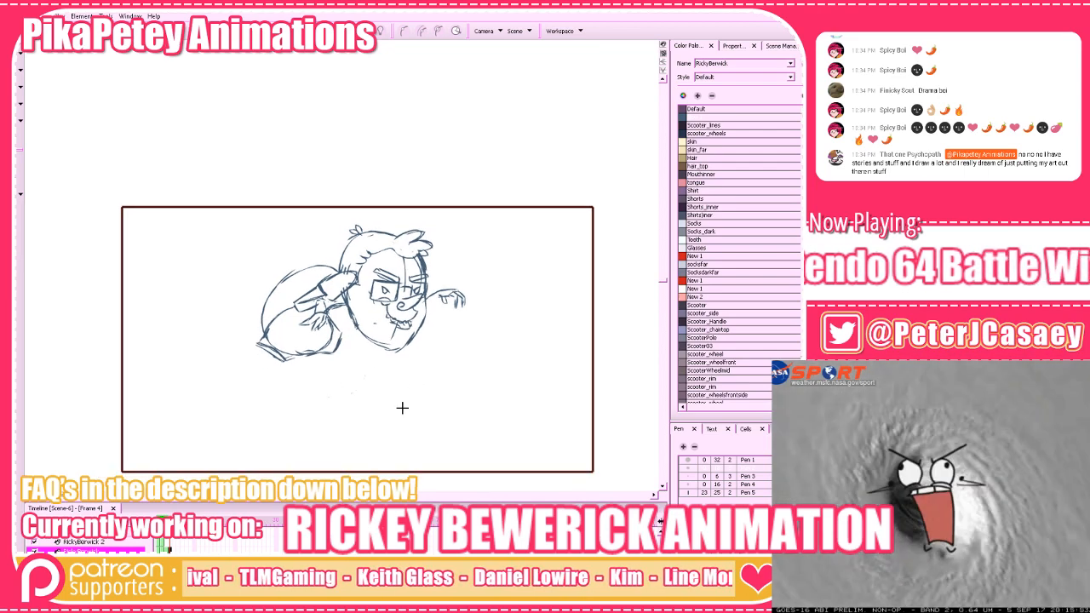
{"action": "mouse_move", "coordinate": [401, 413]}
{"action": "left_mouse_down"}
{"action": "mouse_move", "coordinate": [427, 411]}
{"action": "mouse_move", "coordinate": [395, 406]}
{"action": "left_mouse_up"}
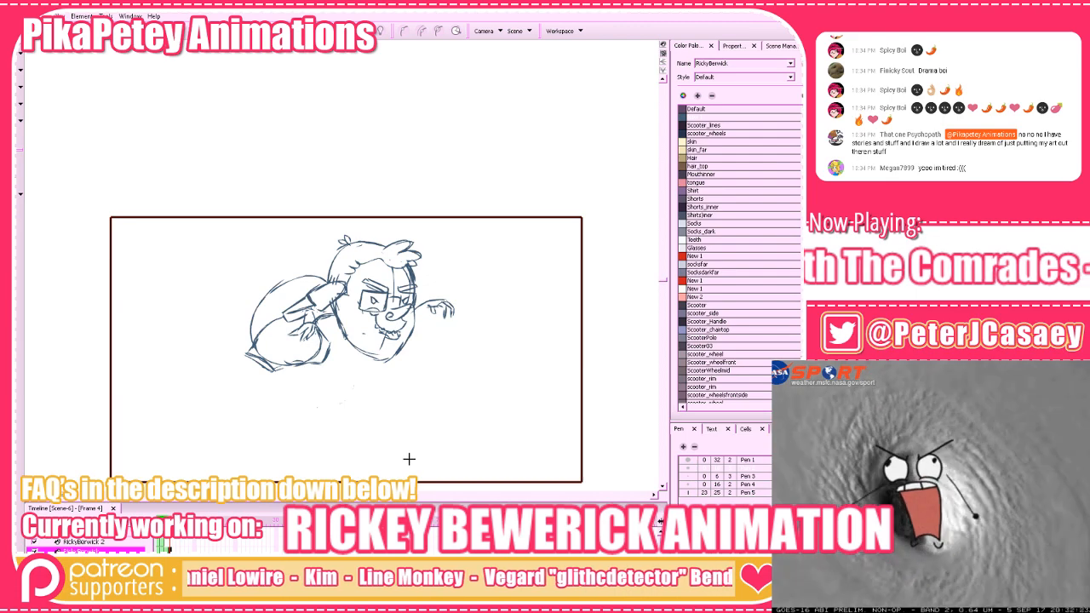
{"action": "left_click_drag", "start_coordinate": [426, 417], "coordinate": [445, 407]}
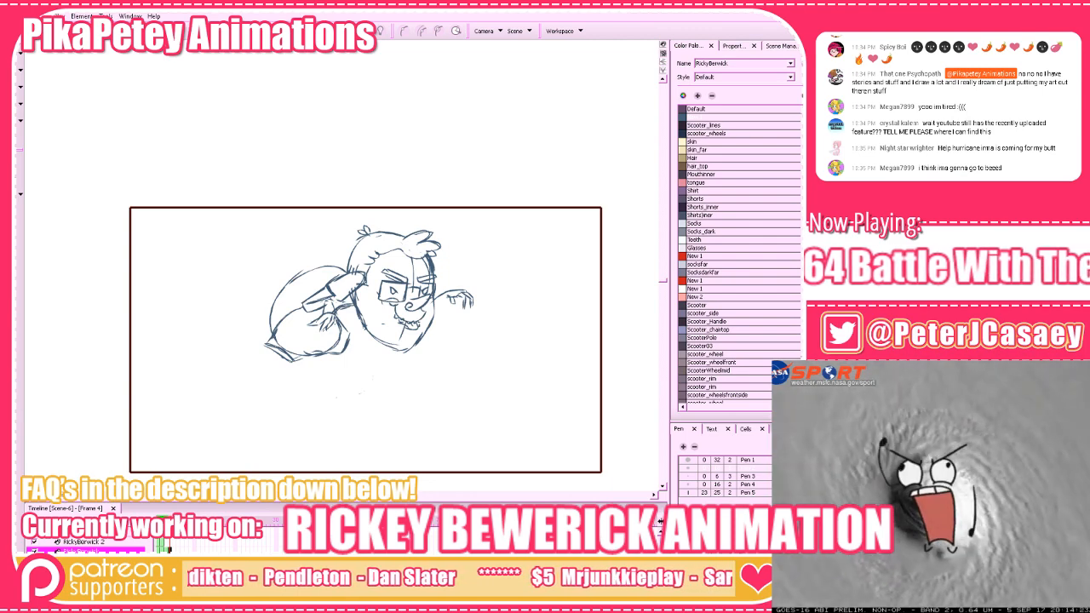
{"action": "left_click_drag", "start_coordinate": [461, 397], "coordinate": [480, 407]}
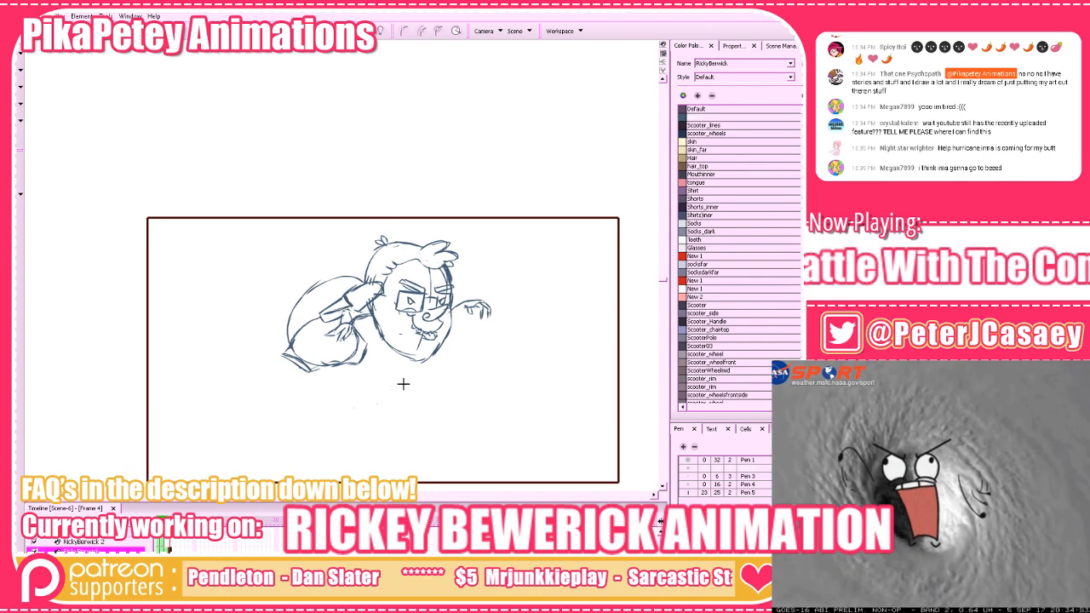
{"action": "mouse_move", "coordinate": [284, 356]}
{"action": "left_mouse_down"}
{"action": "mouse_move", "coordinate": [267, 377]}
{"action": "mouse_move", "coordinate": [307, 381]}
{"action": "left_mouse_up"}
{"action": "key", "text": "ctrl+z"}
{"action": "key", "text": "ctrl+z"}
{"action": "key", "text": "ctrl+z"}
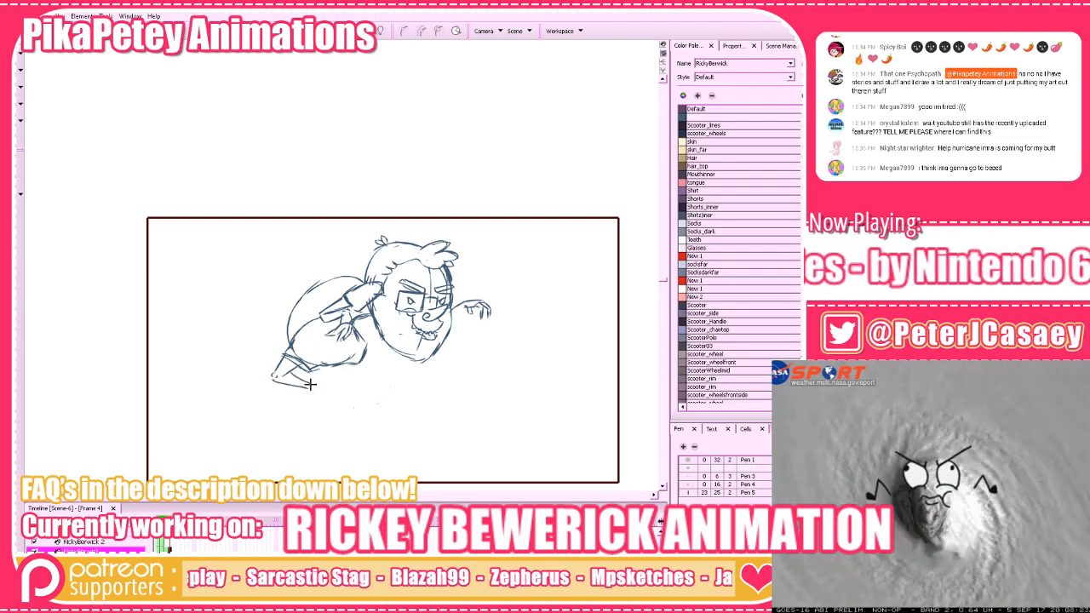
{"action": "left_click_drag", "start_coordinate": [307, 387], "coordinate": [309, 380]}
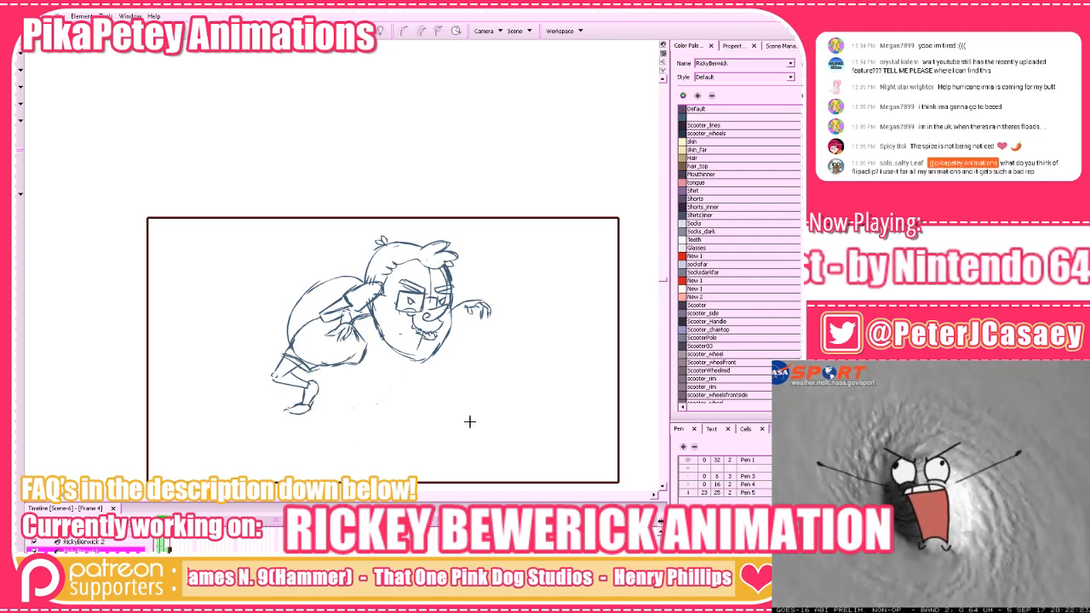
{"action": "mouse_move", "coordinate": [536, 409]}
{"action": "left_mouse_down"}
{"action": "mouse_move", "coordinate": [503, 406]}
{"action": "mouse_move", "coordinate": [540, 430]}
{"action": "mouse_move", "coordinate": [501, 446]}
{"action": "mouse_move", "coordinate": [530, 434]}
{"action": "left_mouse_up"}
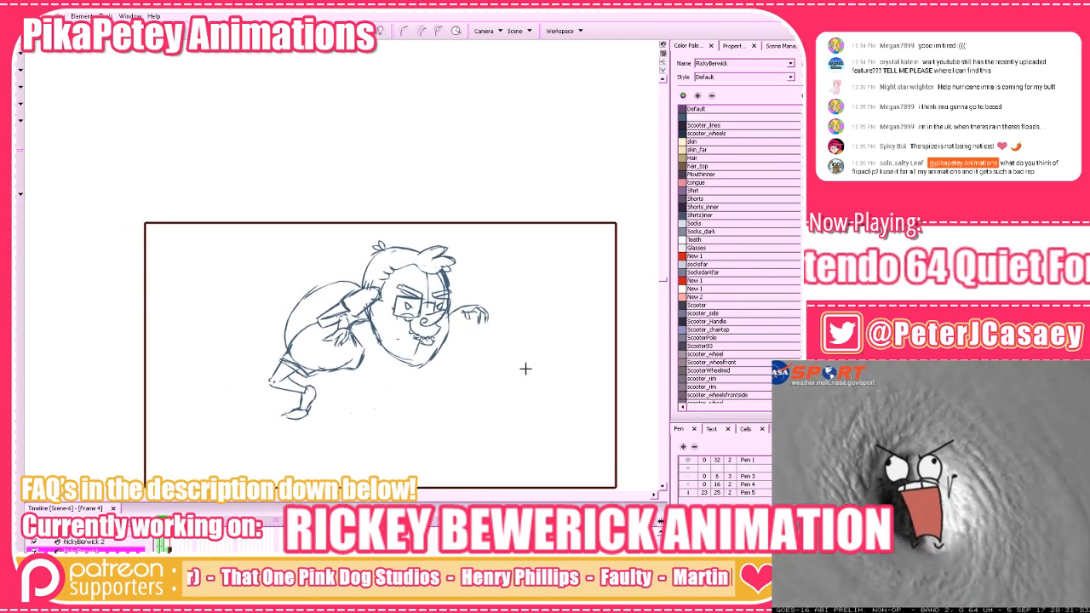
{"action": "left_click_drag", "start_coordinate": [432, 394], "coordinate": [420, 390]}
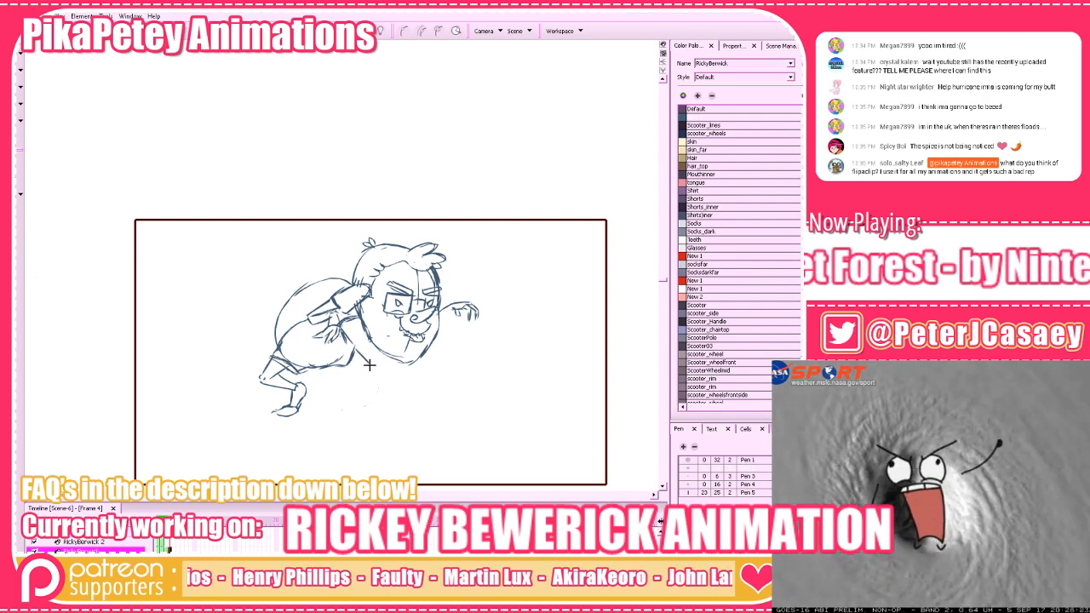
Flip back and forth between frames 2, 3 and 4 to compare the motion between the poses
{"action": "key", "text": "comma"}
{"action": "key", "text": "comma"}
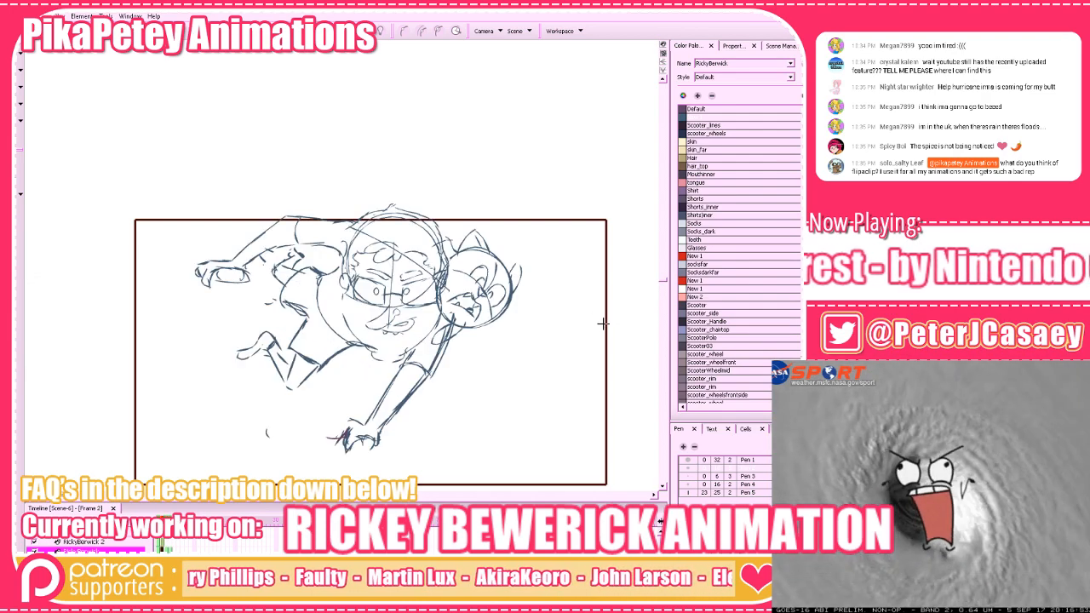
{"action": "key", "text": "period"}
{"action": "key", "text": "period"}
{"action": "key", "text": "comma"}
{"action": "key", "text": "comma"}
{"action": "key", "text": "period"}
{"action": "key", "text": "period"}
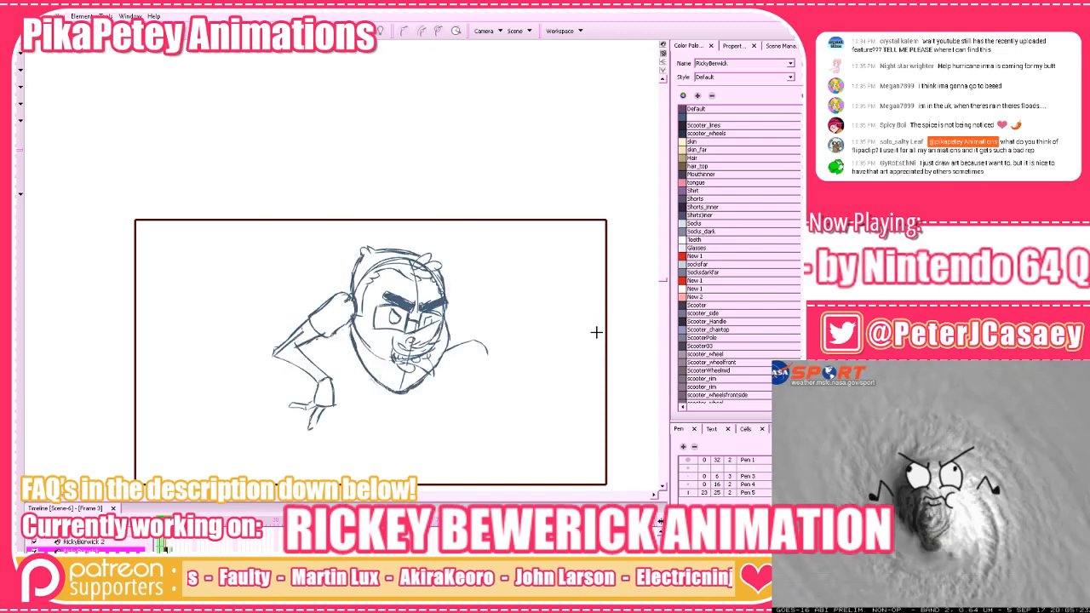
{"action": "key", "text": "comma"}
{"action": "key", "text": "comma"}
{"action": "key", "text": "period"}
{"action": "key", "text": "period"}
{"action": "key", "text": "comma"}
{"action": "key", "text": "comma"}
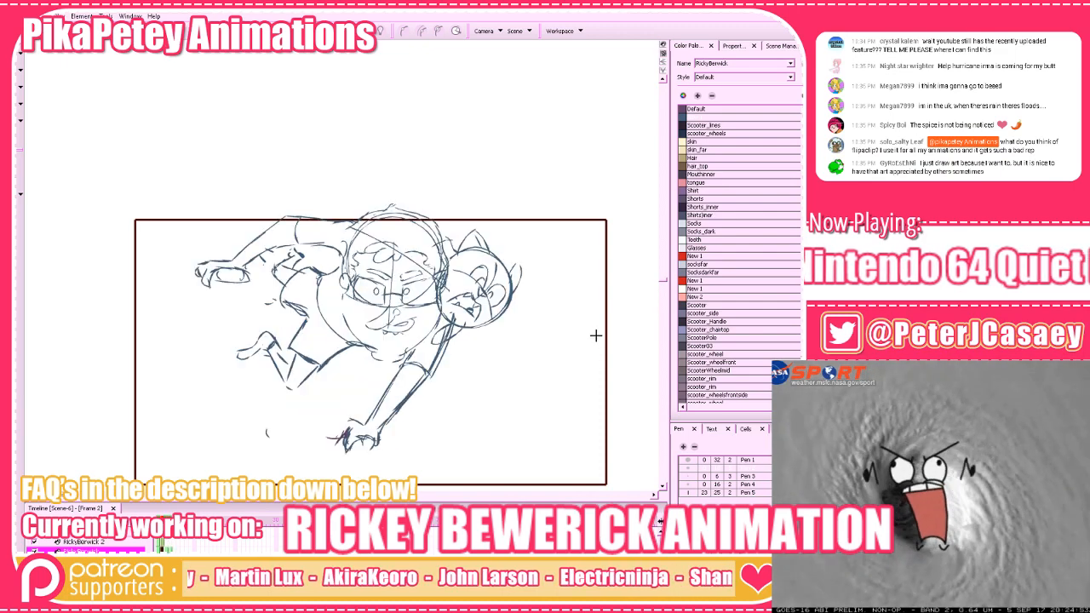
{"action": "key", "text": "period"}
{"action": "key", "text": "period"}
{"action": "key", "text": "comma"}
{"action": "key", "text": "comma"}
{"action": "key", "text": "period"}
{"action": "key", "text": "period"}
{"action": "key", "text": "comma"}
{"action": "key", "text": "comma"}
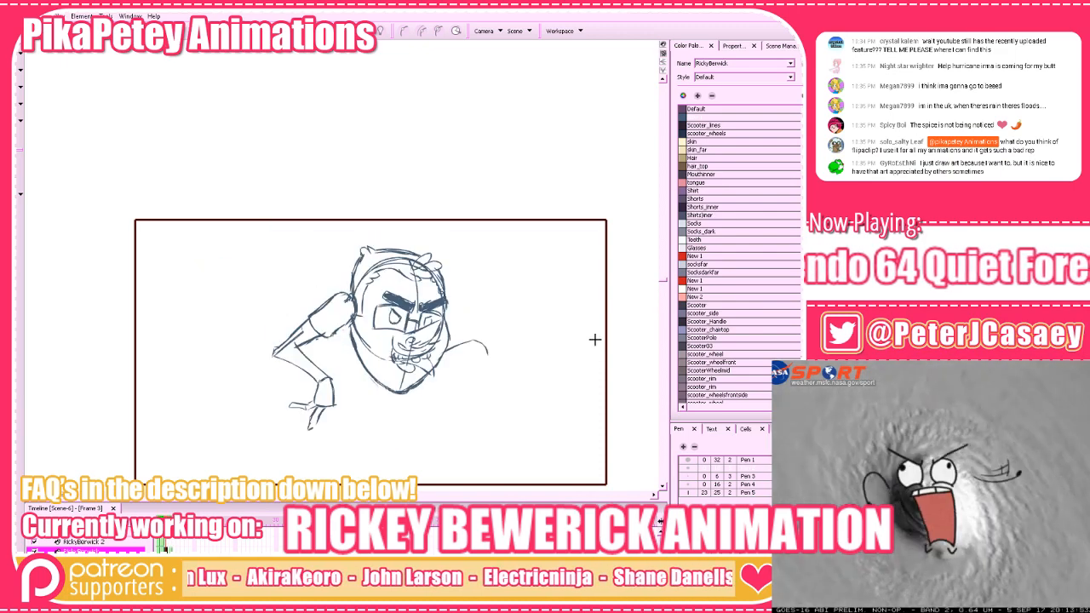
{"action": "key", "text": "period"}
{"action": "key", "text": "period"}
{"action": "key", "text": "comma"}
{"action": "key", "text": "comma"}
{"action": "key", "text": "comma"}
{"action": "key", "text": "period"}
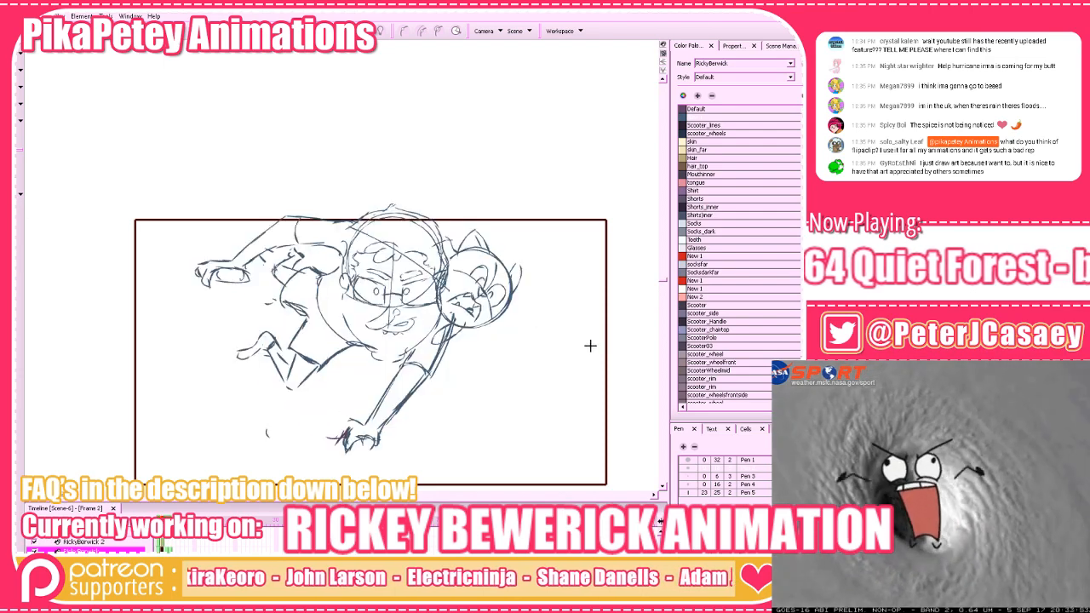
{"action": "key", "text": "period"}
{"action": "key", "text": "comma"}
{"action": "key", "text": "comma"}
{"action": "key", "text": "period"}
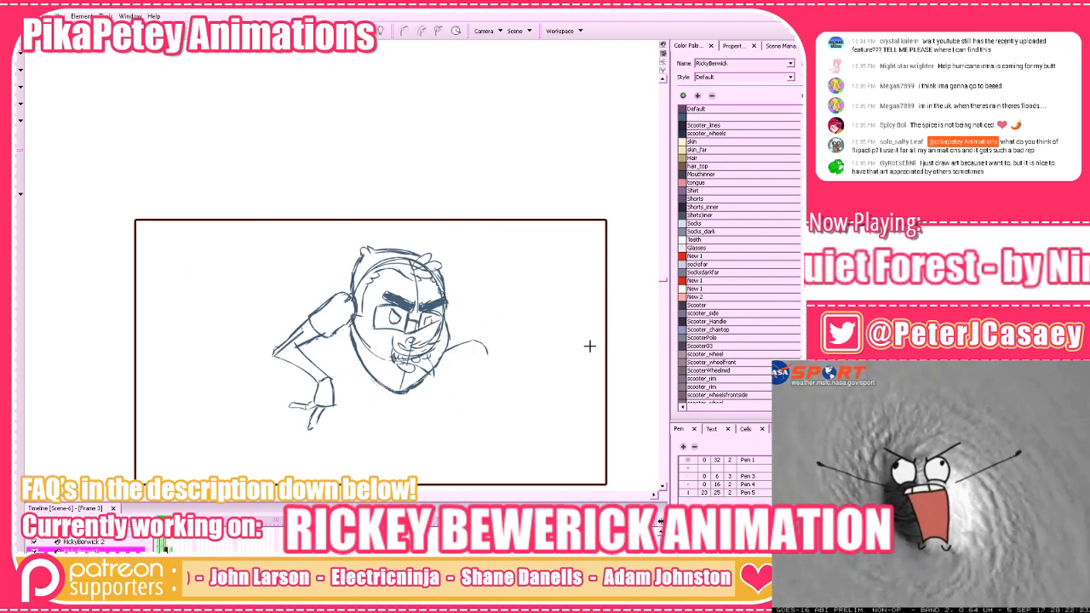
Return to frame 4 and draw the far leg bent forward beneath the belly, ending in a foot
{"action": "key", "text": "period"}
{"action": "key", "text": "period"}
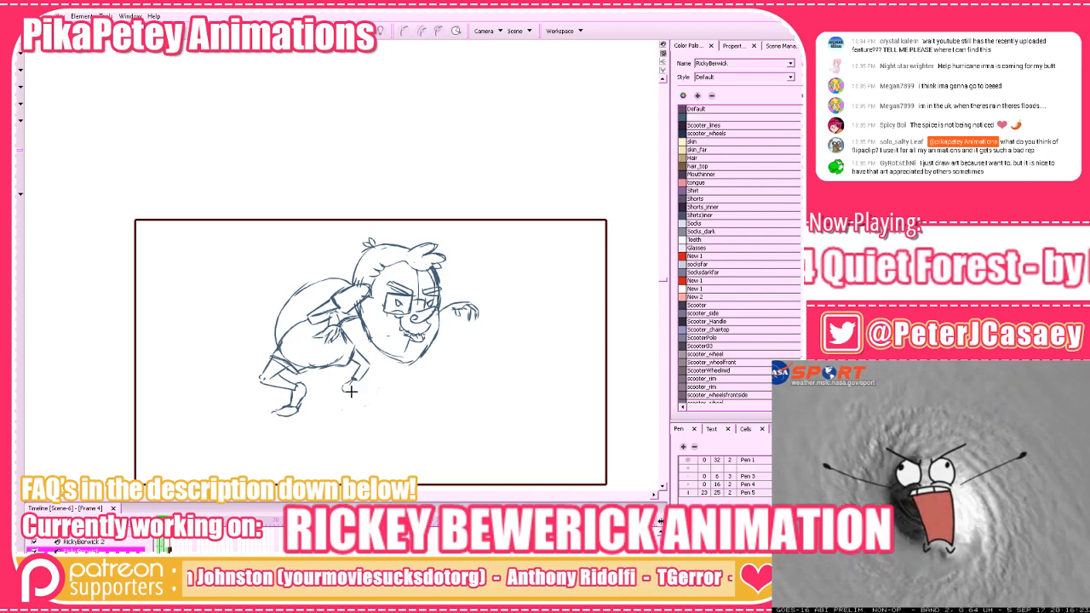
{"action": "key", "text": "2"}
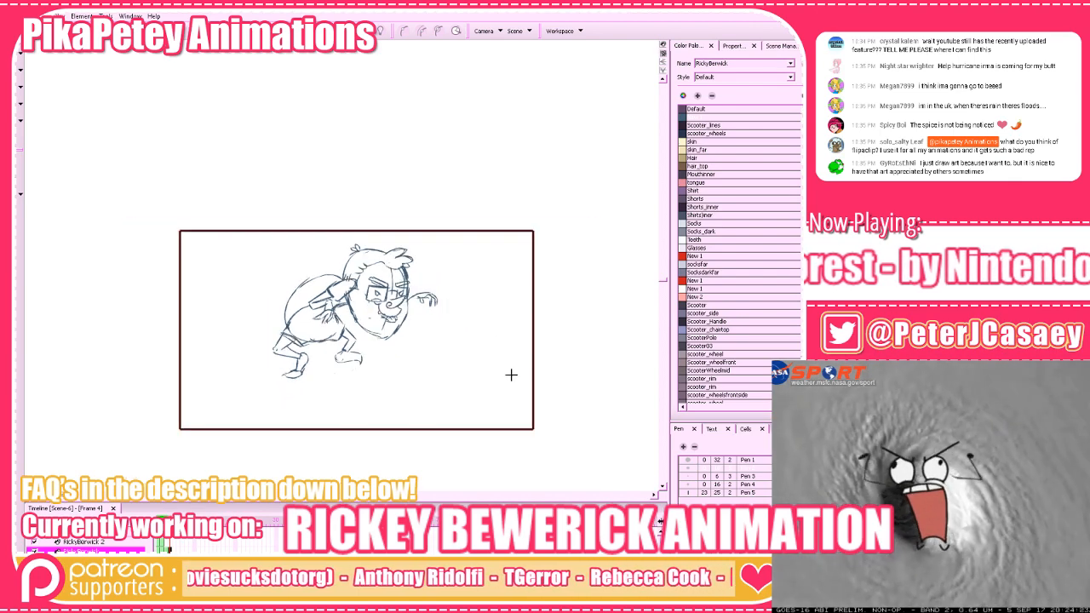
Flip through frames 1 to 4 to check how the finished rough pose follows the earlier ones
{"action": "key", "text": "comma"}
{"action": "key", "text": "comma"}
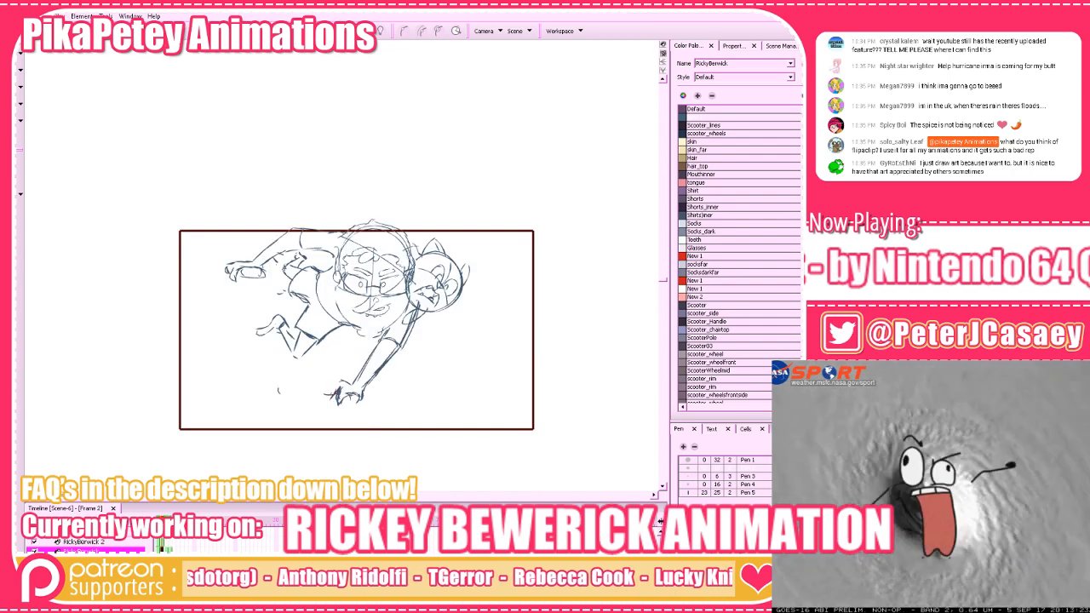
{"action": "key", "text": "comma"}
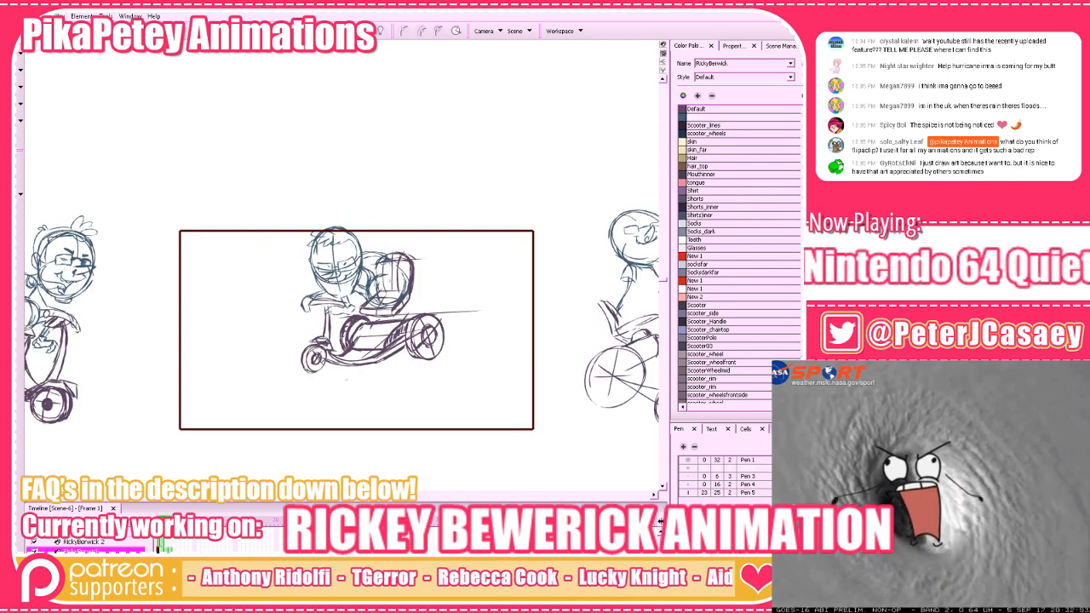
{"action": "key", "text": "period"}
{"action": "key", "text": "period"}
{"action": "key", "text": "period"}
{"action": "key", "text": "comma"}
{"action": "key", "text": "comma"}
{"action": "key", "text": "period"}
{"action": "key", "text": "period"}
{"action": "key", "text": "period"}
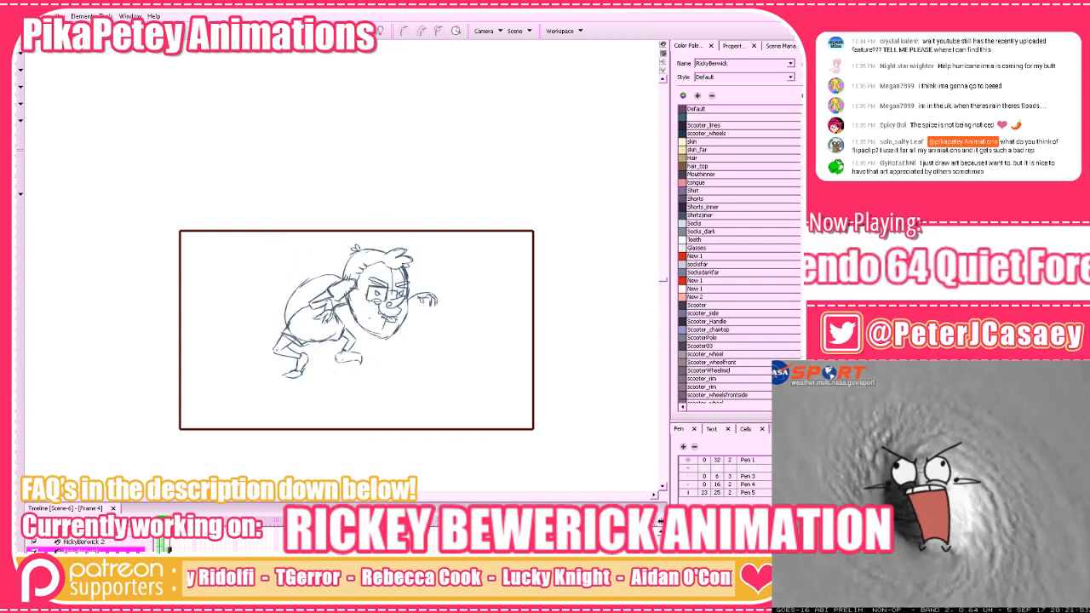
{"action": "key", "text": "comma"}
{"action": "key", "text": "comma"}
{"action": "key", "text": "comma"}
{"action": "key", "text": "period"}
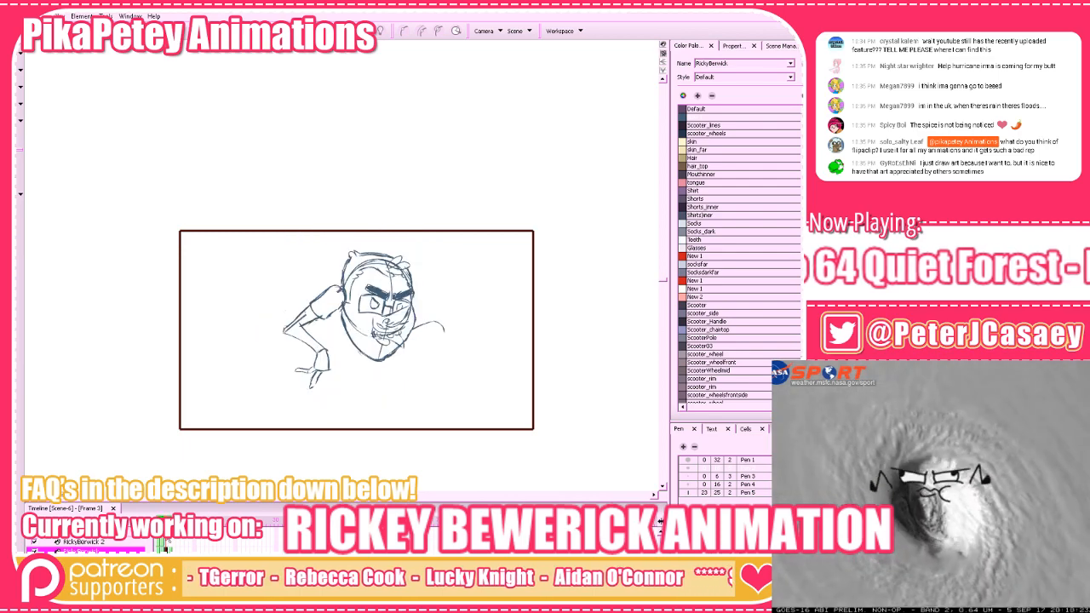
Clear the old rough drawing from frame 3 and turn on onion skin to show the previous pose
{"action": "key", "text": "comma"}
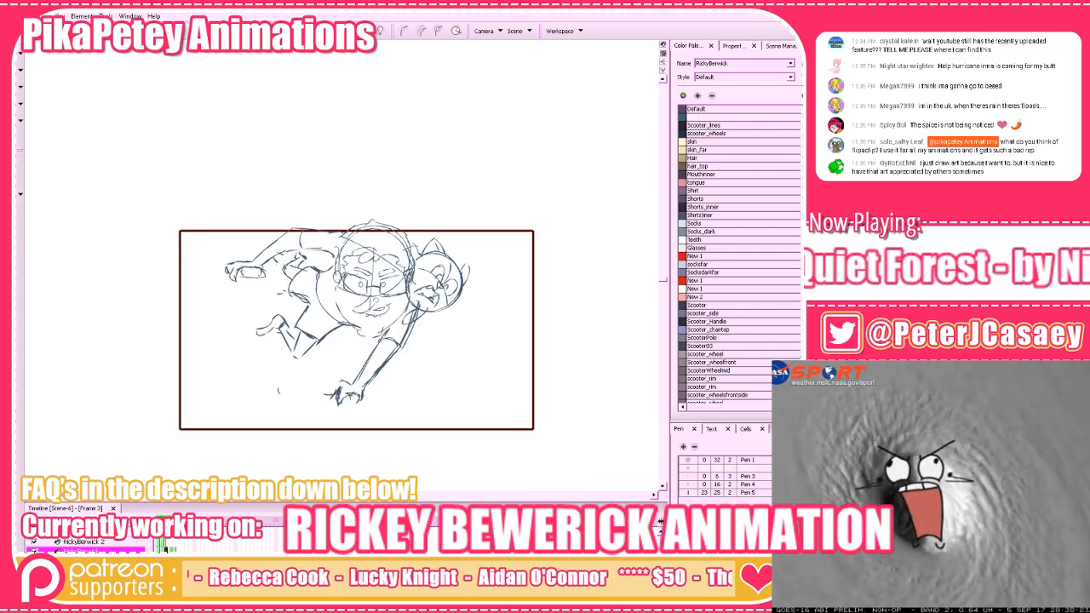
{"action": "key", "text": "l"}
{"action": "left_click", "coordinate": [381, 30]}
{"action": "key", "text": "ctrl+s"}
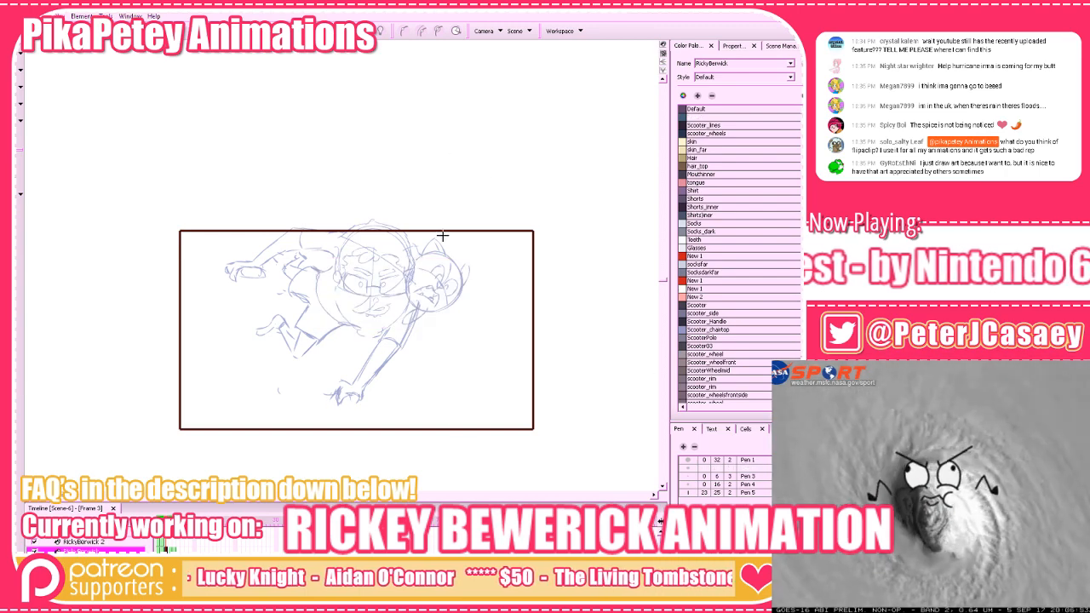
{"action": "mouse_move", "coordinate": [596, 158]}
{"action": "left_mouse_down"}
{"action": "mouse_move", "coordinate": [477, 238]}
{"action": "mouse_move", "coordinate": [490, 270]}
{"action": "left_mouse_up"}
{"action": "key", "text": "2"}
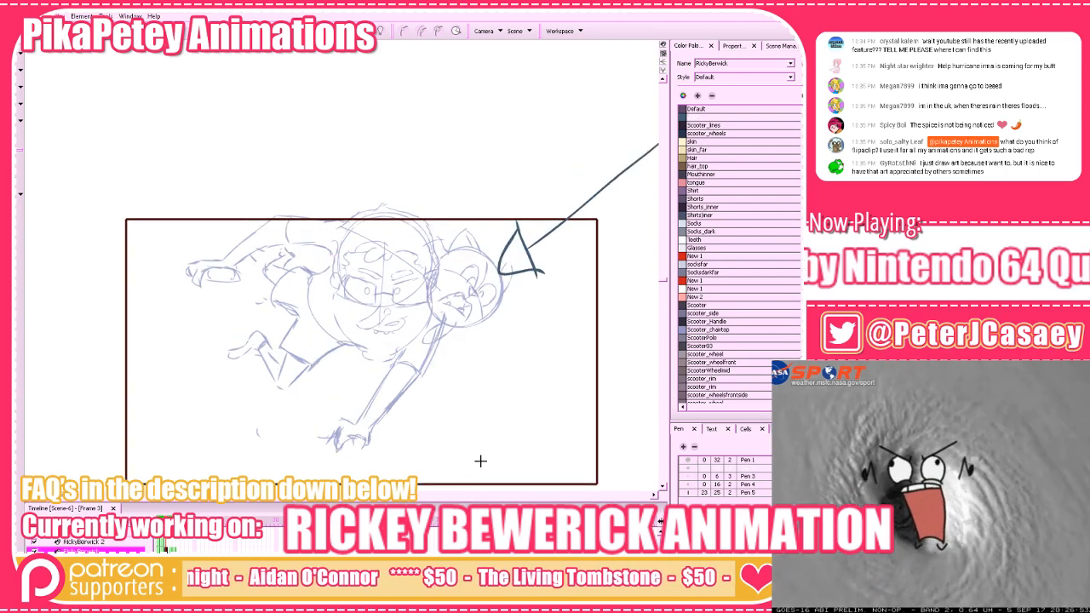
{"action": "key", "text": "ctrl+z"}
{"action": "key", "text": "ctrl+z"}
Choose the red New 1 colour and try a large circle around the onion-skinned pose on frame 3
{"action": "left_click_drag", "start_coordinate": [565, 394], "coordinate": [524, 363]}
{"action": "left_click", "coordinate": [683, 257]}
{"action": "mouse_move", "coordinate": [405, 448]}
{"action": "left_mouse_down"}
{"action": "mouse_move", "coordinate": [117, 290]}
{"action": "mouse_move", "coordinate": [386, 436]}
{"action": "left_mouse_up"}
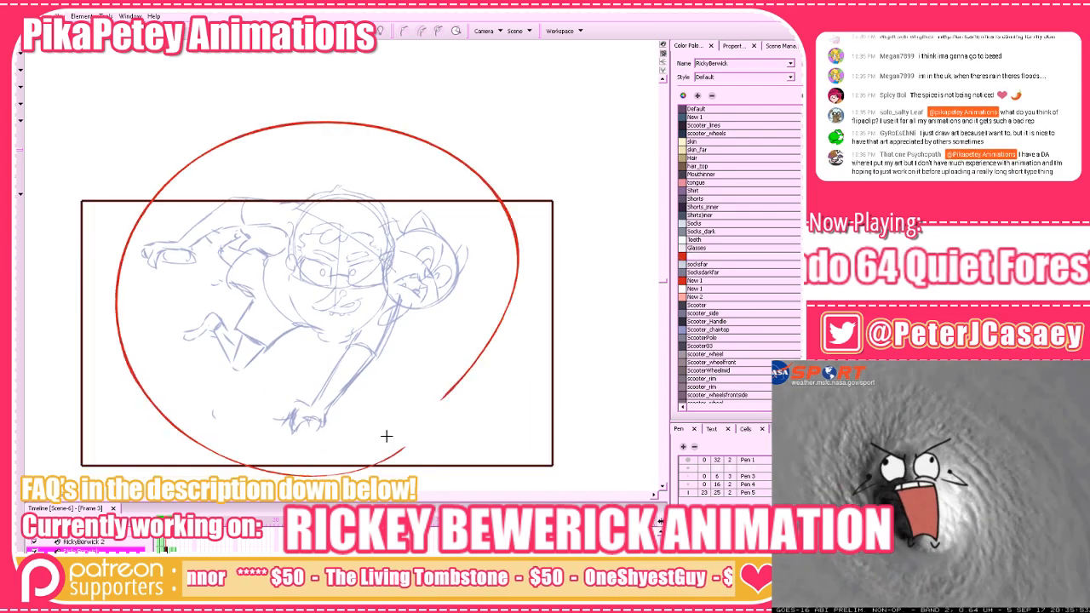
{"action": "key", "text": "ctrl+z"}
Turn off onion skin on frame 2 and draw a large, loose red ellipse around both characters
{"action": "key", "text": "comma"}
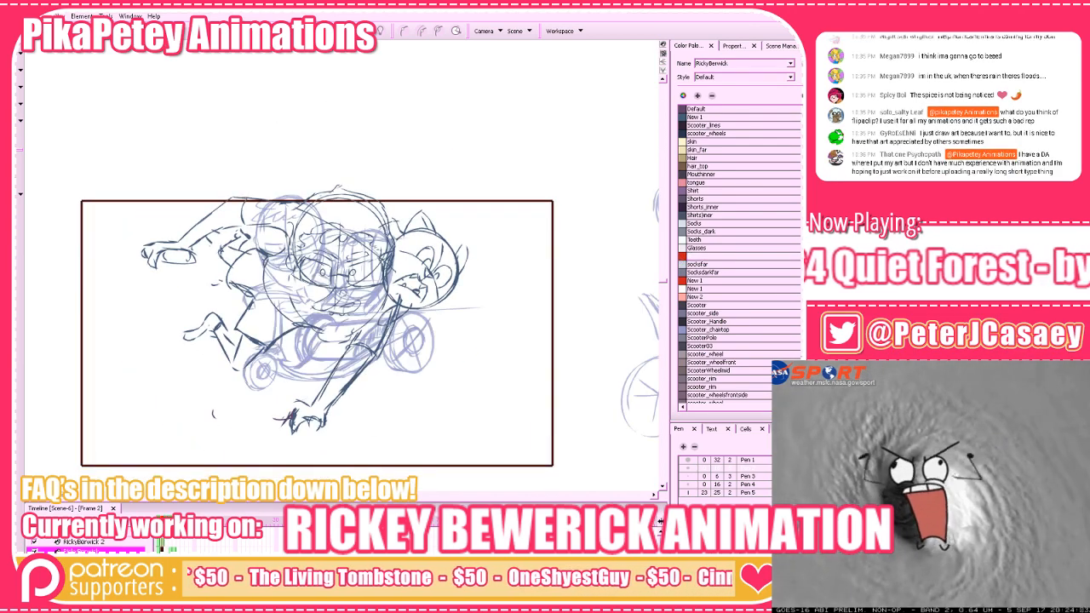
{"action": "key", "text": "alt+o"}
{"action": "left_click_drag", "start_coordinate": [183, 476], "coordinate": [192, 475]}
{"action": "mouse_move", "coordinate": [374, 475]}
{"action": "left_mouse_down"}
{"action": "mouse_move", "coordinate": [133, 378]}
{"action": "mouse_move", "coordinate": [575, 338]}
{"action": "mouse_move", "coordinate": [220, 108]}
{"action": "mouse_move", "coordinate": [511, 409]}
{"action": "left_mouse_up"}
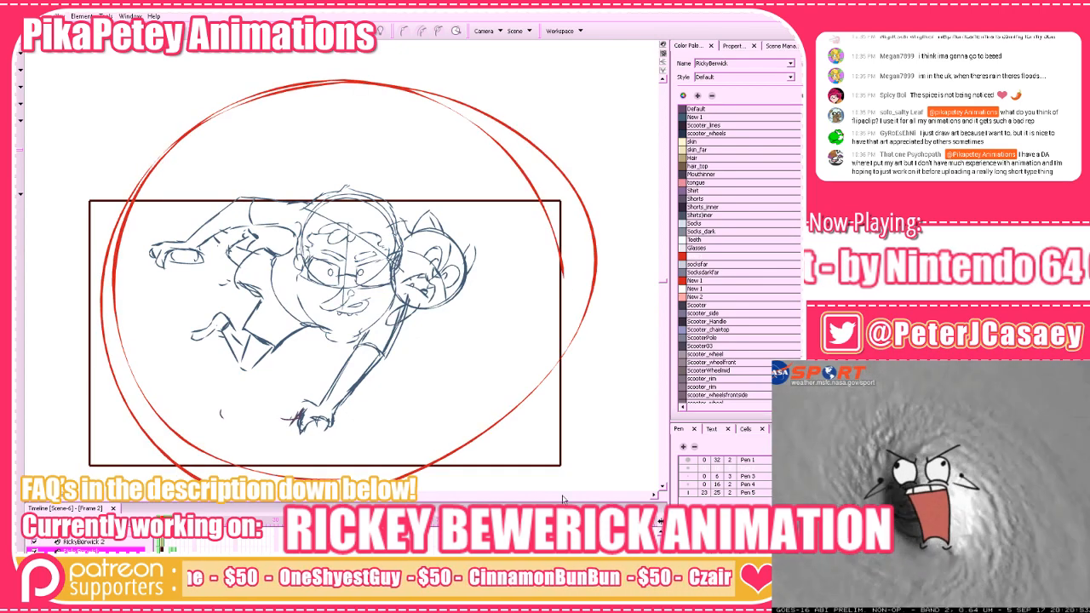
{"action": "key", "text": "ctrl+z"}
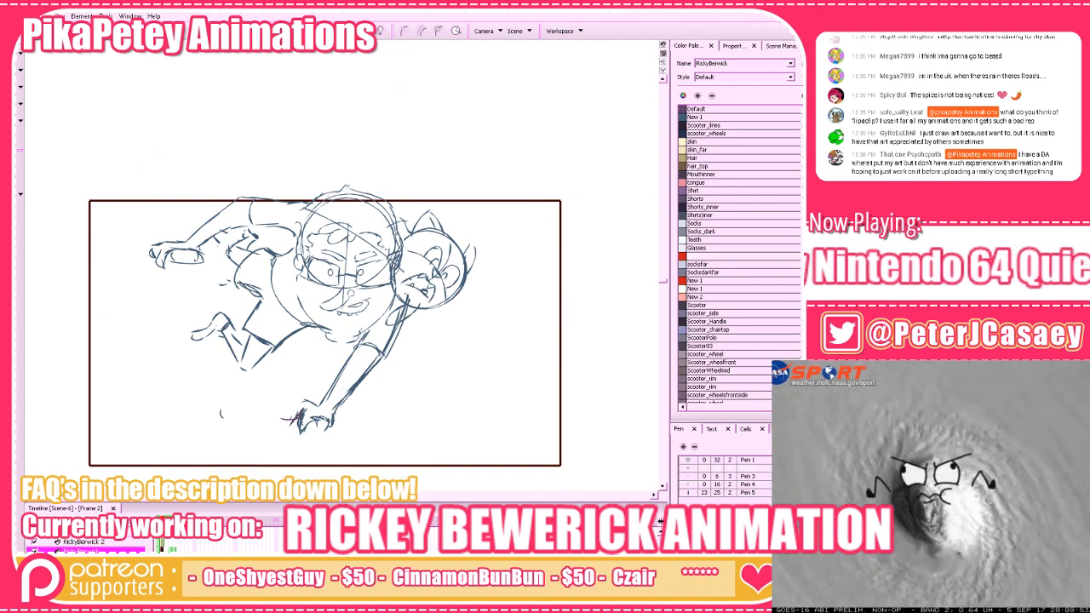
{"action": "mouse_move", "coordinate": [357, 480]}
{"action": "left_mouse_down"}
{"action": "mouse_move", "coordinate": [175, 428]}
{"action": "mouse_move", "coordinate": [582, 246]}
{"action": "mouse_move", "coordinate": [126, 265]}
{"action": "mouse_move", "coordinate": [530, 372]}
{"action": "mouse_move", "coordinate": [217, 99]}
{"action": "mouse_move", "coordinate": [519, 399]}
{"action": "mouse_move", "coordinate": [502, 409]}
{"action": "left_mouse_up"}
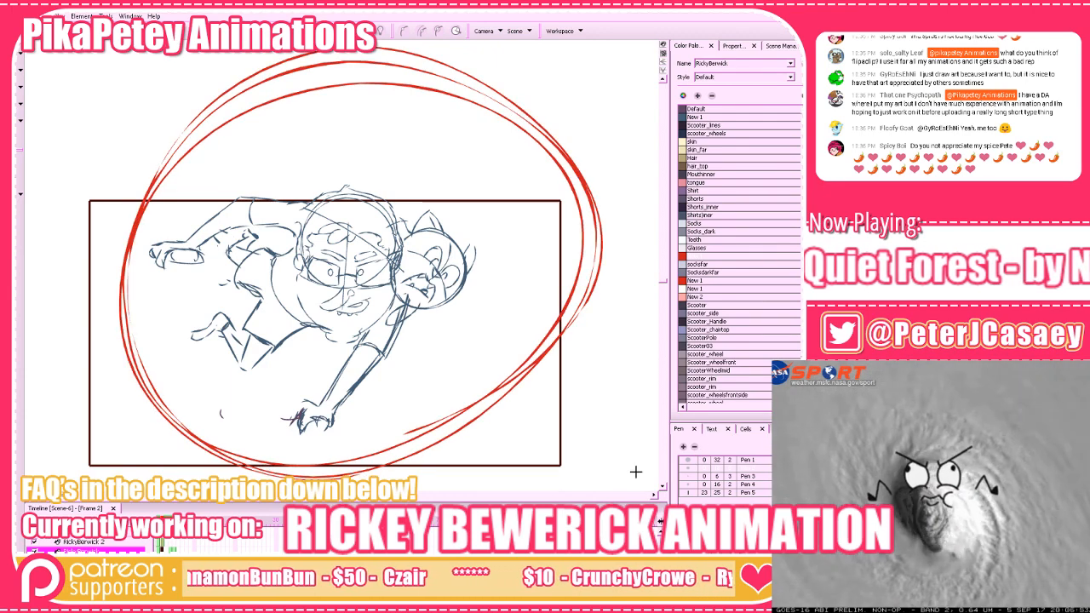
Undo the red ellipse on frame 2, choose the Default colour and show the previous pose through onion skin on frame 3
{"action": "key", "text": "ctrl+z"}
{"action": "key", "text": "period"}
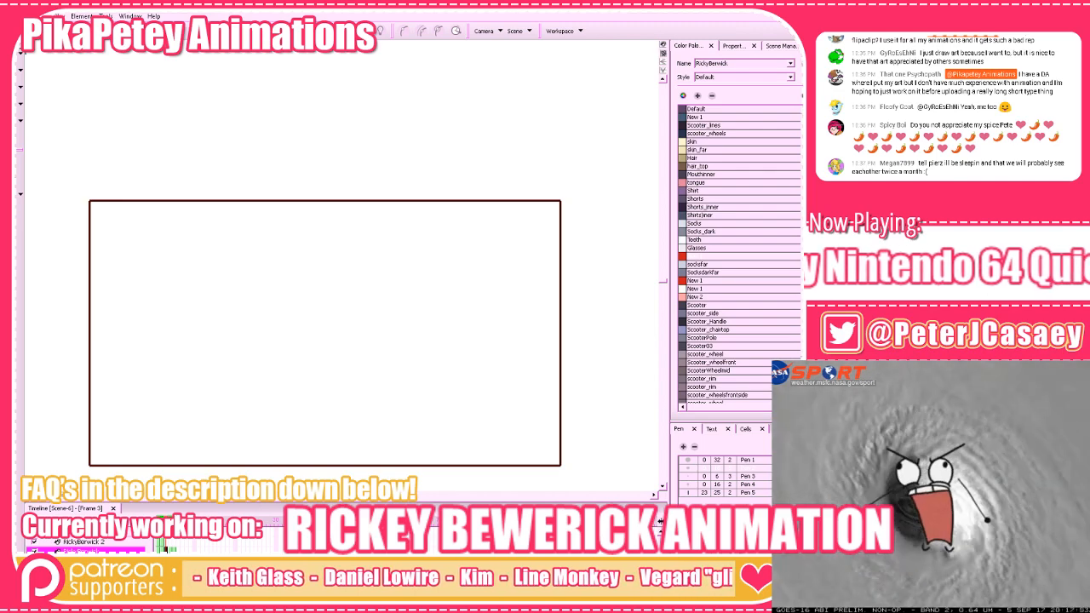
{"action": "left_click", "coordinate": [684, 111]}
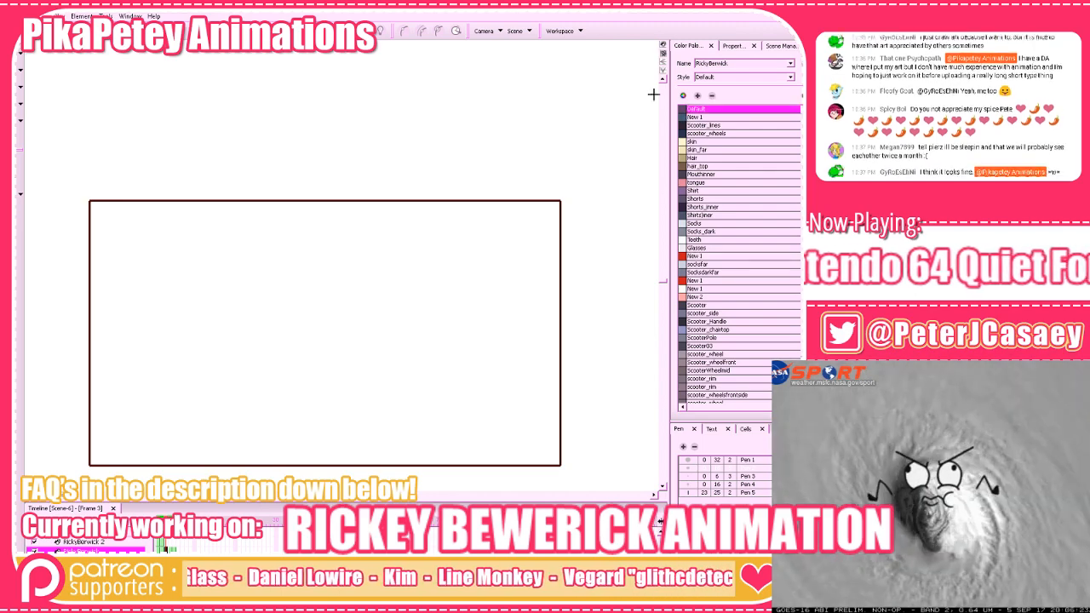
{"action": "key", "text": "shift+l"}
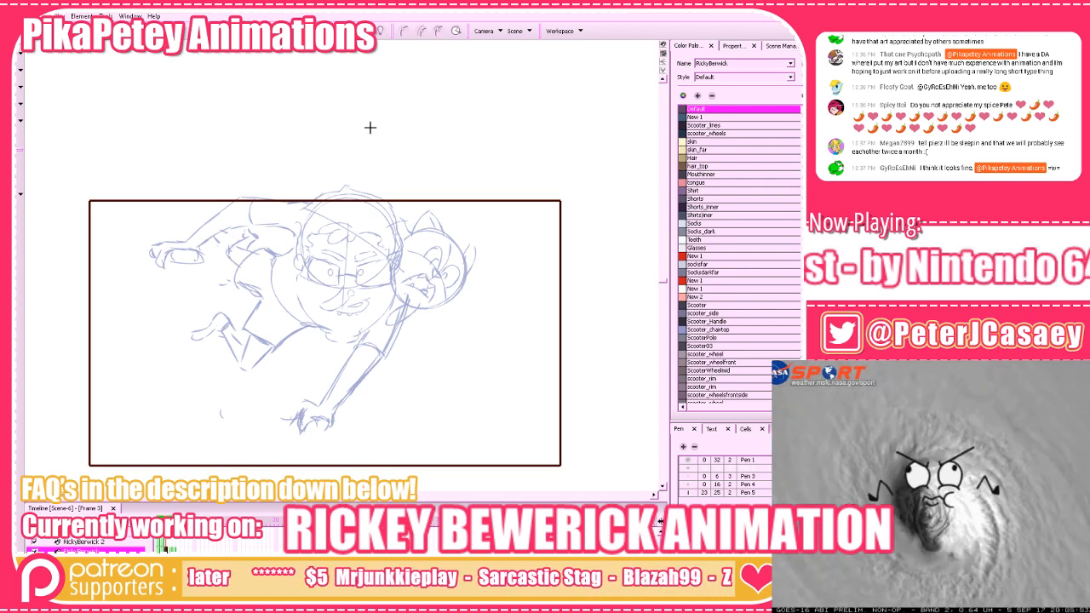
{"action": "key", "text": "ctrl+a"}
{"action": "key", "text": "Delete"}
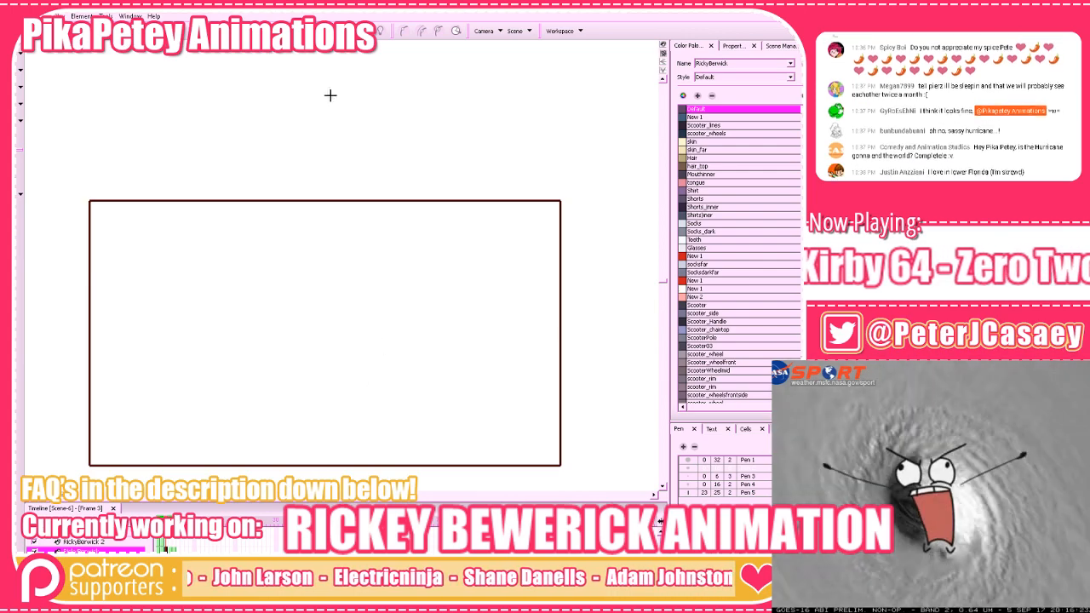
{"action": "left_click", "coordinate": [324, 32]}
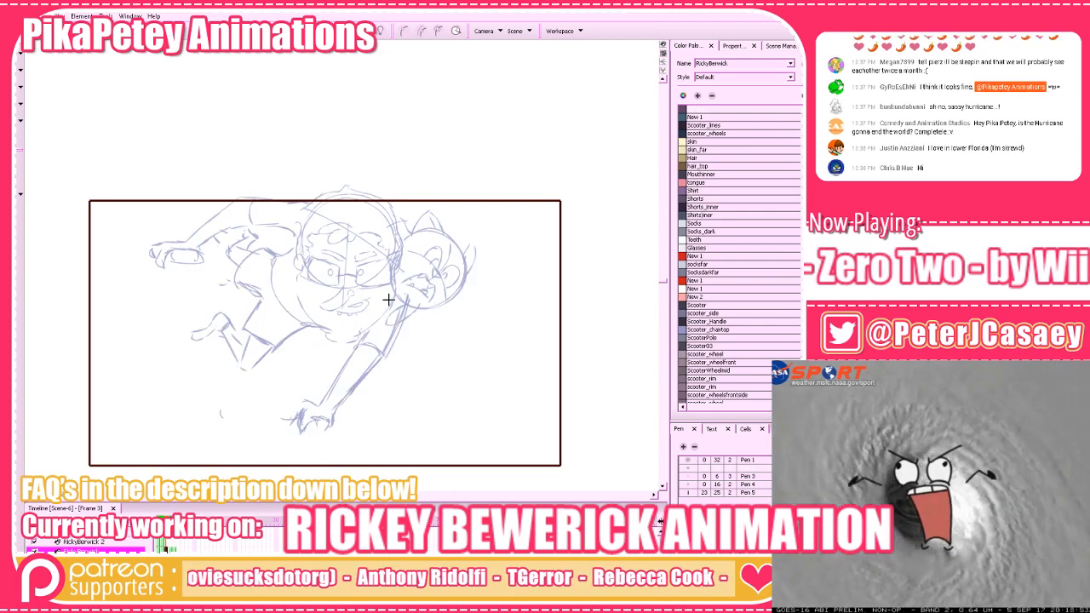
{"action": "mouse_move", "coordinate": [223, 455]}
{"action": "left_mouse_down"}
{"action": "mouse_move", "coordinate": [509, 173]}
{"action": "mouse_move", "coordinate": [343, 114]}
{"action": "mouse_move", "coordinate": [157, 338]}
{"action": "mouse_move", "coordinate": [349, 476]}
{"action": "mouse_move", "coordinate": [492, 382]}
{"action": "left_mouse_up"}
{"action": "key", "text": "ctrl+z"}
{"action": "key", "text": "ctrl+z"}
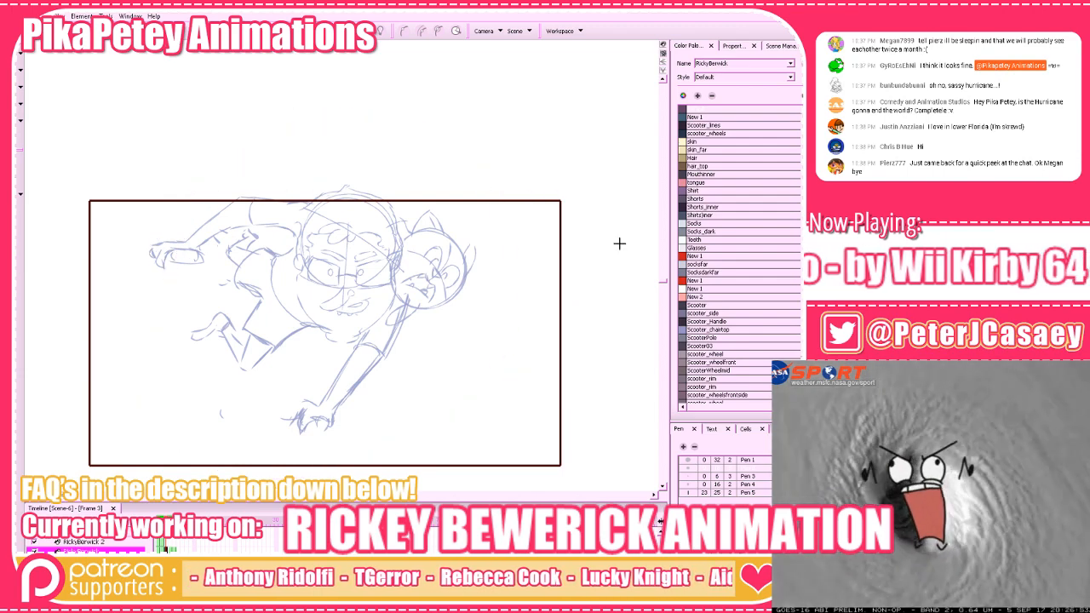
Choose the blue New 1 colour and go back to frame 1
{"action": "left_click", "coordinate": [687, 119]}
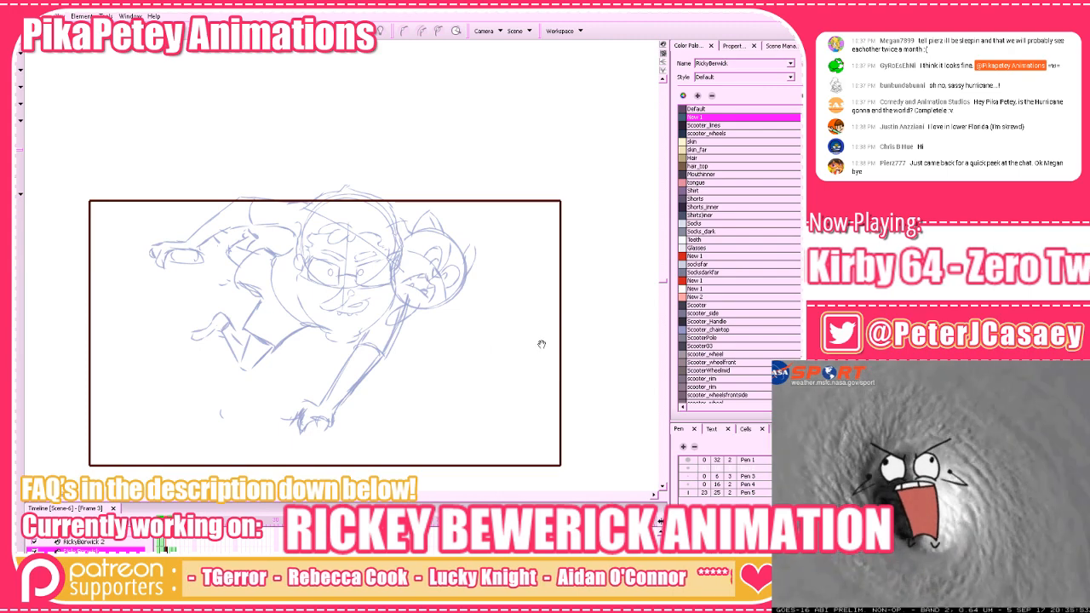
{"action": "left_click_drag", "start_coordinate": [542, 344], "coordinate": [545, 341]}
{"action": "key", "text": "comma"}
{"action": "key", "text": "comma"}
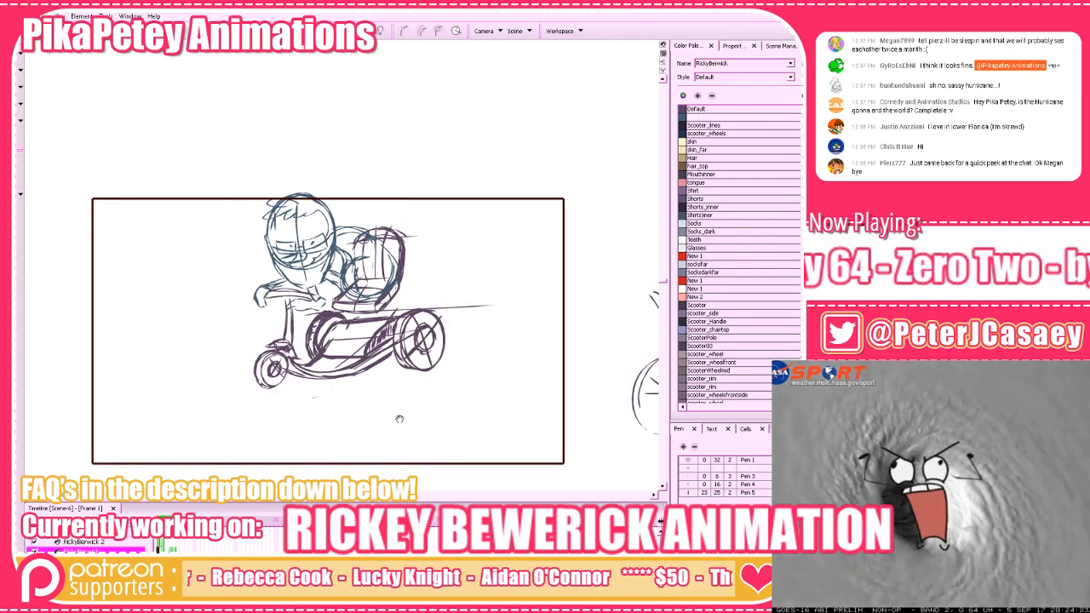
Examine the rough scooter and rider sketches beside the camera frame on frame 1
{"action": "key", "text": "2"}
{"action": "key", "text": "2"}
{"action": "left_click_drag", "start_coordinate": [399, 419], "coordinate": [303, 425]}
{"action": "key", "text": "2"}
{"action": "key", "text": "1"}
{"action": "key", "text": "1"}
{"action": "key", "text": "1"}
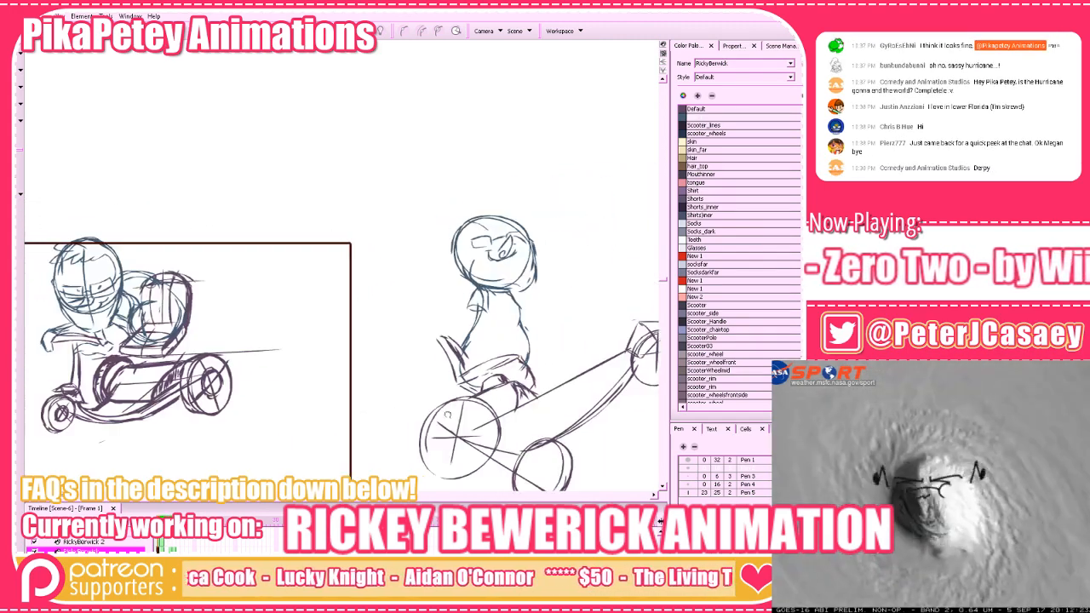
{"action": "left_click_drag", "start_coordinate": [448, 414], "coordinate": [546, 409]}
{"action": "mouse_move", "coordinate": [143, 441]}
{"action": "left_mouse_down"}
{"action": "mouse_move", "coordinate": [377, 292]}
{"action": "mouse_move", "coordinate": [136, 442]}
{"action": "left_mouse_up"}
{"action": "key", "text": "ctrl+z"}
{"action": "mouse_move", "coordinate": [461, 444]}
{"action": "left_mouse_down"}
{"action": "mouse_move", "coordinate": [481, 424]}
{"action": "mouse_move", "coordinate": [239, 415]}
{"action": "left_mouse_up"}
{"action": "mouse_move", "coordinate": [271, 459]}
{"action": "left_mouse_down"}
{"action": "mouse_move", "coordinate": [224, 417]}
{"action": "mouse_move", "coordinate": [463, 446]}
{"action": "mouse_move", "coordinate": [298, 460]}
{"action": "left_mouse_up"}
{"action": "key", "text": "ctrl+z"}
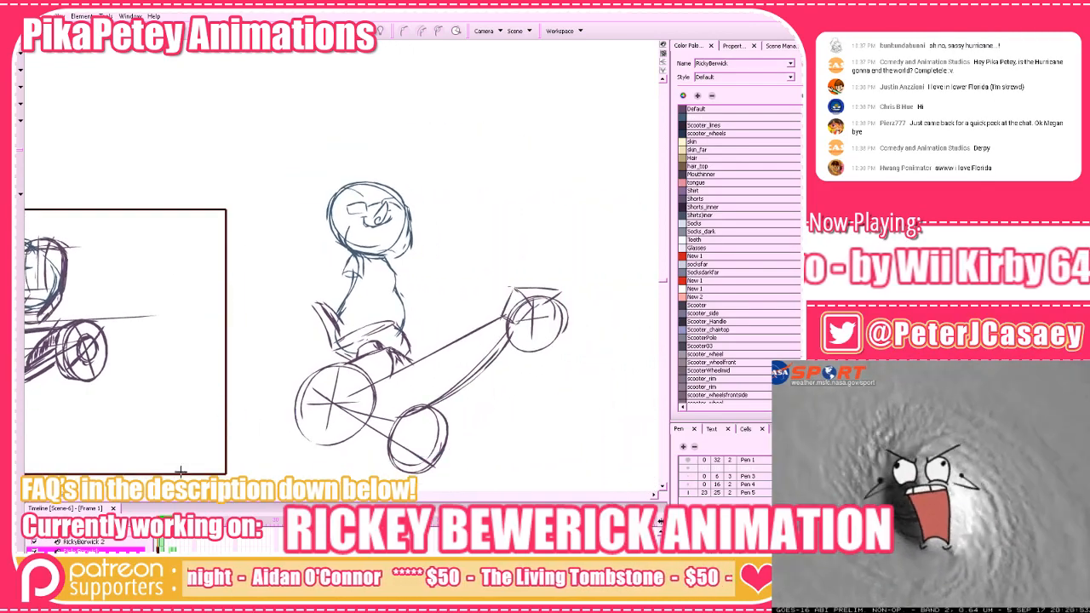
Look over the animal pose sketches and the other scooter drawing on the far side of the frame 1 canvas
{"action": "left_click_drag", "start_coordinate": [217, 390], "coordinate": [786, 314]}
{"action": "left_click_drag", "start_coordinate": [336, 377], "coordinate": [565, 452]}
{"action": "mouse_move", "coordinate": [279, 461]}
{"action": "left_mouse_down"}
{"action": "mouse_move", "coordinate": [210, 282]}
{"action": "mouse_move", "coordinate": [278, 476]}
{"action": "mouse_move", "coordinate": [203, 334]}
{"action": "left_mouse_up"}
{"action": "key", "text": "ctrl+z"}
{"action": "left_click_drag", "start_coordinate": [447, 413], "coordinate": [540, 421]}
{"action": "mouse_move", "coordinate": [294, 443]}
{"action": "left_mouse_down"}
{"action": "mouse_move", "coordinate": [405, 429]}
{"action": "mouse_move", "coordinate": [279, 446]}
{"action": "left_mouse_up"}
{"action": "key", "text": "1"}
{"action": "key", "text": "2"}
{"action": "key", "text": "2"}
{"action": "mouse_move", "coordinate": [382, 100]}
{"action": "left_mouse_down"}
{"action": "mouse_move", "coordinate": [321, 81]}
{"action": "mouse_move", "coordinate": [149, 198]}
{"action": "left_mouse_up"}
{"action": "key", "text": "ctrl+z"}
{"action": "mouse_move", "coordinate": [536, 338]}
{"action": "left_mouse_down"}
{"action": "mouse_move", "coordinate": [625, 276]}
{"action": "mouse_move", "coordinate": [769, 205]}
{"action": "left_mouse_up"}
{"action": "key", "text": "1"}
{"action": "key", "text": "2"}
{"action": "key", "text": "1"}
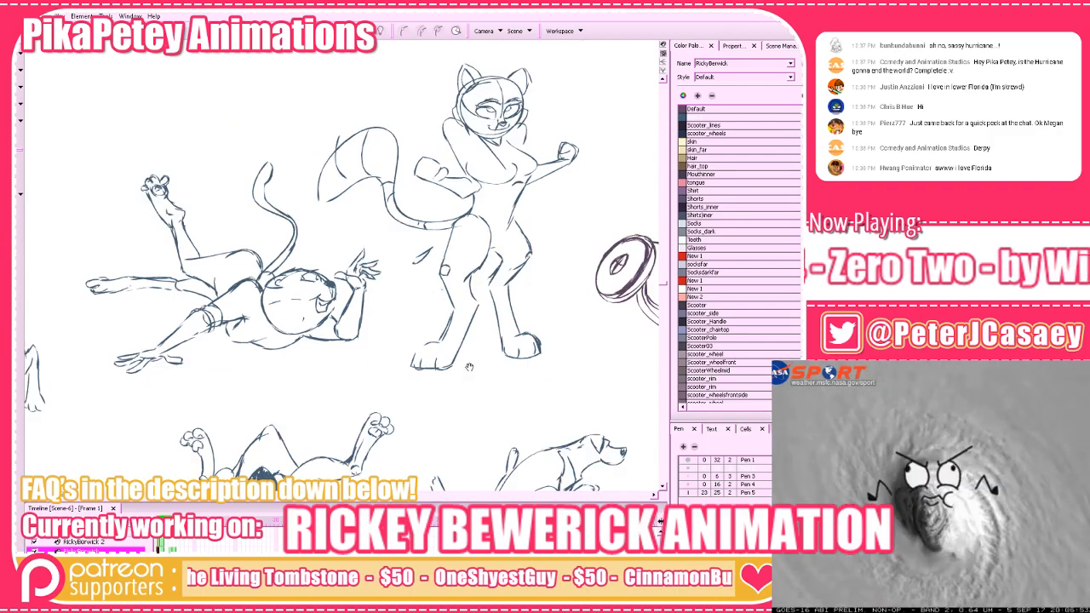
{"action": "left_click_drag", "start_coordinate": [470, 367], "coordinate": [499, 240]}
{"action": "left_click_drag", "start_coordinate": [338, 425], "coordinate": [508, 397]}
{"action": "left_click_drag", "start_coordinate": [649, 413], "coordinate": [322, 414]}
{"action": "left_click_drag", "start_coordinate": [546, 390], "coordinate": [272, 432]}
{"action": "key", "text": "2"}
{"action": "key", "text": "1"}
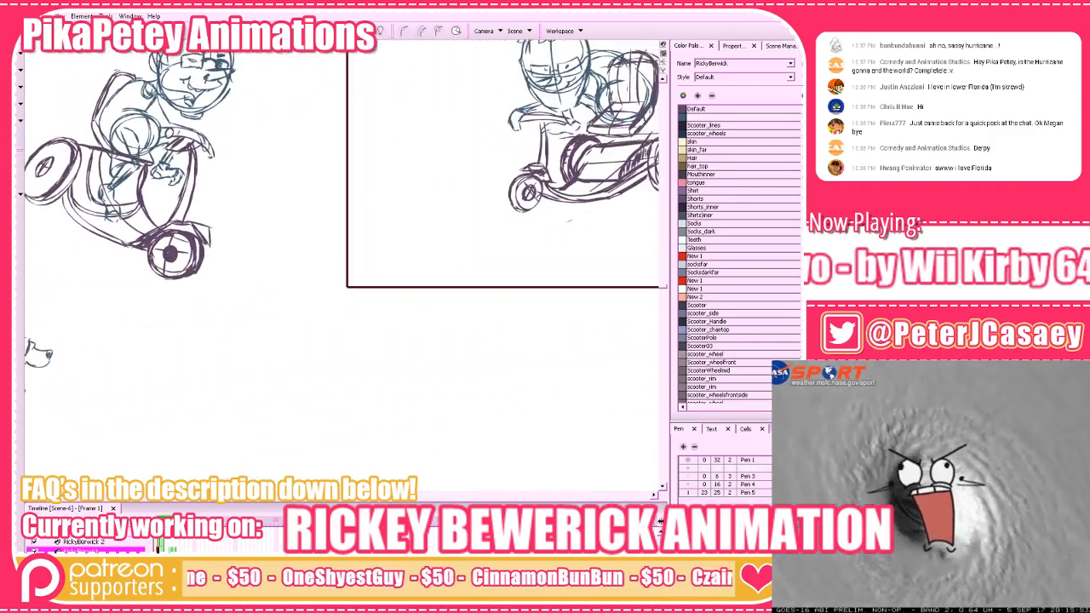
Return to frame 3, checking frame 2 without onion skin, and turn onion skin back on over the empty drawing
{"action": "key", "text": "."}
{"action": "left_click_drag", "start_coordinate": [565, 323], "coordinate": [217, 500]}
{"action": "key", "text": "alt+o"}
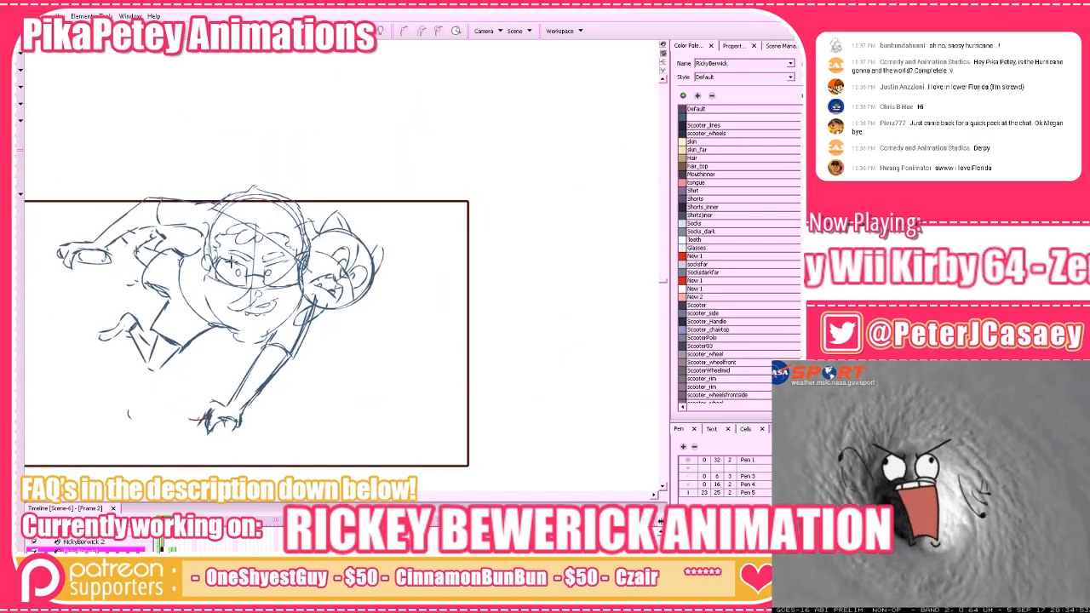
{"action": "left_click_drag", "start_coordinate": [401, 346], "coordinate": [453, 343]}
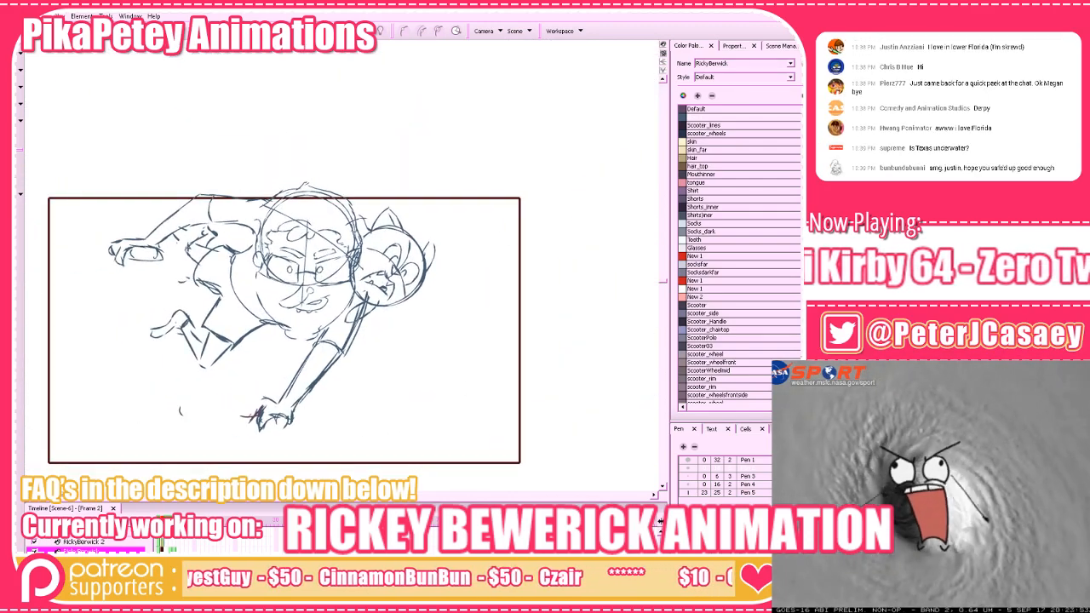
{"action": "key", "text": "."}
{"action": "key", "text": "."}
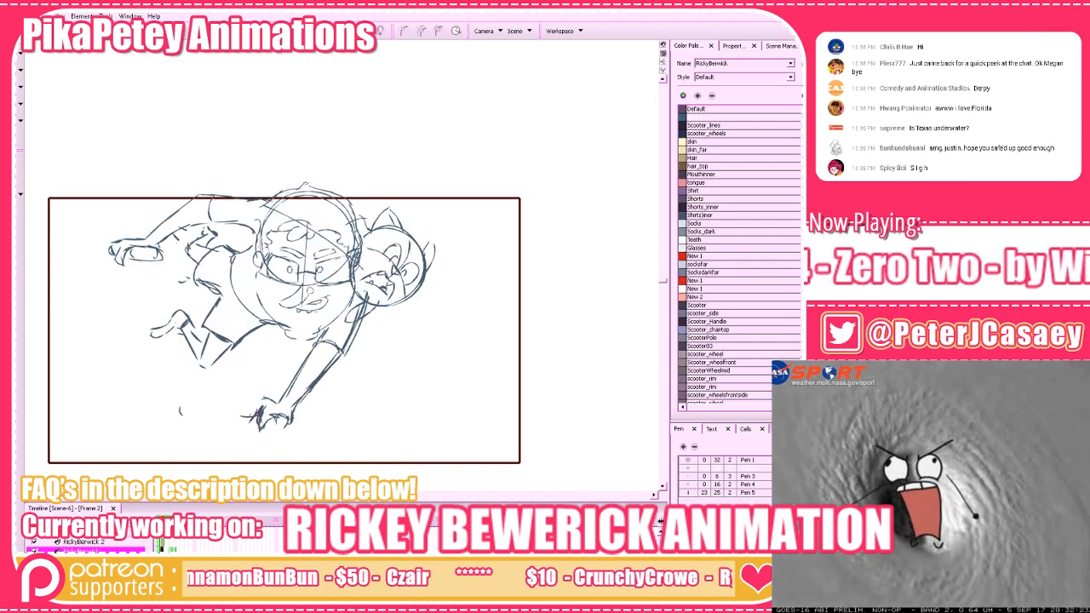
{"action": "key", "text": "."}
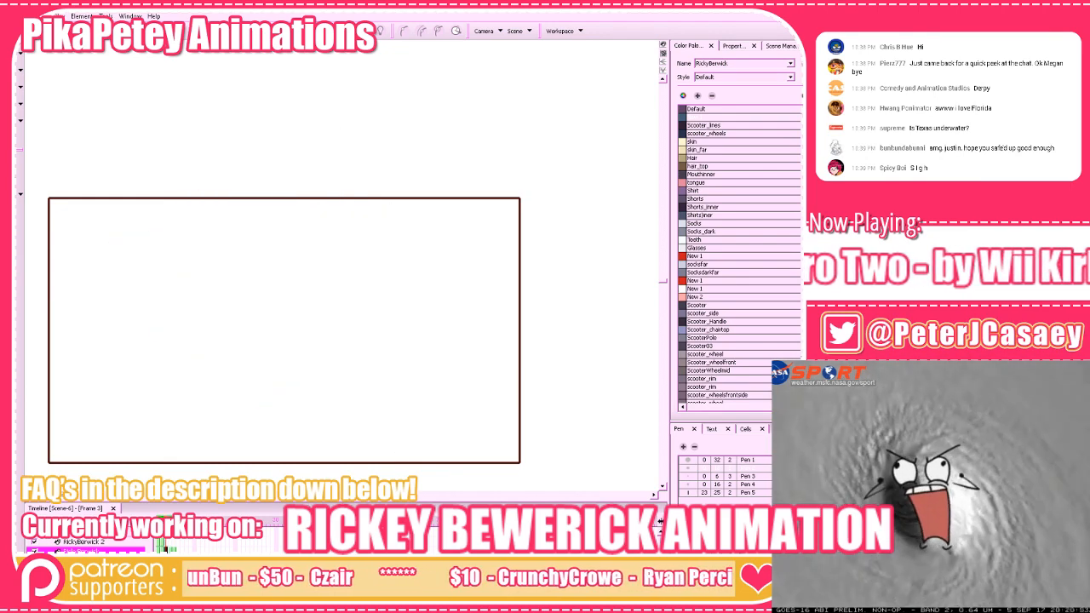
{"action": "key", "text": "alt+o"}
{"action": "left_click_drag", "start_coordinate": [542, 391], "coordinate": [556, 401]}
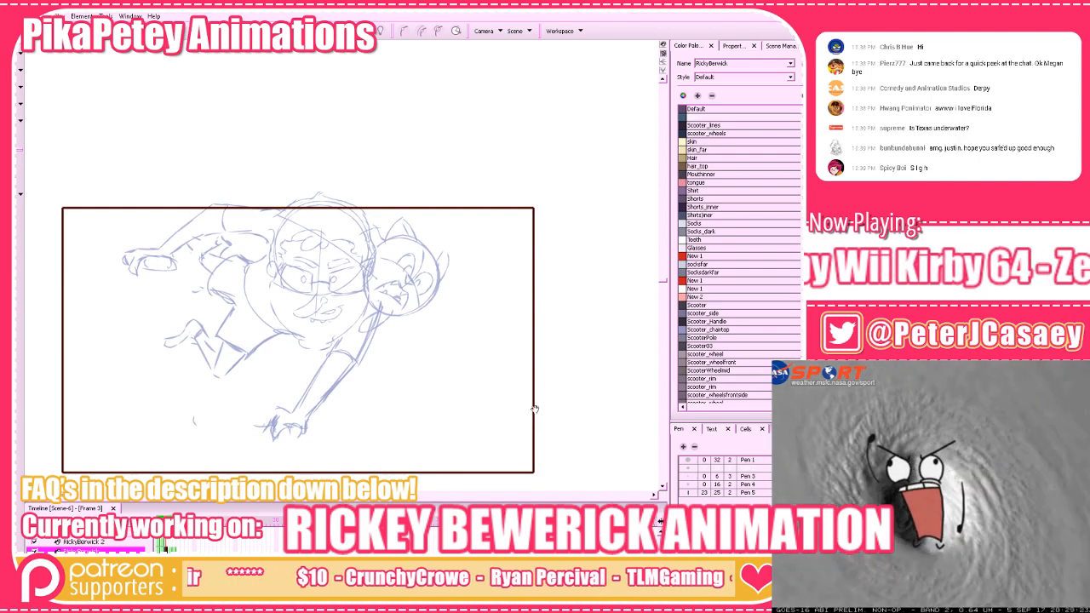
{"action": "left_click_drag", "start_coordinate": [535, 410], "coordinate": [549, 415]}
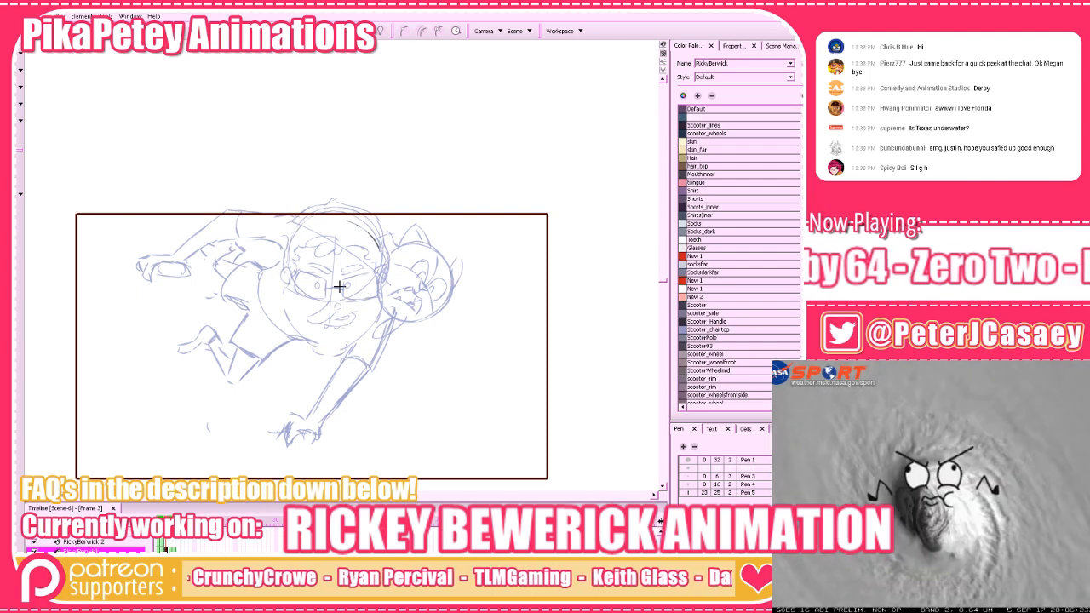
Try a round head circle over the onion-skinned character's head on frame 3
{"action": "left_click_drag", "start_coordinate": [335, 300], "coordinate": [290, 246]}
{"action": "mouse_move", "coordinate": [371, 280]}
{"action": "left_mouse_down"}
{"action": "mouse_move", "coordinate": [358, 213]}
{"action": "mouse_move", "coordinate": [334, 300]}
{"action": "mouse_move", "coordinate": [378, 227]}
{"action": "mouse_move", "coordinate": [286, 248]}
{"action": "mouse_move", "coordinate": [374, 220]}
{"action": "mouse_move", "coordinate": [361, 294]}
{"action": "mouse_move", "coordinate": [307, 215]}
{"action": "mouse_move", "coordinate": [330, 300]}
{"action": "mouse_move", "coordinate": [329, 207]}
{"action": "left_mouse_up"}
{"action": "key", "text": "ctrl+z"}
{"action": "key", "text": "ctrl+z"}
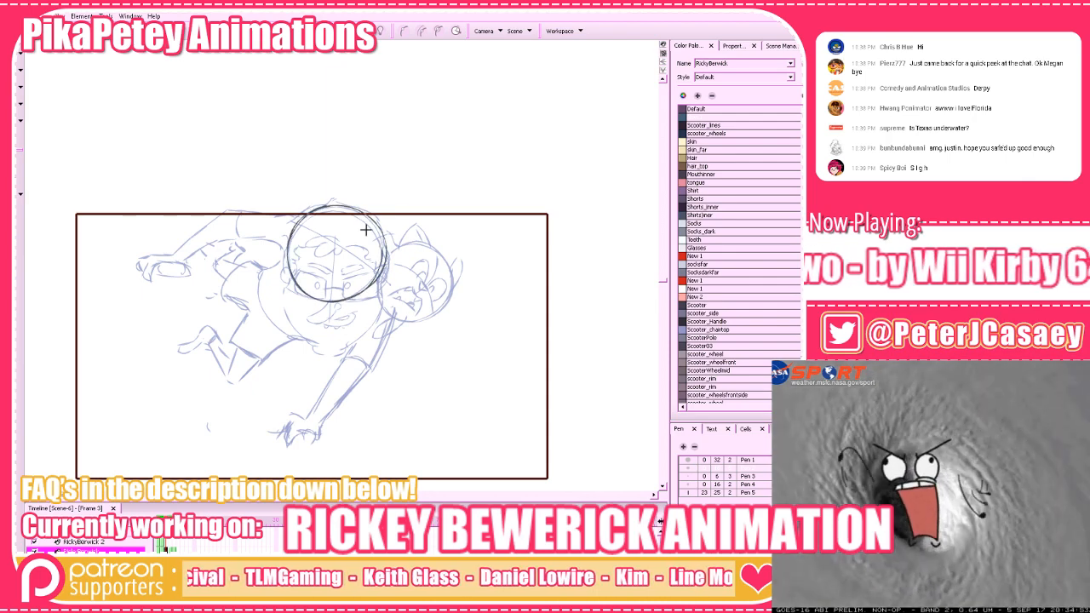
Go back to frame 1 and find the sketch of the dog lying on its back among the animal poses
{"action": "key", "text": "shift+l"}
{"action": "key", "text": "comma"}
{"action": "left_click_drag", "start_coordinate": [337, 366], "coordinate": [494, 318]}
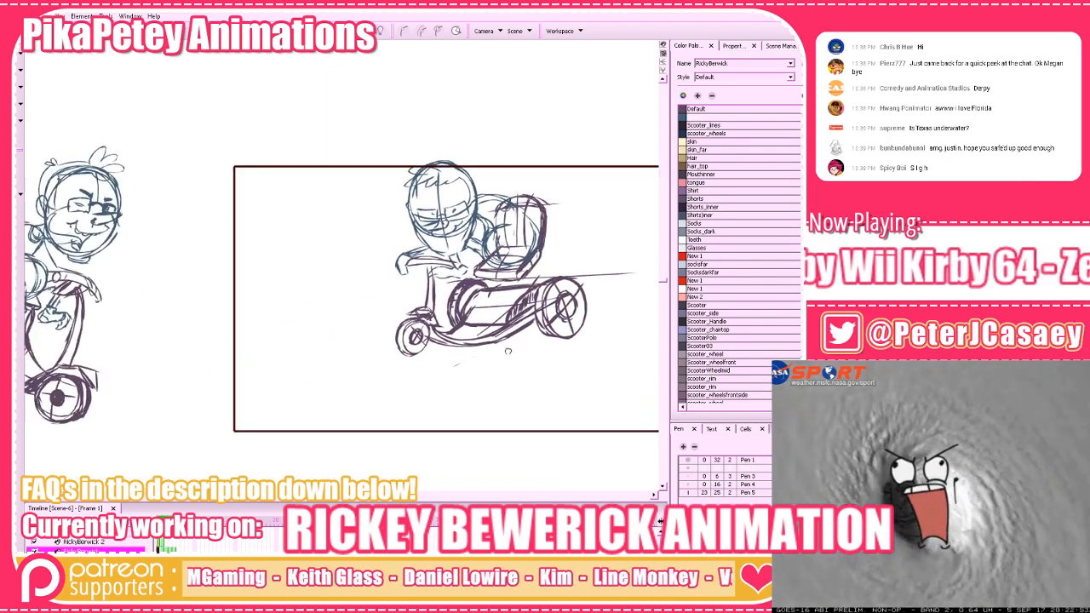
{"action": "key", "text": "1"}
{"action": "key", "text": "1"}
{"action": "left_click_drag", "start_coordinate": [350, 384], "coordinate": [499, 349]}
{"action": "left_click_drag", "start_coordinate": [146, 395], "coordinate": [332, 338]}
{"action": "key", "text": "2"}
{"action": "key", "text": "2"}
{"action": "left_click_drag", "start_coordinate": [390, 423], "coordinate": [341, 395]}
{"action": "key", "text": "2"}
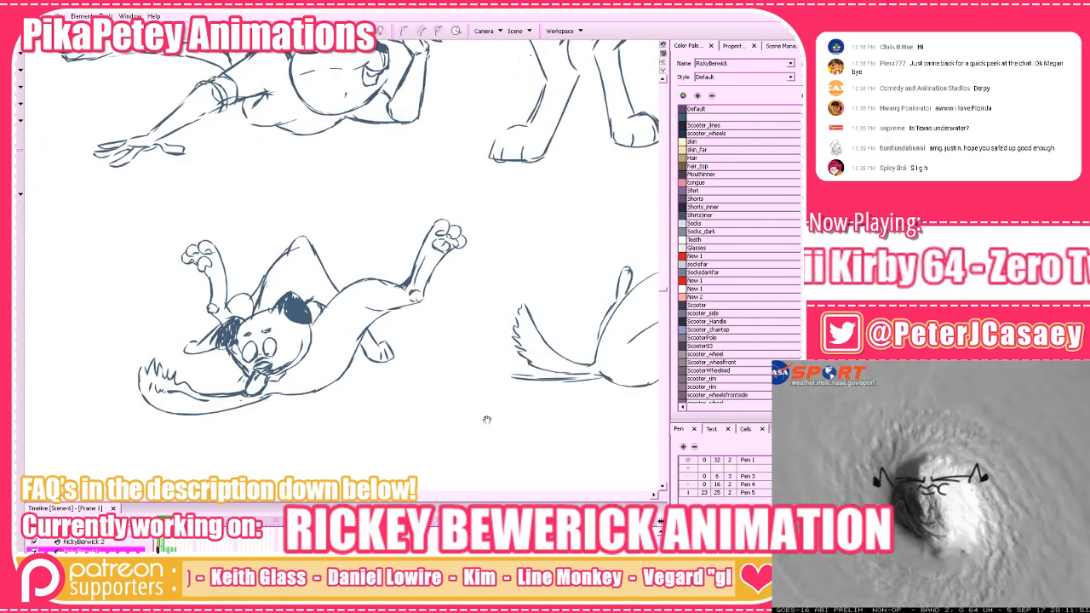
Choose the red New 1 colour and draw an arrow pointing at the dog lying on its back
{"action": "left_click", "coordinate": [681, 283]}
{"action": "mouse_move", "coordinate": [372, 461]}
{"action": "left_mouse_down"}
{"action": "mouse_move", "coordinate": [332, 413]}
{"action": "mouse_move", "coordinate": [343, 408]}
{"action": "left_mouse_up"}
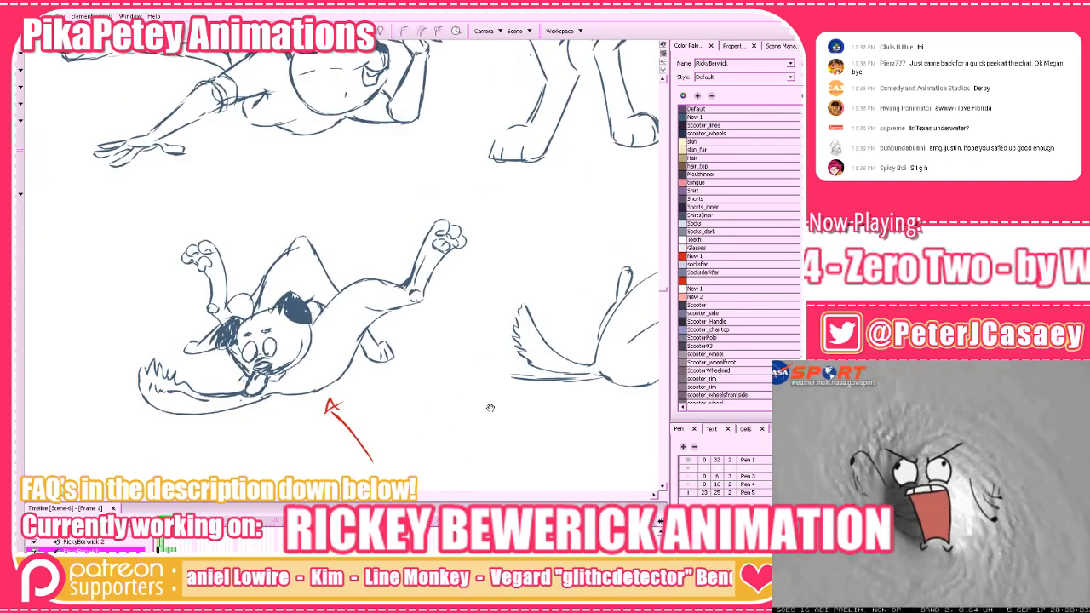
{"action": "left_click_drag", "start_coordinate": [489, 409], "coordinate": [437, 462]}
{"action": "key", "text": "2"}
{"action": "key", "text": "2"}
{"action": "key", "text": "2"}
{"action": "mouse_move", "coordinate": [506, 390]}
{"action": "left_mouse_down"}
{"action": "mouse_move", "coordinate": [502, 255]}
{"action": "mouse_move", "coordinate": [452, 431]}
{"action": "mouse_move", "coordinate": [454, 392]}
{"action": "left_mouse_up"}
{"action": "key", "text": "ctrl+z"}
Try a red ellipse around the lying dog's raised hind paw, and undo both red marks
{"action": "key", "text": "1"}
{"action": "mouse_move", "coordinate": [471, 213]}
{"action": "left_mouse_down"}
{"action": "mouse_move", "coordinate": [377, 247]}
{"action": "mouse_move", "coordinate": [438, 236]}
{"action": "left_mouse_up"}
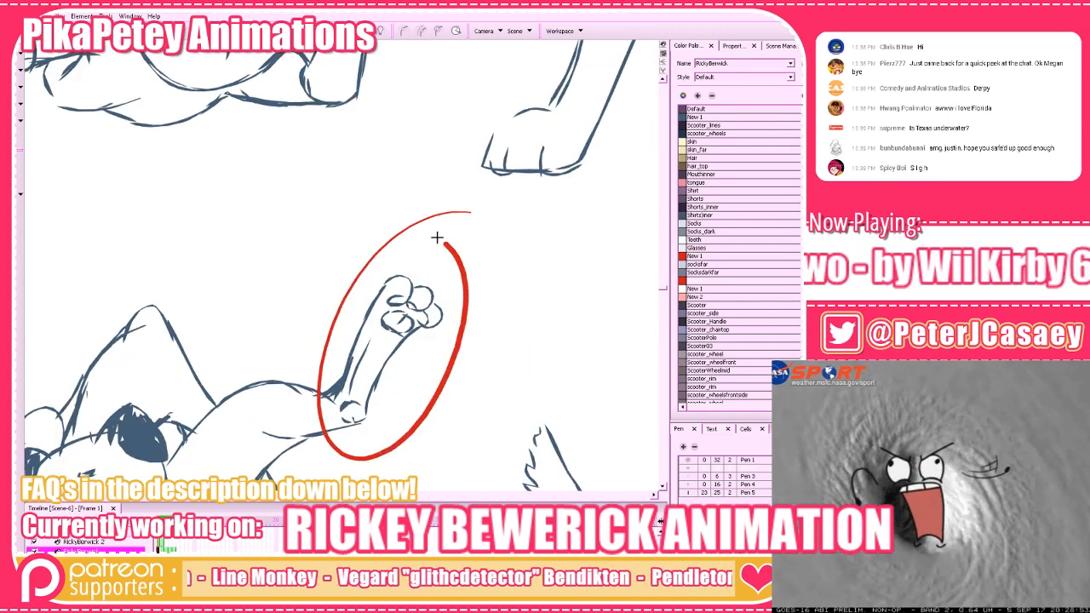
{"action": "key", "text": "ctrl+z"}
{"action": "key", "text": "1"}
{"action": "key", "text": "2"}
{"action": "key", "text": "2"}
{"action": "key", "text": "2"}
{"action": "mouse_move", "coordinate": [487, 437]}
{"action": "left_mouse_down"}
{"action": "mouse_move", "coordinate": [530, 420]}
{"action": "mouse_move", "coordinate": [395, 463]}
{"action": "mouse_move", "coordinate": [494, 451]}
{"action": "left_mouse_up"}
{"action": "key", "text": "1"}
{"action": "key", "text": "1"}
{"action": "key", "text": "1"}
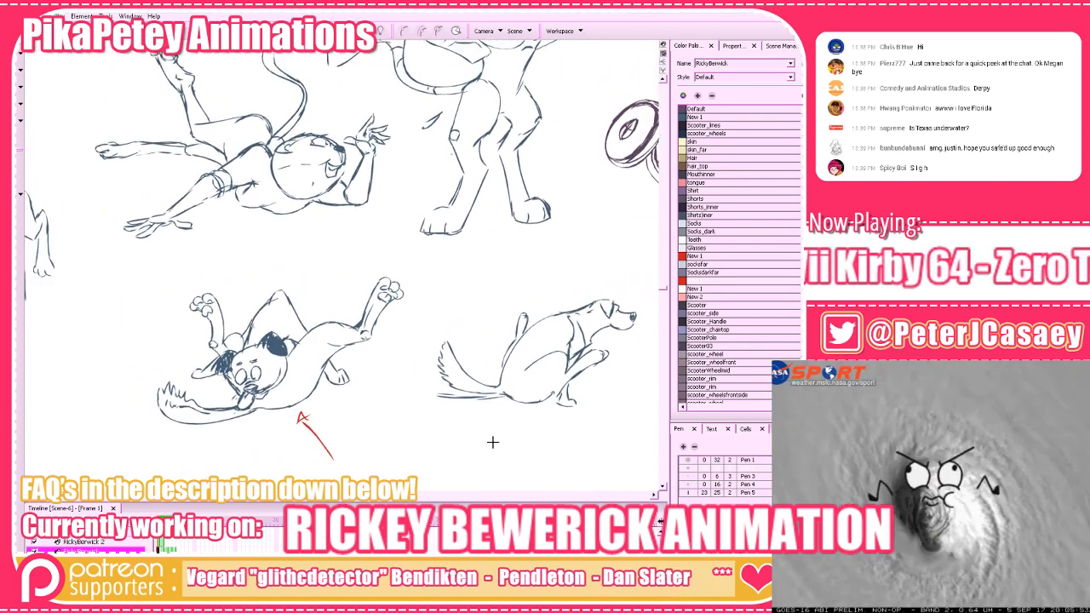
{"action": "key", "text": "ctrl+z"}
Return to frame 3 and choose the blue New 1 colour with the previous pose onion-skinned
{"action": "key", "text": "period"}
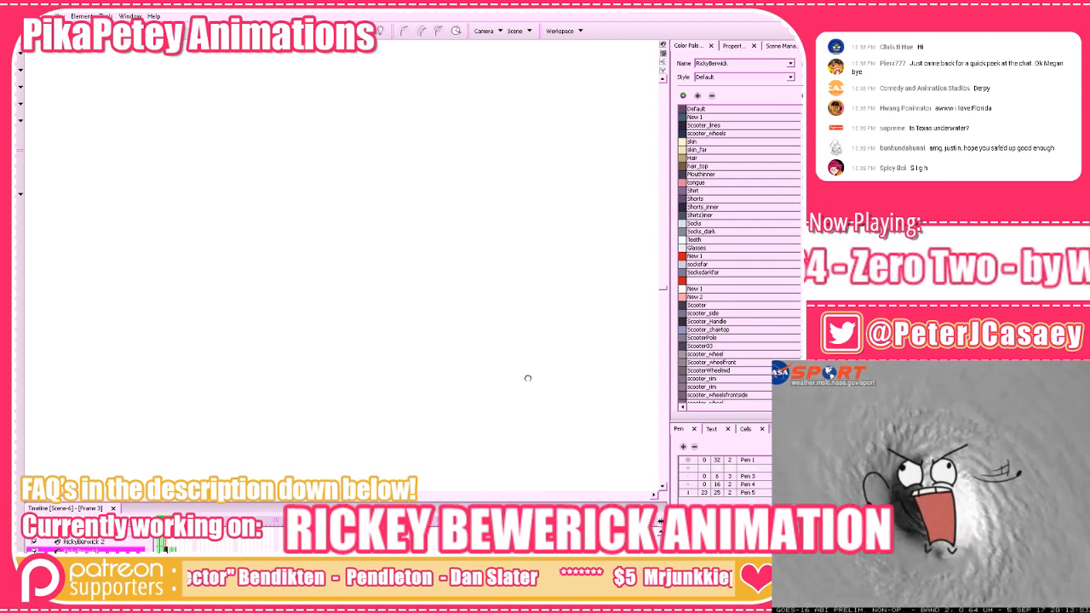
{"action": "key", "text": "1"}
{"action": "key", "text": "1"}
{"action": "key", "text": "1"}
{"action": "key", "text": "1"}
{"action": "left_click_drag", "start_coordinate": [587, 362], "coordinate": [281, 413]}
{"action": "key", "text": "2"}
{"action": "key", "text": "2"}
{"action": "key", "text": "2"}
{"action": "key", "text": "2"}
{"action": "key", "text": "2"}
{"action": "left_click_drag", "start_coordinate": [531, 378], "coordinate": [587, 397]}
{"action": "key", "text": "1"}
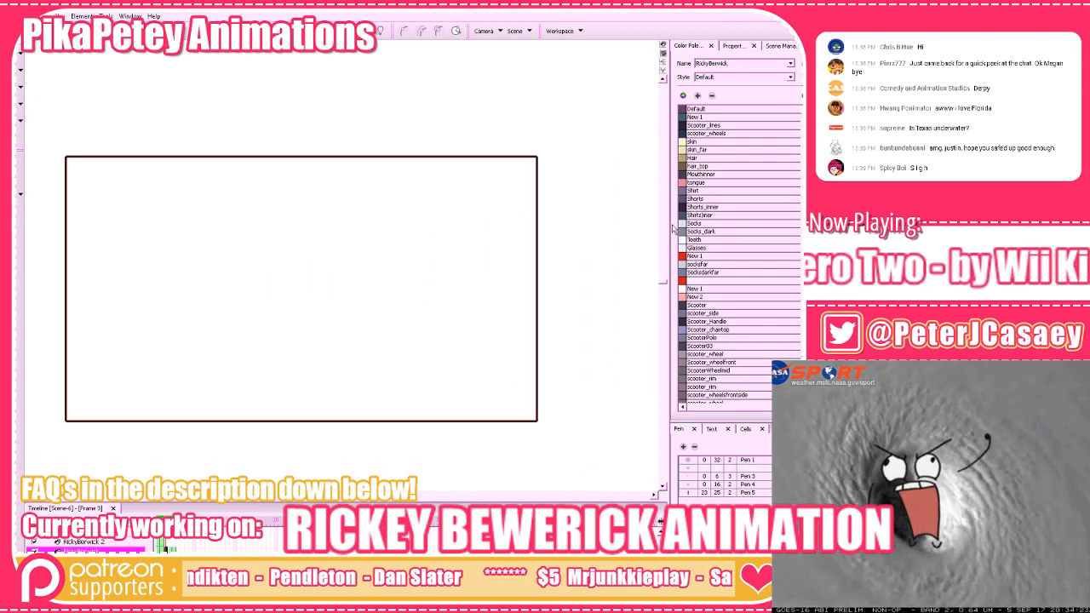
{"action": "left_click", "coordinate": [685, 118]}
{"action": "key", "text": "ctrl+z"}
{"action": "left_click_drag", "start_coordinate": [451, 284], "coordinate": [456, 349]}
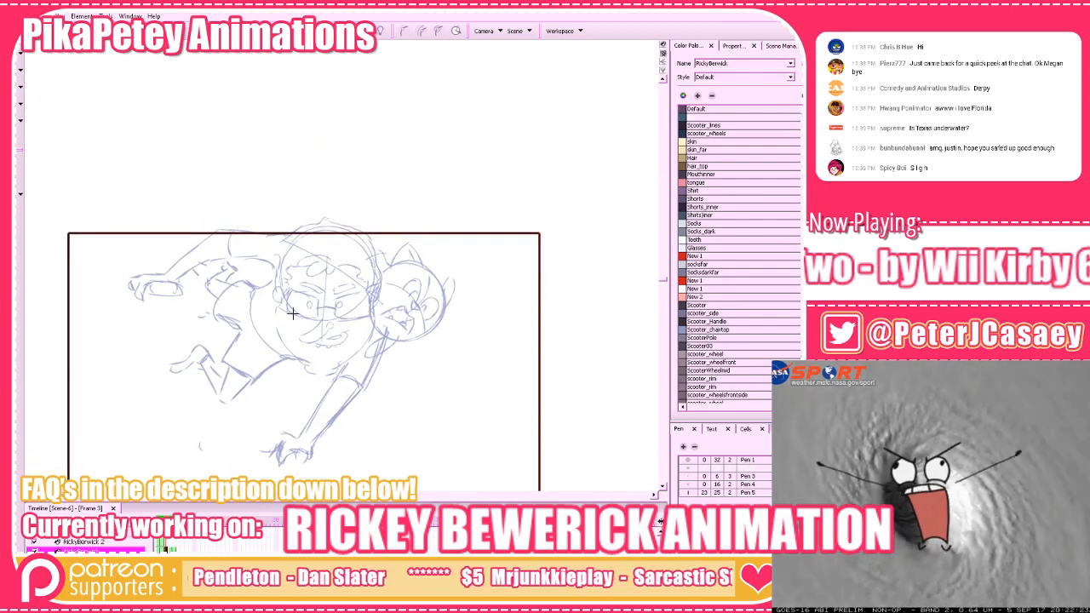
Hide the rectangular camera frame outline and draw a head circle over the onion-skinned head on frame 3
{"action": "left_click_drag", "start_coordinate": [364, 304], "coordinate": [365, 287]}
{"action": "left_click", "coordinate": [34, 534]}
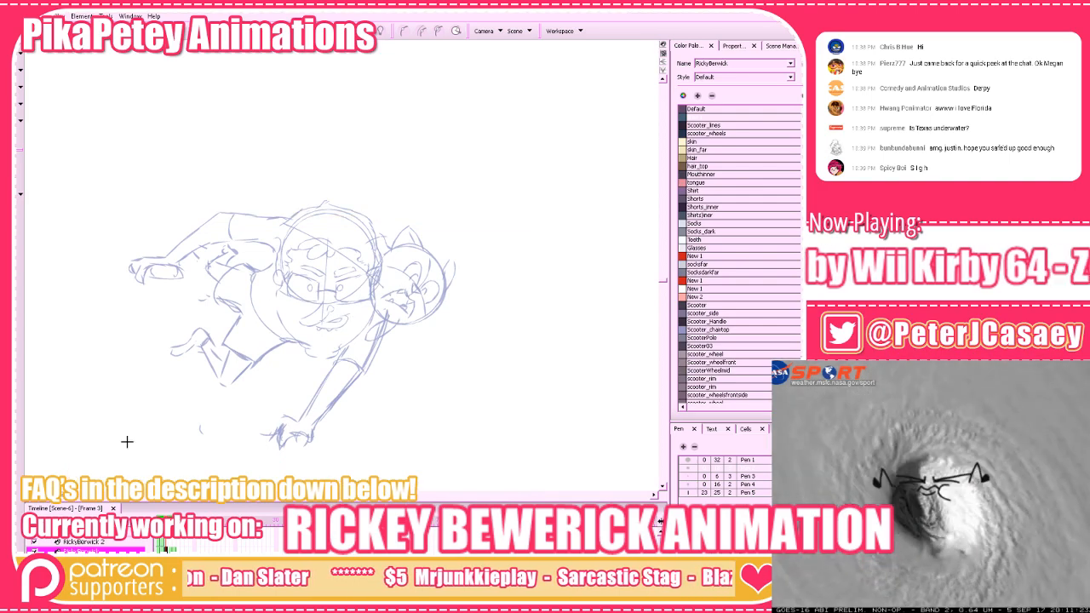
{"action": "mouse_move", "coordinate": [274, 254]}
{"action": "left_mouse_down"}
{"action": "mouse_move", "coordinate": [378, 226]}
{"action": "mouse_move", "coordinate": [363, 287]}
{"action": "mouse_move", "coordinate": [303, 300]}
{"action": "mouse_move", "coordinate": [284, 247]}
{"action": "mouse_move", "coordinate": [353, 218]}
{"action": "mouse_move", "coordinate": [369, 277]}
{"action": "mouse_move", "coordinate": [289, 290]}
{"action": "mouse_move", "coordinate": [301, 221]}
{"action": "mouse_move", "coordinate": [372, 235]}
{"action": "mouse_move", "coordinate": [341, 294]}
{"action": "mouse_move", "coordinate": [285, 248]}
{"action": "mouse_move", "coordinate": [354, 215]}
{"action": "mouse_move", "coordinate": [372, 255]}
{"action": "mouse_move", "coordinate": [355, 303]}
{"action": "mouse_move", "coordinate": [378, 243]}
{"action": "left_mouse_up"}
{"action": "key", "text": "ctrl+z"}
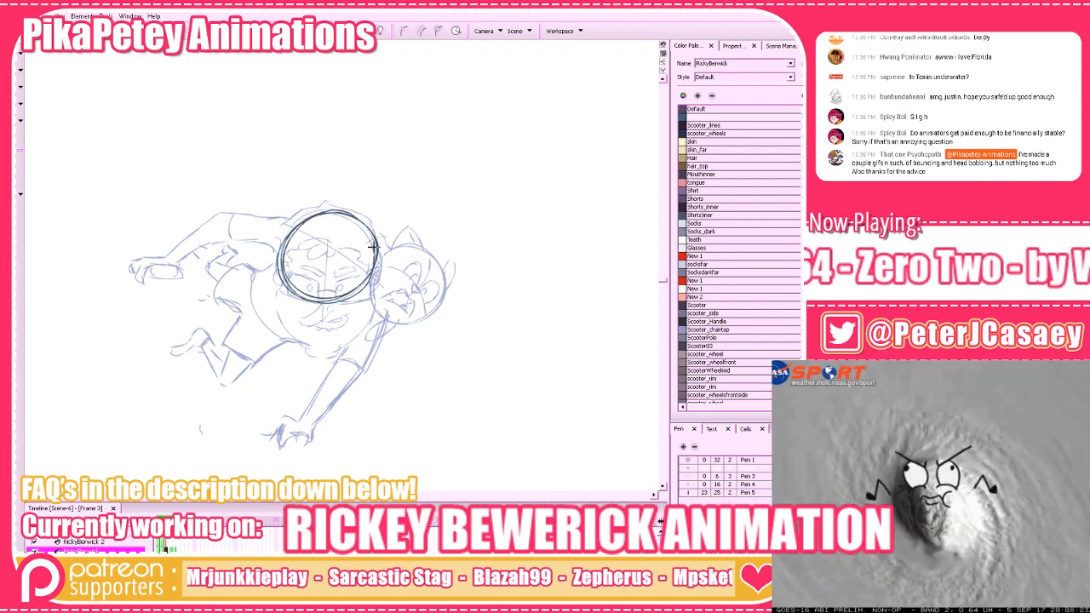
{"action": "left_click_drag", "start_coordinate": [493, 344], "coordinate": [514, 360]}
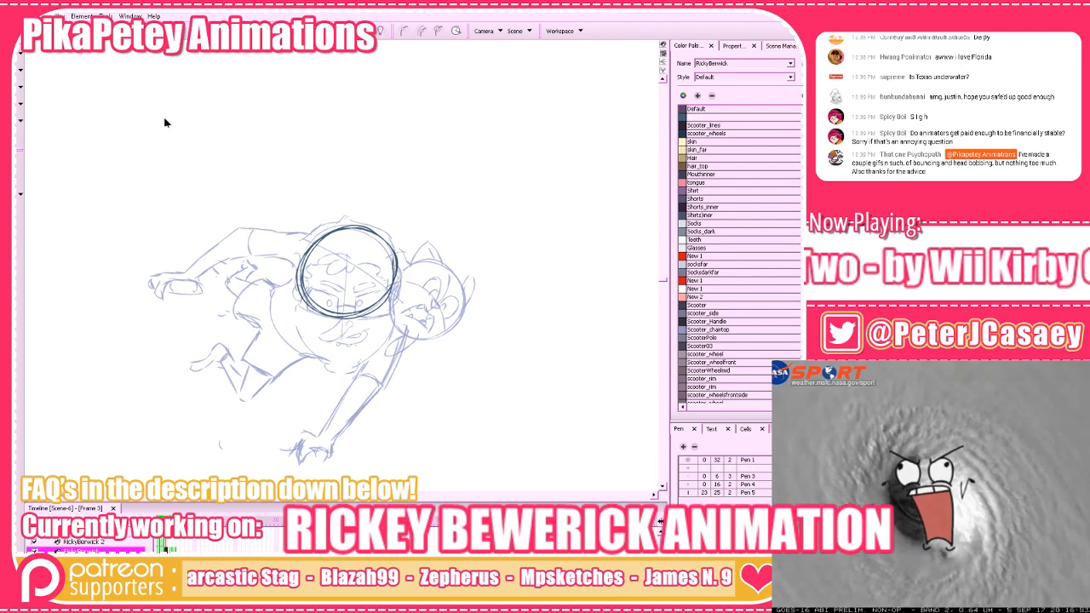
Select the new head circle, adjust its fit slightly and compare it with the earlier frames
{"action": "left_click_drag", "start_coordinate": [165, 123], "coordinate": [417, 285]}
{"action": "left_click_drag", "start_coordinate": [349, 224], "coordinate": [400, 222]}
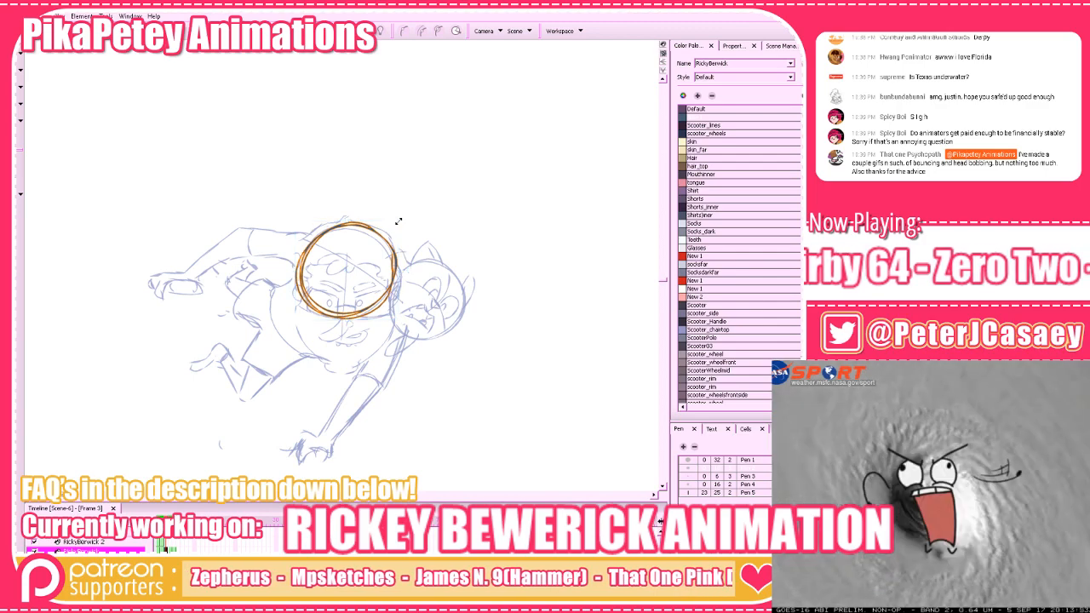
{"action": "key", "text": "comma"}
{"action": "key", "text": "comma"}
{"action": "key", "text": "shift+l"}
{"action": "key", "text": "shift+l"}
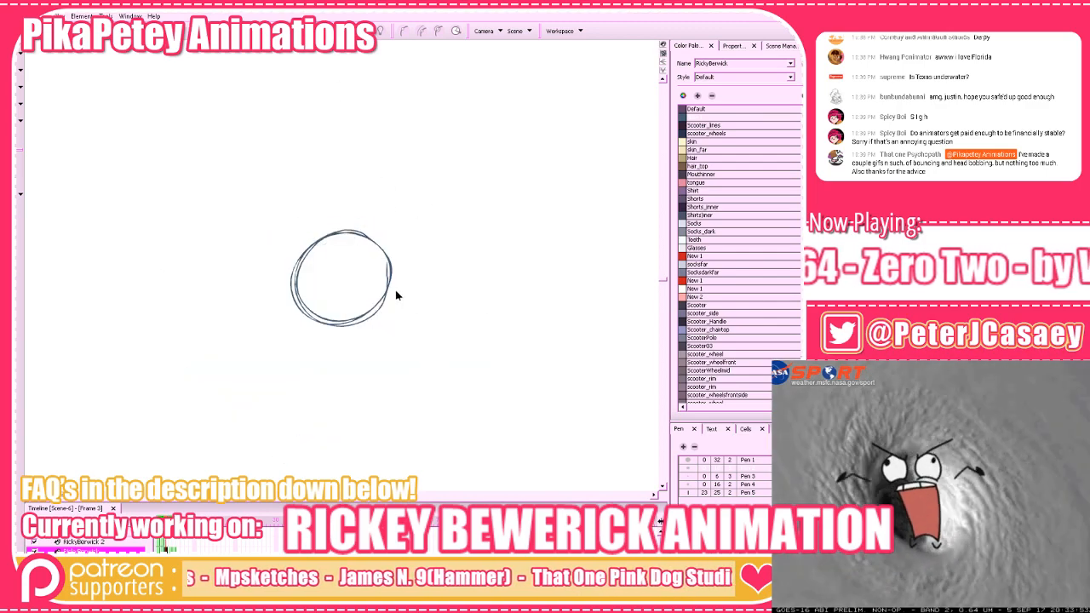
Draw a slightly slanted centre line through the head circle, extending well below its lower edge
{"action": "key", "text": "2"}
{"action": "key", "text": "shift+l"}
{"action": "left_click_drag", "start_coordinate": [345, 229], "coordinate": [337, 375]}
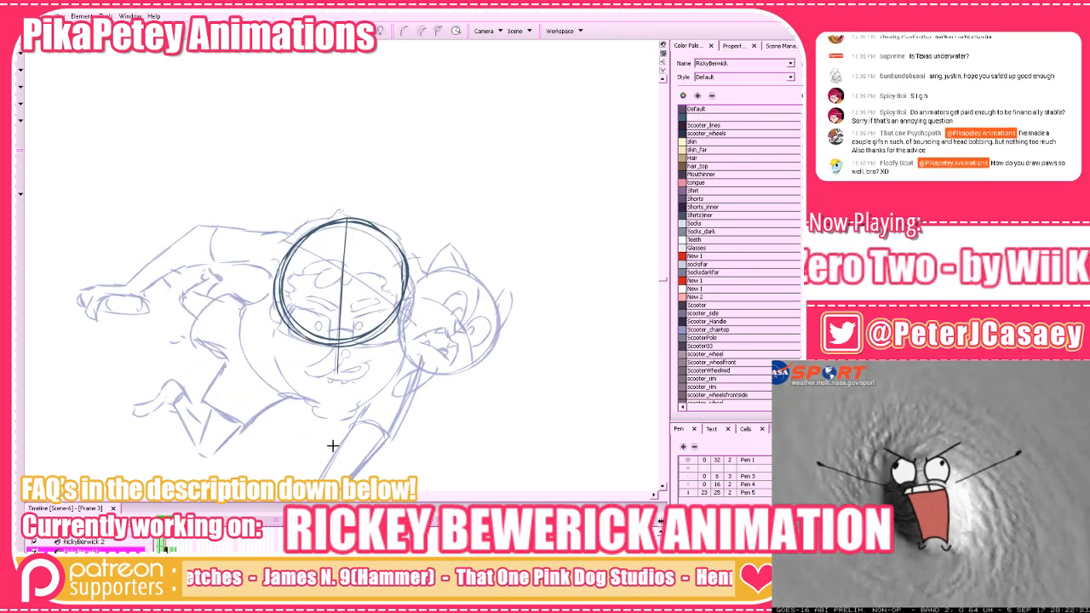
{"action": "key", "text": "ctrl+z"}
{"action": "mouse_move", "coordinate": [350, 229]}
{"action": "left_mouse_down"}
{"action": "mouse_move", "coordinate": [328, 394]}
{"action": "mouse_move", "coordinate": [336, 318]}
{"action": "mouse_move", "coordinate": [329, 402]}
{"action": "mouse_move", "coordinate": [334, 388]}
{"action": "mouse_move", "coordinate": [352, 397]}
{"action": "left_mouse_up"}
{"action": "key", "text": "ctrl+z"}
{"action": "key", "text": "ctrl+z"}
{"action": "key", "text": "ctrl+z"}
Toggle onion skin and flip to the previous frame to check the head circle and its centre line
{"action": "key", "text": "alt+o"}
{"action": "key", "text": "alt+o"}
{"action": "key", "text": "alt+o"}
{"action": "key", "text": "alt+o"}
{"action": "key", "text": "alt+o"}
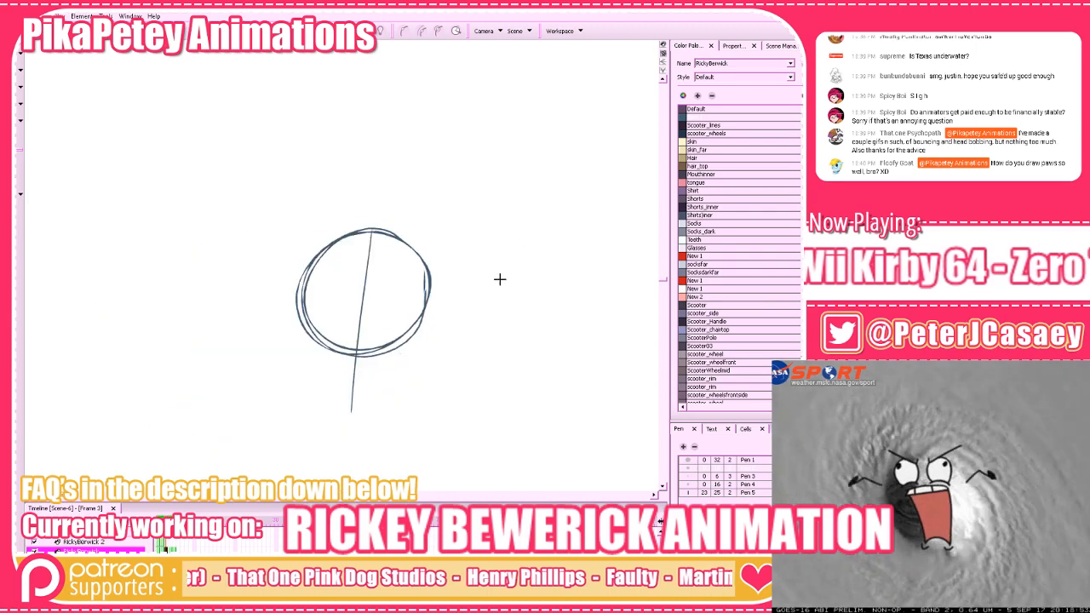
{"action": "key", "text": "comma"}
{"action": "key", "text": "period"}
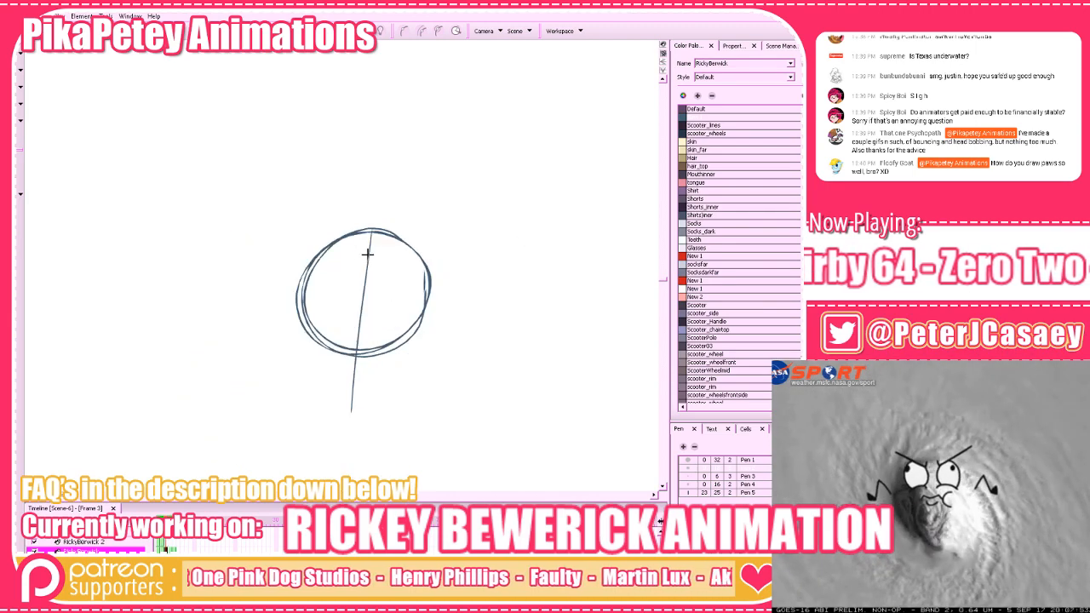
Draw a downward-curving hairline across the head circle on frame 3, replacing the first attempts, and compare it with frame 2
{"action": "mouse_move", "coordinate": [367, 254]}
{"action": "left_mouse_down"}
{"action": "mouse_move", "coordinate": [352, 272]}
{"action": "mouse_move", "coordinate": [377, 290]}
{"action": "mouse_move", "coordinate": [406, 282]}
{"action": "left_mouse_up"}
{"action": "key", "text": "comma"}
{"action": "key", "text": "period"}
{"action": "key", "text": "ctrl+z"}
{"action": "key", "text": "ctrl+z"}
{"action": "left_click_drag", "start_coordinate": [314, 266], "coordinate": [420, 275]}
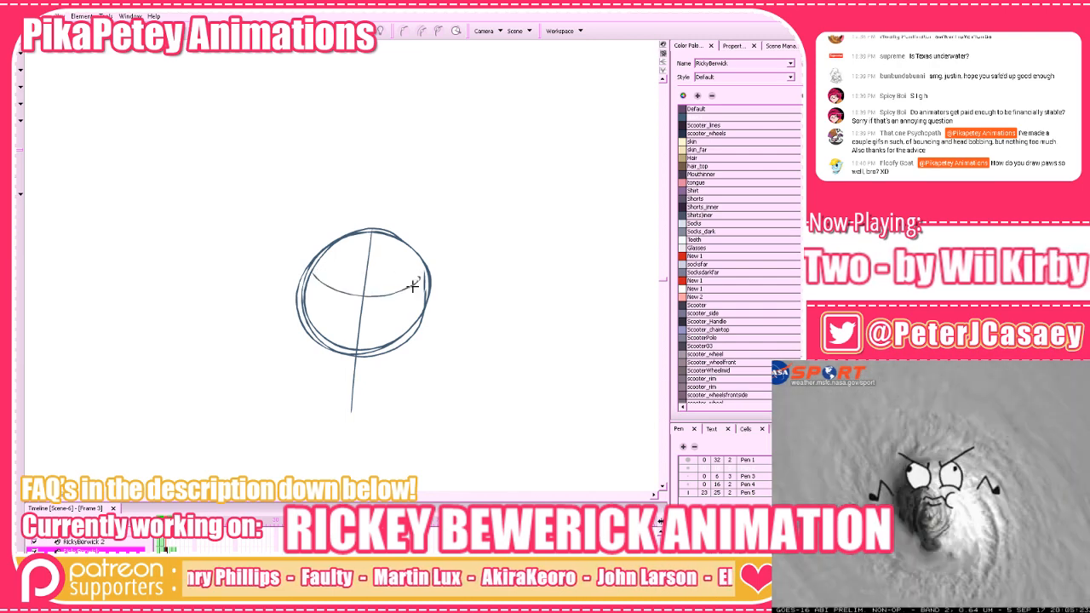
{"action": "key", "text": "comma"}
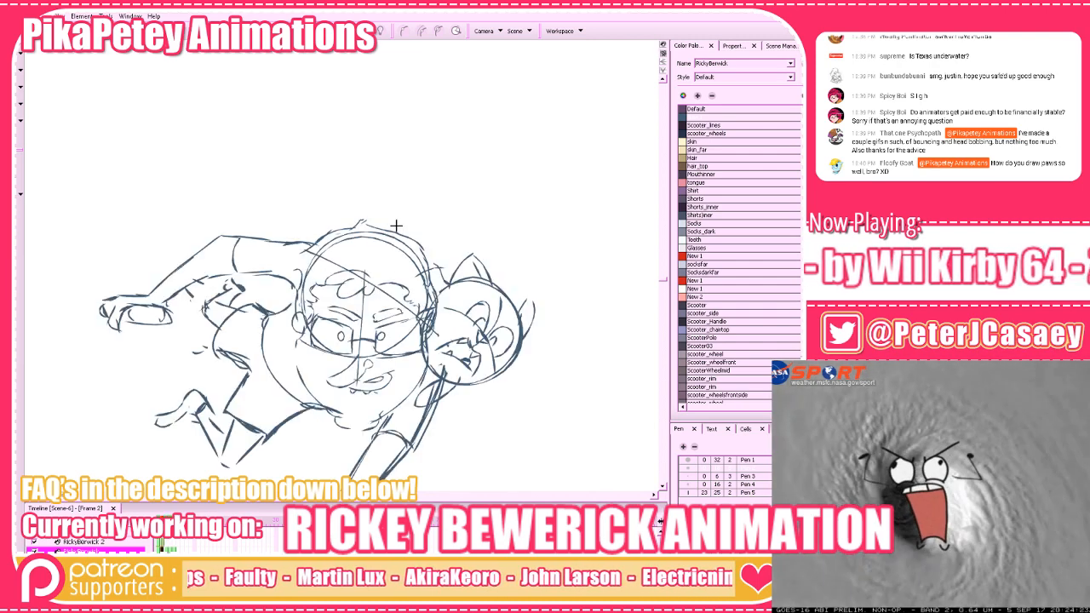
Sketch the outer hair contour around the head circle with a small tuft at the crown and spiky side ends, matching frame 2
{"action": "key", "text": "period"}
{"action": "left_click_drag", "start_coordinate": [373, 216], "coordinate": [327, 231]}
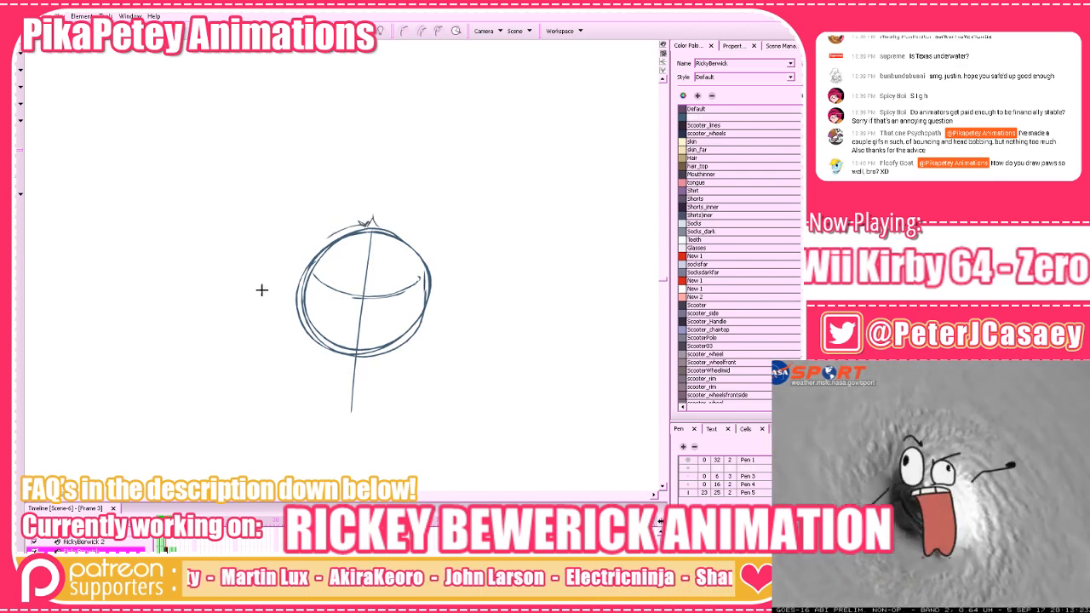
{"action": "key", "text": "comma"}
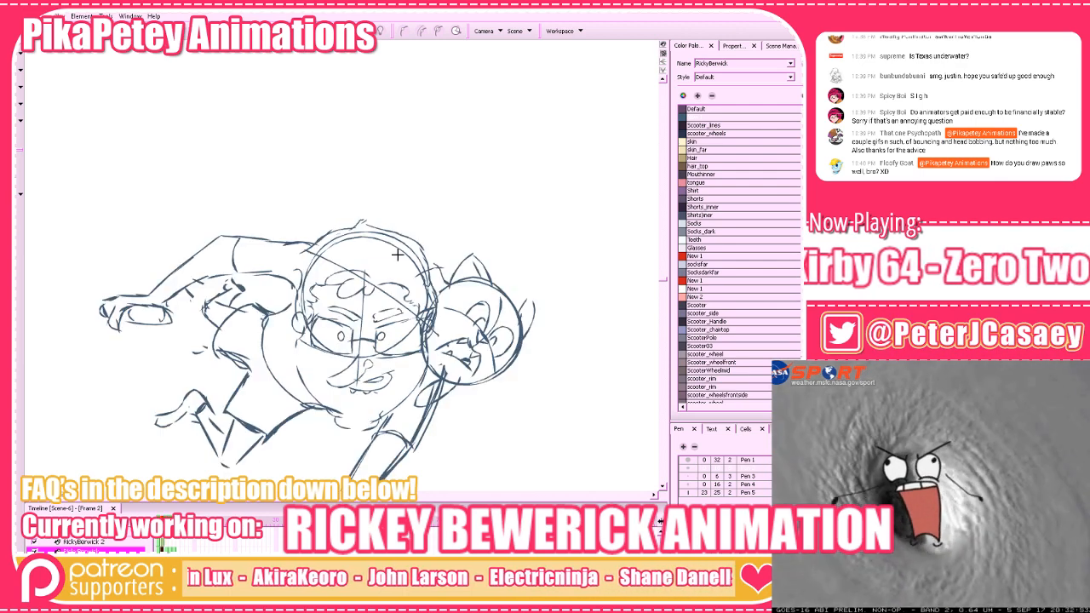
{"action": "key", "text": "period"}
{"action": "left_click_drag", "start_coordinate": [313, 246], "coordinate": [296, 264]}
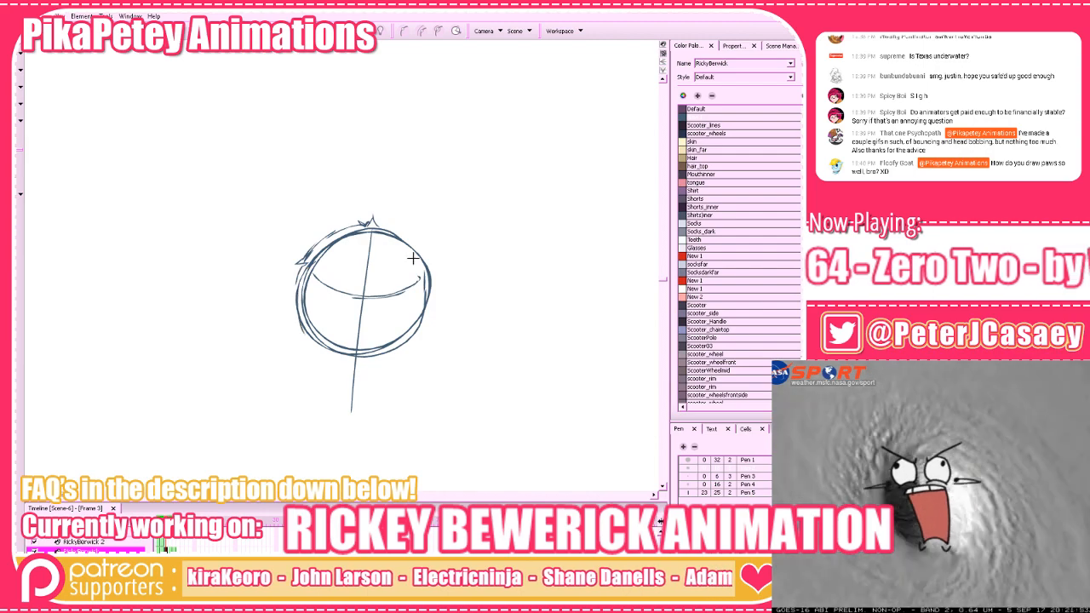
{"action": "key", "text": "comma"}
{"action": "key", "text": "period"}
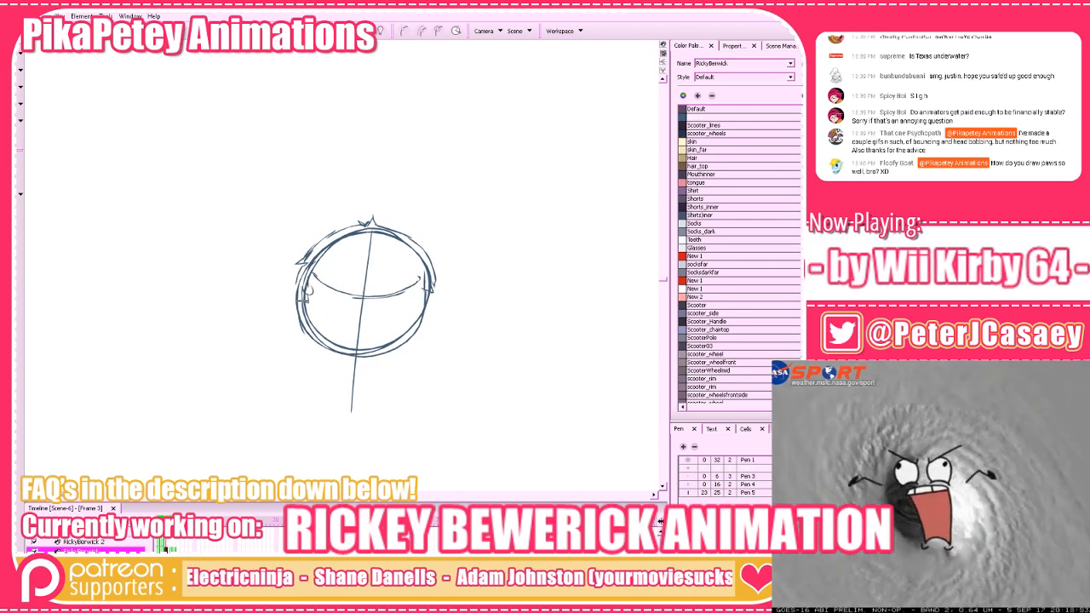
Draw the rounded fringe locks hanging over the middle of the hairline, checking them against frame 2
{"action": "mouse_move", "coordinate": [364, 271]}
{"action": "left_mouse_down"}
{"action": "mouse_move", "coordinate": [331, 298]}
{"action": "mouse_move", "coordinate": [359, 285]}
{"action": "mouse_move", "coordinate": [338, 309]}
{"action": "mouse_move", "coordinate": [375, 295]}
{"action": "left_mouse_up"}
{"action": "key", "text": "comma"}
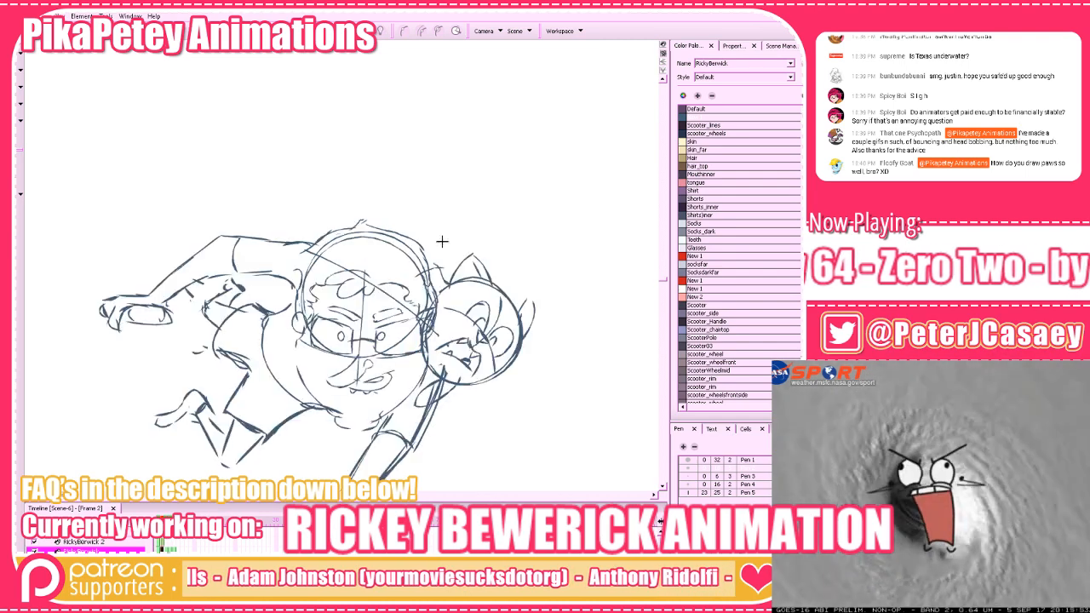
{"action": "key", "text": "period"}
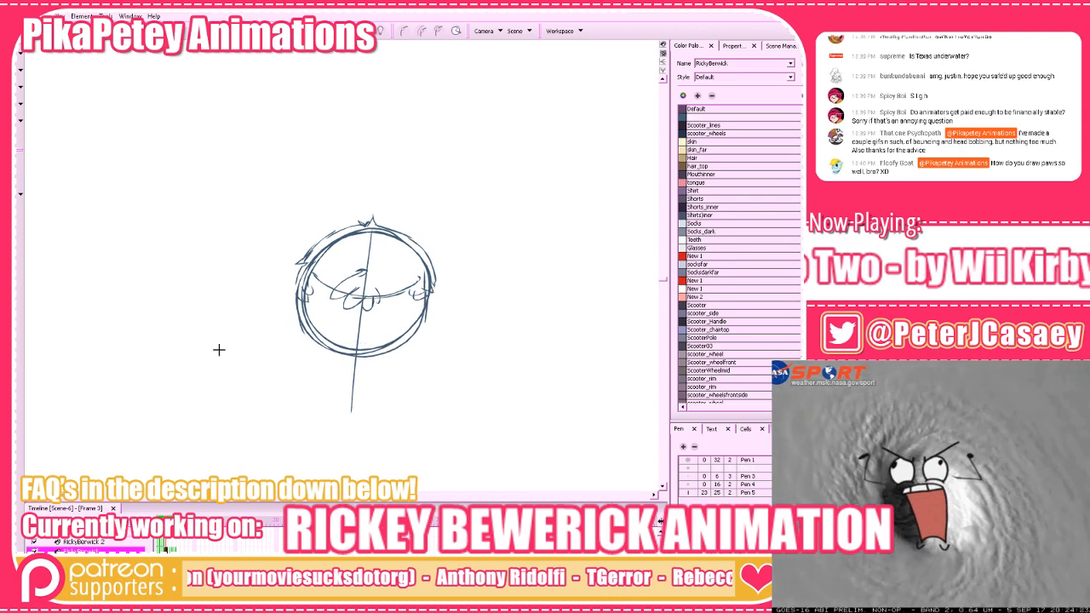
Select the head construction circle and recolour it with the Default swatch
{"action": "left_click", "coordinate": [19, 62]}
{"action": "left_click", "coordinate": [402, 344]}
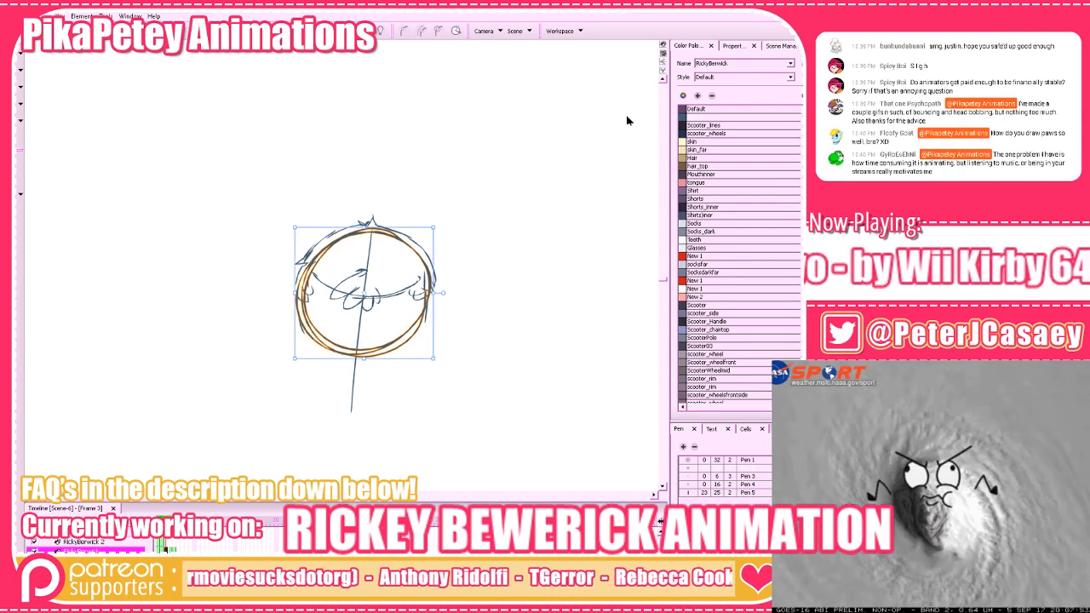
{"action": "left_click", "coordinate": [684, 126]}
{"action": "left_click", "coordinate": [685, 111]}
{"action": "left_click", "coordinate": [552, 277]}
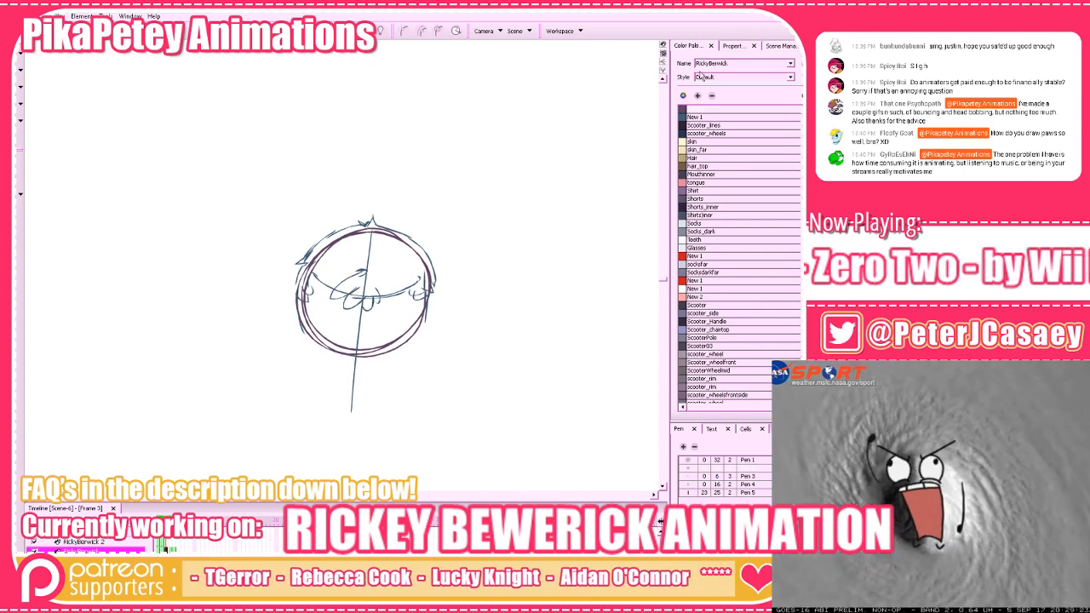
Lighten the Default swatch so the construction circle is paler, and return to the New 1 line colour
{"action": "double_click", "coordinate": [697, 109]}
{"action": "left_click_drag", "start_coordinate": [231, 115], "coordinate": [205, 109]}
{"action": "left_click", "coordinate": [232, 21]}
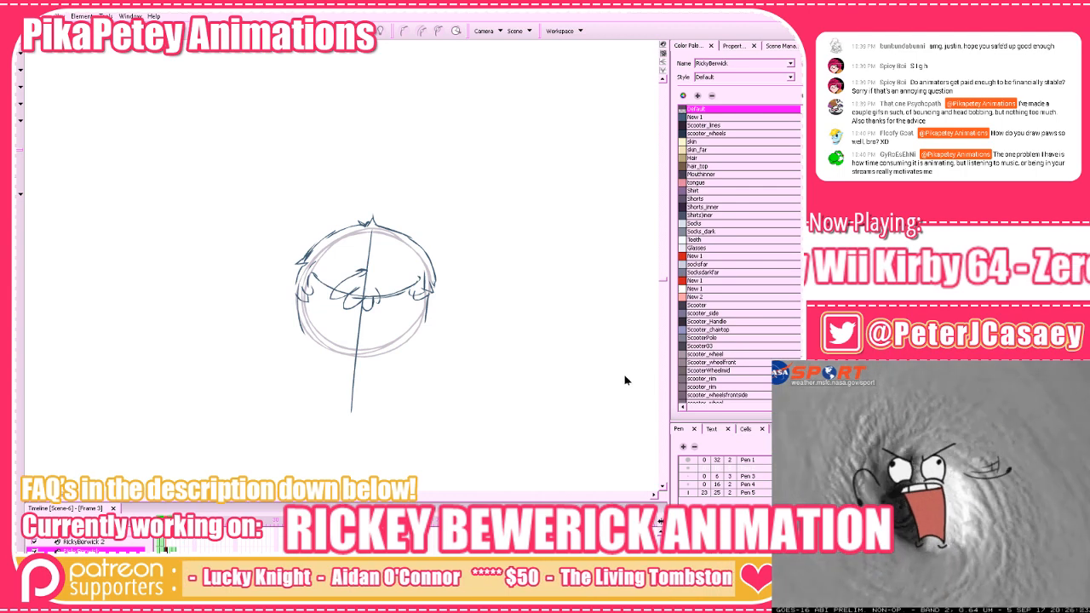
{"action": "left_click", "coordinate": [692, 117]}
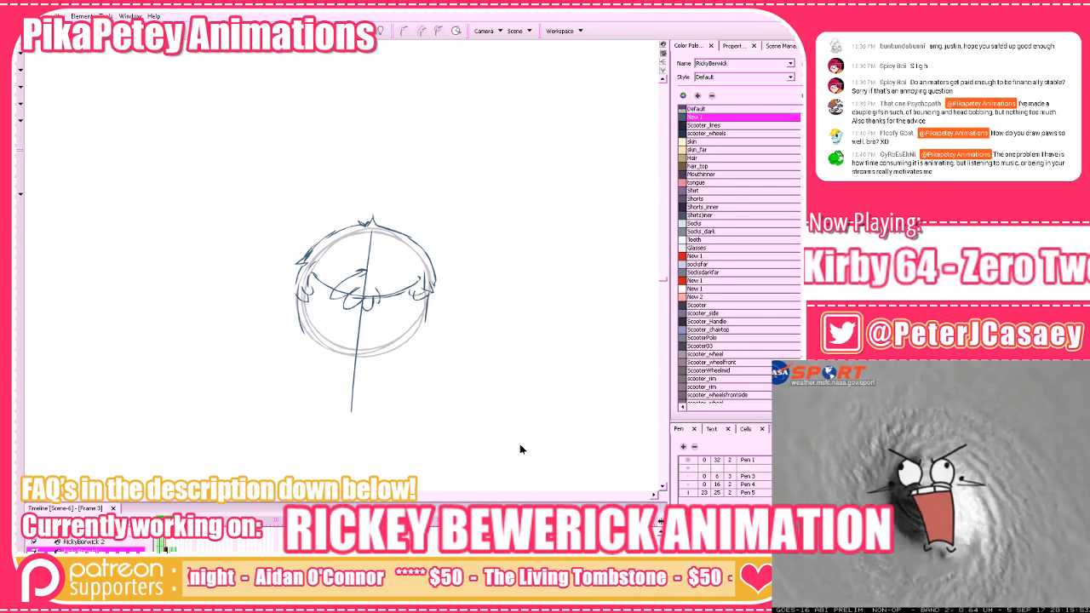
Touch up the side hair, show the onion skin and draw the jaw tapering from the head circle to the chin
{"action": "left_click_drag", "start_coordinate": [402, 233], "coordinate": [436, 291]}
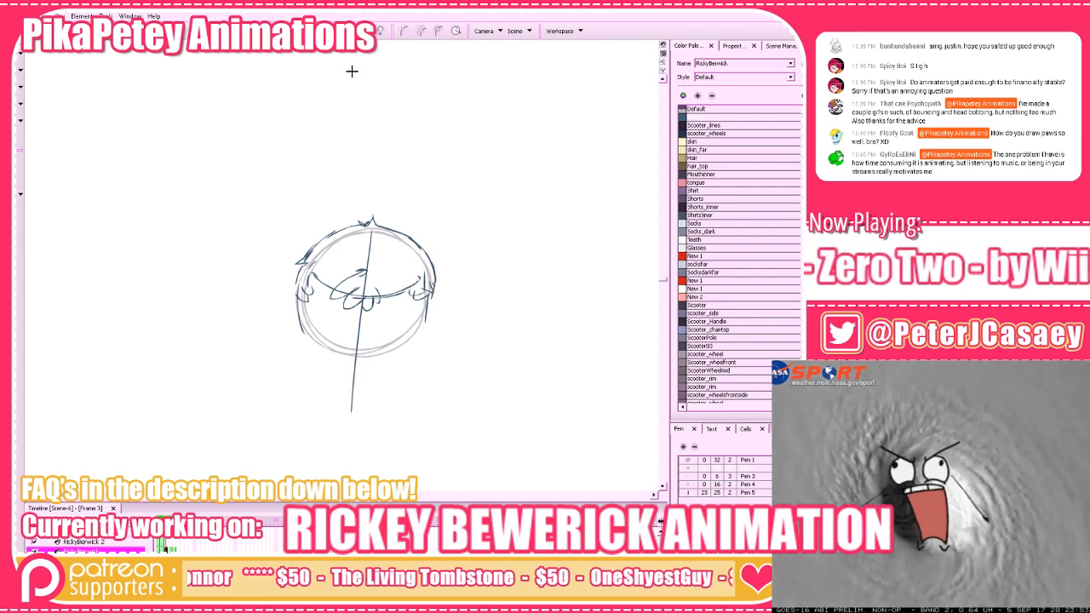
{"action": "left_click", "coordinate": [346, 32]}
{"action": "left_click", "coordinate": [347, 31]}
{"action": "left_click", "coordinate": [347, 32]}
{"action": "mouse_move", "coordinate": [341, 347]}
{"action": "left_mouse_down"}
{"action": "mouse_move", "coordinate": [343, 403]}
{"action": "mouse_move", "coordinate": [376, 416]}
{"action": "left_mouse_up"}
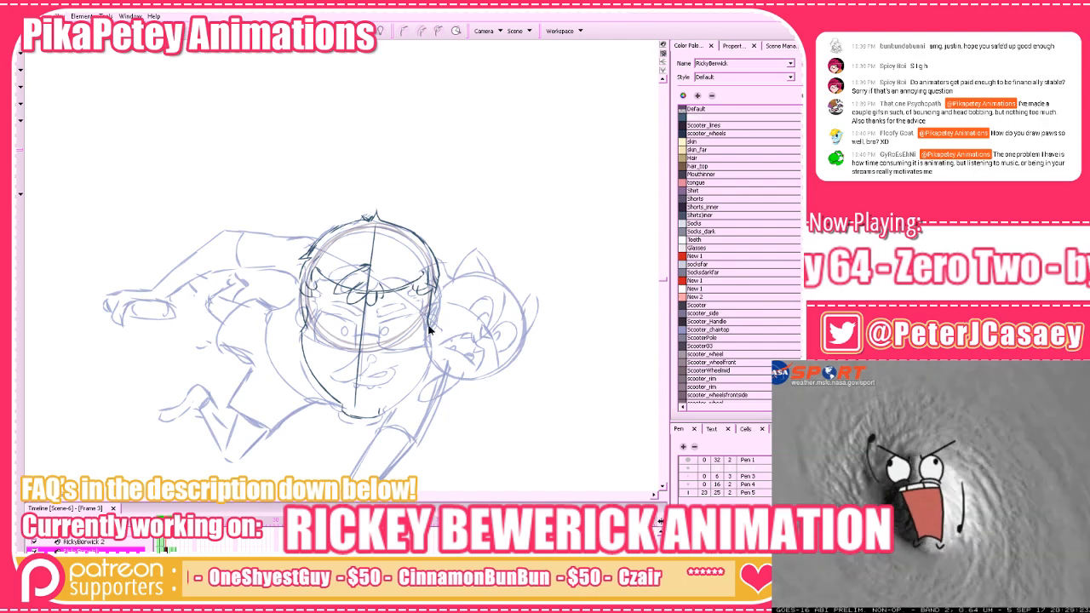
{"action": "mouse_move", "coordinate": [432, 346]}
{"action": "left_mouse_down"}
{"action": "mouse_move", "coordinate": [395, 407]}
{"action": "mouse_move", "coordinate": [368, 416]}
{"action": "mouse_move", "coordinate": [414, 390]}
{"action": "mouse_move", "coordinate": [431, 342]}
{"action": "mouse_move", "coordinate": [414, 390]}
{"action": "mouse_move", "coordinate": [385, 409]}
{"action": "left_mouse_up"}
{"action": "key", "text": "ctrl+z"}
{"action": "key", "text": "ctrl+z"}
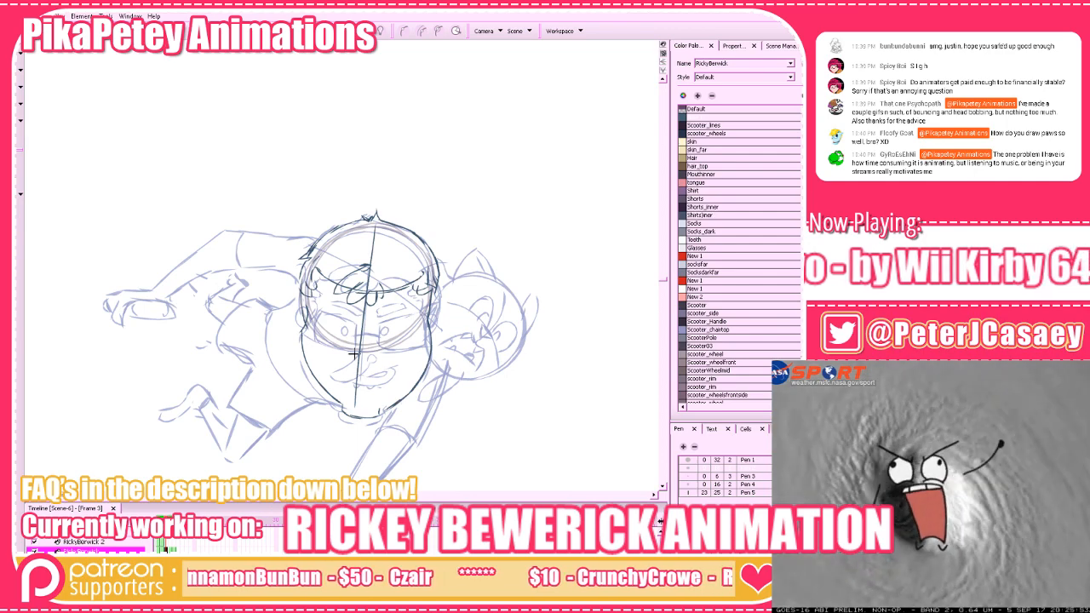
Select the head's centre line and reduce its slant slightly
{"action": "left_click", "coordinate": [16, 53]}
{"action": "left_click_drag", "start_coordinate": [338, 351], "coordinate": [373, 354]}
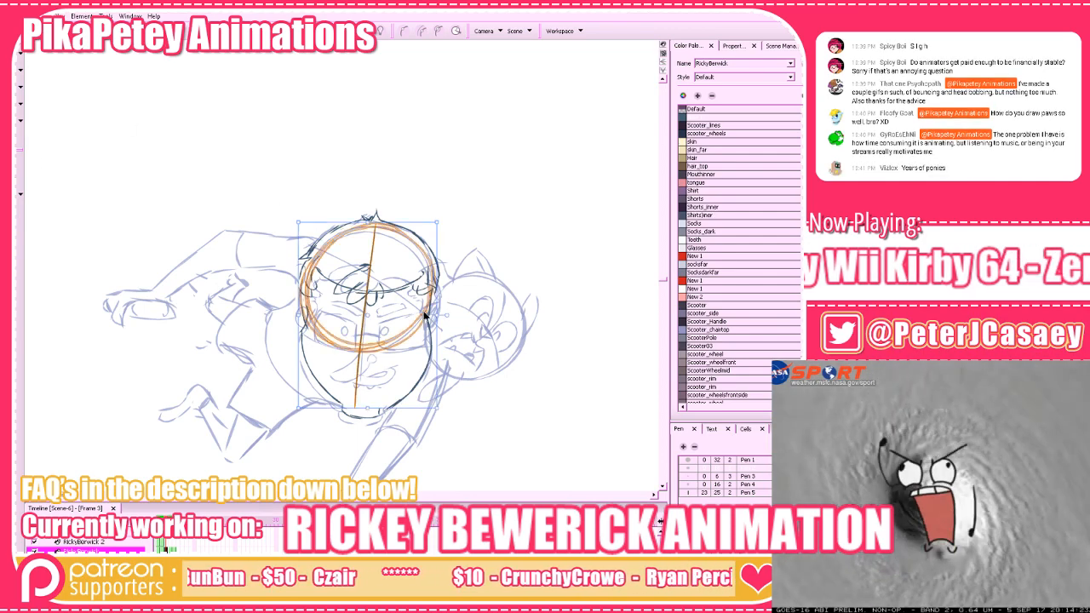
{"action": "left_click", "coordinate": [360, 374]}
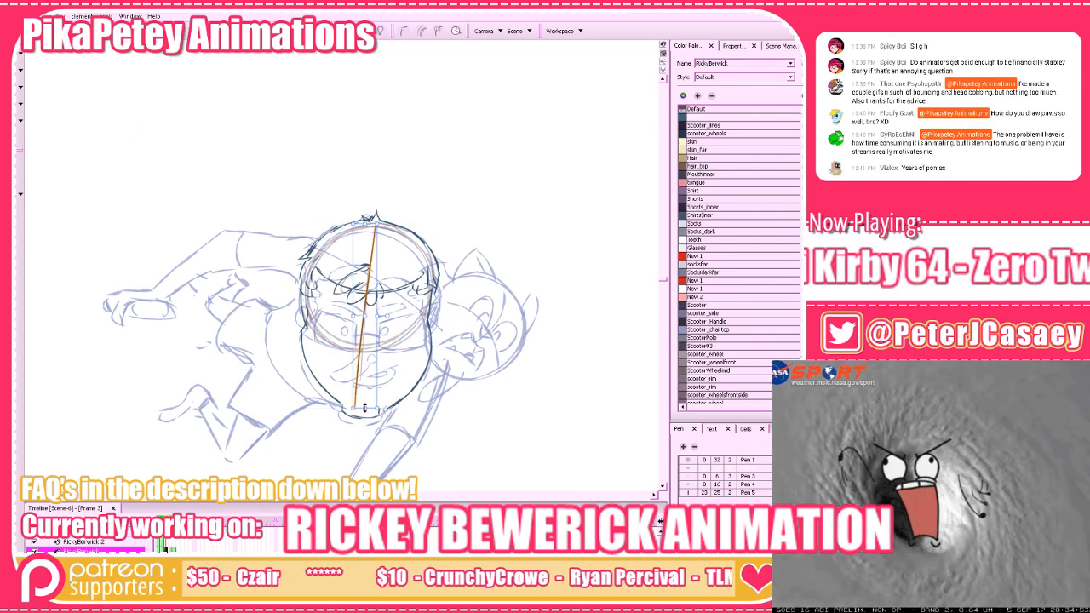
{"action": "left_click_drag", "start_coordinate": [365, 408], "coordinate": [372, 408]}
{"action": "left_click", "coordinate": [516, 294]}
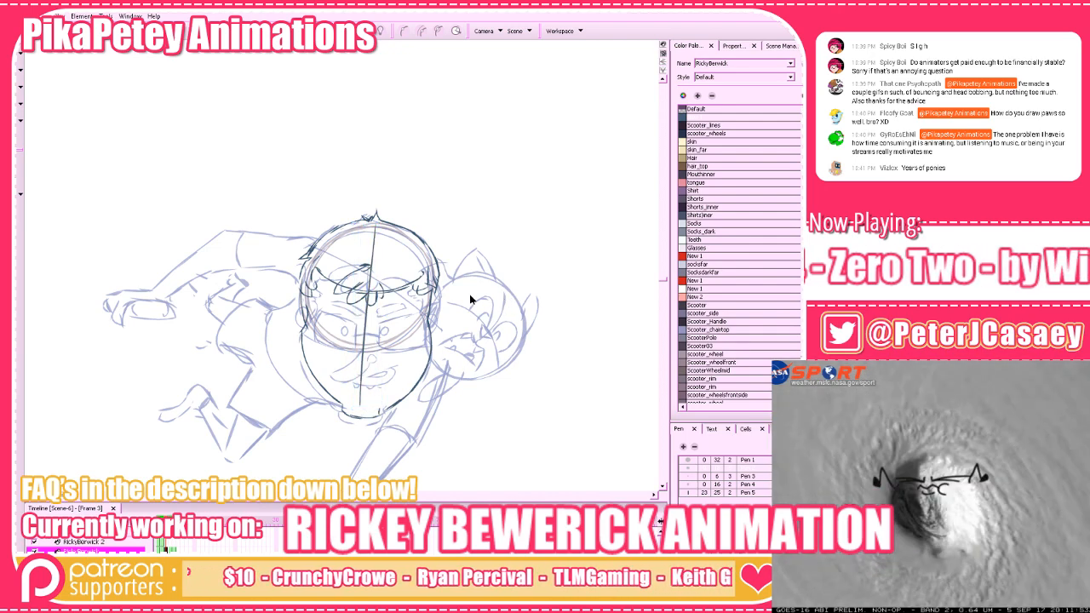
Select the head construction circle, stretch it slightly wider and return to the brush
{"action": "left_click_drag", "start_coordinate": [425, 247], "coordinate": [425, 245]}
{"action": "left_click_drag", "start_coordinate": [468, 212], "coordinate": [442, 296]}
{"action": "left_click_drag", "start_coordinate": [441, 353], "coordinate": [442, 353]}
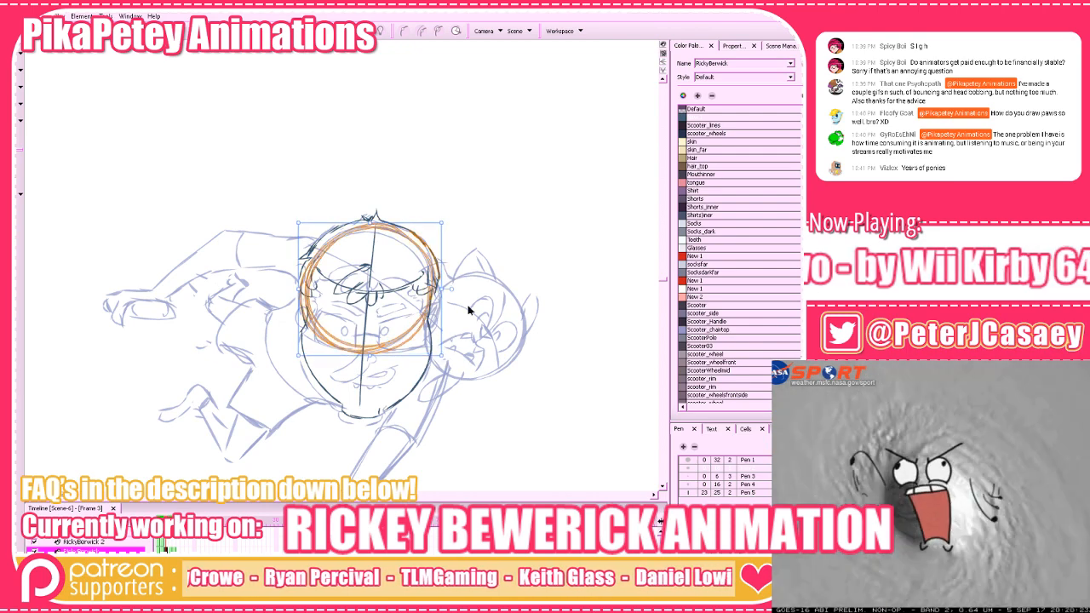
{"action": "left_click", "coordinate": [494, 271]}
{"action": "key", "text": "alt+b"}
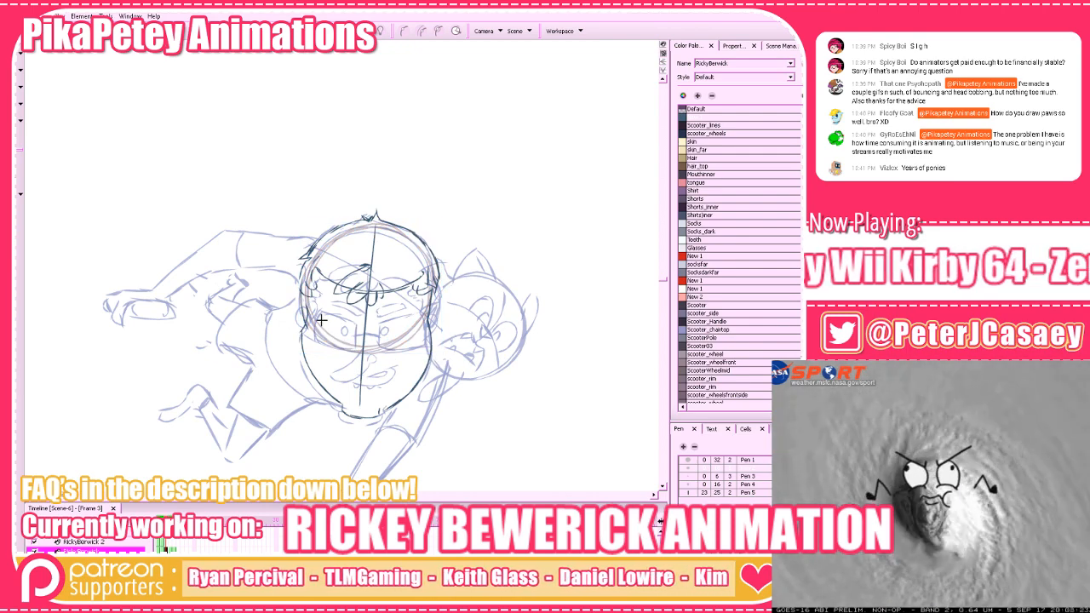
Draw an ear on each side of the head and hide the onion skin to check them
{"action": "left_click_drag", "start_coordinate": [301, 298], "coordinate": [304, 318]}
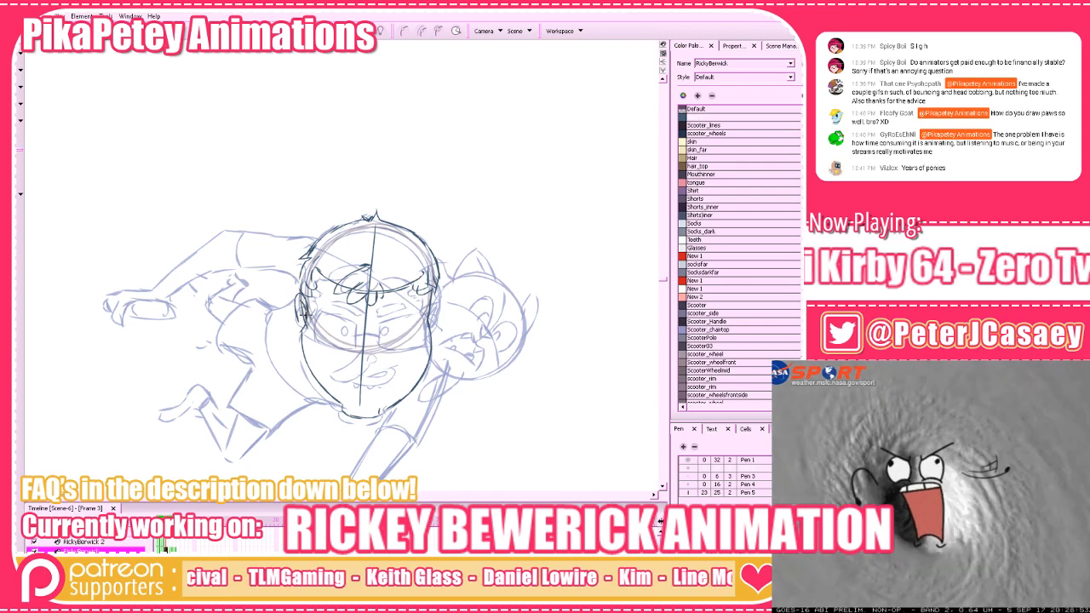
{"action": "left_click_drag", "start_coordinate": [437, 298], "coordinate": [433, 321]}
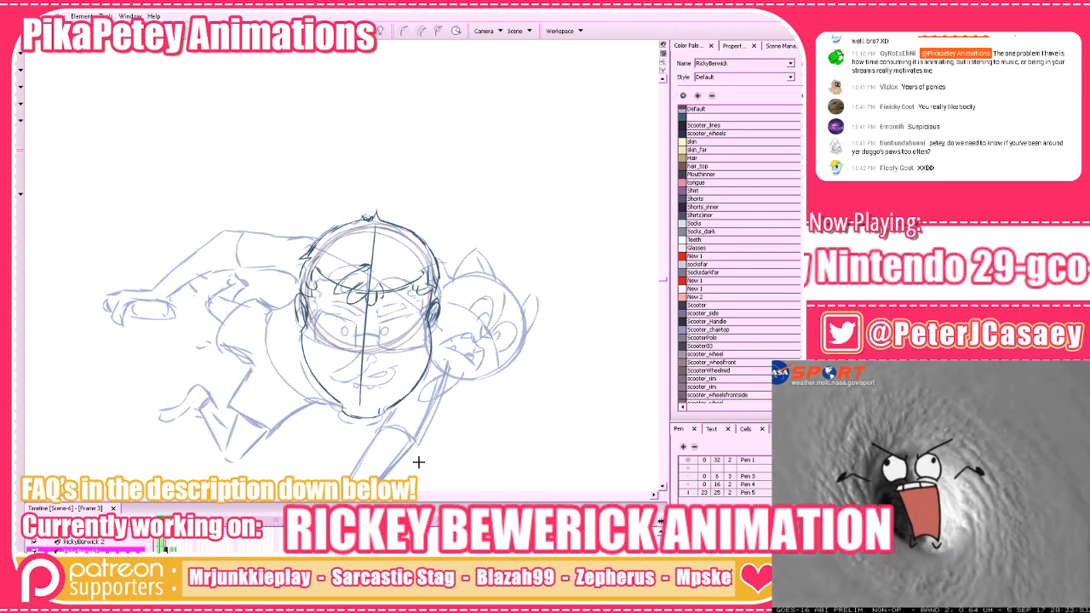
{"action": "left_click", "coordinate": [311, 32]}
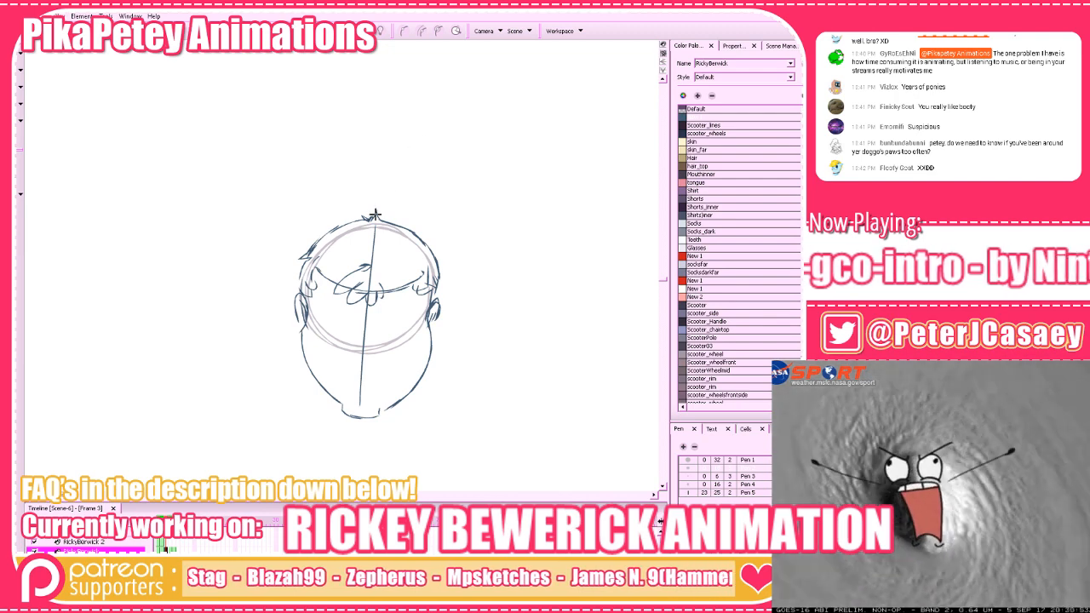
Erase the centre line through the hair and face, leaving short marks below the fringe and at the chin
{"action": "key", "text": "alt+e"}
{"action": "left_click_drag", "start_coordinate": [375, 228], "coordinate": [372, 259]}
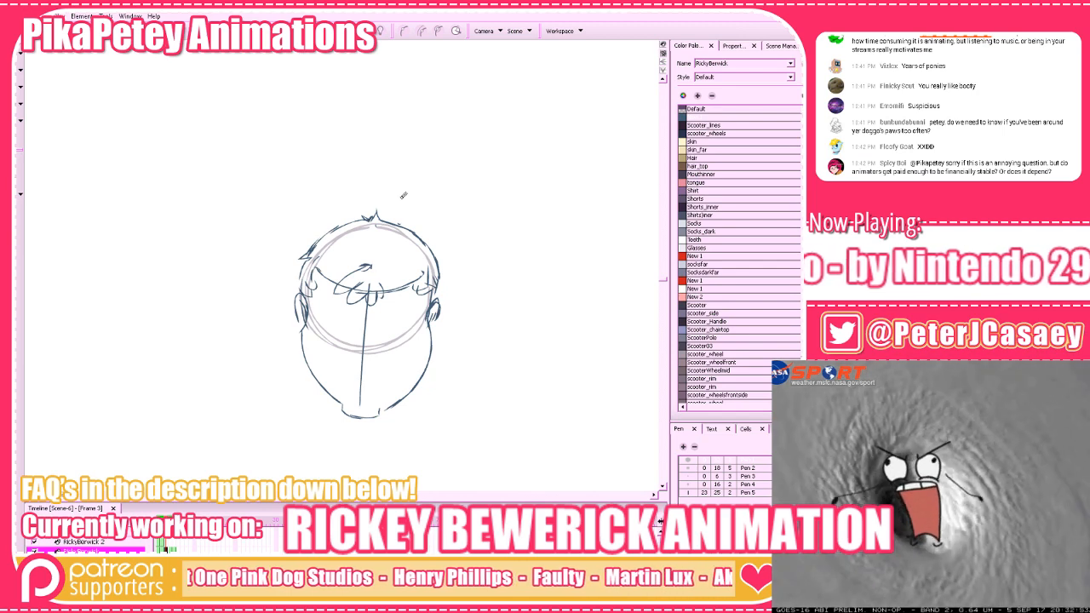
{"action": "key", "text": "shift+l"}
{"action": "left_click_drag", "start_coordinate": [373, 362], "coordinate": [383, 362]}
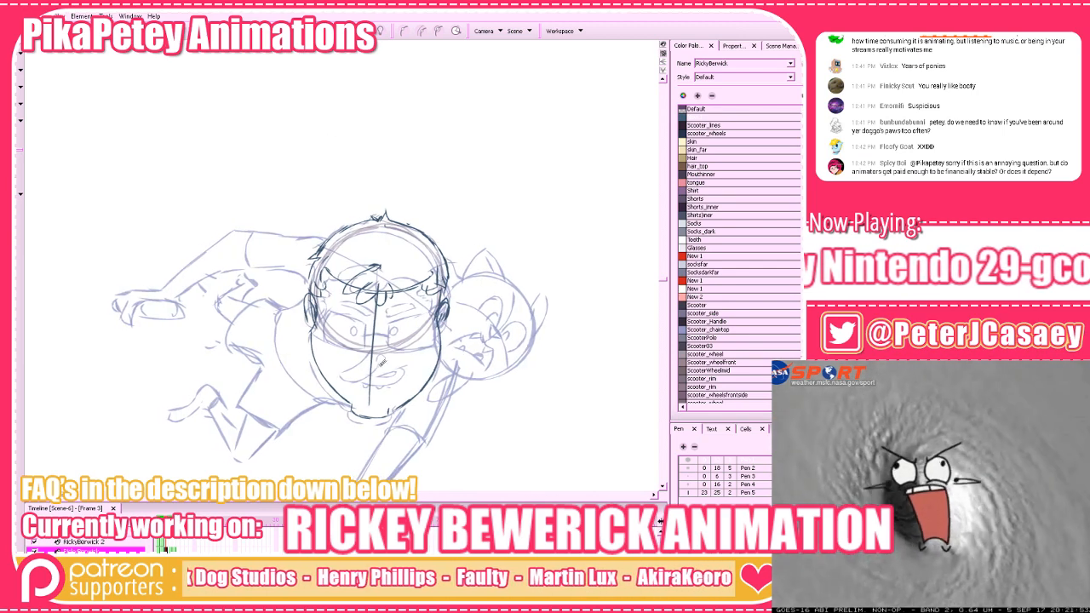
{"action": "left_click_drag", "start_coordinate": [375, 303], "coordinate": [370, 380]}
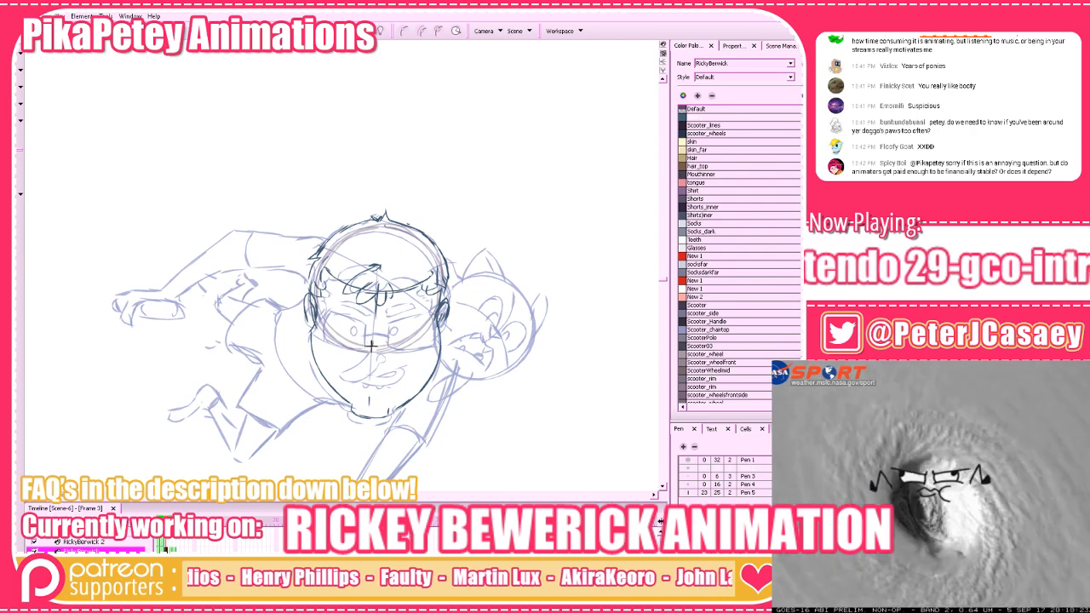
{"action": "key", "text": "ctrl+z"}
Draw the curved nose with a small nostril mark in the lower face, and compare it with frame 2 without onion skin
{"action": "mouse_move", "coordinate": [373, 345]}
{"action": "left_mouse_down"}
{"action": "mouse_move", "coordinate": [344, 363]}
{"action": "mouse_move", "coordinate": [385, 359]}
{"action": "left_mouse_up"}
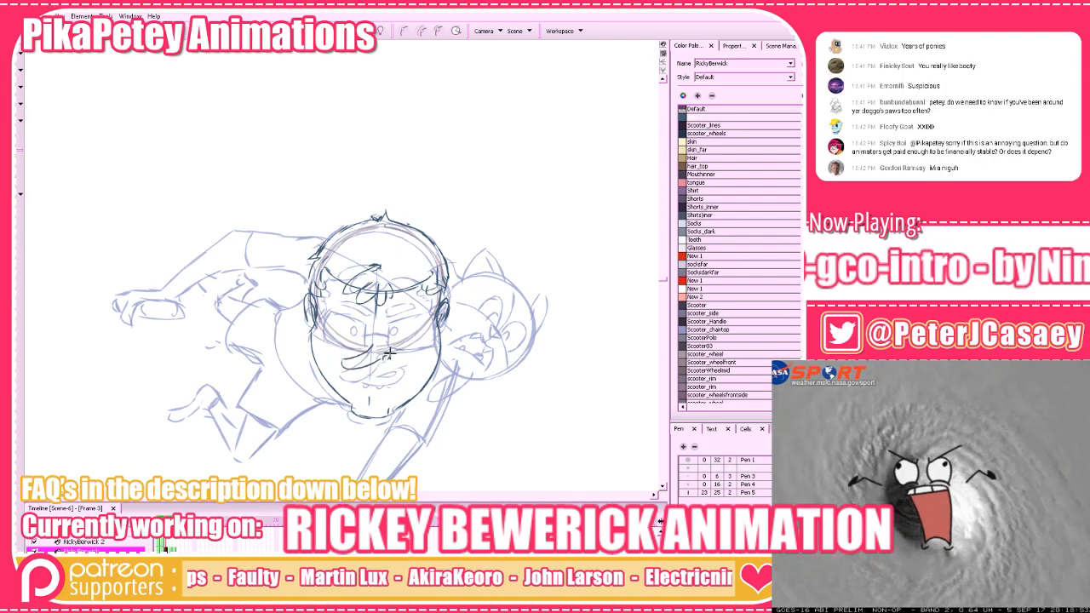
{"action": "left_click_drag", "start_coordinate": [384, 358], "coordinate": [385, 399]}
{"action": "left_click", "coordinate": [350, 34]}
{"action": "key", "text": "comma"}
{"action": "key", "text": "period"}
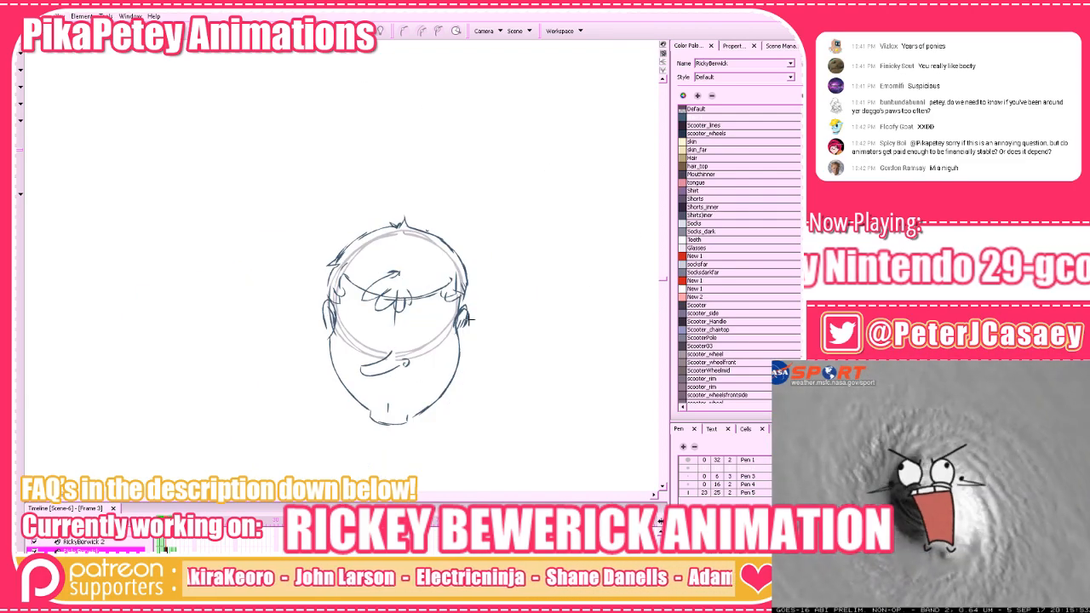
{"action": "key", "text": "comma"}
{"action": "key", "text": "period"}
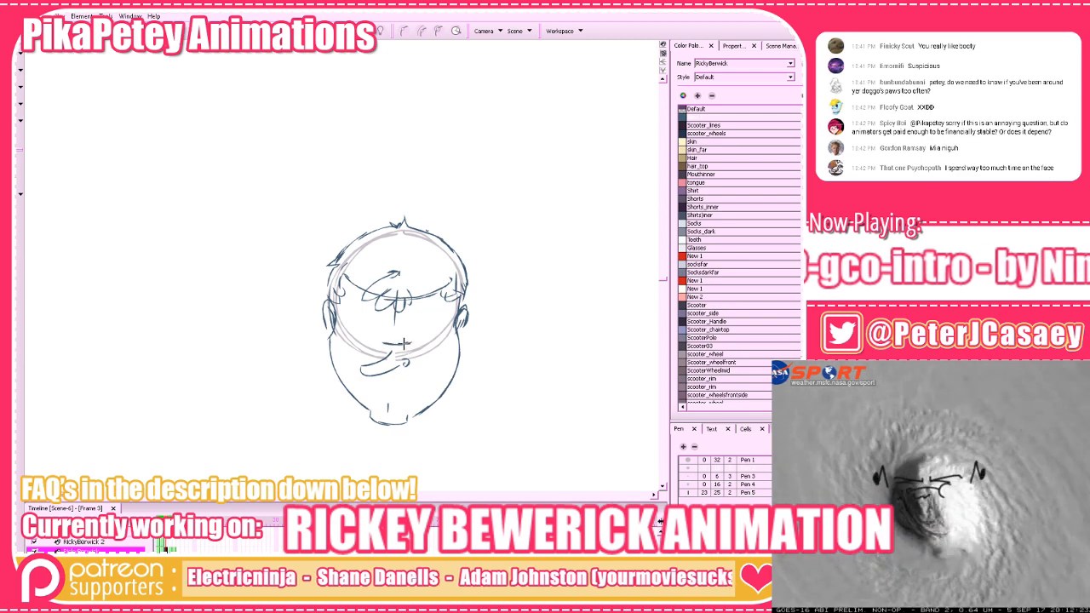
Draw the short, slightly curved bridge of the glasses above the nose and compare it with frame 2
{"action": "left_click_drag", "start_coordinate": [381, 344], "coordinate": [416, 343]}
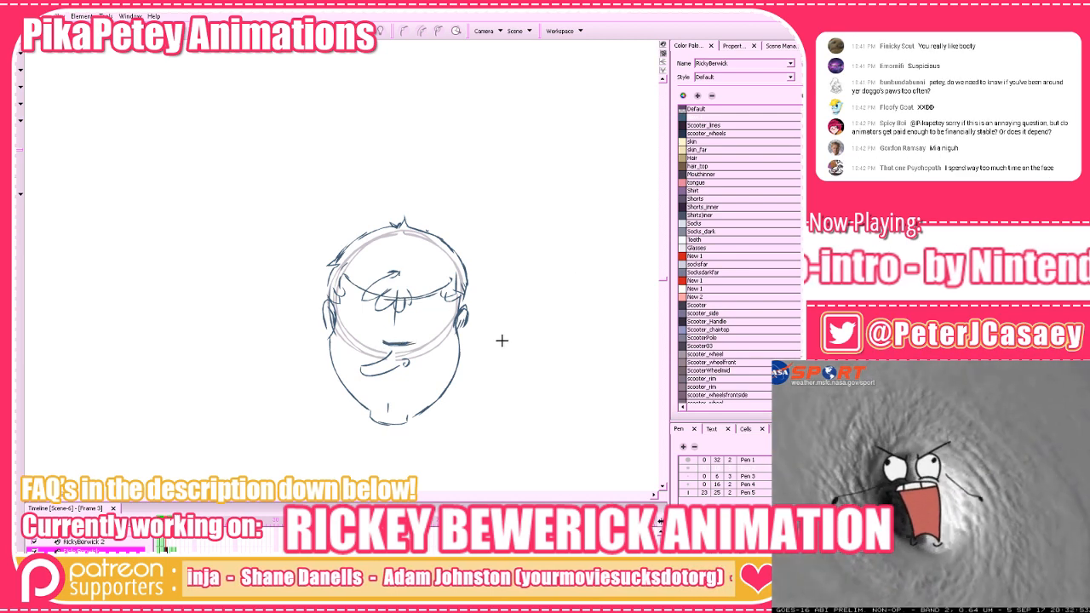
{"action": "key", "text": "comma"}
{"action": "key", "text": "period"}
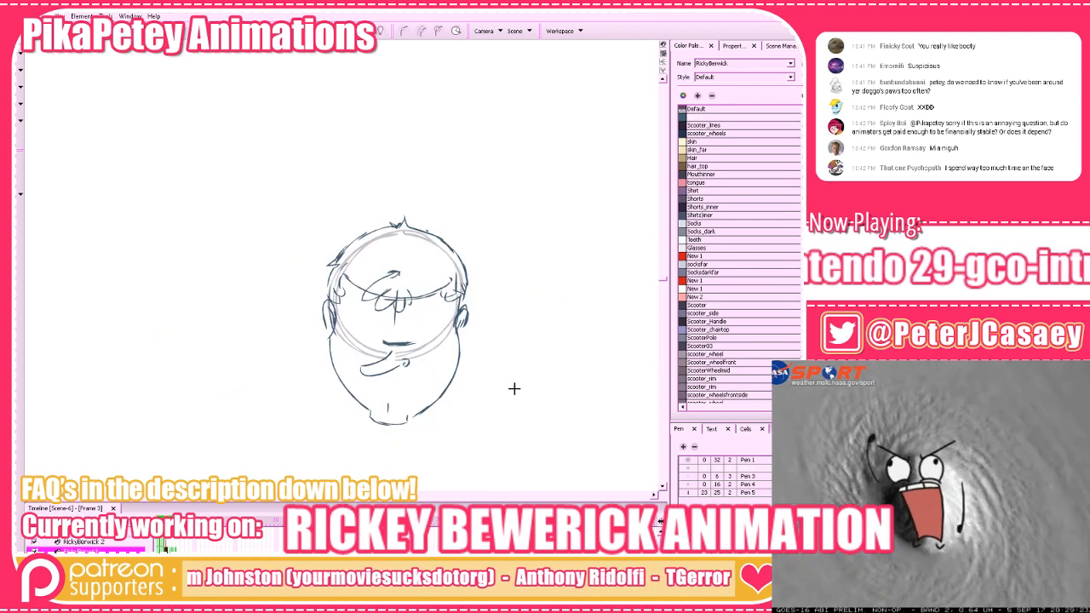
{"action": "left_click_drag", "start_coordinate": [535, 393], "coordinate": [568, 394]}
{"action": "key", "text": "comma"}
{"action": "key", "text": "period"}
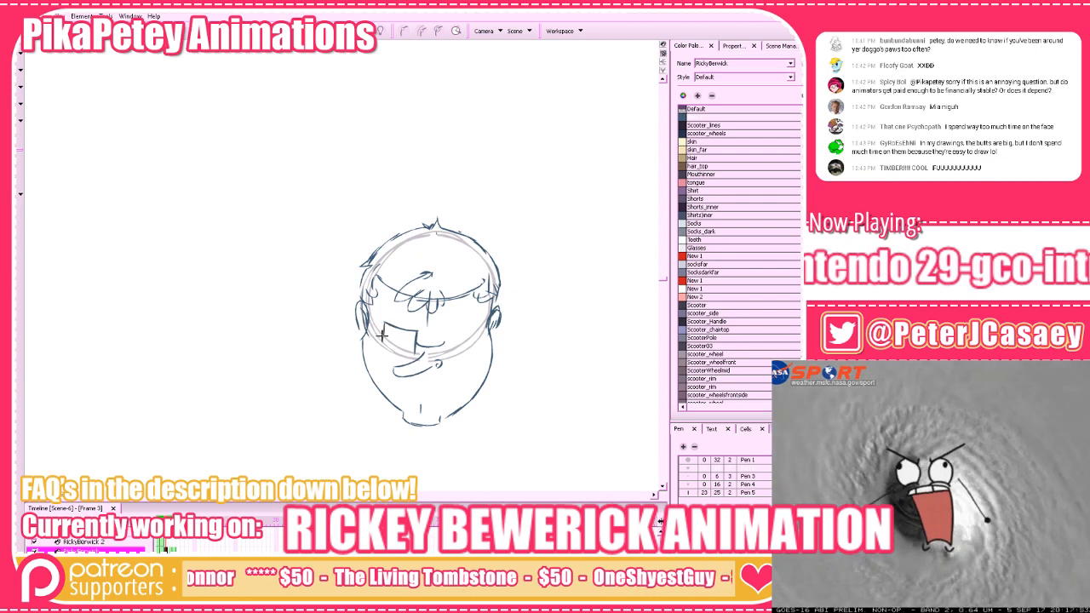
Try to draw the left rectangular lens of the glasses beside the nose
{"action": "mouse_move", "coordinate": [383, 339]}
{"action": "left_mouse_down"}
{"action": "mouse_move", "coordinate": [415, 344]}
{"action": "mouse_move", "coordinate": [404, 351]}
{"action": "left_mouse_up"}
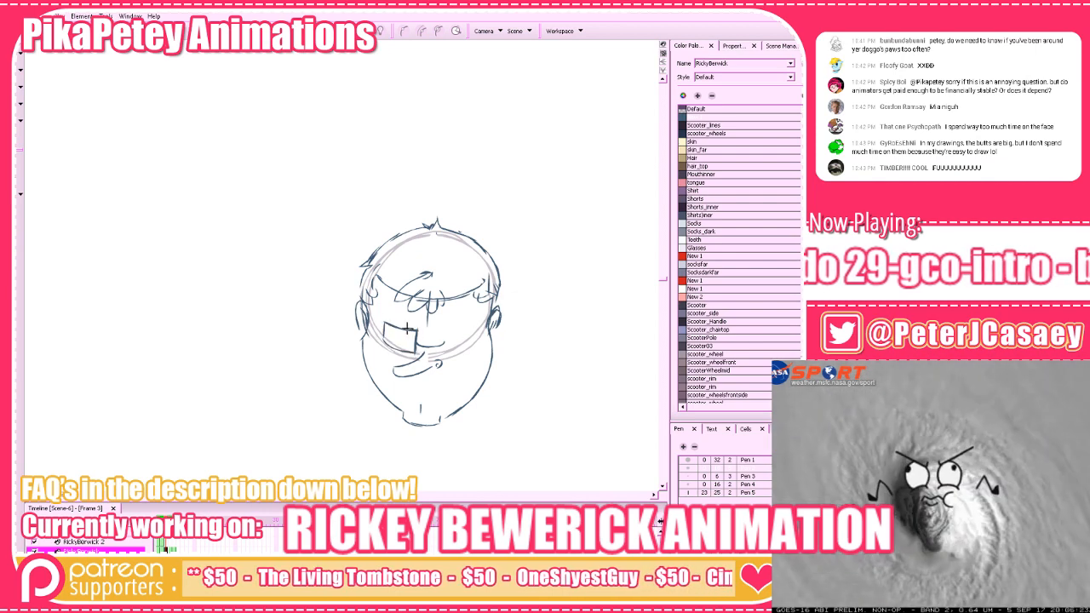
{"action": "key", "text": "ctrl+z"}
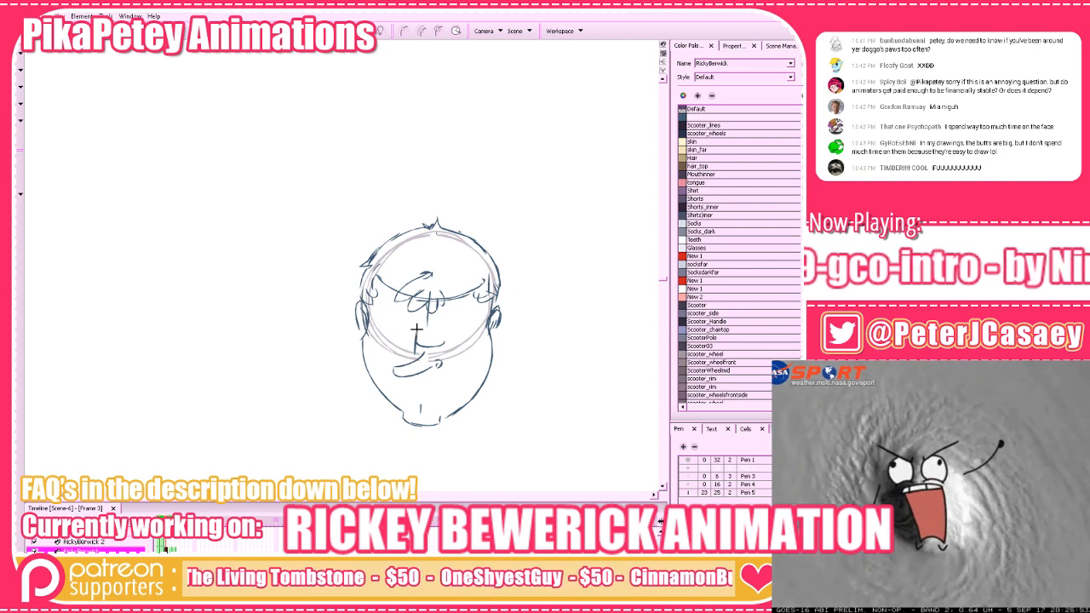
{"action": "mouse_move", "coordinate": [417, 329]}
{"action": "left_mouse_down"}
{"action": "mouse_move", "coordinate": [385, 321]}
{"action": "mouse_move", "coordinate": [383, 342]}
{"action": "mouse_move", "coordinate": [416, 356]}
{"action": "mouse_move", "coordinate": [383, 343]}
{"action": "mouse_move", "coordinate": [417, 356]}
{"action": "left_mouse_up"}
{"action": "key", "text": "ctrl+z"}
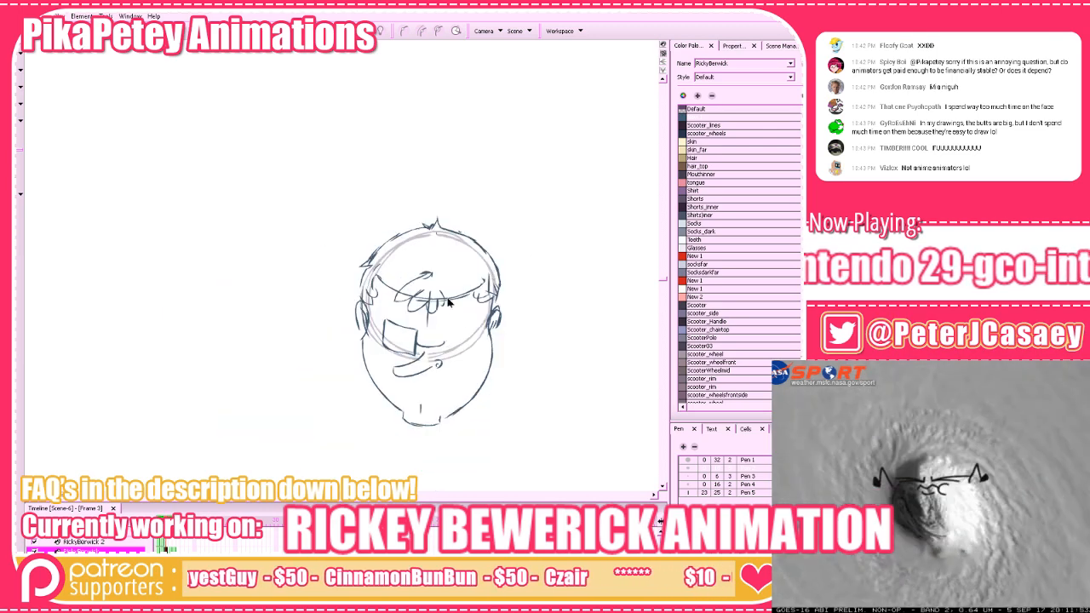
{"action": "key", "text": "ctrl+z"}
{"action": "key", "text": "ctrl+z"}
{"action": "key", "text": "ctrl+z"}
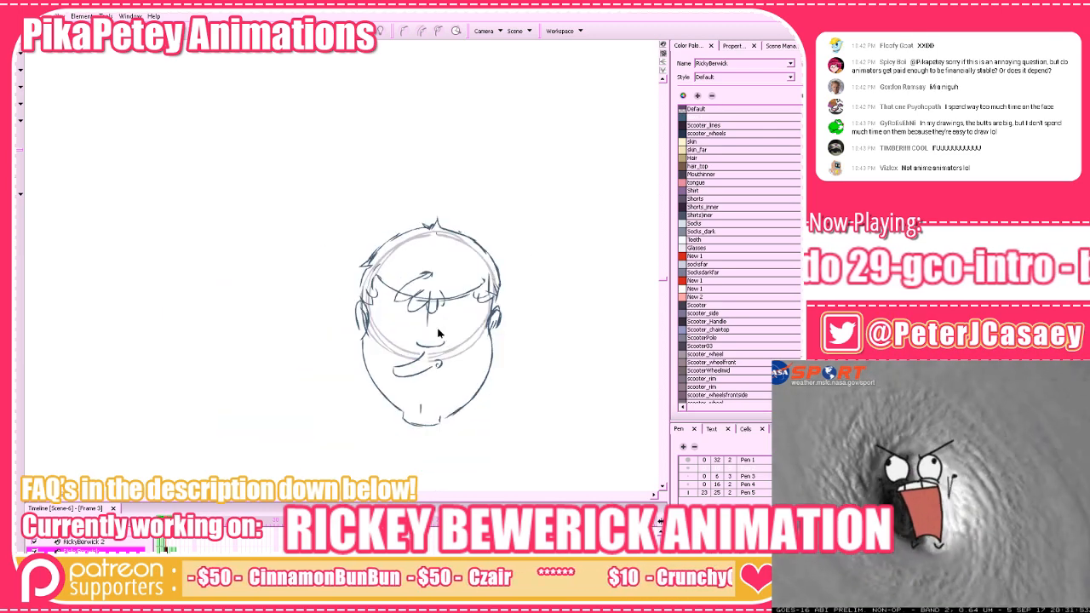
{"action": "left_click_drag", "start_coordinate": [383, 319], "coordinate": [472, 323]}
{"action": "key", "text": "ctrl+z"}
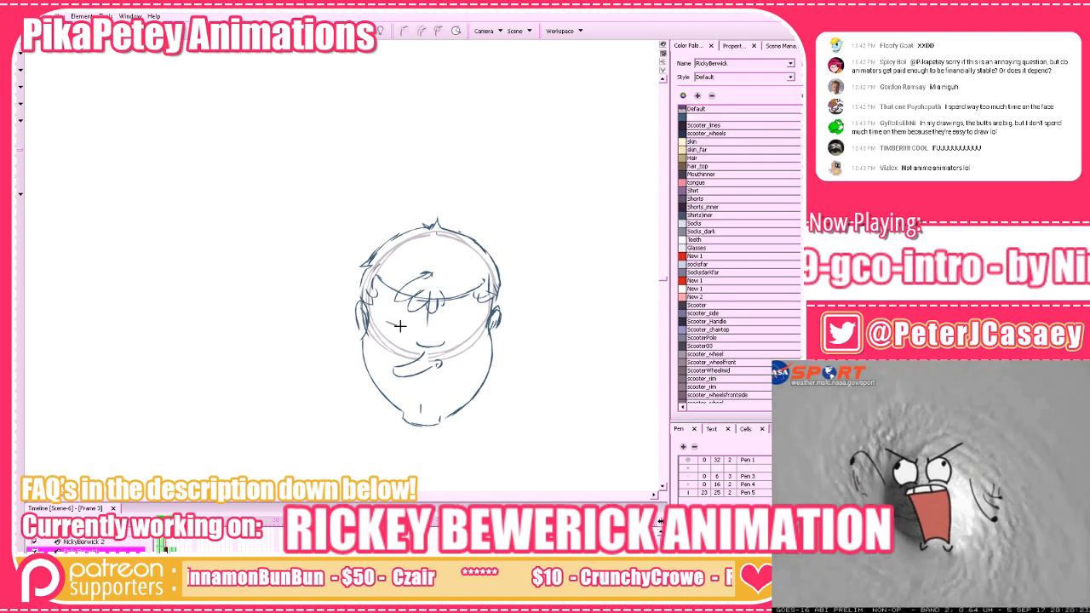
Draw the curved top line of the glasses across the face and adjust its ends
{"action": "mouse_move", "coordinate": [387, 321]}
{"action": "left_mouse_down"}
{"action": "mouse_move", "coordinate": [470, 316]}
{"action": "mouse_move", "coordinate": [404, 324]}
{"action": "mouse_move", "coordinate": [381, 315]}
{"action": "left_mouse_up"}
{"action": "mouse_move", "coordinate": [381, 314]}
{"action": "left_mouse_down"}
{"action": "mouse_move", "coordinate": [476, 314]}
{"action": "mouse_move", "coordinate": [460, 324]}
{"action": "mouse_move", "coordinate": [378, 311]}
{"action": "mouse_move", "coordinate": [408, 322]}
{"action": "mouse_move", "coordinate": [474, 319]}
{"action": "left_mouse_up"}
{"action": "left_click", "coordinate": [17, 54]}
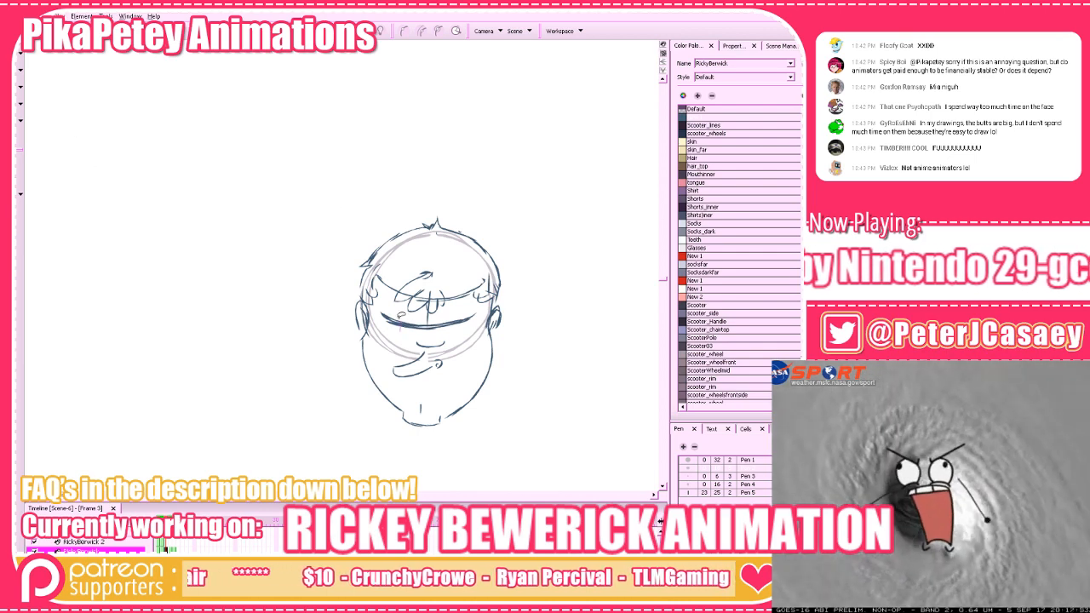
{"action": "left_click", "coordinate": [400, 319]}
{"action": "left_click", "coordinate": [476, 321]}
{"action": "left_click_drag", "start_coordinate": [476, 321], "coordinate": [483, 318]}
{"action": "left_click", "coordinate": [536, 284]}
{"action": "key", "text": "alt+b"}
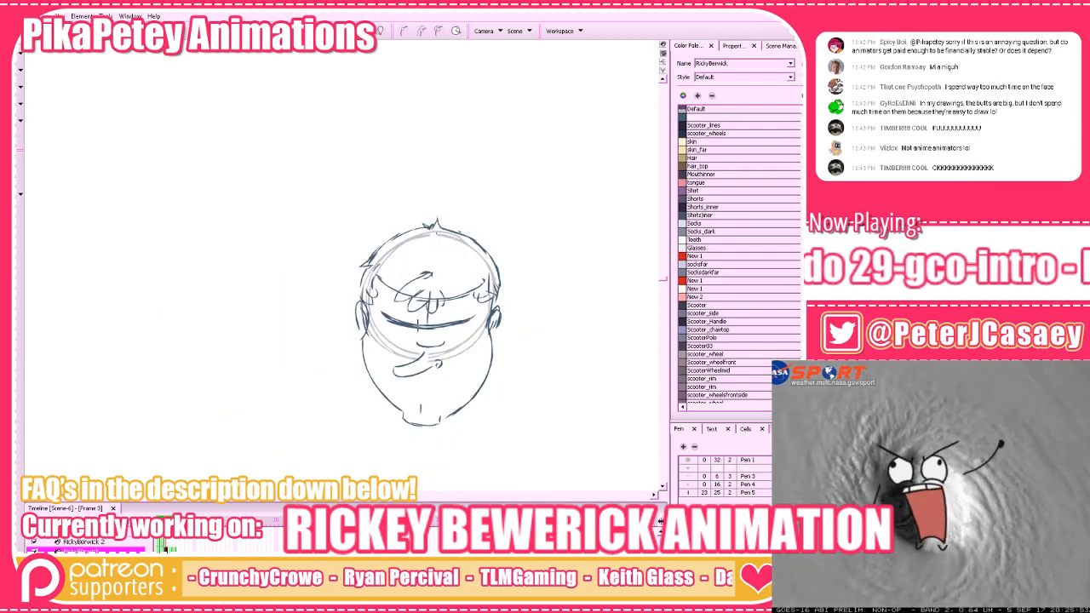
Draw the left and right rectangular lenses below the curved top line of the glasses
{"action": "left_click_drag", "start_coordinate": [416, 325], "coordinate": [416, 353]}
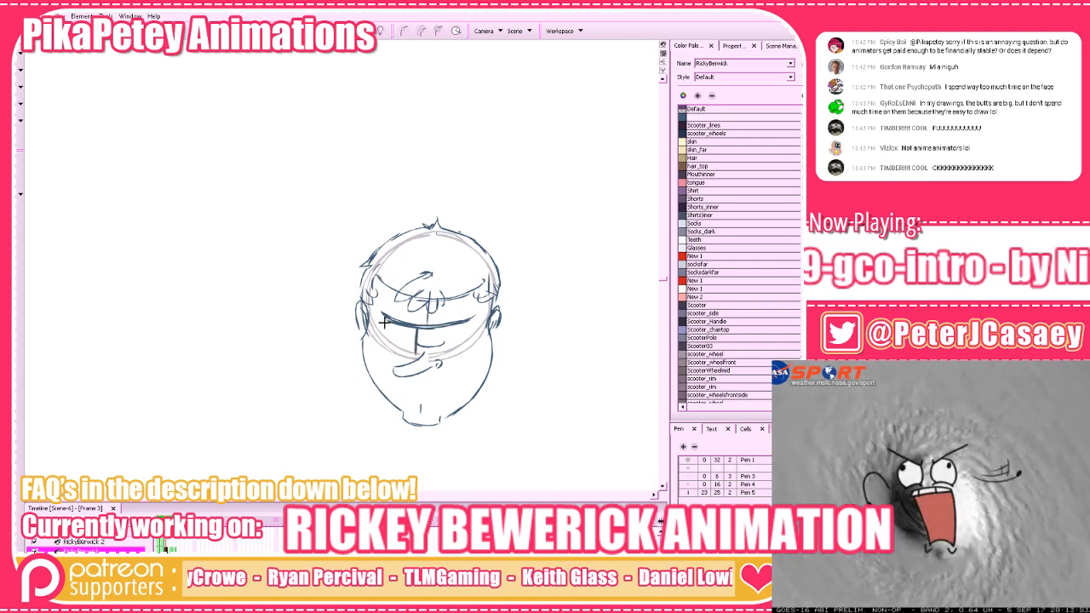
{"action": "mouse_move", "coordinate": [382, 315]}
{"action": "left_mouse_down"}
{"action": "mouse_move", "coordinate": [380, 337]}
{"action": "mouse_move", "coordinate": [417, 353]}
{"action": "mouse_move", "coordinate": [382, 339]}
{"action": "mouse_move", "coordinate": [444, 329]}
{"action": "mouse_move", "coordinate": [445, 344]}
{"action": "left_mouse_up"}
{"action": "key", "text": "ctrl+z"}
{"action": "key", "text": "ctrl+z"}
{"action": "key", "text": "ctrl+z"}
{"action": "key", "text": "ctrl+z"}
{"action": "key", "text": "ctrl+z"}
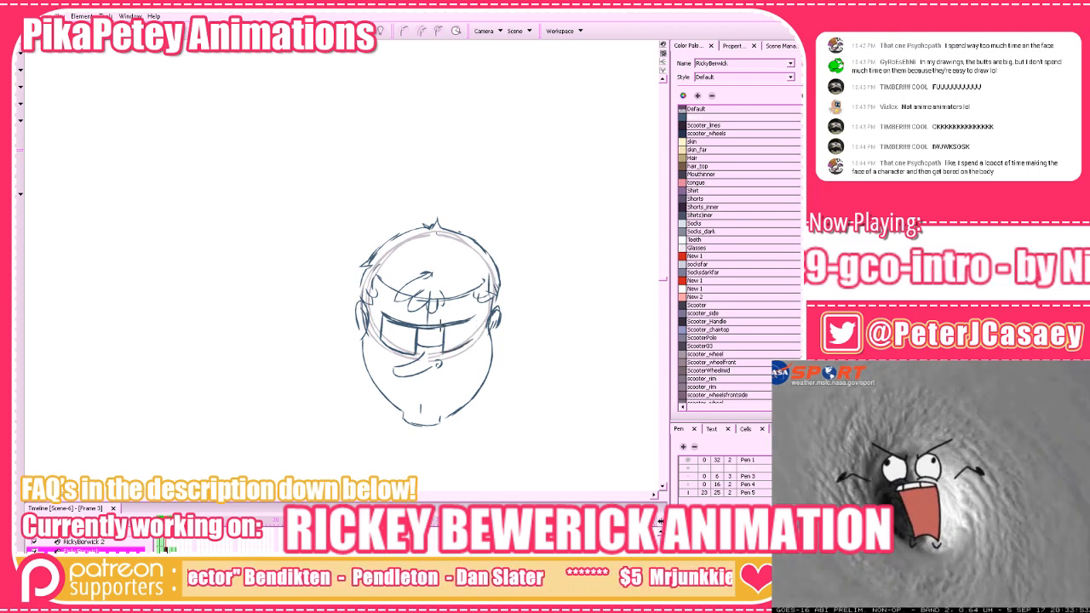
{"action": "left_click_drag", "start_coordinate": [474, 317], "coordinate": [468, 341]}
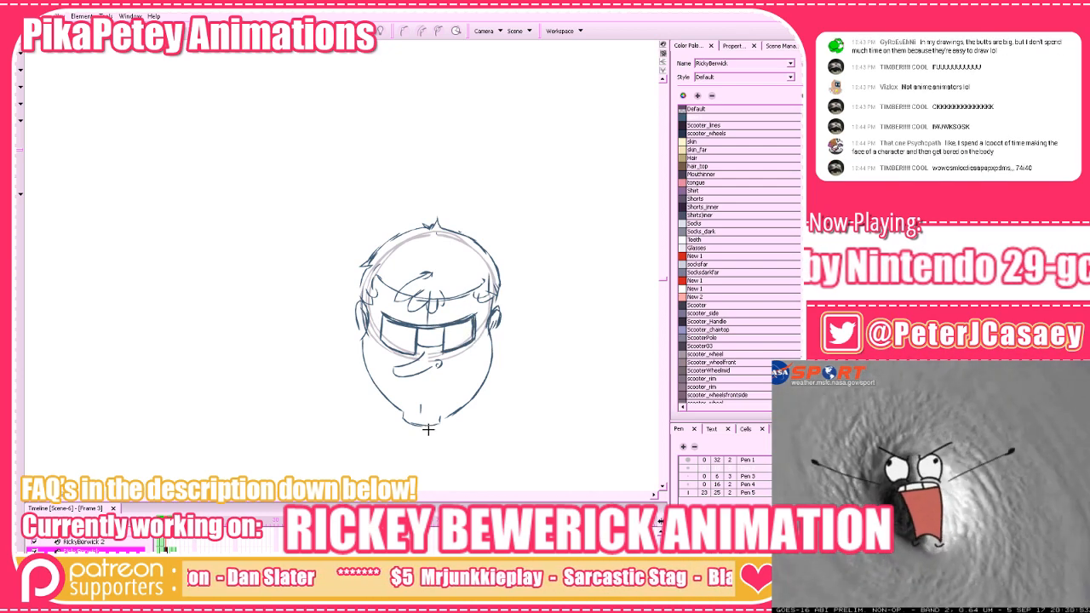
Delete the lenses, bridge and top line of the glasses from the face
{"action": "key", "text": "1"}
{"action": "key", "text": "1"}
{"action": "key", "text": "1"}
{"action": "key", "text": "1"}
{"action": "key", "text": "1"}
{"action": "key", "text": "2"}
{"action": "key", "text": "2"}
{"action": "key", "text": "2"}
{"action": "key", "text": "2"}
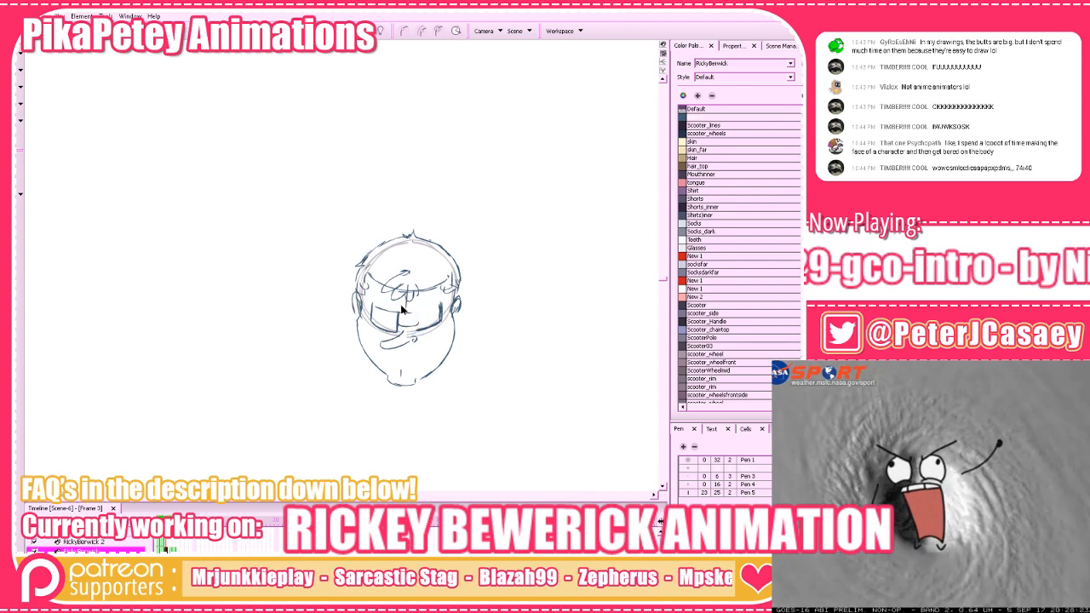
{"action": "left_click_drag", "start_coordinate": [418, 316], "coordinate": [417, 329]}
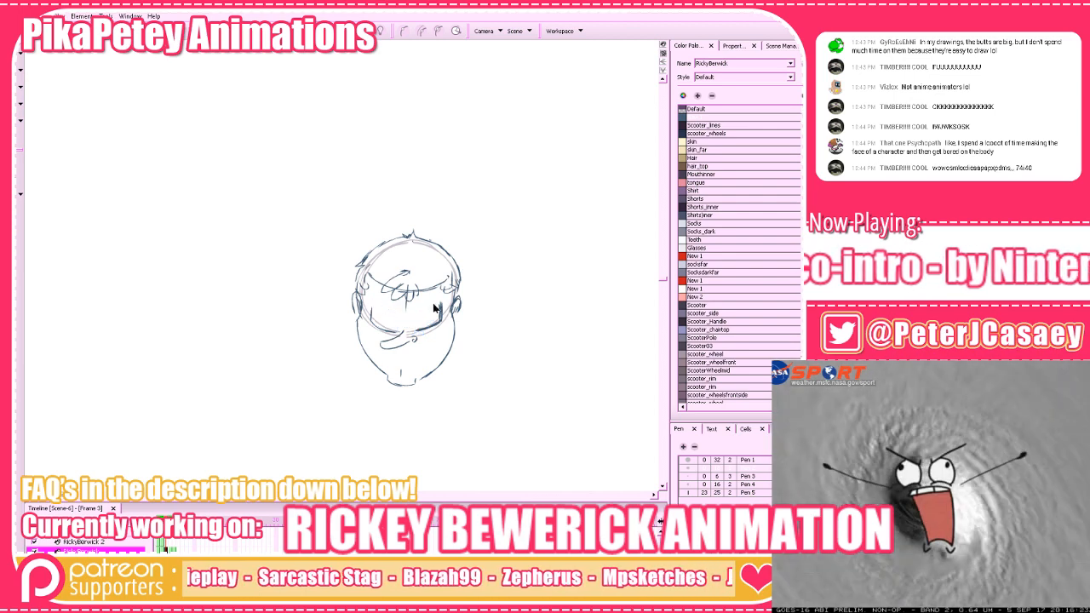
{"action": "left_click", "coordinate": [440, 309]}
{"action": "key", "text": "Delete"}
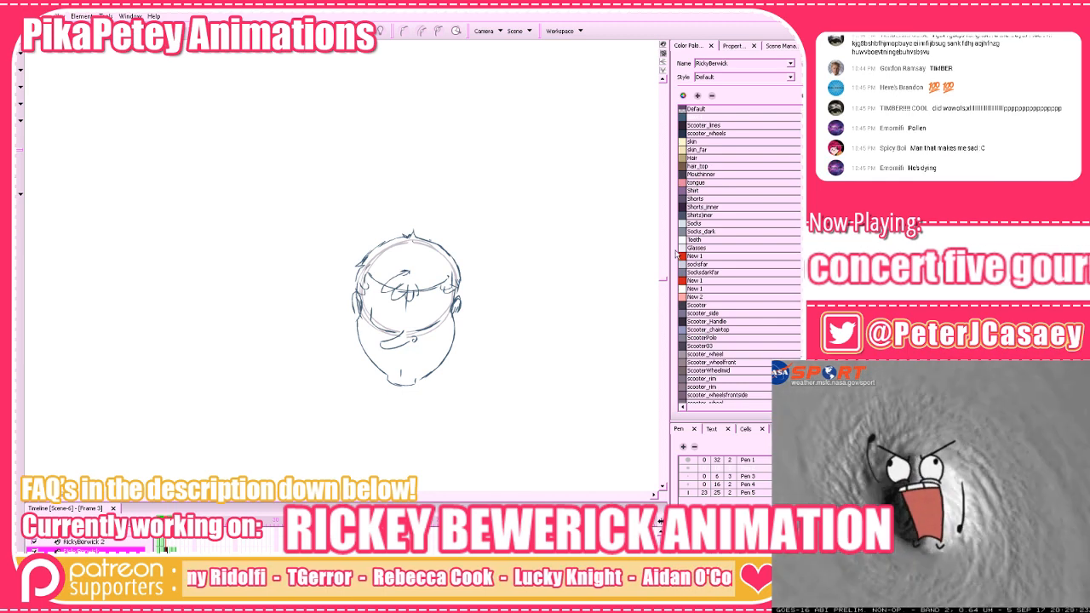
Compare the head with frame 2 using onion skin, and erase the lower part of the construction circle across the cheeks
{"action": "left_click_drag", "start_coordinate": [148, 102], "coordinate": [528, 451]}
{"action": "left_click", "coordinate": [347, 32]}
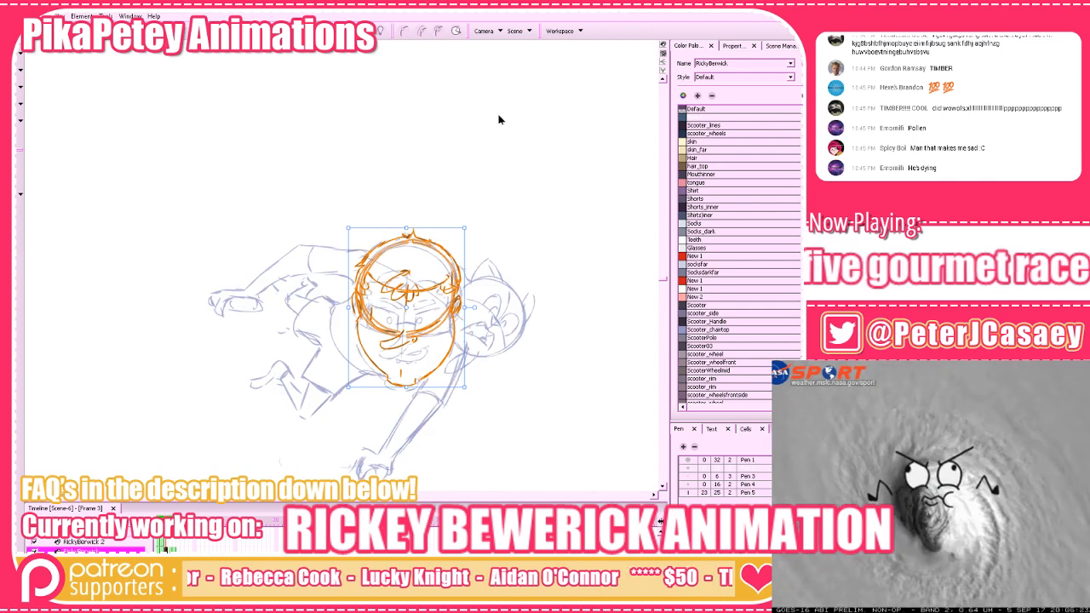
{"action": "left_click", "coordinate": [566, 144]}
{"action": "left_click", "coordinate": [348, 32]}
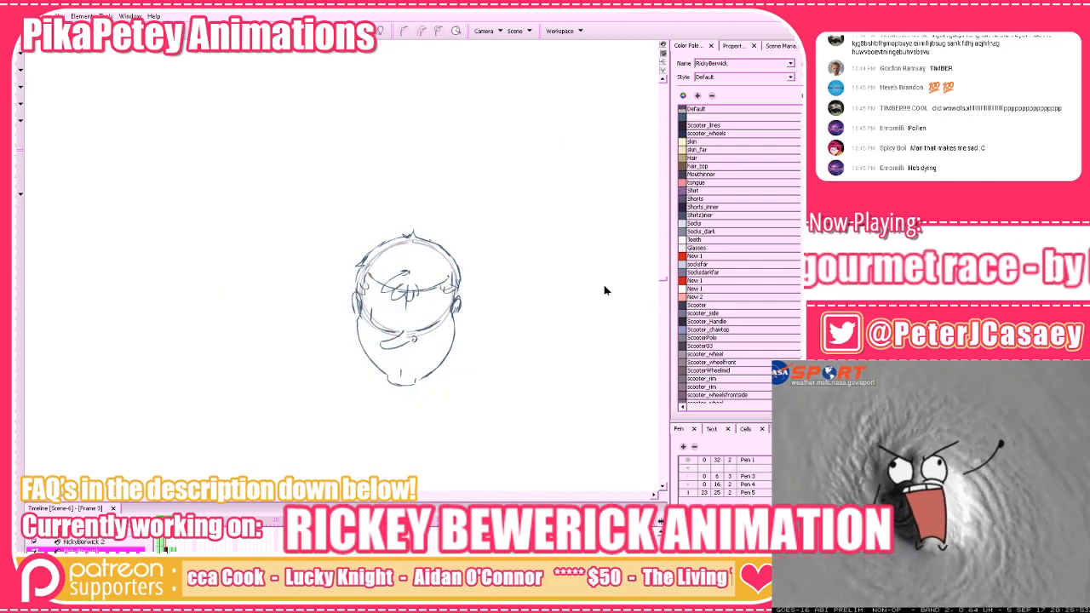
{"action": "key", "text": "comma"}
{"action": "key", "text": "period"}
{"action": "key", "text": "alt+e"}
{"action": "left_click_drag", "start_coordinate": [434, 322], "coordinate": [421, 329]}
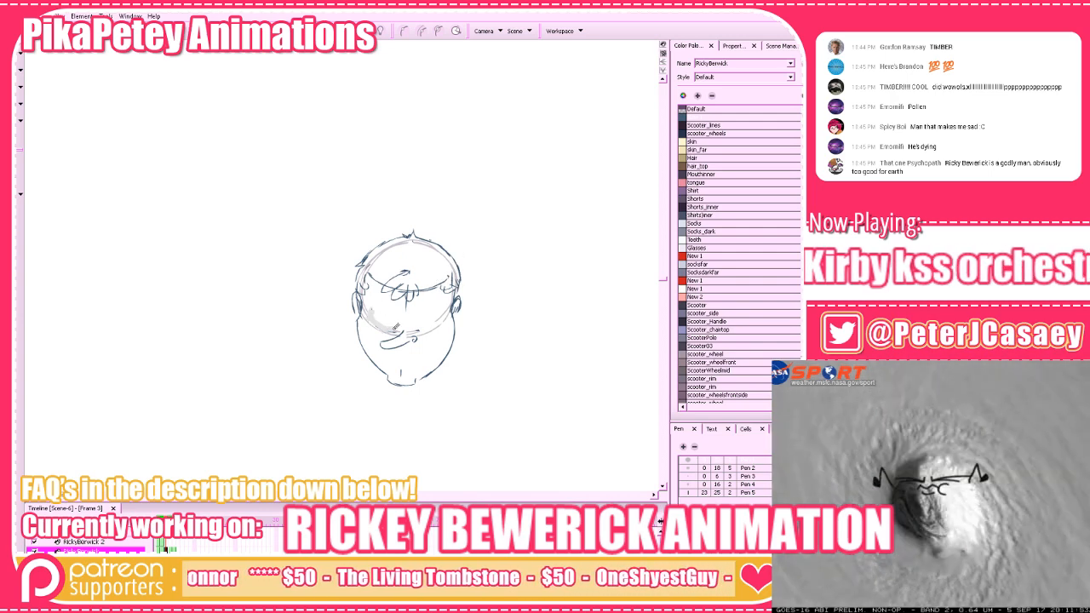
{"action": "key", "text": "alt+e"}
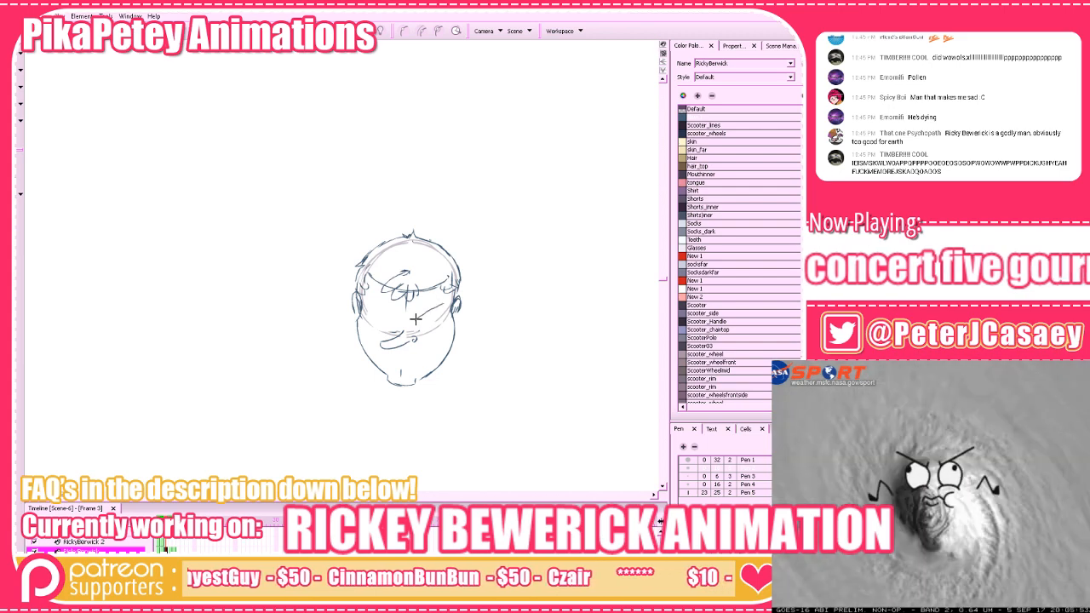
Draw the tilted right lens of the glasses, an oval eye inside it and the curved bridge beside it
{"action": "left_click_drag", "start_coordinate": [419, 316], "coordinate": [444, 304]}
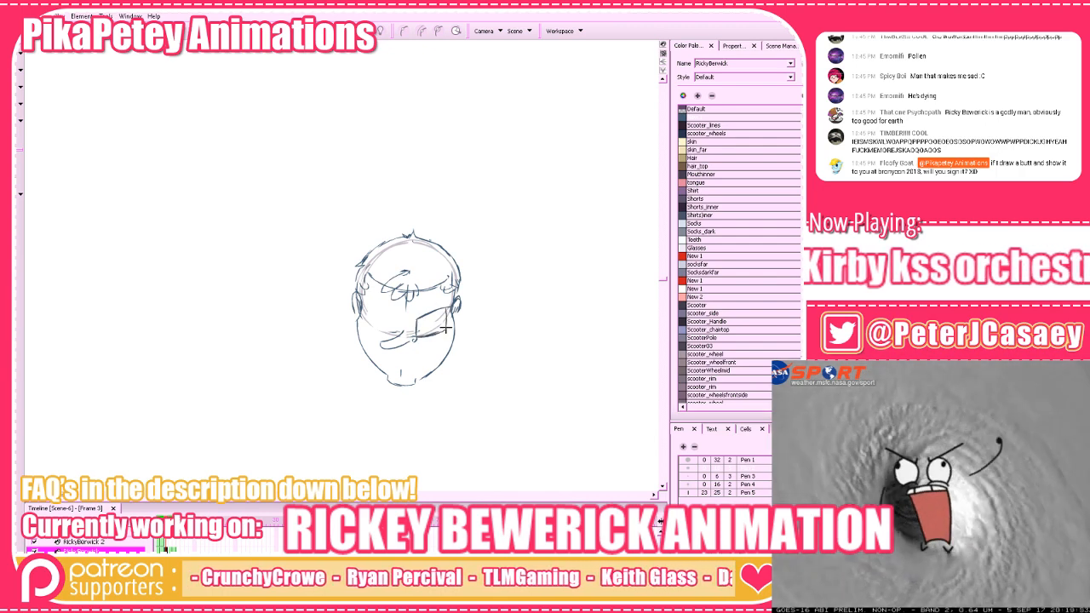
{"action": "key", "text": "2"}
{"action": "key", "text": "2"}
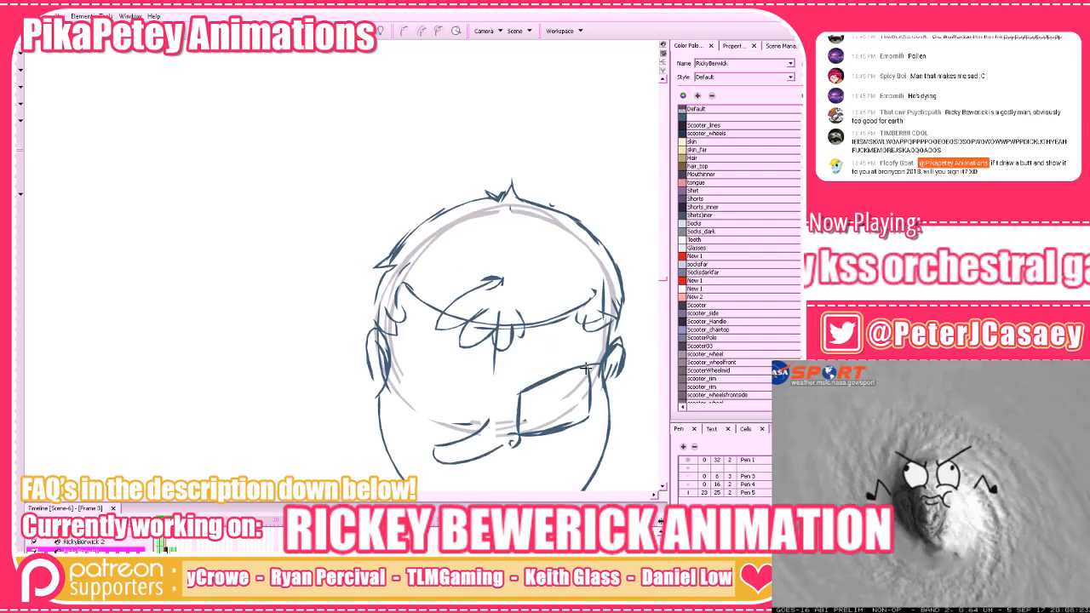
{"action": "mouse_move", "coordinate": [608, 391]}
{"action": "left_mouse_down"}
{"action": "mouse_move", "coordinate": [477, 318]}
{"action": "mouse_move", "coordinate": [467, 347]}
{"action": "mouse_move", "coordinate": [412, 366]}
{"action": "mouse_move", "coordinate": [455, 355]}
{"action": "left_mouse_up"}
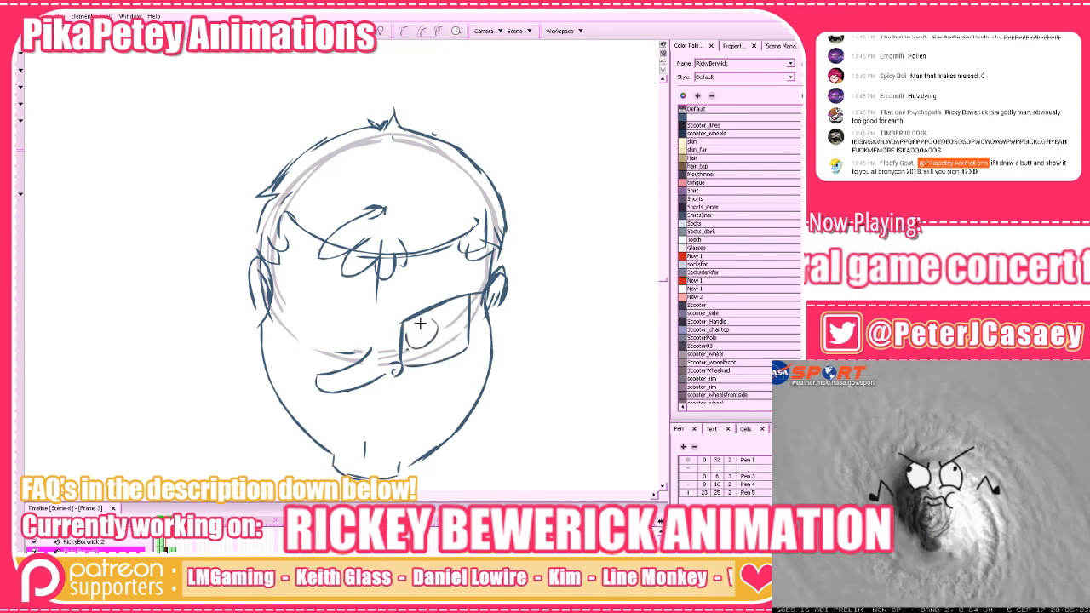
{"action": "mouse_move", "coordinate": [410, 319]}
{"action": "left_mouse_down"}
{"action": "mouse_move", "coordinate": [411, 348]}
{"action": "mouse_move", "coordinate": [427, 331]}
{"action": "mouse_move", "coordinate": [474, 351]}
{"action": "mouse_move", "coordinate": [390, 341]}
{"action": "mouse_move", "coordinate": [409, 346]}
{"action": "mouse_move", "coordinate": [367, 352]}
{"action": "left_mouse_up"}
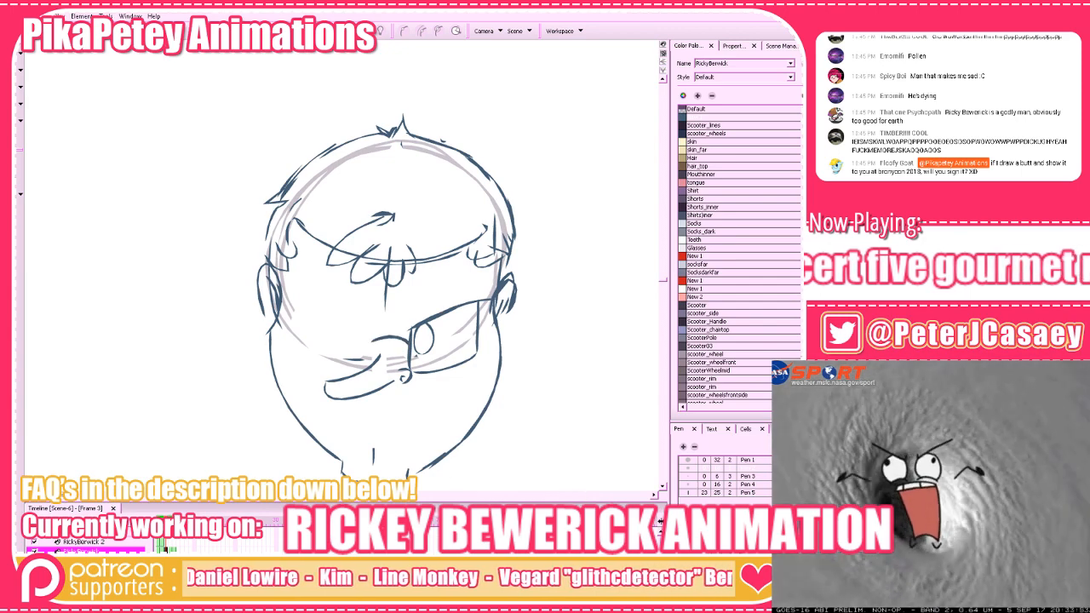
Draw the left lens of the glasses and a smirking mouth with a lower lip below the nose
{"action": "mouse_move", "coordinate": [408, 344]}
{"action": "left_mouse_down"}
{"action": "mouse_move", "coordinate": [430, 367]}
{"action": "mouse_move", "coordinate": [397, 365]}
{"action": "left_mouse_up"}
{"action": "key", "text": "ctrl+z"}
{"action": "mouse_move", "coordinate": [338, 326]}
{"action": "left_mouse_down"}
{"action": "mouse_move", "coordinate": [396, 358]}
{"action": "mouse_move", "coordinate": [377, 343]}
{"action": "mouse_move", "coordinate": [394, 353]}
{"action": "mouse_move", "coordinate": [394, 383]}
{"action": "mouse_move", "coordinate": [340, 377]}
{"action": "mouse_move", "coordinate": [338, 351]}
{"action": "mouse_move", "coordinate": [392, 364]}
{"action": "left_mouse_up"}
{"action": "key", "text": "ctrl+z"}
{"action": "key", "text": "1"}
{"action": "key", "text": "1"}
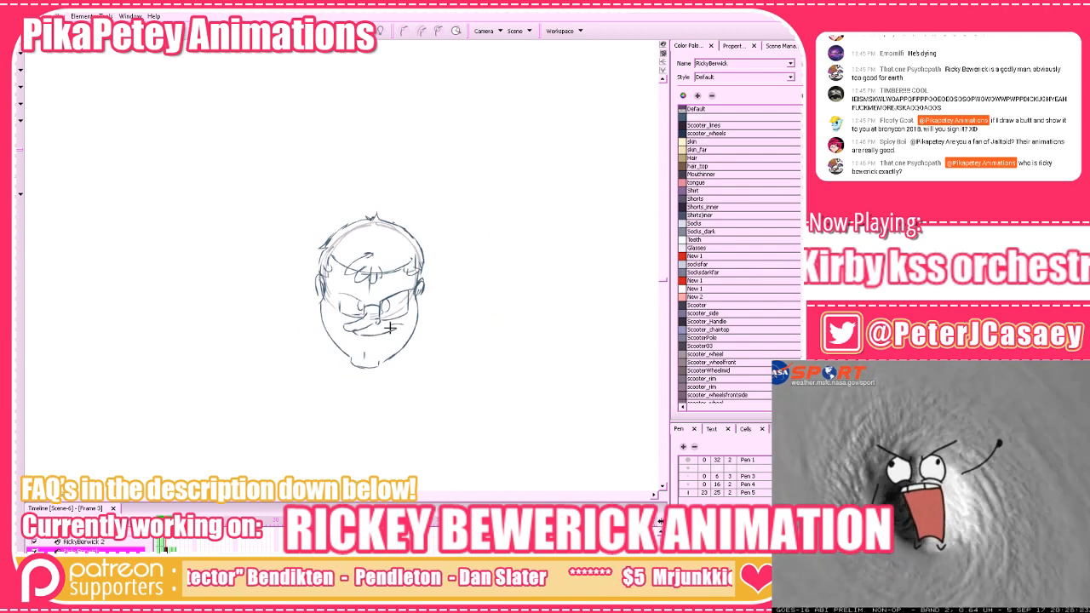
{"action": "mouse_move", "coordinate": [390, 328]}
{"action": "left_mouse_down"}
{"action": "mouse_move", "coordinate": [401, 325]}
{"action": "mouse_move", "coordinate": [366, 334]}
{"action": "mouse_move", "coordinate": [380, 334]}
{"action": "left_mouse_up"}
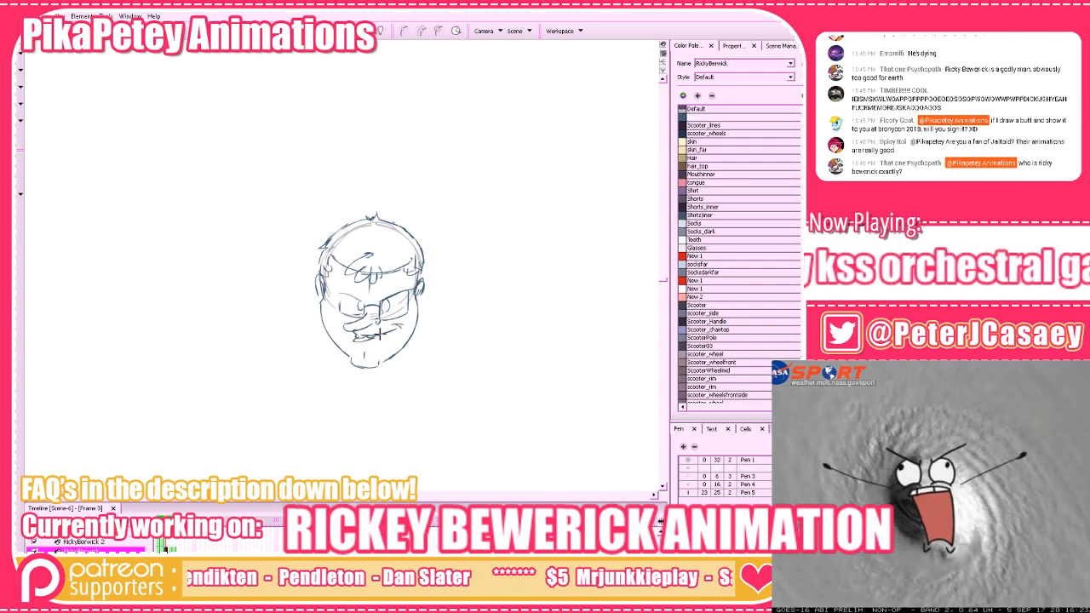
{"action": "left_click_drag", "start_coordinate": [506, 394], "coordinate": [522, 416]}
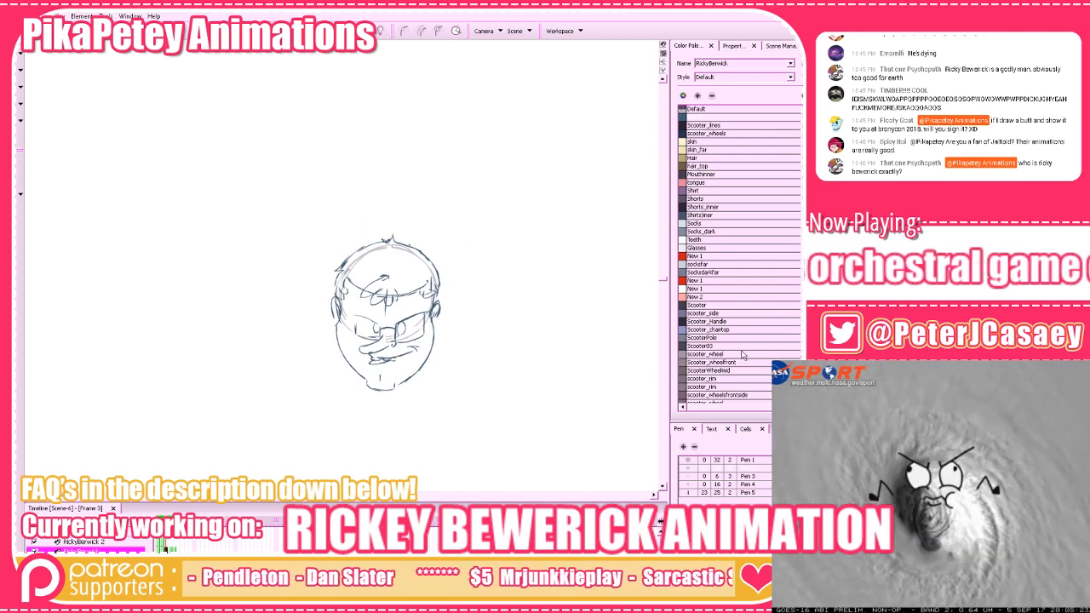
Flip back and forth between frame 3 and its neighbouring frames to compare the heads
{"action": "key", "text": "period"}
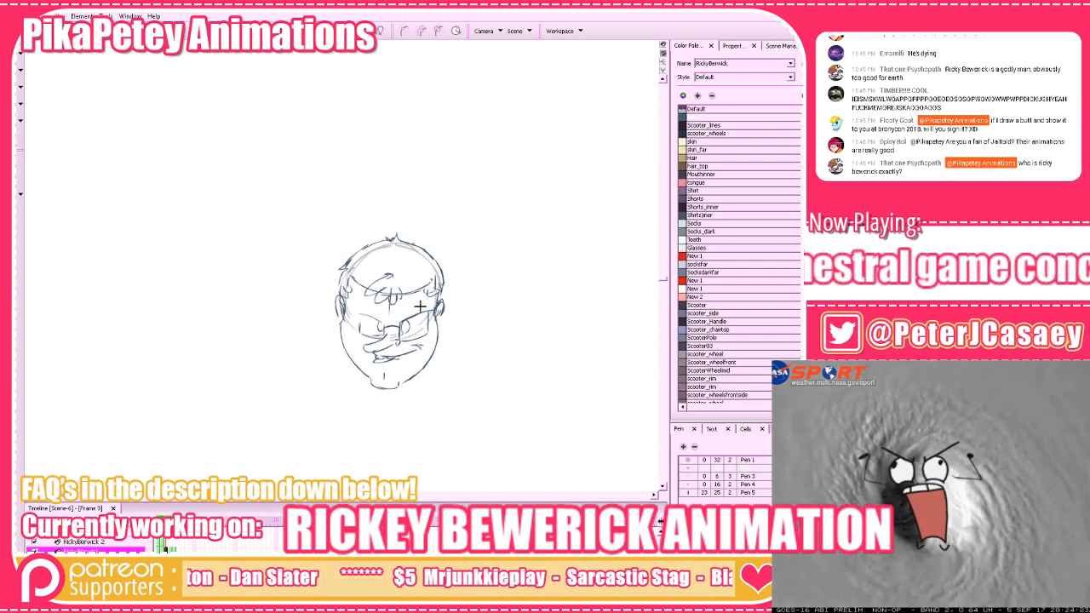
{"action": "key", "text": "comma"}
{"action": "key", "text": "comma"}
{"action": "key", "text": "period"}
{"action": "key", "text": "comma"}
{"action": "key", "text": "period"}
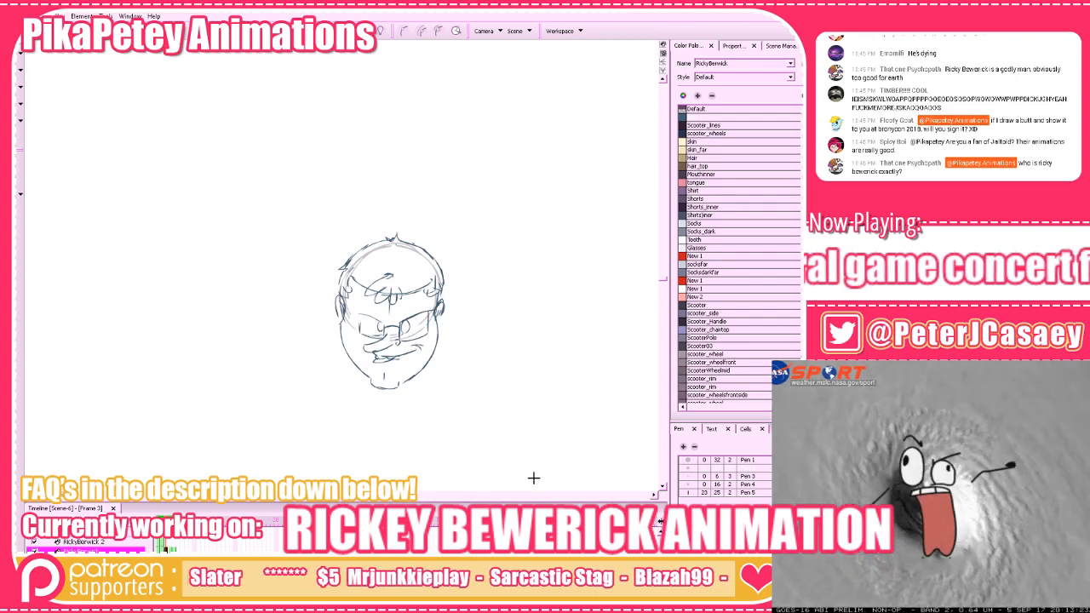
{"action": "key", "text": "comma"}
{"action": "key", "text": "period"}
{"action": "key", "text": "period"}
Erase the guide line inside the left lens and draw the left eye there
{"action": "key", "text": "alt+e"}
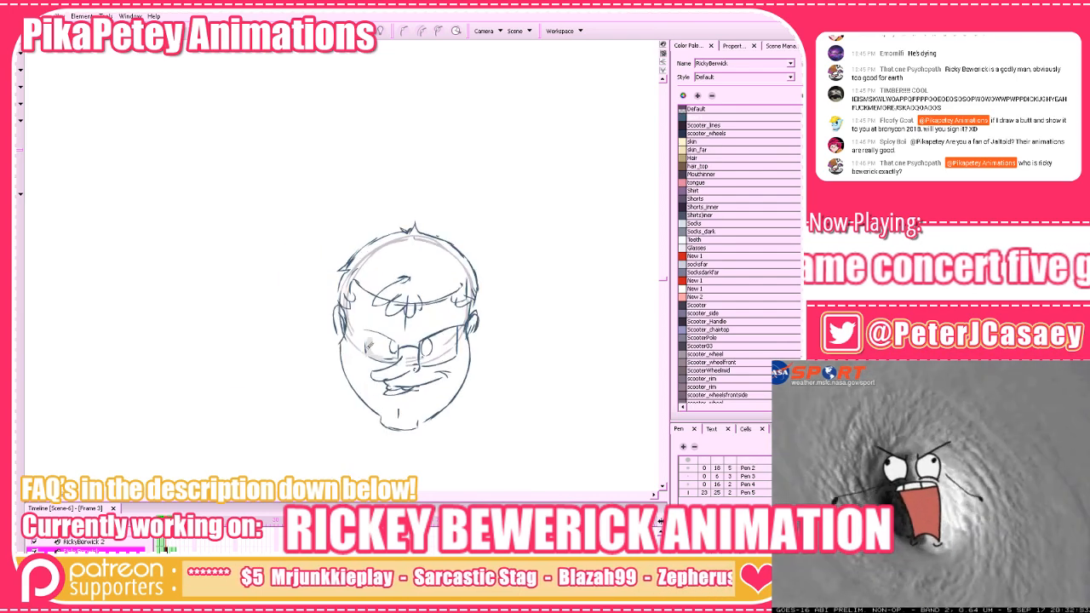
{"action": "key", "text": "alt+b"}
{"action": "left_click_drag", "start_coordinate": [370, 347], "coordinate": [397, 341]}
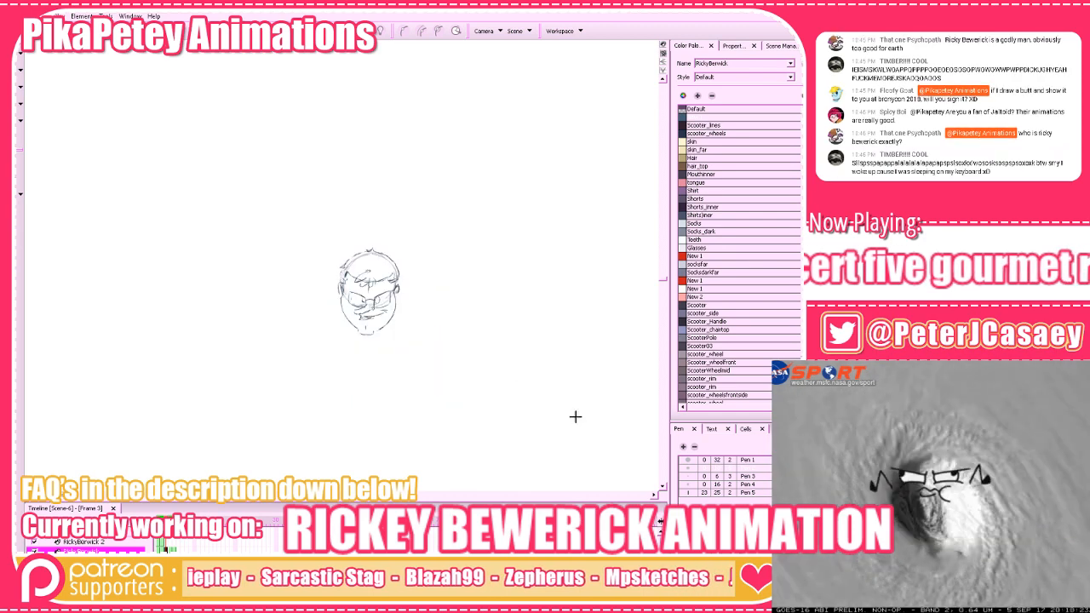
Select the whole head sketch and squash it slightly shorter and wider
{"action": "key", "text": "2"}
{"action": "key", "text": "2"}
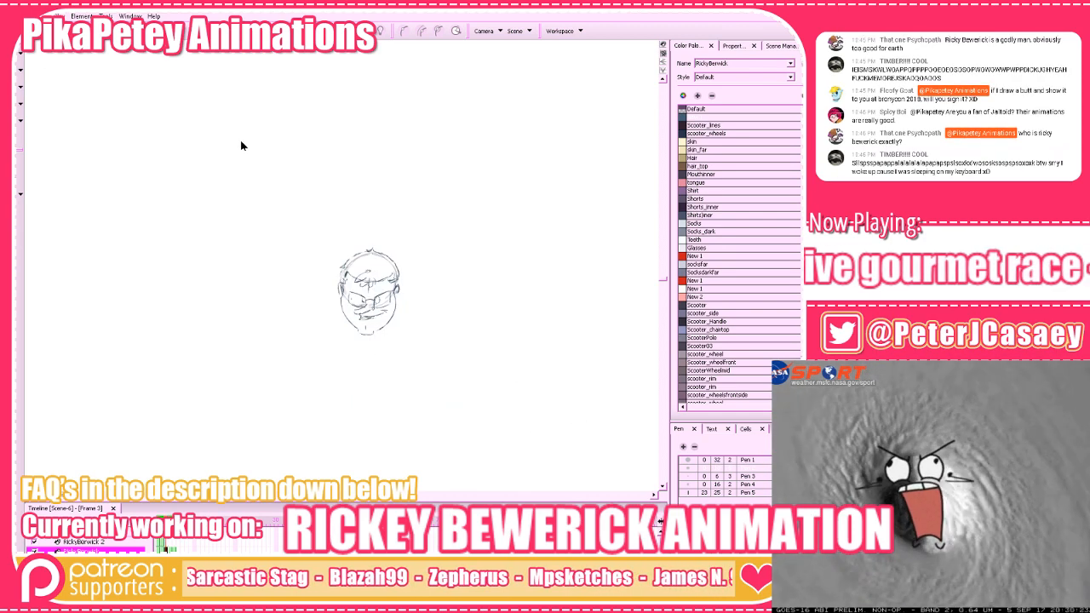
{"action": "key", "text": "2"}
{"action": "left_click_drag", "start_coordinate": [582, 193], "coordinate": [201, 434]}
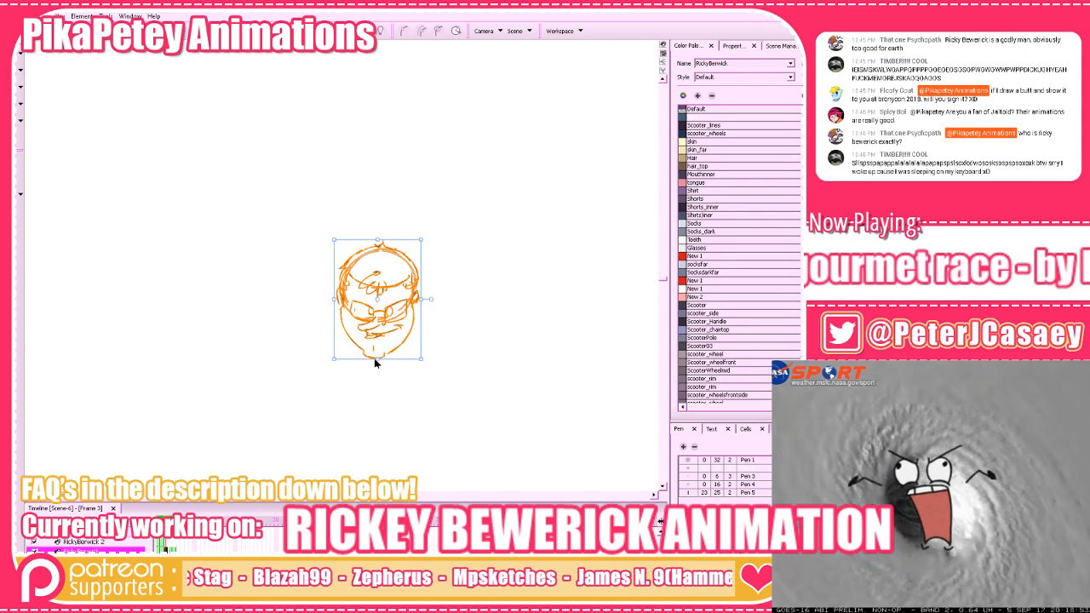
{"action": "left_click_drag", "start_coordinate": [375, 359], "coordinate": [376, 354]}
{"action": "left_click_drag", "start_coordinate": [419, 239], "coordinate": [416, 235]}
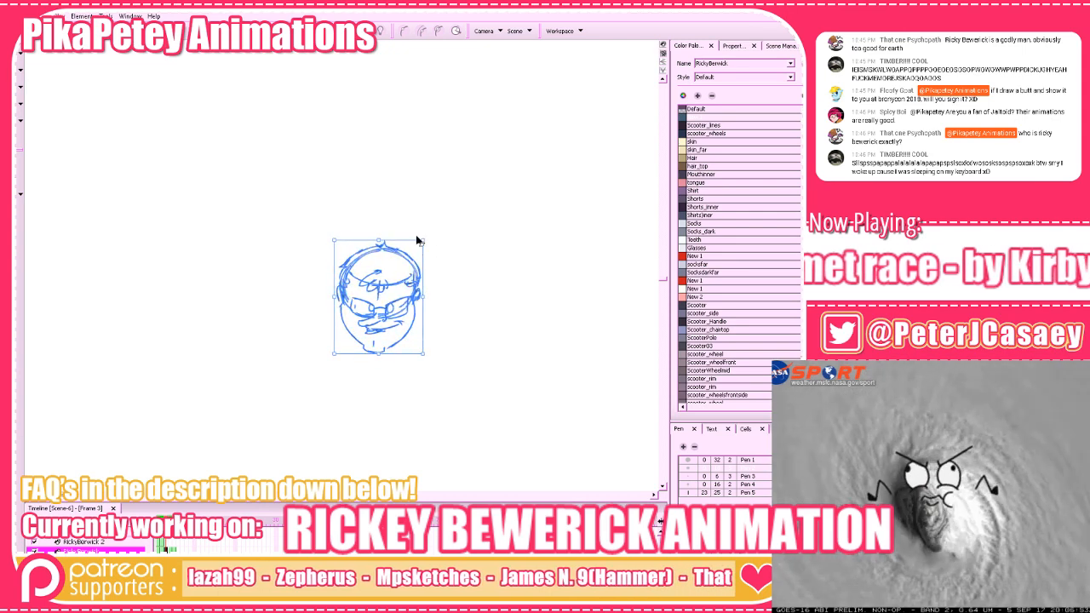
{"action": "left_click_drag", "start_coordinate": [335, 264], "coordinate": [337, 267]}
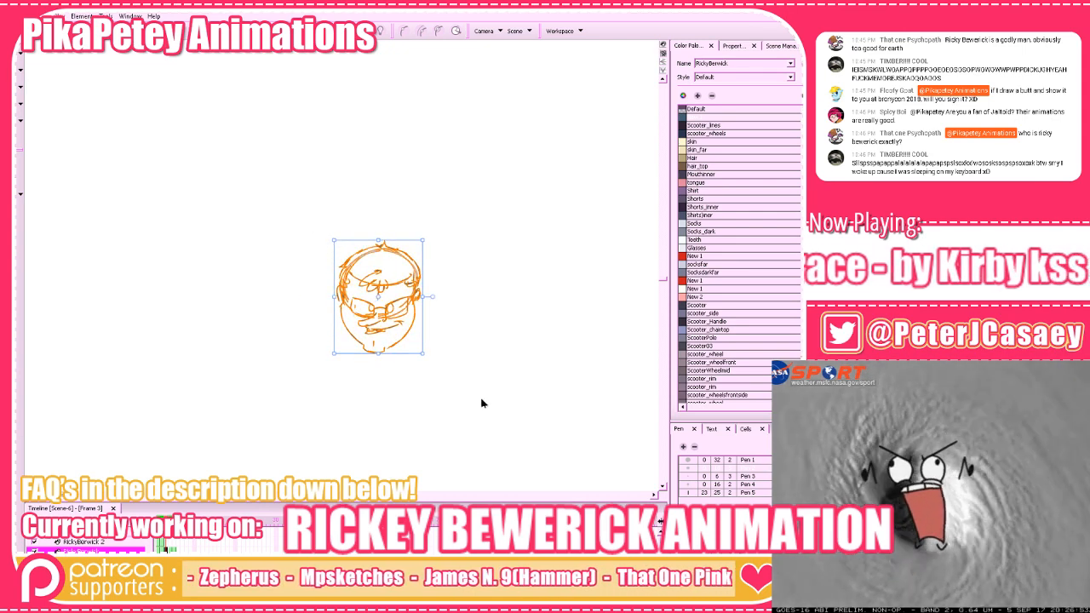
{"action": "left_click_drag", "start_coordinate": [335, 353], "coordinate": [336, 355]}
{"action": "left_click_drag", "start_coordinate": [424, 355], "coordinate": [423, 352]}
{"action": "left_click", "coordinate": [461, 333]}
Add angry slanted eyebrows over the glasses and strengthen the hair outline on top, checking against the previous frame
{"action": "key", "text": "comma"}
{"action": "key", "text": "period"}
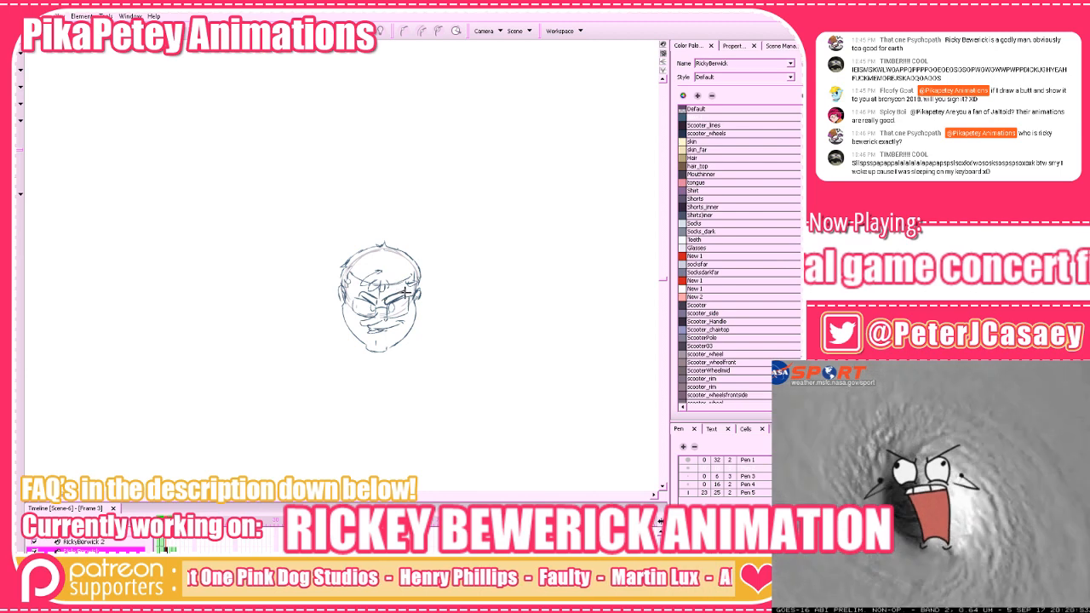
{"action": "key", "text": "comma"}
{"action": "key", "text": "period"}
{"action": "key", "text": "comma"}
{"action": "key", "text": "period"}
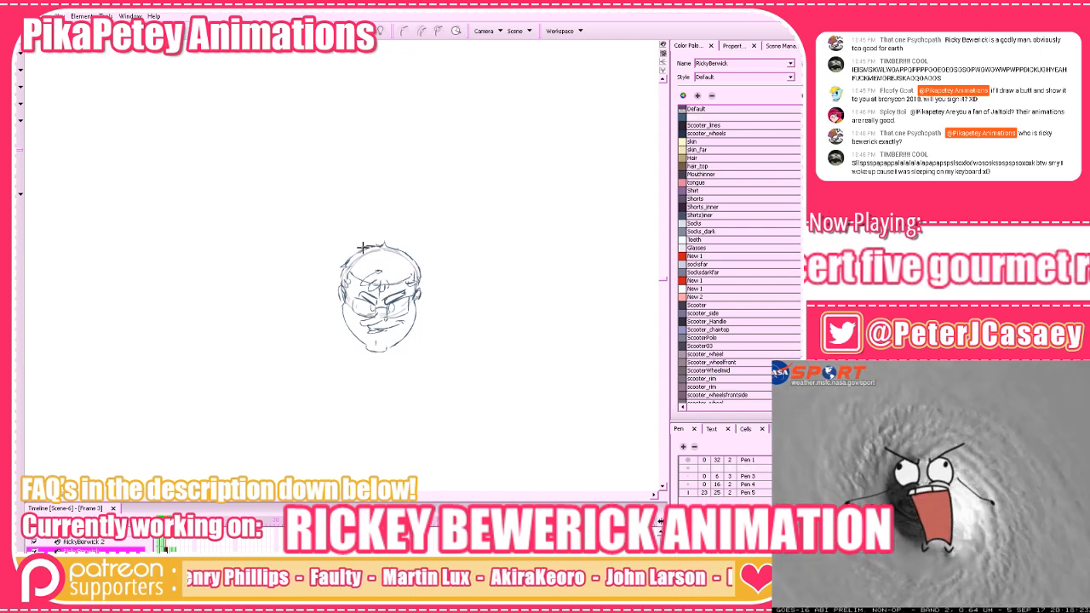
{"action": "key", "text": "comma"}
{"action": "key", "text": "period"}
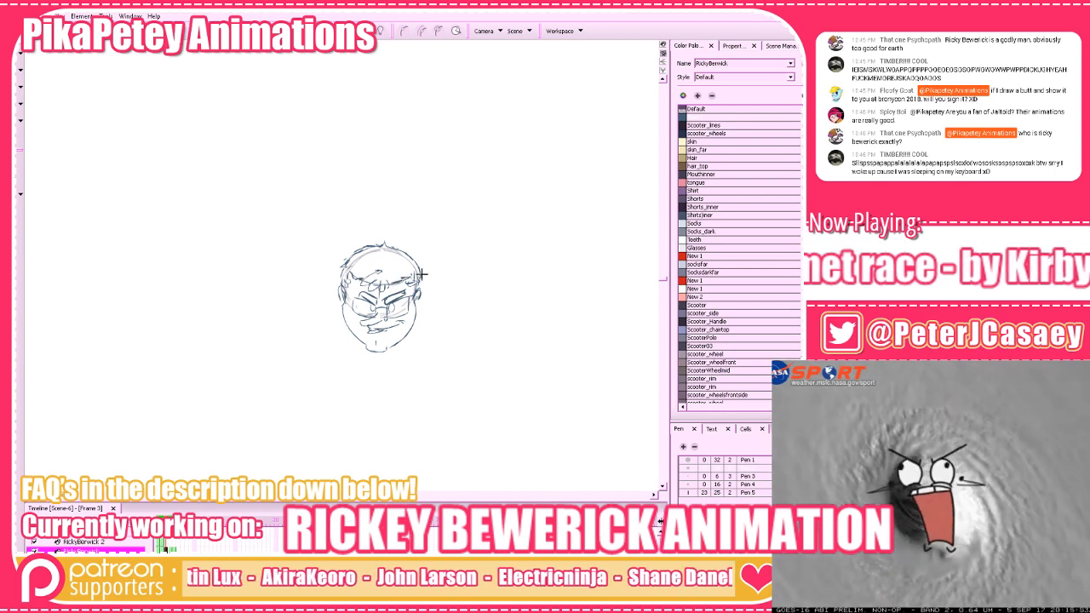
Select the whole head sketch in frame 3, stretch it slightly taller and save the project
{"action": "left_click", "coordinate": [17, 58]}
{"action": "left_click_drag", "start_coordinate": [143, 90], "coordinate": [498, 438]}
{"action": "left_click_drag", "start_coordinate": [423, 243], "coordinate": [421, 237]}
{"action": "left_click", "coordinate": [445, 222]}
{"action": "key", "text": "ctrl+s"}
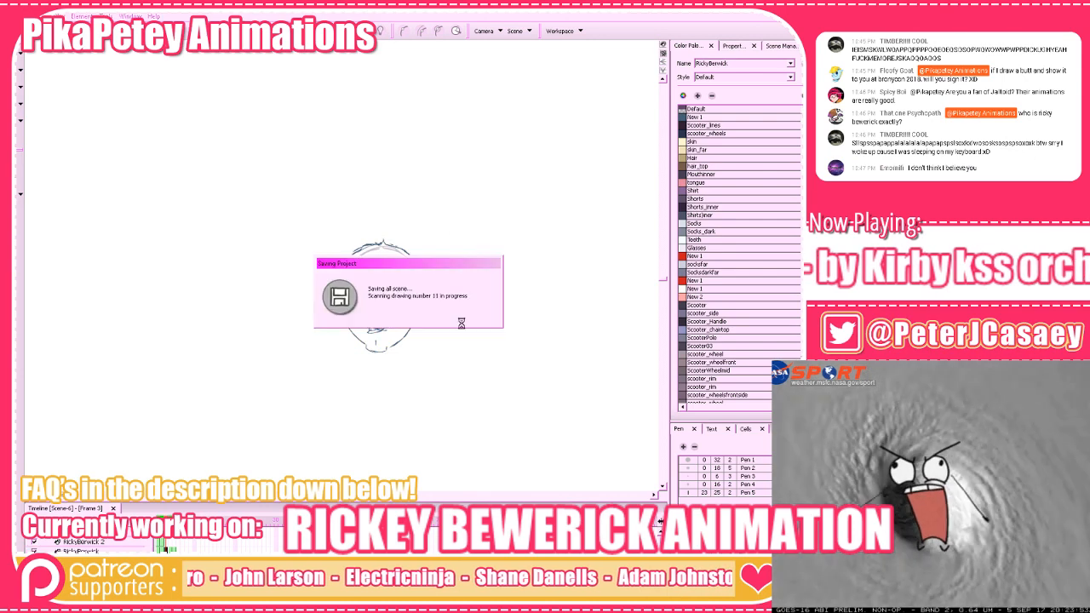
{"action": "key", "text": "2"}
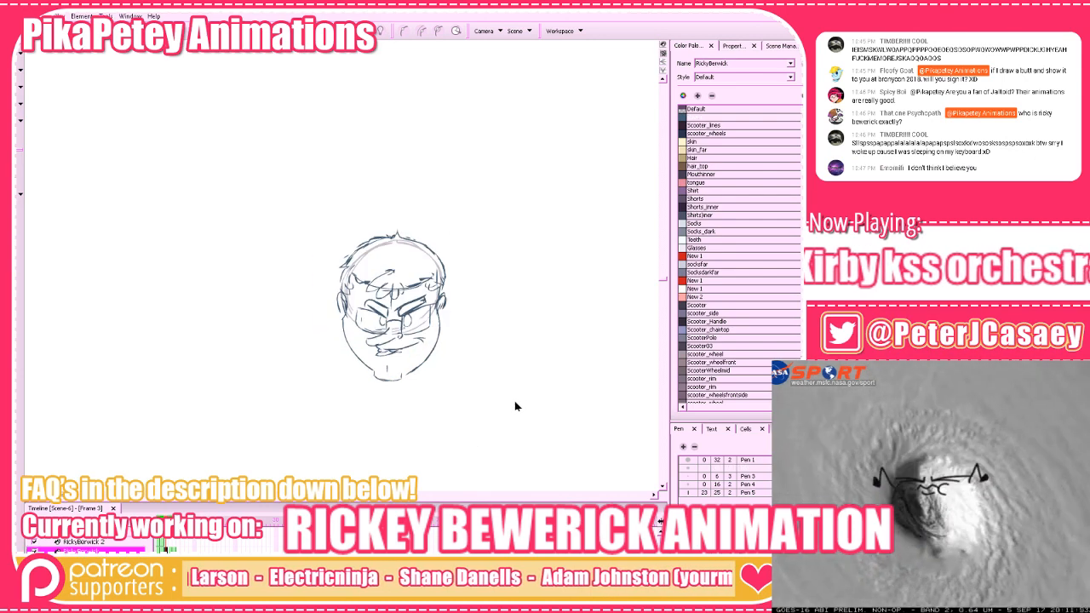
{"action": "mouse_move", "coordinate": [521, 348]}
{"action": "left_mouse_down"}
{"action": "mouse_move", "coordinate": [507, 358]}
{"action": "mouse_move", "coordinate": [533, 360]}
{"action": "left_mouse_up"}
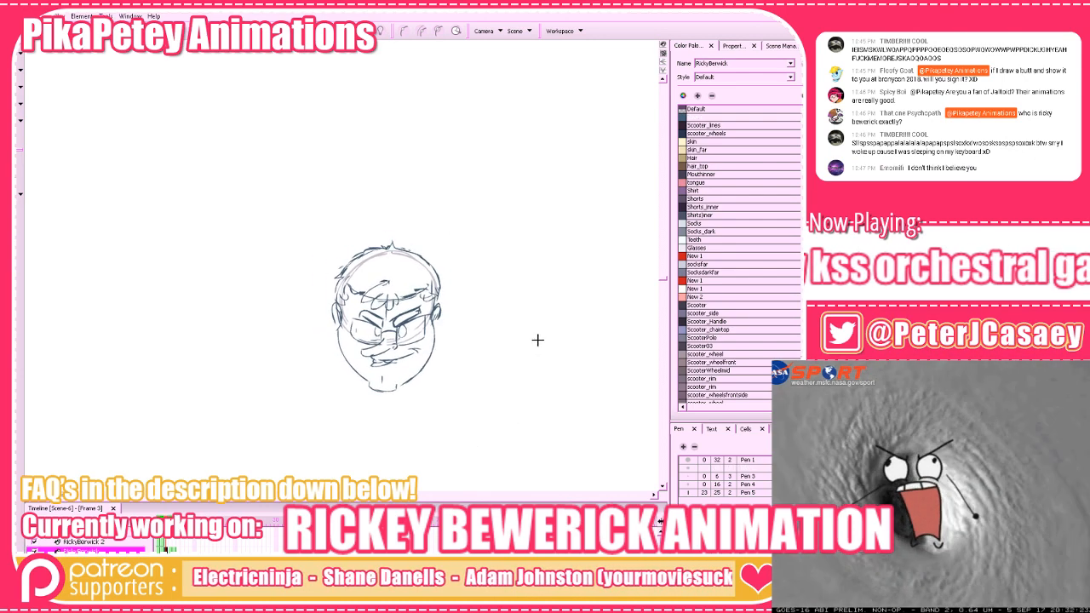
Flip between frame 3 and the preceding frames to check the resized head against them
{"action": "key", "text": "comma"}
{"action": "key", "text": "period"}
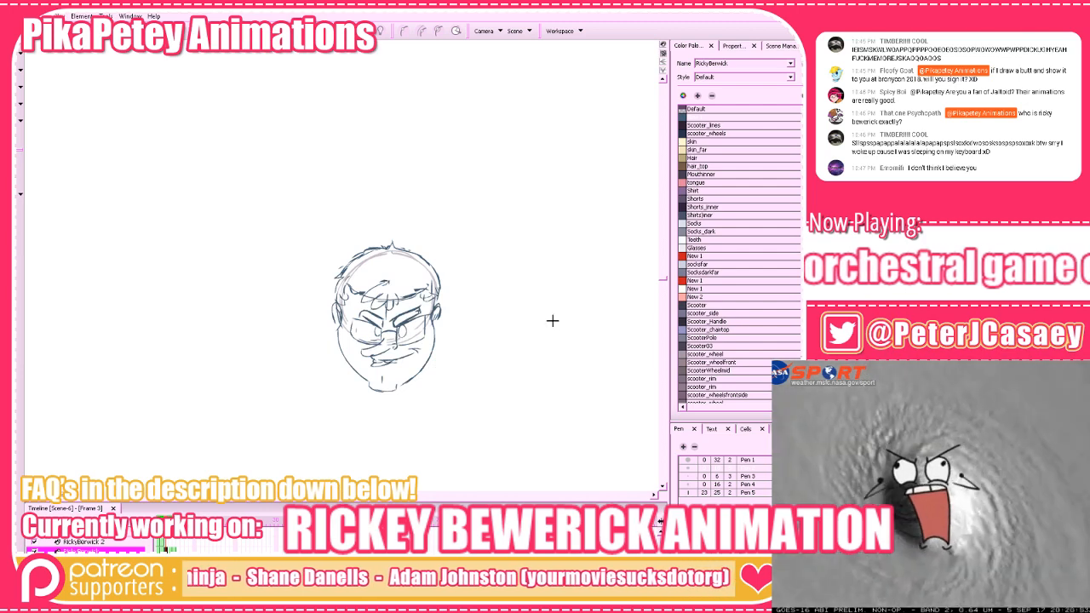
{"action": "left_click_drag", "start_coordinate": [281, 361], "coordinate": [537, 228]}
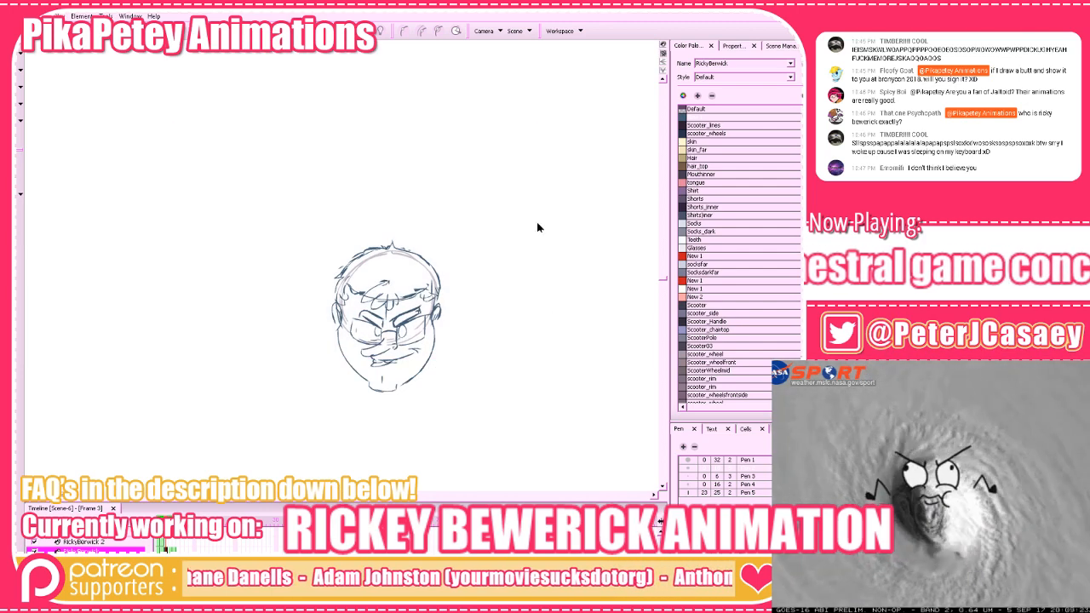
{"action": "key", "text": "comma"}
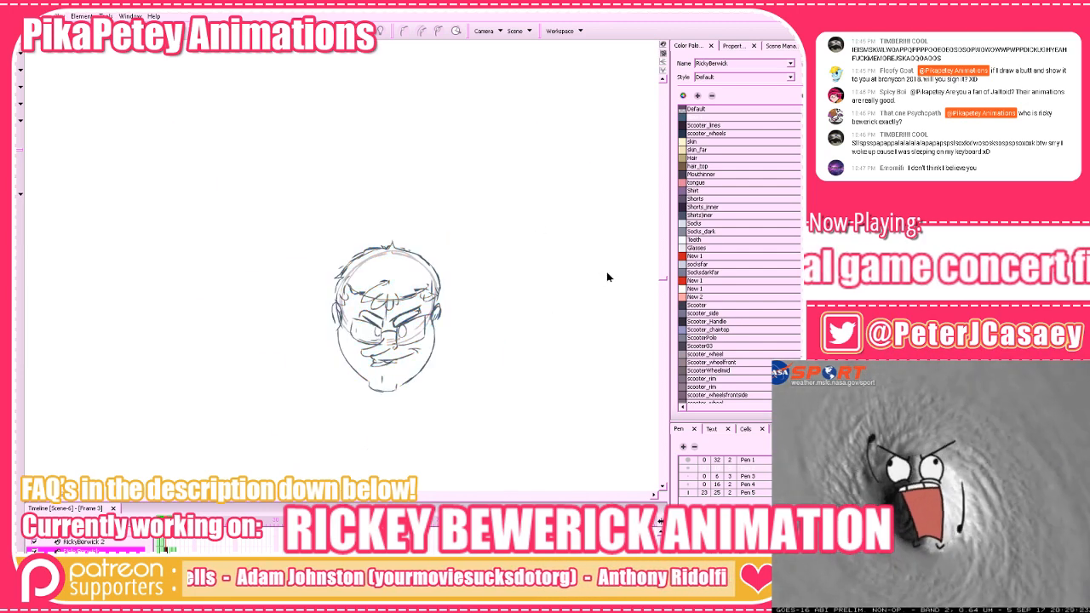
{"action": "key", "text": "comma"}
{"action": "key", "text": "period"}
{"action": "key", "text": "period"}
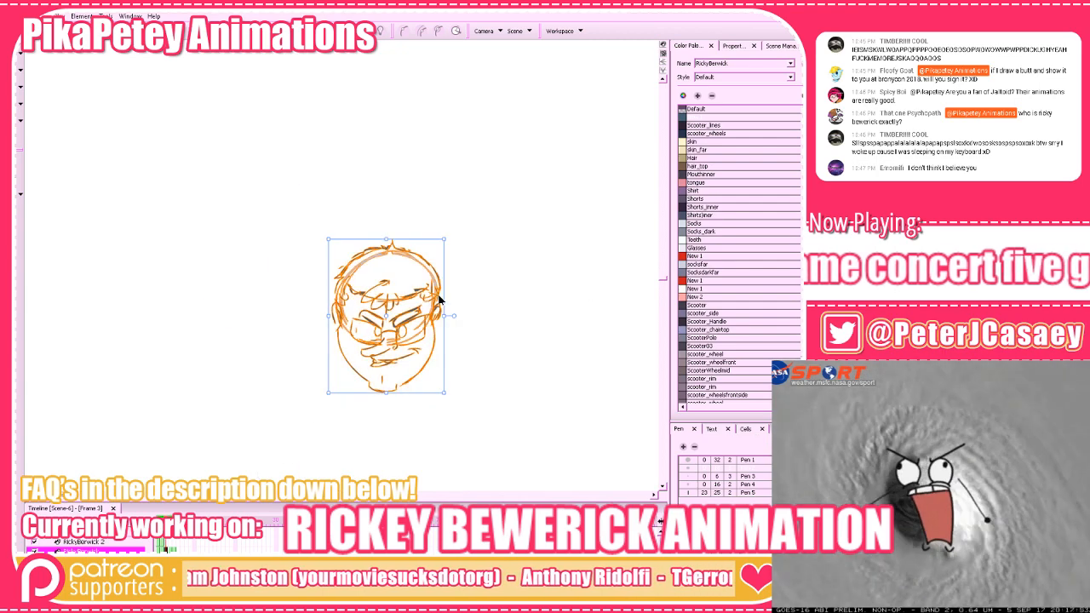
Move the whole head sketch to the empty upper-left area of the canvas and turn on the onion skin
{"action": "left_click_drag", "start_coordinate": [559, 201], "coordinate": [357, 339]}
{"action": "mouse_move", "coordinate": [431, 296]}
{"action": "left_mouse_down"}
{"action": "mouse_move", "coordinate": [233, 107]}
{"action": "mouse_move", "coordinate": [143, 65]}
{"action": "left_mouse_up"}
{"action": "left_click", "coordinate": [359, 32]}
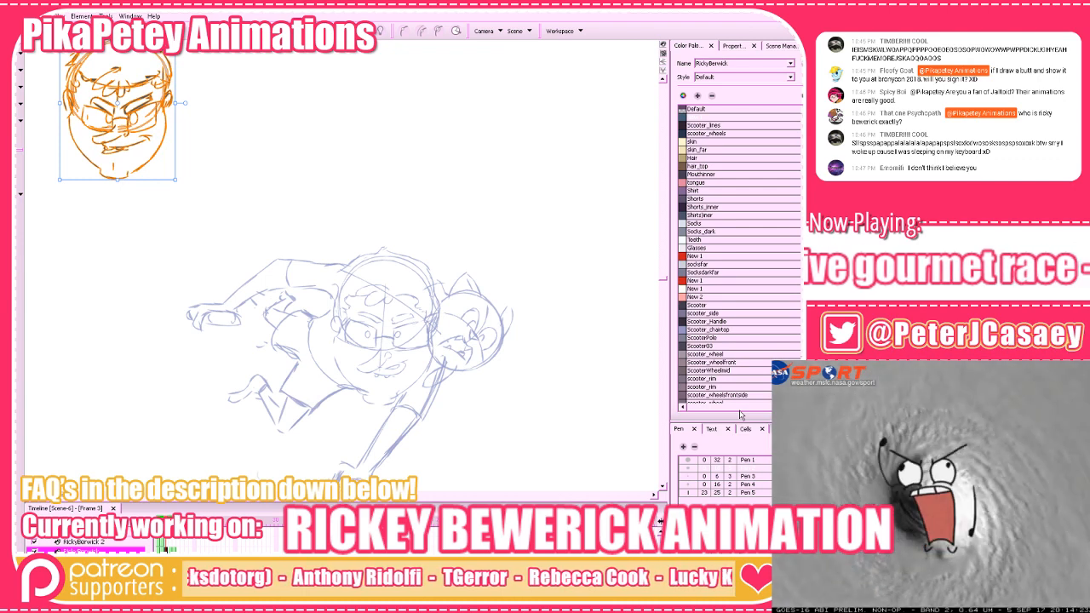
Copy the entire figure drawing from frame 2 into frame 3
{"action": "key", "text": "comma"}
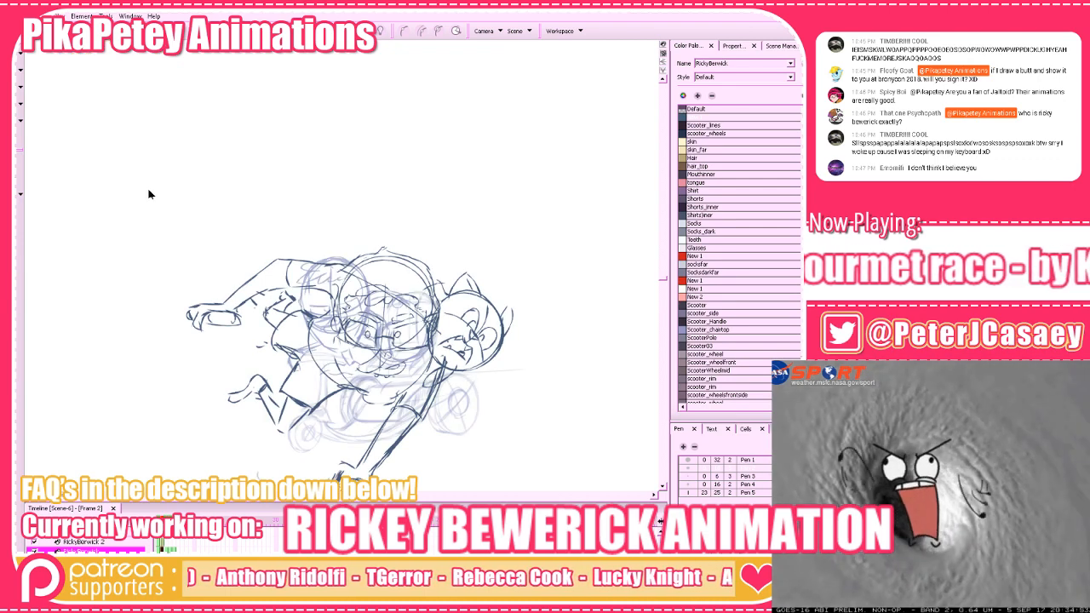
{"action": "left_click_drag", "start_coordinate": [151, 192], "coordinate": [622, 475]}
{"action": "left_click_drag", "start_coordinate": [404, 477], "coordinate": [404, 478]}
{"action": "key", "text": "period"}
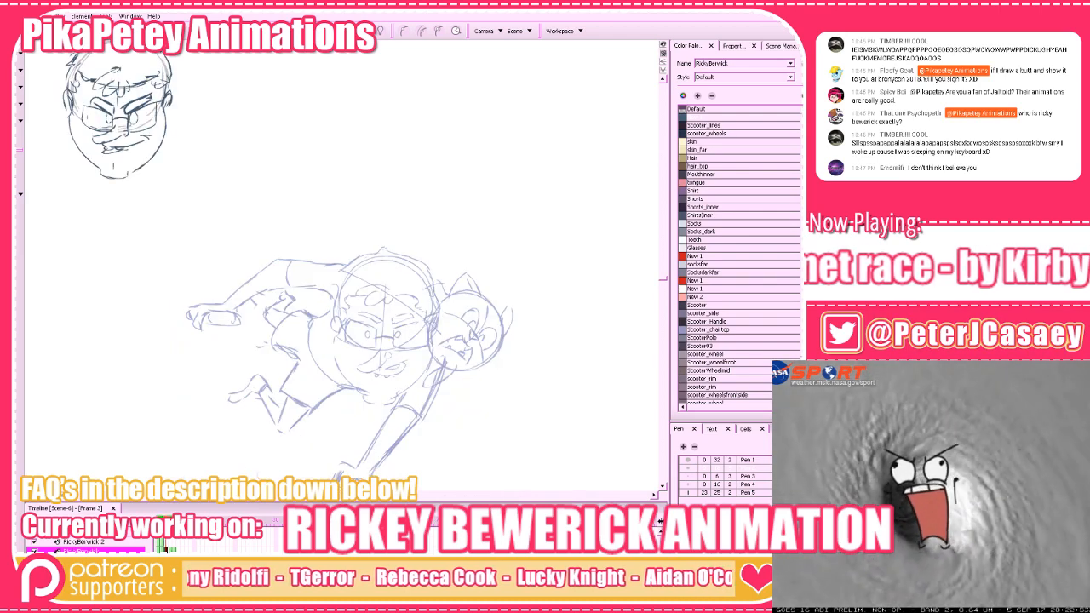
Delete the copied strokes of the second character and of the arm reaching down to the ground
{"action": "left_click_drag", "start_coordinate": [444, 411], "coordinate": [453, 398]}
{"action": "mouse_move", "coordinate": [422, 436]}
{"action": "left_mouse_down"}
{"action": "mouse_move", "coordinate": [503, 264]}
{"action": "mouse_move", "coordinate": [420, 430]}
{"action": "left_mouse_up"}
{"action": "key", "text": "Delete"}
{"action": "key", "text": "Delete"}
{"action": "mouse_move", "coordinate": [461, 379]}
{"action": "left_mouse_down"}
{"action": "mouse_move", "coordinate": [404, 401]}
{"action": "mouse_move", "coordinate": [455, 330]}
{"action": "mouse_move", "coordinate": [468, 344]}
{"action": "left_mouse_up"}
{"action": "key", "text": "Delete"}
{"action": "key", "text": "Delete"}
{"action": "key", "text": "Delete"}
{"action": "key", "text": "Delete"}
{"action": "key", "text": "Delete"}
{"action": "mouse_move", "coordinate": [420, 424]}
{"action": "left_mouse_down"}
{"action": "mouse_move", "coordinate": [326, 451]}
{"action": "mouse_move", "coordinate": [317, 341]}
{"action": "left_mouse_up"}
{"action": "key", "text": "Delete"}
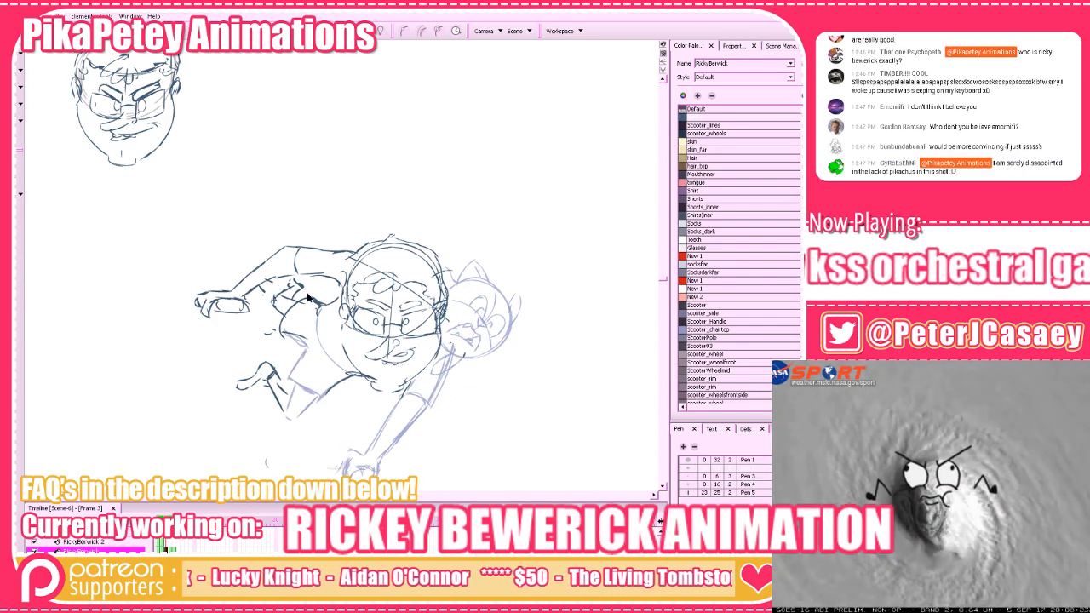
Delete the copied leg, torso and outstretched arm strokes on the left side of the figure
{"action": "left_click_drag", "start_coordinate": [279, 414], "coordinate": [247, 269]}
{"action": "key", "text": "Delete"}
{"action": "left_click_drag", "start_coordinate": [258, 223], "coordinate": [327, 341]}
{"action": "key", "text": "Delete"}
{"action": "left_click_drag", "start_coordinate": [348, 238], "coordinate": [334, 254]}
{"action": "key", "text": "Delete"}
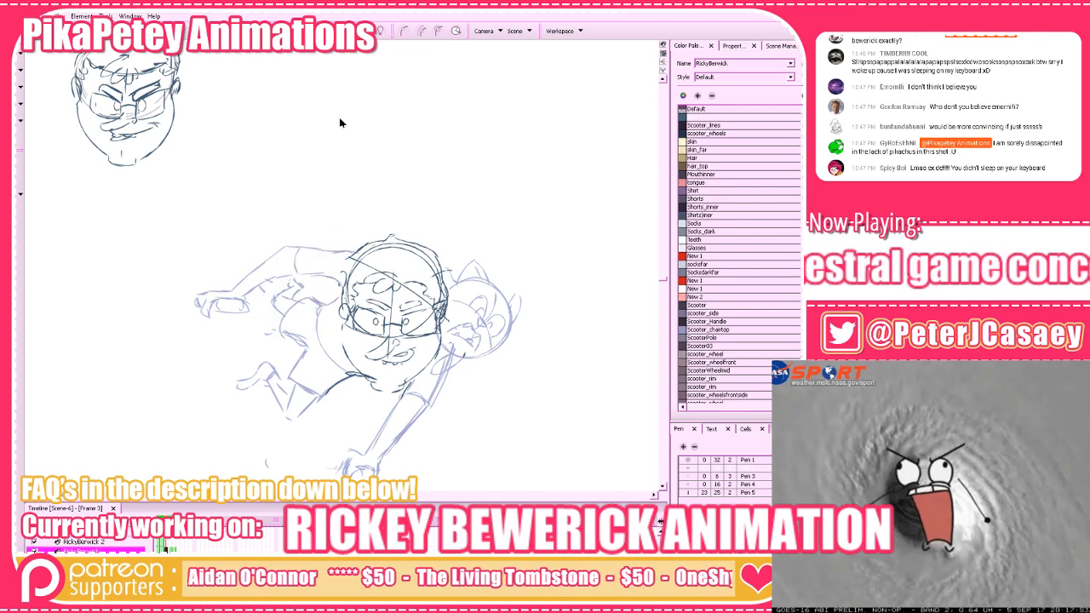
Hide the onion skin and delete the leftover strokes below and beside the head plus the line crossing the forehead
{"action": "left_click", "coordinate": [362, 32]}
{"action": "left_click_drag", "start_coordinate": [335, 404], "coordinate": [345, 372]}
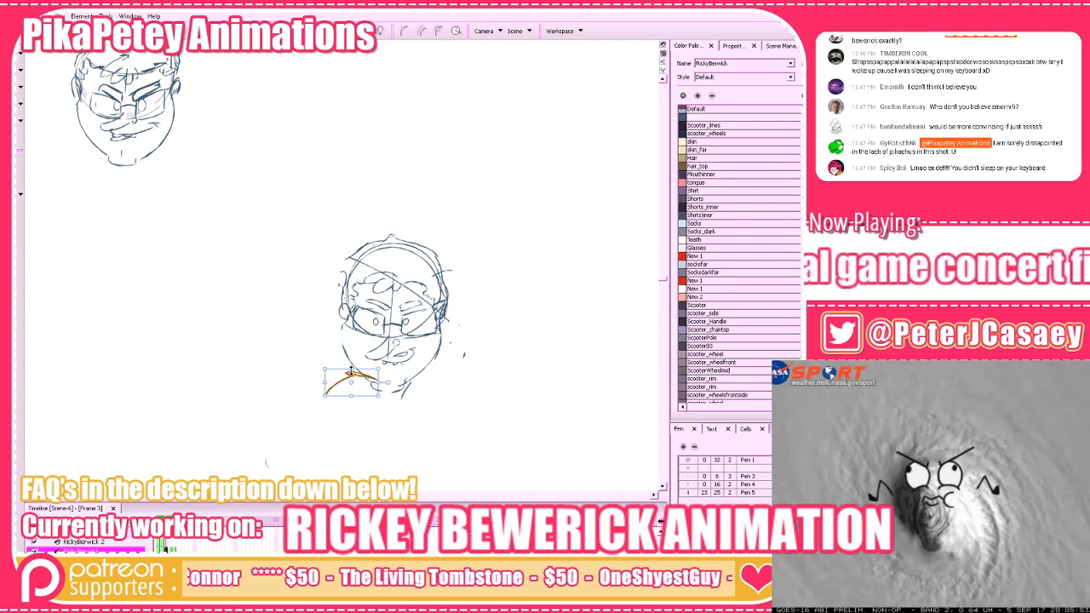
{"action": "key", "text": "Delete"}
{"action": "left_click_drag", "start_coordinate": [465, 366], "coordinate": [458, 321]}
{"action": "key", "text": "Delete"}
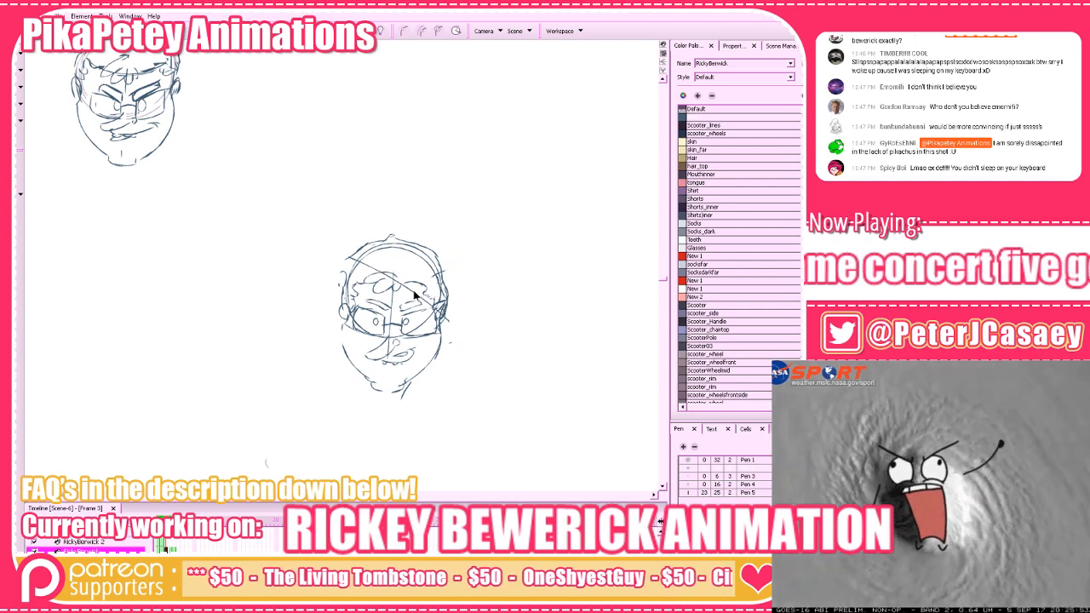
{"action": "left_click", "coordinate": [414, 291]}
{"action": "key", "text": "Delete"}
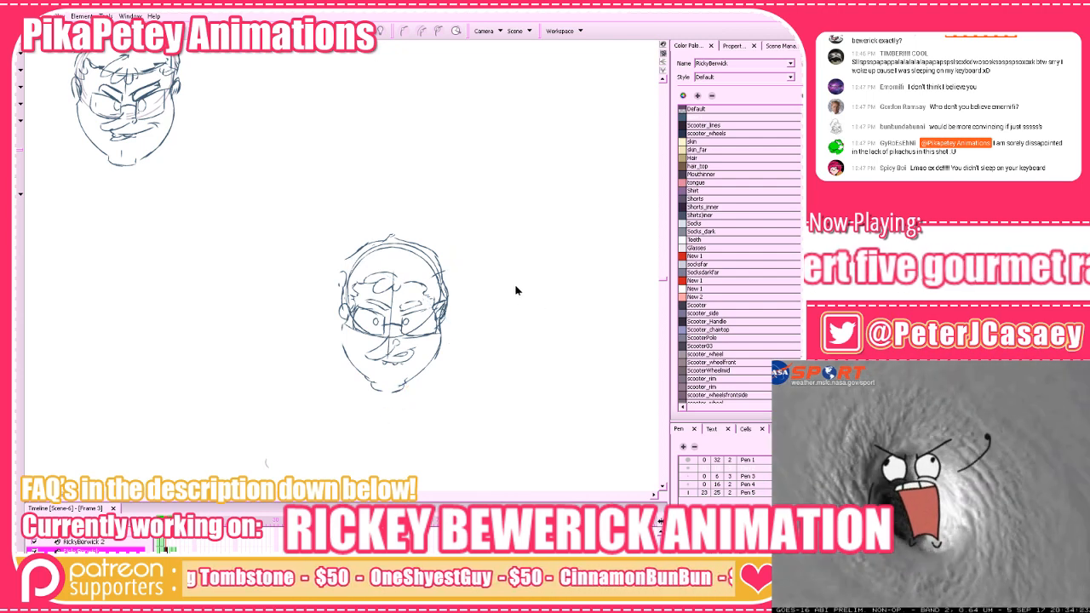
{"action": "mouse_move", "coordinate": [496, 339]}
{"action": "left_mouse_down"}
{"action": "mouse_move", "coordinate": [477, 339]}
{"action": "mouse_move", "coordinate": [490, 336]}
{"action": "left_mouse_up"}
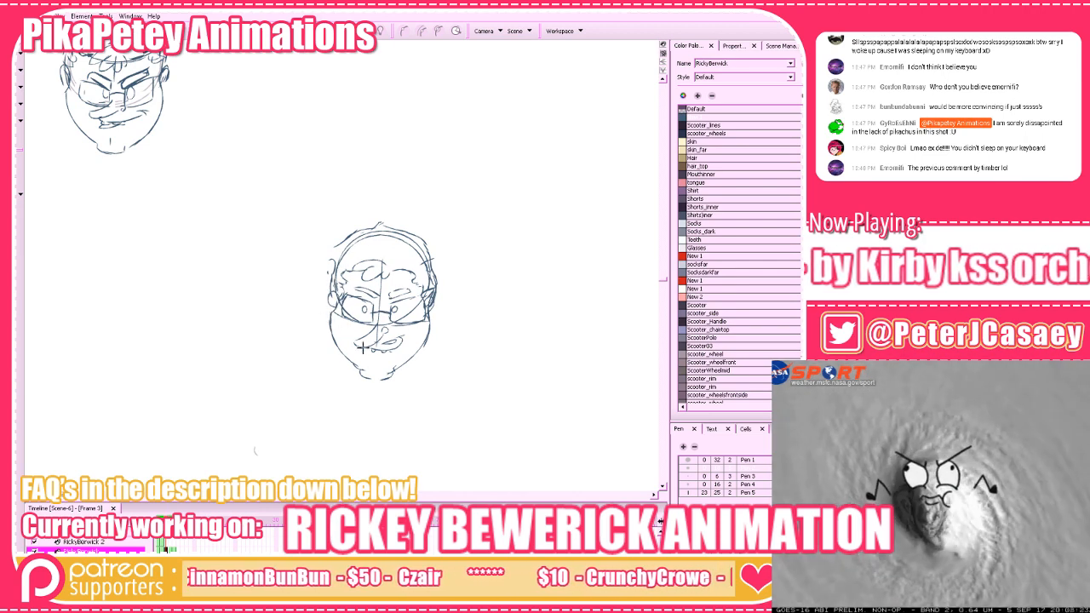
Rework the right lens of the copied head's glasses and fill in dark pupils in both eyes
{"action": "key", "text": "alt+b"}
{"action": "mouse_move", "coordinate": [422, 299]}
{"action": "left_mouse_down"}
{"action": "mouse_move", "coordinate": [403, 318]}
{"action": "mouse_move", "coordinate": [426, 295]}
{"action": "left_mouse_up"}
{"action": "key", "text": "alt+b"}
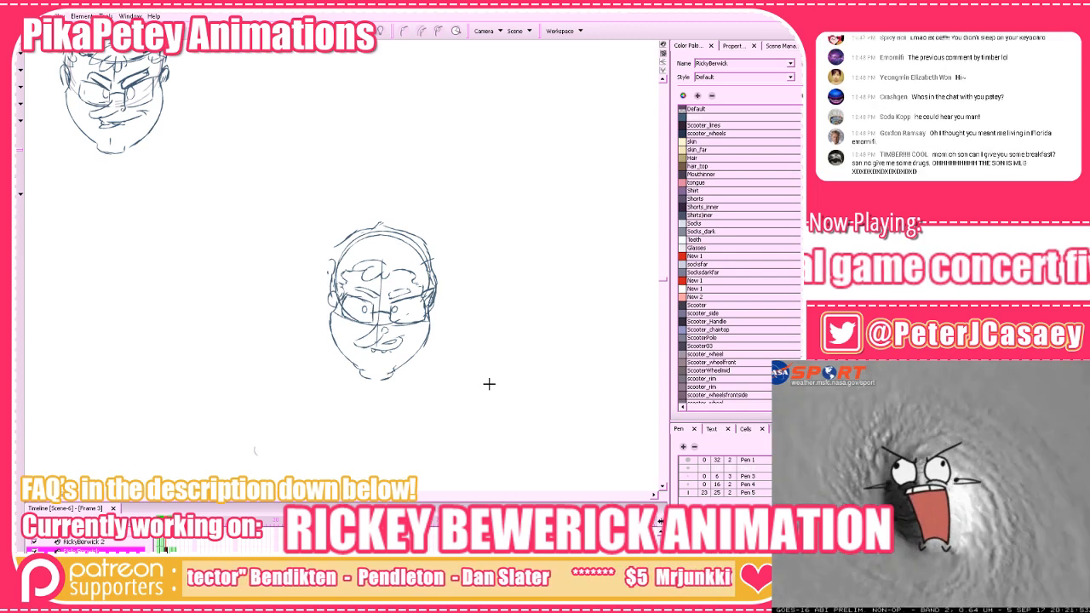
{"action": "scroll", "coordinate": [489, 384], "scroll_direction": "down", "scroll_amount": 1}
{"action": "scroll", "coordinate": [489, 384], "scroll_direction": "up", "scroll_amount": 2}
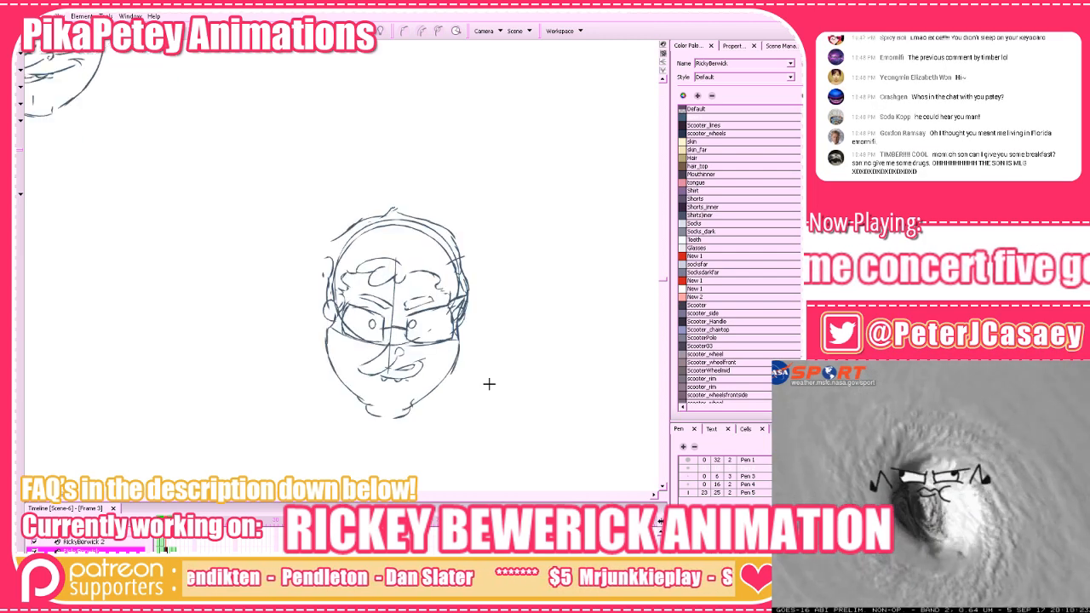
{"action": "scroll", "coordinate": [537, 342], "scroll_direction": "down", "scroll_amount": 1}
{"action": "left_click_drag", "start_coordinate": [504, 338], "coordinate": [509, 338]}
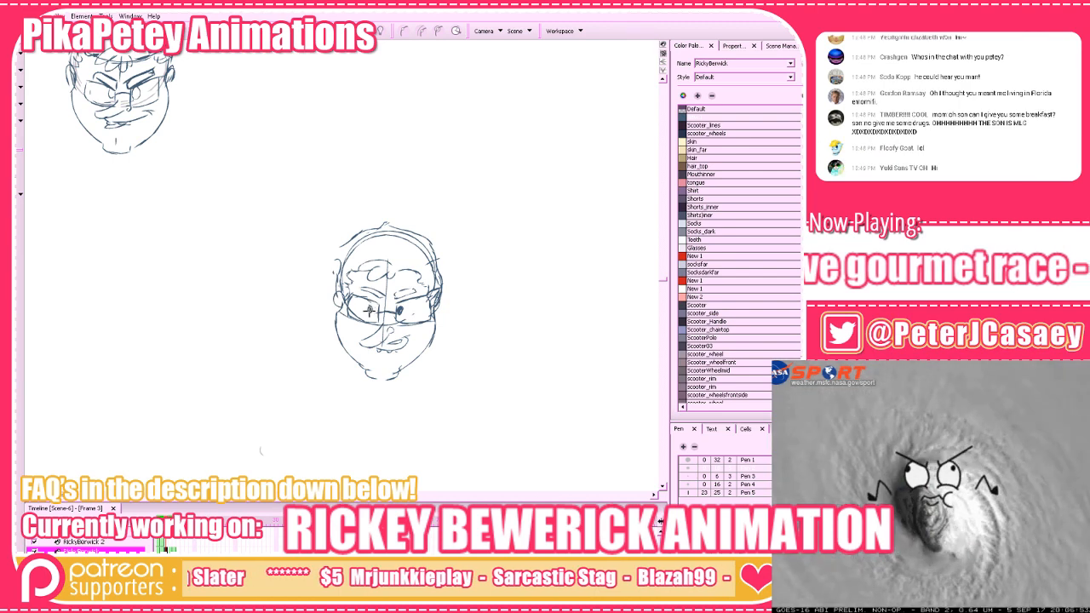
{"action": "left_click_drag", "start_coordinate": [370, 308], "coordinate": [370, 312]}
Show the previous drawing as onion skin and sketch a rounded shoulder on the left side of the head
{"action": "left_click_drag", "start_coordinate": [486, 373], "coordinate": [421, 350]}
{"action": "key", "text": "shift+l"}
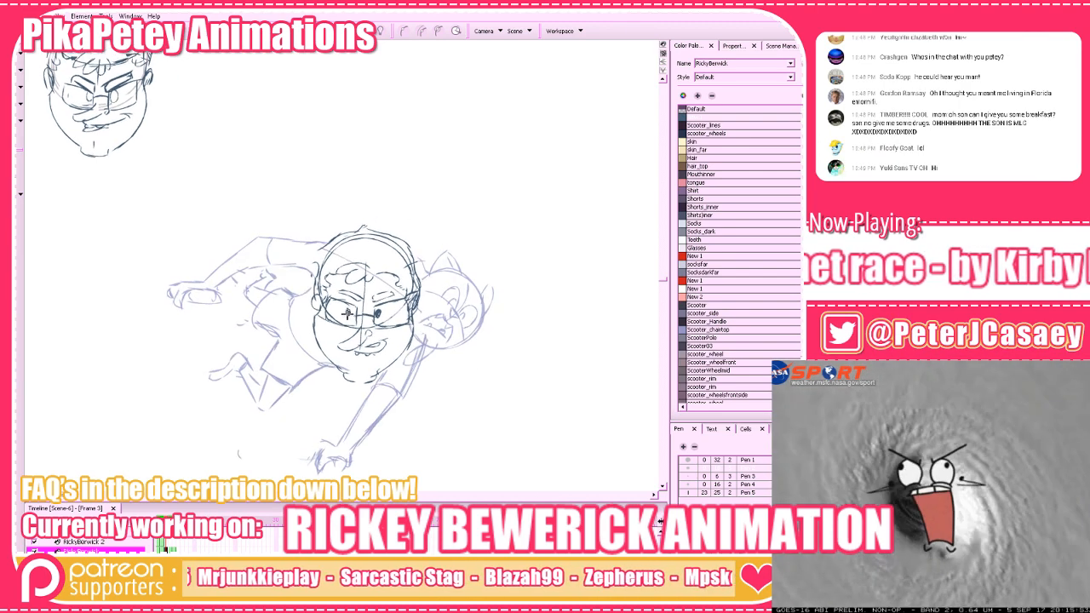
{"action": "key", "text": "shift+l"}
{"action": "key", "text": "shift+l"}
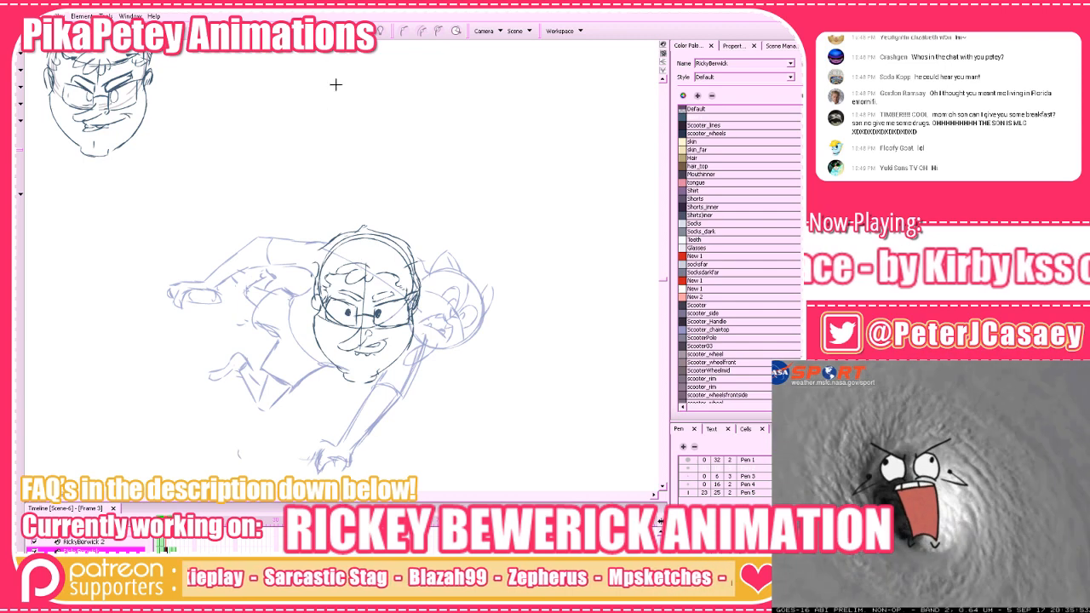
{"action": "left_click_drag", "start_coordinate": [466, 305], "coordinate": [463, 304]}
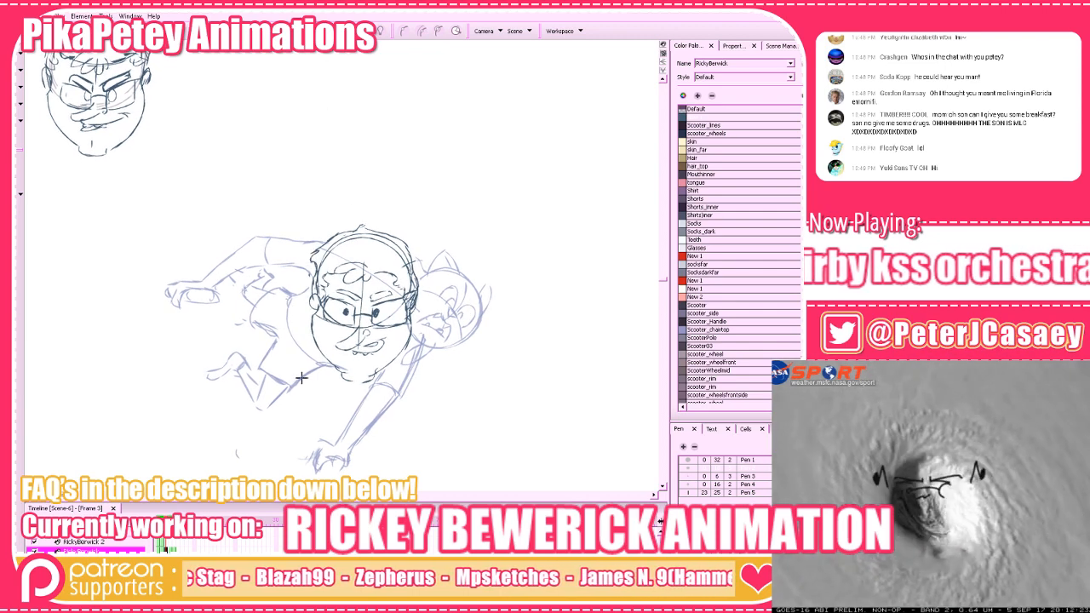
{"action": "left_click_drag", "start_coordinate": [435, 409], "coordinate": [424, 418]}
{"action": "left_click_drag", "start_coordinate": [448, 369], "coordinate": [447, 338]}
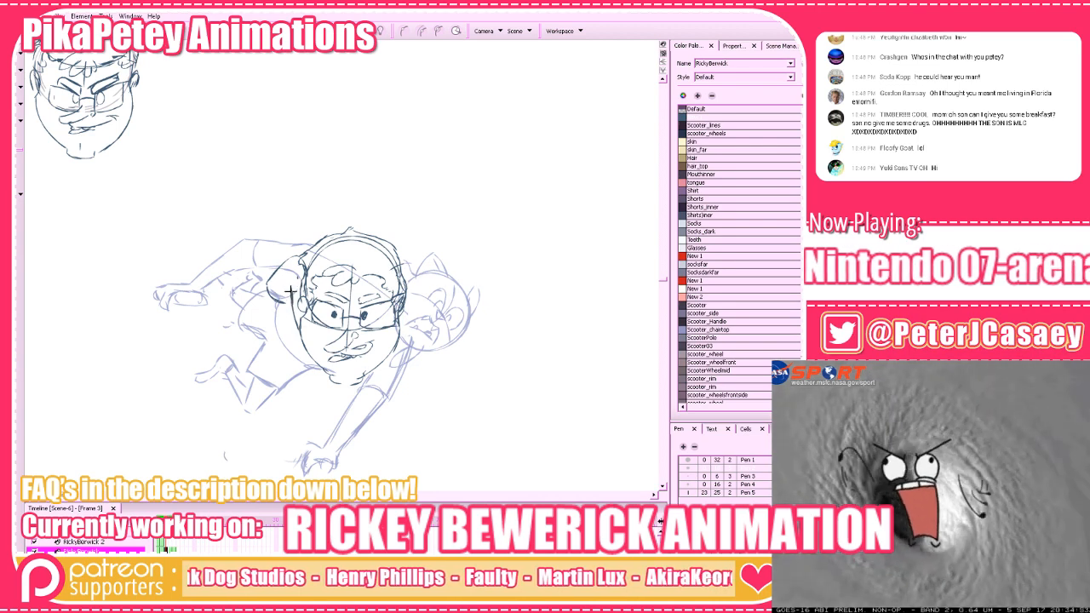
Hide the onion skin, undo the last shoulder strokes and redraw the shoulder with a firmer, more angular sleeve outline
{"action": "left_click", "coordinate": [318, 32]}
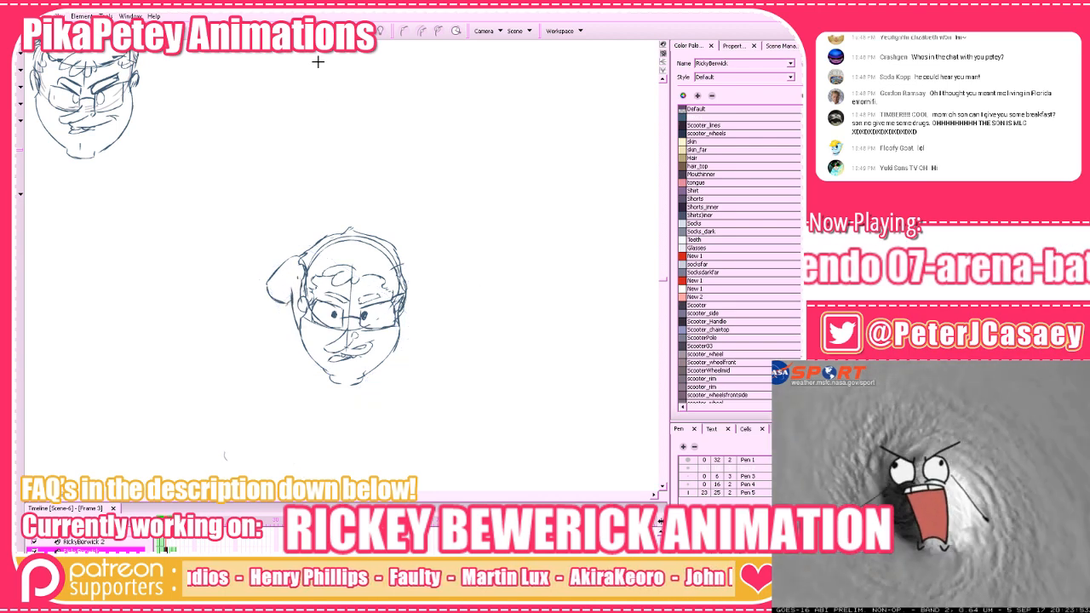
{"action": "key", "text": "alt+e"}
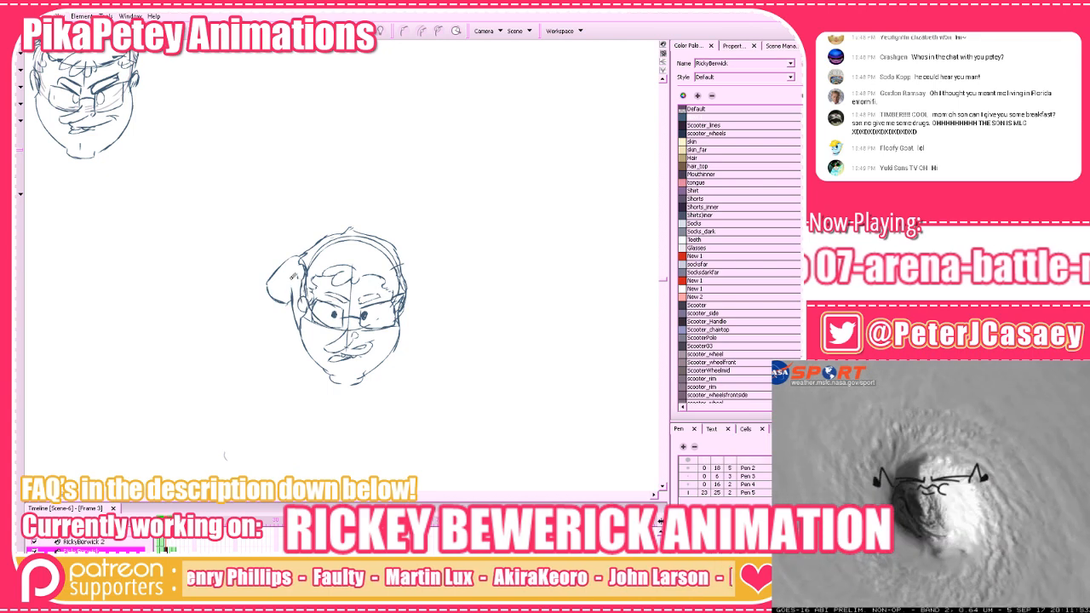
{"action": "key", "text": "alt+b"}
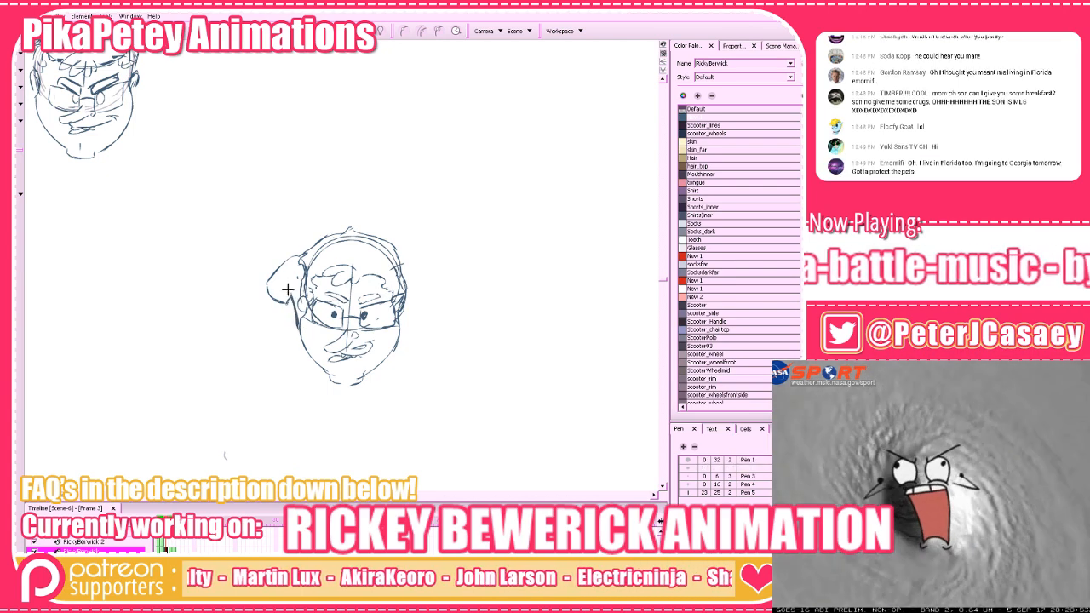
{"action": "key", "text": "ctrl+z"}
{"action": "key", "text": "ctrl+z"}
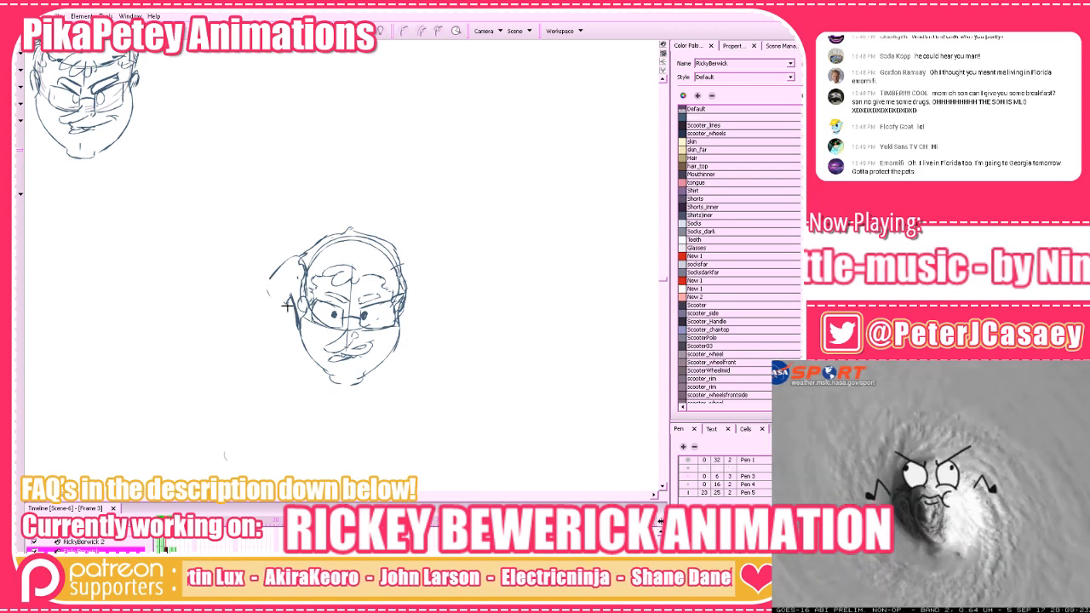
{"action": "mouse_move", "coordinate": [271, 280]}
{"action": "left_mouse_down"}
{"action": "mouse_move", "coordinate": [288, 304]}
{"action": "mouse_move", "coordinate": [270, 277]}
{"action": "mouse_move", "coordinate": [292, 257]}
{"action": "left_mouse_up"}
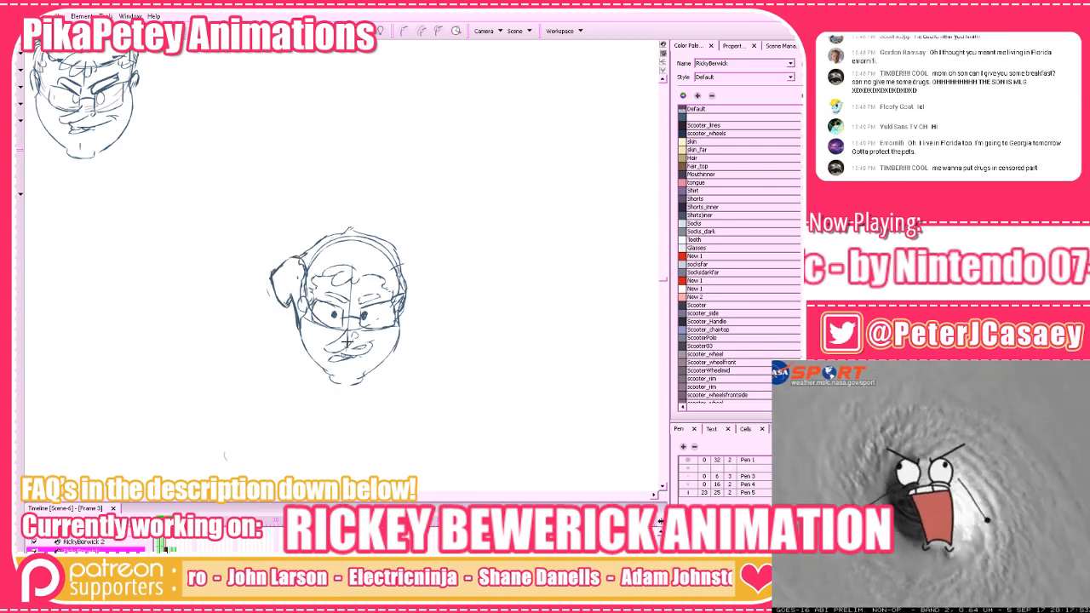
{"action": "left_click_drag", "start_coordinate": [480, 355], "coordinate": [468, 351]}
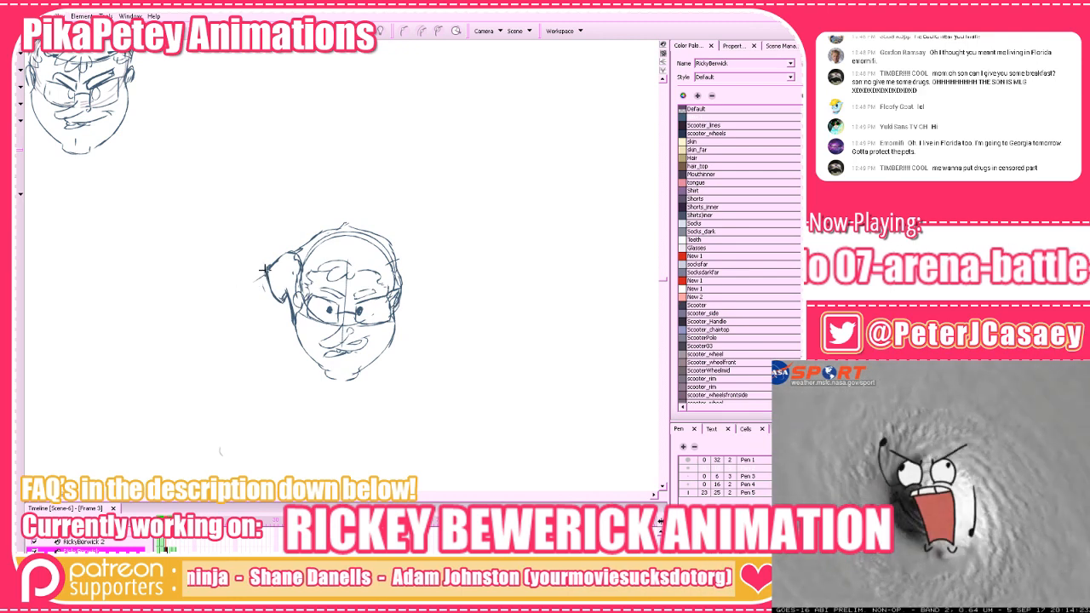
Sketch the arm extending down and outward from the shoulder, redoing the first stroke and cleaning up its end
{"action": "mouse_move", "coordinate": [255, 283]}
{"action": "left_mouse_down"}
{"action": "mouse_move", "coordinate": [274, 263]}
{"action": "mouse_move", "coordinate": [241, 294]}
{"action": "left_mouse_up"}
{"action": "key", "text": "ctrl+z"}
{"action": "left_click_drag", "start_coordinate": [278, 260], "coordinate": [243, 300]}
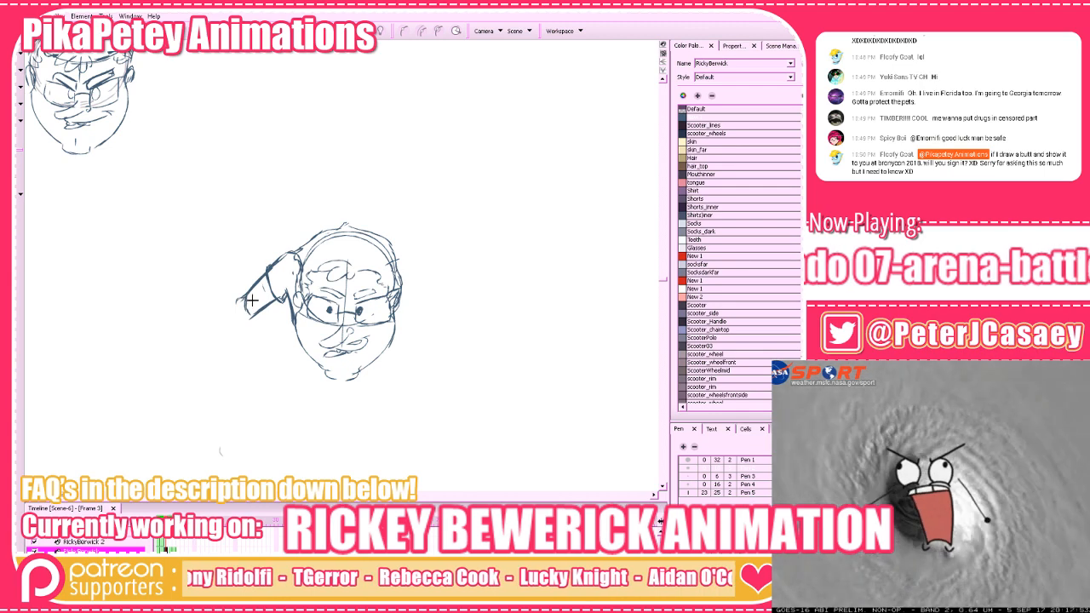
{"action": "key", "text": "alt+e"}
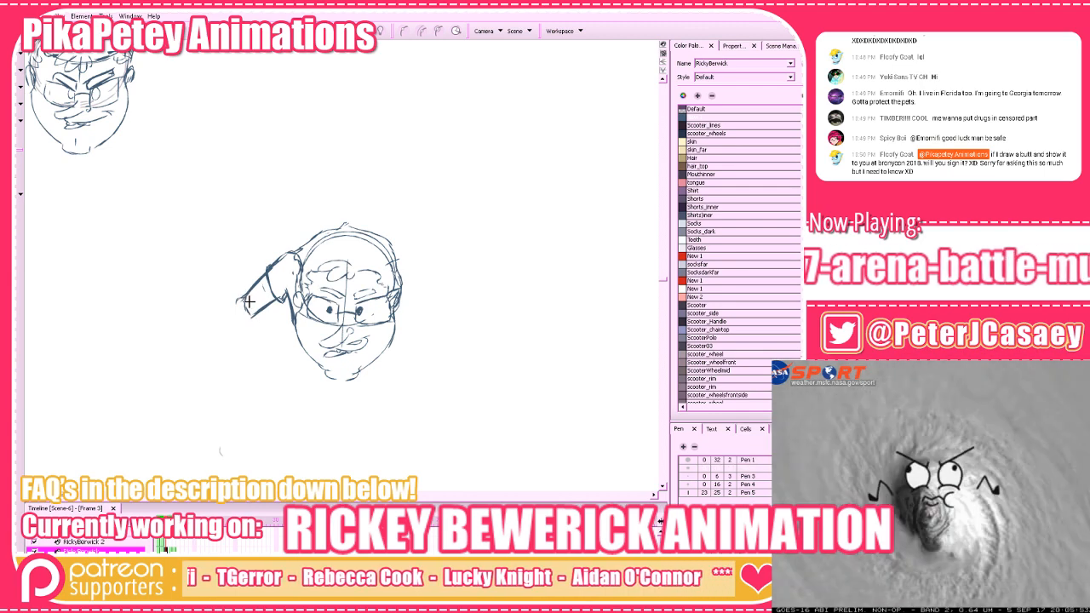
{"action": "key", "text": "alt+b"}
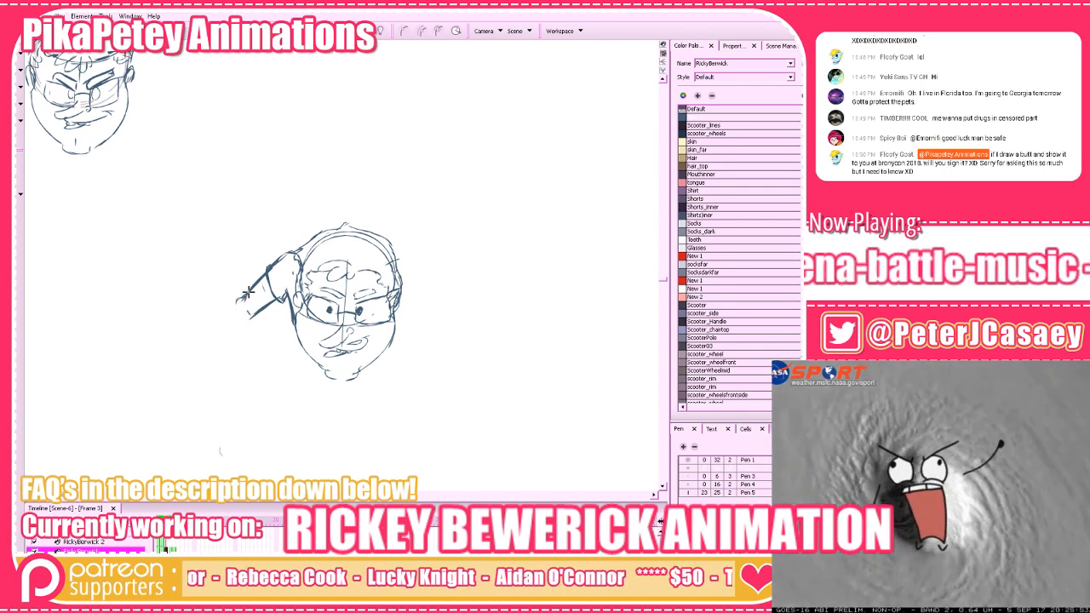
{"action": "key", "text": "alt+e"}
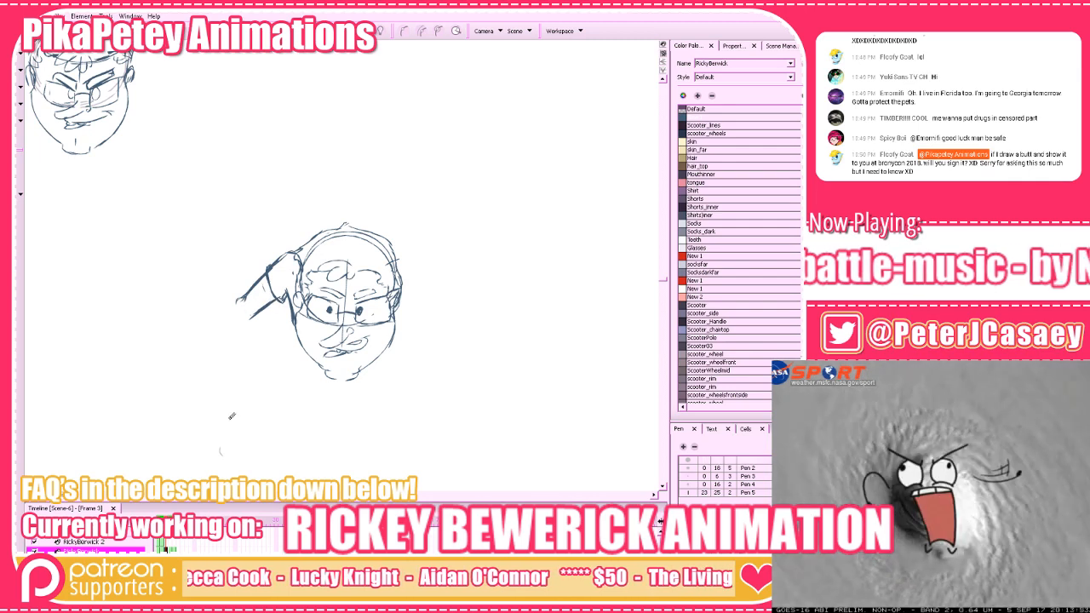
Sketch a single forearm line running down from the elbow of the raised arm on the drawing's left side
{"action": "key", "text": "alt+e"}
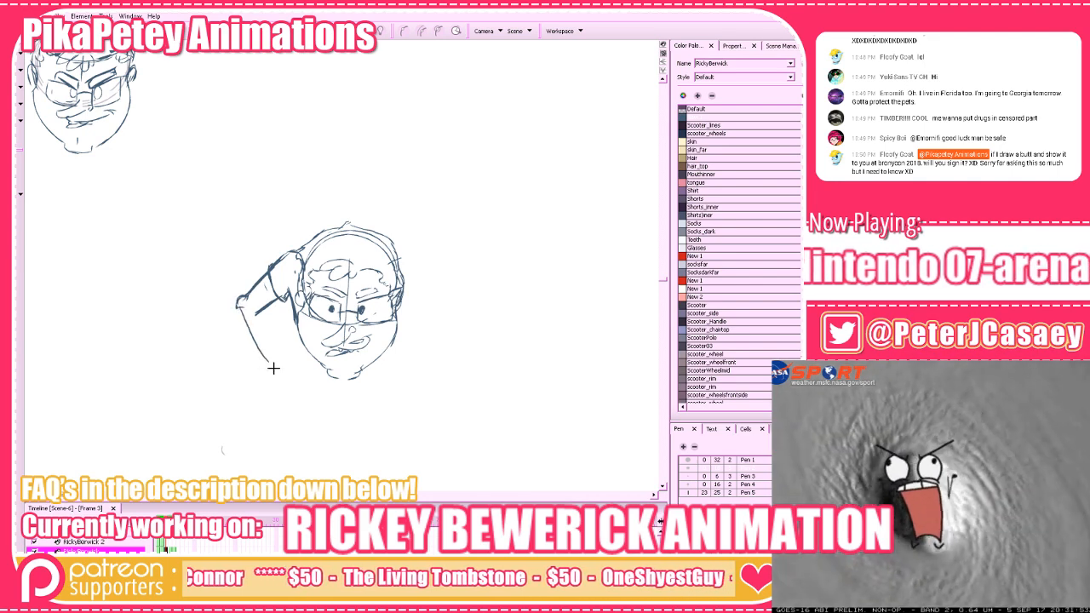
{"action": "left_click_drag", "start_coordinate": [240, 307], "coordinate": [261, 348]}
{"action": "key", "text": "ctrl+z"}
{"action": "left_click_drag", "start_coordinate": [239, 305], "coordinate": [260, 358]}
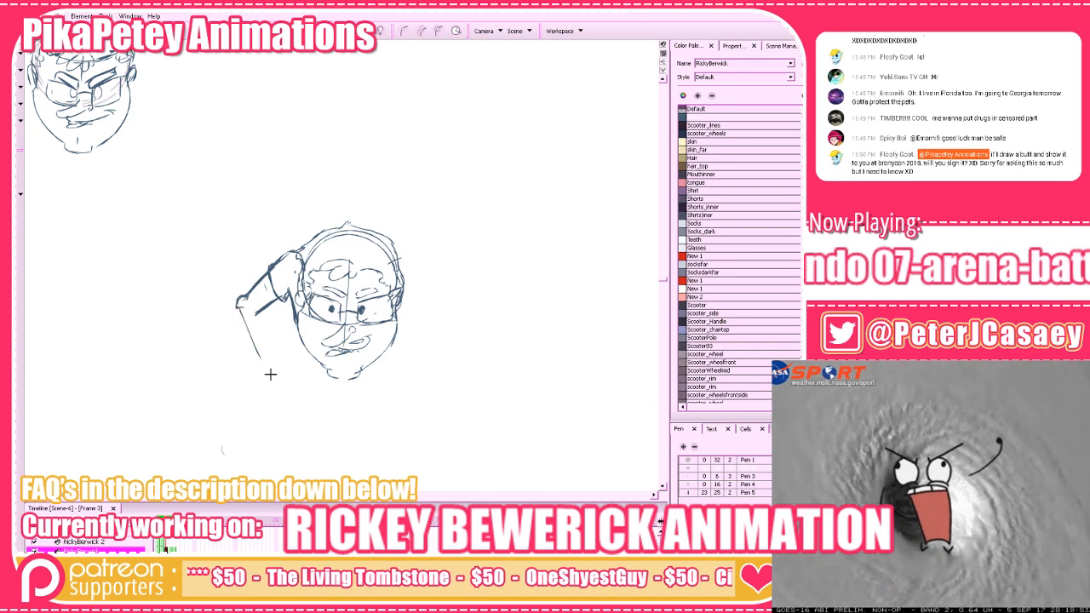
{"action": "key", "text": "alt+e"}
{"action": "key", "text": "alt+b"}
{"action": "left_click_drag", "start_coordinate": [247, 304], "coordinate": [273, 358]}
{"action": "key", "text": "ctrl+z"}
{"action": "key", "text": "ctrl+z"}
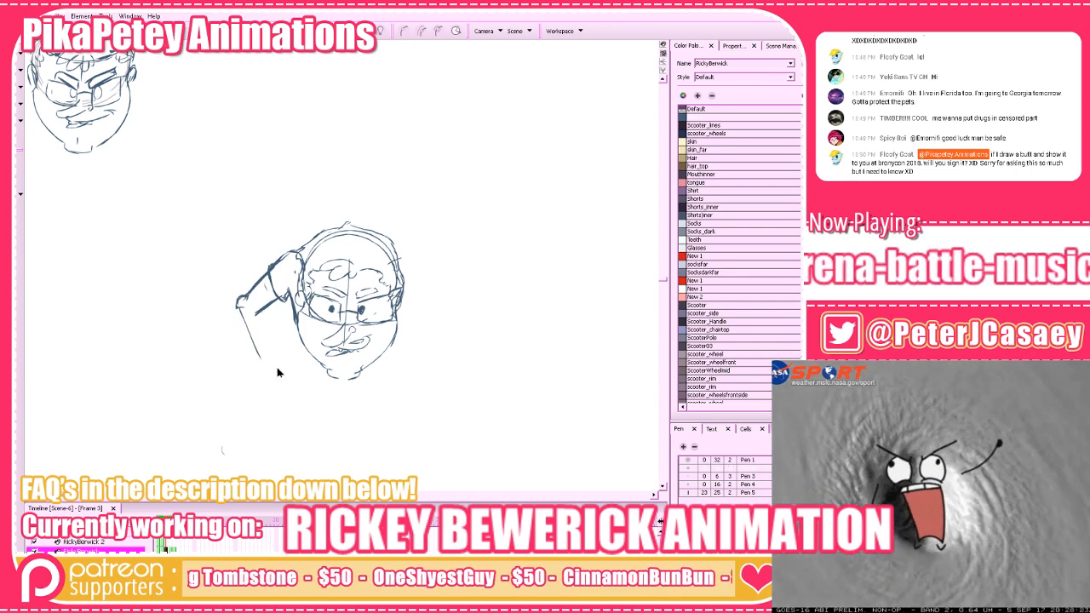
Sketch the rounded body outline beneath the head, and a short thigh ending in a raised knee on its right side
{"action": "left_click_drag", "start_coordinate": [288, 313], "coordinate": [380, 362]}
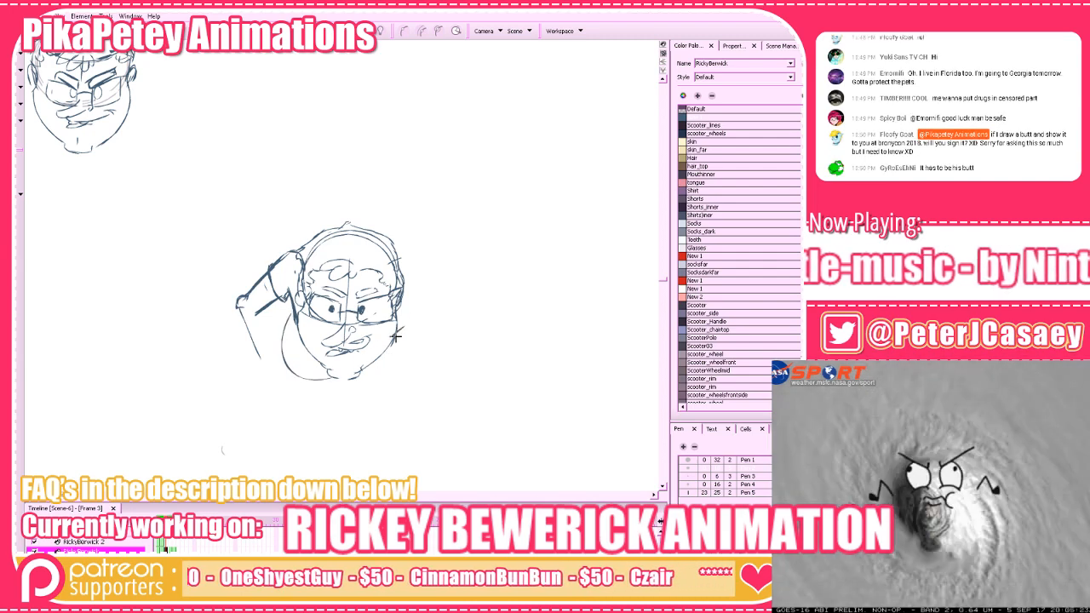
{"action": "left_click_drag", "start_coordinate": [408, 322], "coordinate": [391, 367]}
{"action": "key", "text": "ctrl+z"}
{"action": "left_click_drag", "start_coordinate": [409, 324], "coordinate": [392, 368]}
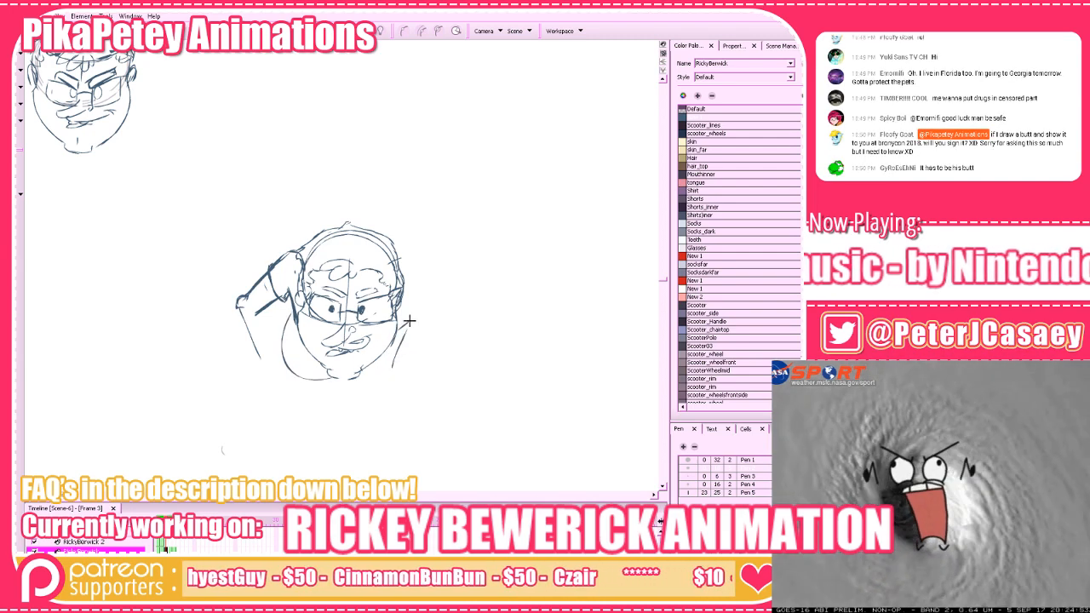
{"action": "mouse_move", "coordinate": [409, 330]}
{"action": "left_mouse_down"}
{"action": "mouse_move", "coordinate": [397, 366]}
{"action": "mouse_move", "coordinate": [368, 370]}
{"action": "mouse_move", "coordinate": [411, 348]}
{"action": "mouse_move", "coordinate": [400, 350]}
{"action": "left_mouse_up"}
{"action": "mouse_move", "coordinate": [386, 324]}
{"action": "left_mouse_down"}
{"action": "mouse_move", "coordinate": [401, 324]}
{"action": "mouse_move", "coordinate": [406, 343]}
{"action": "left_mouse_up"}
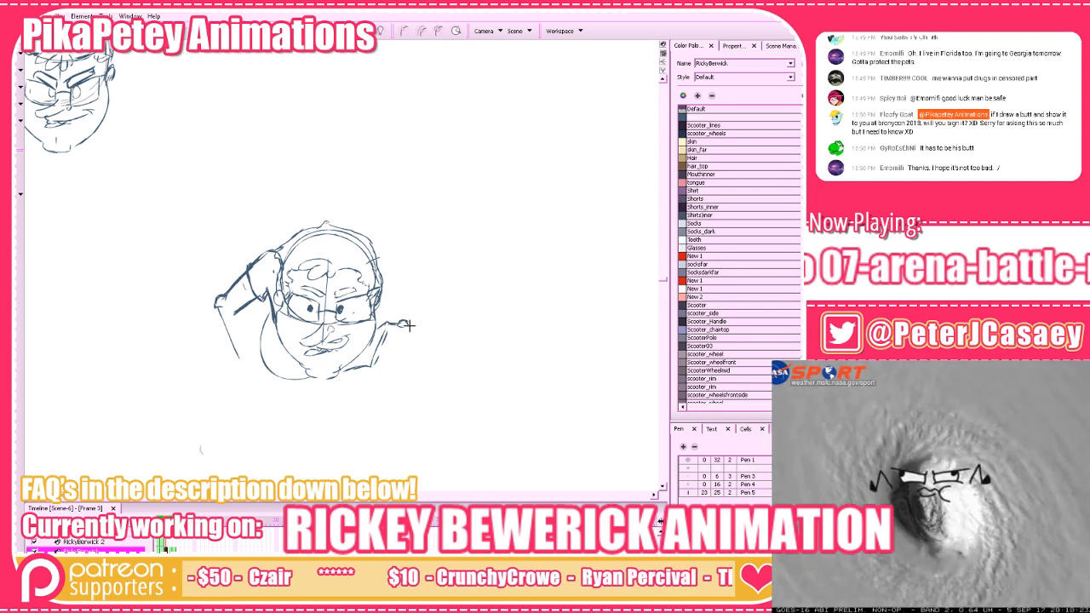
Draw the two edges of the thin lower leg descending from the right-hand knee
{"action": "mouse_move", "coordinate": [405, 327]}
{"action": "left_mouse_down"}
{"action": "mouse_move", "coordinate": [380, 419]}
{"action": "mouse_move", "coordinate": [389, 402]}
{"action": "left_mouse_up"}
{"action": "key", "text": "ctrl+z"}
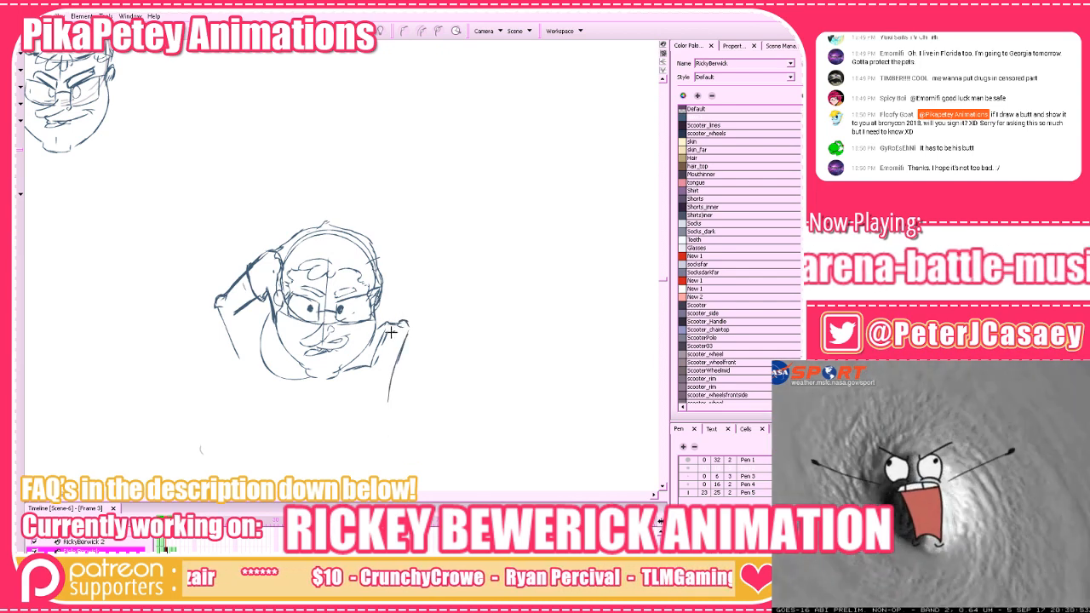
{"action": "left_click_drag", "start_coordinate": [395, 330], "coordinate": [380, 414]}
{"action": "key", "text": "ctrl+z"}
{"action": "left_click_drag", "start_coordinate": [389, 357], "coordinate": [382, 410]}
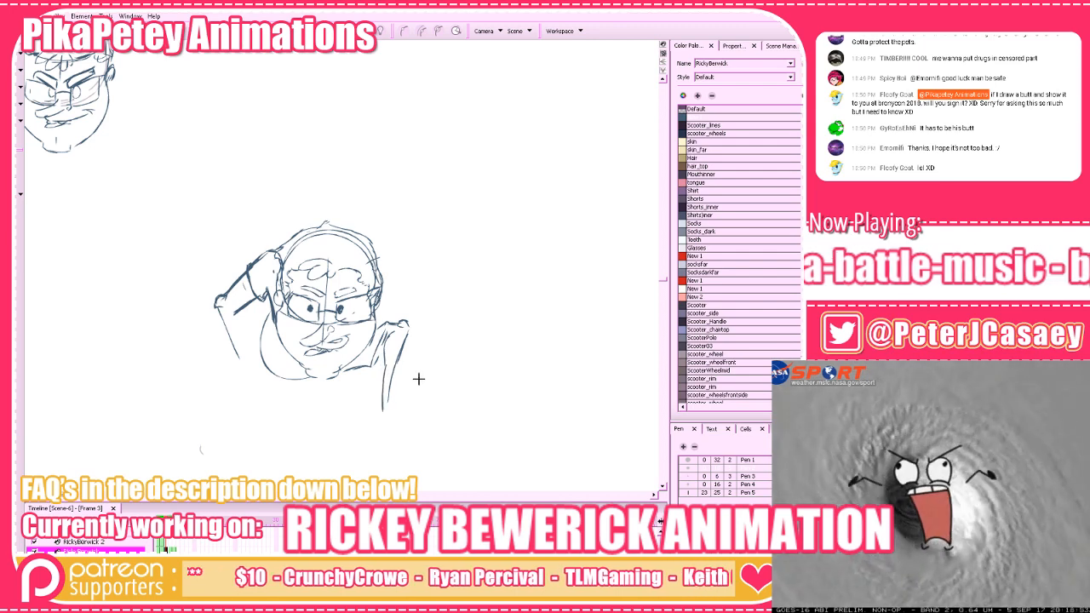
Trim the lower ends of the right-hand leg and sketch an outward-pointing foot beneath it
{"action": "scroll", "coordinate": [418, 379], "scroll_direction": "down", "scroll_amount": 3}
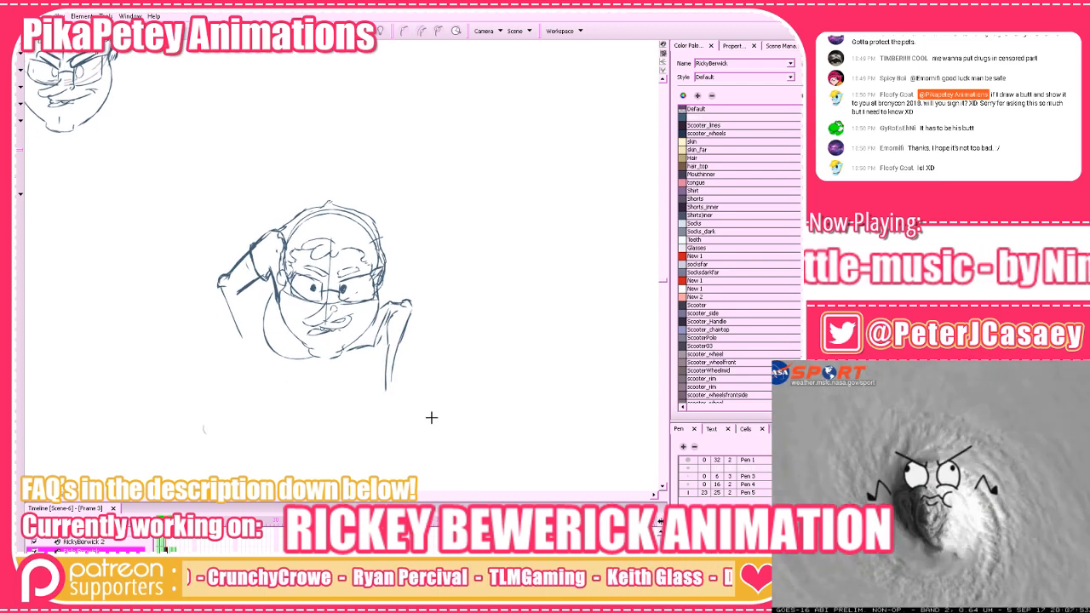
{"action": "left_click_drag", "start_coordinate": [435, 414], "coordinate": [432, 411]}
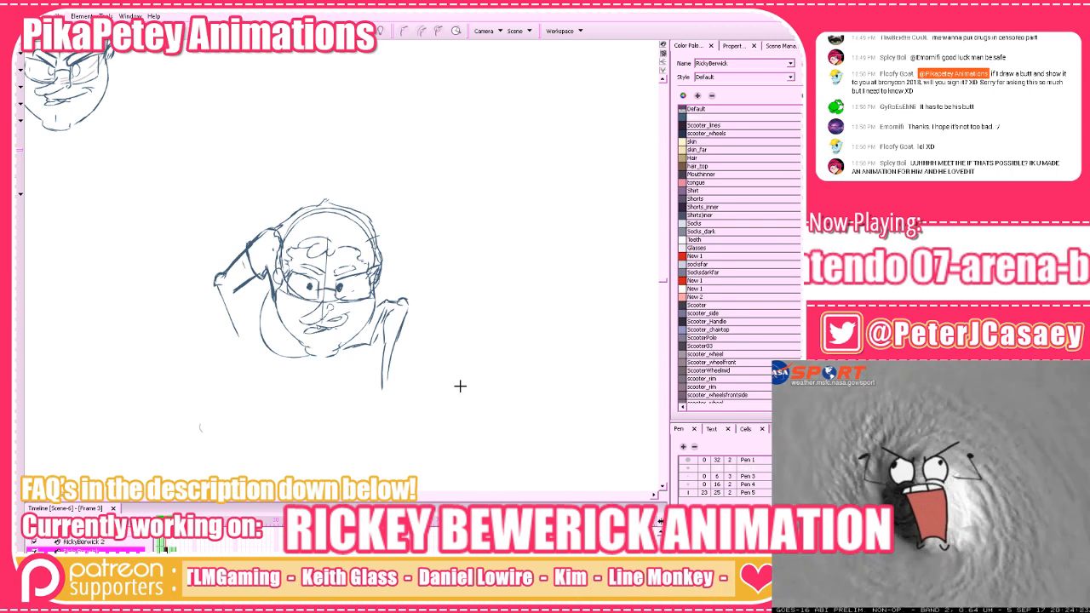
{"action": "key", "text": "space"}
{"action": "left_click_drag", "start_coordinate": [460, 421], "coordinate": [462, 421]}
{"action": "key", "text": "alt+b"}
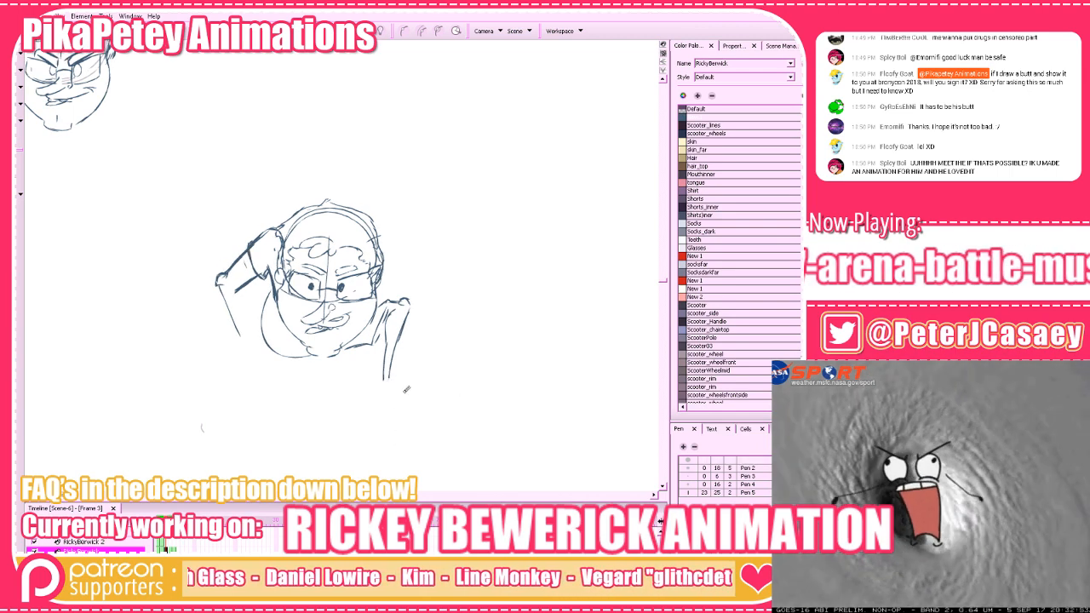
{"action": "key", "text": "alt+b"}
{"action": "mouse_move", "coordinate": [382, 380]}
{"action": "left_mouse_down"}
{"action": "mouse_move", "coordinate": [390, 374]}
{"action": "mouse_move", "coordinate": [379, 393]}
{"action": "mouse_move", "coordinate": [390, 401]}
{"action": "mouse_move", "coordinate": [403, 385]}
{"action": "mouse_move", "coordinate": [417, 397]}
{"action": "mouse_move", "coordinate": [393, 402]}
{"action": "left_mouse_up"}
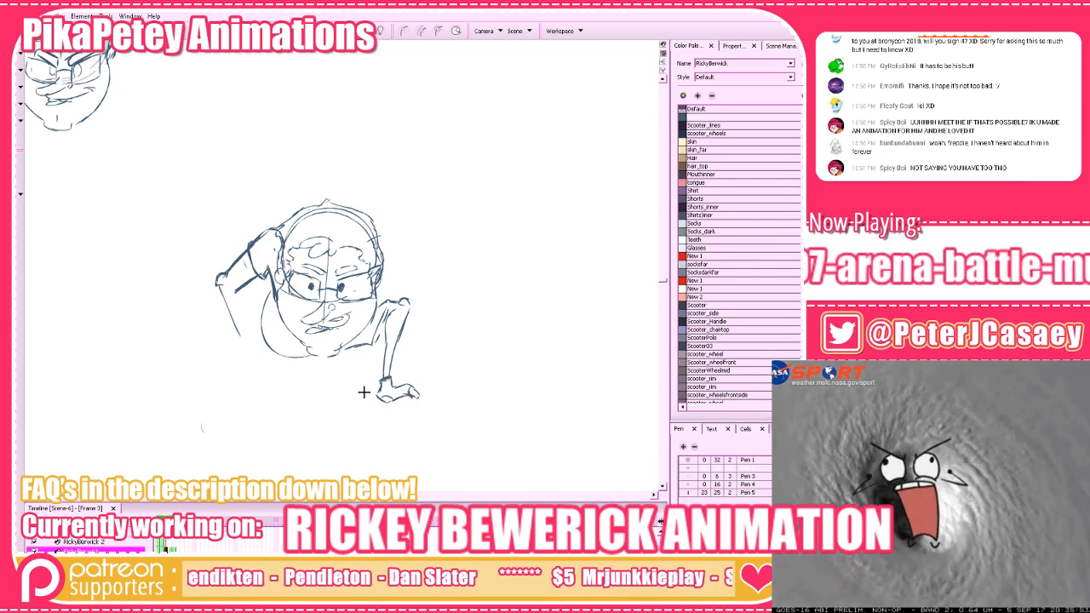
Sketch the folded leg on the body's left side, with its thigh, outward-pointing knee and upper calf line
{"action": "left_click_drag", "start_coordinate": [543, 370], "coordinate": [574, 361]}
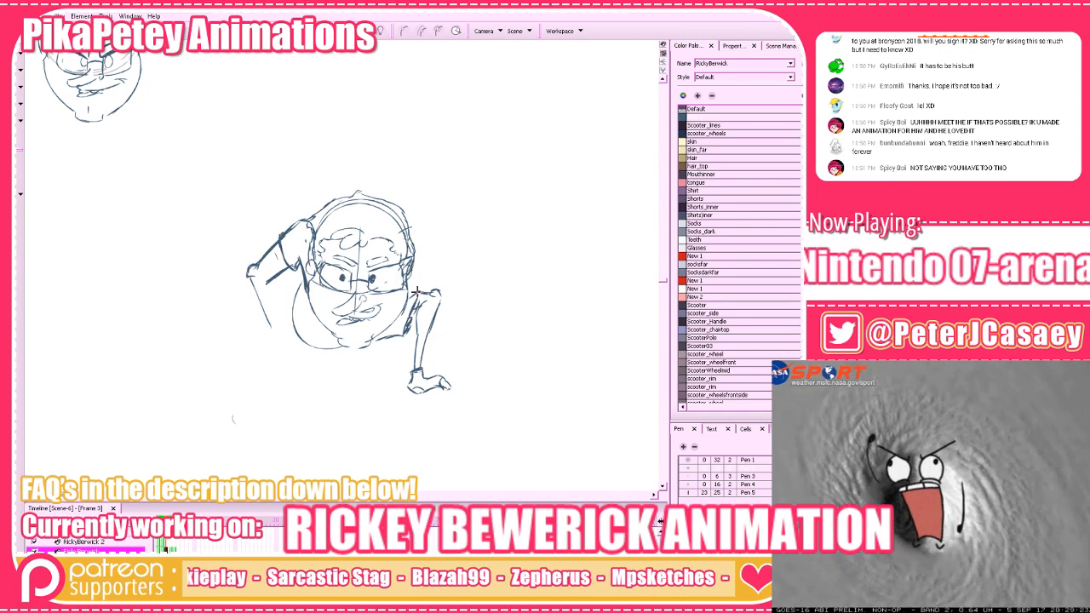
{"action": "mouse_move", "coordinate": [468, 393]}
{"action": "left_mouse_down"}
{"action": "mouse_move", "coordinate": [499, 385]}
{"action": "mouse_move", "coordinate": [489, 390]}
{"action": "left_mouse_up"}
{"action": "mouse_move", "coordinate": [425, 329]}
{"action": "left_mouse_down"}
{"action": "mouse_move", "coordinate": [433, 309]}
{"action": "mouse_move", "coordinate": [448, 350]}
{"action": "left_mouse_up"}
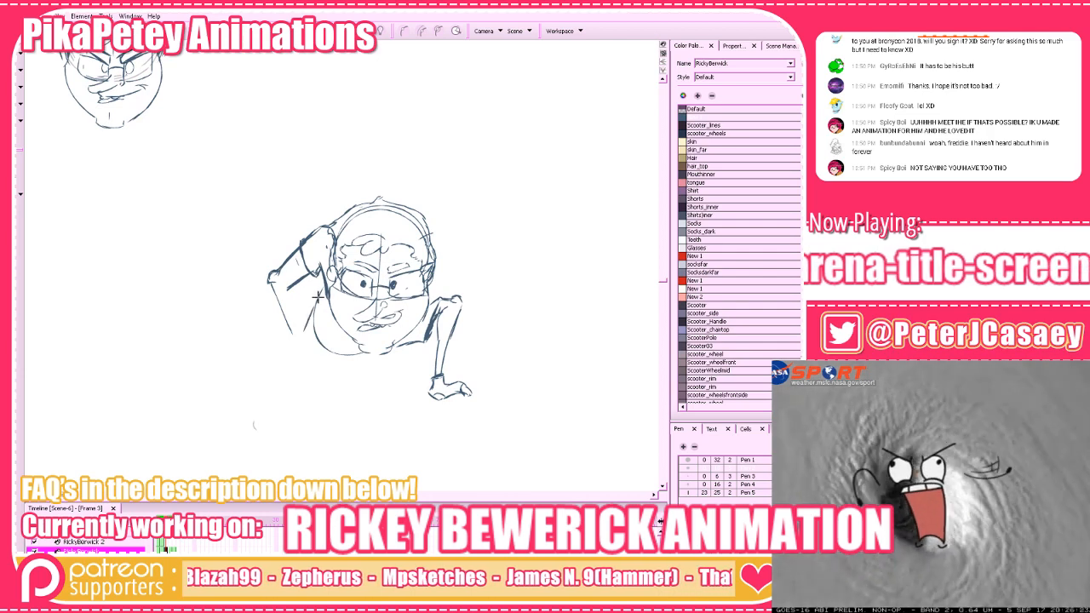
{"action": "mouse_move", "coordinate": [318, 298]}
{"action": "left_mouse_down"}
{"action": "mouse_move", "coordinate": [302, 343]}
{"action": "mouse_move", "coordinate": [335, 362]}
{"action": "left_mouse_up"}
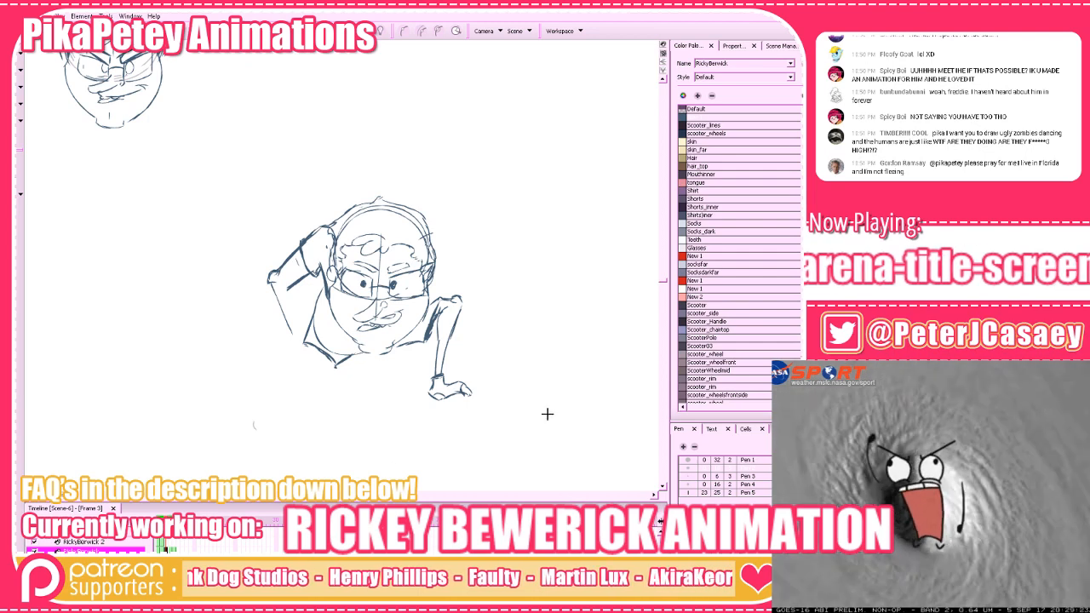
{"action": "left_click_drag", "start_coordinate": [527, 431], "coordinate": [538, 420]}
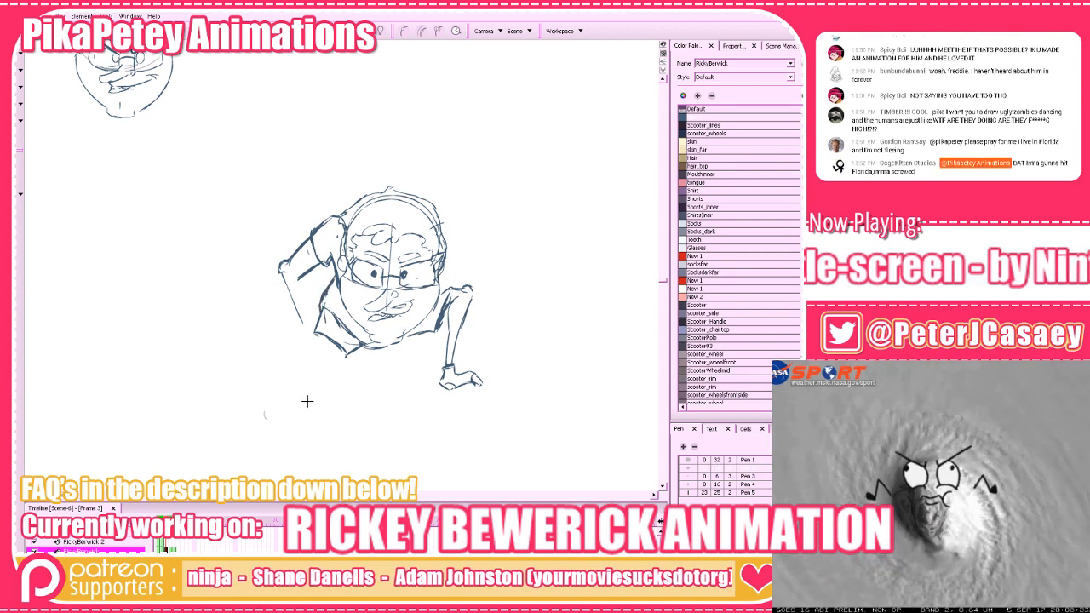
{"action": "left_click_drag", "start_coordinate": [453, 385], "coordinate": [456, 380]}
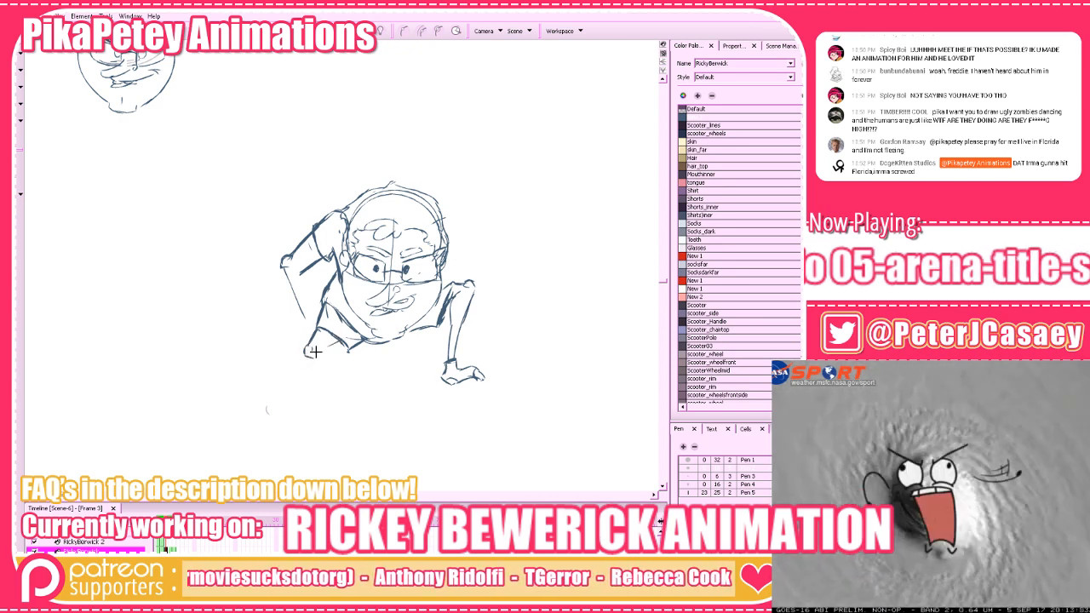
{"action": "left_click_drag", "start_coordinate": [343, 341], "coordinate": [326, 351]}
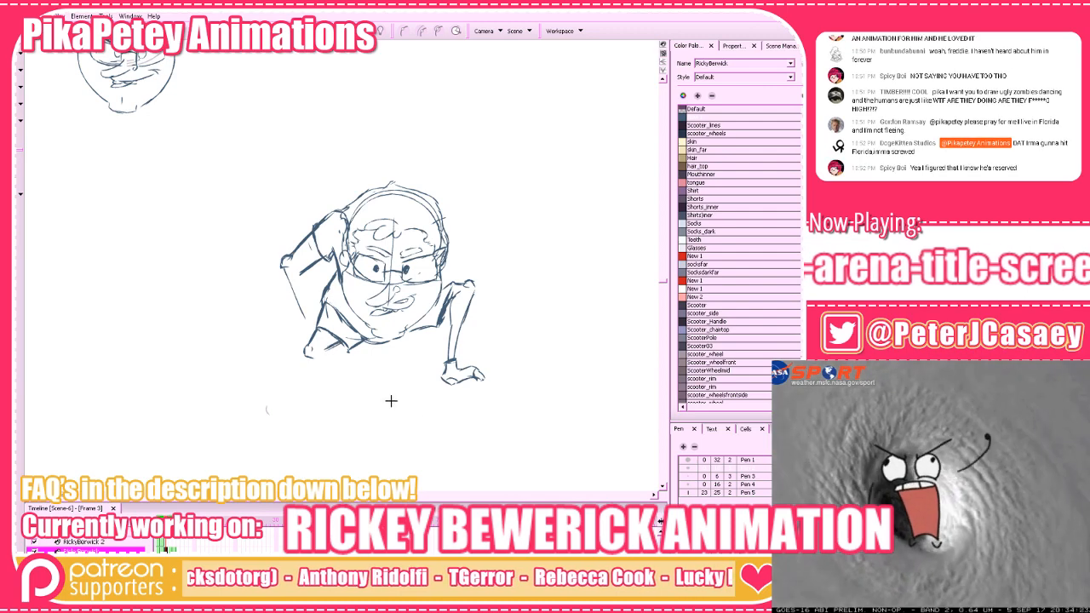
Redraw the left-hand knee and sketch the shin angling inward to a foot under the body
{"action": "left_click_drag", "start_coordinate": [425, 413], "coordinate": [416, 411]}
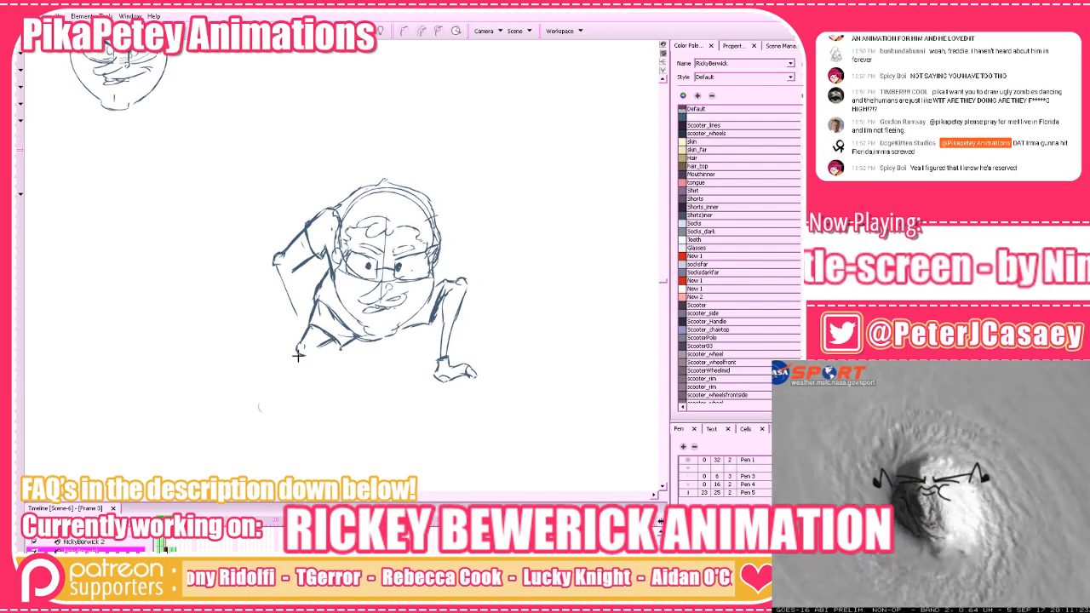
{"action": "key", "text": "ctrl+z"}
{"action": "left_click_drag", "start_coordinate": [299, 354], "coordinate": [343, 357]}
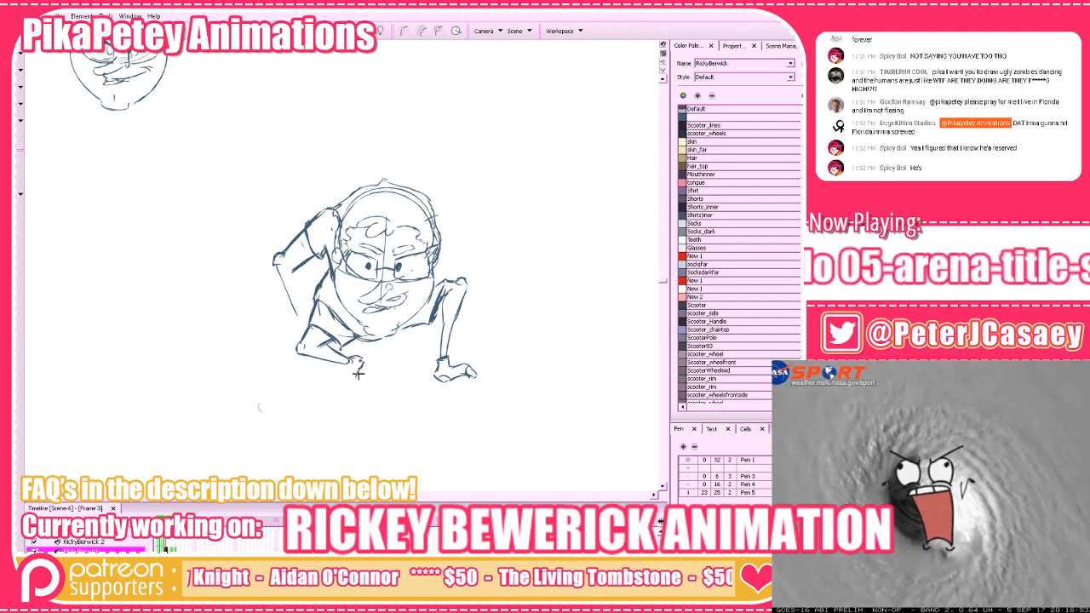
{"action": "left_click_drag", "start_coordinate": [374, 410], "coordinate": [367, 412]}
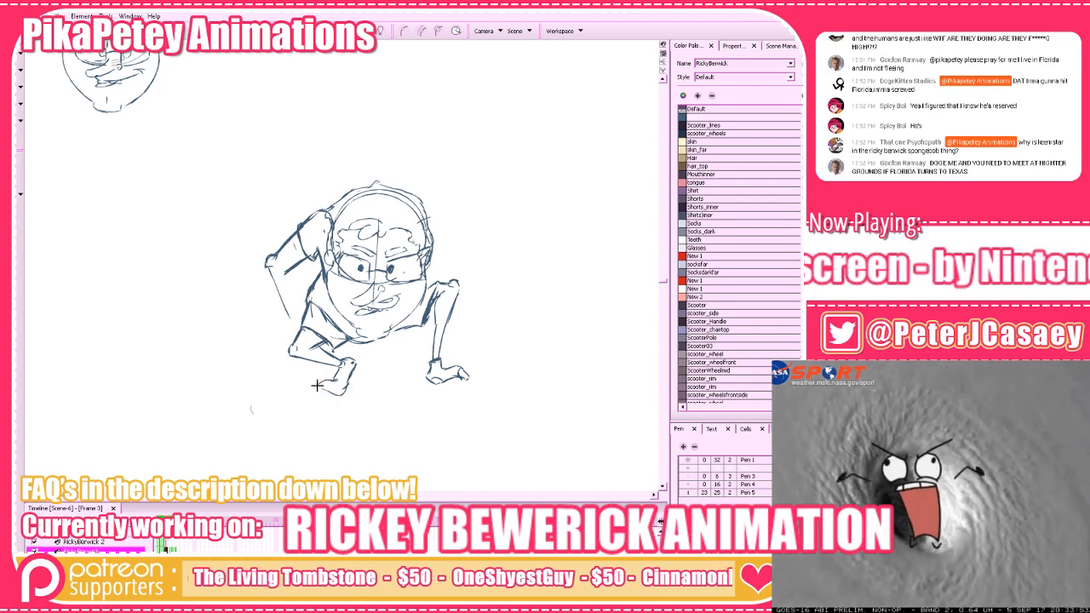
Sketch an arm reaching down between the legs, with its hand and spread fingers beside the left-hand foot
{"action": "mouse_move", "coordinate": [562, 364]}
{"action": "left_mouse_down"}
{"action": "mouse_move", "coordinate": [534, 389]}
{"action": "mouse_move", "coordinate": [475, 396]}
{"action": "left_mouse_up"}
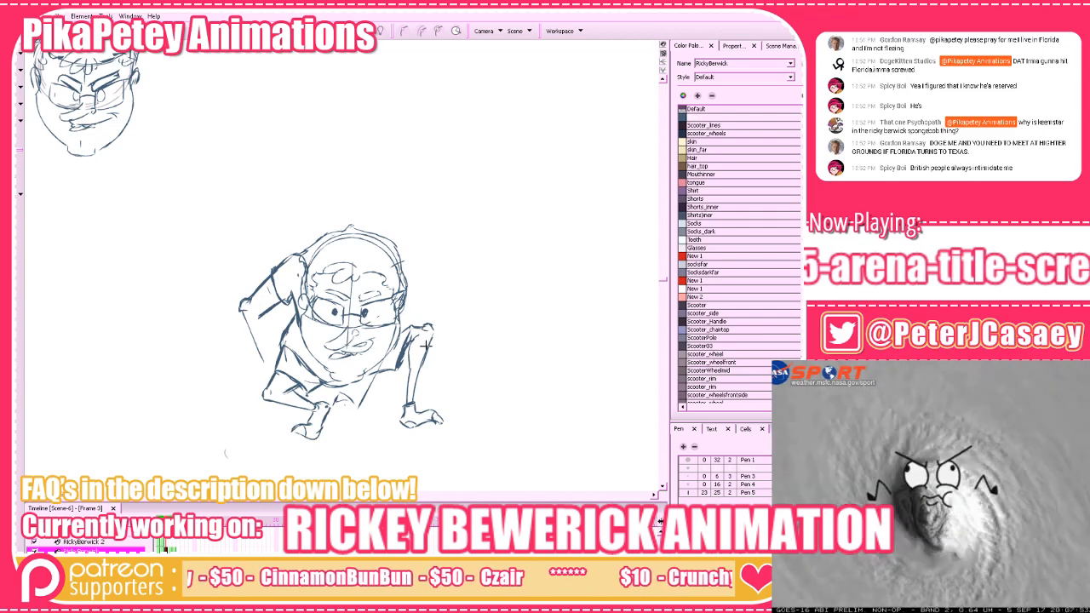
{"action": "left_click_drag", "start_coordinate": [380, 447], "coordinate": [385, 415]}
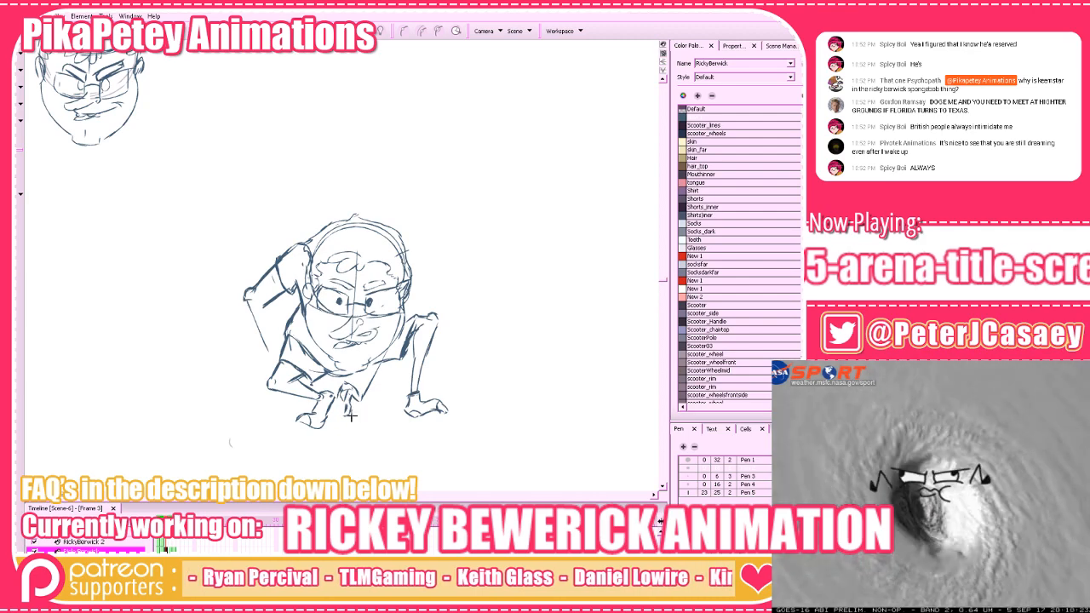
{"action": "left_click_drag", "start_coordinate": [340, 382], "coordinate": [346, 397]}
{"action": "key", "text": "alt+e"}
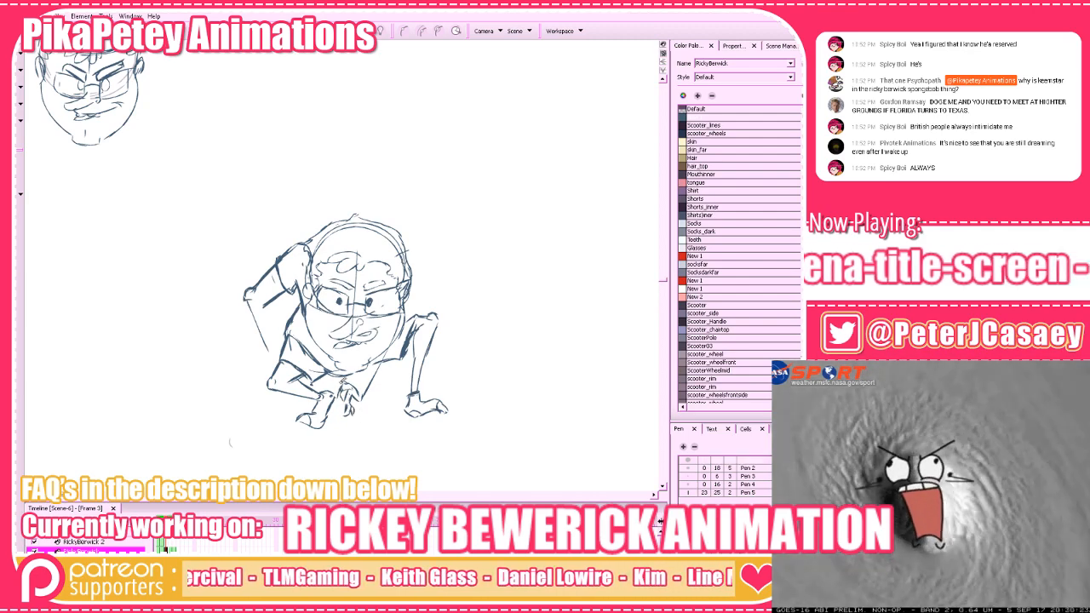
{"action": "key", "text": "alt+b"}
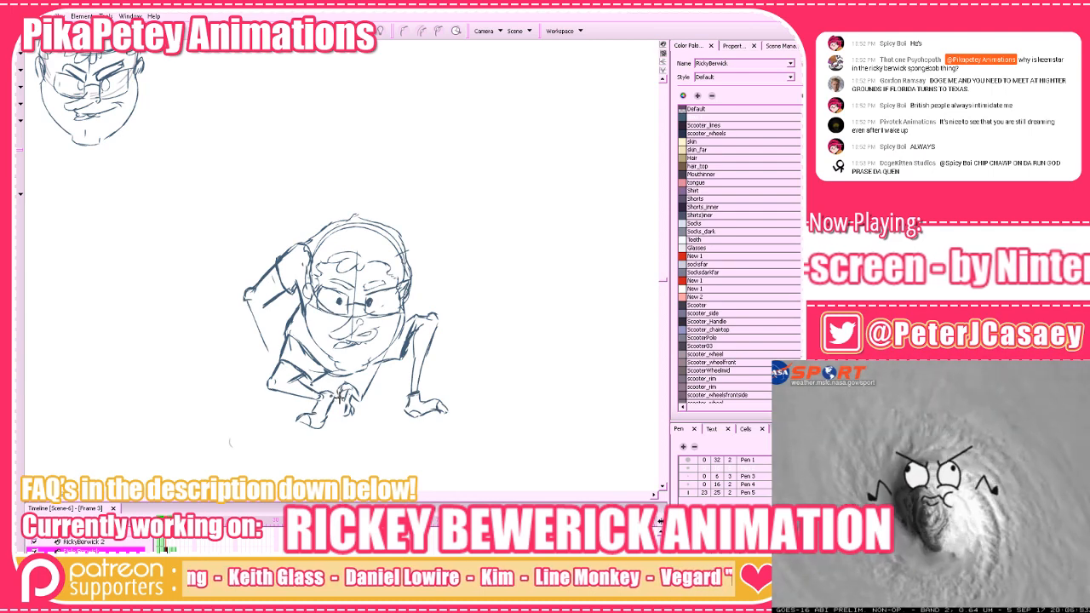
{"action": "left_click_drag", "start_coordinate": [368, 401], "coordinate": [397, 418]}
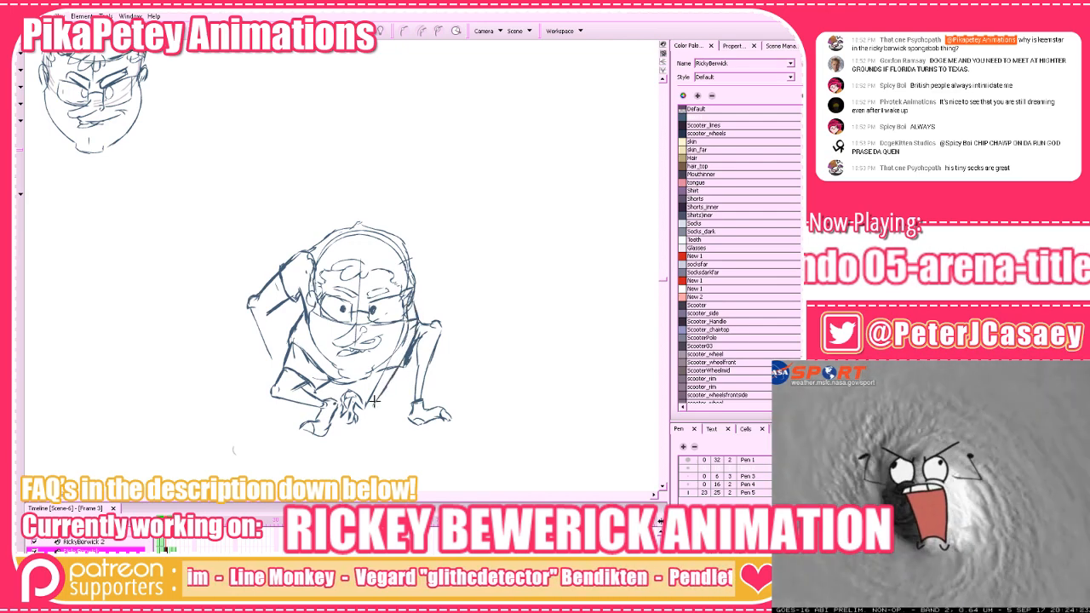
Erase the elbow and forearm of the raised arm on the left side, keeping the lines next to the head
{"action": "left_click_drag", "start_coordinate": [487, 382], "coordinate": [469, 377]}
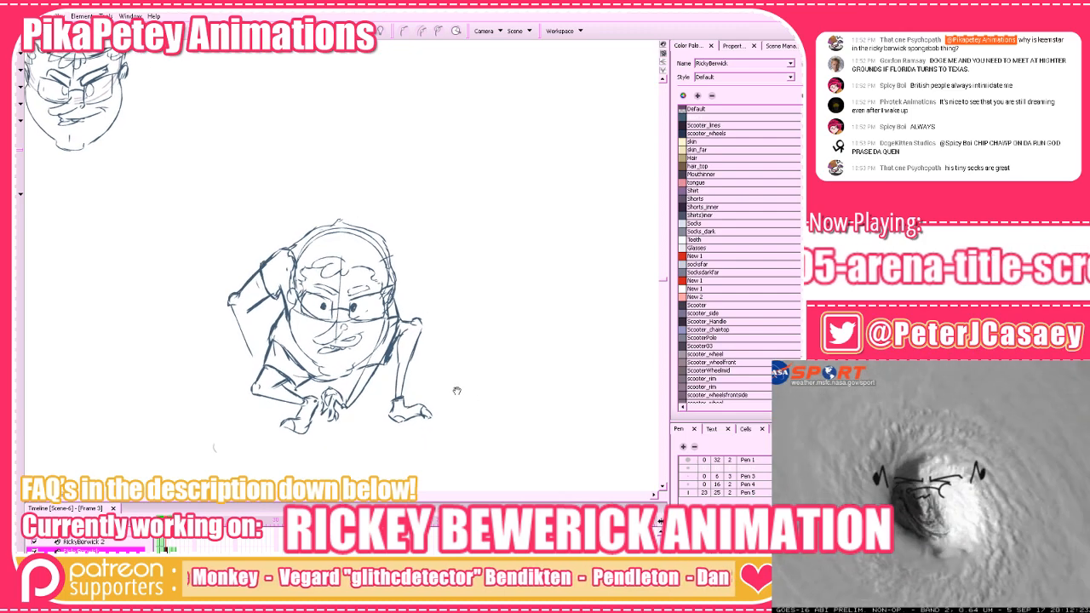
{"action": "mouse_move", "coordinate": [258, 316]}
{"action": "left_mouse_down"}
{"action": "mouse_move", "coordinate": [249, 271]}
{"action": "mouse_move", "coordinate": [235, 319]}
{"action": "mouse_move", "coordinate": [253, 267]}
{"action": "mouse_move", "coordinate": [282, 300]}
{"action": "mouse_move", "coordinate": [247, 325]}
{"action": "mouse_move", "coordinate": [251, 356]}
{"action": "mouse_move", "coordinate": [258, 257]}
{"action": "mouse_move", "coordinate": [283, 247]}
{"action": "mouse_move", "coordinate": [280, 283]}
{"action": "left_mouse_up"}
{"action": "key", "text": "alt+b"}
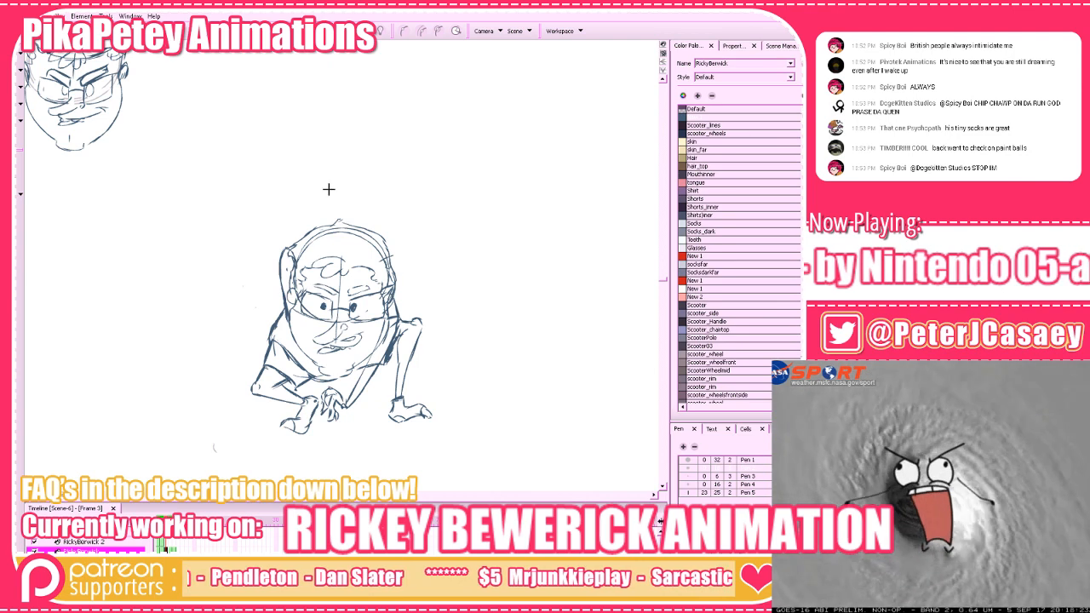
Sketch a thinner arm extending left from beside the head, bending at the elbow and ending in a hanging hand
{"action": "left_click_drag", "start_coordinate": [288, 248], "coordinate": [248, 246]}
{"action": "key", "text": "ctrl+z"}
{"action": "key", "text": "ctrl+z"}
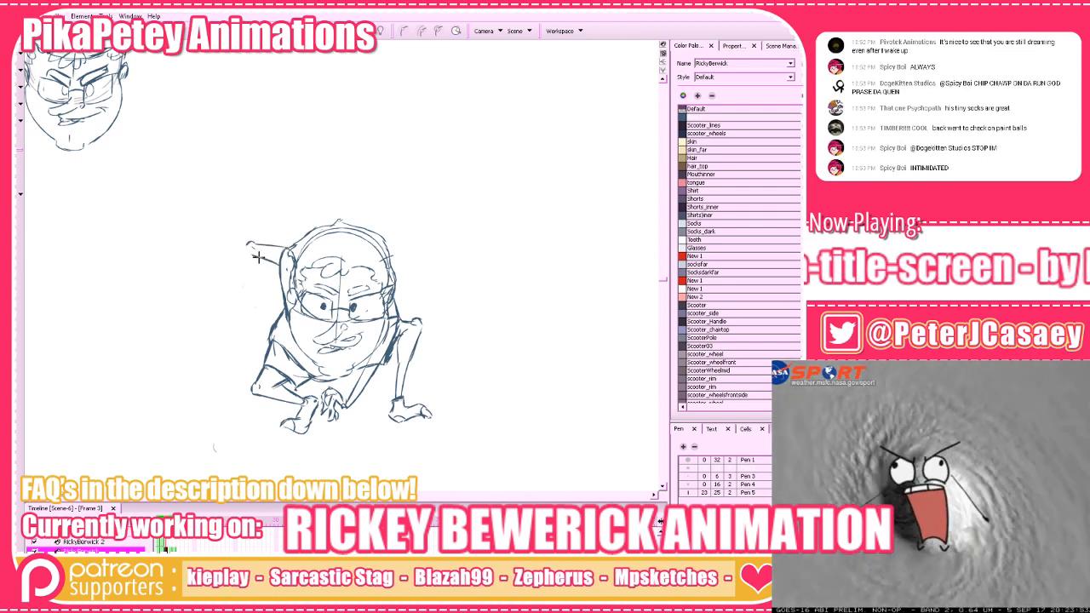
{"action": "mouse_move", "coordinate": [281, 270]}
{"action": "left_mouse_down"}
{"action": "mouse_move", "coordinate": [252, 249]}
{"action": "mouse_move", "coordinate": [242, 261]}
{"action": "mouse_move", "coordinate": [243, 247]}
{"action": "mouse_move", "coordinate": [243, 272]}
{"action": "mouse_move", "coordinate": [257, 257]}
{"action": "mouse_move", "coordinate": [245, 284]}
{"action": "left_mouse_up"}
{"action": "key", "text": "ctrl+z"}
{"action": "key", "text": "ctrl+z"}
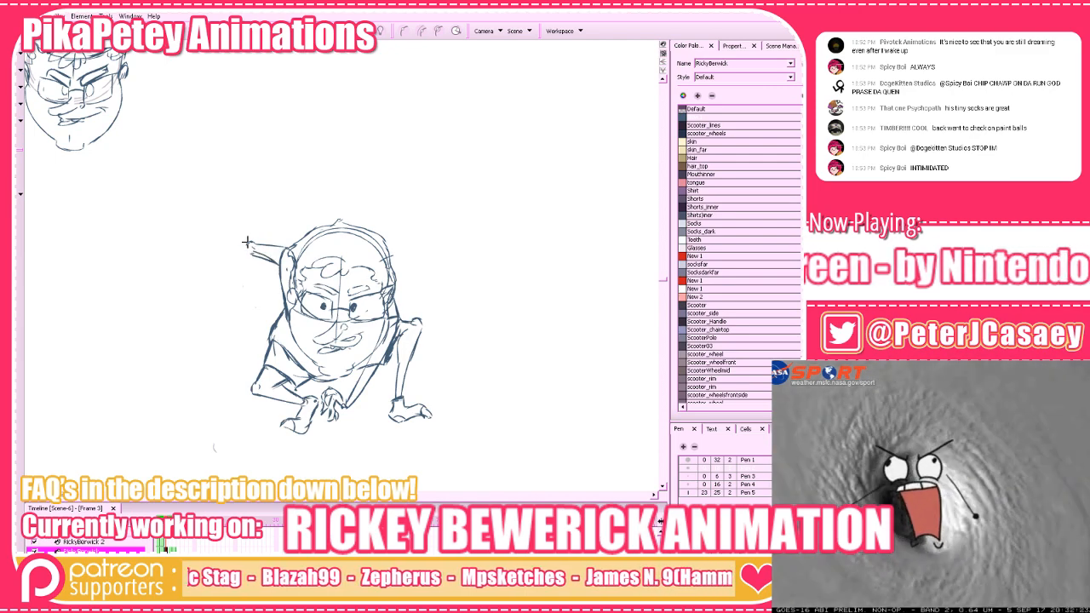
{"action": "left_click_drag", "start_coordinate": [247, 244], "coordinate": [245, 286]}
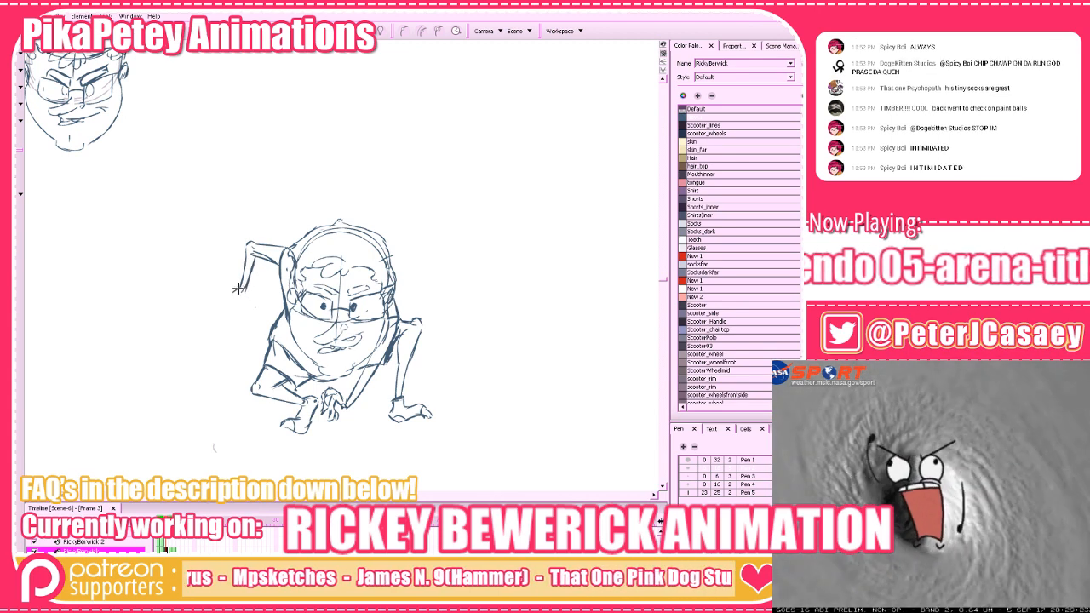
{"action": "left_click_drag", "start_coordinate": [227, 293], "coordinate": [244, 301]}
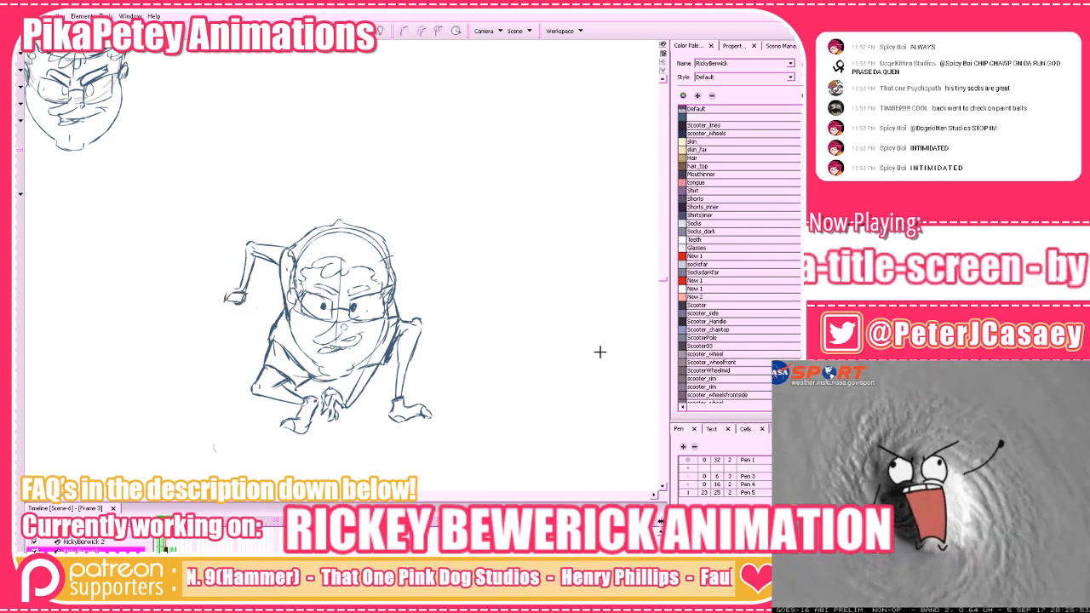
Erase the entire left-hand arm beside the head and redraw the torso's side edge from the head to the thigh
{"action": "key", "text": "alt+e"}
{"action": "mouse_move", "coordinate": [254, 239]}
{"action": "left_mouse_down"}
{"action": "mouse_move", "coordinate": [225, 328]}
{"action": "mouse_move", "coordinate": [281, 234]}
{"action": "mouse_move", "coordinate": [256, 247]}
{"action": "mouse_move", "coordinate": [208, 349]}
{"action": "mouse_move", "coordinate": [238, 264]}
{"action": "mouse_move", "coordinate": [216, 356]}
{"action": "left_mouse_up"}
{"action": "mouse_move", "coordinate": [283, 278]}
{"action": "left_mouse_down"}
{"action": "mouse_move", "coordinate": [286, 300]}
{"action": "mouse_move", "coordinate": [282, 245]}
{"action": "left_mouse_up"}
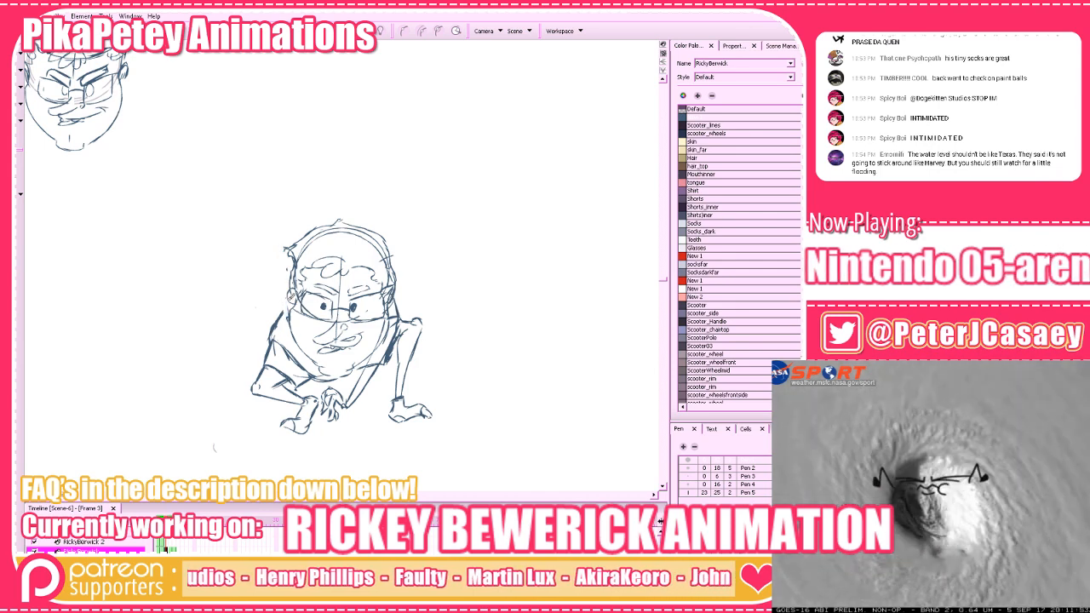
{"action": "mouse_move", "coordinate": [283, 308]}
{"action": "left_mouse_down"}
{"action": "mouse_move", "coordinate": [269, 338]}
{"action": "mouse_move", "coordinate": [304, 366]}
{"action": "mouse_move", "coordinate": [269, 347]}
{"action": "mouse_move", "coordinate": [262, 370]}
{"action": "mouse_move", "coordinate": [275, 339]}
{"action": "mouse_move", "coordinate": [310, 379]}
{"action": "left_mouse_up"}
{"action": "key", "text": "alt+b"}
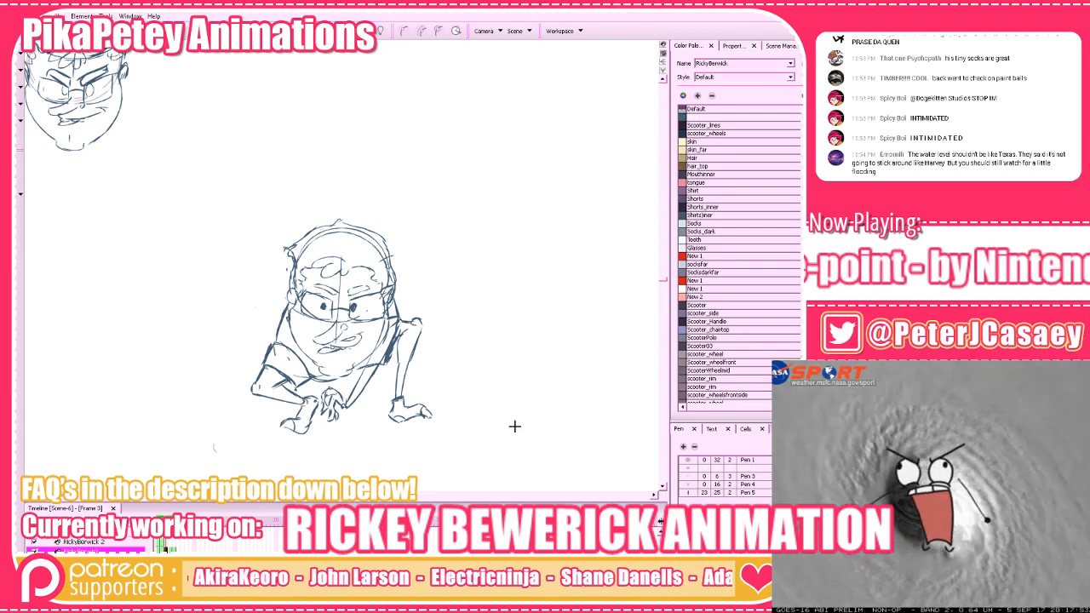
{"action": "left_click_drag", "start_coordinate": [556, 387], "coordinate": [587, 379]}
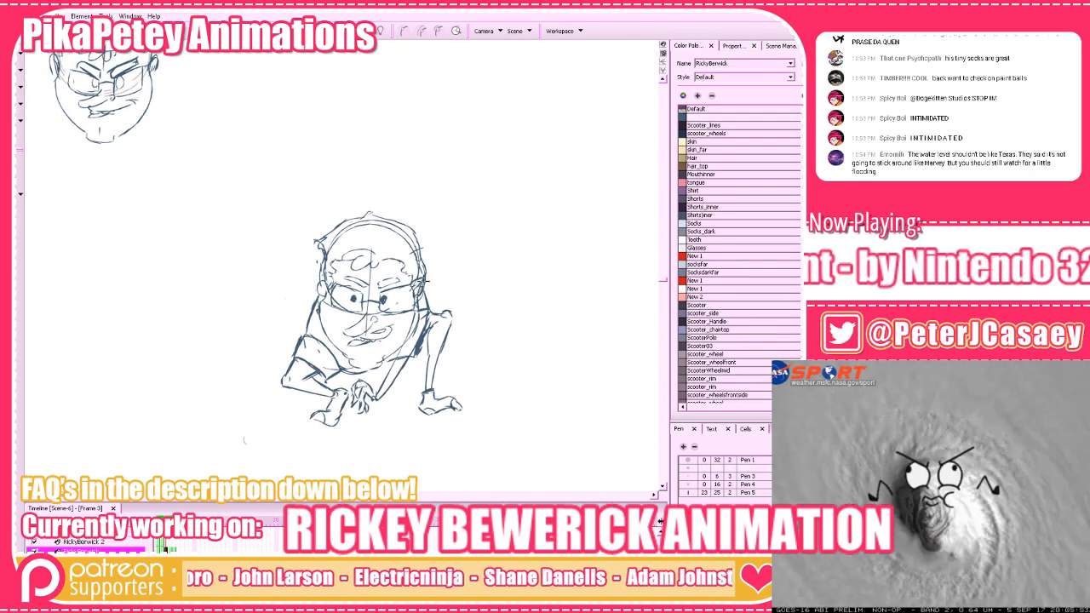
Darken the torso's side edge between the head and the left-hand thigh and erase the stray lines around the thigh
{"action": "left_click_drag", "start_coordinate": [319, 242], "coordinate": [321, 266]}
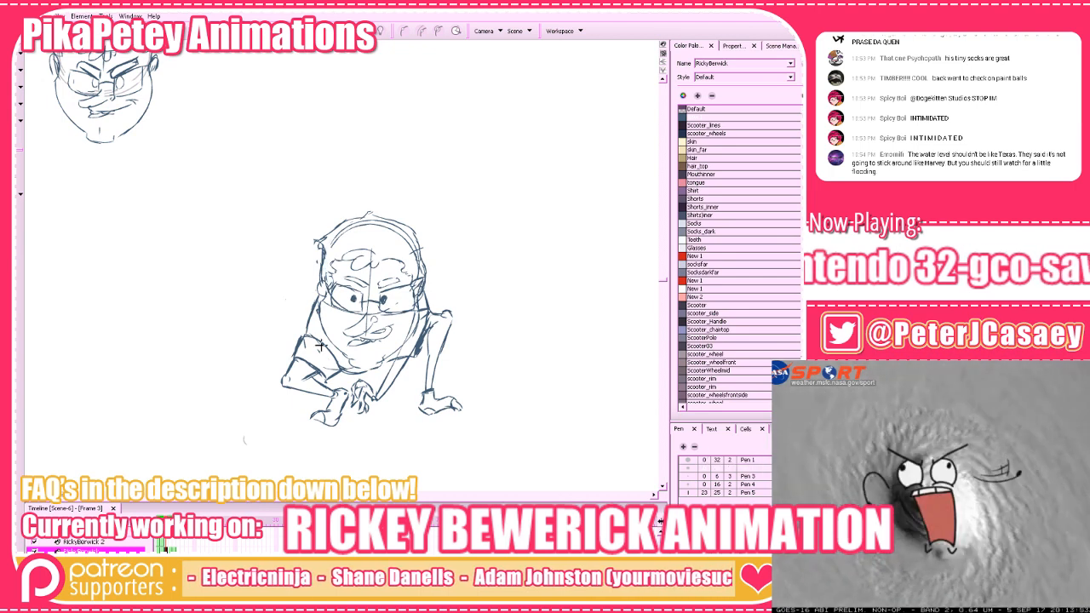
{"action": "left_click_drag", "start_coordinate": [308, 321], "coordinate": [298, 343]}
{"action": "left_click_drag", "start_coordinate": [318, 307], "coordinate": [310, 329]}
{"action": "key", "text": "alt+e"}
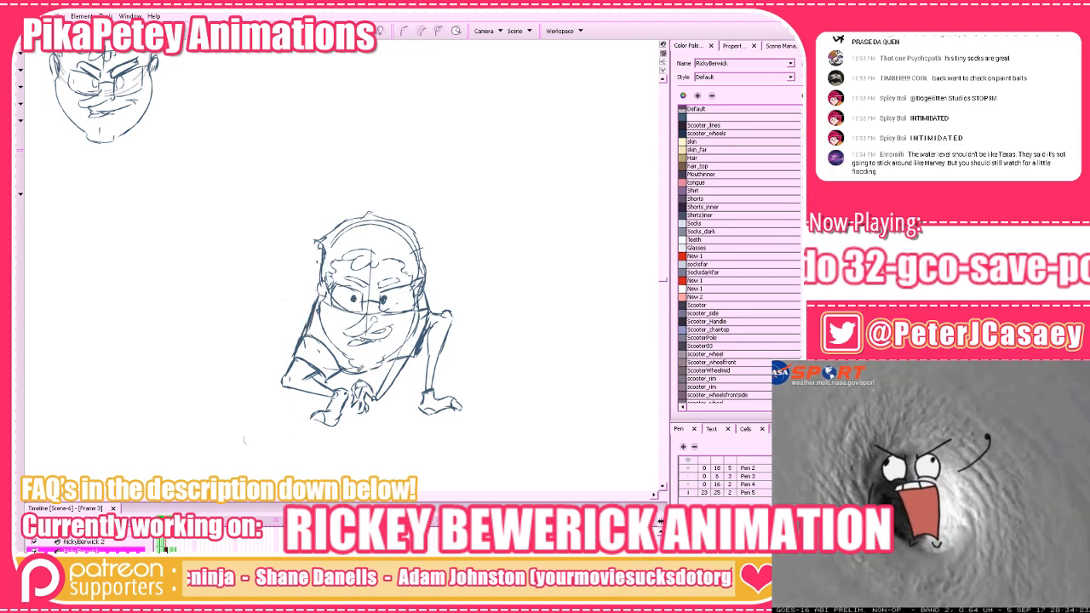
{"action": "left_click_drag", "start_coordinate": [497, 358], "coordinate": [482, 372]}
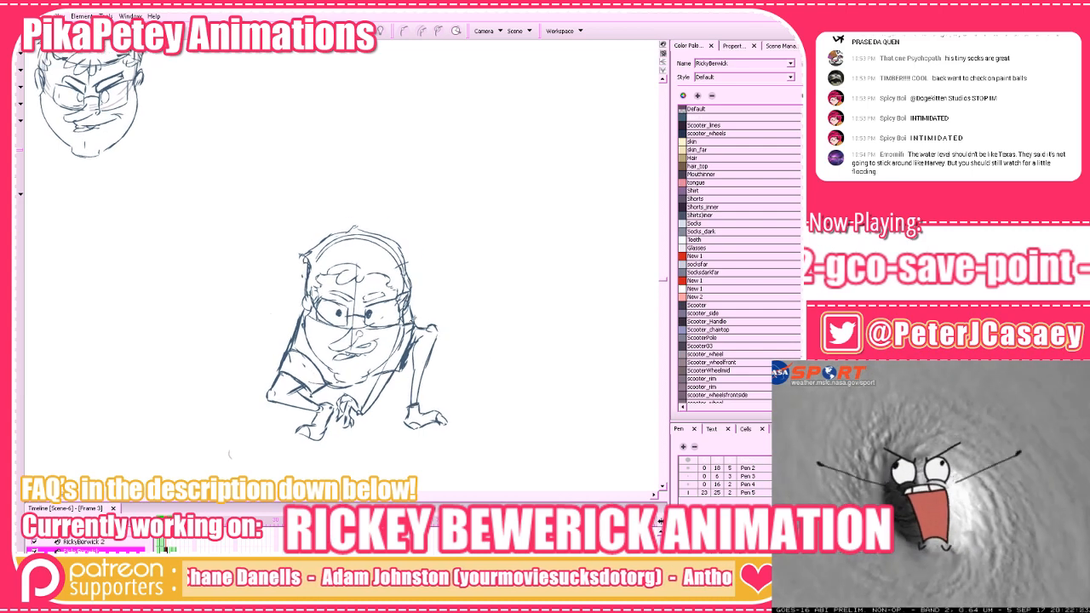
{"action": "mouse_move", "coordinate": [426, 341]}
{"action": "left_mouse_down"}
{"action": "mouse_move", "coordinate": [417, 291]}
{"action": "mouse_move", "coordinate": [404, 299]}
{"action": "mouse_move", "coordinate": [386, 289]}
{"action": "mouse_move", "coordinate": [383, 305]}
{"action": "left_mouse_up"}
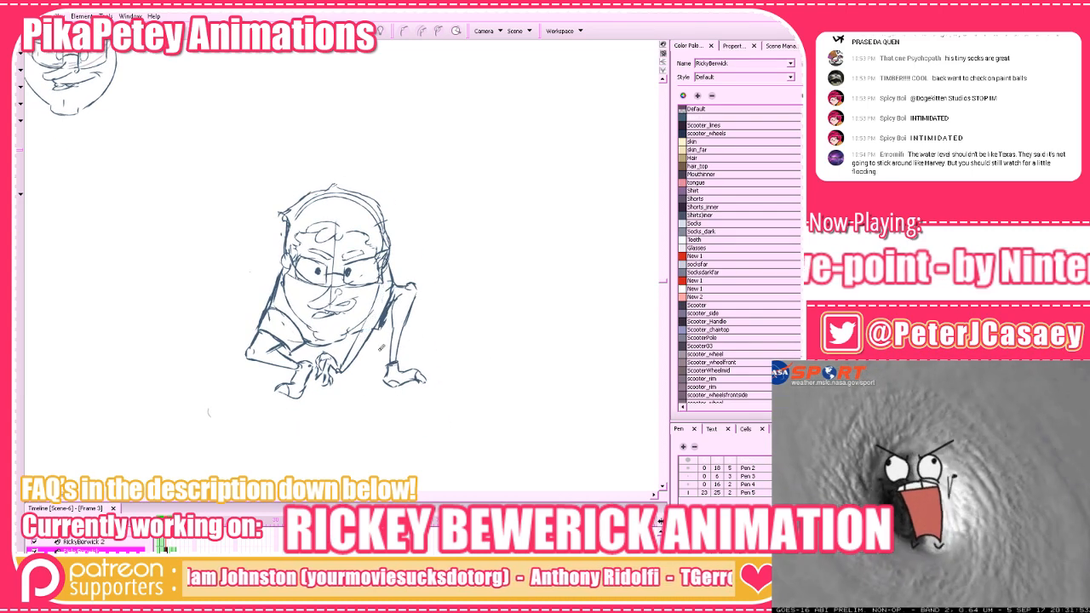
{"action": "left_click_drag", "start_coordinate": [426, 359], "coordinate": [432, 353]}
{"action": "key", "text": "alt+b"}
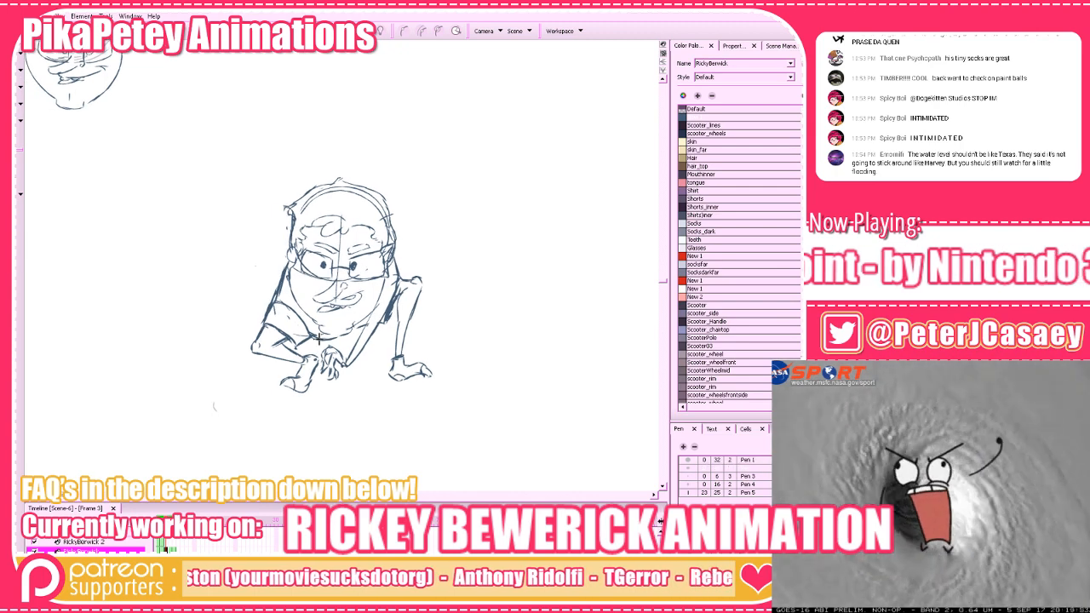
{"action": "left_click_drag", "start_coordinate": [316, 340], "coordinate": [322, 351]}
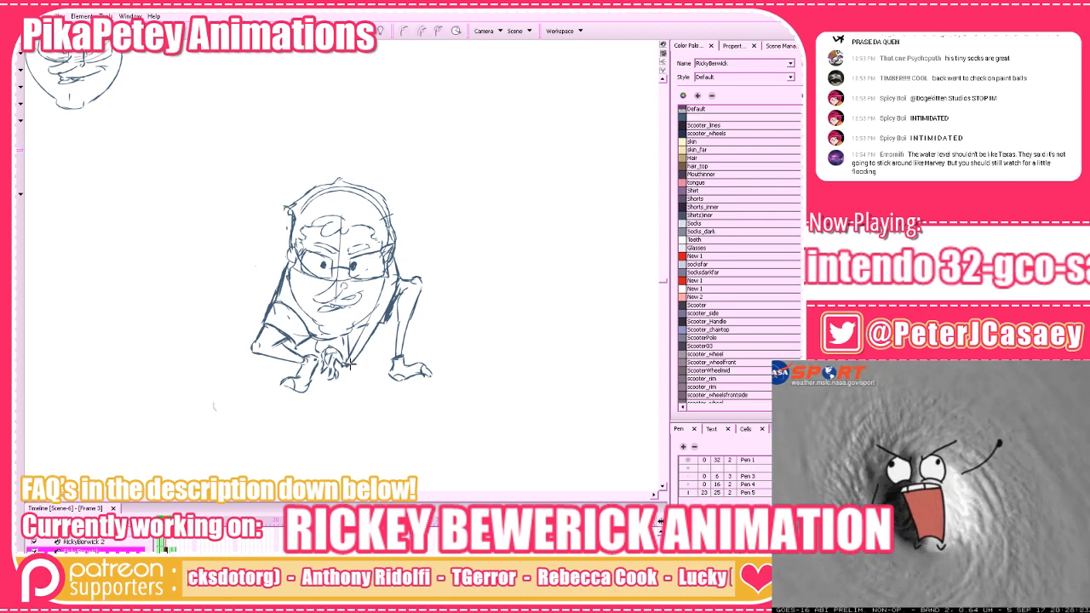
{"action": "mouse_move", "coordinate": [349, 362]}
{"action": "left_mouse_down"}
{"action": "mouse_move", "coordinate": [370, 445]}
{"action": "mouse_move", "coordinate": [364, 430]}
{"action": "mouse_move", "coordinate": [352, 444]}
{"action": "mouse_move", "coordinate": [336, 436]}
{"action": "mouse_move", "coordinate": [352, 445]}
{"action": "mouse_move", "coordinate": [339, 436]}
{"action": "mouse_move", "coordinate": [340, 384]}
{"action": "left_mouse_up"}
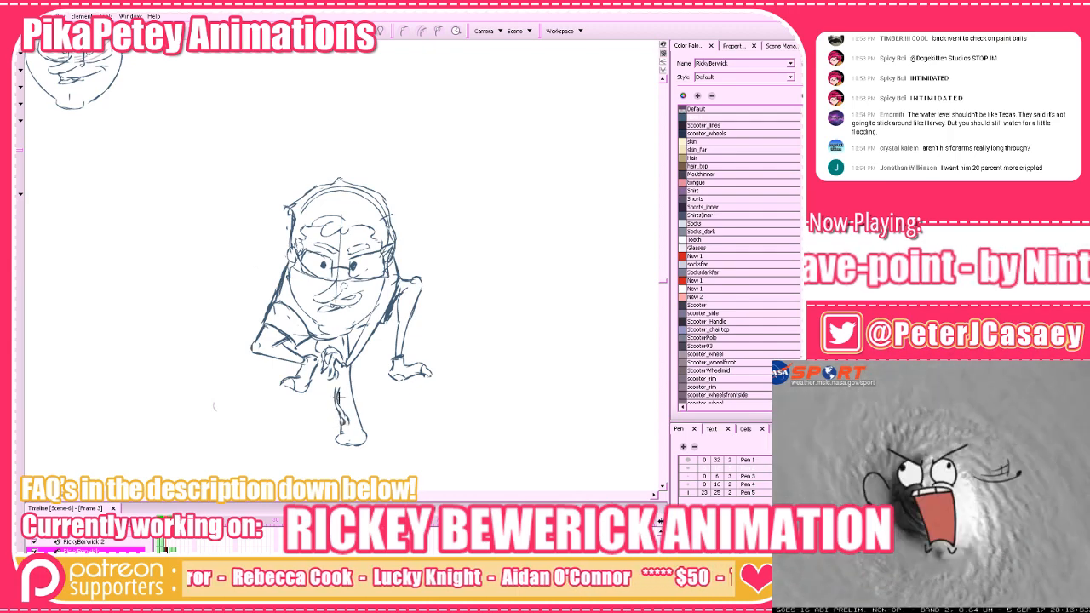
{"action": "left_click_drag", "start_coordinate": [346, 453], "coordinate": [353, 473]}
{"action": "mouse_move", "coordinate": [480, 410]}
{"action": "left_mouse_down"}
{"action": "mouse_move", "coordinate": [469, 381]}
{"action": "mouse_move", "coordinate": [287, 476]}
{"action": "left_mouse_up"}
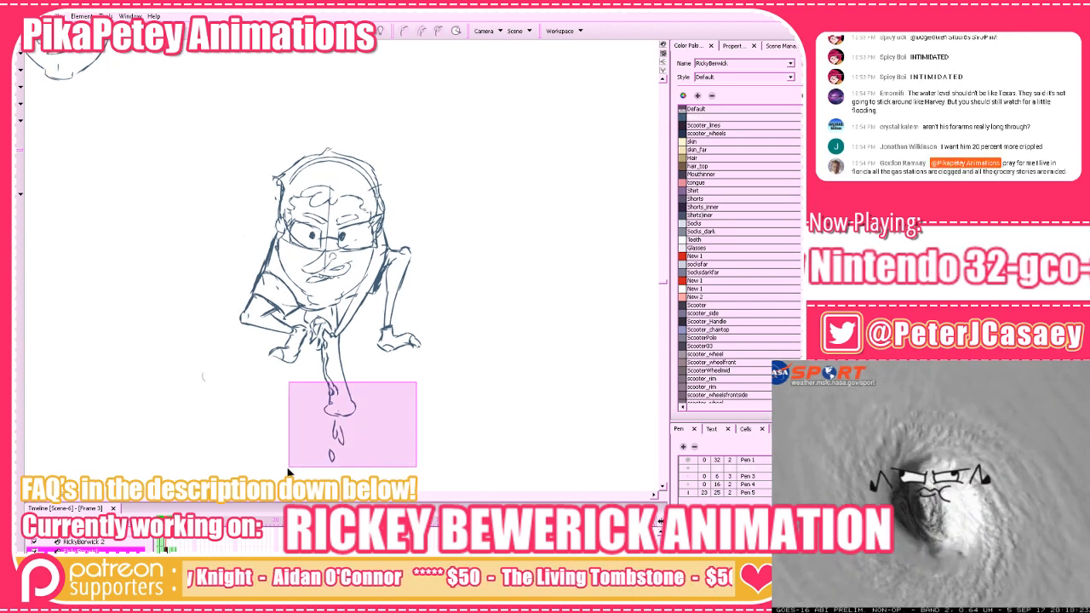
{"action": "key", "text": "Delete"}
{"action": "left_click_drag", "start_coordinate": [339, 362], "coordinate": [313, 361]}
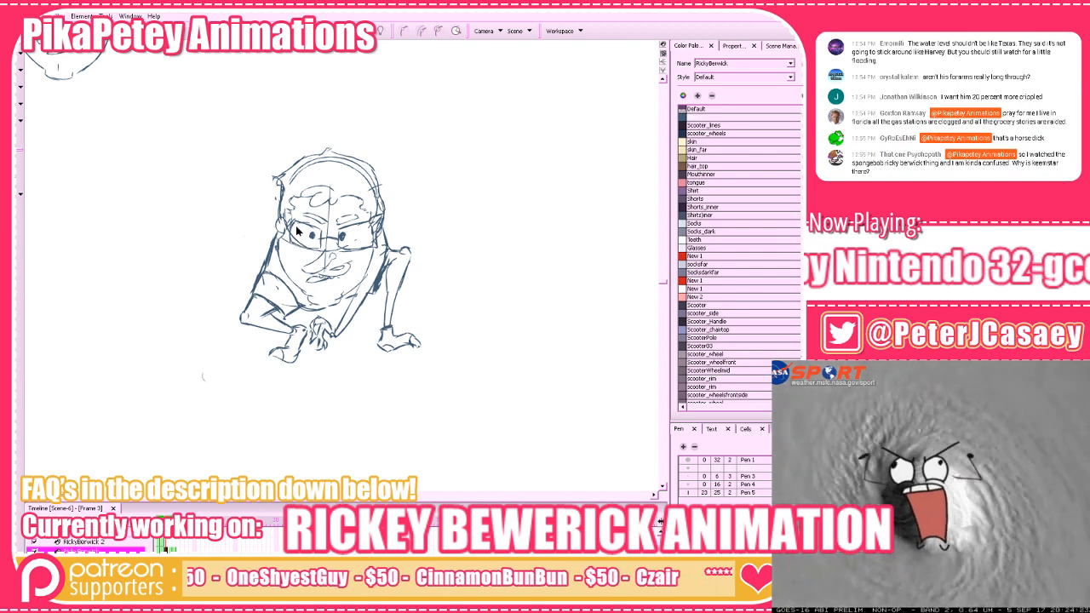
Clean up the hair tuft on the left side of the head and sketch darker hair strokes down to the ear
{"action": "key", "text": "alt+e"}
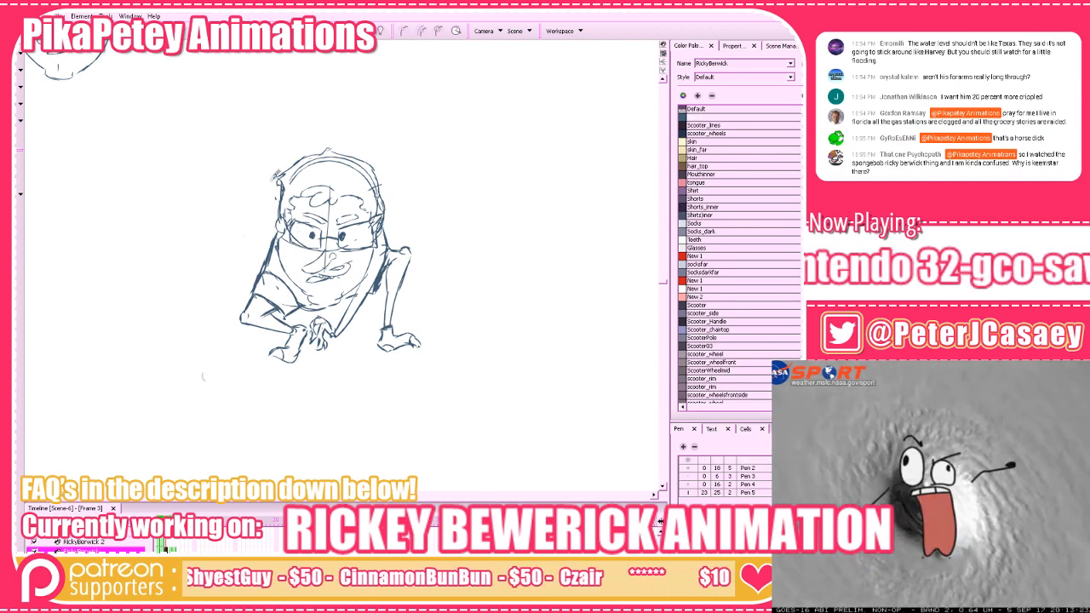
{"action": "key", "text": "alt+b"}
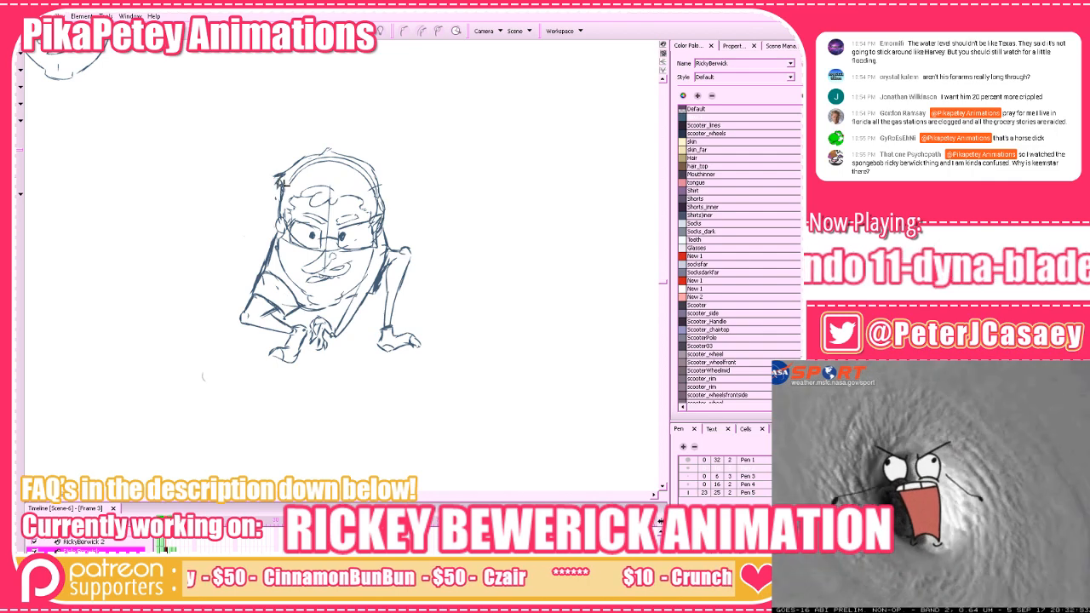
{"action": "left_click_drag", "start_coordinate": [283, 183], "coordinate": [277, 207]}
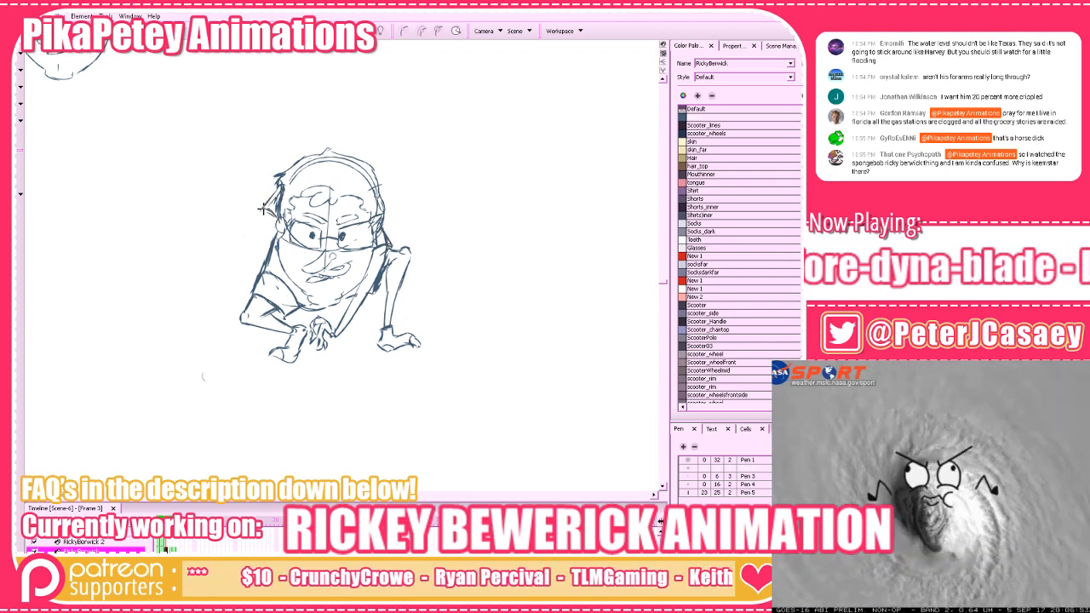
{"action": "mouse_move", "coordinate": [263, 209]}
{"action": "left_mouse_down"}
{"action": "mouse_move", "coordinate": [260, 235]}
{"action": "mouse_move", "coordinate": [267, 228]}
{"action": "left_mouse_up"}
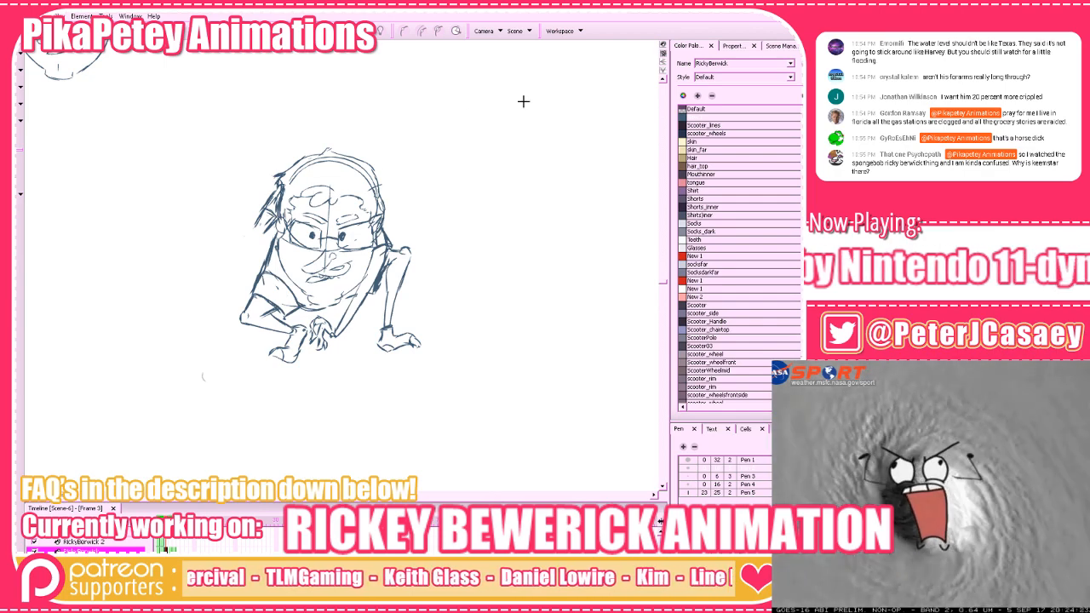
{"action": "key", "text": "ctrl+z"}
{"action": "key", "text": "ctrl+z"}
{"action": "key", "text": "ctrl+z"}
{"action": "key", "text": "ctrl+z"}
{"action": "key", "text": "ctrl+z"}
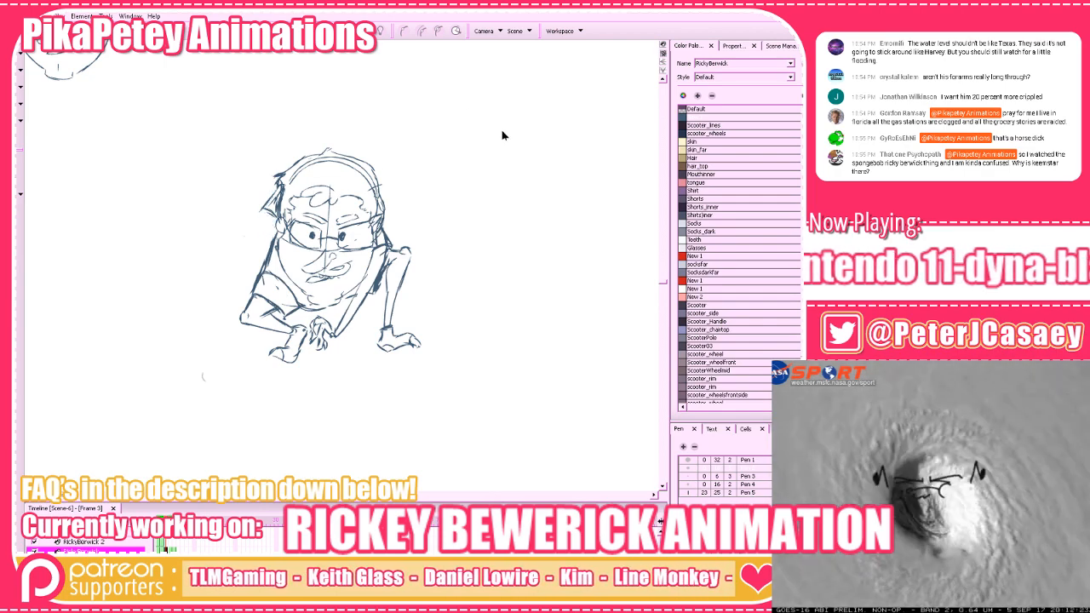
{"action": "key", "text": "ctrl+z"}
{"action": "key", "text": "ctrl+z"}
{"action": "key", "text": "ctrl+z"}
Flip back and forth between frames 2, 3 and 4 to compare the crouching pose with the neighbouring poses
{"action": "left_click_drag", "start_coordinate": [440, 181], "coordinate": [441, 228]}
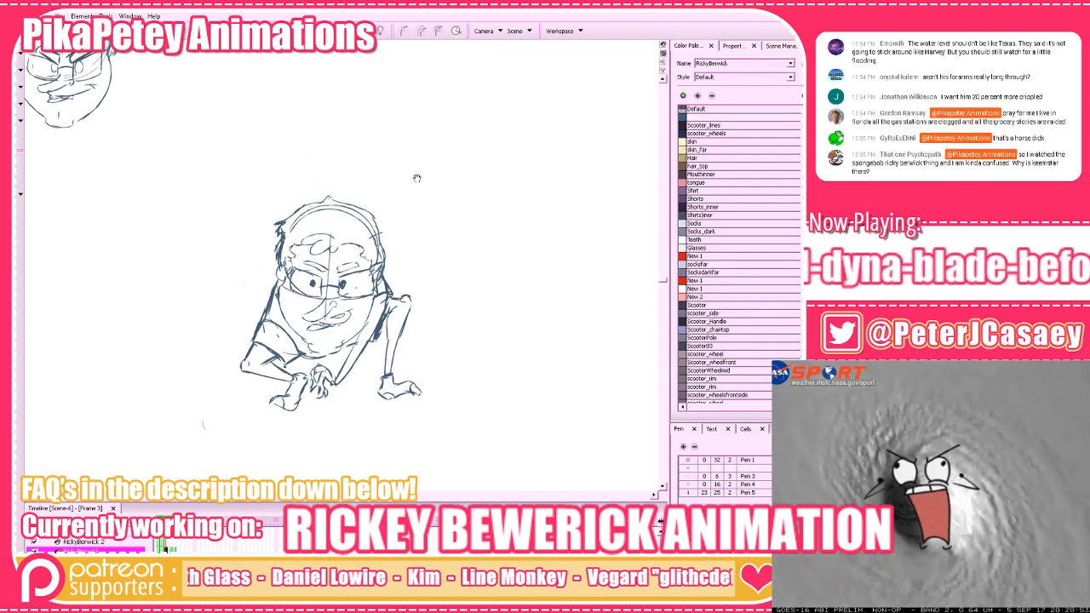
{"action": "left_click_drag", "start_coordinate": [417, 179], "coordinate": [403, 189]}
{"action": "key", "text": "1"}
{"action": "key", "text": "1"}
{"action": "key", "text": "1"}
{"action": "key", "text": "2"}
{"action": "key", "text": "2"}
{"action": "key", "text": "2"}
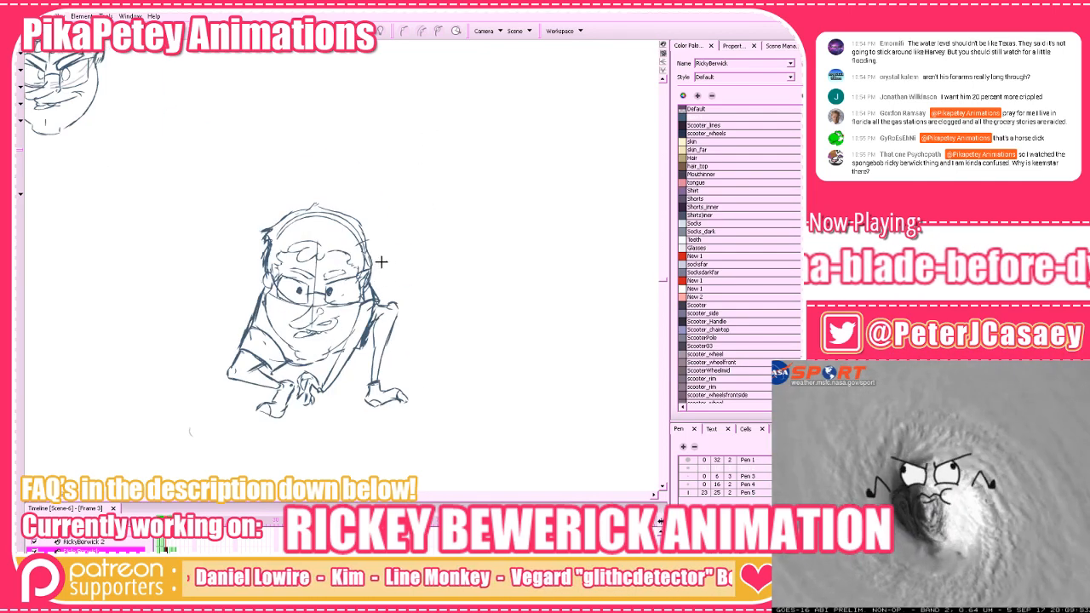
{"action": "key", "text": "comma"}
{"action": "key", "text": "period"}
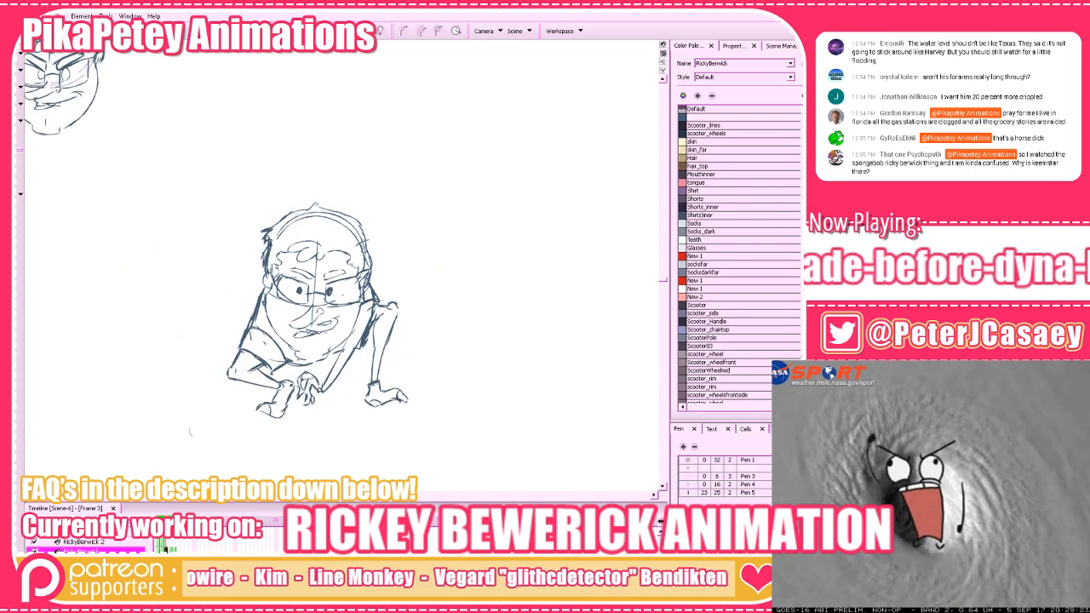
{"action": "key", "text": "comma"}
{"action": "key", "text": "comma"}
{"action": "key", "text": "period"}
{"action": "key", "text": "period"}
{"action": "key", "text": "period"}
{"action": "key", "text": "period"}
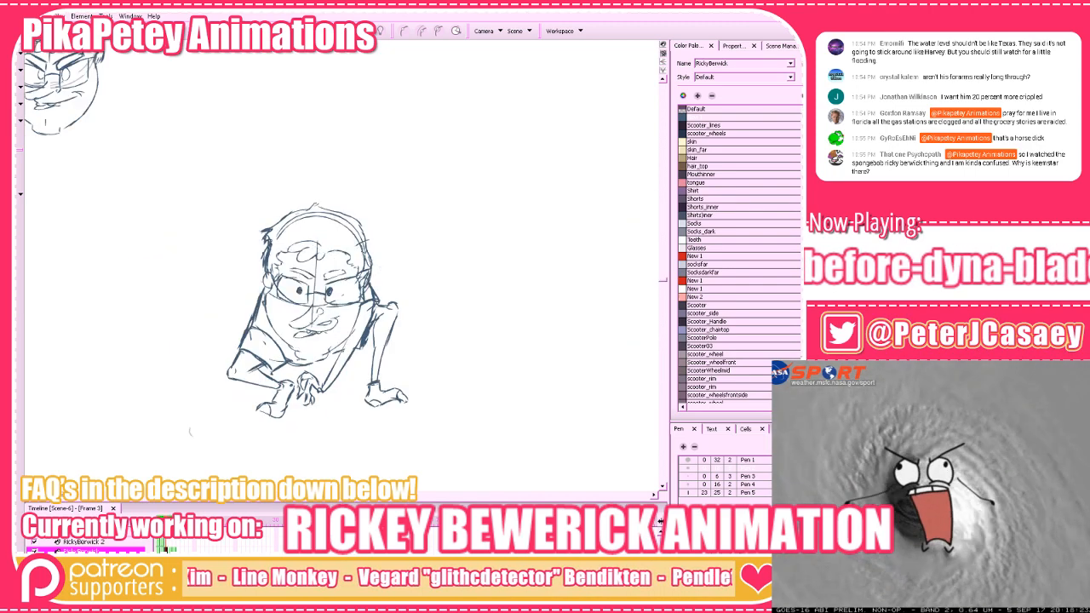
{"action": "key", "text": "comma"}
{"action": "key", "text": "comma"}
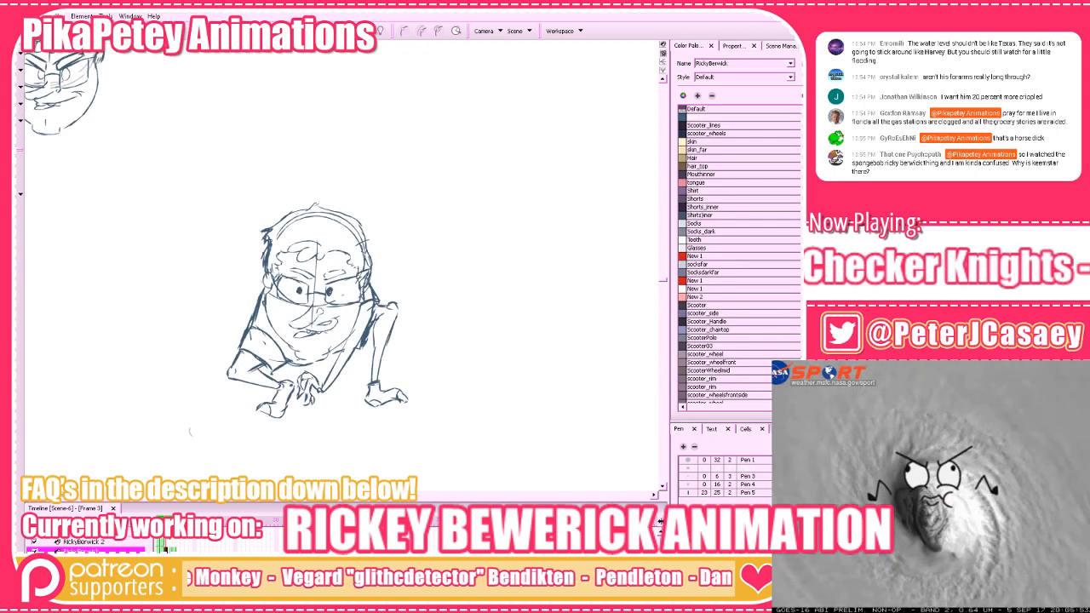
{"action": "key", "text": "comma"}
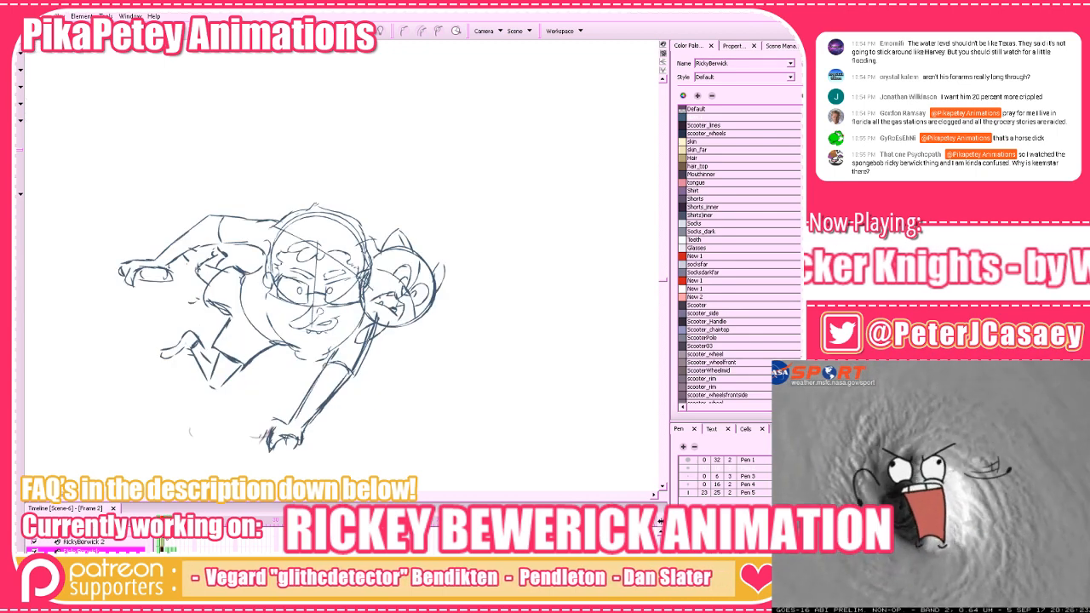
{"action": "key", "text": "period"}
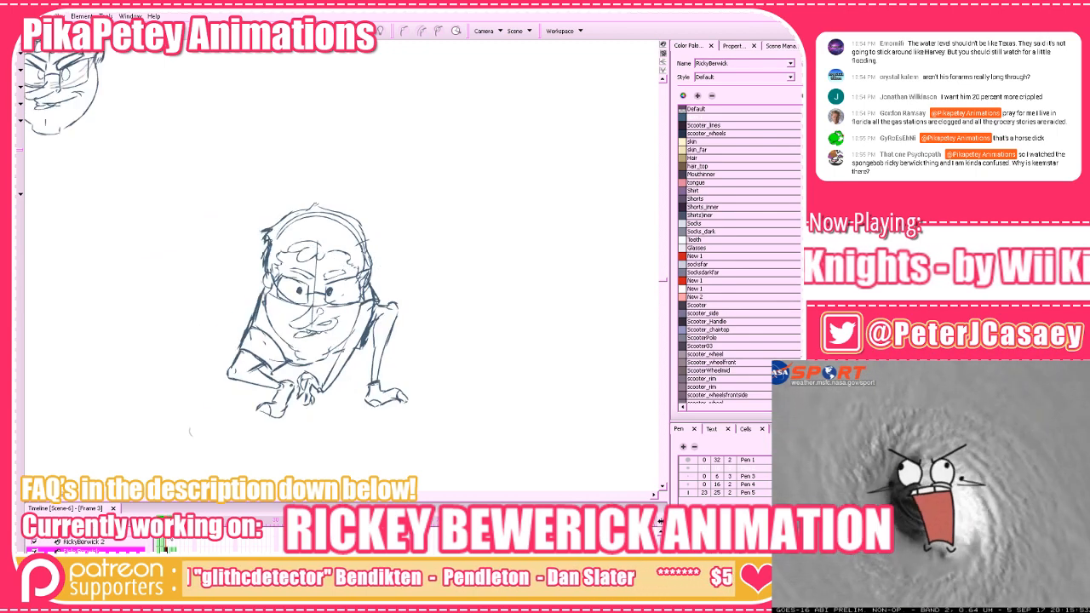
{"action": "key", "text": "period"}
{"action": "key", "text": "comma"}
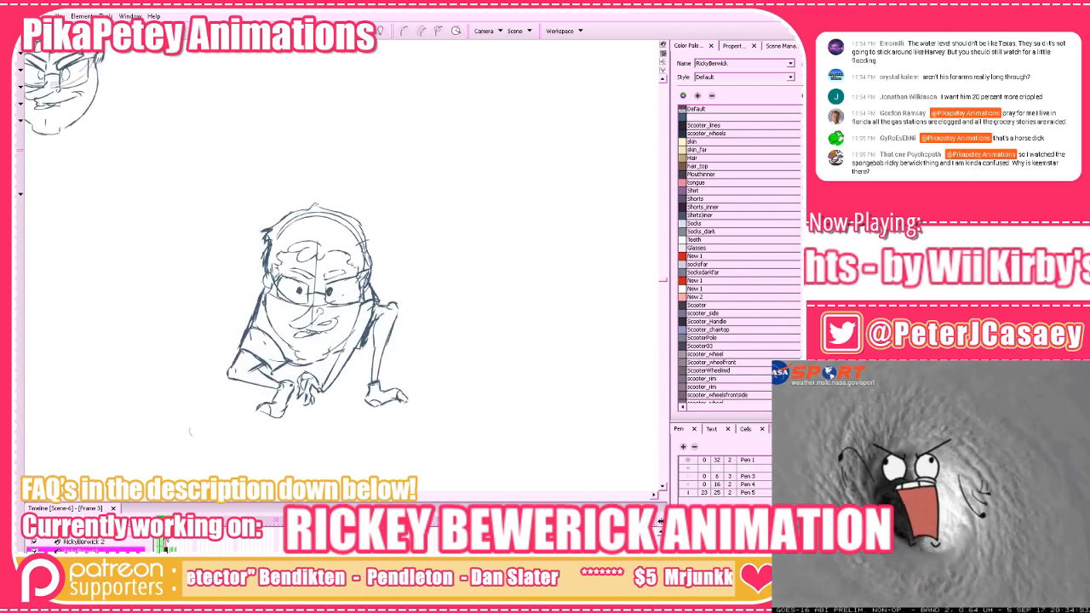
{"action": "key", "text": "comma"}
{"action": "key", "text": "period"}
{"action": "key", "text": "period"}
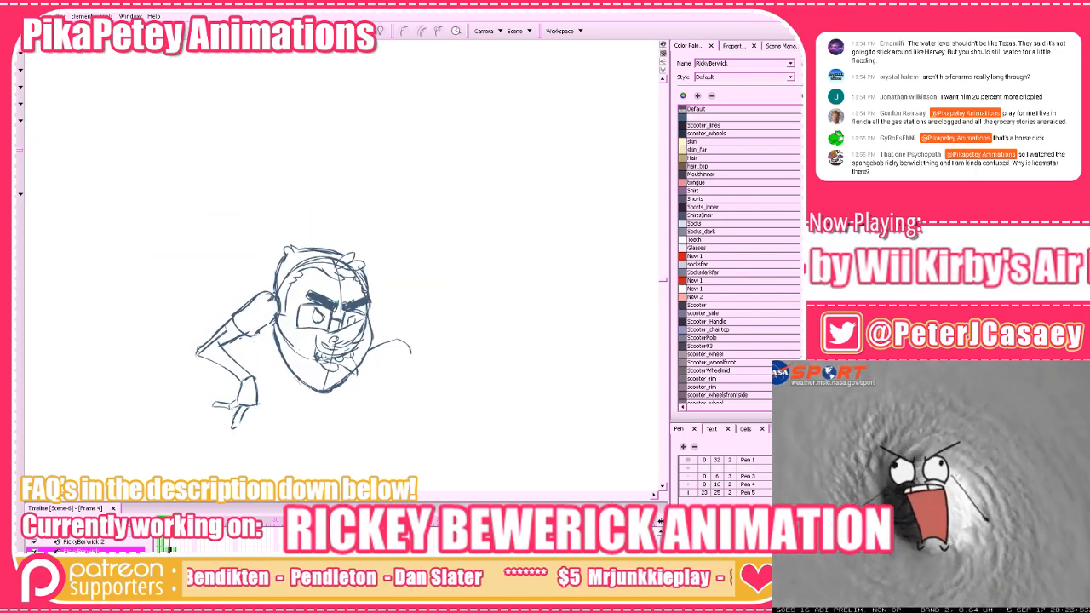
{"action": "key", "text": "comma"}
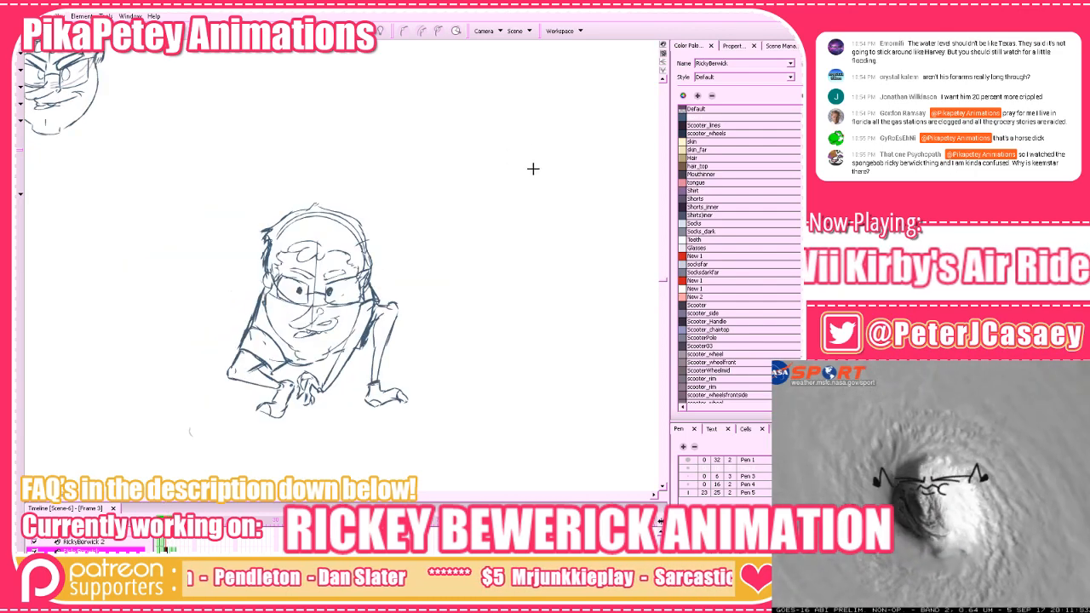
Copy the crouching figure from frame 3, without the separate corner head, and paste it into frame 4 in place of its old sketch
{"action": "key", "text": "1"}
{"action": "left_click_drag", "start_coordinate": [542, 164], "coordinate": [567, 144]}
{"action": "key", "text": "1"}
{"action": "key", "text": "1"}
{"action": "key", "text": "1"}
{"action": "key", "text": "1"}
{"action": "key", "text": "2"}
{"action": "key", "text": "2"}
{"action": "key", "text": "2"}
{"action": "key", "text": "2"}
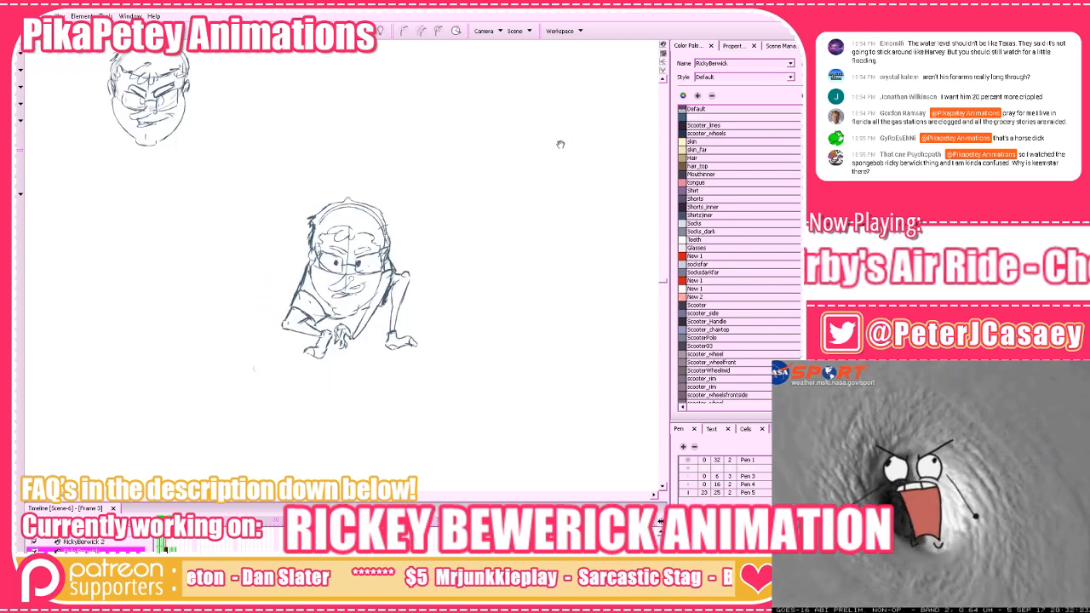
{"action": "left_click_drag", "start_coordinate": [165, 145], "coordinate": [506, 455]}
{"action": "key", "text": "ctrl+g"}
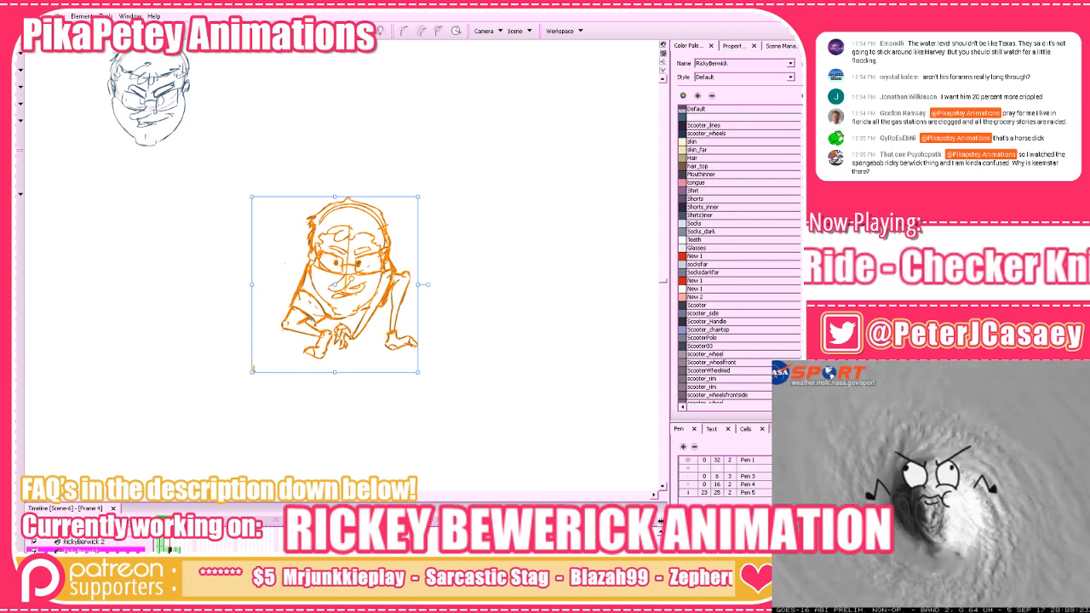
{"action": "key", "text": "."}
{"action": "key", "text": "ctrl+v"}
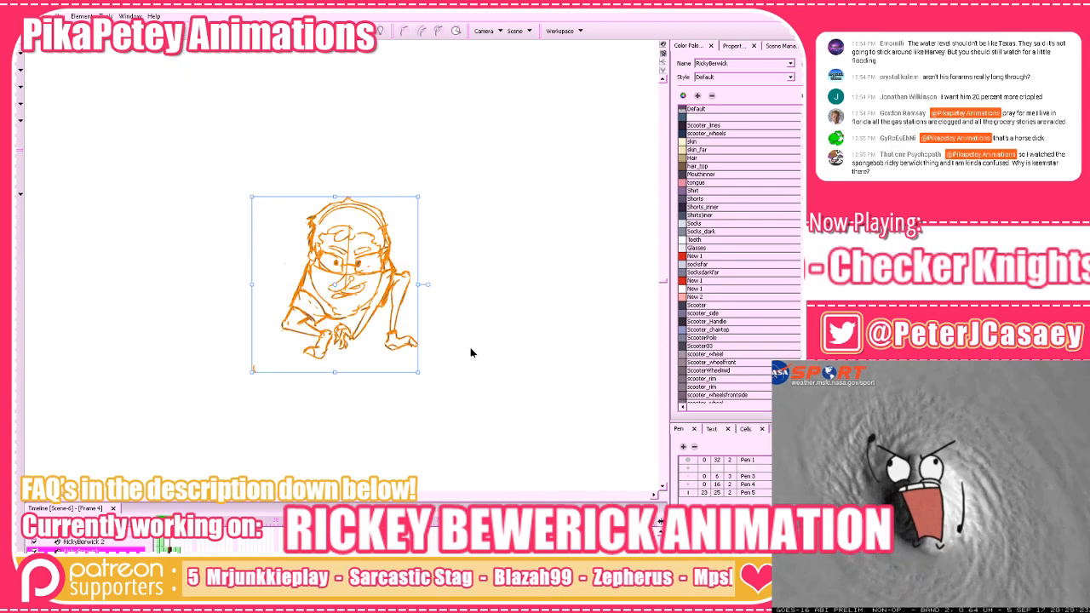
{"action": "key", "text": "."}
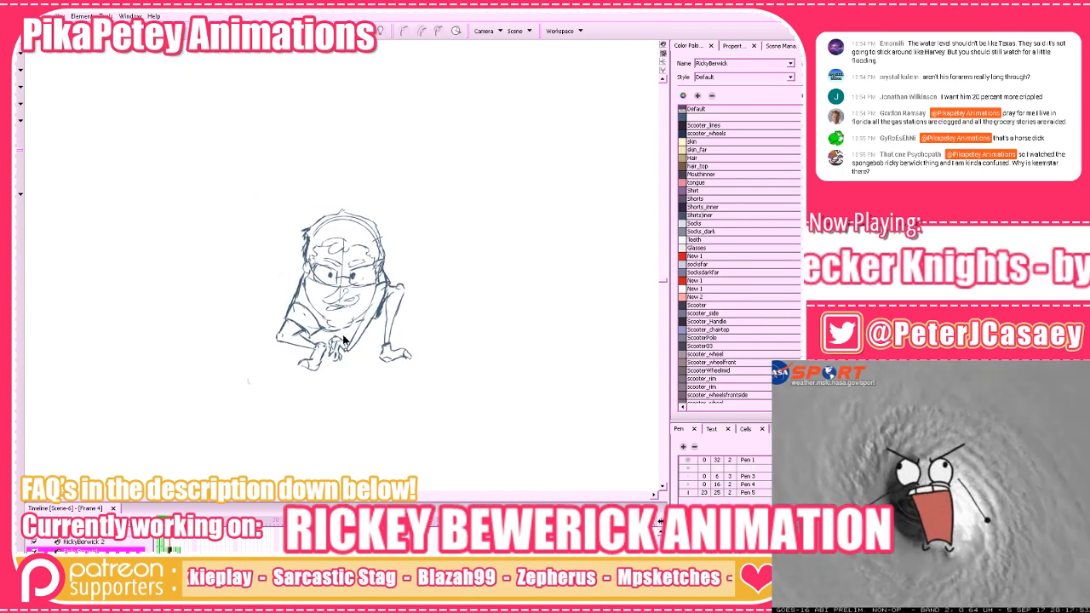
Erase the torso, arms and legs of the copied figure in frame 4, leaving only the head, and save the project
{"action": "mouse_move", "coordinate": [345, 340]}
{"action": "left_mouse_down"}
{"action": "mouse_move", "coordinate": [335, 361]}
{"action": "mouse_move", "coordinate": [277, 370]}
{"action": "left_mouse_up"}
{"action": "left_click_drag", "start_coordinate": [266, 314], "coordinate": [312, 364]}
{"action": "left_click_drag", "start_coordinate": [320, 351], "coordinate": [288, 285]}
{"action": "mouse_move", "coordinate": [416, 273]}
{"action": "left_mouse_down"}
{"action": "mouse_move", "coordinate": [385, 302]}
{"action": "mouse_move", "coordinate": [380, 371]}
{"action": "left_mouse_up"}
{"action": "mouse_move", "coordinate": [420, 314]}
{"action": "left_mouse_down"}
{"action": "mouse_move", "coordinate": [375, 333]}
{"action": "mouse_move", "coordinate": [380, 317]}
{"action": "left_mouse_up"}
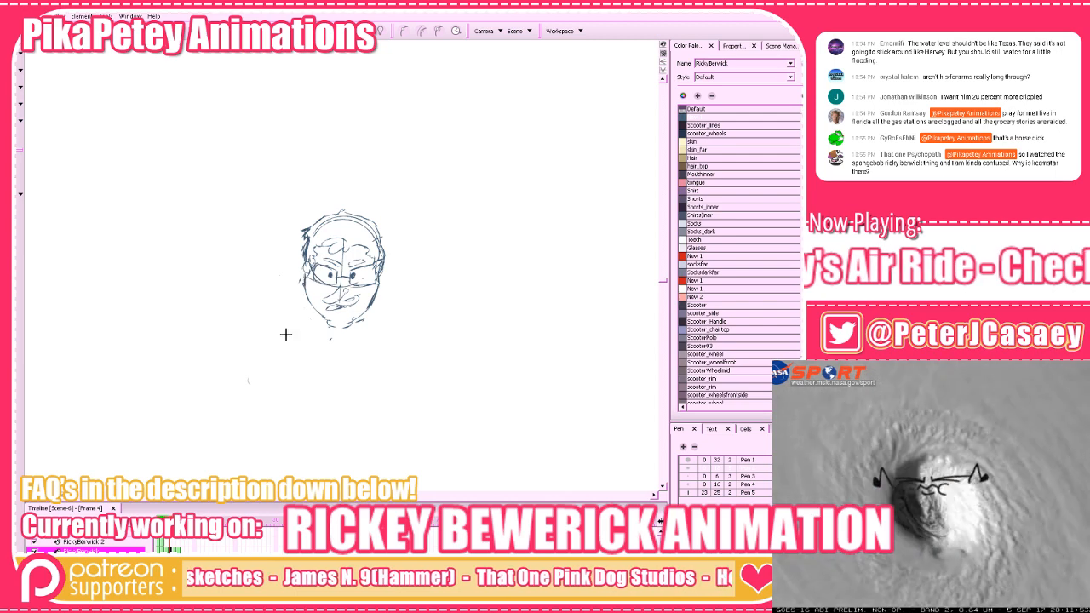
{"action": "key", "text": "2"}
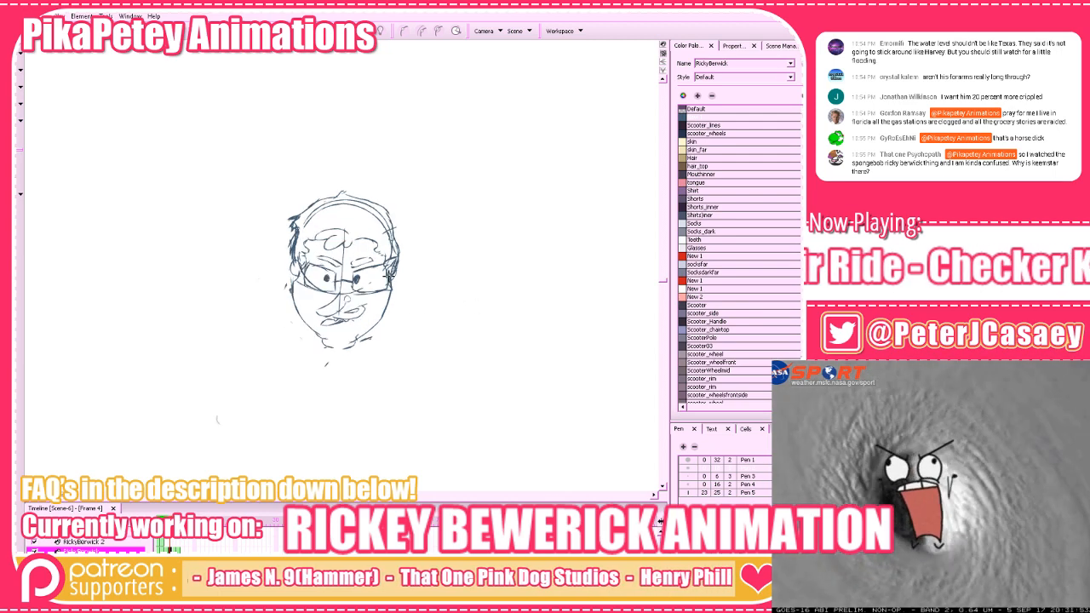
{"action": "left_click_drag", "start_coordinate": [392, 290], "coordinate": [365, 330]}
{"action": "left_click_drag", "start_coordinate": [450, 314], "coordinate": [426, 324]}
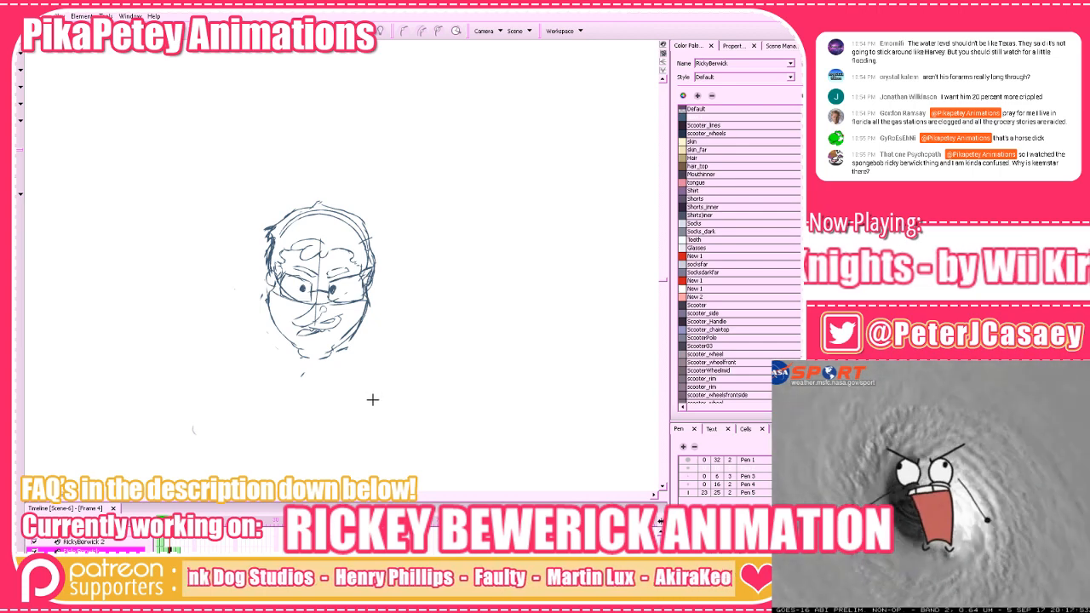
{"action": "left_click", "coordinate": [62, 32]}
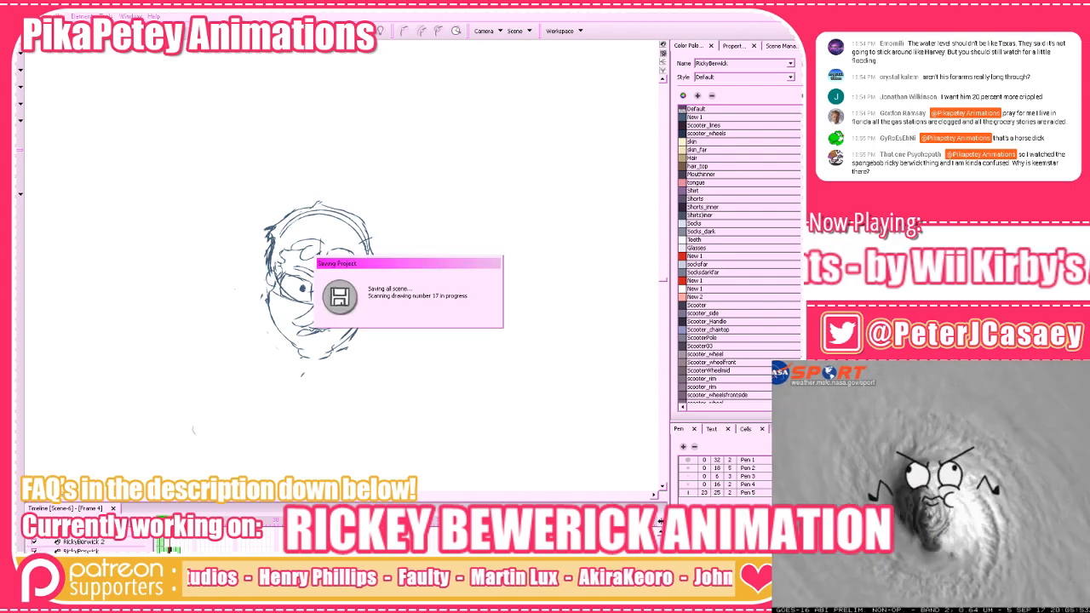
{"action": "key", "text": "1"}
{"action": "key", "text": "1"}
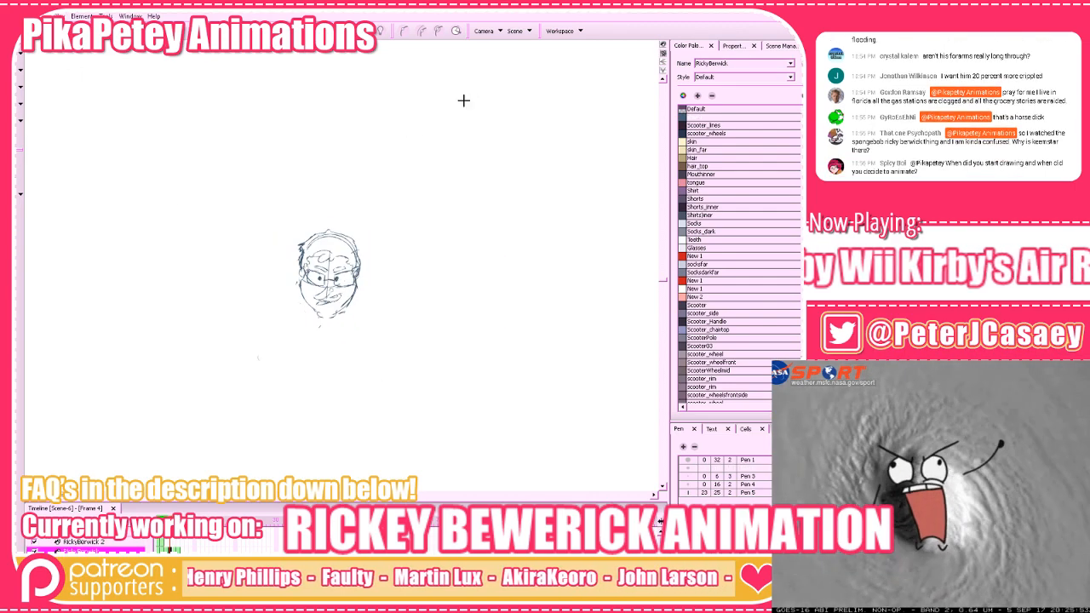
{"action": "key", "text": "2"}
{"action": "key", "text": "2"}
{"action": "key", "text": "2"}
{"action": "left_click_drag", "start_coordinate": [423, 319], "coordinate": [461, 331]}
{"action": "key", "text": "1"}
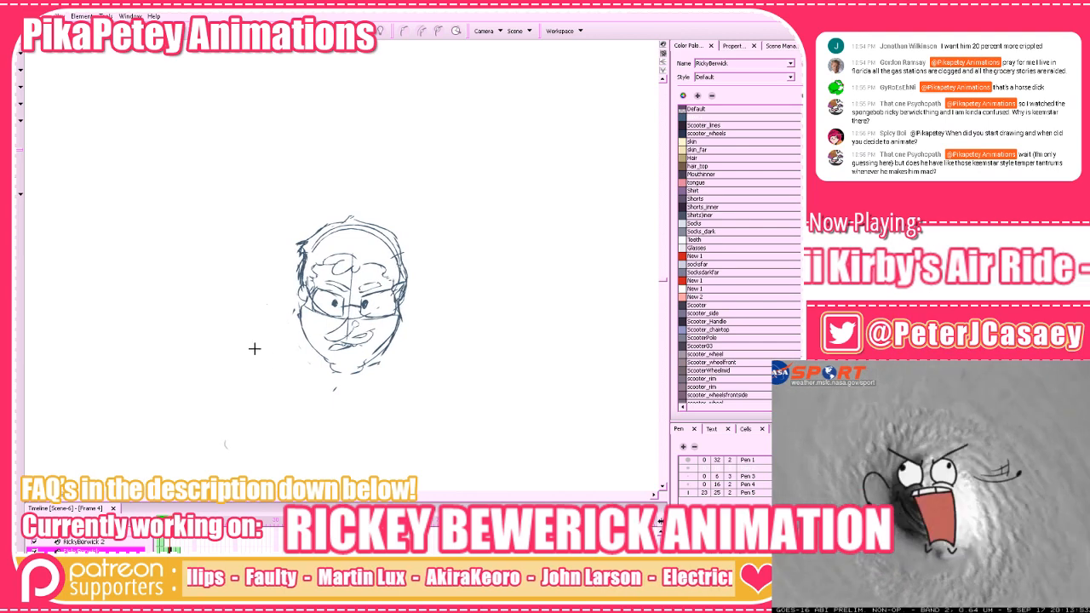
{"action": "mouse_move", "coordinate": [286, 381]}
{"action": "left_mouse_down"}
{"action": "mouse_move", "coordinate": [240, 380]}
{"action": "mouse_move", "coordinate": [264, 368]}
{"action": "mouse_move", "coordinate": [233, 382]}
{"action": "mouse_move", "coordinate": [287, 374]}
{"action": "mouse_move", "coordinate": [264, 396]}
{"action": "mouse_move", "coordinate": [228, 383]}
{"action": "mouse_move", "coordinate": [266, 397]}
{"action": "mouse_move", "coordinate": [229, 391]}
{"action": "mouse_move", "coordinate": [264, 397]}
{"action": "mouse_move", "coordinate": [339, 370]}
{"action": "left_mouse_up"}
{"action": "key", "text": "ctrl+z"}
{"action": "key", "text": "ctrl+z"}
{"action": "key", "text": "ctrl+z"}
{"action": "key", "text": "ctrl+z"}
{"action": "key", "text": "ctrl+z"}
{"action": "key", "text": "ctrl+z"}
{"action": "key", "text": "ctrl+z"}
Sketch the shoulder below the head in frame 4 and a bent arm reaching out to a flat hand under the chin
{"action": "mouse_move", "coordinate": [405, 307]}
{"action": "left_mouse_down"}
{"action": "mouse_move", "coordinate": [411, 344]}
{"action": "mouse_move", "coordinate": [350, 392]}
{"action": "left_mouse_up"}
{"action": "key", "text": "ctrl+z"}
{"action": "left_click_drag", "start_coordinate": [403, 352], "coordinate": [342, 398]}
{"action": "left_click_drag", "start_coordinate": [342, 397], "coordinate": [272, 390]}
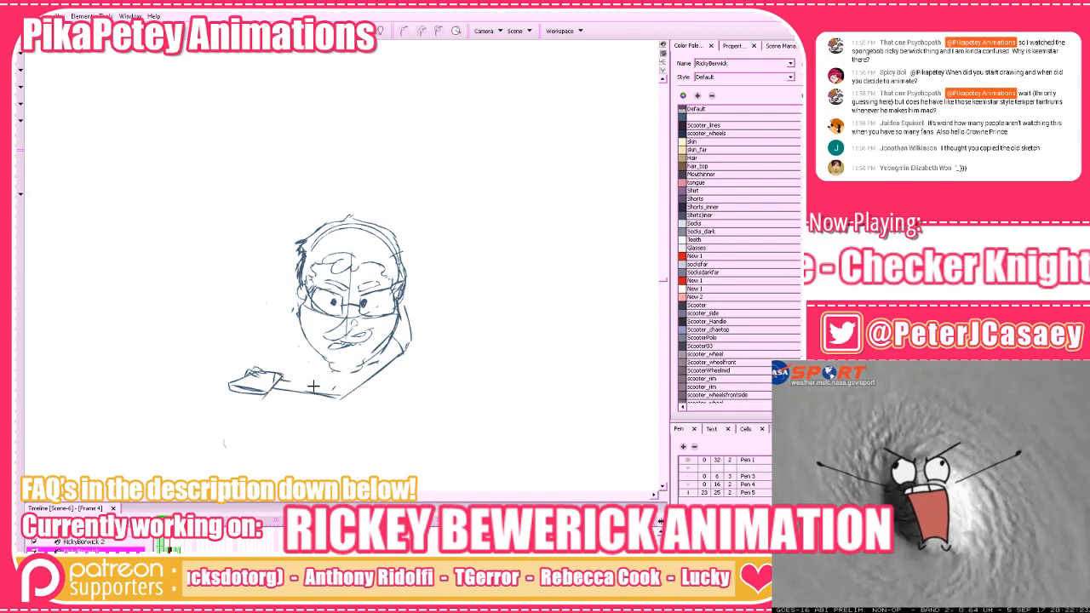
{"action": "left_click_drag", "start_coordinate": [279, 381], "coordinate": [347, 381]}
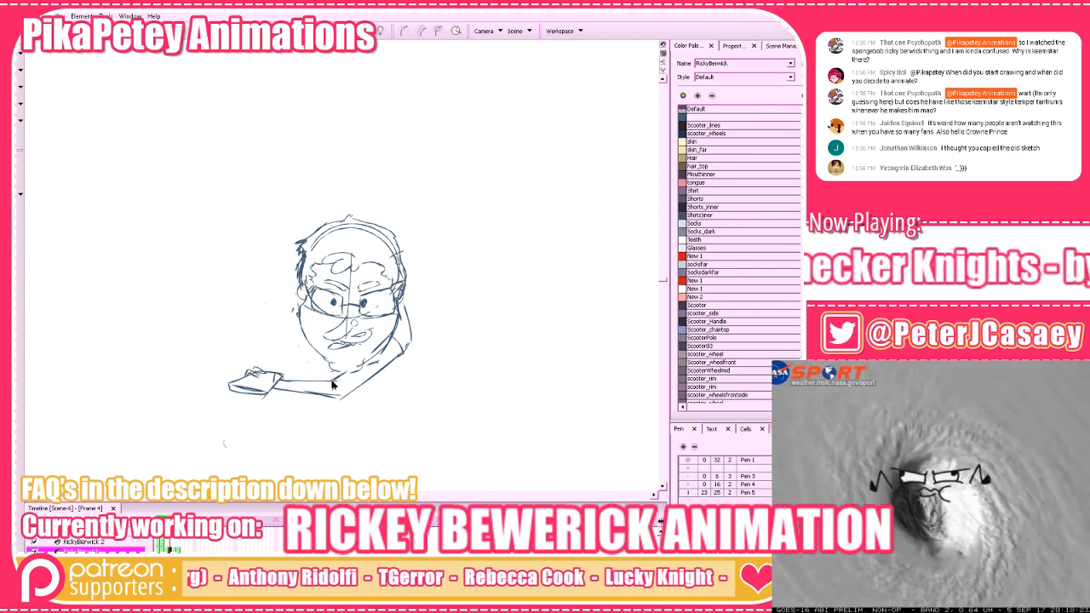
{"action": "key", "text": "ctrl+z"}
{"action": "key", "text": "ctrl+z"}
{"action": "left_click_drag", "start_coordinate": [279, 380], "coordinate": [339, 383]}
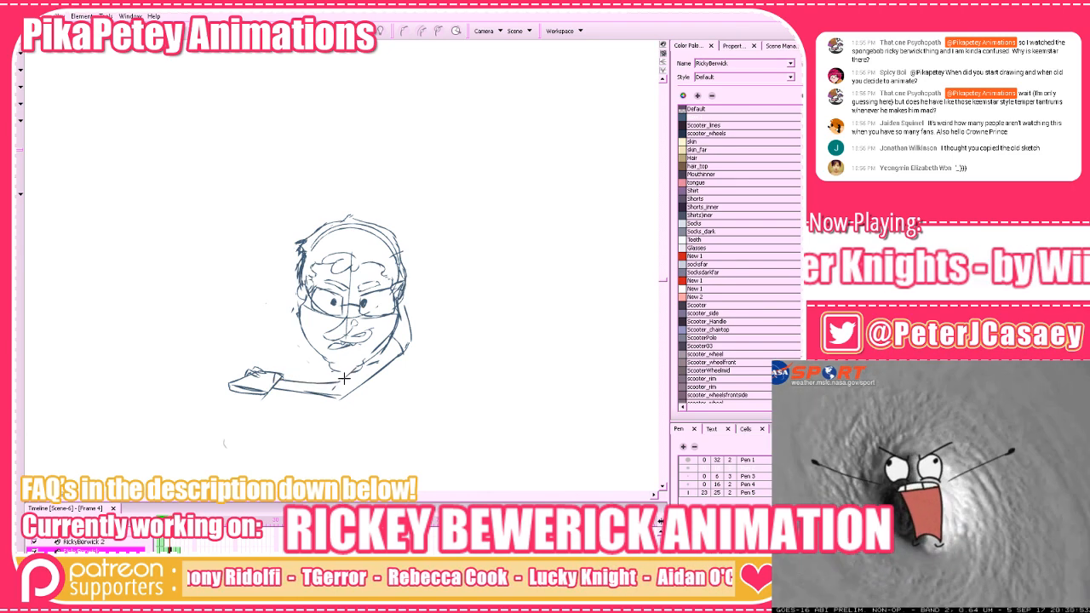
Sketch the other arm raised beside the hair tuft with a small drooping hand, and add a wrist line to the flat hand
{"action": "left_click_drag", "start_coordinate": [239, 269], "coordinate": [246, 295]}
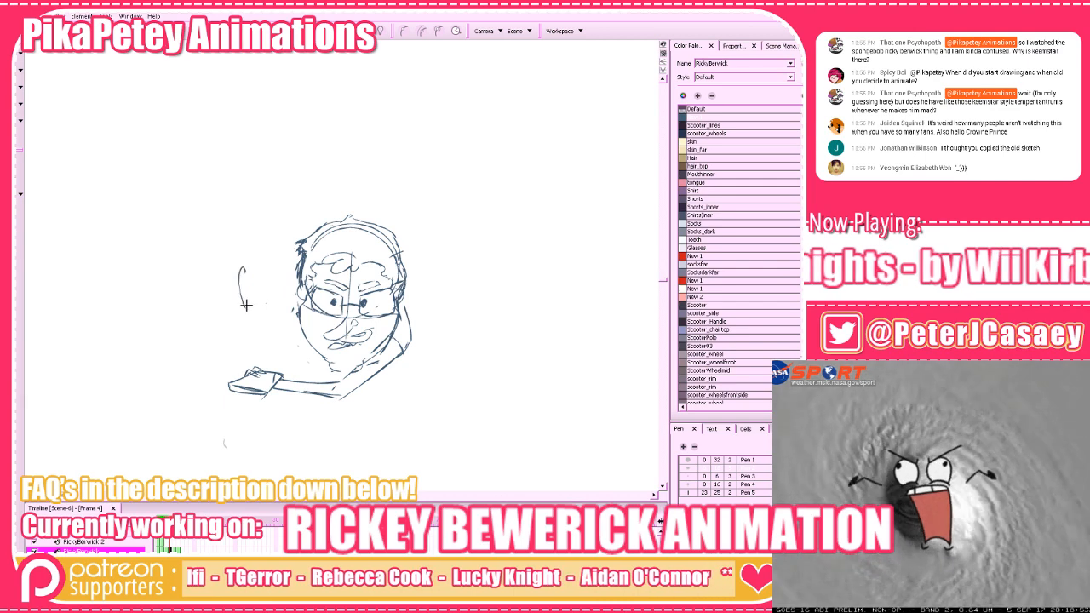
{"action": "key", "text": "ctrl+z"}
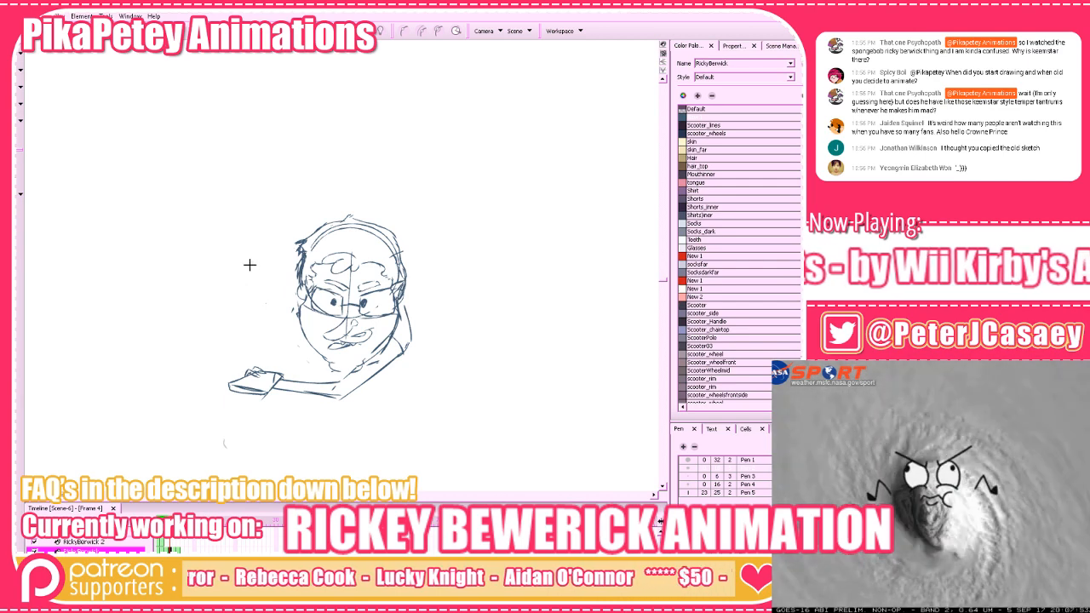
{"action": "mouse_move", "coordinate": [247, 259]}
{"action": "left_mouse_down"}
{"action": "mouse_move", "coordinate": [244, 291]}
{"action": "mouse_move", "coordinate": [250, 262]}
{"action": "mouse_move", "coordinate": [248, 284]}
{"action": "mouse_move", "coordinate": [257, 271]}
{"action": "mouse_move", "coordinate": [240, 268]}
{"action": "mouse_move", "coordinate": [289, 240]}
{"action": "mouse_move", "coordinate": [259, 274]}
{"action": "mouse_move", "coordinate": [290, 252]}
{"action": "left_mouse_up"}
{"action": "key", "text": "ctrl+z"}
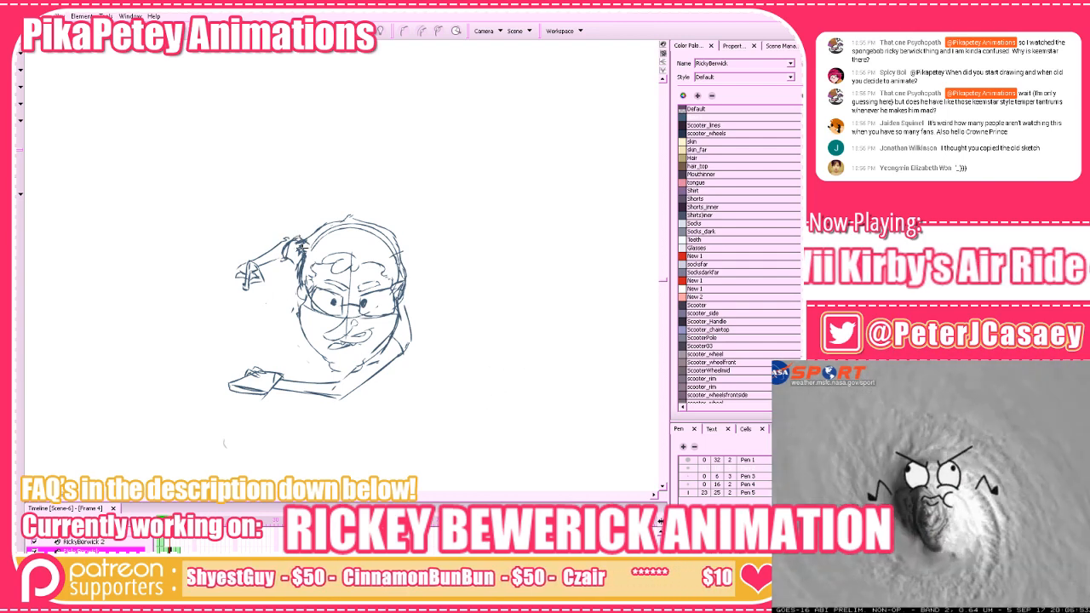
{"action": "left_click_drag", "start_coordinate": [398, 415], "coordinate": [401, 408]}
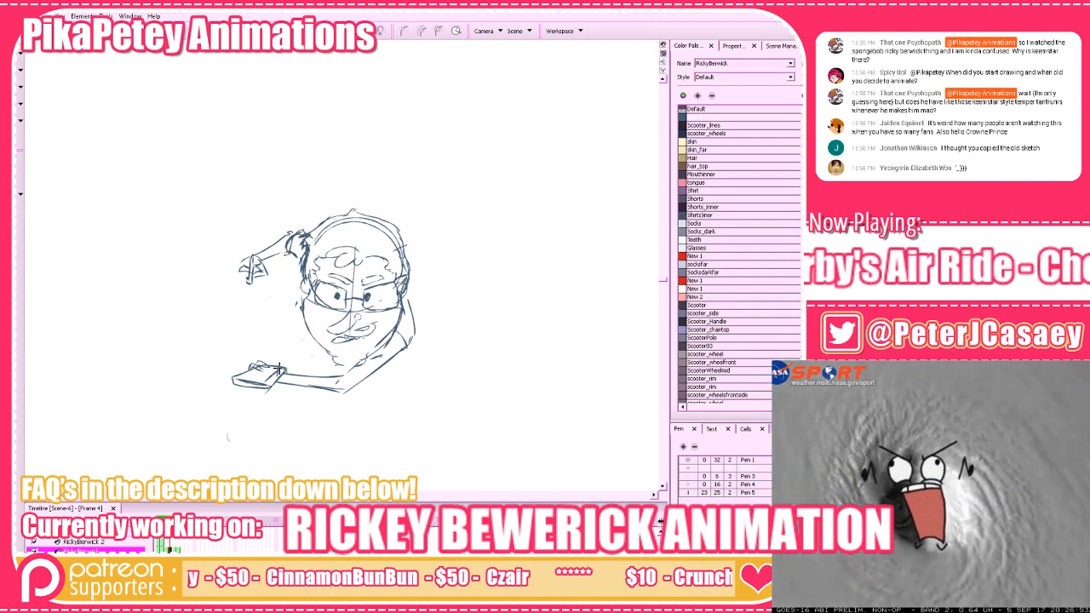
{"action": "left_click_drag", "start_coordinate": [283, 367], "coordinate": [269, 386]}
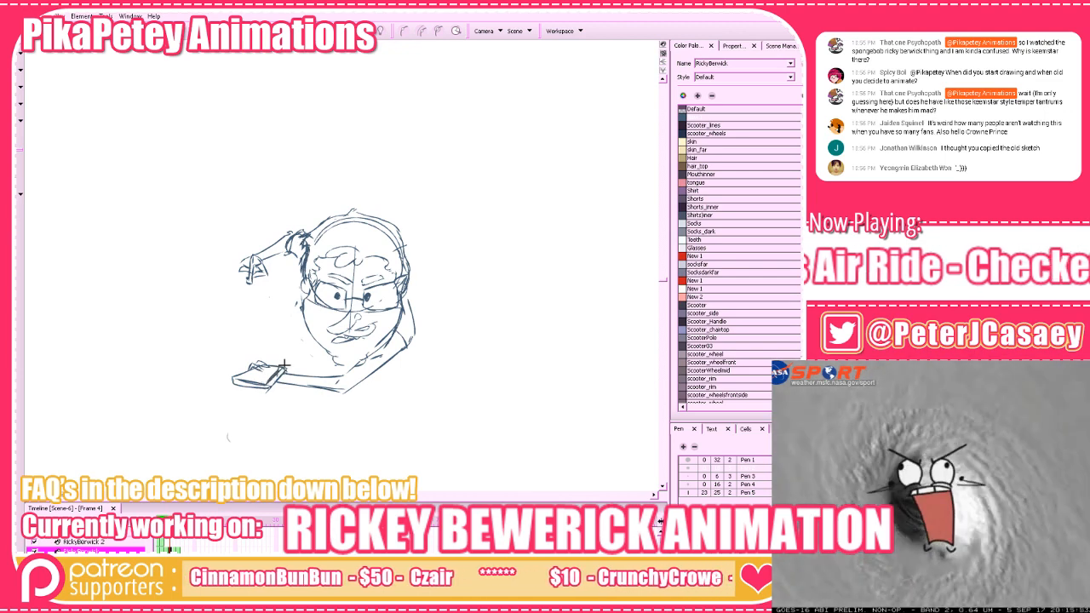
{"action": "left_click_drag", "start_coordinate": [459, 366], "coordinate": [456, 359]}
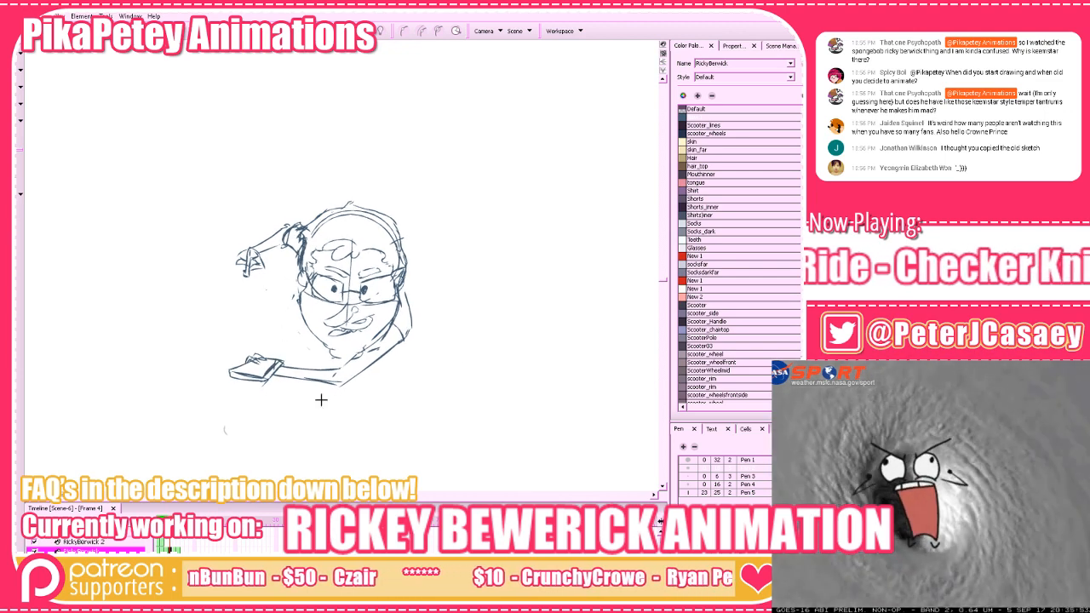
{"action": "left_click_drag", "start_coordinate": [335, 331], "coordinate": [345, 333]}
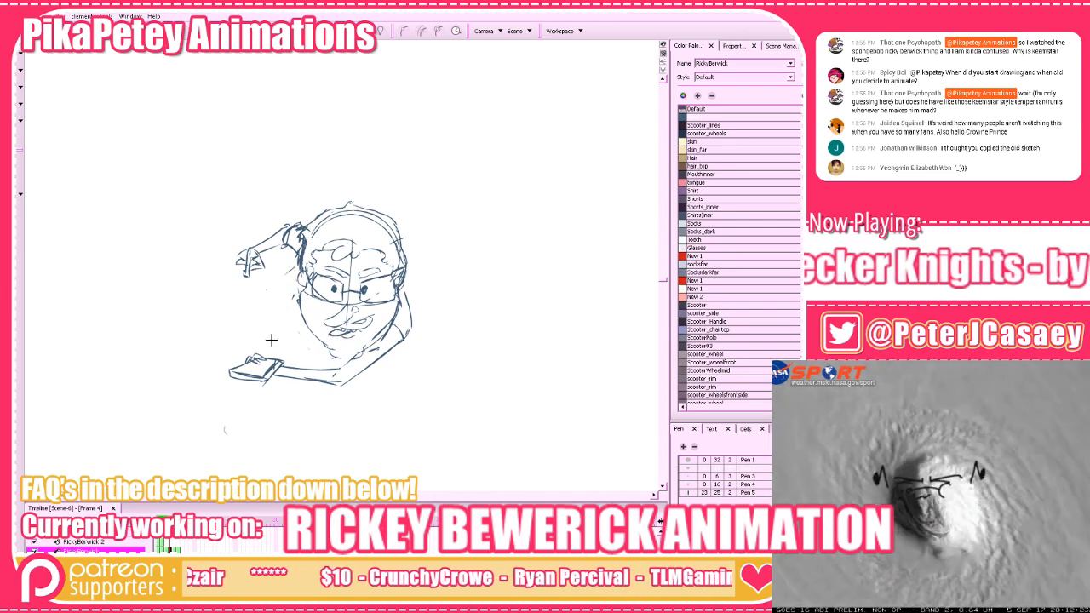
Draw the rounded torso curving out behind the head and back under the shoulder
{"action": "left_click_drag", "start_coordinate": [411, 275], "coordinate": [455, 350]}
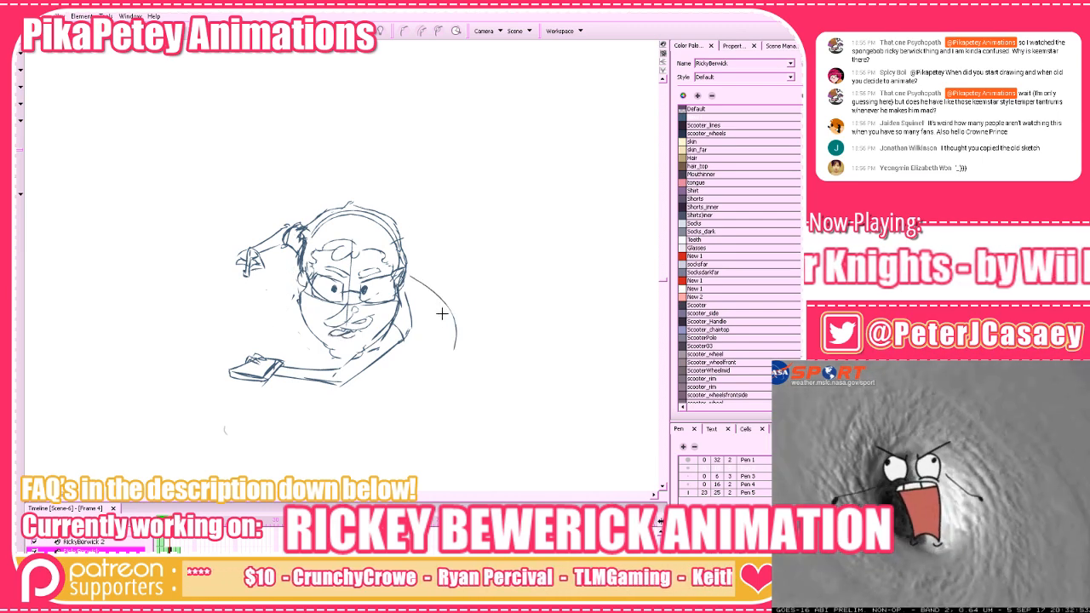
{"action": "mouse_move", "coordinate": [409, 272]}
{"action": "left_mouse_down"}
{"action": "mouse_move", "coordinate": [445, 308]}
{"action": "mouse_move", "coordinate": [419, 346]}
{"action": "mouse_move", "coordinate": [449, 330]}
{"action": "mouse_move", "coordinate": [447, 316]}
{"action": "mouse_move", "coordinate": [394, 344]}
{"action": "mouse_move", "coordinate": [444, 318]}
{"action": "mouse_move", "coordinate": [440, 355]}
{"action": "mouse_move", "coordinate": [386, 343]}
{"action": "mouse_move", "coordinate": [448, 352]}
{"action": "mouse_move", "coordinate": [405, 358]}
{"action": "left_mouse_up"}
{"action": "key", "text": "ctrl+z"}
{"action": "key", "text": "ctrl+z"}
{"action": "left_click_drag", "start_coordinate": [476, 342], "coordinate": [459, 342]}
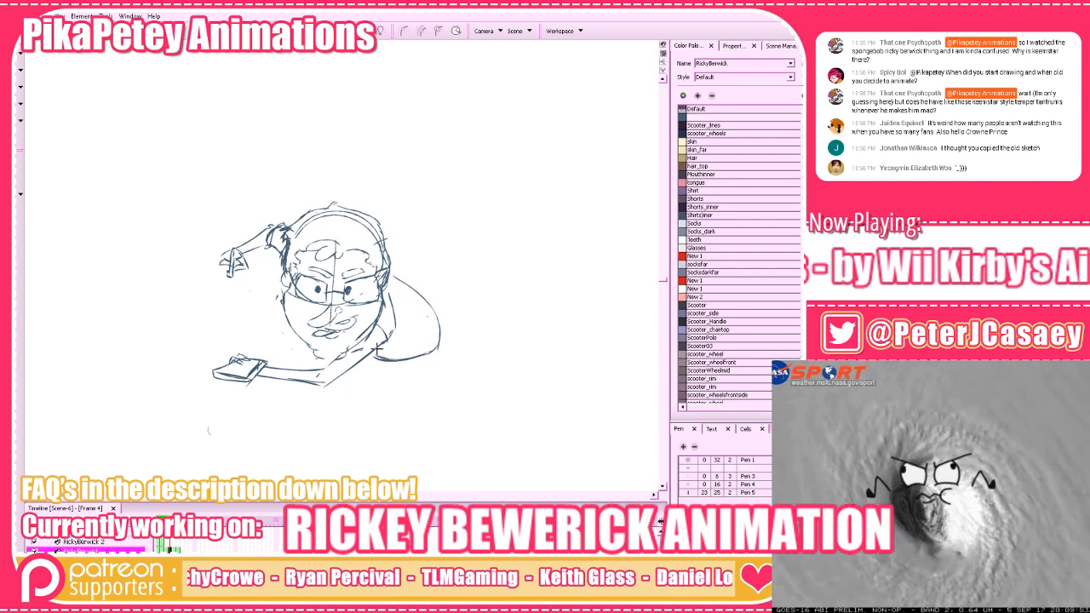
{"action": "left_click_drag", "start_coordinate": [380, 356], "coordinate": [365, 350]}
{"action": "left_click_drag", "start_coordinate": [457, 325], "coordinate": [434, 316]}
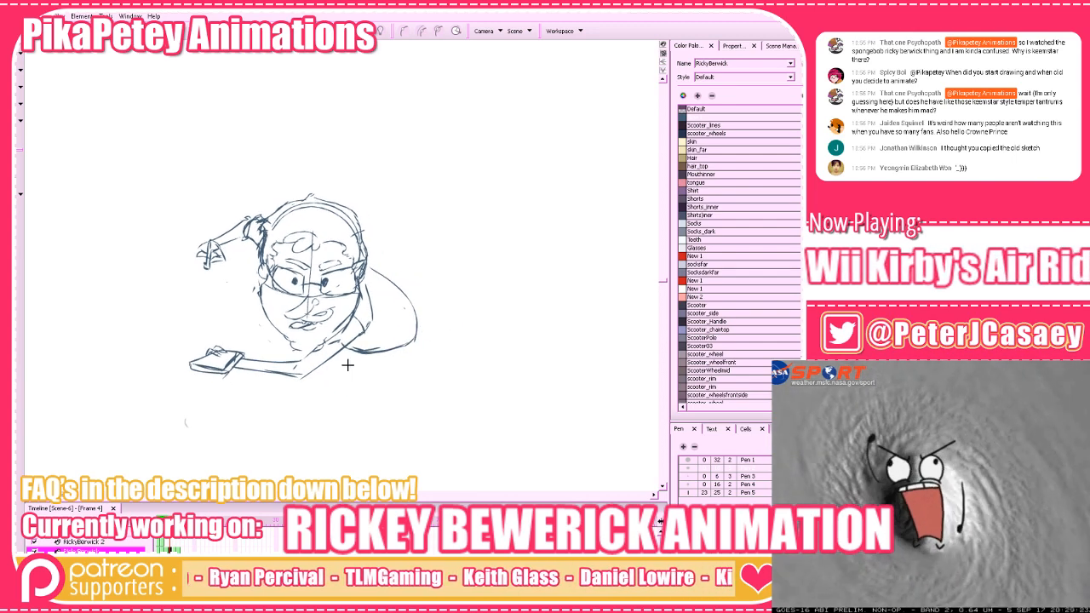
Rough in a bent leg behind the torso and a second leg below the arm, and save the project
{"action": "left_click_drag", "start_coordinate": [404, 353], "coordinate": [473, 312]}
{"action": "key", "text": "ctrl+z"}
{"action": "mouse_move", "coordinate": [416, 341]}
{"action": "left_mouse_down"}
{"action": "mouse_move", "coordinate": [461, 308]}
{"action": "mouse_move", "coordinate": [504, 307]}
{"action": "mouse_move", "coordinate": [449, 375]}
{"action": "left_mouse_up"}
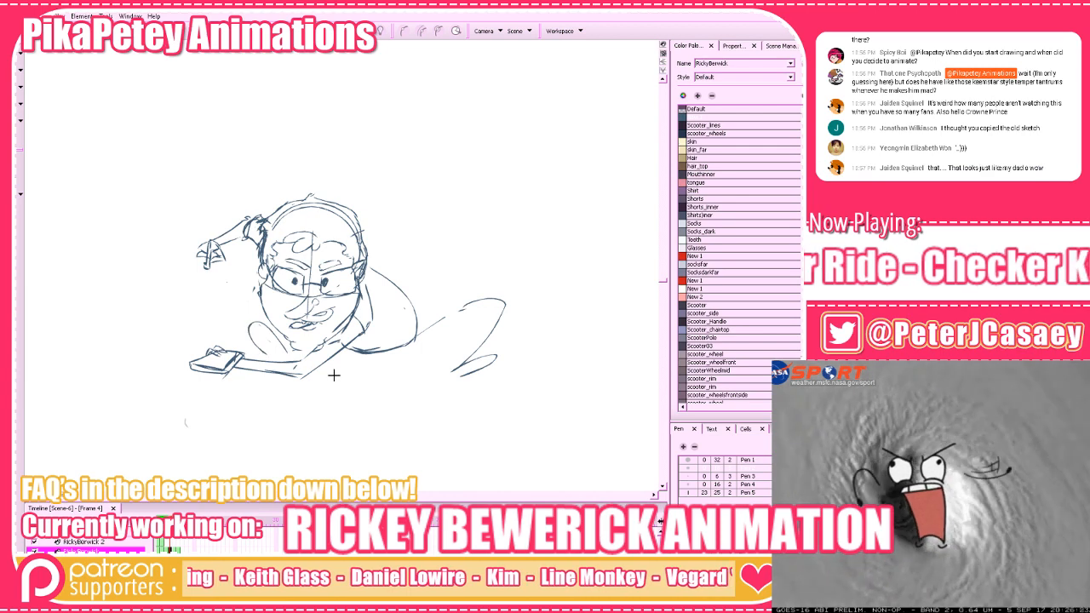
{"action": "key", "text": "ctrl+z"}
{"action": "mouse_move", "coordinate": [340, 358]}
{"action": "left_mouse_down"}
{"action": "mouse_move", "coordinate": [298, 399]}
{"action": "mouse_move", "coordinate": [340, 393]}
{"action": "left_mouse_up"}
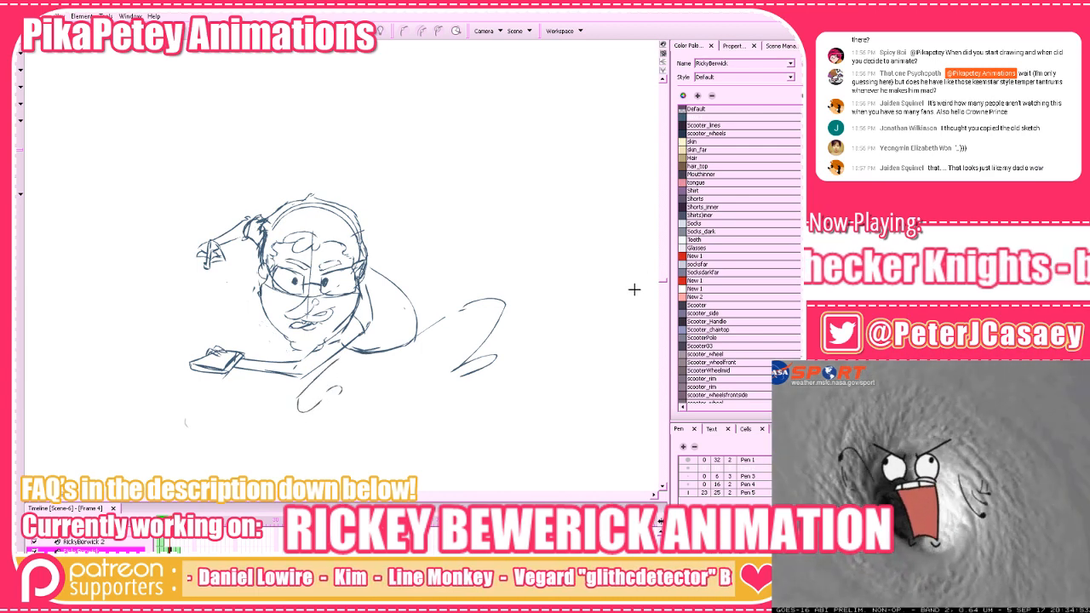
{"action": "left_click_drag", "start_coordinate": [538, 328], "coordinate": [528, 335]}
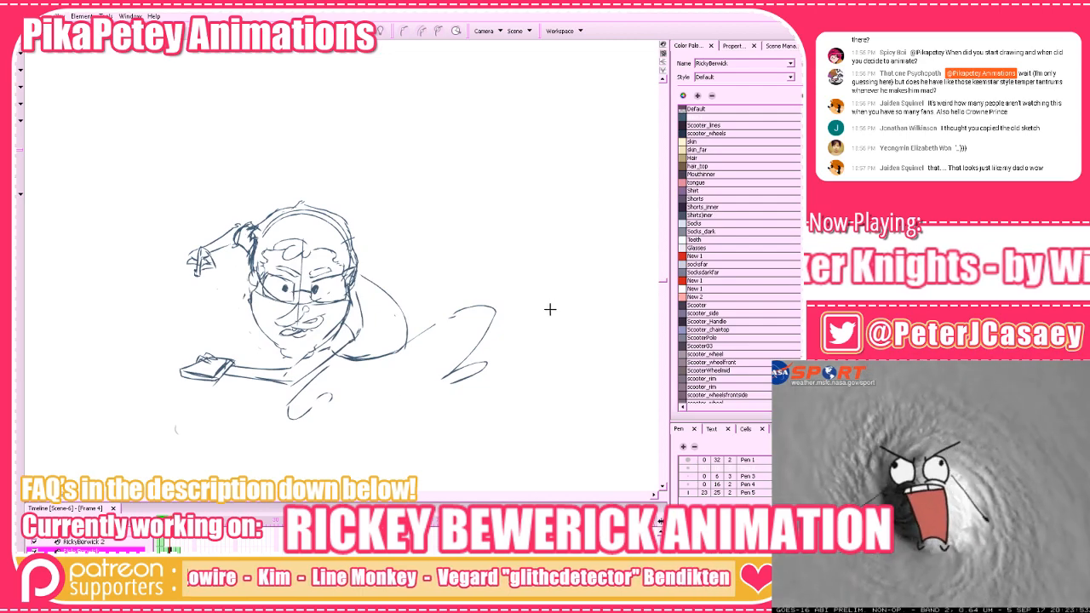
{"action": "key", "text": "2"}
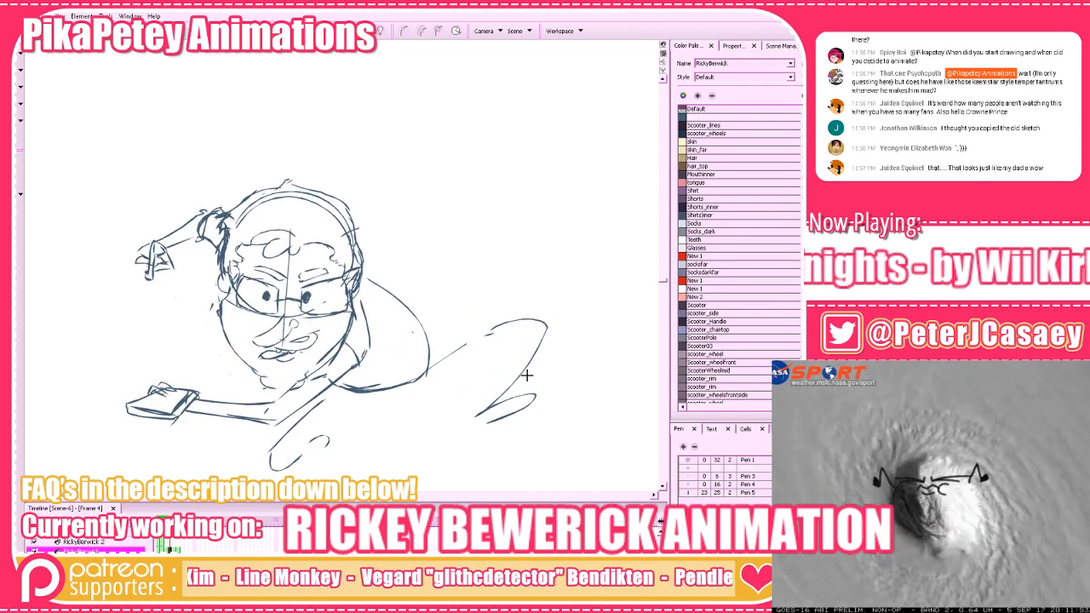
{"action": "key", "text": "ctrl+s"}
{"action": "left_click_drag", "start_coordinate": [503, 382], "coordinate": [470, 364]}
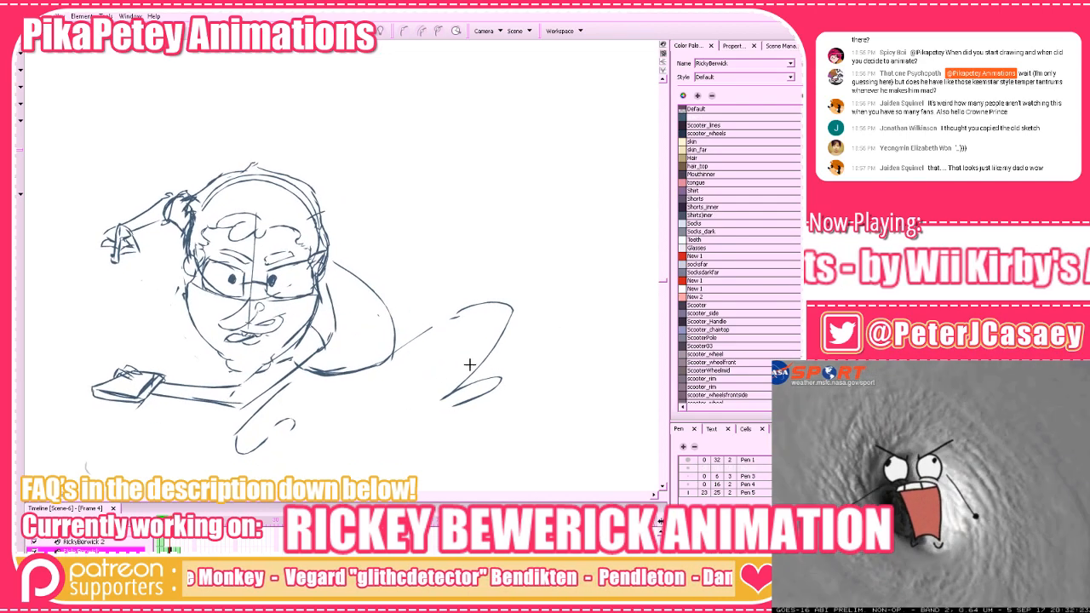
Sketch the shoe on the rear foot and outline the lower leg down to the ankle
{"action": "mouse_move", "coordinate": [439, 406]}
{"action": "left_mouse_down"}
{"action": "mouse_move", "coordinate": [464, 380]}
{"action": "mouse_move", "coordinate": [444, 396]}
{"action": "mouse_move", "coordinate": [459, 412]}
{"action": "mouse_move", "coordinate": [465, 398]}
{"action": "mouse_move", "coordinate": [519, 411]}
{"action": "mouse_move", "coordinate": [557, 381]}
{"action": "left_mouse_up"}
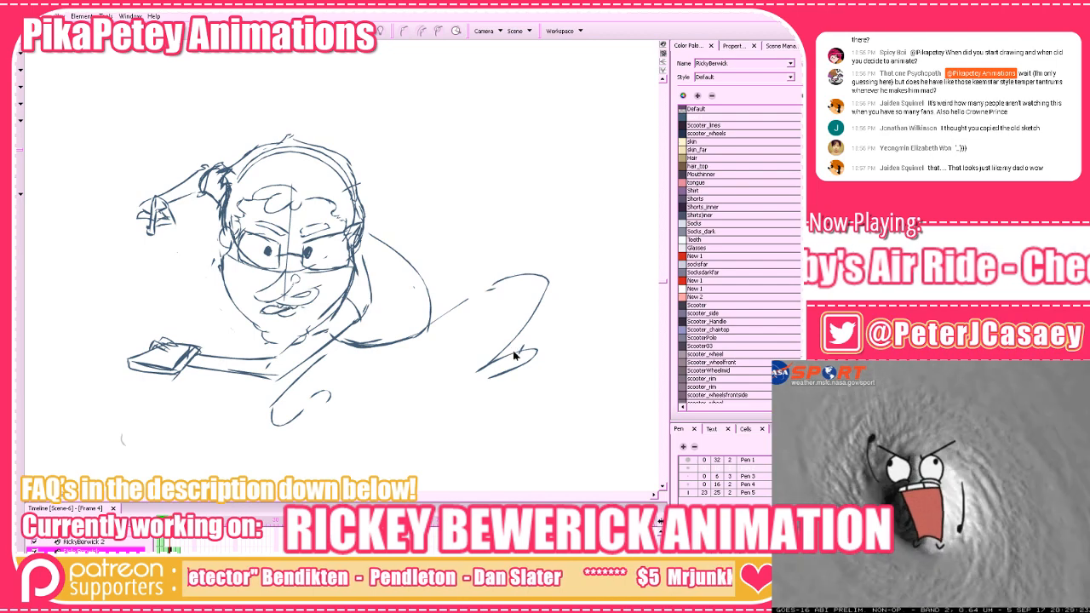
{"action": "mouse_move", "coordinate": [514, 356]}
{"action": "left_mouse_down"}
{"action": "mouse_move", "coordinate": [535, 330]}
{"action": "mouse_move", "coordinate": [548, 344]}
{"action": "mouse_move", "coordinate": [513, 368]}
{"action": "mouse_move", "coordinate": [532, 356]}
{"action": "mouse_move", "coordinate": [527, 348]}
{"action": "mouse_move", "coordinate": [525, 366]}
{"action": "mouse_move", "coordinate": [528, 339]}
{"action": "mouse_move", "coordinate": [538, 349]}
{"action": "mouse_move", "coordinate": [517, 364]}
{"action": "left_mouse_up"}
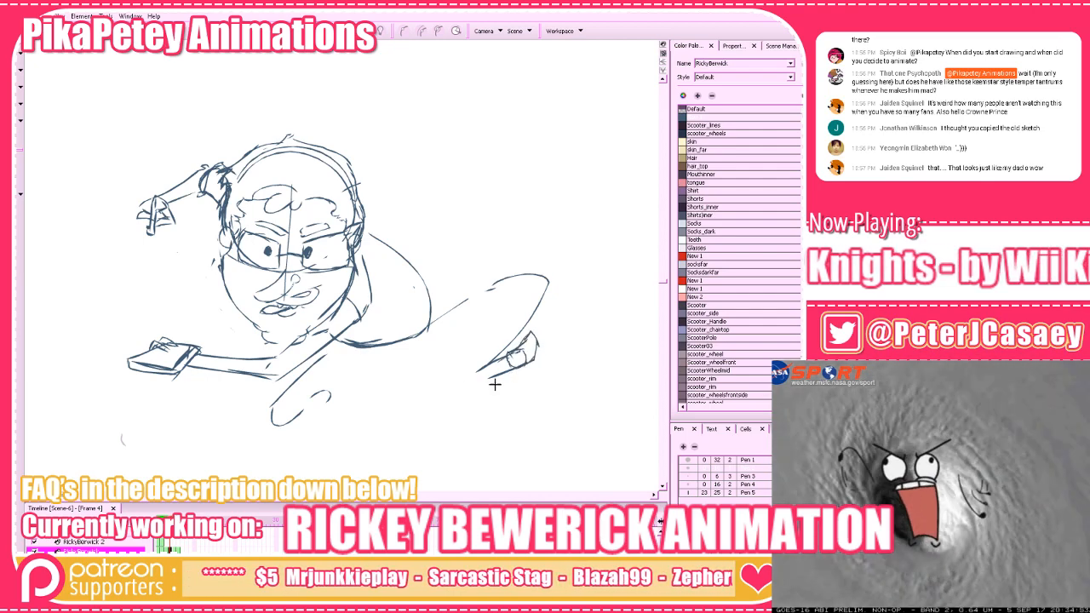
{"action": "mouse_move", "coordinate": [476, 389]}
{"action": "left_mouse_down"}
{"action": "mouse_move", "coordinate": [518, 370]}
{"action": "mouse_move", "coordinate": [515, 356]}
{"action": "mouse_move", "coordinate": [473, 365]}
{"action": "mouse_move", "coordinate": [499, 357]}
{"action": "mouse_move", "coordinate": [474, 366]}
{"action": "mouse_move", "coordinate": [473, 396]}
{"action": "left_mouse_up"}
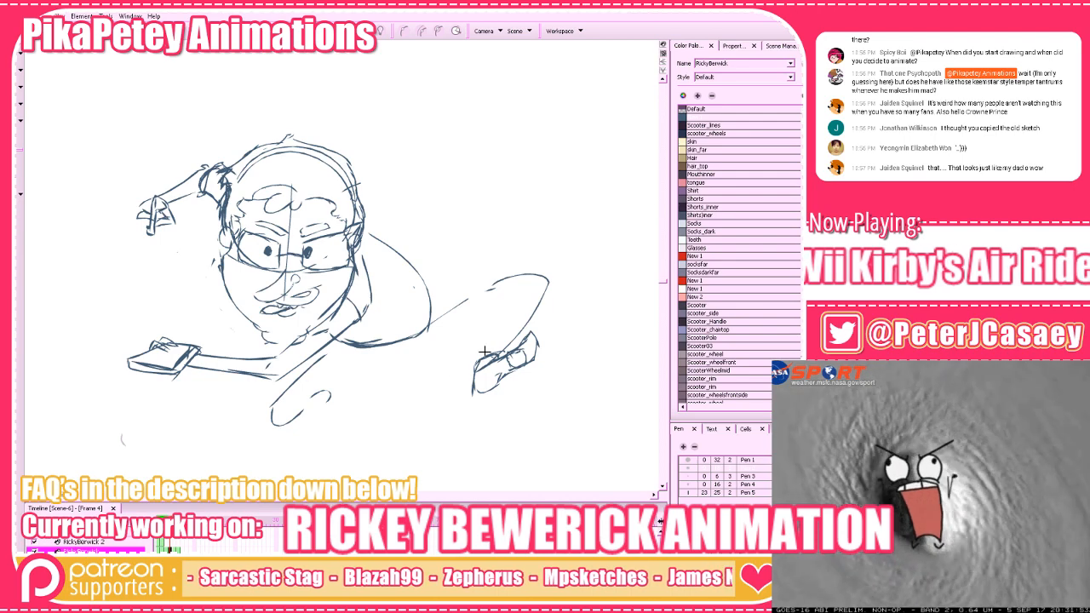
{"action": "left_click_drag", "start_coordinate": [485, 350], "coordinate": [526, 312]}
{"action": "mouse_move", "coordinate": [473, 362]}
{"action": "left_mouse_down"}
{"action": "mouse_move", "coordinate": [551, 269]}
{"action": "mouse_move", "coordinate": [535, 323]}
{"action": "left_mouse_up"}
{"action": "left_click_drag", "start_coordinate": [549, 285], "coordinate": [508, 346]}
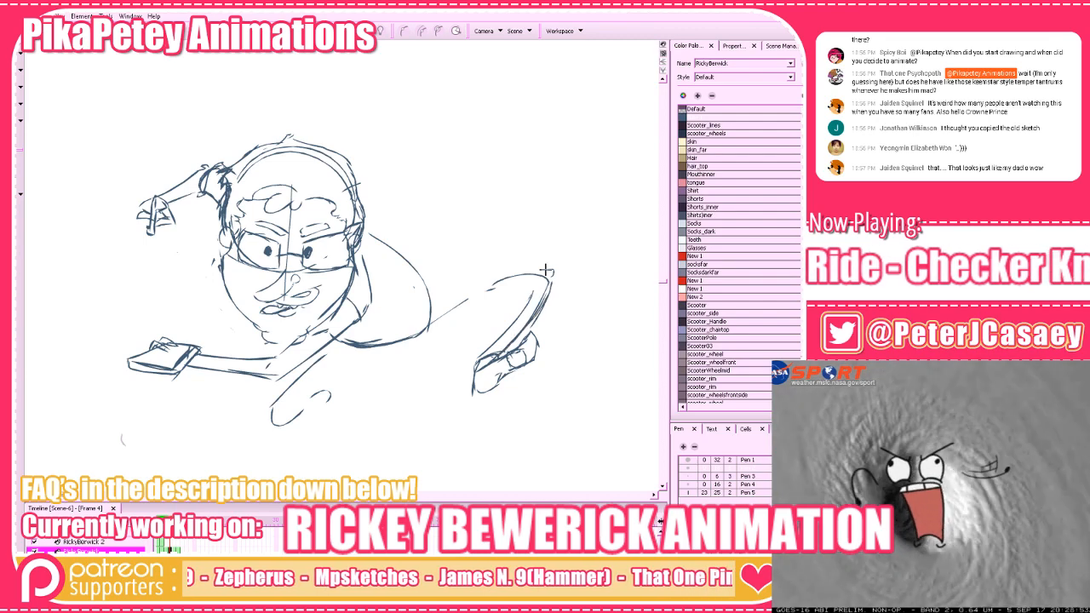
Outline the rear leg's bent knee and draw the curved shorts opening around the thigh
{"action": "mouse_move", "coordinate": [551, 272]}
{"action": "left_mouse_down"}
{"action": "mouse_move", "coordinate": [462, 302]}
{"action": "mouse_move", "coordinate": [458, 343]}
{"action": "left_mouse_up"}
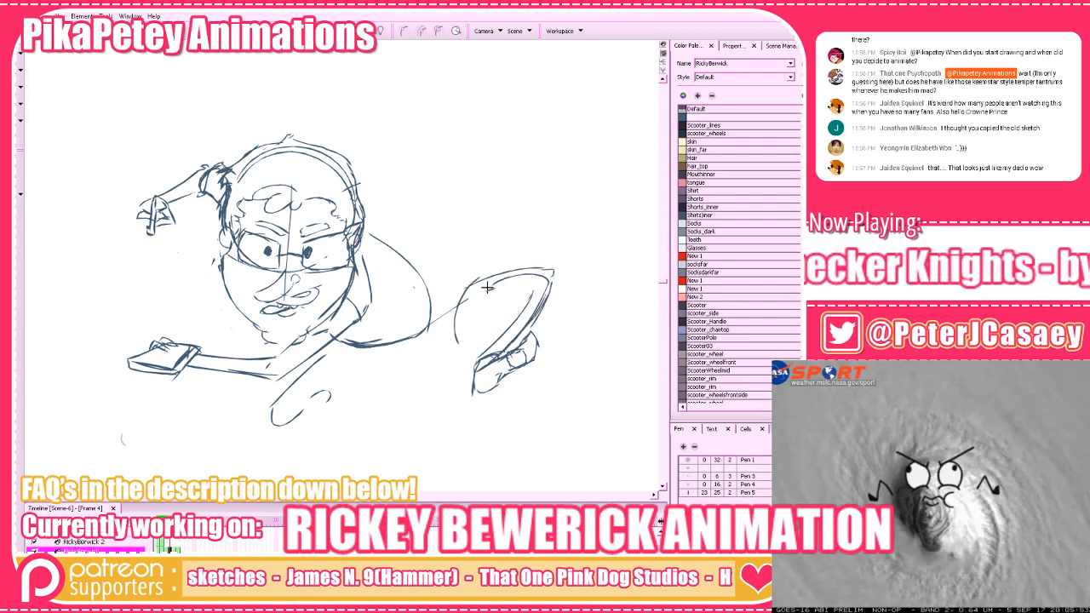
{"action": "mouse_move", "coordinate": [488, 288]}
{"action": "left_mouse_down"}
{"action": "mouse_move", "coordinate": [464, 333]}
{"action": "mouse_move", "coordinate": [511, 282]}
{"action": "mouse_move", "coordinate": [535, 285]}
{"action": "mouse_move", "coordinate": [516, 318]}
{"action": "mouse_move", "coordinate": [531, 286]}
{"action": "left_mouse_up"}
{"action": "key", "text": "ctrl+z"}
{"action": "mouse_move", "coordinate": [467, 306]}
{"action": "left_mouse_down"}
{"action": "mouse_move", "coordinate": [534, 286]}
{"action": "mouse_move", "coordinate": [543, 333]}
{"action": "mouse_move", "coordinate": [479, 359]}
{"action": "mouse_move", "coordinate": [509, 317]}
{"action": "mouse_move", "coordinate": [506, 302]}
{"action": "mouse_move", "coordinate": [485, 347]}
{"action": "left_mouse_up"}
{"action": "key", "text": "alt+e"}
{"action": "key", "text": "alt+b"}
{"action": "key", "text": "ctrl+z"}
{"action": "mouse_move", "coordinate": [511, 303]}
{"action": "left_mouse_down"}
{"action": "mouse_move", "coordinate": [460, 378]}
{"action": "mouse_move", "coordinate": [509, 299]}
{"action": "left_mouse_up"}
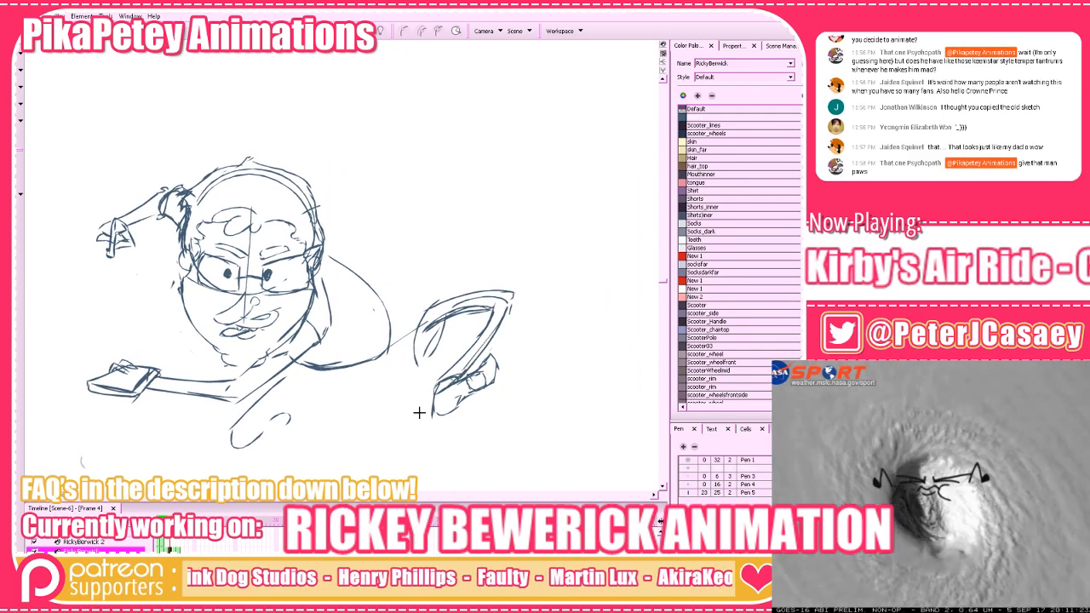
{"action": "left_click_drag", "start_coordinate": [419, 412], "coordinate": [431, 412]}
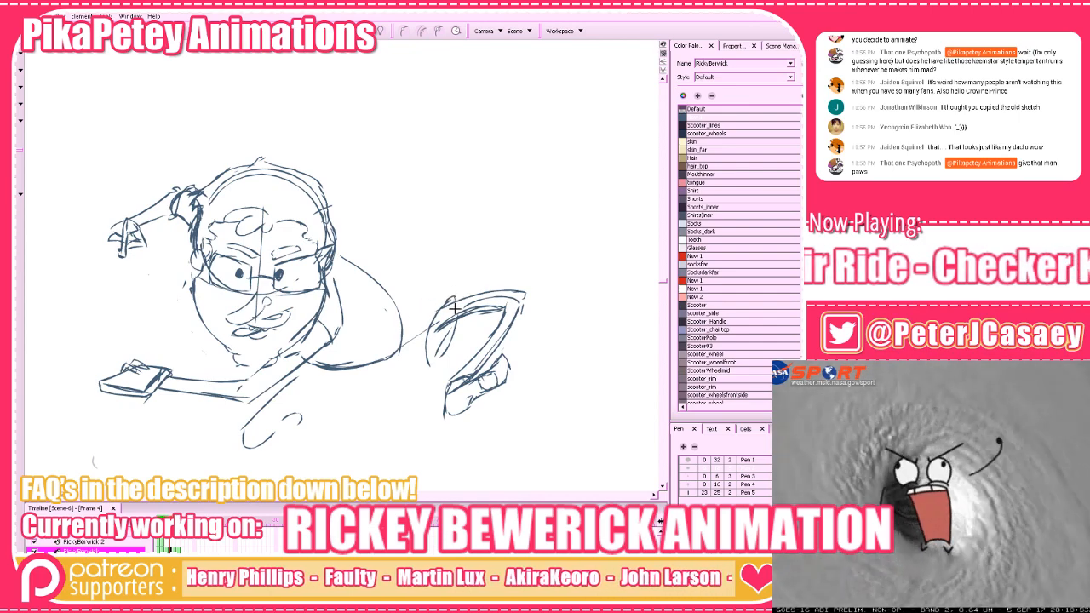
{"action": "left_click_drag", "start_coordinate": [456, 321], "coordinate": [436, 364]}
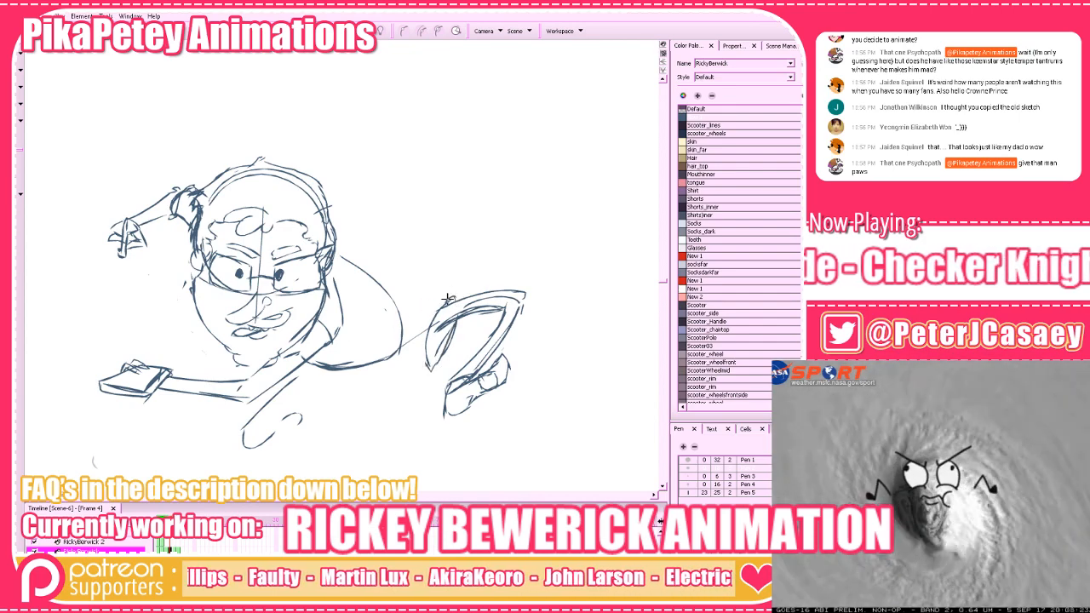
Connect the torso to the rear leg with upper and lower shorts lines
{"action": "mouse_move", "coordinate": [394, 312]}
{"action": "left_mouse_down"}
{"action": "mouse_move", "coordinate": [449, 302]}
{"action": "mouse_move", "coordinate": [401, 310]}
{"action": "mouse_move", "coordinate": [399, 350]}
{"action": "left_mouse_up"}
{"action": "key", "text": "ctrl+z"}
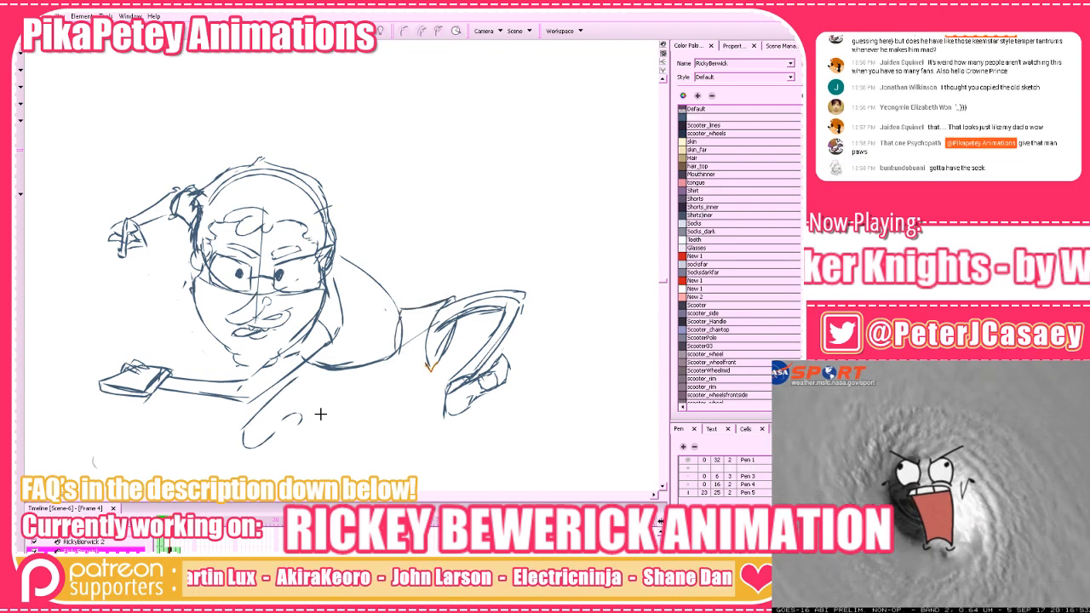
{"action": "key", "text": "ctrl+z"}
{"action": "left_click_drag", "start_coordinate": [431, 369], "coordinate": [342, 368]}
{"action": "key", "text": "ctrl+z"}
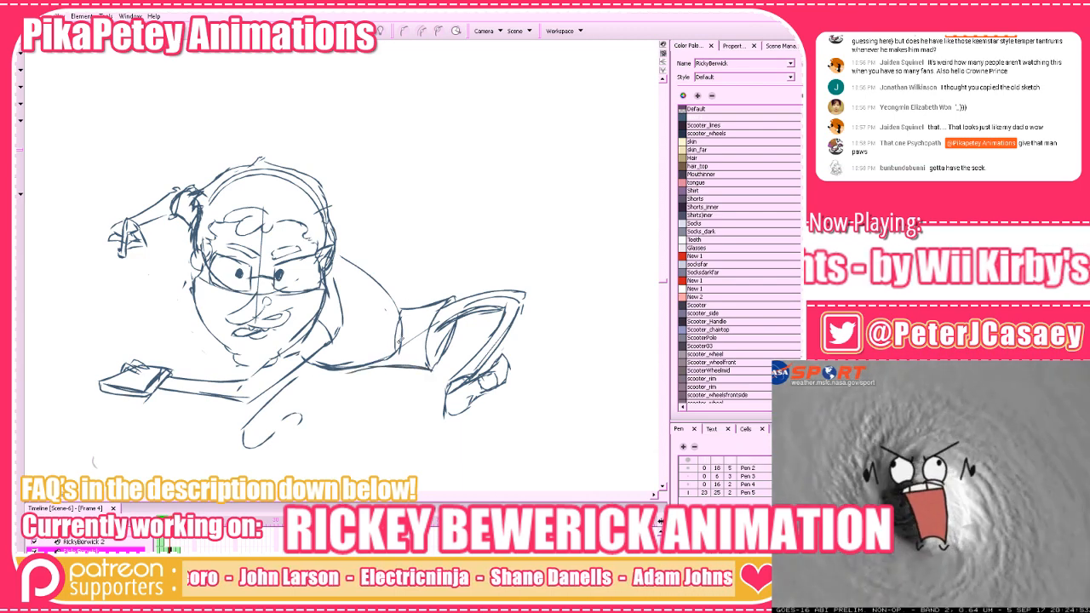
Erase the torso's old rounded rear edge and draw a new shirt hem curve across the waist
{"action": "left_click_drag", "start_coordinate": [398, 317], "coordinate": [395, 352]}
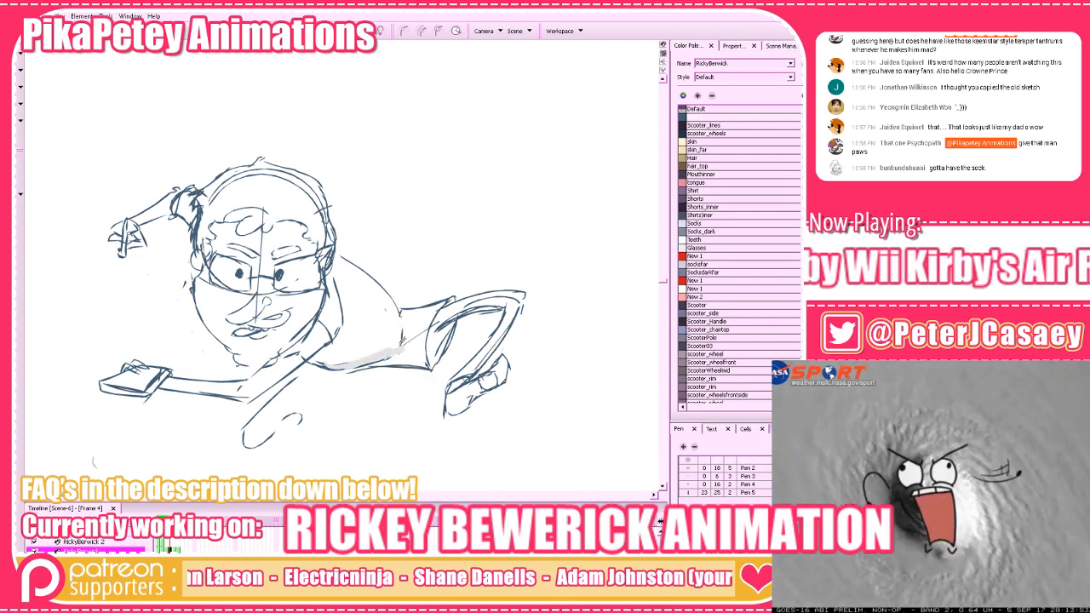
{"action": "key", "text": "ctrl+z"}
{"action": "key", "text": "ctrl+z"}
{"action": "left_click_drag", "start_coordinate": [397, 314], "coordinate": [381, 359]}
{"action": "key", "text": "ctrl+z"}
{"action": "left_click_drag", "start_coordinate": [314, 365], "coordinate": [366, 369]}
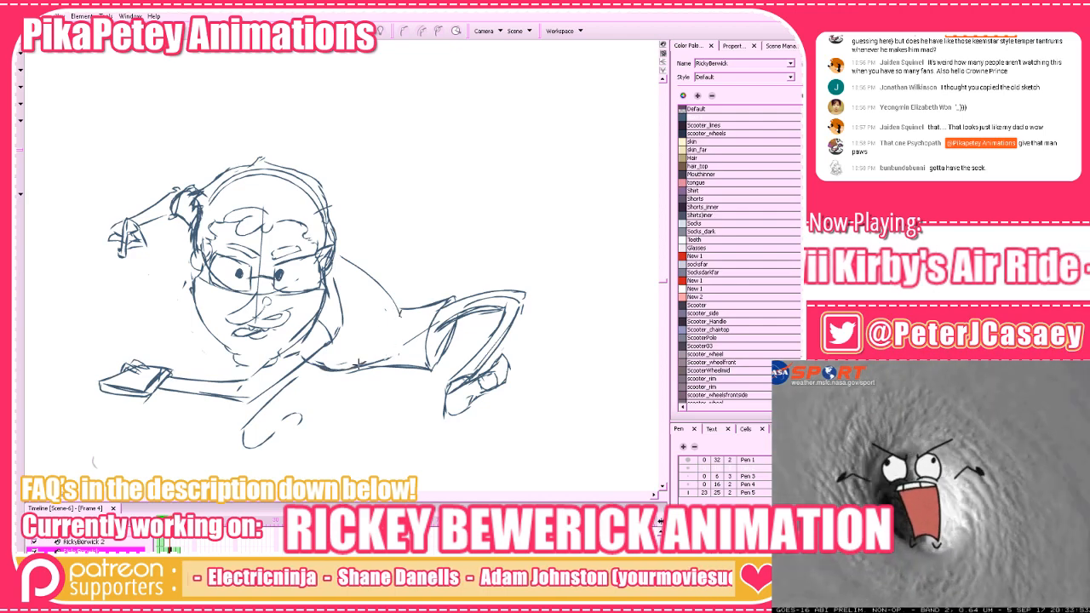
{"action": "key", "text": "ctrl+z"}
{"action": "mouse_move", "coordinate": [397, 315]}
{"action": "left_mouse_down"}
{"action": "mouse_move", "coordinate": [356, 367]}
{"action": "mouse_move", "coordinate": [392, 345]}
{"action": "mouse_move", "coordinate": [352, 364]}
{"action": "mouse_move", "coordinate": [315, 365]}
{"action": "mouse_move", "coordinate": [350, 368]}
{"action": "left_mouse_up"}
{"action": "key", "text": "alt+b"}
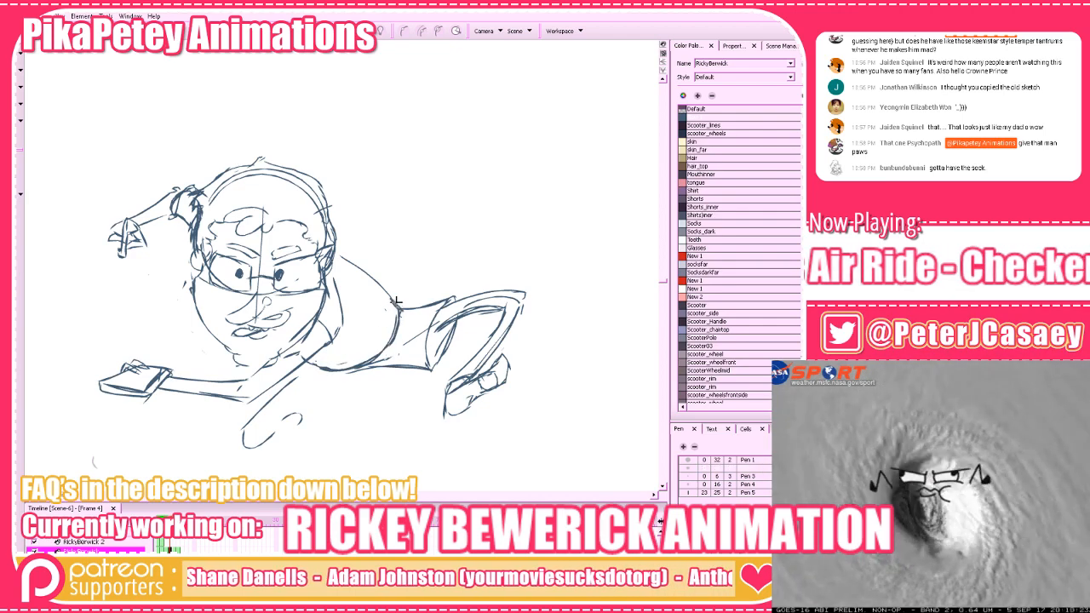
Erase the shirt hem curve and redraw it between the back line and the belly line
{"action": "key", "text": "space"}
{"action": "mouse_move", "coordinate": [416, 360]}
{"action": "left_mouse_down"}
{"action": "mouse_move", "coordinate": [359, 361]}
{"action": "mouse_move", "coordinate": [379, 344]}
{"action": "left_mouse_up"}
{"action": "key", "text": "alt+b"}
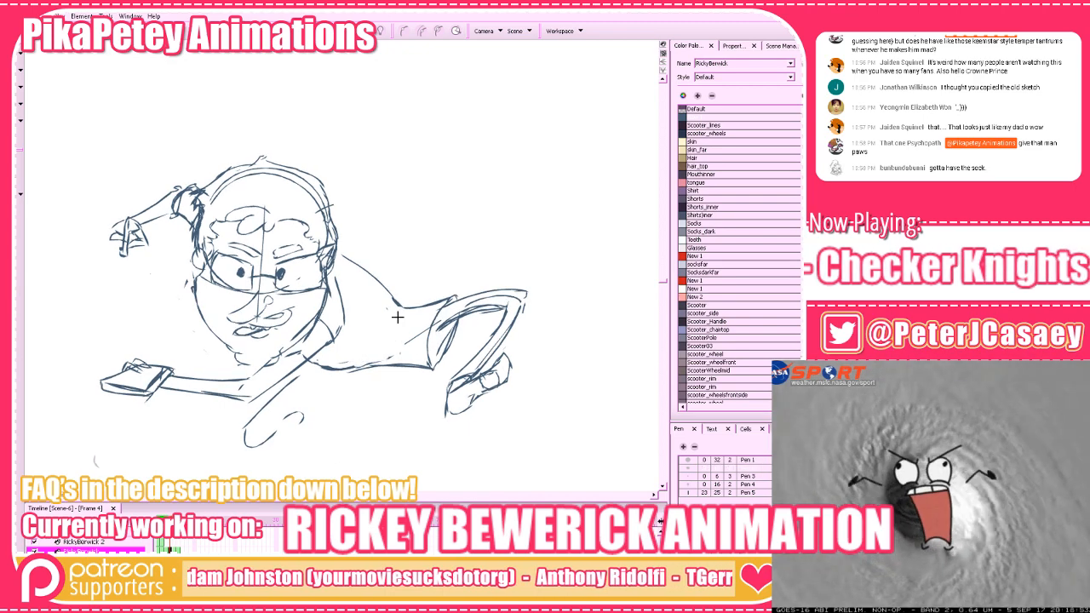
{"action": "left_click_drag", "start_coordinate": [398, 307], "coordinate": [379, 343]}
{"action": "key", "text": "ctrl+z"}
{"action": "mouse_move", "coordinate": [401, 302]}
{"action": "left_mouse_down"}
{"action": "mouse_move", "coordinate": [400, 336]}
{"action": "mouse_move", "coordinate": [355, 365]}
{"action": "left_mouse_up"}
{"action": "key", "text": "alt+e"}
{"action": "left_click_drag", "start_coordinate": [399, 319], "coordinate": [357, 358]}
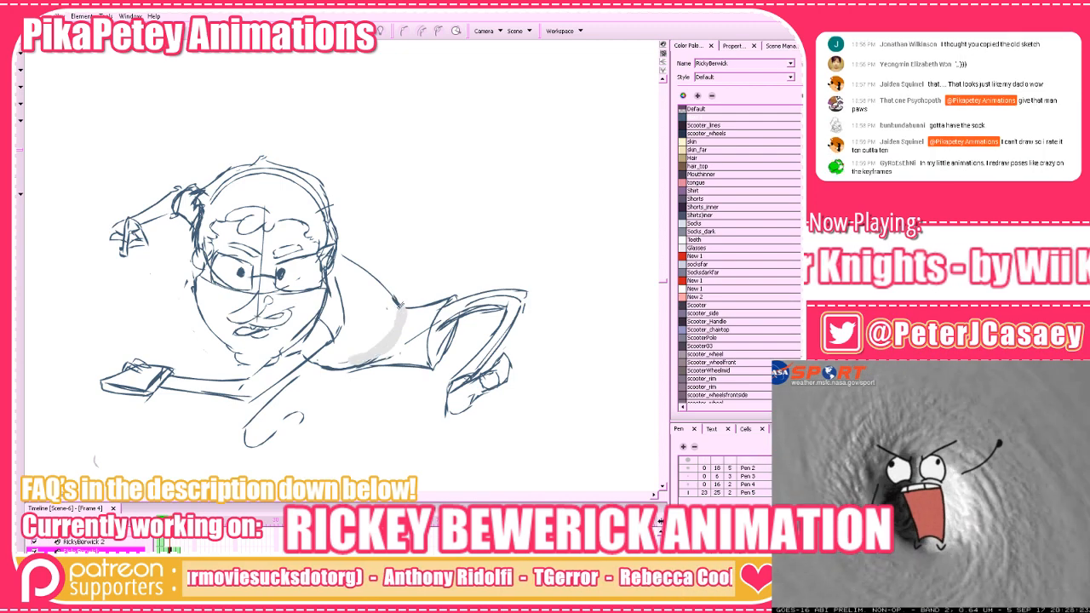
{"action": "key", "text": "alt+b"}
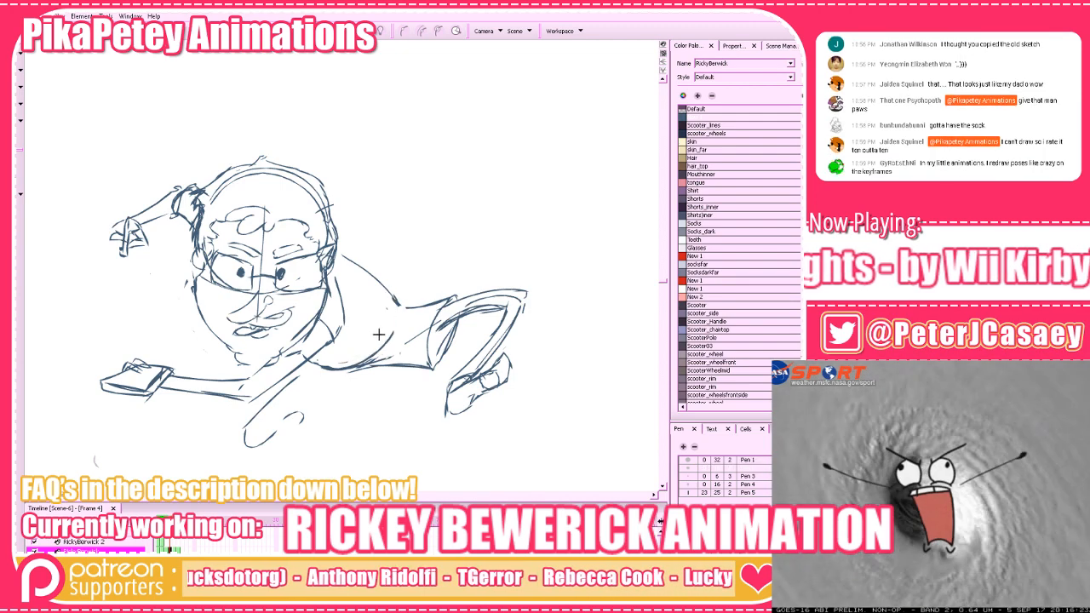
{"action": "key", "text": "alt+e"}
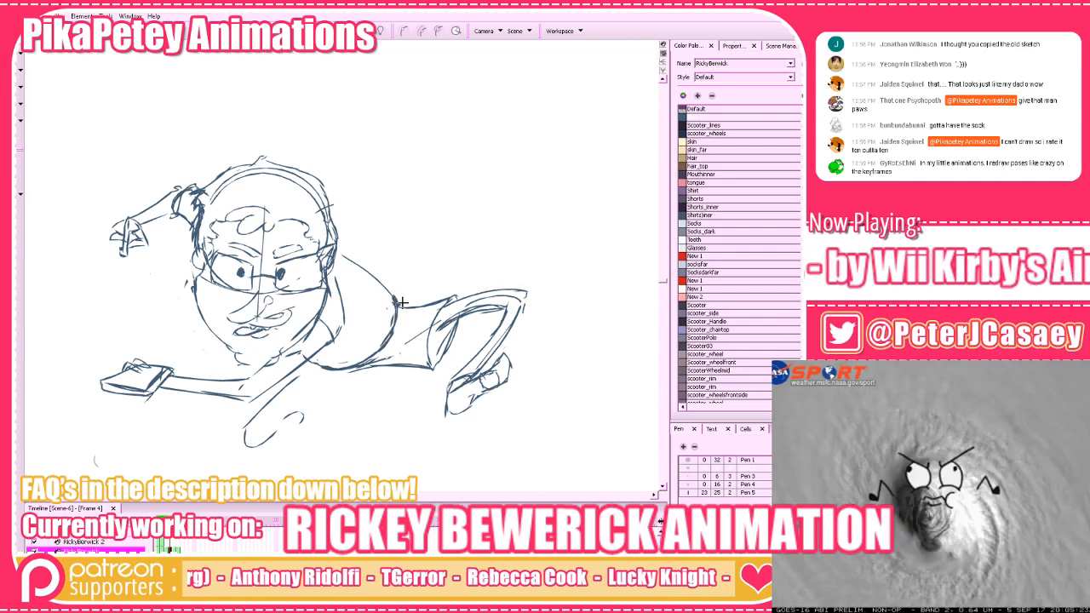
Draw the connecting contour of the supporting limb beneath the chest and finish the outline of its hand with curled fingers
{"action": "mouse_move", "coordinate": [395, 302]}
{"action": "left_mouse_down"}
{"action": "mouse_move", "coordinate": [421, 299]}
{"action": "mouse_move", "coordinate": [393, 302]}
{"action": "mouse_move", "coordinate": [419, 293]}
{"action": "mouse_move", "coordinate": [393, 299]}
{"action": "mouse_move", "coordinate": [342, 373]}
{"action": "left_mouse_up"}
{"action": "key", "text": "ctrl+z"}
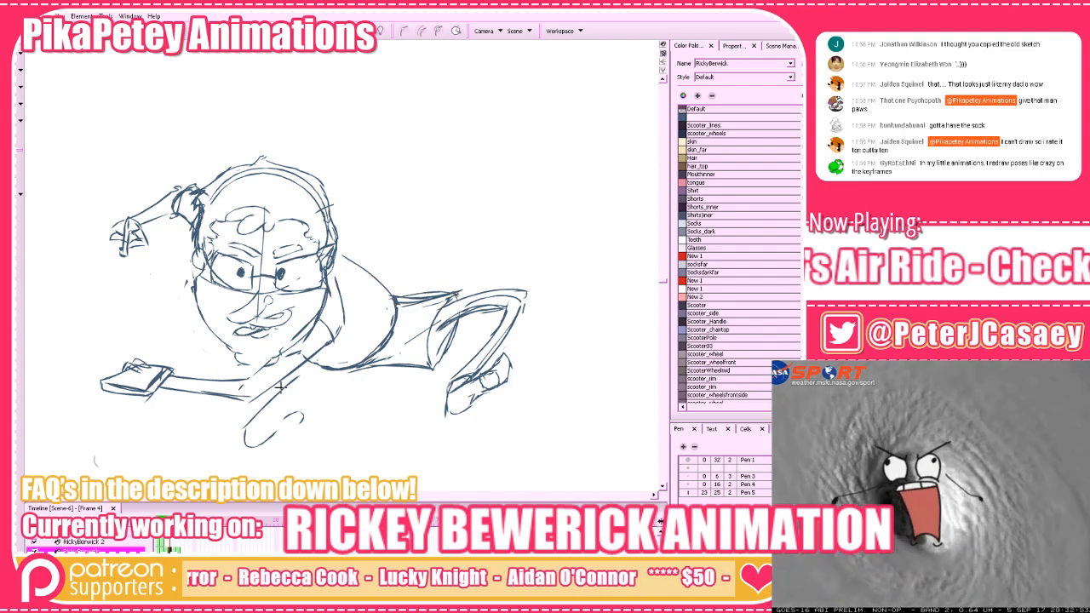
{"action": "mouse_move", "coordinate": [266, 386]}
{"action": "left_mouse_down"}
{"action": "mouse_move", "coordinate": [276, 401]}
{"action": "mouse_move", "coordinate": [344, 366]}
{"action": "left_mouse_up"}
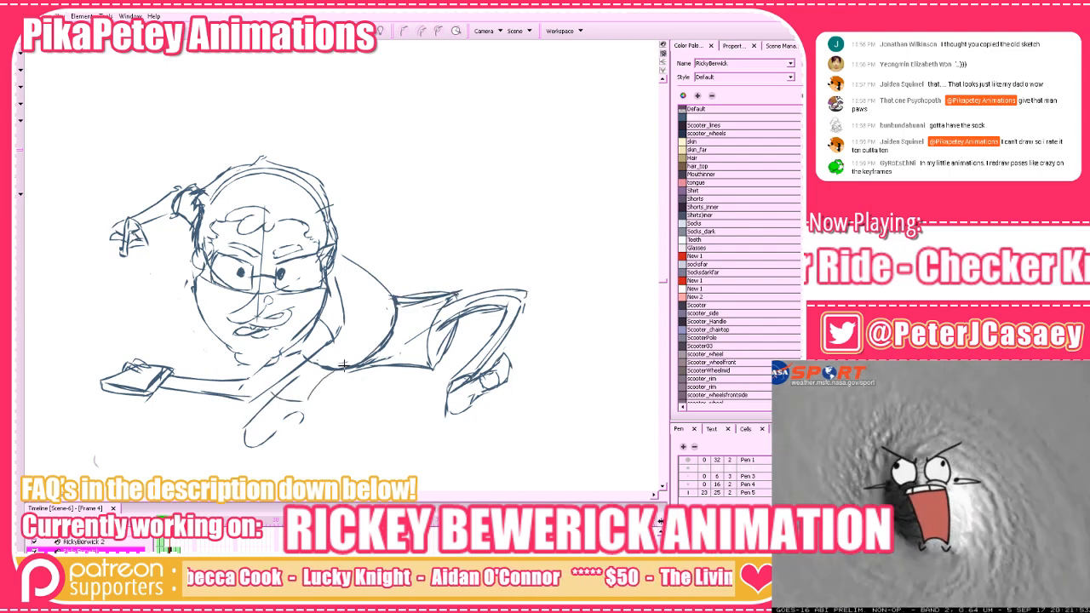
{"action": "left_click_drag", "start_coordinate": [592, 319], "coordinate": [635, 298]}
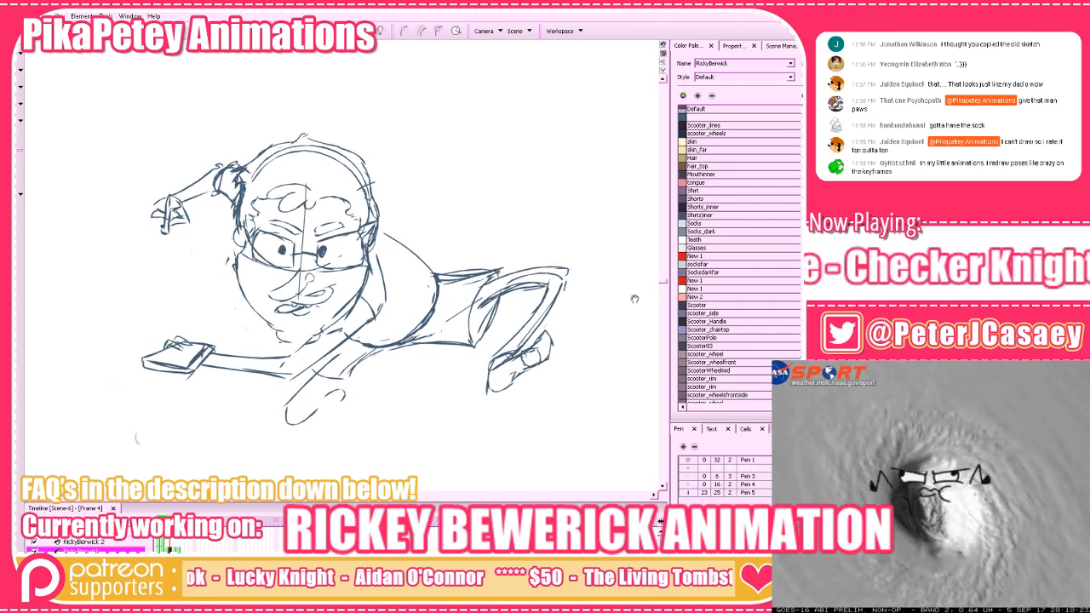
{"action": "left_click_drag", "start_coordinate": [582, 351], "coordinate": [582, 350]}
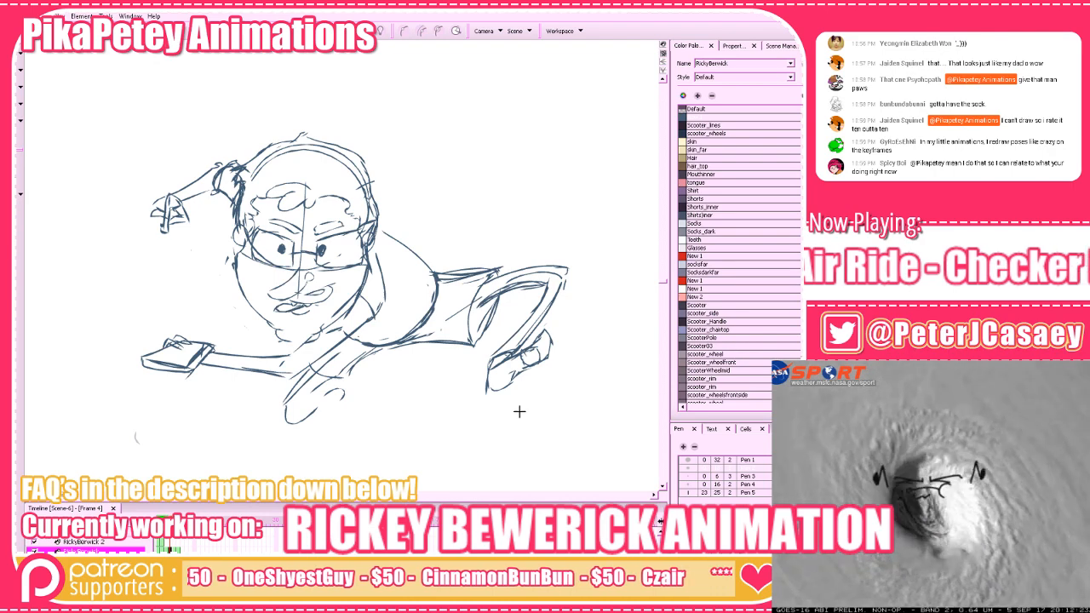
{"action": "left_click_drag", "start_coordinate": [502, 410], "coordinate": [522, 401]}
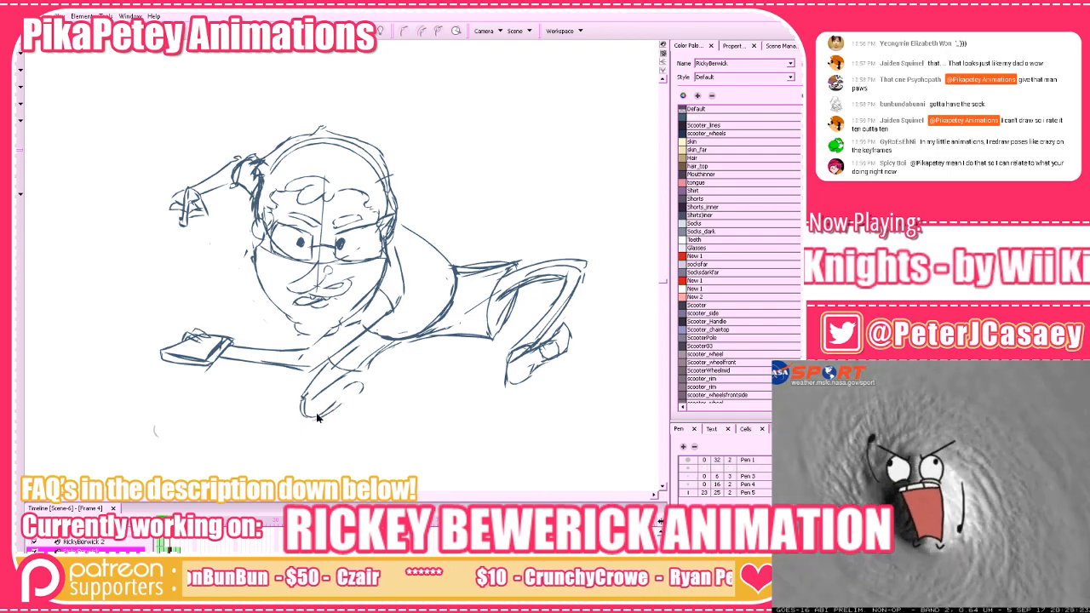
{"action": "key", "text": "ctrl+z"}
{"action": "key", "text": "ctrl+z"}
{"action": "left_click_drag", "start_coordinate": [304, 397], "coordinate": [338, 403]}
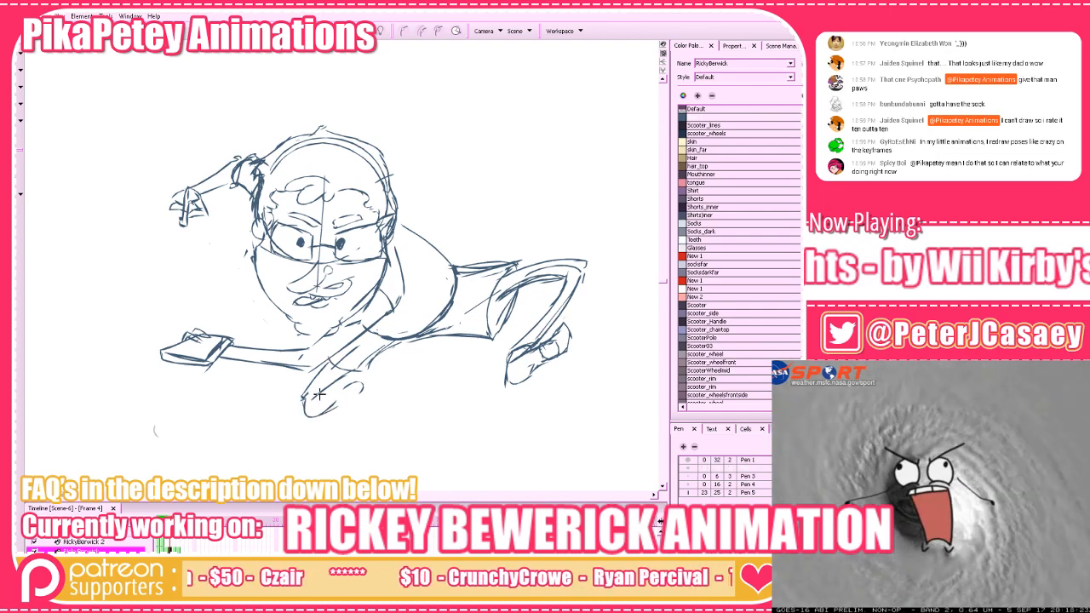
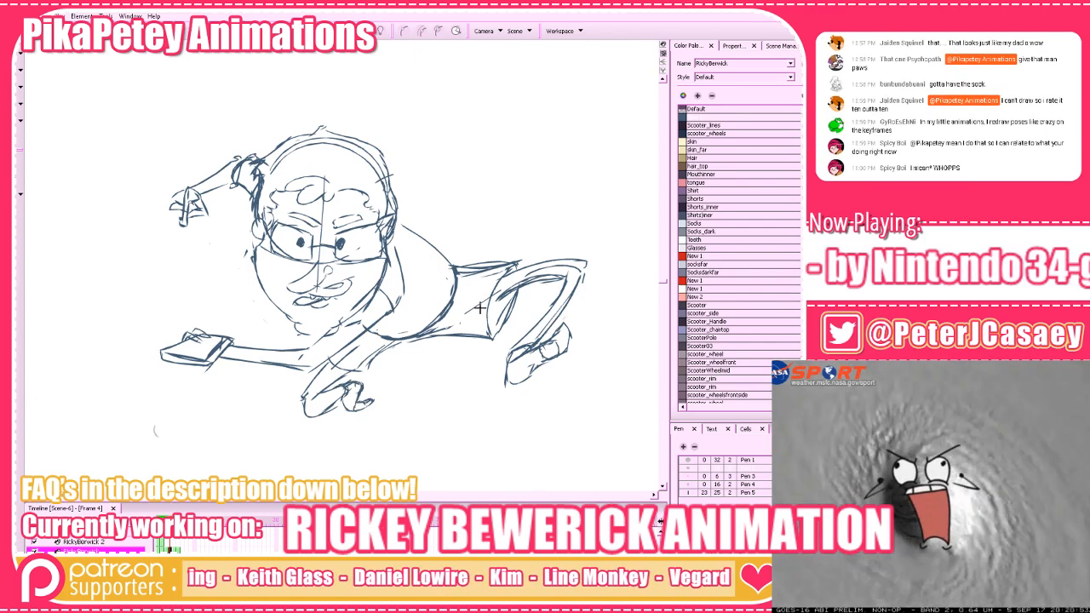
Flip back and forth through the neighbouring frames to compare the new crawling pose with the other poses
{"action": "key", "text": "2"}
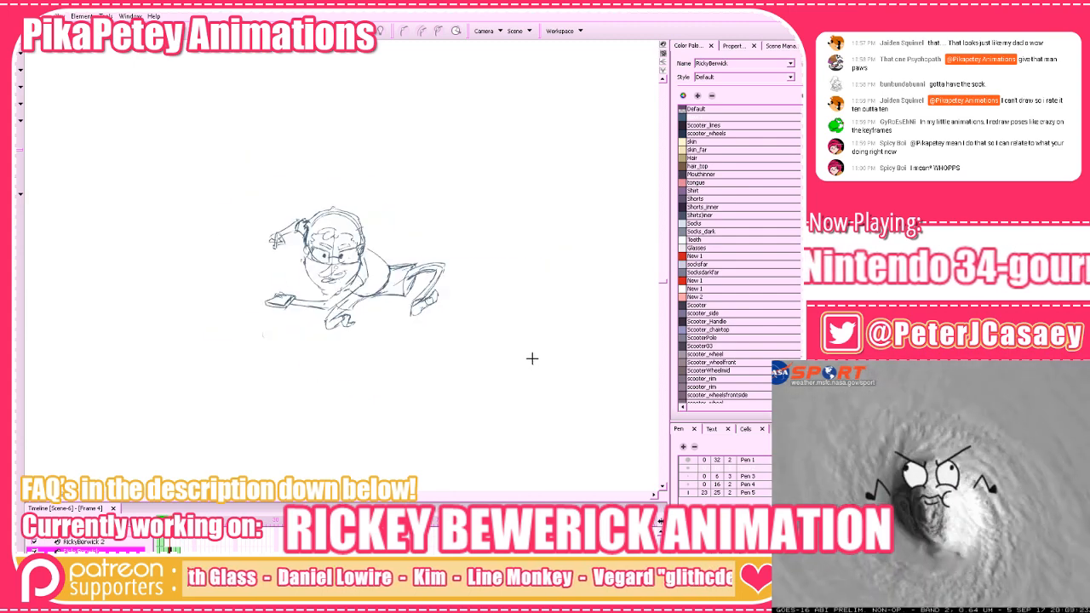
{"action": "key", "text": "2"}
{"action": "key", "text": "2"}
{"action": "mouse_move", "coordinate": [552, 332]}
{"action": "left_mouse_down"}
{"action": "mouse_move", "coordinate": [515, 350]}
{"action": "mouse_move", "coordinate": [540, 338]}
{"action": "left_mouse_up"}
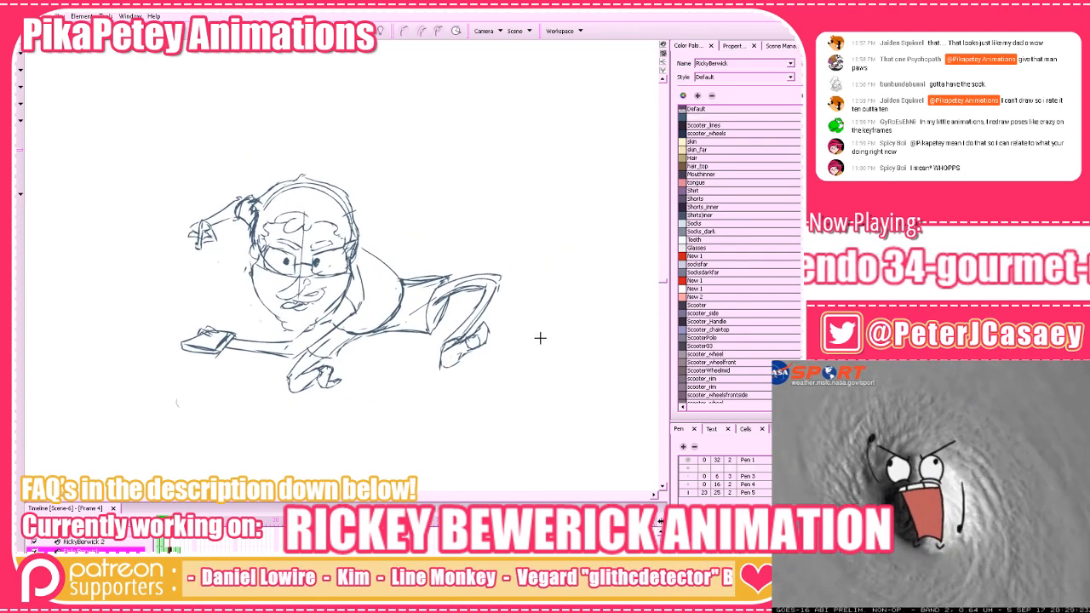
{"action": "mouse_move", "coordinate": [358, 71]}
{"action": "left_mouse_down"}
{"action": "mouse_move", "coordinate": [275, 83]}
{"action": "mouse_move", "coordinate": [584, 315]}
{"action": "mouse_move", "coordinate": [225, 102]}
{"action": "left_mouse_up"}
{"action": "key", "text": "ctrl+z"}
{"action": "key", "text": "comma"}
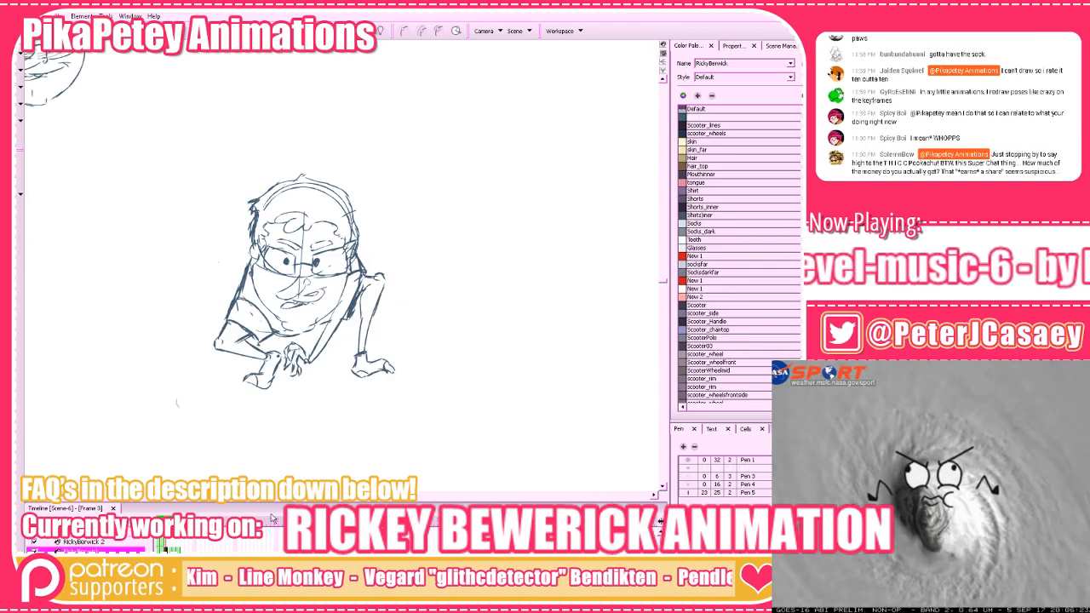
{"action": "key", "text": "comma"}
{"action": "key", "text": "comma"}
{"action": "key", "text": "period"}
{"action": "key", "text": "period"}
{"action": "key", "text": "period"}
{"action": "key", "text": "period"}
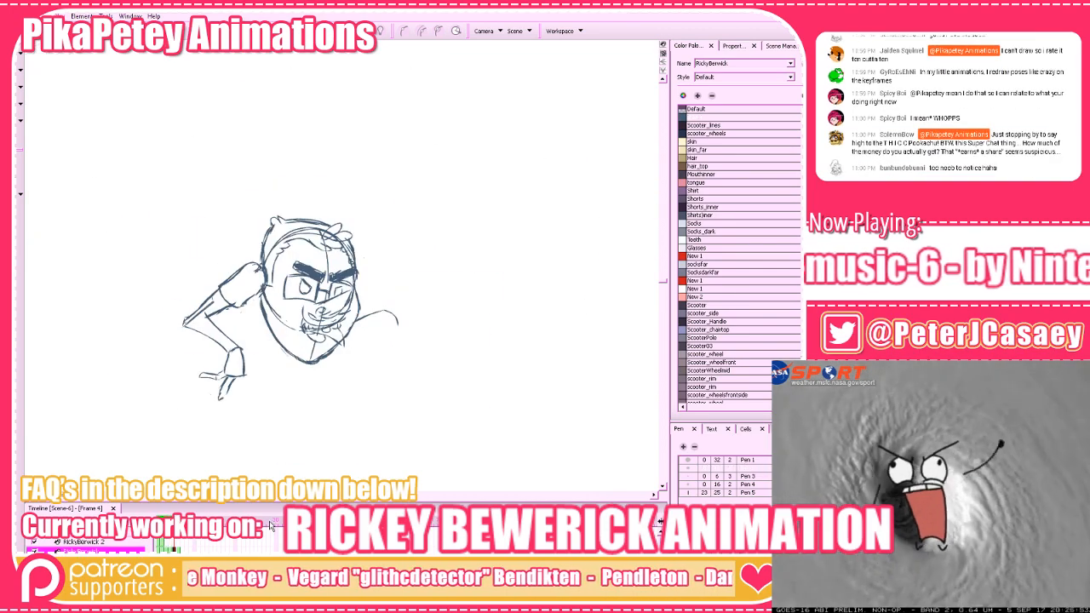
{"action": "key", "text": "comma"}
{"action": "key", "text": "period"}
{"action": "key", "text": "comma"}
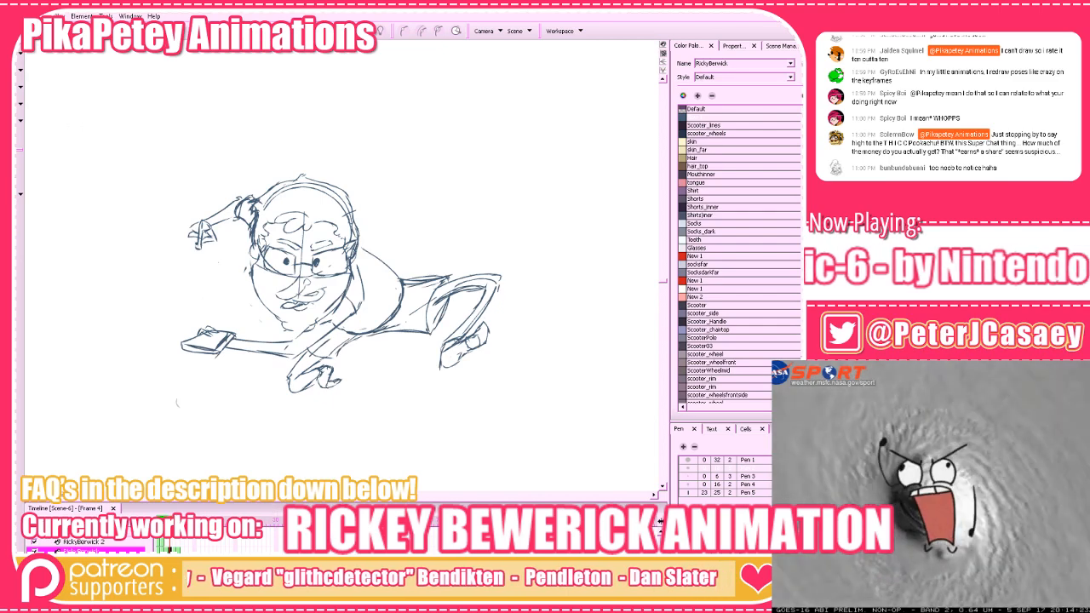
Copy the whole crawling sketch from frame 4 and paste it into frame 1 of a new drawing element, RickyBerwick 3
{"action": "left_click_drag", "start_coordinate": [85, 61], "coordinate": [499, 427]}
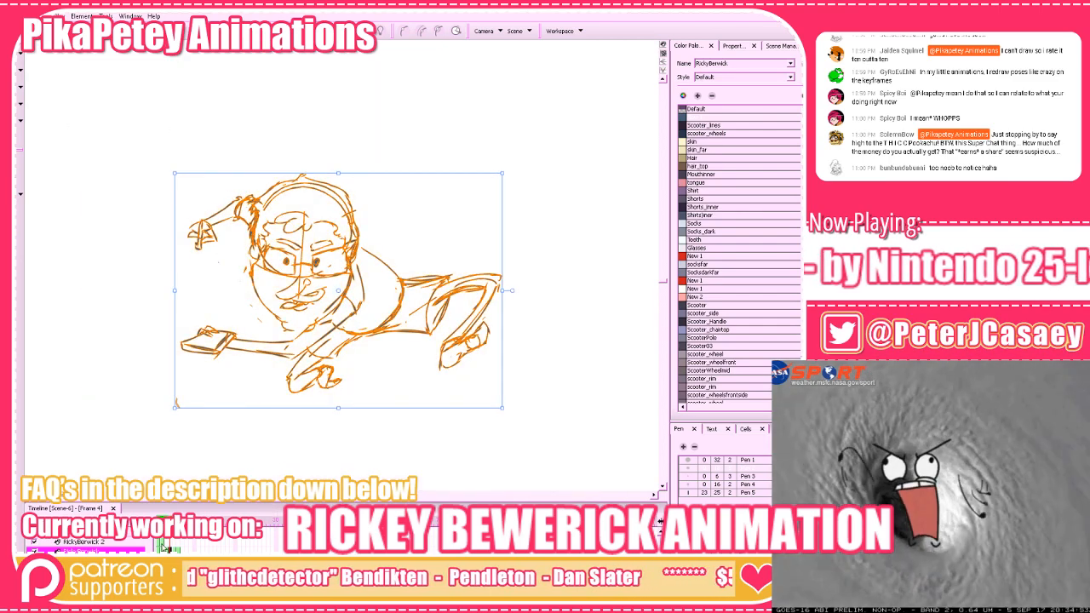
{"action": "key", "text": "comma"}
{"action": "key", "text": "comma"}
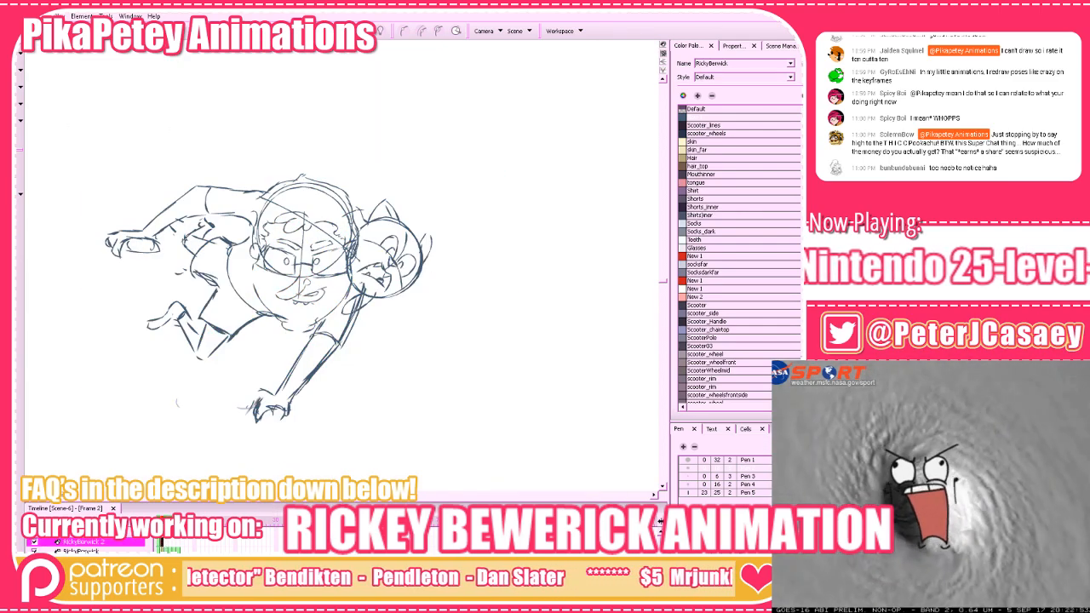
{"action": "key", "text": "ctrl+r"}
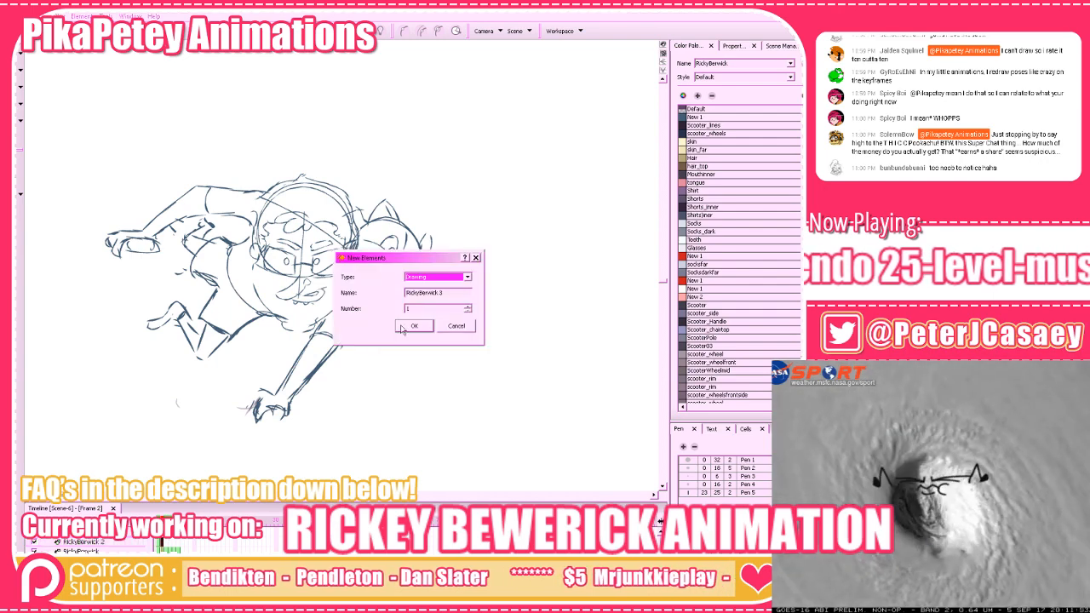
{"action": "left_click", "coordinate": [402, 327]}
{"action": "mouse_move", "coordinate": [83, 543]}
{"action": "left_mouse_down"}
{"action": "mouse_move", "coordinate": [84, 531]}
{"action": "mouse_move", "coordinate": [34, 569]}
{"action": "mouse_move", "coordinate": [34, 592]}
{"action": "left_mouse_up"}
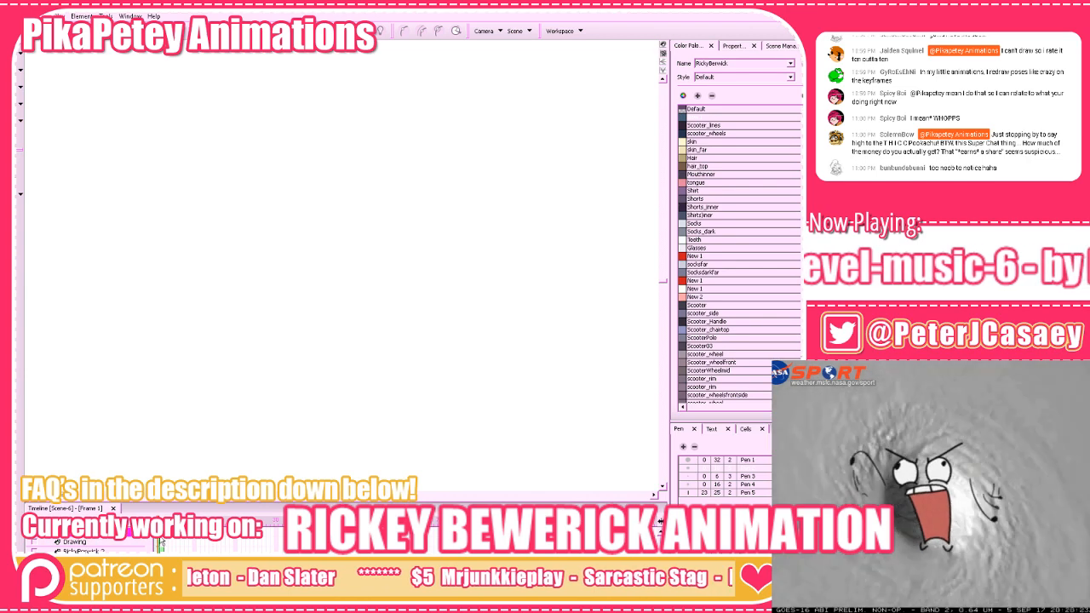
{"action": "key", "text": "ctrl+v"}
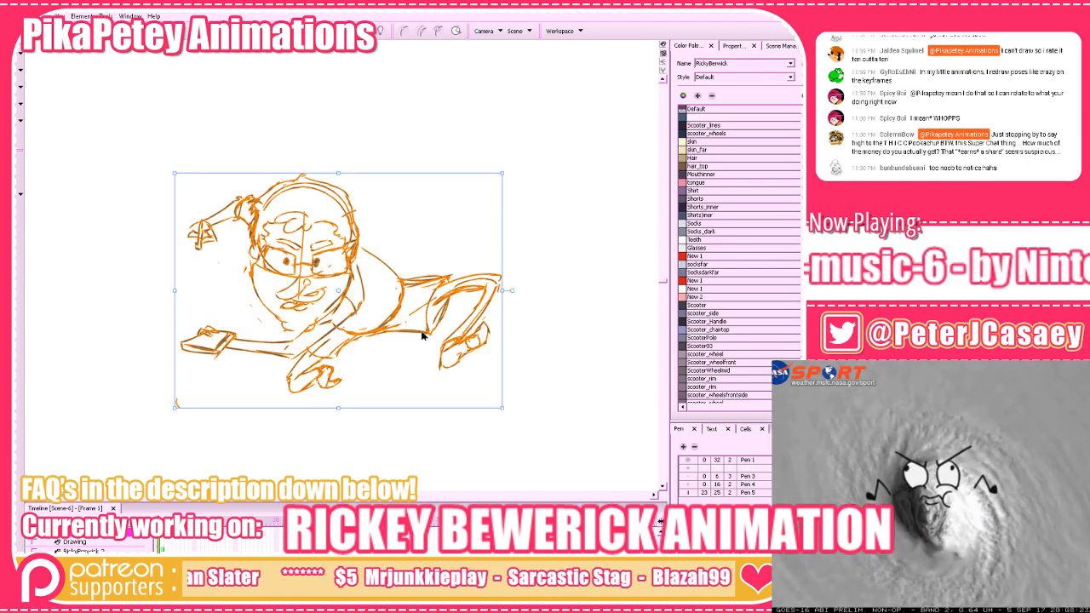
{"action": "left_click", "coordinate": [160, 545]}
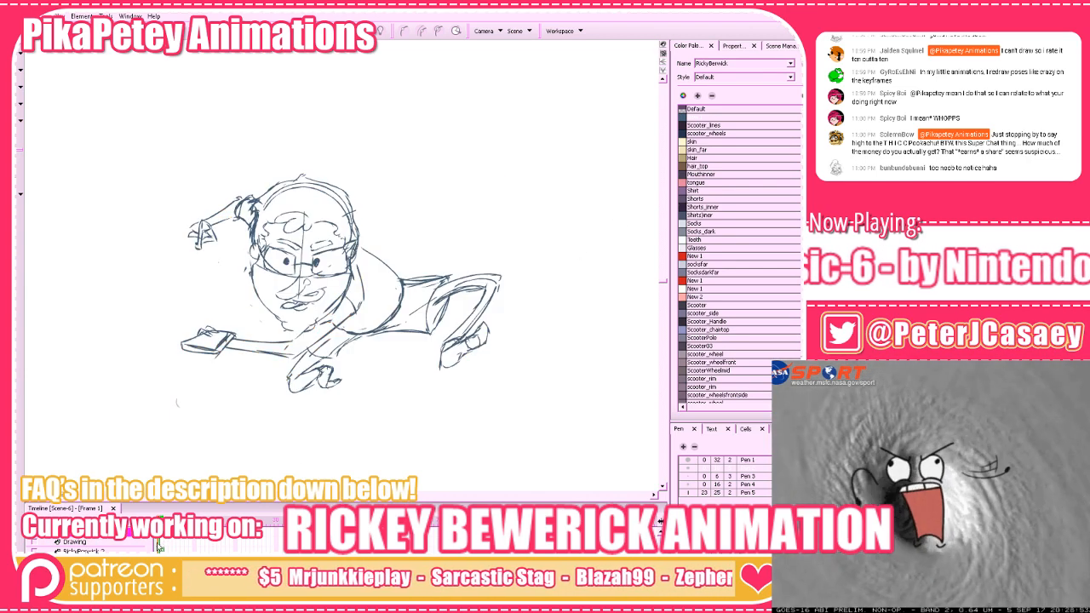
{"action": "key", "text": "ctrl+z"}
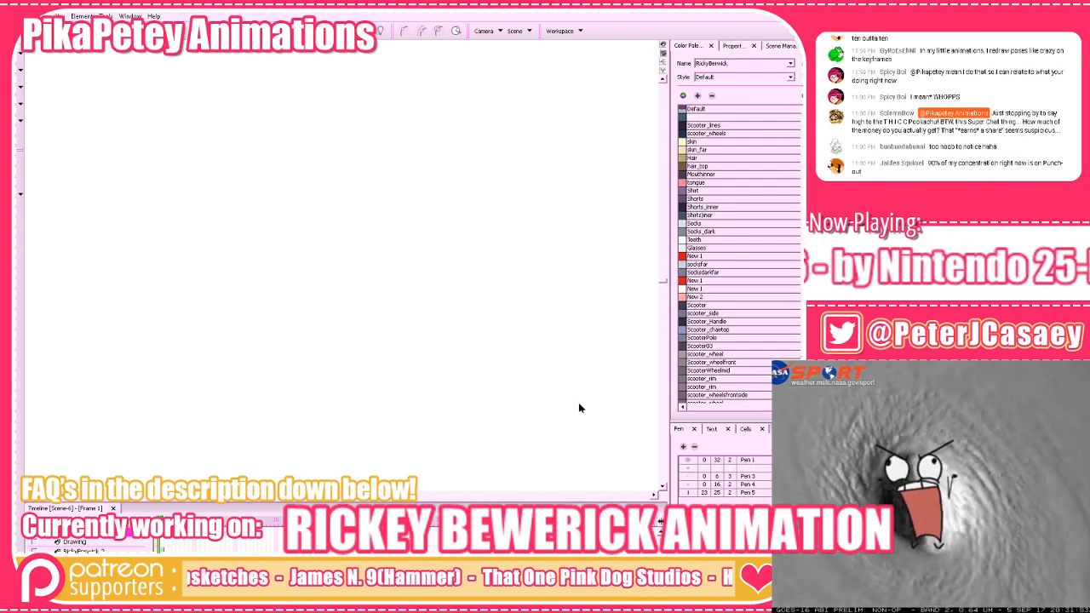
Handwrite "70%" across the empty canvas and delete the note
{"action": "mouse_move", "coordinate": [304, 201]}
{"action": "left_mouse_down"}
{"action": "mouse_move", "coordinate": [347, 192]}
{"action": "mouse_move", "coordinate": [242, 304]}
{"action": "left_mouse_up"}
{"action": "left_click_drag", "start_coordinate": [381, 208], "coordinate": [389, 213]}
{"action": "mouse_move", "coordinate": [360, 279]}
{"action": "left_mouse_down"}
{"action": "mouse_move", "coordinate": [463, 183]}
{"action": "mouse_move", "coordinate": [452, 175]}
{"action": "left_mouse_up"}
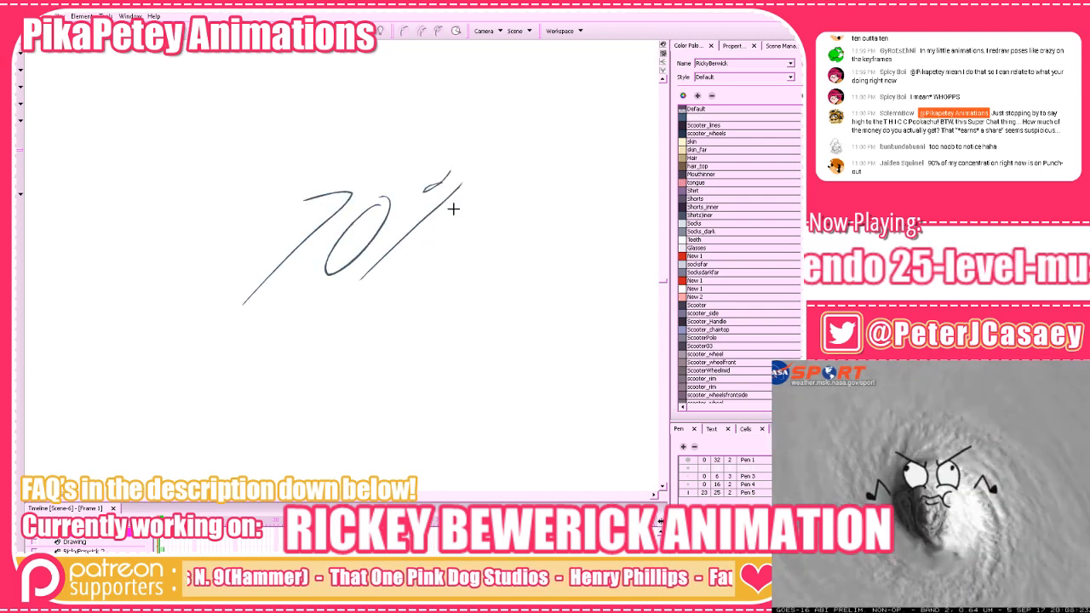
{"action": "left_click_drag", "start_coordinate": [443, 218], "coordinate": [455, 220]}
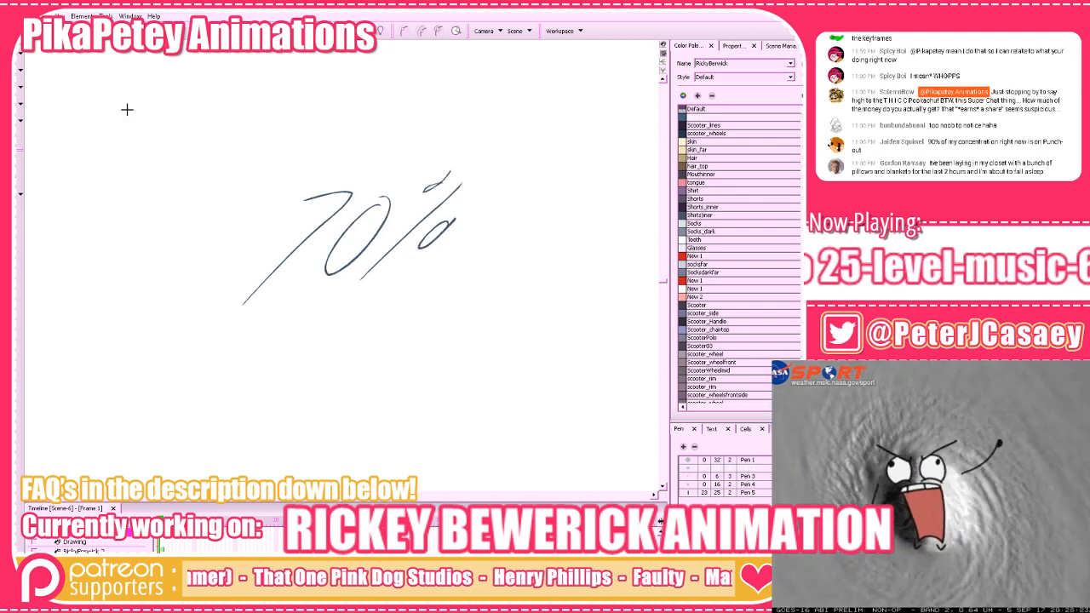
{"action": "mouse_move", "coordinate": [104, 73]}
{"action": "left_mouse_down"}
{"action": "mouse_move", "coordinate": [500, 261]}
{"action": "mouse_move", "coordinate": [502, 316]}
{"action": "left_mouse_up"}
{"action": "key", "text": "Delete"}
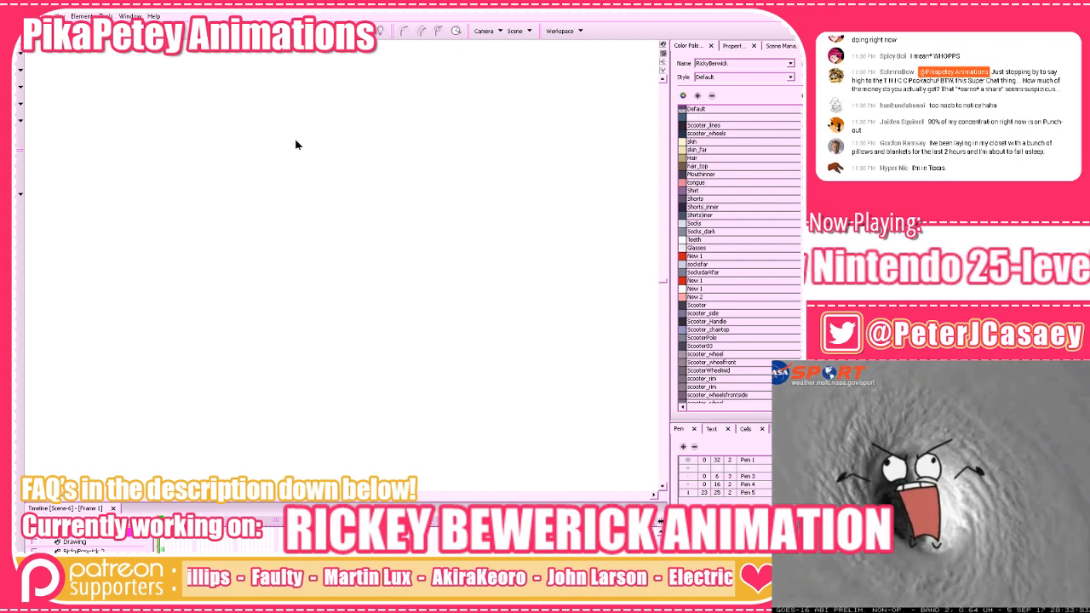
Doodle a curved arrow, a smiling face with its tongue out and loose body arcs, and delete the whole doodle
{"action": "mouse_move", "coordinate": [401, 128]}
{"action": "left_mouse_down"}
{"action": "mouse_move", "coordinate": [402, 116]}
{"action": "mouse_move", "coordinate": [234, 183]}
{"action": "mouse_move", "coordinate": [272, 199]}
{"action": "mouse_move", "coordinate": [242, 212]}
{"action": "left_mouse_up"}
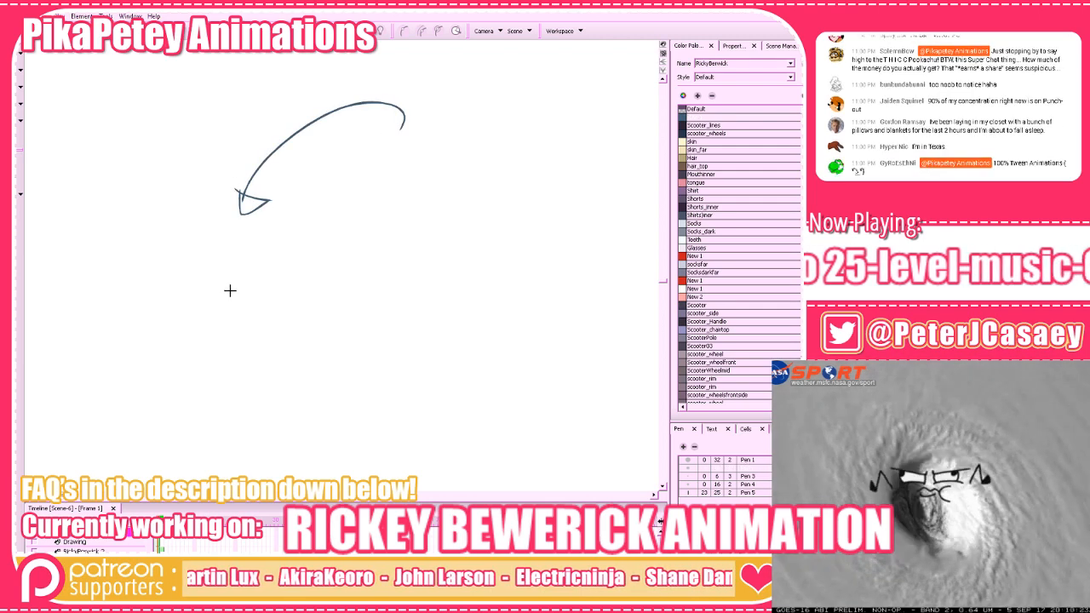
{"action": "mouse_move", "coordinate": [245, 262]}
{"action": "left_mouse_down"}
{"action": "mouse_move", "coordinate": [243, 292]}
{"action": "mouse_move", "coordinate": [246, 266]}
{"action": "mouse_move", "coordinate": [272, 295]}
{"action": "mouse_move", "coordinate": [274, 271]}
{"action": "left_mouse_up"}
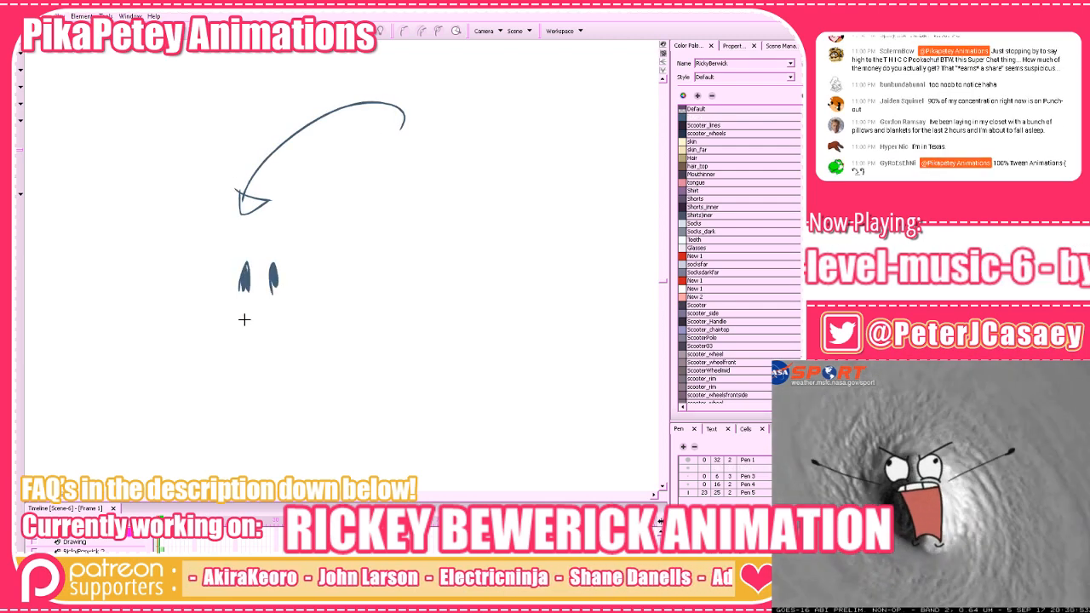
{"action": "mouse_move", "coordinate": [245, 320]}
{"action": "left_mouse_down"}
{"action": "mouse_move", "coordinate": [266, 330]}
{"action": "mouse_move", "coordinate": [249, 320]}
{"action": "mouse_move", "coordinate": [312, 277]}
{"action": "left_mouse_up"}
{"action": "key", "text": "ctrl+z"}
{"action": "mouse_move", "coordinate": [255, 321]}
{"action": "left_mouse_down"}
{"action": "mouse_move", "coordinate": [284, 311]}
{"action": "mouse_move", "coordinate": [257, 329]}
{"action": "left_mouse_up"}
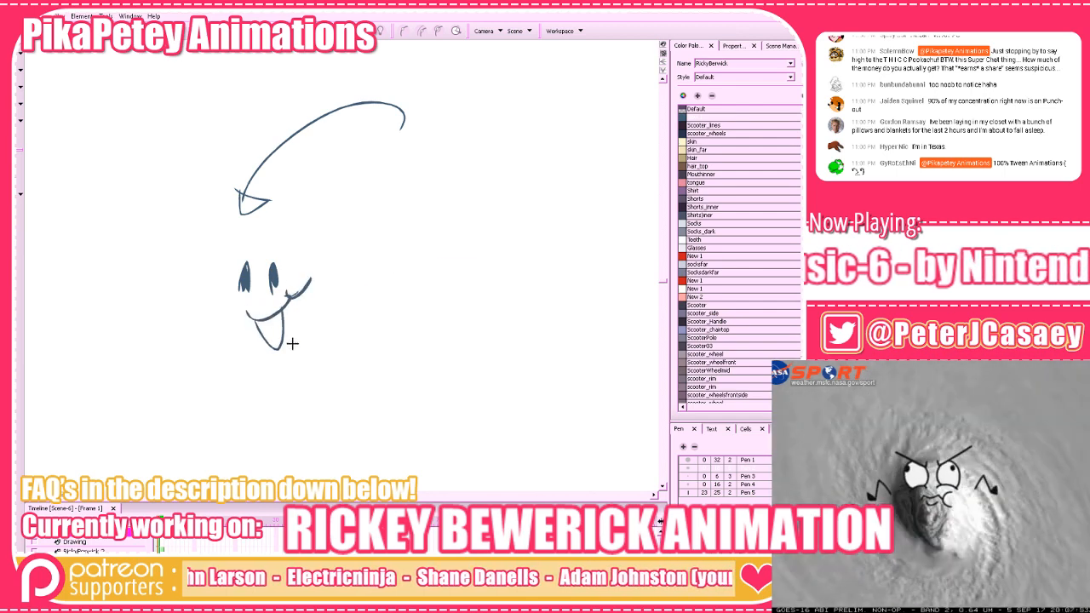
{"action": "left_click_drag", "start_coordinate": [325, 317], "coordinate": [518, 293]}
{"action": "left_click_drag", "start_coordinate": [421, 316], "coordinate": [528, 369]}
{"action": "left_click_drag", "start_coordinate": [379, 390], "coordinate": [356, 479]}
{"action": "left_click_drag", "start_coordinate": [242, 389], "coordinate": [232, 456]}
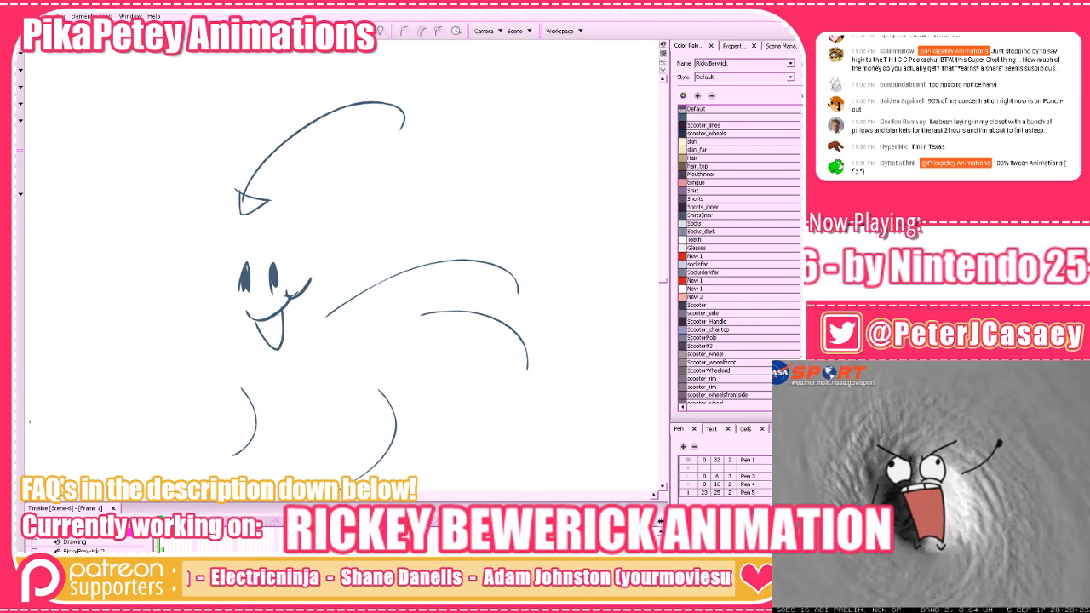
{"action": "mouse_move", "coordinate": [82, 52]}
{"action": "left_mouse_down"}
{"action": "mouse_move", "coordinate": [160, 102]}
{"action": "mouse_move", "coordinate": [541, 438]}
{"action": "left_mouse_up"}
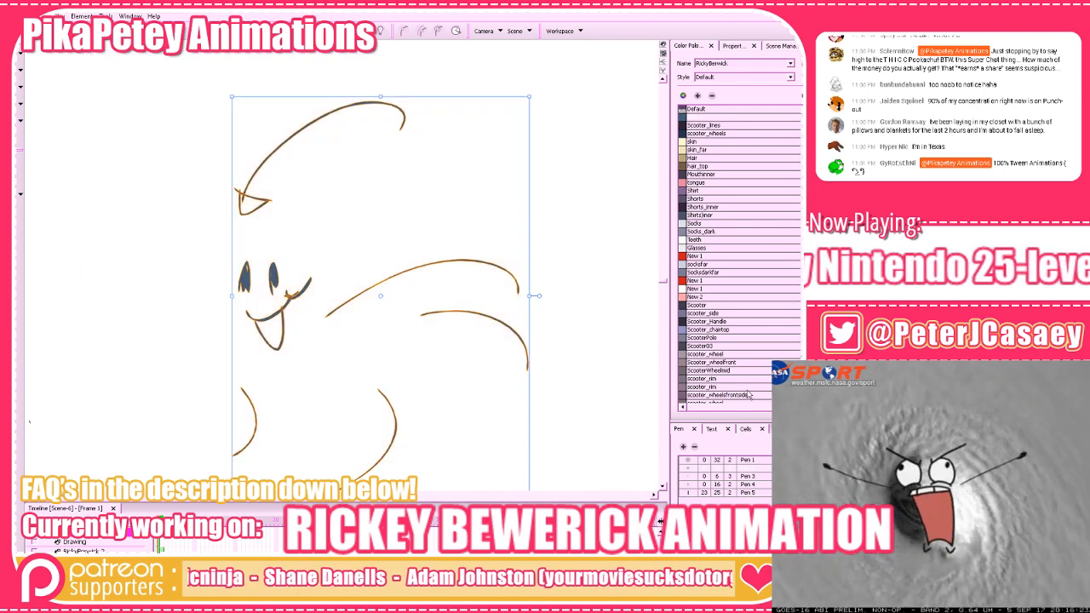
{"action": "key", "text": "Delete"}
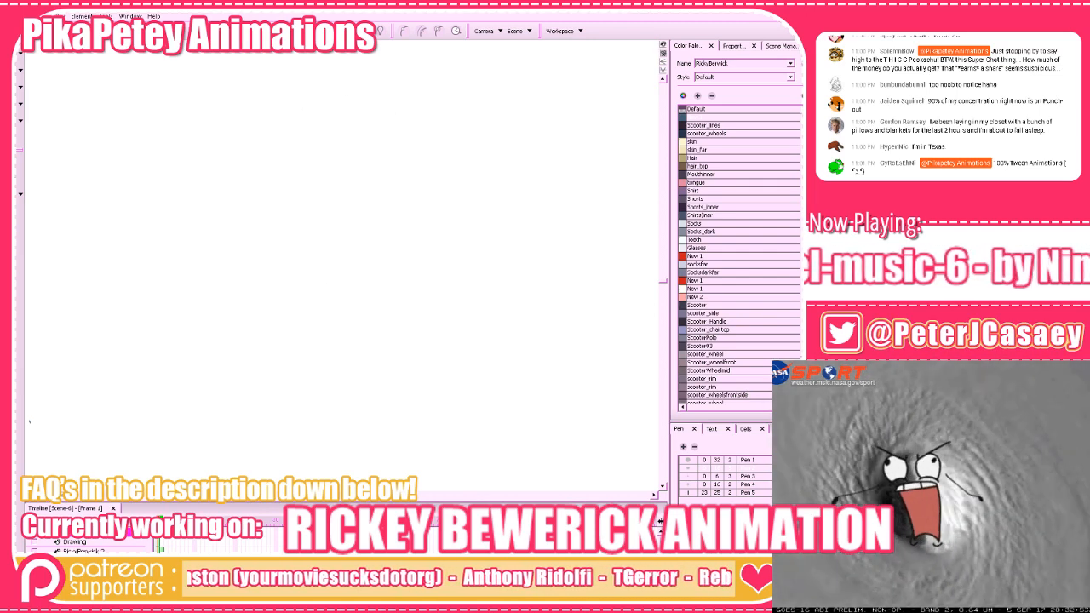
Turn on onion skinning to show the crawling sketch as a faint red guide under the blank drawing
{"action": "mouse_move", "coordinate": [160, 519]}
{"action": "left_mouse_down"}
{"action": "mouse_move", "coordinate": [170, 520]}
{"action": "mouse_move", "coordinate": [155, 511]}
{"action": "left_mouse_up"}
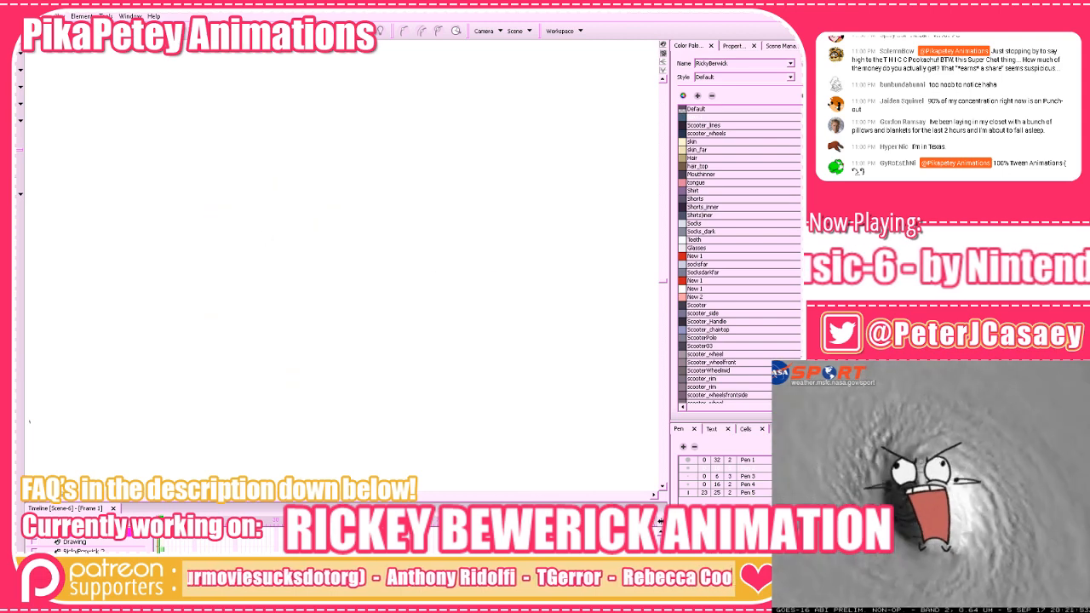
{"action": "left_click", "coordinate": [365, 33]}
{"action": "left_click", "coordinate": [380, 58]}
{"action": "left_click_drag", "start_coordinate": [472, 373], "coordinate": [479, 393]}
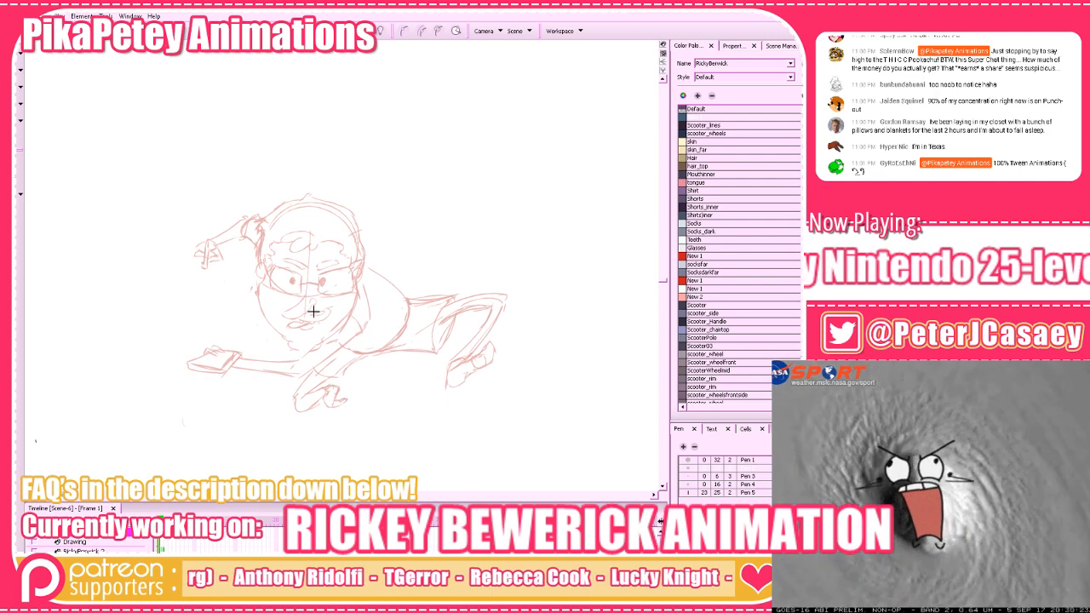
{"action": "mouse_move", "coordinate": [260, 256]}
{"action": "left_mouse_down"}
{"action": "mouse_move", "coordinate": [338, 288]}
{"action": "mouse_move", "coordinate": [313, 295]}
{"action": "mouse_move", "coordinate": [290, 213]}
{"action": "mouse_move", "coordinate": [273, 294]}
{"action": "mouse_move", "coordinate": [295, 209]}
{"action": "left_mouse_up"}
{"action": "key", "text": "ctrl+z"}
{"action": "key", "text": "ctrl+z"}
{"action": "mouse_move", "coordinate": [358, 264]}
{"action": "left_mouse_down"}
{"action": "mouse_move", "coordinate": [342, 291]}
{"action": "mouse_move", "coordinate": [263, 268]}
{"action": "mouse_move", "coordinate": [355, 237]}
{"action": "mouse_move", "coordinate": [259, 225]}
{"action": "mouse_move", "coordinate": [294, 207]}
{"action": "left_mouse_up"}
{"action": "key", "text": "ctrl+z"}
{"action": "mouse_move", "coordinate": [359, 239]}
{"action": "left_mouse_down"}
{"action": "mouse_move", "coordinate": [319, 205]}
{"action": "mouse_move", "coordinate": [254, 254]}
{"action": "left_mouse_up"}
{"action": "key", "text": "ctrl+z"}
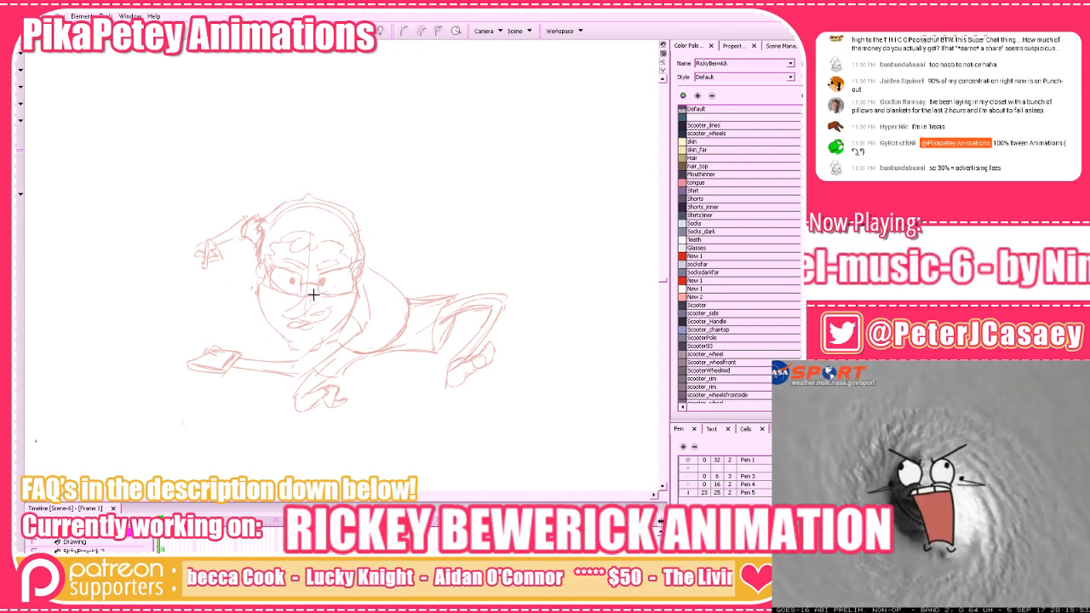
Draw a rough construction circle around the upper head over the faint crawling sketch, and save the scene
{"action": "mouse_move", "coordinate": [314, 296]}
{"action": "left_mouse_down"}
{"action": "mouse_move", "coordinate": [263, 267]}
{"action": "mouse_move", "coordinate": [289, 207]}
{"action": "mouse_move", "coordinate": [356, 233]}
{"action": "mouse_move", "coordinate": [313, 295]}
{"action": "mouse_move", "coordinate": [275, 214]}
{"action": "mouse_move", "coordinate": [355, 230]}
{"action": "mouse_move", "coordinate": [291, 292]}
{"action": "mouse_move", "coordinate": [290, 207]}
{"action": "mouse_move", "coordinate": [348, 271]}
{"action": "mouse_move", "coordinate": [264, 261]}
{"action": "mouse_move", "coordinate": [363, 244]}
{"action": "mouse_move", "coordinate": [346, 206]}
{"action": "mouse_move", "coordinate": [246, 224]}
{"action": "left_mouse_up"}
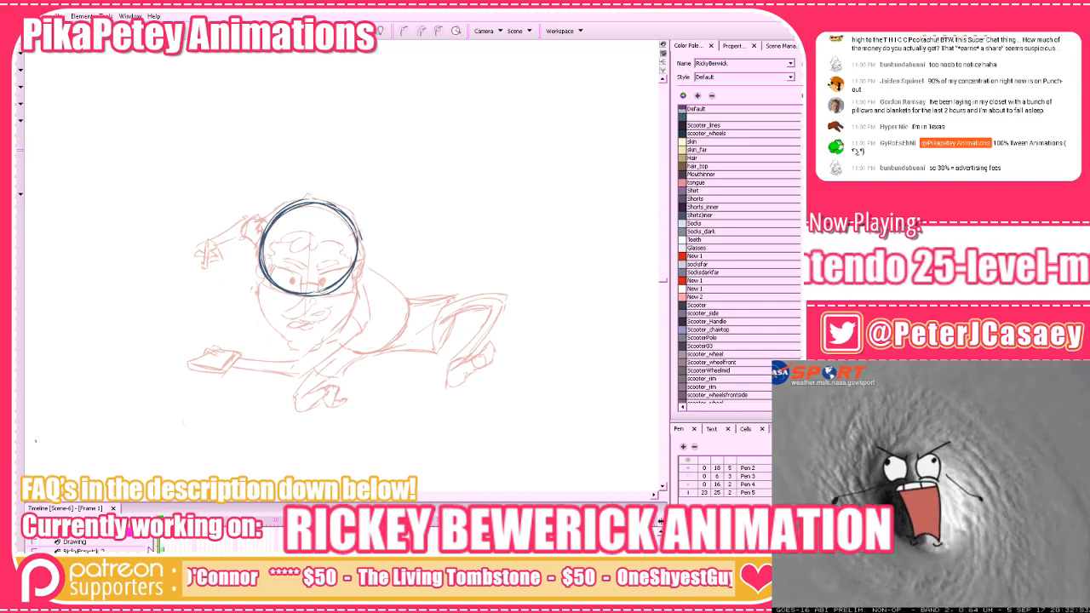
{"action": "mouse_move", "coordinate": [75, 77]}
{"action": "left_mouse_down"}
{"action": "mouse_move", "coordinate": [133, 108]}
{"action": "mouse_move", "coordinate": [388, 326]}
{"action": "left_mouse_up"}
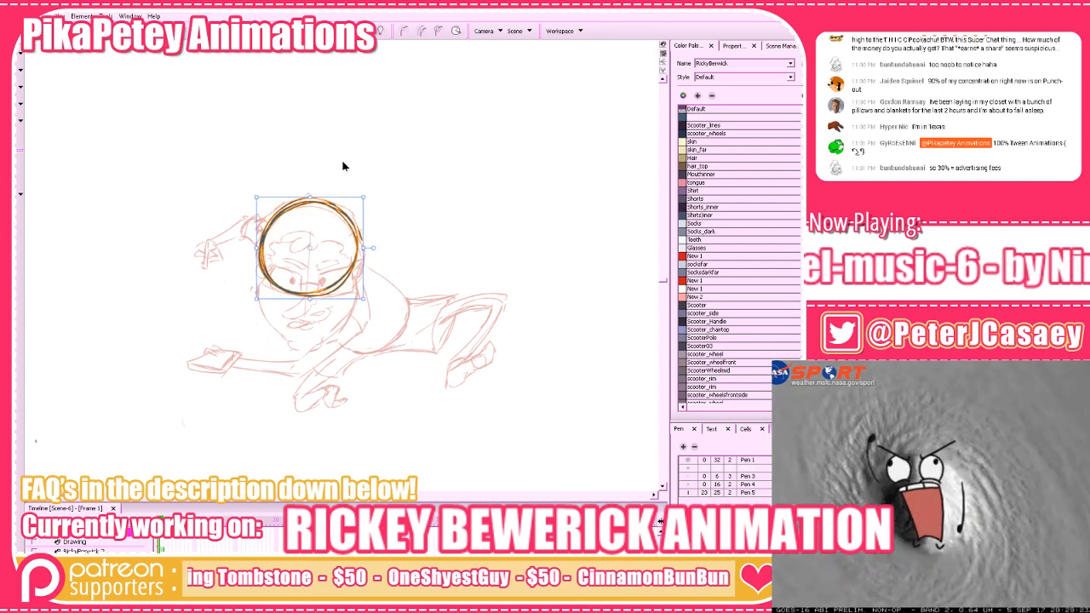
{"action": "key", "text": "ctrl+s"}
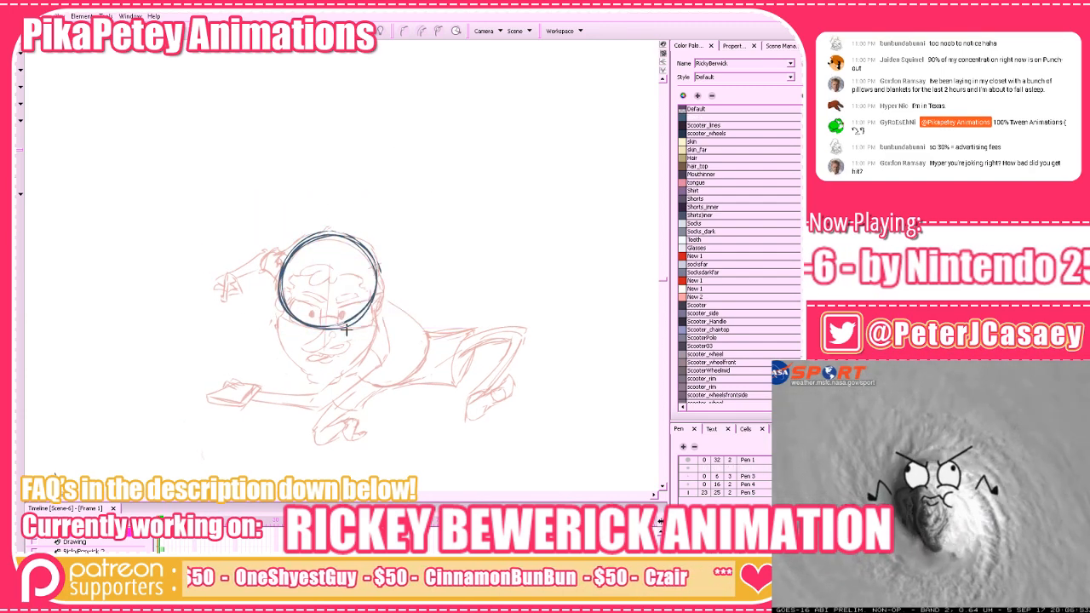
{"action": "left_click_drag", "start_coordinate": [148, 128], "coordinate": [477, 285]}
{"action": "left_click_drag", "start_coordinate": [457, 290], "coordinate": [478, 434]}
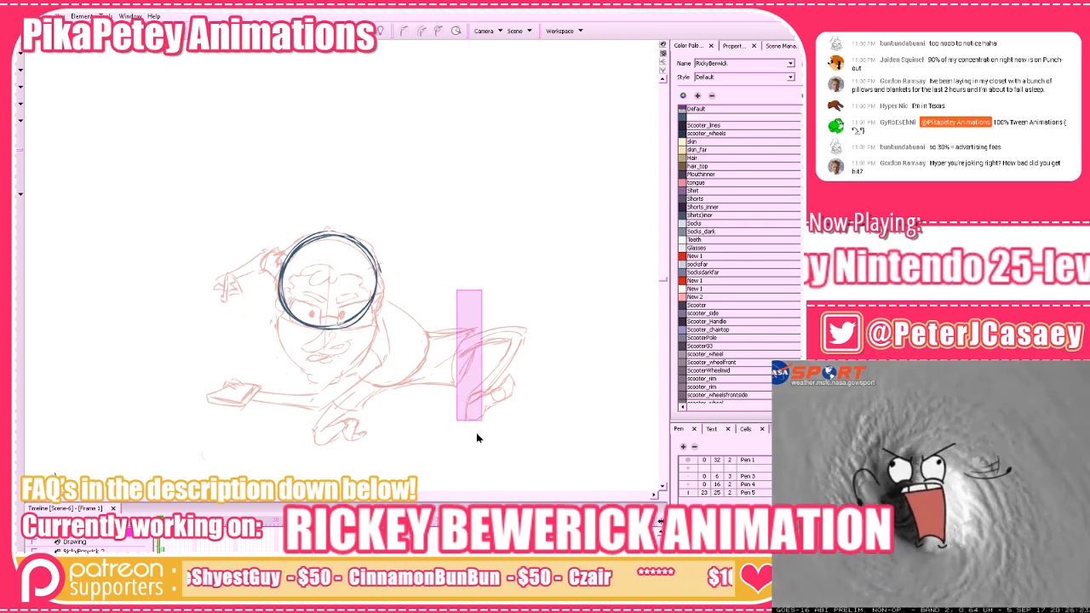
Squash the head's construction circle slightly from above and draw a vertical centre line from its crown down through the face
{"action": "left_click_drag", "start_coordinate": [517, 196], "coordinate": [207, 381]}
{"action": "mouse_move", "coordinate": [329, 230]}
{"action": "left_mouse_down"}
{"action": "mouse_move", "coordinate": [362, 249]}
{"action": "mouse_move", "coordinate": [324, 414]}
{"action": "mouse_move", "coordinate": [328, 256]}
{"action": "mouse_move", "coordinate": [324, 410]}
{"action": "mouse_move", "coordinate": [328, 288]}
{"action": "mouse_move", "coordinate": [324, 362]}
{"action": "left_mouse_up"}
{"action": "key", "text": "alt+b"}
{"action": "key", "text": "alt+b"}
{"action": "key", "text": "ctrl+z"}
{"action": "key", "text": "ctrl+z"}
{"action": "key", "text": "ctrl+z"}
{"action": "key", "text": "ctrl+z"}
{"action": "left_click_drag", "start_coordinate": [332, 240], "coordinate": [320, 375]}
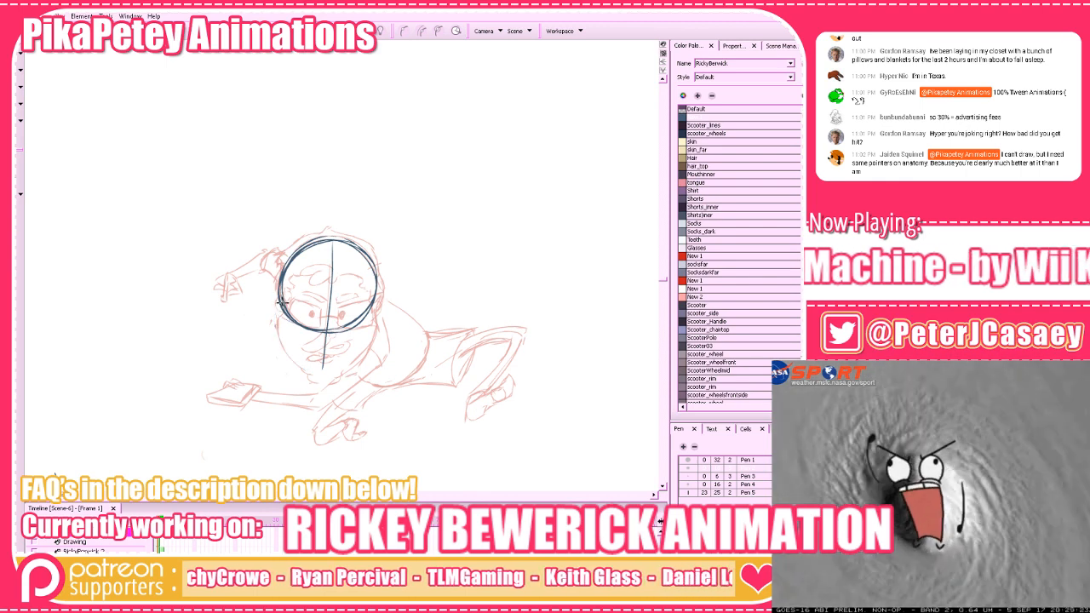
Draw the tapering jaw and short flat chin below the head circle, redoing the far cheek line over the onion-skinned sketch
{"action": "mouse_move", "coordinate": [277, 320]}
{"action": "left_mouse_down"}
{"action": "mouse_move", "coordinate": [356, 380]}
{"action": "mouse_move", "coordinate": [345, 343]}
{"action": "mouse_move", "coordinate": [372, 312]}
{"action": "left_mouse_up"}
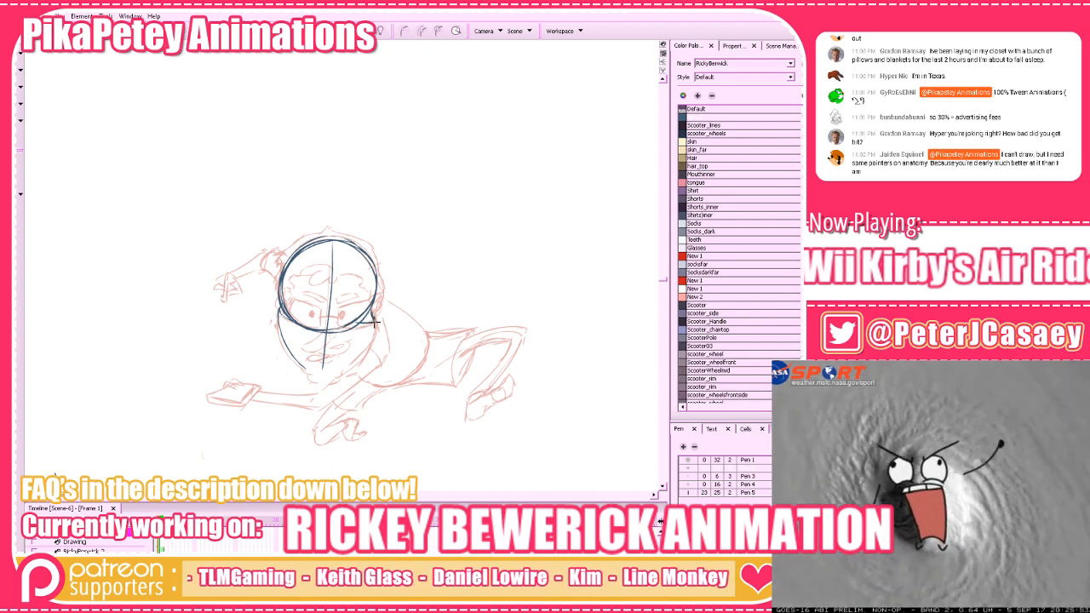
{"action": "left_click_drag", "start_coordinate": [375, 324], "coordinate": [342, 366]}
{"action": "key", "text": "ctrl+z"}
{"action": "key", "text": "ctrl+z"}
{"action": "mouse_move", "coordinate": [373, 325]}
{"action": "left_mouse_down"}
{"action": "mouse_move", "coordinate": [328, 373]}
{"action": "mouse_move", "coordinate": [304, 370]}
{"action": "mouse_move", "coordinate": [339, 371]}
{"action": "mouse_move", "coordinate": [304, 369]}
{"action": "mouse_move", "coordinate": [336, 372]}
{"action": "mouse_move", "coordinate": [309, 369]}
{"action": "mouse_move", "coordinate": [337, 379]}
{"action": "left_mouse_up"}
{"action": "left_click", "coordinate": [366, 31]}
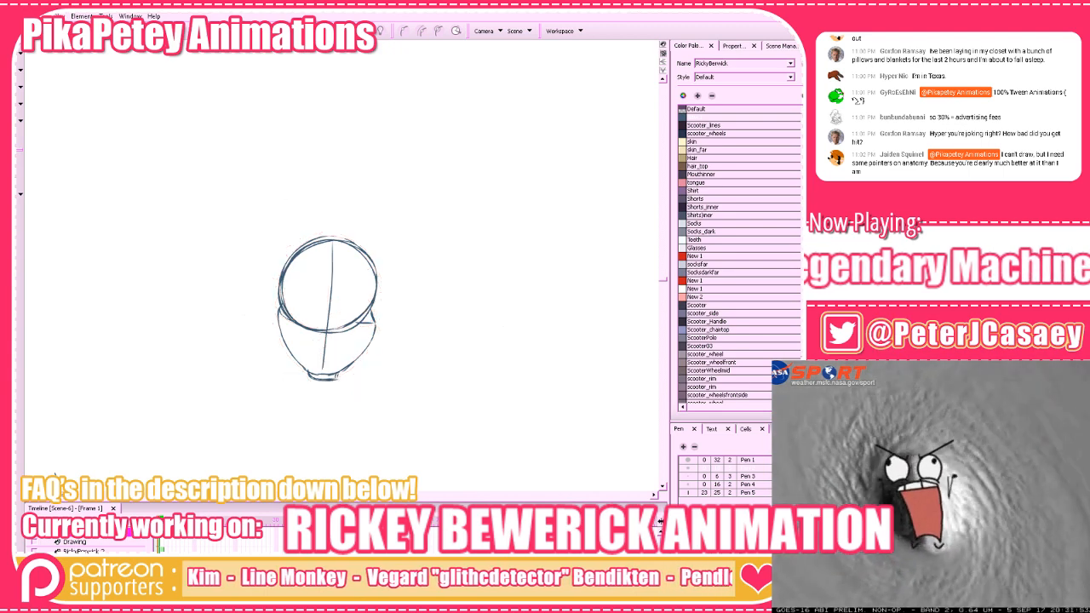
{"action": "left_click", "coordinate": [34, 542]}
{"action": "key", "text": "2"}
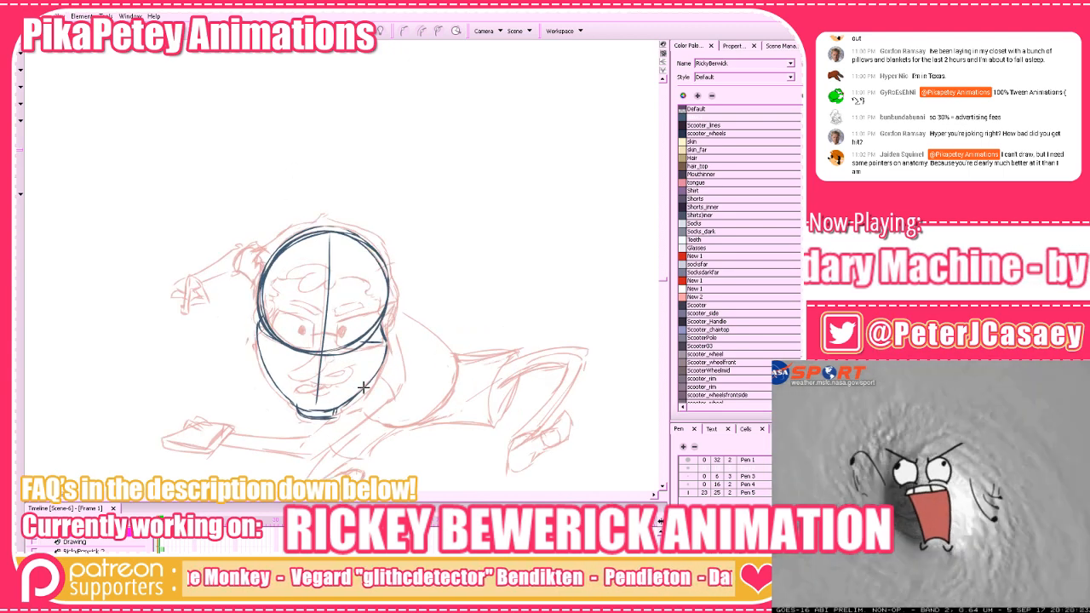
Draw the slanted nose below the head circle and squash the whole head construction slightly from the chin
{"action": "left_click_drag", "start_coordinate": [322, 350], "coordinate": [301, 375]}
{"action": "mouse_move", "coordinate": [321, 354]}
{"action": "left_mouse_down"}
{"action": "mouse_move", "coordinate": [290, 381]}
{"action": "mouse_move", "coordinate": [308, 383]}
{"action": "mouse_move", "coordinate": [328, 353]}
{"action": "mouse_move", "coordinate": [294, 384]}
{"action": "mouse_move", "coordinate": [328, 345]}
{"action": "mouse_move", "coordinate": [310, 379]}
{"action": "mouse_move", "coordinate": [291, 385]}
{"action": "mouse_move", "coordinate": [318, 385]}
{"action": "mouse_move", "coordinate": [308, 389]}
{"action": "mouse_move", "coordinate": [296, 382]}
{"action": "mouse_move", "coordinate": [331, 364]}
{"action": "left_mouse_up"}
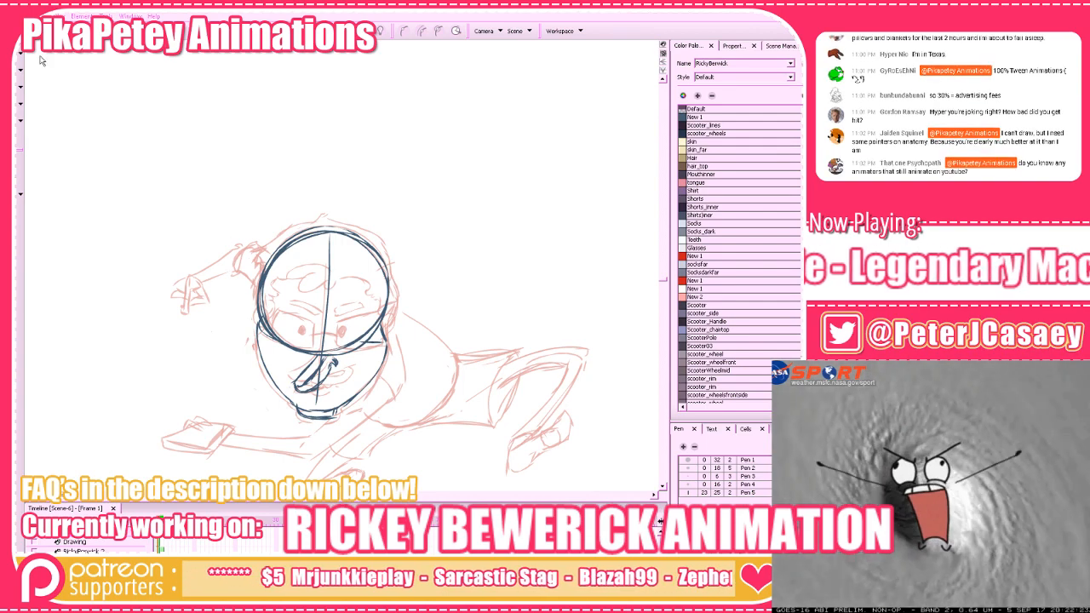
{"action": "right_click", "coordinate": [128, 110]}
{"action": "left_click", "coordinate": [50, 54]}
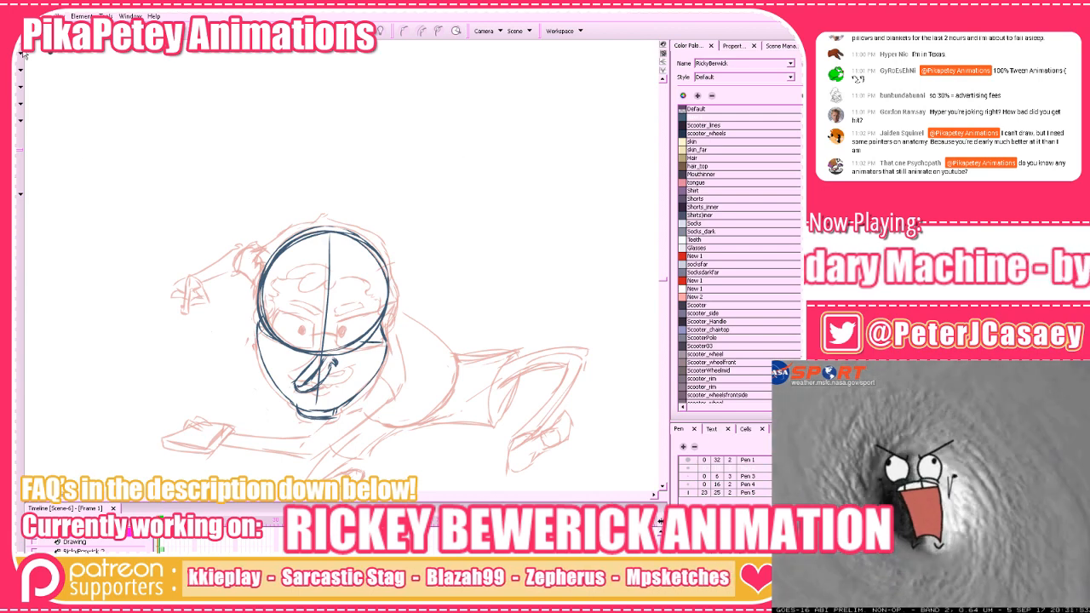
{"action": "mouse_move", "coordinate": [106, 97]}
{"action": "left_mouse_down"}
{"action": "mouse_move", "coordinate": [188, 161]}
{"action": "mouse_move", "coordinate": [469, 477]}
{"action": "left_mouse_up"}
{"action": "left_click_drag", "start_coordinate": [324, 423], "coordinate": [323, 421]}
{"action": "left_click", "coordinate": [526, 399]}
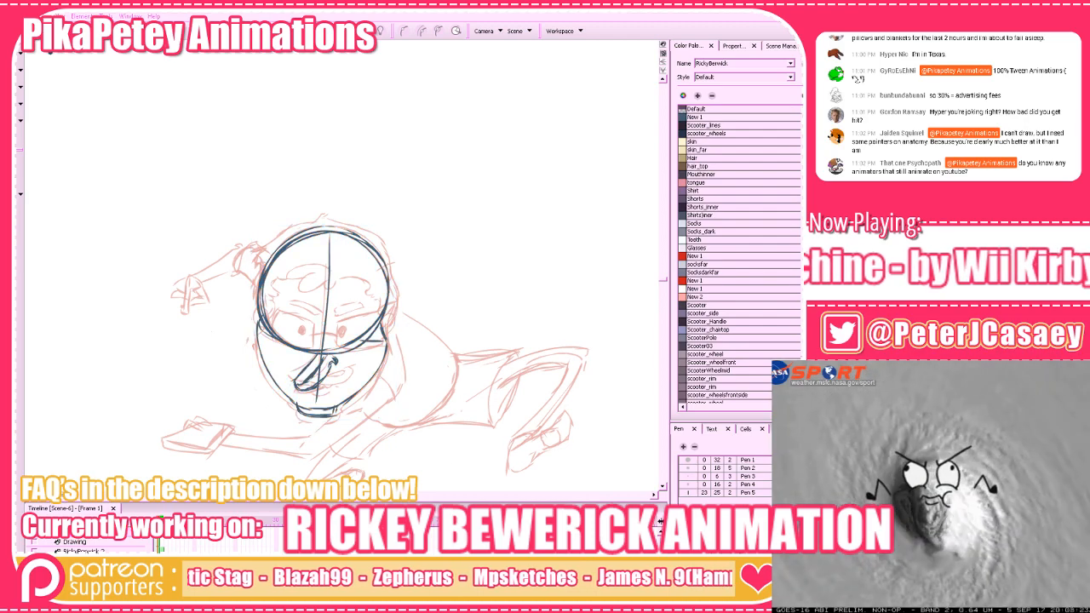
Switch to the browser and open the Community settings in YouTube's Creator Studio
{"action": "key", "text": "alt+Tab"}
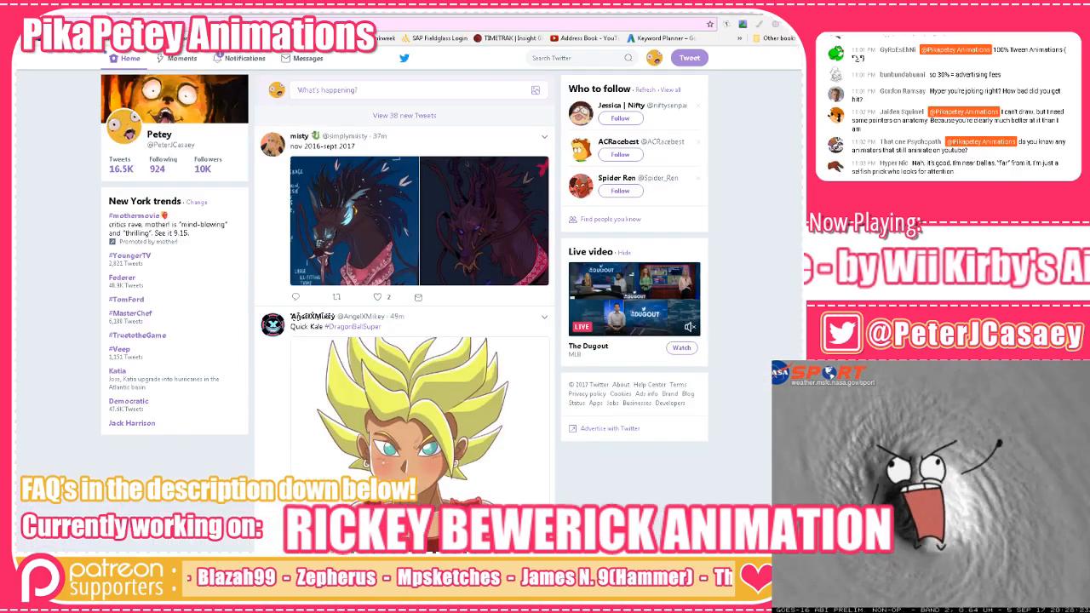
{"action": "key", "text": "ctrl+t"}
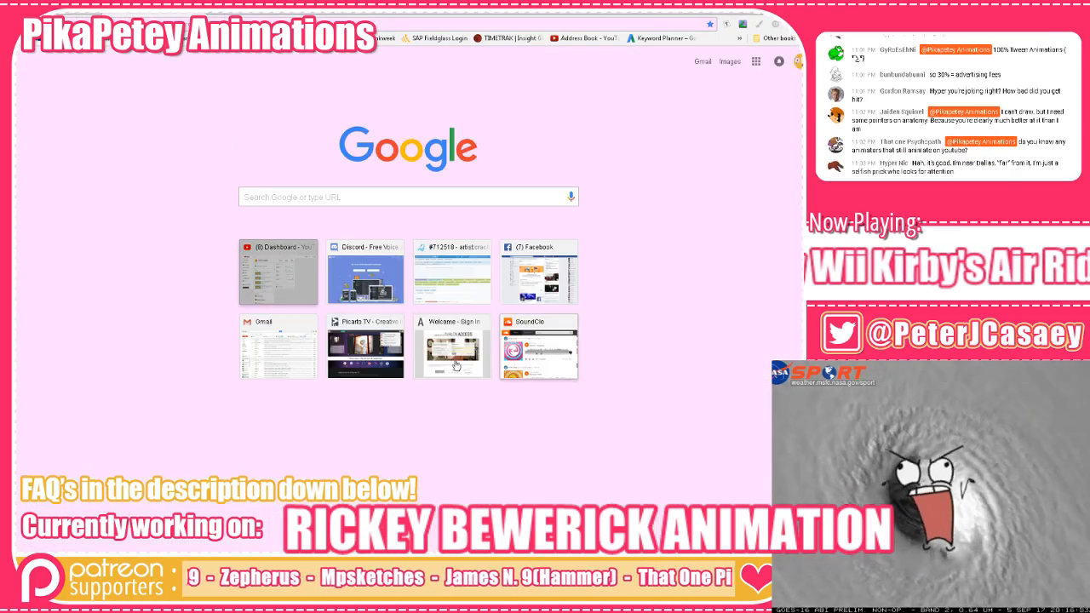
{"action": "left_click", "coordinate": [278, 273]}
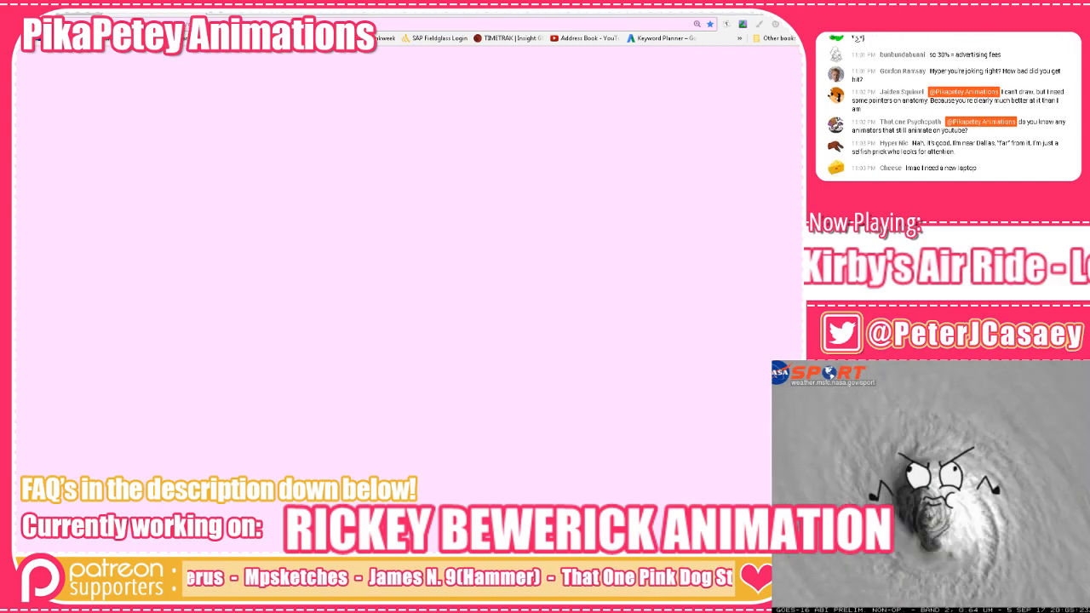
{"action": "key", "text": "alt+Tab"}
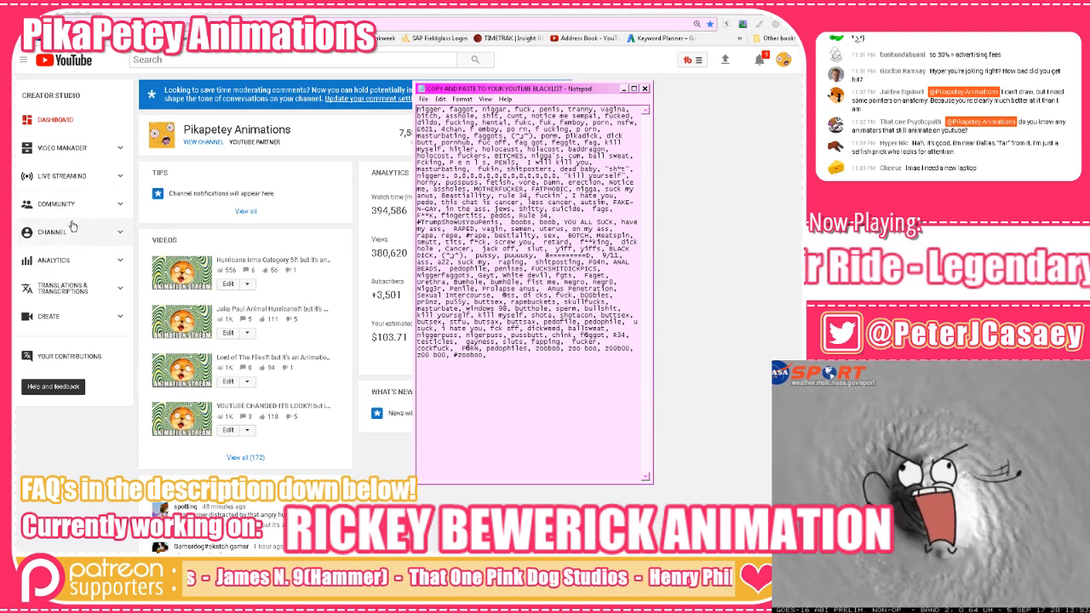
{"action": "left_click", "coordinate": [73, 235]}
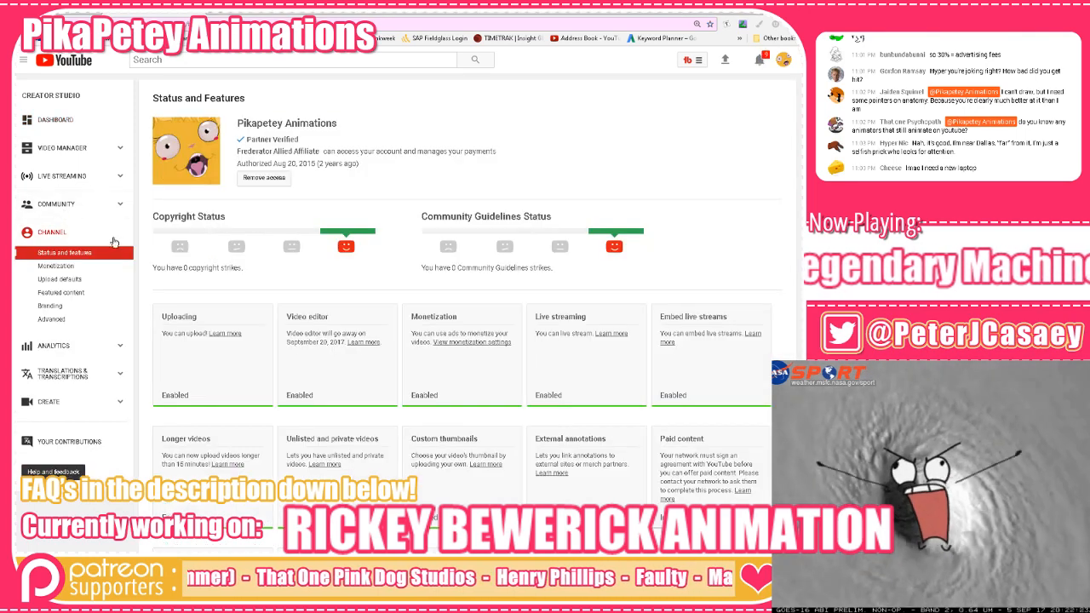
{"action": "left_click", "coordinate": [81, 209]}
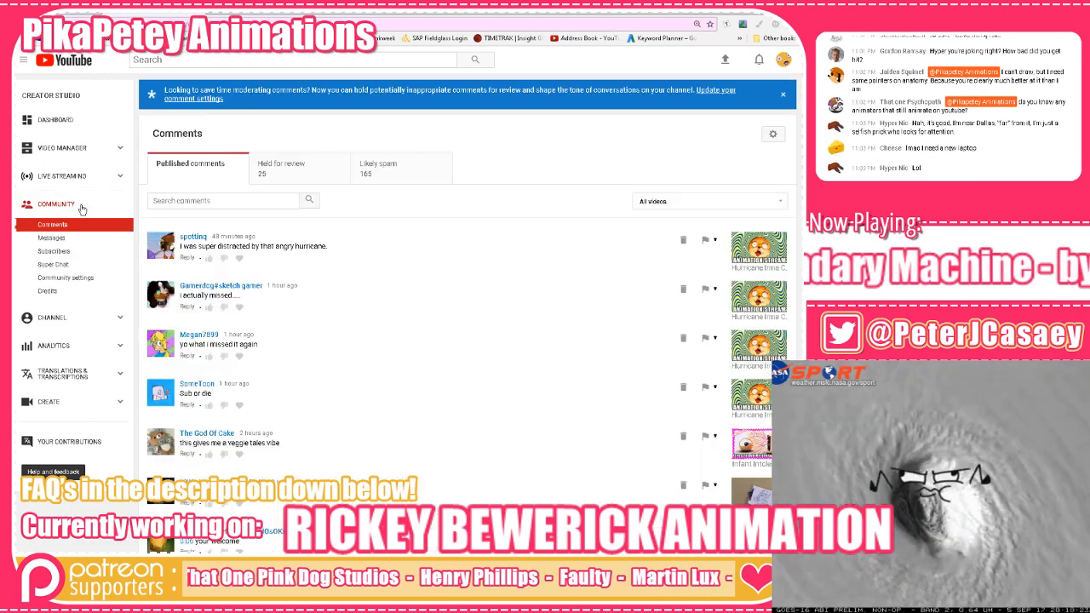
{"action": "left_click", "coordinate": [48, 291]}
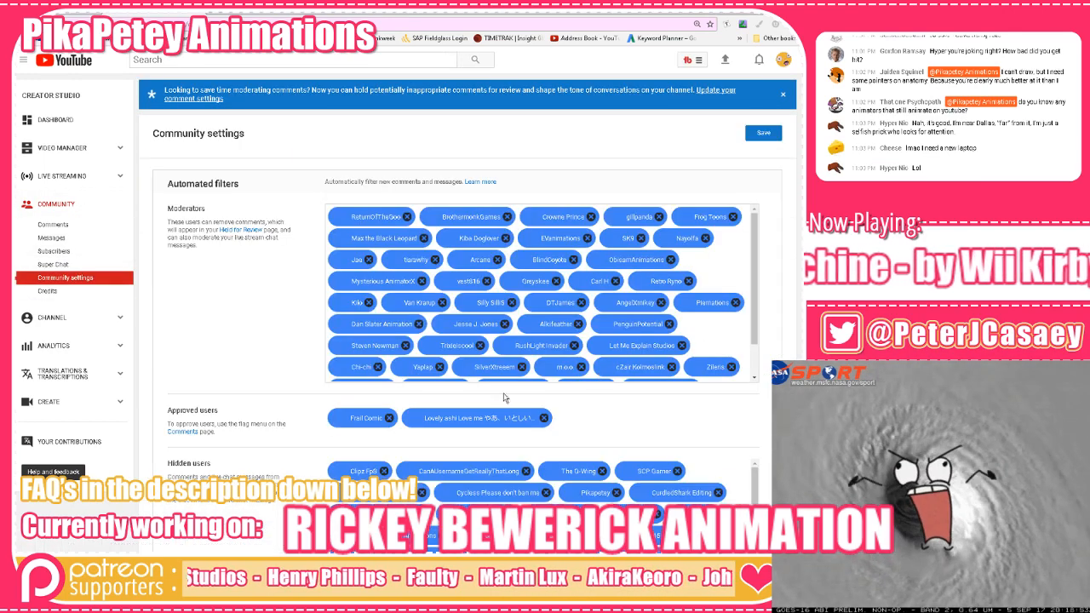
Enlarge the Blocked words box and copy the last two entries of the list
{"action": "scroll", "coordinate": [483, 358], "scroll_direction": "down", "scroll_amount": 2}
{"action": "scroll", "coordinate": [285, 360], "scroll_direction": "down", "scroll_amount": 7}
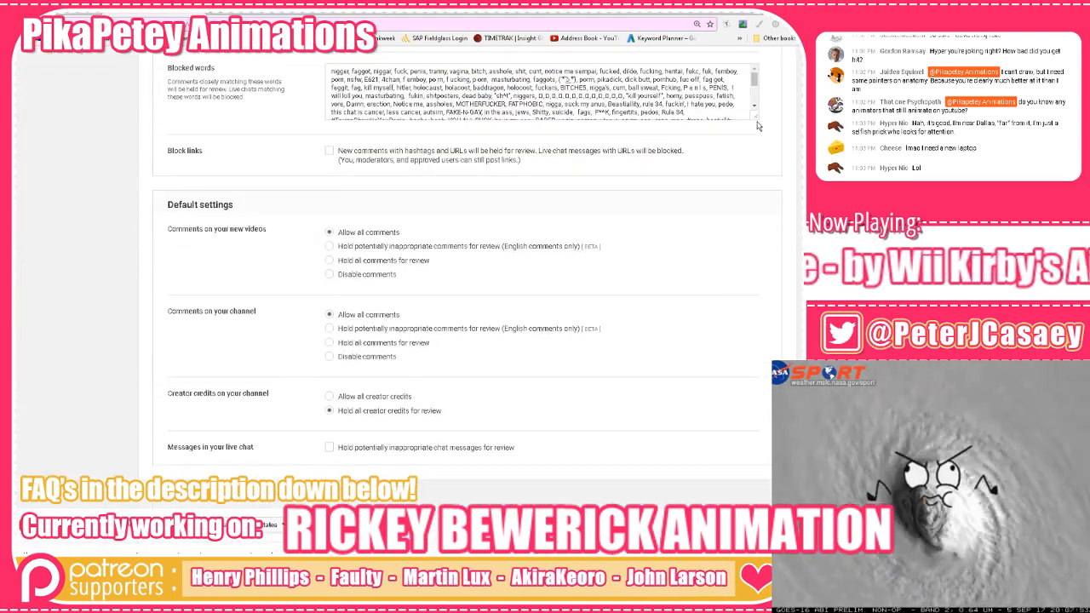
{"action": "left_click_drag", "start_coordinate": [756, 117], "coordinate": [756, 370]}
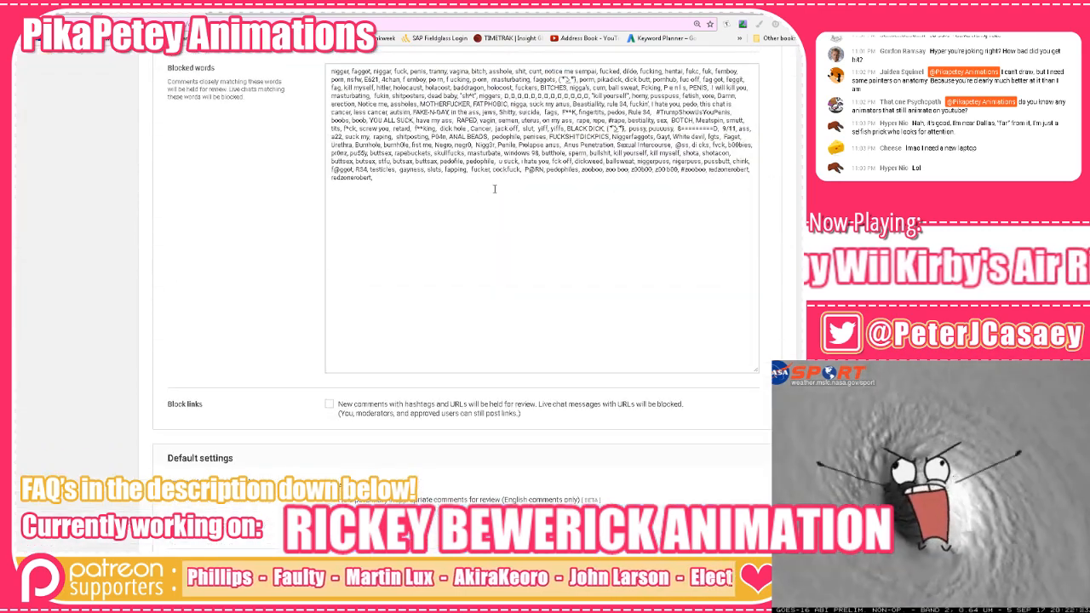
{"action": "left_click", "coordinate": [584, 195]}
{"action": "left_click_drag", "start_coordinate": [730, 190], "coordinate": [707, 169]}
{"action": "key", "text": "ctrl+c"}
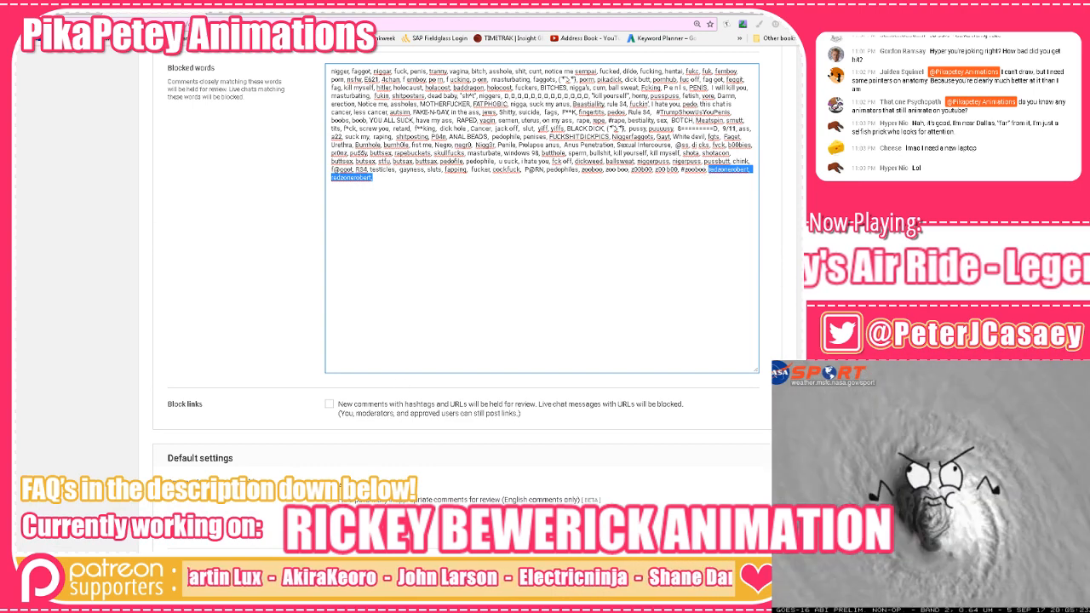
Switch to the Notepad blacklist file, append the copied entries at its end and save the file
{"action": "key", "text": "alt+Tab"}
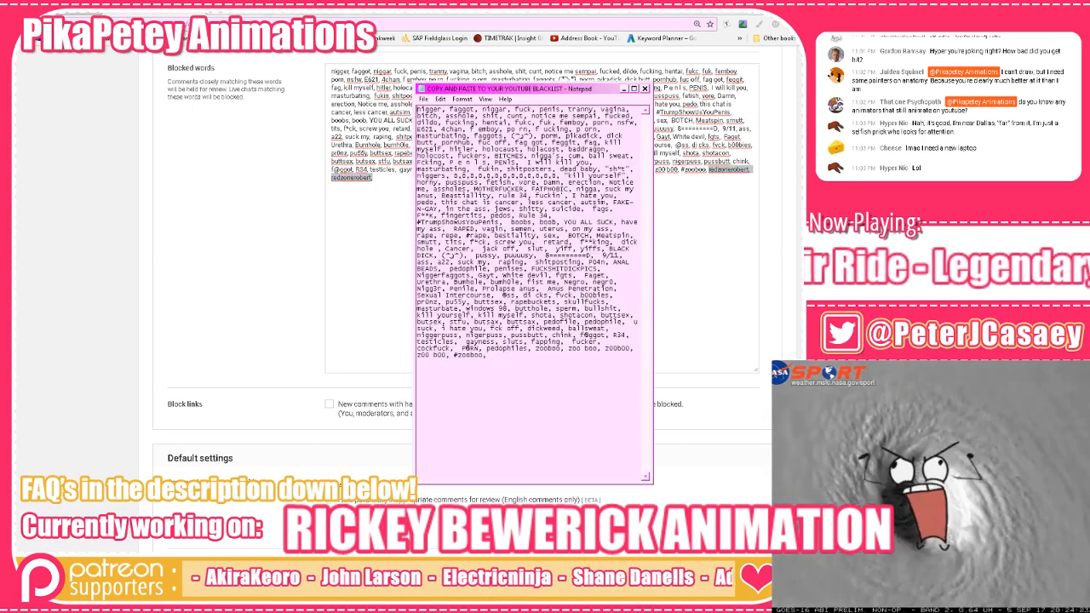
{"action": "key", "text": "ctrl+v"}
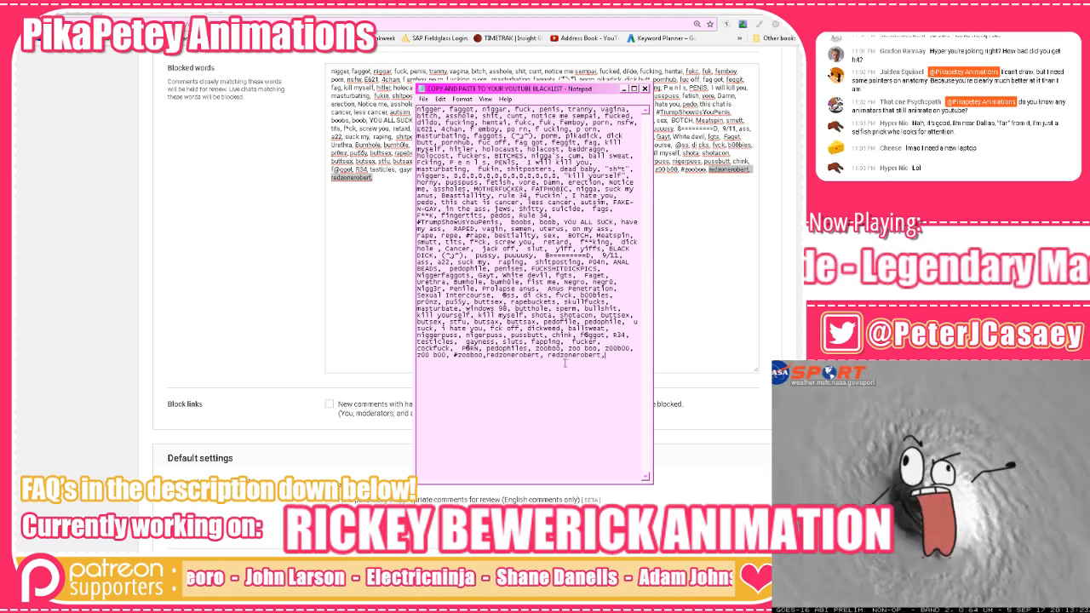
{"action": "left_click", "coordinate": [424, 101]}
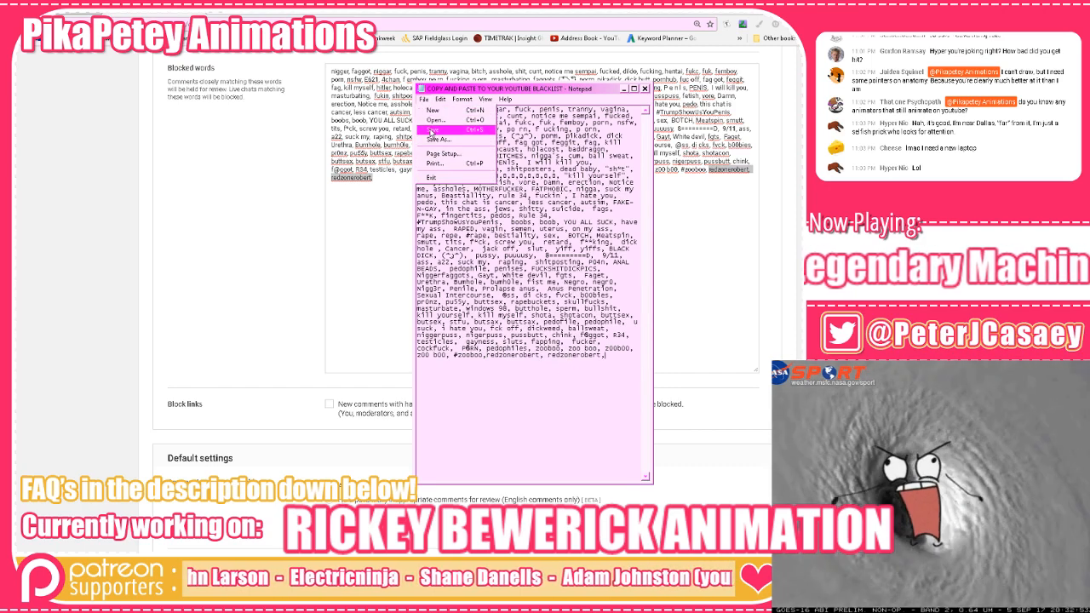
{"action": "left_click", "coordinate": [431, 129]}
Clear the entire Blocked words list in the Community settings and save the changes
{"action": "left_click", "coordinate": [377, 245]}
{"action": "key", "text": "ctrl+a"}
{"action": "scroll", "coordinate": [512, 281], "scroll_direction": "up", "scroll_amount": 1}
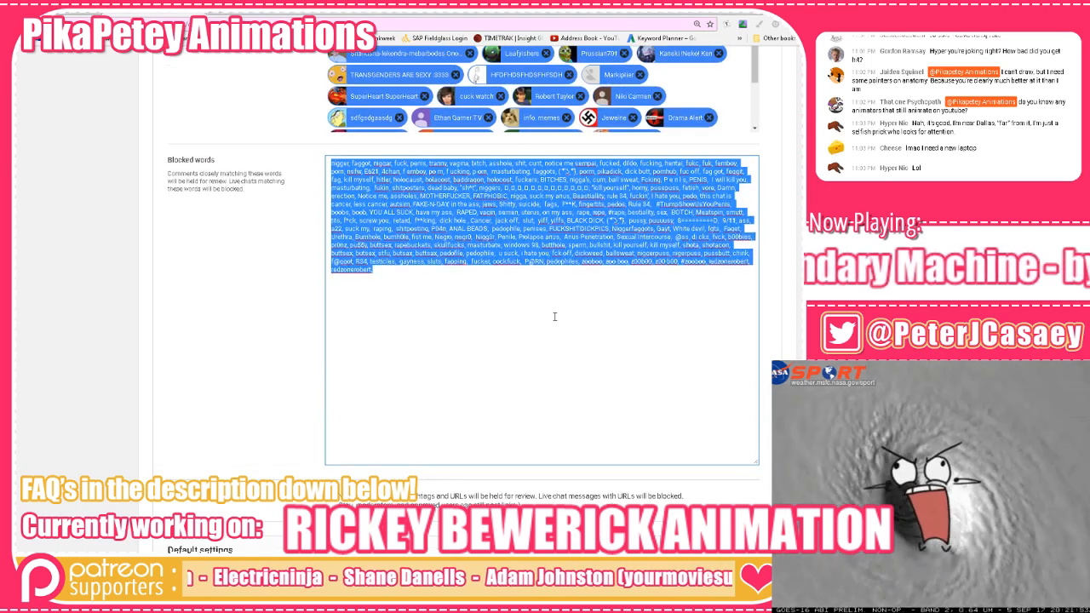
{"action": "left_click_drag", "start_coordinate": [380, 274], "coordinate": [328, 162]}
{"action": "key", "text": "BackSpace"}
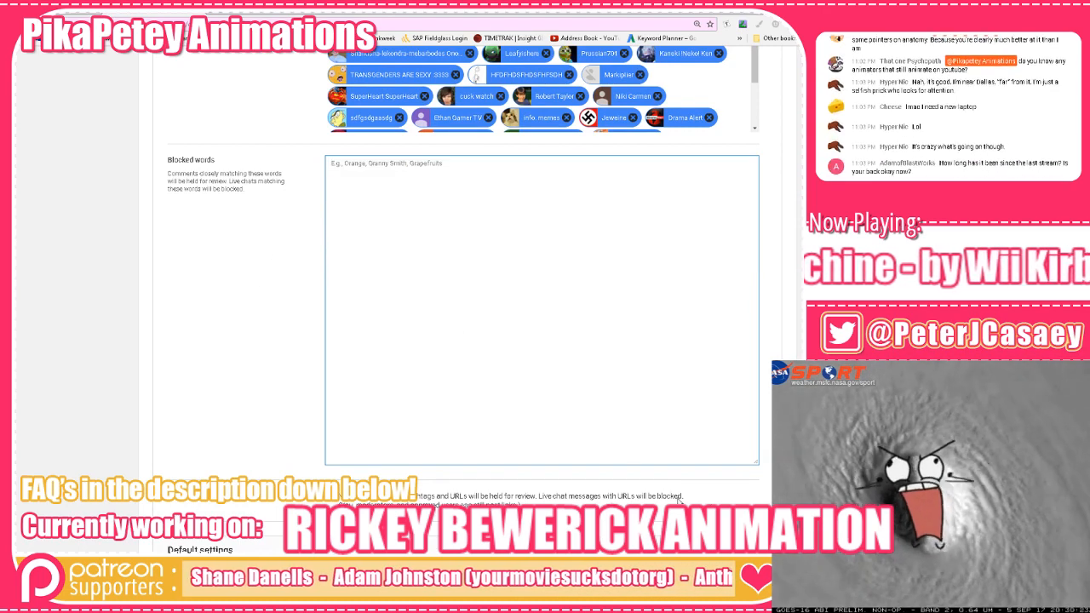
{"action": "scroll", "coordinate": [643, 463], "scroll_direction": "down", "scroll_amount": 4}
{"action": "scroll", "coordinate": [664, 341], "scroll_direction": "up", "scroll_amount": 10}
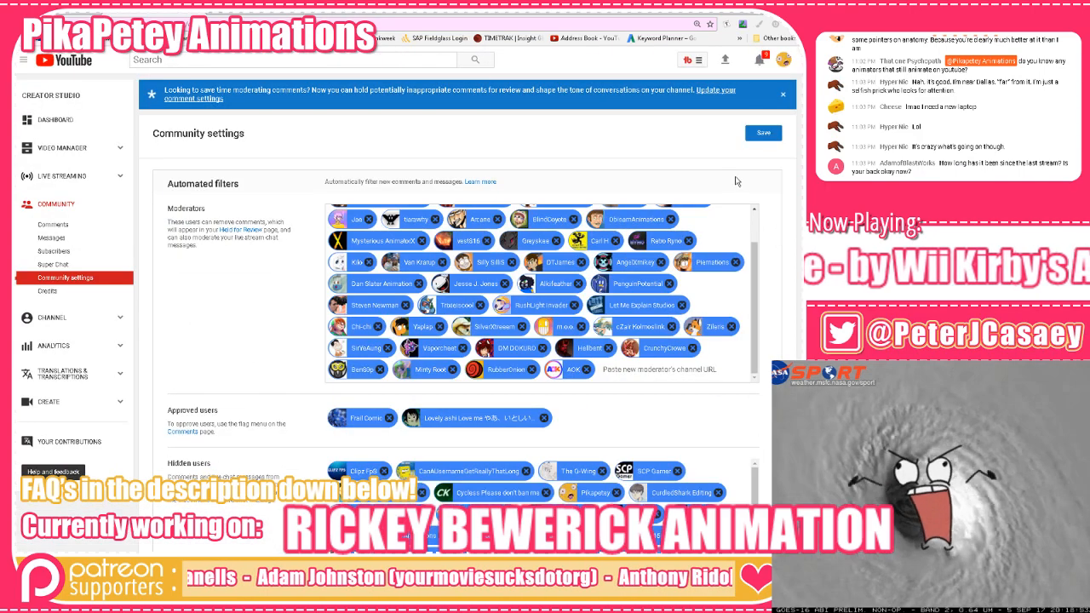
{"action": "left_click", "coordinate": [762, 133]}
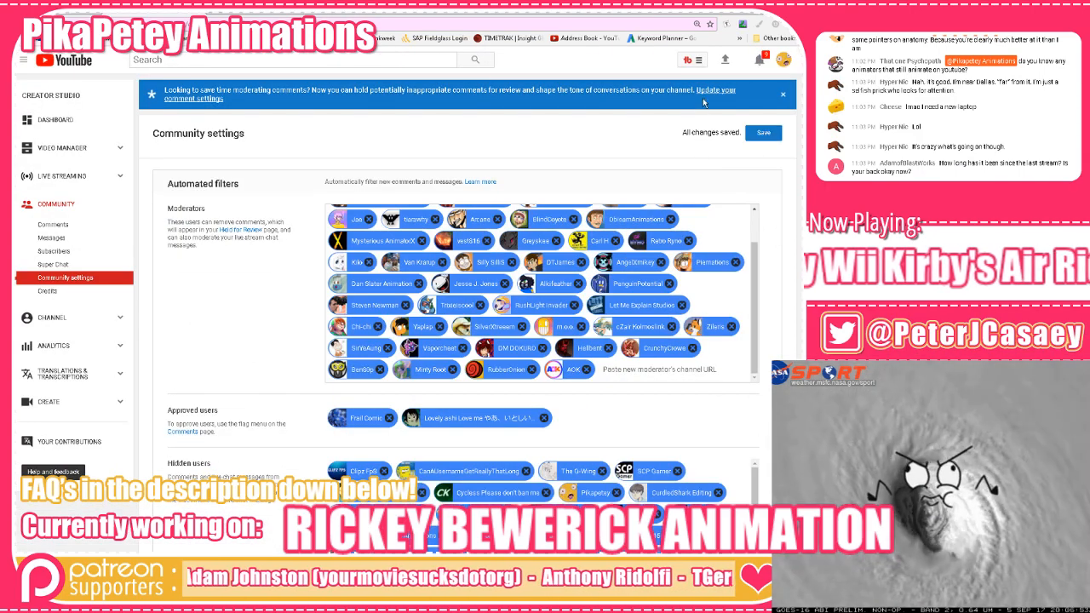
Switch back to the drawing in Toon Boom Harmony and save the scene
{"action": "key", "text": "alt+Tab"}
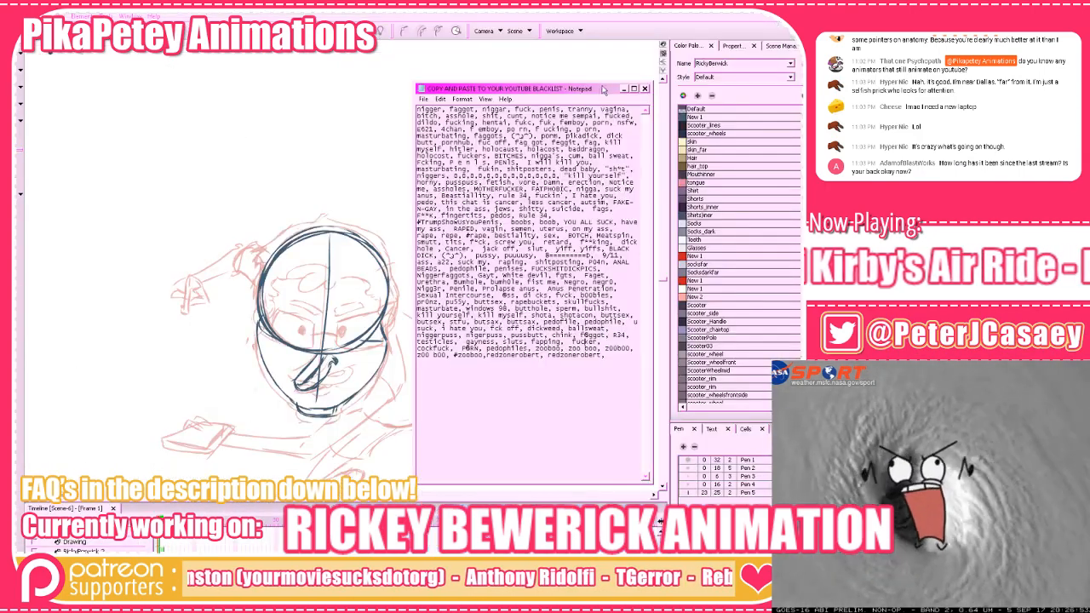
{"action": "key", "text": "alt+Tab"}
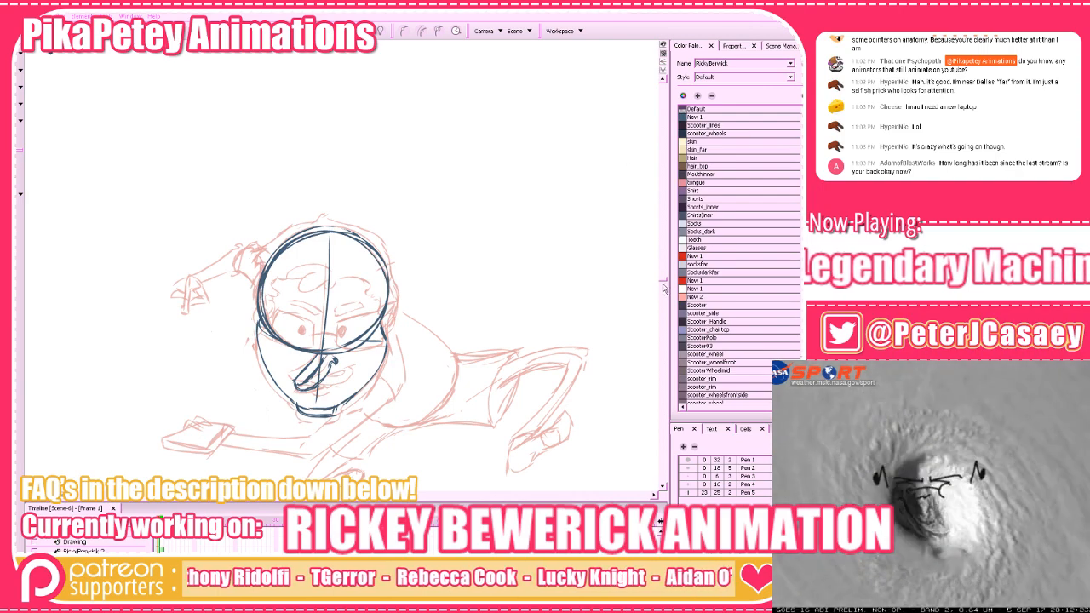
{"action": "scroll", "coordinate": [387, 307], "scroll_direction": "down", "scroll_amount": 2}
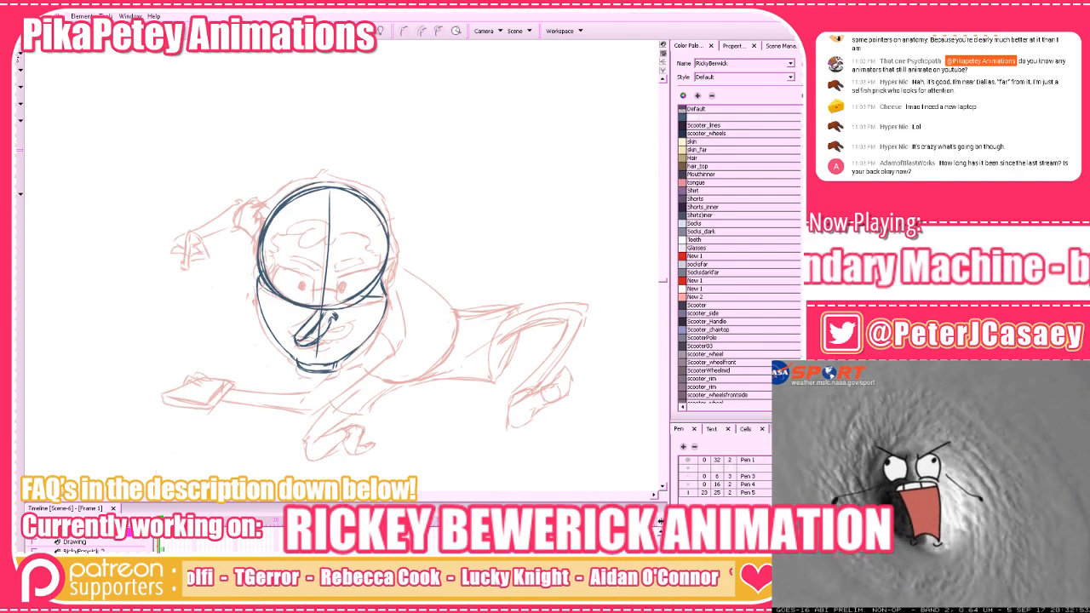
{"action": "key", "text": "ctrl+s"}
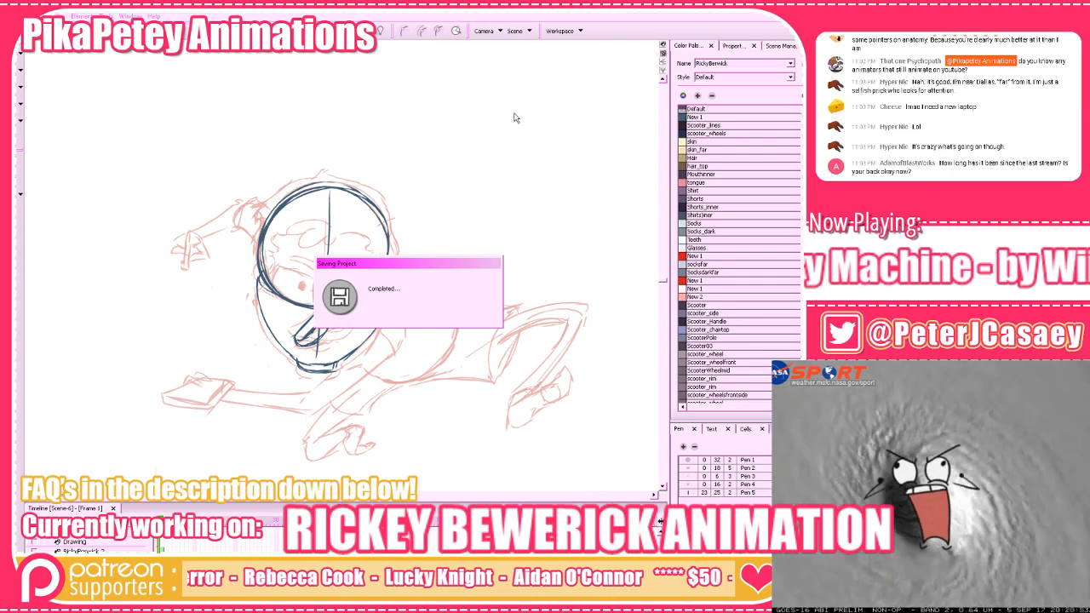
Squash the head construction slightly from the top and stretch its chin edge down a little
{"action": "left_click_drag", "start_coordinate": [514, 117], "coordinate": [162, 479]}
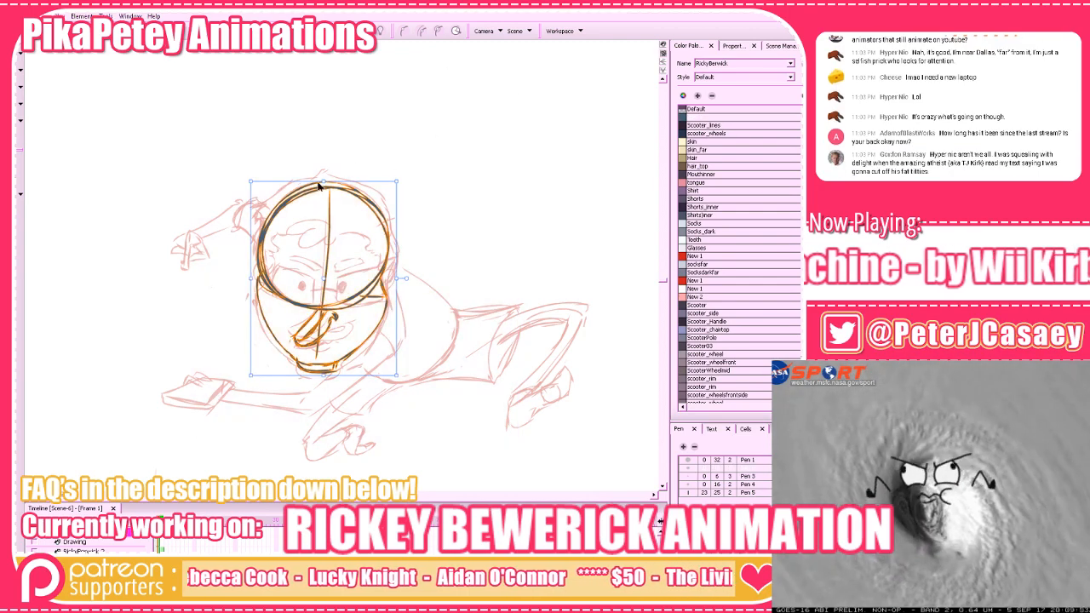
{"action": "key", "text": "shift+l"}
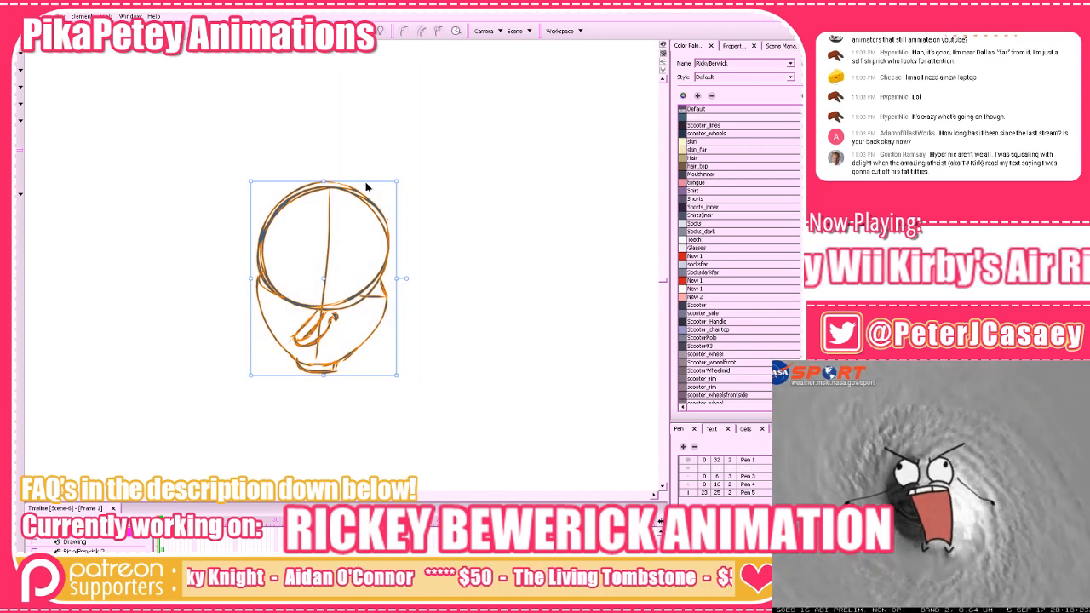
{"action": "left_click_drag", "start_coordinate": [324, 180], "coordinate": [326, 182]}
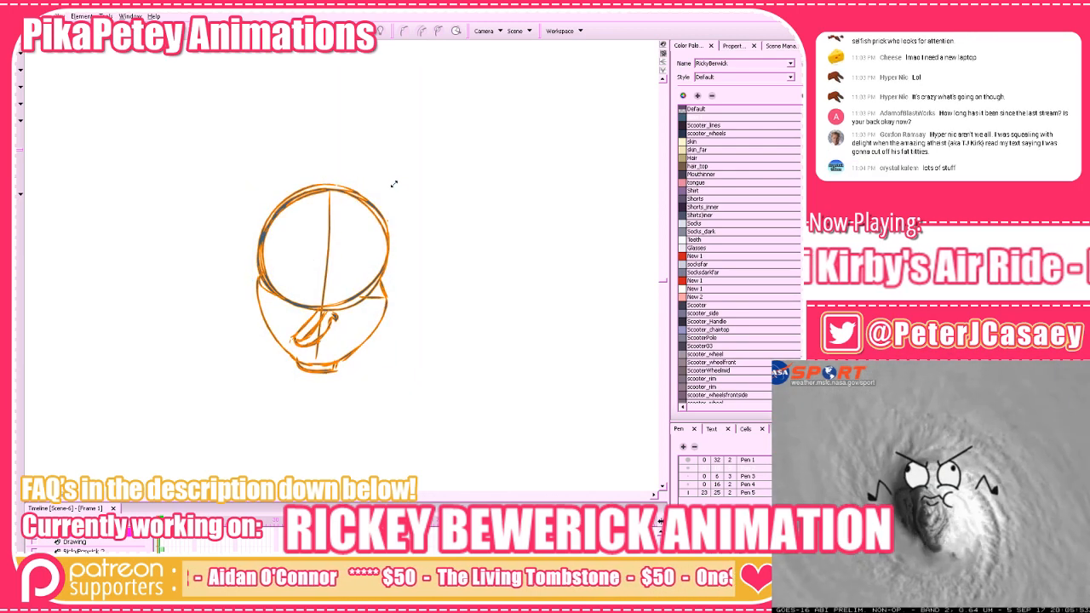
{"action": "left_click", "coordinate": [408, 176]}
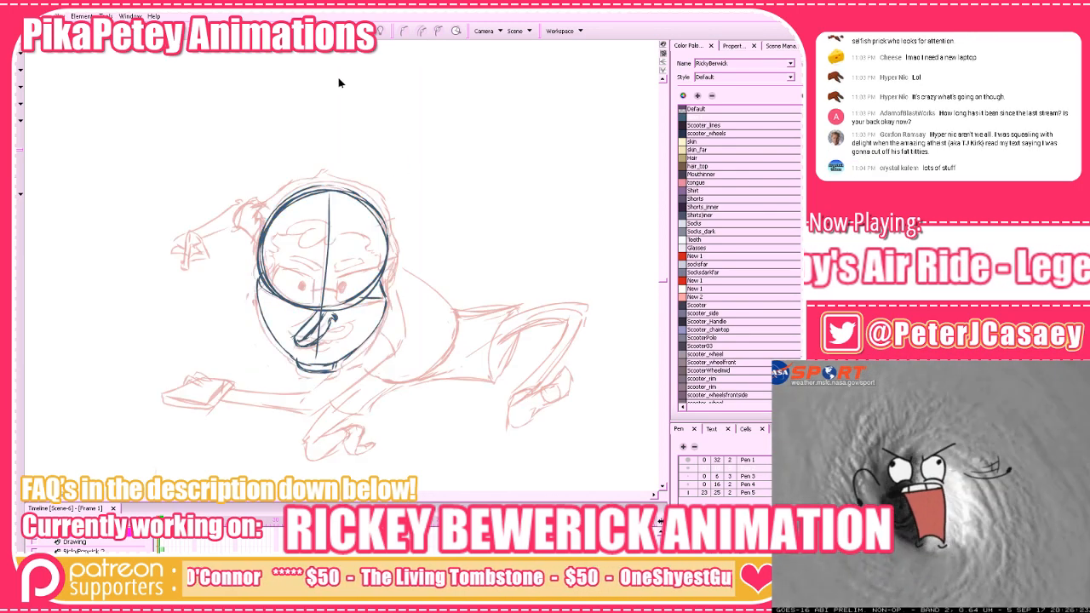
{"action": "left_click_drag", "start_coordinate": [339, 106], "coordinate": [511, 249]}
{"action": "left_click_drag", "start_coordinate": [322, 377], "coordinate": [323, 381]}
{"action": "left_click_drag", "start_coordinate": [325, 179], "coordinate": [324, 183]}
{"action": "left_click", "coordinate": [411, 162]}
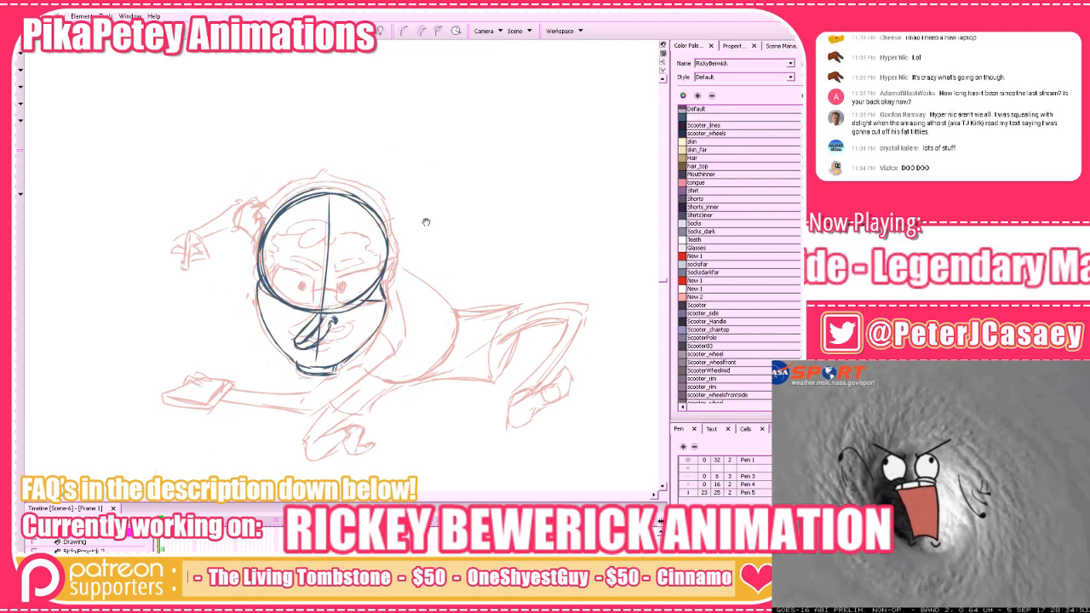
Toggle the onion-skinned sketch to examine the new head construction on its own
{"action": "left_click_drag", "start_coordinate": [426, 221], "coordinate": [447, 232]}
{"action": "key", "text": "shift+l"}
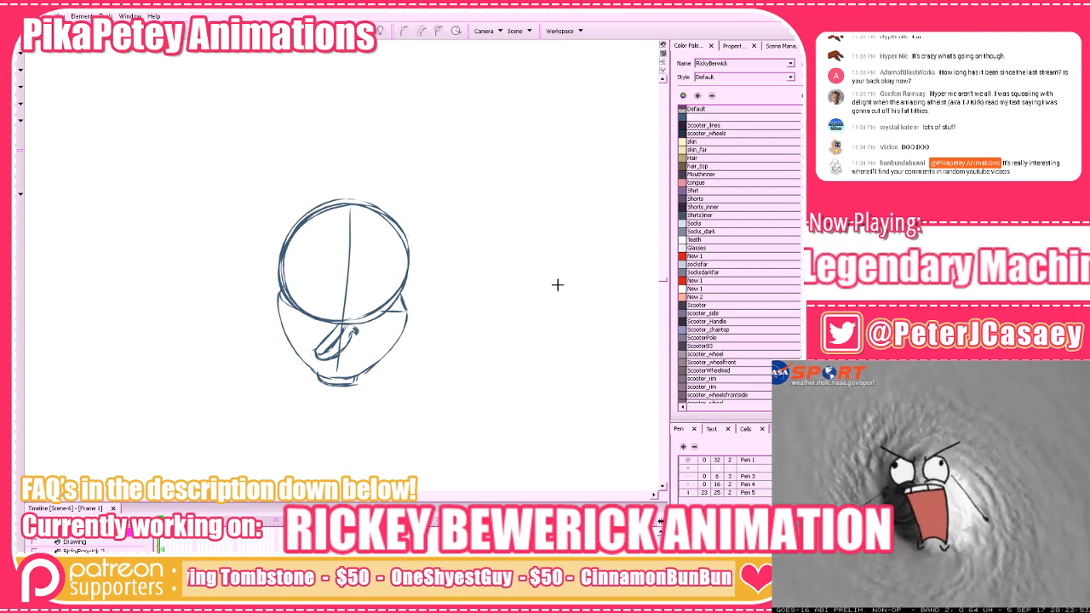
{"action": "key", "text": "shift+l"}
{"action": "key", "text": "shift+l"}
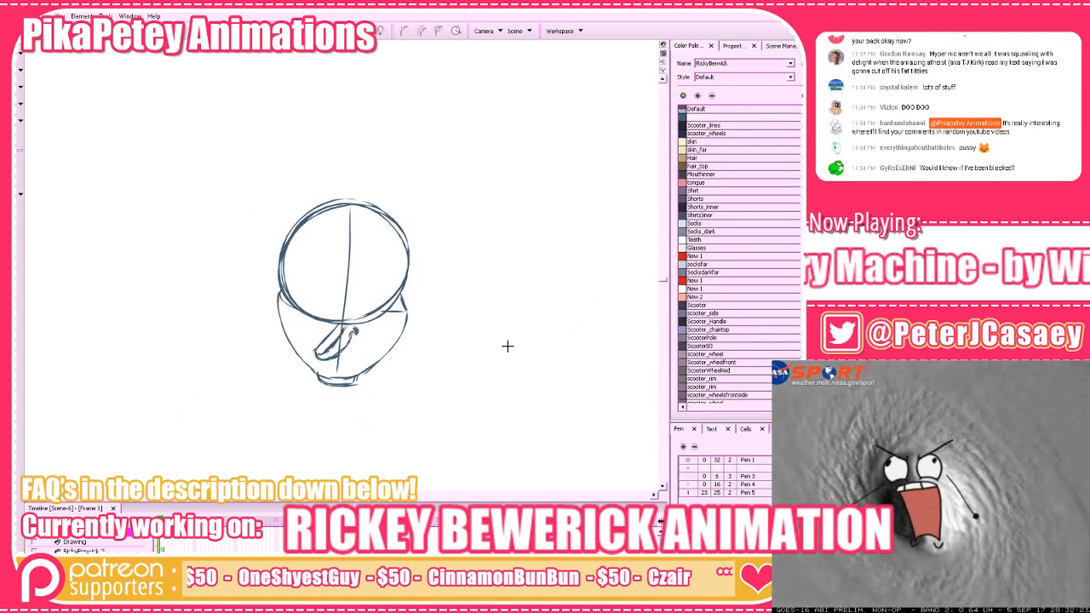
Compare the head with the crawling sketch and draw a short nose curve across the face's centre line
{"action": "key", "text": "shift+l"}
{"action": "key", "text": "shift+l"}
{"action": "key", "text": "shift+l"}
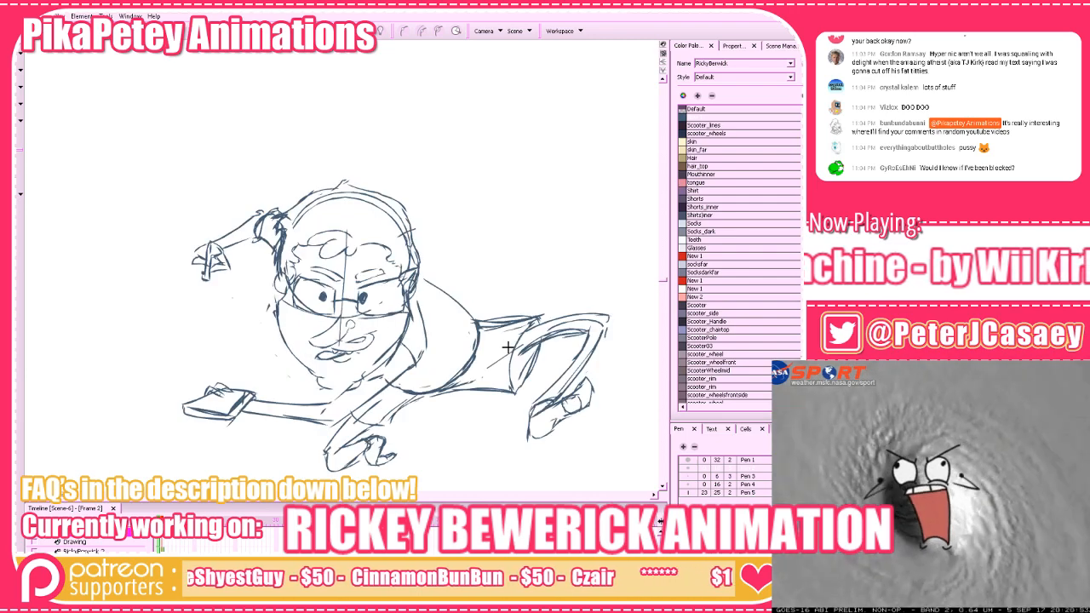
{"action": "key", "text": "shift+l"}
{"action": "key", "text": "shift+l"}
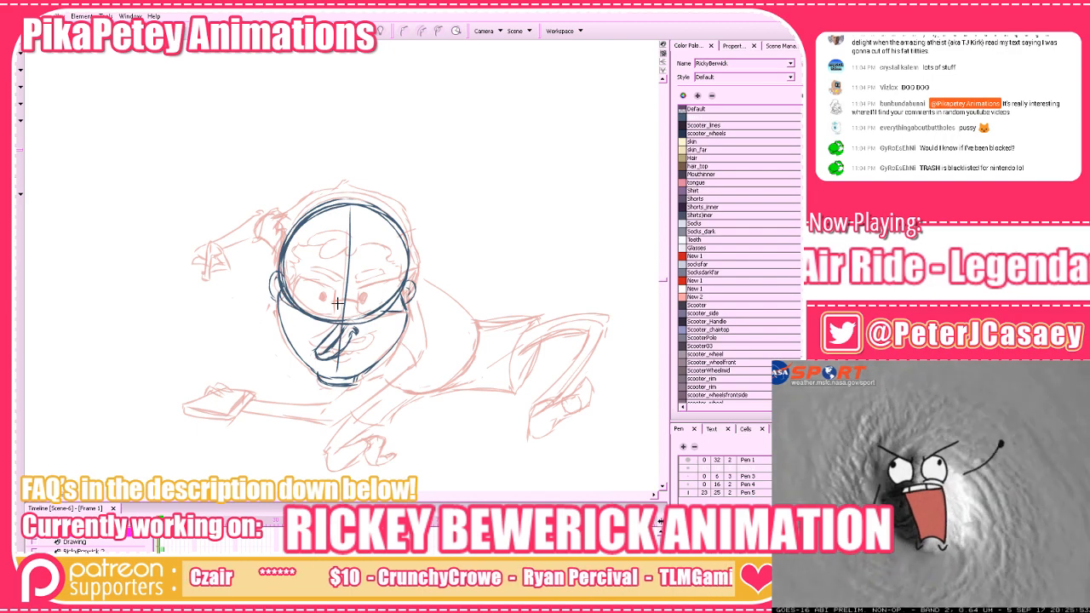
{"action": "left_click_drag", "start_coordinate": [331, 304], "coordinate": [367, 303]}
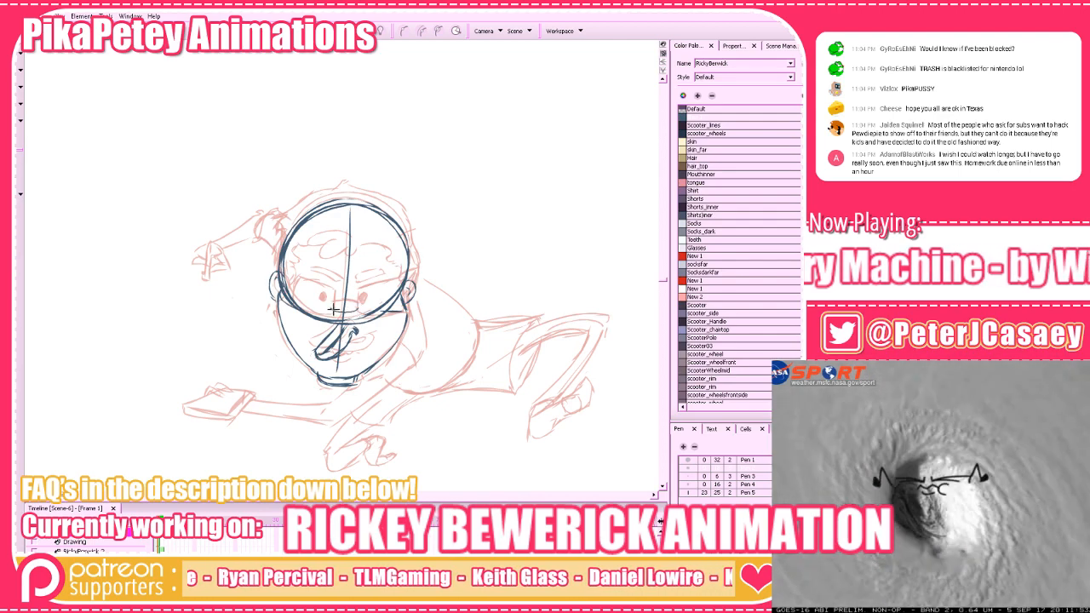
{"action": "left_click_drag", "start_coordinate": [332, 309], "coordinate": [358, 308]}
{"action": "left_click_drag", "start_coordinate": [455, 313], "coordinate": [467, 331]}
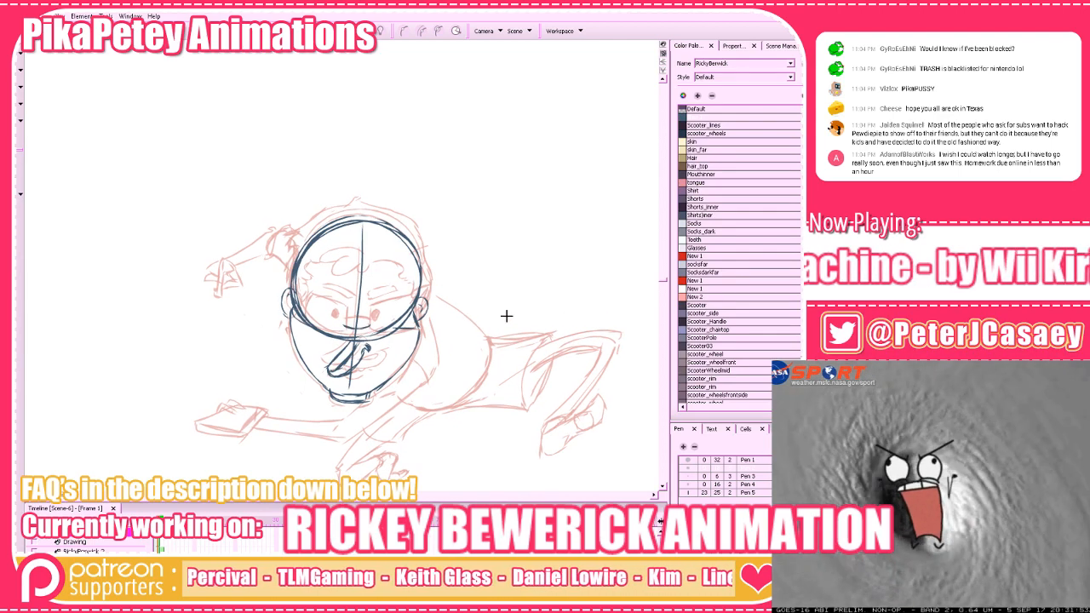
Try sketching the left lens of the glasses over the onion-skinned eye, and erase it
{"action": "key", "text": "a"}
{"action": "key", "text": "s"}
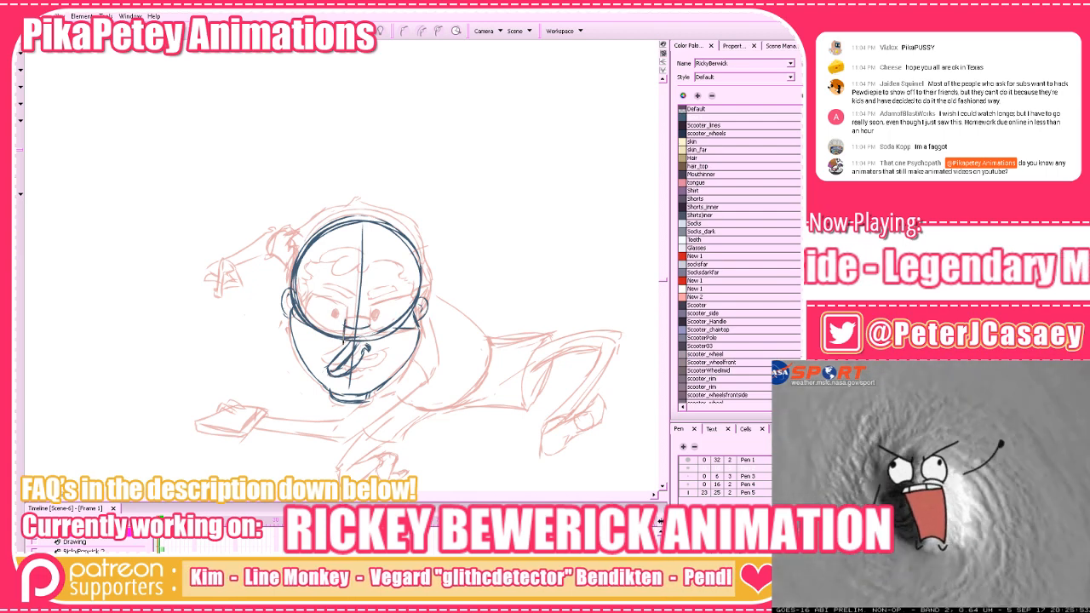
{"action": "left_click_drag", "start_coordinate": [348, 344], "coordinate": [301, 317]}
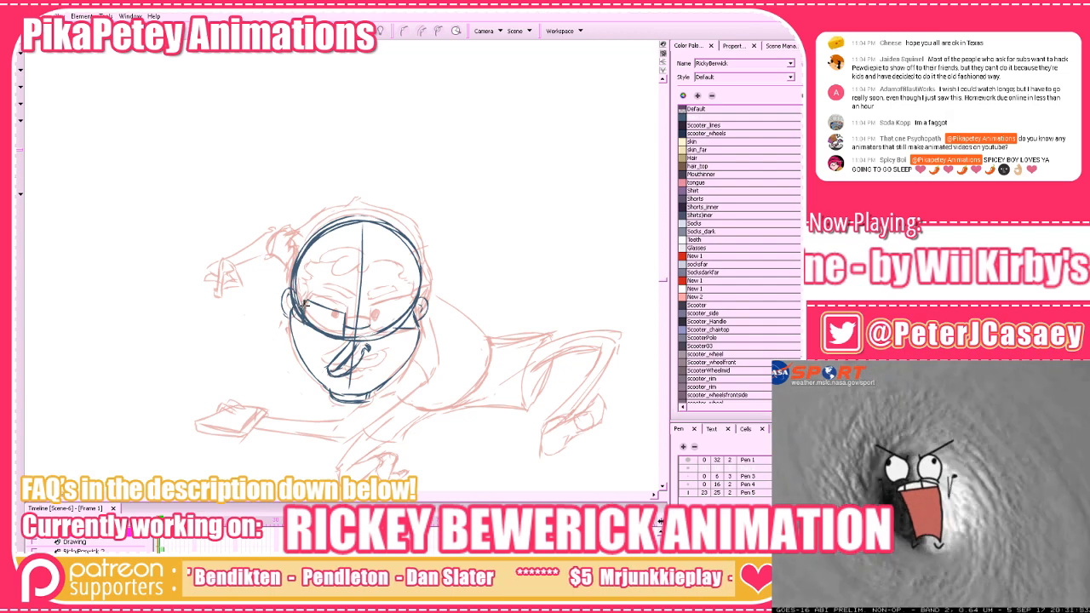
{"action": "left_click_drag", "start_coordinate": [305, 303], "coordinate": [343, 338]}
{"action": "key", "text": "alt+e"}
{"action": "key", "text": "alt+b"}
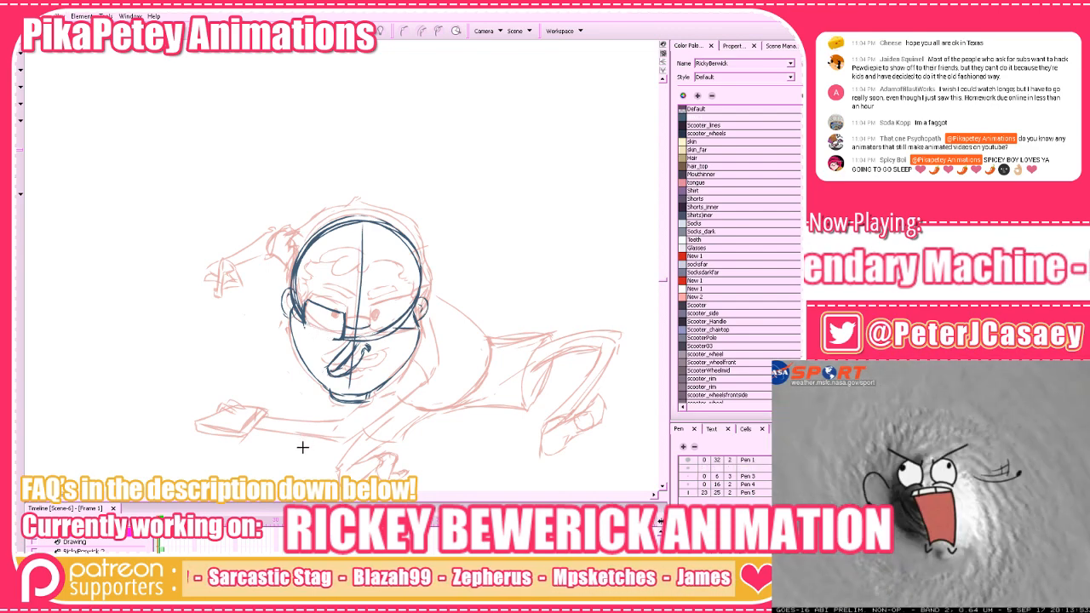
{"action": "mouse_move", "coordinate": [308, 295]}
{"action": "left_mouse_down"}
{"action": "mouse_move", "coordinate": [303, 327]}
{"action": "mouse_move", "coordinate": [342, 308]}
{"action": "mouse_move", "coordinate": [340, 333]}
{"action": "mouse_move", "coordinate": [322, 316]}
{"action": "left_mouse_up"}
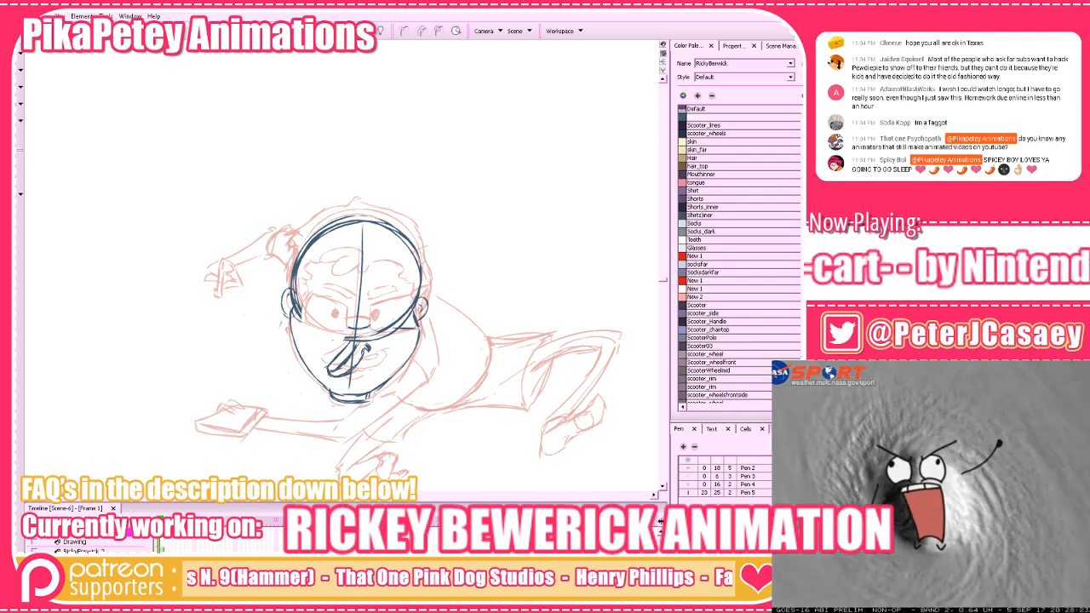
{"action": "left_click_drag", "start_coordinate": [503, 352], "coordinate": [513, 352]}
Try redrawing the left lens as a tilted box beside the nose, and undo its strokes
{"action": "key", "text": "alt+b"}
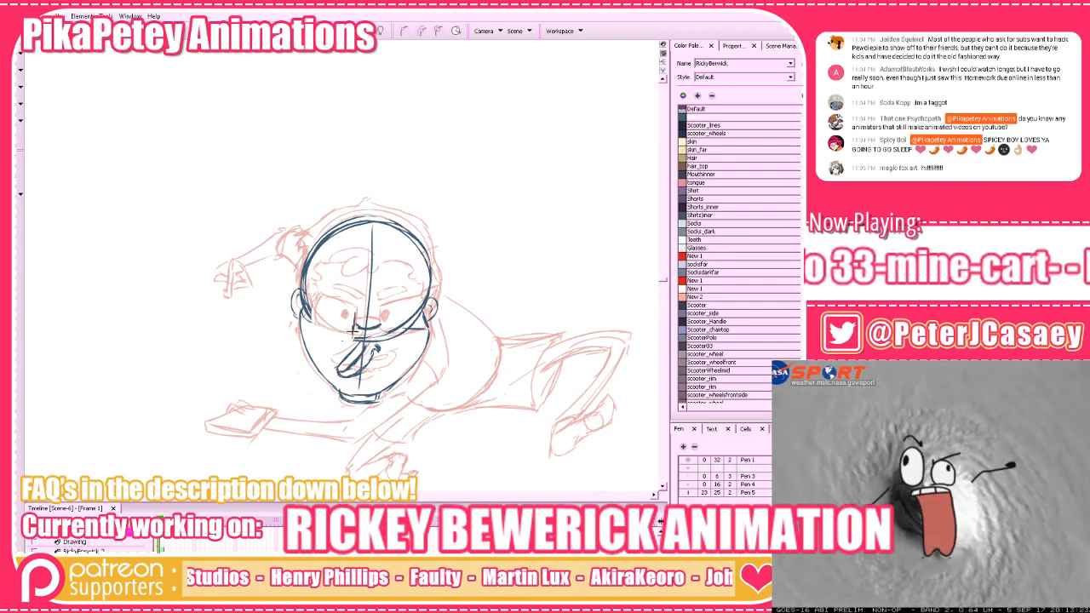
{"action": "left_click_drag", "start_coordinate": [353, 311], "coordinate": [313, 296]}
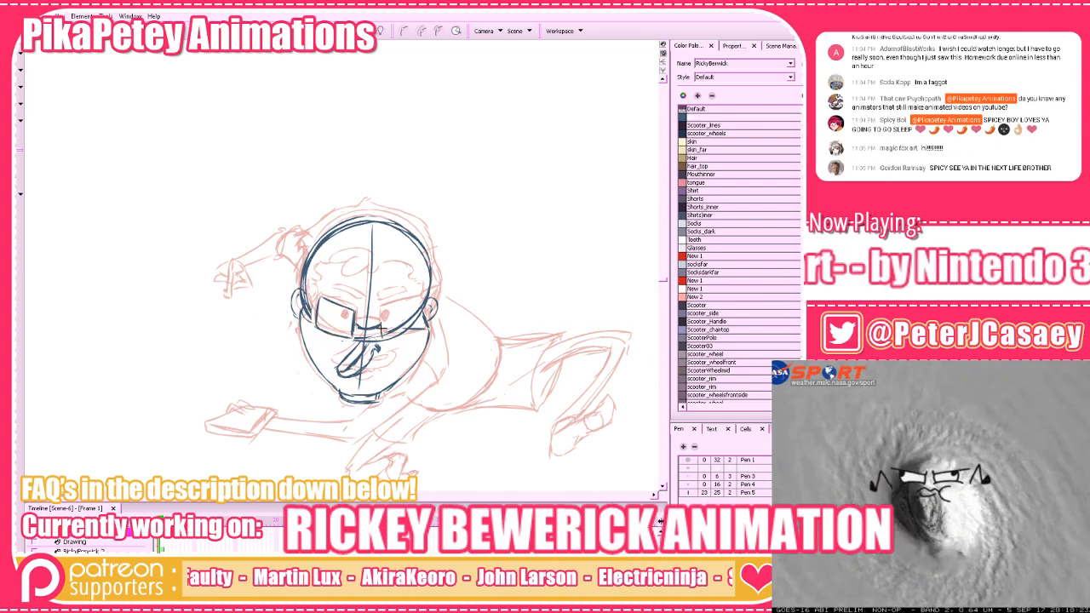
{"action": "key", "text": "ctrl+z"}
{"action": "key", "text": "ctrl+z"}
{"action": "key", "text": "ctrl+z"}
{"action": "key", "text": "ctrl+z"}
{"action": "key", "text": "ctrl+z"}
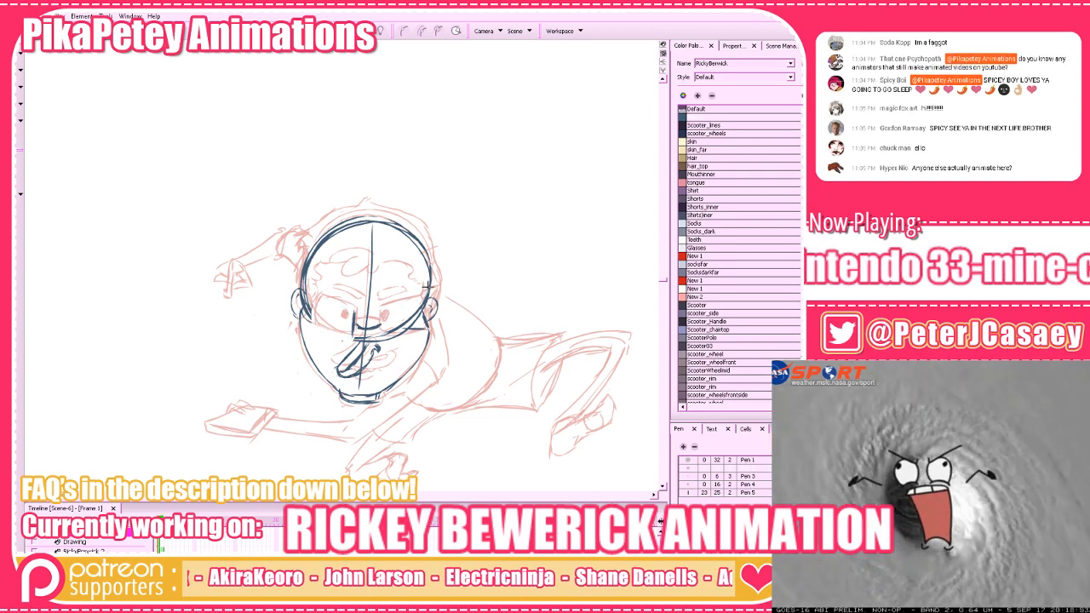
Sketch the glasses as a curved band across the face with two boxy lenses, erasing the stray lines
{"action": "mouse_move", "coordinate": [305, 295]}
{"action": "left_mouse_down"}
{"action": "mouse_move", "coordinate": [391, 300]}
{"action": "mouse_move", "coordinate": [343, 309]}
{"action": "mouse_move", "coordinate": [342, 354]}
{"action": "mouse_move", "coordinate": [479, 326]}
{"action": "left_mouse_up"}
{"action": "key", "text": "shift+l"}
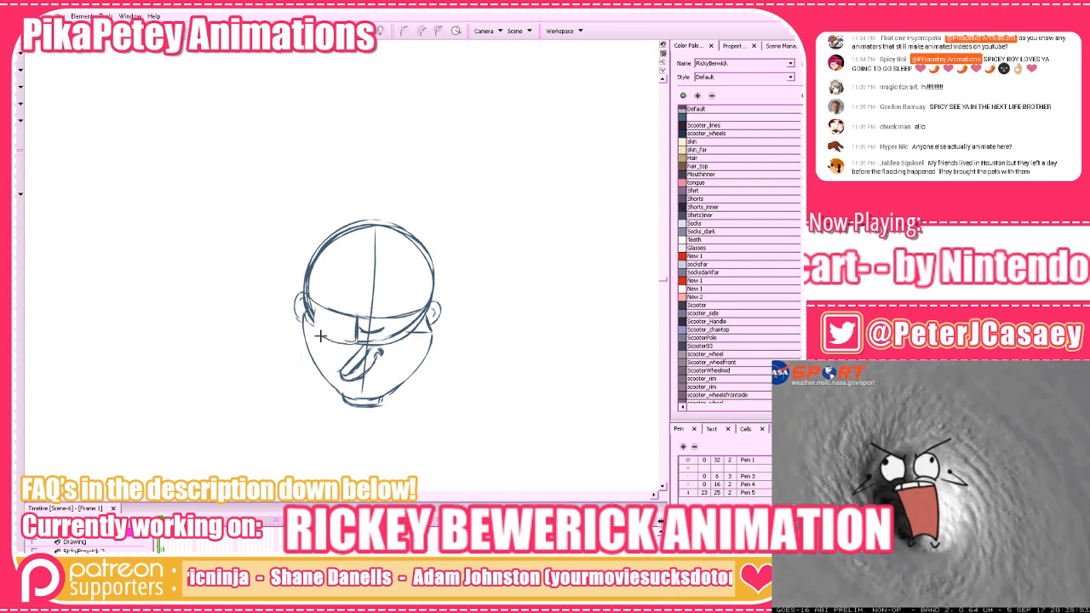
{"action": "key", "text": "ctrl+z"}
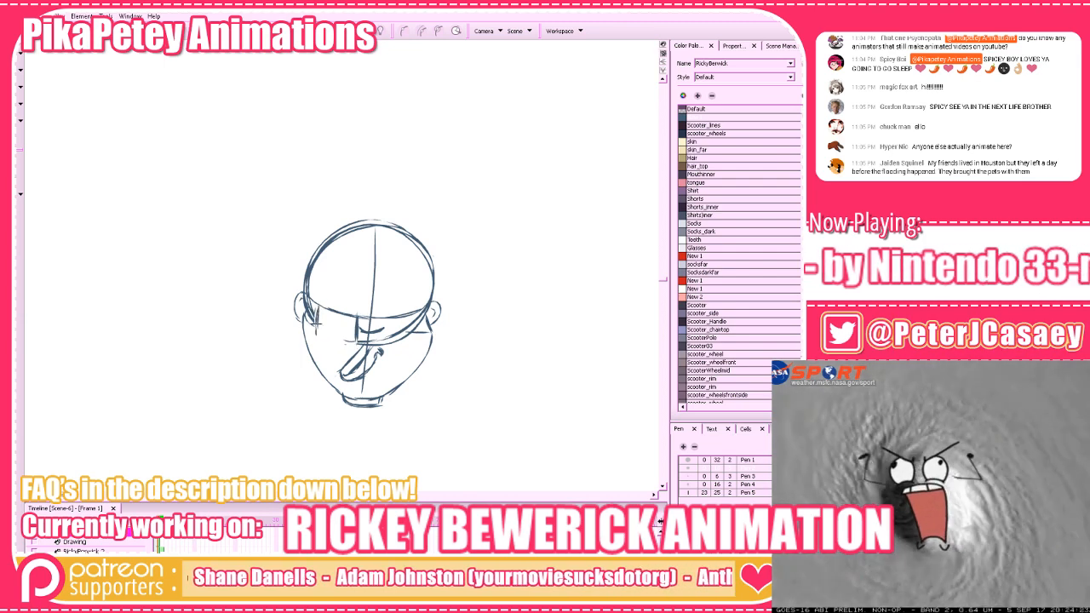
{"action": "left_click_drag", "start_coordinate": [318, 309], "coordinate": [316, 334]}
{"action": "mouse_move", "coordinate": [357, 317]}
{"action": "left_mouse_down"}
{"action": "mouse_move", "coordinate": [356, 341]}
{"action": "mouse_move", "coordinate": [317, 334]}
{"action": "mouse_move", "coordinate": [361, 344]}
{"action": "mouse_move", "coordinate": [425, 308]}
{"action": "left_mouse_up"}
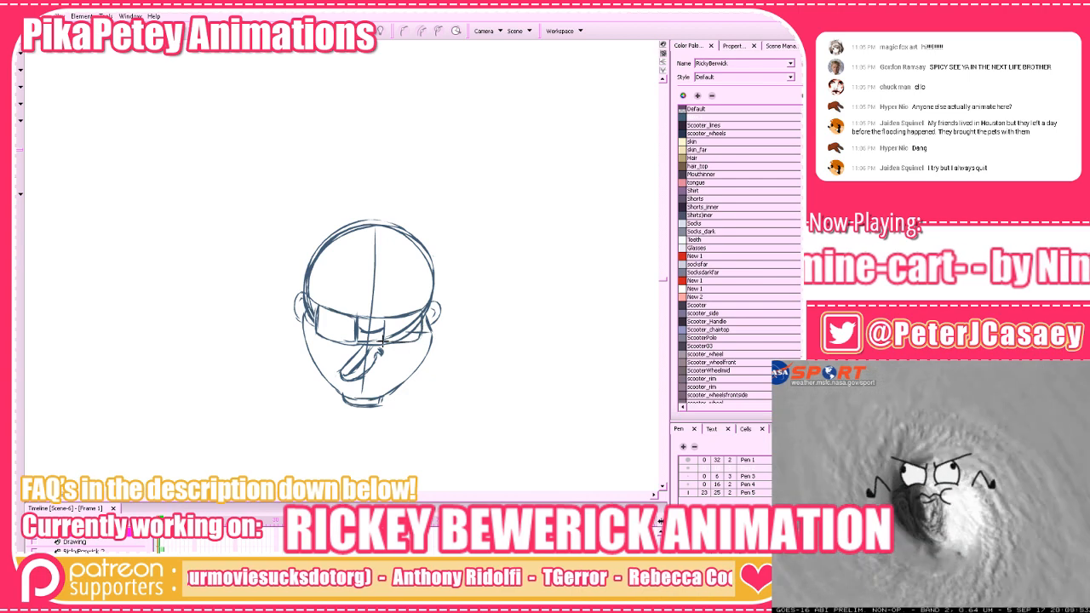
{"action": "mouse_move", "coordinate": [397, 318]}
{"action": "left_mouse_down"}
{"action": "mouse_move", "coordinate": [423, 310]}
{"action": "mouse_move", "coordinate": [397, 338]}
{"action": "mouse_move", "coordinate": [407, 336]}
{"action": "left_mouse_up"}
{"action": "key", "text": "alt+e"}
{"action": "mouse_move", "coordinate": [419, 321]}
{"action": "left_mouse_down"}
{"action": "mouse_move", "coordinate": [418, 333]}
{"action": "mouse_move", "coordinate": [423, 313]}
{"action": "mouse_move", "coordinate": [419, 338]}
{"action": "mouse_move", "coordinate": [356, 339]}
{"action": "left_mouse_up"}
{"action": "key", "text": "alt+b"}
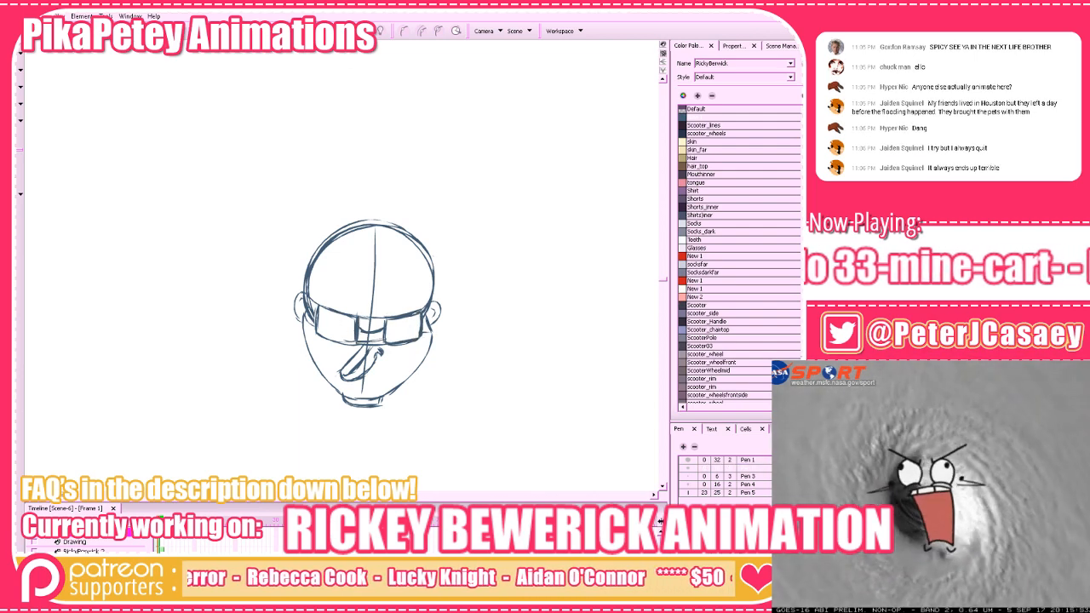
Clean up the glasses' bridge so the two lenses are separated by a gap with short connecting lines
{"action": "key", "text": "."}
{"action": "key", "text": "."}
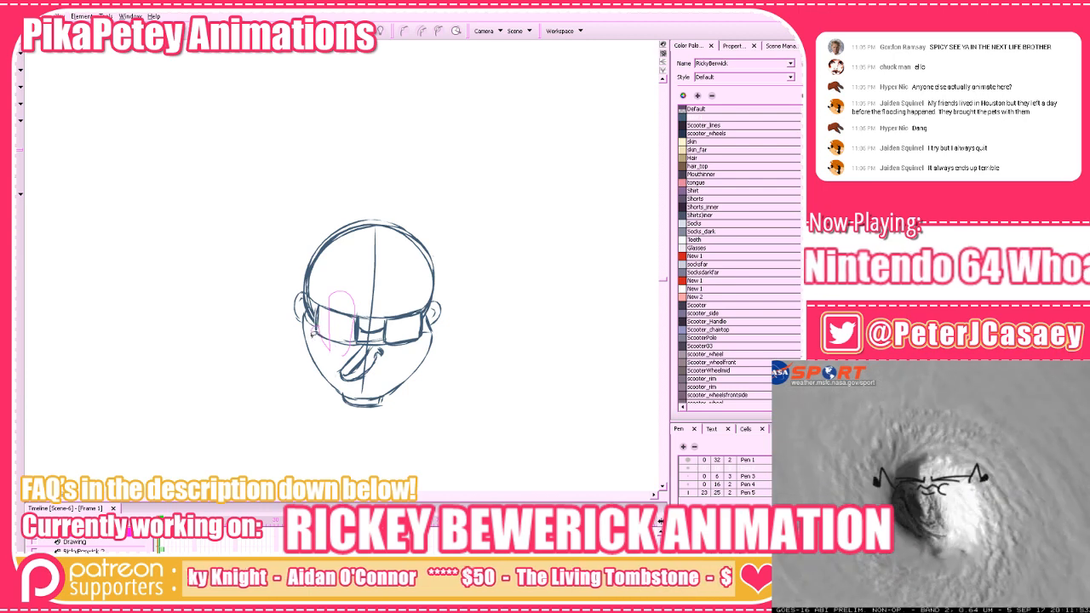
{"action": "left_click", "coordinate": [356, 309]}
{"action": "mouse_move", "coordinate": [348, 324]}
{"action": "left_mouse_down"}
{"action": "mouse_move", "coordinate": [362, 339]}
{"action": "mouse_move", "coordinate": [393, 307]}
{"action": "mouse_move", "coordinate": [397, 349]}
{"action": "mouse_move", "coordinate": [416, 300]}
{"action": "mouse_move", "coordinate": [386, 314]}
{"action": "mouse_move", "coordinate": [398, 340]}
{"action": "mouse_move", "coordinate": [419, 329]}
{"action": "mouse_move", "coordinate": [397, 300]}
{"action": "left_mouse_up"}
{"action": "key", "text": "ctrl+z"}
{"action": "left_click", "coordinate": [340, 354]}
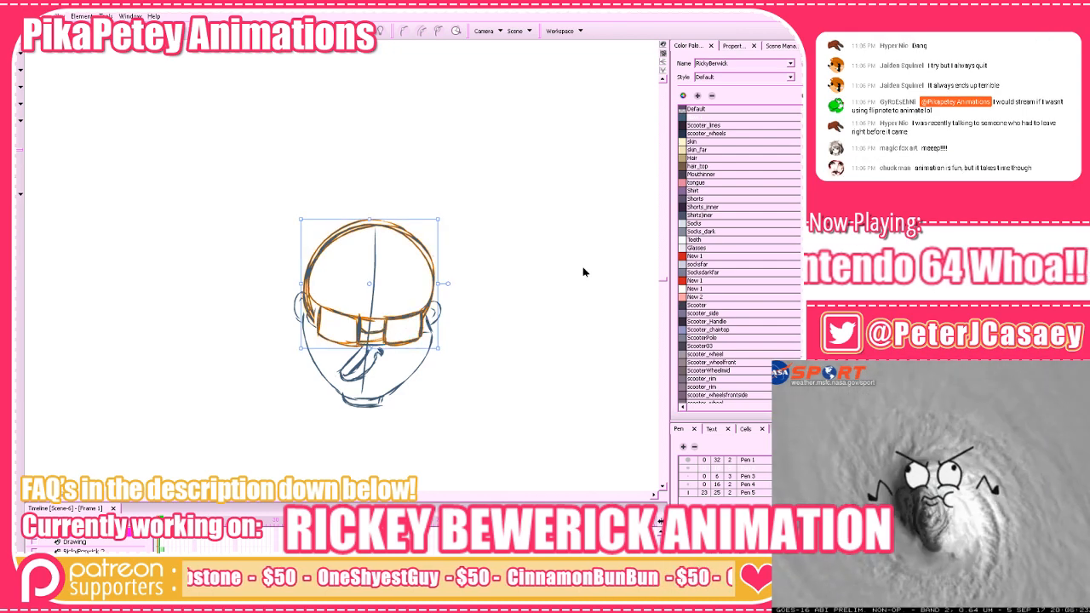
{"action": "left_click_drag", "start_coordinate": [400, 347], "coordinate": [376, 339]}
{"action": "left_click", "coordinate": [455, 318]}
{"action": "key", "text": "alt+e"}
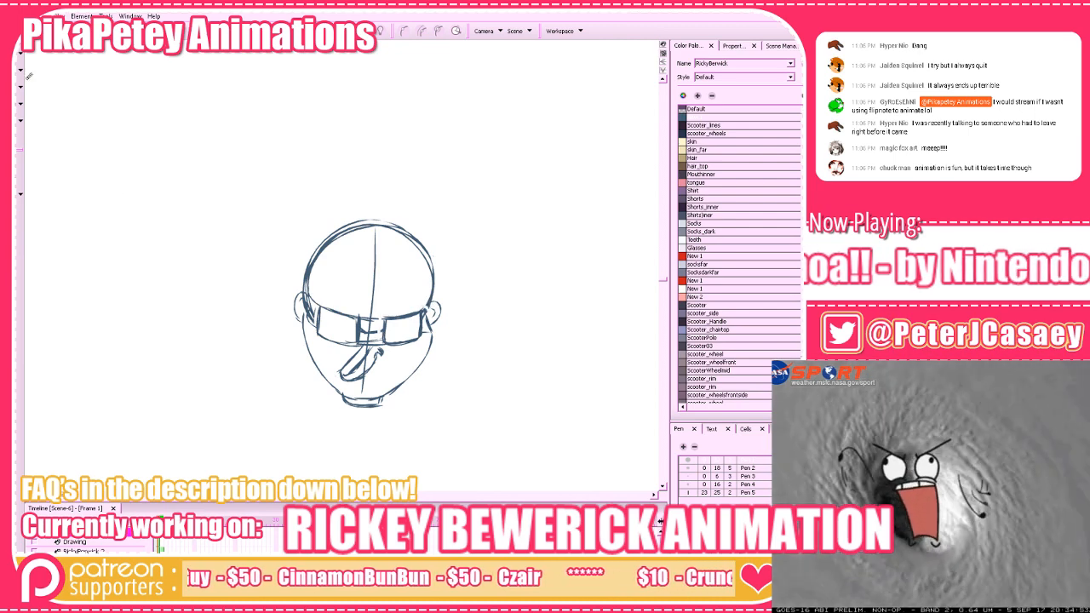
{"action": "key", "text": "alt+b"}
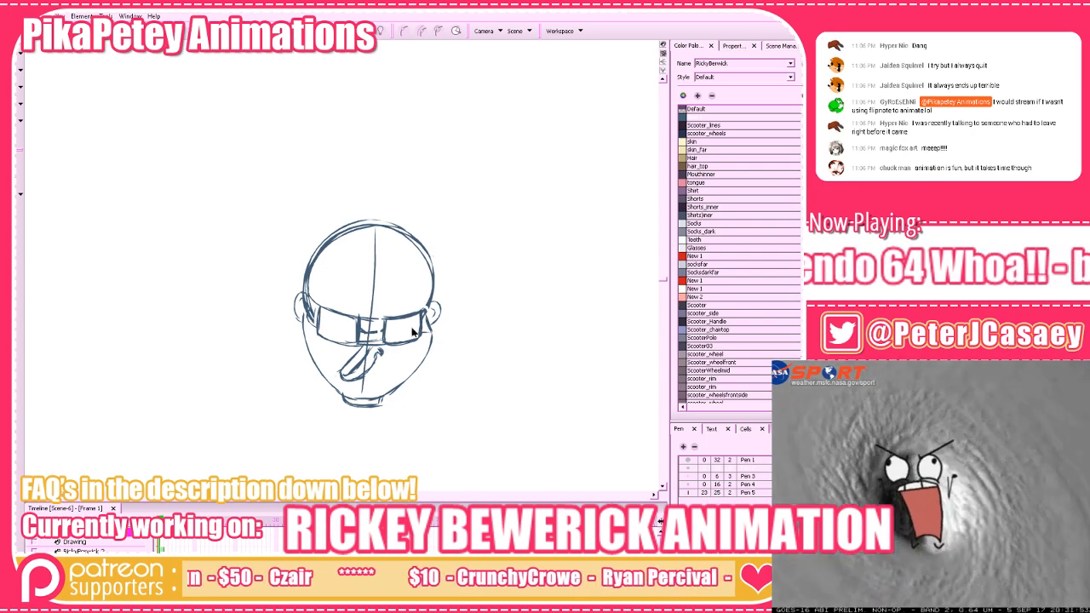
Try selecting the right lens and the entire head drawing, and clear the selection
{"action": "left_click", "coordinate": [411, 332]}
{"action": "left_click", "coordinate": [497, 213]}
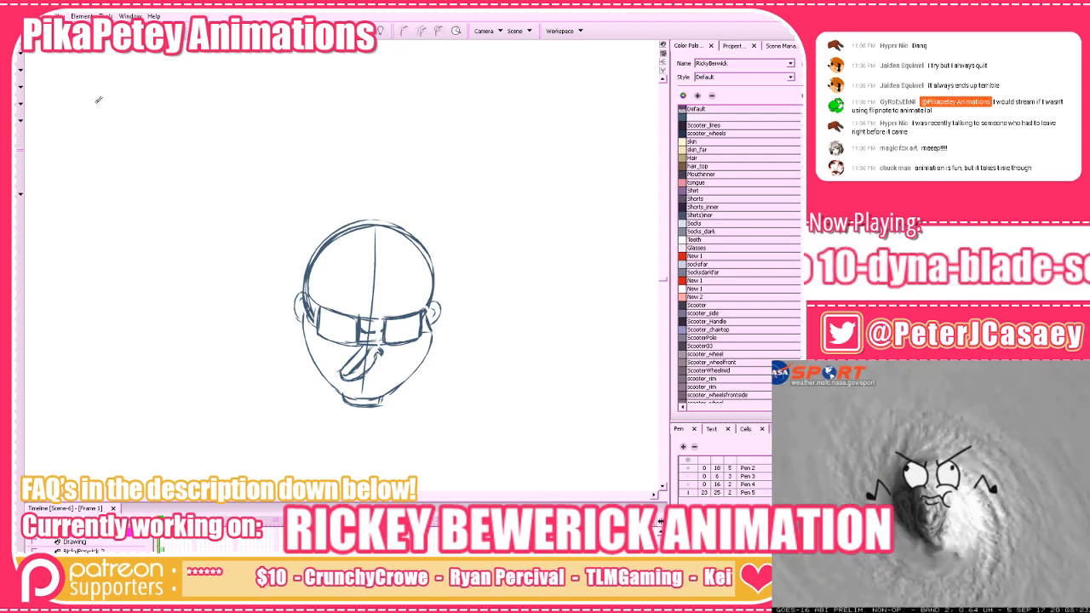
{"action": "key", "text": "alt+s"}
{"action": "left_click", "coordinate": [403, 328]}
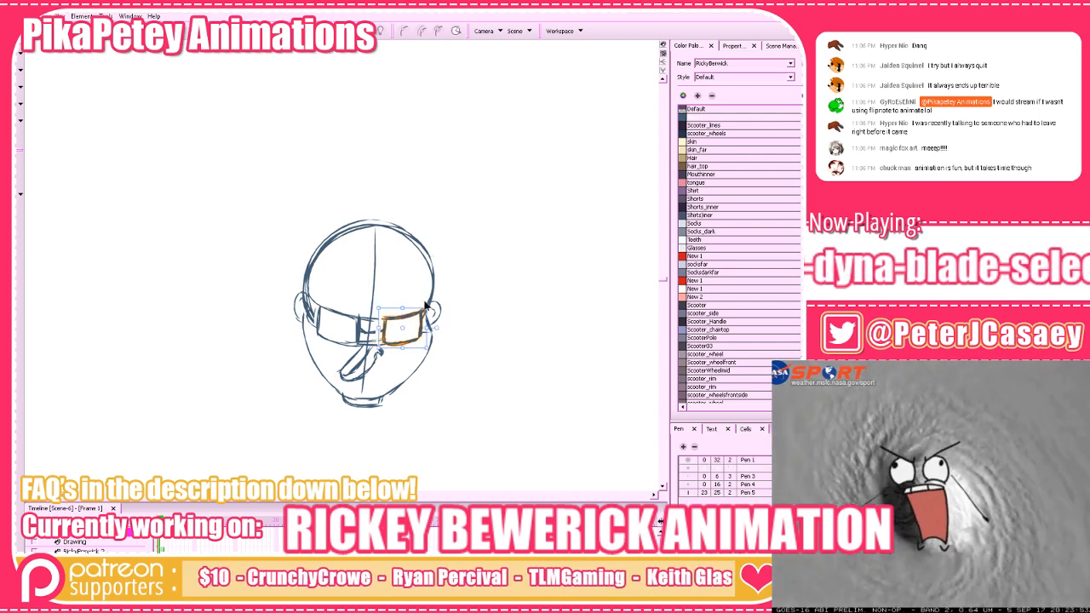
{"action": "left_click", "coordinate": [467, 285]}
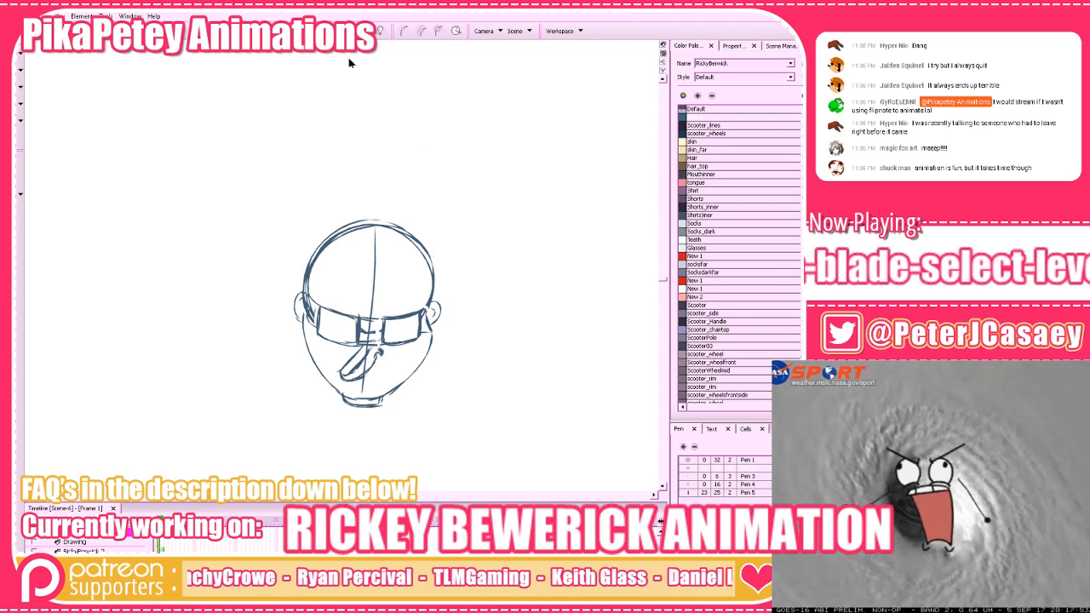
{"action": "left_click", "coordinate": [373, 32]}
{"action": "left_click", "coordinate": [373, 32]}
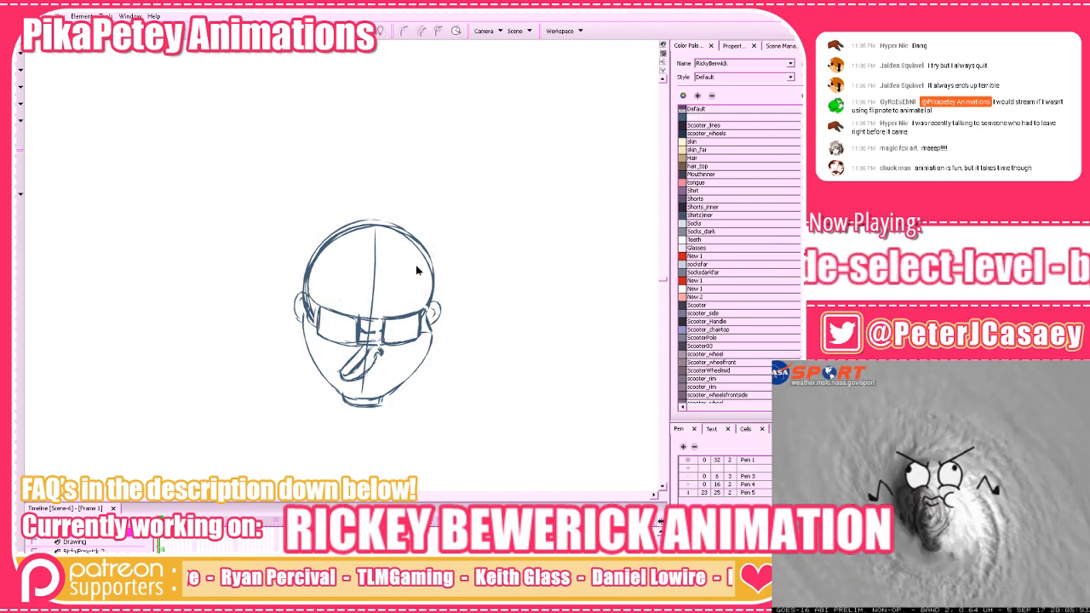
{"action": "left_click_drag", "start_coordinate": [499, 174], "coordinate": [288, 464]}
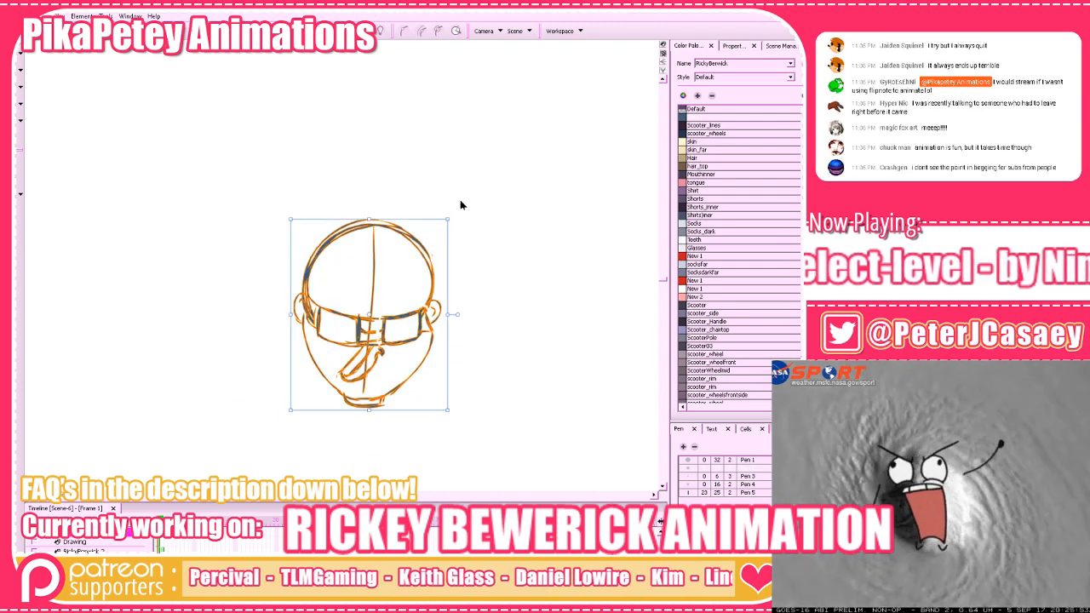
{"action": "left_click", "coordinate": [450, 212]}
Draw a dark oval pupil near the inner edge of each lens
{"action": "key", "text": "g"}
{"action": "key", "text": "f"}
{"action": "key", "text": "alt+b"}
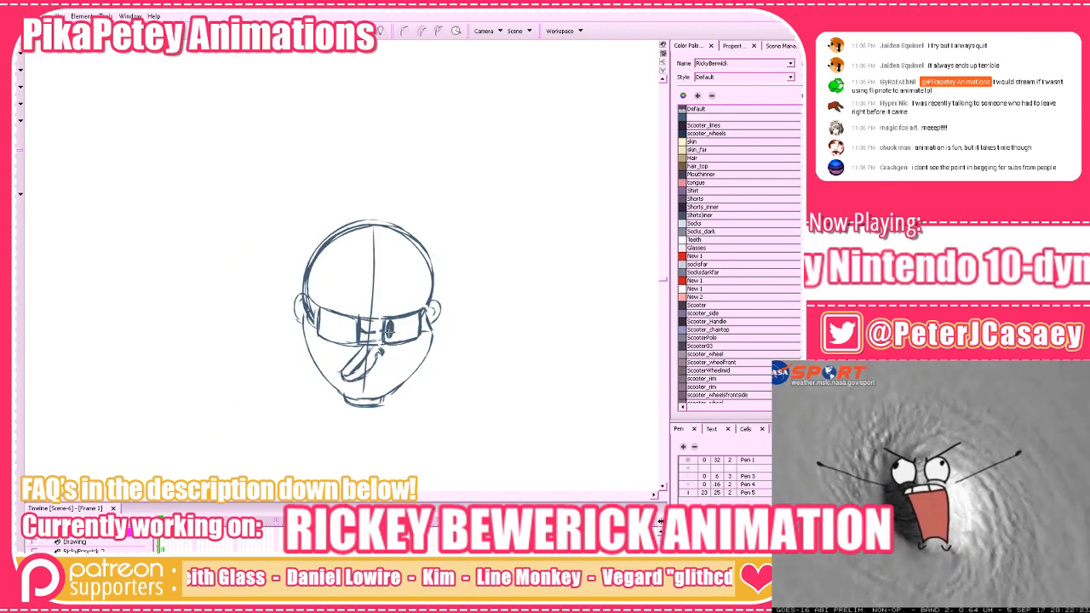
{"action": "left_click_drag", "start_coordinate": [350, 320], "coordinate": [350, 333]}
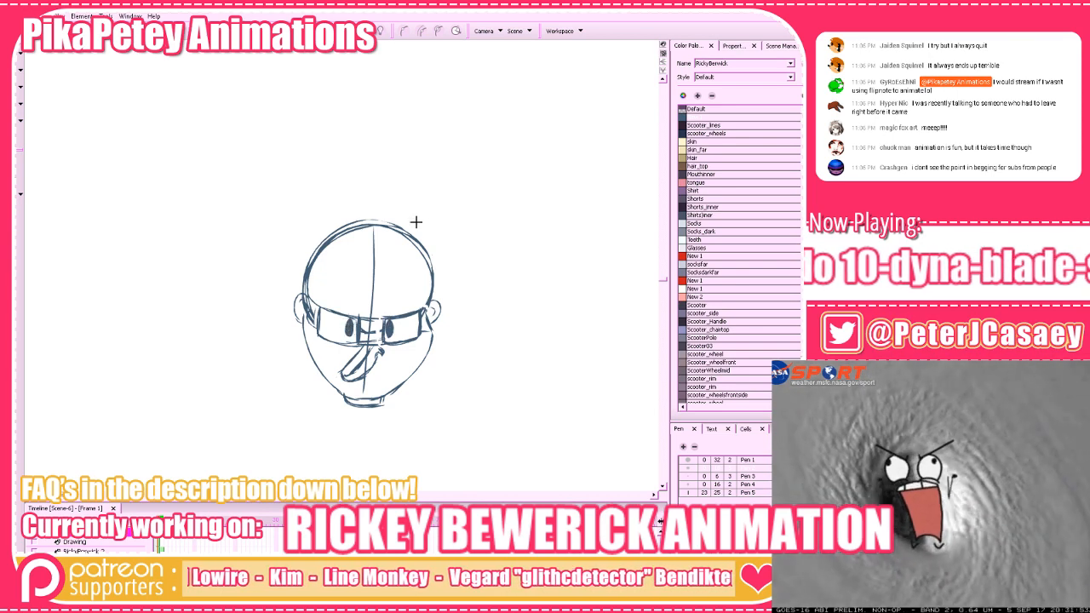
Sketch the rounded torso behind the head over the onion-skinned pose, curving from the right ear to the jaw
{"action": "key", "text": "shift+l"}
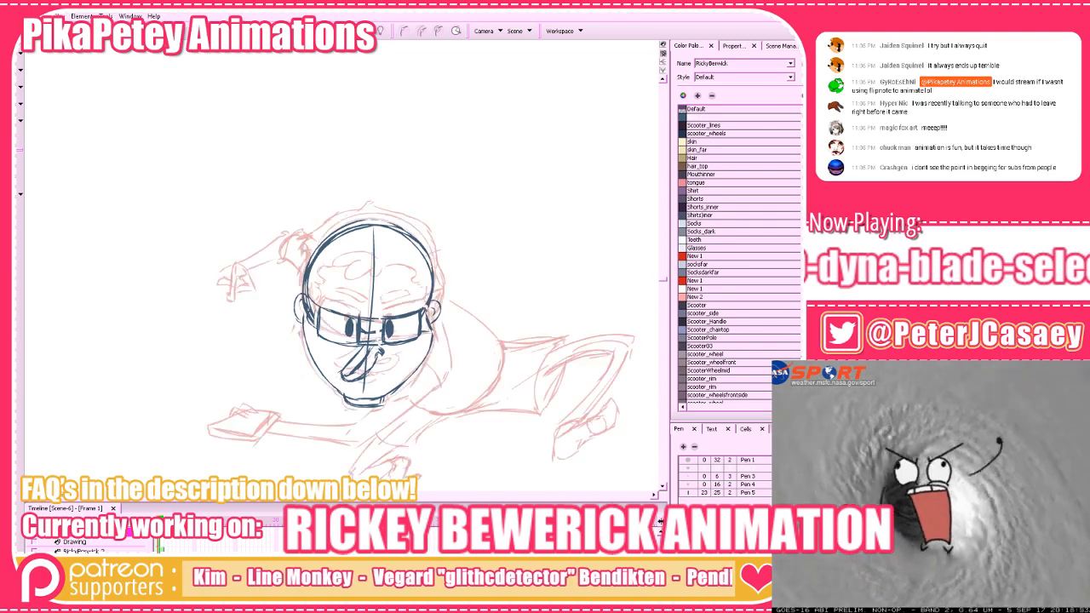
{"action": "mouse_move", "coordinate": [546, 357]}
{"action": "left_mouse_down"}
{"action": "mouse_move", "coordinate": [501, 313]}
{"action": "mouse_move", "coordinate": [488, 316]}
{"action": "mouse_move", "coordinate": [501, 325]}
{"action": "left_mouse_up"}
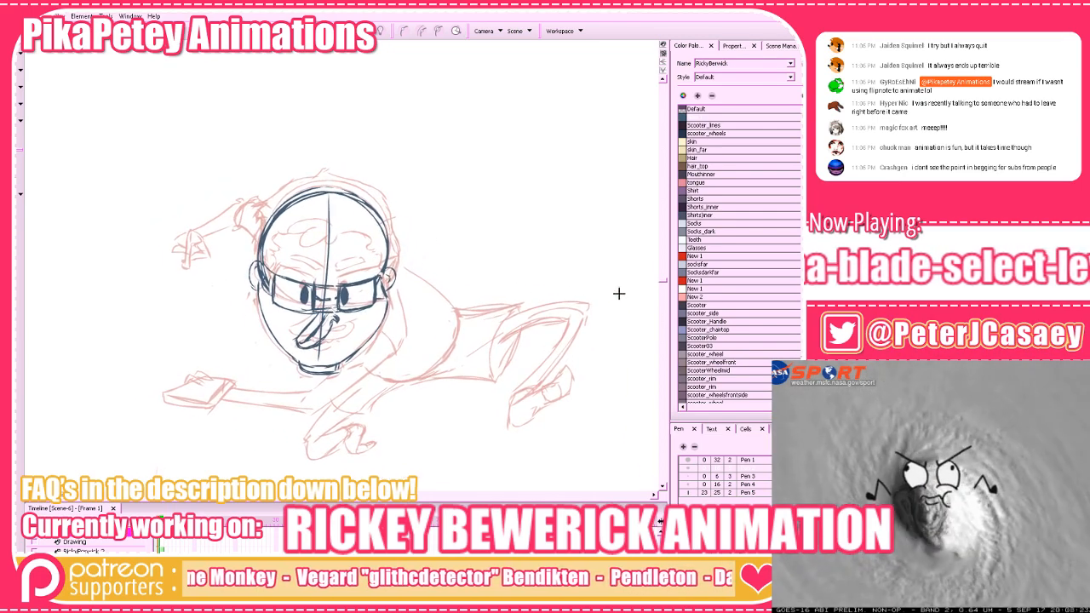
{"action": "key", "text": "g"}
{"action": "key", "text": "f"}
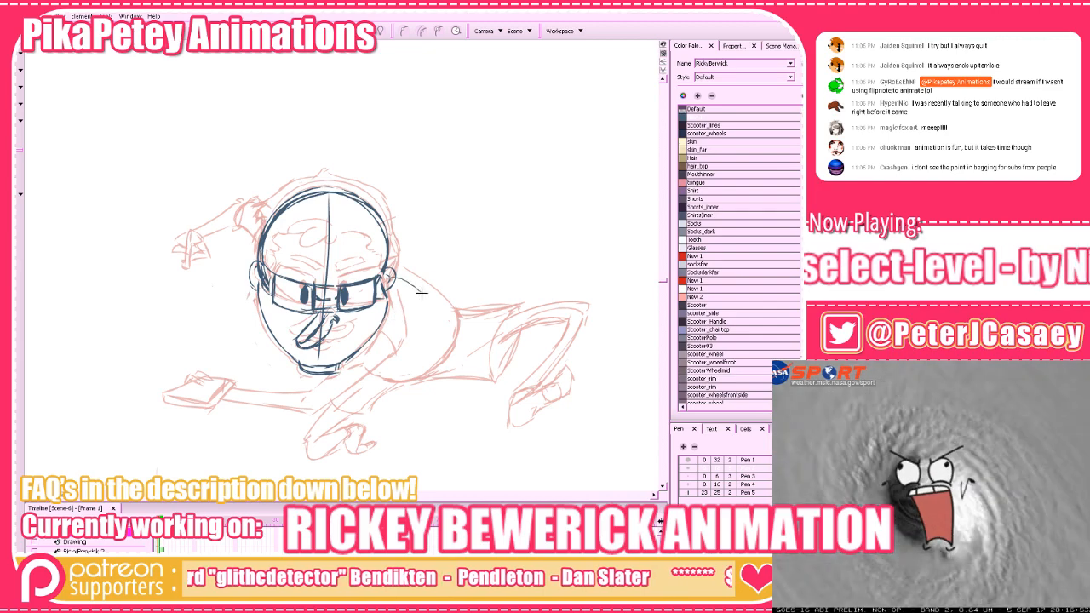
{"action": "left_click_drag", "start_coordinate": [393, 278], "coordinate": [450, 385]}
{"action": "key", "text": "ctrl+z"}
{"action": "mouse_move", "coordinate": [394, 281]}
{"action": "left_mouse_down"}
{"action": "mouse_move", "coordinate": [438, 321]}
{"action": "mouse_move", "coordinate": [425, 395]}
{"action": "mouse_move", "coordinate": [439, 390]}
{"action": "mouse_move", "coordinate": [358, 342]}
{"action": "left_mouse_up"}
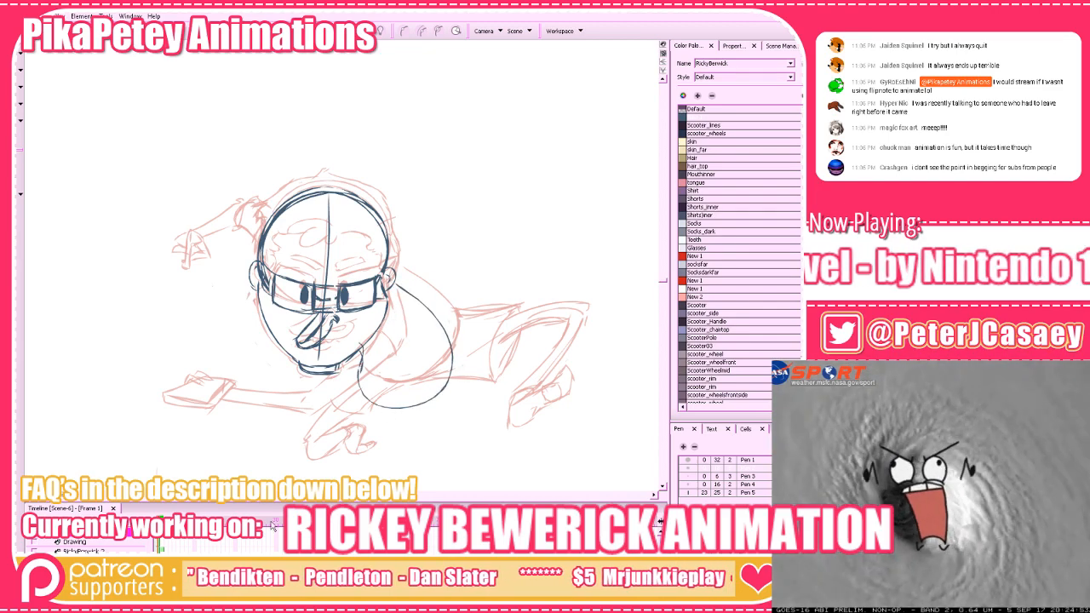
Hide the onion skin and flip between the crawling sketch and the new drawing to compare the torso and pose
{"action": "key", "text": "alt+o"}
{"action": "key", "text": "comma"}
{"action": "key", "text": "period"}
{"action": "key", "text": "comma"}
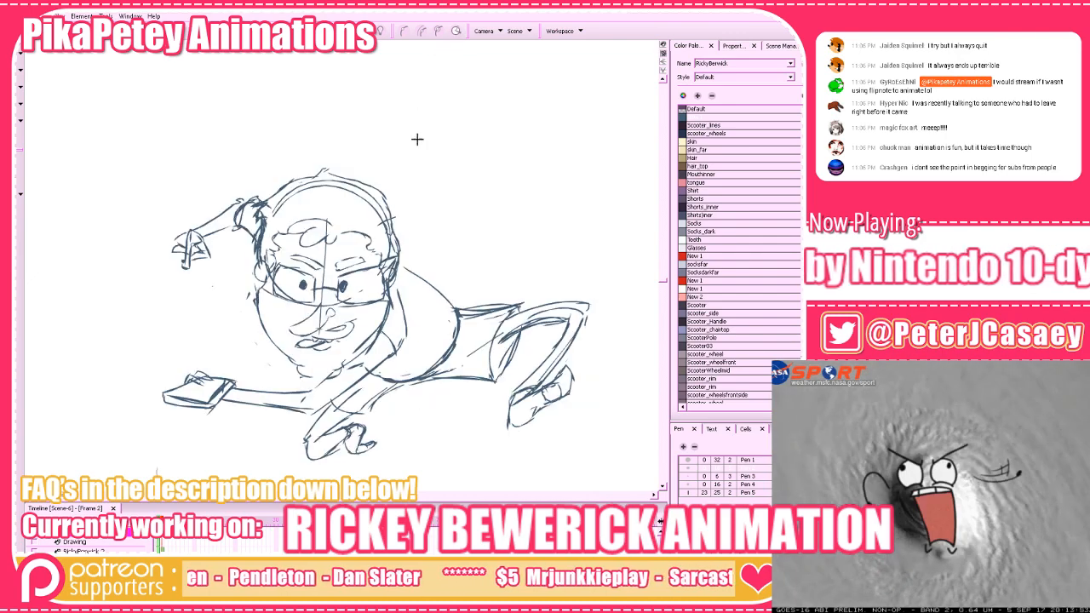
{"action": "key", "text": "period"}
{"action": "key", "text": "comma"}
{"action": "key", "text": "period"}
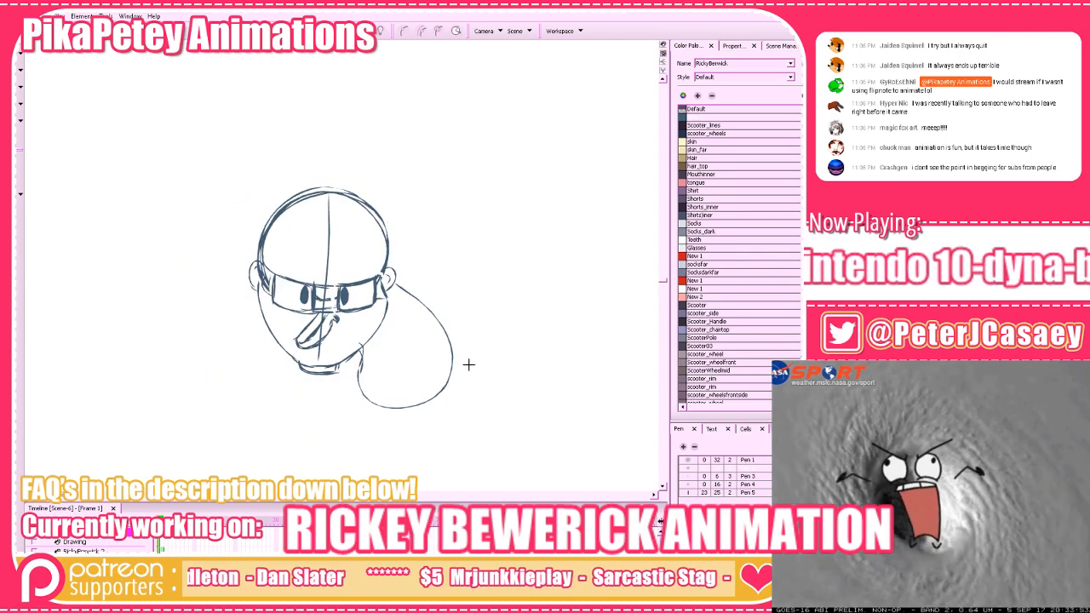
{"action": "key", "text": "space"}
{"action": "left_click_drag", "start_coordinate": [486, 374], "coordinate": [425, 369]}
{"action": "key", "text": "1"}
{"action": "key", "text": "2"}
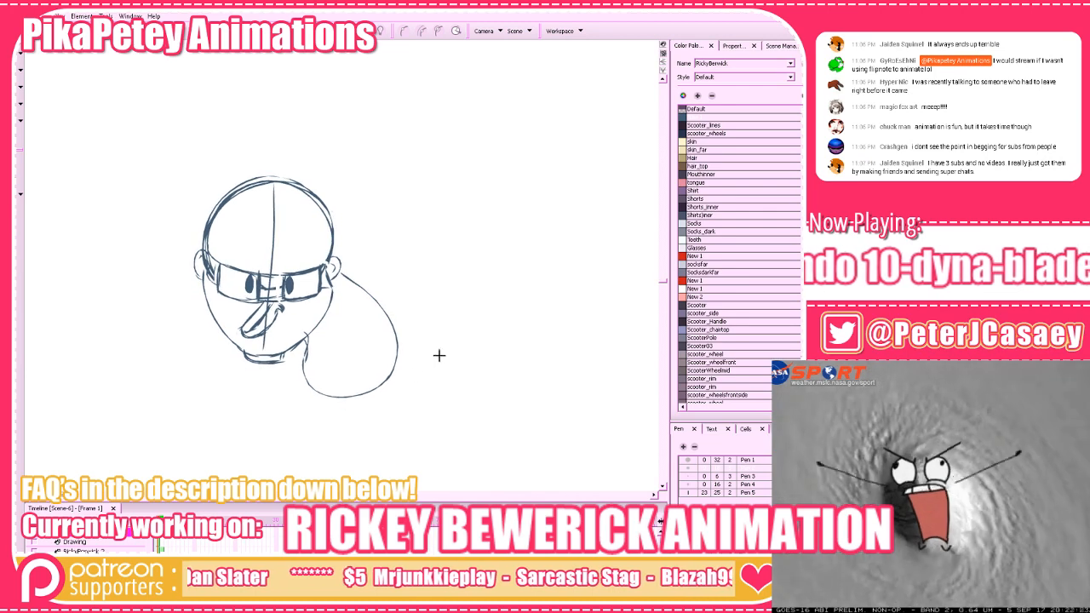
{"action": "key", "text": "comma"}
{"action": "key", "text": "period"}
Sketch the shorts as a flared tube extending from the torso's lower right with an oval leg opening, undoing misplaced strokes
{"action": "mouse_move", "coordinate": [404, 397]}
{"action": "left_mouse_down"}
{"action": "mouse_move", "coordinate": [438, 402]}
{"action": "mouse_move", "coordinate": [438, 350]}
{"action": "mouse_move", "coordinate": [397, 335]}
{"action": "mouse_move", "coordinate": [388, 346]}
{"action": "left_mouse_up"}
{"action": "key", "text": "ctrl+z"}
{"action": "key", "text": "comma"}
{"action": "key", "text": "period"}
{"action": "key", "text": "ctrl+z"}
{"action": "key", "text": "ctrl+z"}
{"action": "key", "text": "comma"}
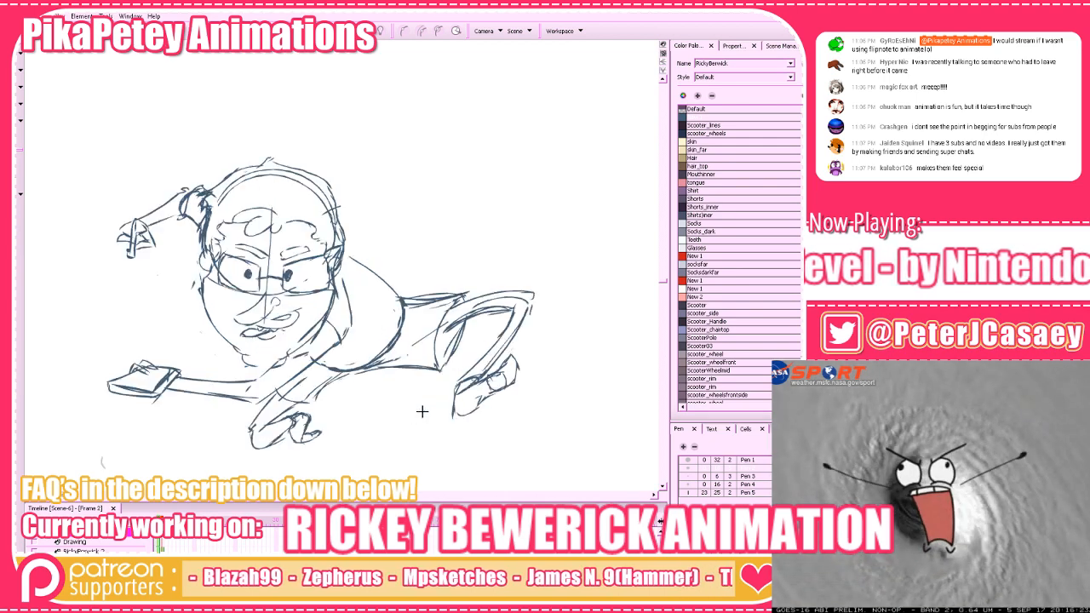
{"action": "key", "text": "period"}
{"action": "mouse_move", "coordinate": [408, 417]}
{"action": "left_mouse_down"}
{"action": "mouse_move", "coordinate": [417, 415]}
{"action": "mouse_move", "coordinate": [373, 391]}
{"action": "left_mouse_up"}
{"action": "key", "text": "ctrl+z"}
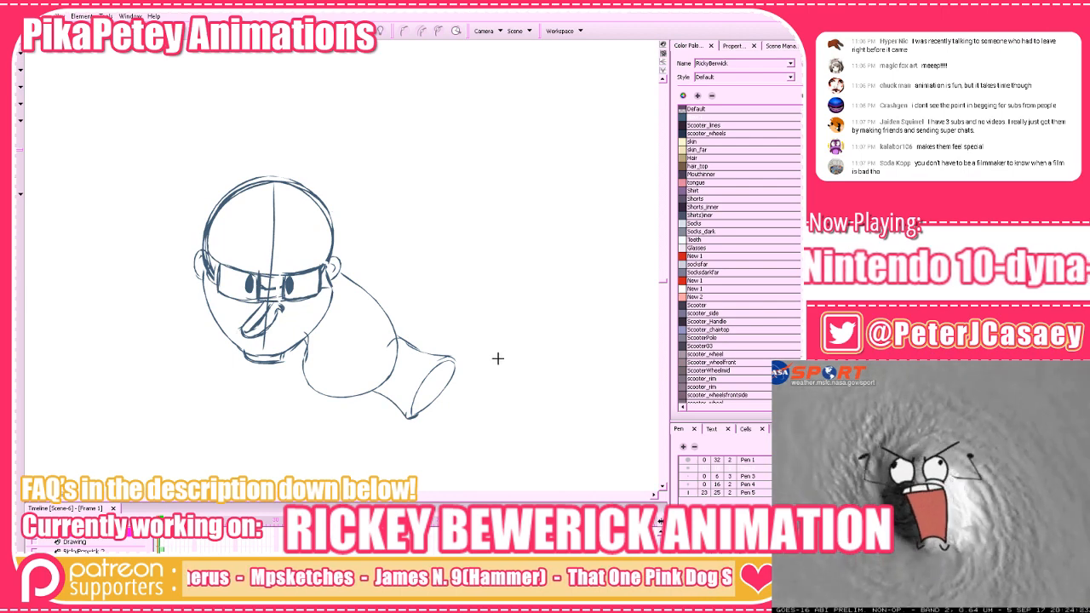
Try sketching the lower leg from the shorts' oval opening while comparing with the earlier crawling sketch, and undo the trial strokes
{"action": "key", "text": "comma"}
{"action": "key", "text": "period"}
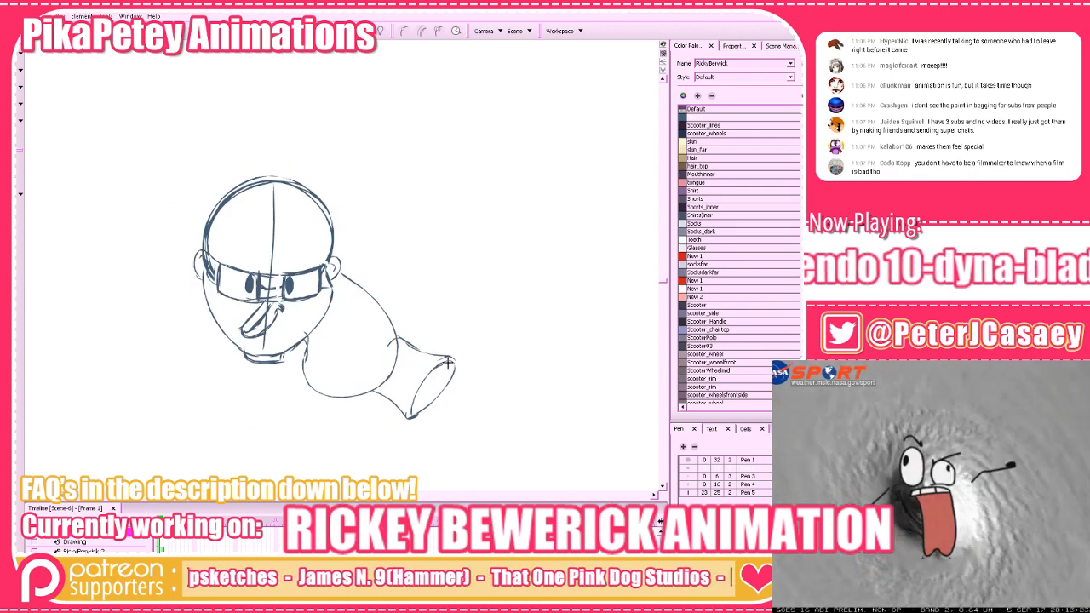
{"action": "left_click_drag", "start_coordinate": [470, 379], "coordinate": [474, 383]}
{"action": "mouse_move", "coordinate": [474, 385]}
{"action": "left_mouse_down"}
{"action": "mouse_move", "coordinate": [458, 418]}
{"action": "mouse_move", "coordinate": [425, 461]}
{"action": "left_mouse_up"}
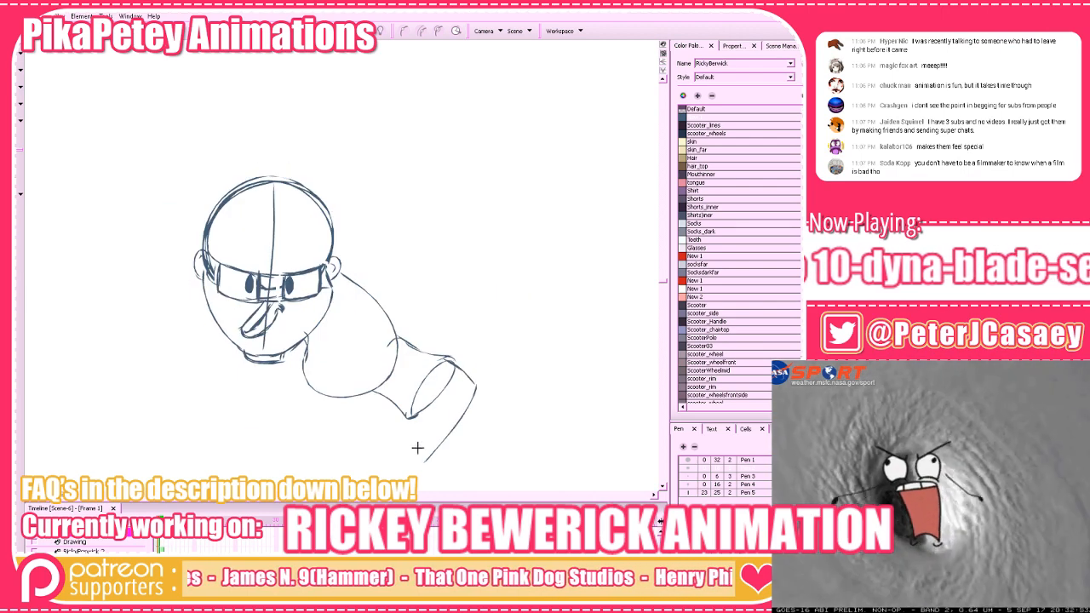
{"action": "key", "text": "comma"}
{"action": "key", "text": "period"}
{"action": "key", "text": "ctrl+z"}
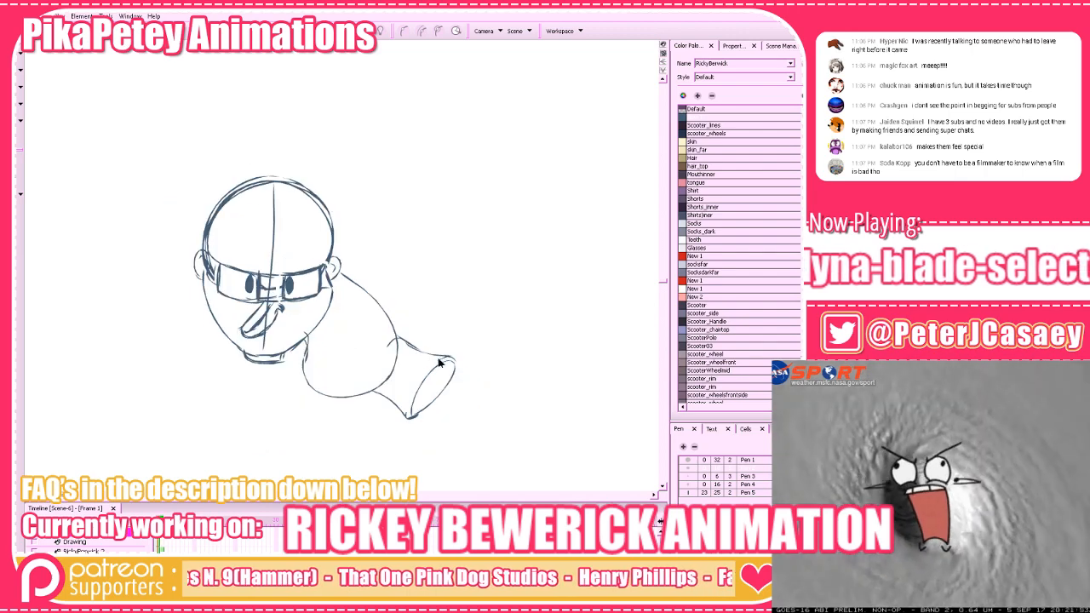
{"action": "mouse_move", "coordinate": [421, 352]}
{"action": "left_mouse_down"}
{"action": "mouse_move", "coordinate": [459, 369]}
{"action": "mouse_move", "coordinate": [437, 410]}
{"action": "mouse_move", "coordinate": [466, 381]}
{"action": "mouse_move", "coordinate": [392, 468]}
{"action": "left_mouse_up"}
{"action": "key", "text": "ctrl+z"}
{"action": "key", "text": "comma"}
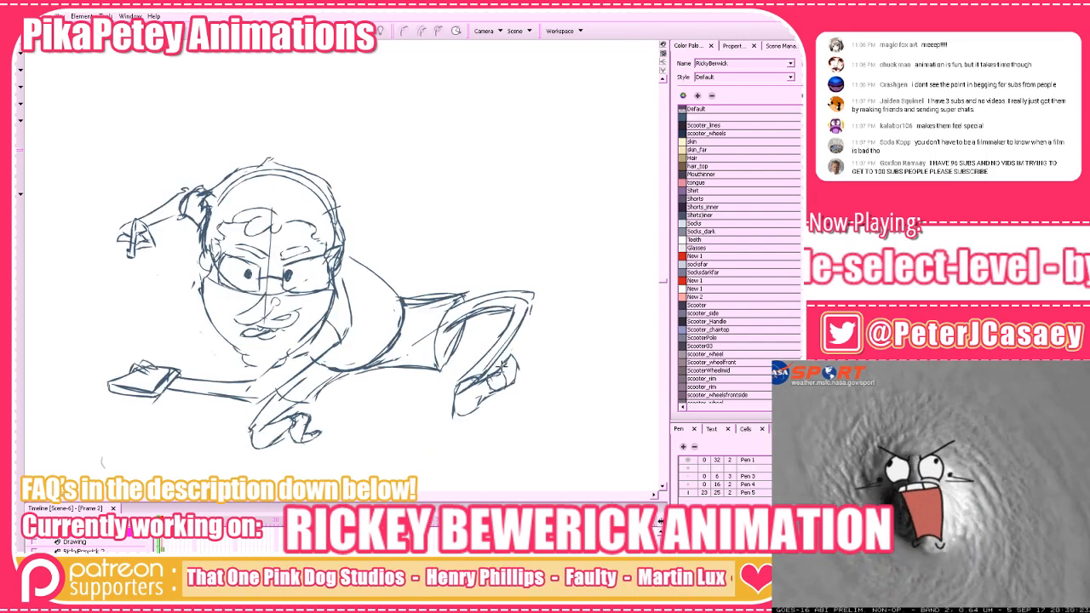
{"action": "key", "text": "period"}
{"action": "key", "text": "ctrl+z"}
Sketch a narrow, straight lower leg slanting down from the shorts' opening
{"action": "left_click_drag", "start_coordinate": [453, 363], "coordinate": [436, 432]}
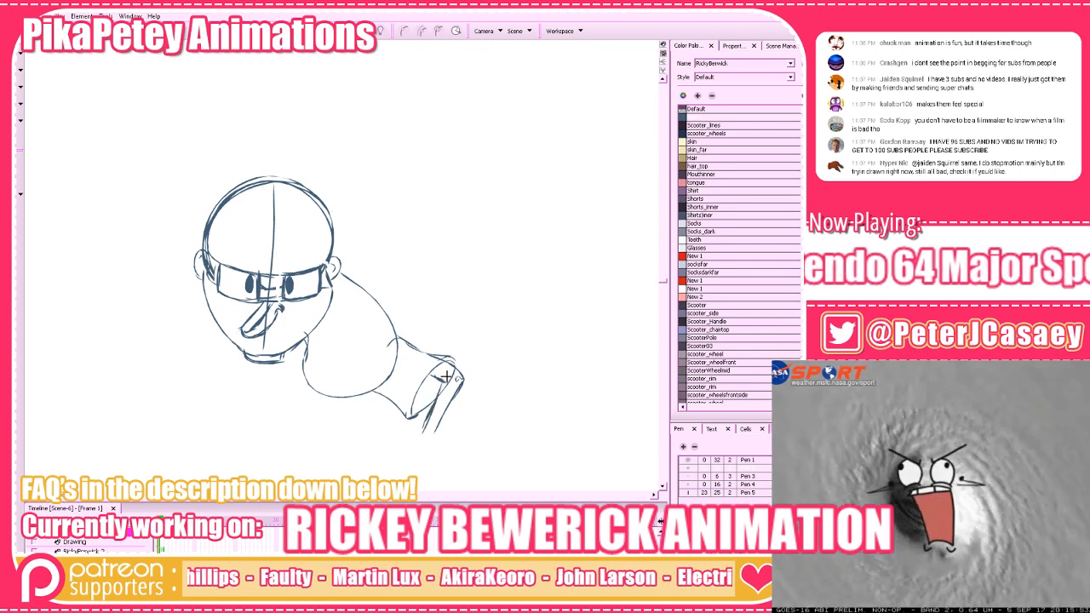
{"action": "key", "text": "period"}
{"action": "key", "text": "comma"}
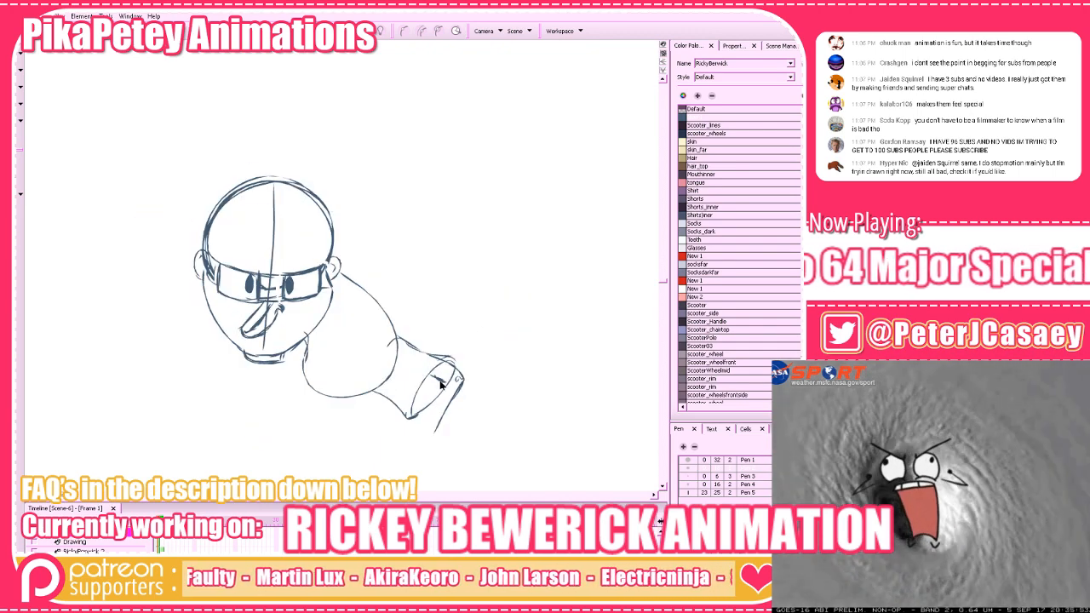
{"action": "mouse_move", "coordinate": [418, 441]}
{"action": "left_mouse_down"}
{"action": "mouse_move", "coordinate": [431, 409]}
{"action": "mouse_move", "coordinate": [426, 430]}
{"action": "mouse_move", "coordinate": [435, 431]}
{"action": "mouse_move", "coordinate": [424, 434]}
{"action": "mouse_move", "coordinate": [433, 406]}
{"action": "mouse_move", "coordinate": [421, 424]}
{"action": "left_mouse_up"}
{"action": "key", "text": "ctrl+z"}
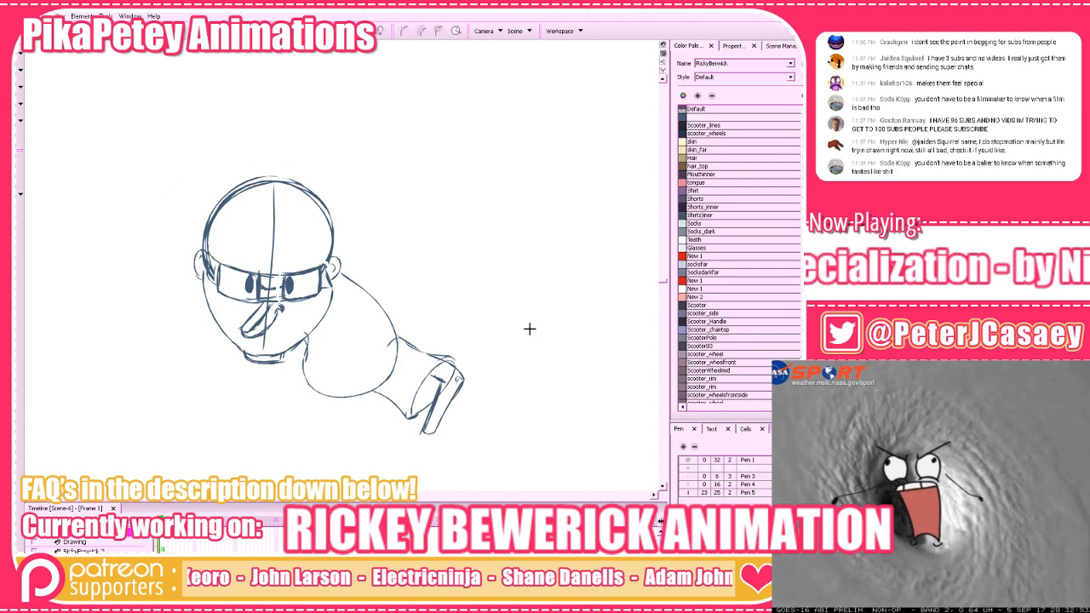
Erase the narrow lower leg together with the outer edge of the shorts' opening
{"action": "key", "text": "alt+e"}
{"action": "mouse_move", "coordinate": [439, 385]}
{"action": "left_mouse_down"}
{"action": "mouse_move", "coordinate": [430, 409]}
{"action": "mouse_move", "coordinate": [458, 378]}
{"action": "mouse_move", "coordinate": [434, 378]}
{"action": "mouse_move", "coordinate": [439, 398]}
{"action": "mouse_move", "coordinate": [473, 373]}
{"action": "mouse_move", "coordinate": [468, 362]}
{"action": "mouse_move", "coordinate": [437, 378]}
{"action": "mouse_move", "coordinate": [457, 376]}
{"action": "mouse_move", "coordinate": [459, 348]}
{"action": "left_mouse_up"}
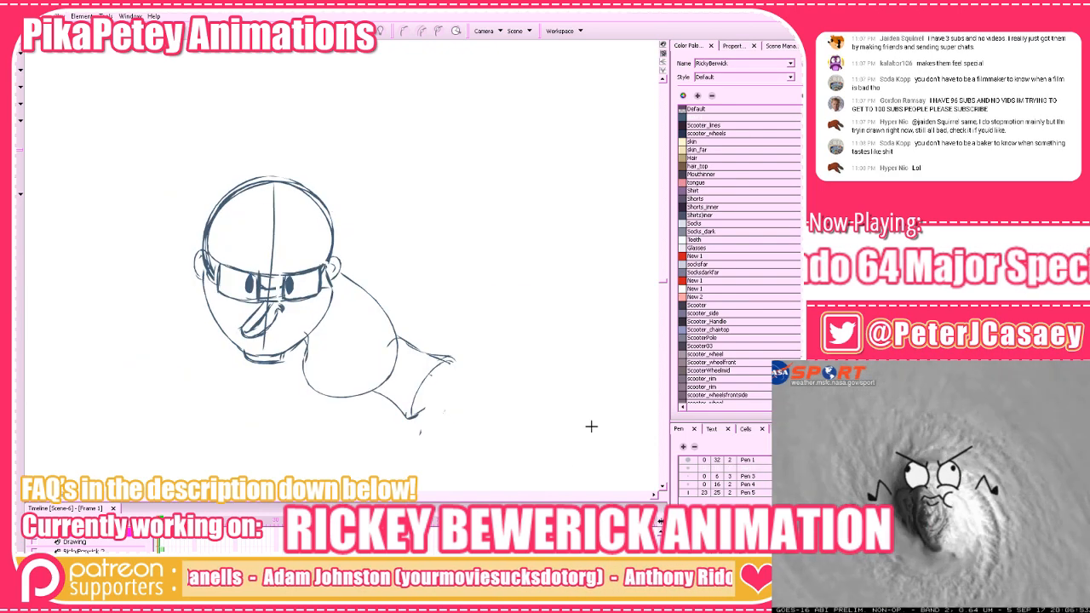
{"action": "key", "text": "period"}
{"action": "key", "text": "comma"}
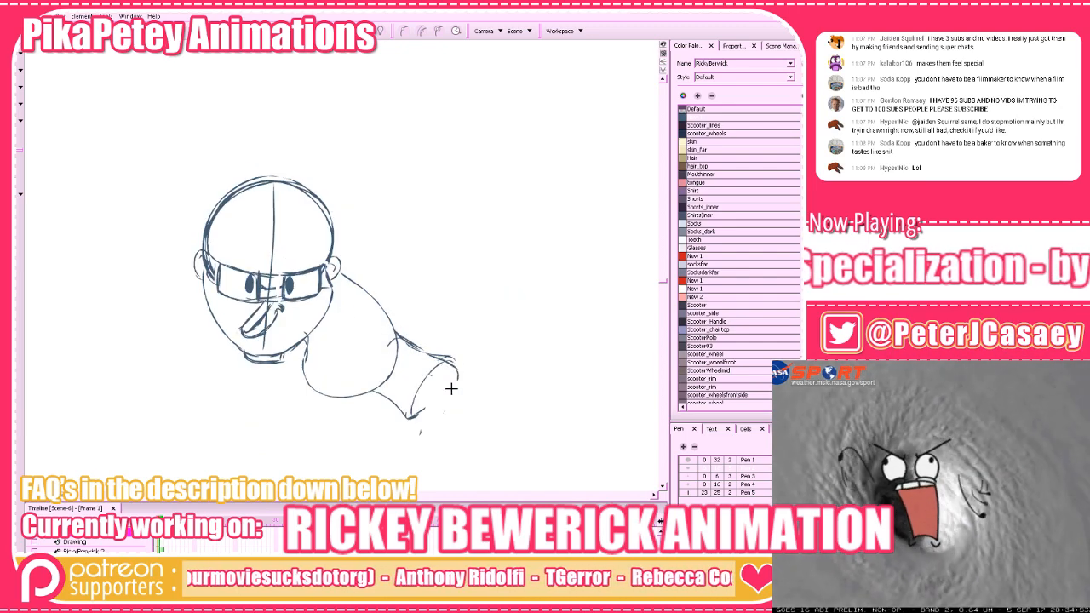
Redraw the lower leg as a tapered shape bending down from the shorts' opening, checking it against the earlier crawling sketch
{"action": "key", "text": "period"}
{"action": "key", "text": "comma"}
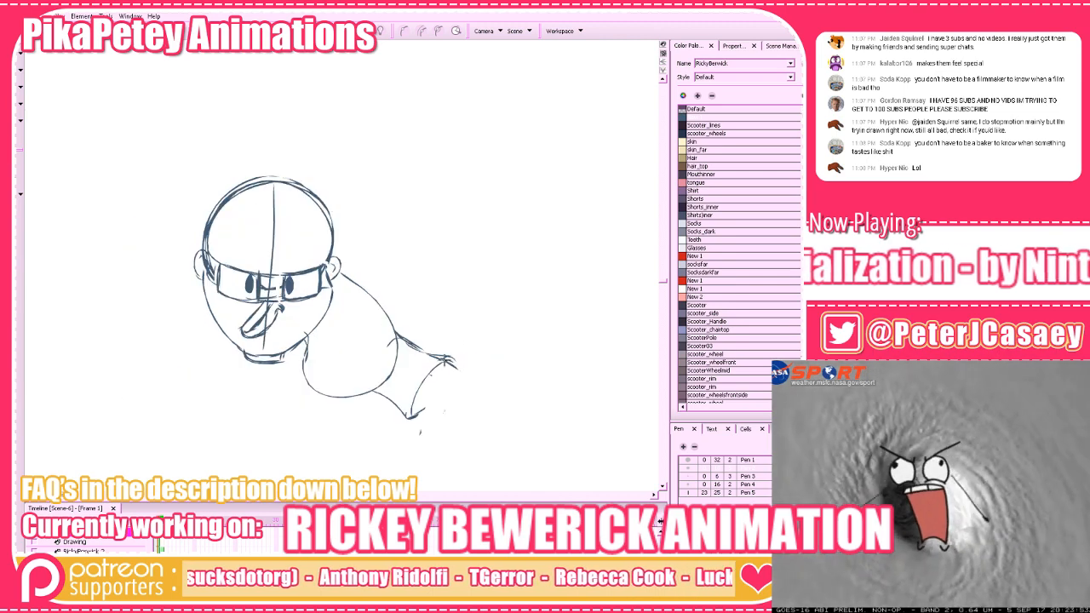
{"action": "mouse_move", "coordinate": [453, 362]}
{"action": "left_mouse_down"}
{"action": "mouse_move", "coordinate": [430, 442]}
{"action": "mouse_move", "coordinate": [440, 385]}
{"action": "left_mouse_up"}
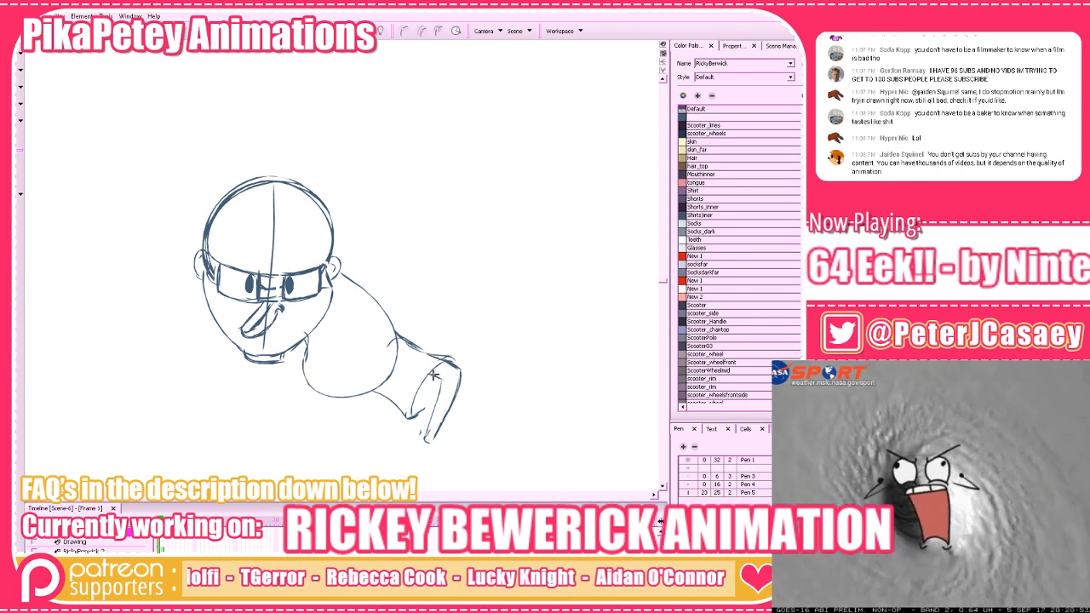
{"action": "key", "text": "period"}
{"action": "key", "text": "comma"}
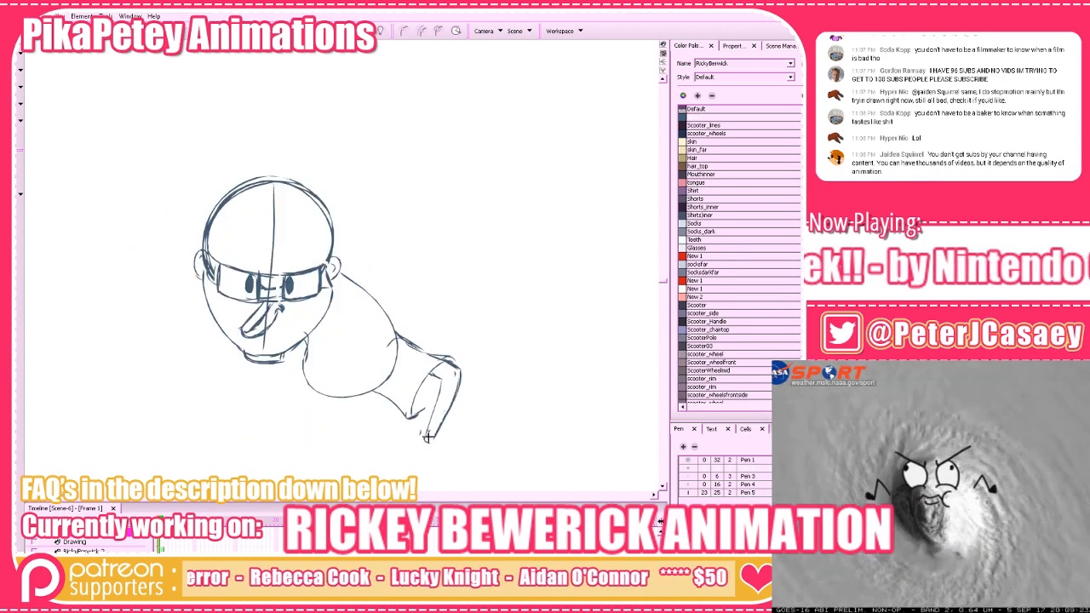
Sketch the outer edge of the near arm's sleeve, sloping down from the jaw in front of the torso
{"action": "mouse_move", "coordinate": [423, 432]}
{"action": "left_mouse_down"}
{"action": "mouse_move", "coordinate": [438, 435]}
{"action": "mouse_move", "coordinate": [485, 372]}
{"action": "mouse_move", "coordinate": [507, 389]}
{"action": "left_mouse_up"}
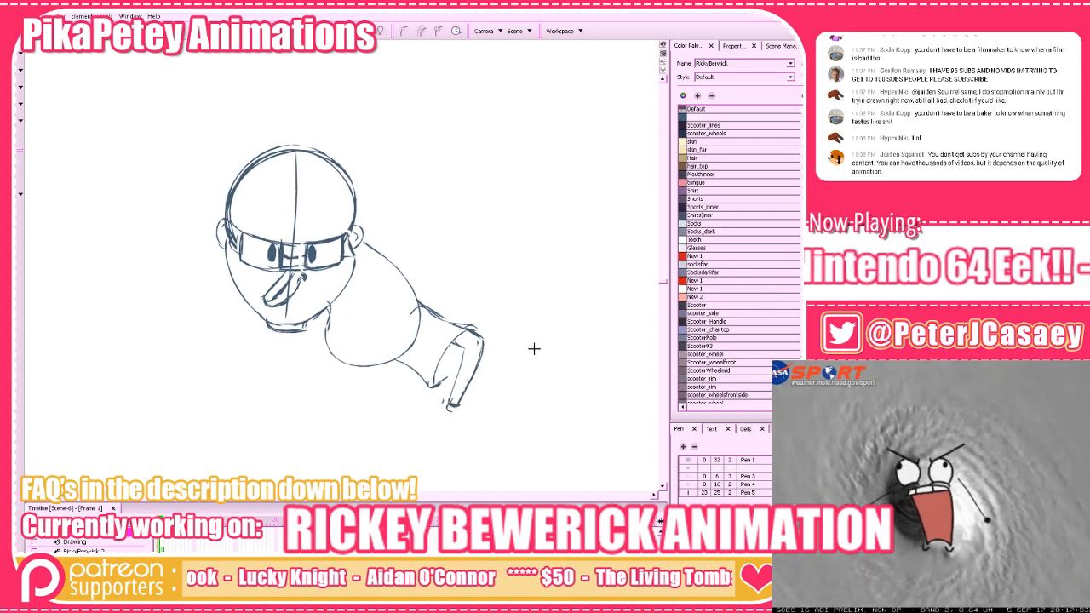
{"action": "key", "text": "period"}
{"action": "key", "text": "comma"}
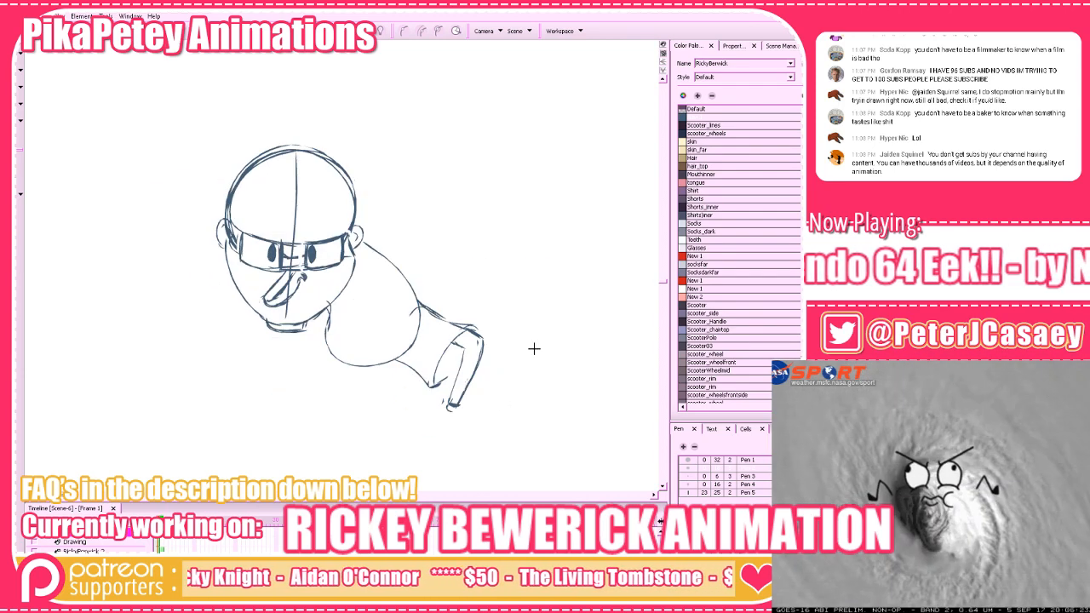
{"action": "key", "text": "period"}
{"action": "key", "text": "comma"}
{"action": "left_click_drag", "start_coordinate": [327, 331], "coordinate": [297, 378]}
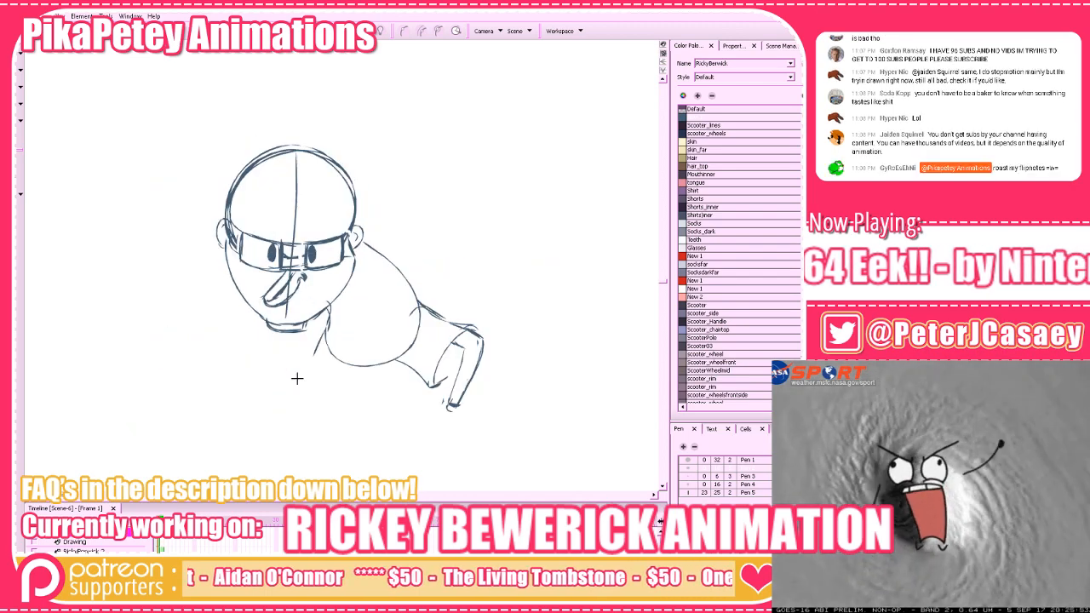
{"action": "key", "text": "period"}
{"action": "key", "text": "comma"}
Draw the sleeve's curved hem and its inner edge back up to the torso, comparing with the earlier sketch
{"action": "mouse_move", "coordinate": [326, 330]}
{"action": "left_mouse_down"}
{"action": "mouse_move", "coordinate": [304, 367]}
{"action": "mouse_move", "coordinate": [348, 384]}
{"action": "left_mouse_up"}
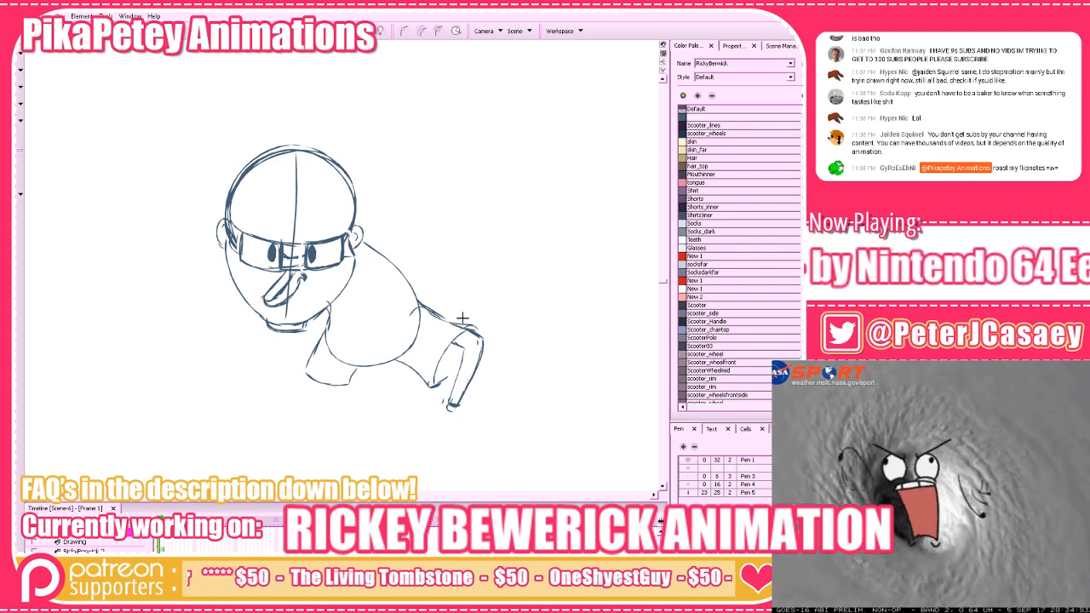
{"action": "key", "text": "period"}
{"action": "key", "text": "comma"}
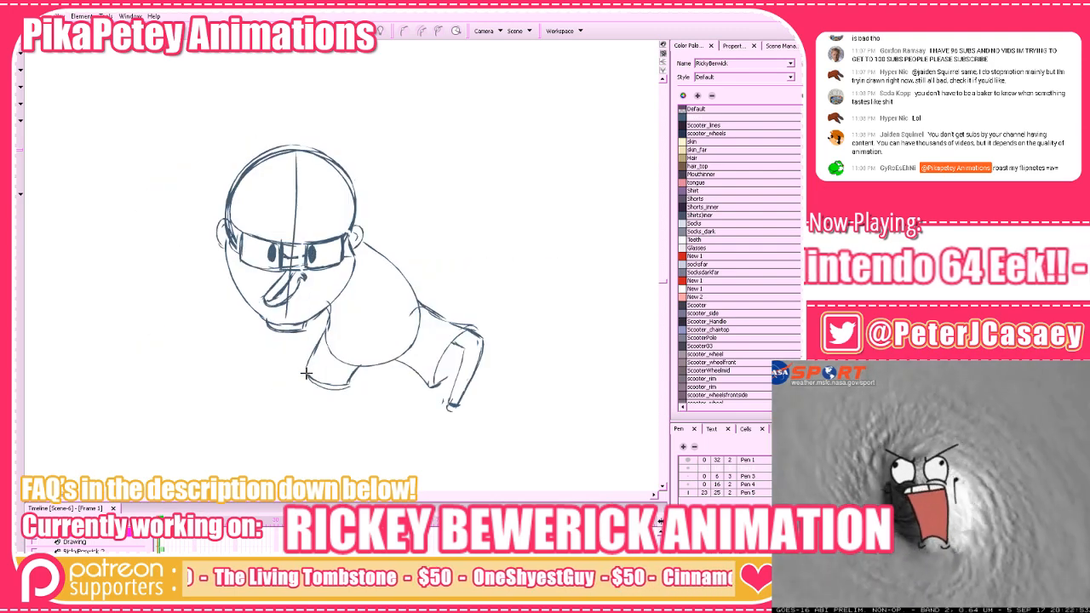
{"action": "key", "text": "period"}
{"action": "key", "text": "comma"}
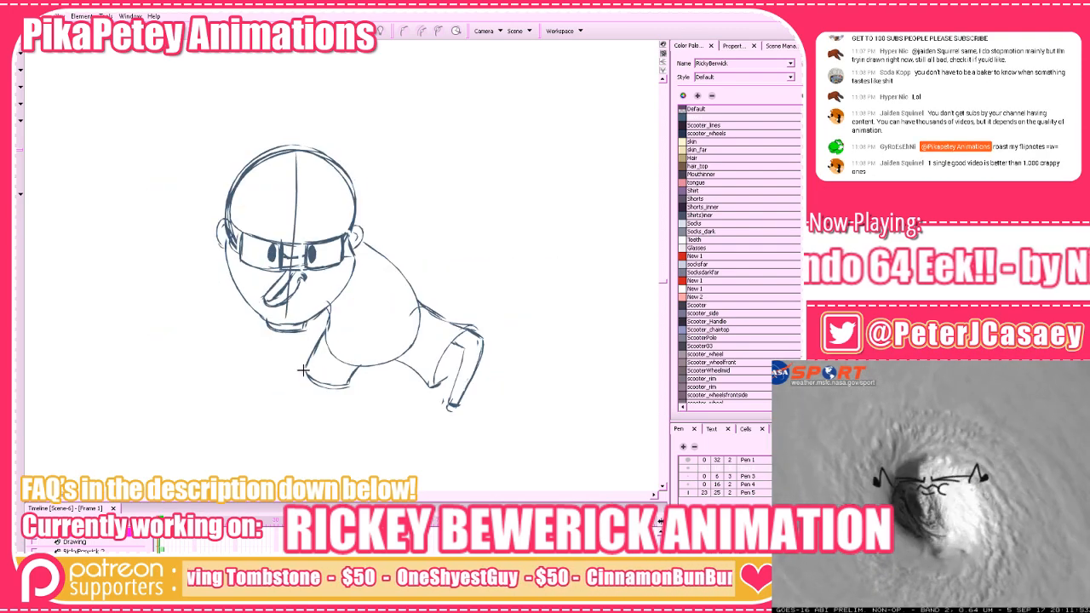
Draw the near arm's outer line running down from the sleeve, undoing misplaced strokes, and save the scene
{"action": "left_click_drag", "start_coordinate": [305, 371], "coordinate": [292, 408]}
{"action": "key", "text": "ctrl+z"}
{"action": "key", "text": "ctrl+z"}
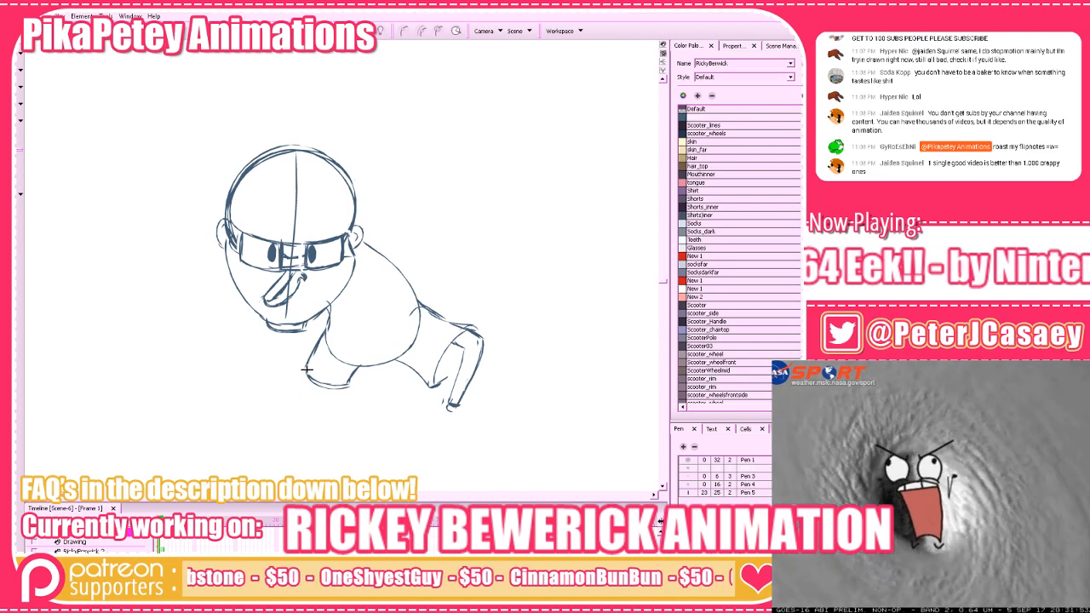
{"action": "left_click_drag", "start_coordinate": [306, 367], "coordinate": [297, 418]}
{"action": "key", "text": "ctrl+z"}
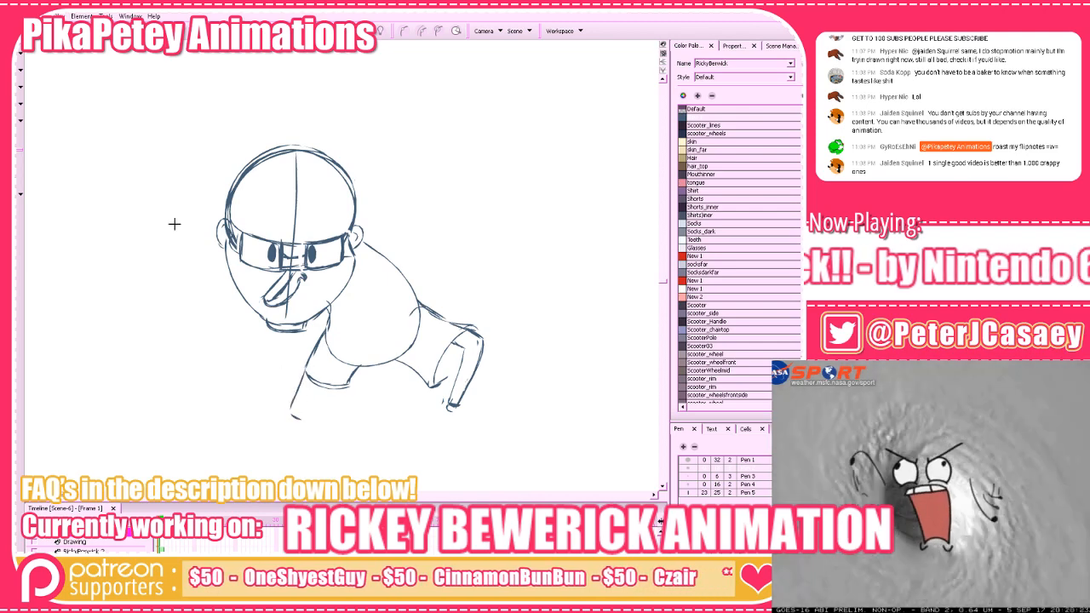
{"action": "key", "text": "ctrl+s"}
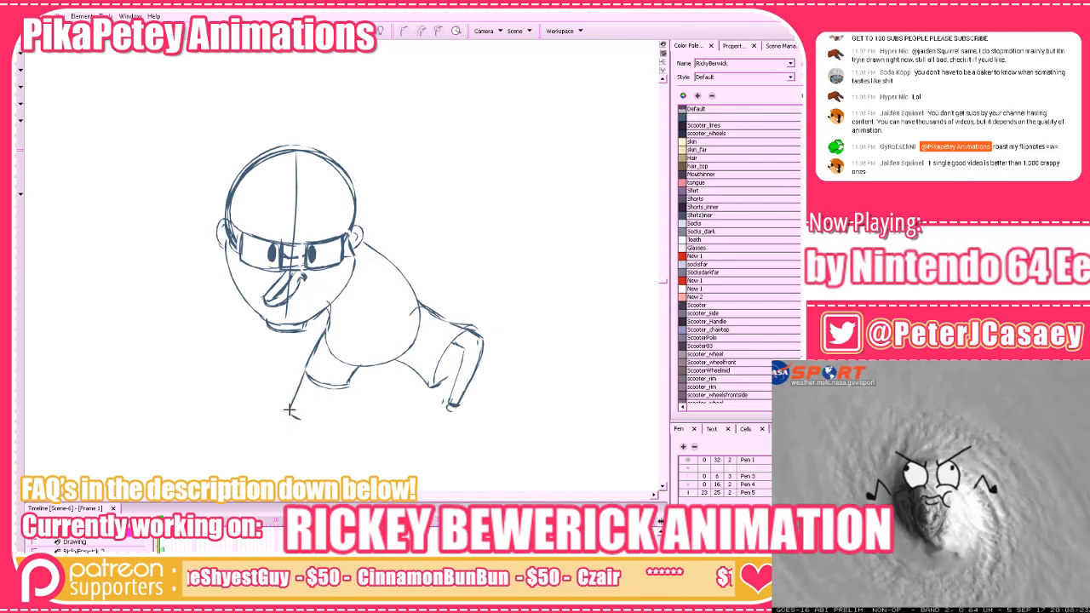
Sketch the near arm's bend and inner line, ending in a small hooked hand below the sleeve
{"action": "mouse_move", "coordinate": [291, 412]}
{"action": "left_mouse_down"}
{"action": "mouse_move", "coordinate": [298, 417]}
{"action": "mouse_move", "coordinate": [321, 385]}
{"action": "mouse_move", "coordinate": [334, 405]}
{"action": "left_mouse_up"}
{"action": "key", "text": "period"}
{"action": "key", "text": "comma"}
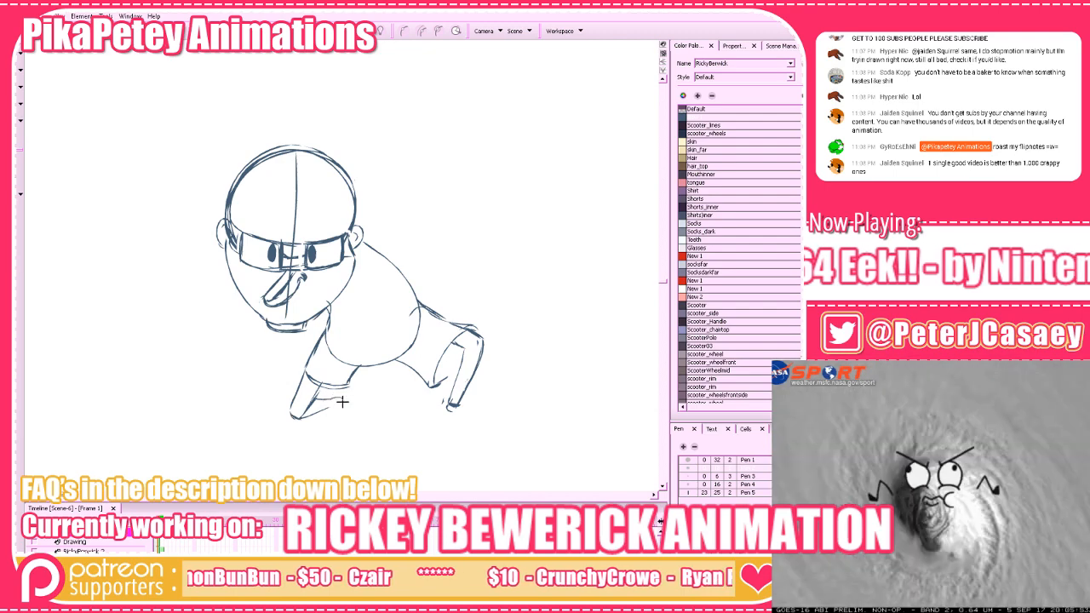
{"action": "key", "text": "period"}
{"action": "key", "text": "comma"}
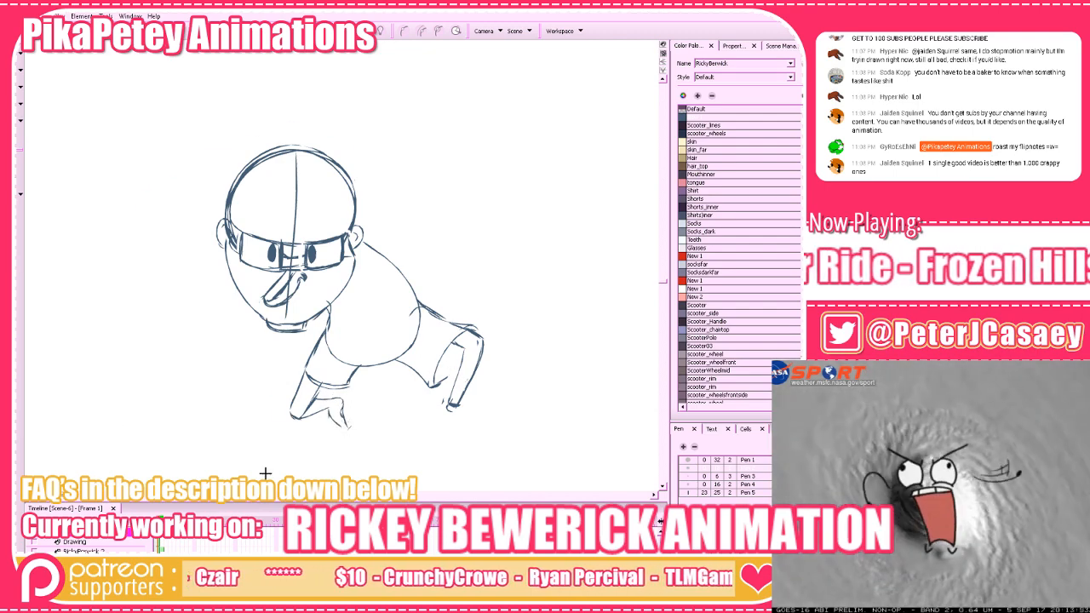
{"action": "key", "text": "period"}
{"action": "key", "text": "comma"}
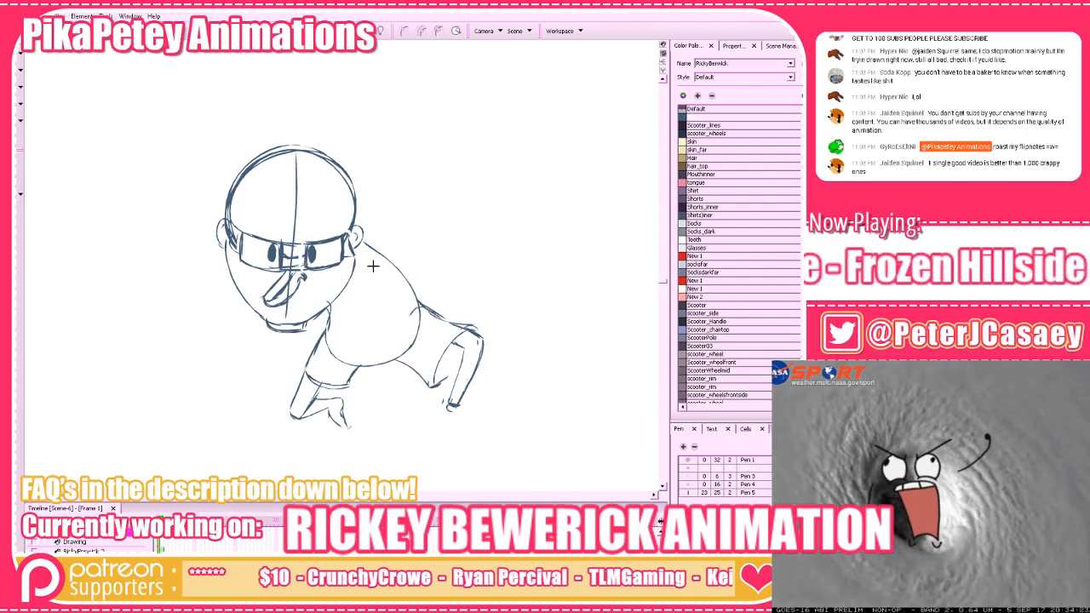
Sketch the upper edge of the far arm reaching outward from the left ear and curving down at the wrist
{"action": "key", "text": "period"}
{"action": "key", "text": "comma"}
{"action": "left_click_drag", "start_coordinate": [180, 237], "coordinate": [218, 220]}
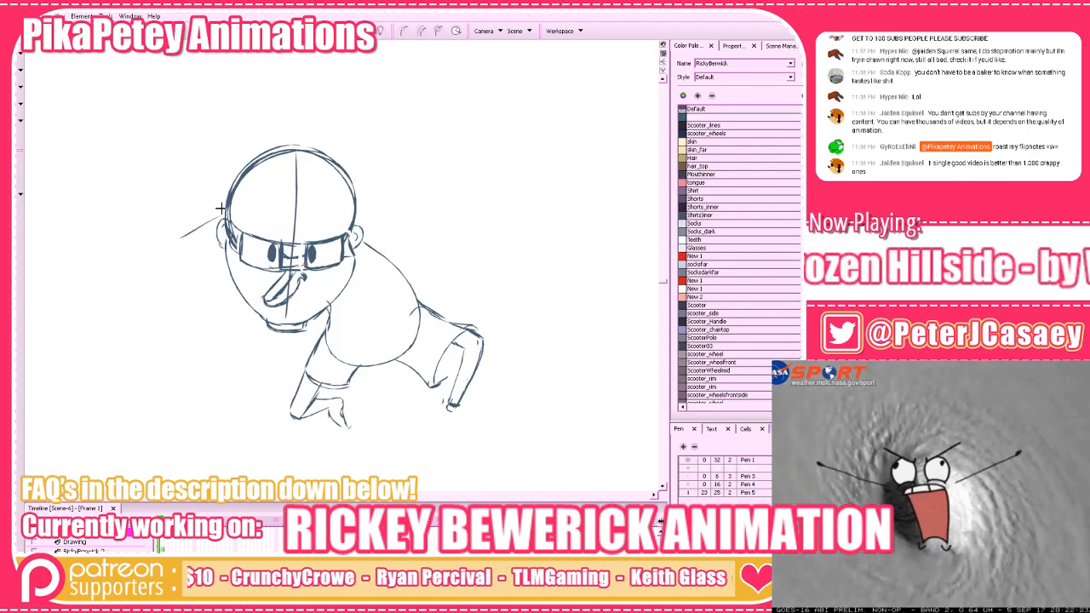
{"action": "key", "text": "period"}
{"action": "key", "text": "comma"}
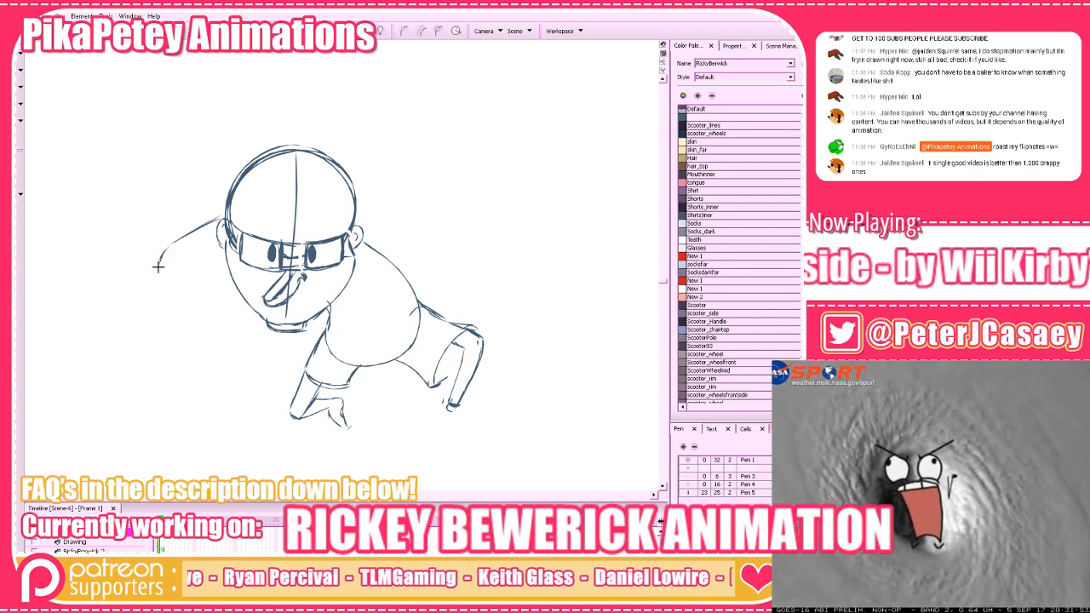
Draw the far arm's underside from the wrist back to the head, comparing its pose with the earlier sketch
{"action": "mouse_move", "coordinate": [164, 247]}
{"action": "left_mouse_down"}
{"action": "mouse_move", "coordinate": [179, 262]}
{"action": "mouse_move", "coordinate": [227, 232]}
{"action": "left_mouse_up"}
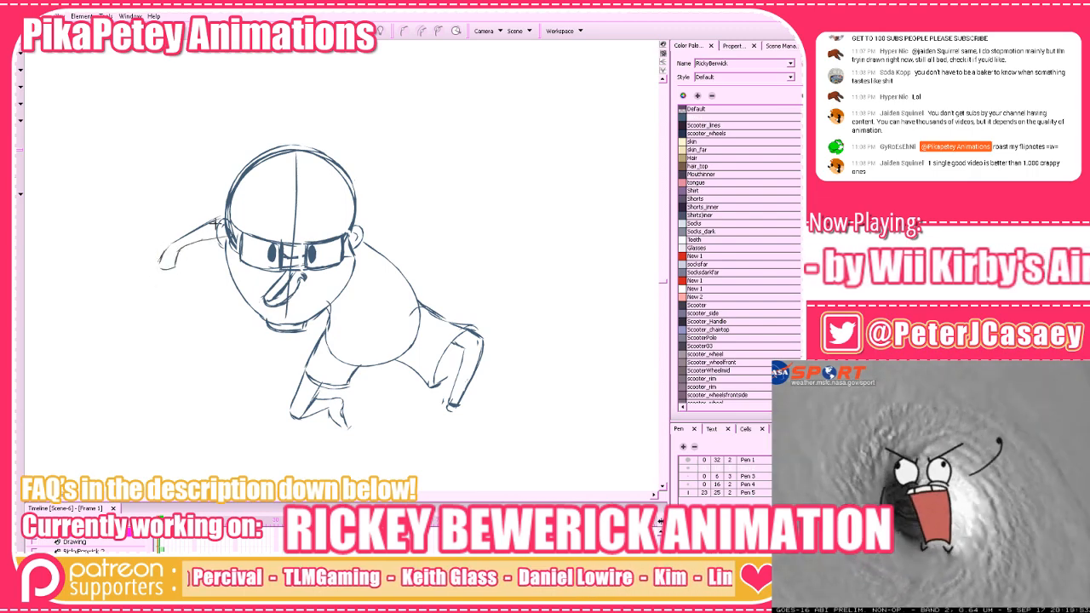
{"action": "key", "text": "period"}
{"action": "key", "text": "comma"}
{"action": "key", "text": "comma"}
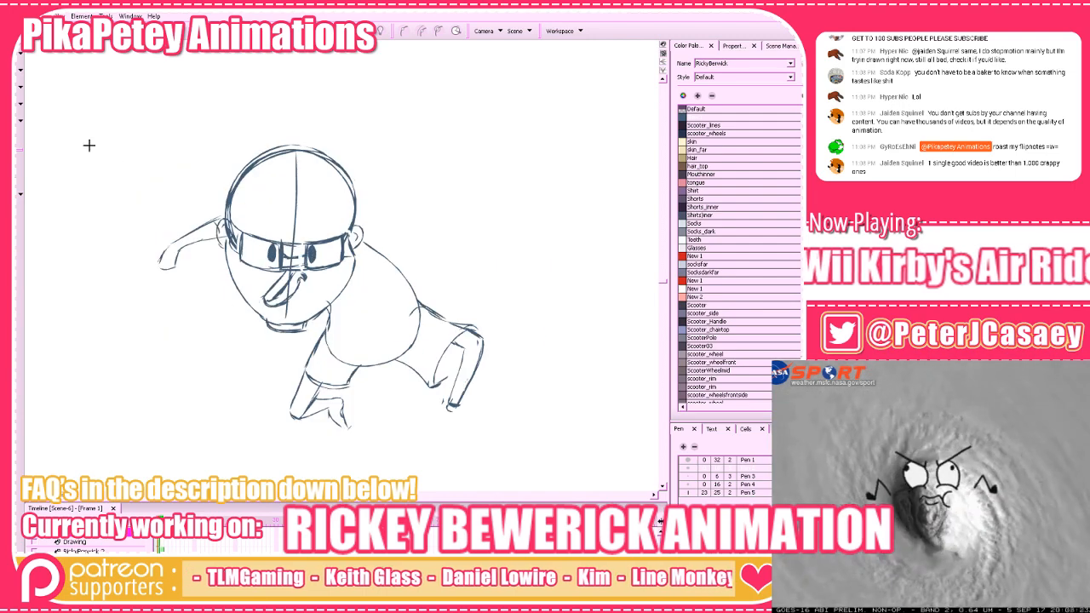
{"action": "key", "text": "period"}
{"action": "key", "text": "comma"}
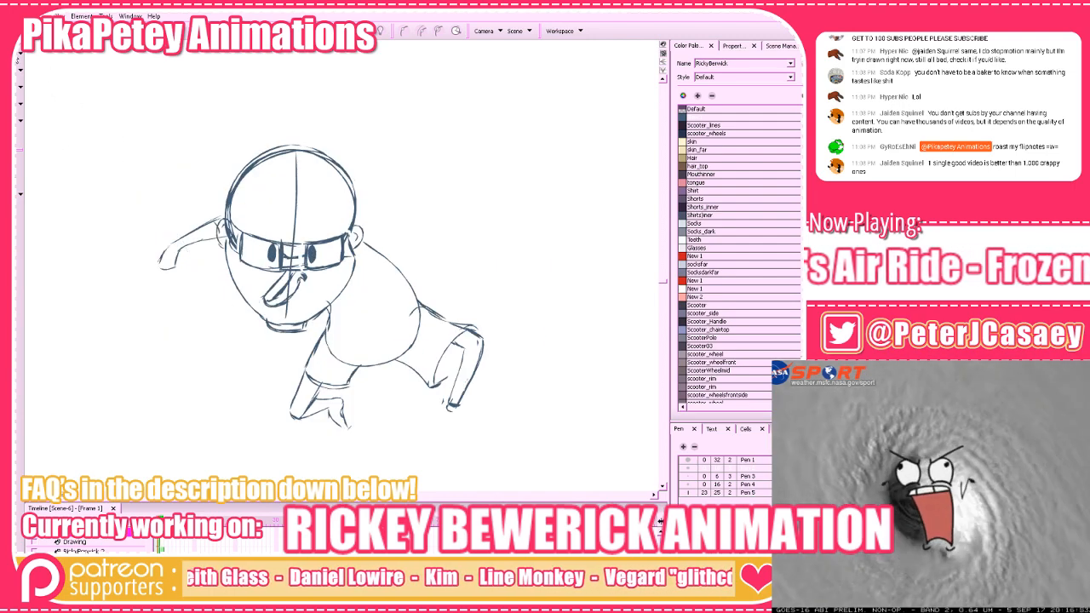
Select the far arm's strokes and shift them slightly down and away from the head
{"action": "left_click_drag", "start_coordinate": [97, 92], "coordinate": [212, 279]}
{"action": "left_click_drag", "start_coordinate": [204, 241], "coordinate": [191, 249]}
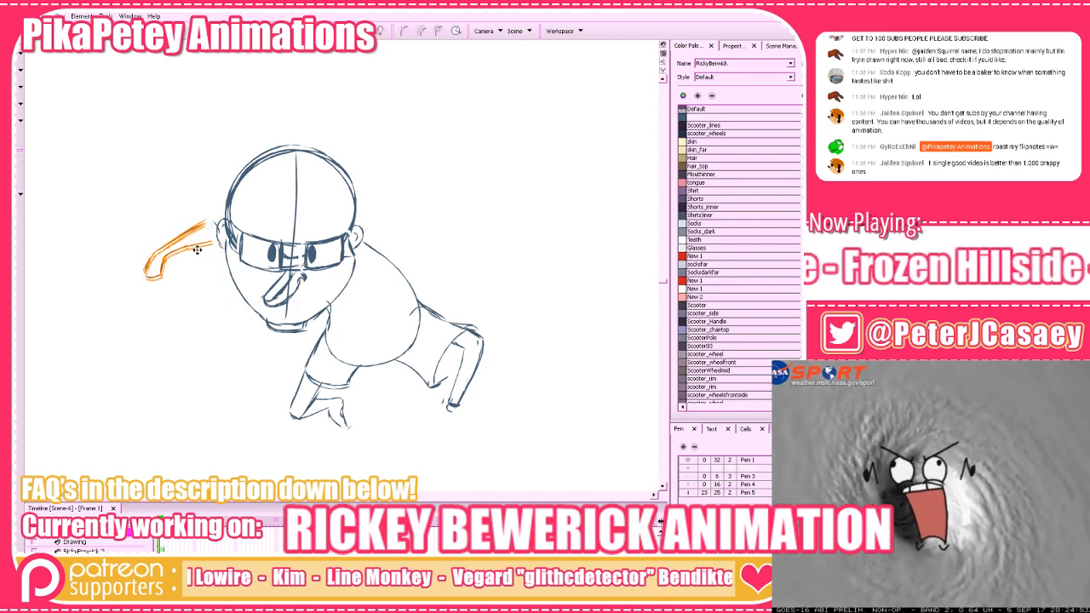
{"action": "left_click", "coordinate": [179, 329]}
{"action": "key", "text": "period"}
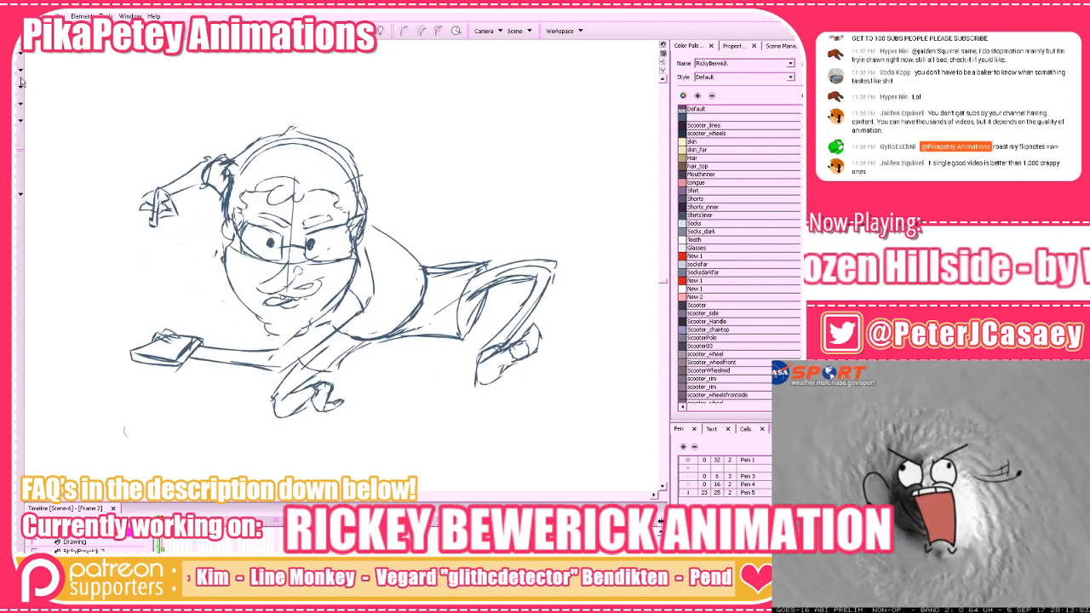
{"action": "key", "text": "comma"}
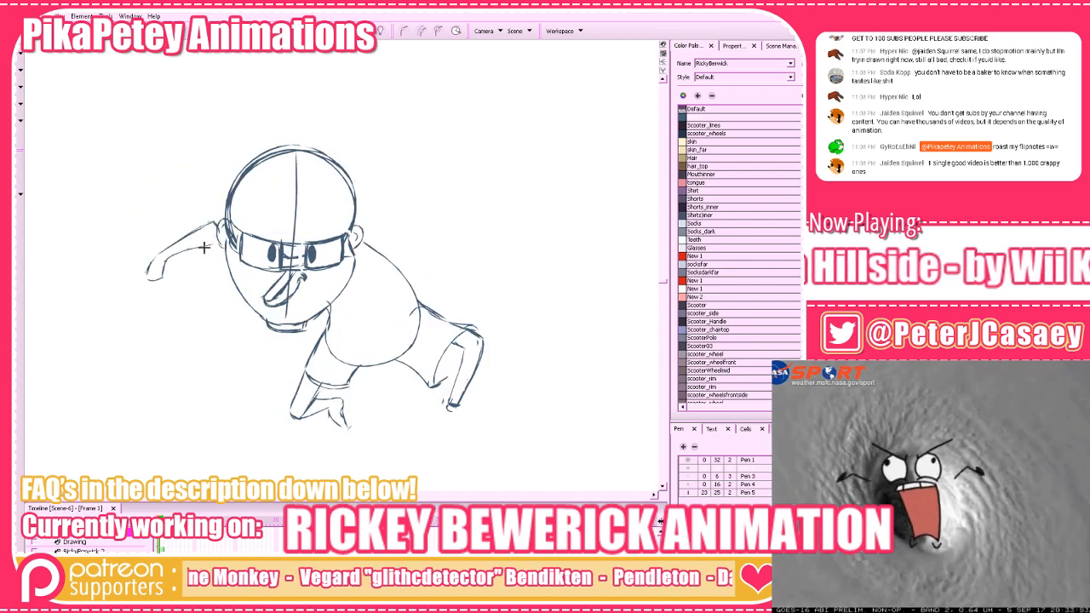
Sketch the far arm's hand with fingers spread downward from the wrist, checking it against the earlier sketch
{"action": "key", "text": "period"}
{"action": "key", "text": "comma"}
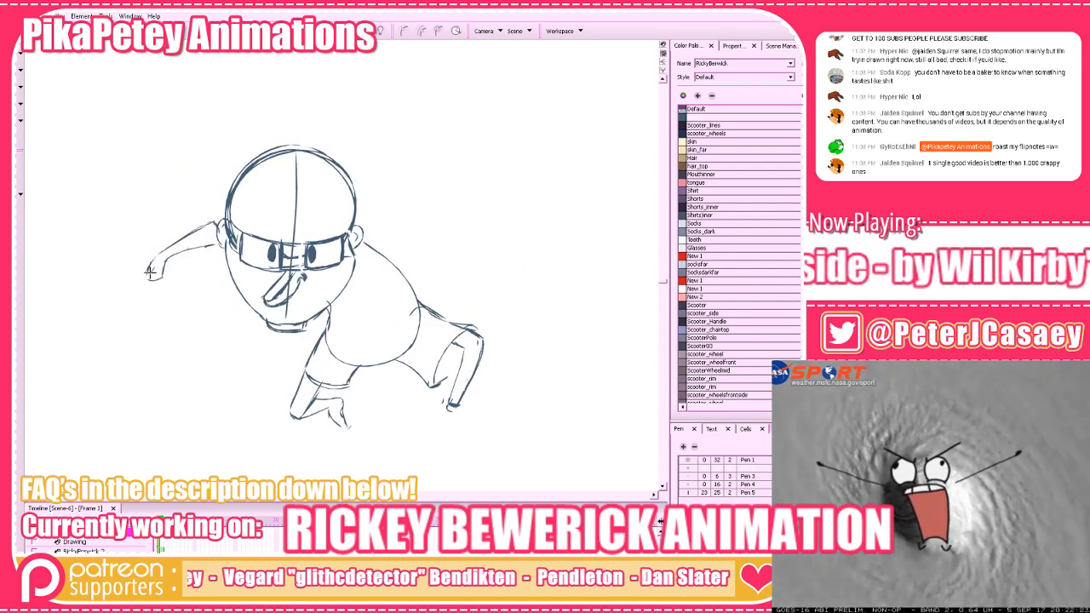
{"action": "left_click_drag", "start_coordinate": [148, 282], "coordinate": [157, 299]}
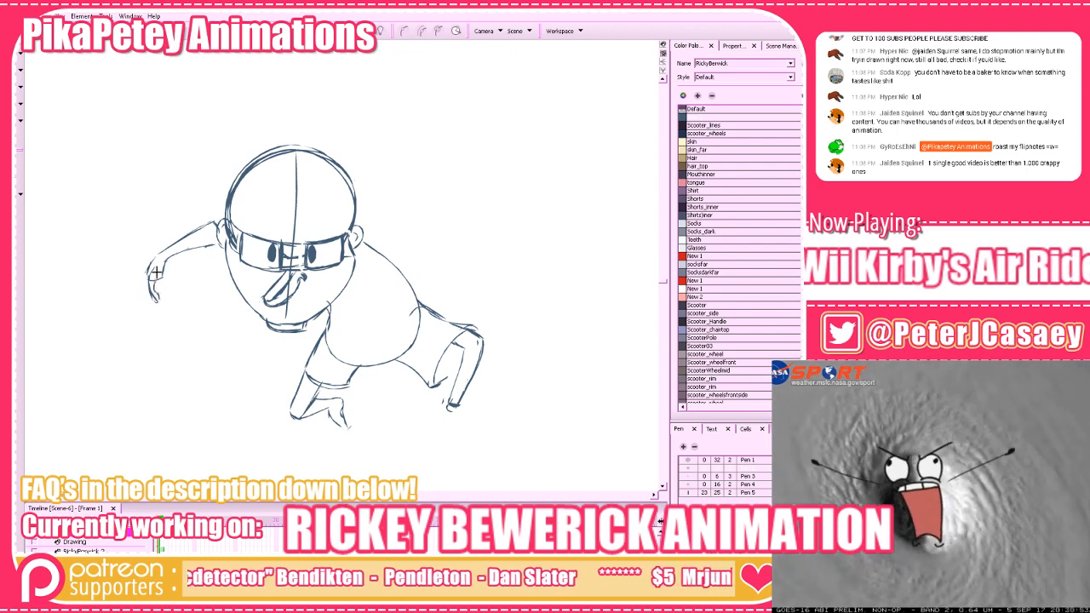
{"action": "key", "text": "period"}
{"action": "key", "text": "comma"}
{"action": "left_click_drag", "start_coordinate": [153, 260], "coordinate": [139, 289]}
{"action": "key", "text": "period"}
{"action": "key", "text": "comma"}
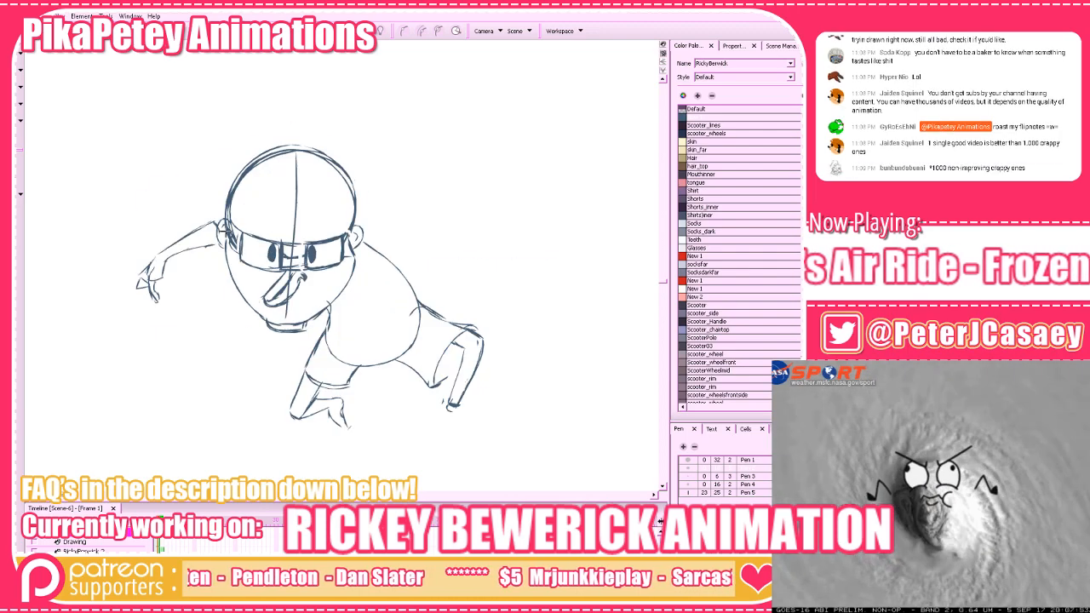
Add the remaining finger lines to the far hand and compare it with the earlier sketch
{"action": "left_click_drag", "start_coordinate": [169, 278], "coordinate": [161, 298]}
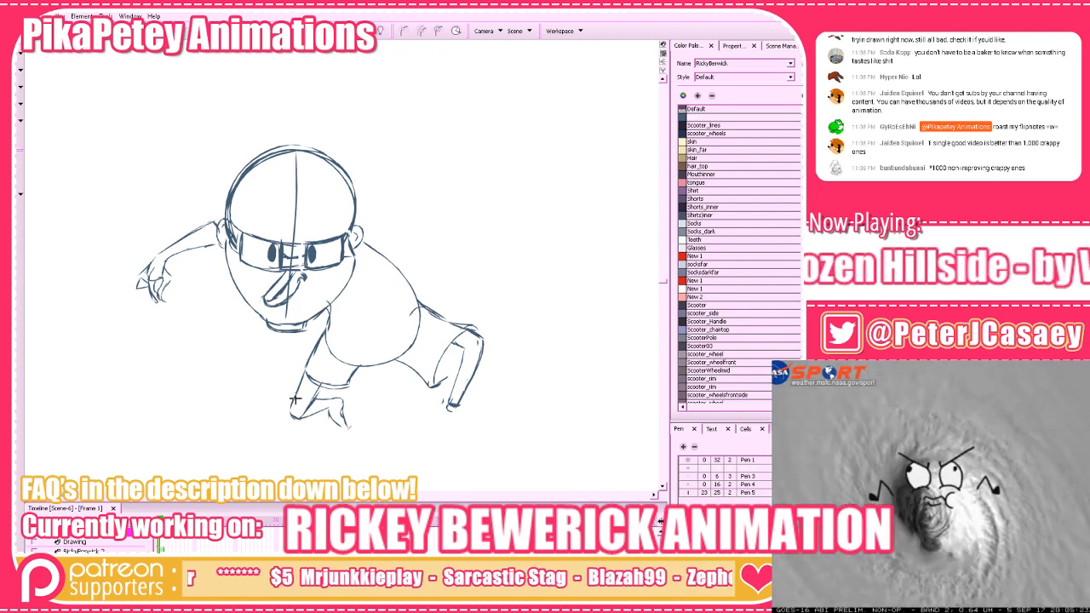
{"action": "key", "text": "period"}
{"action": "key", "text": "comma"}
{"action": "key", "text": "period"}
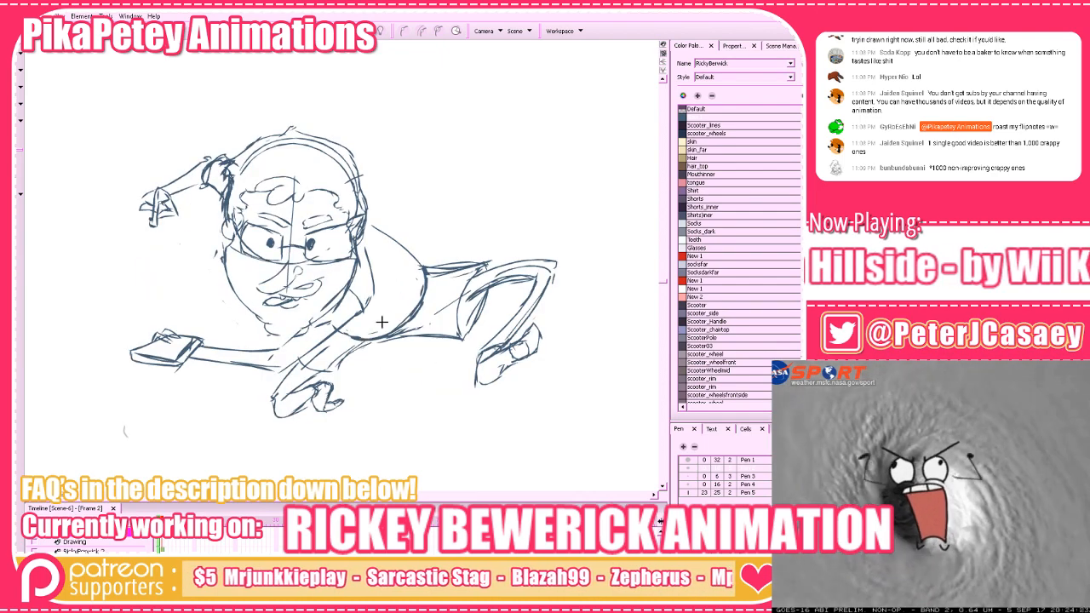
{"action": "key", "text": "comma"}
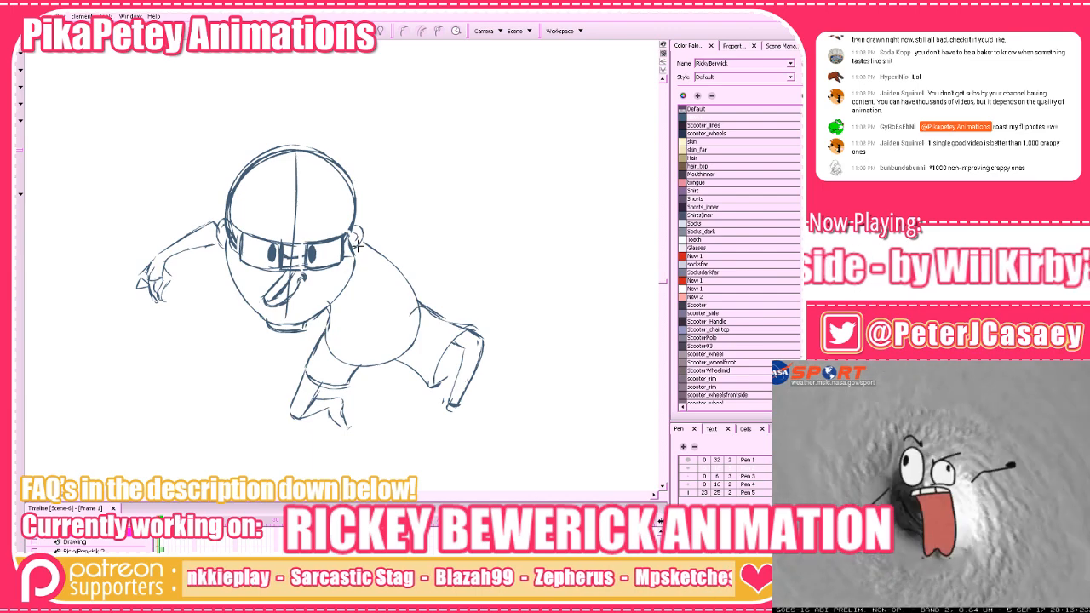
Sketch the near arm's sleeve hanging from the shoulder below the right ear, using the earlier sketch as reference
{"action": "left_click_drag", "start_coordinate": [498, 338], "coordinate": [522, 328]}
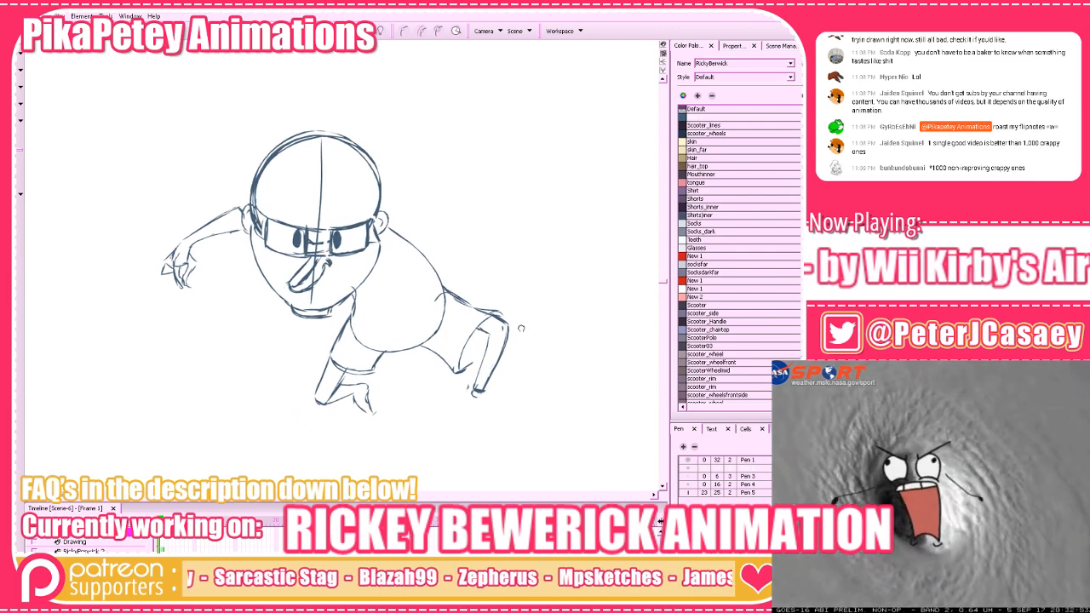
{"action": "key", "text": "period"}
{"action": "key", "text": "comma"}
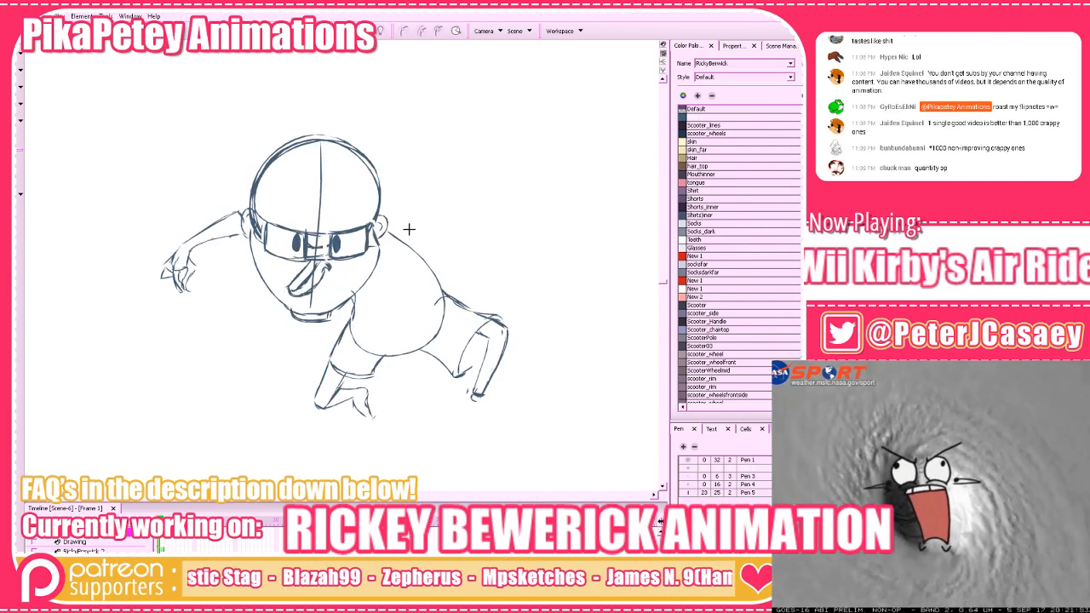
{"action": "key", "text": "ctrl+z"}
{"action": "mouse_move", "coordinate": [383, 236]}
{"action": "left_mouse_down"}
{"action": "mouse_move", "coordinate": [398, 287]}
{"action": "mouse_move", "coordinate": [375, 283]}
{"action": "mouse_move", "coordinate": [330, 342]}
{"action": "left_mouse_up"}
{"action": "key", "text": "ctrl+z"}
{"action": "key", "text": "s"}
{"action": "key", "text": "a"}
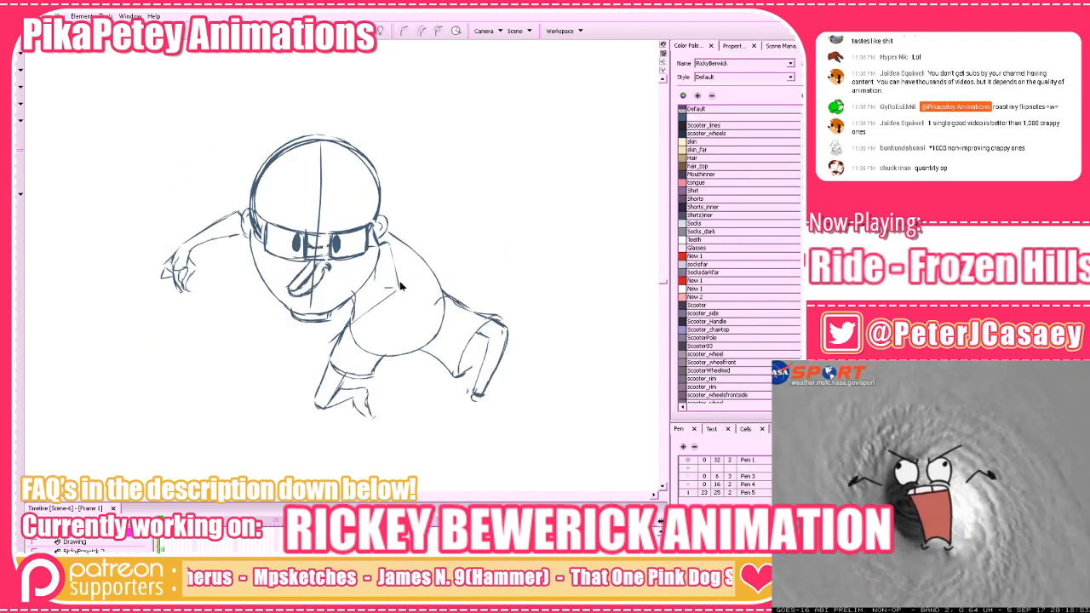
{"action": "key", "text": "ctrl+z"}
{"action": "left_click_drag", "start_coordinate": [398, 287], "coordinate": [327, 342]}
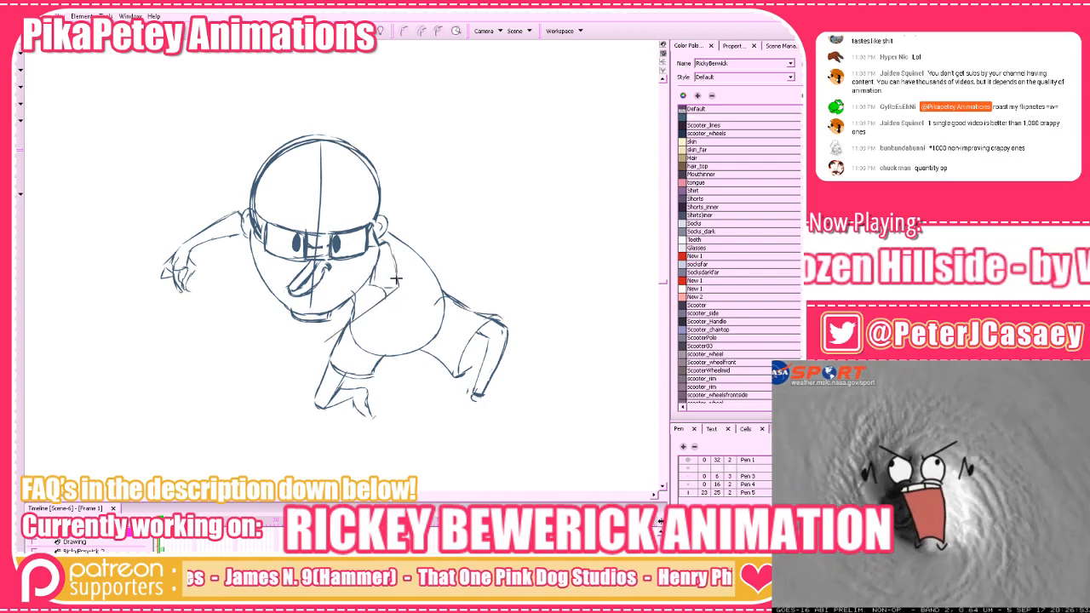
Shape the near arm's sleeve cuff and sketch the upper arm from it toward the elbow beneath the chin
{"action": "key", "text": "ctrl+z"}
{"action": "mouse_move", "coordinate": [369, 286]}
{"action": "left_mouse_down"}
{"action": "mouse_move", "coordinate": [387, 294]}
{"action": "mouse_move", "coordinate": [375, 247]}
{"action": "mouse_move", "coordinate": [386, 288]}
{"action": "mouse_move", "coordinate": [341, 314]}
{"action": "mouse_move", "coordinate": [322, 344]}
{"action": "left_mouse_up"}
{"action": "key", "text": "."}
{"action": "key", "text": "ctrl+z"}
{"action": "key", "text": "ctrl+z"}
{"action": "key", "text": "ctrl+z"}
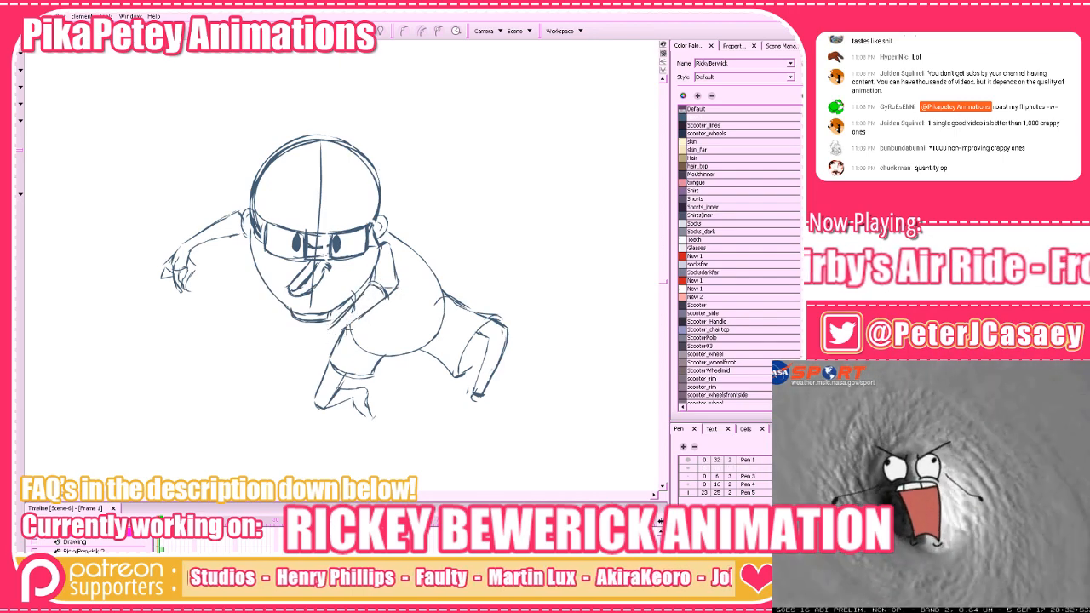
Remove the near upper arm's lines below the sleeve cuff, checking the placement against the earlier sketch
{"action": "mouse_move", "coordinate": [378, 300]}
{"action": "left_mouse_down"}
{"action": "mouse_move", "coordinate": [344, 335]}
{"action": "mouse_move", "coordinate": [348, 320]}
{"action": "mouse_move", "coordinate": [334, 327]}
{"action": "mouse_move", "coordinate": [389, 299]}
{"action": "mouse_move", "coordinate": [339, 320]}
{"action": "mouse_move", "coordinate": [371, 307]}
{"action": "mouse_move", "coordinate": [346, 330]}
{"action": "left_mouse_up"}
{"action": "key", "text": "ctrl+z"}
{"action": "key", "text": "alt+e"}
{"action": "key", "text": "alt+b"}
{"action": "key", "text": "period"}
{"action": "key", "text": "comma"}
{"action": "key", "text": "alt+e"}
{"action": "key", "text": "alt+b"}
{"action": "key", "text": "ctrl+z"}
{"action": "key", "text": "ctrl+z"}
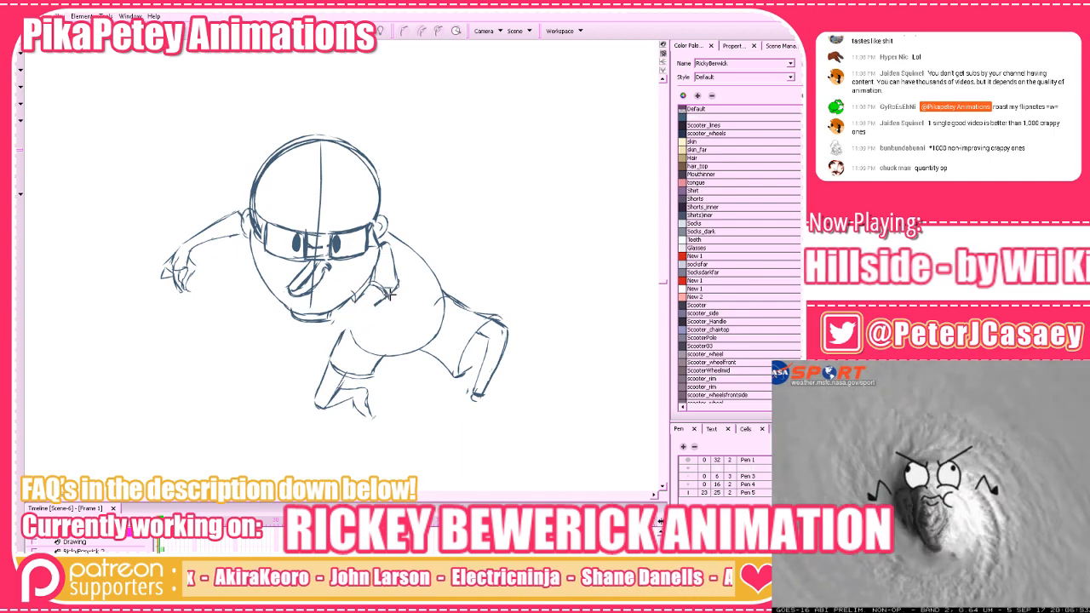
Redraw both edges of the near upper arm from the sleeve cuff down to the elbow
{"action": "left_click_drag", "start_coordinate": [388, 298], "coordinate": [342, 333]}
{"action": "left_click_drag", "start_coordinate": [371, 286], "coordinate": [335, 324]}
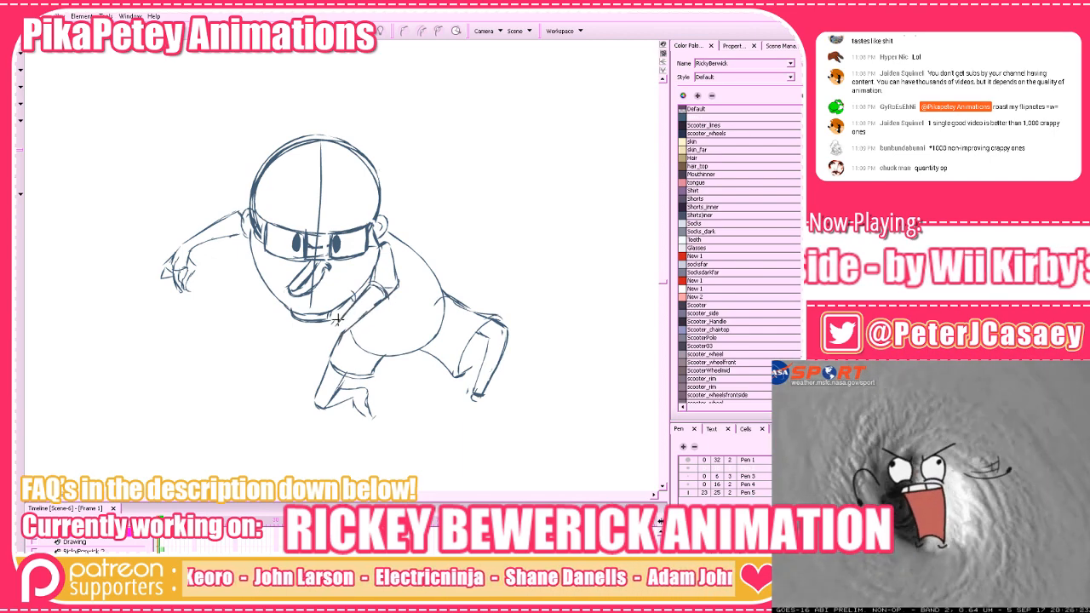
{"action": "key", "text": "period"}
{"action": "key", "text": "comma"}
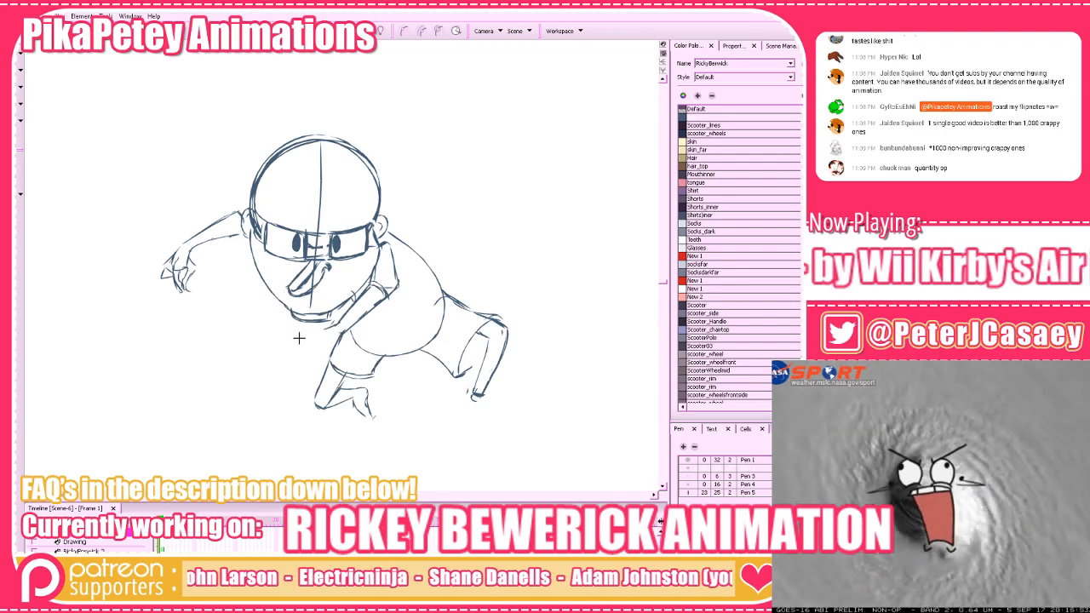
Sketch the near forearm reaching from the elbow outward beneath the chin to the wrist
{"action": "mouse_move", "coordinate": [338, 325]}
{"action": "left_mouse_down"}
{"action": "mouse_move", "coordinate": [261, 340]}
{"action": "mouse_move", "coordinate": [381, 337]}
{"action": "mouse_move", "coordinate": [381, 314]}
{"action": "mouse_move", "coordinate": [406, 280]}
{"action": "mouse_move", "coordinate": [305, 348]}
{"action": "mouse_move", "coordinate": [344, 334]}
{"action": "left_mouse_up"}
{"action": "key", "text": "period"}
{"action": "key", "text": "comma"}
{"action": "key", "text": "ctrl+z"}
{"action": "key", "text": "ctrl+z"}
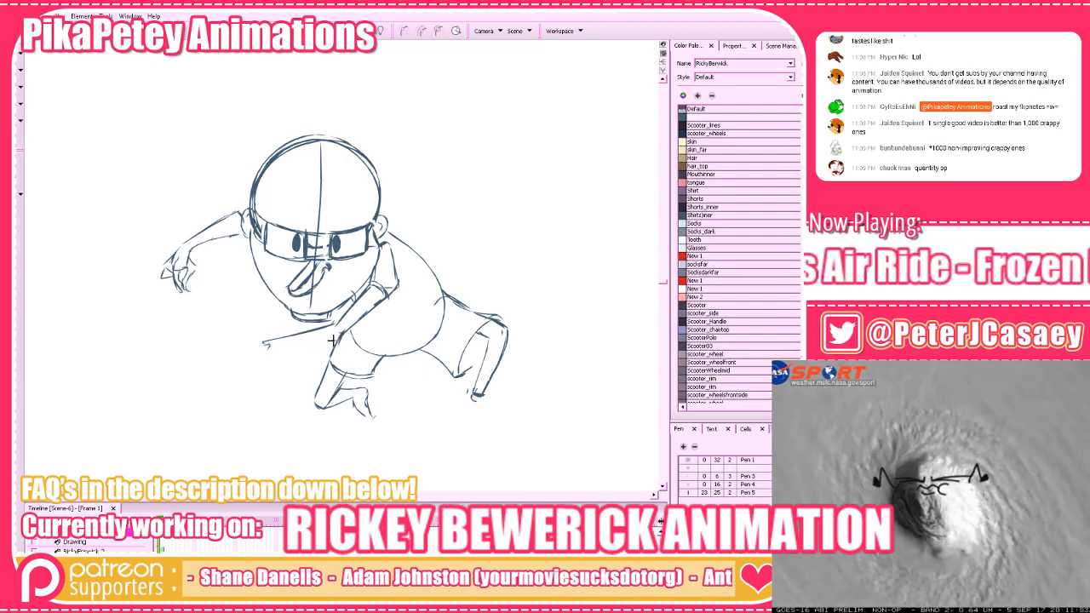
{"action": "left_click_drag", "start_coordinate": [267, 348], "coordinate": [339, 342]}
{"action": "key", "text": "period"}
{"action": "key", "text": "comma"}
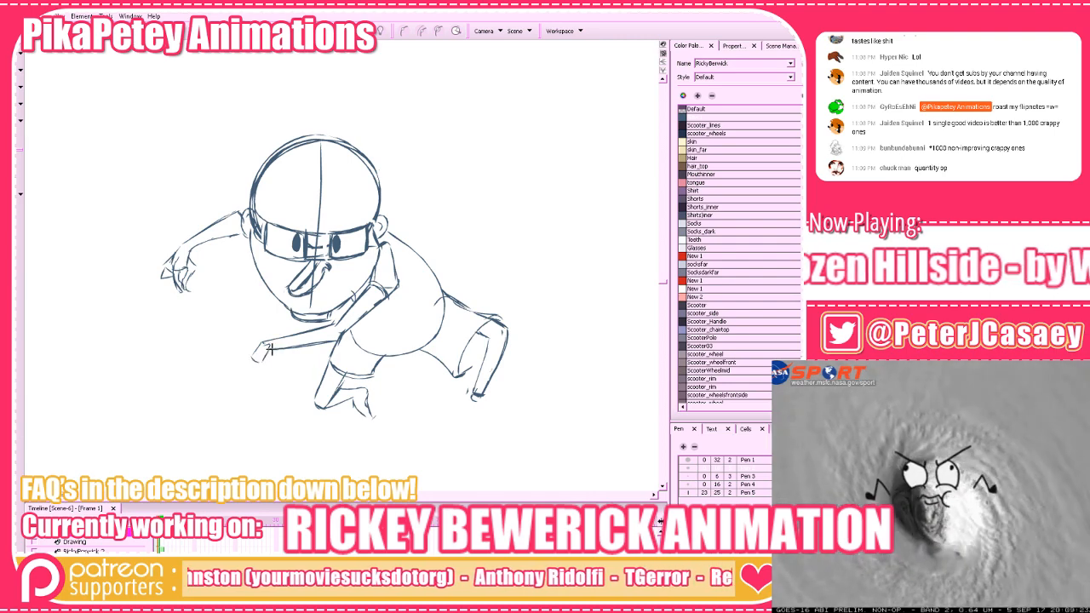
Draw the wrist end of the near forearm and compare the whole pose with the earlier sketch
{"action": "left_click_drag", "start_coordinate": [270, 346], "coordinate": [266, 362]}
{"action": "key", "text": "period"}
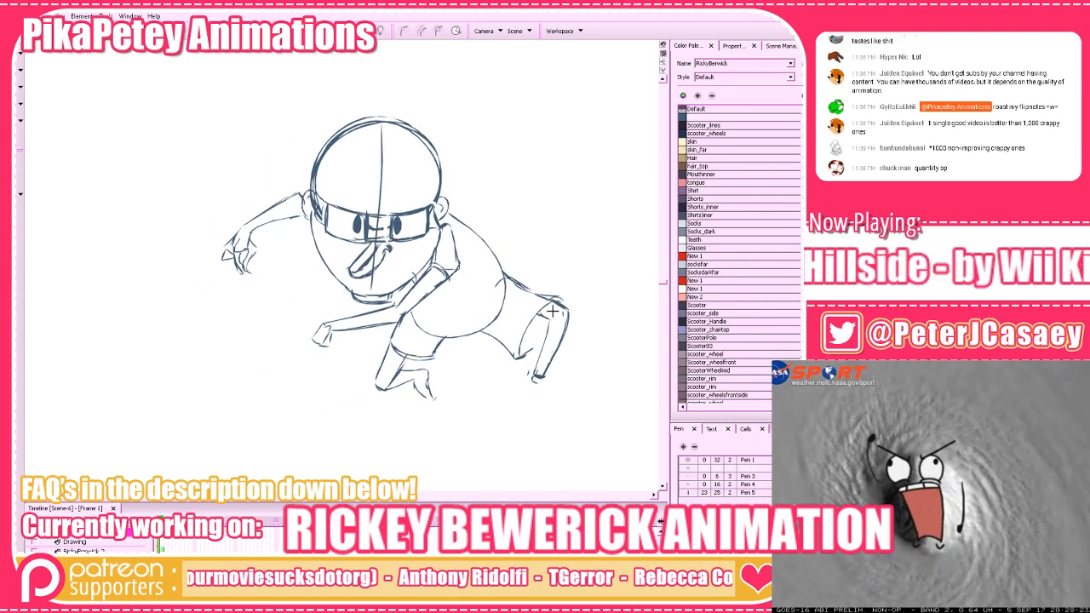
{"action": "key", "text": "period"}
{"action": "key", "text": "comma"}
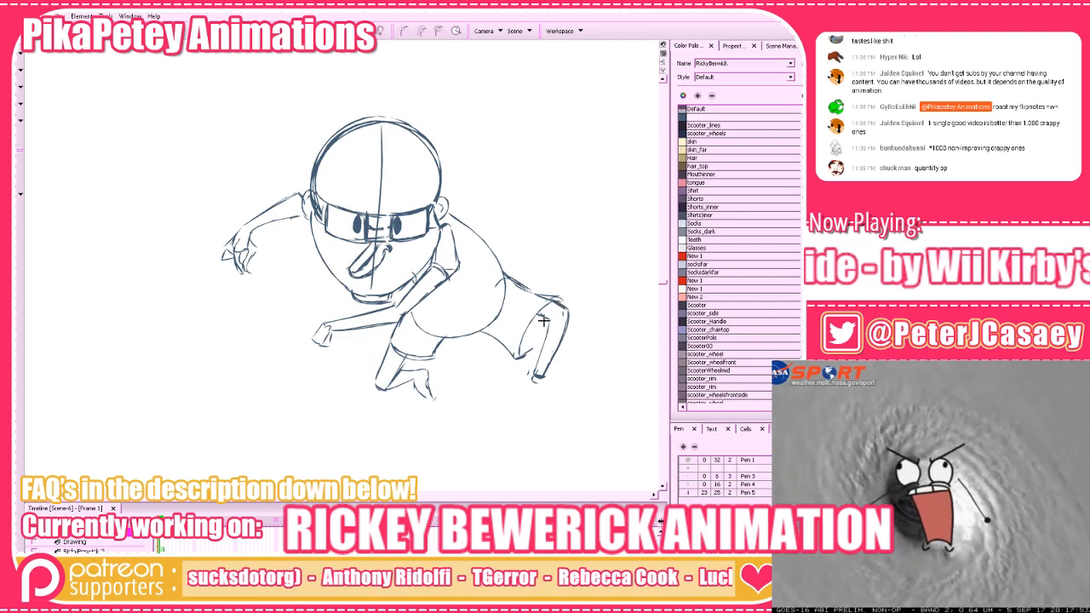
{"action": "key", "text": "period"}
{"action": "key", "text": "comma"}
{"action": "key", "text": "period"}
{"action": "key", "text": "comma"}
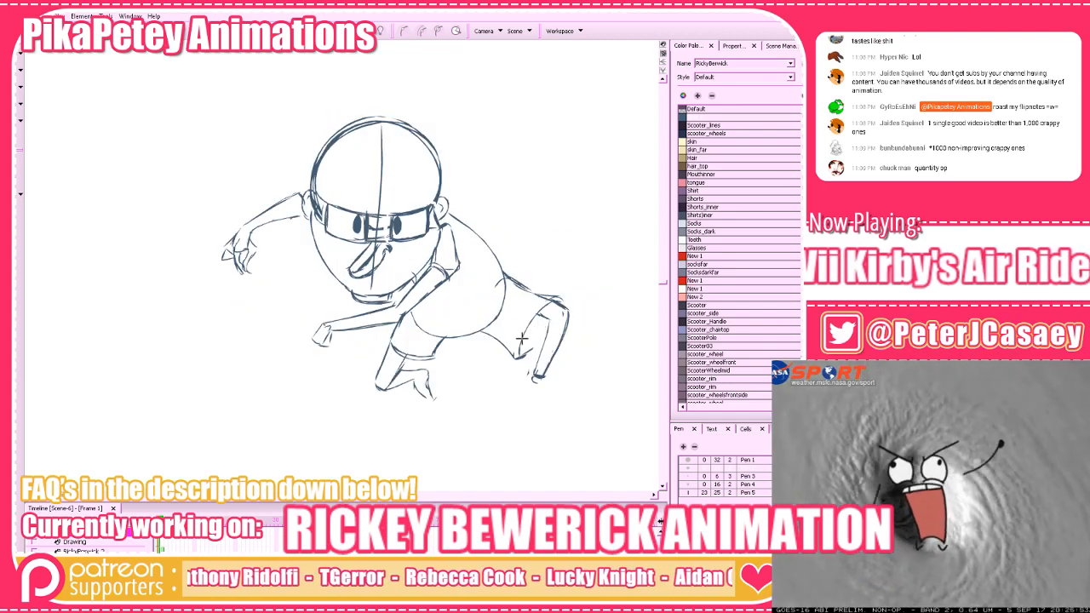
Select the near arm's strokes and adjust them so the forearm reaches slightly farther out beneath the chin
{"action": "left_click", "coordinate": [18, 69]}
{"action": "left_click_drag", "start_coordinate": [348, 362], "coordinate": [281, 365]}
{"action": "mouse_move", "coordinate": [407, 287]}
{"action": "left_mouse_down"}
{"action": "mouse_move", "coordinate": [464, 262]}
{"action": "mouse_move", "coordinate": [428, 263]}
{"action": "mouse_move", "coordinate": [437, 276]}
{"action": "left_mouse_up"}
{"action": "left_click_drag", "start_coordinate": [462, 346], "coordinate": [467, 350]}
{"action": "left_click_drag", "start_coordinate": [448, 276], "coordinate": [444, 281]}
{"action": "left_click_drag", "start_coordinate": [461, 357], "coordinate": [459, 361]}
{"action": "left_click_drag", "start_coordinate": [418, 306], "coordinate": [416, 305]}
{"action": "left_click_drag", "start_coordinate": [465, 359], "coordinate": [464, 354]}
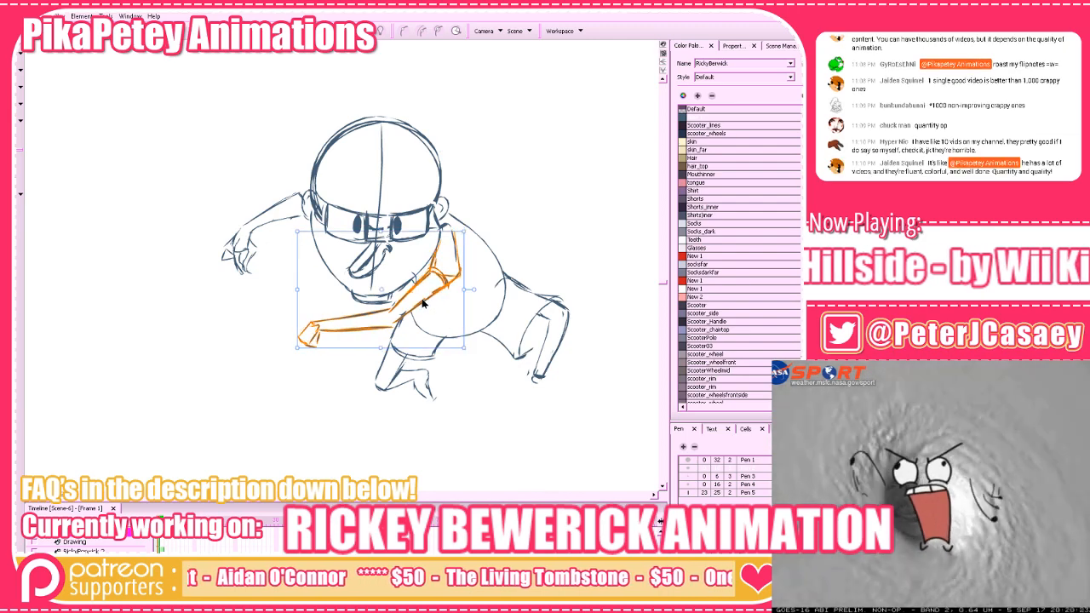
{"action": "left_click_drag", "start_coordinate": [424, 305], "coordinate": [422, 303]}
{"action": "left_click", "coordinate": [448, 303]}
Undo the last change near the elbow and compare the adjusted arm with the earlier sketch
{"action": "mouse_move", "coordinate": [365, 346]}
{"action": "left_mouse_down"}
{"action": "mouse_move", "coordinate": [366, 322]}
{"action": "mouse_move", "coordinate": [392, 333]}
{"action": "mouse_move", "coordinate": [397, 322]}
{"action": "left_mouse_up"}
{"action": "key", "text": "ctrl+z"}
{"action": "key", "text": "period"}
{"action": "key", "text": "comma"}
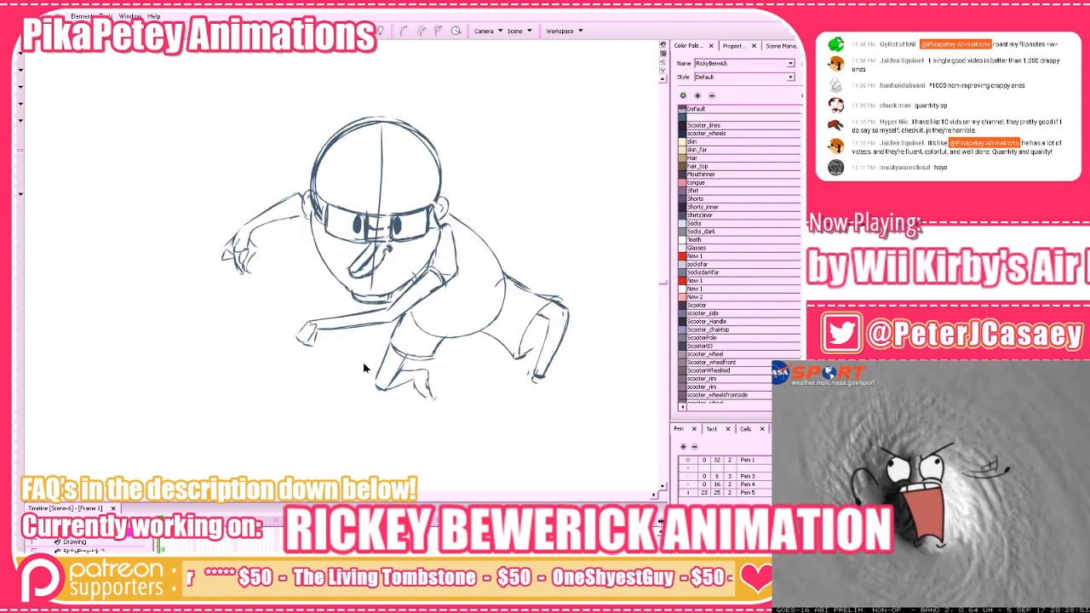
{"action": "key", "text": "period"}
{"action": "key", "text": "comma"}
{"action": "key", "text": "period"}
{"action": "key", "text": "comma"}
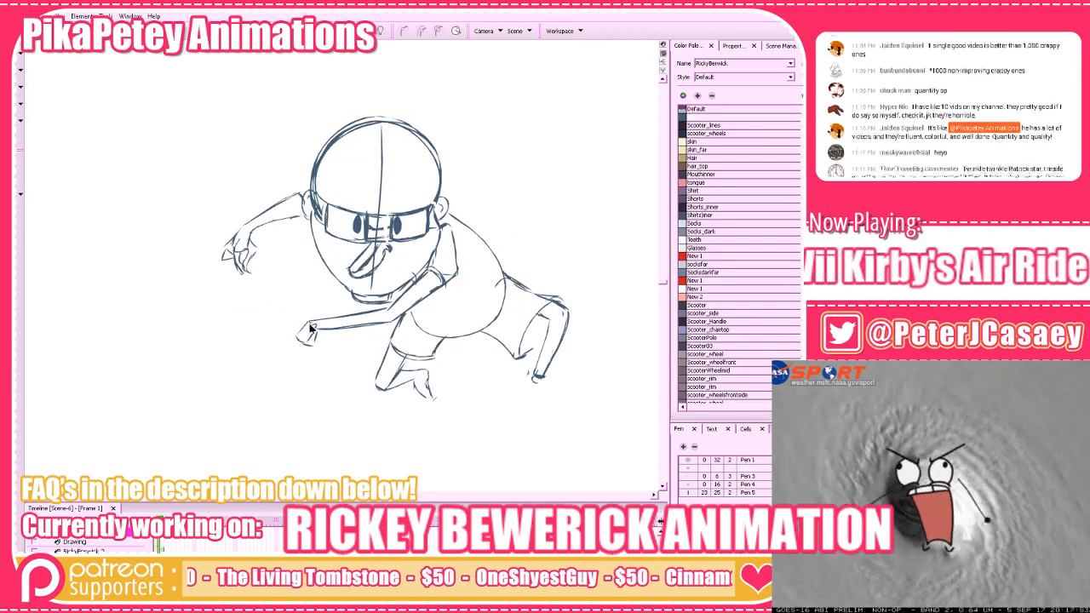
Sketch the base of the near hand at the wrist, checking it against the earlier sketch's hand
{"action": "key", "text": "ctrl+z"}
{"action": "mouse_move", "coordinate": [310, 321]}
{"action": "left_mouse_down"}
{"action": "mouse_move", "coordinate": [289, 333]}
{"action": "mouse_move", "coordinate": [303, 342]}
{"action": "mouse_move", "coordinate": [316, 327]}
{"action": "left_mouse_up"}
{"action": "key", "text": "ctrl+z"}
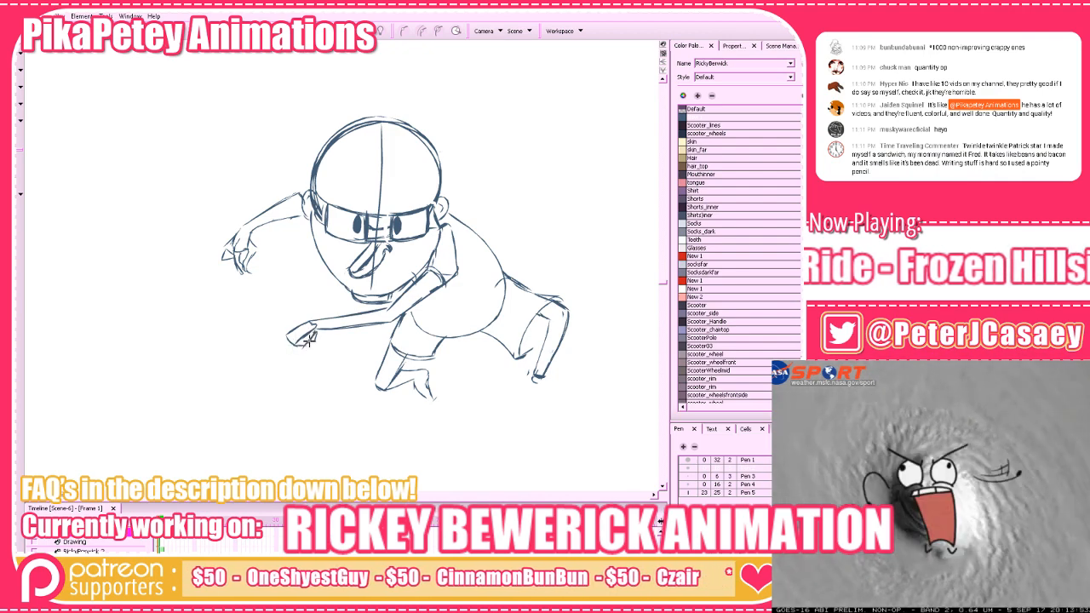
{"action": "key", "text": "period"}
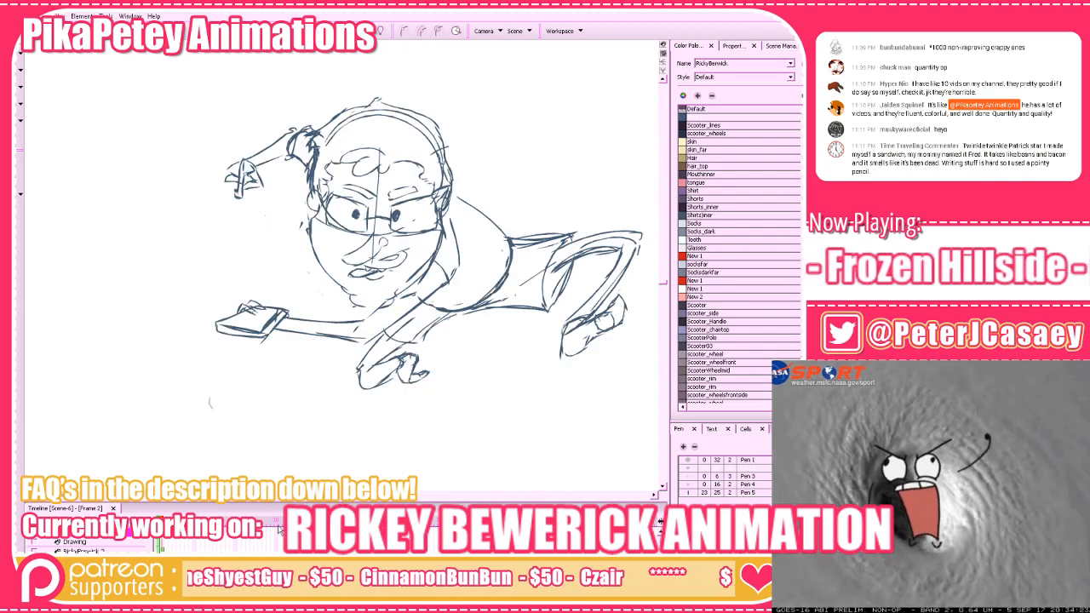
{"action": "key", "text": "comma"}
{"action": "key", "text": "period"}
{"action": "key", "text": "comma"}
{"action": "key", "text": "period"}
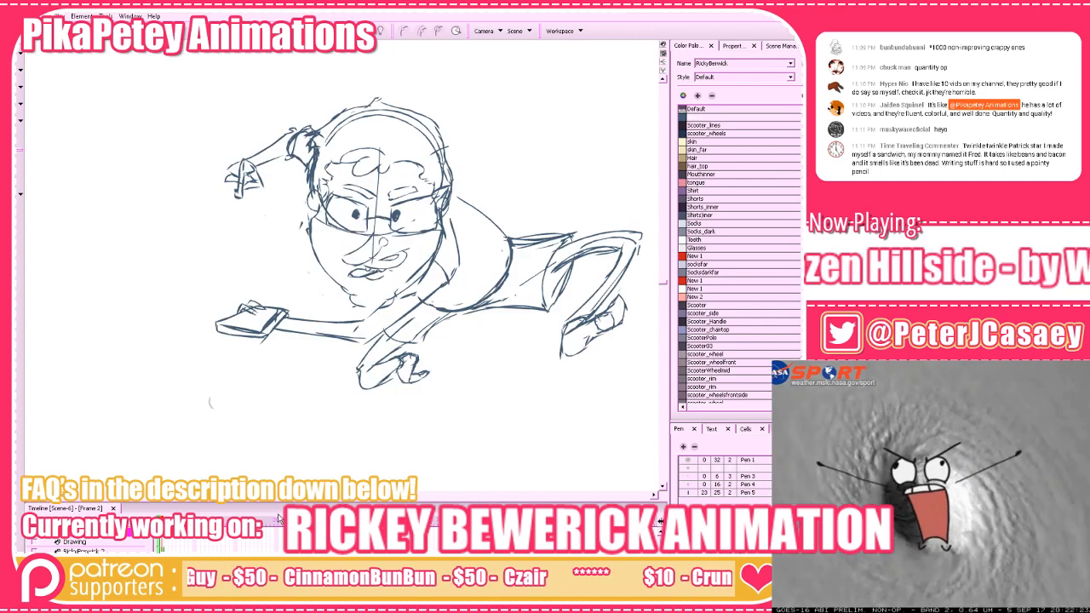
{"action": "key", "text": "comma"}
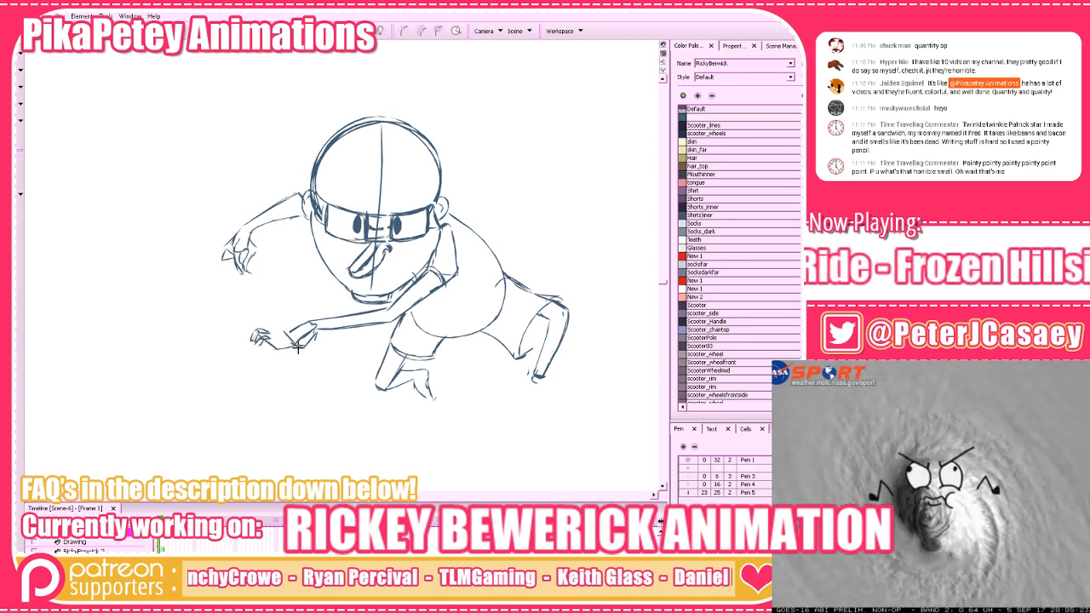
Clean up the near hand's palm lines and redraw its edge between the outstretched fingers and the wrist
{"action": "key", "text": "alt+e"}
{"action": "left_click_drag", "start_coordinate": [278, 323], "coordinate": [300, 347]}
{"action": "key", "text": "alt+b"}
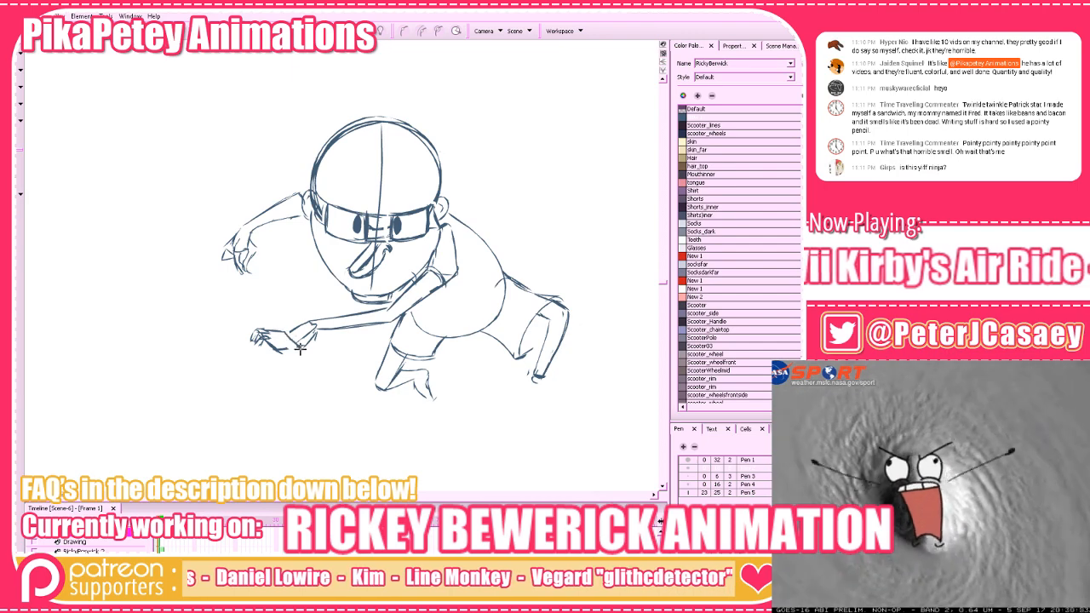
Switch to 3ds Max and open the recently used Easter Bunny rig scene
{"action": "key", "text": "super"}
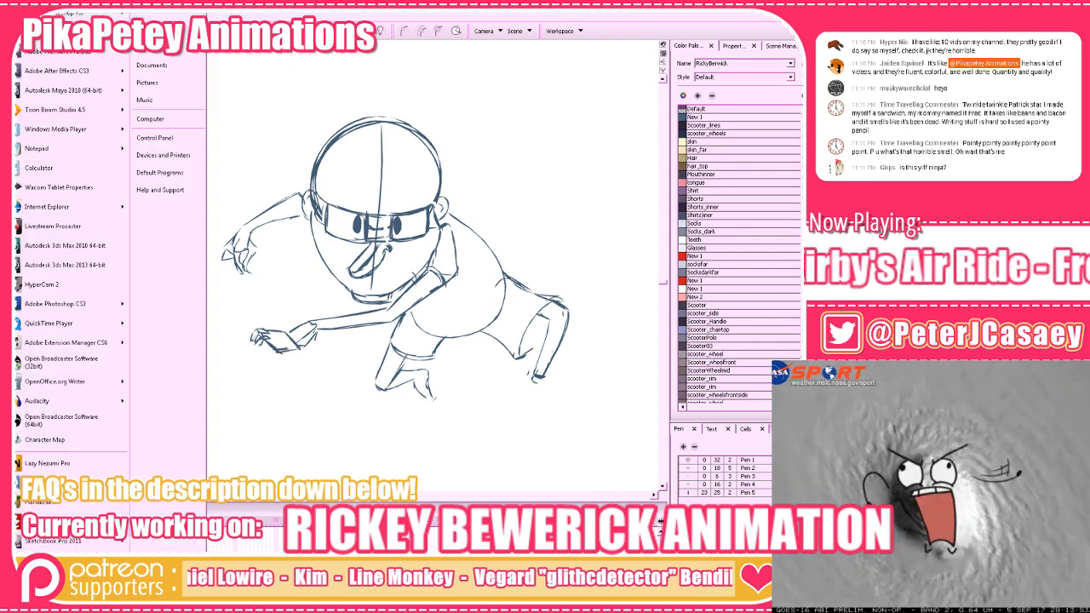
{"action": "left_click", "coordinate": [47, 32]}
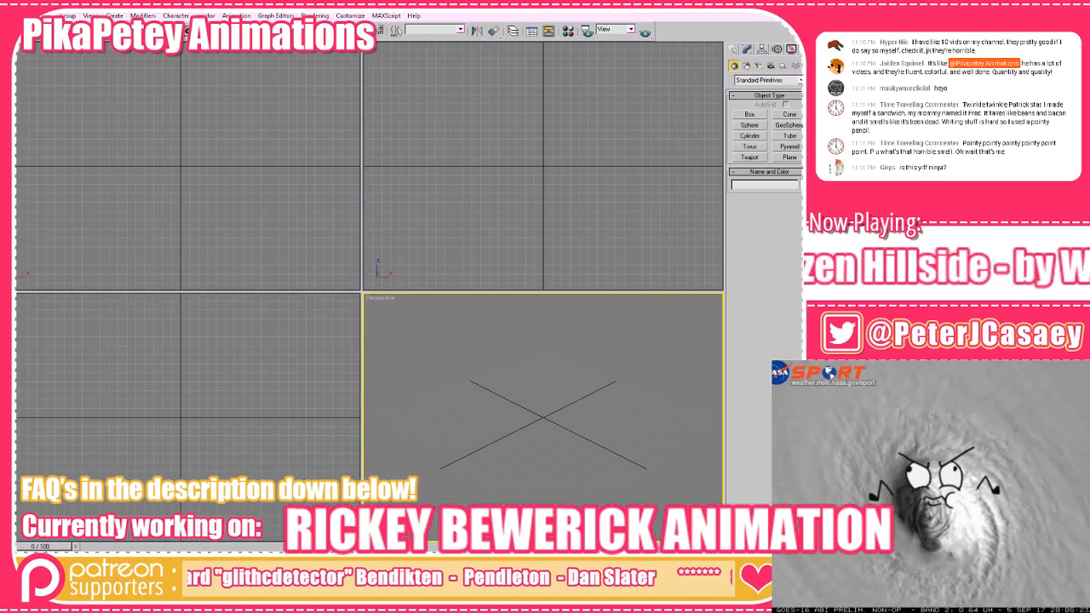
{"action": "left_click", "coordinate": [9, 16]}
{"action": "mouse_move", "coordinate": [46, 59]}
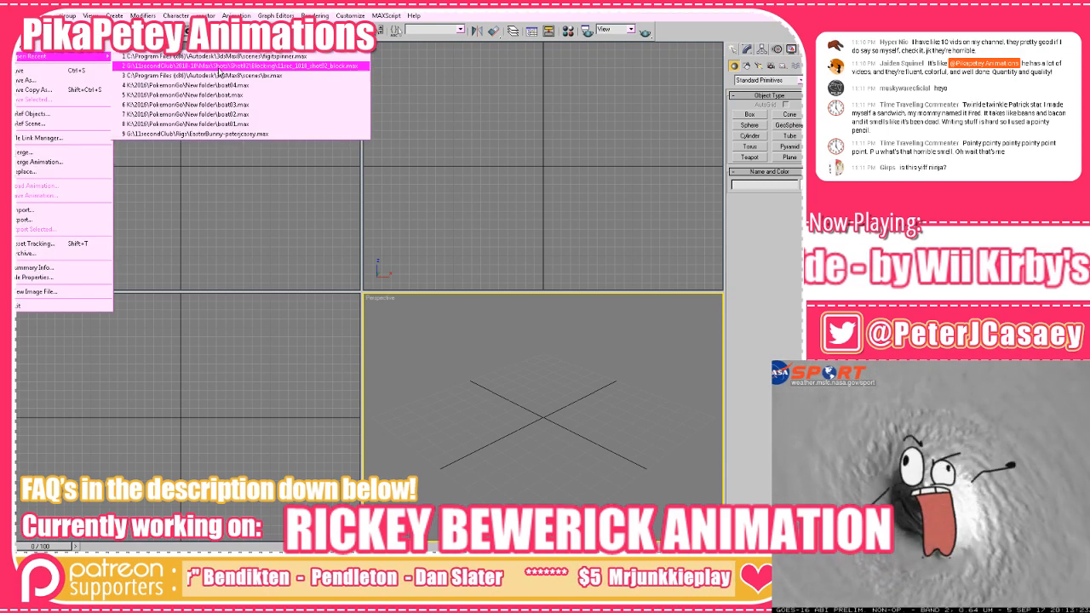
{"action": "left_click", "coordinate": [206, 134]}
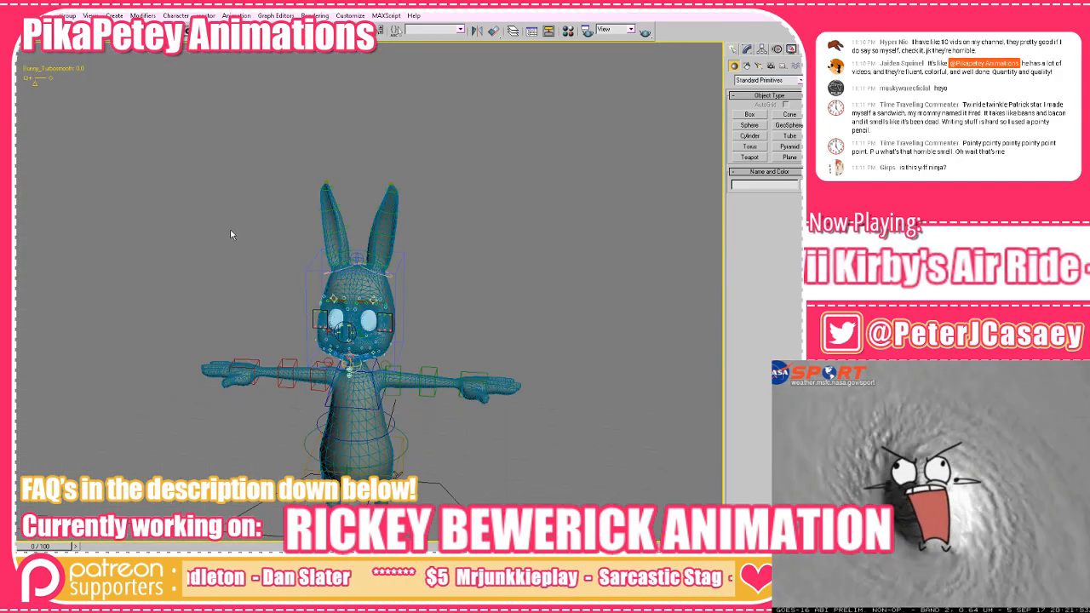
Move the bunny rig's animation to frame 10 and examine the pose from several angles
{"action": "left_click_drag", "start_coordinate": [349, 411], "coordinate": [359, 315]}
{"action": "scroll", "coordinate": [358, 315], "scroll_direction": "up", "scroll_amount": 4}
{"action": "left_click_drag", "start_coordinate": [243, 255], "coordinate": [300, 277]}
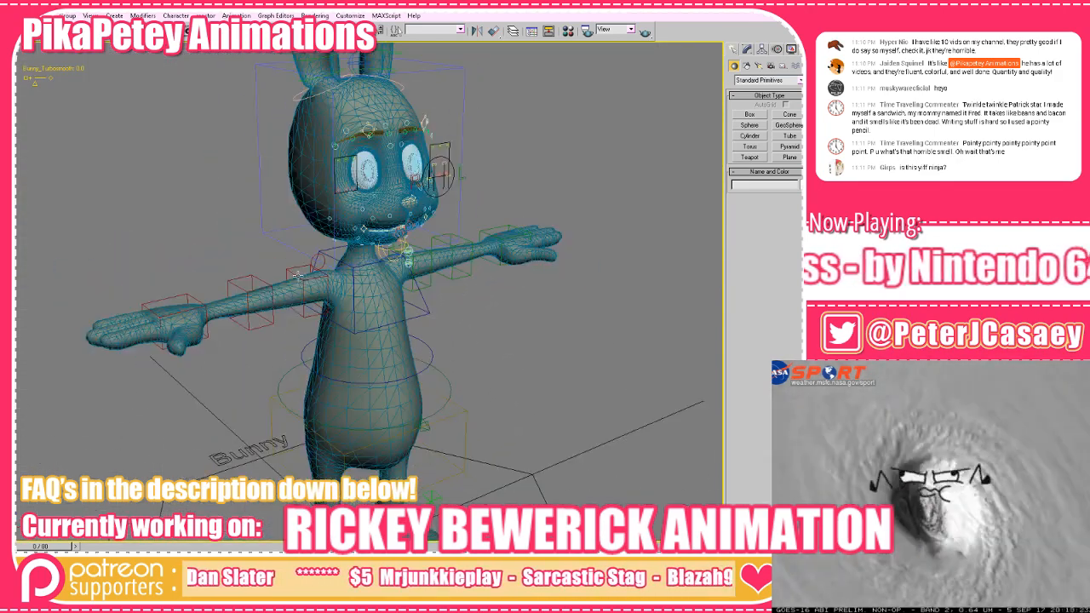
{"action": "left_click_drag", "start_coordinate": [50, 546], "coordinate": [130, 543]}
{"action": "left_click_drag", "start_coordinate": [400, 392], "coordinate": [358, 345]}
{"action": "left_click_drag", "start_coordinate": [255, 279], "coordinate": [419, 309]}
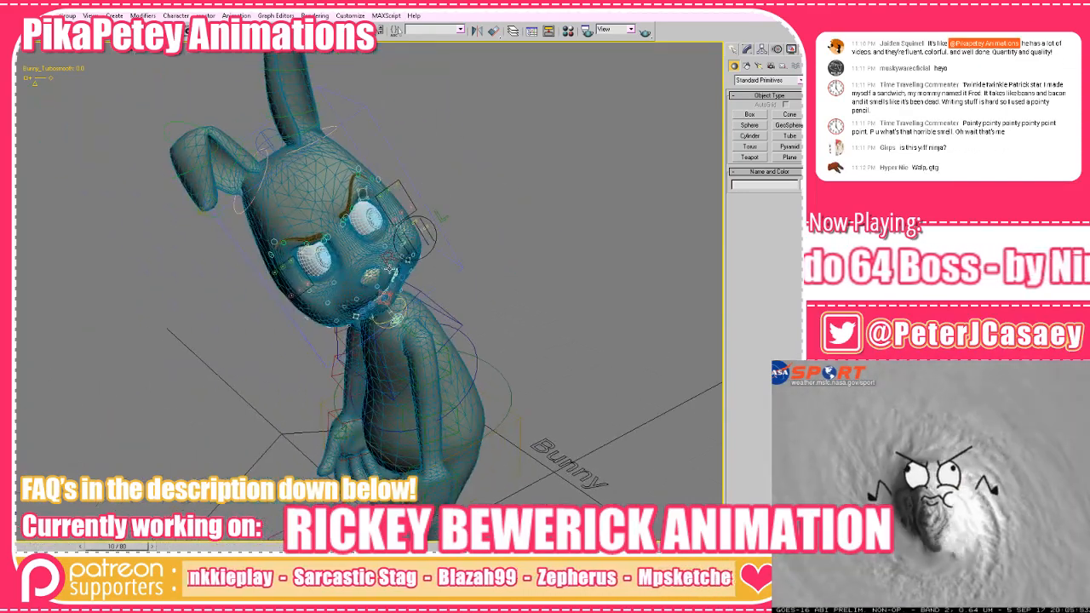
Display the bunny model smooth-shaded without its wireframe edges
{"action": "key", "text": "F3"}
{"action": "key", "text": "F3"}
{"action": "key", "text": "F4"}
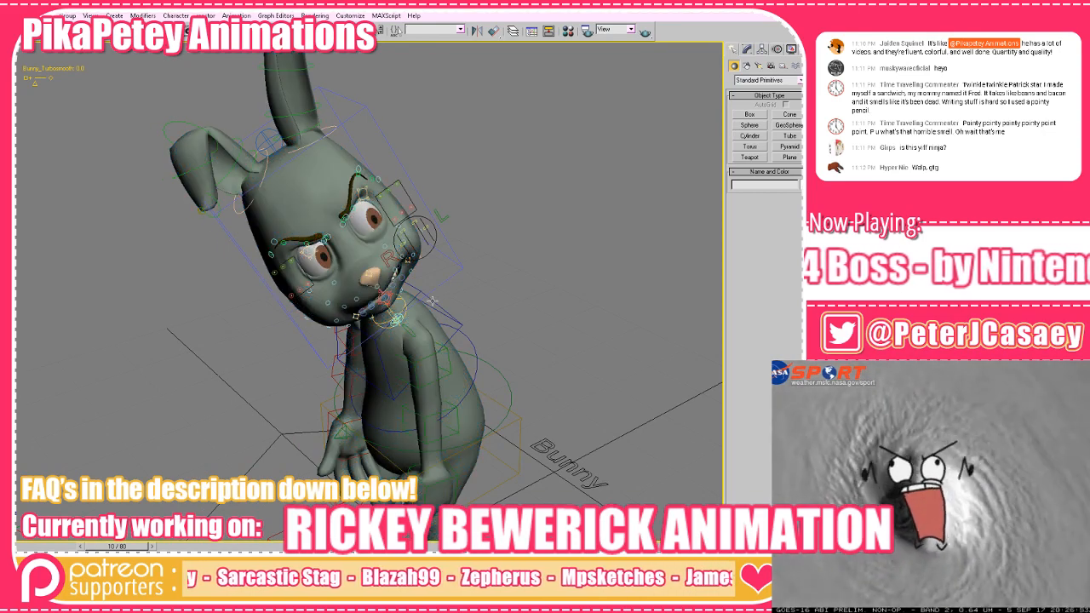
Examine the bunny's face up close and select its jaw control with the Move tool
{"action": "left_click_drag", "start_coordinate": [432, 301], "coordinate": [382, 288]}
{"action": "scroll", "coordinate": [382, 288], "scroll_direction": "up", "scroll_amount": 5}
{"action": "left_click_drag", "start_coordinate": [377, 231], "coordinate": [369, 296]}
{"action": "scroll", "coordinate": [370, 296], "scroll_direction": "up", "scroll_amount": 2}
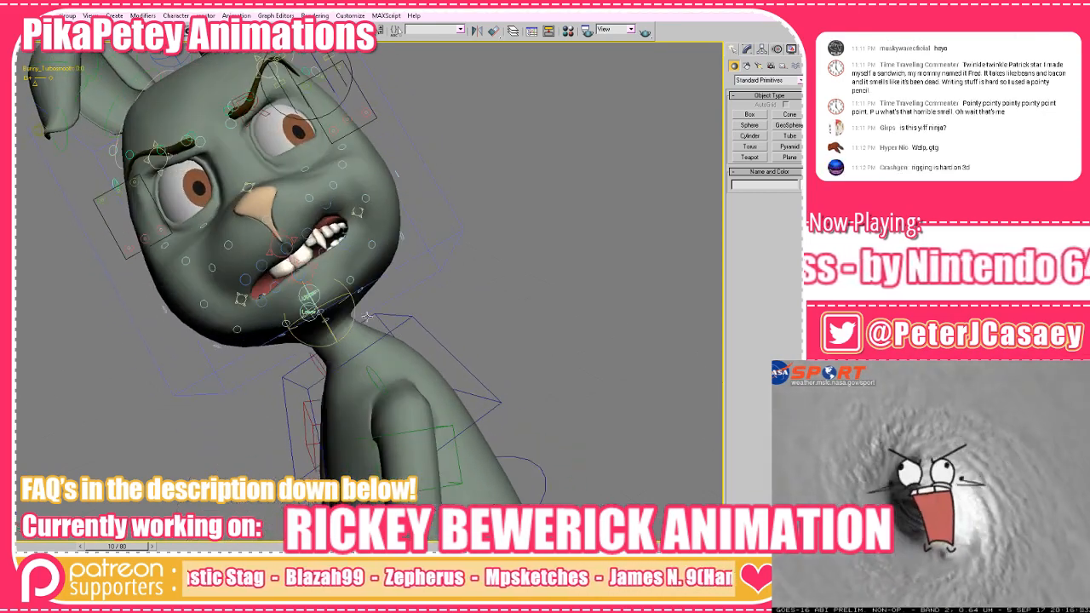
{"action": "left_click", "coordinate": [351, 304]}
{"action": "key", "text": "w"}
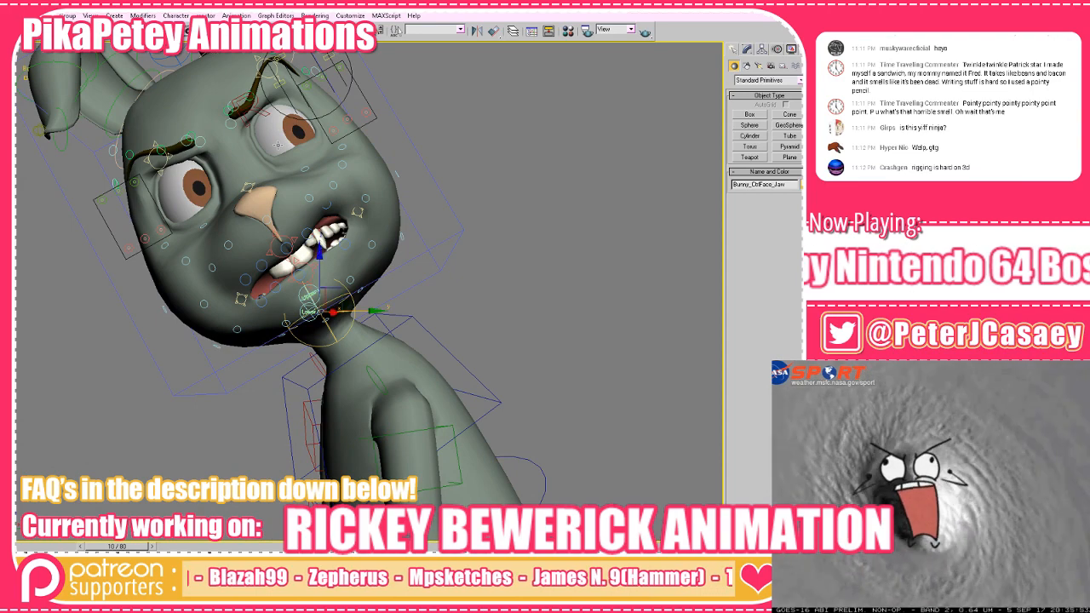
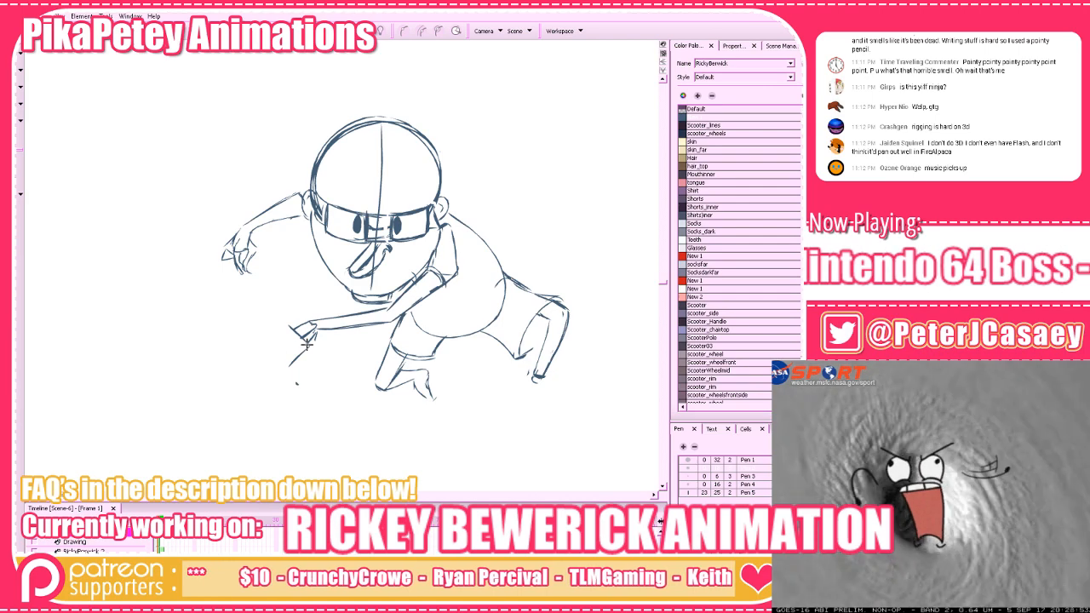
Sketch the near hand as a boxy palm with fingers at the end of the forward arm
{"action": "mouse_move", "coordinate": [298, 350]}
{"action": "left_mouse_down"}
{"action": "mouse_move", "coordinate": [285, 368]}
{"action": "mouse_move", "coordinate": [310, 345]}
{"action": "left_mouse_up"}
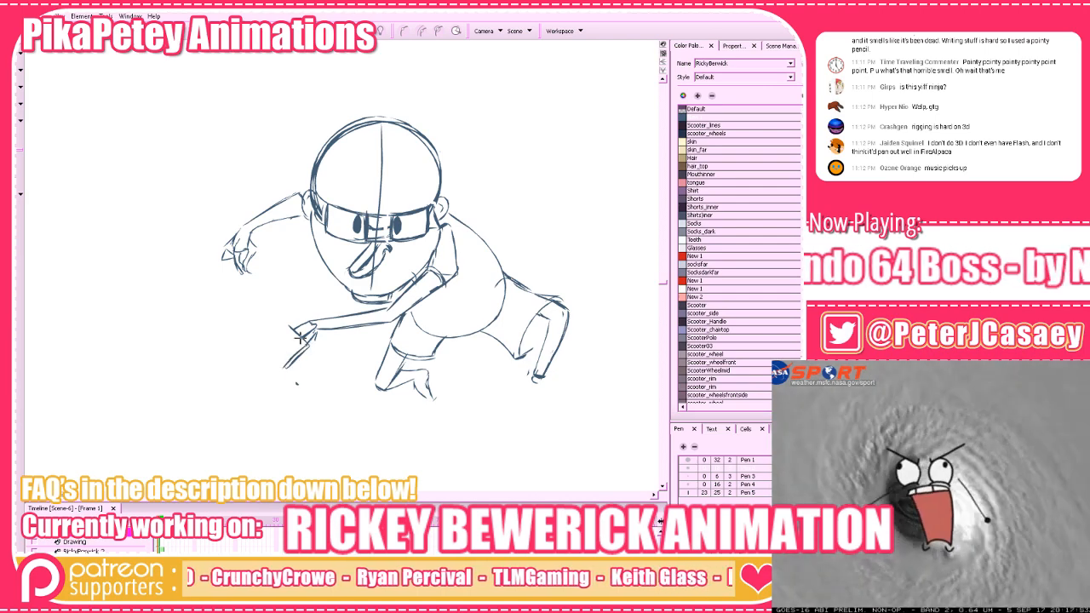
{"action": "mouse_move", "coordinate": [281, 321]}
{"action": "left_mouse_down"}
{"action": "mouse_move", "coordinate": [265, 339]}
{"action": "mouse_move", "coordinate": [283, 367]}
{"action": "left_mouse_up"}
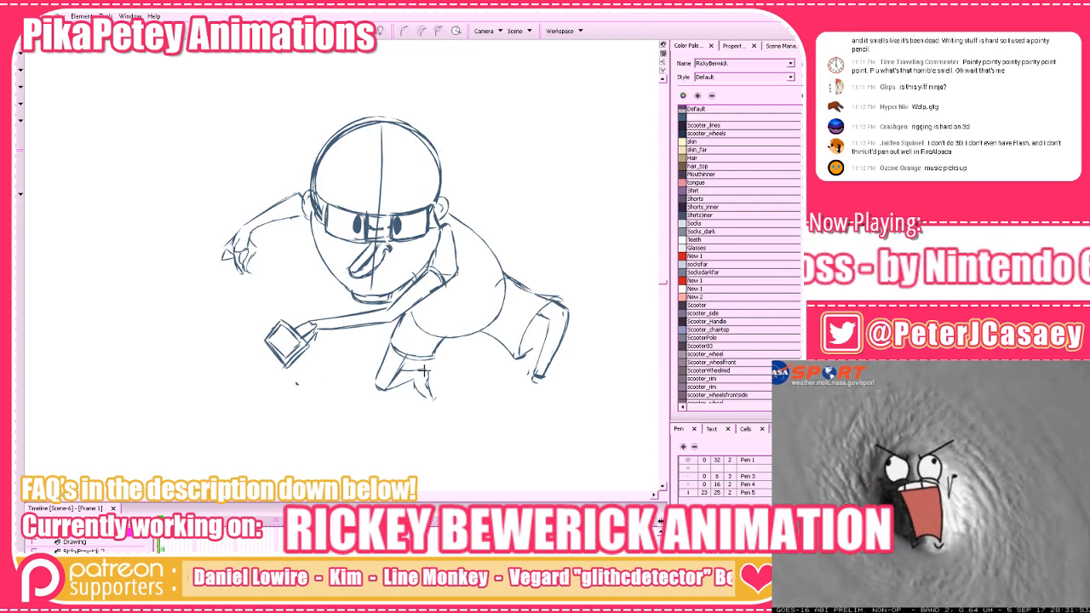
{"action": "left_click_drag", "start_coordinate": [498, 361], "coordinate": [543, 356]}
{"action": "key", "text": "period"}
{"action": "key", "text": "comma"}
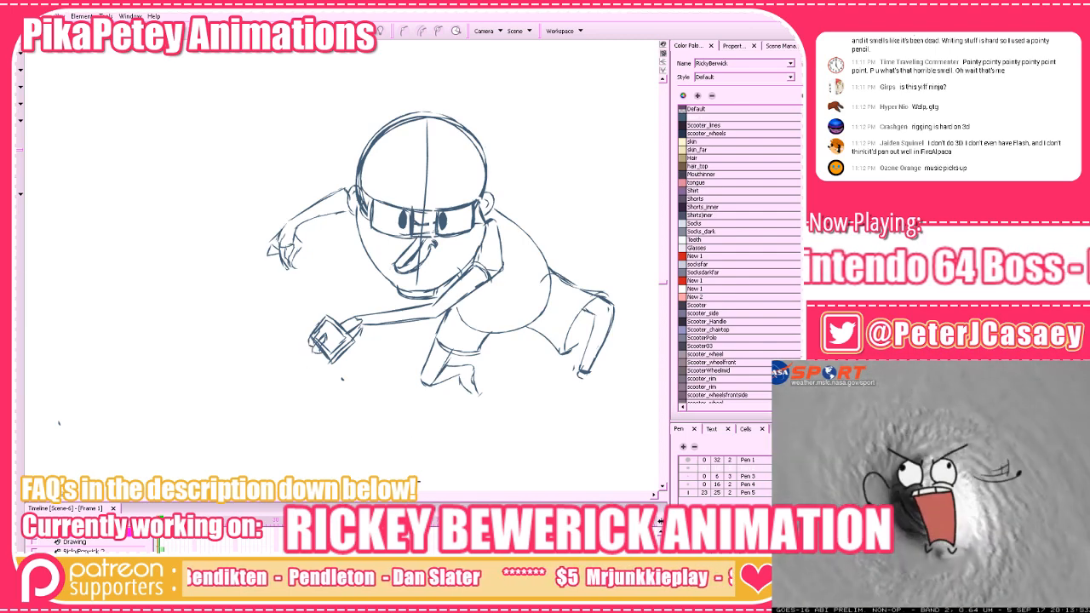
Compare the redrawn crawling pose on frame 1 with the rough pose on frame 2
{"action": "key", "text": "period"}
{"action": "key", "text": "comma"}
{"action": "key", "text": "period"}
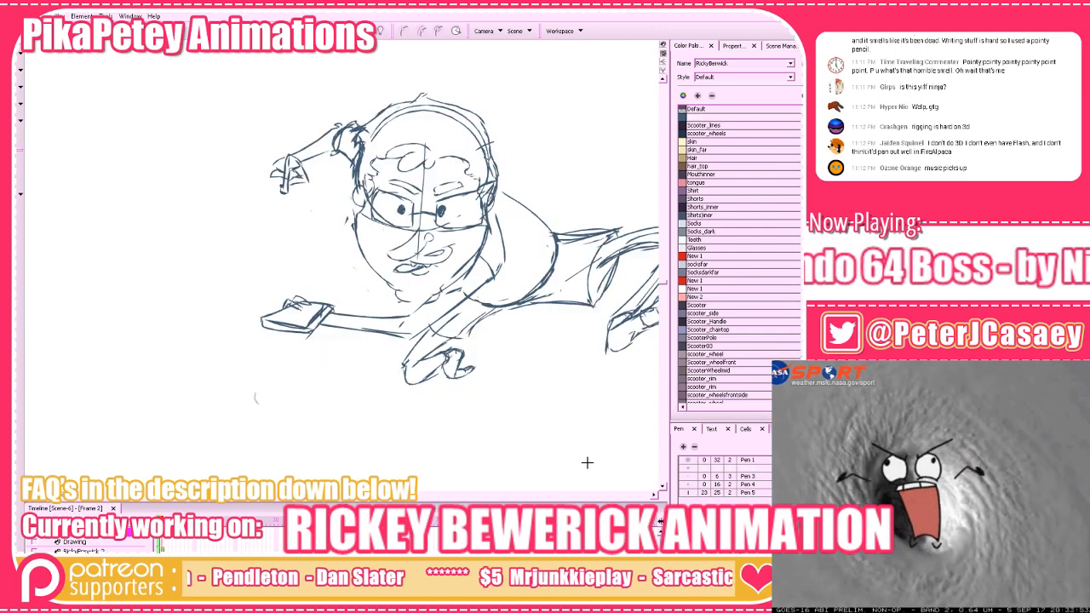
{"action": "key", "text": "comma"}
{"action": "left_click_drag", "start_coordinate": [615, 377], "coordinate": [519, 398]}
{"action": "key", "text": "period"}
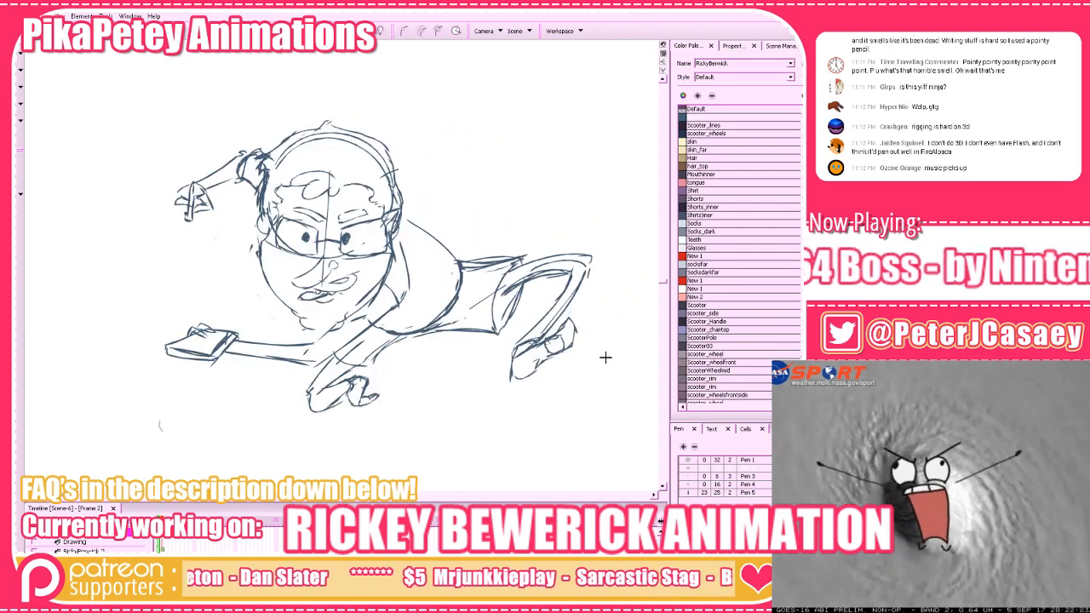
{"action": "key", "text": "comma"}
{"action": "key", "text": "F5"}
{"action": "left_click", "coordinate": [399, 313]}
{"action": "mouse_move", "coordinate": [351, 348]}
{"action": "left_mouse_down"}
{"action": "mouse_move", "coordinate": [411, 356]}
{"action": "mouse_move", "coordinate": [366, 345]}
{"action": "mouse_move", "coordinate": [424, 345]}
{"action": "mouse_move", "coordinate": [457, 314]}
{"action": "mouse_move", "coordinate": [450, 336]}
{"action": "mouse_move", "coordinate": [399, 357]}
{"action": "mouse_move", "coordinate": [447, 289]}
{"action": "mouse_move", "coordinate": [454, 316]}
{"action": "mouse_move", "coordinate": [452, 294]}
{"action": "mouse_move", "coordinate": [388, 347]}
{"action": "mouse_move", "coordinate": [374, 329]}
{"action": "mouse_move", "coordinate": [354, 330]}
{"action": "mouse_move", "coordinate": [416, 344]}
{"action": "left_mouse_up"}
{"action": "key", "text": "ctrl+z"}
{"action": "key", "text": "ctrl+z"}
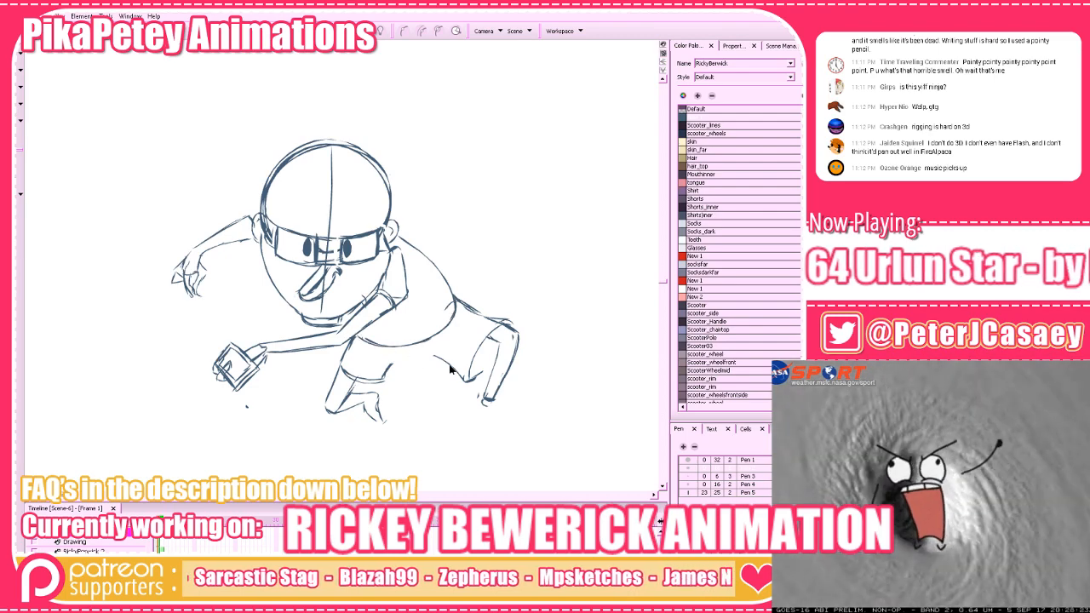
Draw the curved underside of the shorts from the near thigh across to the rear leg opening
{"action": "key", "text": "period"}
{"action": "key", "text": "comma"}
{"action": "key", "text": "ctrl+z"}
{"action": "key", "text": "ctrl+z"}
{"action": "mouse_move", "coordinate": [467, 381]}
{"action": "left_mouse_down"}
{"action": "mouse_move", "coordinate": [402, 348]}
{"action": "mouse_move", "coordinate": [453, 362]}
{"action": "mouse_move", "coordinate": [392, 349]}
{"action": "left_mouse_up"}
{"action": "key", "text": "ctrl+z"}
{"action": "key", "text": "ctrl+z"}
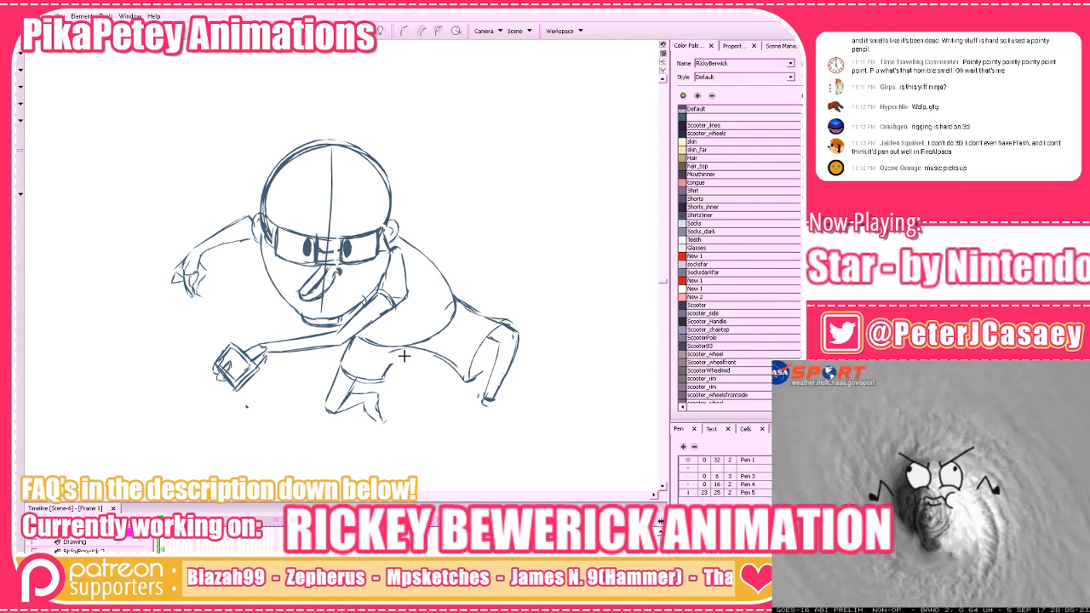
{"action": "left_click_drag", "start_coordinate": [452, 364], "coordinate": [380, 350]}
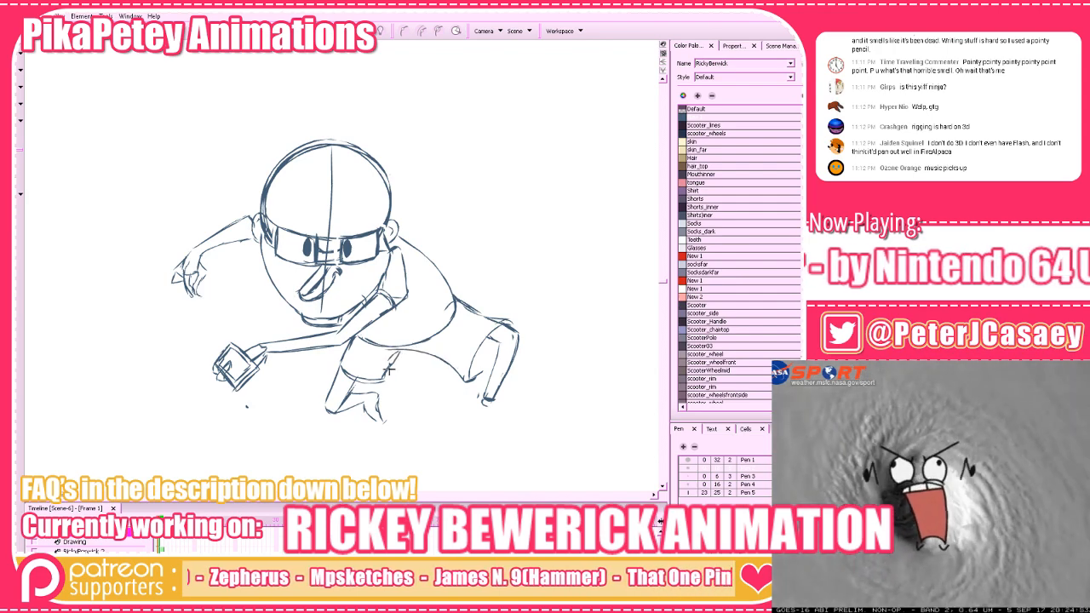
{"action": "key", "text": "period"}
{"action": "key", "text": "comma"}
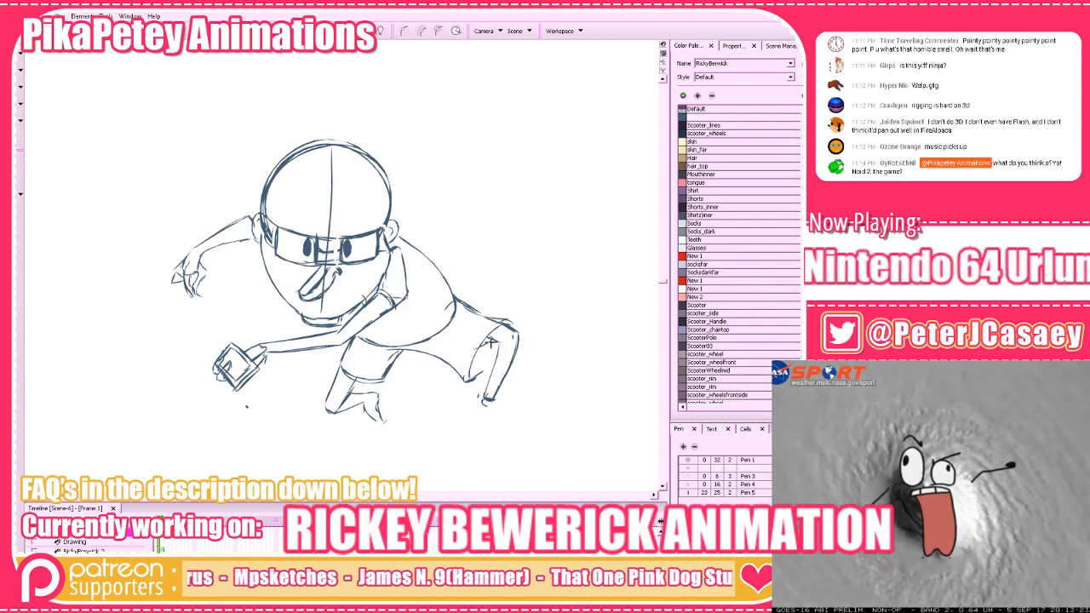
Shade the inside of the rear shorts leg opening with hatching strokes
{"action": "left_click_drag", "start_coordinate": [489, 344], "coordinate": [466, 382]}
{"action": "key", "text": "period"}
{"action": "key", "text": "comma"}
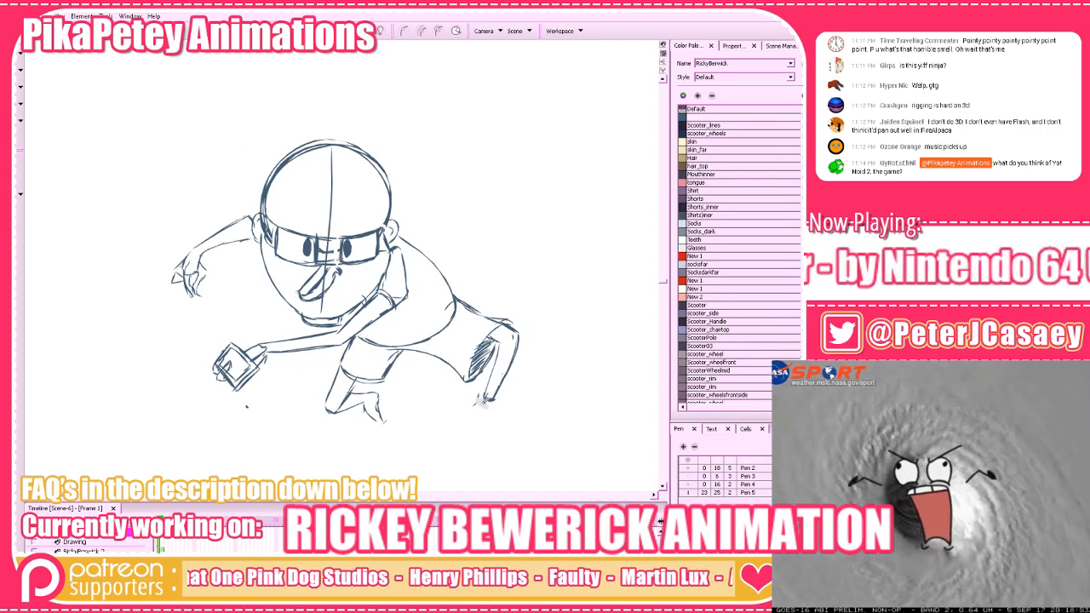
{"action": "key", "text": "period"}
{"action": "key", "text": "comma"}
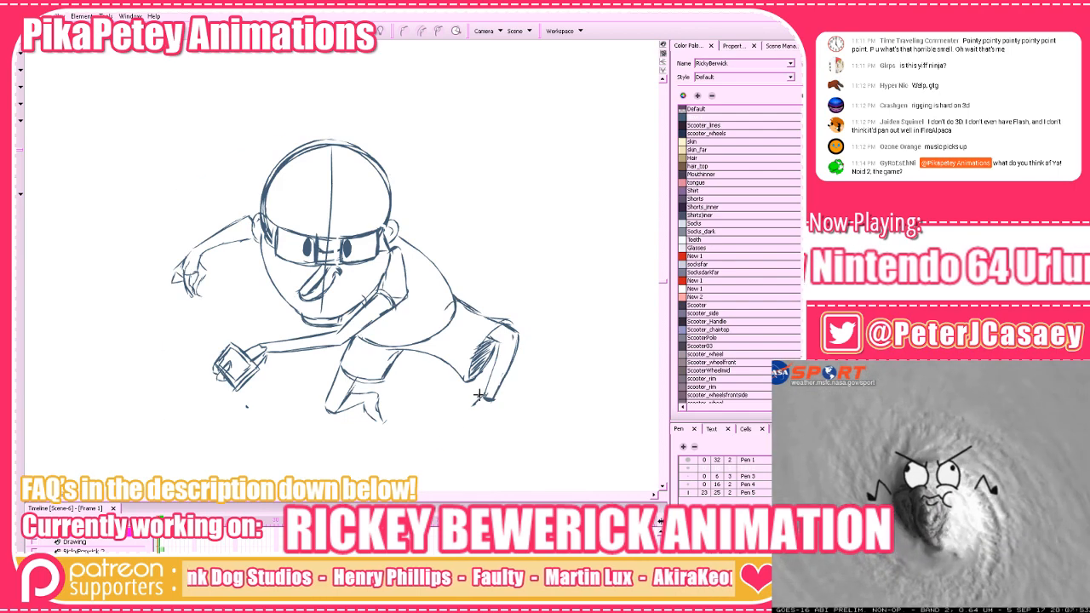
Draw the foot at the end of the rear leg, checking it against the next frame's pose
{"action": "mouse_move", "coordinate": [483, 396]}
{"action": "left_mouse_down"}
{"action": "mouse_move", "coordinate": [474, 413]}
{"action": "mouse_move", "coordinate": [504, 426]}
{"action": "left_mouse_up"}
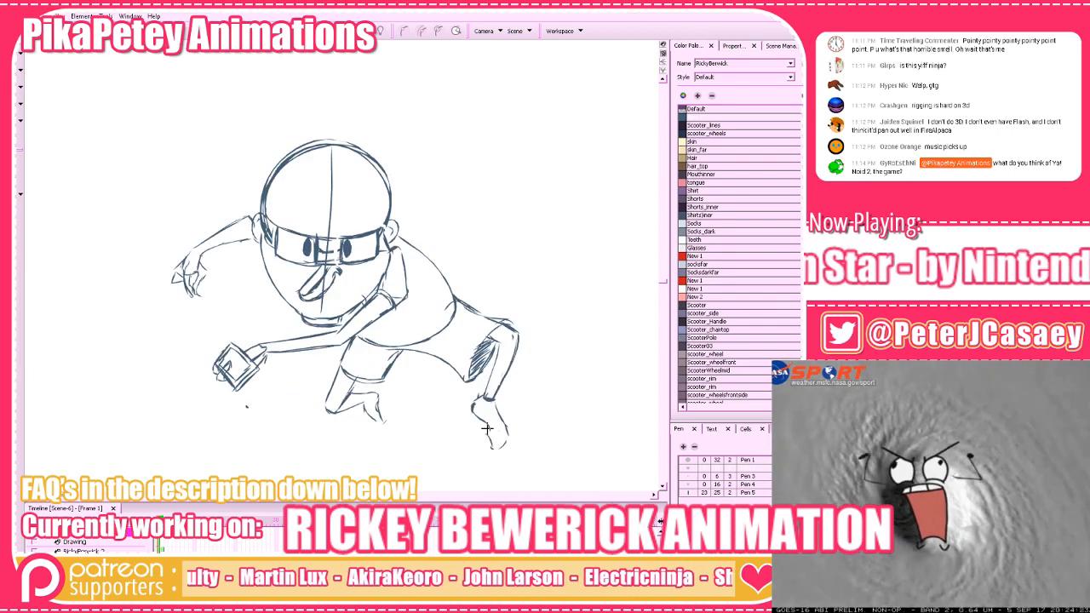
{"action": "key", "text": "period"}
{"action": "key", "text": "comma"}
{"action": "key", "text": "period"}
{"action": "key", "text": "comma"}
{"action": "key", "text": "period"}
{"action": "key", "text": "comma"}
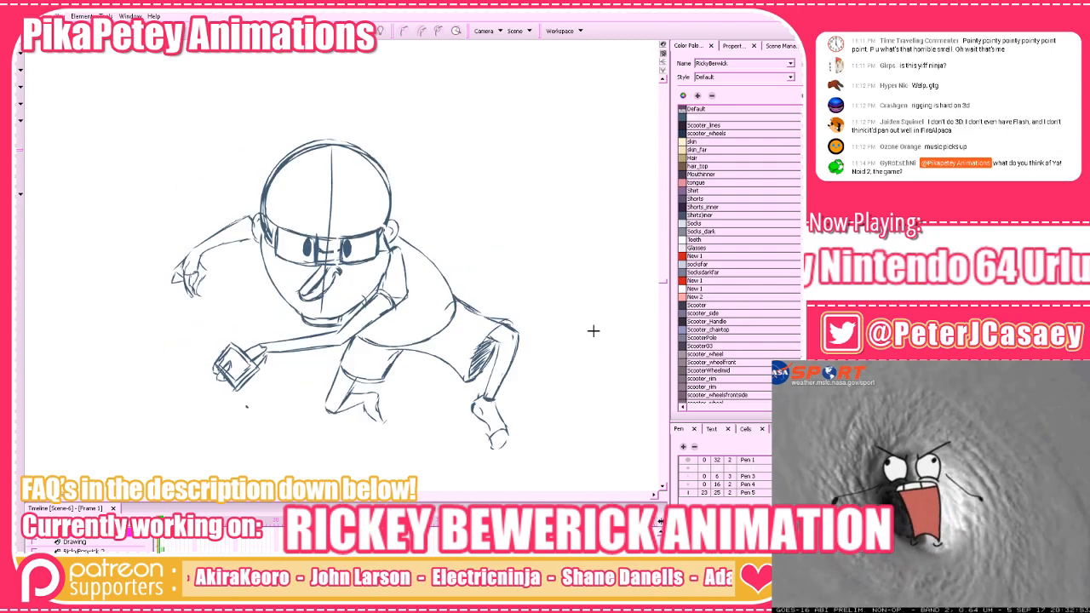
Check the whole crawling pose by flipping between it and the next frame's sketch
{"action": "left_click_drag", "start_coordinate": [92, 74], "coordinate": [591, 468]}
{"action": "left_click", "coordinate": [604, 316]}
{"action": "key", "text": "period"}
{"action": "key", "text": "comma"}
{"action": "left_click_drag", "start_coordinate": [557, 267], "coordinate": [587, 342]}
{"action": "key", "text": "period"}
{"action": "key", "text": "comma"}
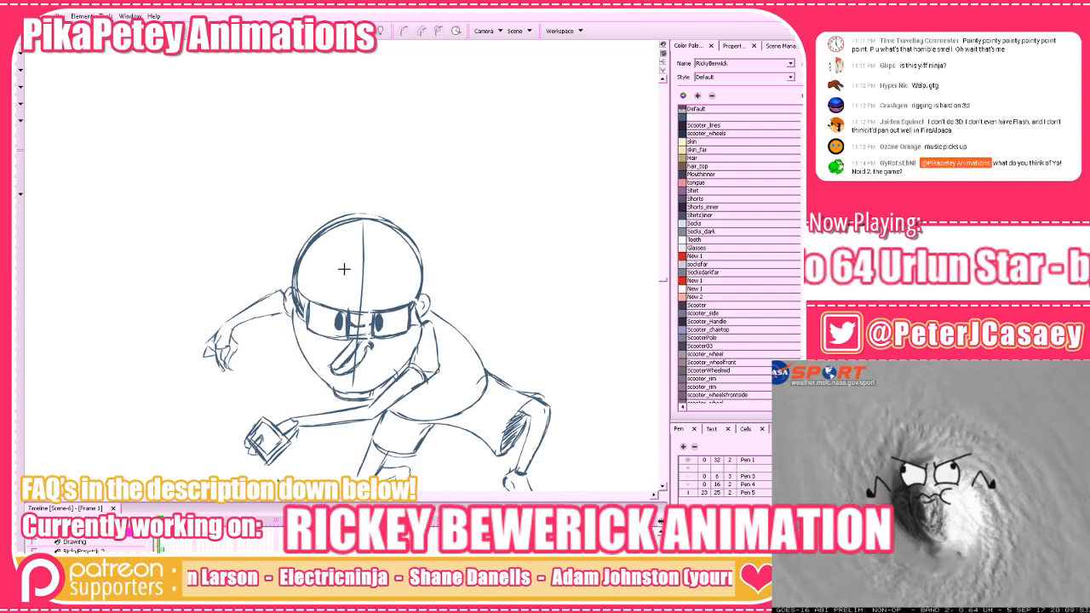
Sketch the curly fringe across the forehead on frame 1, using the next frame's hair as reference
{"action": "mouse_move", "coordinate": [349, 264]}
{"action": "left_mouse_down"}
{"action": "mouse_move", "coordinate": [346, 283]}
{"action": "mouse_move", "coordinate": [376, 280]}
{"action": "left_mouse_up"}
{"action": "key", "text": "period"}
{"action": "key", "text": "comma"}
{"action": "key", "text": "period"}
{"action": "key", "text": "comma"}
{"action": "key", "text": "period"}
{"action": "key", "text": "comma"}
{"action": "key", "text": "period"}
{"action": "key", "text": "comma"}
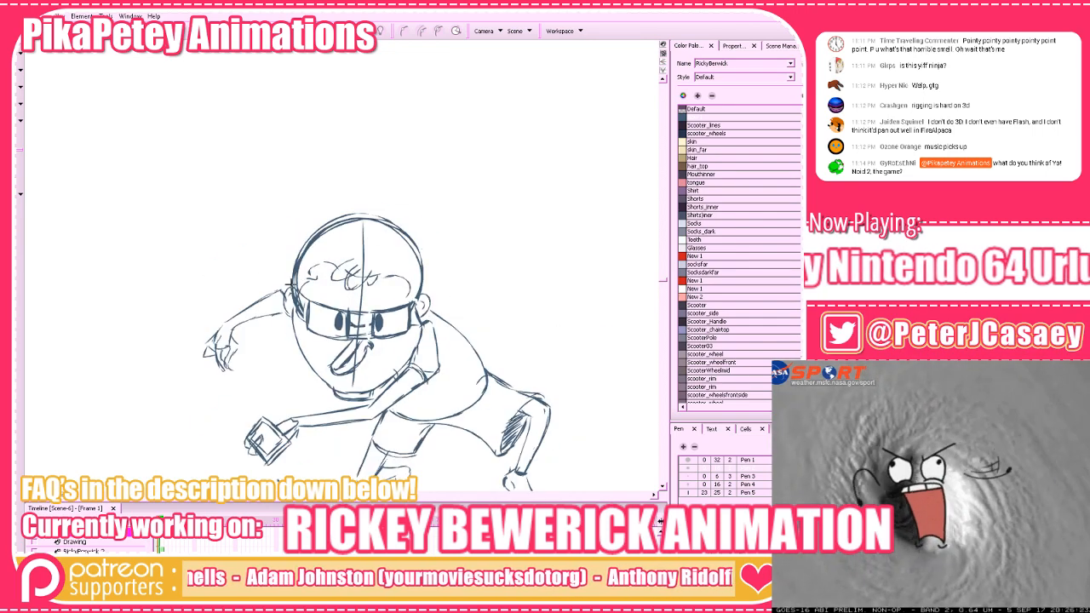
Outline the hair around the top of the head and sketch the mouth beside the nose
{"action": "left_click_drag", "start_coordinate": [352, 206], "coordinate": [294, 269]}
{"action": "mouse_move", "coordinate": [327, 218]}
{"action": "left_mouse_down"}
{"action": "mouse_move", "coordinate": [390, 218]}
{"action": "mouse_move", "coordinate": [424, 274]}
{"action": "left_mouse_up"}
{"action": "key", "text": "period"}
{"action": "key", "text": "comma"}
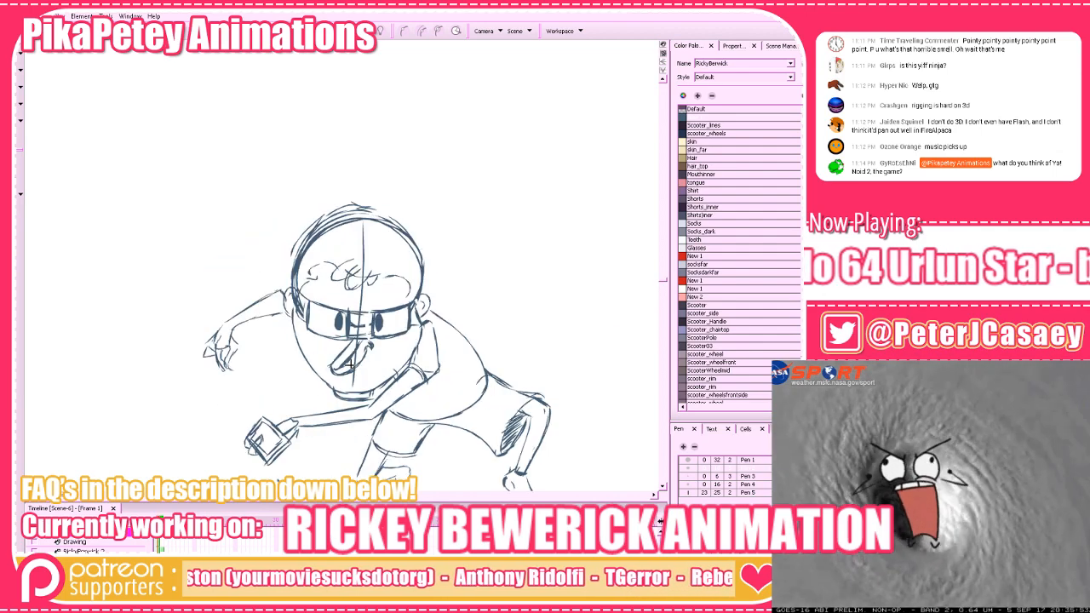
{"action": "left_click_drag", "start_coordinate": [353, 368], "coordinate": [384, 351]}
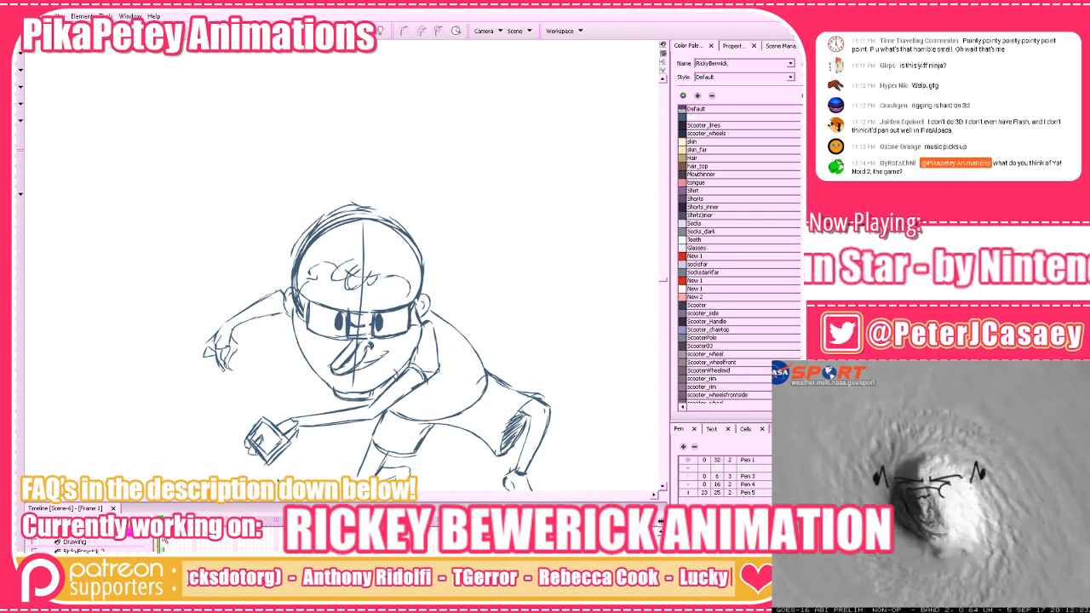
Show the two key poses as onion skins on the blank frame 2 and save the scene
{"action": "key", "text": "period"}
{"action": "left_click", "coordinate": [365, 32]}
{"action": "key", "text": "ctrl+s"}
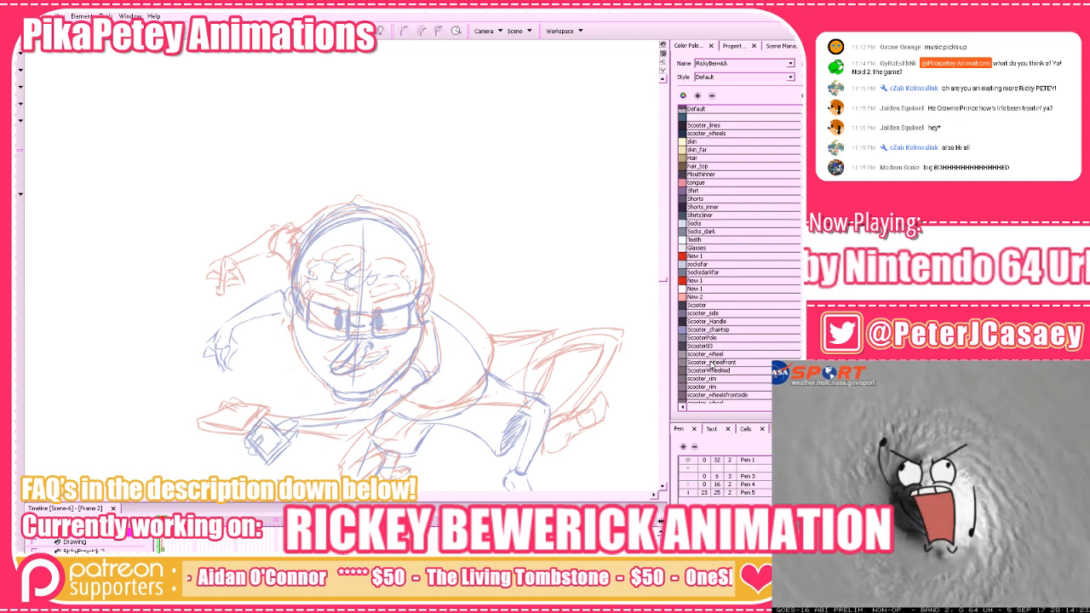
{"action": "key", "text": "period"}
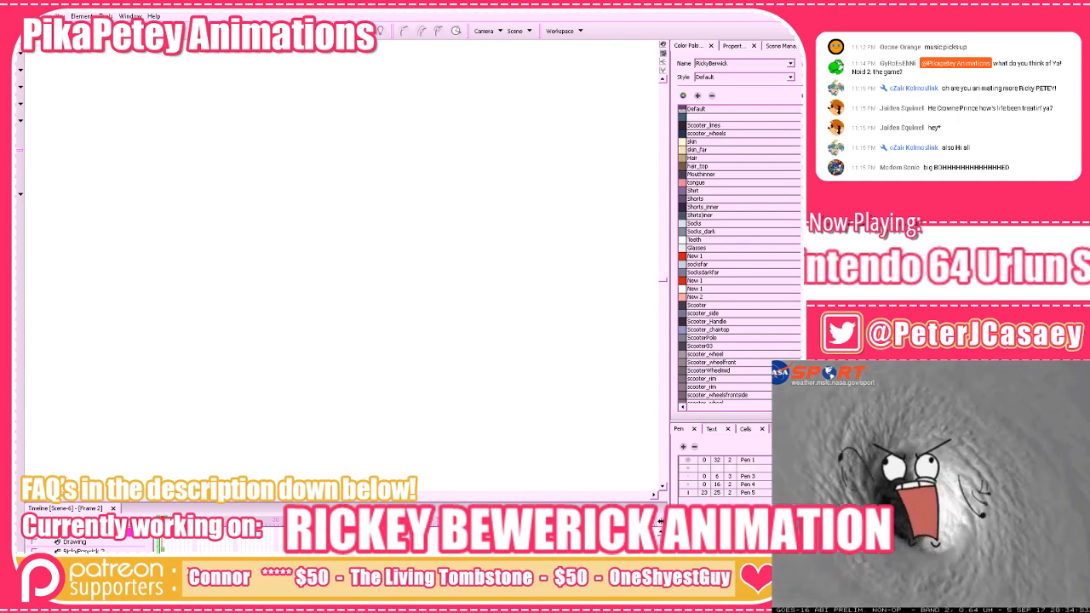
{"action": "key", "text": "comma"}
{"action": "left_click_drag", "start_coordinate": [561, 356], "coordinate": [555, 346]}
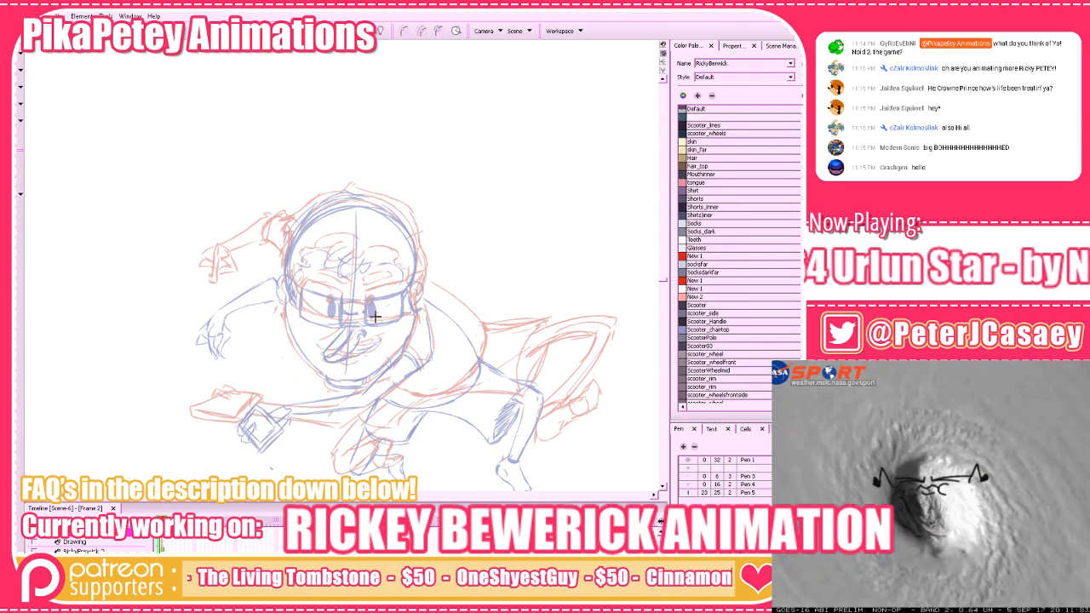
{"action": "mouse_move", "coordinate": [380, 311]}
{"action": "left_mouse_down"}
{"action": "mouse_move", "coordinate": [398, 251]}
{"action": "mouse_move", "coordinate": [404, 350]}
{"action": "left_mouse_up"}
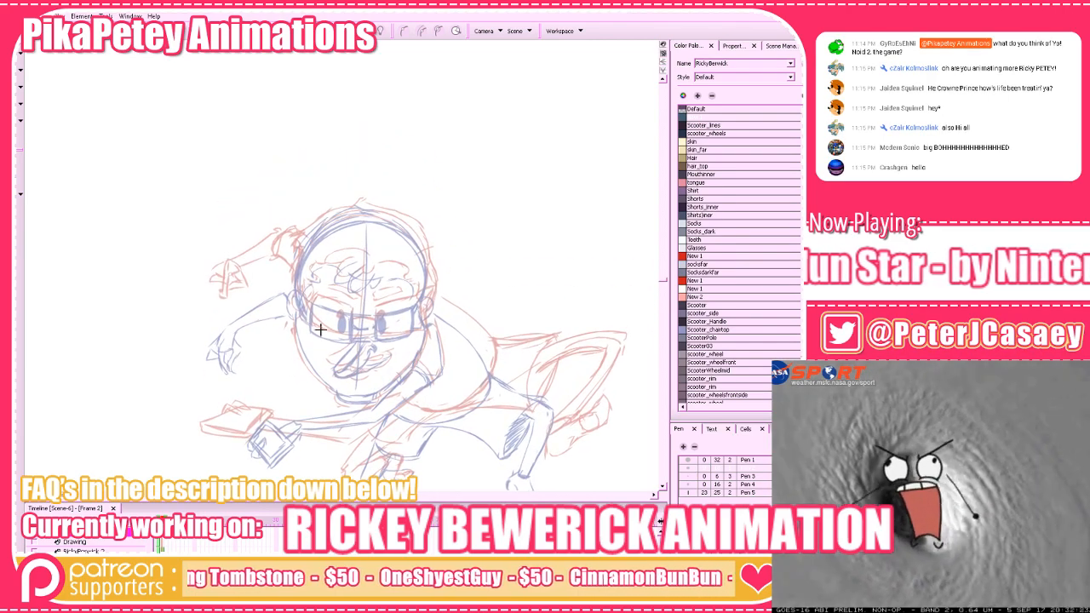
{"action": "mouse_move", "coordinate": [300, 315]}
{"action": "left_mouse_down"}
{"action": "mouse_move", "coordinate": [365, 220]}
{"action": "mouse_move", "coordinate": [424, 314]}
{"action": "mouse_move", "coordinate": [335, 220]}
{"action": "mouse_move", "coordinate": [331, 332]}
{"action": "mouse_move", "coordinate": [429, 277]}
{"action": "mouse_move", "coordinate": [335, 218]}
{"action": "mouse_move", "coordinate": [424, 288]}
{"action": "mouse_move", "coordinate": [404, 334]}
{"action": "left_mouse_up"}
{"action": "key", "text": "ctrl+z"}
{"action": "key", "text": "ctrl+z"}
{"action": "mouse_move", "coordinate": [429, 271]}
{"action": "left_mouse_down"}
{"action": "mouse_move", "coordinate": [414, 315]}
{"action": "mouse_move", "coordinate": [364, 340]}
{"action": "mouse_move", "coordinate": [372, 212]}
{"action": "mouse_move", "coordinate": [418, 214]}
{"action": "mouse_move", "coordinate": [328, 225]}
{"action": "mouse_move", "coordinate": [378, 209]}
{"action": "mouse_move", "coordinate": [408, 224]}
{"action": "mouse_move", "coordinate": [430, 263]}
{"action": "mouse_move", "coordinate": [384, 216]}
{"action": "mouse_move", "coordinate": [313, 236]}
{"action": "mouse_move", "coordinate": [300, 261]}
{"action": "left_mouse_up"}
{"action": "key", "text": "ctrl+z"}
{"action": "key", "text": "ctrl+z"}
{"action": "key", "text": "alt+e"}
{"action": "key", "text": "alt+b"}
{"action": "key", "text": "ctrl+z"}
{"action": "key", "text": "ctrl+z"}
{"action": "key", "text": "ctrl+z"}
Draw the in-between head circle over the onion-skinned poses on frame 2 and slightly adjust its size
{"action": "mouse_move", "coordinate": [333, 224]}
{"action": "left_mouse_down"}
{"action": "mouse_move", "coordinate": [298, 254]}
{"action": "mouse_move", "coordinate": [304, 274]}
{"action": "left_mouse_up"}
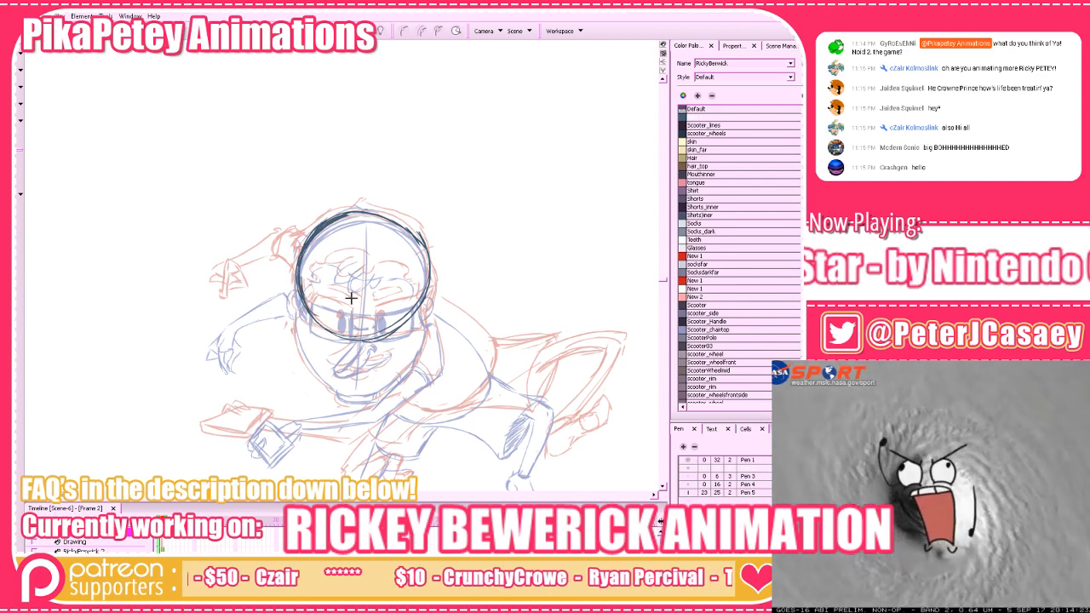
{"action": "key", "text": "alt+o"}
{"action": "key", "text": "alt+o"}
{"action": "key", "text": "alt+o"}
{"action": "mouse_move", "coordinate": [127, 87]}
{"action": "left_mouse_down"}
{"action": "mouse_move", "coordinate": [236, 146]}
{"action": "mouse_move", "coordinate": [567, 407]}
{"action": "left_mouse_up"}
{"action": "key", "text": "alt+o"}
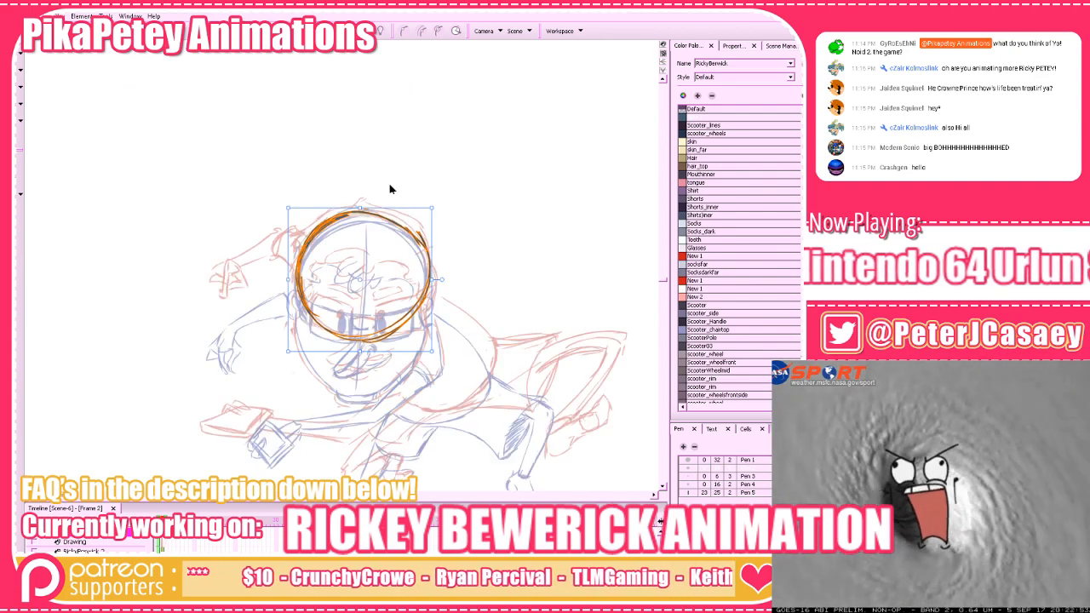
{"action": "left_click_drag", "start_coordinate": [431, 208], "coordinate": [432, 208]}
{"action": "key", "text": "alt+b"}
{"action": "key", "text": "comma"}
{"action": "key", "text": "period"}
{"action": "left_click_drag", "start_coordinate": [365, 211], "coordinate": [366, 374]}
{"action": "key", "text": "ctrl+z"}
{"action": "left_click_drag", "start_coordinate": [362, 213], "coordinate": [354, 400]}
{"action": "key", "text": "ctrl+z"}
Draw the chin curve and the jaw line joining it on the far-arm side of the face
{"action": "mouse_move", "coordinate": [366, 218]}
{"action": "left_mouse_down"}
{"action": "mouse_move", "coordinate": [353, 411]}
{"action": "mouse_move", "coordinate": [349, 401]}
{"action": "mouse_move", "coordinate": [377, 398]}
{"action": "mouse_move", "coordinate": [334, 395]}
{"action": "left_mouse_up"}
{"action": "key", "text": "ctrl+z"}
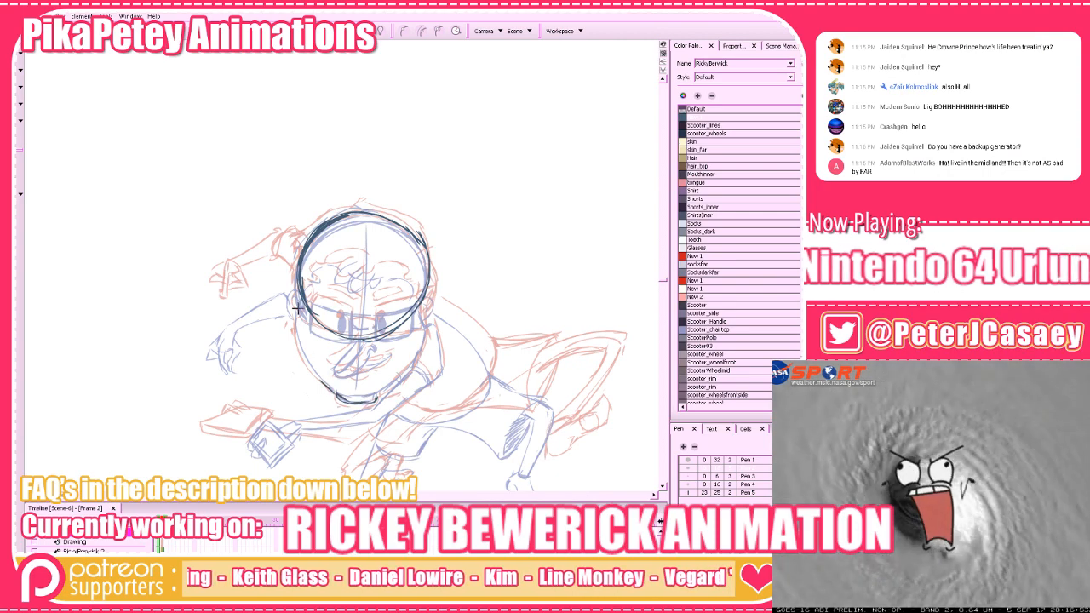
{"action": "key", "text": "ctrl+z"}
{"action": "mouse_move", "coordinate": [294, 317]}
{"action": "left_mouse_down"}
{"action": "mouse_move", "coordinate": [324, 387]}
{"action": "mouse_move", "coordinate": [292, 320]}
{"action": "mouse_move", "coordinate": [301, 350]}
{"action": "mouse_move", "coordinate": [348, 400]}
{"action": "mouse_move", "coordinate": [328, 388]}
{"action": "mouse_move", "coordinate": [294, 318]}
{"action": "left_mouse_up"}
{"action": "key", "text": "ctrl+z"}
{"action": "key", "text": "ctrl+z"}
{"action": "key", "text": "ctrl+z"}
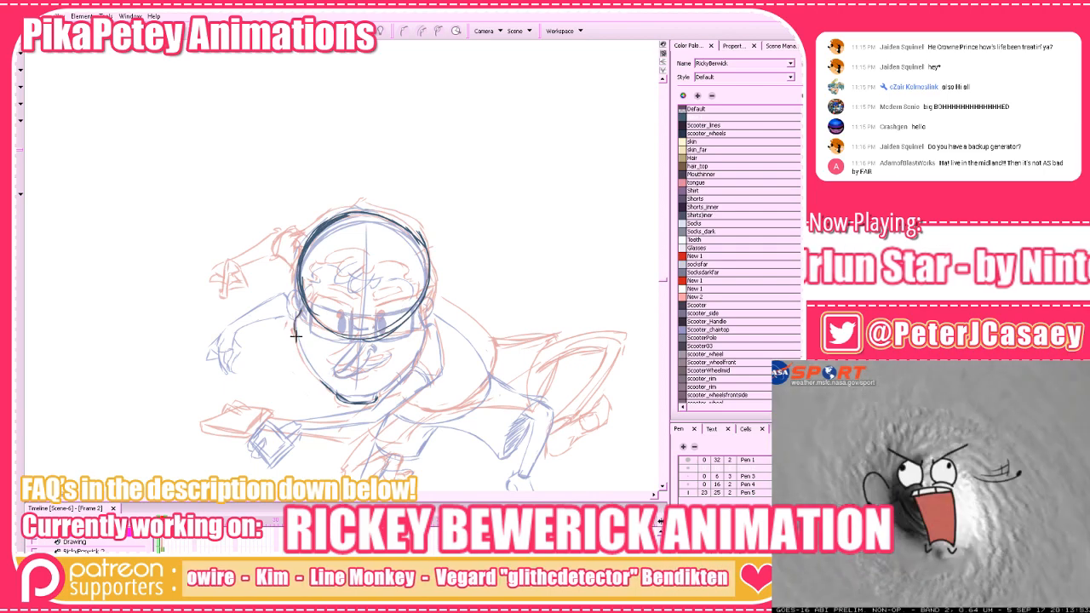
{"action": "left_click_drag", "start_coordinate": [295, 324], "coordinate": [309, 361]}
{"action": "key", "text": "ctrl+z"}
{"action": "mouse_move", "coordinate": [295, 320]}
{"action": "left_mouse_down"}
{"action": "mouse_move", "coordinate": [313, 373]}
{"action": "mouse_move", "coordinate": [338, 395]}
{"action": "left_mouse_up"}
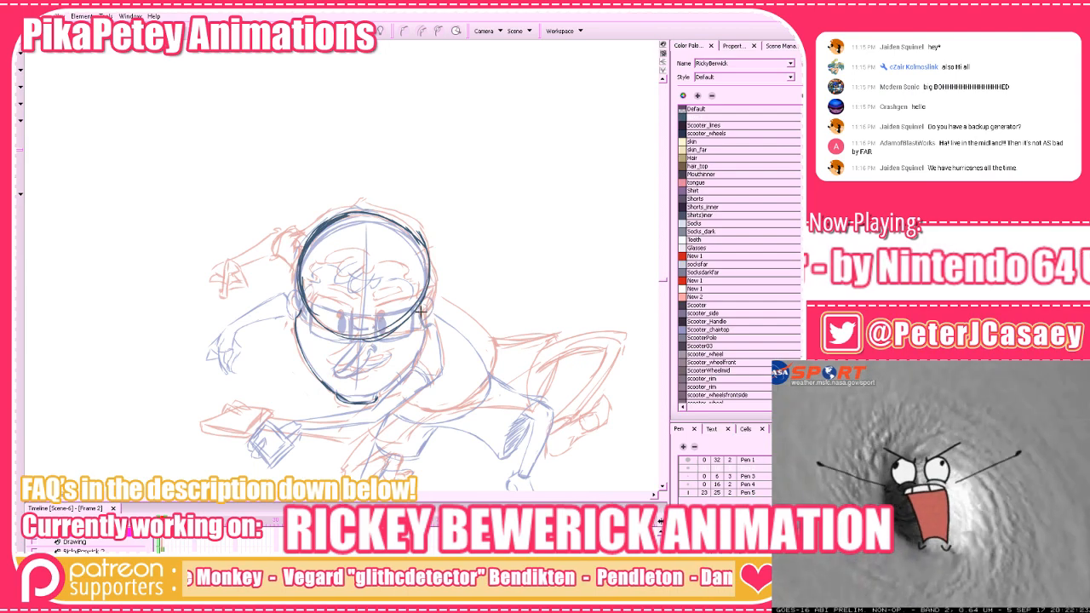
Draw the opposite jaw line down to the chin and check the head against the neighbouring drawings
{"action": "left_click_drag", "start_coordinate": [426, 336], "coordinate": [389, 393]}
{"action": "key", "text": "ctrl+z"}
{"action": "mouse_move", "coordinate": [426, 331]}
{"action": "left_mouse_down"}
{"action": "mouse_move", "coordinate": [374, 394]}
{"action": "mouse_move", "coordinate": [402, 375]}
{"action": "mouse_move", "coordinate": [427, 328]}
{"action": "mouse_move", "coordinate": [373, 396]}
{"action": "mouse_move", "coordinate": [342, 396]}
{"action": "mouse_move", "coordinate": [367, 394]}
{"action": "mouse_move", "coordinate": [345, 392]}
{"action": "mouse_move", "coordinate": [370, 410]}
{"action": "mouse_move", "coordinate": [346, 388]}
{"action": "mouse_move", "coordinate": [372, 389]}
{"action": "left_mouse_up"}
{"action": "key", "text": "ctrl+z"}
{"action": "left_click_drag", "start_coordinate": [464, 356], "coordinate": [465, 364]}
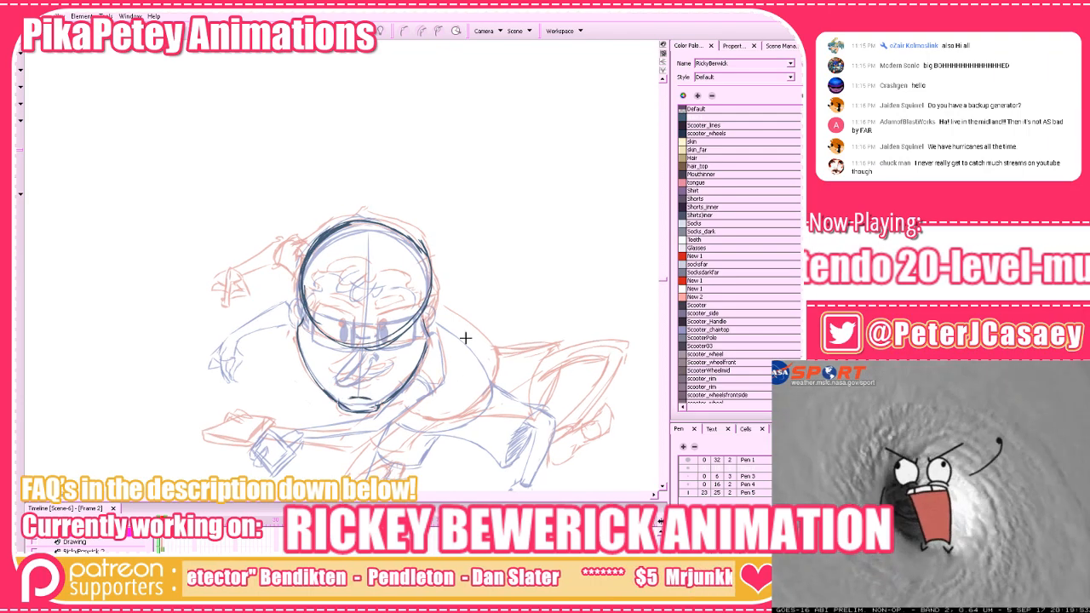
{"action": "key", "text": "f"}
{"action": "key", "text": "g"}
{"action": "key", "text": "g"}
{"action": "key", "text": "f"}
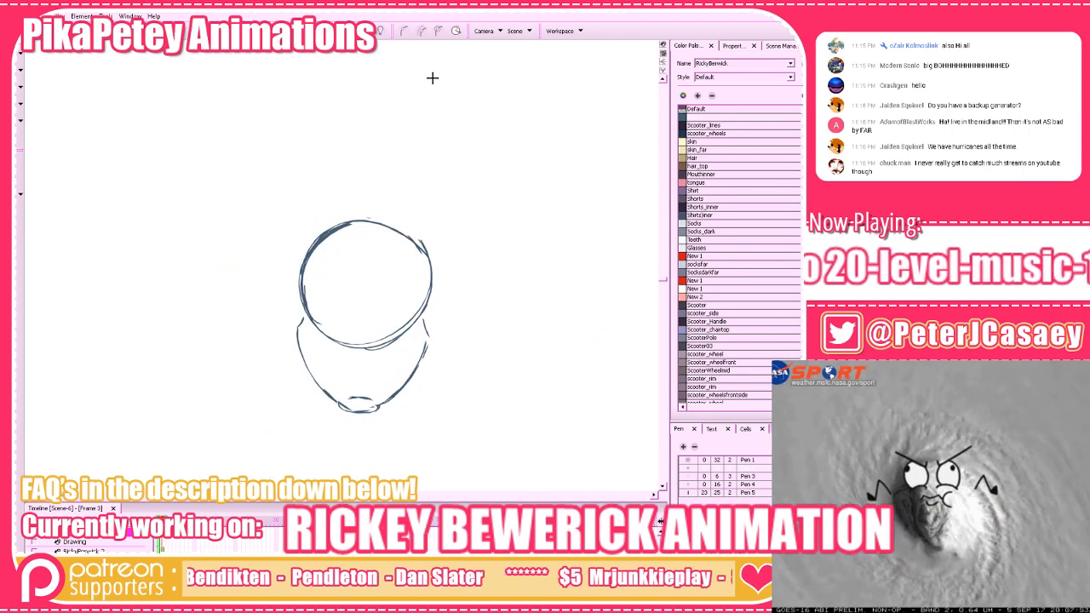
Select the head circle on frame 2 and nudge its size slightly from a corner
{"action": "left_click_drag", "start_coordinate": [123, 97], "coordinate": [476, 306]}
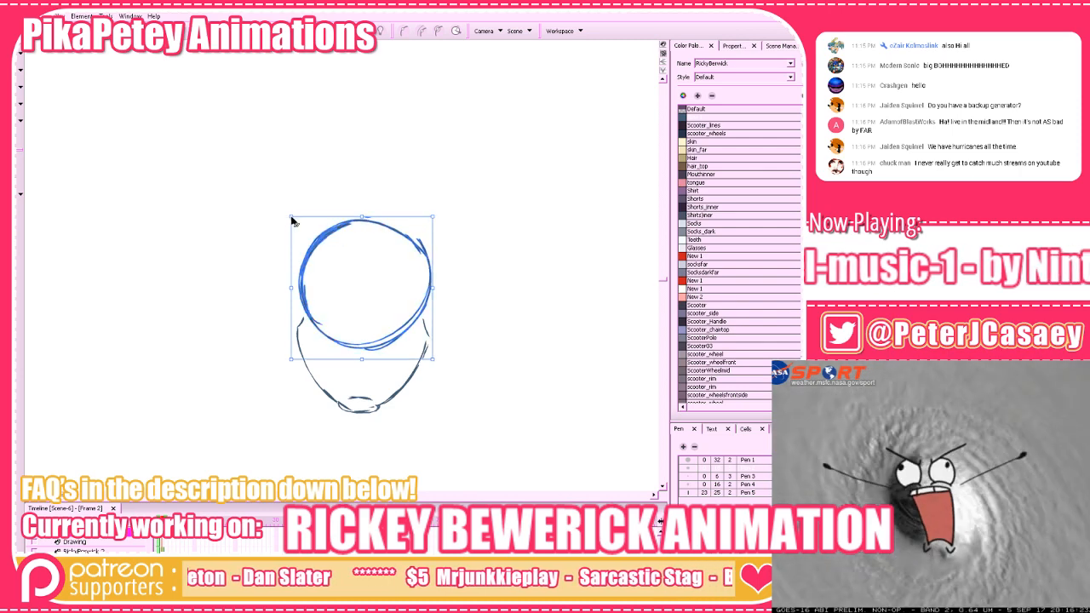
{"action": "left_click_drag", "start_coordinate": [292, 360], "coordinate": [293, 362]}
{"action": "left_click", "coordinate": [460, 197]}
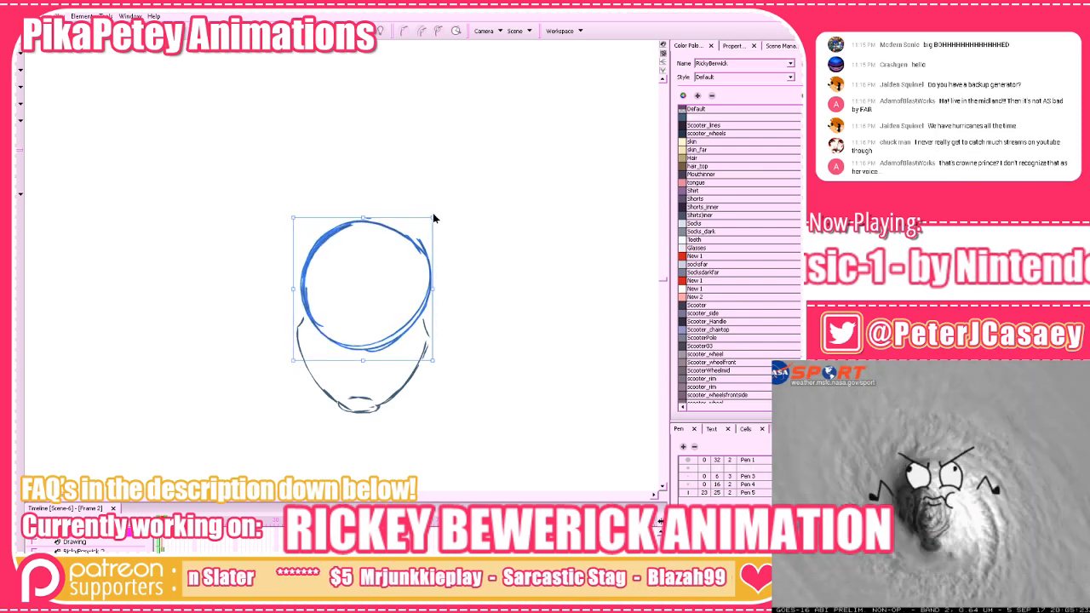
Switch to the music player and play the FiMFlamFilosophy track Sinking Ships
{"action": "key", "text": "alt+Tab"}
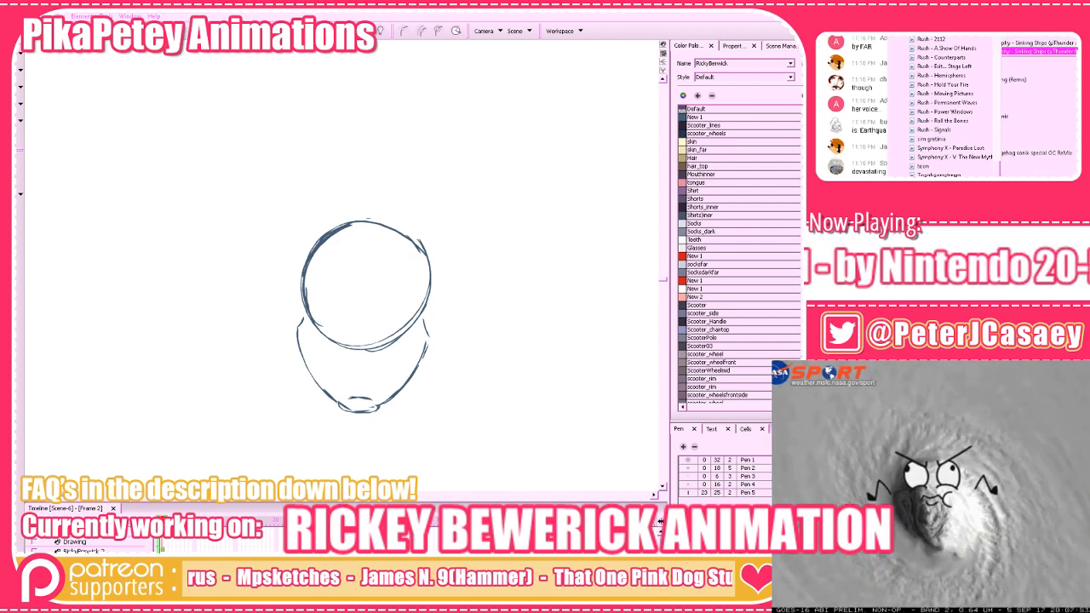
{"action": "double_click", "coordinate": [1039, 52]}
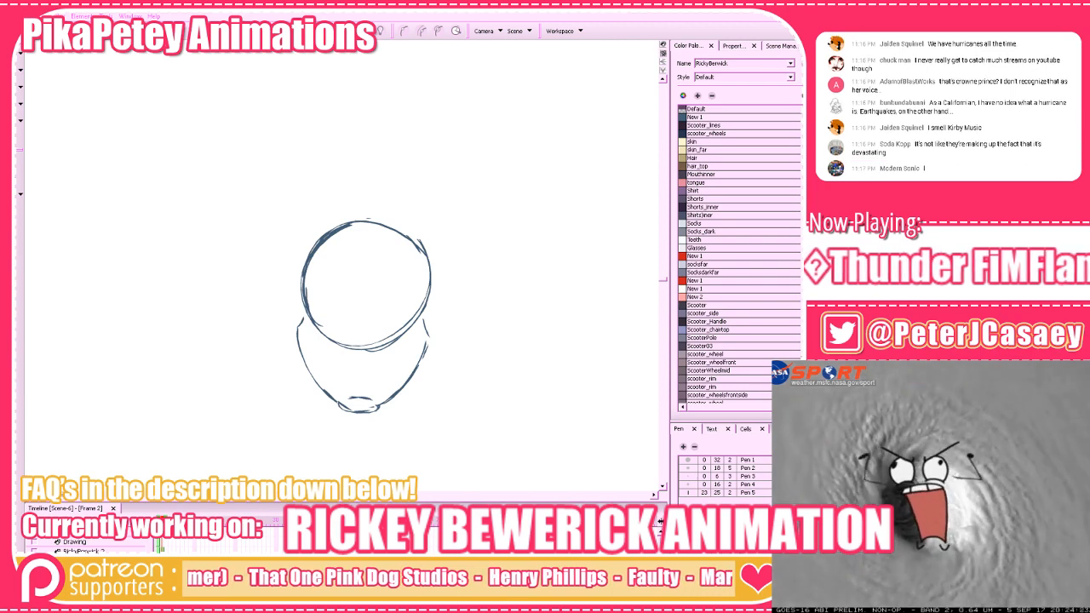
Slightly transform the selected head circle and jaw lines, and hide the onion skins
{"action": "left_click_drag", "start_coordinate": [502, 124], "coordinate": [331, 293]}
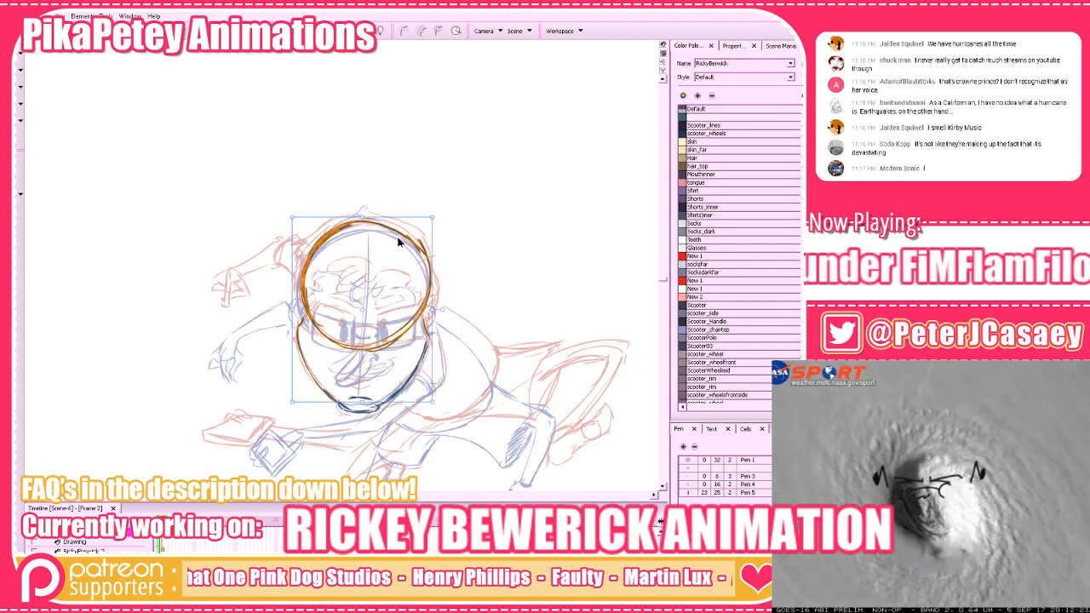
{"action": "left_click_drag", "start_coordinate": [433, 221], "coordinate": [437, 218]}
{"action": "left_click", "coordinate": [483, 172]}
{"action": "left_click", "coordinate": [344, 32]}
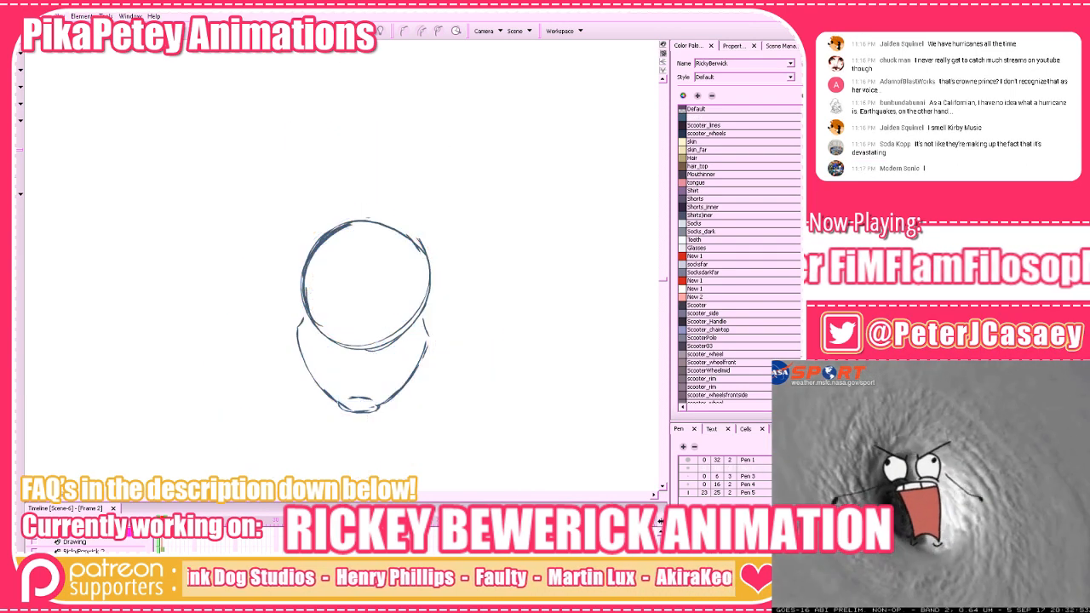
Compare frame 2 with its neighbouring drawings and delete its whole head sketch, including the circle and jaw lines
{"action": "key", "text": "comma"}
{"action": "key", "text": "period"}
{"action": "key", "text": "period"}
{"action": "key", "text": "comma"}
{"action": "left_click_drag", "start_coordinate": [510, 93], "coordinate": [284, 422]}
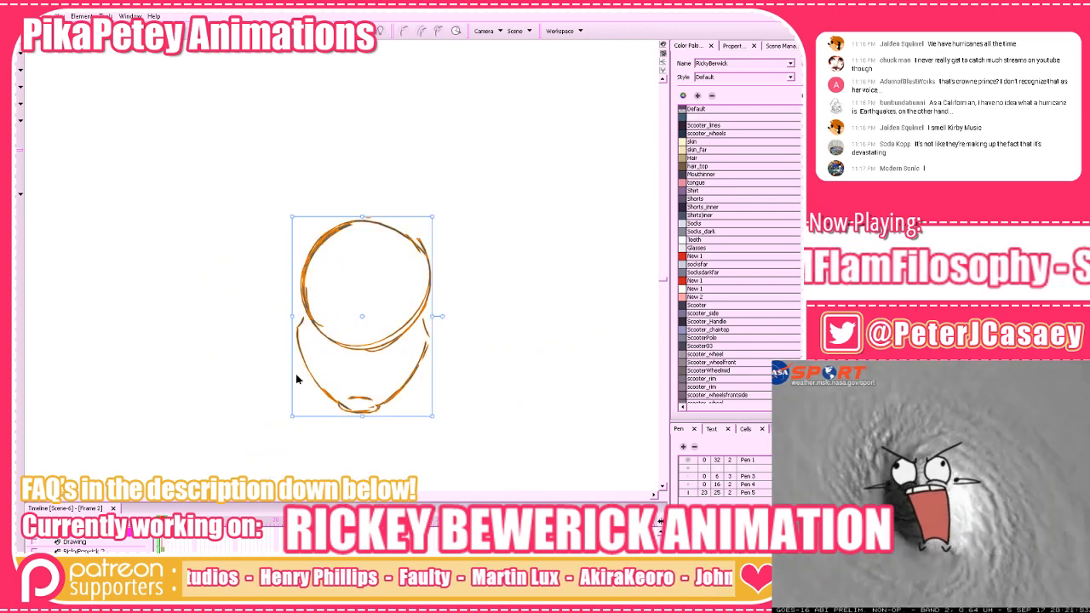
{"action": "key", "text": "Delete"}
Show the onion skins and redraw both sides of the jaw down to the chin on frame 2
{"action": "left_click", "coordinate": [344, 33]}
{"action": "key", "text": "alt+b"}
{"action": "mouse_move", "coordinate": [420, 320]}
{"action": "left_mouse_down"}
{"action": "mouse_move", "coordinate": [433, 350]}
{"action": "mouse_move", "coordinate": [405, 385]}
{"action": "left_mouse_up"}
{"action": "key", "text": "ctrl+z"}
{"action": "left_click_drag", "start_coordinate": [427, 348], "coordinate": [398, 394]}
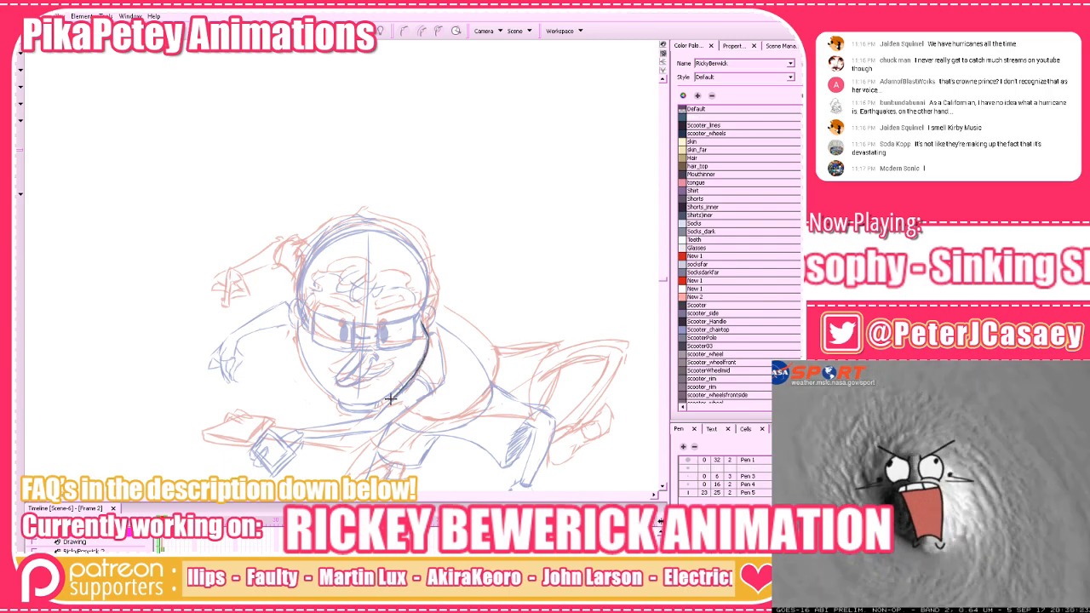
{"action": "left_click_drag", "start_coordinate": [428, 334], "coordinate": [386, 398]}
{"action": "left_click_drag", "start_coordinate": [427, 337], "coordinate": [411, 373]}
{"action": "key", "text": "ctrl+z"}
{"action": "key", "text": "ctrl+z"}
{"action": "mouse_move", "coordinate": [426, 335]}
{"action": "left_mouse_down"}
{"action": "mouse_move", "coordinate": [380, 407]}
{"action": "mouse_move", "coordinate": [353, 411]}
{"action": "mouse_move", "coordinate": [339, 407]}
{"action": "mouse_move", "coordinate": [296, 324]}
{"action": "mouse_move", "coordinate": [311, 380]}
{"action": "mouse_move", "coordinate": [339, 404]}
{"action": "left_mouse_up"}
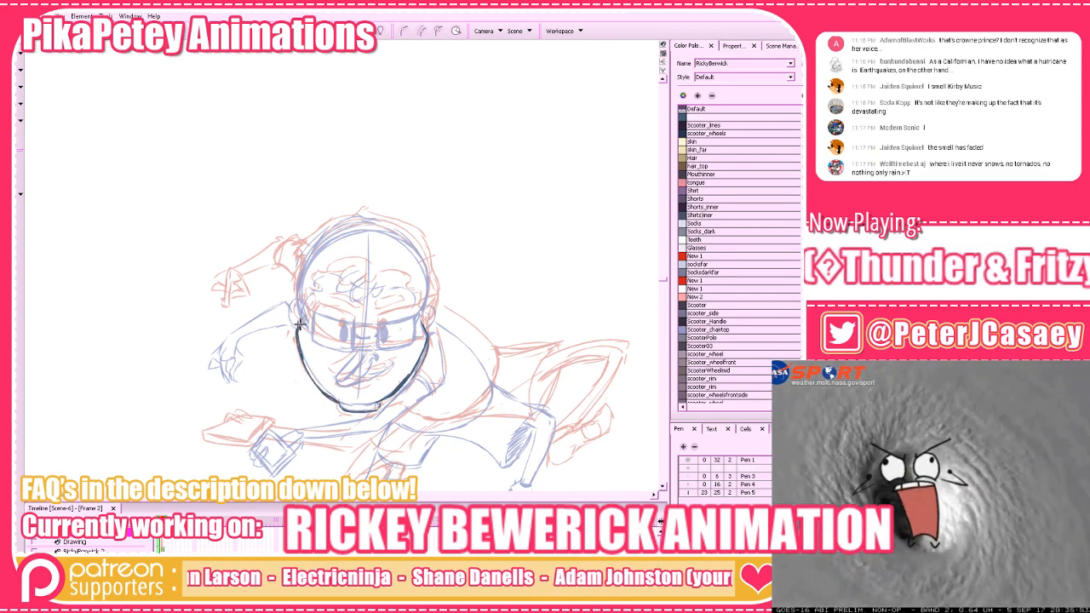
Draw both ears at the ends of the jaw line, the long nose and the small curve above it
{"action": "left_click_drag", "start_coordinate": [297, 303], "coordinate": [300, 330]}
{"action": "left_click_drag", "start_coordinate": [423, 314], "coordinate": [425, 337]}
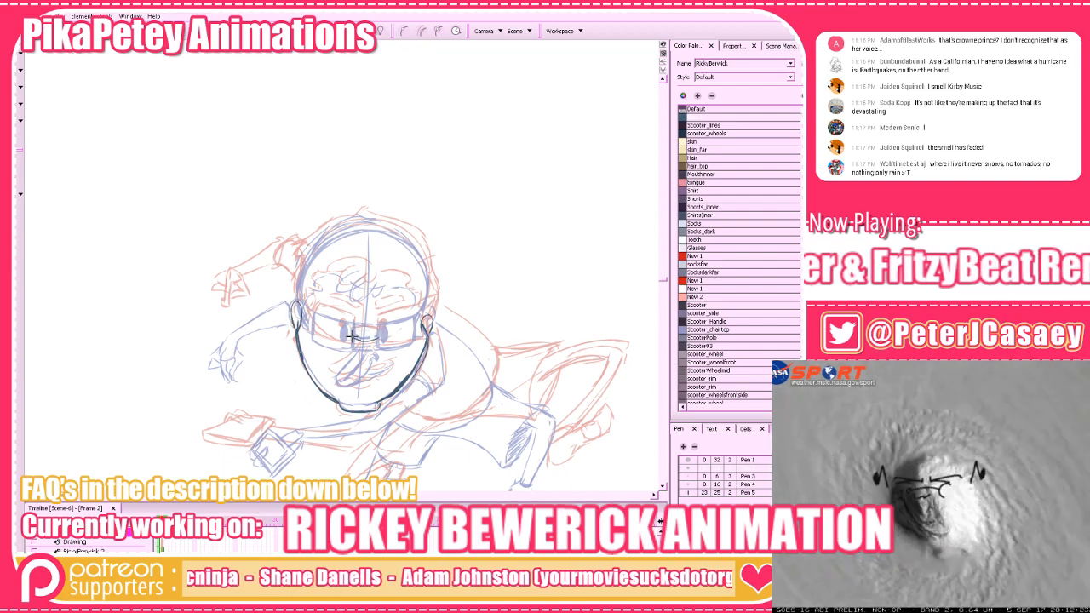
{"action": "mouse_move", "coordinate": [359, 351]}
{"action": "left_mouse_down"}
{"action": "mouse_move", "coordinate": [340, 379]}
{"action": "mouse_move", "coordinate": [374, 362]}
{"action": "left_mouse_up"}
Examine the new face lines against the neighbouring drawings with the onion skins hidden, and restore the onion skins
{"action": "key", "text": "alt+o"}
{"action": "key", "text": "period"}
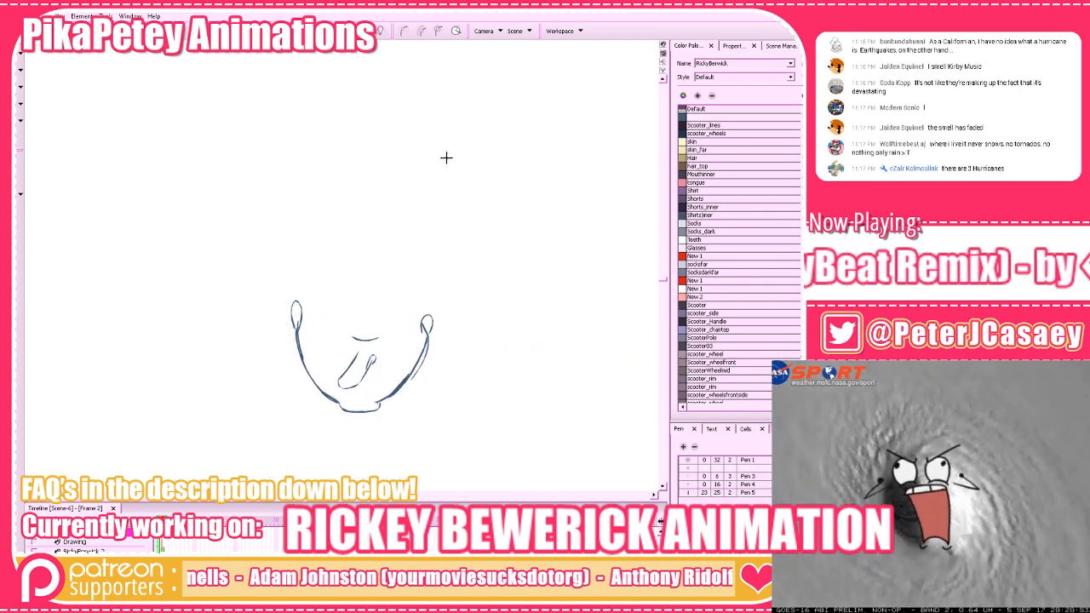
{"action": "key", "text": "comma"}
{"action": "key", "text": "comma"}
{"action": "key", "text": "period"}
{"action": "key", "text": "comma"}
{"action": "key", "text": "period"}
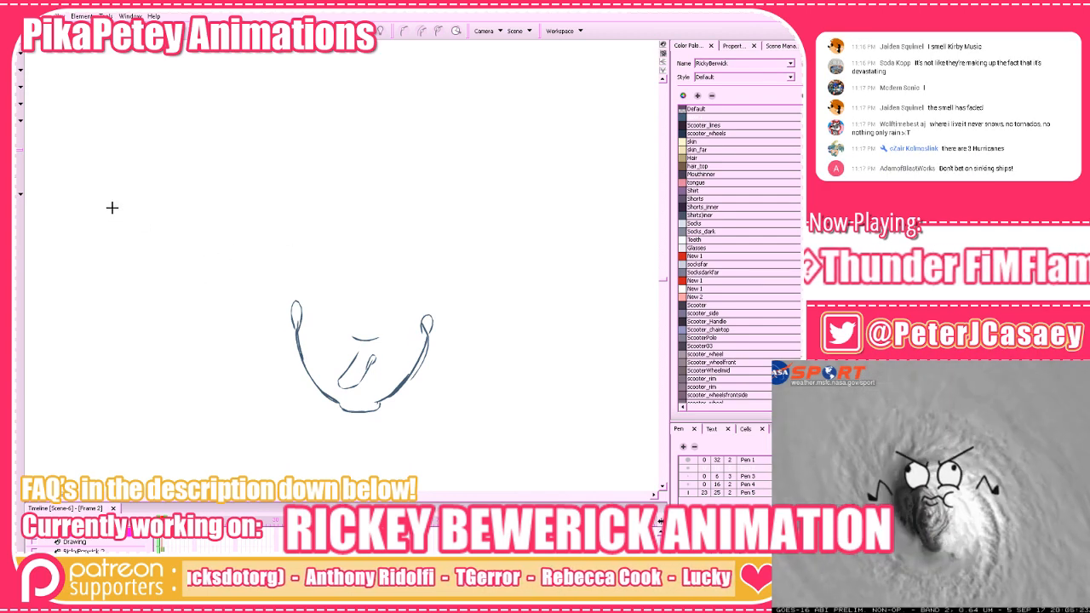
{"action": "mouse_move", "coordinate": [337, 259]}
{"action": "left_mouse_down"}
{"action": "mouse_move", "coordinate": [298, 371]}
{"action": "mouse_move", "coordinate": [286, 361]}
{"action": "left_mouse_up"}
{"action": "left_click", "coordinate": [268, 396]}
{"action": "left_click", "coordinate": [380, 31]}
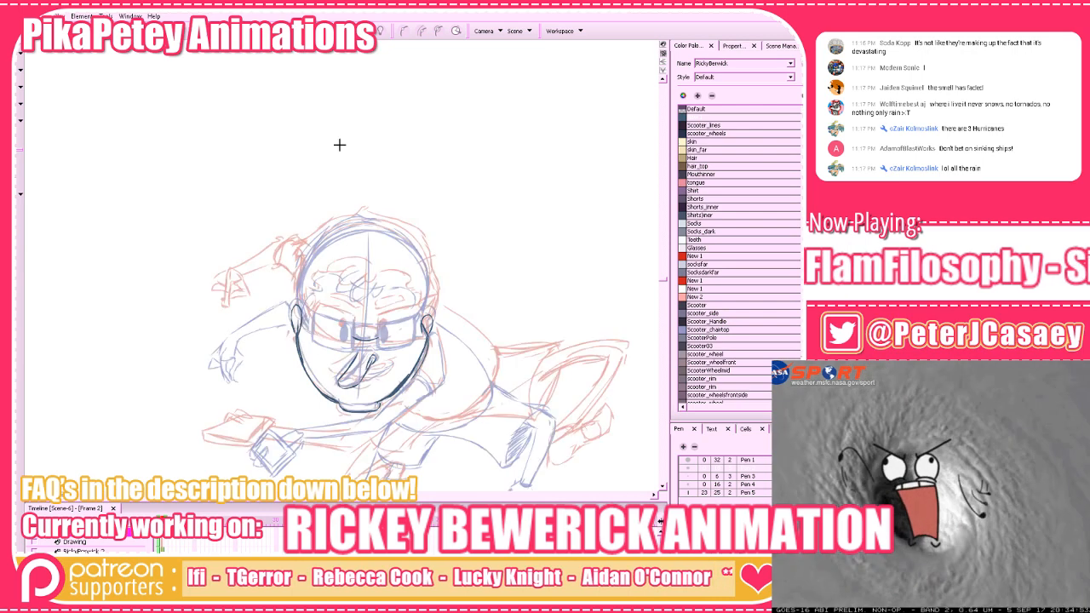
Draw the rounded top of the head from ear to ear and add the wavy hairline across the forehead
{"action": "mouse_move", "coordinate": [300, 333]}
{"action": "left_mouse_down"}
{"action": "mouse_move", "coordinate": [304, 267]}
{"action": "mouse_move", "coordinate": [324, 236]}
{"action": "mouse_move", "coordinate": [359, 221]}
{"action": "mouse_move", "coordinate": [394, 226]}
{"action": "mouse_move", "coordinate": [419, 254]}
{"action": "mouse_move", "coordinate": [423, 327]}
{"action": "mouse_move", "coordinate": [423, 256]}
{"action": "mouse_move", "coordinate": [328, 228]}
{"action": "left_mouse_up"}
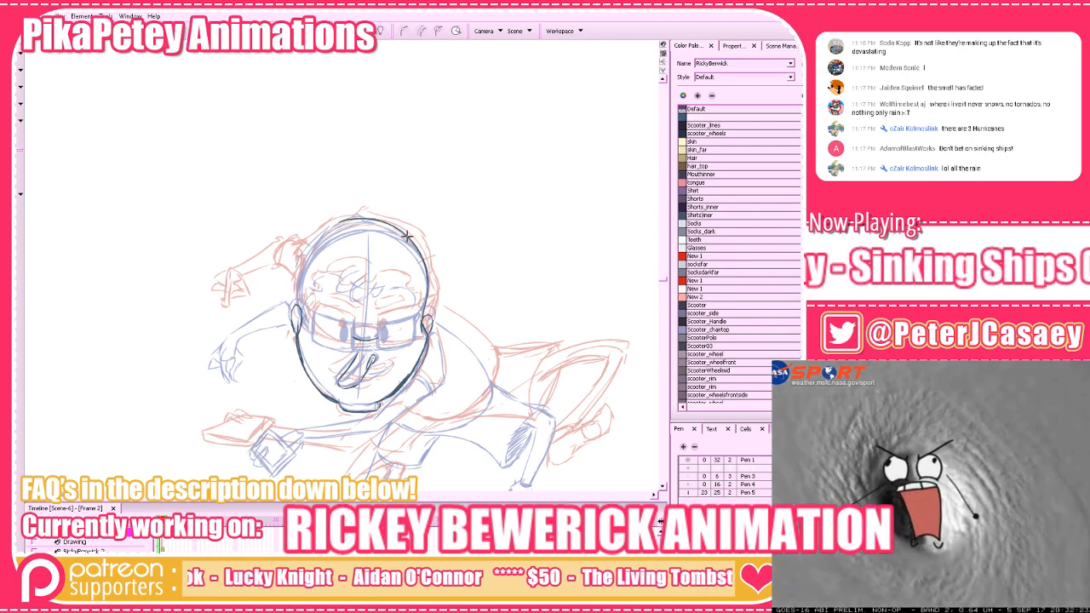
{"action": "left_click_drag", "start_coordinate": [411, 238], "coordinate": [327, 235]}
{"action": "key", "text": "ctrl+z"}
{"action": "key", "text": "ctrl+z"}
{"action": "mouse_move", "coordinate": [420, 256]}
{"action": "left_mouse_down"}
{"action": "mouse_move", "coordinate": [369, 223]}
{"action": "mouse_move", "coordinate": [344, 229]}
{"action": "mouse_move", "coordinate": [304, 264]}
{"action": "left_mouse_up"}
{"action": "mouse_move", "coordinate": [297, 304]}
{"action": "left_mouse_down"}
{"action": "mouse_move", "coordinate": [299, 269]}
{"action": "mouse_move", "coordinate": [330, 232]}
{"action": "mouse_move", "coordinate": [354, 240]}
{"action": "mouse_move", "coordinate": [317, 241]}
{"action": "mouse_move", "coordinate": [381, 228]}
{"action": "mouse_move", "coordinate": [421, 267]}
{"action": "mouse_move", "coordinate": [412, 249]}
{"action": "mouse_move", "coordinate": [429, 305]}
{"action": "left_mouse_up"}
{"action": "key", "text": "ctrl+z"}
{"action": "mouse_move", "coordinate": [416, 248]}
{"action": "left_mouse_down"}
{"action": "mouse_move", "coordinate": [426, 320]}
{"action": "mouse_move", "coordinate": [416, 252]}
{"action": "mouse_move", "coordinate": [337, 227]}
{"action": "left_mouse_up"}
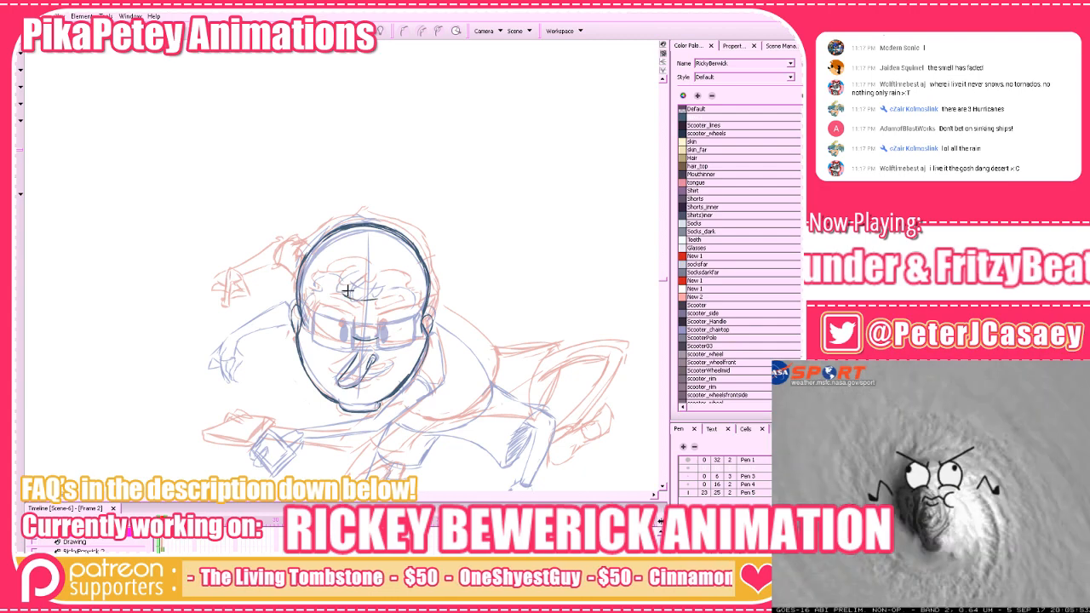
{"action": "mouse_move", "coordinate": [345, 293]}
{"action": "left_mouse_down"}
{"action": "mouse_move", "coordinate": [420, 302]}
{"action": "mouse_move", "coordinate": [307, 308]}
{"action": "left_mouse_up"}
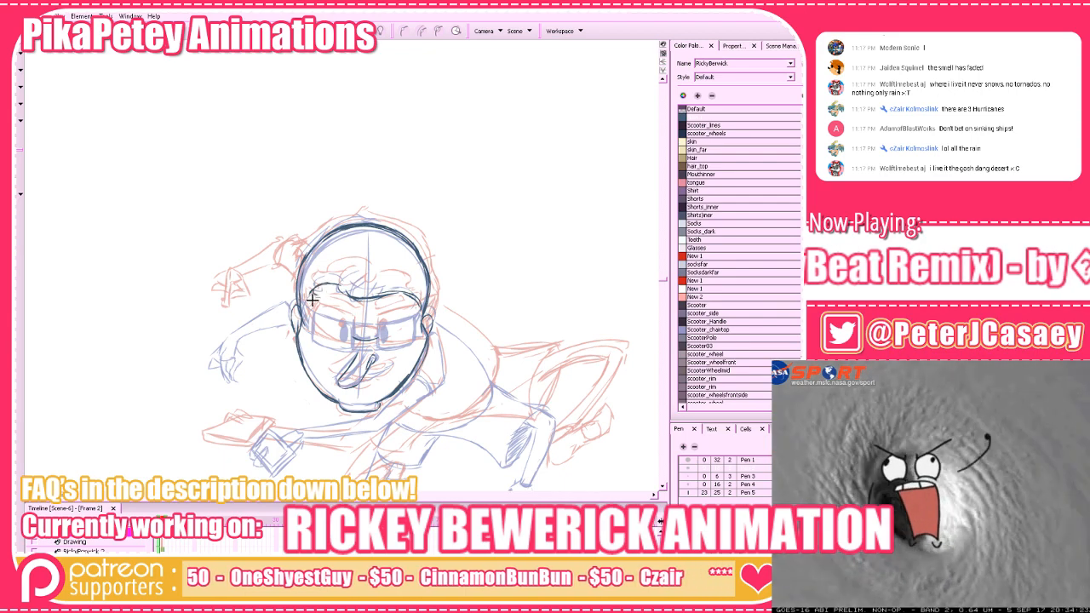
{"action": "left_click_drag", "start_coordinate": [534, 361], "coordinate": [494, 318]}
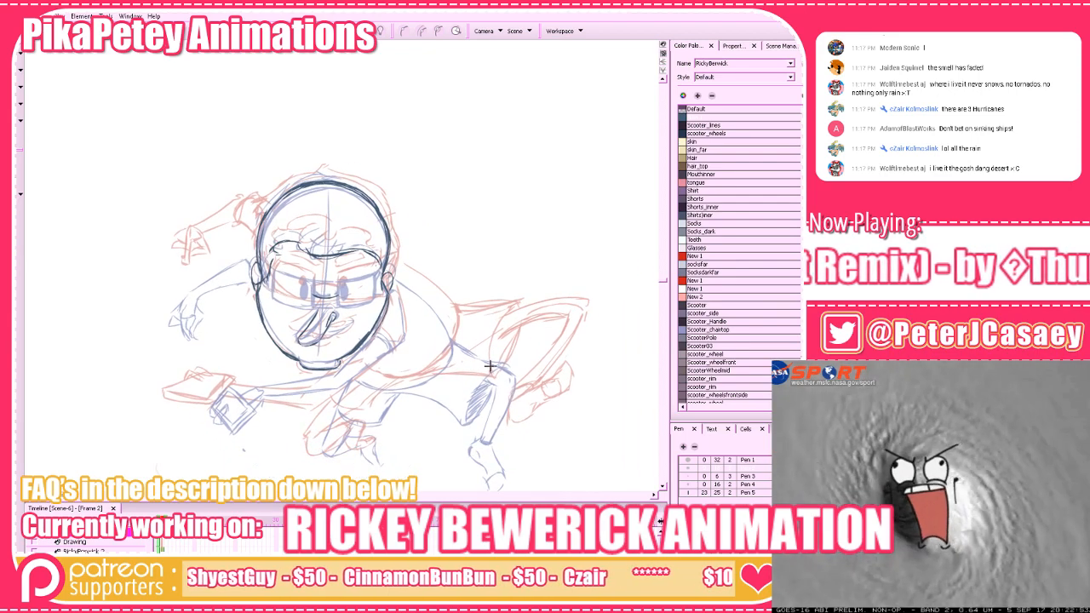
Select the complete head drawing on frame 2, nudge it slightly downward and check it against the onion skins
{"action": "key", "text": "."}
{"action": "left_click", "coordinate": [17, 54]}
{"action": "mouse_move", "coordinate": [105, 101]}
{"action": "left_mouse_down"}
{"action": "mouse_move", "coordinate": [237, 199]}
{"action": "mouse_move", "coordinate": [644, 352]}
{"action": "left_mouse_up"}
{"action": "left_click", "coordinate": [356, 33]}
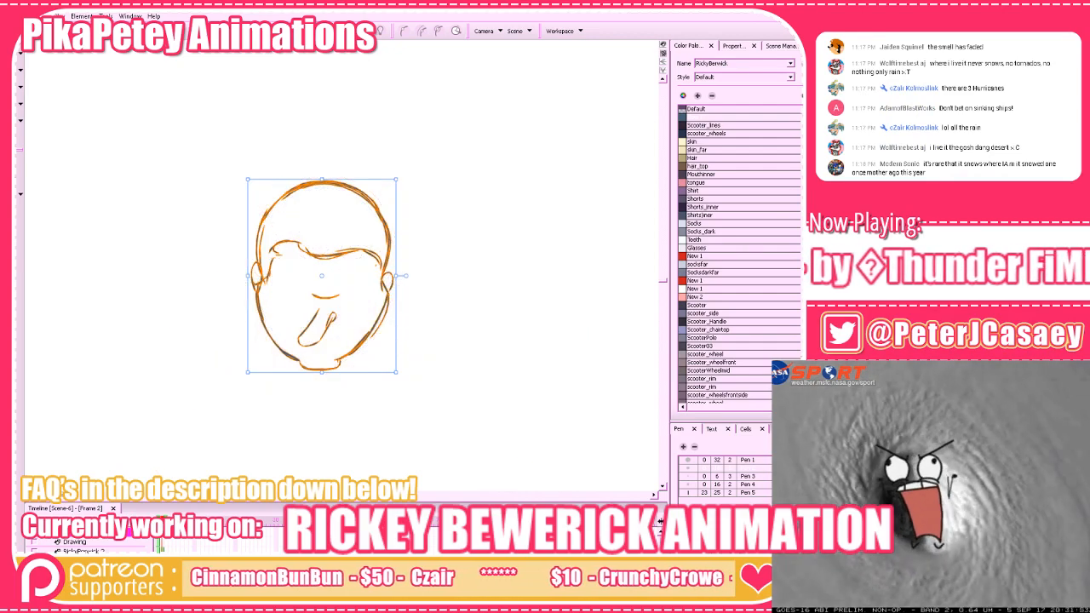
{"action": "key", "text": "."}
{"action": "key", "text": "."}
{"action": "left_click_drag", "start_coordinate": [328, 184], "coordinate": [328, 190]}
{"action": "left_click_drag", "start_coordinate": [322, 380], "coordinate": [322, 377]}
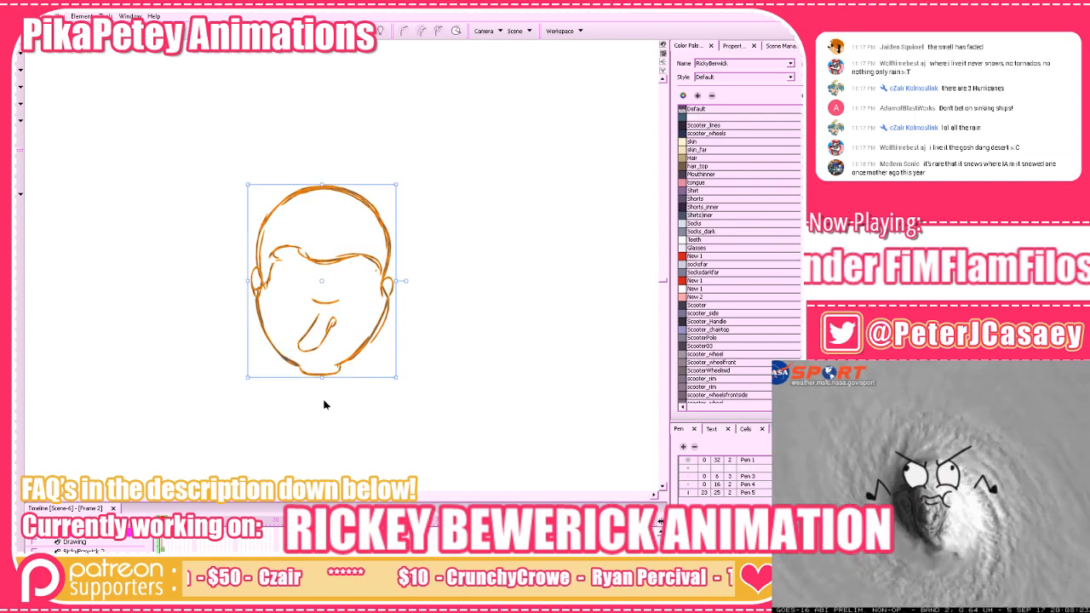
{"action": "key", "text": "."}
{"action": "key", "text": "."}
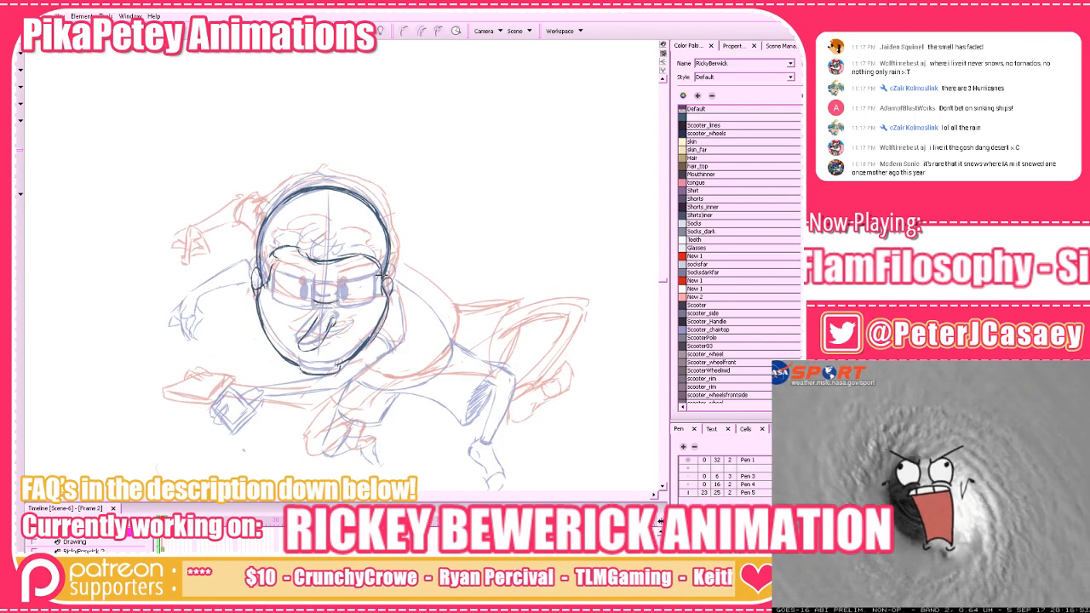
Draw the back, belly and waist curves of the torso behind the head, and compare them with the adjacent frames
{"action": "mouse_move", "coordinate": [389, 265]}
{"action": "left_mouse_down"}
{"action": "mouse_move", "coordinate": [462, 319]}
{"action": "mouse_move", "coordinate": [445, 315]}
{"action": "mouse_move", "coordinate": [458, 329]}
{"action": "mouse_move", "coordinate": [447, 323]}
{"action": "mouse_move", "coordinate": [416, 372]}
{"action": "mouse_move", "coordinate": [443, 351]}
{"action": "mouse_move", "coordinate": [366, 350]}
{"action": "mouse_move", "coordinate": [380, 348]}
{"action": "mouse_move", "coordinate": [369, 359]}
{"action": "mouse_move", "coordinate": [367, 349]}
{"action": "mouse_move", "coordinate": [369, 362]}
{"action": "mouse_move", "coordinate": [355, 346]}
{"action": "mouse_move", "coordinate": [383, 372]}
{"action": "mouse_move", "coordinate": [408, 365]}
{"action": "mouse_move", "coordinate": [458, 312]}
{"action": "left_mouse_up"}
{"action": "key", "text": "period"}
{"action": "key", "text": "comma"}
{"action": "key", "text": "comma"}
{"action": "key", "text": "period"}
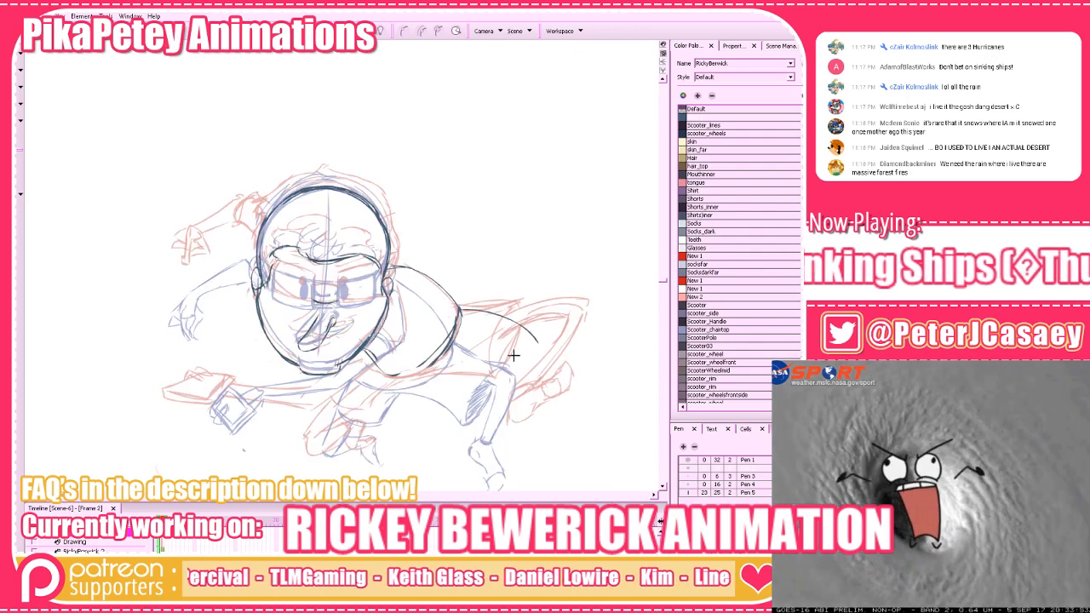
Draw the bent rear thigh with its shorts cuff, and check the pose against the neighbouring frames without onion skins
{"action": "mouse_move", "coordinate": [464, 306]}
{"action": "left_mouse_down"}
{"action": "mouse_move", "coordinate": [516, 329]}
{"action": "mouse_move", "coordinate": [488, 375]}
{"action": "left_mouse_up"}
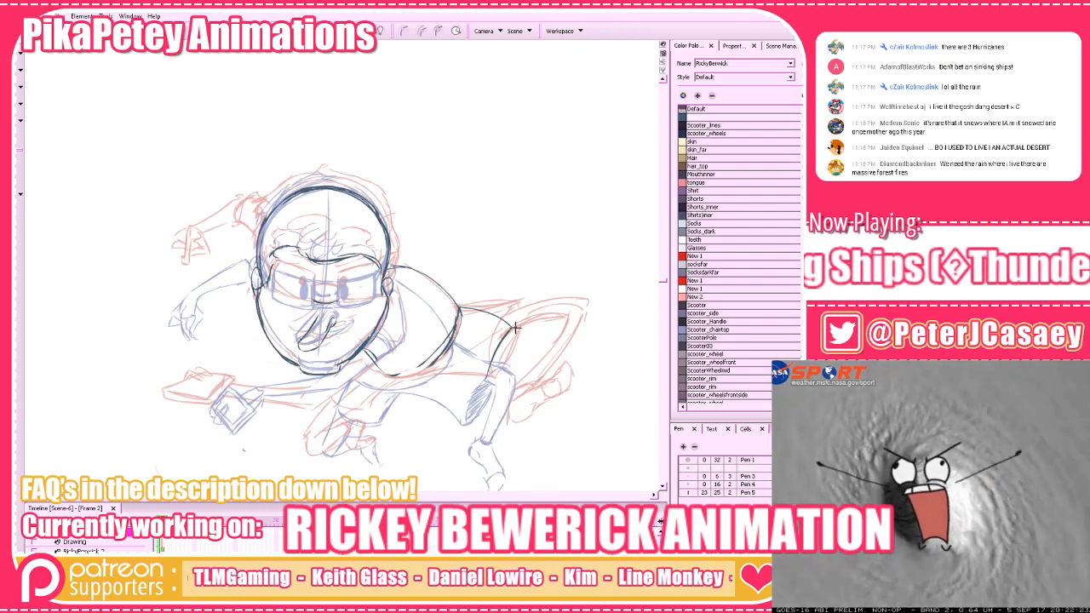
{"action": "left_click_drag", "start_coordinate": [511, 329], "coordinate": [485, 380]}
{"action": "mouse_move", "coordinate": [514, 332]}
{"action": "left_mouse_down"}
{"action": "mouse_move", "coordinate": [506, 357]}
{"action": "mouse_move", "coordinate": [524, 327]}
{"action": "mouse_move", "coordinate": [505, 325]}
{"action": "mouse_move", "coordinate": [543, 371]}
{"action": "left_mouse_up"}
{"action": "key", "text": "ctrl+z"}
{"action": "left_click_drag", "start_coordinate": [515, 329], "coordinate": [538, 364]}
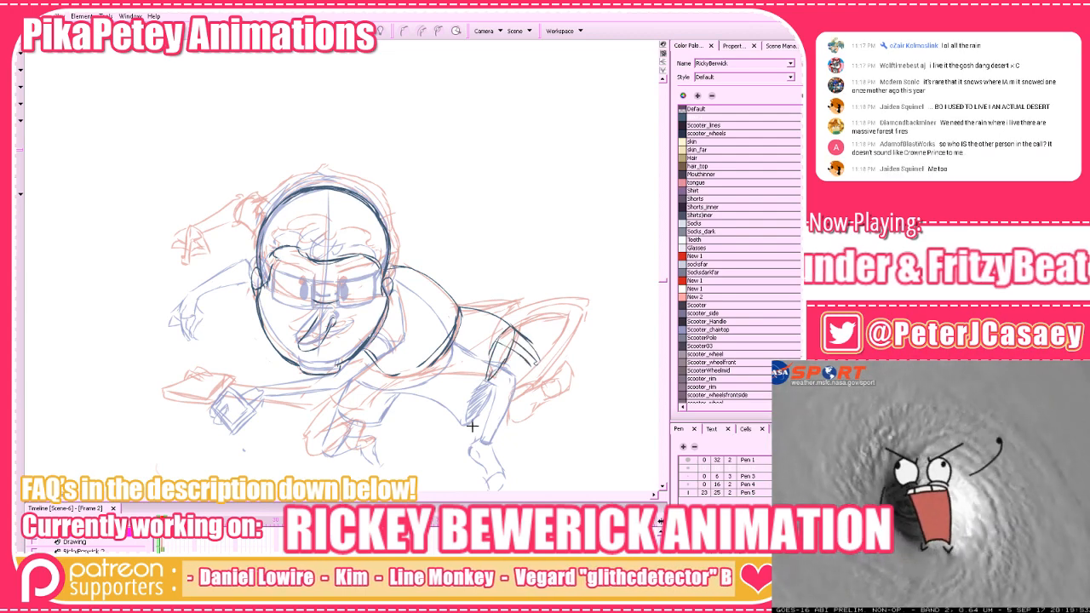
{"action": "key", "text": "alt+o"}
{"action": "key", "text": "period"}
{"action": "key", "text": "comma"}
{"action": "key", "text": "comma"}
{"action": "key", "text": "period"}
{"action": "key", "text": "comma"}
{"action": "key", "text": "period"}
Show the onion skins and draw the lower leg from the shorts cuff down to the ankle, redoing unsatisfactory strokes
{"action": "mouse_move", "coordinate": [540, 366]}
{"action": "left_mouse_down"}
{"action": "mouse_move", "coordinate": [465, 461]}
{"action": "mouse_move", "coordinate": [486, 445]}
{"action": "left_mouse_up"}
{"action": "key", "text": "ctrl+z"}
{"action": "left_click_drag", "start_coordinate": [602, 355], "coordinate": [563, 340]}
{"action": "key", "text": "ctrl+z"}
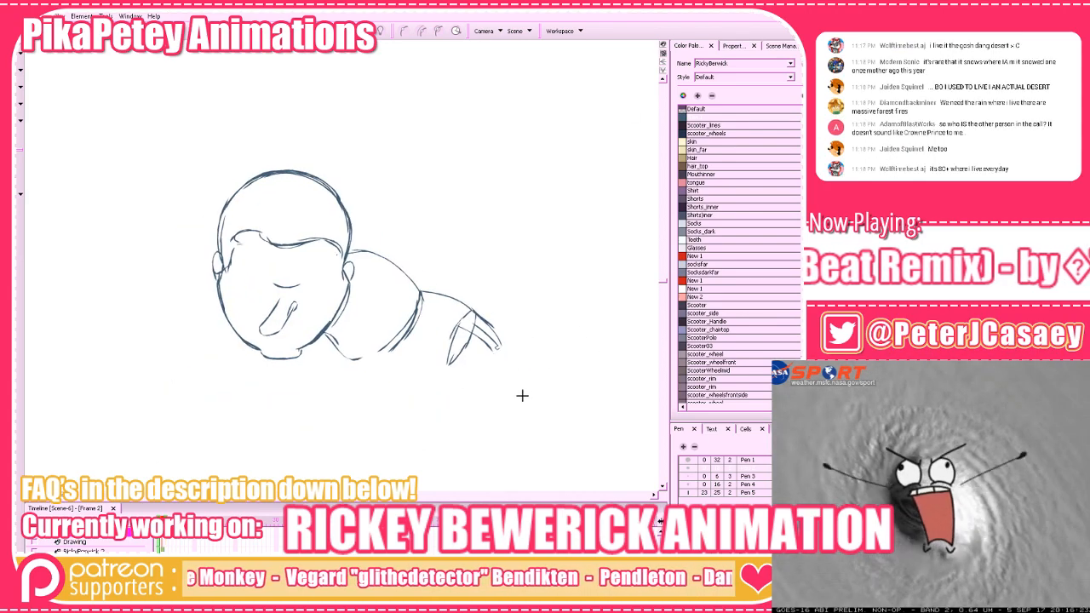
{"action": "left_click_drag", "start_coordinate": [568, 383], "coordinate": [563, 359]}
{"action": "key", "text": "alt+o"}
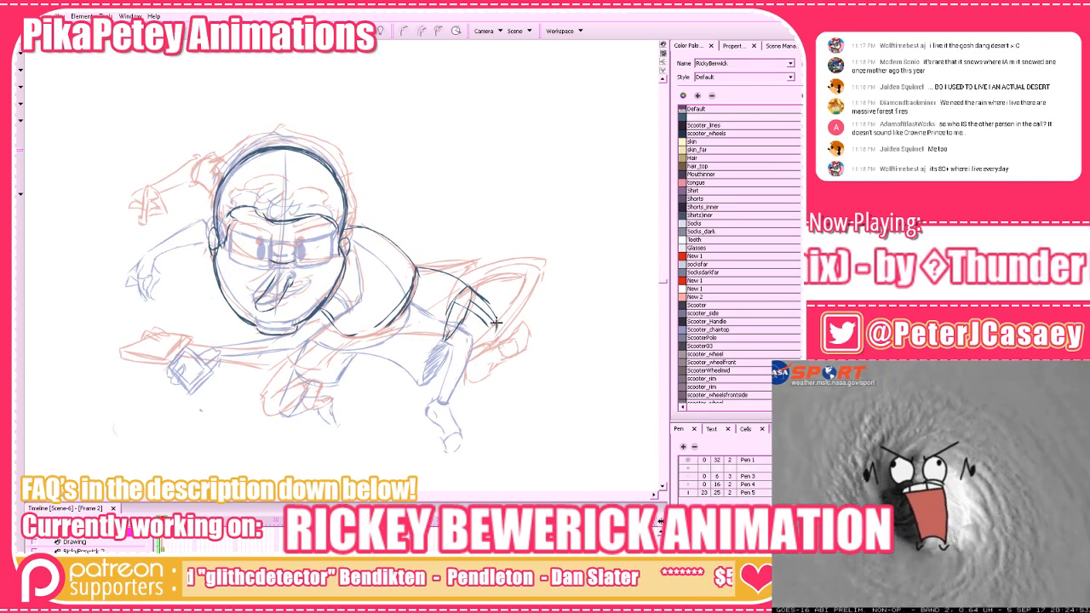
{"action": "key", "text": "ctrl+z"}
{"action": "left_click_drag", "start_coordinate": [491, 332], "coordinate": [453, 400]}
{"action": "key", "text": "ctrl+z"}
{"action": "left_click_drag", "start_coordinate": [494, 329], "coordinate": [448, 404]}
{"action": "key", "text": "ctrl+z"}
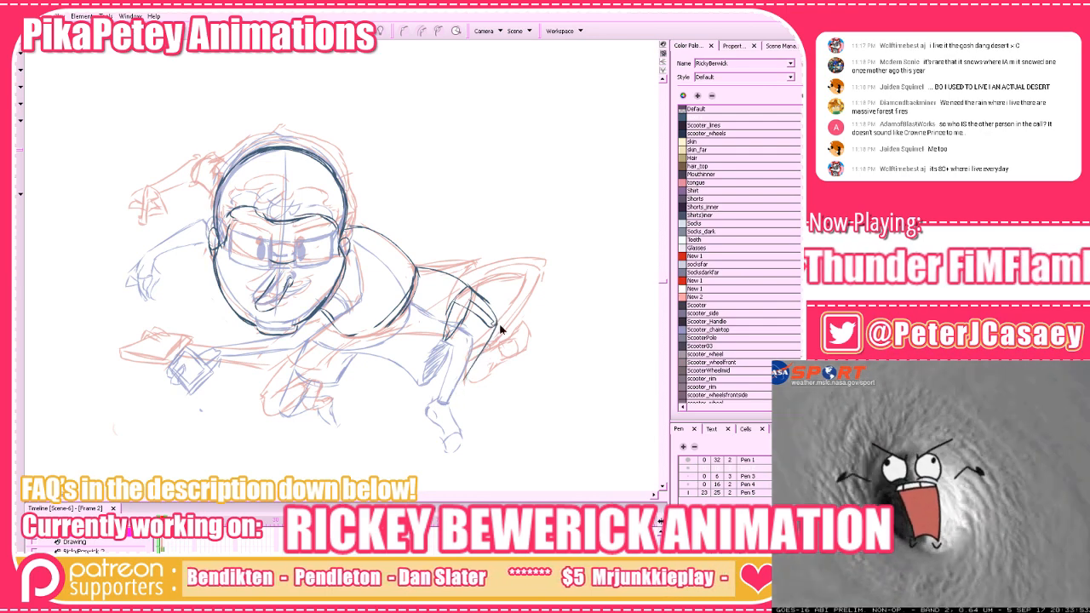
{"action": "mouse_move", "coordinate": [496, 328]}
{"action": "left_mouse_down"}
{"action": "mouse_move", "coordinate": [447, 403]}
{"action": "mouse_move", "coordinate": [472, 352]}
{"action": "mouse_move", "coordinate": [447, 385]}
{"action": "left_mouse_up"}
{"action": "key", "text": "ctrl+z"}
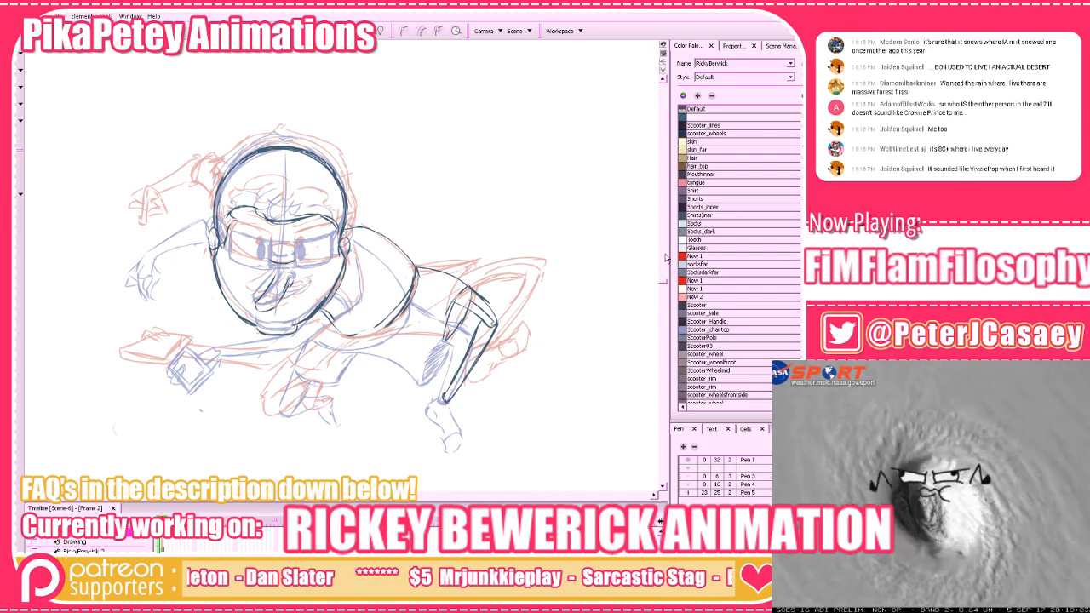
Draw the ankle and foot at the end of the rear leg, checking them against the adjacent frames
{"action": "key", "text": "period"}
{"action": "key", "text": "comma"}
{"action": "key", "text": "comma"}
{"action": "key", "text": "period"}
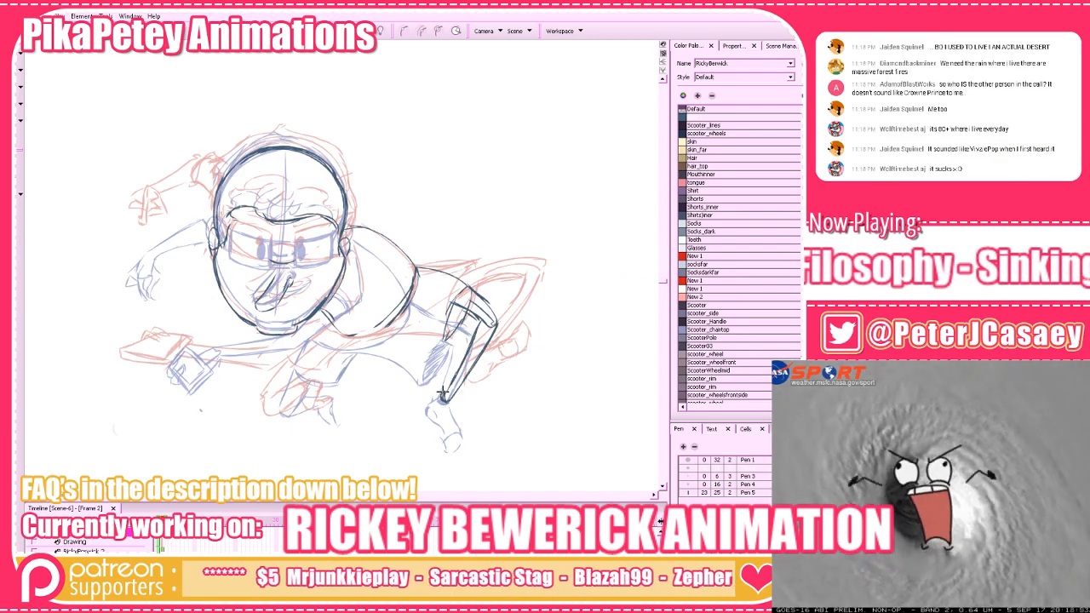
{"action": "key", "text": "alt+e"}
{"action": "mouse_move", "coordinate": [442, 400]}
{"action": "left_mouse_down"}
{"action": "mouse_move", "coordinate": [453, 395]}
{"action": "mouse_move", "coordinate": [434, 403]}
{"action": "left_mouse_up"}
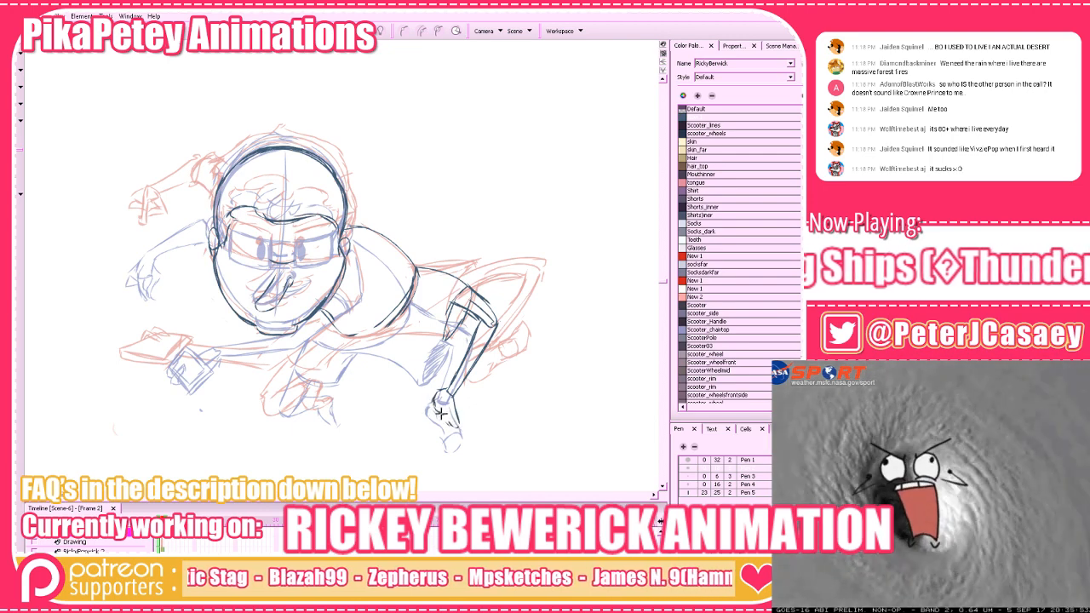
{"action": "left_click_drag", "start_coordinate": [459, 440], "coordinate": [449, 417]}
{"action": "key", "text": "comma"}
{"action": "key", "text": "period"}
{"action": "key", "text": "comma"}
{"action": "key", "text": "period"}
{"action": "left_click_drag", "start_coordinate": [435, 397], "coordinate": [435, 416]}
Compare the rear leg with frame 1, hide the onion skins and hatch the shadow at the shorts opening
{"action": "key", "text": "comma"}
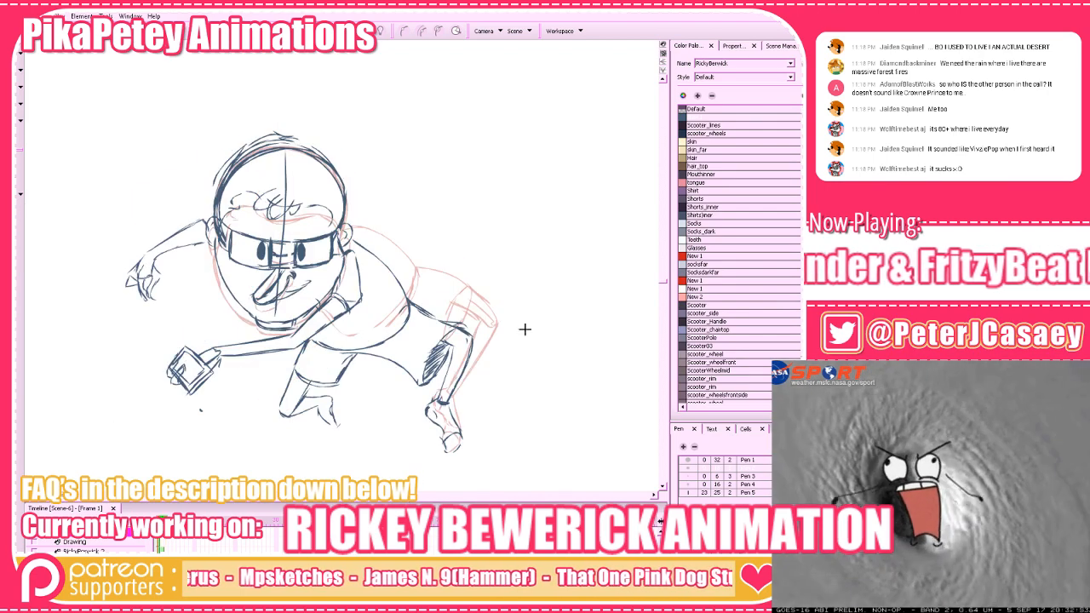
{"action": "key", "text": "period"}
{"action": "left_click_drag", "start_coordinate": [507, 339], "coordinate": [528, 336]}
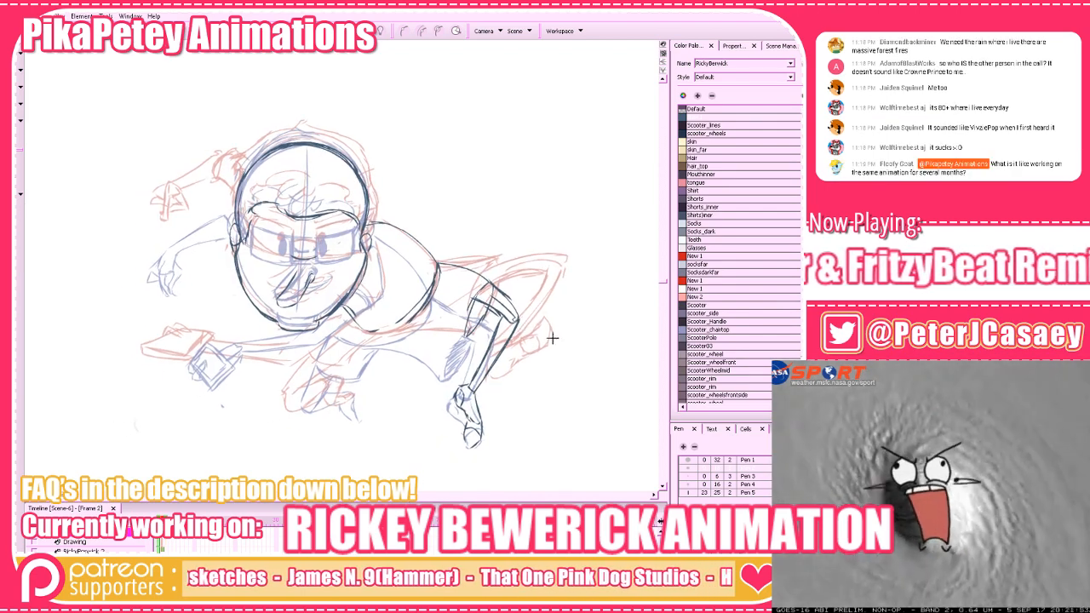
{"action": "key", "text": "comma"}
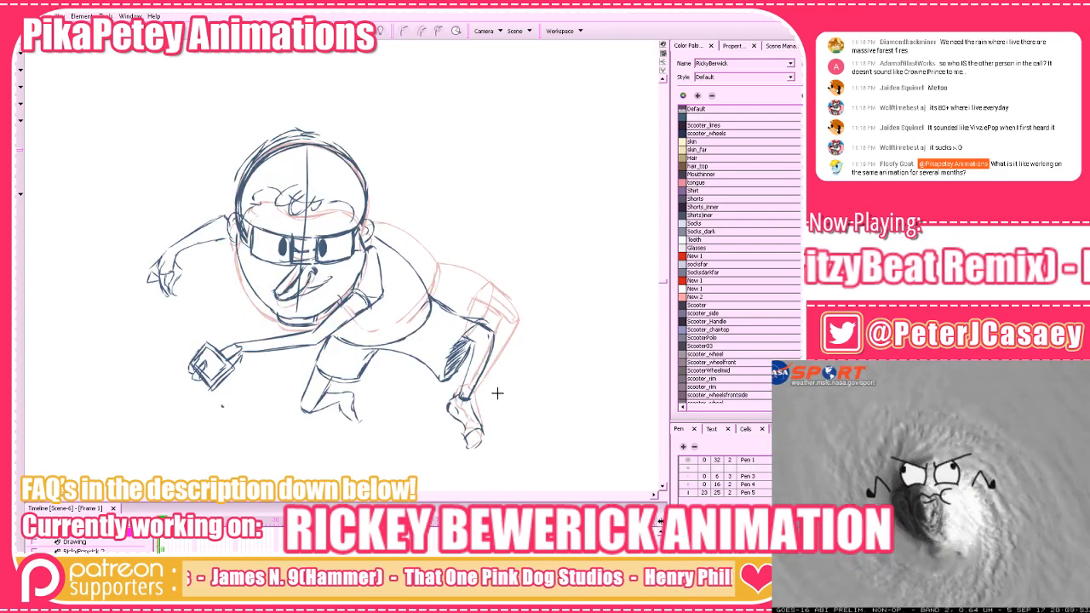
{"action": "key", "text": "period"}
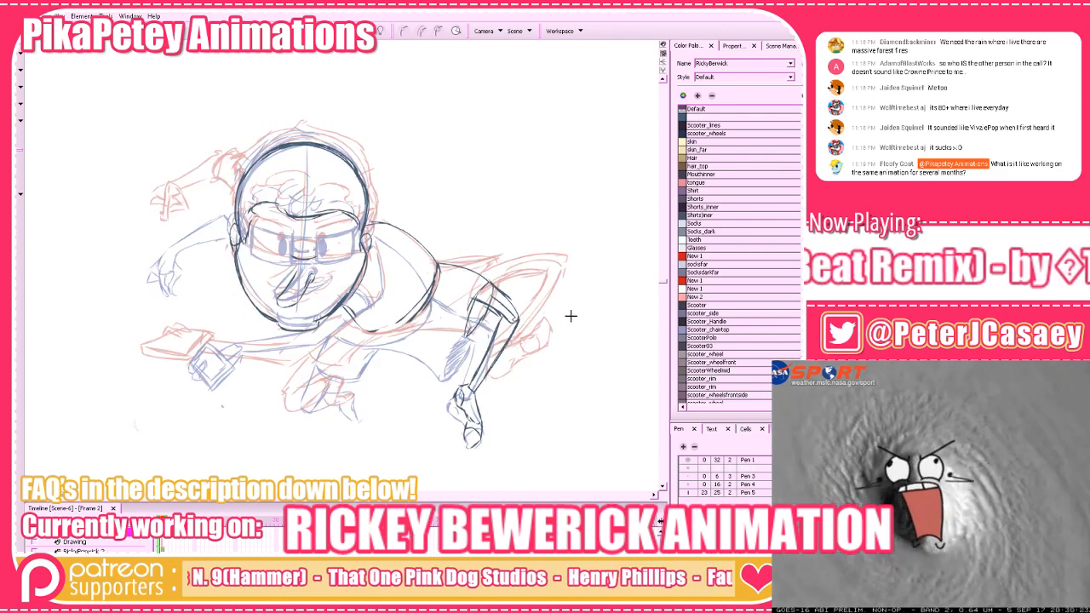
{"action": "key", "text": "shift+l"}
{"action": "key", "text": "shift+l"}
{"action": "key", "text": "shift+l"}
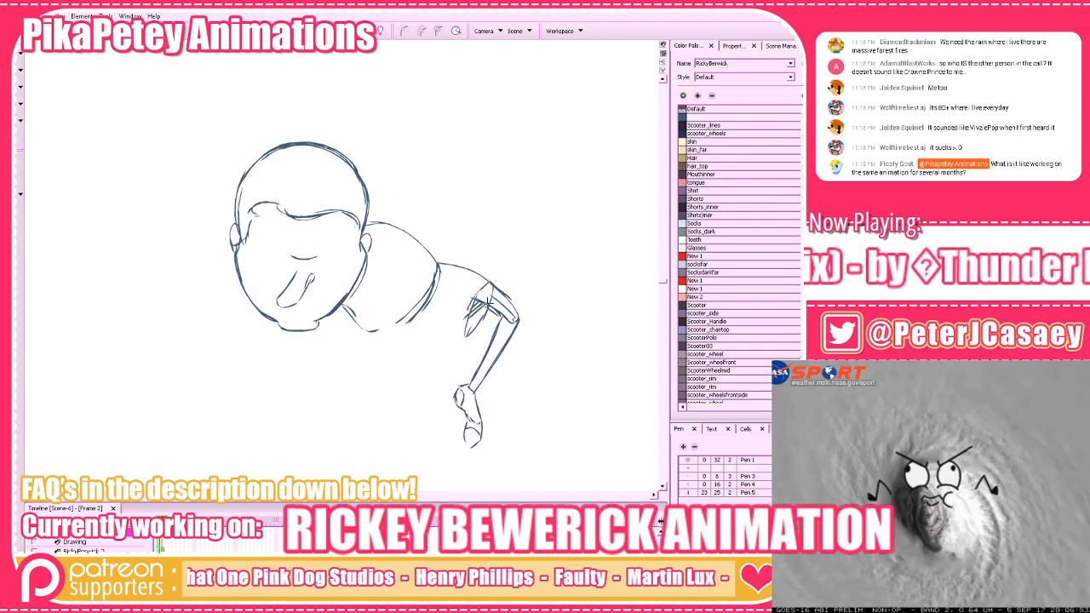
{"action": "left_click_drag", "start_coordinate": [489, 300], "coordinate": [462, 329]}
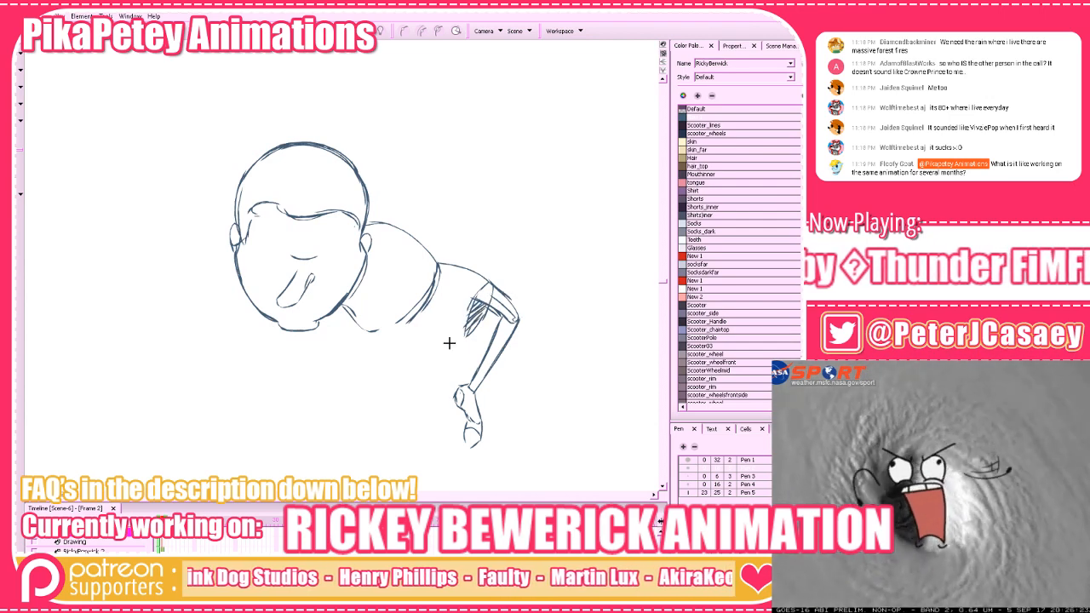
Compare the frame 2 pose with frame 1, viewing it both with and without onion skin
{"action": "key", "text": "alt+o"}
{"action": "key", "text": "comma"}
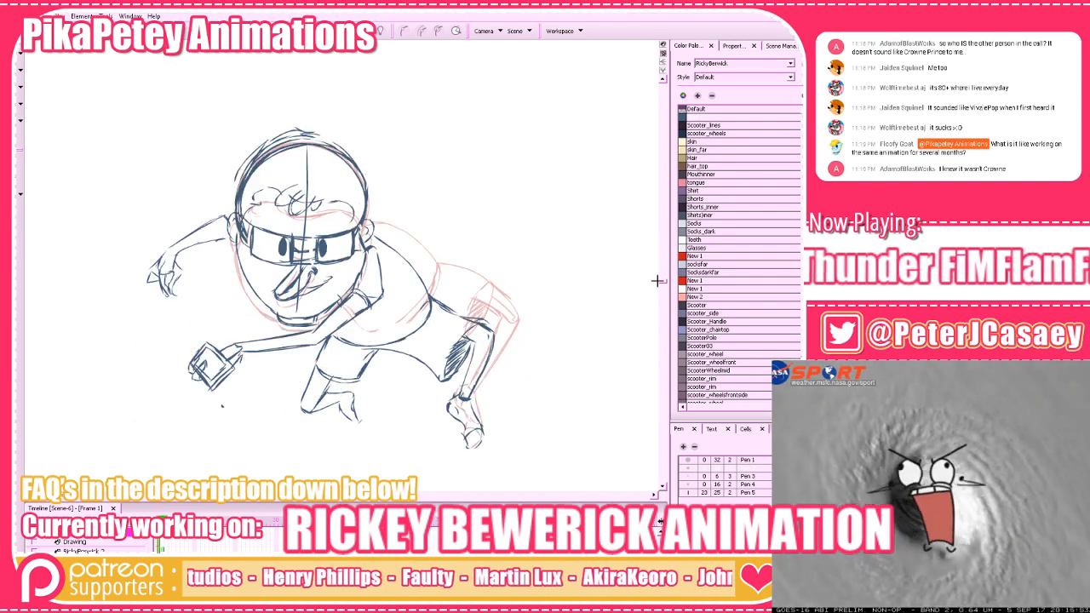
{"action": "key", "text": "period"}
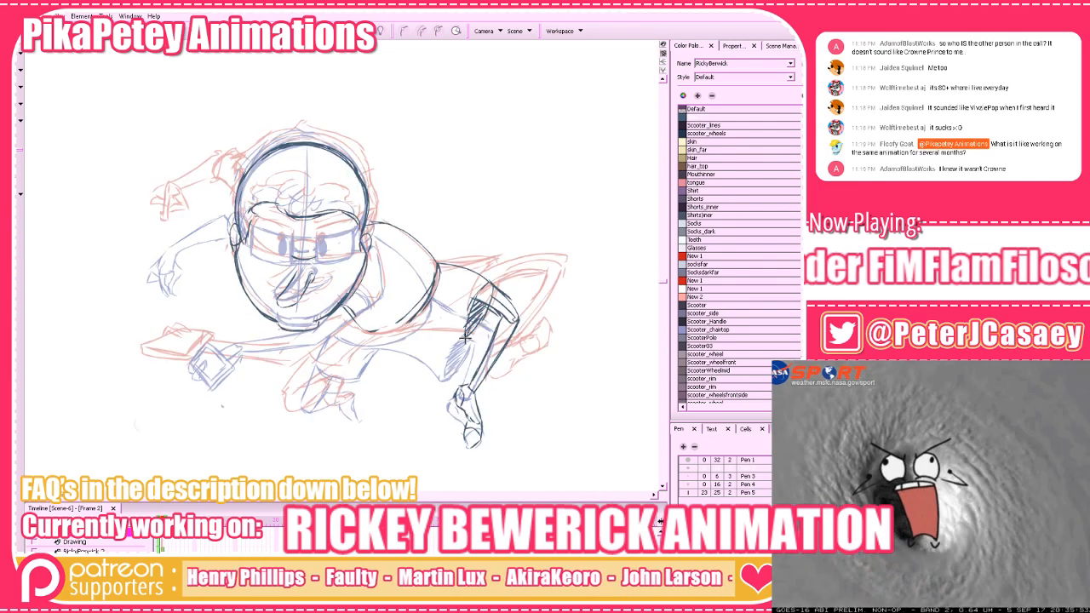
{"action": "key", "text": "comma"}
{"action": "key", "text": "period"}
{"action": "key", "text": "comma"}
{"action": "key", "text": "period"}
{"action": "key", "text": "comma"}
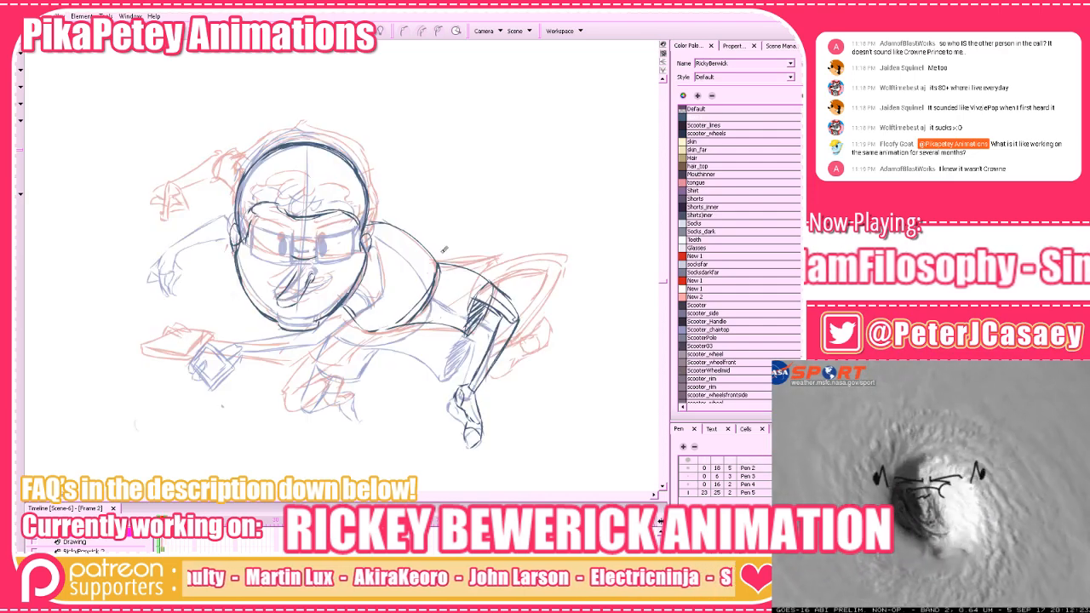
Clean up the top edge of the shorts on frame 2 and draw the underside line of the rear thigh
{"action": "key", "text": "period"}
{"action": "key", "text": "comma"}
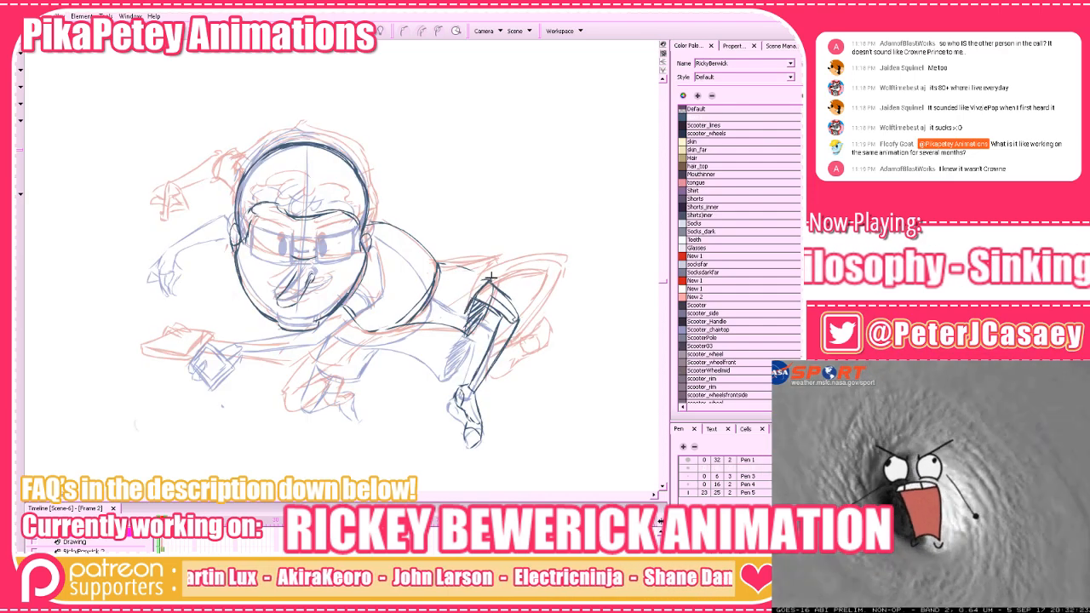
{"action": "key", "text": "period"}
{"action": "key", "text": "comma"}
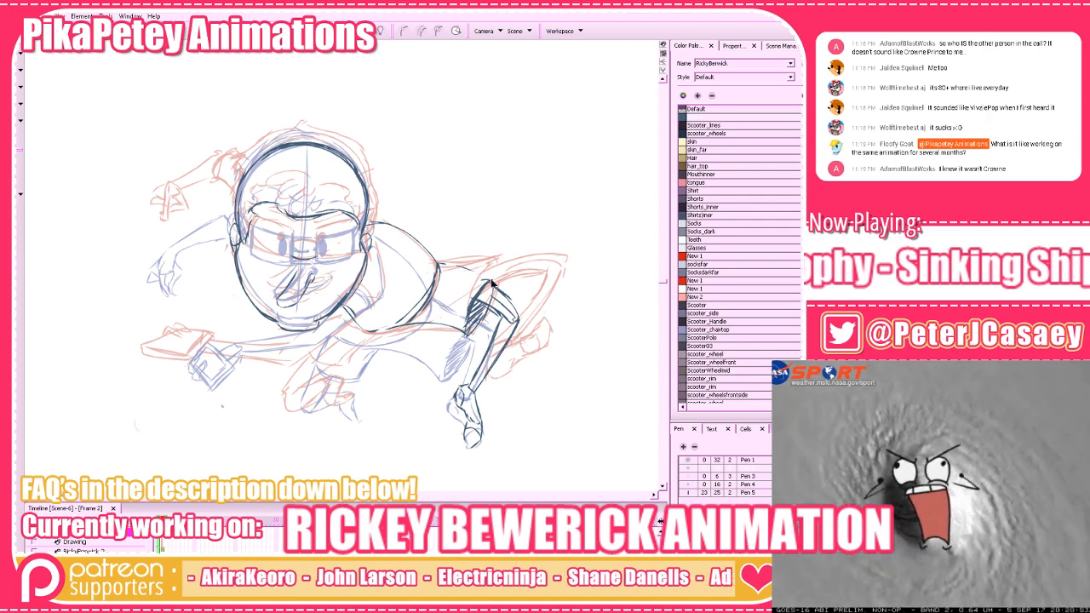
{"action": "key", "text": "period"}
{"action": "key", "text": "alt+o"}
{"action": "key", "text": "comma"}
{"action": "key", "text": "period"}
{"action": "key", "text": "period"}
{"action": "key", "text": "comma"}
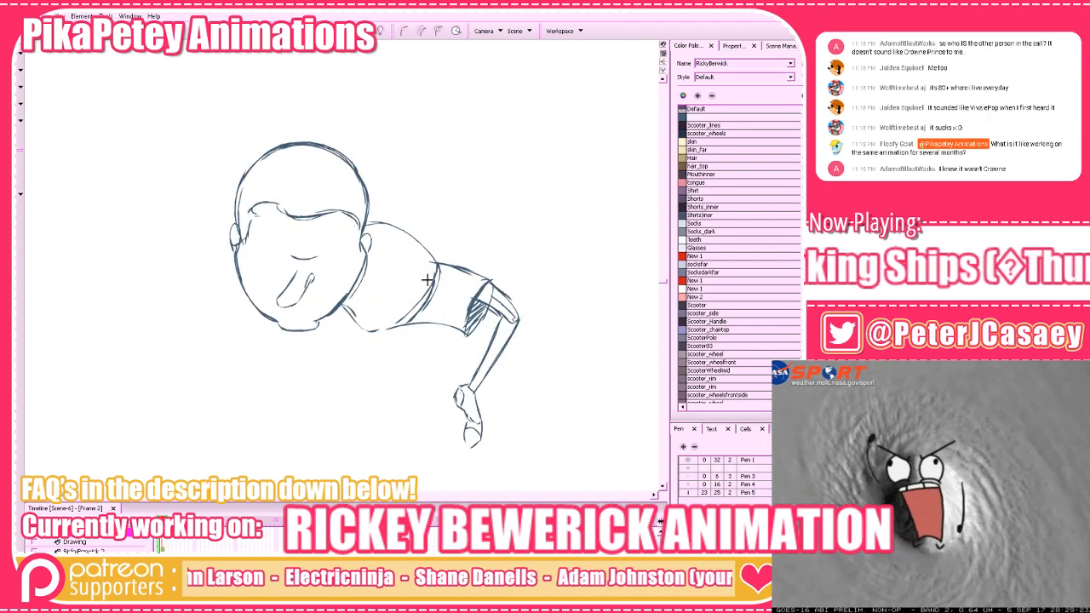
Draw the near leg's thigh with its curved shorts hem below the torso, using the onion-skinned frames as reference
{"action": "key", "text": "alt+o"}
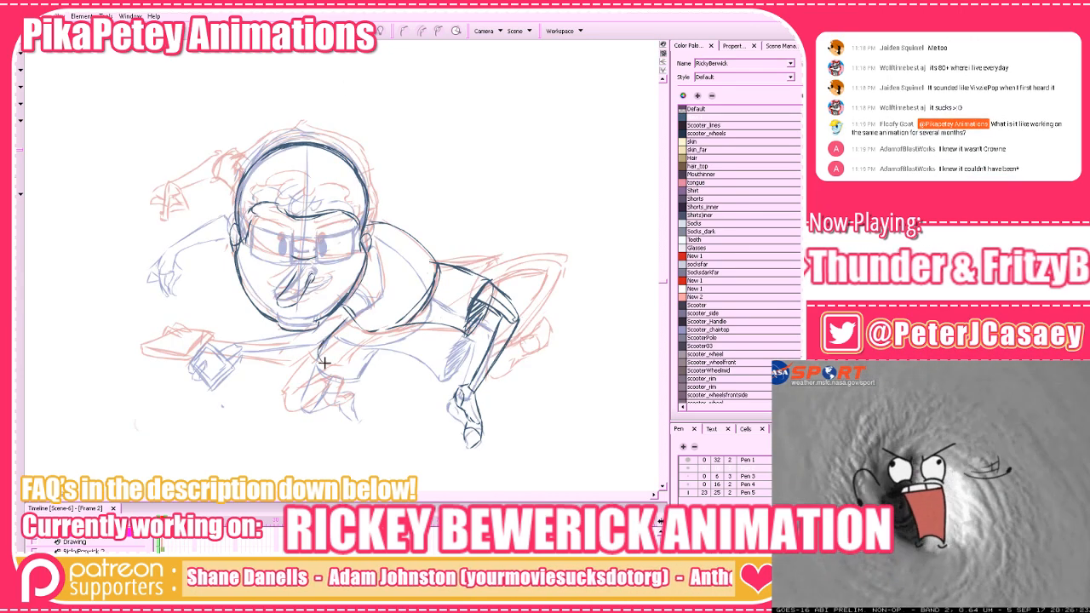
{"action": "key", "text": "comma"}
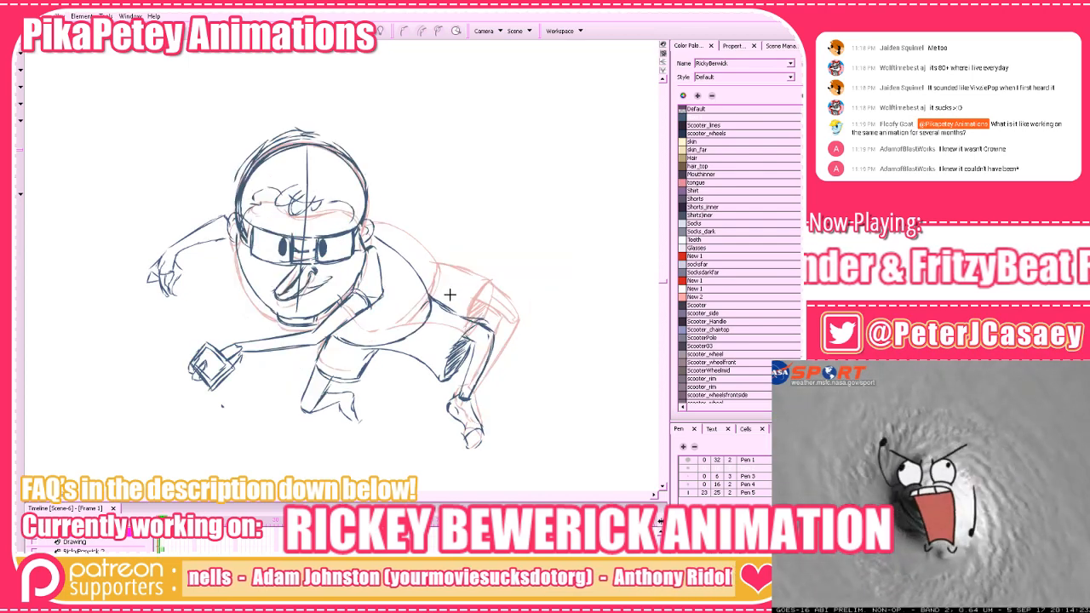
{"action": "key", "text": "period"}
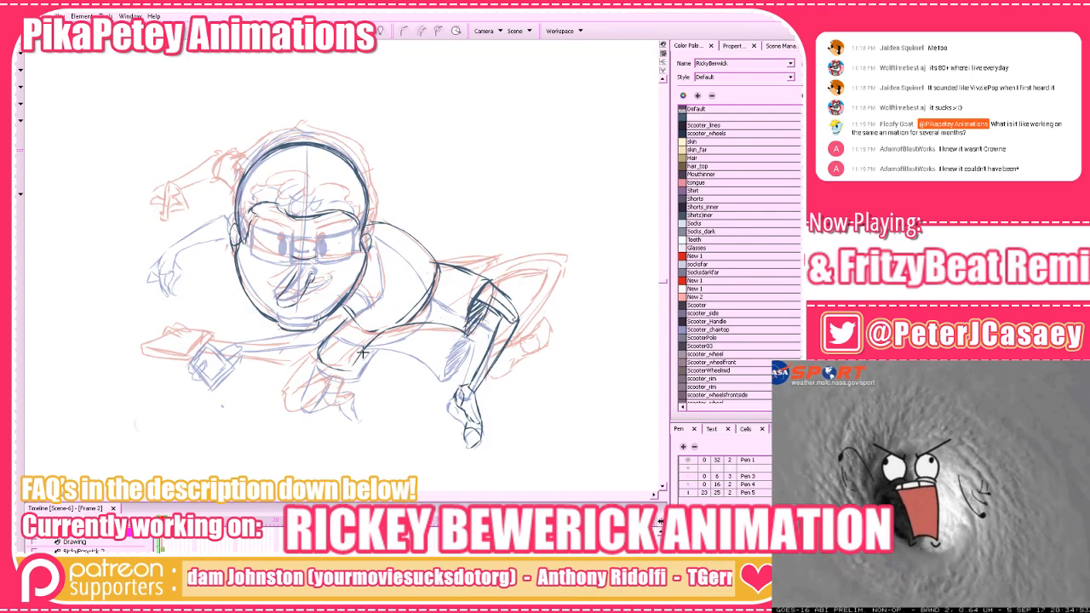
{"action": "left_click_drag", "start_coordinate": [383, 327], "coordinate": [464, 331]}
{"action": "mouse_move", "coordinate": [381, 337]}
{"action": "left_mouse_down"}
{"action": "mouse_move", "coordinate": [359, 370]}
{"action": "mouse_move", "coordinate": [319, 348]}
{"action": "left_mouse_up"}
{"action": "key", "text": "ctrl+z"}
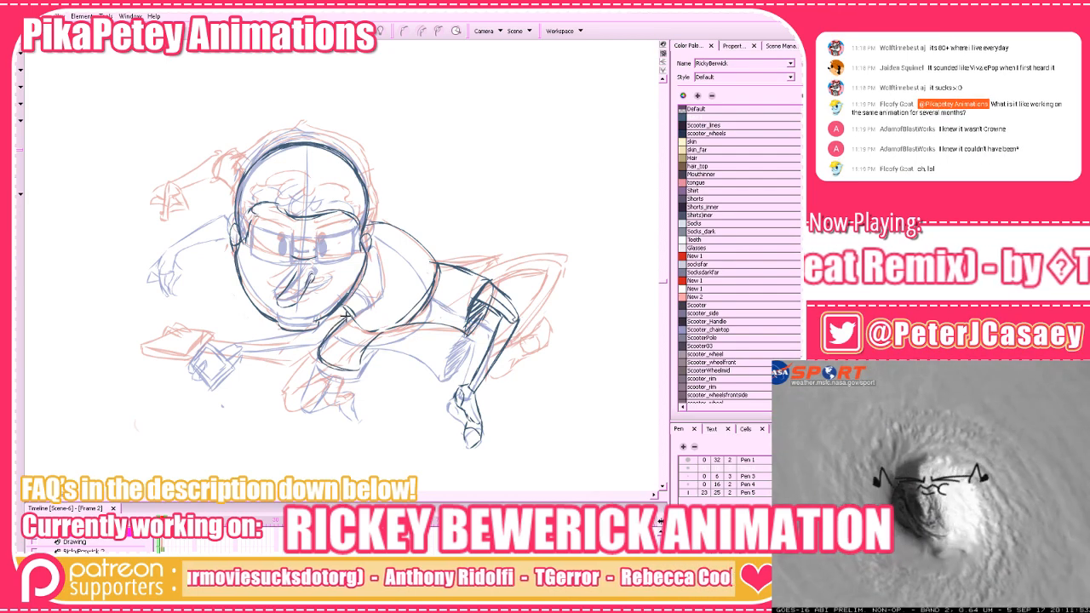
Sketch the near leg's shin extending down from the shorts hem
{"action": "key", "text": "alt+o"}
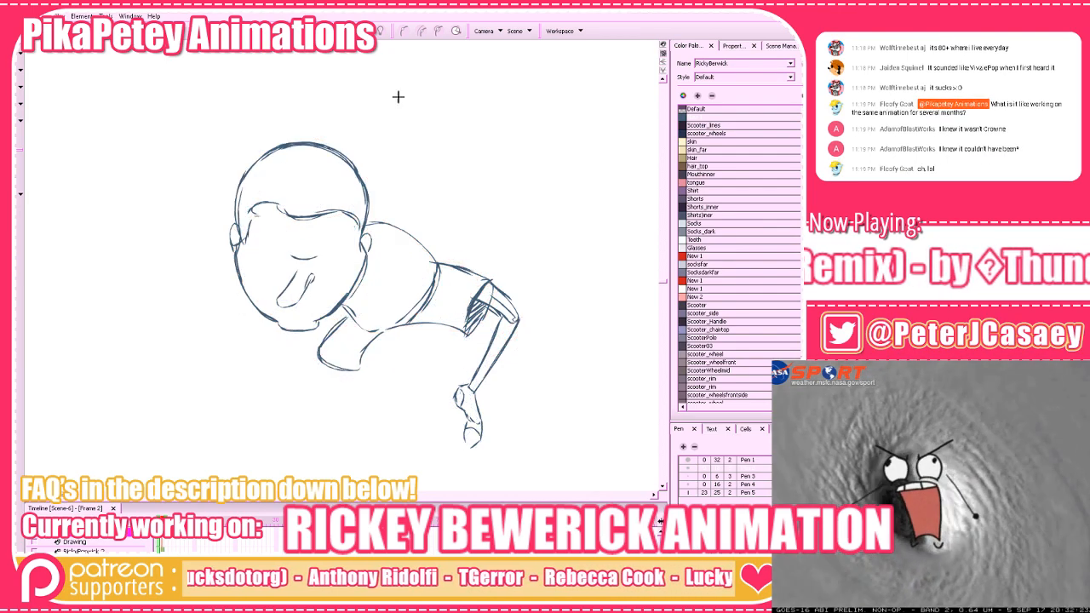
{"action": "key", "text": "g"}
{"action": "key", "text": "f"}
{"action": "key", "text": "alt+o"}
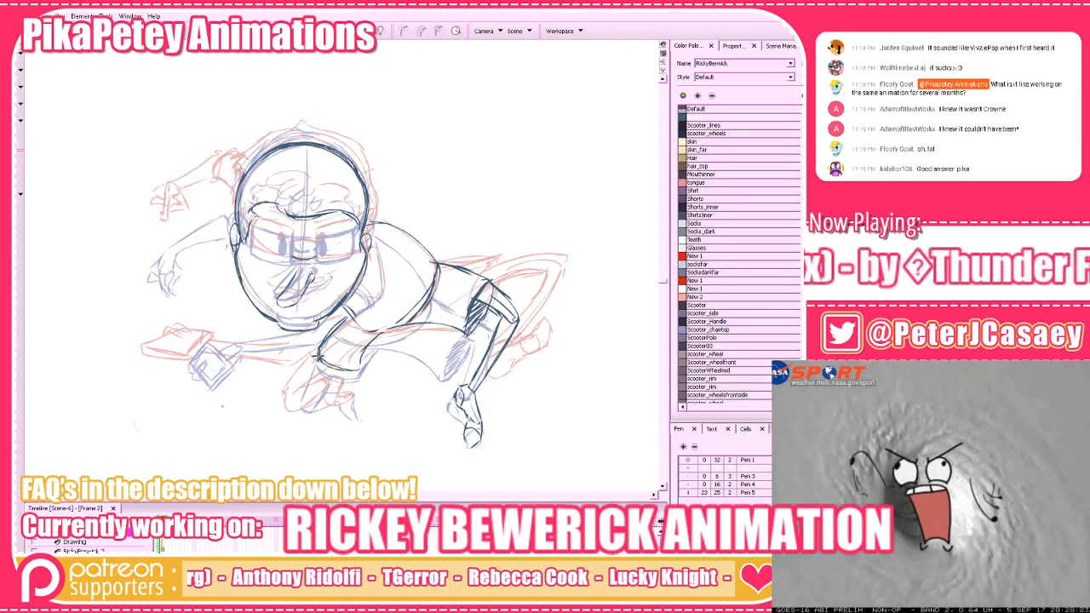
{"action": "mouse_move", "coordinate": [317, 368]}
{"action": "left_mouse_down"}
{"action": "mouse_move", "coordinate": [295, 401]}
{"action": "mouse_move", "coordinate": [308, 404]}
{"action": "mouse_move", "coordinate": [342, 360]}
{"action": "mouse_move", "coordinate": [308, 400]}
{"action": "mouse_move", "coordinate": [332, 366]}
{"action": "left_mouse_up"}
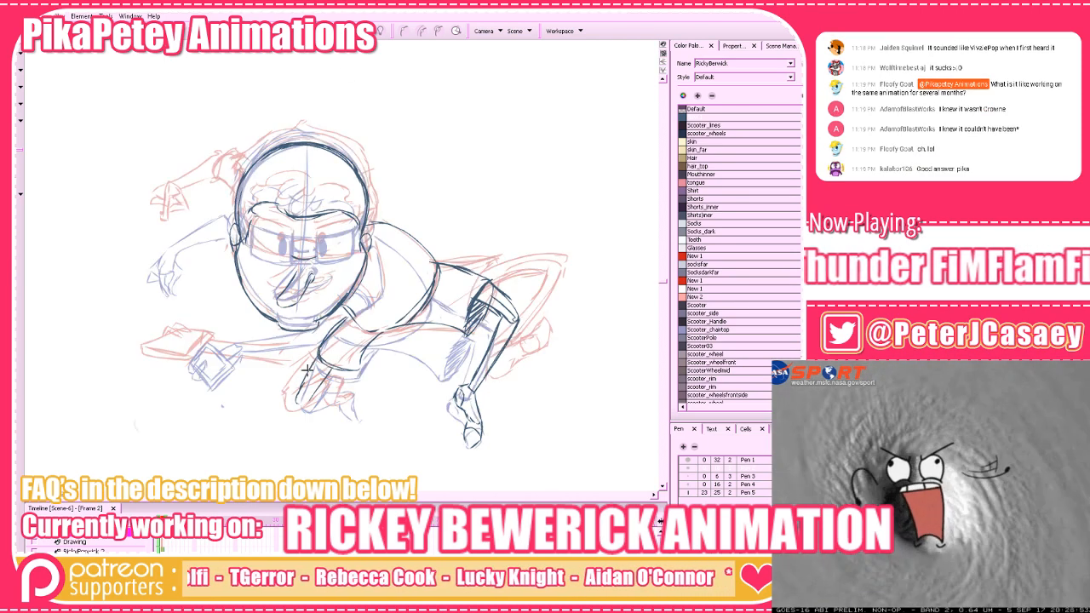
{"action": "key", "text": "alt+e"}
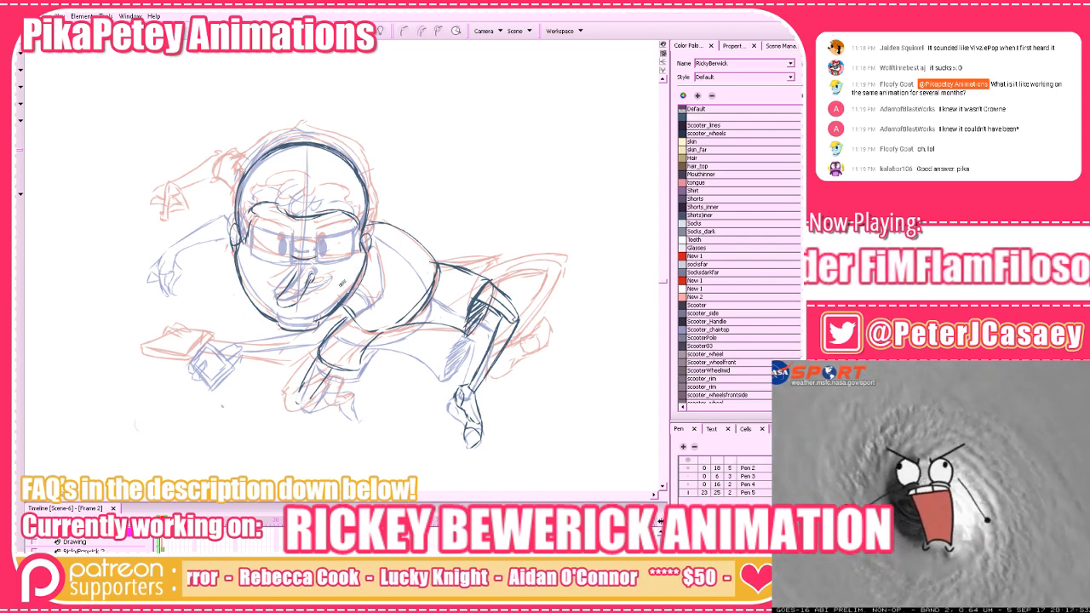
Finish the near lower leg and draw its foot, checking the pose against the neighbouring frames
{"action": "left_click", "coordinate": [350, 35]}
{"action": "key", "text": "period"}
{"action": "key", "text": "comma"}
{"action": "key", "text": "comma"}
{"action": "key", "text": "period"}
{"action": "key", "text": "comma"}
{"action": "key", "text": "period"}
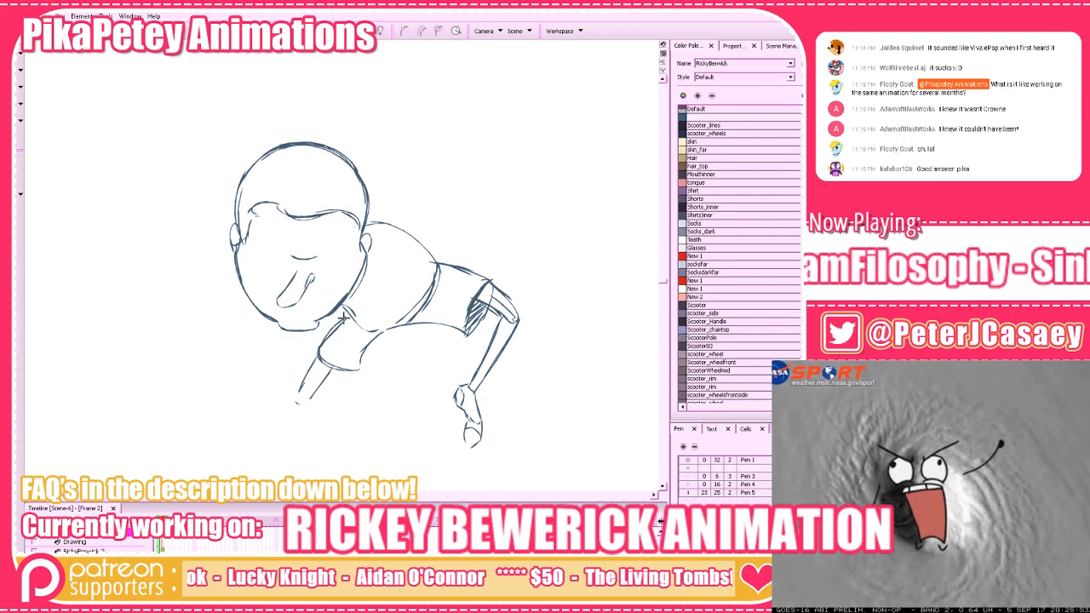
{"action": "key", "text": "period"}
{"action": "key", "text": "comma"}
{"action": "key", "text": "comma"}
{"action": "key", "text": "period"}
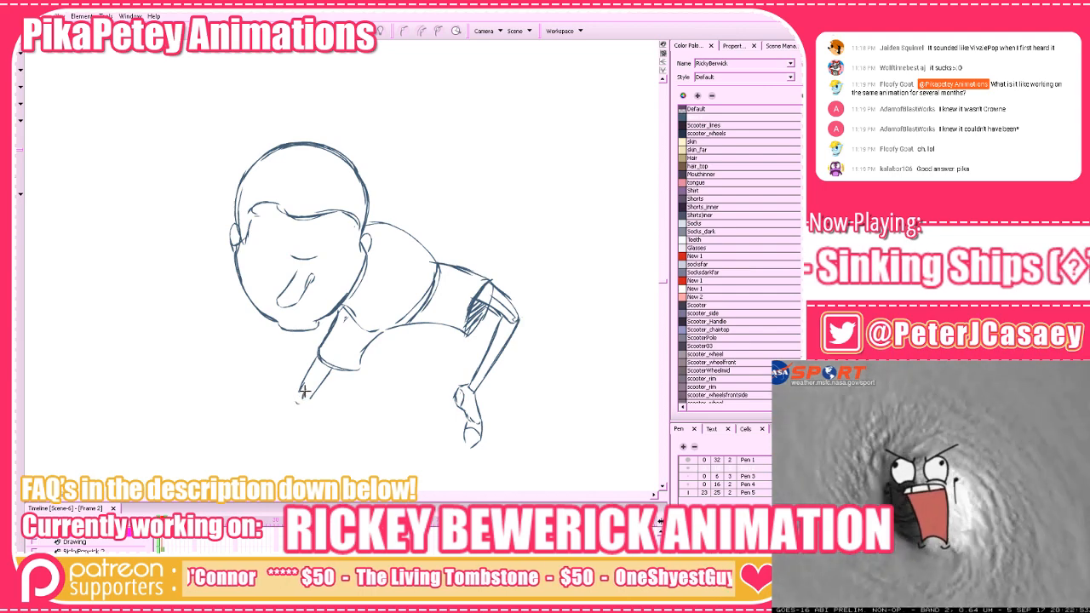
{"action": "key", "text": "comma"}
{"action": "key", "text": "period"}
{"action": "left_click", "coordinate": [341, 32]}
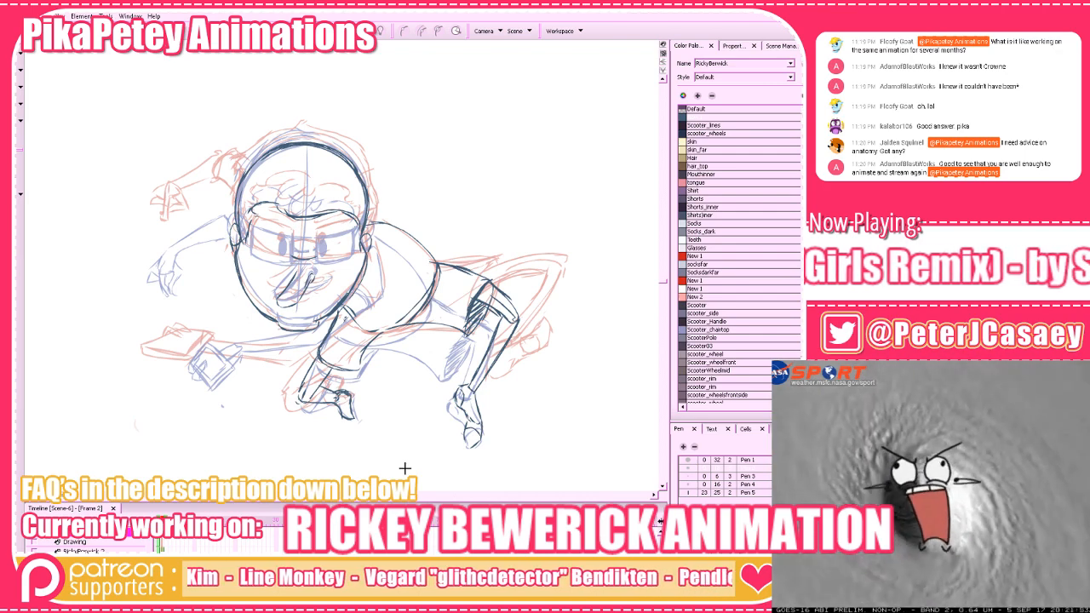
Draw the hand gripping the box-shaped device in front of the head, following the onion-skinned sketches
{"action": "left_click_drag", "start_coordinate": [509, 386], "coordinate": [593, 395]}
{"action": "left_click", "coordinate": [366, 32]}
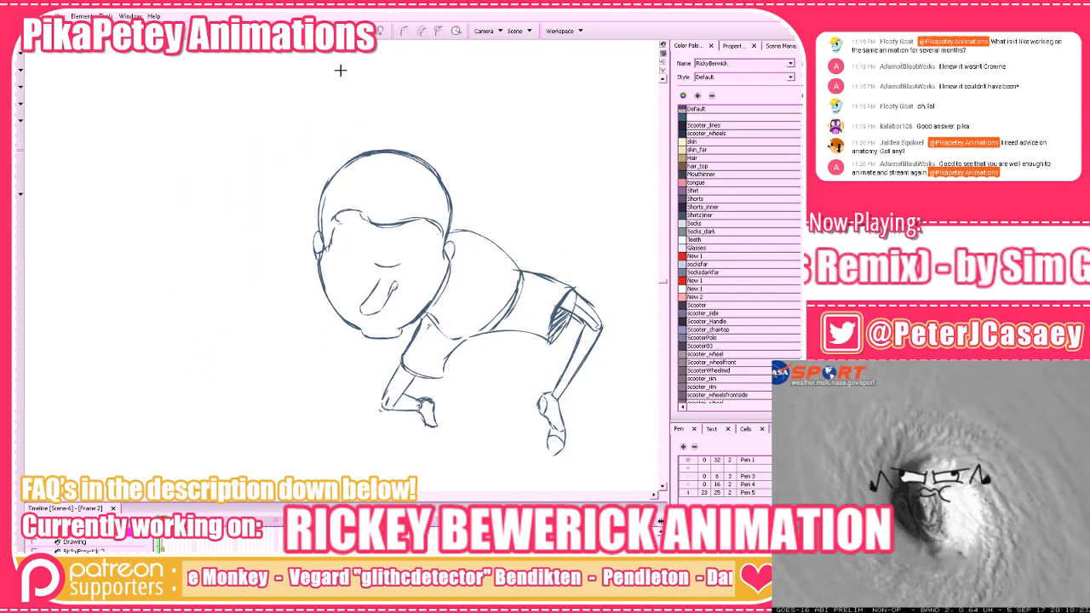
{"action": "key", "text": "."}
{"action": "key", "text": "."}
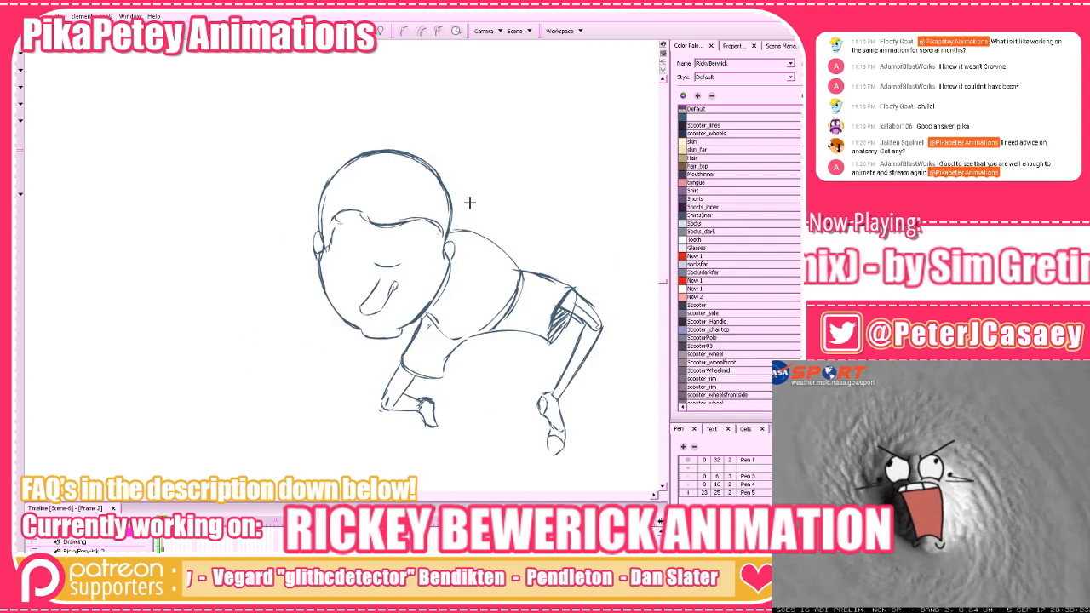
{"action": "left_click", "coordinate": [366, 32]}
{"action": "key", "text": "."}
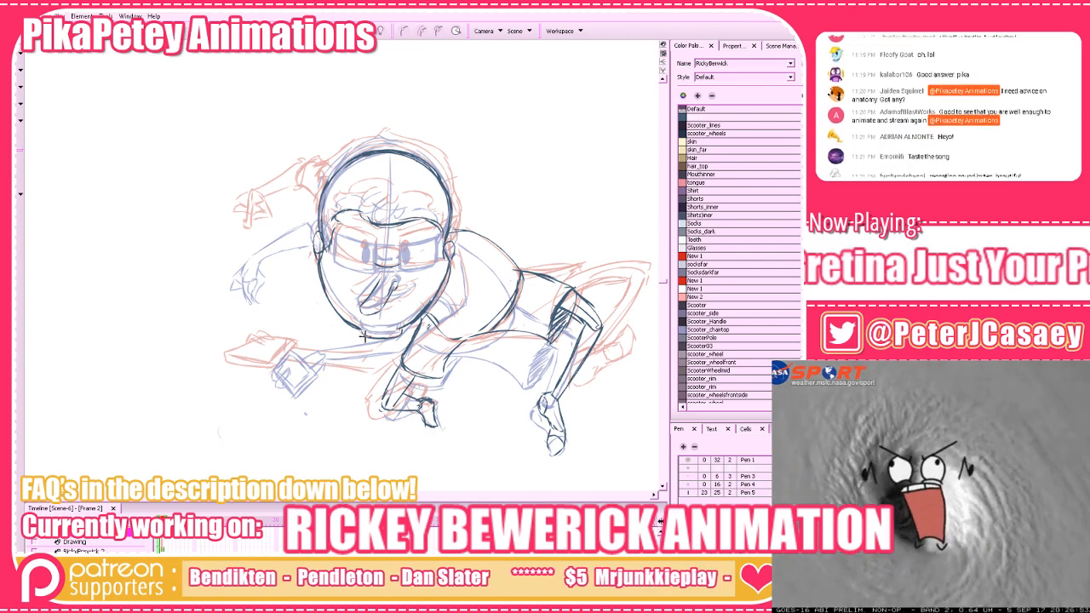
{"action": "key", "text": "."}
{"action": "key", "text": "."}
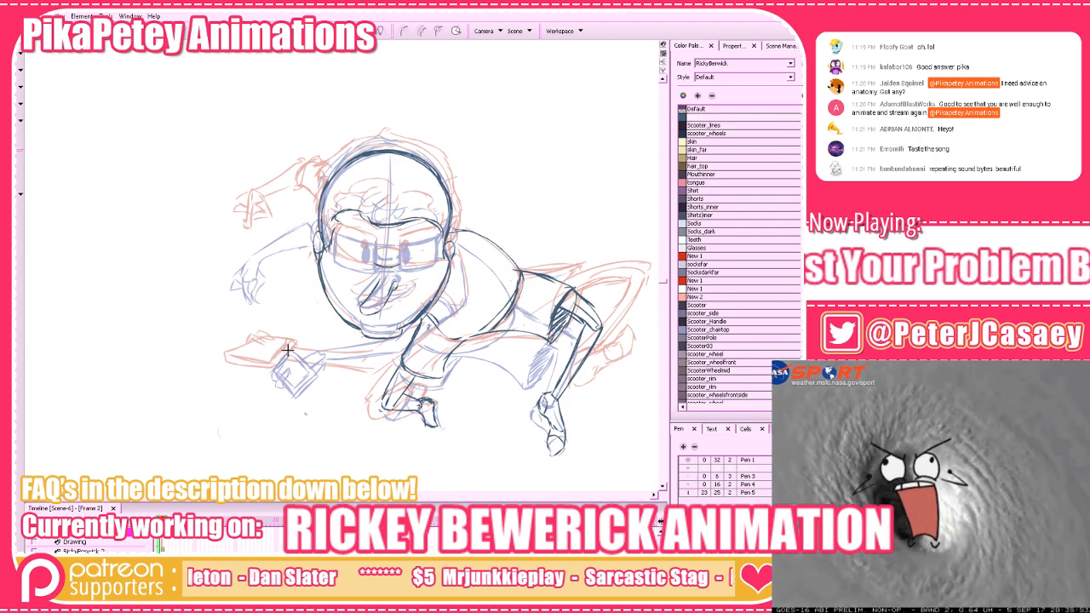
{"action": "mouse_move", "coordinate": [256, 375]}
{"action": "left_mouse_down"}
{"action": "mouse_move", "coordinate": [293, 340]}
{"action": "mouse_move", "coordinate": [264, 367]}
{"action": "mouse_move", "coordinate": [291, 344]}
{"action": "mouse_move", "coordinate": [282, 349]}
{"action": "mouse_move", "coordinate": [292, 355]}
{"action": "mouse_move", "coordinate": [276, 357]}
{"action": "mouse_move", "coordinate": [287, 348]}
{"action": "mouse_move", "coordinate": [305, 372]}
{"action": "mouse_move", "coordinate": [256, 399]}
{"action": "mouse_move", "coordinate": [304, 376]}
{"action": "mouse_move", "coordinate": [271, 374]}
{"action": "left_mouse_up"}
{"action": "key", "text": "ctrl+z"}
{"action": "key", "text": "ctrl+z"}
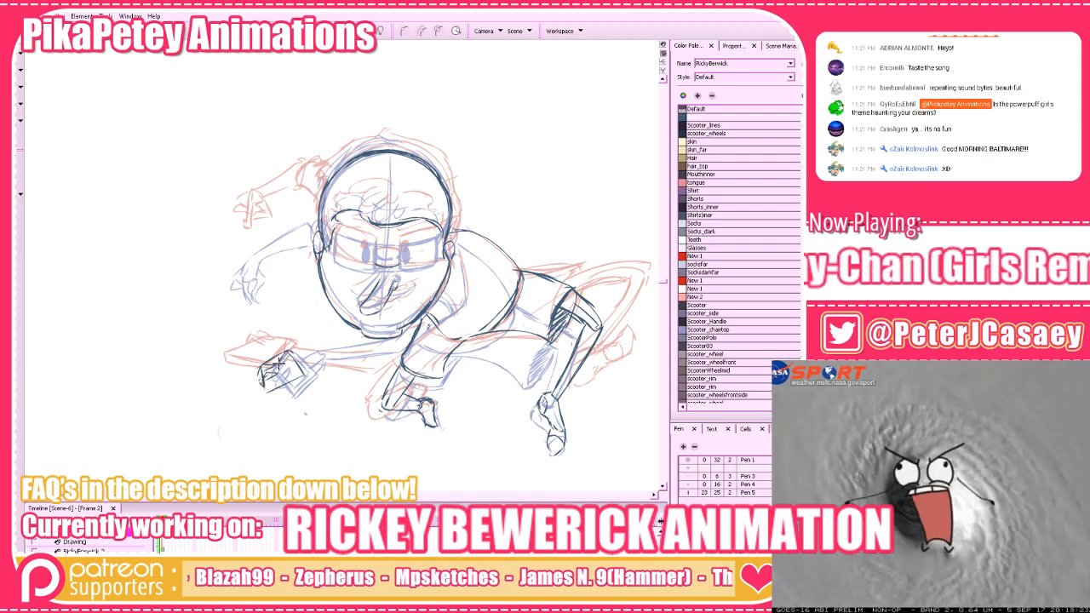
{"action": "left_click_drag", "start_coordinate": [283, 356], "coordinate": [299, 359]}
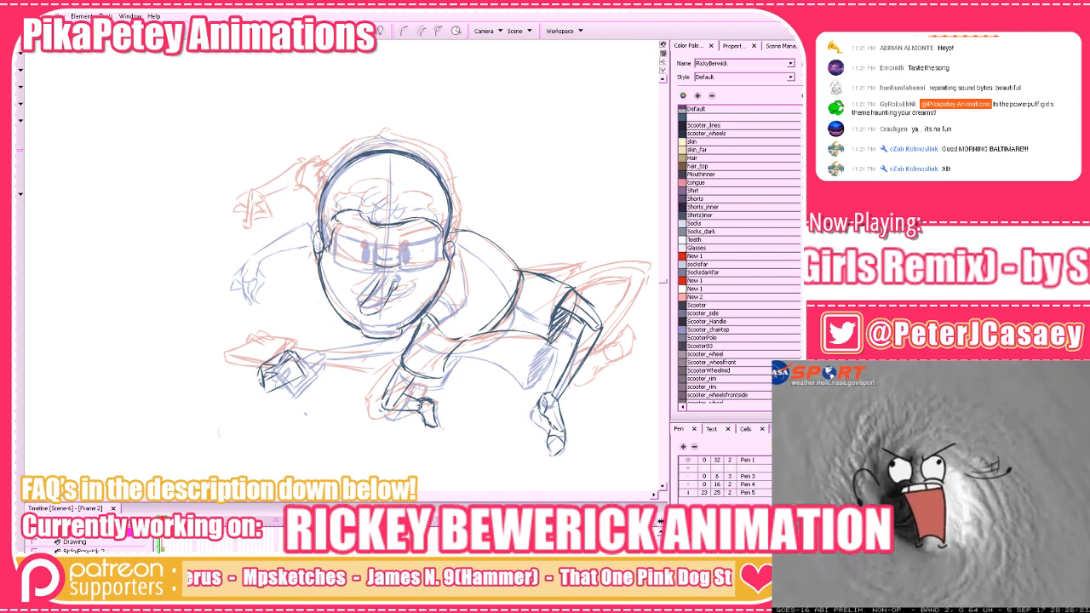
Add the inner lines of the handheld device with onion skin off, checking them against the neighbouring frames
{"action": "key", "text": "alt+o"}
{"action": "key", "text": "period"}
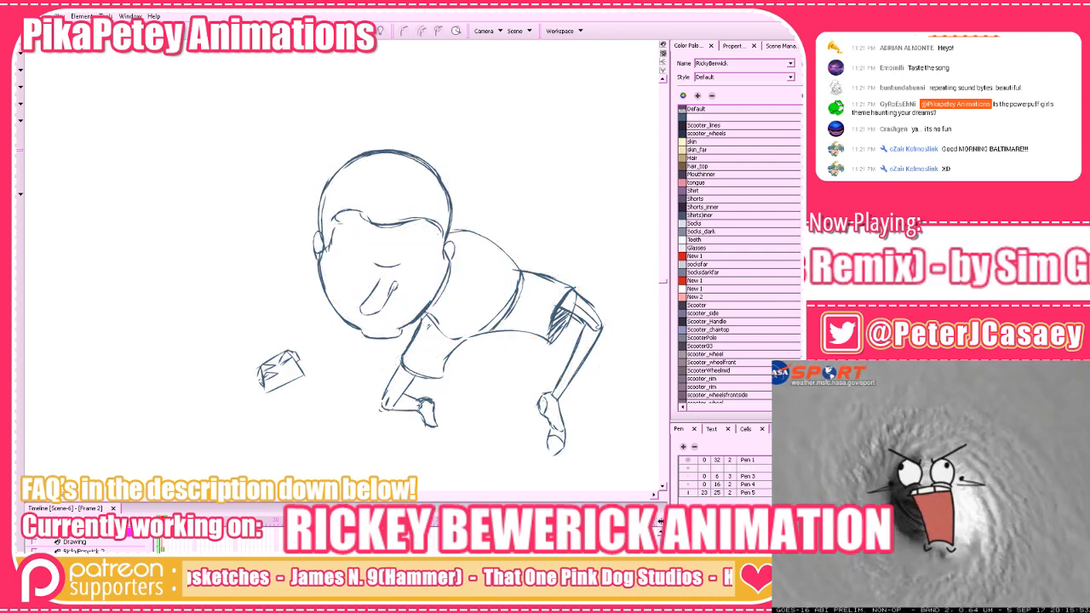
{"action": "key", "text": "comma"}
{"action": "key", "text": "comma"}
{"action": "key", "text": "period"}
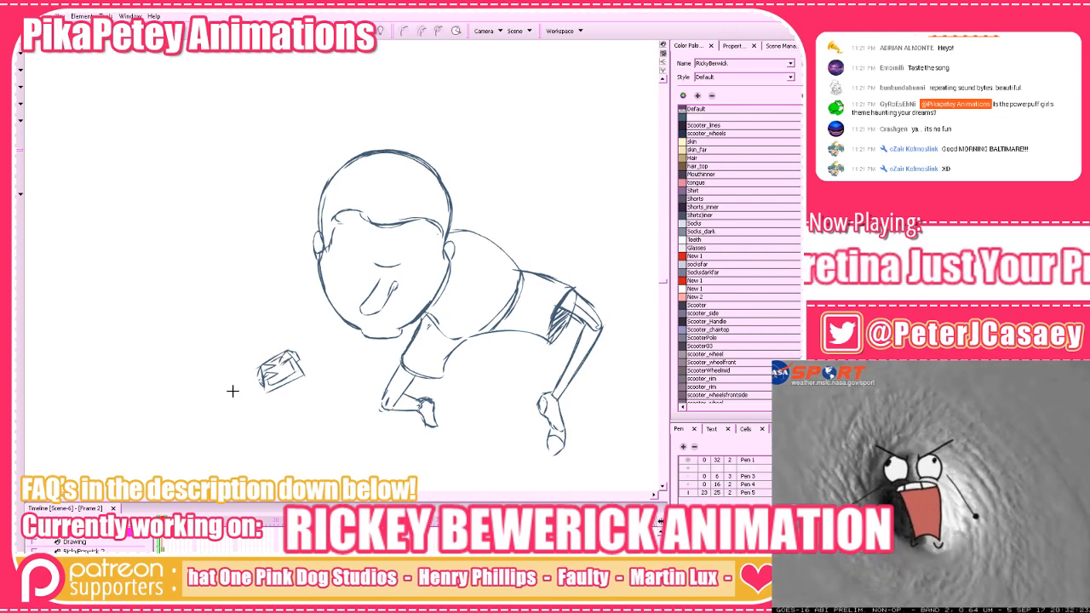
{"action": "key", "text": "period"}
{"action": "key", "text": "comma"}
{"action": "key", "text": "comma"}
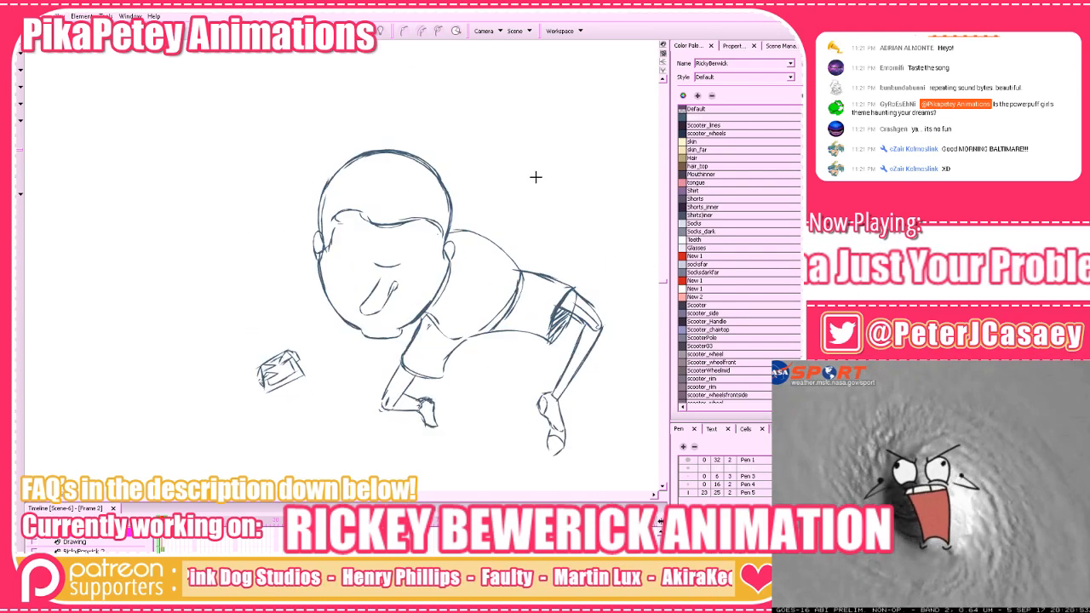
{"action": "key", "text": "period"}
{"action": "key", "text": "period"}
{"action": "key", "text": "comma"}
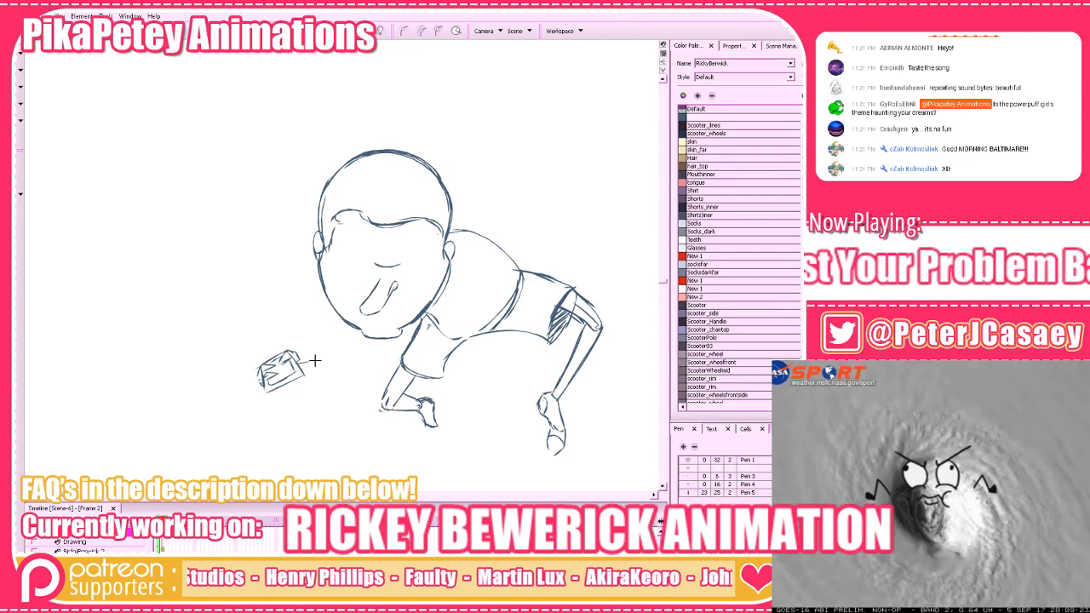
{"action": "left_click_drag", "start_coordinate": [298, 352], "coordinate": [371, 348]}
{"action": "key", "text": "comma"}
{"action": "key", "text": "period"}
{"action": "key", "text": "period"}
{"action": "key", "text": "comma"}
{"action": "key", "text": "ctrl+z"}
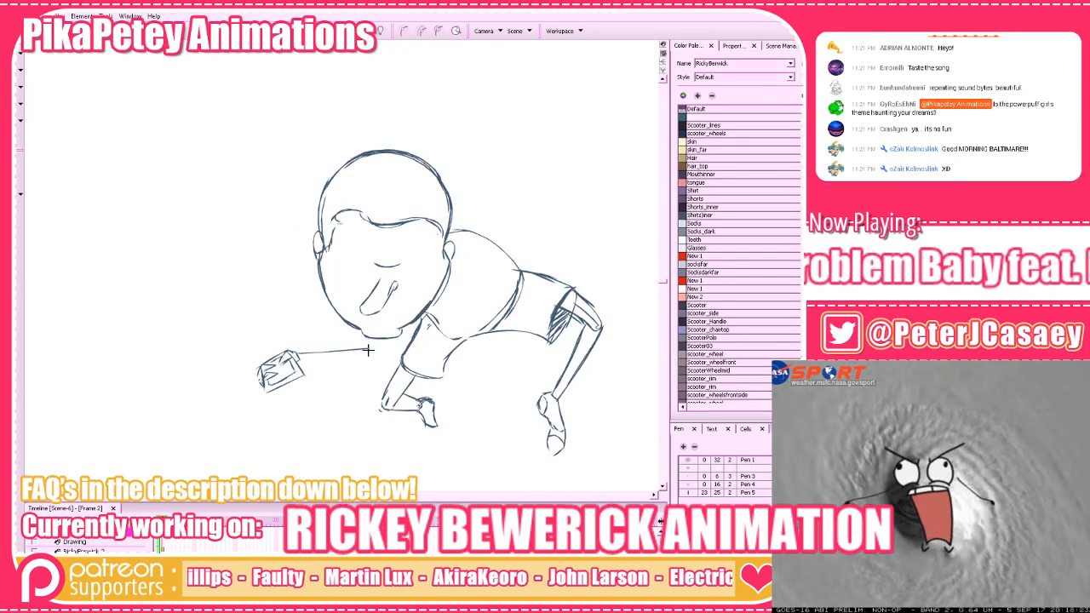
Draw the top and bottom edges of the forearm from the hand to the elbow and check its motion between frames
{"action": "left_click_drag", "start_coordinate": [295, 352], "coordinate": [382, 346]}
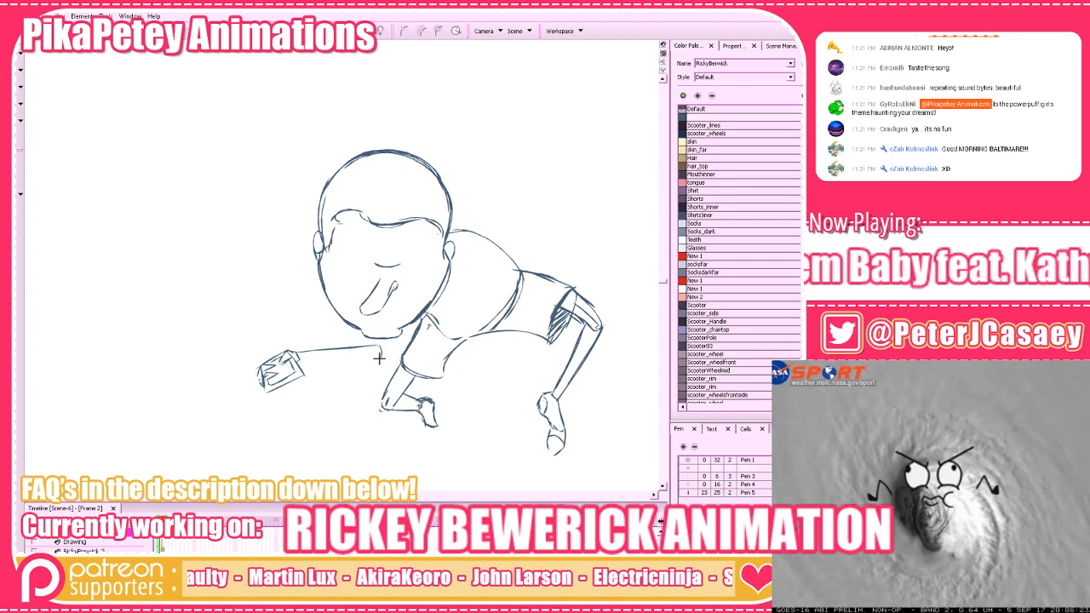
{"action": "left_click_drag", "start_coordinate": [296, 363], "coordinate": [380, 356]}
{"action": "key", "text": "comma"}
{"action": "key", "text": "period"}
{"action": "key", "text": "period"}
{"action": "key", "text": "comma"}
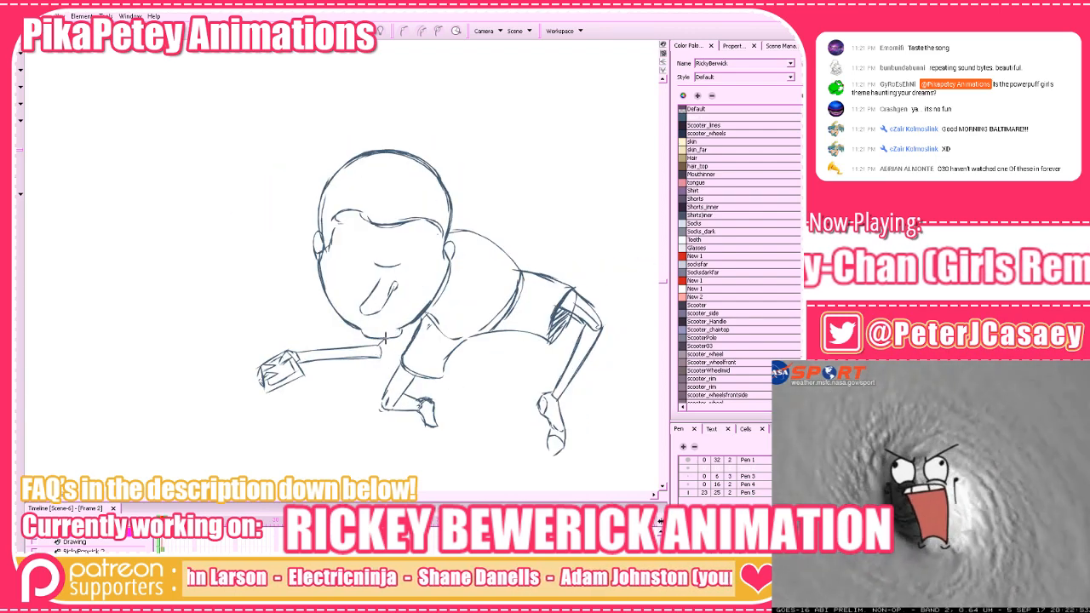
Draw the upper arm from the elbow and the shirt sleeve joining it to the shoulder
{"action": "left_click_drag", "start_coordinate": [383, 359], "coordinate": [410, 338]}
{"action": "key", "text": "comma"}
{"action": "key", "text": "period"}
{"action": "key", "text": "period"}
{"action": "key", "text": "comma"}
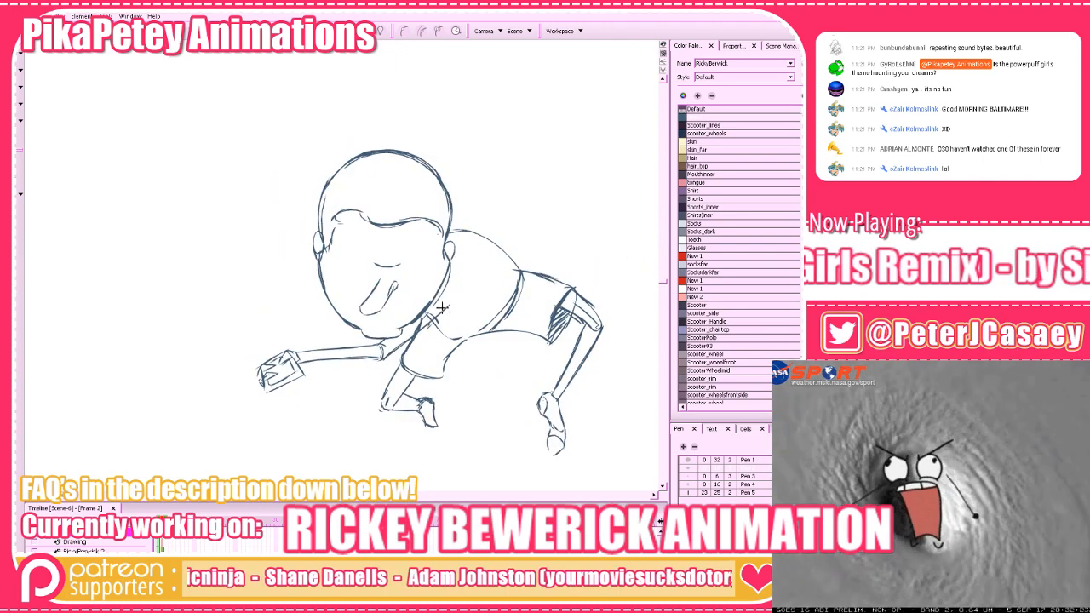
{"action": "key", "text": "period"}
{"action": "key", "text": "comma"}
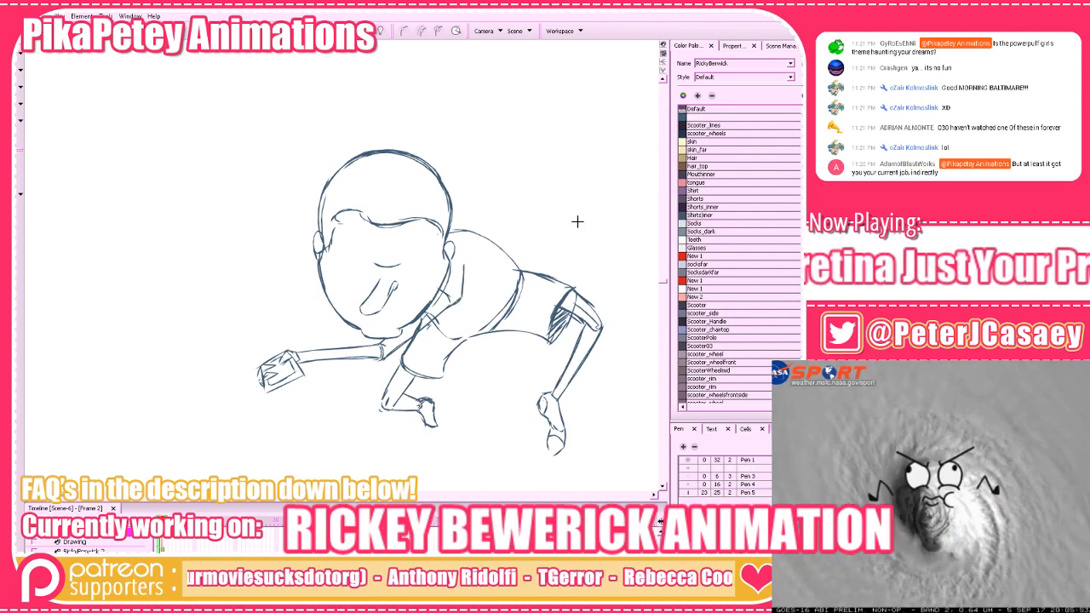
Flip back and forth through the frames to examine how the new arm and legs move from frame 1
{"action": "key", "text": "period"}
{"action": "key", "text": "comma"}
{"action": "key", "text": "comma"}
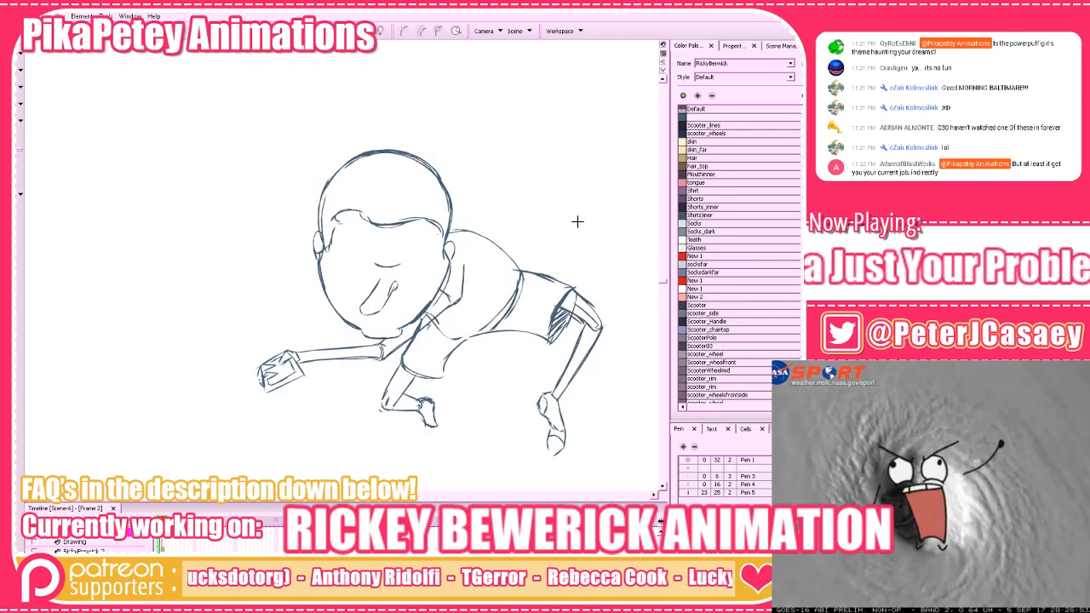
{"action": "key", "text": "period"}
{"action": "key", "text": "period"}
{"action": "key", "text": "comma"}
{"action": "key", "text": "comma"}
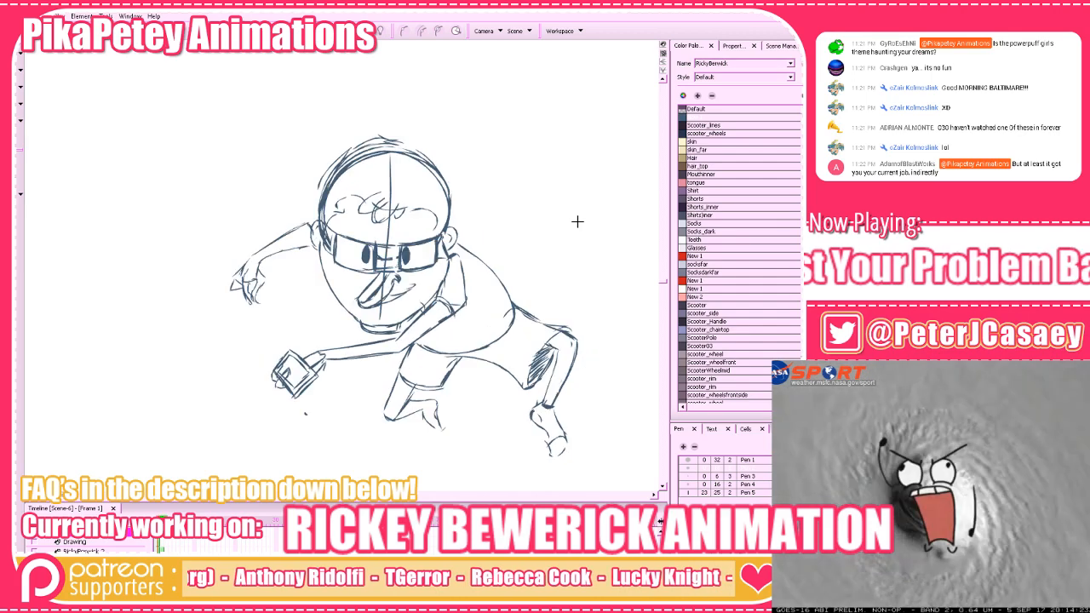
{"action": "key", "text": "period"}
{"action": "key", "text": "period"}
{"action": "key", "text": "comma"}
{"action": "key", "text": "comma"}
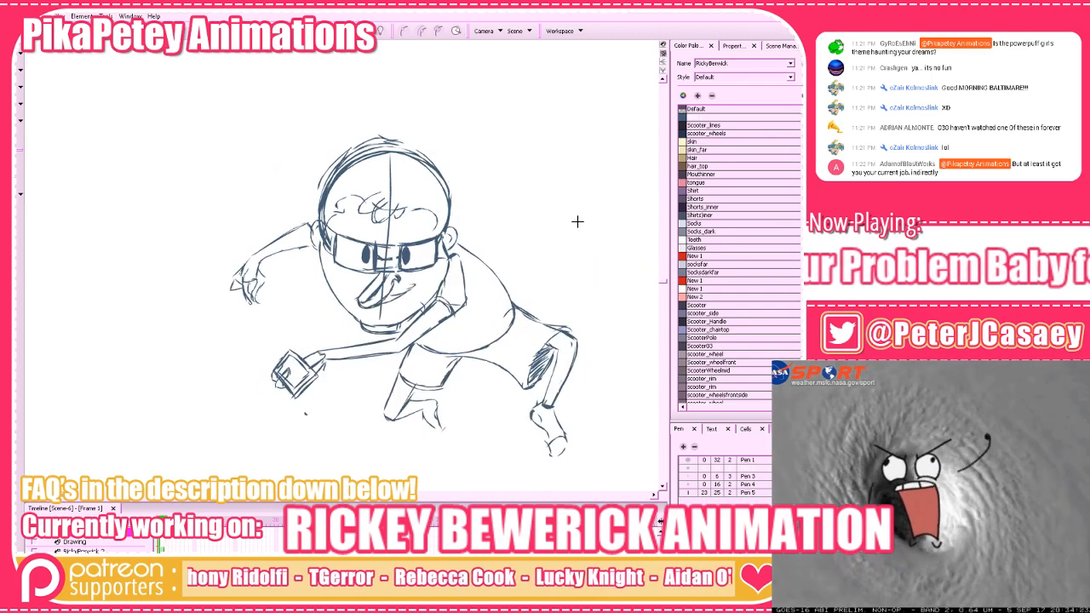
Save the scene on frame 2 and turn on the onion skin
{"action": "key", "text": "period"}
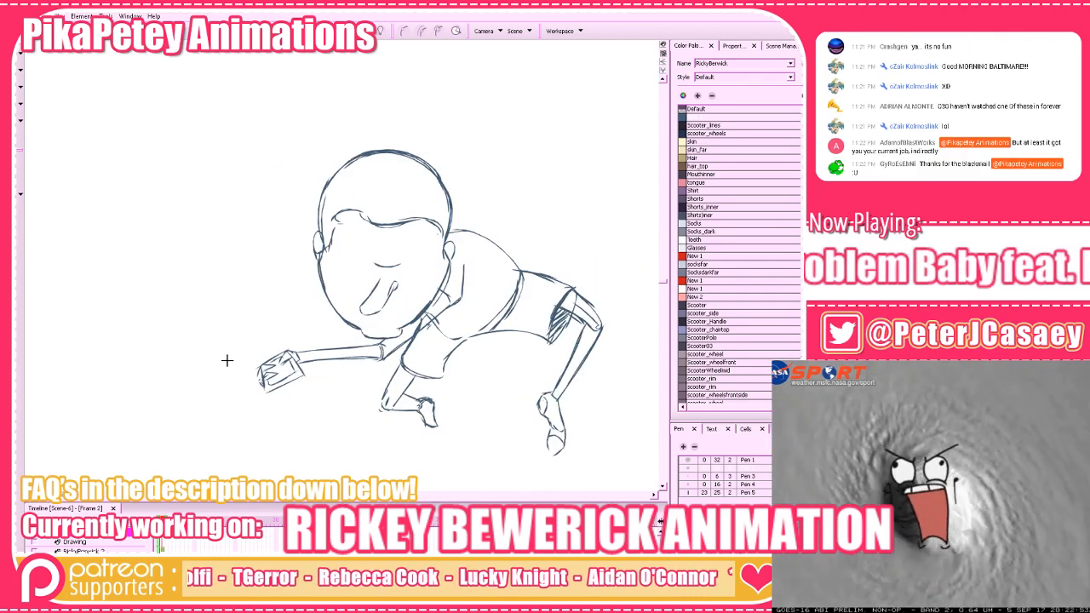
{"action": "key", "text": "ctrl+s"}
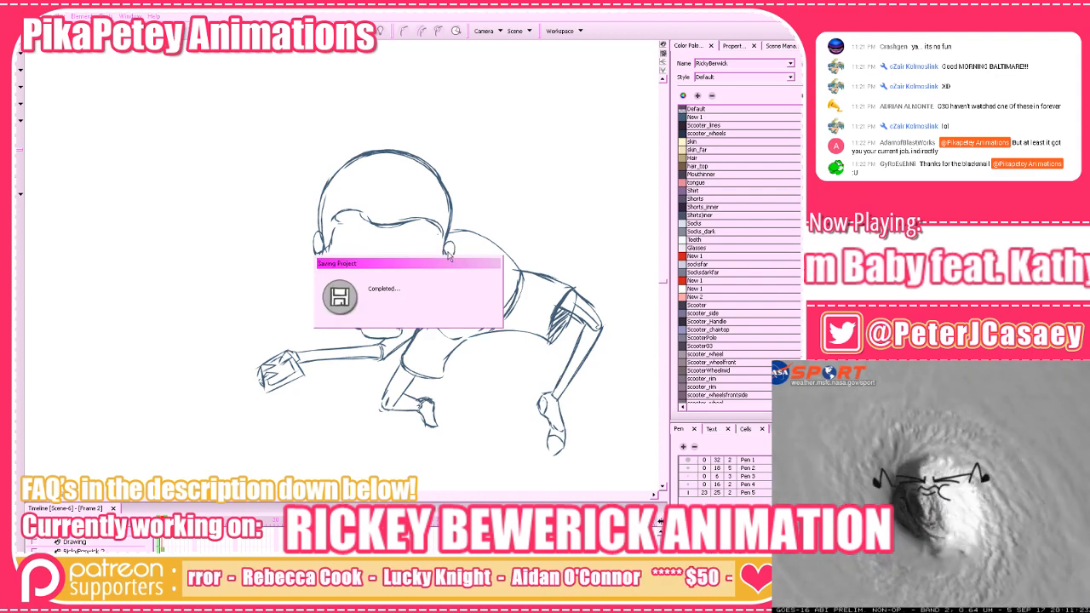
{"action": "left_click", "coordinate": [330, 34]}
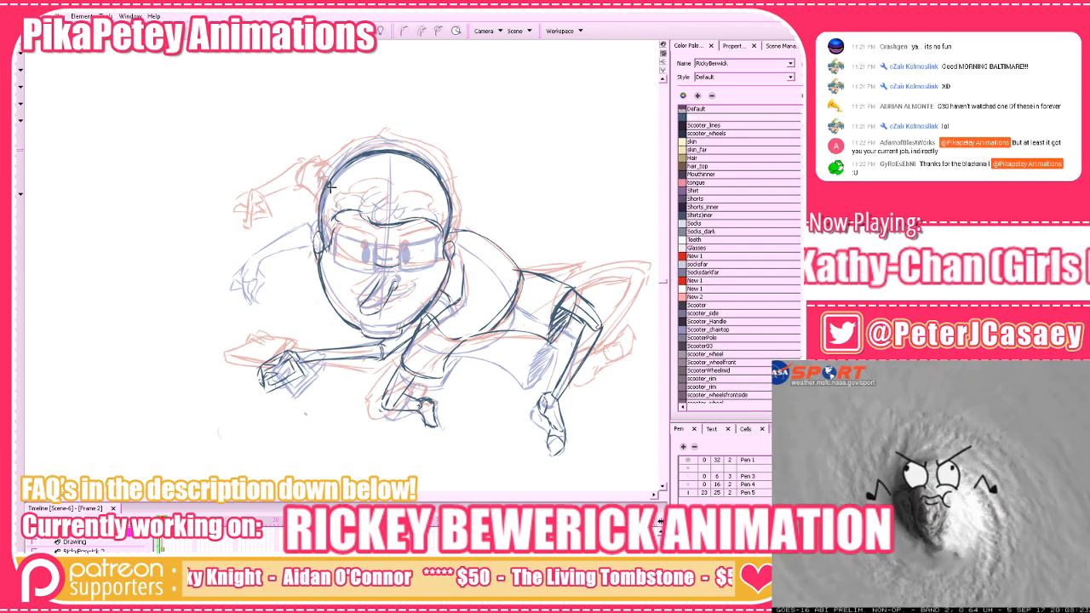
Draw the short sleeve of the far arm beside the head, check it against the neighbouring frames and save
{"action": "mouse_move", "coordinate": [325, 188]}
{"action": "left_mouse_down"}
{"action": "mouse_move", "coordinate": [300, 179]}
{"action": "mouse_move", "coordinate": [295, 197]}
{"action": "left_mouse_up"}
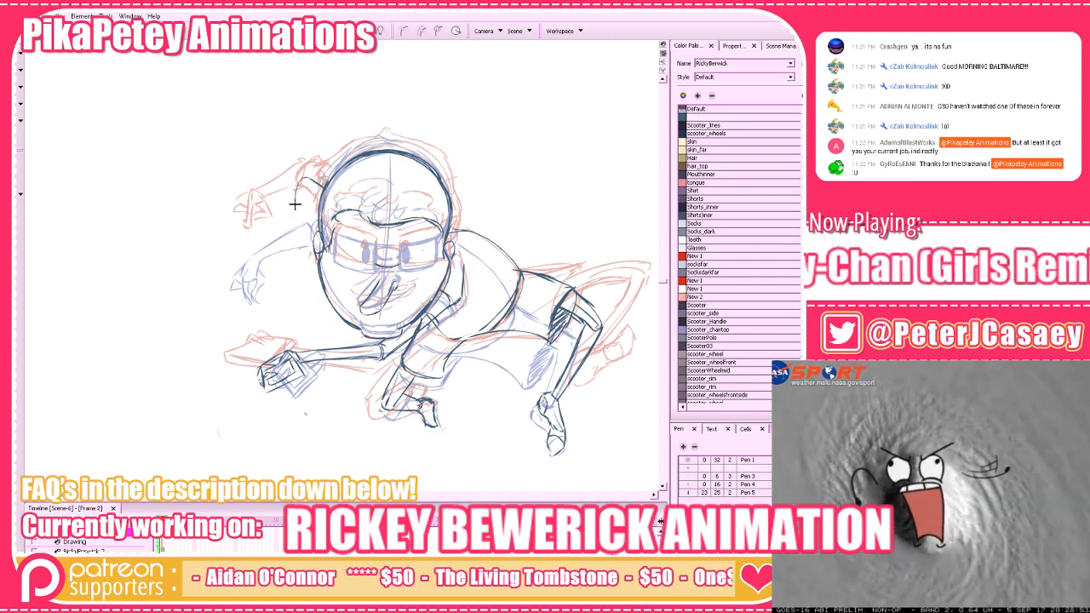
{"action": "key", "text": "comma"}
{"action": "key", "text": "period"}
{"action": "key", "text": "period"}
{"action": "key", "text": "comma"}
{"action": "left_click", "coordinate": [335, 34]}
{"action": "key", "text": "period"}
{"action": "key", "text": "comma"}
{"action": "key", "text": "comma"}
{"action": "key", "text": "period"}
{"action": "left_click_drag", "start_coordinate": [301, 185], "coordinate": [336, 196]}
{"action": "key", "text": "ctrl+s"}
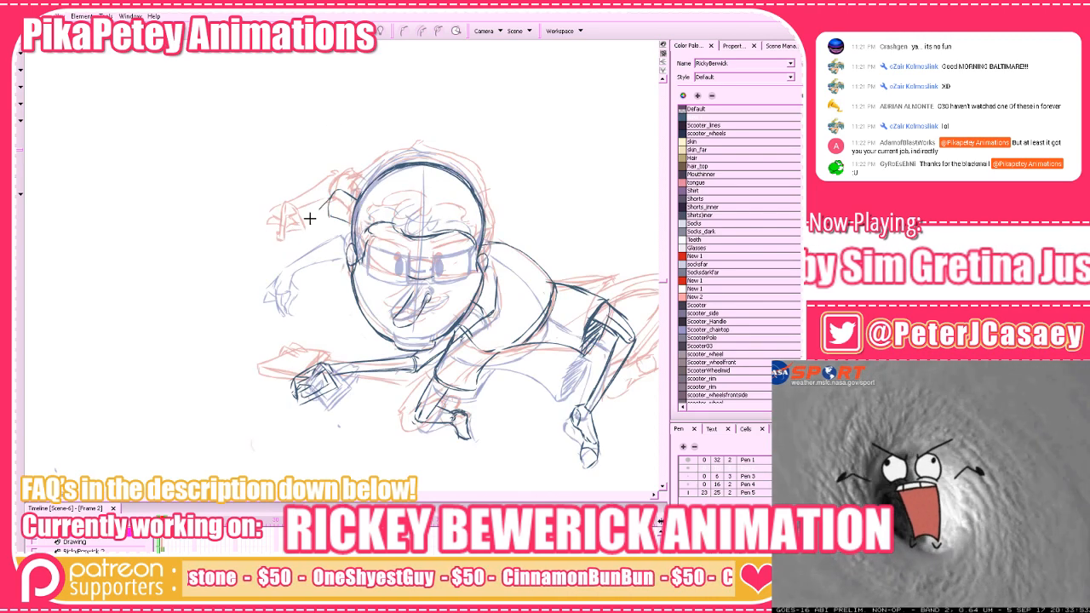
Draw both edges of the far arm from the sleeve down towards the wrist, refine the sleeve opening and save
{"action": "left_click_drag", "start_coordinate": [329, 199], "coordinate": [285, 248]}
{"action": "key", "text": "ctrl+z"}
{"action": "left_click_drag", "start_coordinate": [329, 199], "coordinate": [274, 254]}
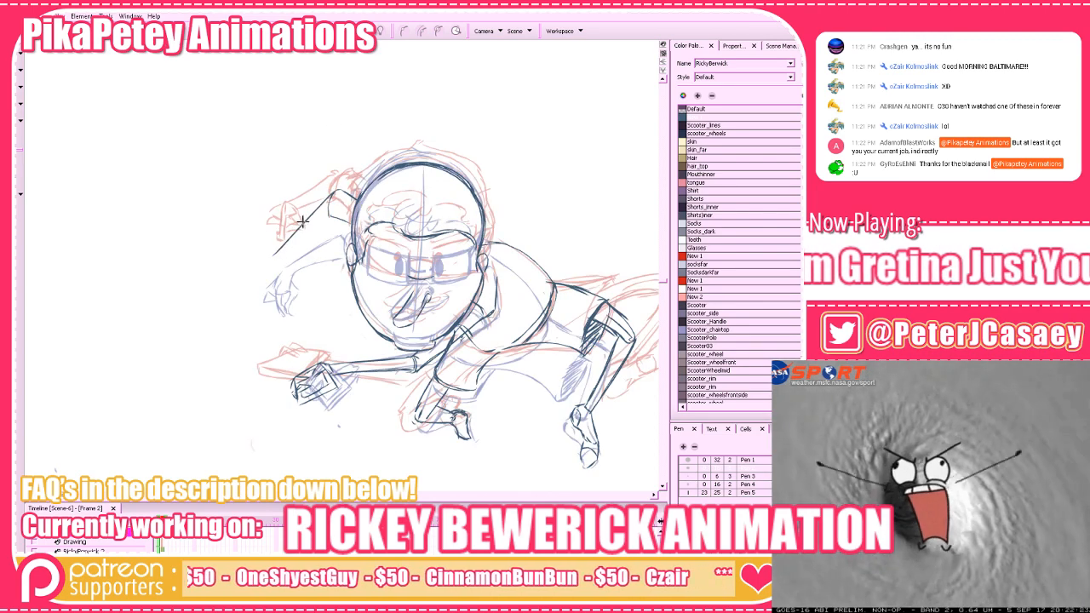
{"action": "key", "text": "ctrl+z"}
{"action": "mouse_move", "coordinate": [329, 198]}
{"action": "left_mouse_down"}
{"action": "mouse_move", "coordinate": [277, 252]}
{"action": "mouse_move", "coordinate": [292, 254]}
{"action": "mouse_move", "coordinate": [334, 216]}
{"action": "left_mouse_up"}
{"action": "key", "text": "ctrl+z"}
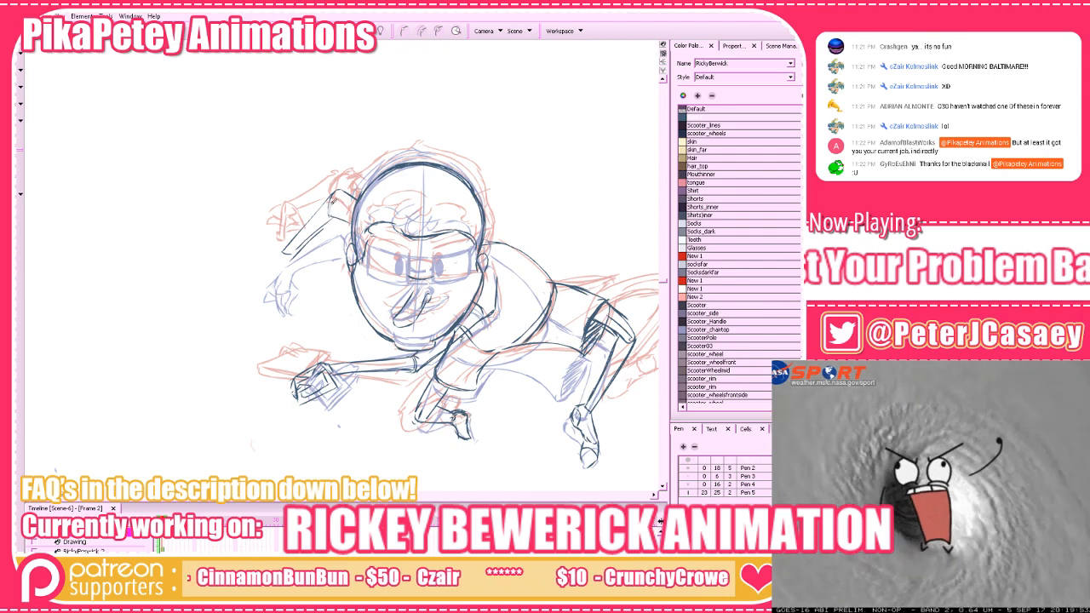
{"action": "left_click_drag", "start_coordinate": [334, 193], "coordinate": [336, 218]}
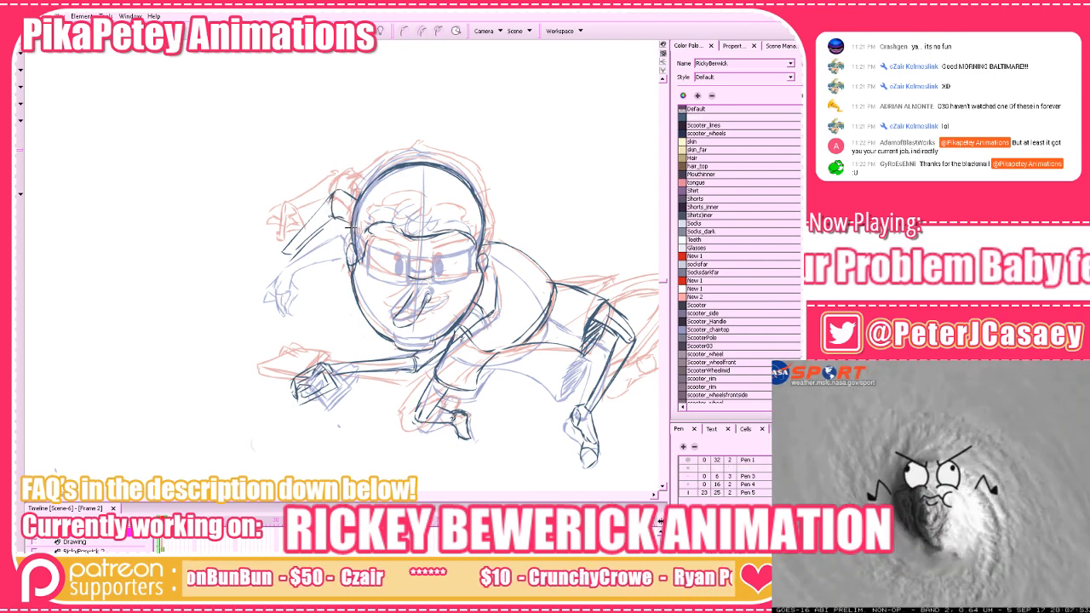
{"action": "key", "text": "ctrl+s"}
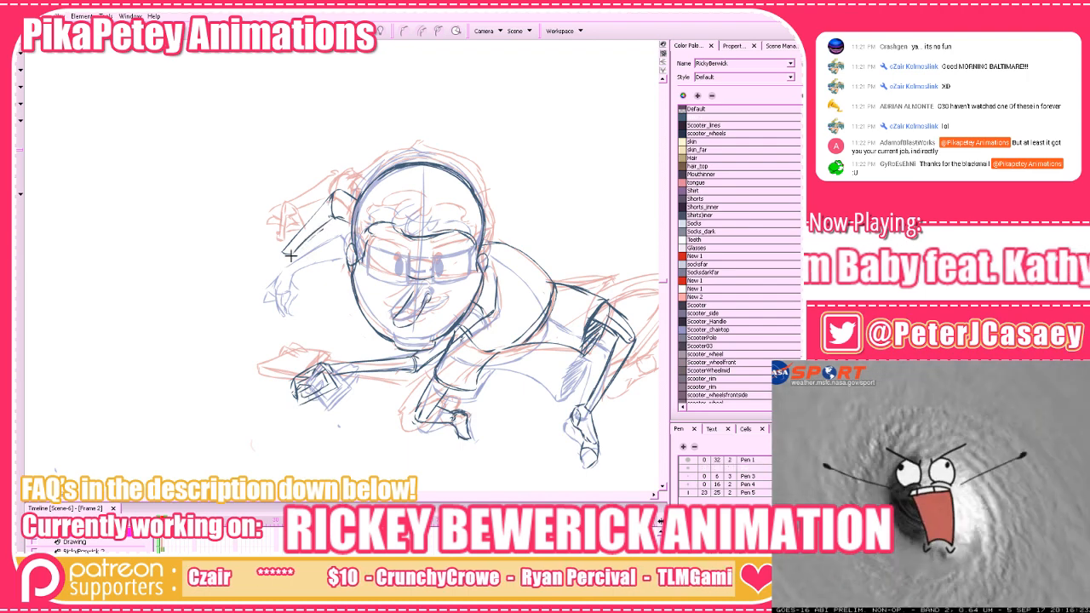
Sketch the drooping hand at the end of the far arm, comparing its placement with frames 1 and 3
{"action": "key", "text": "period"}
{"action": "key", "text": "comma"}
{"action": "key", "text": "comma"}
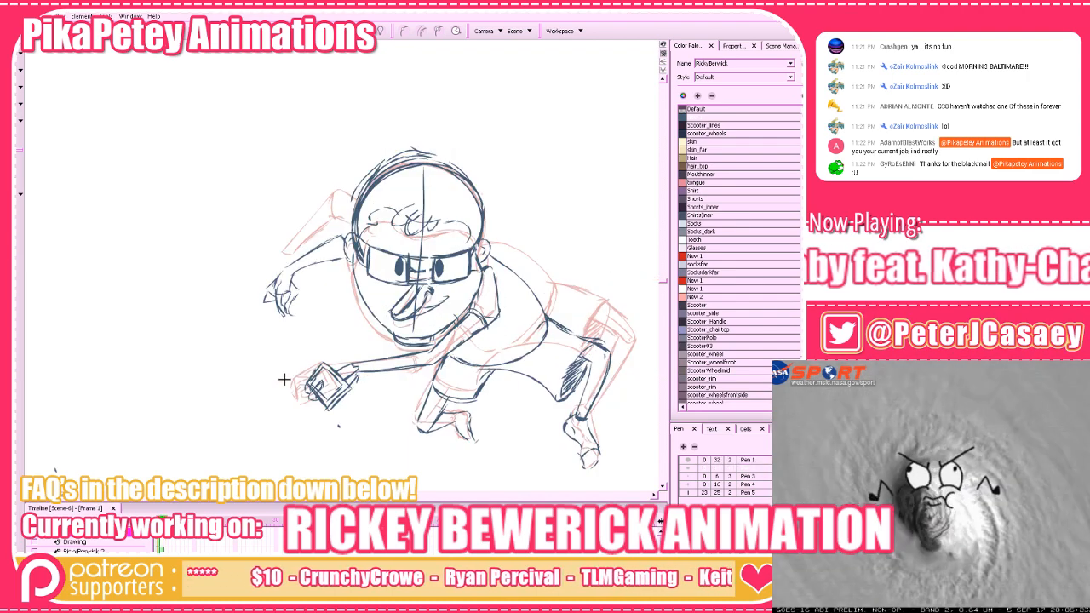
{"action": "key", "text": "period"}
{"action": "key", "text": "period"}
{"action": "key", "text": "comma"}
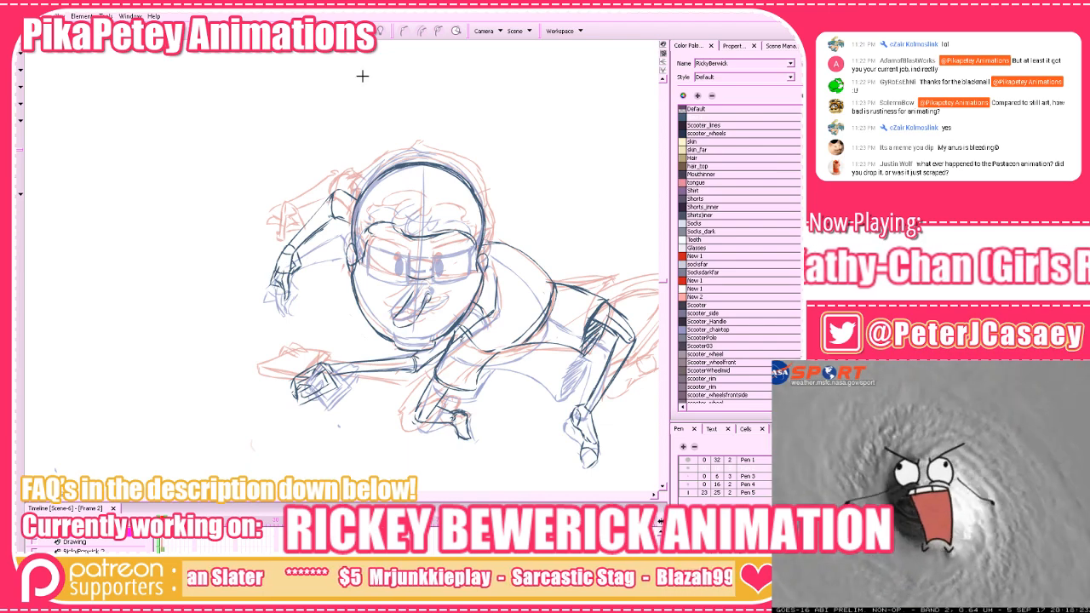
Turn off the onion skin and flip through frames 1 to 3 to examine the motion of the new arm and hand
{"action": "left_click", "coordinate": [367, 33]}
{"action": "key", "text": "comma"}
{"action": "key", "text": "period"}
{"action": "key", "text": "period"}
{"action": "key", "text": "comma"}
{"action": "key", "text": "period"}
{"action": "key", "text": "comma"}
{"action": "key", "text": "period"}
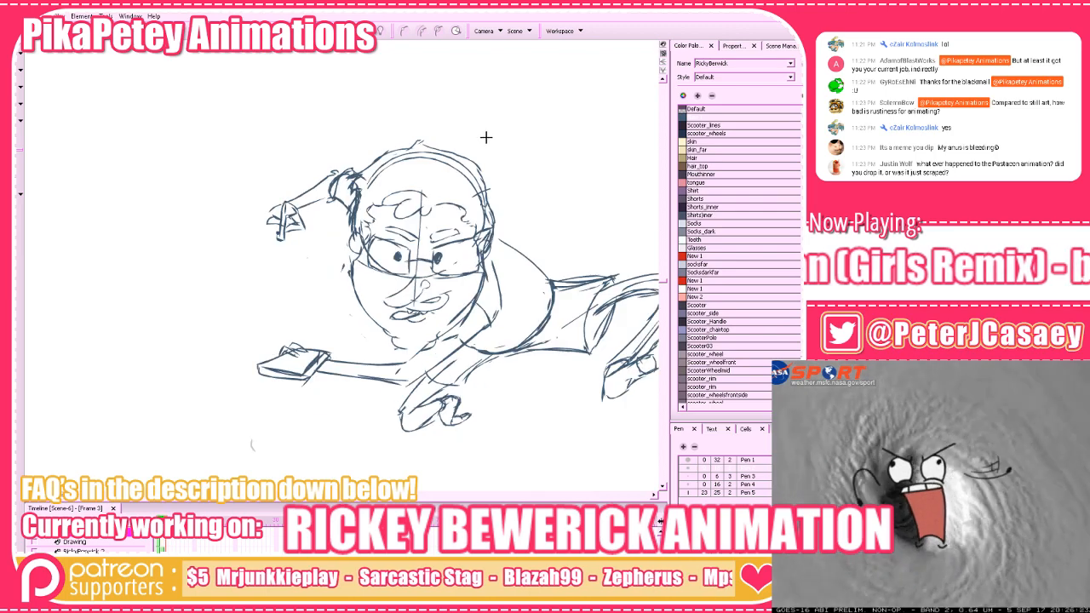
{"action": "key", "text": "comma"}
{"action": "key", "text": "period"}
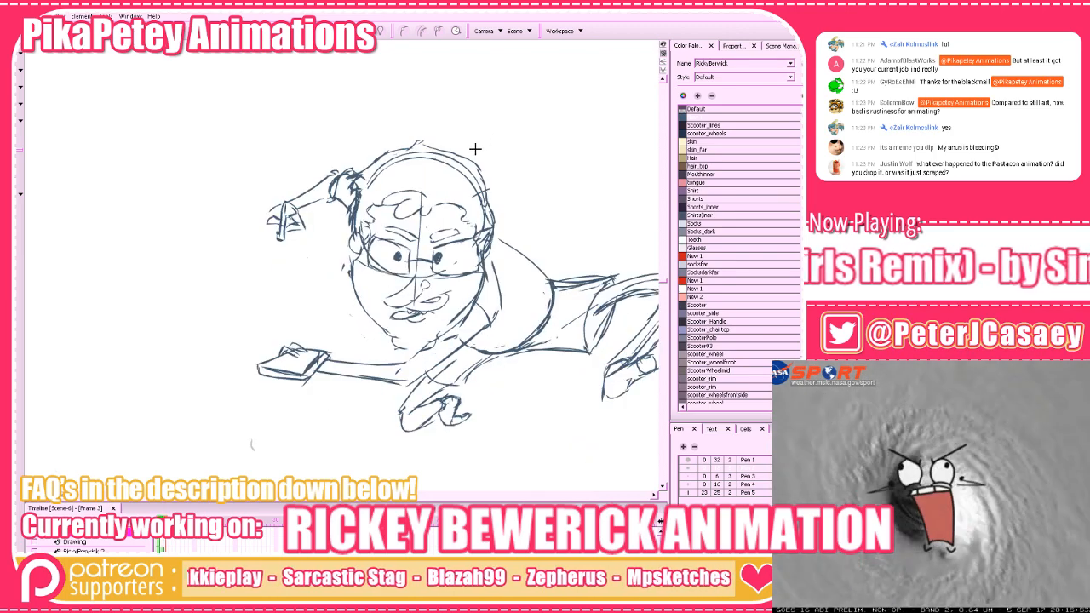
{"action": "key", "text": "comma"}
{"action": "key", "text": "comma"}
{"action": "key", "text": "period"}
{"action": "key", "text": "period"}
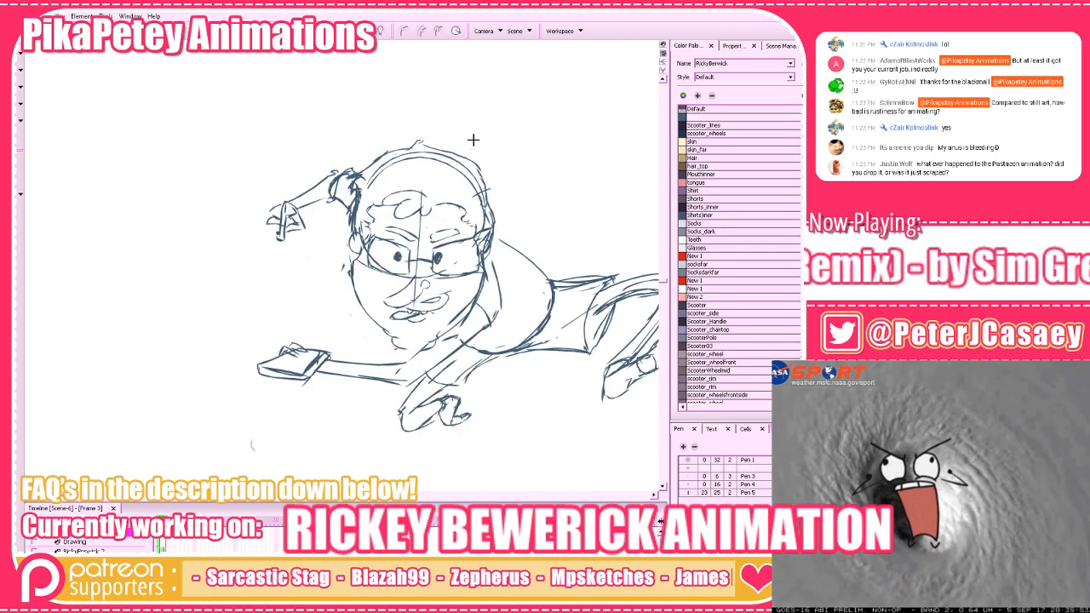
{"action": "key", "text": "comma"}
{"action": "key", "text": "comma"}
{"action": "key", "text": "period"}
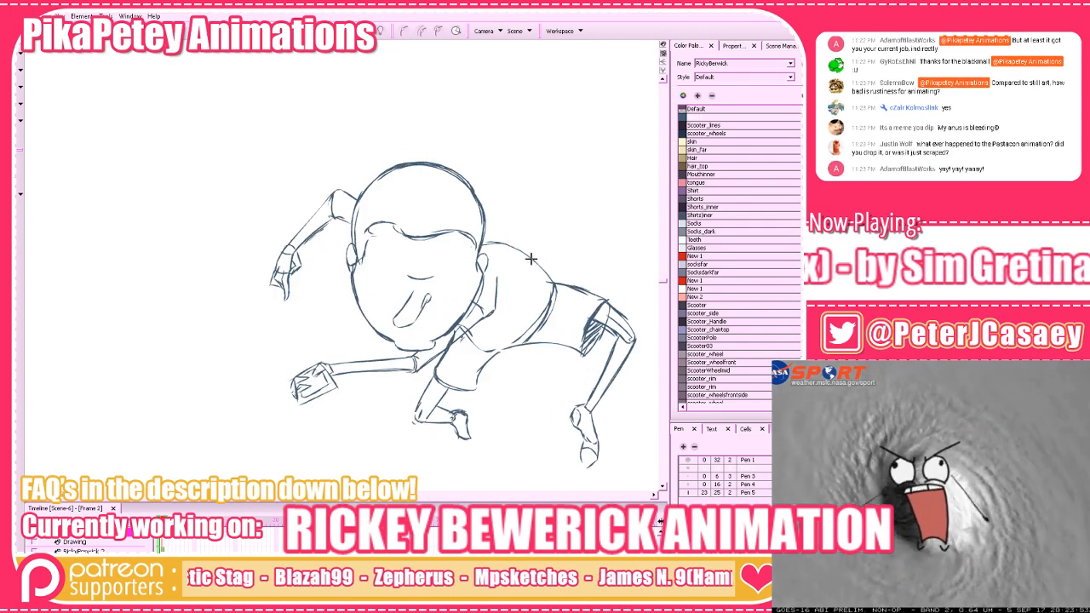
{"action": "key", "text": "comma"}
{"action": "key", "text": "period"}
Select the hairline and shift it slightly lower on the forehead, checking it against the neighbouring frames
{"action": "left_click", "coordinate": [14, 53]}
{"action": "mouse_move", "coordinate": [442, 258]}
{"action": "left_mouse_down"}
{"action": "mouse_move", "coordinate": [449, 222]}
{"action": "mouse_move", "coordinate": [385, 258]}
{"action": "mouse_move", "coordinate": [366, 252]}
{"action": "left_mouse_up"}
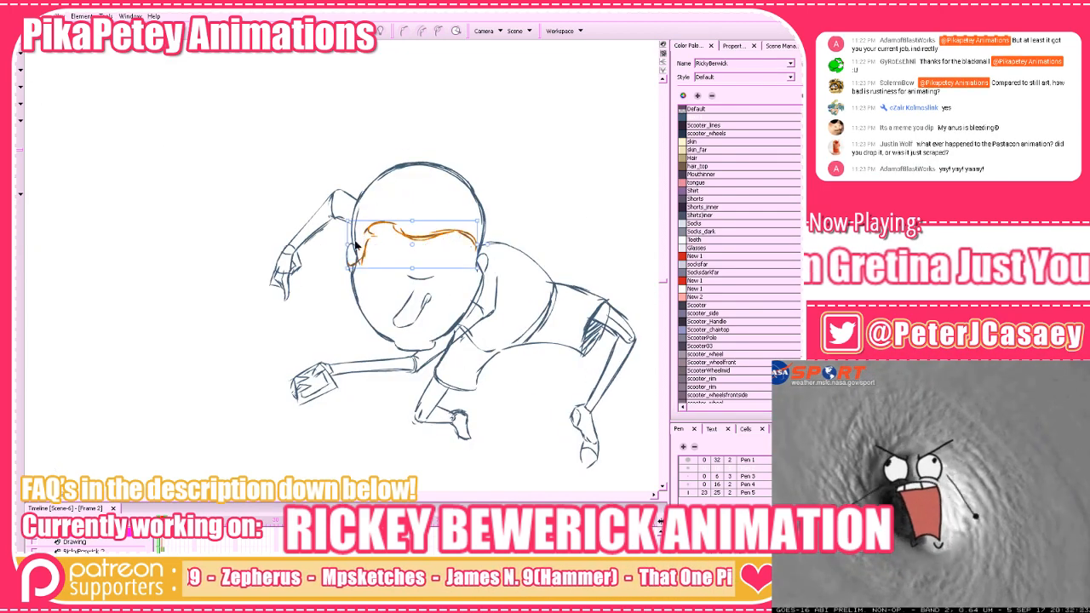
{"action": "left_click", "coordinate": [401, 299]}
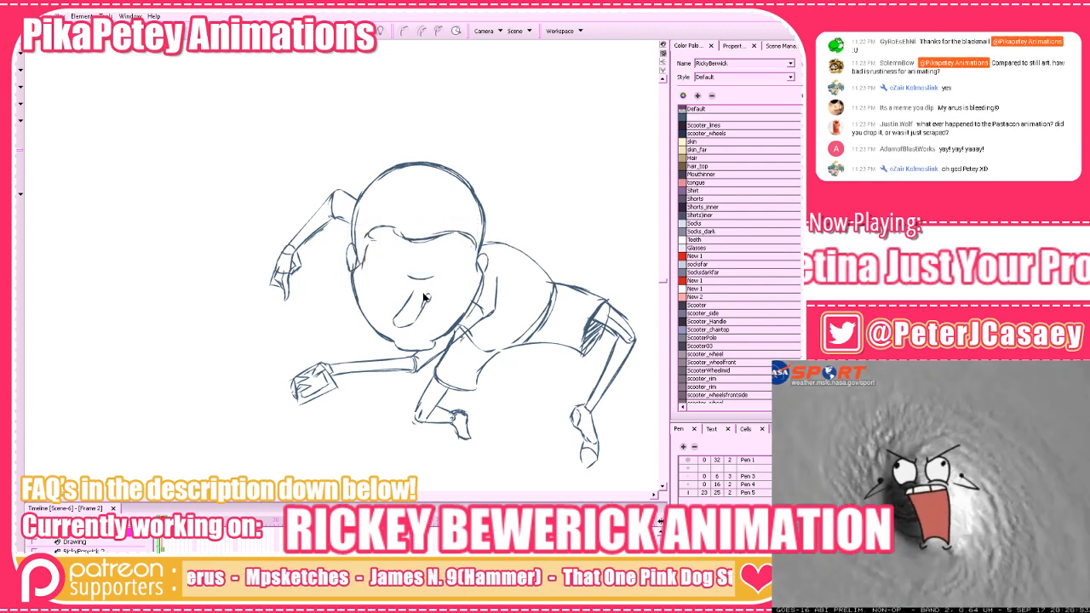
{"action": "key", "text": "period"}
{"action": "key", "text": "comma"}
{"action": "key", "text": "comma"}
{"action": "key", "text": "period"}
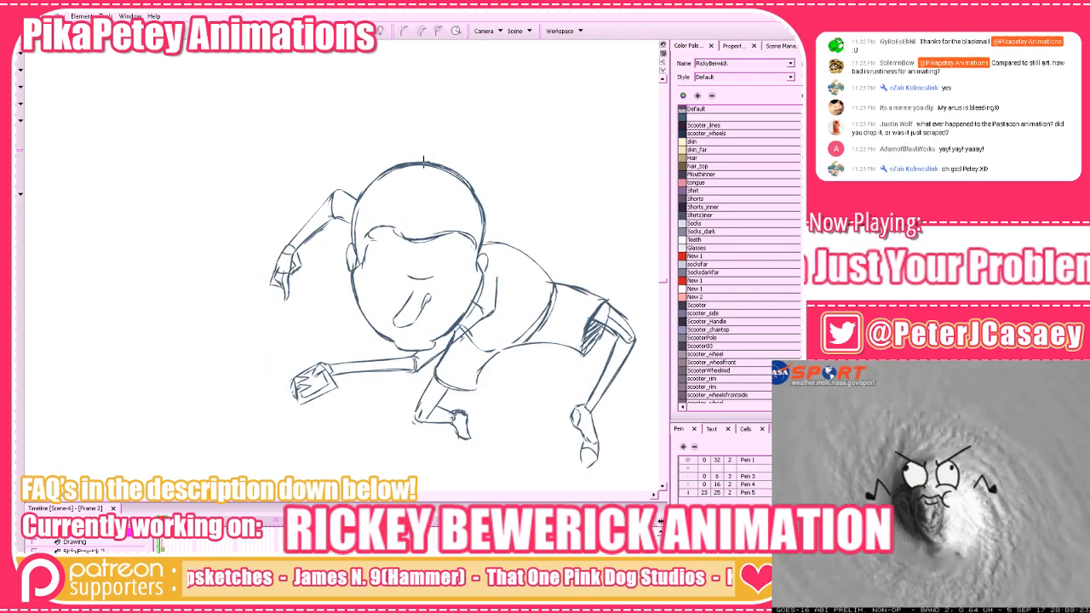
Add rough hair strokes and a small tuft around the top and sides of the head with the brush
{"action": "key", "text": "alt+b"}
{"action": "key", "text": "alt+s"}
{"action": "key", "text": "comma"}
{"action": "key", "text": "period"}
{"action": "key", "text": "alt+b"}
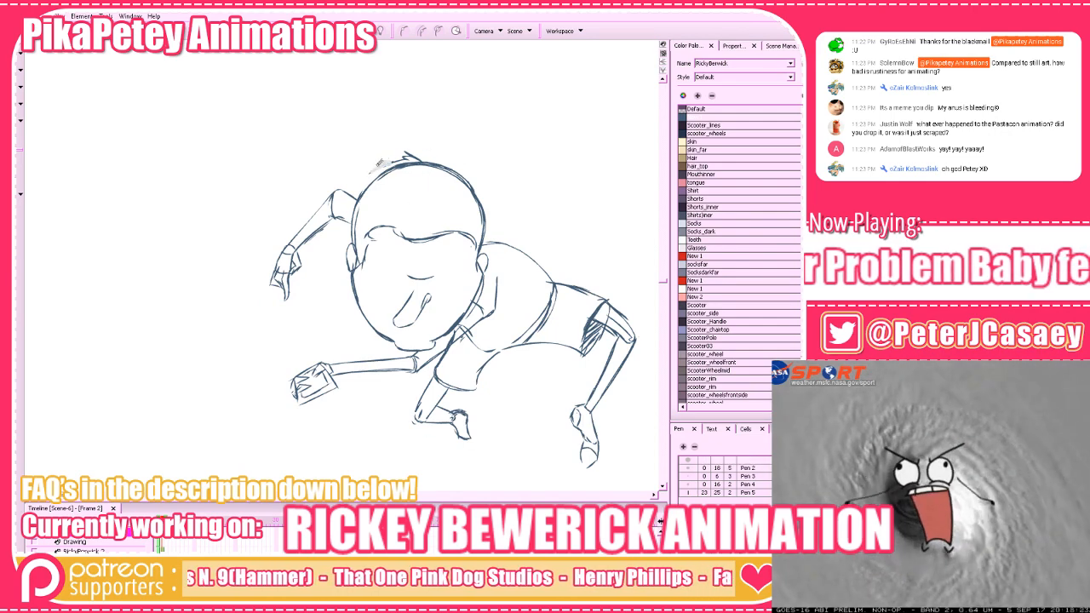
{"action": "mouse_move", "coordinate": [397, 160]}
{"action": "left_mouse_down"}
{"action": "mouse_move", "coordinate": [357, 186]}
{"action": "mouse_move", "coordinate": [356, 251]}
{"action": "left_mouse_up"}
{"action": "key", "text": "alt+e"}
{"action": "key", "text": "comma"}
{"action": "key", "text": "period"}
{"action": "key", "text": "period"}
{"action": "key", "text": "comma"}
{"action": "key", "text": "ctrl+z"}
{"action": "mouse_move", "coordinate": [424, 162]}
{"action": "left_mouse_down"}
{"action": "mouse_move", "coordinate": [454, 164]}
{"action": "mouse_move", "coordinate": [479, 246]}
{"action": "left_mouse_up"}
Draw the curly fringe along the hairline, comparing it with the neighbouring frames, and save the scene
{"action": "key", "text": "comma"}
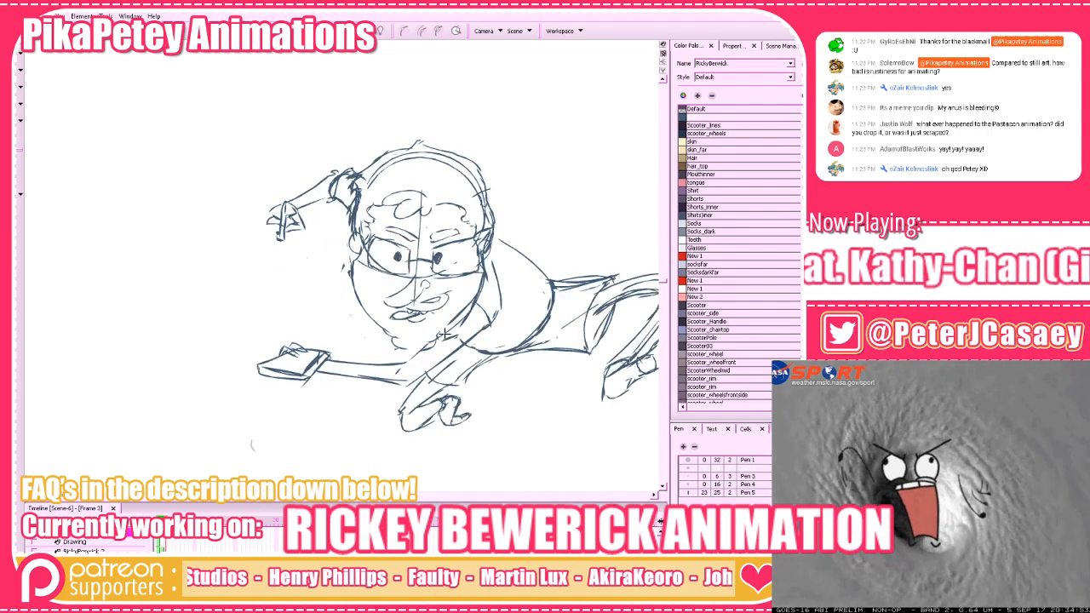
{"action": "key", "text": "period"}
{"action": "key", "text": "period"}
{"action": "key", "text": "comma"}
{"action": "key", "text": "comma"}
{"action": "key", "text": "period"}
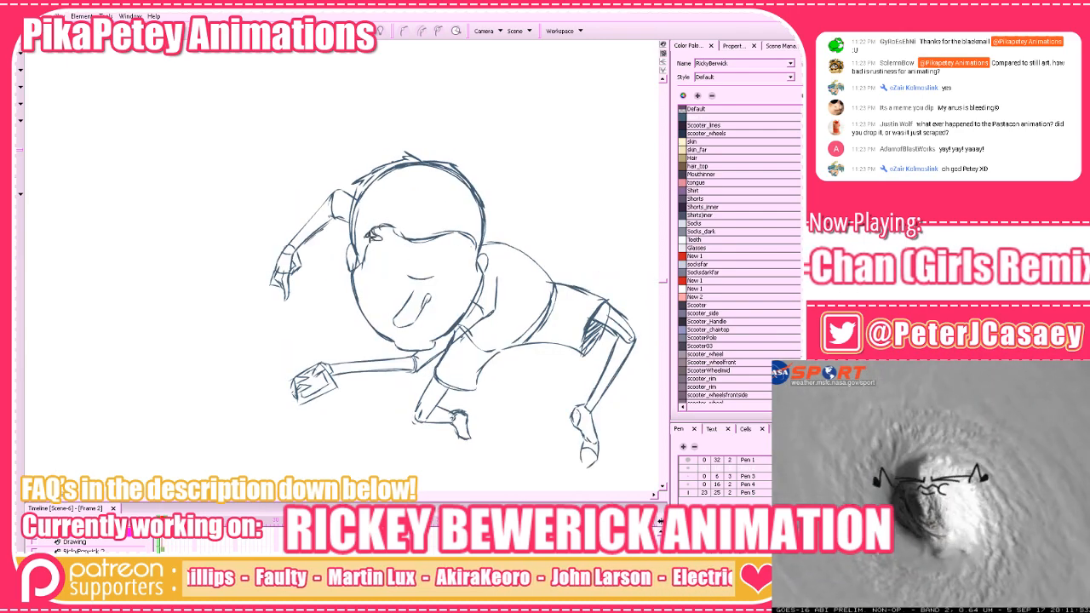
{"action": "key", "text": "comma"}
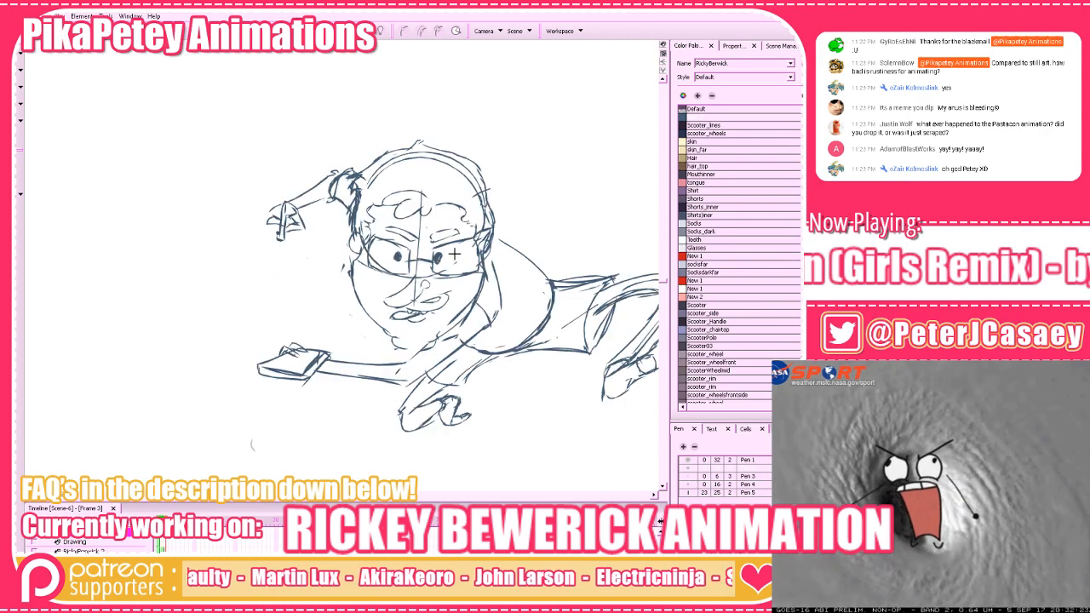
{"action": "key", "text": "period"}
{"action": "mouse_move", "coordinate": [410, 222]}
{"action": "left_mouse_down"}
{"action": "mouse_move", "coordinate": [435, 230]}
{"action": "mouse_move", "coordinate": [422, 248]}
{"action": "mouse_move", "coordinate": [471, 239]}
{"action": "left_mouse_up"}
{"action": "key", "text": "ctrl+z"}
{"action": "key", "text": "comma"}
{"action": "key", "text": "period"}
{"action": "key", "text": "ctrl+z"}
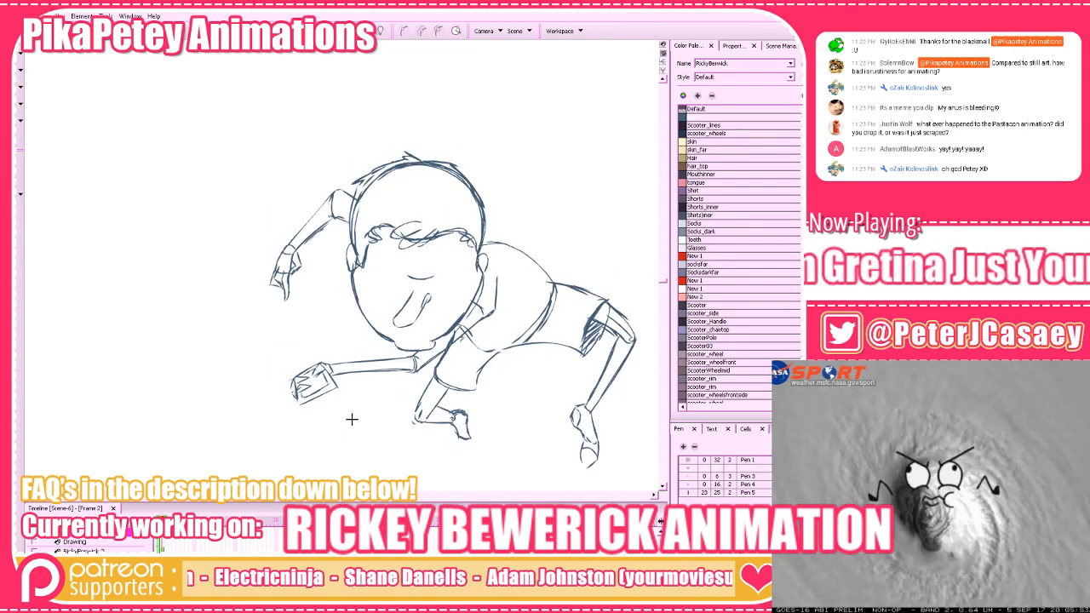
{"action": "key", "text": "ctrl+s"}
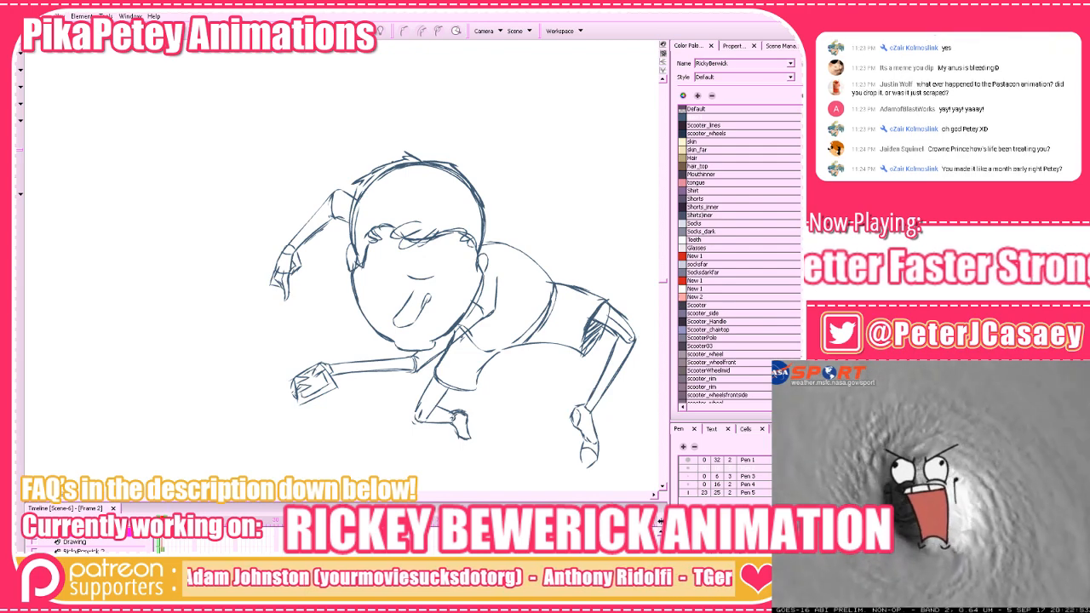
Turn on the onion skin and rough in the glasses lens nearest the character's body
{"action": "key", "text": "alt+o"}
{"action": "left_click_drag", "start_coordinate": [565, 327], "coordinate": [579, 371]}
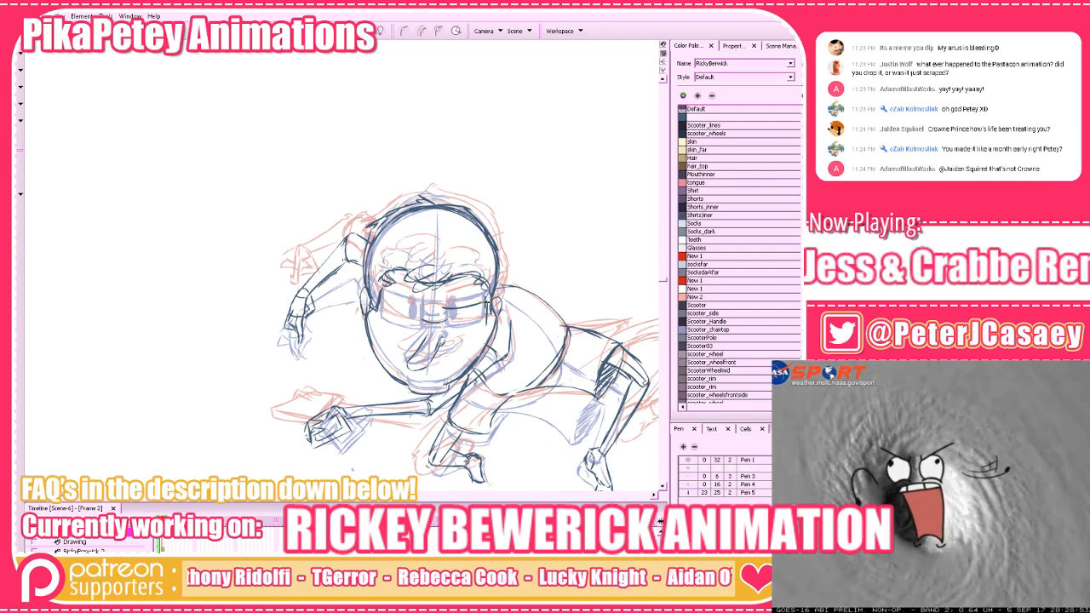
{"action": "mouse_move", "coordinate": [488, 326]}
{"action": "left_mouse_down"}
{"action": "mouse_move", "coordinate": [447, 326]}
{"action": "mouse_move", "coordinate": [442, 310]}
{"action": "mouse_move", "coordinate": [489, 322]}
{"action": "mouse_move", "coordinate": [460, 334]}
{"action": "mouse_move", "coordinate": [444, 308]}
{"action": "mouse_move", "coordinate": [490, 316]}
{"action": "left_mouse_up"}
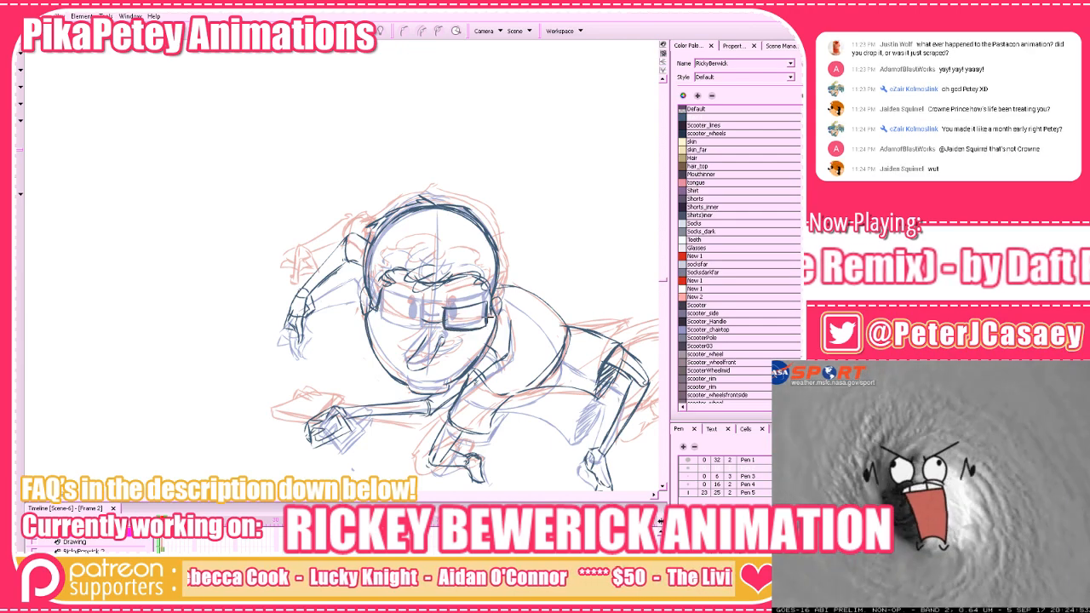
{"action": "key", "text": "ctrl+z"}
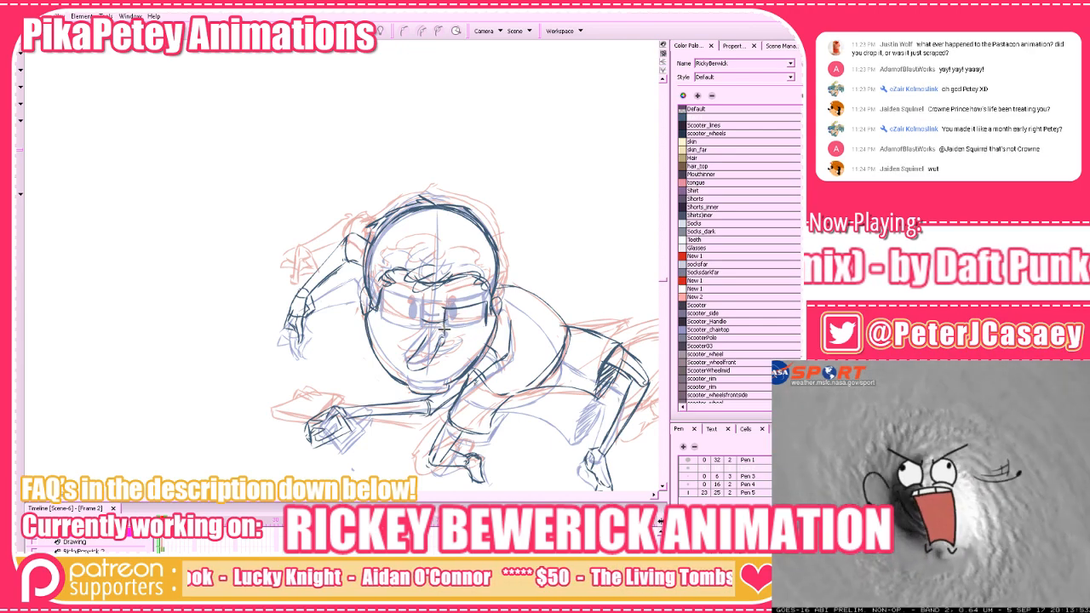
{"action": "mouse_move", "coordinate": [445, 331]}
{"action": "left_mouse_down"}
{"action": "mouse_move", "coordinate": [486, 324]}
{"action": "mouse_move", "coordinate": [445, 329]}
{"action": "left_mouse_up"}
{"action": "key", "text": "ctrl+z"}
{"action": "left_click_drag", "start_coordinate": [558, 319], "coordinate": [578, 322]}
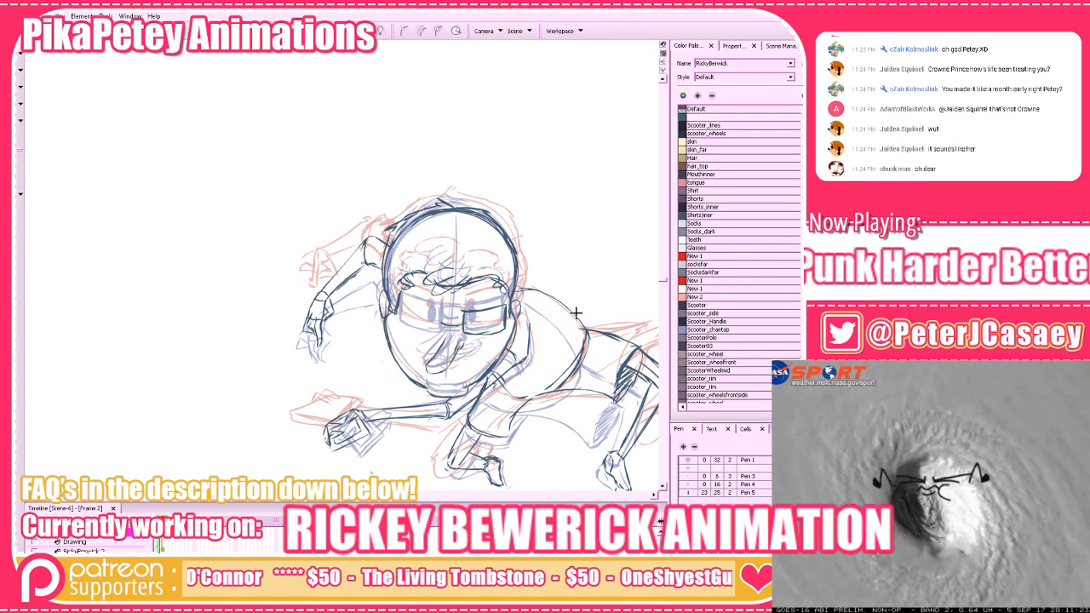
Draw the bridge and second lens of the glasses and the pupils inside both lenses, guided by the neighbouring frames
{"action": "key", "text": "."}
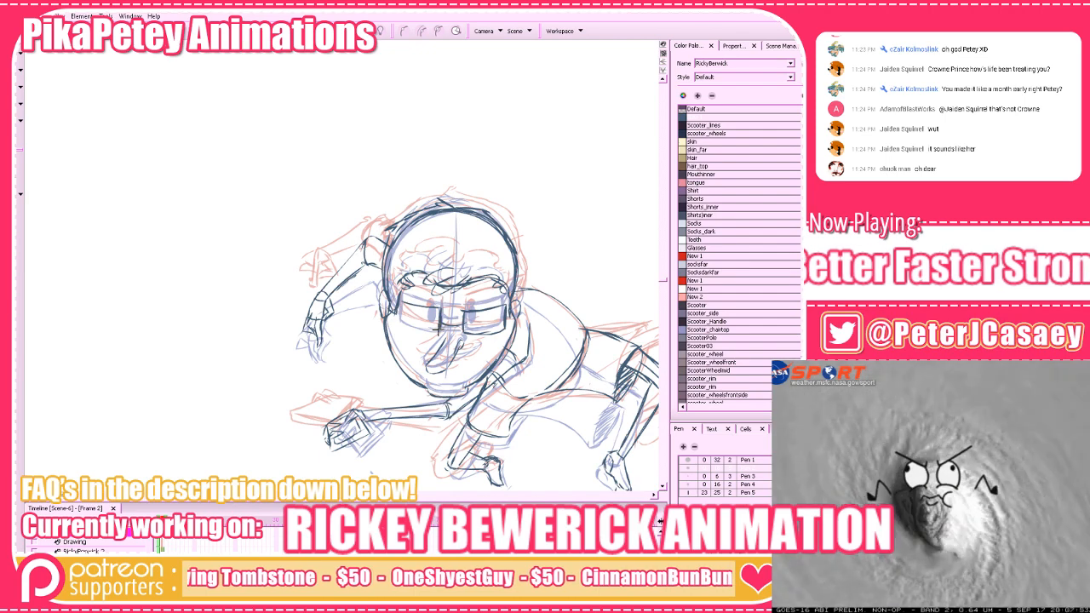
{"action": "left_click_drag", "start_coordinate": [400, 300], "coordinate": [444, 305]}
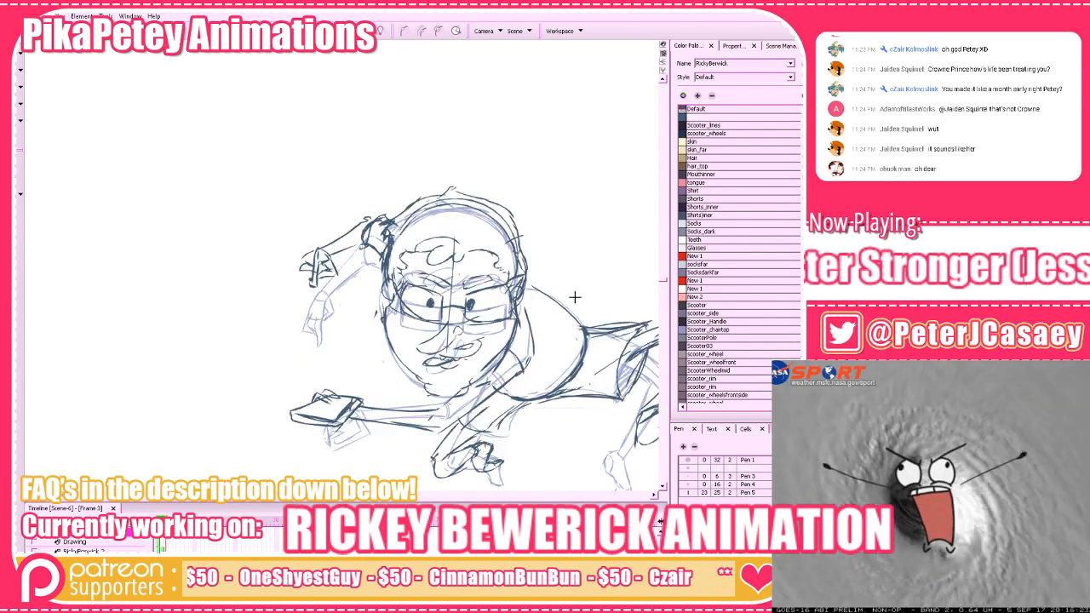
{"action": "key", "text": "."}
{"action": "key", "text": "."}
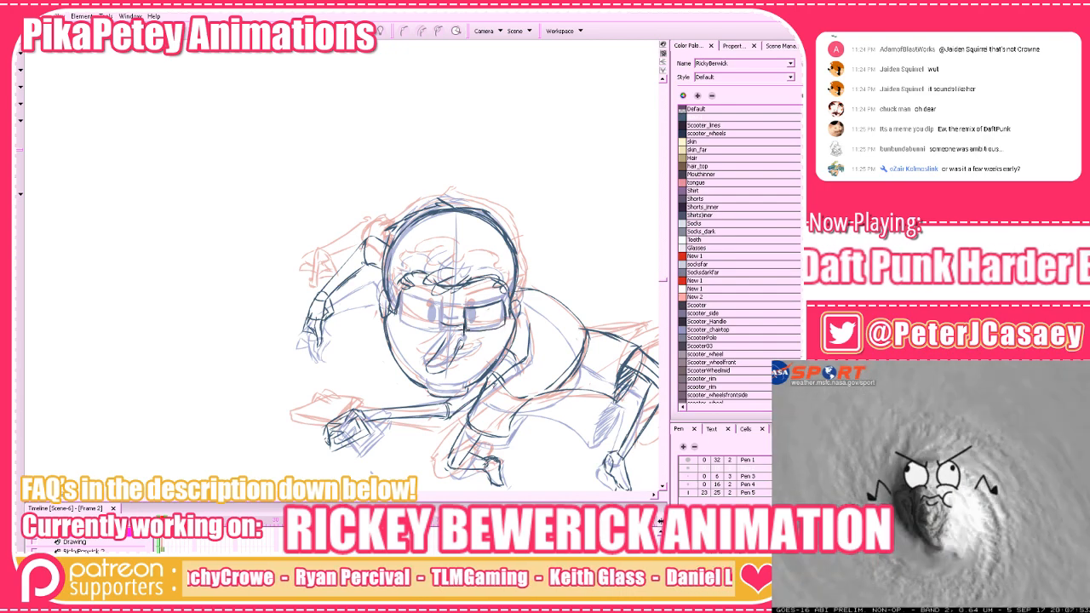
{"action": "mouse_move", "coordinate": [468, 320]}
{"action": "left_mouse_down"}
{"action": "mouse_move", "coordinate": [474, 307]}
{"action": "mouse_move", "coordinate": [470, 323]}
{"action": "mouse_move", "coordinate": [439, 334]}
{"action": "left_mouse_up"}
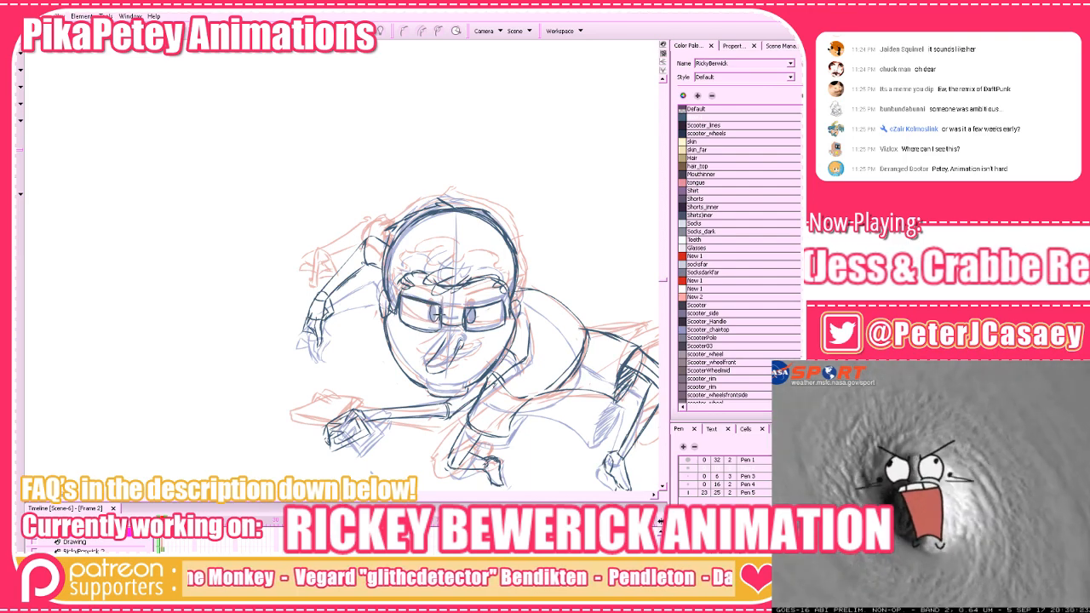
Flip through the neighbouring frames with the onion skin on and off to examine how the glasses and eyes move
{"action": "scroll", "coordinate": [431, 445], "scroll_direction": "down", "scroll_amount": 4}
{"action": "scroll", "coordinate": [494, 412], "scroll_direction": "up", "scroll_amount": 5}
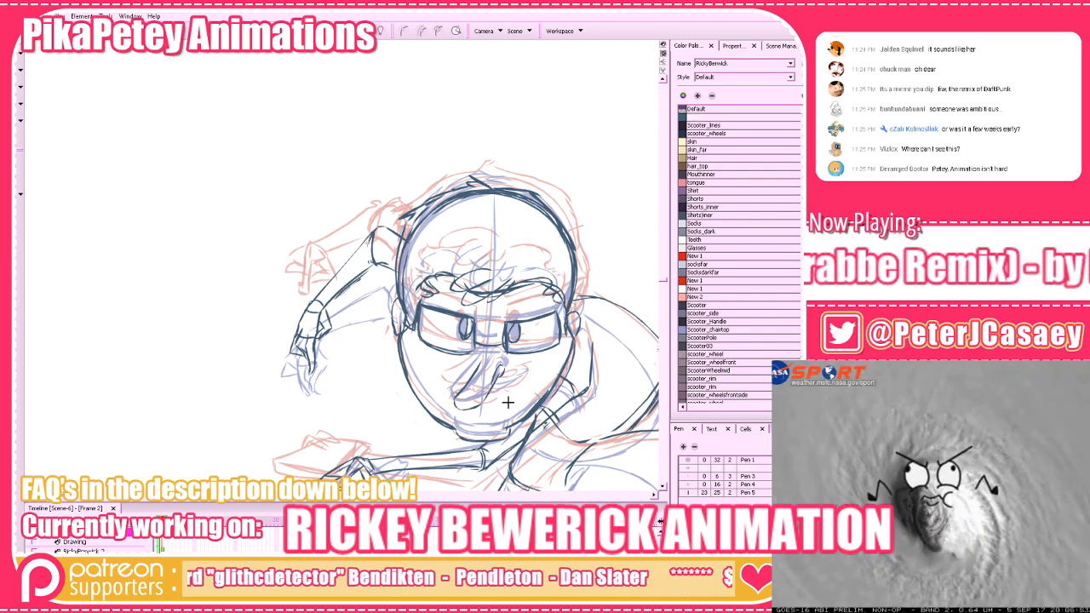
{"action": "key", "text": "comma"}
{"action": "key", "text": "period"}
{"action": "key", "text": "period"}
{"action": "key", "text": "comma"}
{"action": "key", "text": "alt+o"}
{"action": "key", "text": "comma"}
{"action": "key", "text": "period"}
{"action": "key", "text": "comma"}
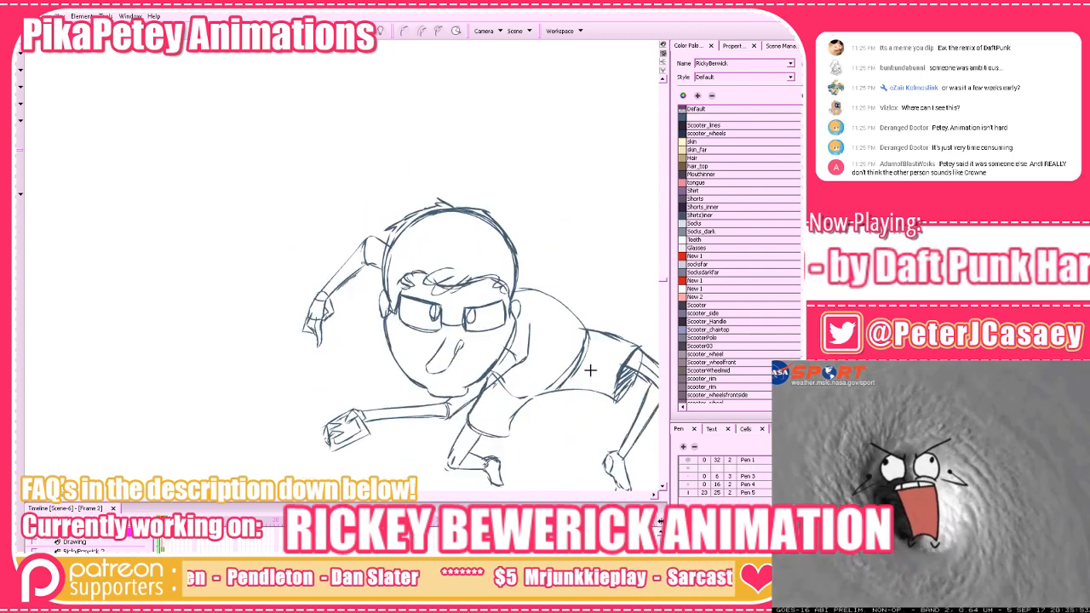
{"action": "key", "text": "period"}
{"action": "key", "text": "comma"}
{"action": "key", "text": "period"}
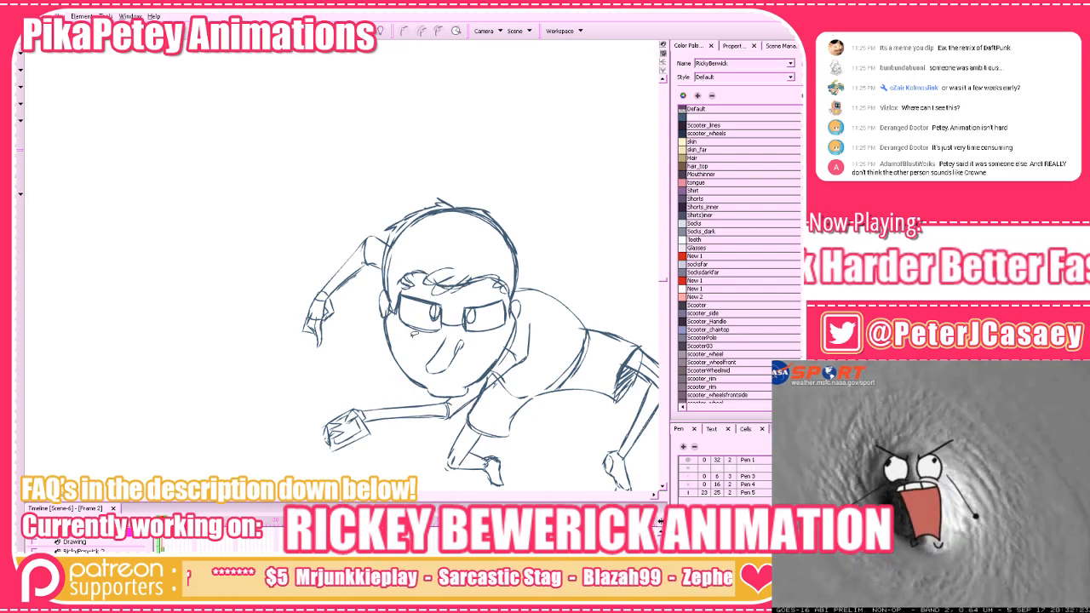
Touch up the pupils inside the glasses and rough in the smirking mouth beside the nose, checking against the neighbouring frames
{"action": "left_click", "coordinate": [440, 308]}
{"action": "left_click_drag", "start_coordinate": [440, 308], "coordinate": [442, 312]}
{"action": "left_click", "coordinate": [476, 279]}
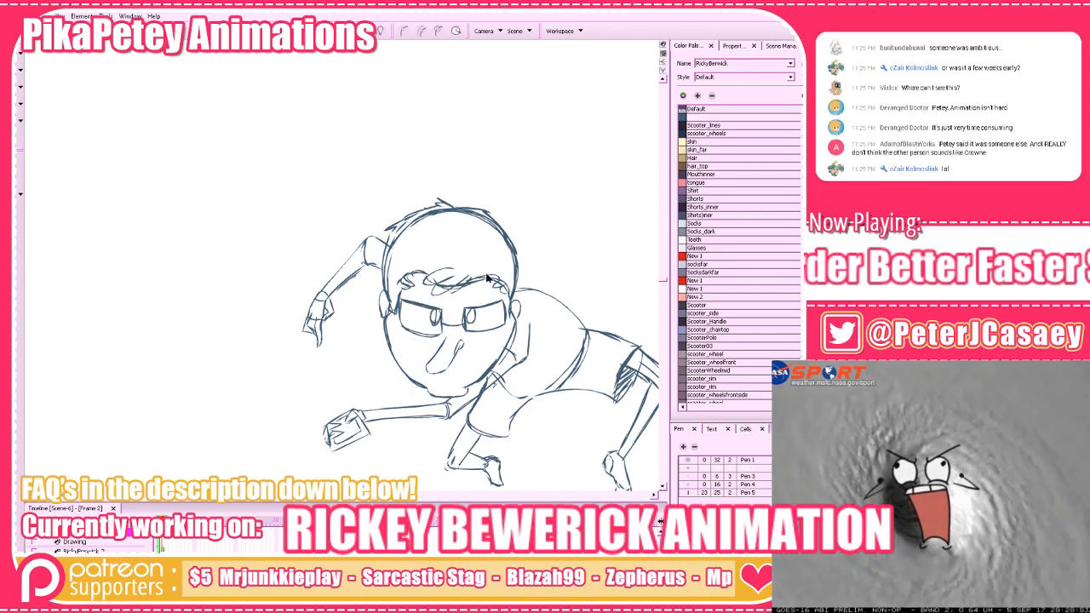
{"action": "key", "text": "comma"}
{"action": "key", "text": "period"}
{"action": "key", "text": "period"}
{"action": "key", "text": "comma"}
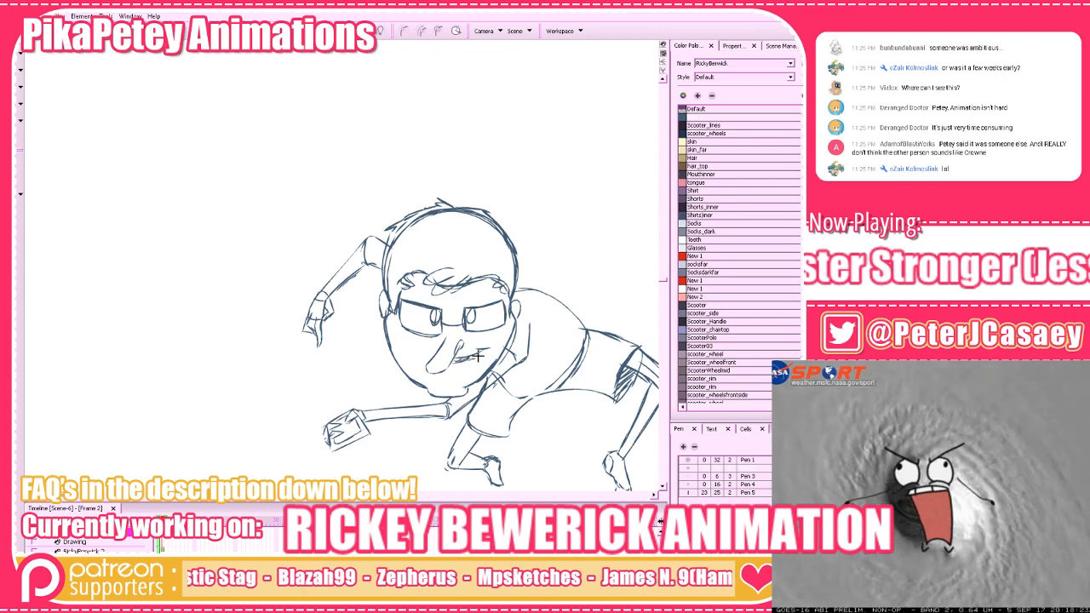
{"action": "key", "text": "1"}
{"action": "key", "text": "2"}
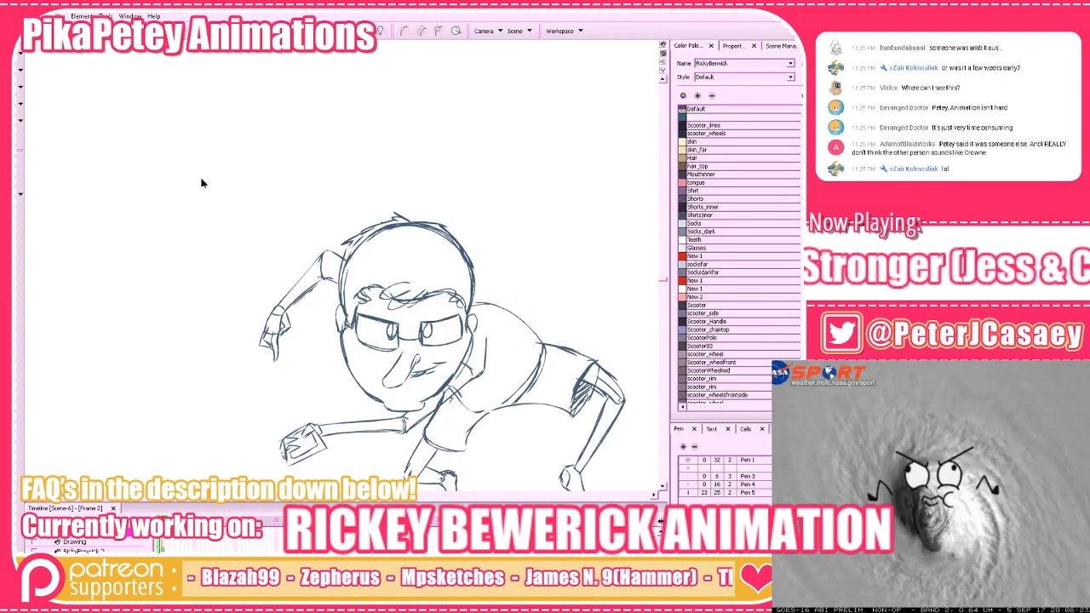
Flip repeatedly between frame 2 and its neighbouring frames to examine how the head and body move
{"action": "mouse_move", "coordinate": [435, 313]}
{"action": "left_mouse_down"}
{"action": "mouse_move", "coordinate": [401, 345]}
{"action": "mouse_move", "coordinate": [451, 339]}
{"action": "mouse_move", "coordinate": [485, 312]}
{"action": "mouse_move", "coordinate": [467, 313]}
{"action": "mouse_move", "coordinate": [469, 327]}
{"action": "mouse_move", "coordinate": [449, 342]}
{"action": "left_mouse_up"}
{"action": "left_click", "coordinate": [553, 248]}
{"action": "left_click_drag", "start_coordinate": [590, 250], "coordinate": [551, 172]}
{"action": "key", "text": "comma"}
{"action": "key", "text": "period"}
{"action": "key", "text": "period"}
{"action": "left_click_drag", "start_coordinate": [624, 223], "coordinate": [608, 265]}
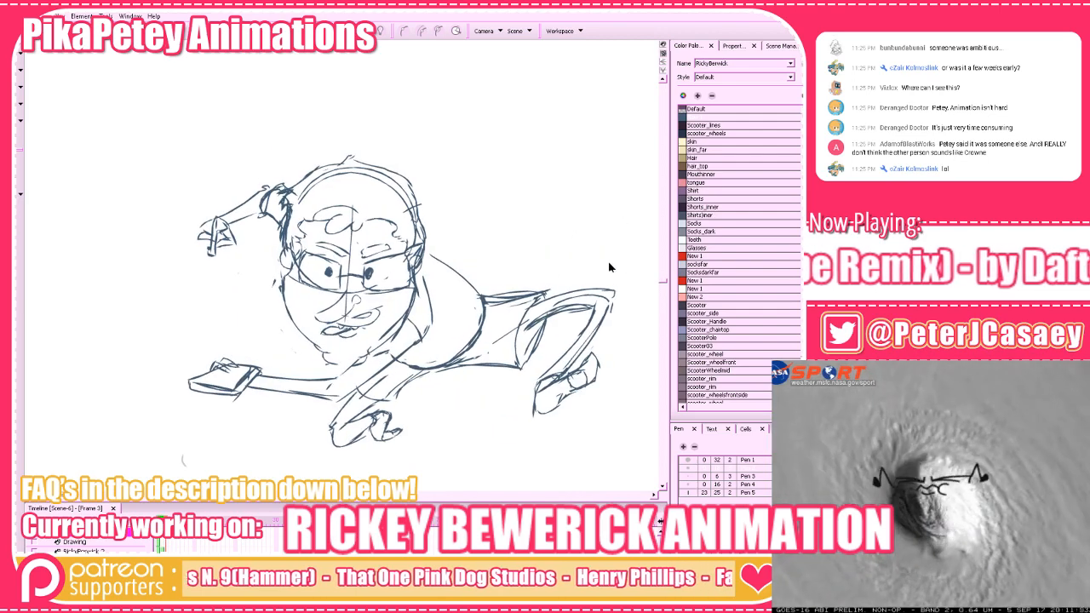
{"action": "key", "text": "comma"}
{"action": "key", "text": "comma"}
{"action": "key", "text": "period"}
{"action": "key", "text": "period"}
{"action": "key", "text": "comma"}
{"action": "key", "text": "comma"}
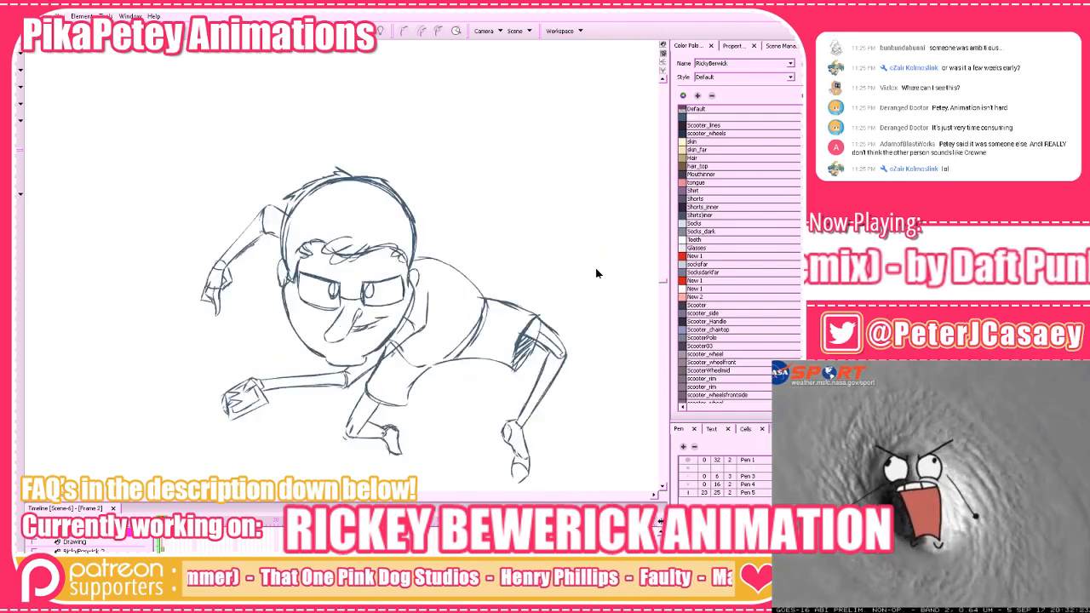
{"action": "key", "text": "period"}
{"action": "key", "text": "period"}
{"action": "key", "text": "comma"}
Select the frame 2 head drawing and squash it slightly down from its crown, comparing the result with the neighbouring frames
{"action": "left_click_drag", "start_coordinate": [457, 87], "coordinate": [244, 432]}
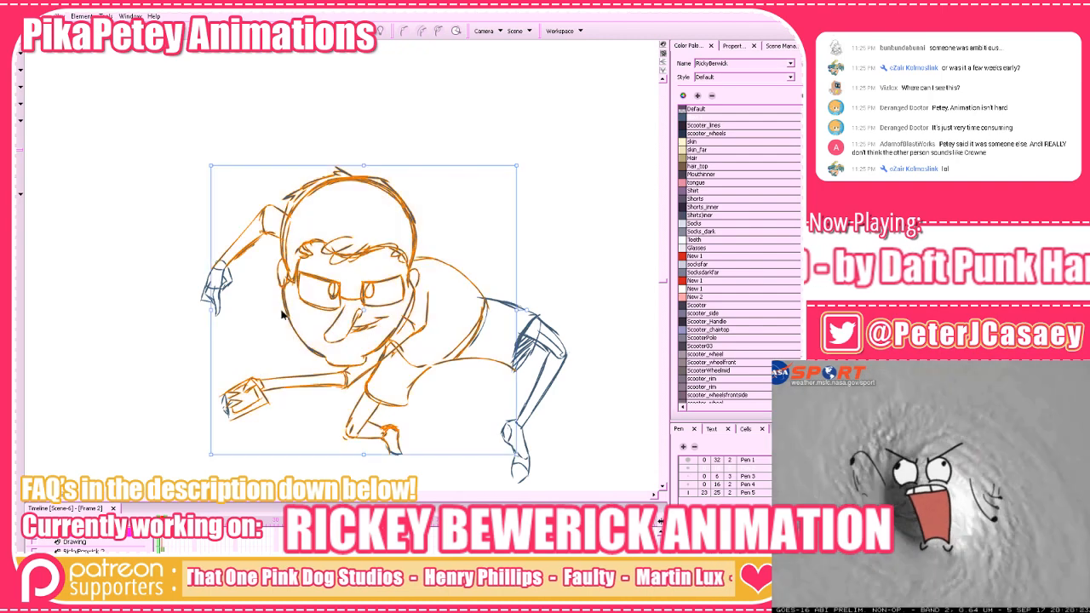
{"action": "left_click", "coordinate": [384, 143]}
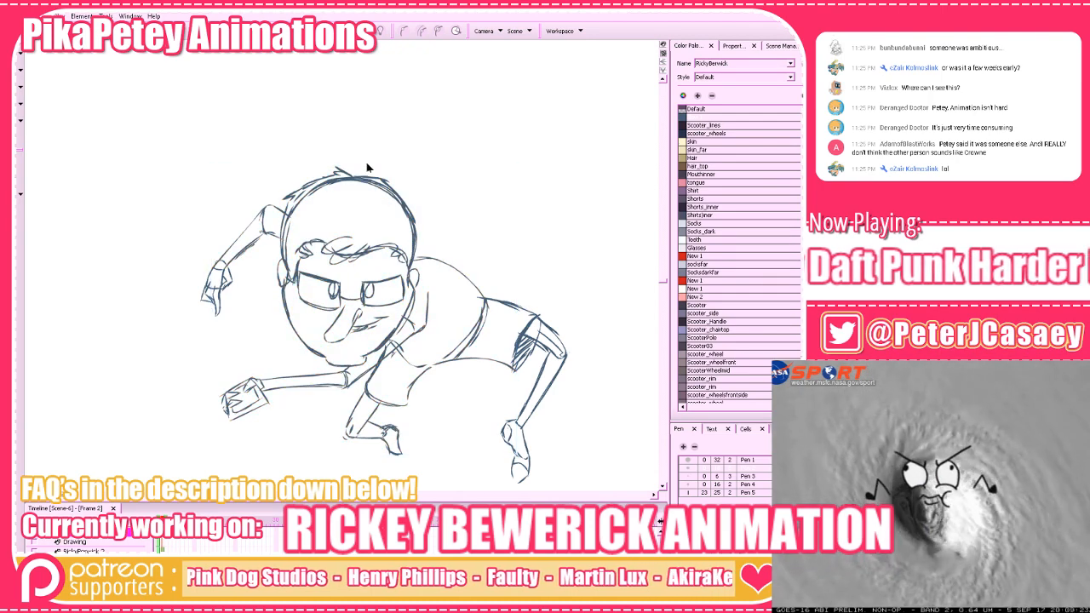
{"action": "mouse_move", "coordinate": [272, 344]}
{"action": "left_mouse_down"}
{"action": "mouse_move", "coordinate": [383, 345]}
{"action": "mouse_move", "coordinate": [416, 292]}
{"action": "mouse_move", "coordinate": [416, 150]}
{"action": "mouse_move", "coordinate": [283, 243]}
{"action": "mouse_move", "coordinate": [300, 315]}
{"action": "left_mouse_up"}
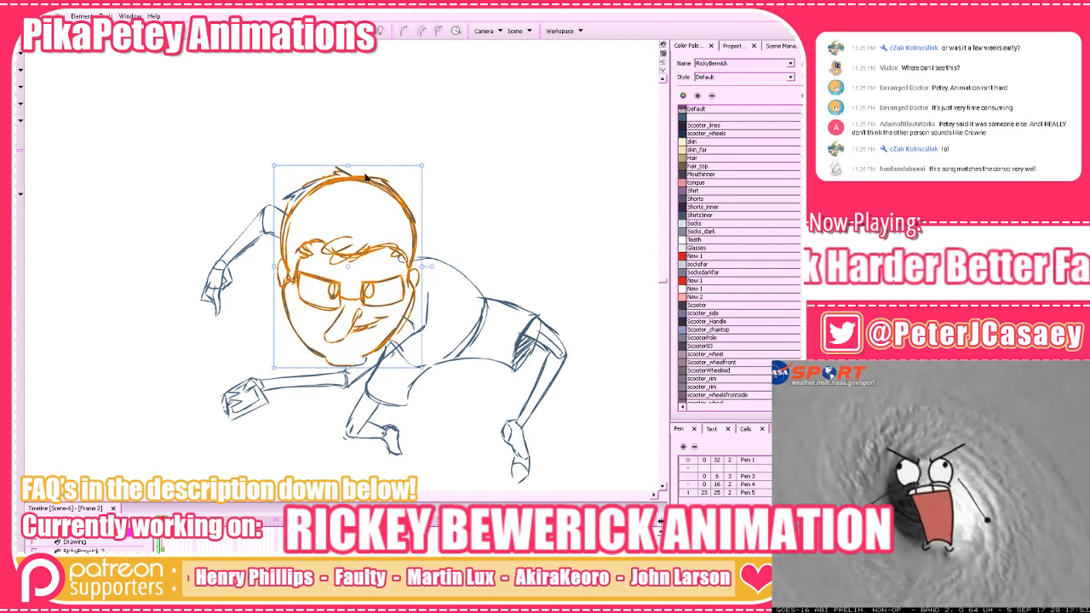
{"action": "left_click_drag", "start_coordinate": [349, 165], "coordinate": [349, 173]}
{"action": "left_click", "coordinate": [377, 128]}
{"action": "key", "text": "comma"}
{"action": "key", "text": "period"}
{"action": "mouse_move", "coordinate": [263, 305]}
{"action": "left_mouse_down"}
{"action": "mouse_move", "coordinate": [325, 368]}
{"action": "mouse_move", "coordinate": [396, 325]}
{"action": "mouse_move", "coordinate": [391, 313]}
{"action": "mouse_move", "coordinate": [416, 298]}
{"action": "mouse_move", "coordinate": [407, 232]}
{"action": "mouse_move", "coordinate": [365, 160]}
{"action": "mouse_move", "coordinate": [278, 240]}
{"action": "mouse_move", "coordinate": [264, 307]}
{"action": "left_mouse_up"}
{"action": "left_click_drag", "start_coordinate": [365, 181], "coordinate": [364, 185]}
{"action": "left_click", "coordinate": [468, 91]}
{"action": "key", "text": "comma"}
{"action": "key", "text": "period"}
{"action": "key", "text": "period"}
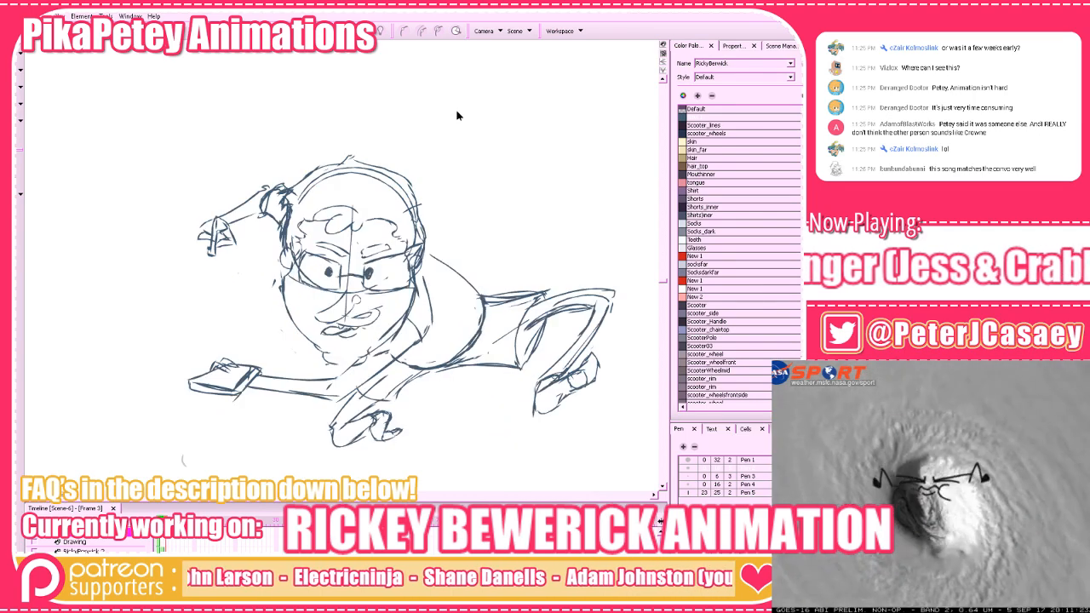
Go to the blank frame 4, display frame 3 as onion skin, and save the scene
{"action": "key", "text": "period"}
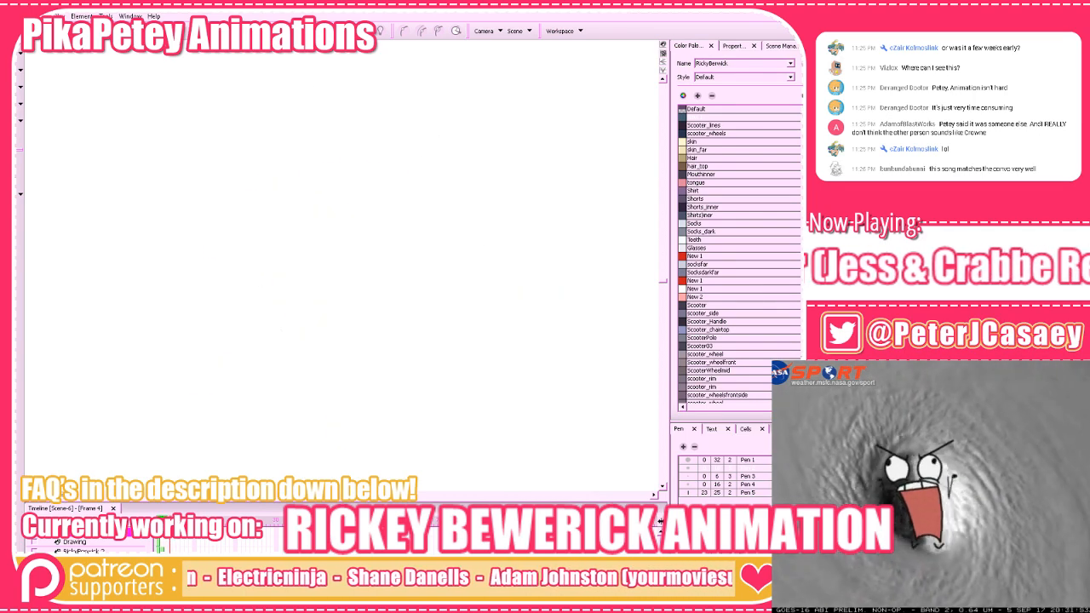
{"action": "mouse_move", "coordinate": [579, 420]}
{"action": "left_mouse_down"}
{"action": "mouse_move", "coordinate": [525, 419]}
{"action": "mouse_move", "coordinate": [574, 418]}
{"action": "left_mouse_up"}
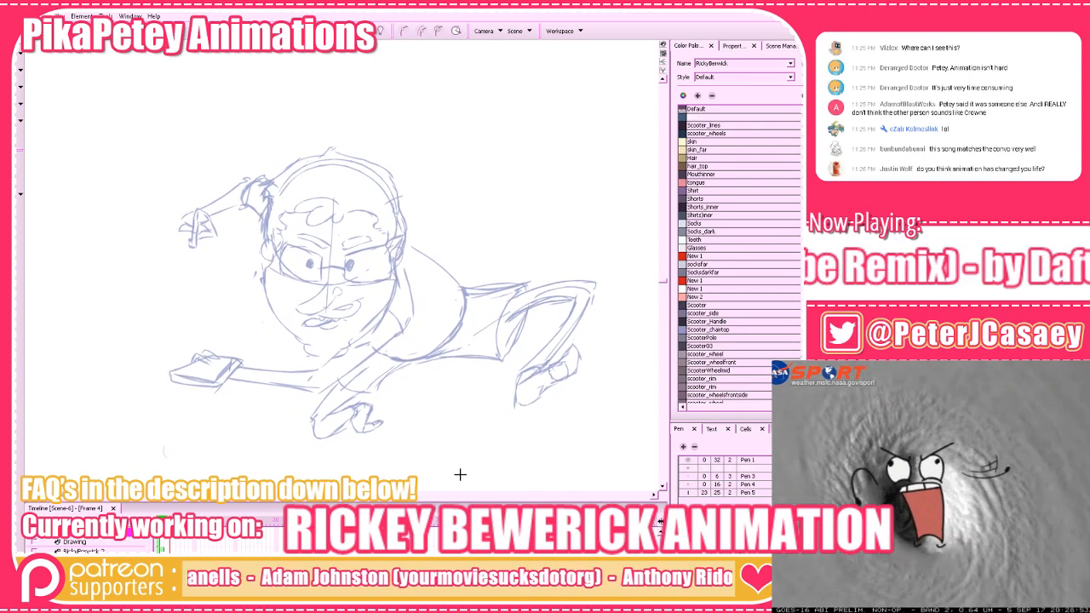
{"action": "key", "text": "ctrl+s"}
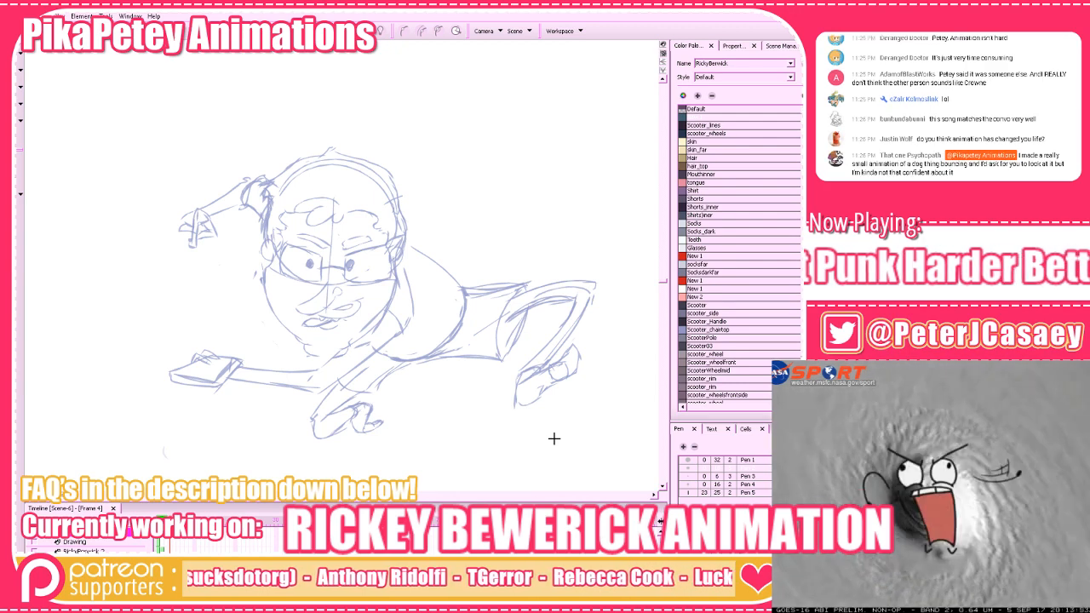
{"action": "mouse_move", "coordinate": [570, 425]}
{"action": "left_mouse_down"}
{"action": "mouse_move", "coordinate": [525, 402]}
{"action": "mouse_move", "coordinate": [506, 434]}
{"action": "mouse_move", "coordinate": [555, 426]}
{"action": "left_mouse_up"}
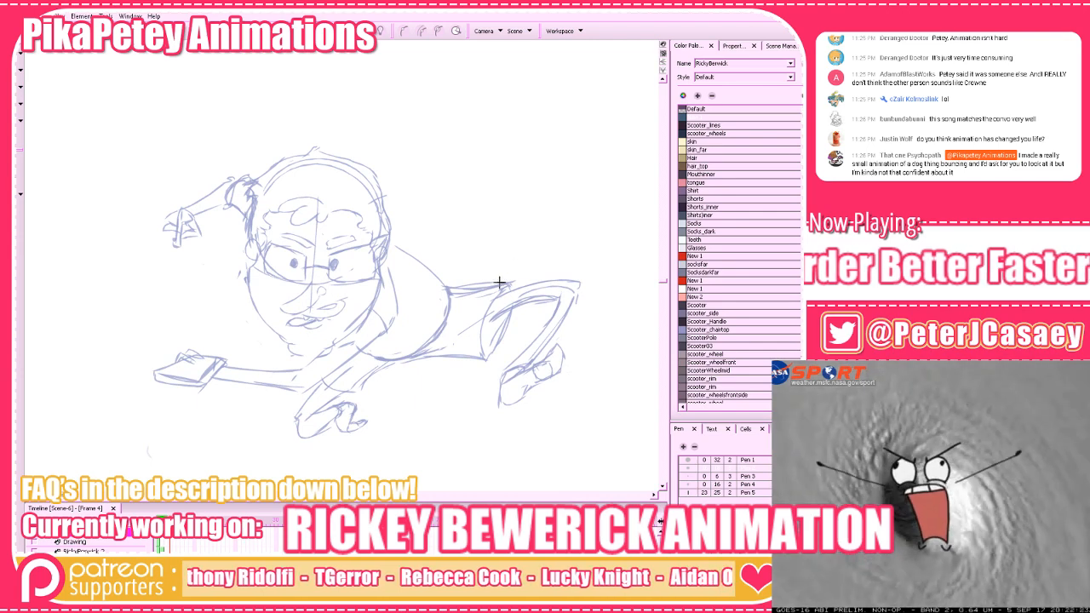
Draw the curved edge of the shorts' leg opening on frame 4, just behind the raised thigh's start
{"action": "mouse_move", "coordinate": [494, 338]}
{"action": "left_mouse_down"}
{"action": "mouse_move", "coordinate": [495, 272]}
{"action": "mouse_move", "coordinate": [506, 283]}
{"action": "mouse_move", "coordinate": [489, 327]}
{"action": "left_mouse_up"}
{"action": "key", "text": "ctrl+z"}
{"action": "key", "text": "ctrl+z"}
{"action": "key", "text": "ctrl+z"}
{"action": "mouse_move", "coordinate": [503, 276]}
{"action": "left_mouse_down"}
{"action": "mouse_move", "coordinate": [494, 351]}
{"action": "mouse_move", "coordinate": [496, 271]}
{"action": "left_mouse_up"}
{"action": "left_click_drag", "start_coordinate": [574, 294], "coordinate": [567, 295]}
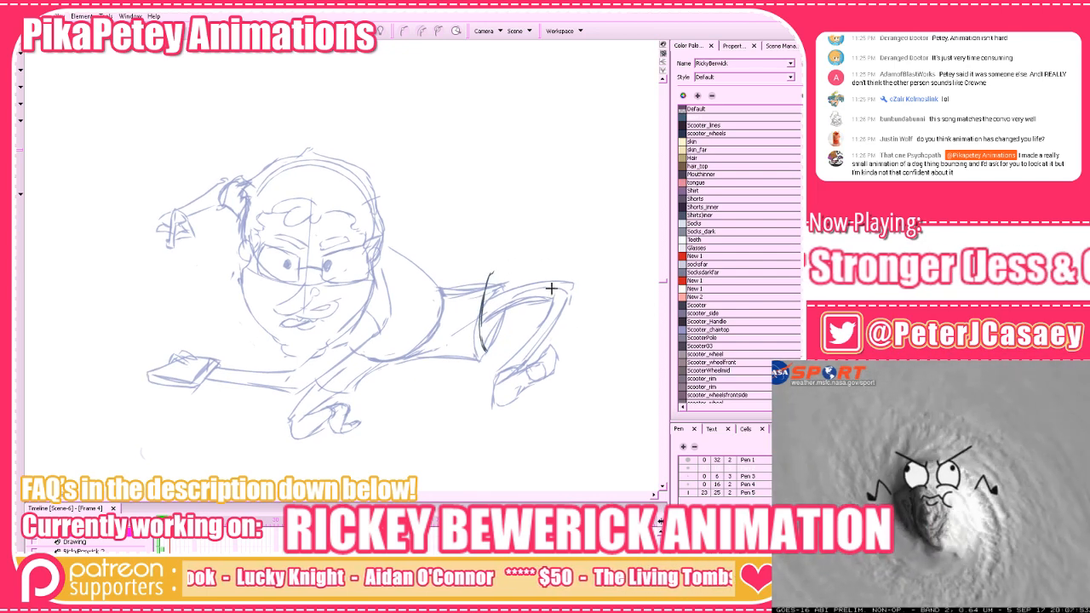
{"action": "key", "text": "ctrl+z"}
Draw the upper and lower contours of the thigh from the shorts' leg opening out to the knee
{"action": "left_click_drag", "start_coordinate": [493, 273], "coordinate": [572, 263]}
{"action": "key", "text": "ctrl+z"}
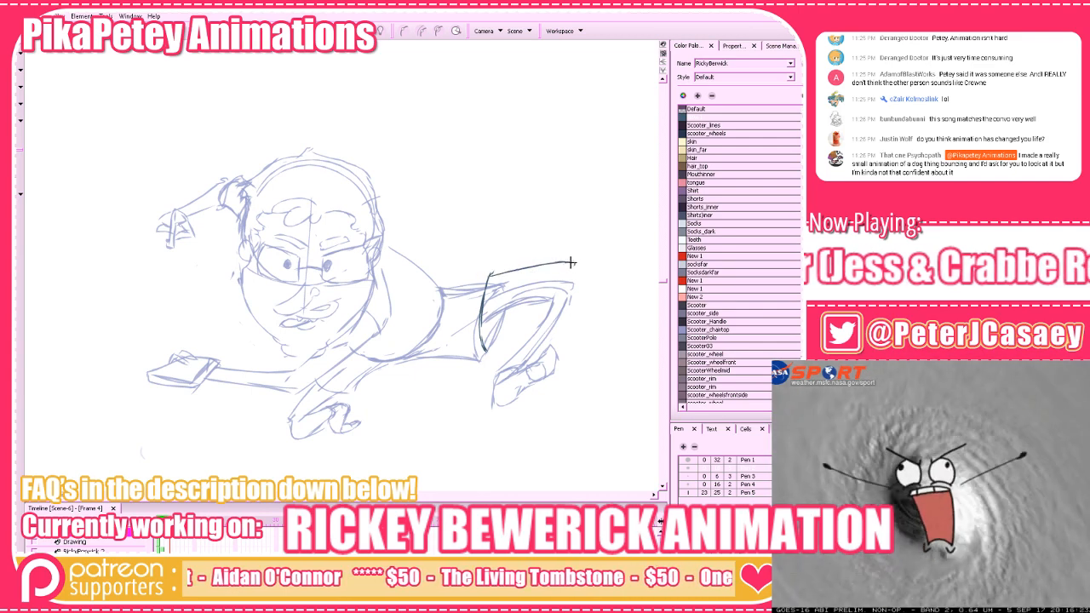
{"action": "left_click_drag", "start_coordinate": [486, 294], "coordinate": [575, 267]}
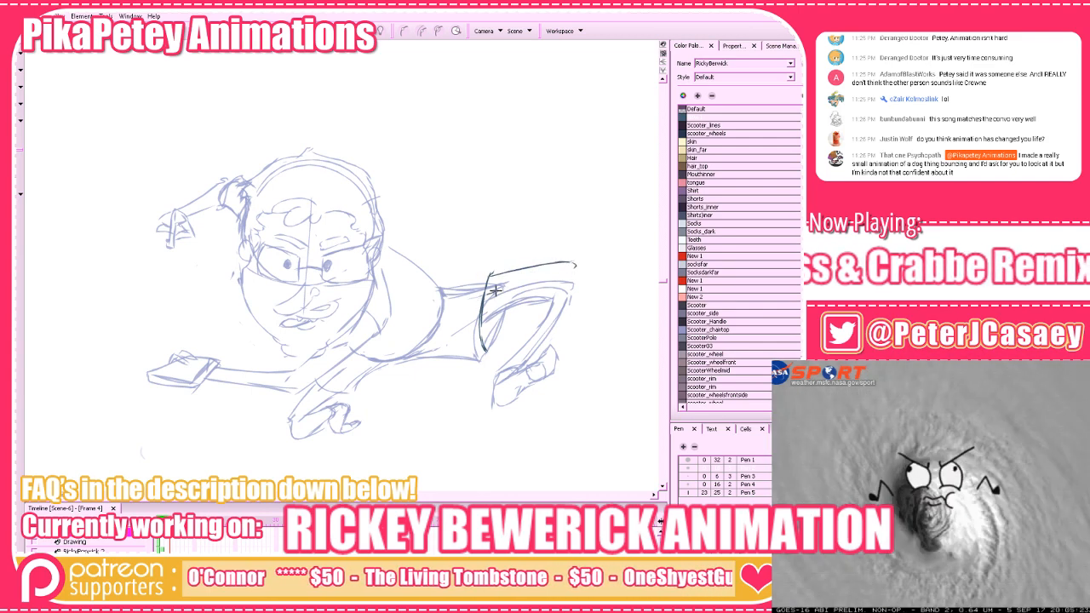
{"action": "left_click_drag", "start_coordinate": [485, 293], "coordinate": [572, 268]}
{"action": "key", "text": "ctrl+z"}
{"action": "left_click_drag", "start_coordinate": [484, 294], "coordinate": [554, 273]}
Hide the onion skin and flip between frames 3 and 4 to compare the new thigh lines with the previous pose
{"action": "left_click_drag", "start_coordinate": [497, 168], "coordinate": [431, 170]}
{"action": "left_click", "coordinate": [346, 31]}
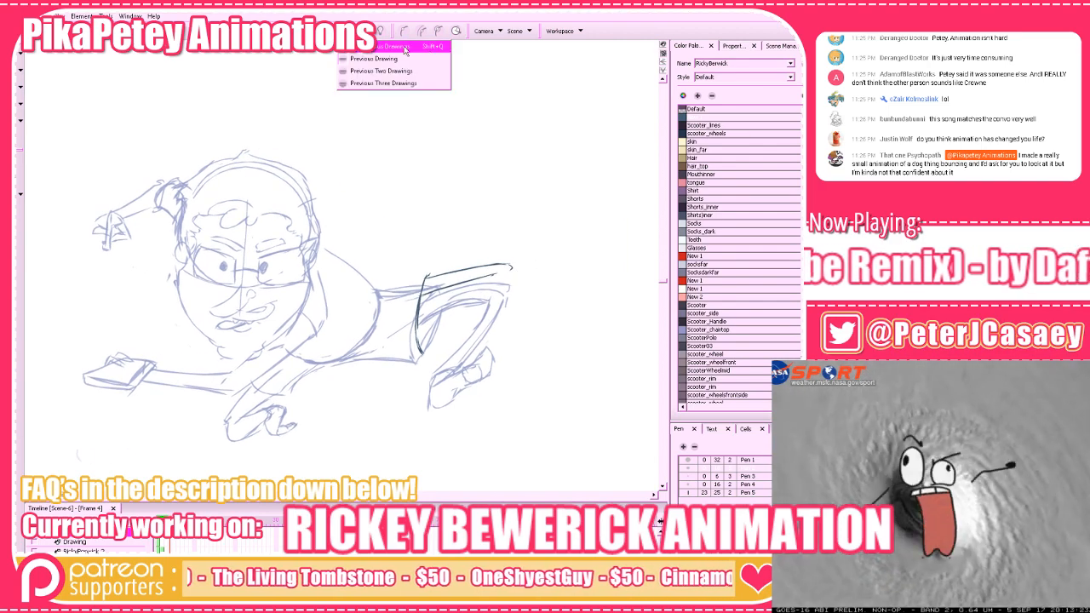
{"action": "left_click", "coordinate": [396, 82]}
{"action": "key", "text": "comma"}
{"action": "key", "text": "period"}
{"action": "key", "text": "comma"}
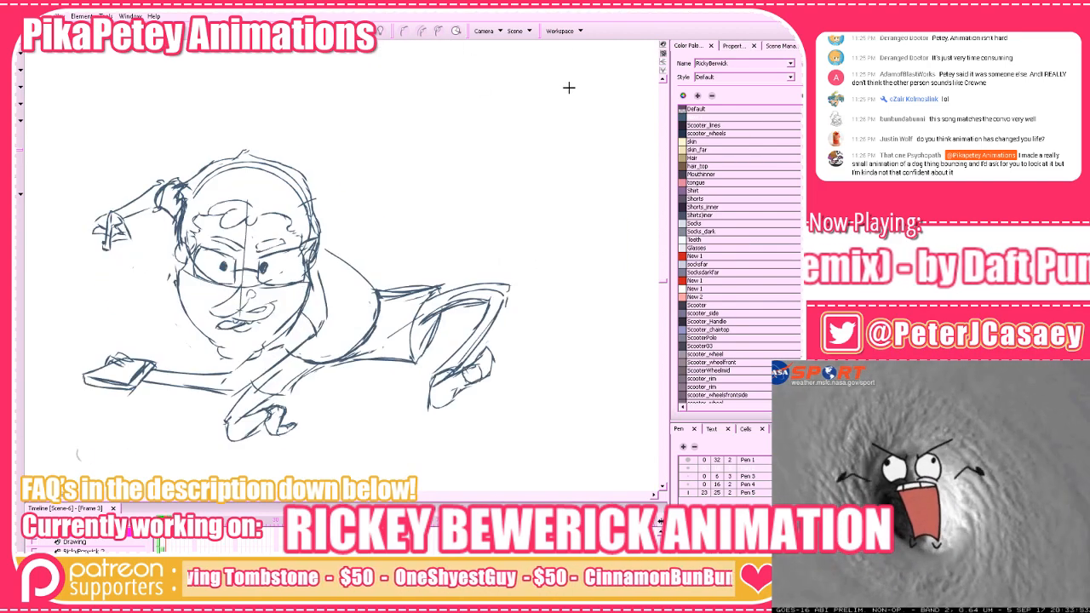
{"action": "key", "text": "period"}
{"action": "key", "text": "comma"}
{"action": "key", "text": "period"}
{"action": "key", "text": "comma"}
{"action": "key", "text": "period"}
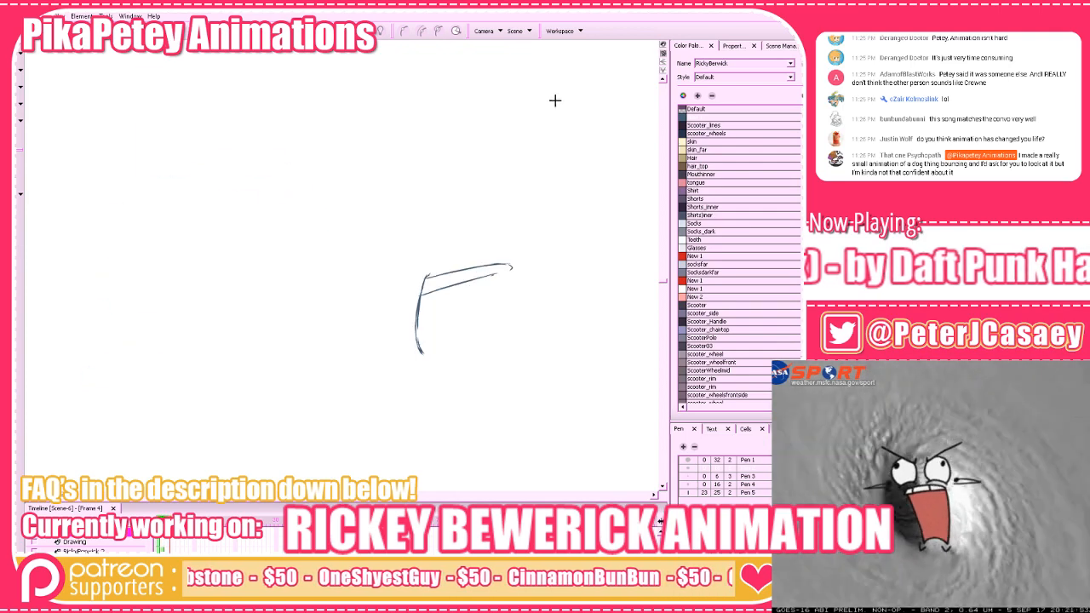
Turn the onion skin back on and redraw the underside line of the thigh on frame 4
{"action": "key", "text": "alt+o"}
{"action": "key", "text": "ctrl+z"}
{"action": "left_click_drag", "start_coordinate": [421, 294], "coordinate": [498, 279]}
{"action": "key", "text": "ctrl+z"}
{"action": "key", "text": "ctrl+z"}
{"action": "left_click_drag", "start_coordinate": [420, 298], "coordinate": [504, 276]}
{"action": "key", "text": "ctrl+z"}
{"action": "mouse_move", "coordinate": [420, 298]}
{"action": "left_mouse_down"}
{"action": "mouse_move", "coordinate": [511, 268]}
{"action": "mouse_move", "coordinate": [444, 288]}
{"action": "mouse_move", "coordinate": [501, 275]}
{"action": "mouse_move", "coordinate": [479, 326]}
{"action": "left_mouse_up"}
{"action": "key", "text": "ctrl+z"}
{"action": "key", "text": "ctrl+z"}
{"action": "key", "text": "f"}
{"action": "key", "text": "g"}
{"action": "key", "text": "ctrl+z"}
{"action": "key", "text": "ctrl+z"}
Draw the front and back contours of the shin from the knee down to the ankle, redoing unsatisfactory strokes
{"action": "mouse_move", "coordinate": [511, 268]}
{"action": "left_mouse_down"}
{"action": "mouse_move", "coordinate": [482, 342]}
{"action": "mouse_move", "coordinate": [494, 325]}
{"action": "left_mouse_up"}
{"action": "key", "text": "ctrl+z"}
{"action": "key", "text": "ctrl+z"}
{"action": "left_click_drag", "start_coordinate": [511, 271], "coordinate": [489, 340]}
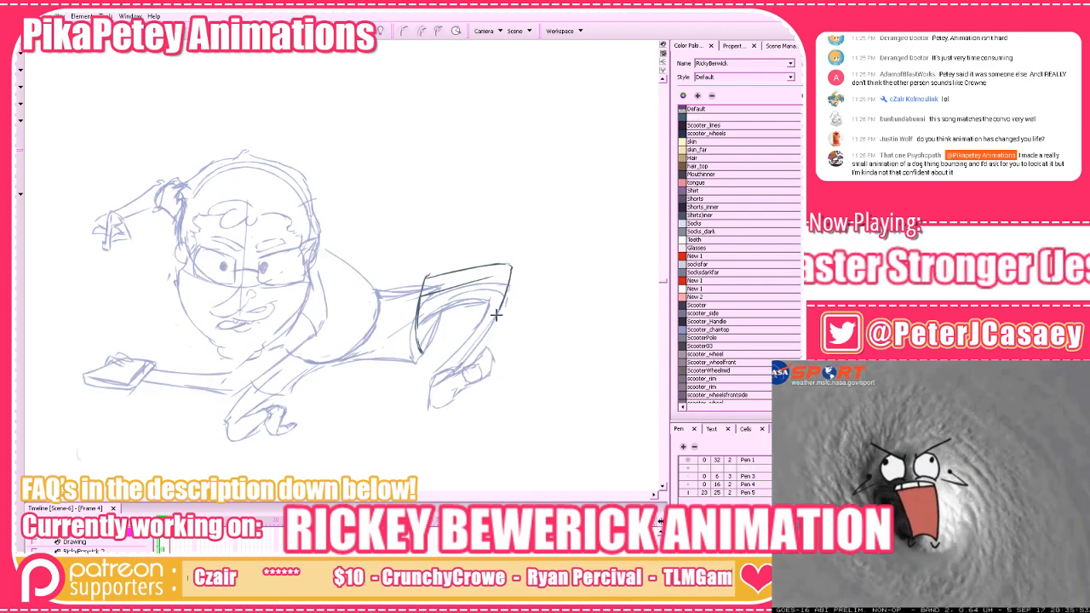
{"action": "left_click_drag", "start_coordinate": [491, 272], "coordinate": [480, 320]}
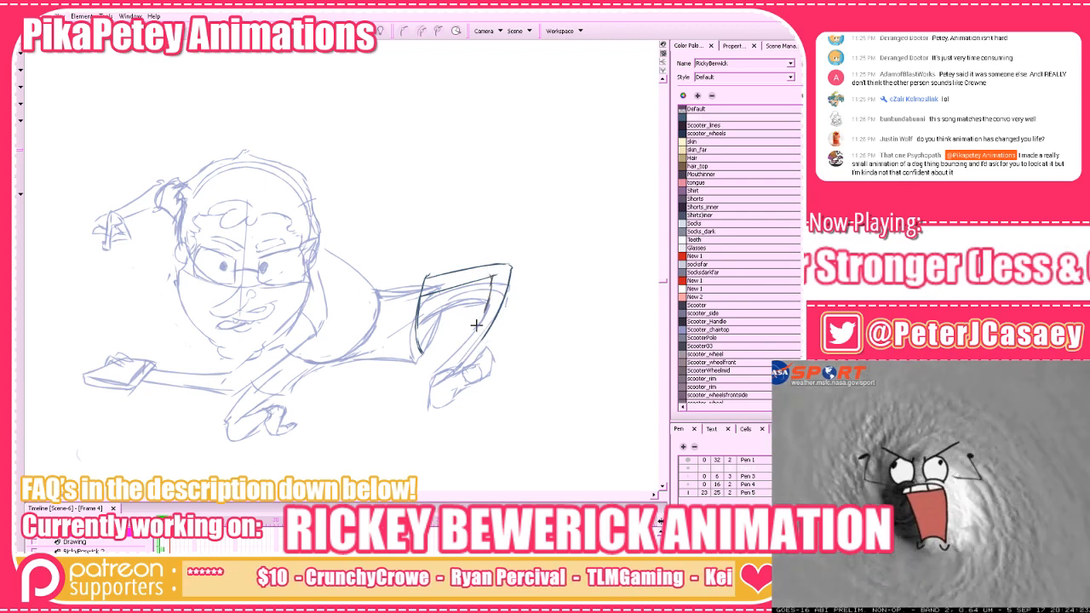
{"action": "left_click_drag", "start_coordinate": [492, 279], "coordinate": [478, 334]}
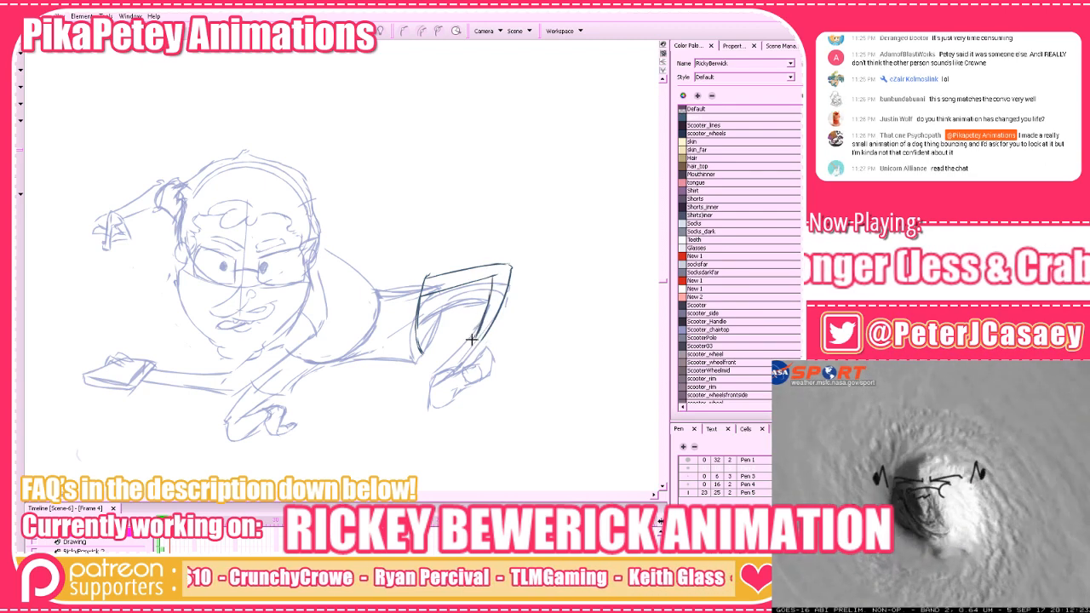
{"action": "key", "text": "ctrl+z"}
{"action": "key", "text": "ctrl+z"}
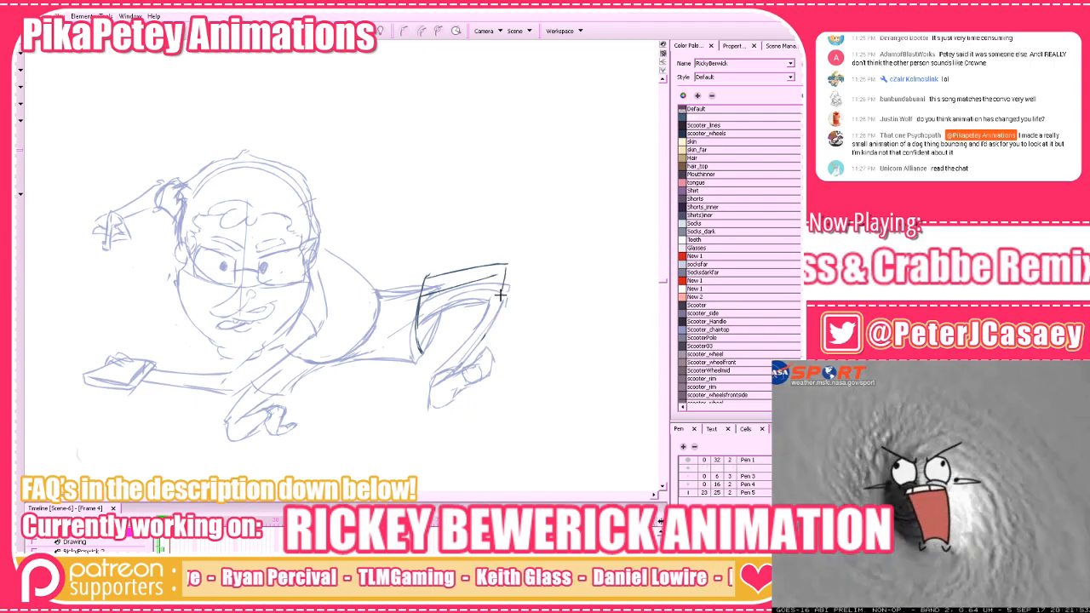
{"action": "left_click_drag", "start_coordinate": [505, 268], "coordinate": [477, 356]}
{"action": "key", "text": "ctrl+z"}
{"action": "mouse_move", "coordinate": [506, 267]}
{"action": "left_mouse_down"}
{"action": "mouse_move", "coordinate": [496, 313]}
{"action": "mouse_move", "coordinate": [457, 358]}
{"action": "mouse_move", "coordinate": [450, 350]}
{"action": "mouse_move", "coordinate": [472, 355]}
{"action": "mouse_move", "coordinate": [455, 352]}
{"action": "mouse_move", "coordinate": [490, 275]}
{"action": "mouse_move", "coordinate": [460, 347]}
{"action": "left_mouse_up"}
{"action": "key", "text": "ctrl+z"}
{"action": "left_click_drag", "start_coordinate": [484, 301], "coordinate": [458, 351]}
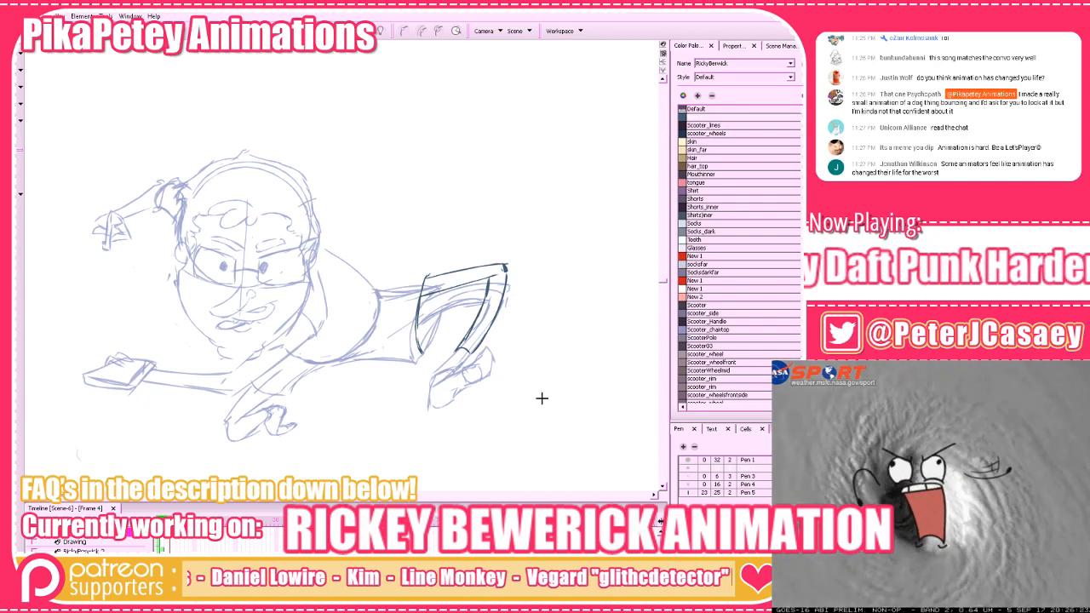
Hide the onion skin and flip through frames 2 to 4 to check how the new leg moves
{"action": "left_click", "coordinate": [382, 34]}
{"action": "key", "text": "comma"}
{"action": "key", "text": "comma"}
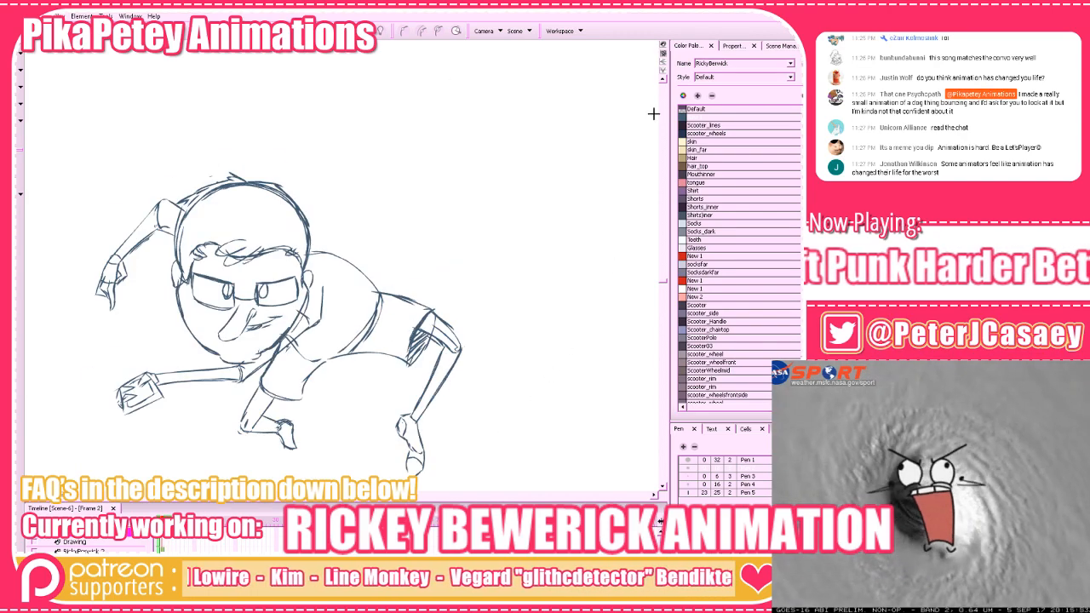
{"action": "key", "text": "period"}
{"action": "key", "text": "period"}
{"action": "key", "text": "comma"}
{"action": "key", "text": "period"}
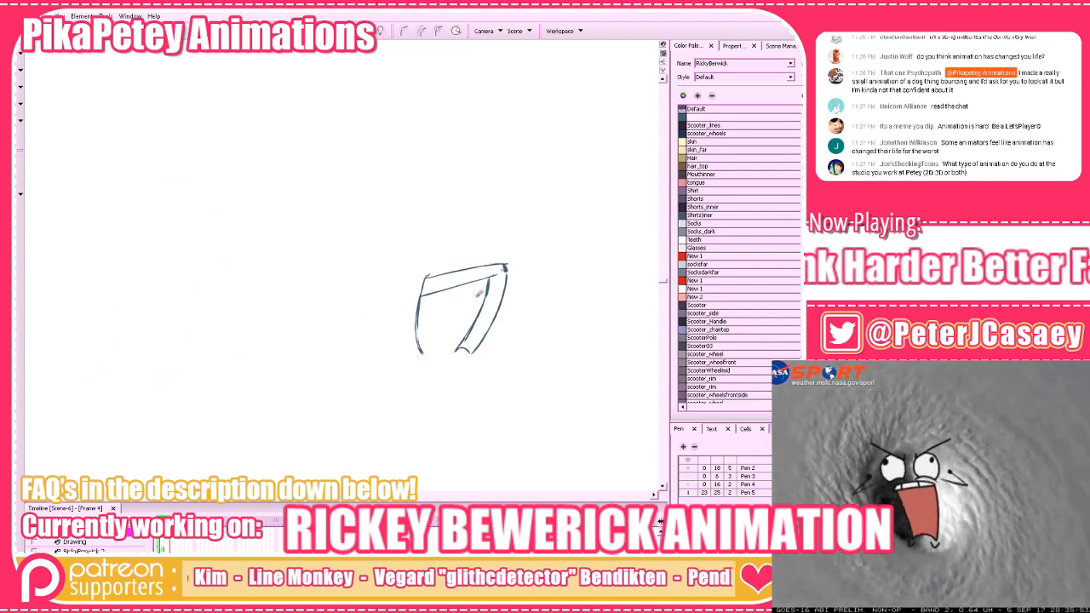
Erase and redraw the thigh's underside and the inner shin line so they meet cleanly behind the knee
{"action": "mouse_move", "coordinate": [461, 280]}
{"action": "left_mouse_down"}
{"action": "mouse_move", "coordinate": [436, 291]}
{"action": "mouse_move", "coordinate": [478, 280]}
{"action": "left_mouse_up"}
{"action": "key", "text": "alt+b"}
{"action": "left_click_drag", "start_coordinate": [419, 299], "coordinate": [492, 277]}
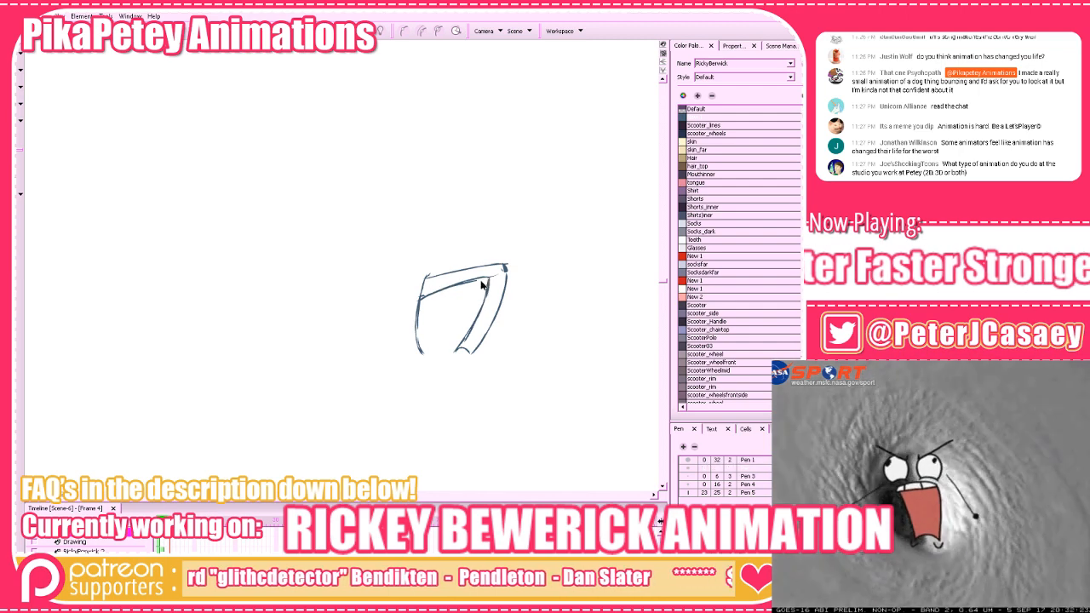
{"action": "key", "text": "ctrl+z"}
{"action": "key", "text": "ctrl+z"}
{"action": "key", "text": "alt+e"}
{"action": "left_click_drag", "start_coordinate": [494, 274], "coordinate": [489, 282]}
{"action": "key", "text": "alt+b"}
{"action": "mouse_move", "coordinate": [420, 299]}
{"action": "left_mouse_down"}
{"action": "mouse_move", "coordinate": [498, 282]}
{"action": "mouse_move", "coordinate": [460, 342]}
{"action": "mouse_move", "coordinate": [489, 282]}
{"action": "mouse_move", "coordinate": [467, 338]}
{"action": "left_mouse_up"}
{"action": "key", "text": "ctrl+z"}
{"action": "key", "text": "ctrl+z"}
{"action": "key", "text": "ctrl+z"}
{"action": "left_click_drag", "start_coordinate": [488, 285], "coordinate": [455, 351]}
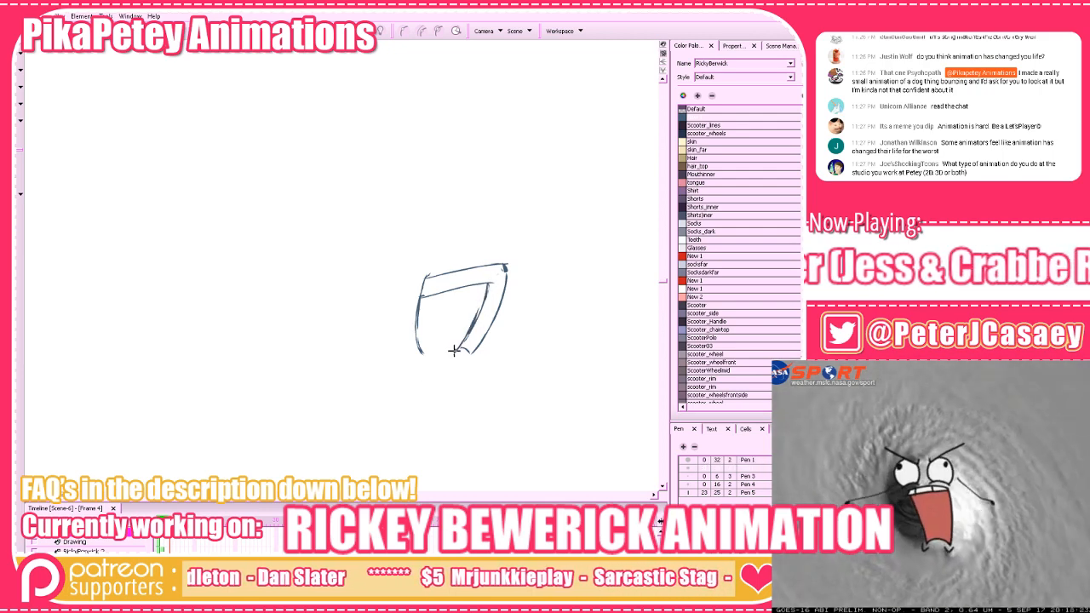
Compare frame 4 with the earlier frames and draw the second edge of the shorts' leg opening over the onion skin
{"action": "key", "text": "comma"}
{"action": "key", "text": "comma"}
{"action": "key", "text": "period"}
{"action": "key", "text": "period"}
{"action": "left_click_drag", "start_coordinate": [429, 296], "coordinate": [424, 354]}
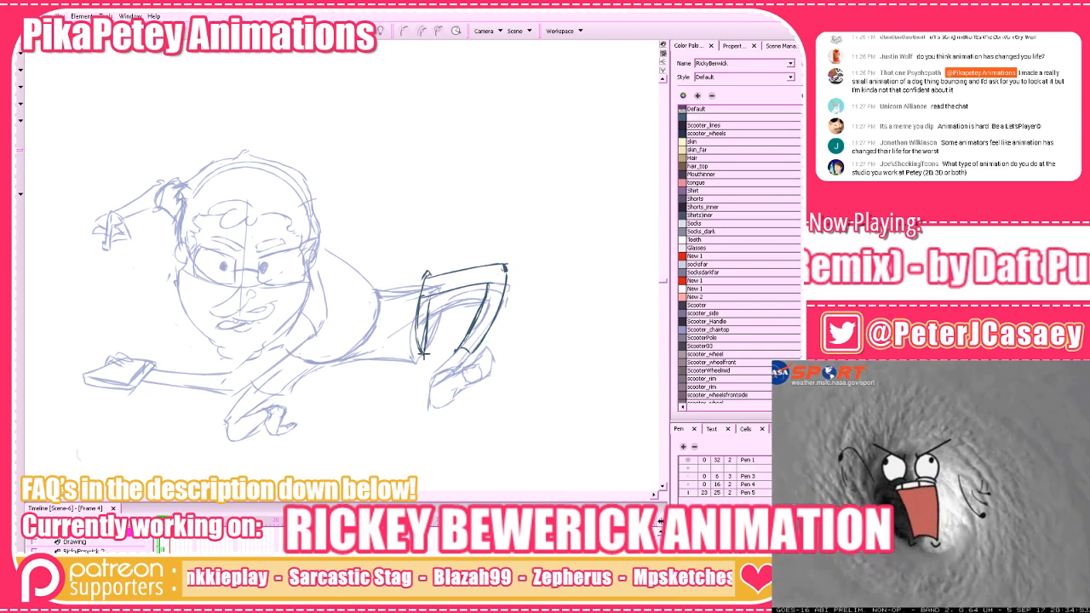
Draw the top and bottom edges of the shorts between the waist and the leg opening, and hatch the opening
{"action": "left_click_drag", "start_coordinate": [427, 273], "coordinate": [375, 291]}
{"action": "key", "text": "ctrl+z"}
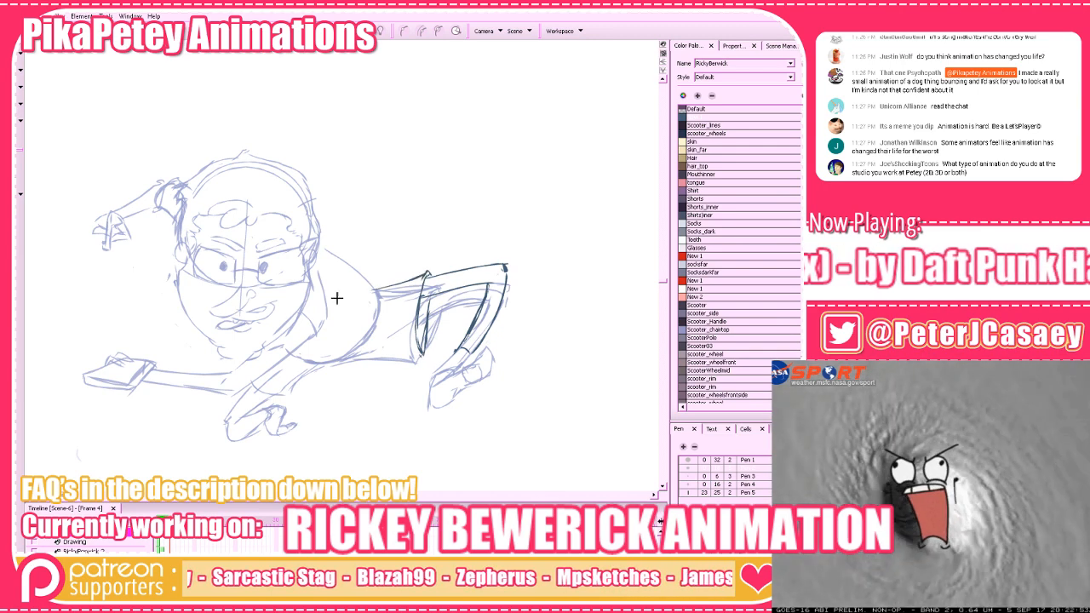
{"action": "left_click_drag", "start_coordinate": [423, 352], "coordinate": [350, 357]}
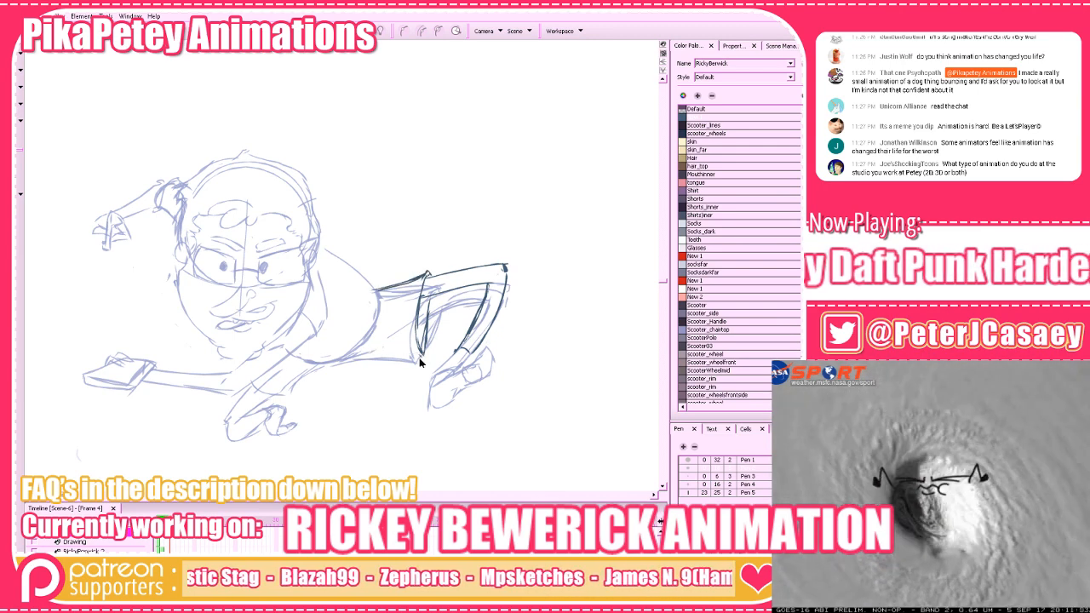
{"action": "key", "text": "ctrl+z"}
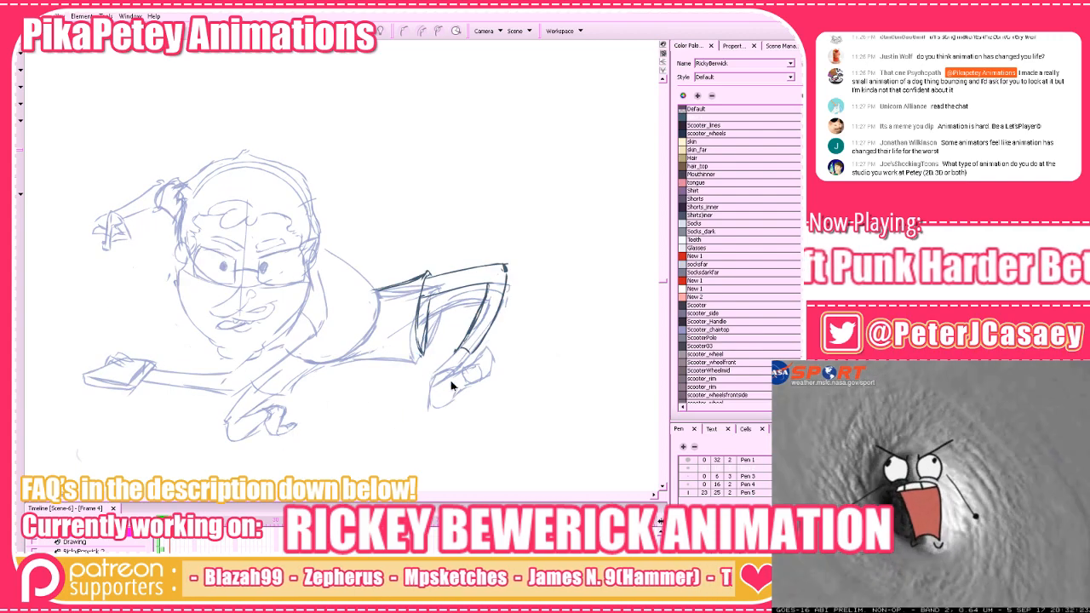
{"action": "mouse_move", "coordinate": [423, 353]}
{"action": "left_mouse_down"}
{"action": "mouse_move", "coordinate": [350, 357]}
{"action": "mouse_move", "coordinate": [377, 327]}
{"action": "mouse_move", "coordinate": [372, 285]}
{"action": "mouse_move", "coordinate": [369, 347]}
{"action": "left_mouse_up"}
{"action": "key", "text": "ctrl+z"}
{"action": "key", "text": "ctrl+z"}
Draw the curved back from behind the head to the waist and continue it around as the shirt hem under the belly
{"action": "left_click_drag", "start_coordinate": [318, 244], "coordinate": [381, 287]}
{"action": "key", "text": "ctrl+z"}
{"action": "mouse_move", "coordinate": [315, 242]}
{"action": "left_mouse_down"}
{"action": "mouse_move", "coordinate": [380, 287]}
{"action": "mouse_move", "coordinate": [373, 281]}
{"action": "mouse_move", "coordinate": [371, 335]}
{"action": "mouse_move", "coordinate": [308, 354]}
{"action": "left_mouse_up"}
{"action": "key", "text": "ctrl+z"}
{"action": "key", "text": "ctrl+z"}
{"action": "mouse_move", "coordinate": [379, 298]}
{"action": "left_mouse_down"}
{"action": "mouse_move", "coordinate": [325, 354]}
{"action": "mouse_move", "coordinate": [286, 352]}
{"action": "left_mouse_up"}
{"action": "key", "text": "ctrl+z"}
{"action": "left_click_drag", "start_coordinate": [379, 304], "coordinate": [287, 353]}
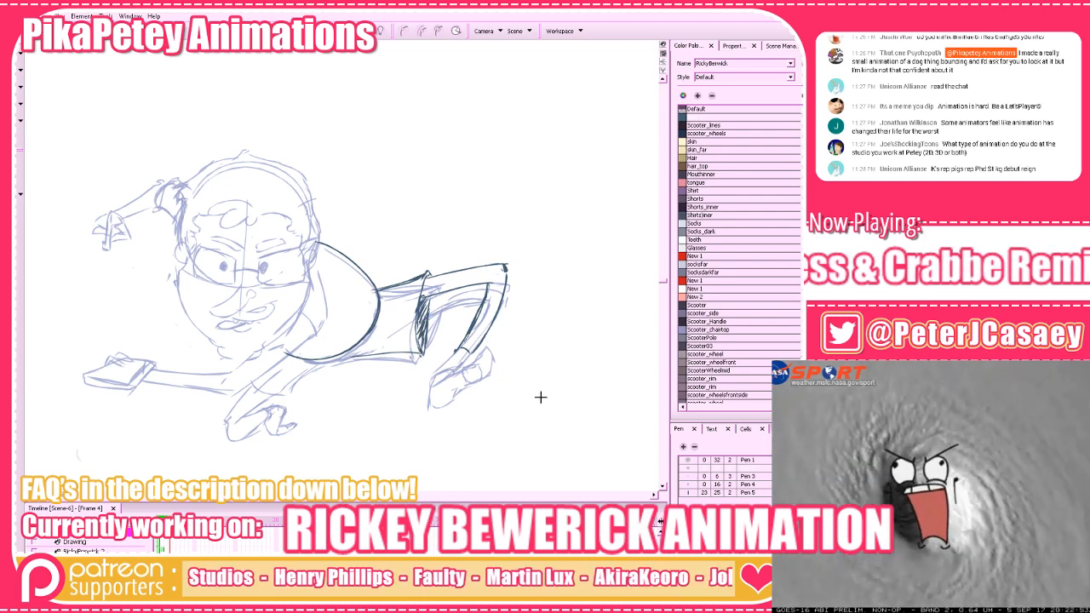
{"action": "key", "text": "alt+e"}
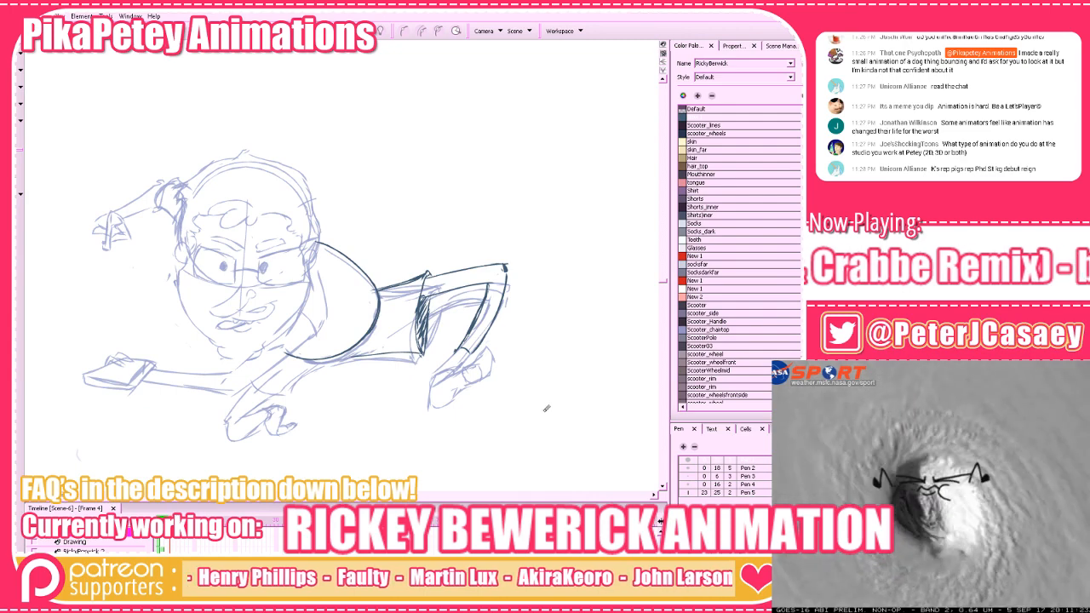
{"action": "key", "text": "alt+b"}
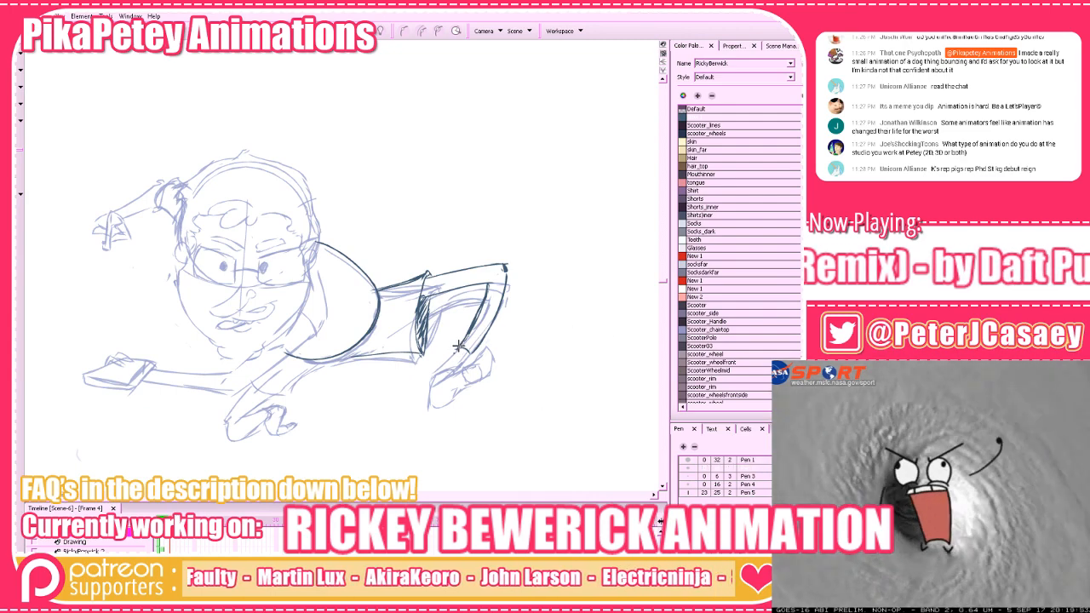
Draw the ankle and shoe outline at the end of the bent rear leg on frame 4
{"action": "mouse_move", "coordinate": [458, 349]}
{"action": "left_mouse_down"}
{"action": "mouse_move", "coordinate": [433, 368]}
{"action": "mouse_move", "coordinate": [452, 380]}
{"action": "left_mouse_up"}
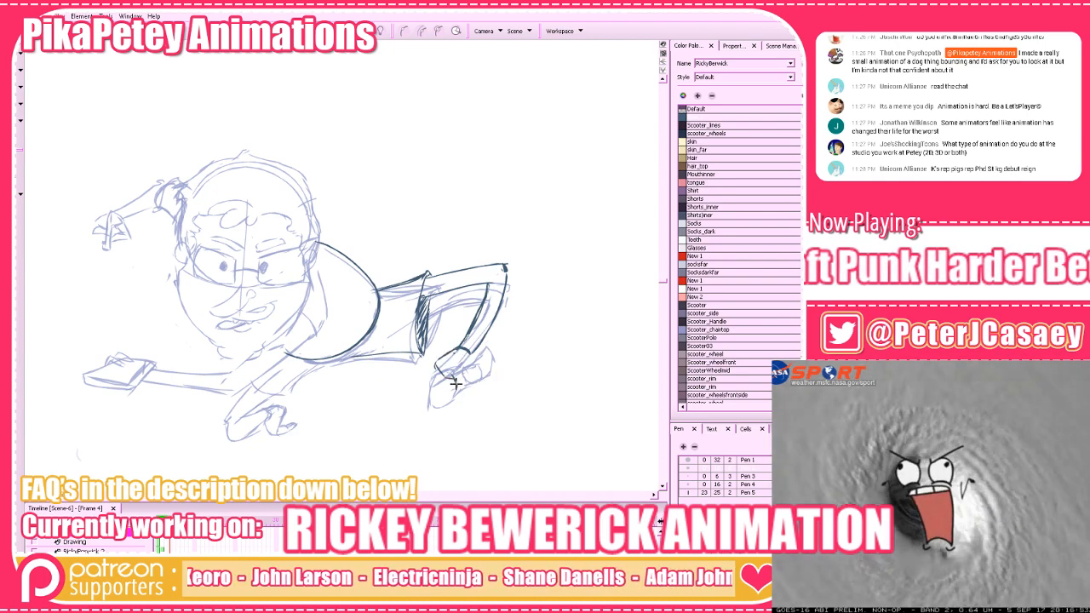
{"action": "mouse_move", "coordinate": [478, 385]}
{"action": "left_mouse_down"}
{"action": "mouse_move", "coordinate": [497, 375]}
{"action": "mouse_move", "coordinate": [482, 347]}
{"action": "mouse_move", "coordinate": [460, 368]}
{"action": "mouse_move", "coordinate": [474, 362]}
{"action": "left_mouse_up"}
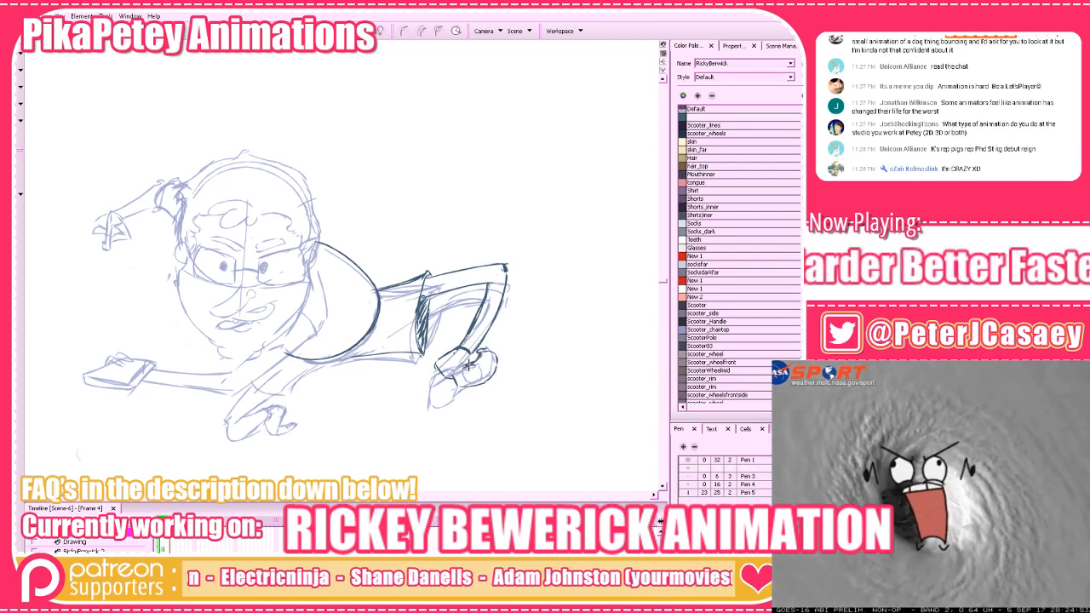
Zoom out and flip repeatedly between frame 4 and the earlier frames to examine the motion of the body and leg
{"action": "key", "text": "1"}
{"action": "key", "text": "1"}
{"action": "key", "text": "1"}
{"action": "key", "text": "comma"}
{"action": "key", "text": "comma"}
{"action": "key", "text": "period"}
{"action": "key", "text": "period"}
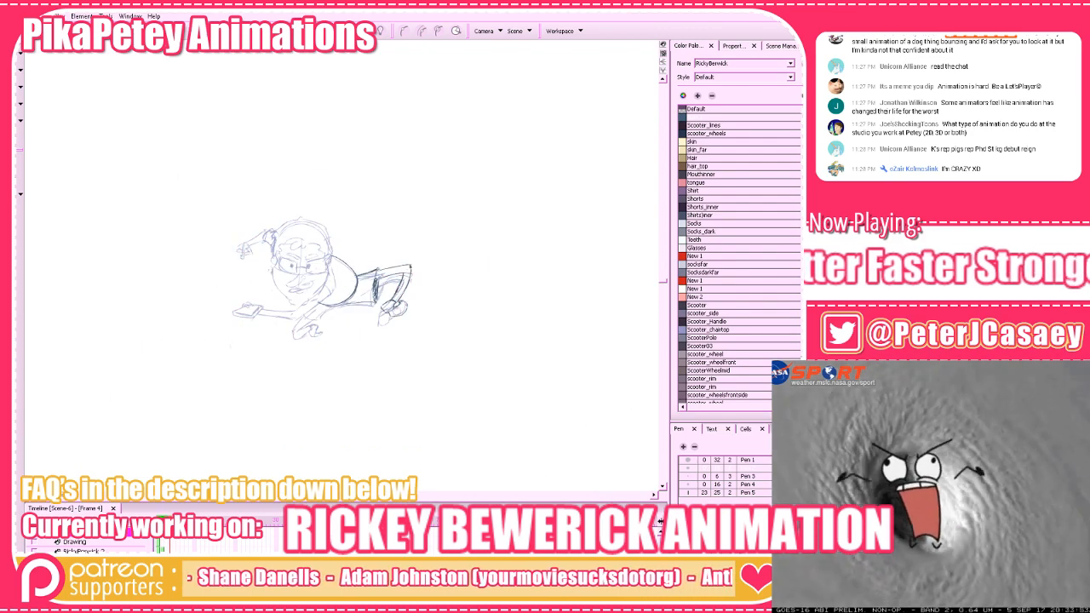
{"action": "key", "text": "comma"}
{"action": "key", "text": "period"}
{"action": "key", "text": "comma"}
{"action": "key", "text": "comma"}
{"action": "key", "text": "period"}
{"action": "key", "text": "period"}
{"action": "key", "text": "comma"}
{"action": "key", "text": "comma"}
{"action": "key", "text": "period"}
{"action": "key", "text": "period"}
{"action": "key", "text": "period"}
{"action": "key", "text": "comma"}
{"action": "key", "text": "comma"}
{"action": "key", "text": "period"}
{"action": "key", "text": "comma"}
{"action": "key", "text": "2"}
{"action": "key", "text": "2"}
{"action": "key", "text": "2"}
{"action": "key", "text": "period"}
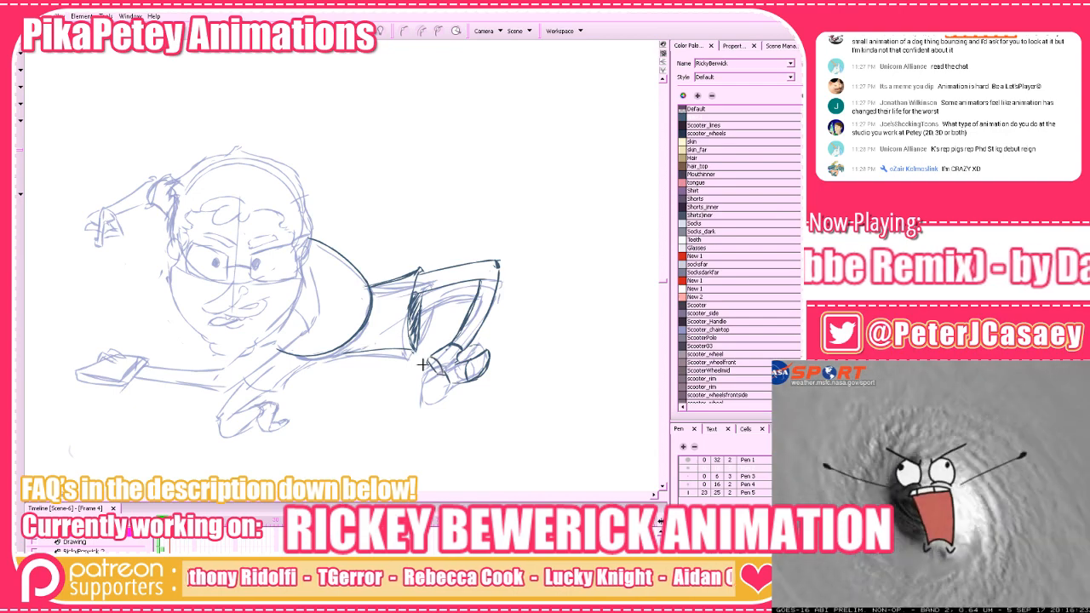
Compare frame 4 with the previous frame once more and save the project
{"action": "left_click_drag", "start_coordinate": [497, 407], "coordinate": [517, 406]}
{"action": "key", "text": "comma"}
{"action": "key", "text": "period"}
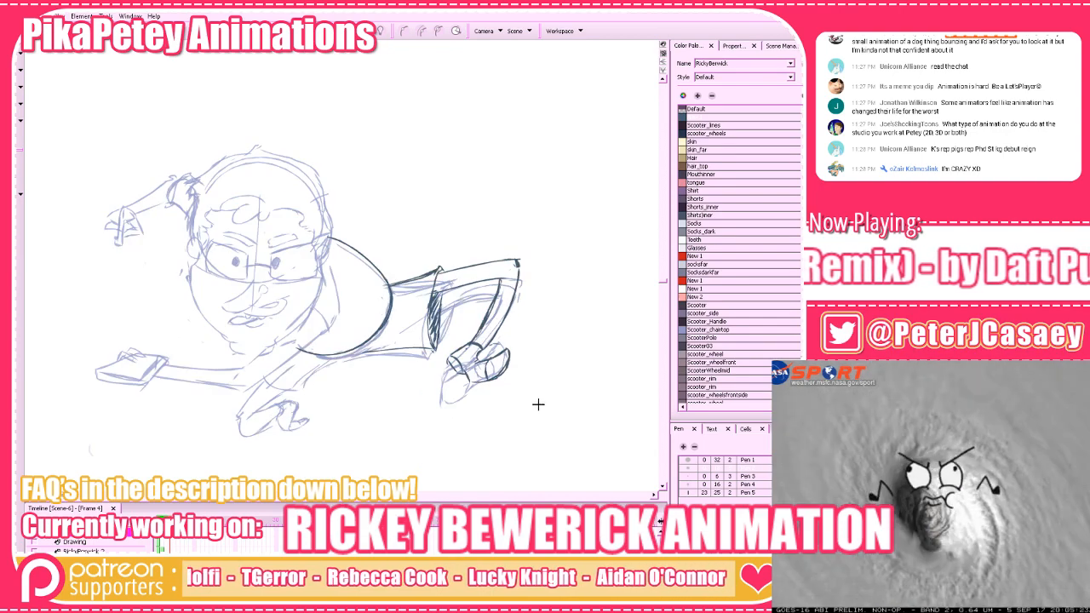
{"action": "left_click_drag", "start_coordinate": [514, 289], "coordinate": [545, 244]}
{"action": "key", "text": "shift+l"}
{"action": "key", "text": "shift+l"}
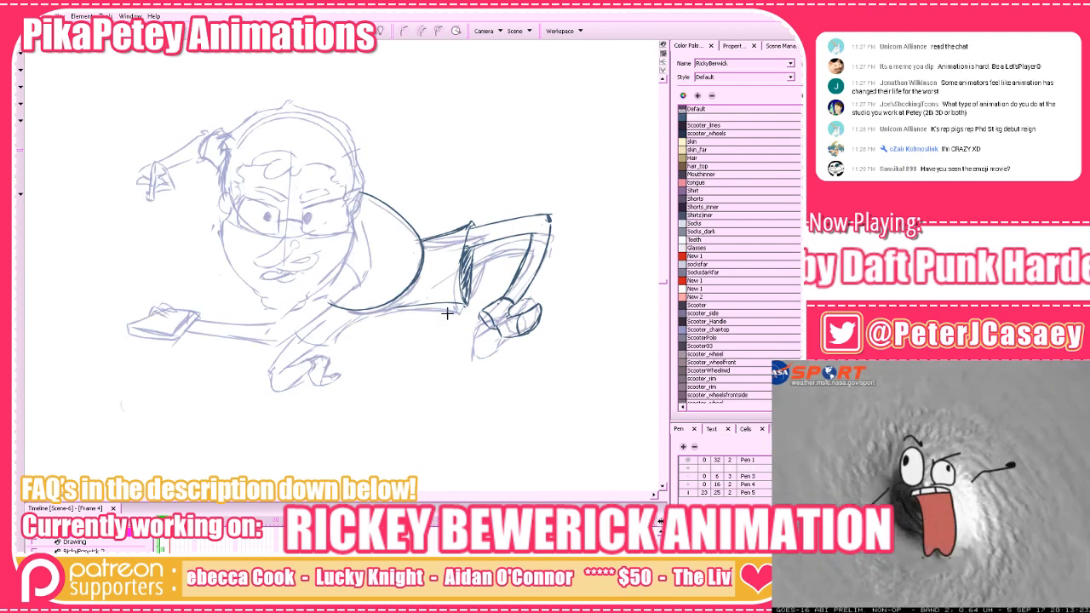
{"action": "key", "text": "ctrl+s"}
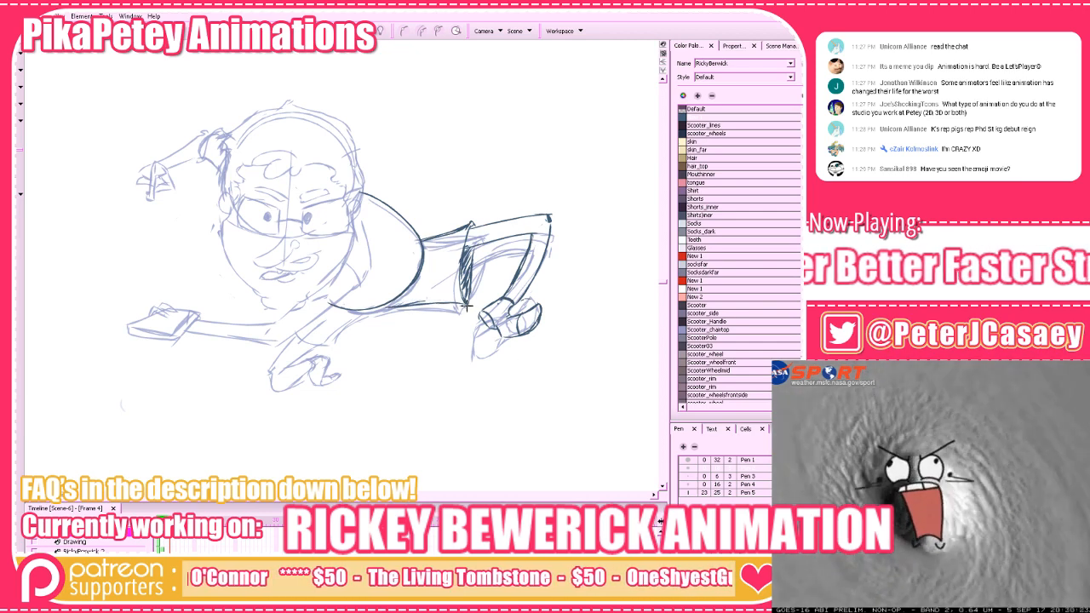
Draw the planted arm's sleeve below the chin with its curved cuff, and extend the belly line up to the chin
{"action": "left_click_drag", "start_coordinate": [442, 359], "coordinate": [488, 367]}
{"action": "key", "text": "a"}
{"action": "key", "text": "s"}
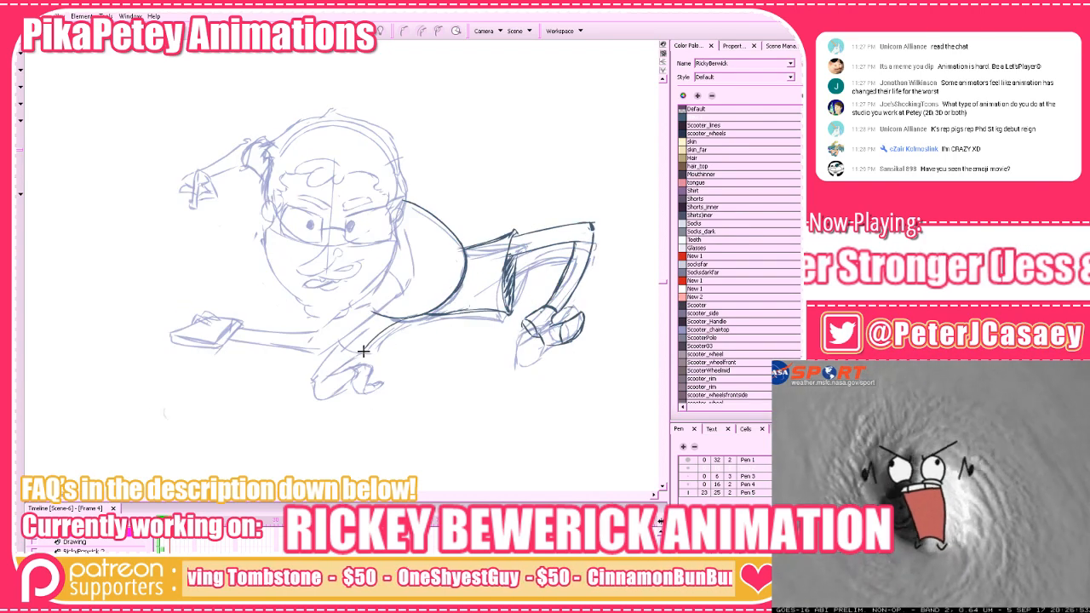
{"action": "mouse_move", "coordinate": [366, 345]}
{"action": "left_mouse_down"}
{"action": "mouse_move", "coordinate": [432, 316]}
{"action": "mouse_move", "coordinate": [364, 349]}
{"action": "left_mouse_up"}
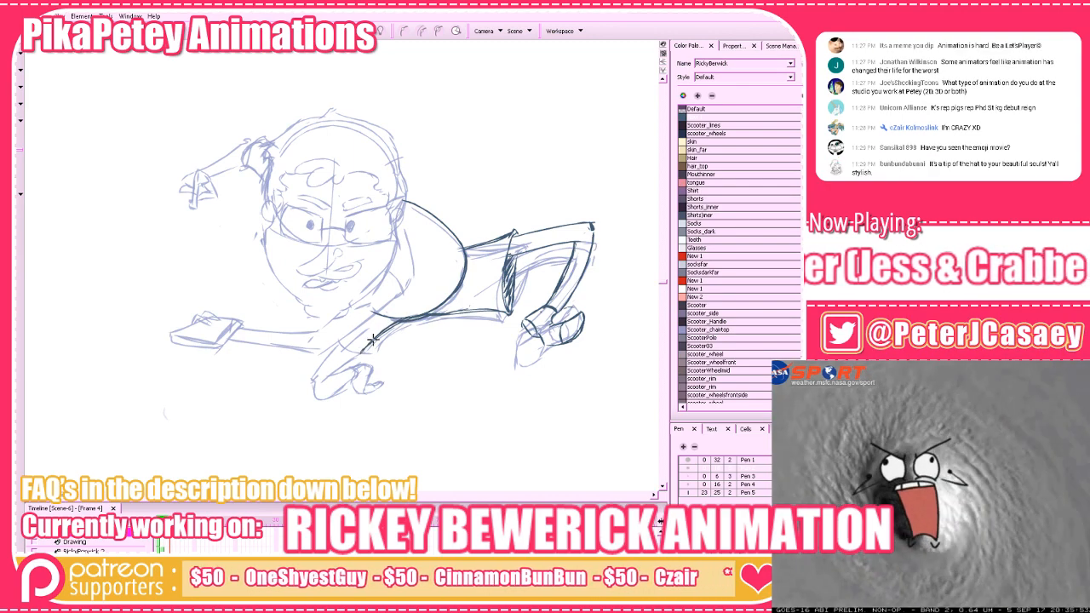
{"action": "mouse_move", "coordinate": [365, 350]}
{"action": "left_mouse_down"}
{"action": "mouse_move", "coordinate": [326, 332]}
{"action": "mouse_move", "coordinate": [342, 304]}
{"action": "mouse_move", "coordinate": [331, 320]}
{"action": "mouse_move", "coordinate": [347, 302]}
{"action": "mouse_move", "coordinate": [362, 312]}
{"action": "mouse_move", "coordinate": [342, 300]}
{"action": "mouse_move", "coordinate": [395, 315]}
{"action": "mouse_move", "coordinate": [373, 314]}
{"action": "mouse_move", "coordinate": [350, 284]}
{"action": "mouse_move", "coordinate": [449, 312]}
{"action": "left_mouse_up"}
{"action": "key", "text": "ctrl+z"}
{"action": "key", "text": "ctrl+z"}
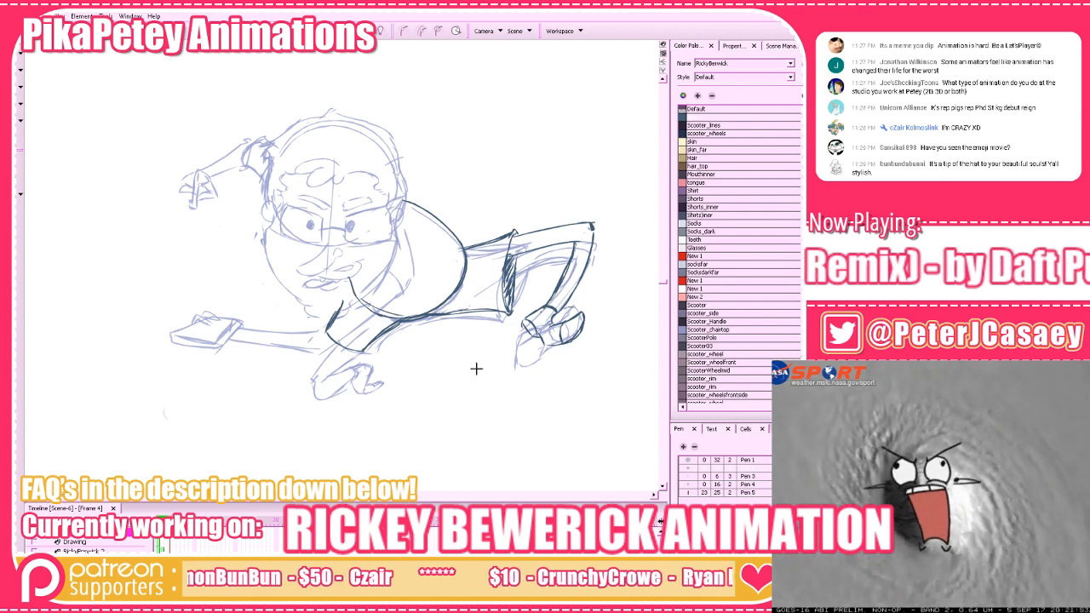
{"action": "key", "text": "."}
{"action": "key", "text": "."}
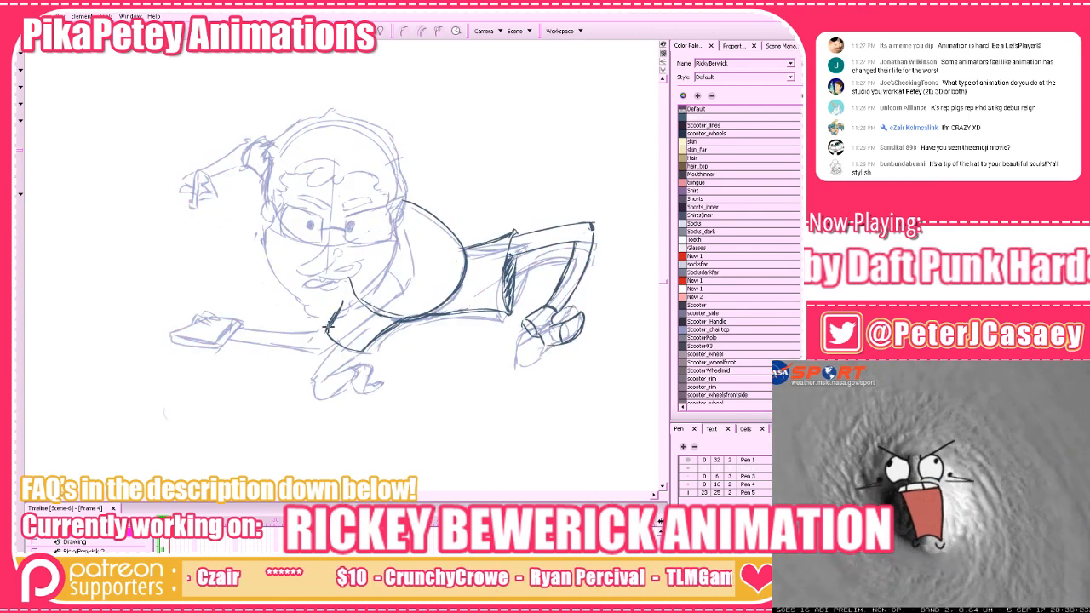
Erase and redraw the sleeve's front edge, and draw the planted forearm's outer edge down to the wrist
{"action": "key", "text": "alt+e"}
{"action": "left_click_drag", "start_coordinate": [330, 322], "coordinate": [340, 304]}
{"action": "mouse_move", "coordinate": [355, 347]}
{"action": "left_mouse_down"}
{"action": "mouse_move", "coordinate": [326, 327]}
{"action": "mouse_move", "coordinate": [336, 308]}
{"action": "mouse_move", "coordinate": [325, 330]}
{"action": "mouse_move", "coordinate": [366, 349]}
{"action": "mouse_move", "coordinate": [329, 329]}
{"action": "mouse_move", "coordinate": [353, 290]}
{"action": "left_mouse_up"}
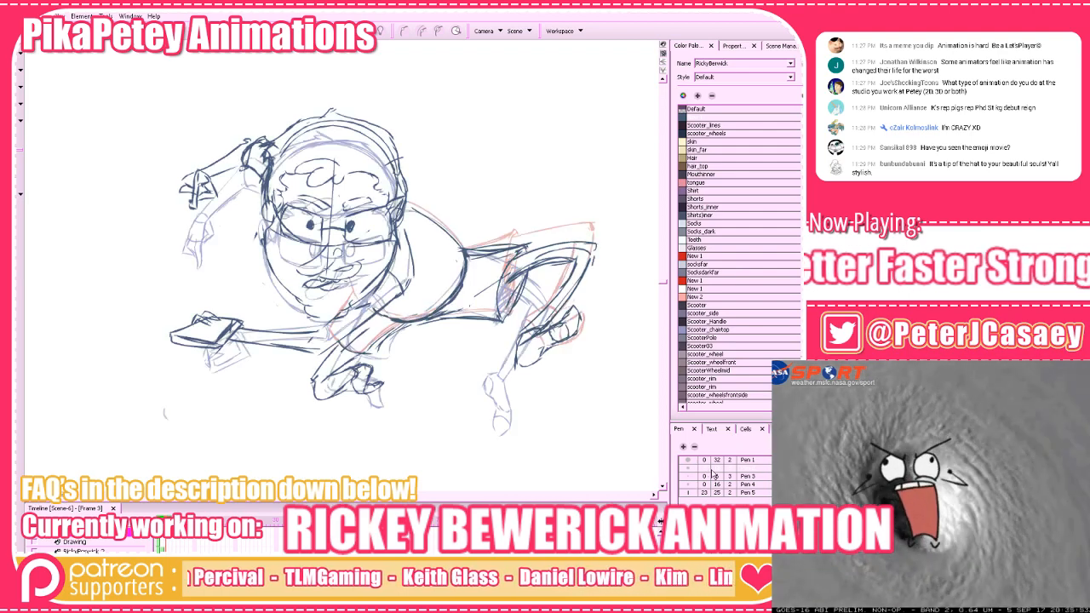
{"action": "left_click", "coordinate": [713, 461]}
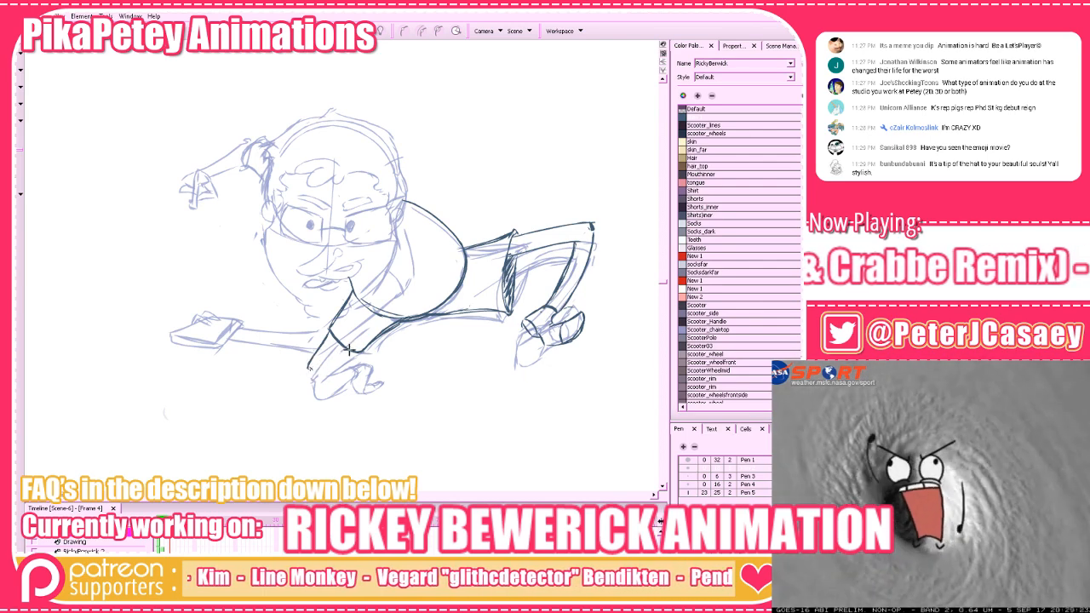
{"action": "key", "text": "comma"}
{"action": "key", "text": "period"}
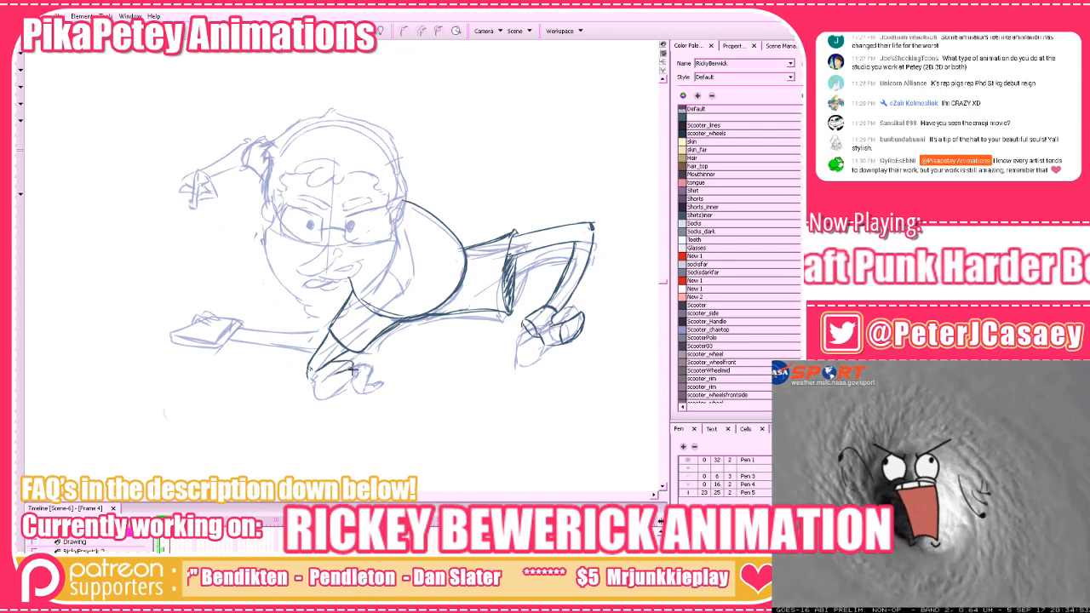
Erase the rough lines at the planted arm's wrist and clean up where the hand begins
{"action": "key", "text": "alt+e"}
{"action": "left_click_drag", "start_coordinate": [313, 372], "coordinate": [341, 354]}
{"action": "left_click_drag", "start_coordinate": [330, 364], "coordinate": [340, 361]}
{"action": "key", "text": "alt+b"}
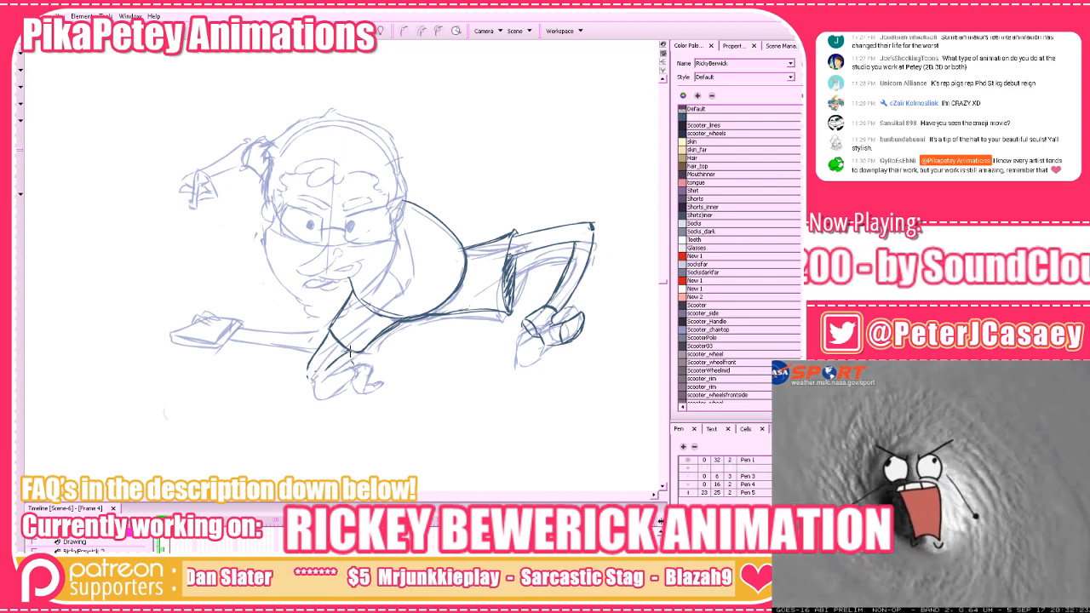
{"action": "key", "text": "alt+e"}
{"action": "mouse_move", "coordinate": [304, 376]}
{"action": "left_mouse_down"}
{"action": "mouse_move", "coordinate": [329, 333]}
{"action": "mouse_move", "coordinate": [309, 364]}
{"action": "mouse_move", "coordinate": [324, 340]}
{"action": "mouse_move", "coordinate": [309, 371]}
{"action": "mouse_move", "coordinate": [318, 377]}
{"action": "left_mouse_up"}
{"action": "key", "text": "alt+b"}
{"action": "key", "text": "ctrl+z"}
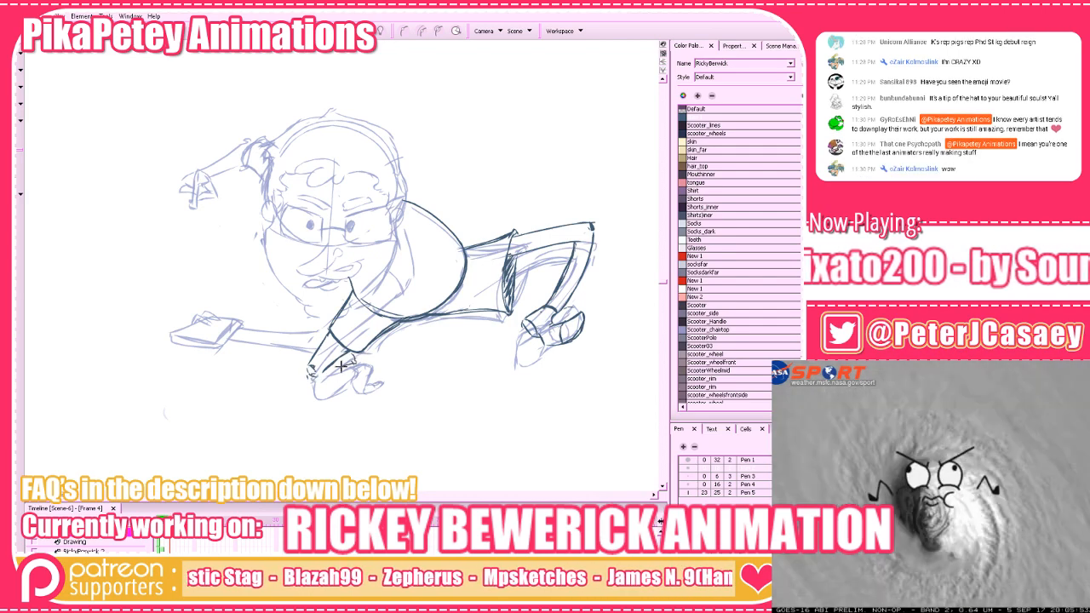
Draw the planted hand's lower edge and curled fingers over the onion skin, checking them against the neighbouring frames
{"action": "left_click_drag", "start_coordinate": [311, 377], "coordinate": [360, 369]}
{"action": "key", "text": "comma"}
{"action": "key", "text": "period"}
{"action": "key", "text": "alt+e"}
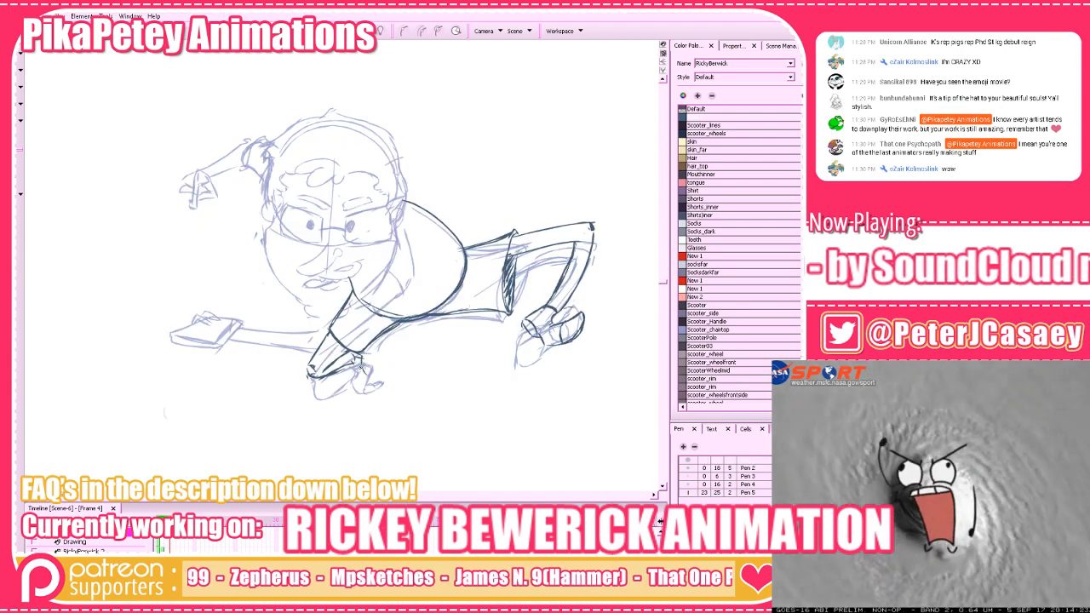
{"action": "key", "text": "alt+b"}
{"action": "left_click_drag", "start_coordinate": [355, 353], "coordinate": [368, 357]}
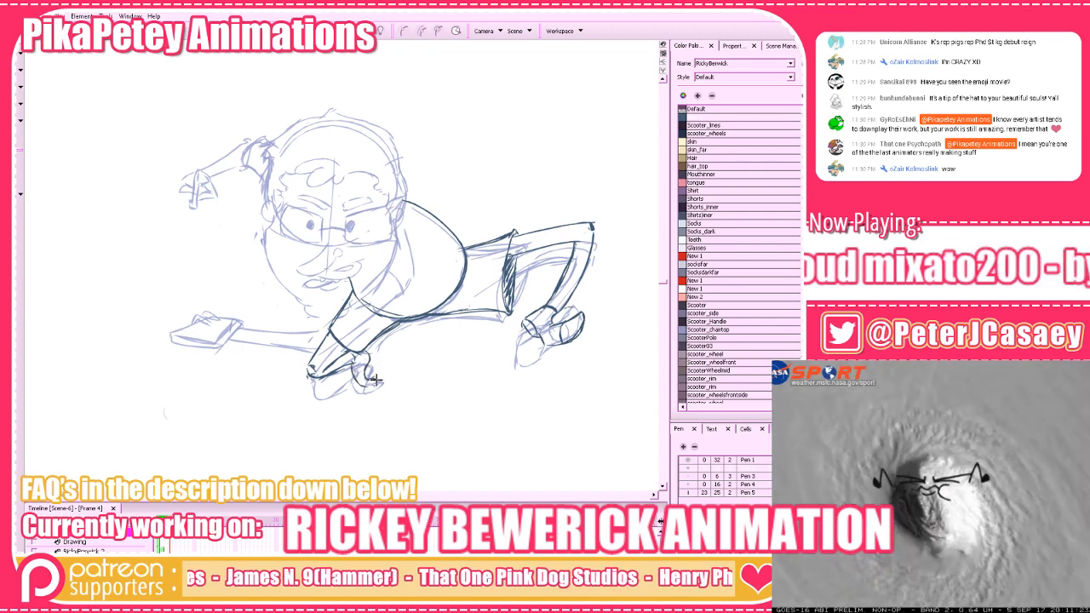
{"action": "key", "text": "period"}
{"action": "key", "text": "period"}
{"action": "key", "text": "comma"}
{"action": "key", "text": "comma"}
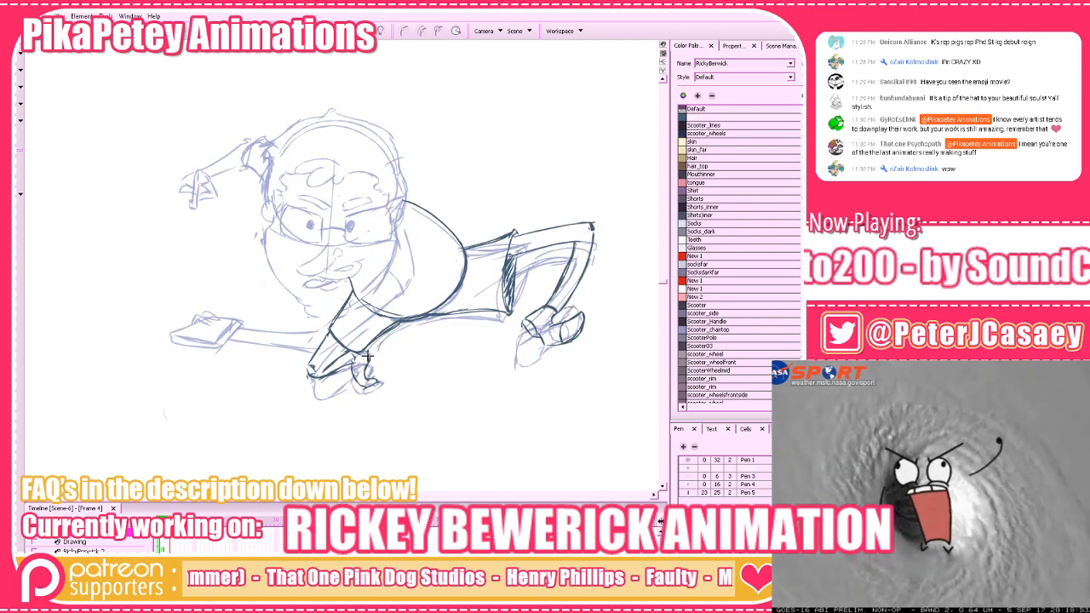
Flip between frame 4 and the earlier frames to examine how the planted arm and rear foot move
{"action": "mouse_move", "coordinate": [516, 353]}
{"action": "left_mouse_down"}
{"action": "mouse_move", "coordinate": [549, 427]}
{"action": "mouse_move", "coordinate": [572, 417]}
{"action": "left_mouse_up"}
{"action": "key", "text": "comma"}
{"action": "key", "text": "period"}
{"action": "key", "text": "comma"}
{"action": "key", "text": "comma"}
{"action": "key", "text": "comma"}
{"action": "key", "text": "period"}
{"action": "key", "text": "period"}
{"action": "key", "text": "period"}
{"action": "left_click_drag", "start_coordinate": [556, 418], "coordinate": [540, 427]}
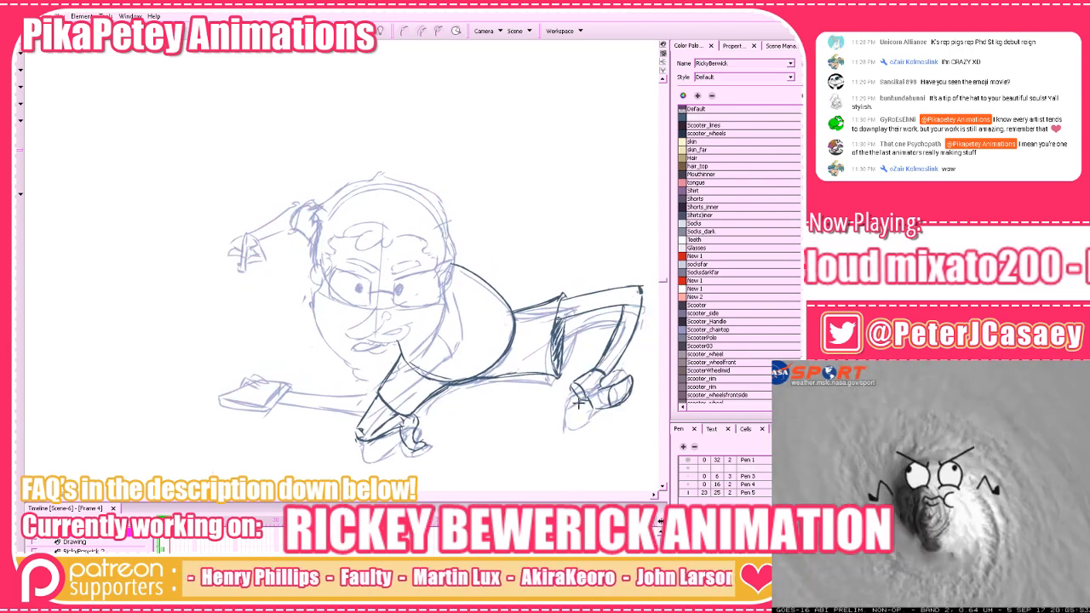
{"action": "key", "text": "comma"}
{"action": "key", "text": "comma"}
{"action": "key", "text": "period"}
{"action": "key", "text": "period"}
Draw the rounded shoulder and sleeve of the raised arm beside the head, comparing it with the earlier frames
{"action": "left_click_drag", "start_coordinate": [434, 383], "coordinate": [469, 418]}
{"action": "key", "text": "comma"}
{"action": "key", "text": "period"}
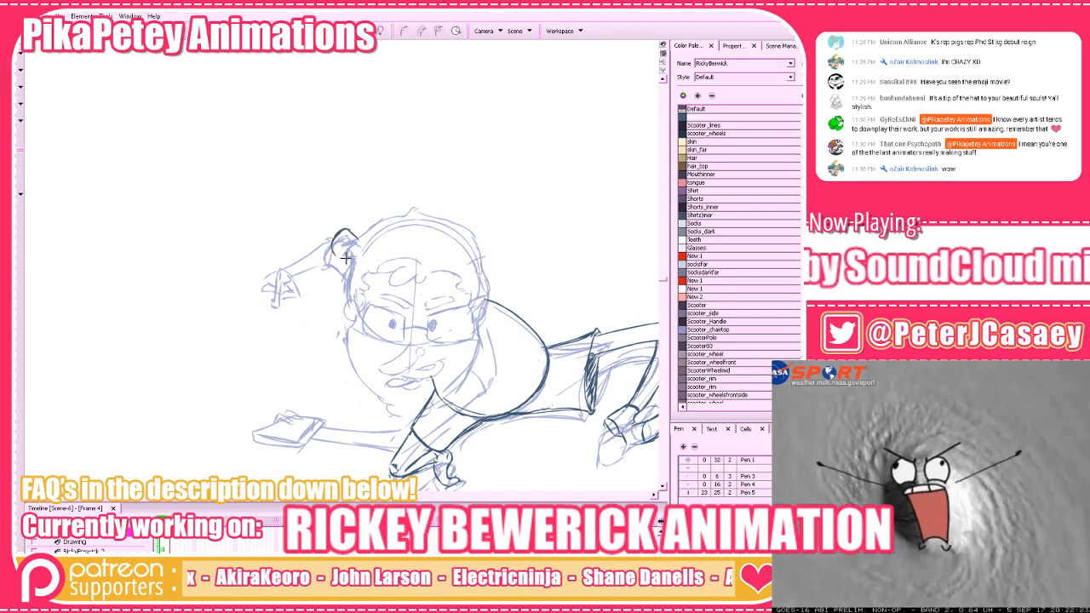
{"action": "mouse_move", "coordinate": [333, 248]}
{"action": "left_mouse_down"}
{"action": "mouse_move", "coordinate": [349, 263]}
{"action": "mouse_move", "coordinate": [344, 230]}
{"action": "mouse_move", "coordinate": [331, 244]}
{"action": "mouse_move", "coordinate": [342, 253]}
{"action": "left_mouse_up"}
{"action": "key", "text": "comma"}
{"action": "key", "text": "comma"}
{"action": "key", "text": "period"}
{"action": "key", "text": "period"}
{"action": "key", "text": "alt+e"}
{"action": "key", "text": "alt+b"}
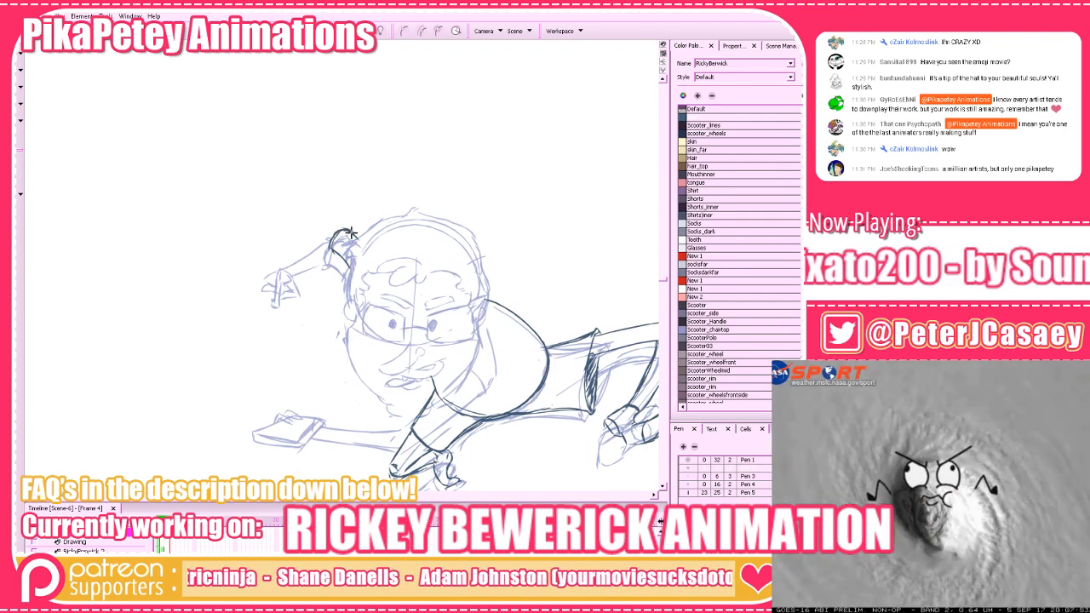
Undo the raised arm's sleeve outline and redraw it with a cleaner curve up to the head
{"action": "key", "text": "comma"}
{"action": "key", "text": "comma"}
{"action": "key", "text": "period"}
{"action": "key", "text": "period"}
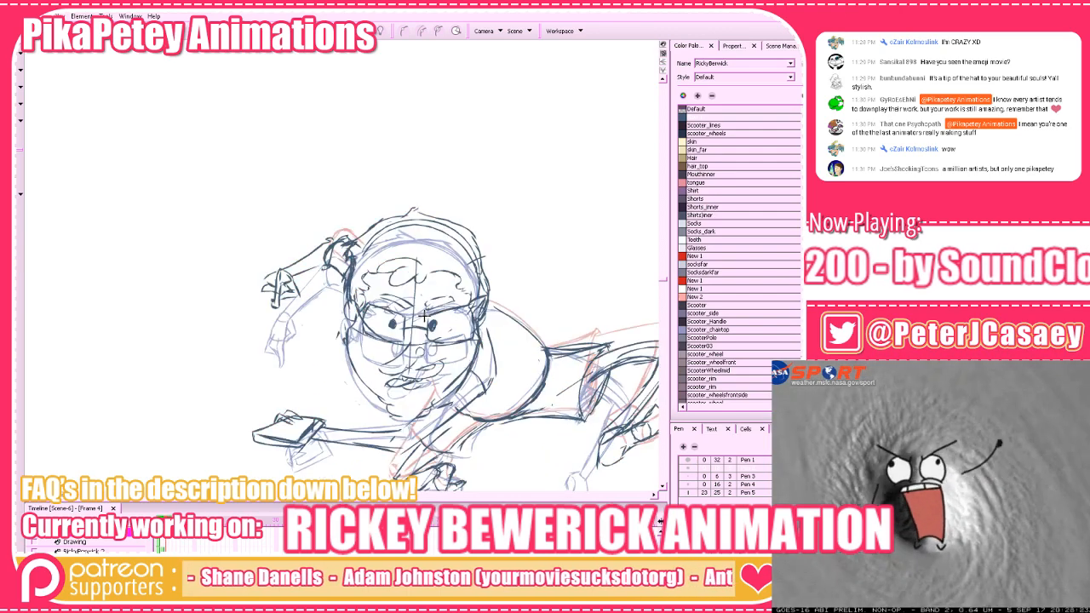
{"action": "key", "text": "alt+b"}
{"action": "left_click_drag", "start_coordinate": [341, 235], "coordinate": [332, 244]}
{"action": "key", "text": "ctrl+z"}
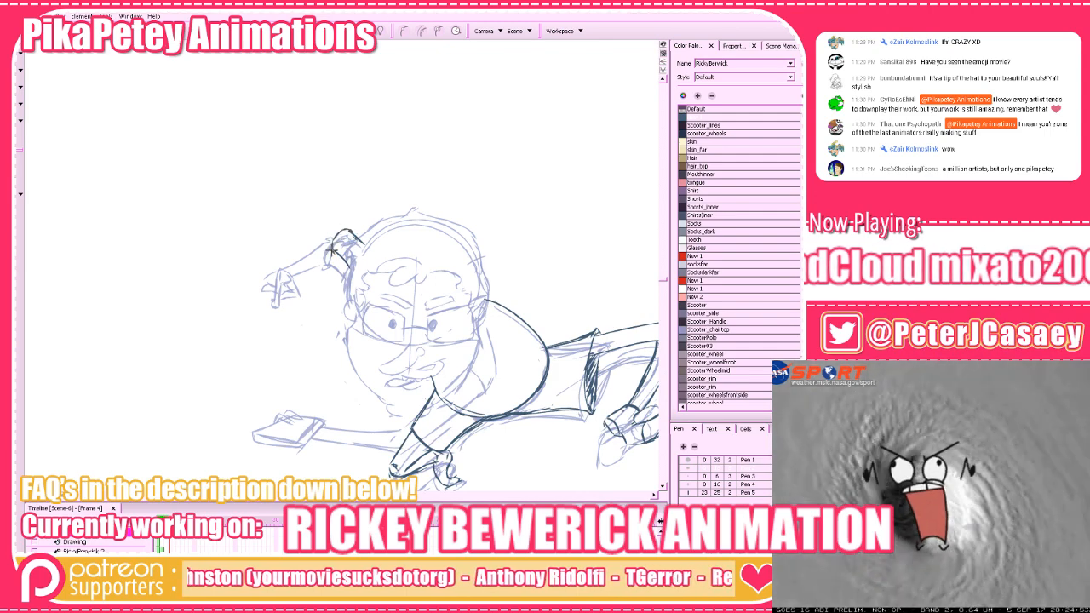
{"action": "key", "text": "ctrl+z"}
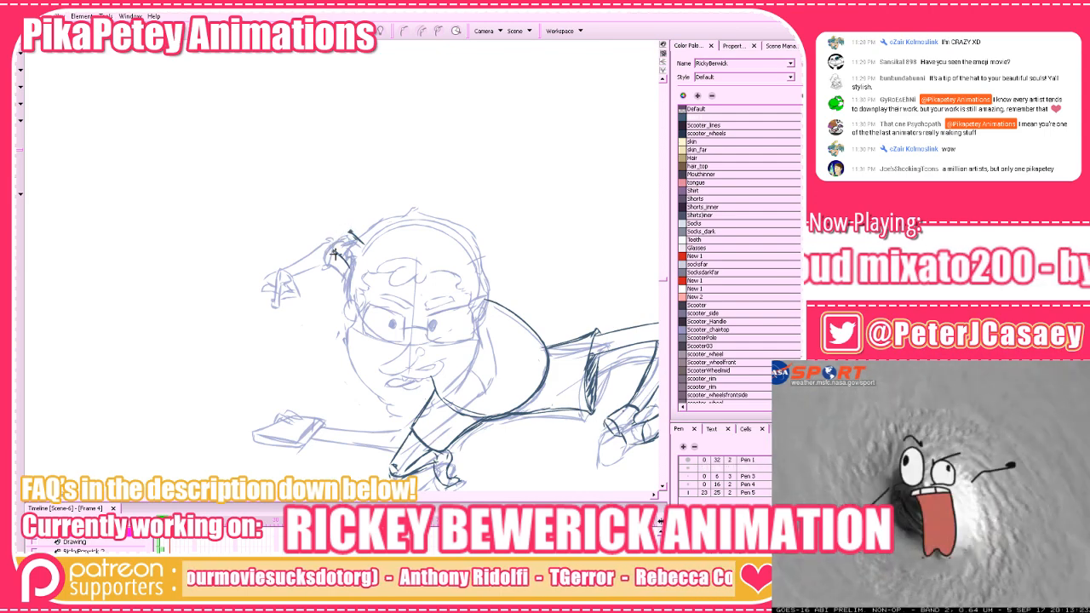
{"action": "left_click_drag", "start_coordinate": [336, 248], "coordinate": [366, 239]}
{"action": "key", "text": "ctrl+z"}
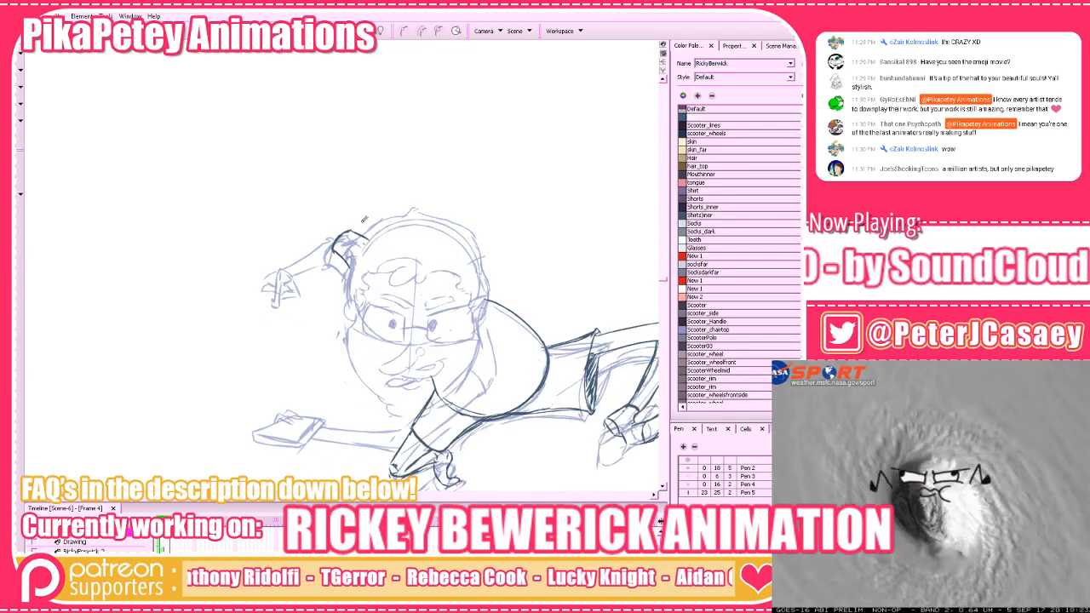
Lasso the raised arm's sleeve, adjust its placement beside the head, and check it against the earlier frames
{"action": "left_click_drag", "start_coordinate": [402, 206], "coordinate": [275, 338]}
{"action": "left_click_drag", "start_coordinate": [374, 274], "coordinate": [370, 241]}
{"action": "left_click", "coordinate": [409, 222]}
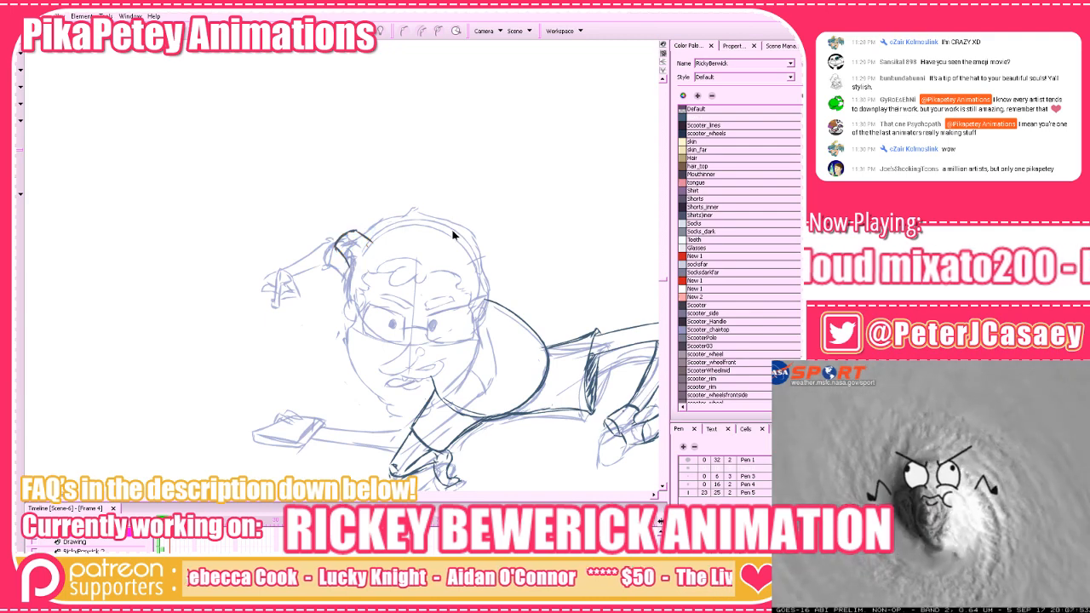
{"action": "key", "text": "comma"}
{"action": "key", "text": "comma"}
{"action": "key", "text": "period"}
{"action": "key", "text": "period"}
{"action": "key", "text": "alt+b"}
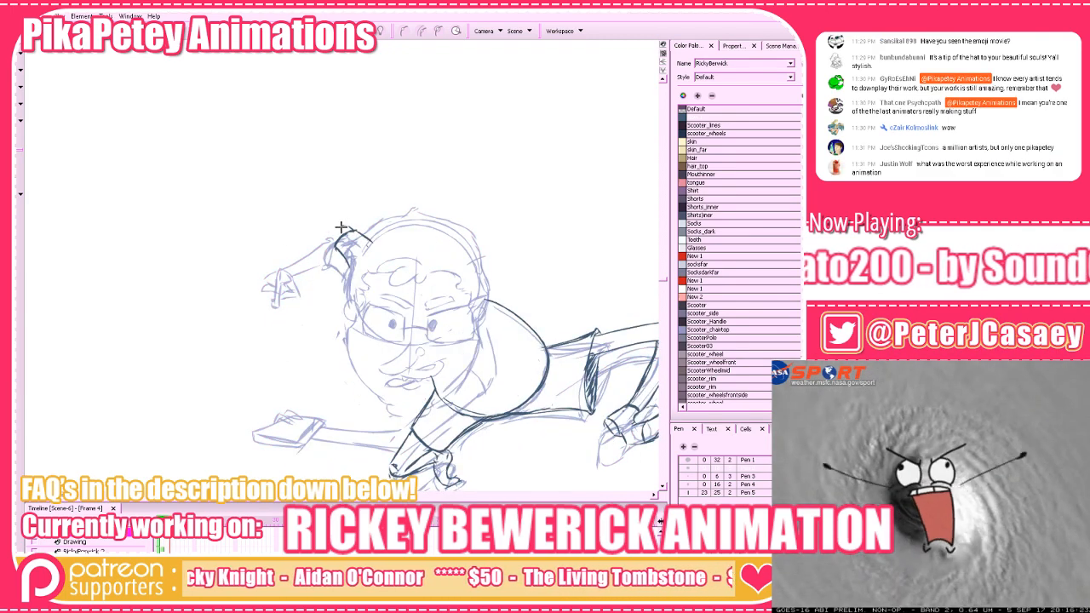
Draw the upper and lower edges of the raised forearm from the sleeve to the wrist, and save the project
{"action": "left_click_drag", "start_coordinate": [343, 229], "coordinate": [269, 256]}
{"action": "key", "text": "ctrl+z"}
{"action": "left_click_drag", "start_coordinate": [342, 228], "coordinate": [267, 246]}
{"action": "key", "text": "ctrl+z"}
{"action": "key", "text": "ctrl+z"}
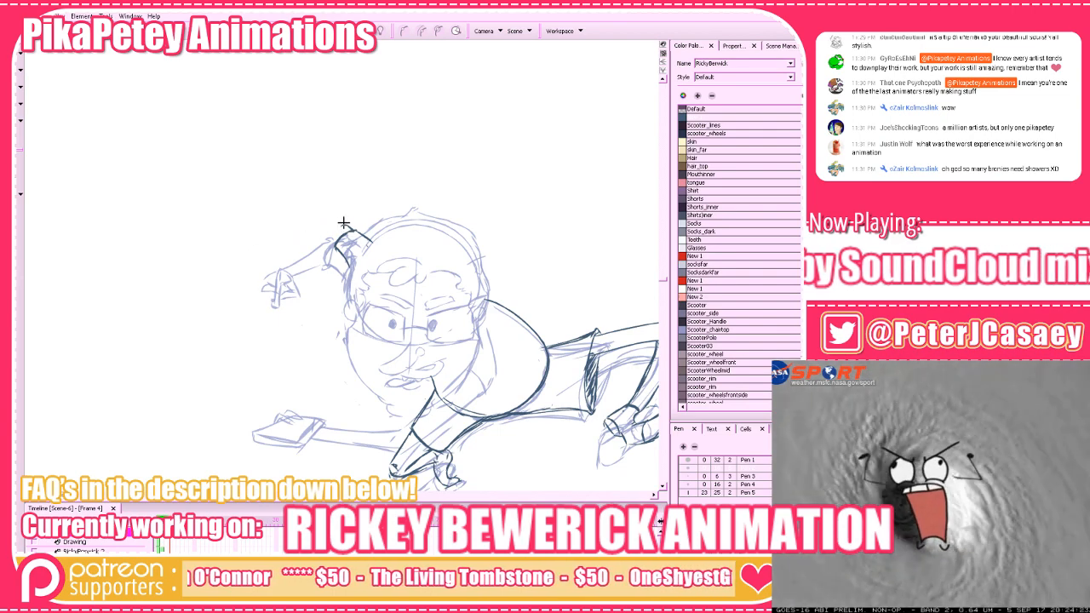
{"action": "mouse_move", "coordinate": [343, 227]}
{"action": "left_mouse_down"}
{"action": "mouse_move", "coordinate": [271, 246]}
{"action": "mouse_move", "coordinate": [328, 249]}
{"action": "mouse_move", "coordinate": [275, 251]}
{"action": "mouse_move", "coordinate": [338, 238]}
{"action": "mouse_move", "coordinate": [293, 247]}
{"action": "left_mouse_up"}
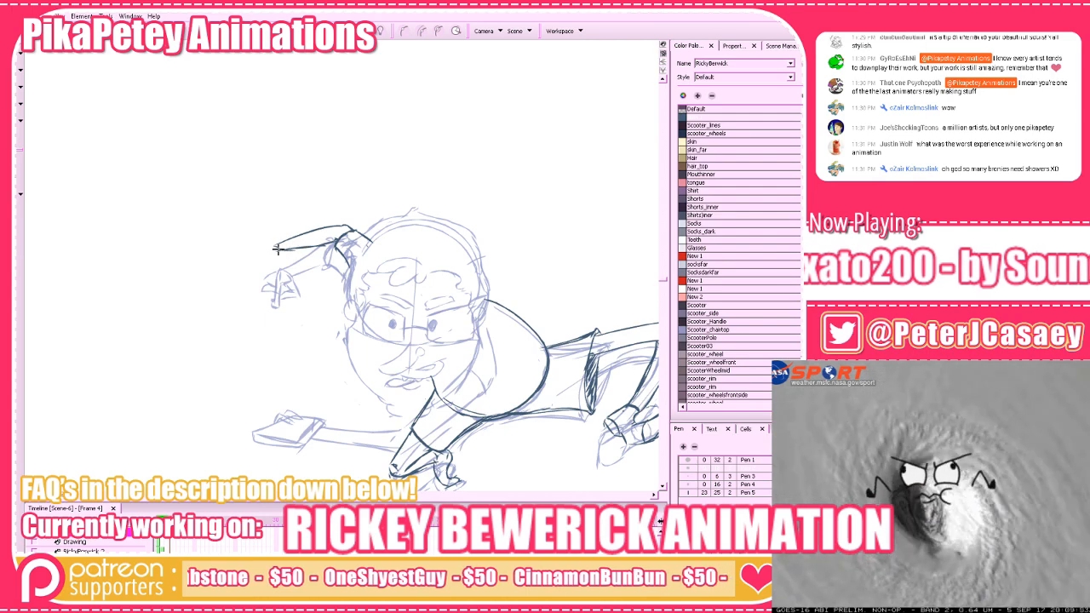
{"action": "left_click_drag", "start_coordinate": [436, 337], "coordinate": [443, 341]}
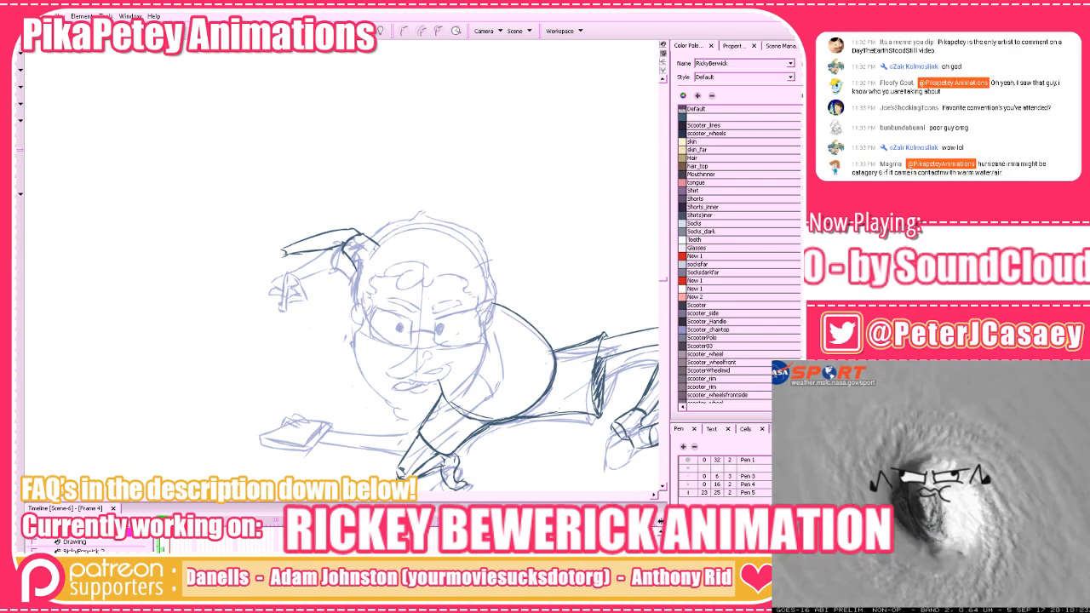
{"action": "mouse_move", "coordinate": [461, 316]}
{"action": "left_mouse_down"}
{"action": "mouse_move", "coordinate": [621, 302]}
{"action": "mouse_move", "coordinate": [559, 293]}
{"action": "left_mouse_up"}
{"action": "key", "text": "ctrl+s"}
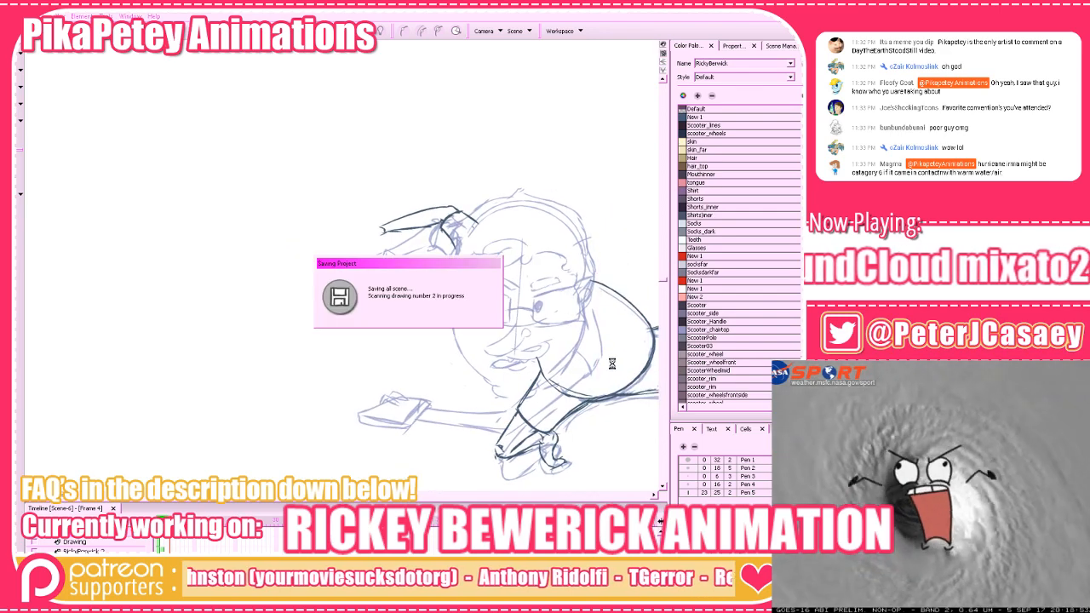
Compare the raised arm with the earlier frames and draw the back of its hand bending down from the wrist
{"action": "key", "text": "comma"}
{"action": "key", "text": "period"}
{"action": "key", "text": "comma"}
{"action": "key", "text": "period"}
{"action": "key", "text": "alt+b"}
{"action": "left_click_drag", "start_coordinate": [424, 227], "coordinate": [444, 222]}
{"action": "left_click_drag", "start_coordinate": [500, 401], "coordinate": [471, 386]}
{"action": "key", "text": "comma"}
{"action": "key", "text": "comma"}
{"action": "key", "text": "period"}
{"action": "key", "text": "period"}
{"action": "key", "text": "comma"}
{"action": "key", "text": "period"}
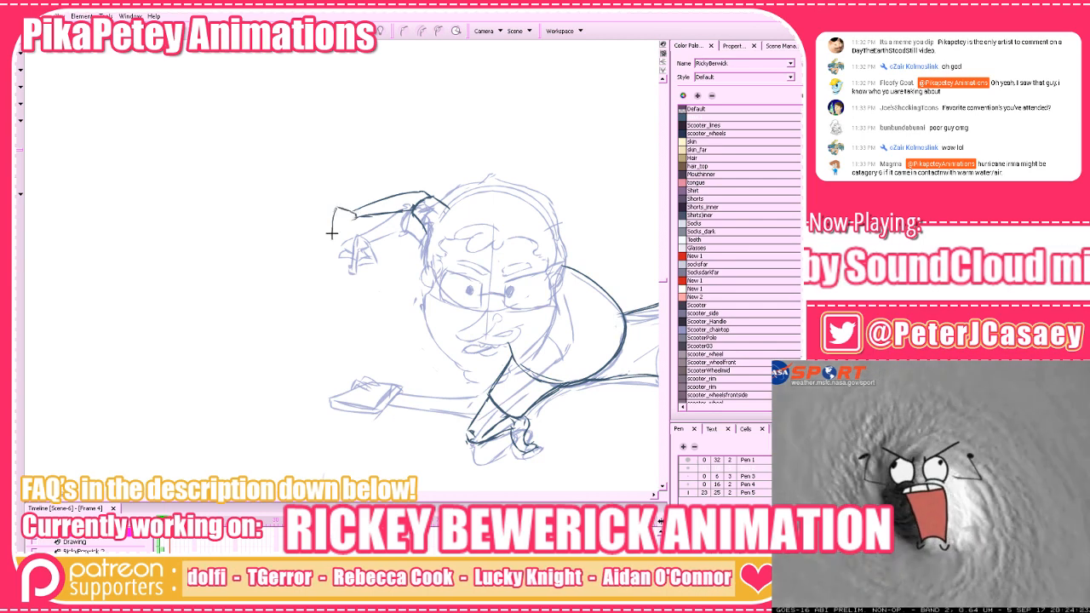
{"action": "left_click_drag", "start_coordinate": [333, 210], "coordinate": [336, 239]}
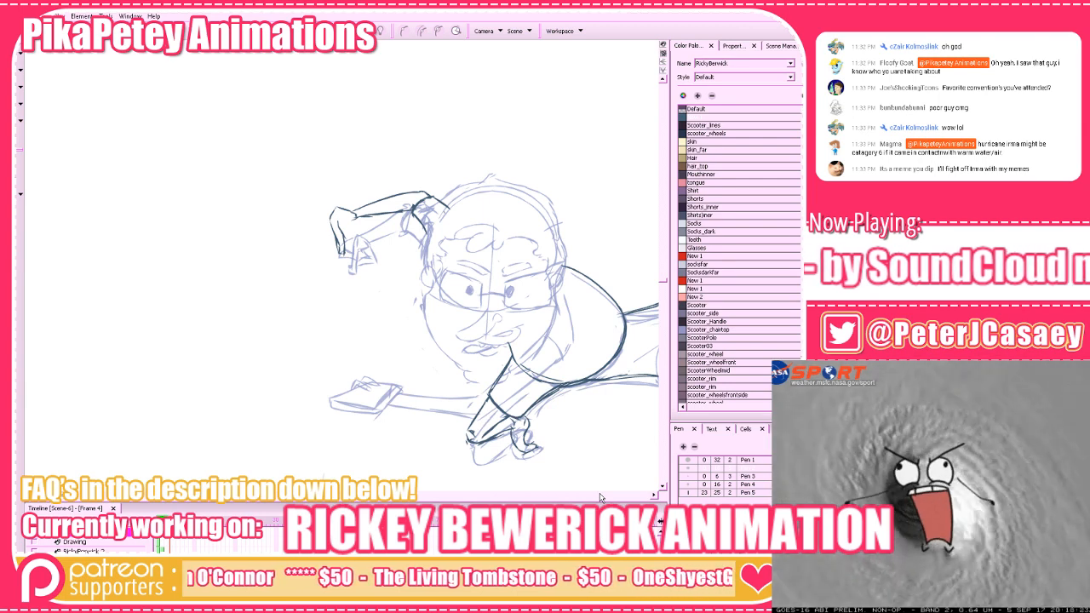
Erase the stray lines on the raised hand and redraw its knuckles and drooping fingers
{"action": "key", "text": "alt+e"}
{"action": "left_click_drag", "start_coordinate": [340, 215], "coordinate": [344, 254]}
{"action": "key", "text": "alt+b"}
{"action": "key", "text": "f"}
{"action": "key", "text": "g"}
{"action": "key", "text": "alt+e"}
{"action": "left_click_drag", "start_coordinate": [347, 210], "coordinate": [340, 215]}
{"action": "key", "text": "alt+b"}
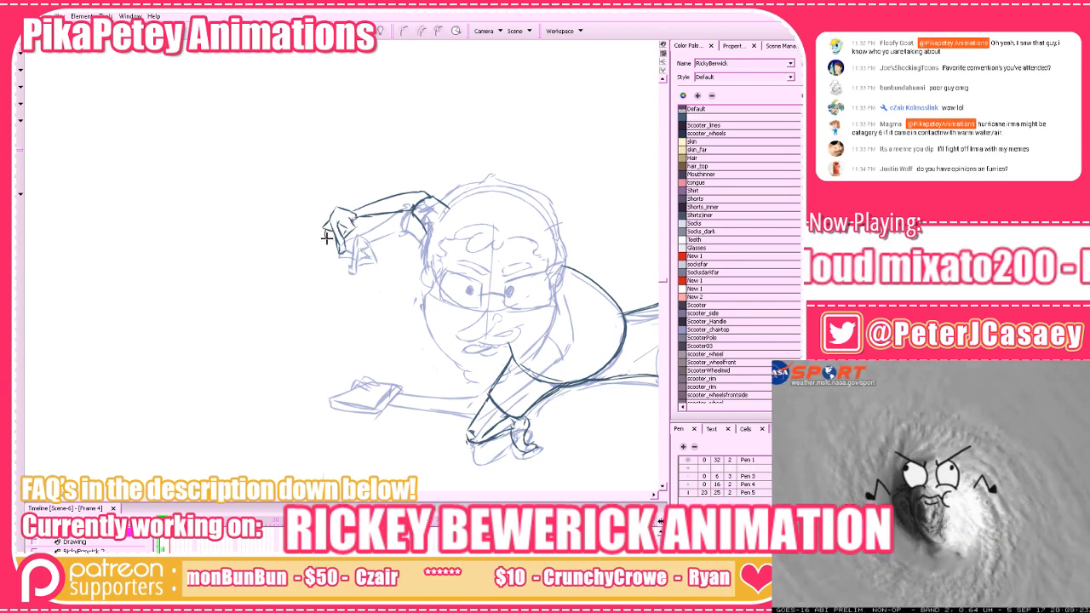
Compare the raised hand with the neighbouring frames, select it, adjust its fit at the wrist, and save the project
{"action": "key", "text": "comma"}
{"action": "key", "text": "period"}
{"action": "key", "text": "comma"}
{"action": "key", "text": "period"}
{"action": "left_click", "coordinate": [17, 53]}
{"action": "mouse_move", "coordinate": [313, 285]}
{"action": "left_mouse_down"}
{"action": "mouse_move", "coordinate": [348, 191]}
{"action": "mouse_move", "coordinate": [291, 294]}
{"action": "left_mouse_up"}
{"action": "left_click_drag", "start_coordinate": [322, 256], "coordinate": [315, 254]}
{"action": "left_click_drag", "start_coordinate": [327, 191], "coordinate": [330, 191]}
{"action": "left_click", "coordinate": [339, 197]}
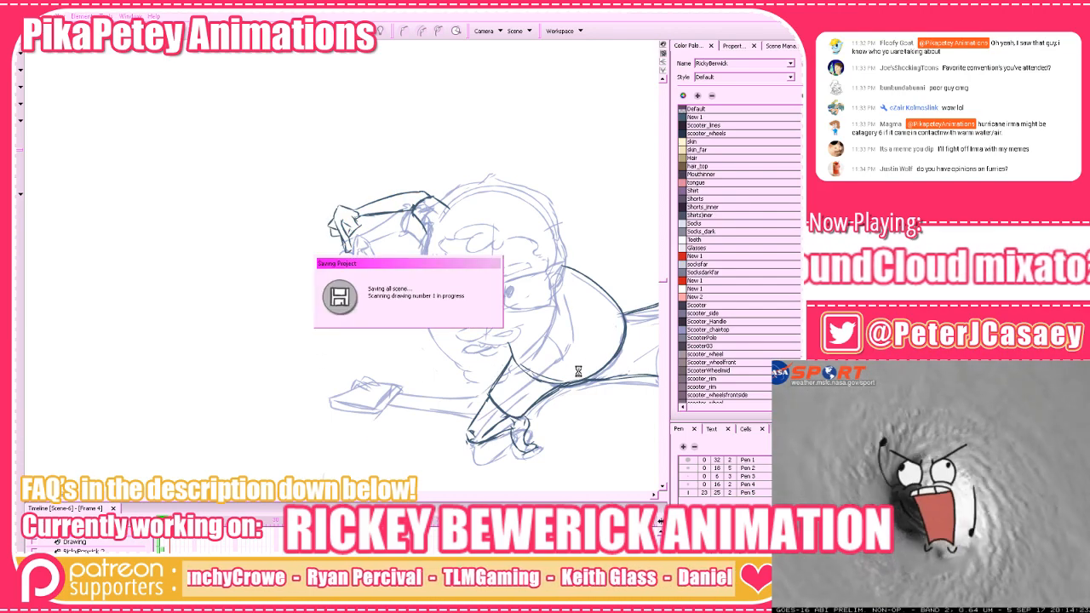
{"action": "key", "text": "."}
{"action": "key", "text": "."}
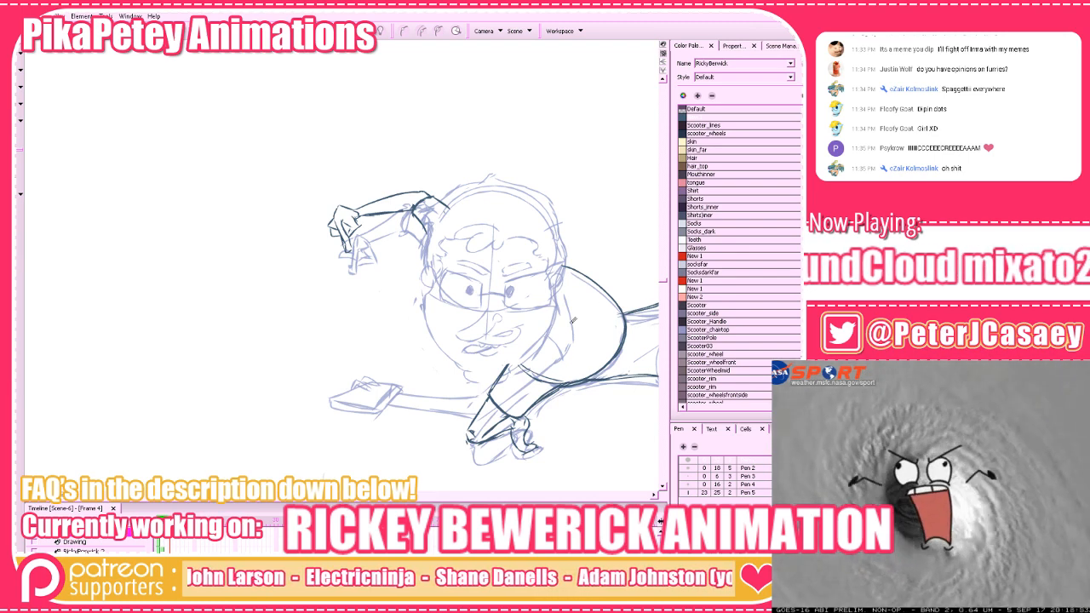
Check frame 3 and draw the curved shirt line running down the chest beside the chin in frame 4
{"action": "left_click_drag", "start_coordinate": [564, 342], "coordinate": [528, 352]}
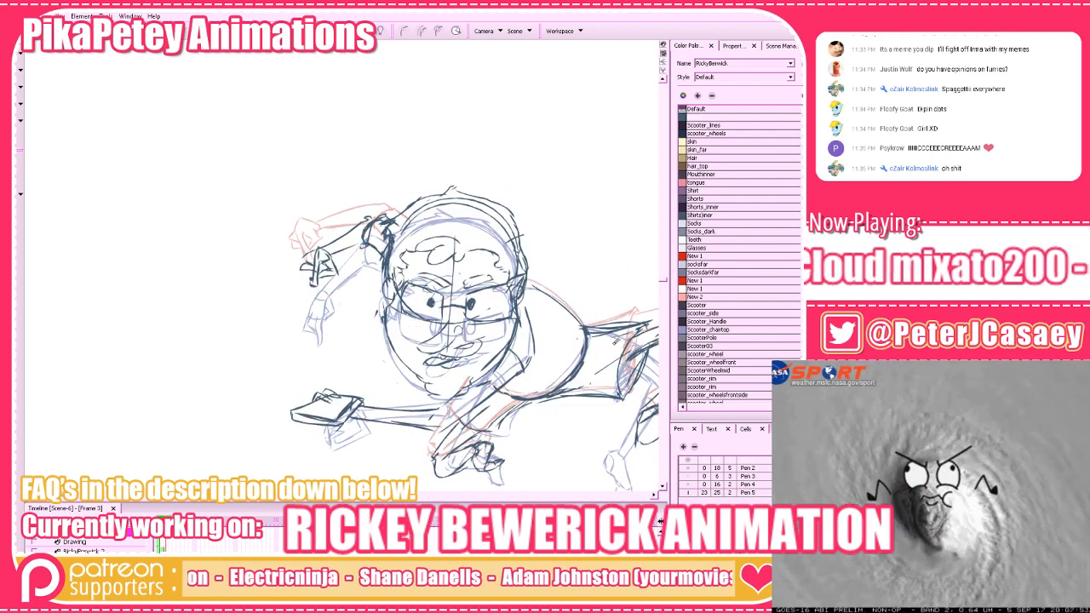
{"action": "left_click_drag", "start_coordinate": [594, 353], "coordinate": [569, 349]}
{"action": "key", "text": "comma"}
{"action": "key", "text": "period"}
{"action": "key", "text": "alt+b"}
{"action": "mouse_move", "coordinate": [469, 339]}
{"action": "left_mouse_down"}
{"action": "mouse_move", "coordinate": [485, 369]}
{"action": "mouse_move", "coordinate": [473, 375]}
{"action": "left_mouse_up"}
{"action": "key", "text": "ctrl+z"}
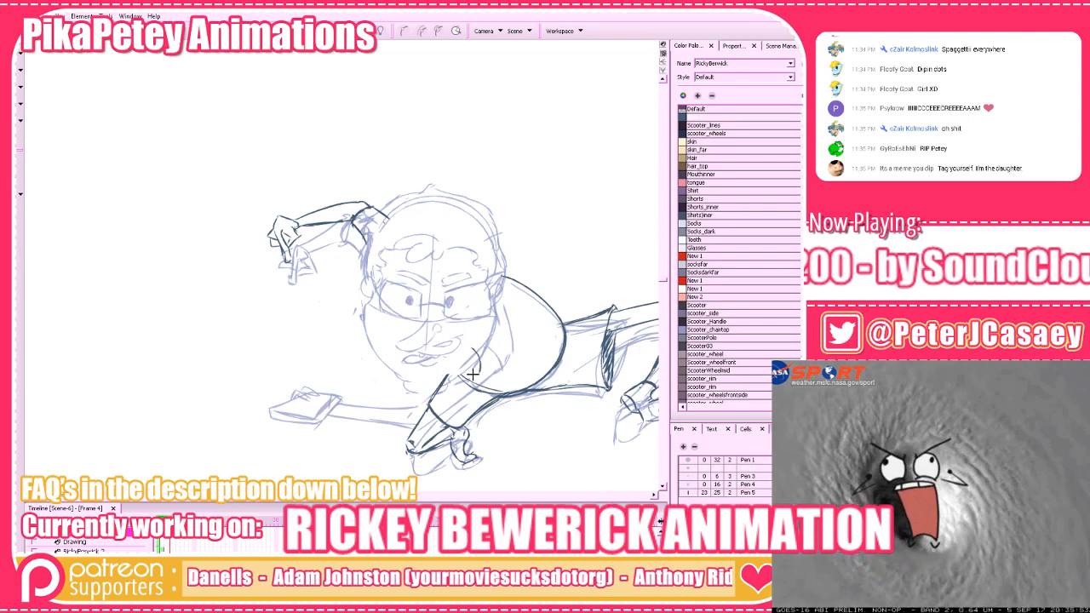
{"action": "key", "text": "comma"}
{"action": "key", "text": "period"}
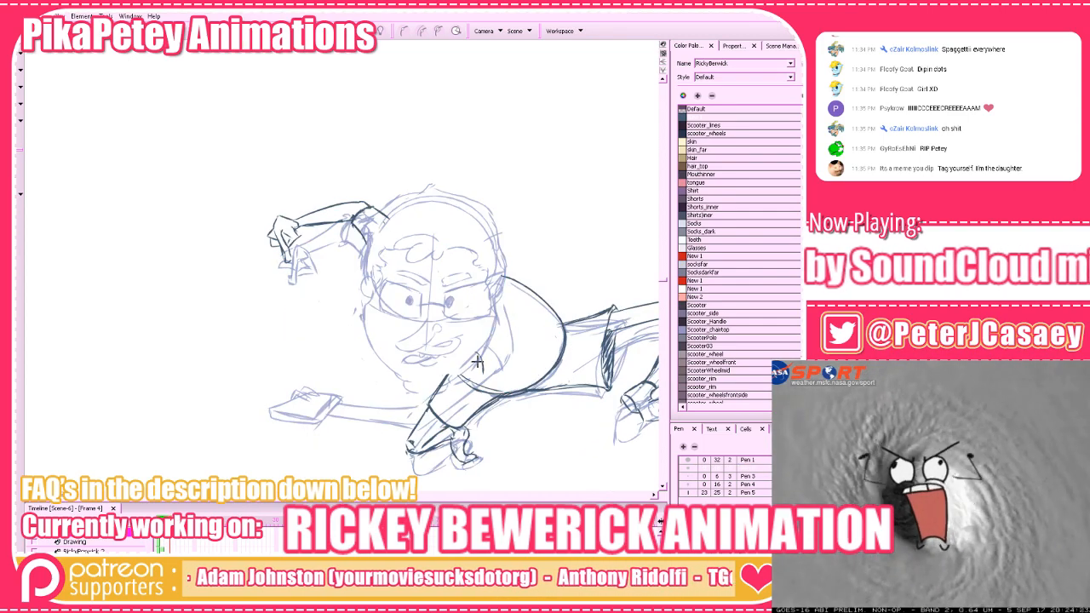
{"action": "mouse_move", "coordinate": [489, 366]}
{"action": "left_mouse_down"}
{"action": "mouse_move", "coordinate": [506, 339]}
{"action": "mouse_move", "coordinate": [503, 311]}
{"action": "mouse_move", "coordinate": [493, 368]}
{"action": "left_mouse_up"}
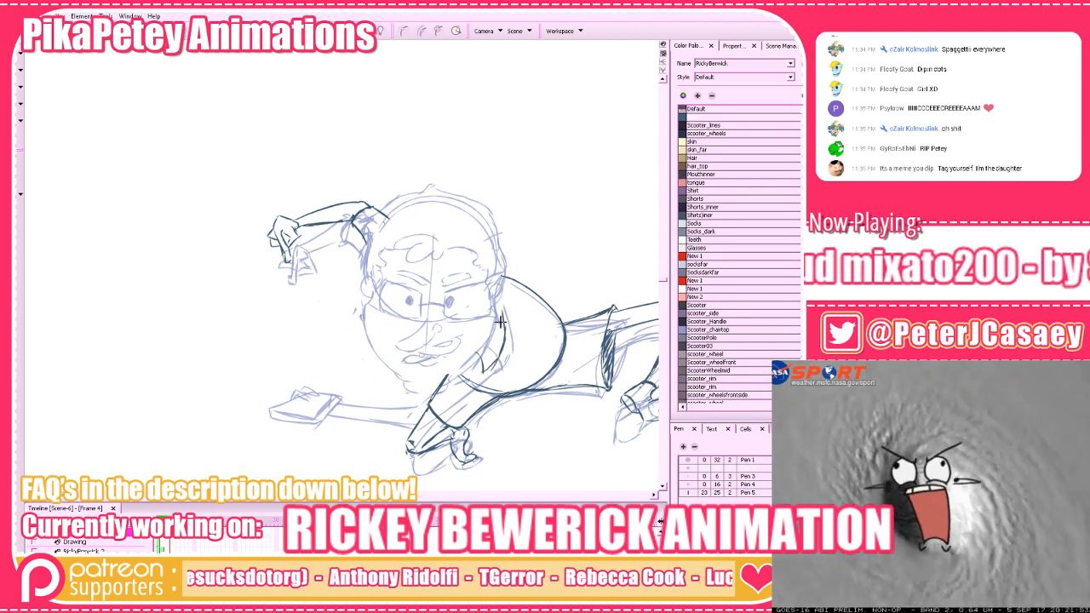
Draw the upper and lower edges of the extended arm's sleeve from the shoulder to below the chin
{"action": "mouse_move", "coordinate": [483, 370]}
{"action": "left_mouse_down"}
{"action": "mouse_move", "coordinate": [472, 350]}
{"action": "mouse_move", "coordinate": [426, 381]}
{"action": "left_mouse_up"}
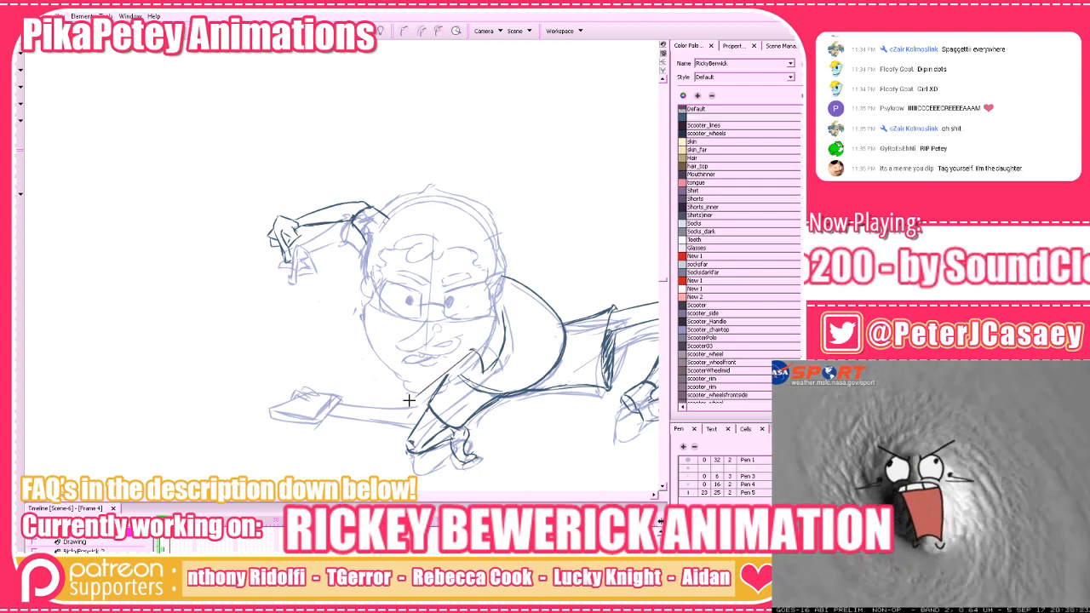
{"action": "left_click_drag", "start_coordinate": [474, 349], "coordinate": [419, 386]}
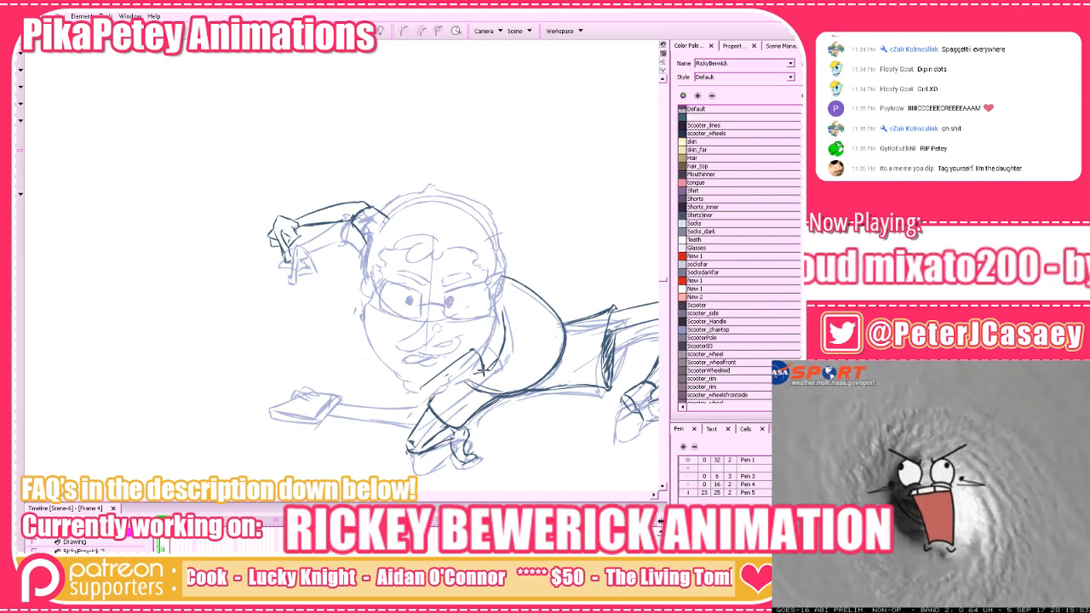
{"action": "left_click_drag", "start_coordinate": [484, 372], "coordinate": [432, 391]}
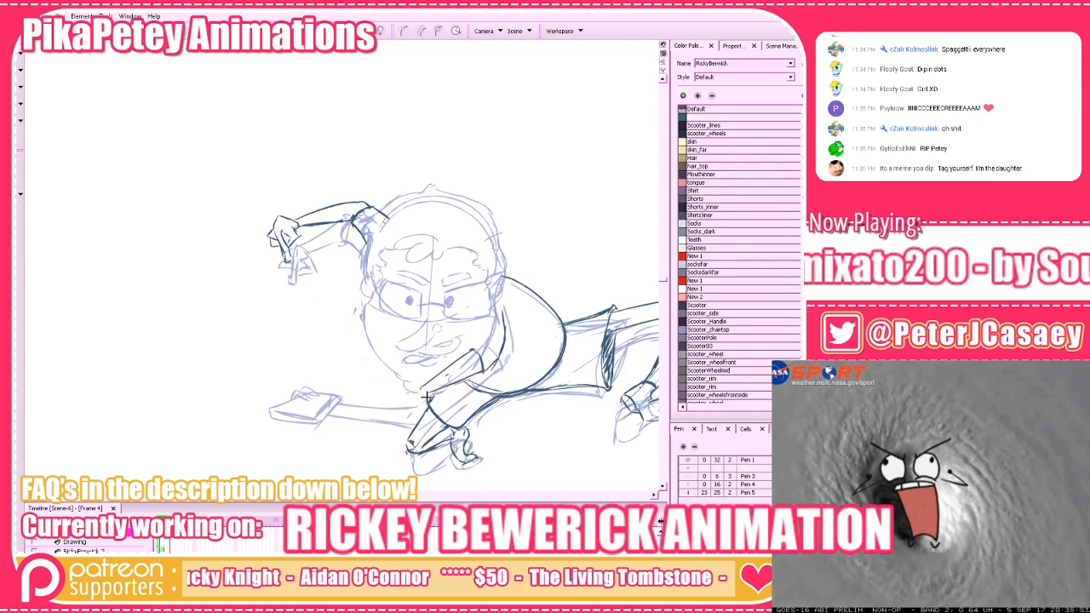
{"action": "key", "text": "ctrl+z"}
{"action": "left_click_drag", "start_coordinate": [475, 350], "coordinate": [423, 383]}
{"action": "key", "text": "ctrl+z"}
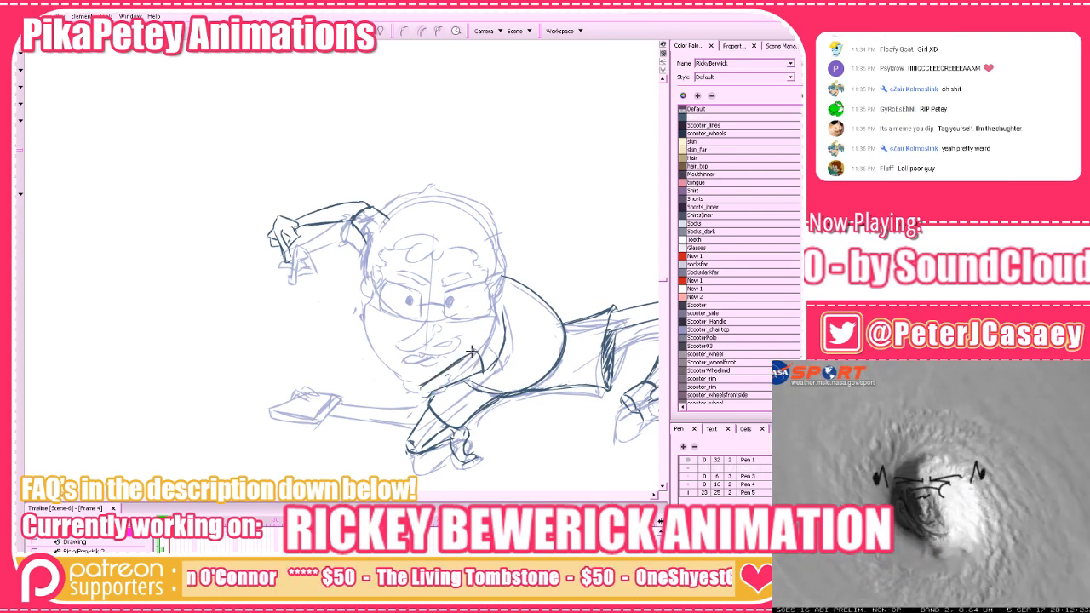
Compare the extended arm's sleeve with frame 3, erase its shoulder end, and redraw the short closing curve
{"action": "key", "text": "comma"}
{"action": "key", "text": "period"}
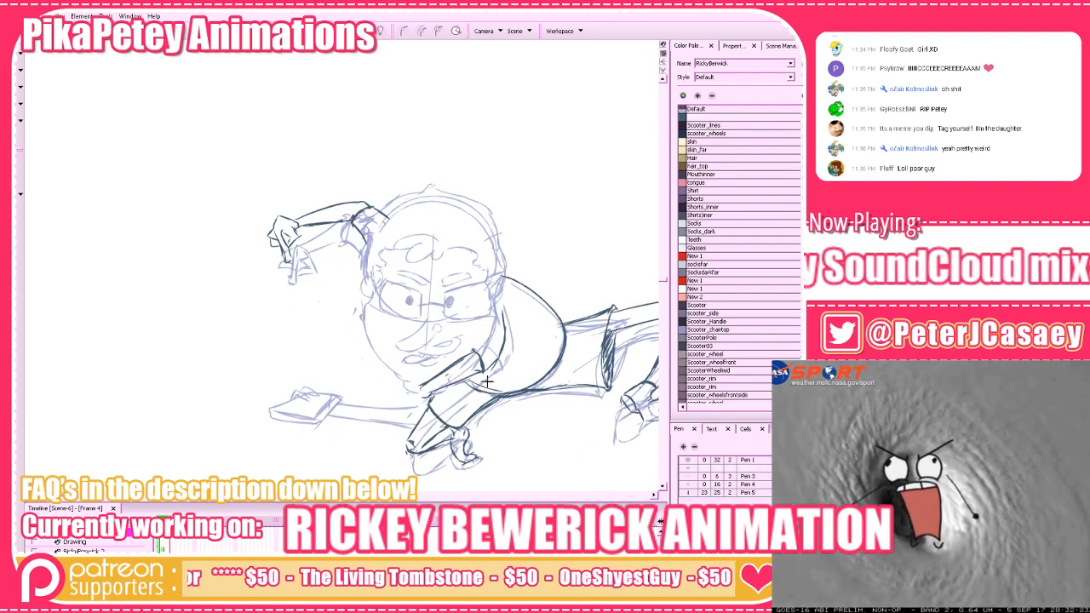
{"action": "key", "text": "comma"}
{"action": "key", "text": "period"}
{"action": "key", "text": "alt+e"}
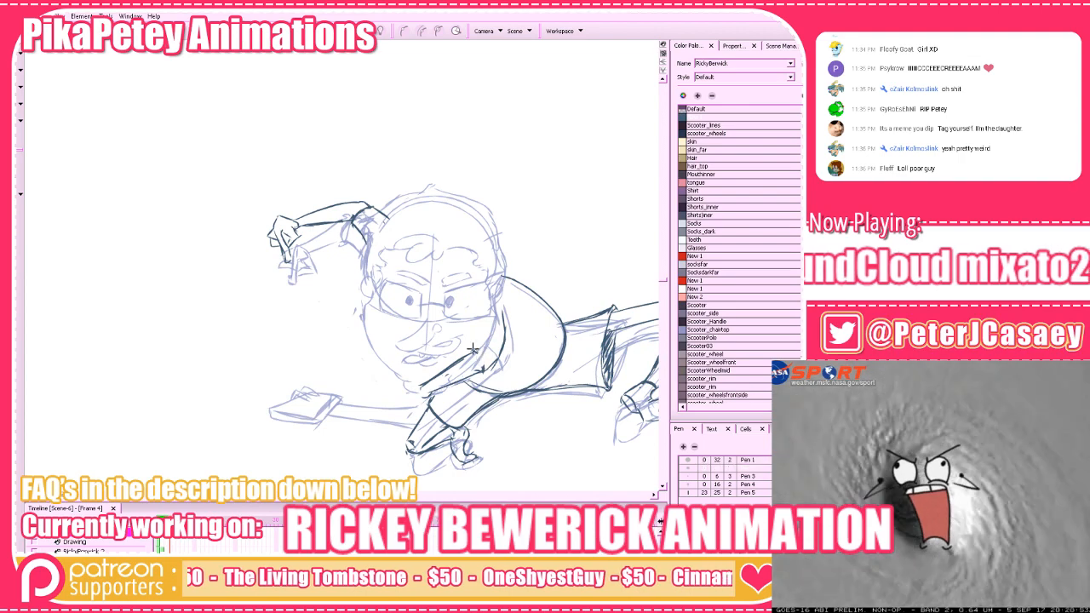
{"action": "key", "text": "alt+b"}
{"action": "mouse_move", "coordinate": [484, 359]}
{"action": "left_mouse_down"}
{"action": "mouse_move", "coordinate": [477, 350]}
{"action": "mouse_move", "coordinate": [487, 371]}
{"action": "left_mouse_up"}
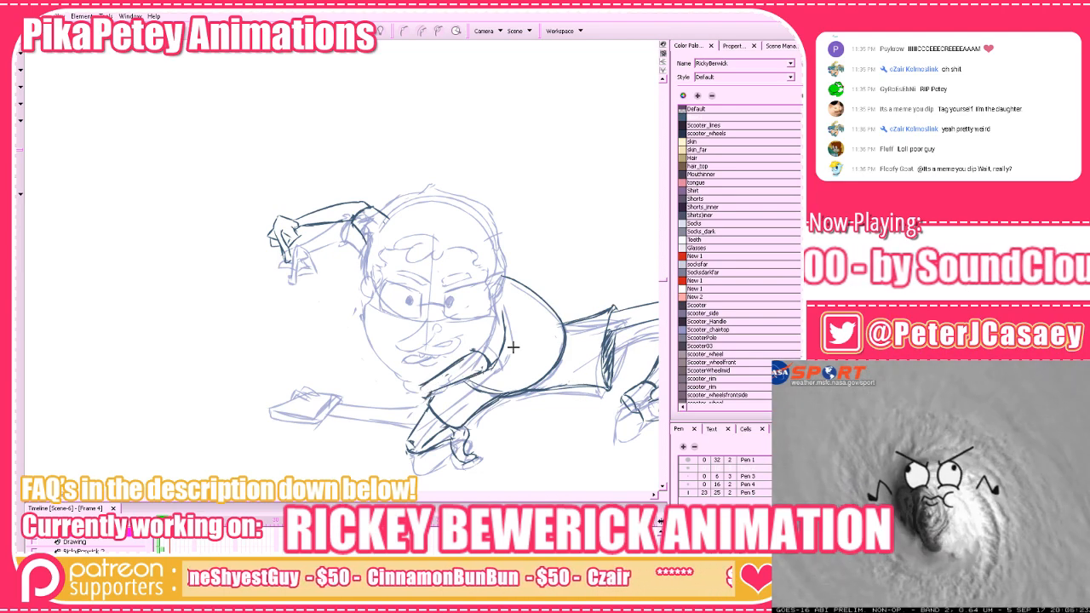
Draw the two long edges of the extended forearm from the sleeve to the wrist and check them against frame 3
{"action": "key", "text": "."}
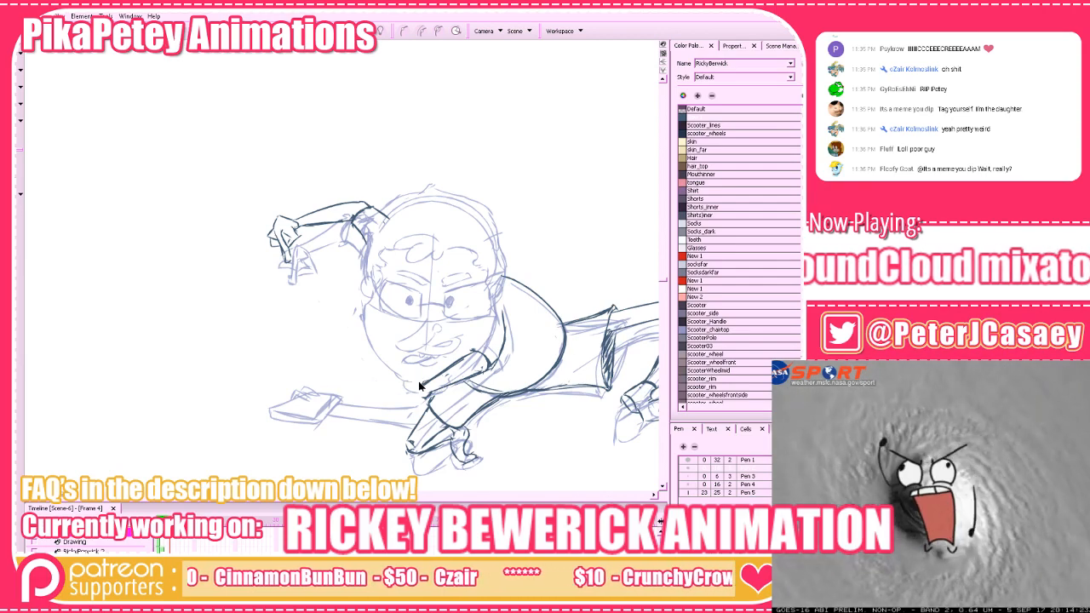
{"action": "mouse_move", "coordinate": [422, 385]}
{"action": "left_mouse_down"}
{"action": "mouse_move", "coordinate": [329, 385]}
{"action": "mouse_move", "coordinate": [349, 396]}
{"action": "mouse_move", "coordinate": [326, 394]}
{"action": "mouse_move", "coordinate": [441, 406]}
{"action": "mouse_move", "coordinate": [397, 398]}
{"action": "mouse_move", "coordinate": [427, 393]}
{"action": "mouse_move", "coordinate": [327, 393]}
{"action": "mouse_move", "coordinate": [405, 398]}
{"action": "left_mouse_up"}
{"action": "key", "text": "ctrl+z"}
{"action": "key", "text": "ctrl+z"}
{"action": "left_click_drag", "start_coordinate": [333, 393], "coordinate": [421, 399]}
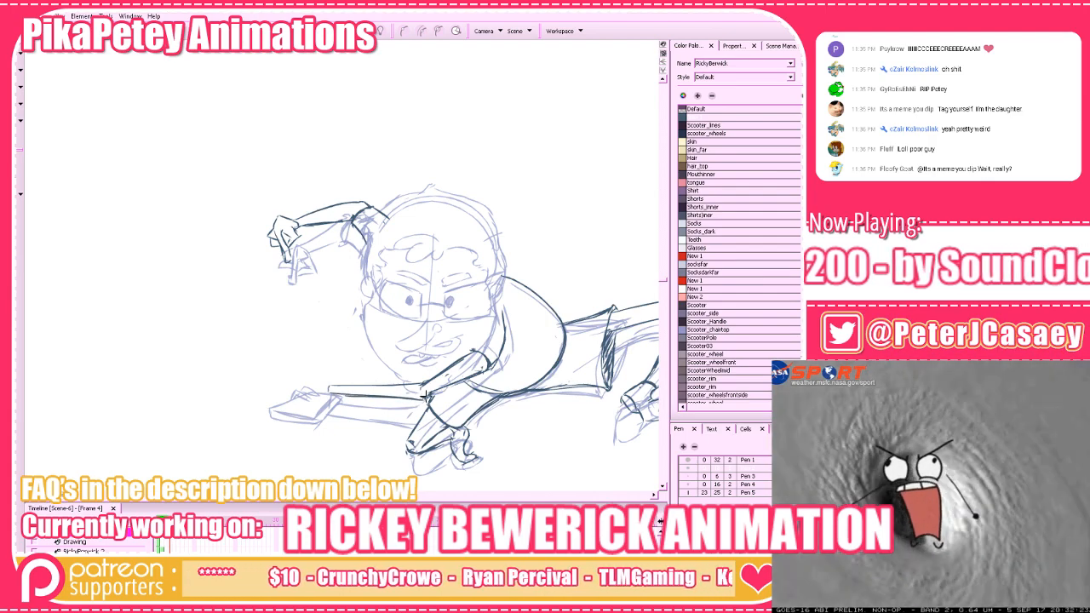
{"action": "key", "text": "comma"}
{"action": "key", "text": "period"}
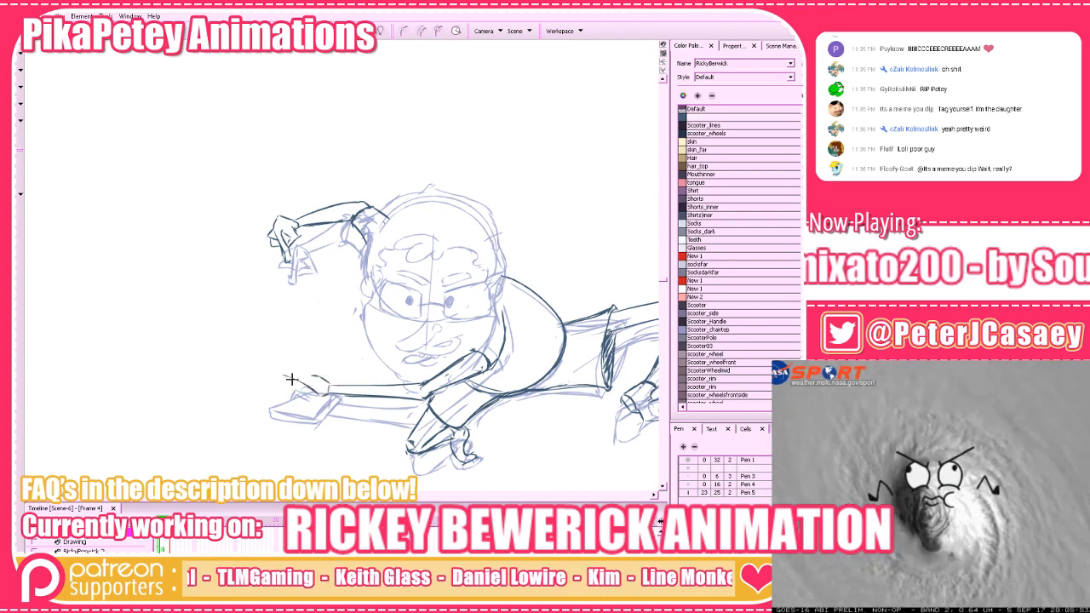
Sketch the hand at the end of the extended forearm, undoing strokes that do not match frame 3
{"action": "mouse_move", "coordinate": [317, 394]}
{"action": "left_mouse_down"}
{"action": "mouse_move", "coordinate": [285, 382]}
{"action": "mouse_move", "coordinate": [280, 363]}
{"action": "mouse_move", "coordinate": [299, 368]}
{"action": "left_mouse_up"}
{"action": "key", "text": "comma"}
{"action": "key", "text": "period"}
{"action": "key", "text": "ctrl+z"}
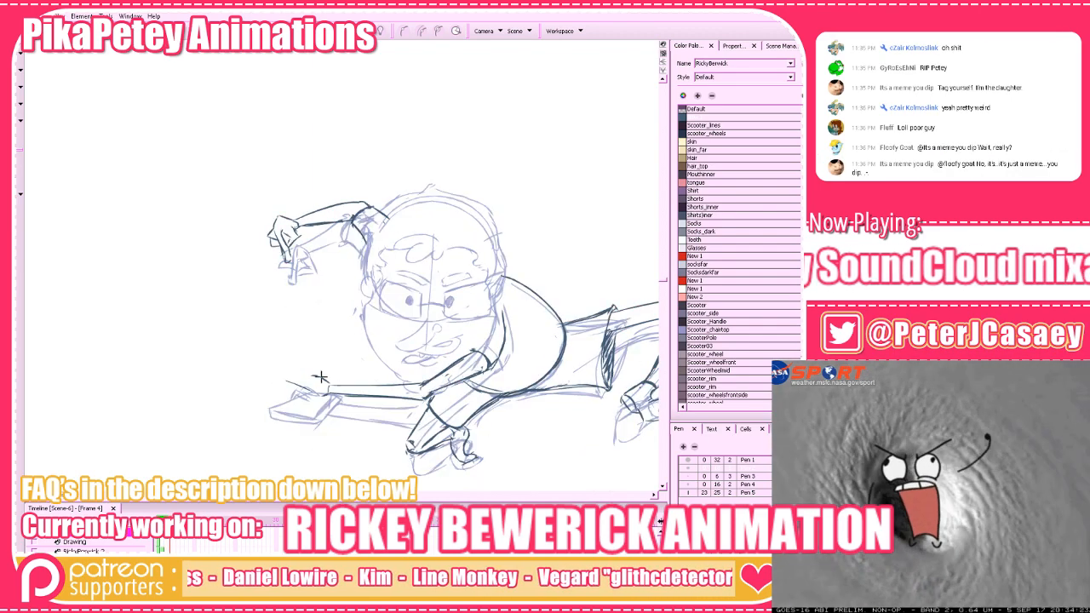
{"action": "key", "text": "ctrl+z"}
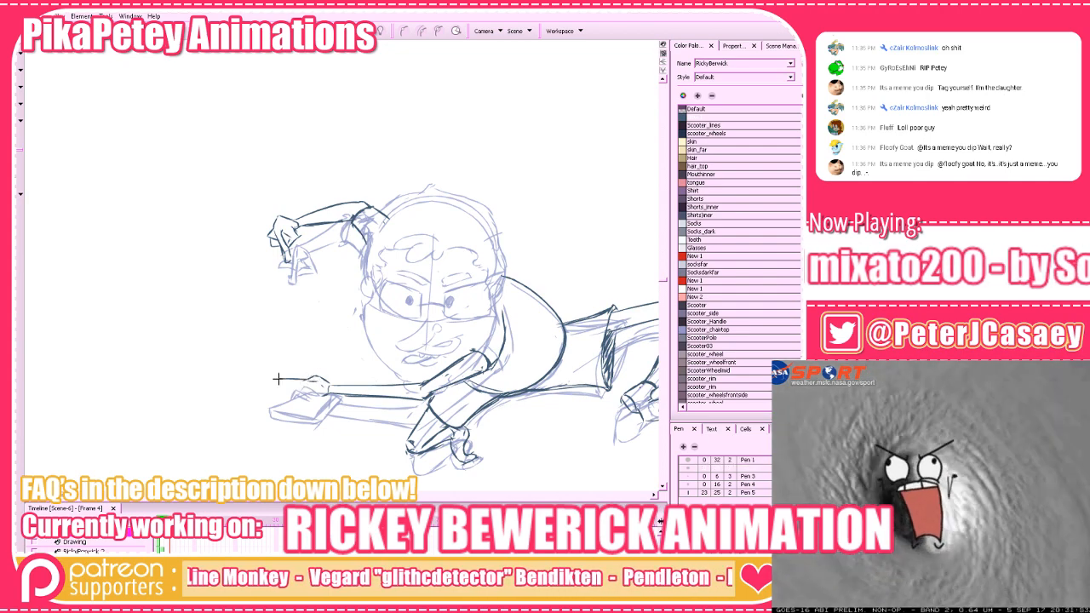
Draw the thin flat object held in the extended hand, undoing and retrying its edges
{"action": "mouse_move", "coordinate": [261, 386]}
{"action": "left_mouse_down"}
{"action": "mouse_move", "coordinate": [317, 386]}
{"action": "mouse_move", "coordinate": [257, 386]}
{"action": "left_mouse_up"}
{"action": "key", "text": "ctrl+z"}
{"action": "key", "text": "ctrl+z"}
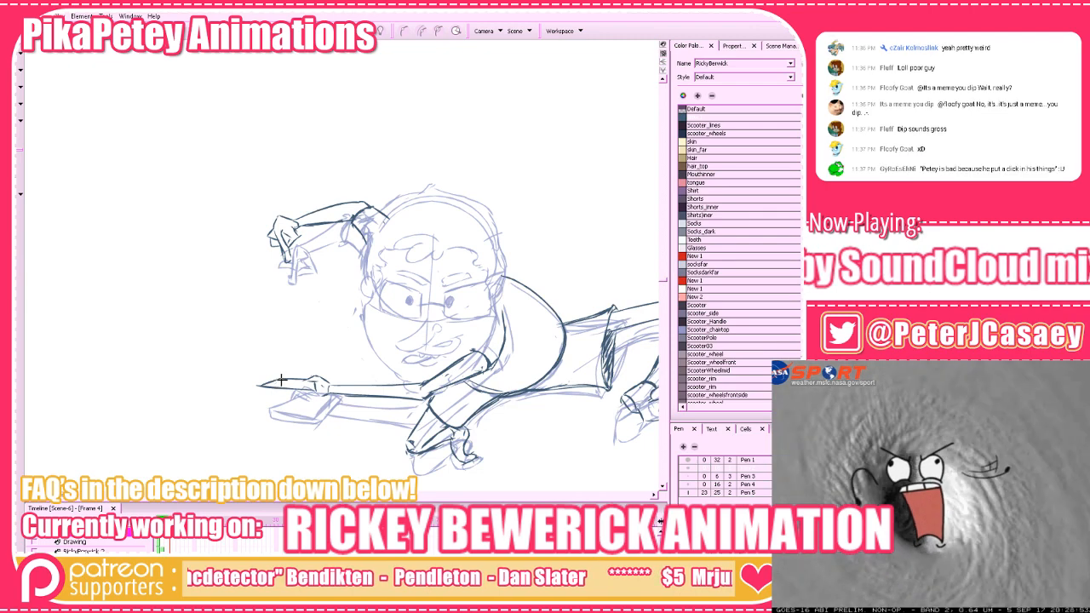
{"action": "key", "text": "ctrl+z"}
{"action": "mouse_move", "coordinate": [270, 381]}
{"action": "left_mouse_down"}
{"action": "mouse_move", "coordinate": [310, 380]}
{"action": "mouse_move", "coordinate": [326, 396]}
{"action": "mouse_move", "coordinate": [259, 389]}
{"action": "mouse_move", "coordinate": [280, 381]}
{"action": "left_mouse_up"}
{"action": "key", "text": "ctrl+z"}
{"action": "key", "text": "ctrl+z"}
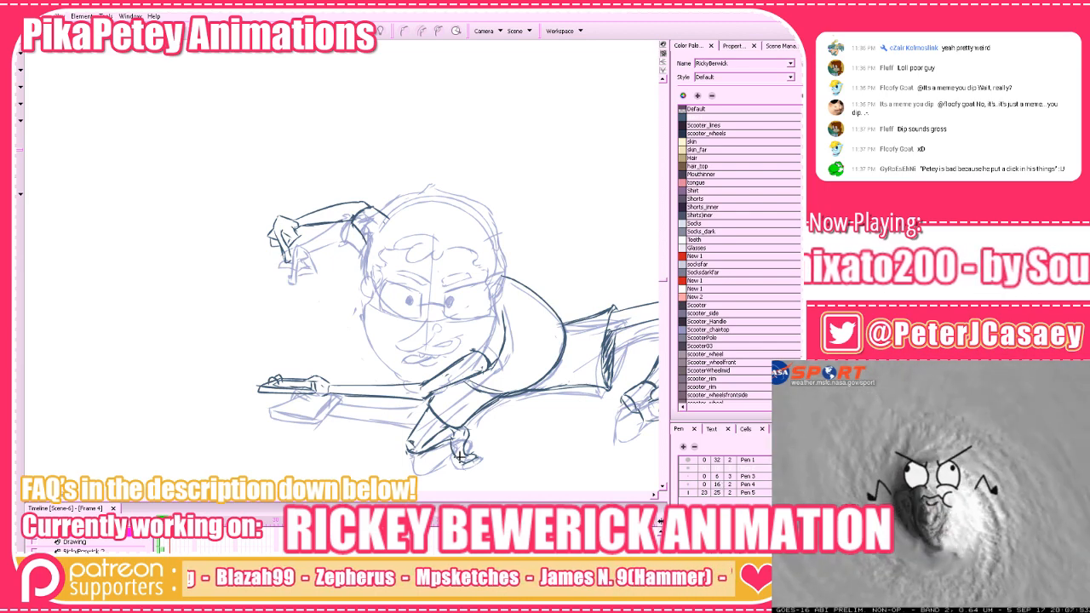
Turn off onion skinning, lasso the whole head in frame 3, and paste a copy of it into frame 4
{"action": "key", "text": "comma"}
{"action": "key", "text": "comma"}
{"action": "key", "text": "period"}
{"action": "left_click", "coordinate": [366, 32]}
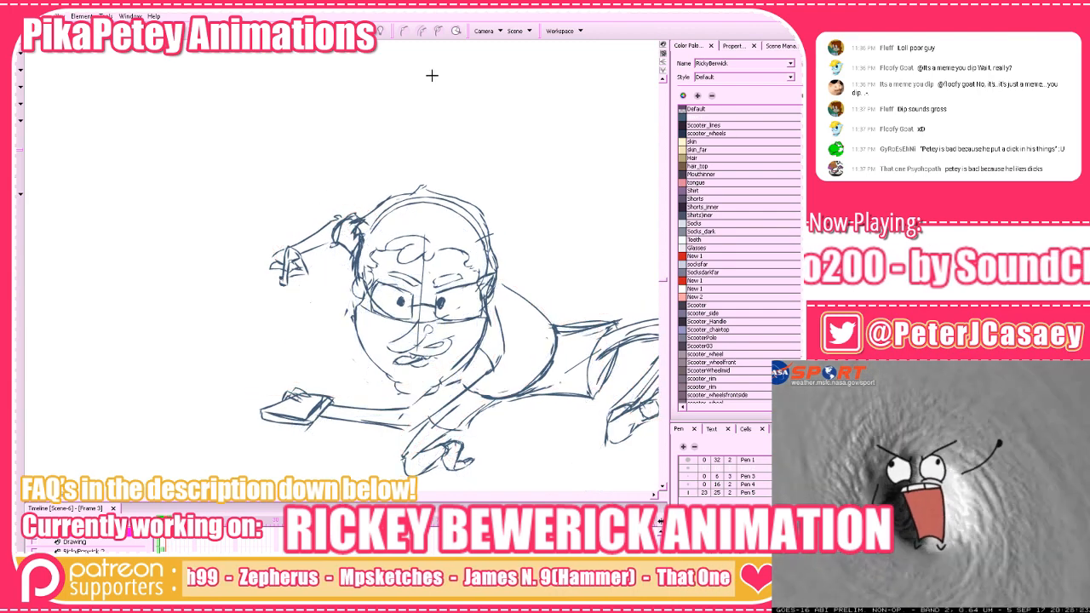
{"action": "mouse_move", "coordinate": [331, 346]}
{"action": "left_mouse_down"}
{"action": "mouse_move", "coordinate": [378, 398]}
{"action": "mouse_move", "coordinate": [410, 385]}
{"action": "left_mouse_up"}
{"action": "mouse_move", "coordinate": [487, 334]}
{"action": "left_mouse_down"}
{"action": "mouse_move", "coordinate": [493, 281]}
{"action": "mouse_move", "coordinate": [468, 168]}
{"action": "mouse_move", "coordinate": [380, 230]}
{"action": "left_mouse_up"}
{"action": "mouse_move", "coordinate": [334, 285]}
{"action": "left_mouse_down"}
{"action": "mouse_move", "coordinate": [380, 355]}
{"action": "mouse_move", "coordinate": [387, 348]}
{"action": "left_mouse_up"}
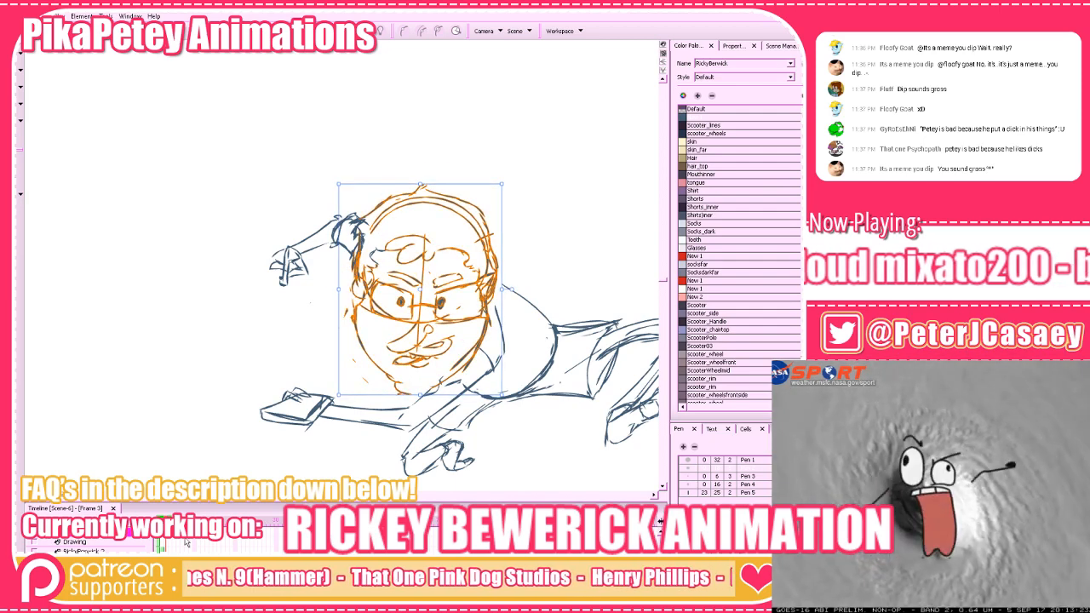
{"action": "key", "text": "period"}
{"action": "key", "text": "ctrl+v"}
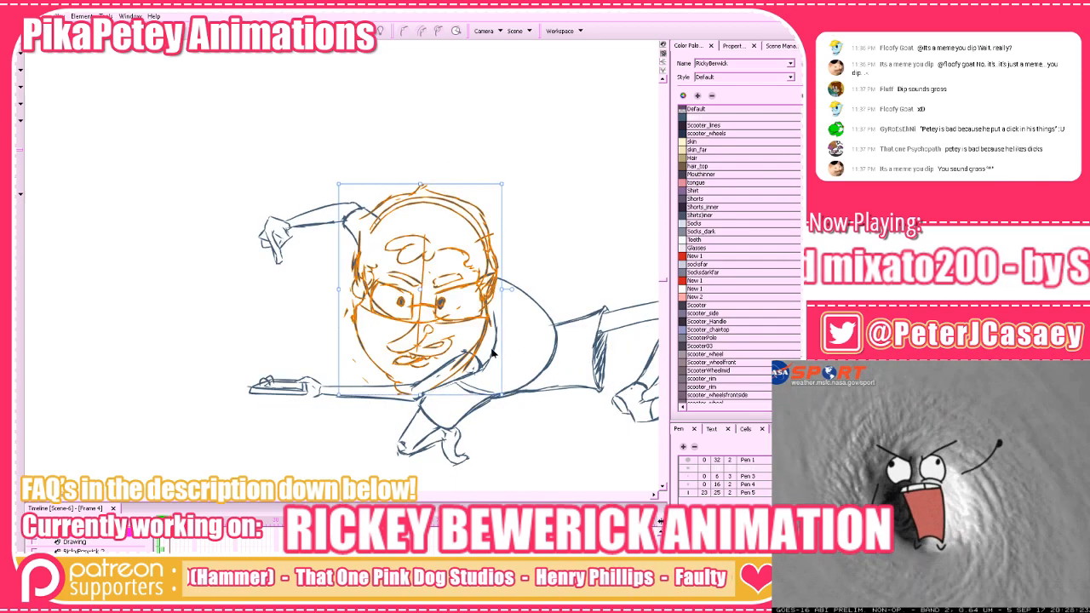
Squash the pasted head slightly upward from the chin, adjust its placement on the body, and deselect it
{"action": "left_click", "coordinate": [414, 397]}
{"action": "left_click", "coordinate": [421, 390]}
{"action": "left_click_drag", "start_coordinate": [421, 390], "coordinate": [421, 382]}
{"action": "left_click_drag", "start_coordinate": [446, 196], "coordinate": [447, 192]}
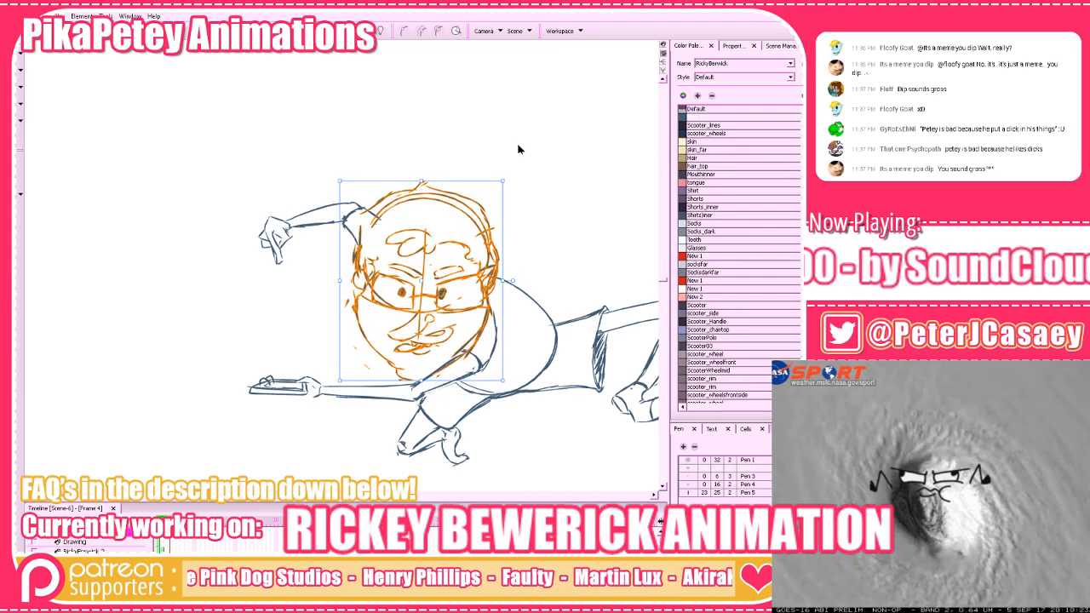
{"action": "left_click", "coordinate": [518, 150]}
Flip back and forth through frames 2 to 4 to examine how the head and body move
{"action": "key", "text": "comma"}
{"action": "key", "text": "comma"}
{"action": "key", "text": "period"}
{"action": "key", "text": "period"}
{"action": "key", "text": "comma"}
{"action": "key", "text": "comma"}
{"action": "key", "text": "period"}
{"action": "key", "text": "period"}
{"action": "key", "text": "comma"}
{"action": "key", "text": "comma"}
{"action": "key", "text": "period"}
{"action": "key", "text": "period"}
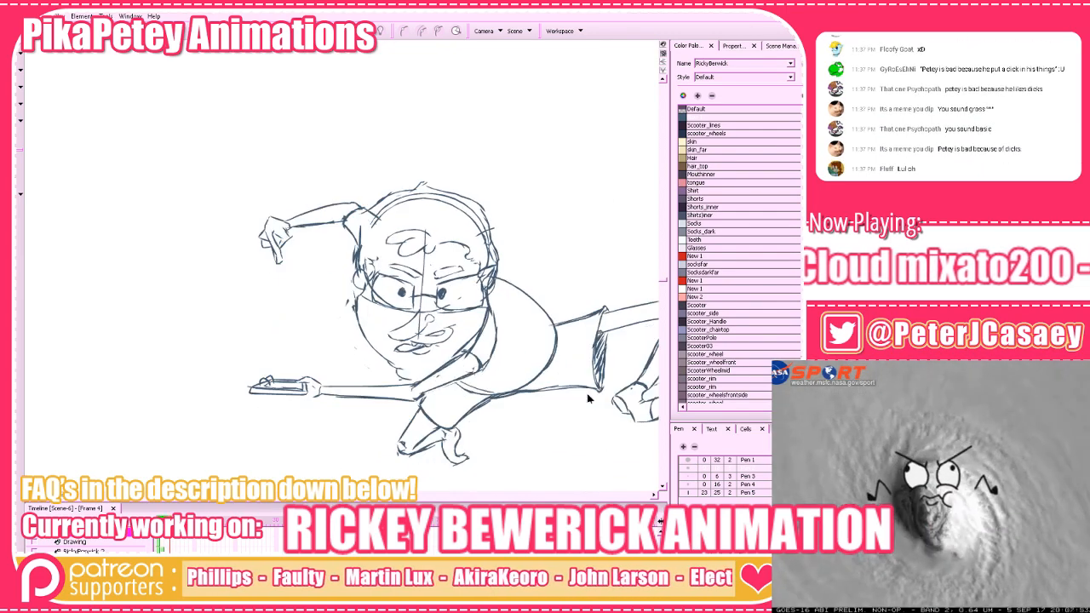
{"action": "key", "text": "comma"}
{"action": "key", "text": "period"}
Lasso the extended forearm with its hand and flat object, raise it at the hand end, and save the project
{"action": "mouse_move", "coordinate": [337, 440]}
{"action": "left_mouse_down"}
{"action": "mouse_move", "coordinate": [342, 373]}
{"action": "mouse_move", "coordinate": [341, 438]}
{"action": "left_mouse_up"}
{"action": "left_click_drag", "start_coordinate": [332, 391], "coordinate": [421, 391]}
{"action": "left_click_drag", "start_coordinate": [242, 410], "coordinate": [255, 379]}
{"action": "mouse_move", "coordinate": [260, 390]}
{"action": "left_mouse_down"}
{"action": "mouse_move", "coordinate": [314, 333]}
{"action": "mouse_move", "coordinate": [223, 405]}
{"action": "mouse_move", "coordinate": [253, 397]}
{"action": "left_mouse_up"}
{"action": "left_click_drag", "start_coordinate": [325, 355], "coordinate": [321, 380]}
{"action": "key", "text": "comma"}
{"action": "key", "text": "comma"}
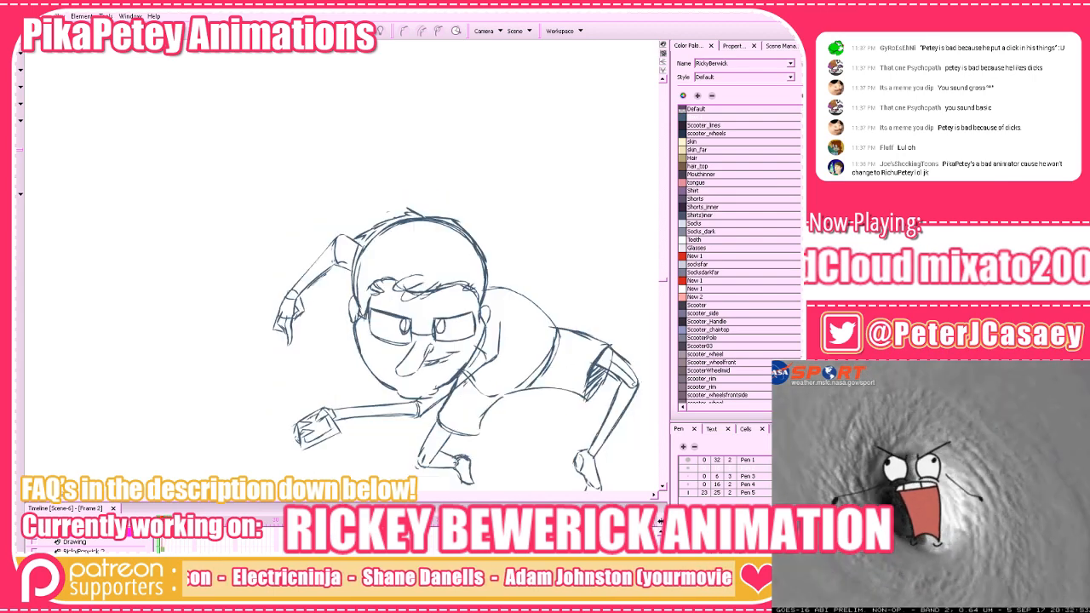
{"action": "key", "text": "period"}
{"action": "key", "text": "period"}
{"action": "key", "text": "ctrl+s"}
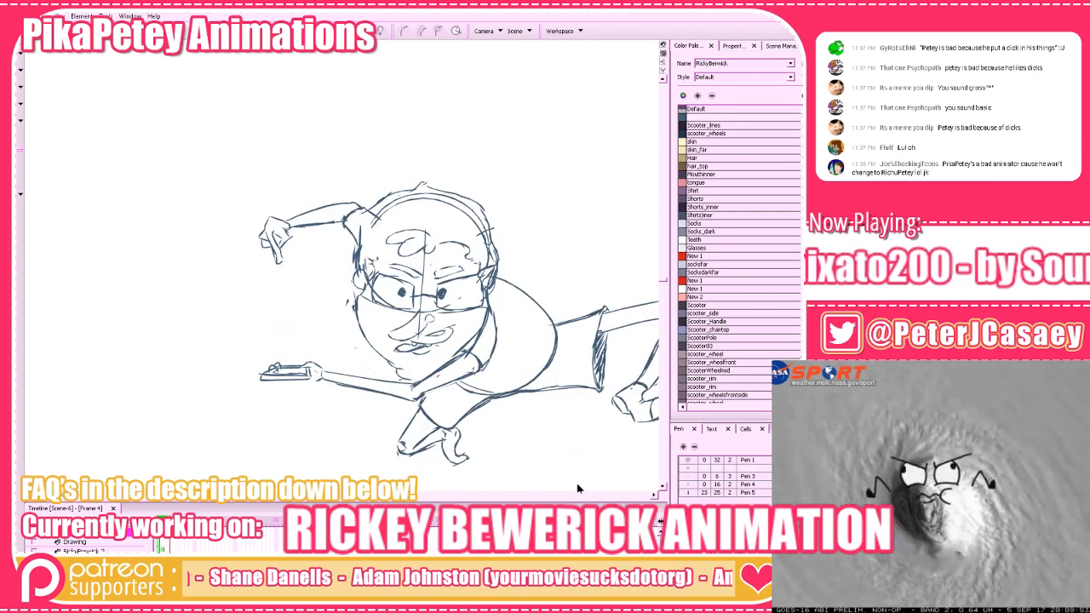
Flip through frames 1 to 4 and delete the lassoed stray lines by the shoulder in frame 3
{"action": "key", "text": "comma"}
{"action": "key", "text": "comma"}
{"action": "key", "text": "comma"}
{"action": "key", "text": "period"}
{"action": "key", "text": "period"}
{"action": "key", "text": "period"}
{"action": "key", "text": "comma"}
{"action": "mouse_move", "coordinate": [496, 377]}
{"action": "left_mouse_down"}
{"action": "mouse_move", "coordinate": [483, 363]}
{"action": "mouse_move", "coordinate": [489, 379]}
{"action": "left_mouse_up"}
{"action": "key", "text": "Delete"}
{"action": "left_click_drag", "start_coordinate": [574, 447], "coordinate": [533, 443]}
{"action": "key", "text": "period"}
{"action": "key", "text": "comma"}
{"action": "key", "text": "comma"}
{"action": "key", "text": "comma"}
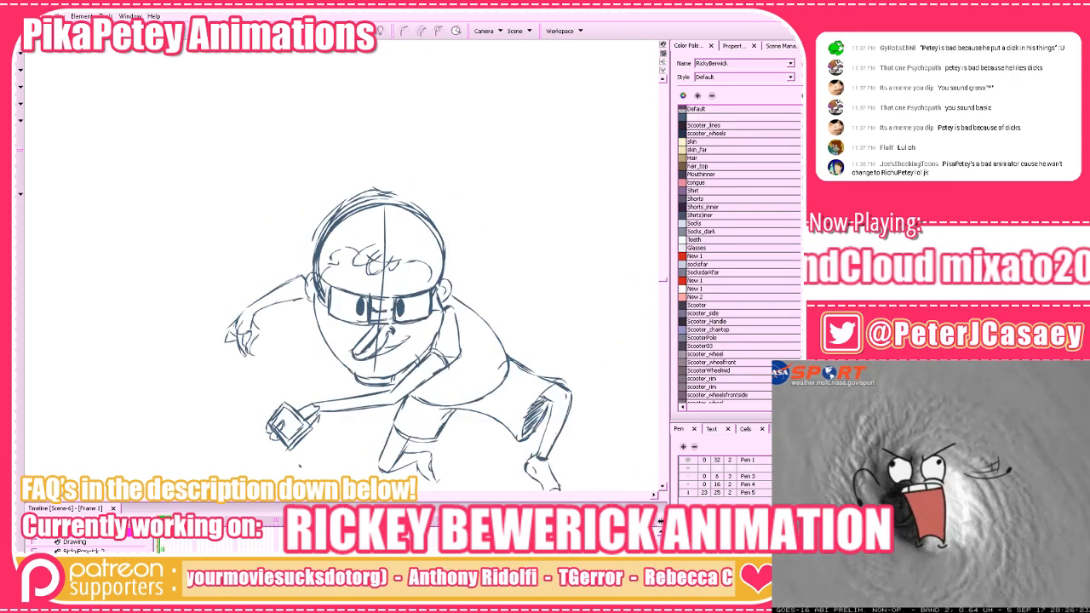
Select the short shirt line beside the chin in frame 2, adjust its placement, and save the project
{"action": "key", "text": "period"}
{"action": "left_click", "coordinate": [457, 342]}
{"action": "left_click_drag", "start_coordinate": [463, 315], "coordinate": [460, 309]}
{"action": "key", "text": "ctrl+s"}
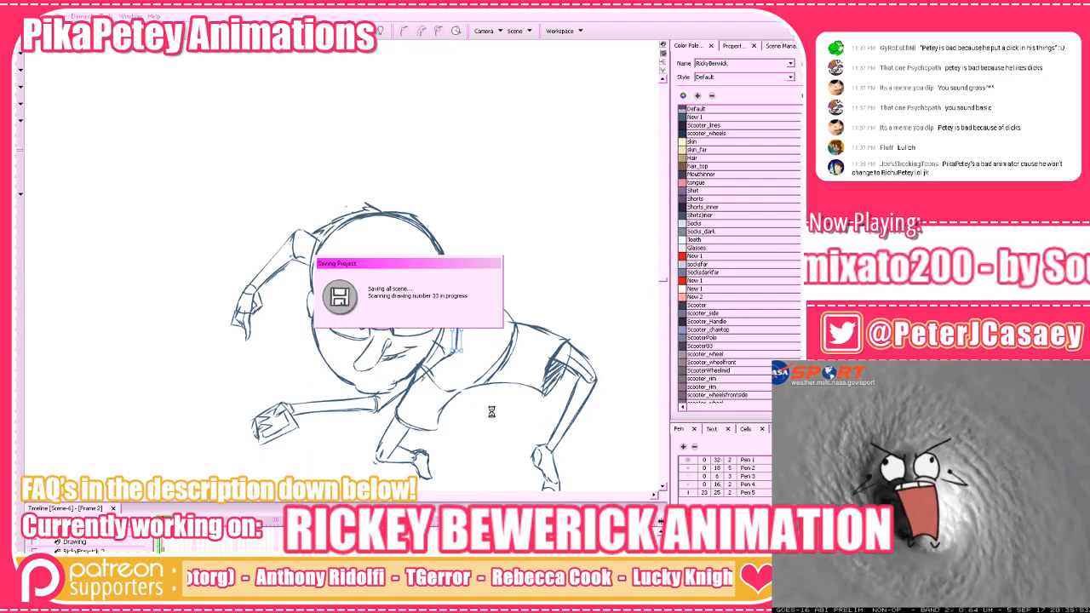
Sketch a tilted oval in the blank area above the character's back on frame 2, undoing the first arc
{"action": "key", "text": "alt+b"}
{"action": "left_click_drag", "start_coordinate": [532, 205], "coordinate": [569, 201]}
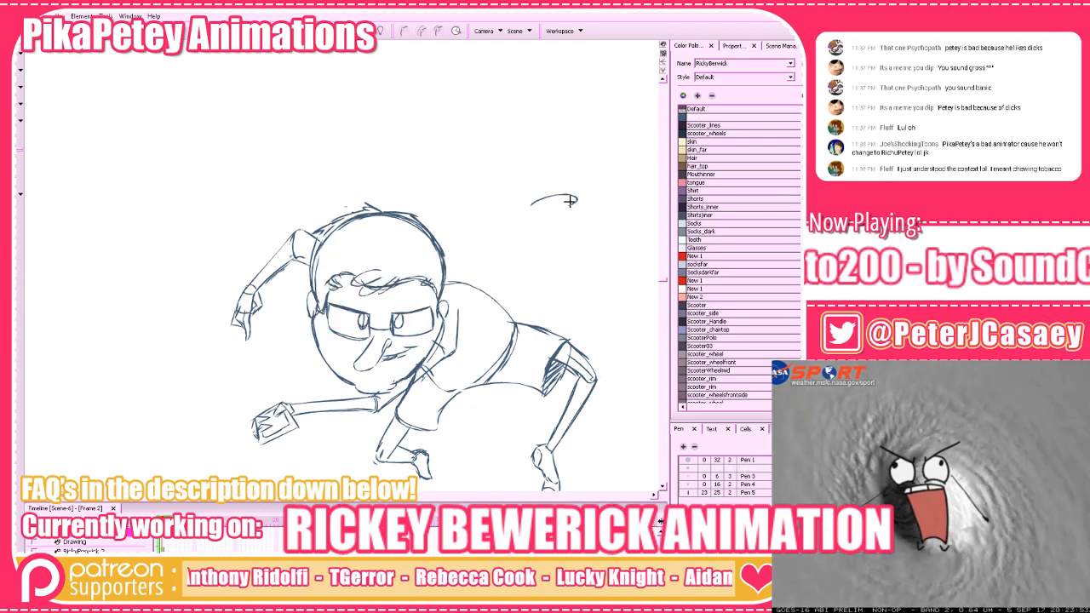
{"action": "key", "text": "ctrl+z"}
{"action": "key", "text": "space"}
{"action": "left_click_drag", "start_coordinate": [411, 292], "coordinate": [668, 355]}
{"action": "left_click_drag", "start_coordinate": [509, 340], "coordinate": [207, 295]}
{"action": "left_click_drag", "start_coordinate": [619, 202], "coordinate": [622, 198]}
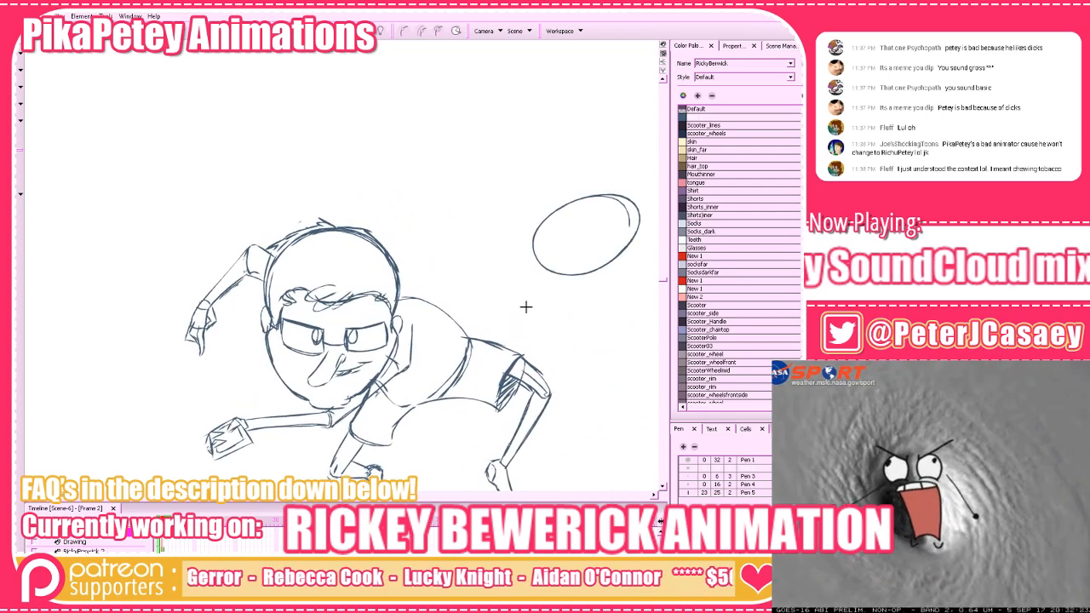
Write "10-13" inside the oval and draw two arrows pointing at its upper edge
{"action": "mouse_move", "coordinate": [555, 224]}
{"action": "left_mouse_down"}
{"action": "mouse_move", "coordinate": [552, 242]}
{"action": "mouse_move", "coordinate": [560, 227]}
{"action": "mouse_move", "coordinate": [574, 230]}
{"action": "left_mouse_up"}
{"action": "left_click_drag", "start_coordinate": [576, 224], "coordinate": [580, 237]}
{"action": "key", "text": "ctrl+z"}
{"action": "key", "text": "space"}
{"action": "left_click_drag", "start_coordinate": [563, 317], "coordinate": [509, 341]}
{"action": "mouse_move", "coordinate": [632, 181]}
{"action": "left_mouse_down"}
{"action": "mouse_move", "coordinate": [597, 204]}
{"action": "mouse_move", "coordinate": [603, 224]}
{"action": "mouse_move", "coordinate": [582, 226]}
{"action": "left_mouse_up"}
{"action": "left_click_drag", "start_coordinate": [511, 177], "coordinate": [522, 219]}
{"action": "left_click_drag", "start_coordinate": [530, 215], "coordinate": [511, 223]}
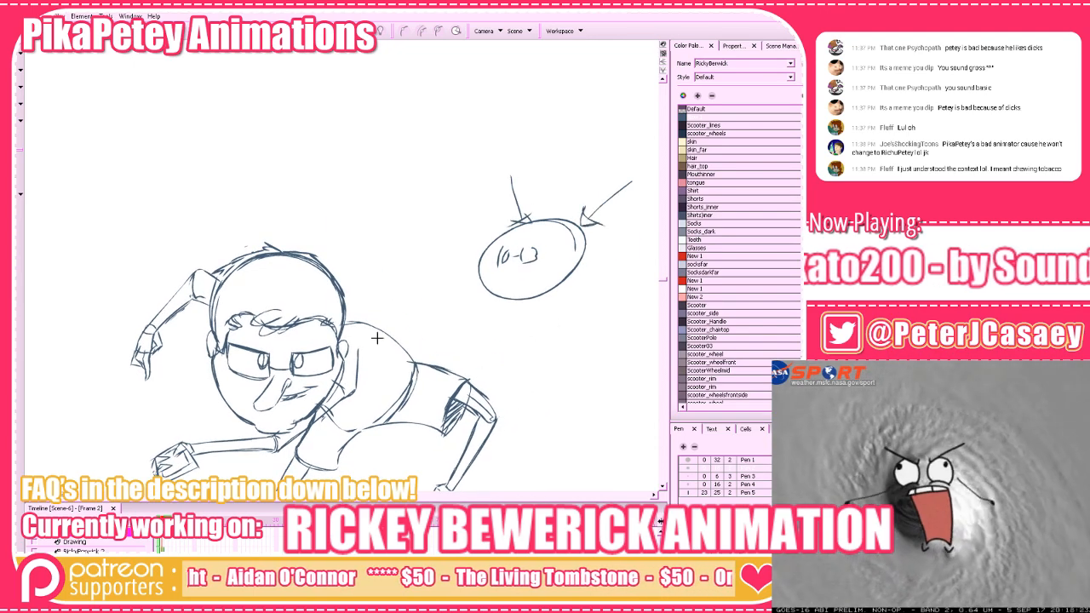
Draw large overlapping rings around the labelled oval and two small circles beside them
{"action": "mouse_move", "coordinate": [549, 321]}
{"action": "left_mouse_down"}
{"action": "mouse_move", "coordinate": [445, 190]}
{"action": "mouse_move", "coordinate": [428, 255]}
{"action": "mouse_move", "coordinate": [436, 232]}
{"action": "mouse_move", "coordinate": [432, 242]}
{"action": "mouse_move", "coordinate": [545, 327]}
{"action": "left_mouse_up"}
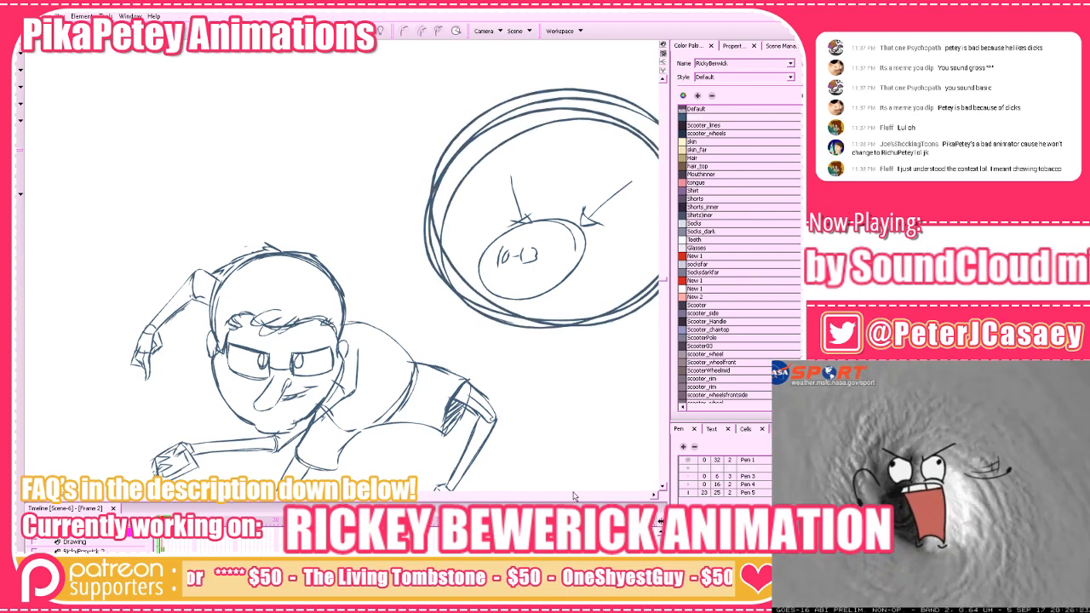
{"action": "left_click_drag", "start_coordinate": [558, 383], "coordinate": [287, 485]}
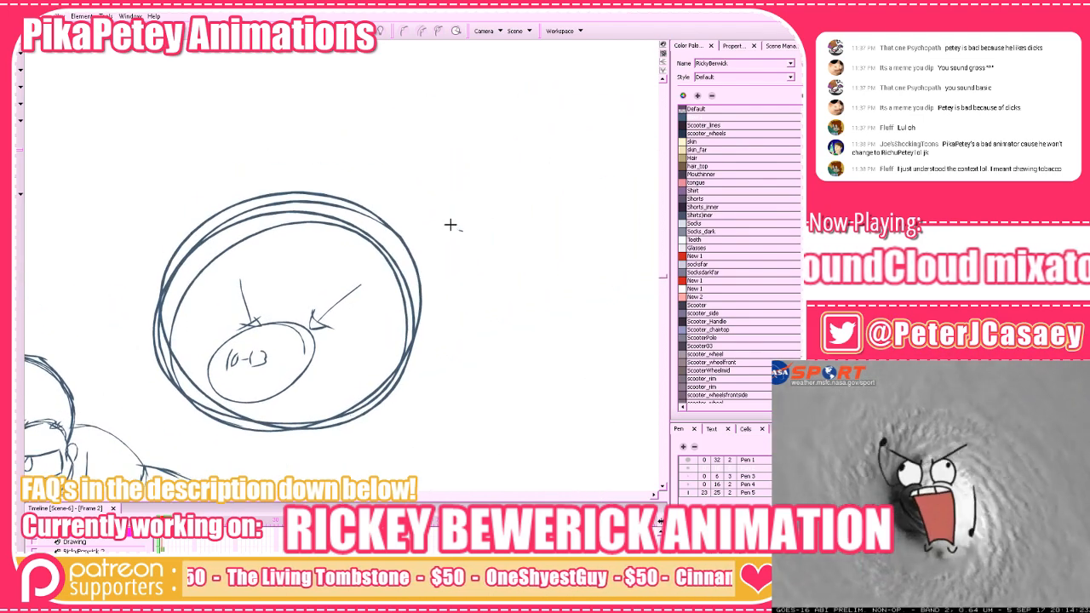
{"action": "left_click_drag", "start_coordinate": [460, 230], "coordinate": [453, 223]}
{"action": "left_click_drag", "start_coordinate": [473, 294], "coordinate": [460, 345]}
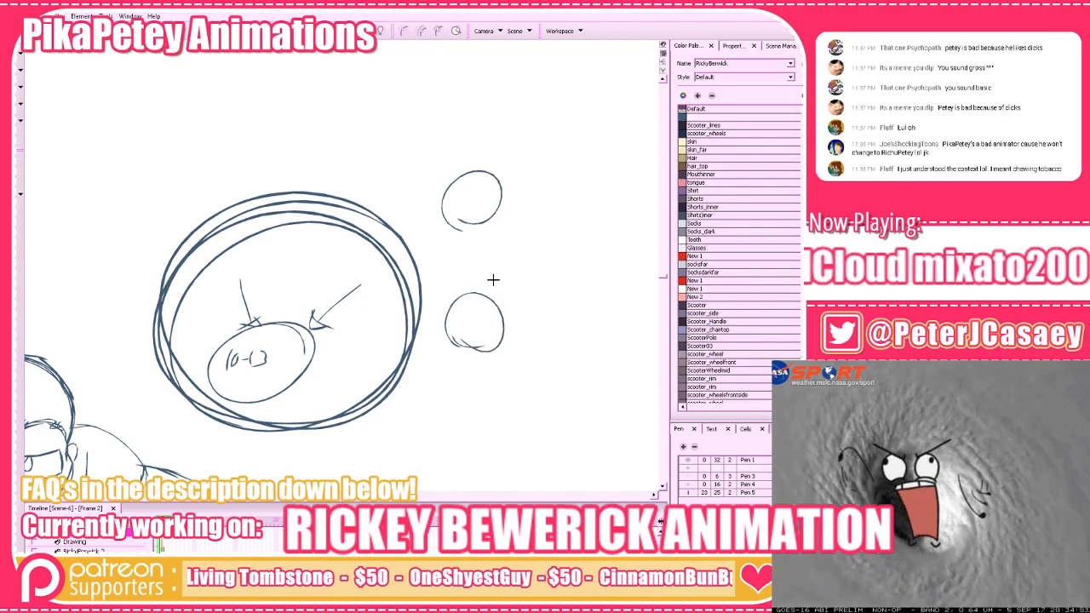
Close the outline of the upper small circle and draw an arrow pointing at each of the two small circles
{"action": "left_click_drag", "start_coordinate": [458, 229], "coordinate": [481, 222]}
{"action": "mouse_move", "coordinate": [559, 128]}
{"action": "left_mouse_down"}
{"action": "mouse_move", "coordinate": [524, 167]}
{"action": "mouse_move", "coordinate": [537, 166]}
{"action": "left_mouse_up"}
{"action": "mouse_move", "coordinate": [561, 292]}
{"action": "left_mouse_down"}
{"action": "mouse_move", "coordinate": [510, 315]}
{"action": "mouse_move", "coordinate": [529, 316]}
{"action": "left_mouse_up"}
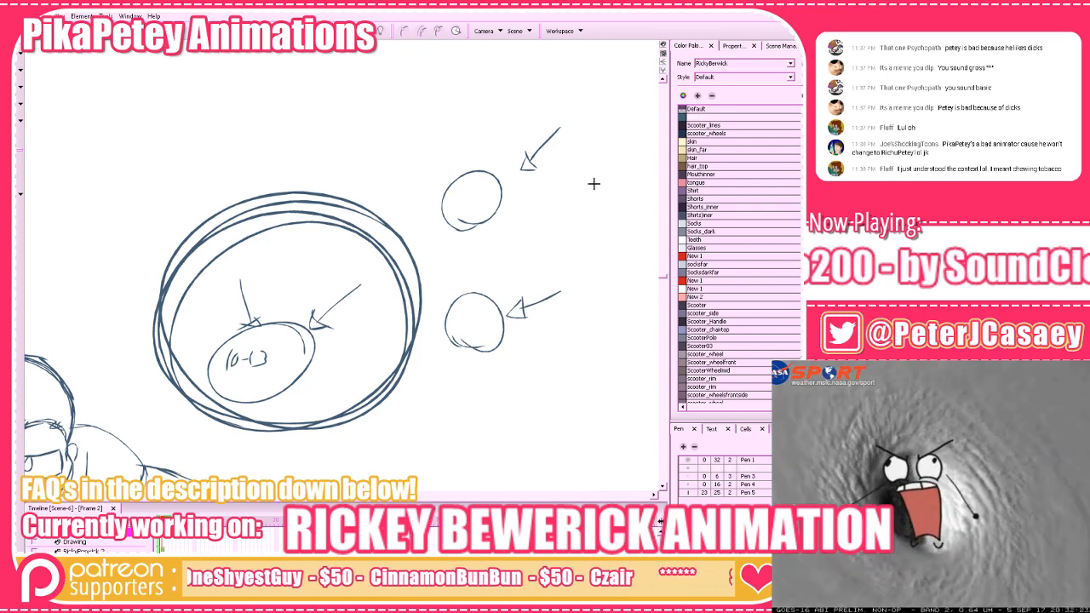
Enclose the two small circles in a tall oval and draw two curved arrows from the upper circle to the rings
{"action": "left_click_drag", "start_coordinate": [588, 154], "coordinate": [547, 79]}
{"action": "mouse_move", "coordinate": [471, 420]}
{"action": "left_mouse_down"}
{"action": "mouse_move", "coordinate": [538, 73]}
{"action": "mouse_move", "coordinate": [492, 77]}
{"action": "left_mouse_up"}
{"action": "left_click_drag", "start_coordinate": [434, 186], "coordinate": [435, 251]}
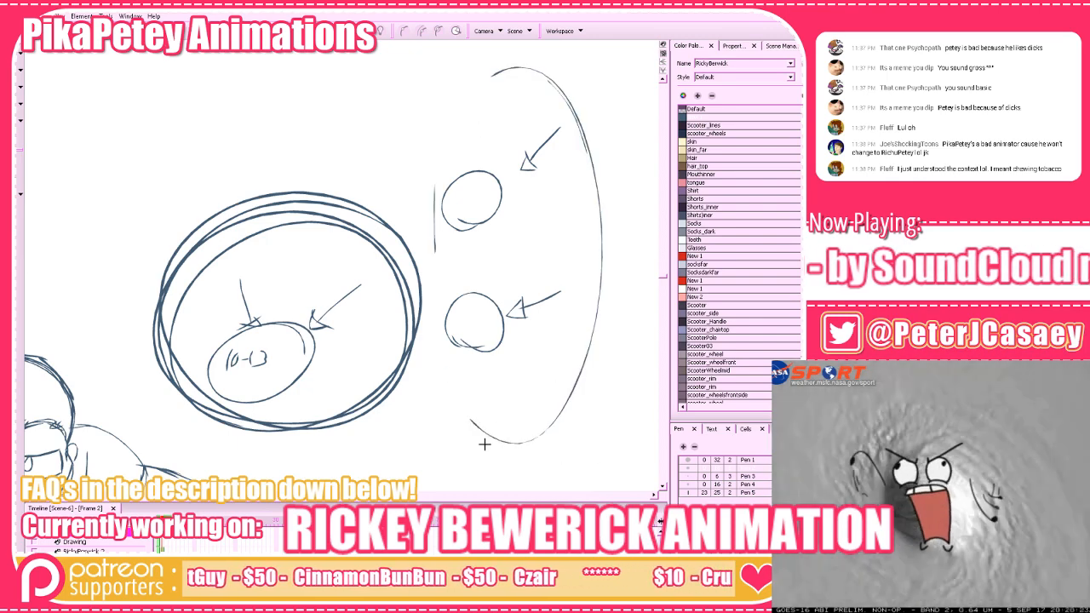
{"action": "mouse_move", "coordinate": [483, 443]}
{"action": "left_mouse_down"}
{"action": "mouse_move", "coordinate": [426, 345]}
{"action": "mouse_move", "coordinate": [482, 63]}
{"action": "left_mouse_up"}
{"action": "left_click_drag", "start_coordinate": [457, 170], "coordinate": [181, 203]}
{"action": "mouse_move", "coordinate": [438, 219]}
{"action": "left_mouse_down"}
{"action": "mouse_move", "coordinate": [252, 283]}
{"action": "mouse_move", "coordinate": [269, 292]}
{"action": "left_mouse_up"}
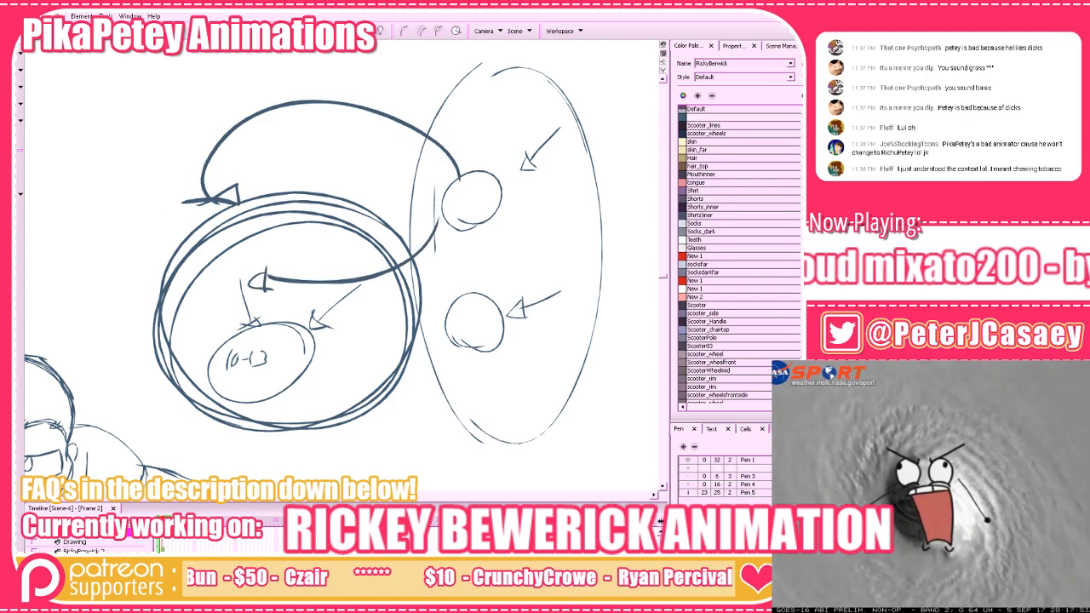
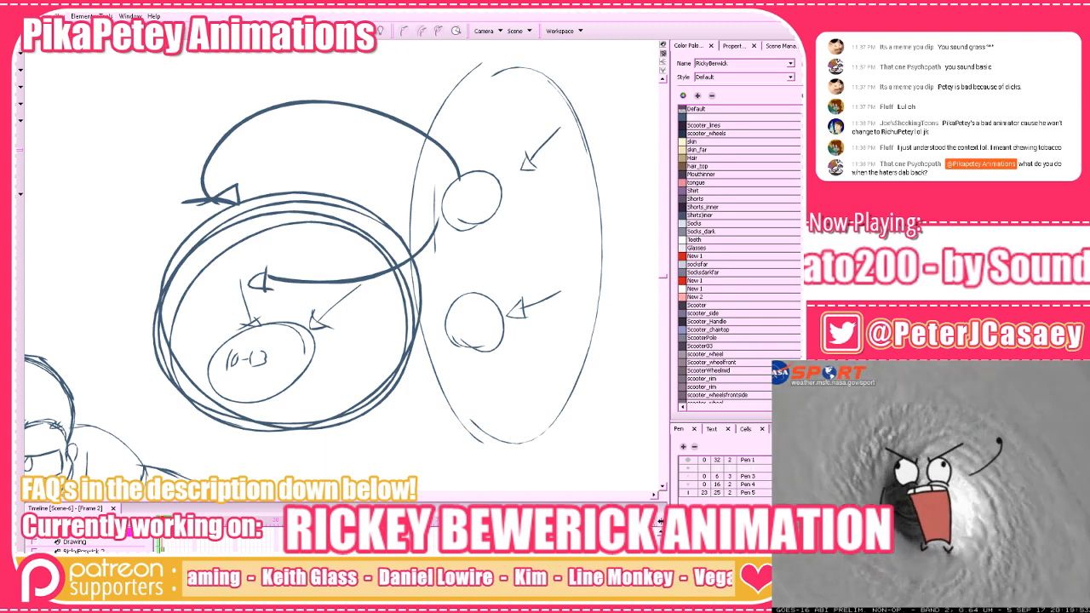
Select and delete the whole explanatory diagram of rings, circles and arrows on frame 2
{"action": "mouse_move", "coordinate": [86, 45]}
{"action": "left_mouse_down"}
{"action": "mouse_move", "coordinate": [433, 259]}
{"action": "mouse_move", "coordinate": [629, 423]}
{"action": "mouse_move", "coordinate": [635, 462]}
{"action": "left_mouse_up"}
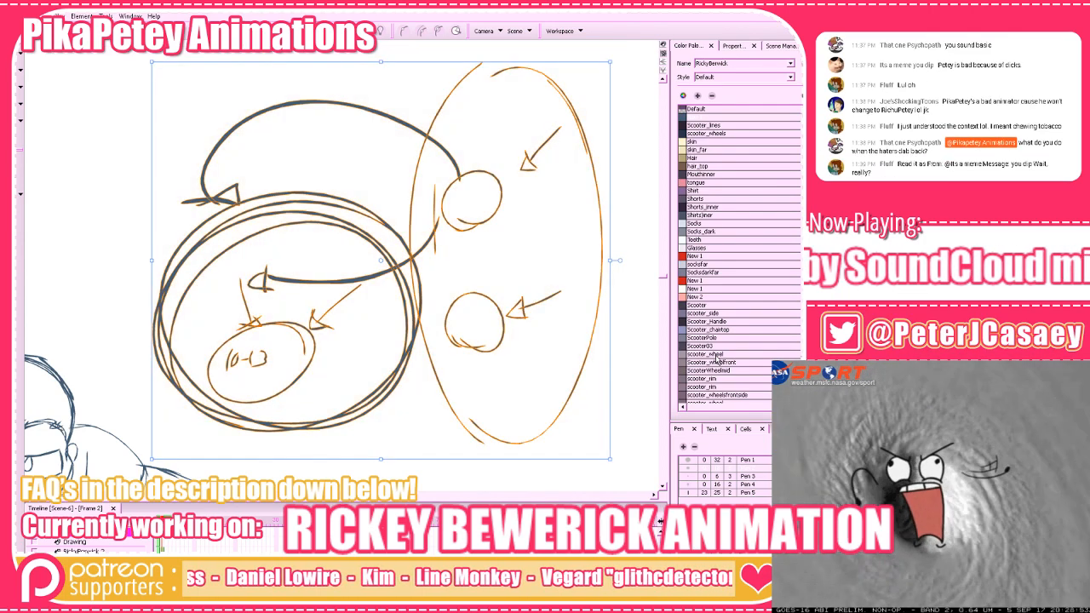
{"action": "key", "text": "Delete"}
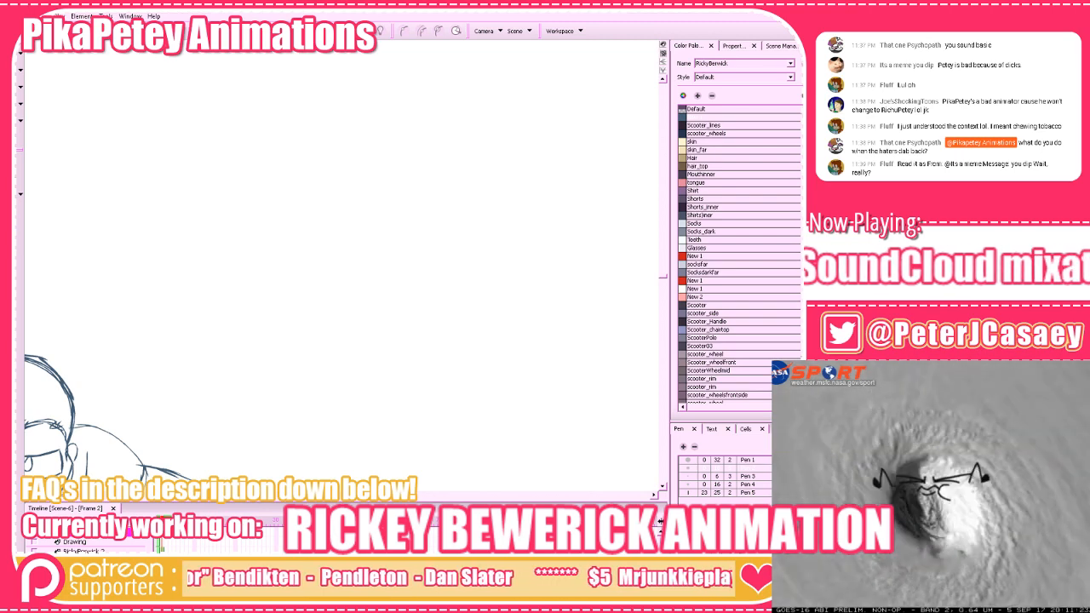
Flip back and forth through the rough frames to examine the crouching character's motion
{"action": "left_click_drag", "start_coordinate": [301, 441], "coordinate": [591, 281]}
{"action": "key", "text": "comma"}
{"action": "key", "text": "period"}
{"action": "key", "text": "period"}
{"action": "key", "text": "comma"}
{"action": "key", "text": "comma"}
{"action": "key", "text": "period"}
{"action": "key", "text": "period"}
{"action": "key", "text": "period"}
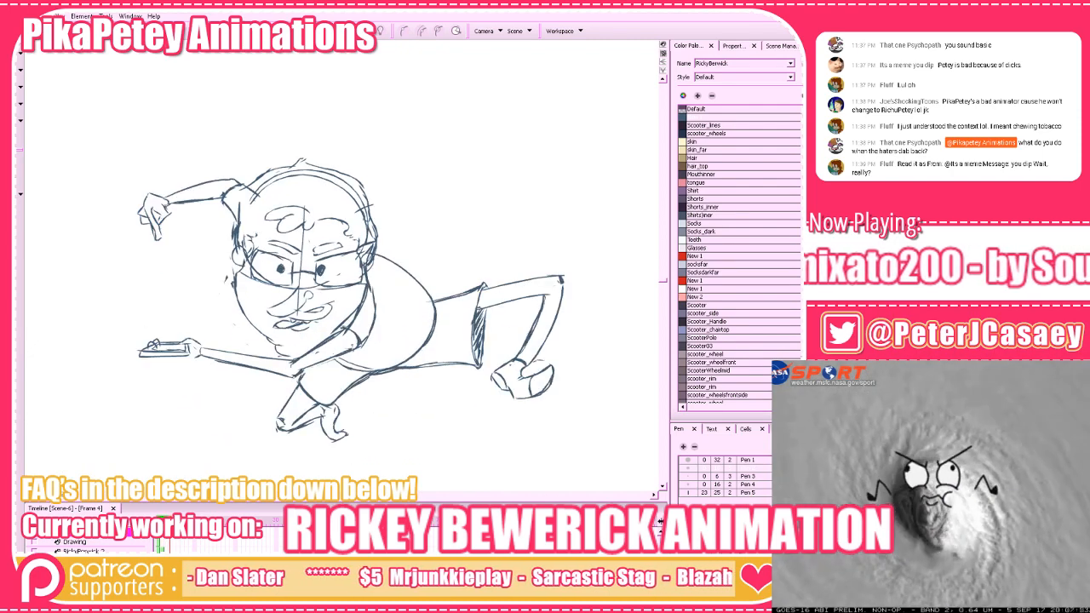
{"action": "key", "text": "comma"}
{"action": "key", "text": "comma"}
{"action": "key", "text": "period"}
{"action": "key", "text": "period"}
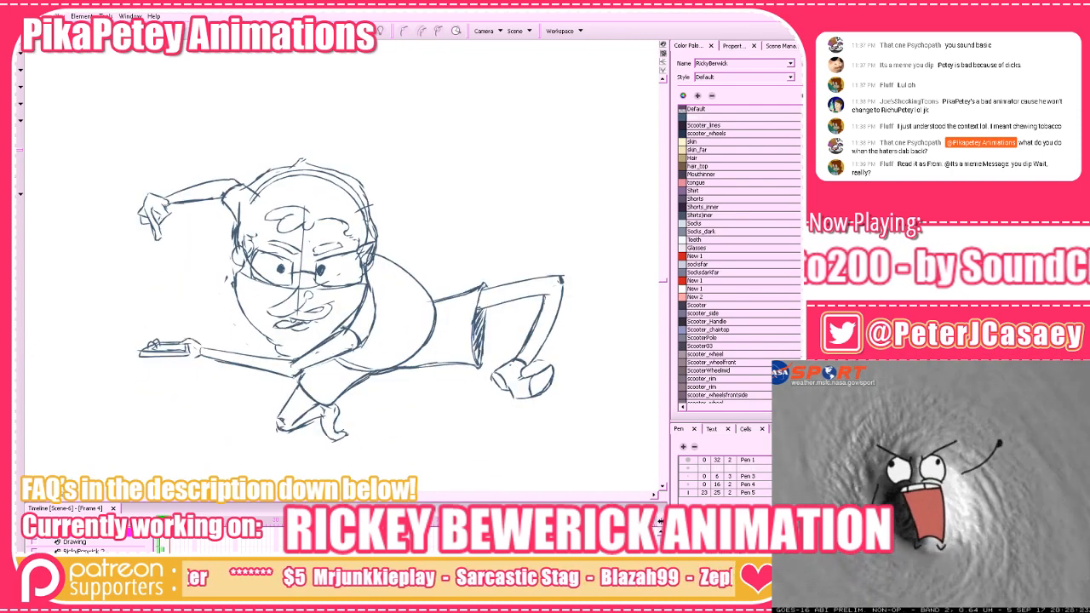
{"action": "key", "text": "comma"}
{"action": "key", "text": "comma"}
{"action": "key", "text": "comma"}
{"action": "key", "text": "period"}
{"action": "key", "text": "period"}
{"action": "key", "text": "period"}
{"action": "key", "text": "period"}
{"action": "key", "text": "comma"}
{"action": "key", "text": "period"}
{"action": "key", "text": "period"}
{"action": "key", "text": "period"}
{"action": "key", "text": "comma"}
Select the shorts and back leg on frame 2 and rotate them slightly around a pivot set near the shorts' upper part
{"action": "mouse_move", "coordinate": [438, 428]}
{"action": "left_mouse_down"}
{"action": "mouse_move", "coordinate": [576, 263]}
{"action": "mouse_move", "coordinate": [464, 409]}
{"action": "left_mouse_up"}
{"action": "left_click_drag", "start_coordinate": [541, 343], "coordinate": [490, 420]}
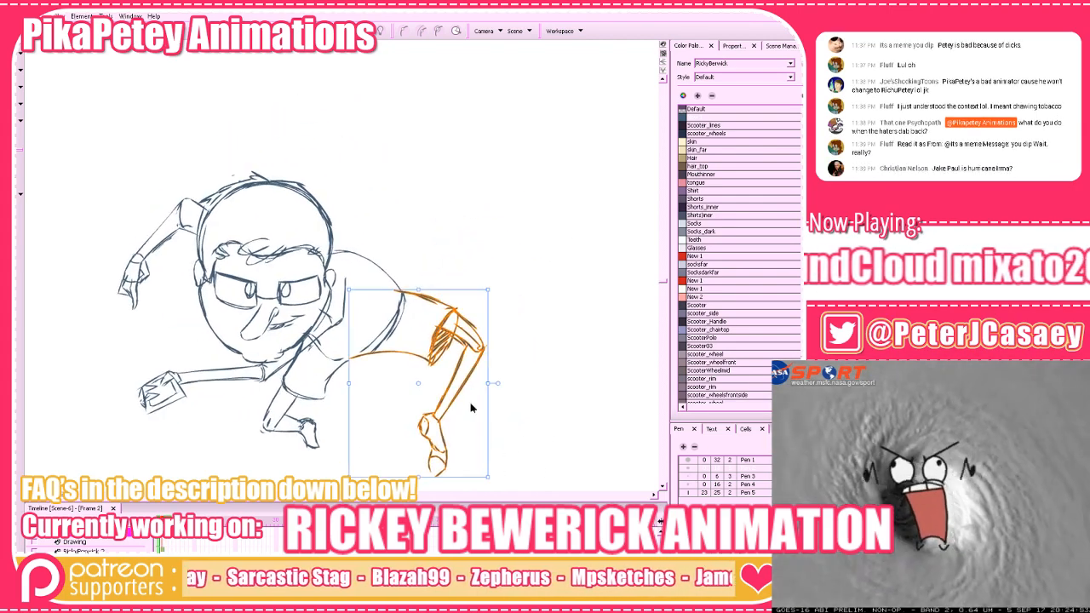
{"action": "left_click_drag", "start_coordinate": [419, 383], "coordinate": [443, 310]}
{"action": "left_click_drag", "start_coordinate": [493, 285], "coordinate": [496, 295]}
{"action": "left_click", "coordinate": [535, 278]}
{"action": "key", "text": "period"}
{"action": "key", "text": "period"}
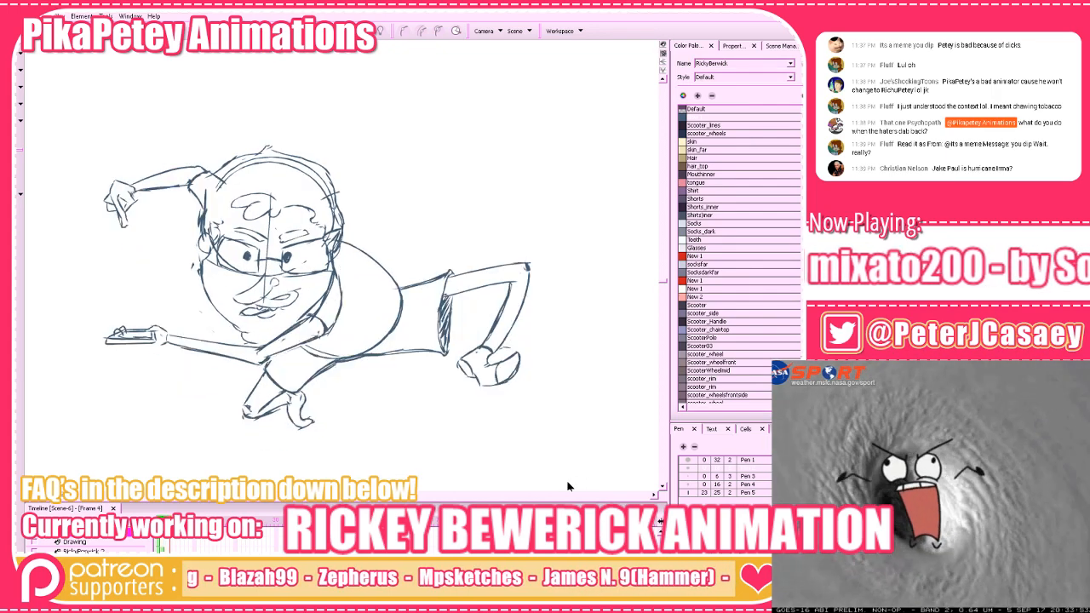
Touch up the edge of the shorts' back leg opening on frame 3, checking it against frame 4
{"action": "key", "text": "comma"}
{"action": "left_click_drag", "start_coordinate": [461, 325], "coordinate": [464, 313]}
{"action": "key", "text": "alt+b"}
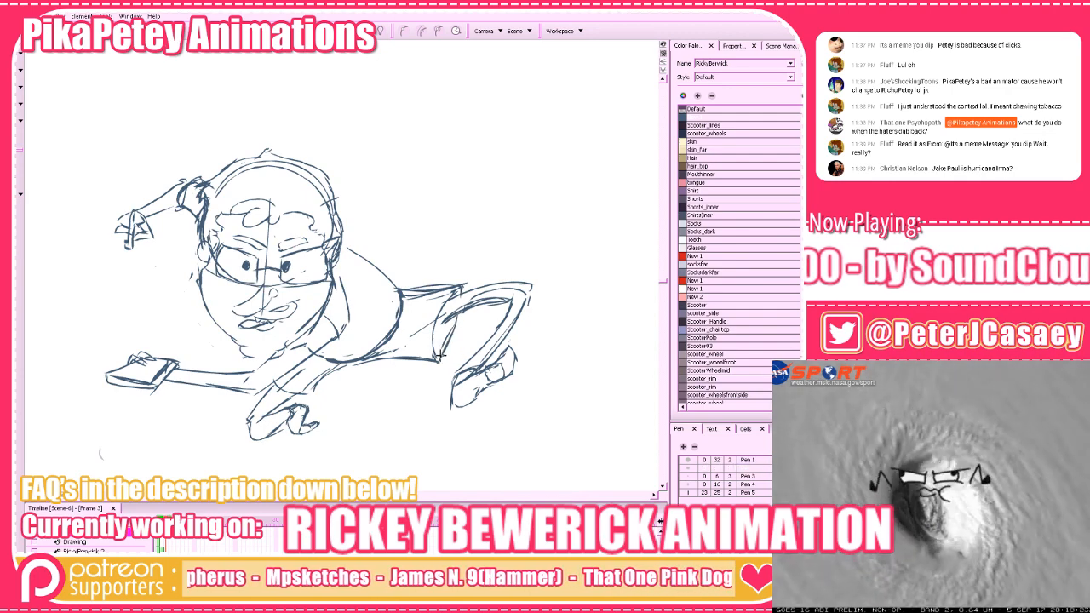
{"action": "key", "text": "period"}
{"action": "key", "text": "comma"}
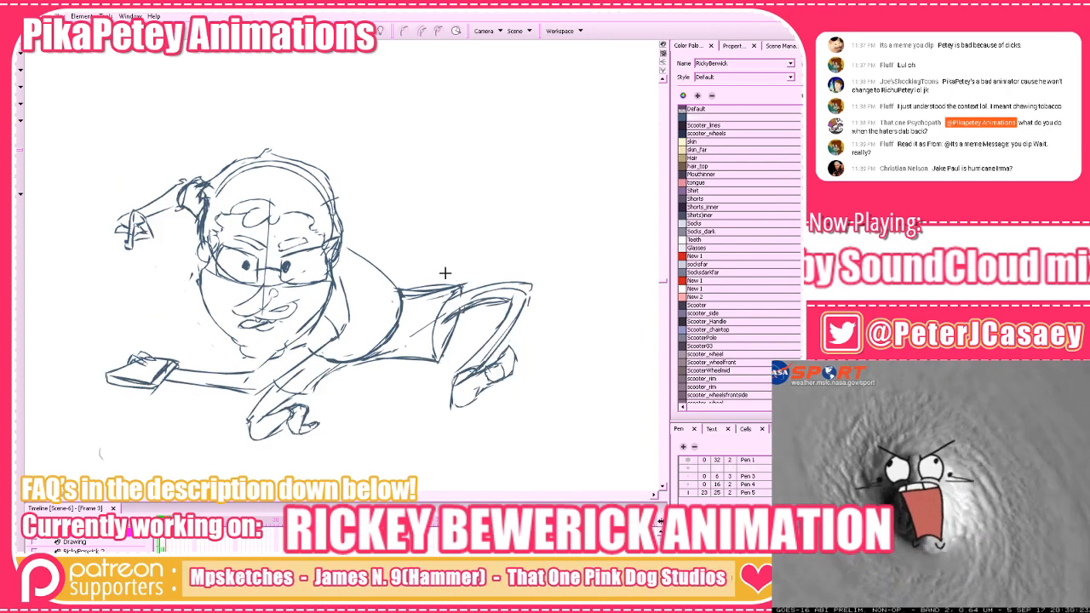
Shade the inside of the shorts' back leg opening on frame 3 and tidy the hatching with the eraser
{"action": "mouse_move", "coordinate": [460, 285]}
{"action": "left_mouse_down"}
{"action": "mouse_move", "coordinate": [436, 361]}
{"action": "mouse_move", "coordinate": [465, 280]}
{"action": "left_mouse_up"}
{"action": "key", "text": "period"}
{"action": "key", "text": "comma"}
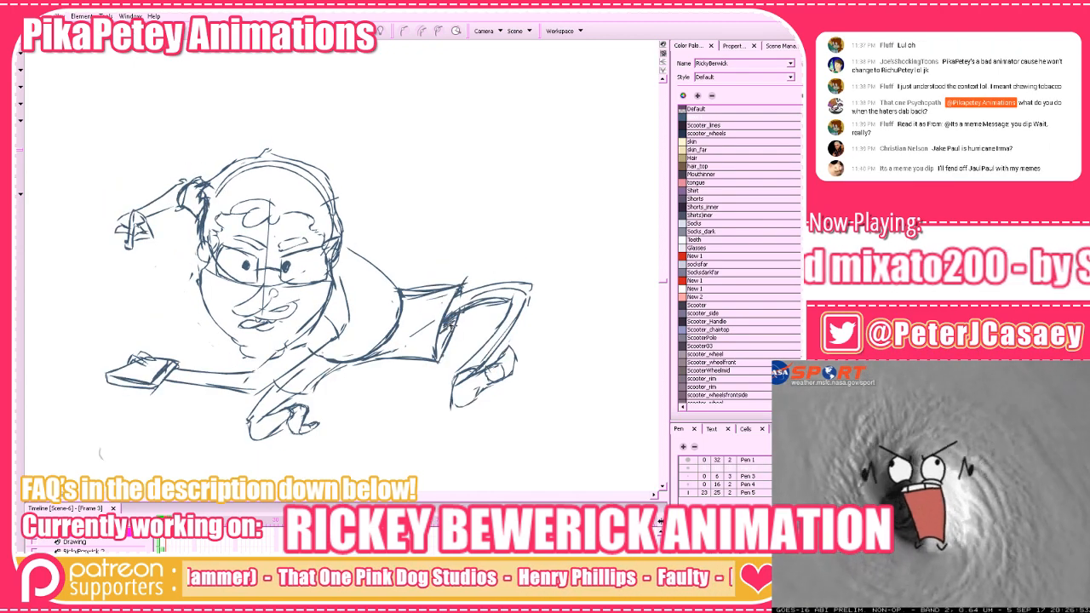
{"action": "key", "text": "period"}
{"action": "key", "text": "comma"}
{"action": "key", "text": "period"}
{"action": "key", "text": "comma"}
{"action": "key", "text": "alt+e"}
{"action": "left_click_drag", "start_coordinate": [444, 365], "coordinate": [460, 316]}
{"action": "key", "text": "alt+b"}
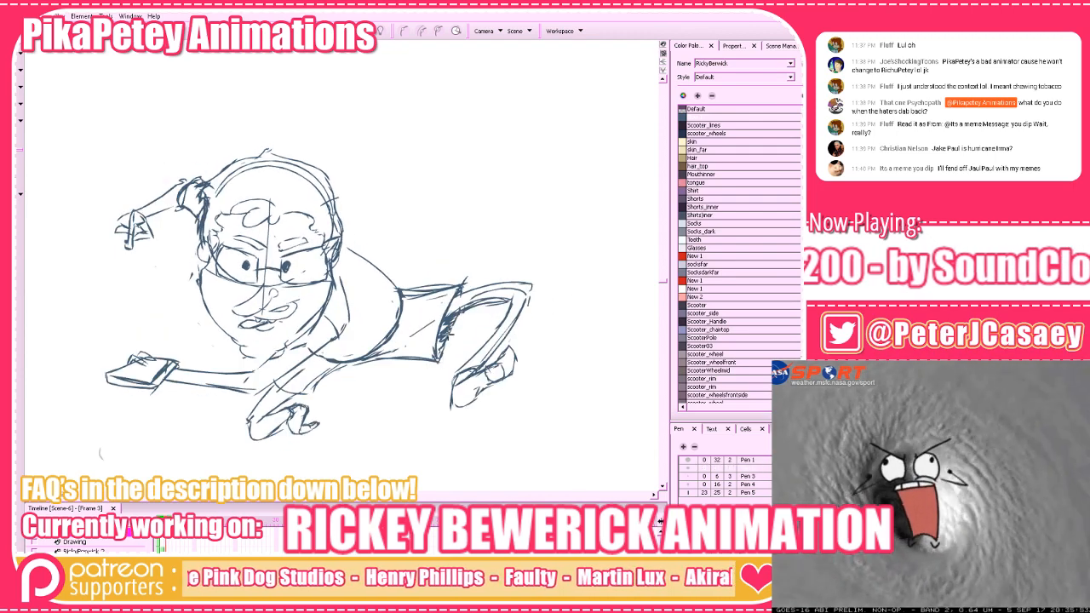
Compare the shorts and back leg across the rough frames
{"action": "key", "text": "comma"}
{"action": "key", "text": "comma"}
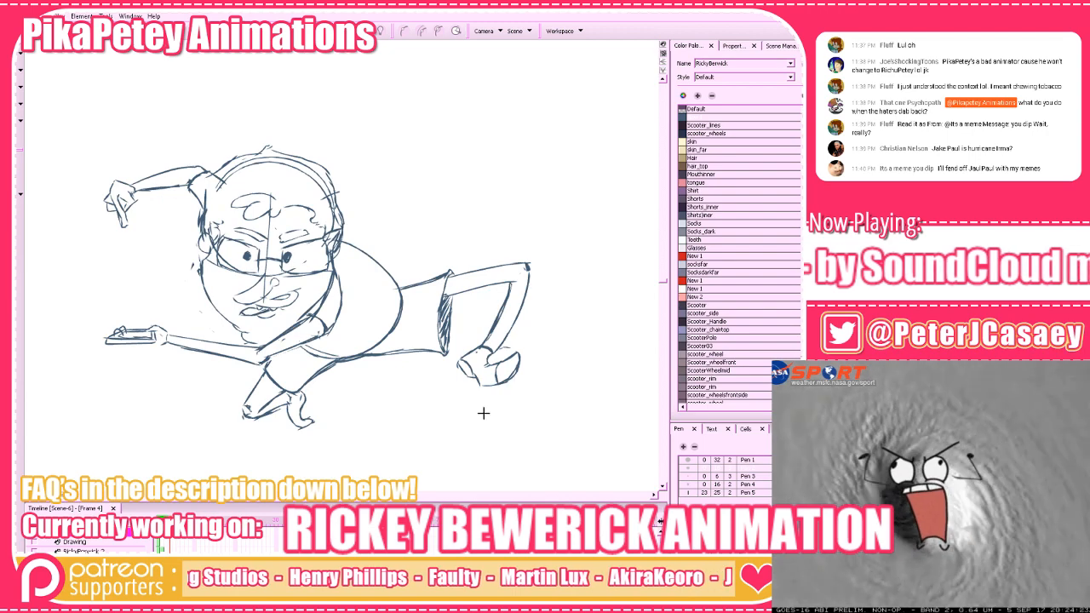
{"action": "key", "text": "period"}
{"action": "key", "text": "period"}
{"action": "key", "text": "comma"}
{"action": "key", "text": "comma"}
{"action": "key", "text": "comma"}
{"action": "key", "text": "period"}
{"action": "key", "text": "comma"}
{"action": "key", "text": "alt+e"}
{"action": "mouse_move", "coordinate": [422, 347]}
{"action": "left_mouse_down"}
{"action": "mouse_move", "coordinate": [409, 329]}
{"action": "mouse_move", "coordinate": [423, 347]}
{"action": "left_mouse_up"}
{"action": "key", "text": "ctrl+z"}
{"action": "mouse_move", "coordinate": [435, 346]}
{"action": "left_mouse_down"}
{"action": "mouse_move", "coordinate": [395, 325]}
{"action": "mouse_move", "coordinate": [435, 344]}
{"action": "left_mouse_up"}
{"action": "key", "text": "ctrl+z"}
{"action": "key", "text": "ctrl+z"}
{"action": "key", "text": "ctrl+z"}
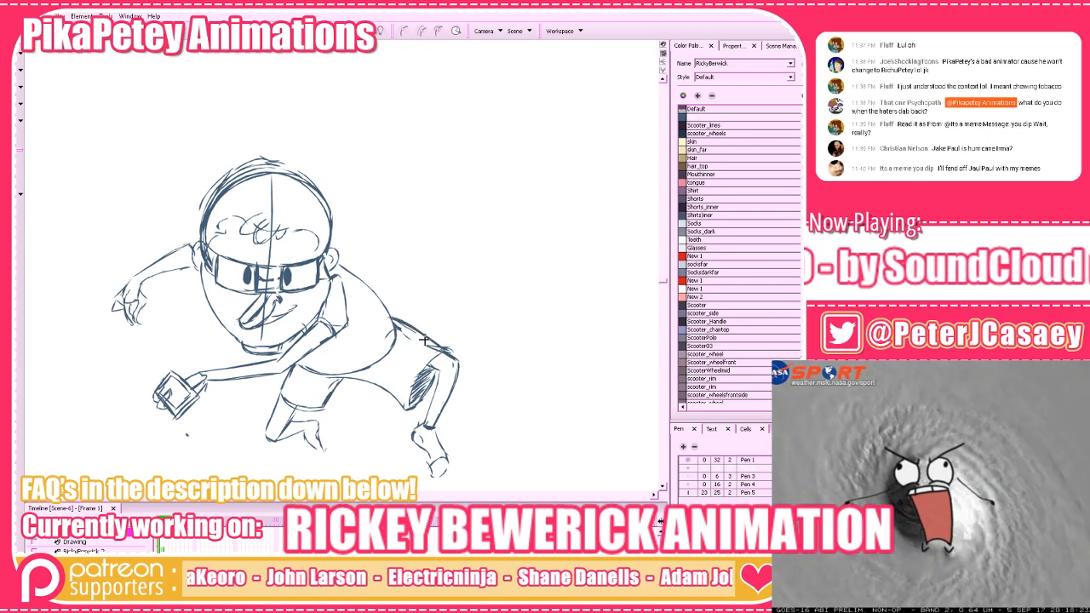
Erase the shading in the shorts' back leg opening on frame 2 and redraw the opening as a narrow oval
{"action": "key", "text": "period"}
{"action": "key", "text": "period"}
{"action": "key", "text": "comma"}
{"action": "key", "text": "comma"}
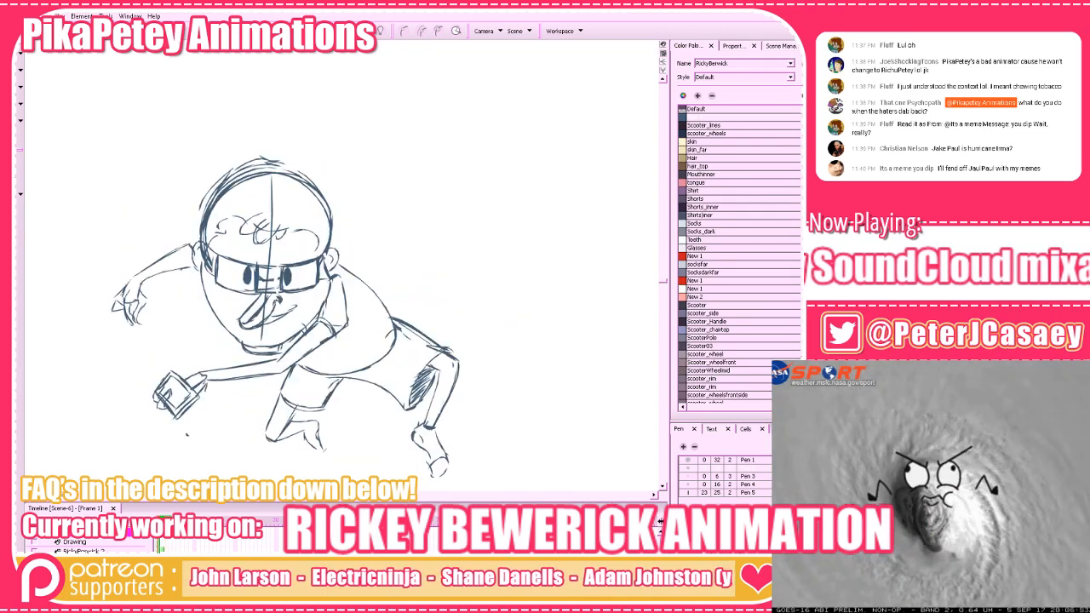
{"action": "key", "text": "period"}
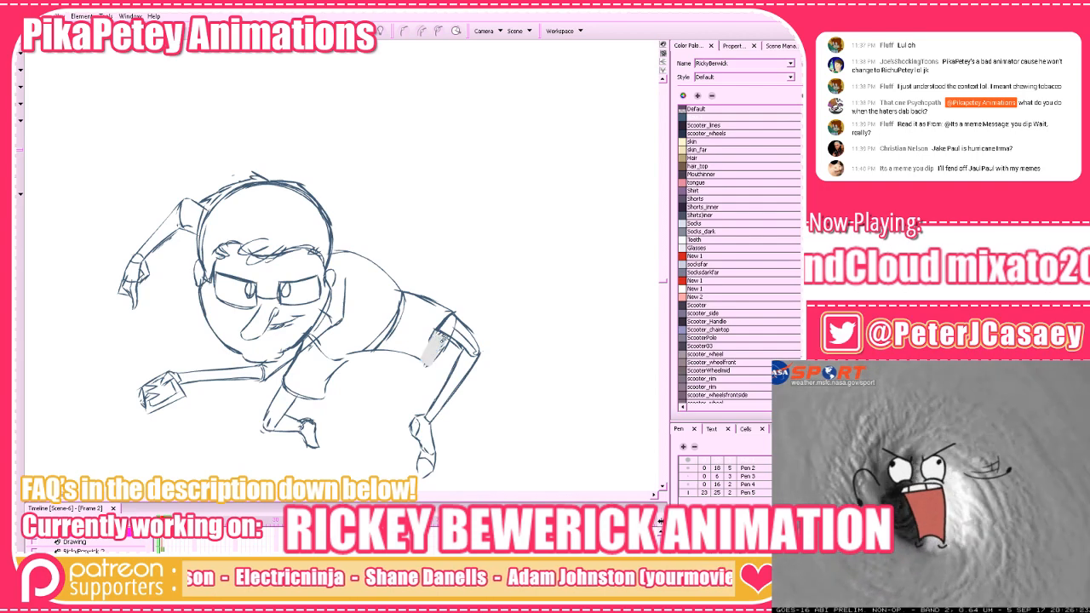
{"action": "key", "text": "alt+b"}
{"action": "mouse_move", "coordinate": [434, 336]}
{"action": "left_mouse_down"}
{"action": "mouse_move", "coordinate": [444, 334]}
{"action": "mouse_move", "coordinate": [420, 374]}
{"action": "left_mouse_up"}
{"action": "key", "text": "ctrl+z"}
{"action": "key", "text": "ctrl+z"}
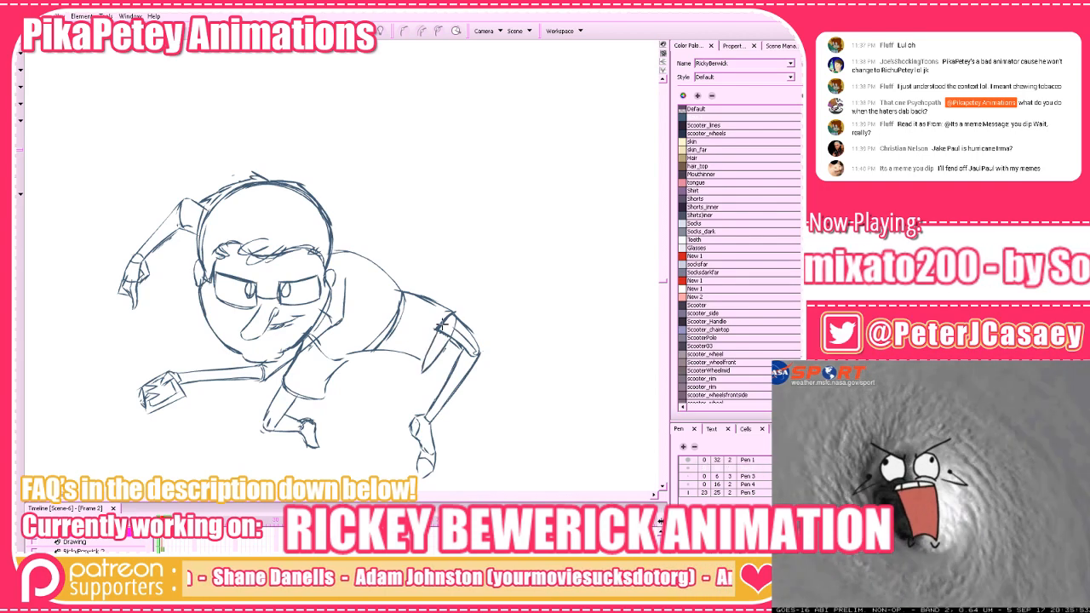
{"action": "key", "text": "ctrl+z"}
{"action": "left_click_drag", "start_coordinate": [442, 327], "coordinate": [420, 365]}
{"action": "key", "text": "ctrl+z"}
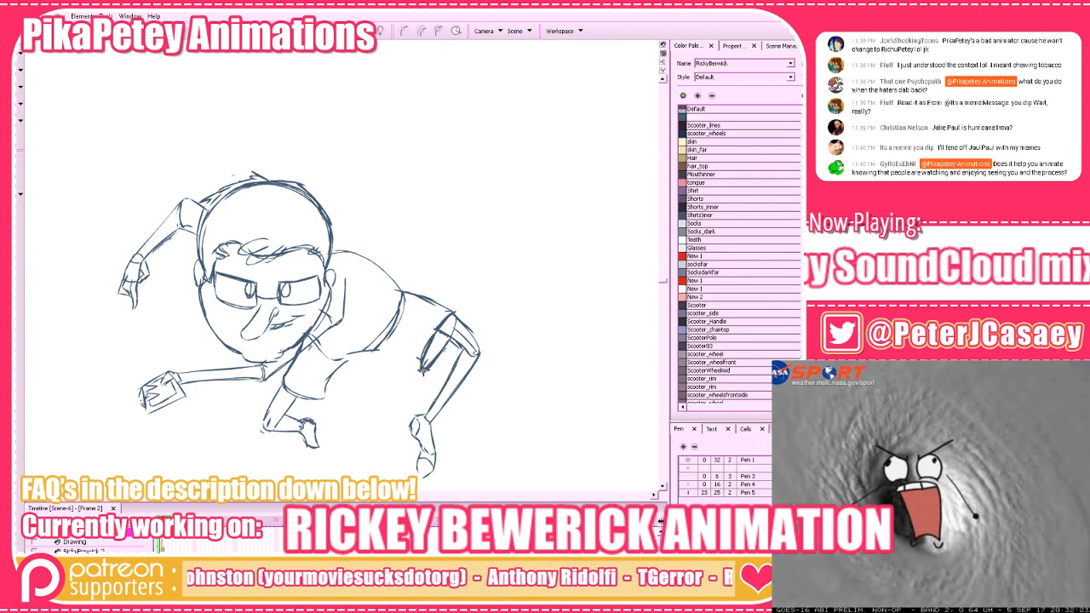
Redraw the shorts' underside from the back leg opening towards the front leg and redo the shirt's hem on frame 2
{"action": "mouse_move", "coordinate": [419, 373]}
{"action": "left_mouse_down"}
{"action": "mouse_move", "coordinate": [370, 354]}
{"action": "mouse_move", "coordinate": [378, 343]}
{"action": "left_mouse_up"}
{"action": "key", "text": "ctrl+z"}
{"action": "key", "text": "ctrl+z"}
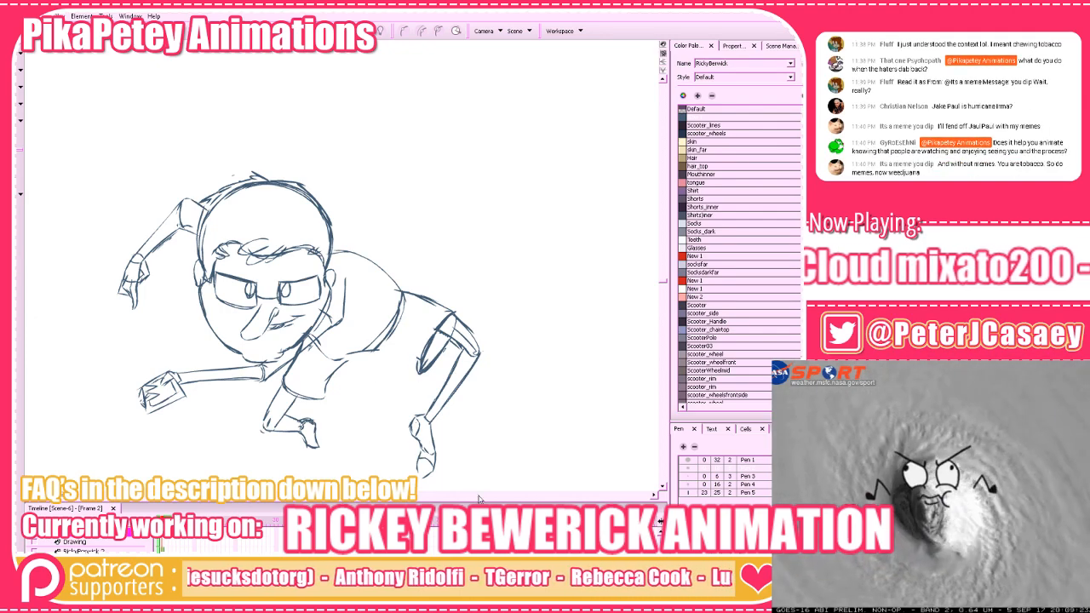
{"action": "mouse_move", "coordinate": [419, 371]}
{"action": "left_mouse_down"}
{"action": "mouse_move", "coordinate": [345, 350]}
{"action": "mouse_move", "coordinate": [355, 347]}
{"action": "left_mouse_up"}
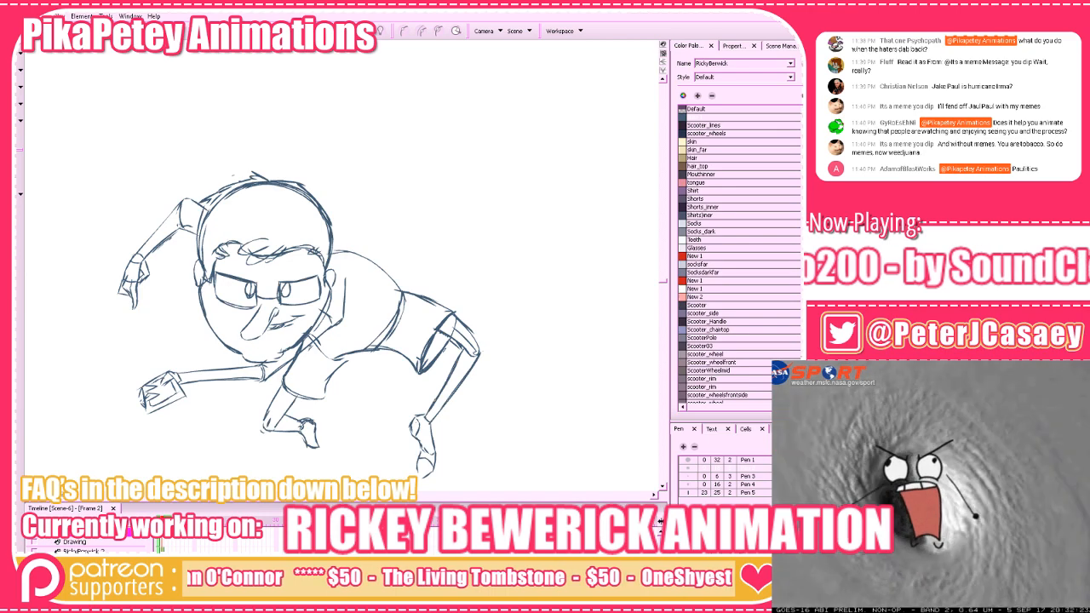
{"action": "left_click_drag", "start_coordinate": [322, 344], "coordinate": [372, 346]}
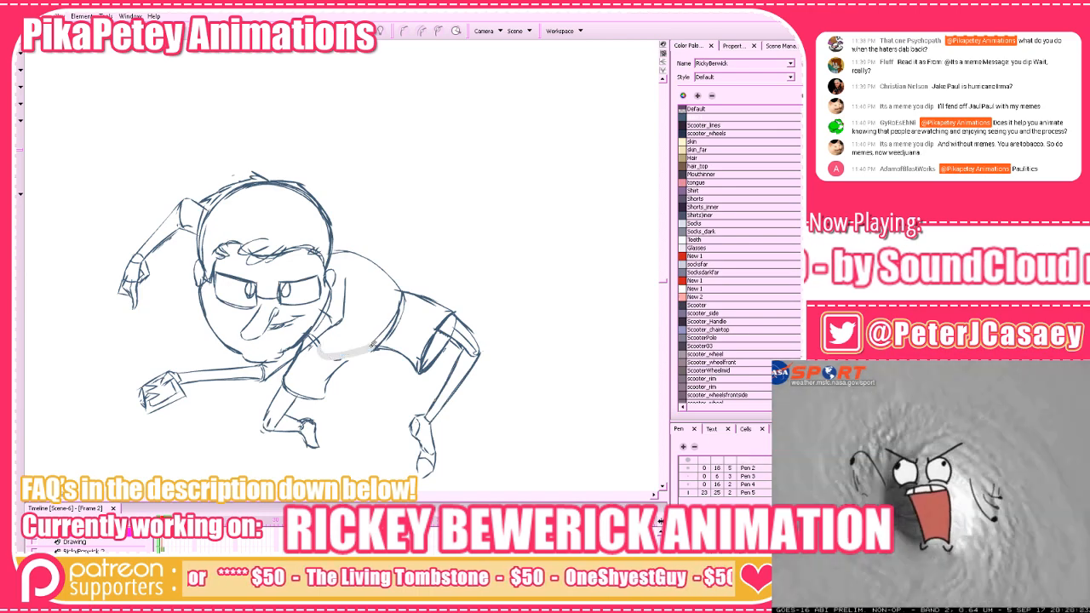
{"action": "mouse_move", "coordinate": [404, 294]}
{"action": "left_mouse_down"}
{"action": "mouse_move", "coordinate": [372, 348]}
{"action": "mouse_move", "coordinate": [315, 341]}
{"action": "mouse_move", "coordinate": [354, 352]}
{"action": "mouse_move", "coordinate": [370, 302]}
{"action": "mouse_move", "coordinate": [351, 325]}
{"action": "left_mouse_up"}
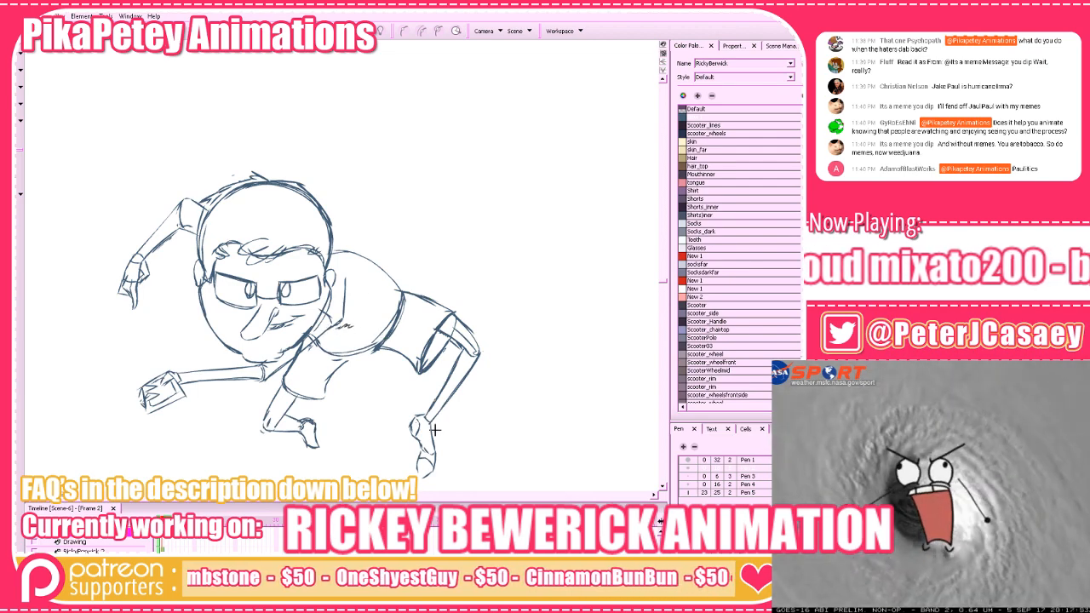
Trim the overshooting line at the upper corner of the shorts' leg opening on frame 3, comparing with the neighbouring frames
{"action": "key", "text": "period"}
{"action": "key", "text": "period"}
{"action": "key", "text": "comma"}
{"action": "key", "text": "comma"}
{"action": "key", "text": "period"}
{"action": "key", "text": "period"}
{"action": "key", "text": "comma"}
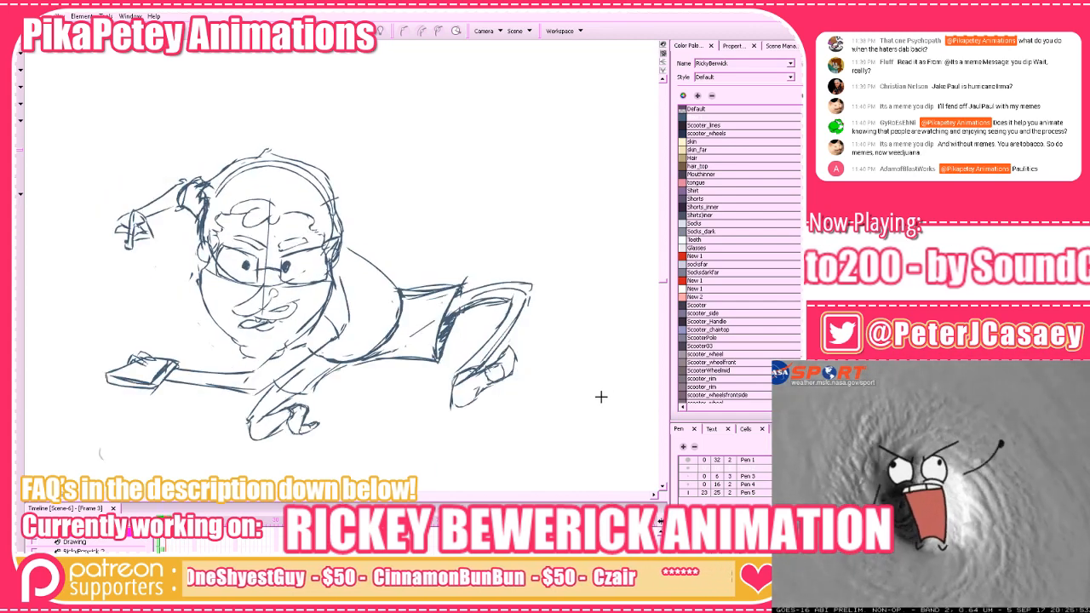
{"action": "key", "text": "alt+b"}
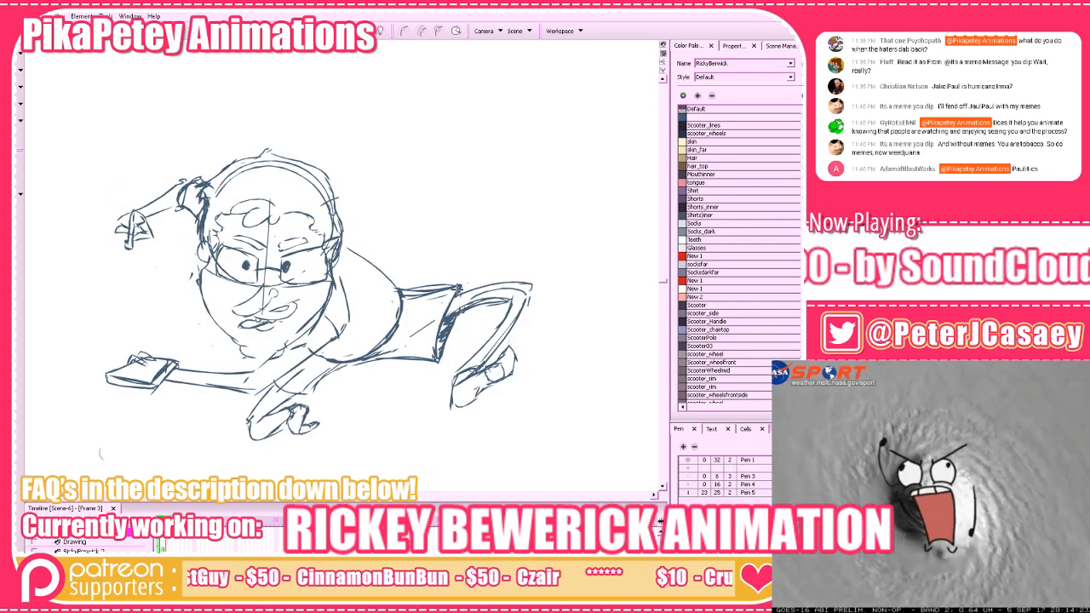
Compare the shorts' shape on frame 3 with the frames before and after it
{"action": "key", "text": "period"}
{"action": "key", "text": "comma"}
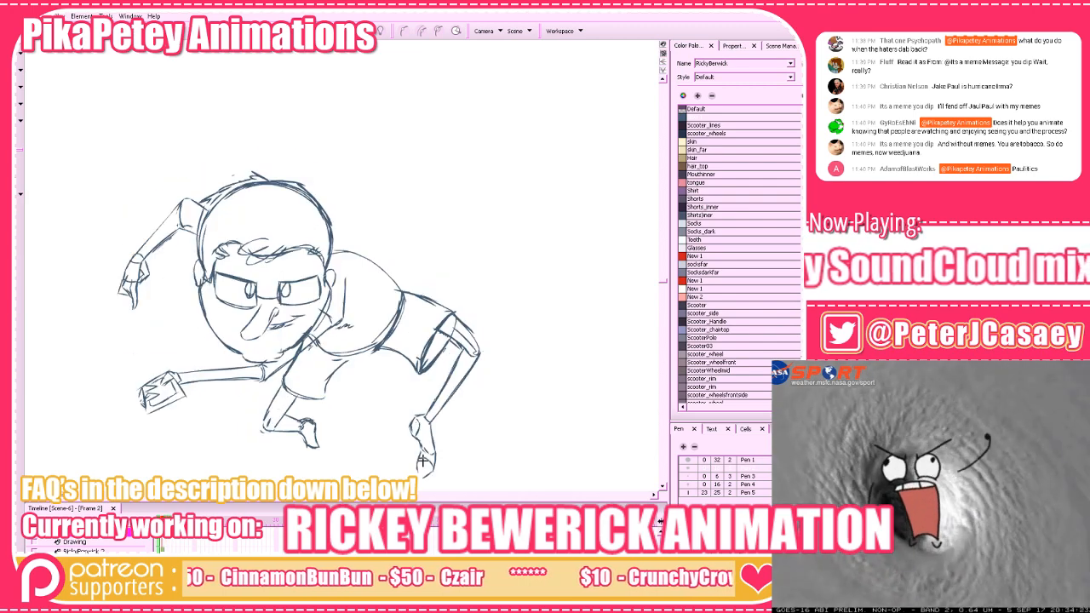
{"action": "key", "text": "comma"}
{"action": "key", "text": "comma"}
{"action": "key", "text": "period"}
{"action": "key", "text": "period"}
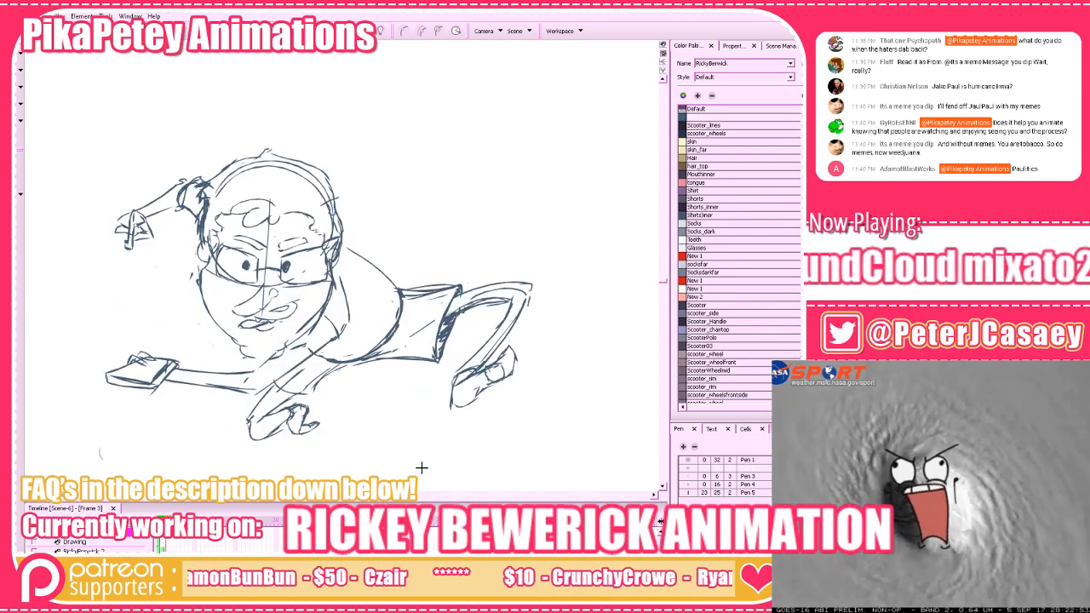
{"action": "key", "text": "period"}
{"action": "key", "text": "comma"}
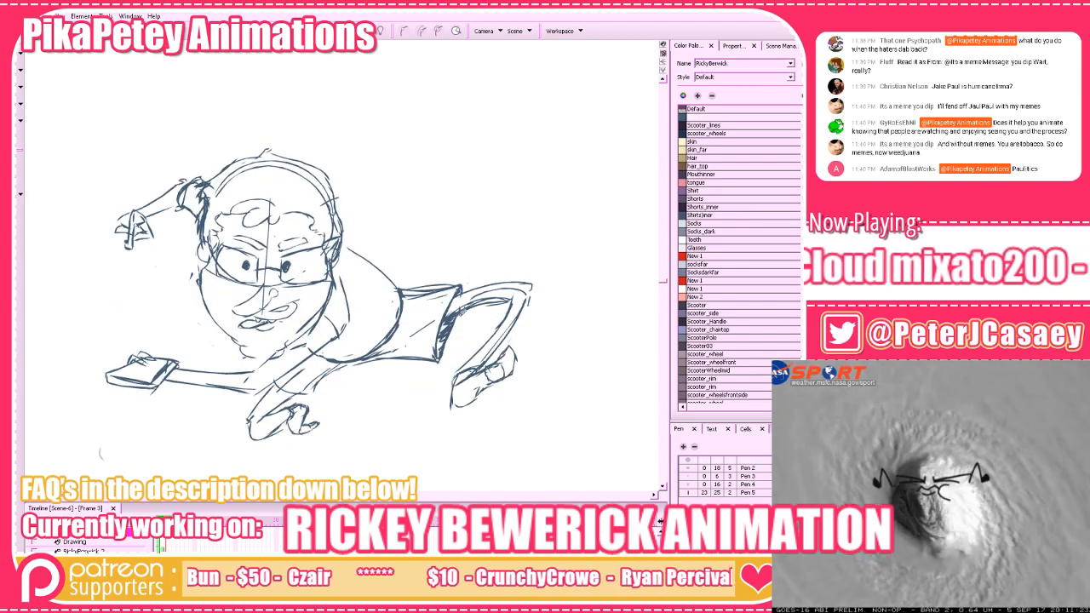
Clean up and redraw the edge of the shorts' back leg opening on frame 3
{"action": "key", "text": "alt+b"}
{"action": "left_click_drag", "start_coordinate": [458, 316], "coordinate": [440, 361]}
{"action": "key", "text": "comma"}
{"action": "key", "text": "period"}
Erase the doubled upper line of the shorts between the shirt hem and the leg opening on frame 3
{"action": "key", "text": "alt+e"}
{"action": "key", "text": "comma"}
{"action": "key", "text": "period"}
{"action": "left_click_drag", "start_coordinate": [441, 279], "coordinate": [411, 288]}
{"action": "key", "text": "comma"}
{"action": "key", "text": "period"}
{"action": "key", "text": "comma"}
{"action": "key", "text": "period"}
{"action": "left_click_drag", "start_coordinate": [407, 295], "coordinate": [465, 283]}
Redraw the shorts' upper edge on frame 3 as a single line from the shirt hem to the leg opening
{"action": "key", "text": "alt+b"}
{"action": "key", "text": "ctrl+z"}
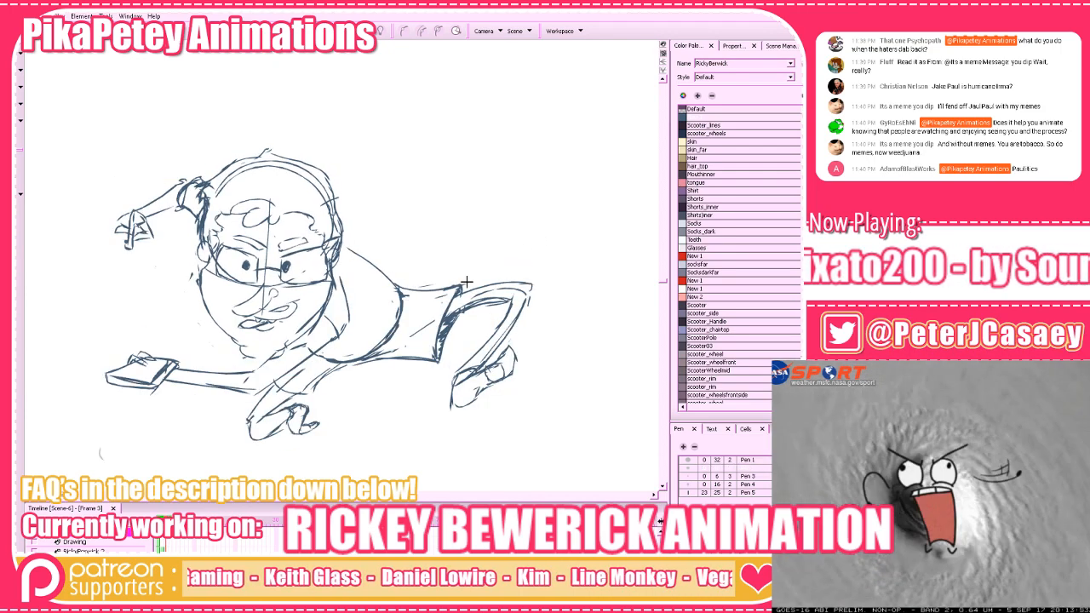
{"action": "key", "text": "ctrl+z"}
{"action": "left_click_drag", "start_coordinate": [394, 286], "coordinate": [464, 281]}
{"action": "left_click_drag", "start_coordinate": [392, 284], "coordinate": [457, 287]}
{"action": "key", "text": "ctrl+z"}
Check the shorts against the neighbouring frames and save the project
{"action": "key", "text": "period"}
{"action": "key", "text": "comma"}
{"action": "key", "text": "comma"}
{"action": "key", "text": "period"}
{"action": "key", "text": "period"}
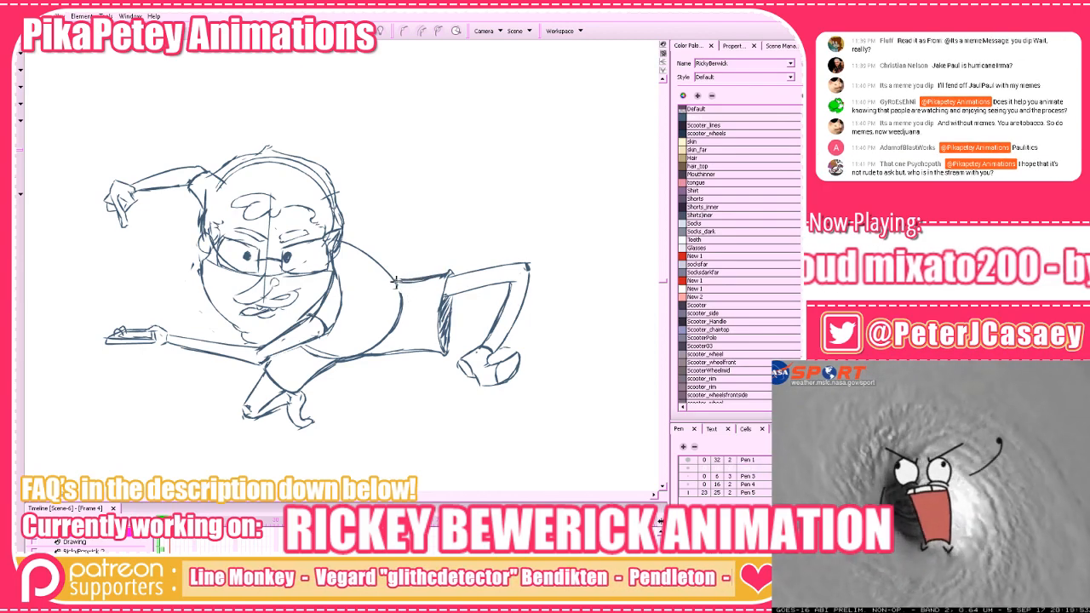
{"action": "key", "text": "ctrl+s"}
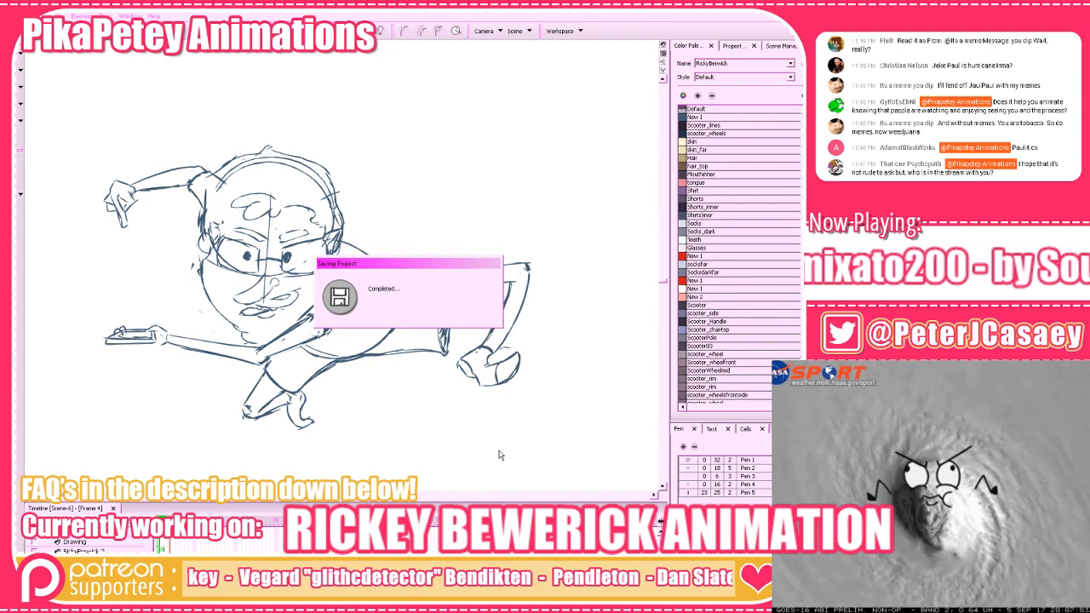
Flip through the rough frames to review how the shorts and legs move
{"action": "key", "text": "comma"}
{"action": "key", "text": "comma"}
{"action": "key", "text": "comma"}
{"action": "key", "text": "period"}
{"action": "key", "text": "period"}
{"action": "key", "text": "period"}
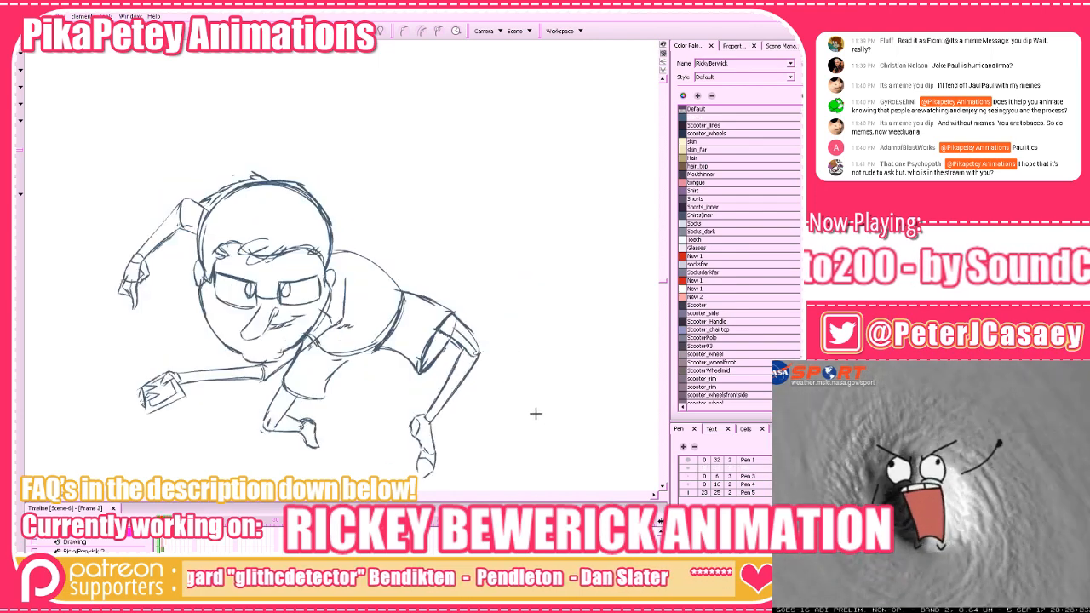
{"action": "key", "text": "comma"}
{"action": "key", "text": "comma"}
{"action": "key", "text": "period"}
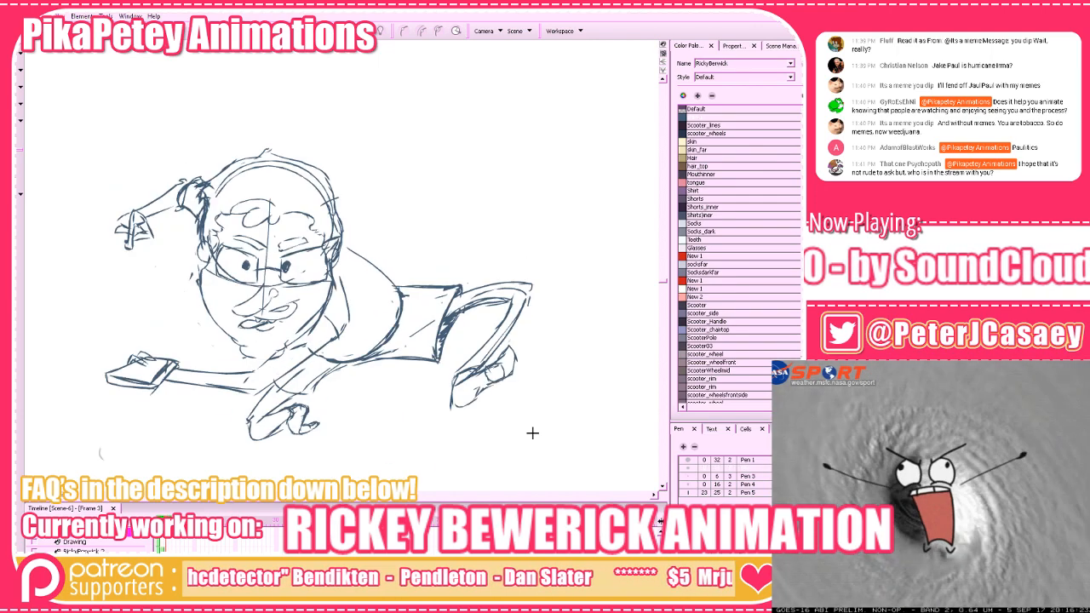
Redraw the shorts' upper edge on frame 3 and erase the old shading along its leg opening
{"action": "left_click_drag", "start_coordinate": [401, 284], "coordinate": [477, 283]}
{"action": "key", "text": "alt+b"}
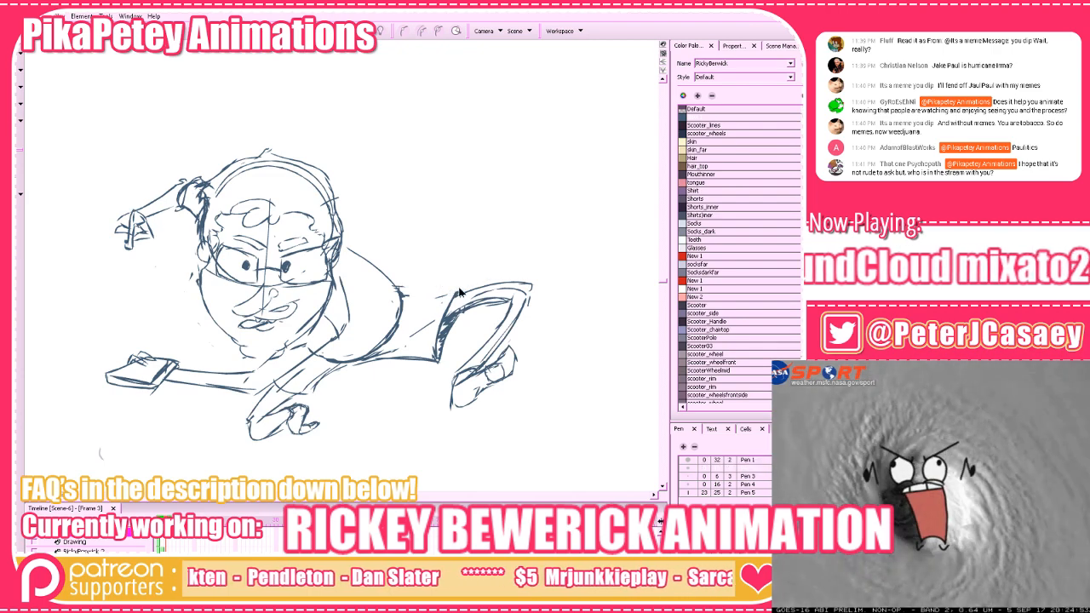
{"action": "key", "text": "period"}
{"action": "key", "text": "comma"}
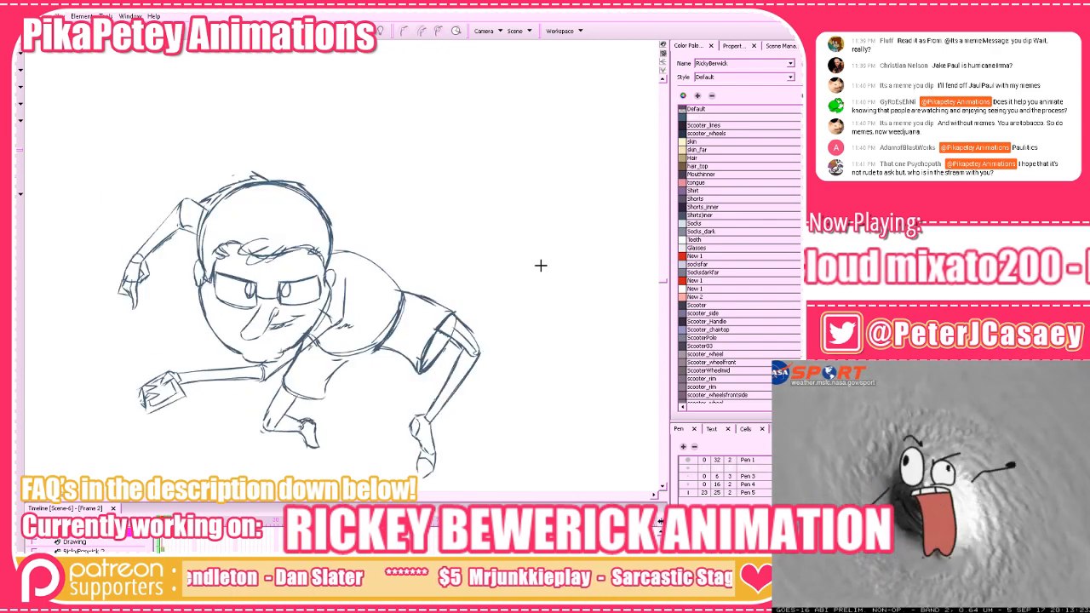
{"action": "mouse_move", "coordinate": [440, 349]}
{"action": "left_mouse_down"}
{"action": "mouse_move", "coordinate": [426, 381]}
{"action": "mouse_move", "coordinate": [452, 320]}
{"action": "left_mouse_up"}
{"action": "key", "text": "alt+b"}
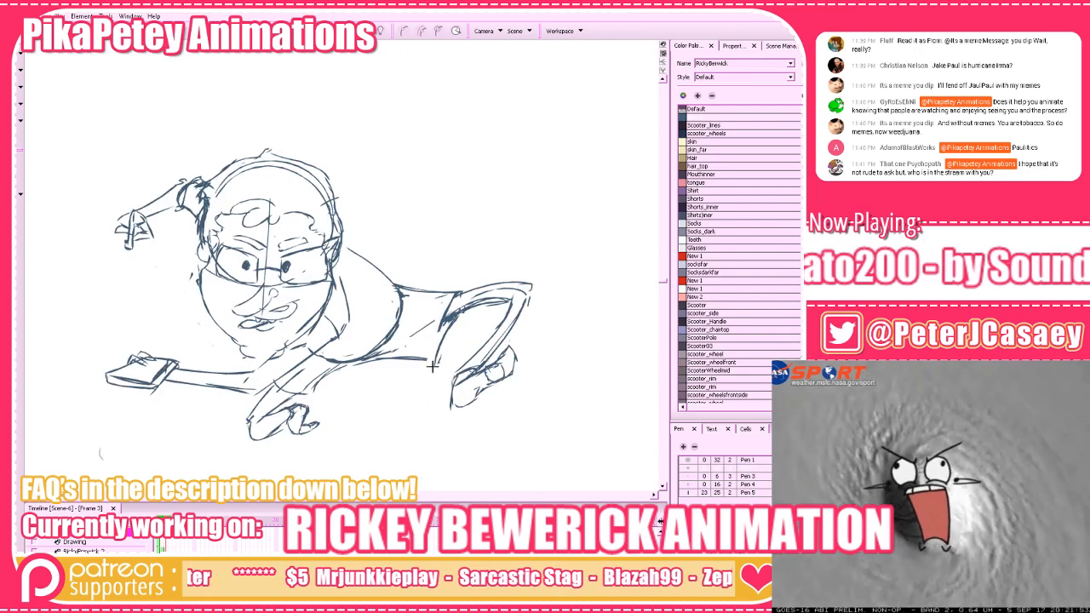
Redraw the shorts' leg opening on frame 3 as a narrow shaded oval, compare it with the neighbouring frames, and save the project
{"action": "left_click_drag", "start_coordinate": [437, 331], "coordinate": [434, 360]}
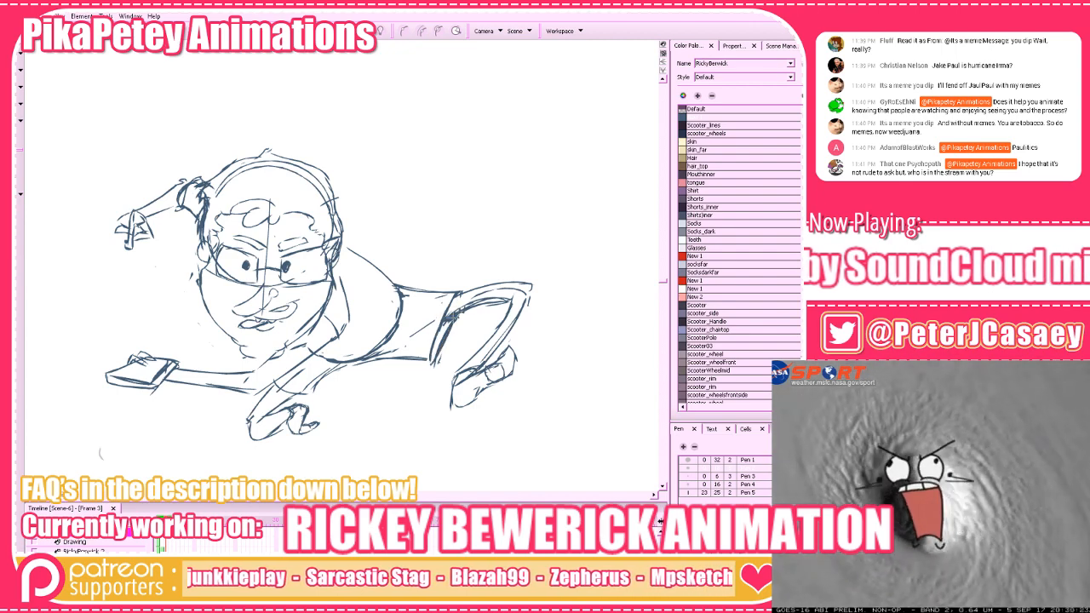
{"action": "left_click_drag", "start_coordinate": [450, 321], "coordinate": [430, 364]}
{"action": "key", "text": "period"}
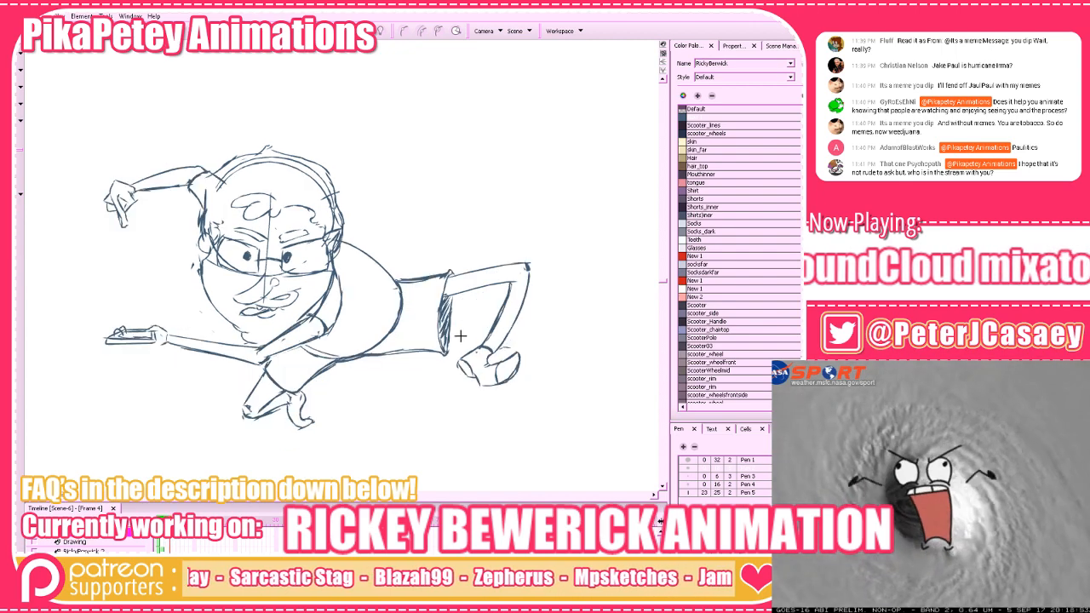
{"action": "key", "text": "comma"}
{"action": "key", "text": "comma"}
{"action": "key", "text": "period"}
{"action": "left_click_drag", "start_coordinate": [458, 298], "coordinate": [435, 365]}
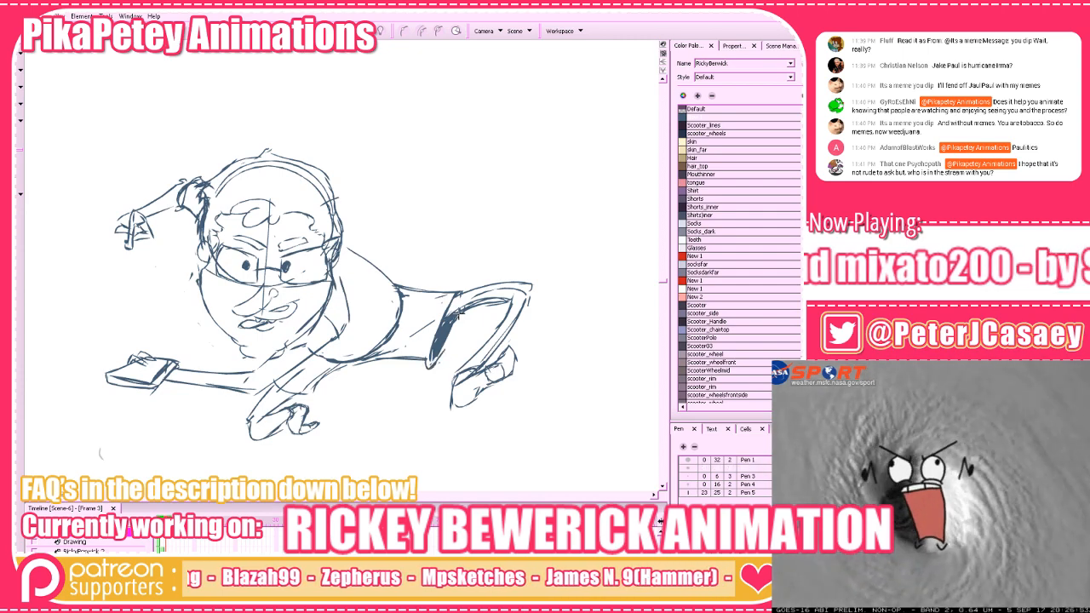
{"action": "key", "text": "ctrl+s"}
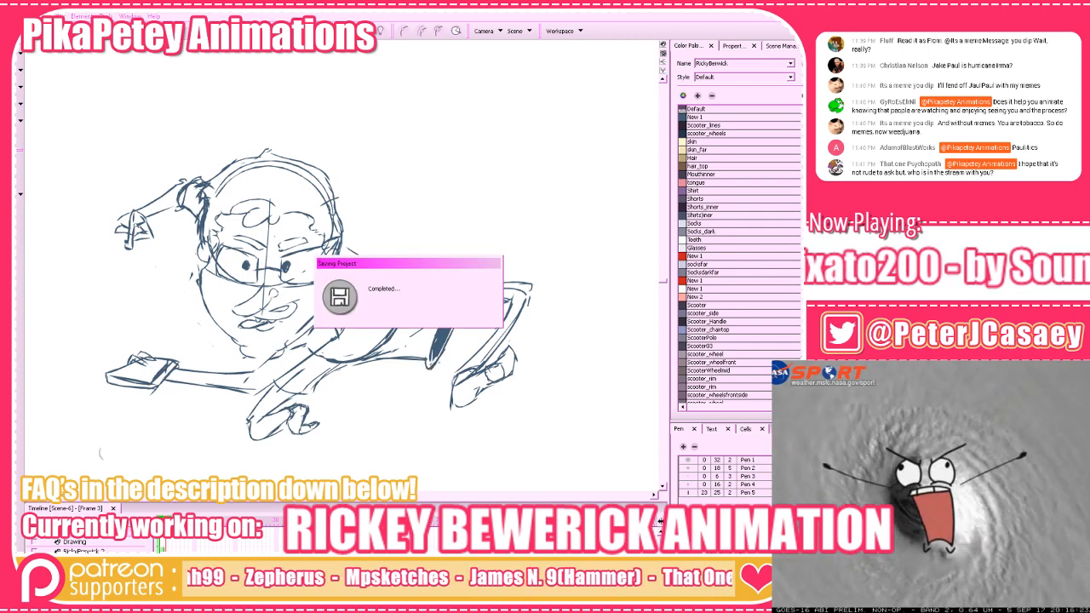
Flip back and forth between frames 2, 3 and 4 to examine the shorts' movement
{"action": "key", "text": "period"}
{"action": "key", "text": "comma"}
{"action": "key", "text": "comma"}
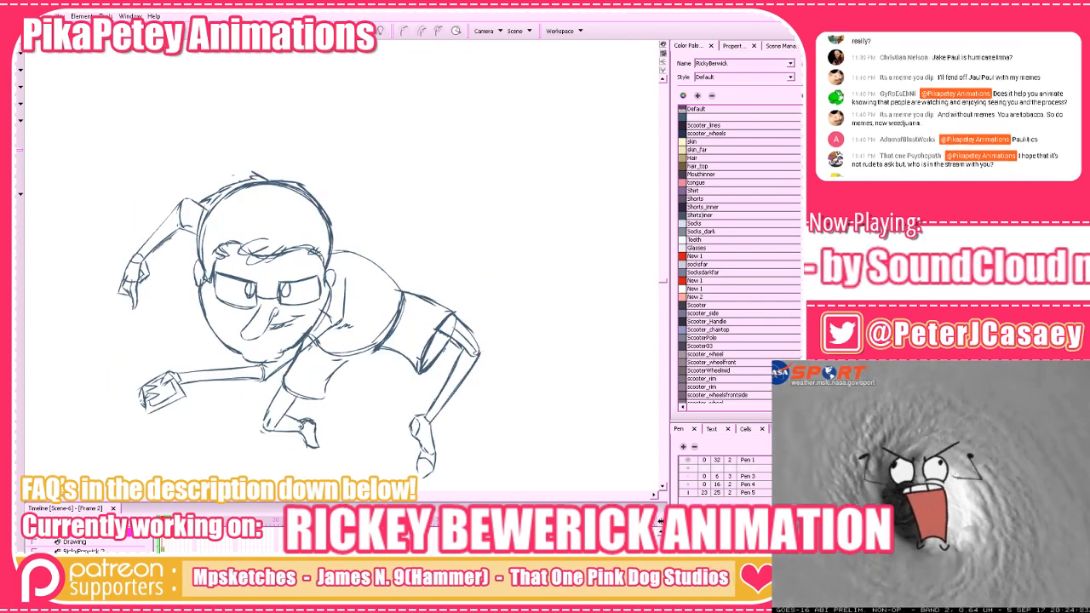
{"action": "key", "text": "period"}
{"action": "key", "text": "period"}
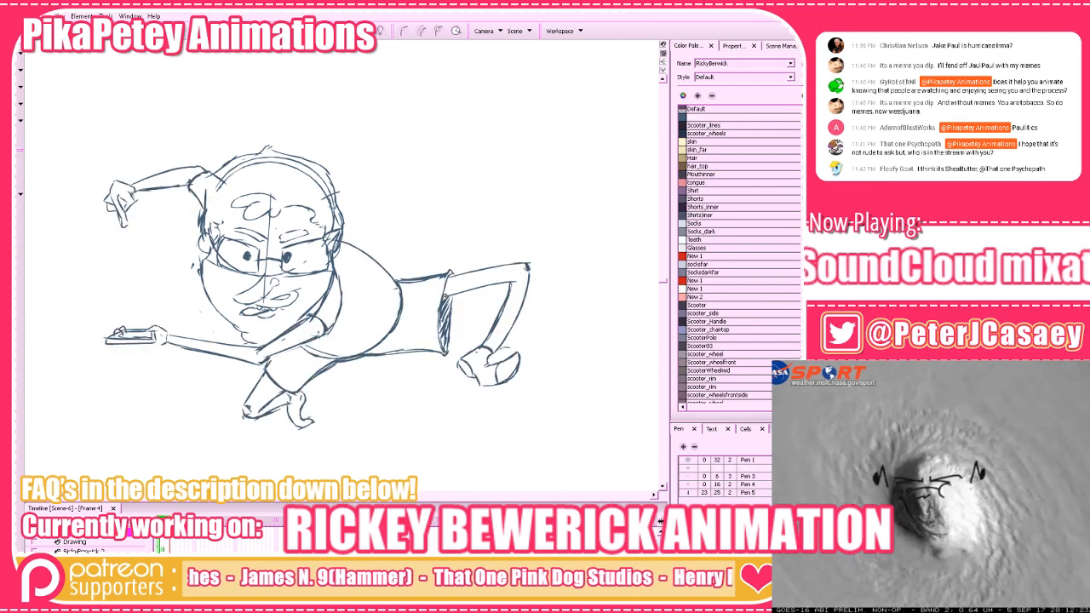
{"action": "key", "text": "comma"}
{"action": "key", "text": "comma"}
{"action": "key", "text": "period"}
{"action": "key", "text": "period"}
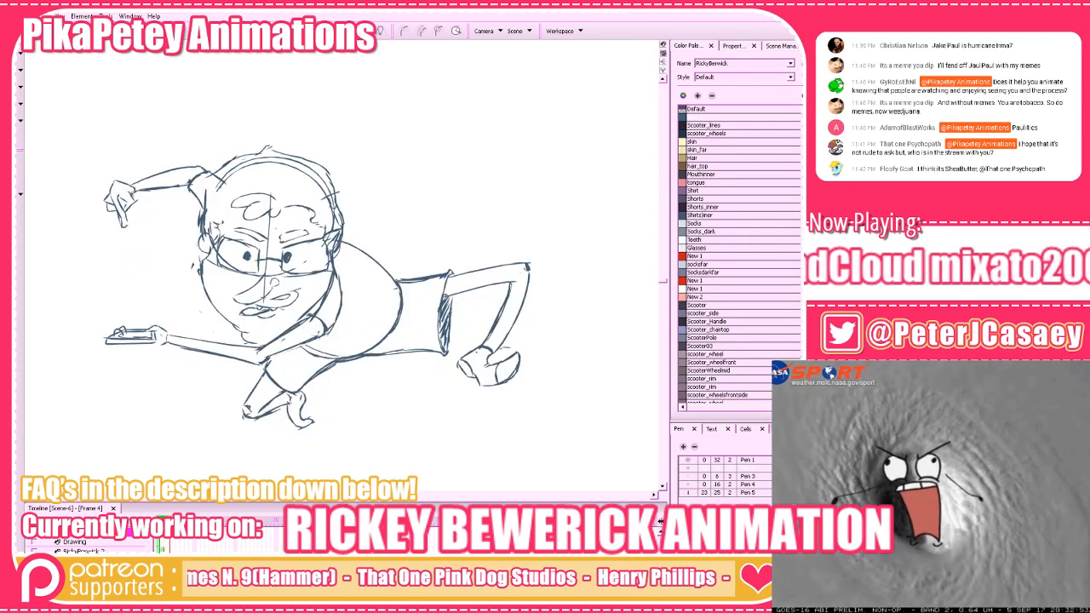
{"action": "key", "text": "comma"}
{"action": "key", "text": "comma"}
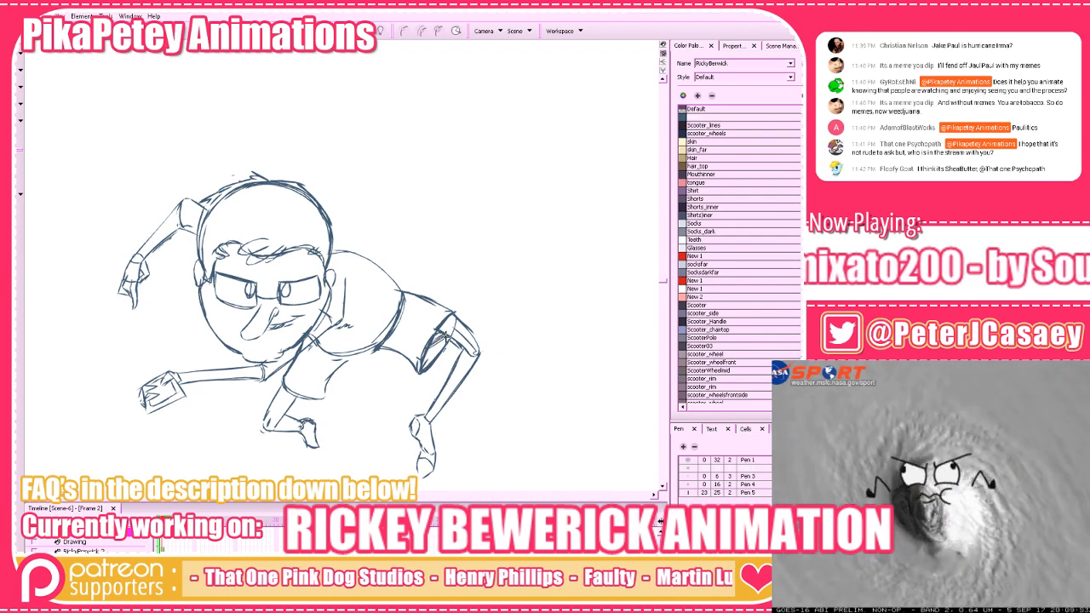
Shade the inside of the shorts' leg opening on frame 2 with hatching and check it against the adjacent frames
{"action": "mouse_move", "coordinate": [446, 342]}
{"action": "left_mouse_down"}
{"action": "mouse_move", "coordinate": [411, 368]}
{"action": "mouse_move", "coordinate": [498, 381]}
{"action": "left_mouse_up"}
{"action": "key", "text": "period"}
{"action": "key", "text": "comma"}
{"action": "key", "text": "comma"}
{"action": "key", "text": "period"}
{"action": "key", "text": "period"}
{"action": "key", "text": "comma"}
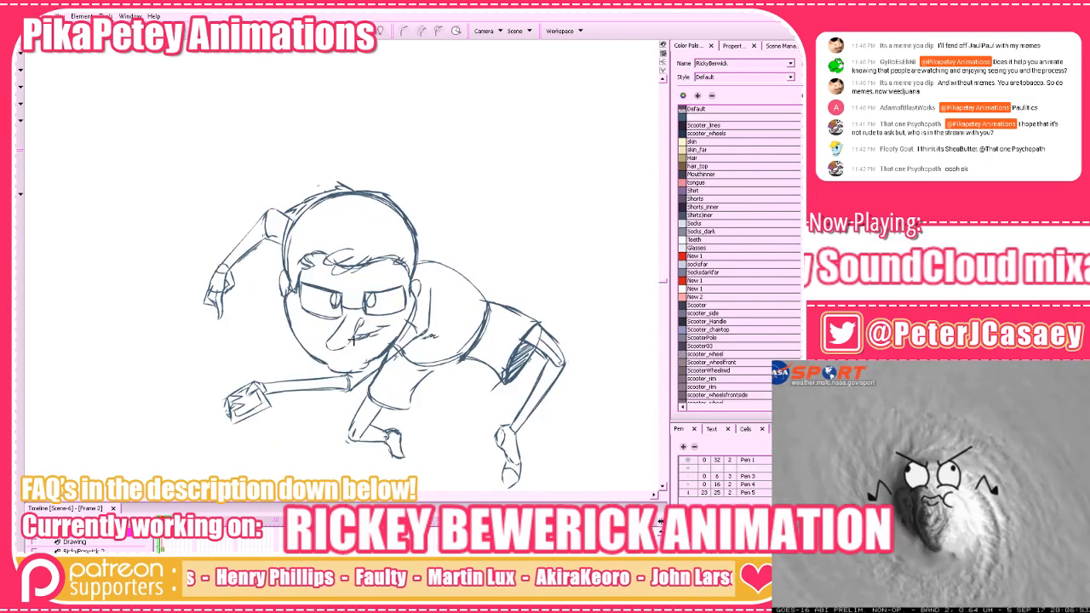
{"action": "key", "text": "period"}
{"action": "key", "text": "comma"}
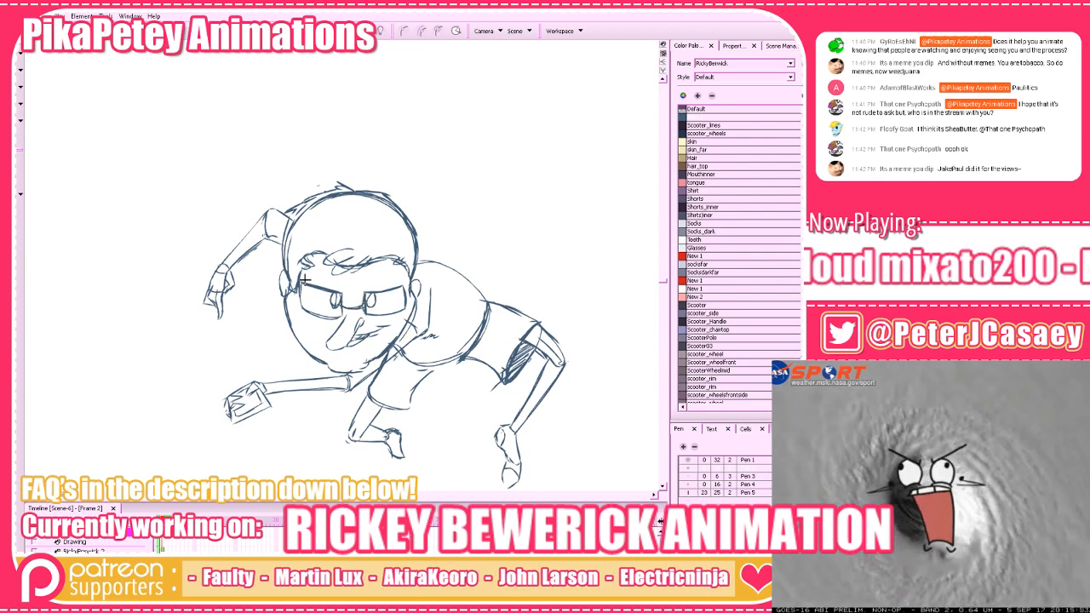
Draw angled eyebrows above the glasses on frame 2 and save the project
{"action": "mouse_move", "coordinate": [343, 280]}
{"action": "left_mouse_down"}
{"action": "mouse_move", "coordinate": [316, 275]}
{"action": "mouse_move", "coordinate": [391, 272]}
{"action": "left_mouse_up"}
{"action": "key", "text": "ctrl+z"}
{"action": "key", "text": "ctrl+z"}
{"action": "left_click_drag", "start_coordinate": [391, 272], "coordinate": [397, 286]}
{"action": "key", "text": "ctrl+s"}
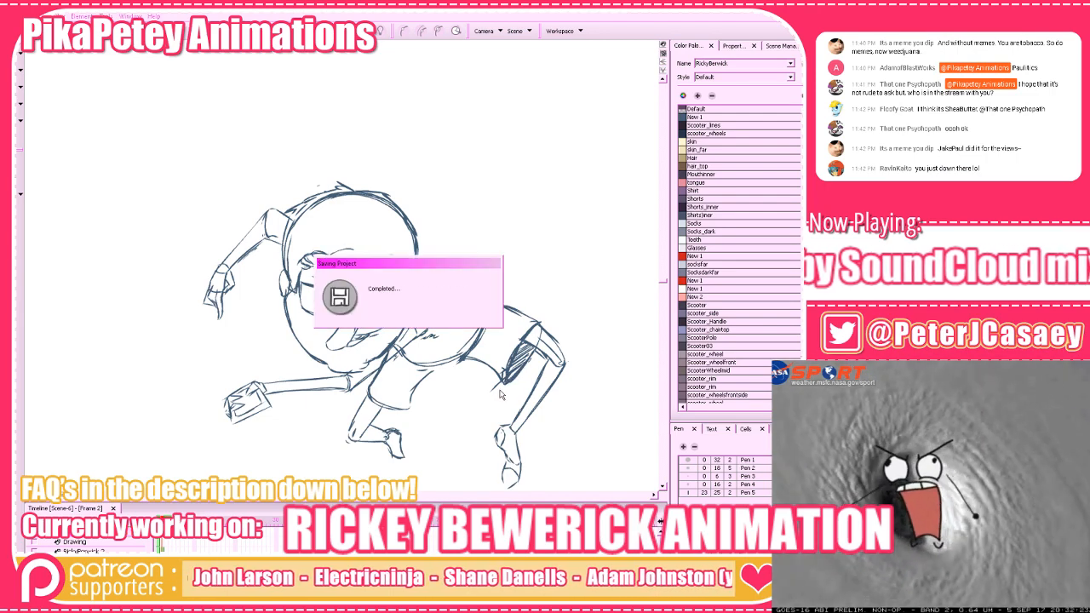
Flip through the rough frames to review the face and body motion, and save the project
{"action": "key", "text": "comma"}
{"action": "key", "text": "period"}
{"action": "key", "text": "period"}
{"action": "key", "text": "period"}
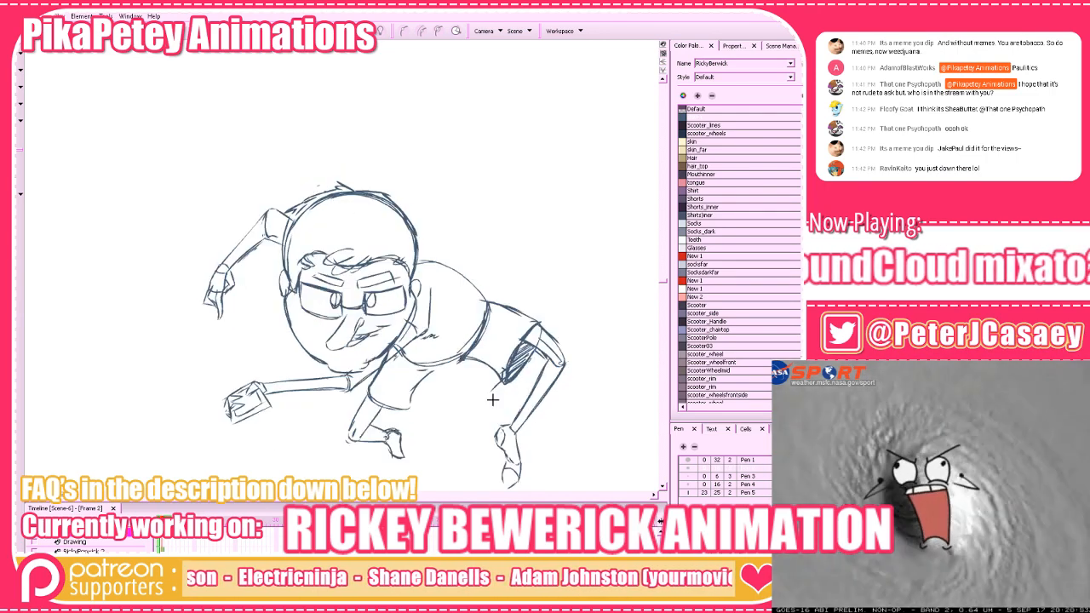
{"action": "key", "text": "comma"}
{"action": "key", "text": "comma"}
{"action": "key", "text": "period"}
{"action": "key", "text": "period"}
{"action": "key", "text": "comma"}
{"action": "key", "text": "comma"}
{"action": "key", "text": "comma"}
{"action": "key", "text": "period"}
{"action": "key", "text": "period"}
{"action": "key", "text": "comma"}
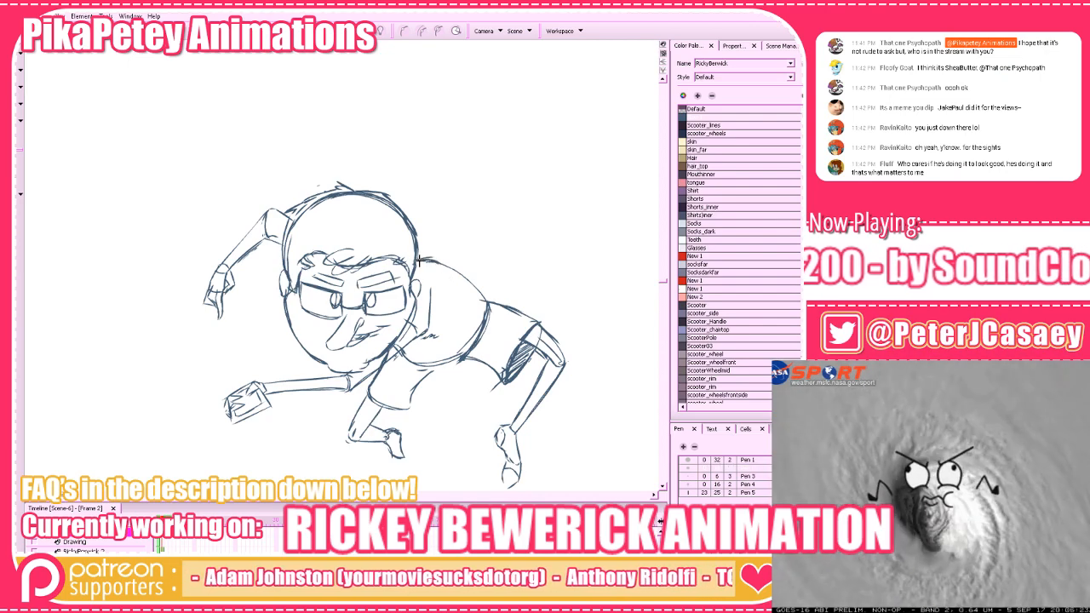
{"action": "key", "text": "comma"}
{"action": "key", "text": "period"}
{"action": "key", "text": "period"}
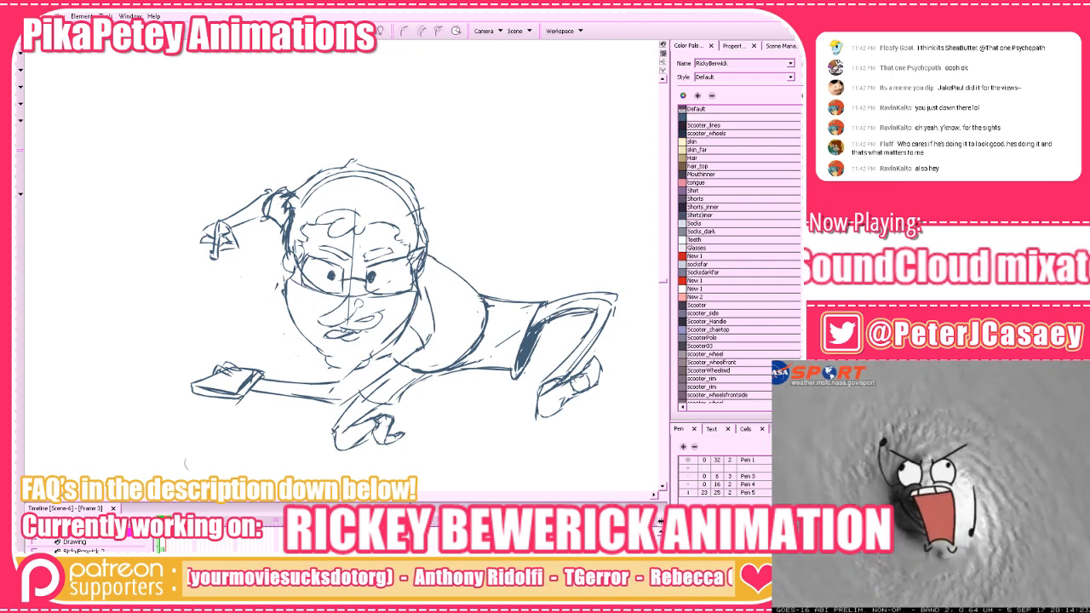
{"action": "key", "text": "ctrl+s"}
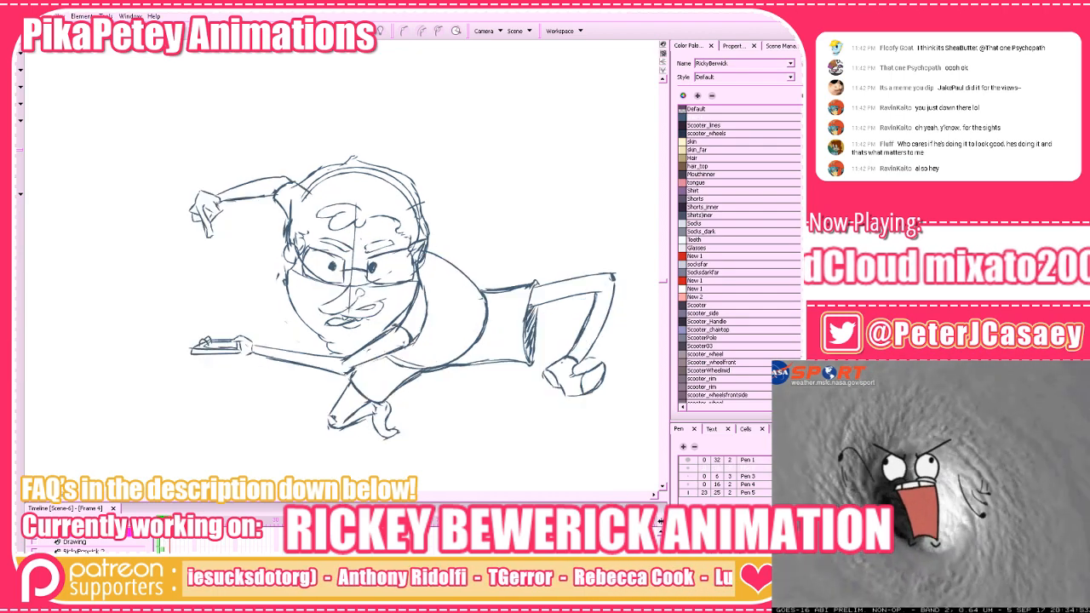
Erase the rough upper-arm line below the chin on frame 3 and redraw it toward the elbow
{"action": "key", "text": "alt+e"}
{"action": "left_click_drag", "start_coordinate": [398, 347], "coordinate": [351, 371]}
{"action": "key", "text": "alt+b"}
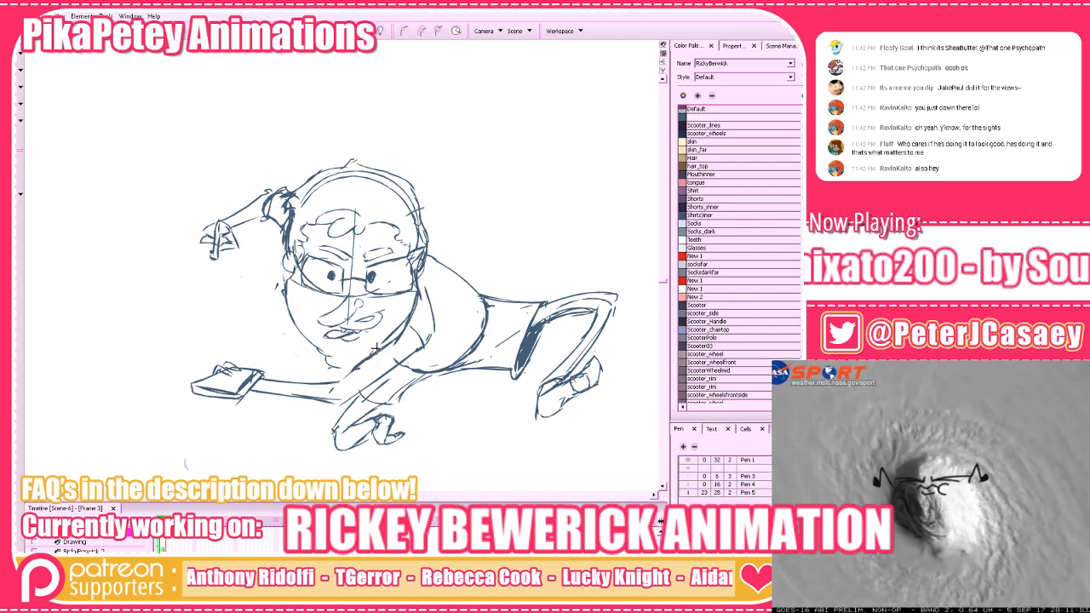
{"action": "key", "text": "alt+e"}
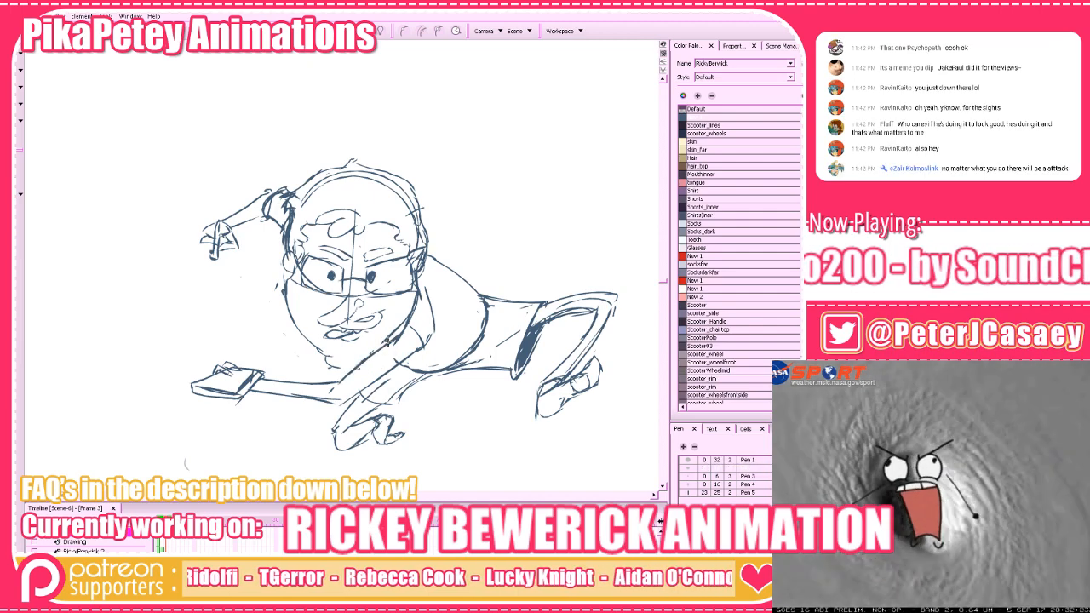
{"action": "key", "text": "ctrl+z"}
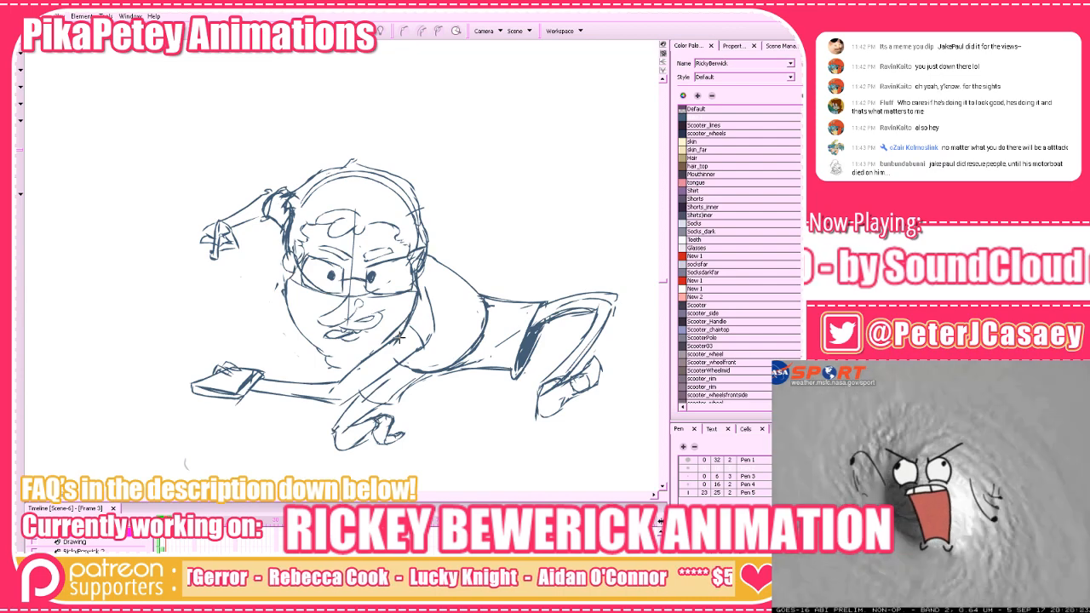
{"action": "left_click_drag", "start_coordinate": [398, 338], "coordinate": [341, 377]}
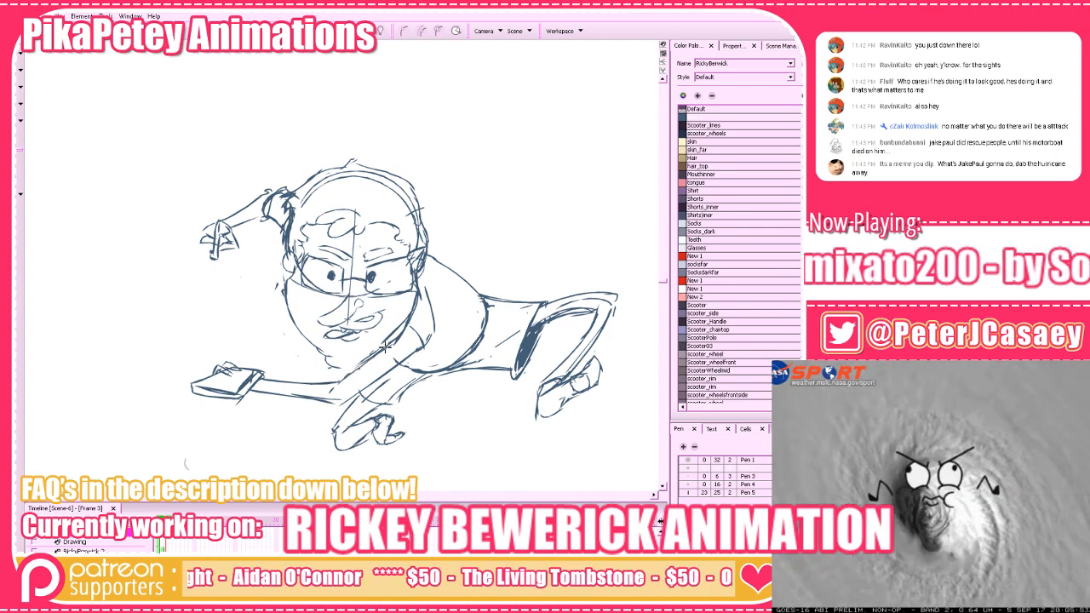
Clean up the elbow of the phone-holding arm on frame 3 and save the project
{"action": "key", "text": "alt+e"}
{"action": "mouse_move", "coordinate": [334, 396]}
{"action": "left_mouse_down"}
{"action": "mouse_move", "coordinate": [369, 366]}
{"action": "mouse_move", "coordinate": [361, 392]}
{"action": "left_mouse_up"}
{"action": "key", "text": "alt+b"}
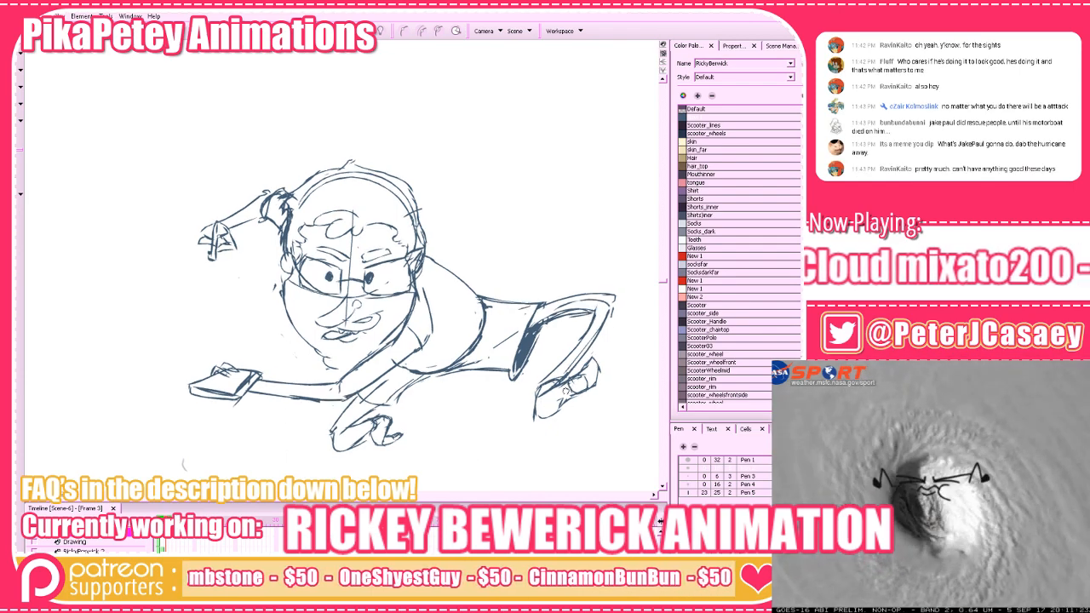
{"action": "key", "text": "ctrl+s"}
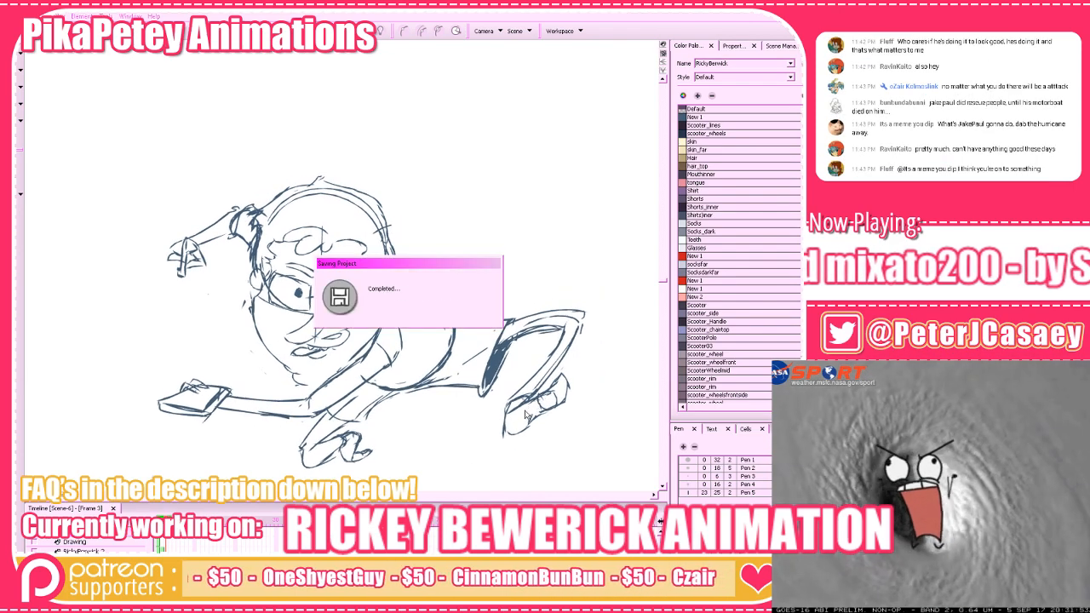
Flip through frames 2 to 4 to examine how the arm and head move between poses
{"action": "key", "text": "period"}
{"action": "key", "text": "comma"}
{"action": "key", "text": "comma"}
{"action": "key", "text": "period"}
{"action": "key", "text": "period"}
{"action": "key", "text": "comma"}
{"action": "key", "text": "comma"}
{"action": "key", "text": "period"}
{"action": "key", "text": "comma"}
Select the head's top outline and adjust it across frames 2 to 4
{"action": "mouse_move", "coordinate": [277, 103]}
{"action": "left_mouse_down"}
{"action": "mouse_move", "coordinate": [349, 228]}
{"action": "mouse_move", "coordinate": [319, 203]}
{"action": "left_mouse_up"}
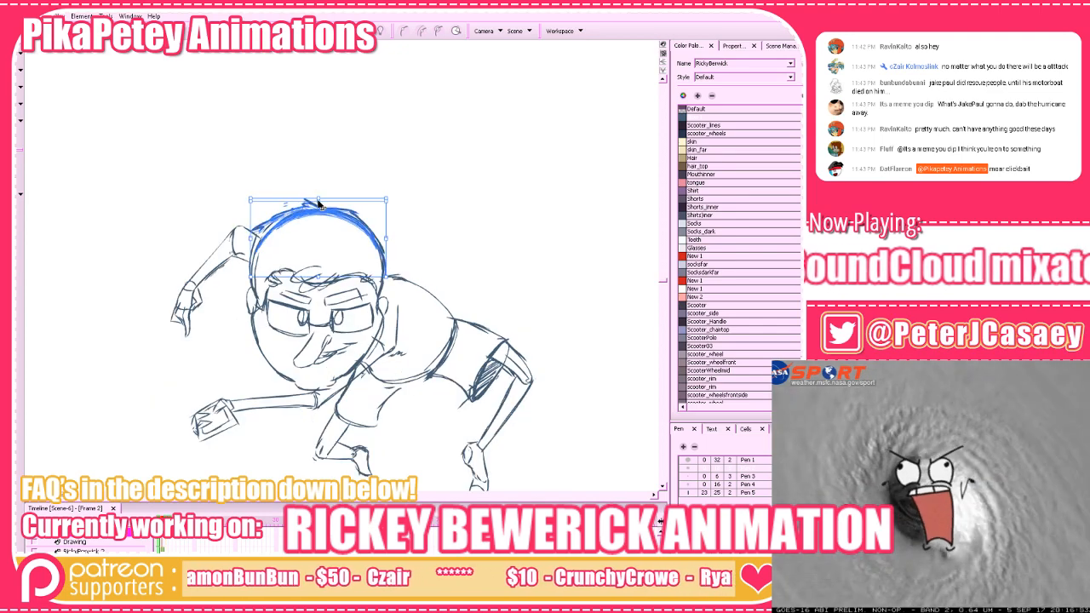
{"action": "left_click", "coordinate": [329, 181]}
{"action": "key", "text": "period"}
{"action": "left_click", "coordinate": [325, 190]}
{"action": "mouse_move", "coordinate": [316, 148]}
{"action": "left_mouse_down"}
{"action": "mouse_move", "coordinate": [271, 180]}
{"action": "mouse_move", "coordinate": [365, 217]}
{"action": "mouse_move", "coordinate": [337, 127]}
{"action": "left_mouse_up"}
{"action": "key", "text": "period"}
{"action": "left_click", "coordinate": [342, 189]}
{"action": "left_click_drag", "start_coordinate": [327, 179], "coordinate": [327, 186]}
{"action": "left_click", "coordinate": [479, 55]}
Flip through frames 1 to 4 to compare the head shapes across the poses
{"action": "key", "text": "period"}
{"action": "key", "text": "comma"}
{"action": "key", "text": "comma"}
{"action": "key", "text": "comma"}
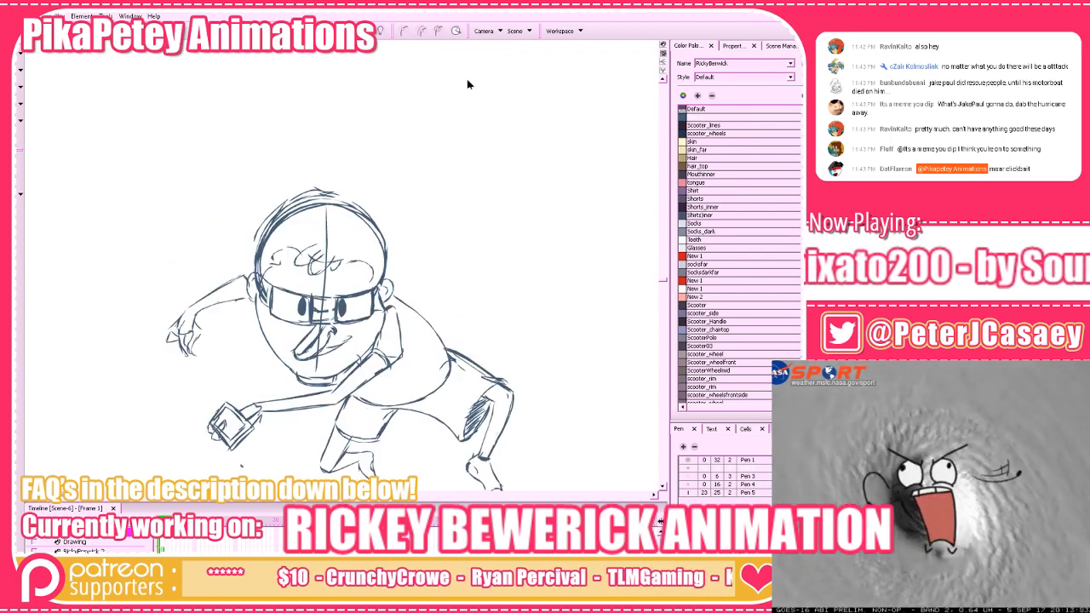
{"action": "key", "text": "period"}
{"action": "key", "text": "period"}
{"action": "key", "text": "period"}
{"action": "key", "text": "comma"}
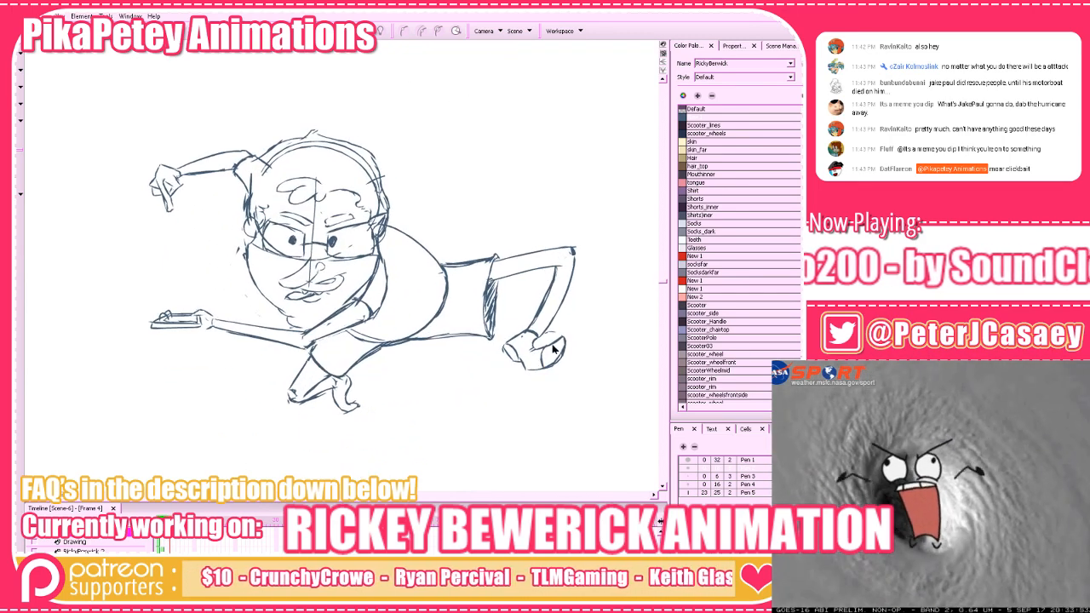
Play back the rough animation at a smaller view size and scrub the timeline through the held last pose
{"action": "key", "text": "Return"}
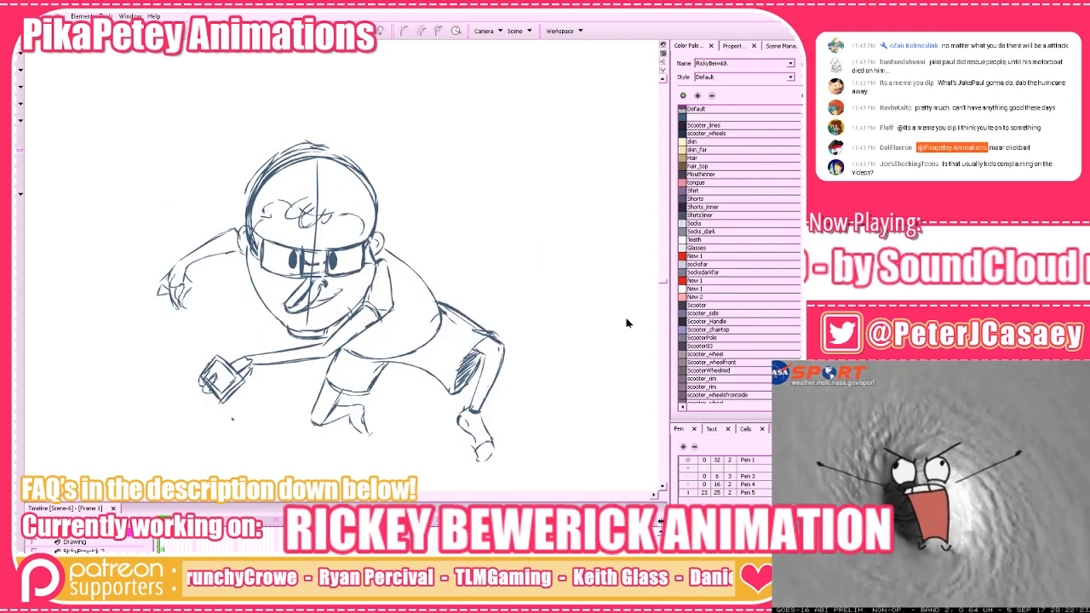
{"action": "left_click_drag", "start_coordinate": [620, 366], "coordinate": [604, 378]}
{"action": "key", "text": "1"}
{"action": "key", "text": "1"}
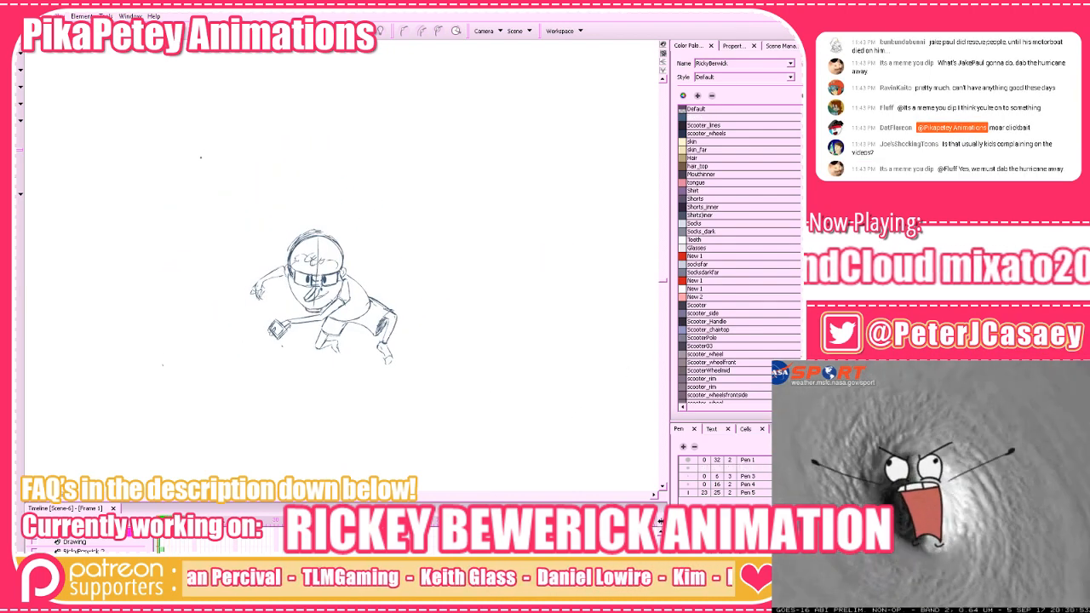
{"action": "left_click", "coordinate": [201, 539]}
{"action": "left_click_drag", "start_coordinate": [207, 540], "coordinate": [268, 545]}
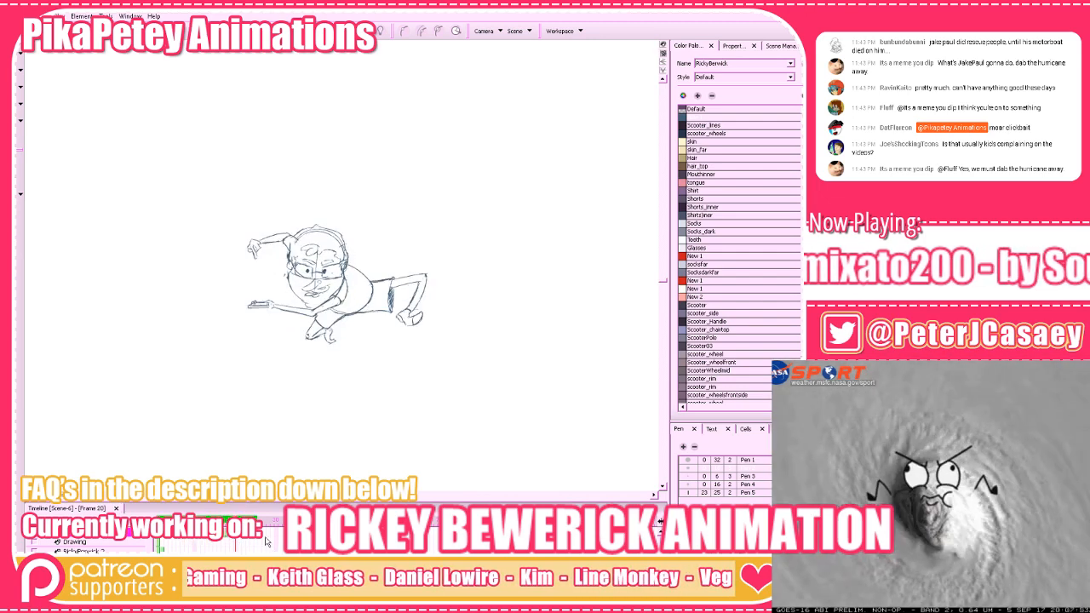
{"action": "key", "text": "Return"}
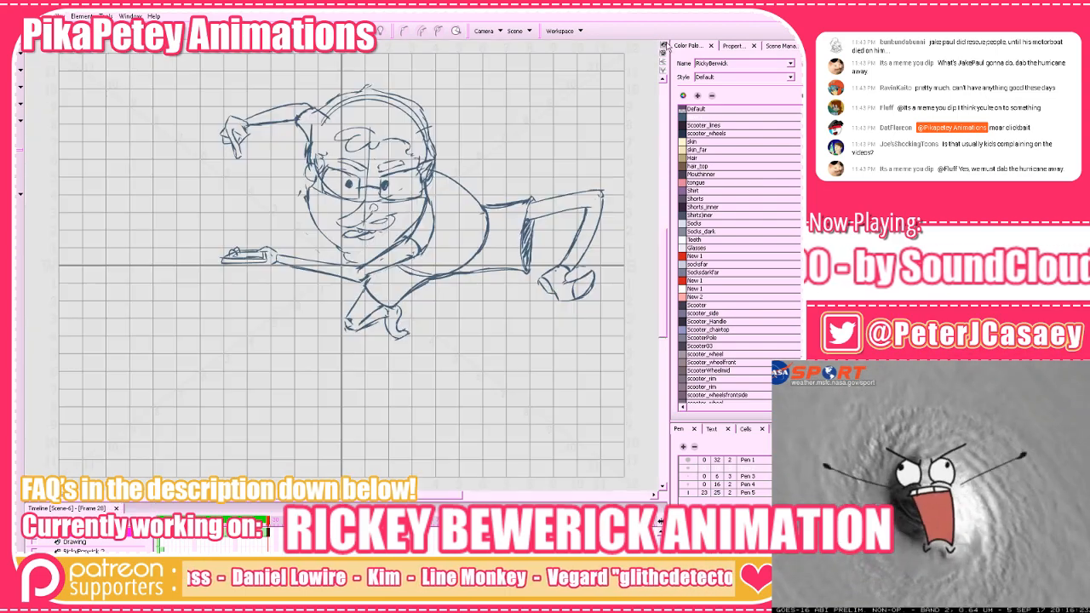
Return to the plain drawing view, review the poses from frame 1 through the held last pose, and save the project
{"action": "left_click_drag", "start_coordinate": [556, 228], "coordinate": [509, 267]}
{"action": "left_click", "coordinate": [664, 55]}
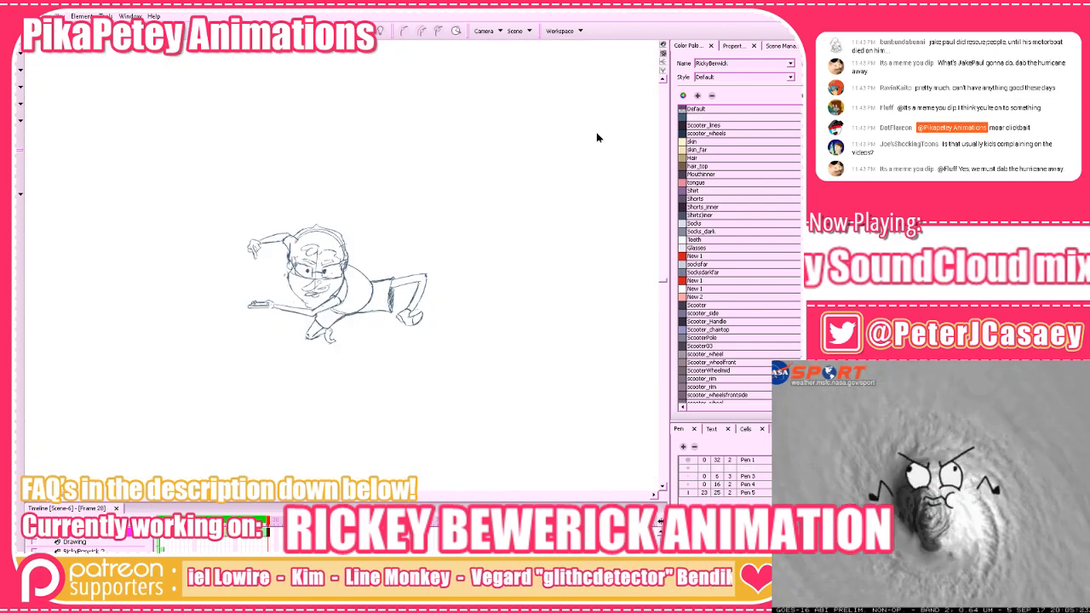
{"action": "left_click_drag", "start_coordinate": [238, 520], "coordinate": [127, 539]}
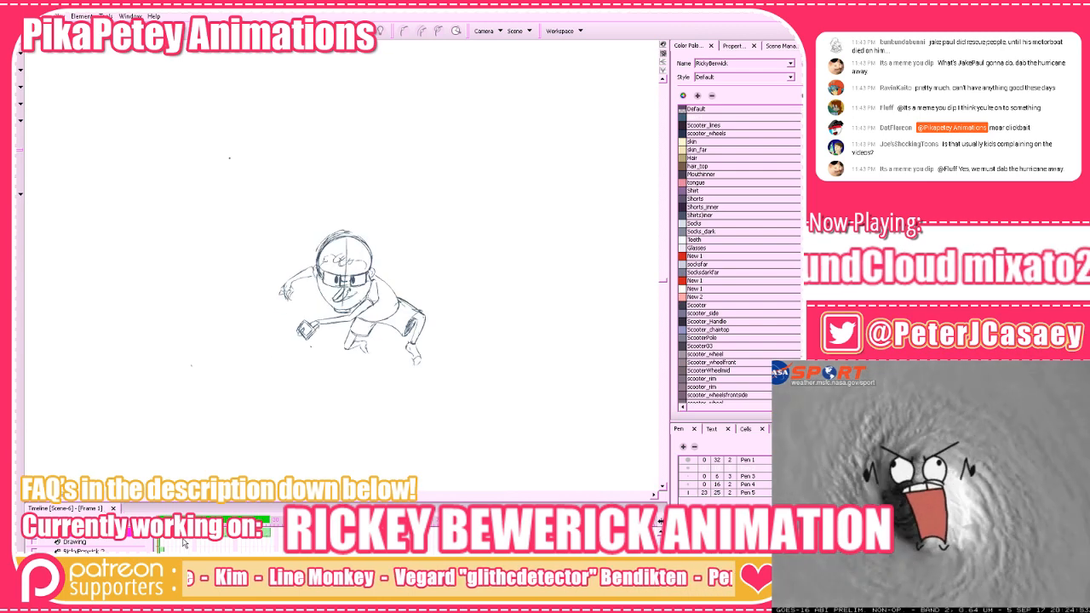
{"action": "left_click", "coordinate": [183, 543]}
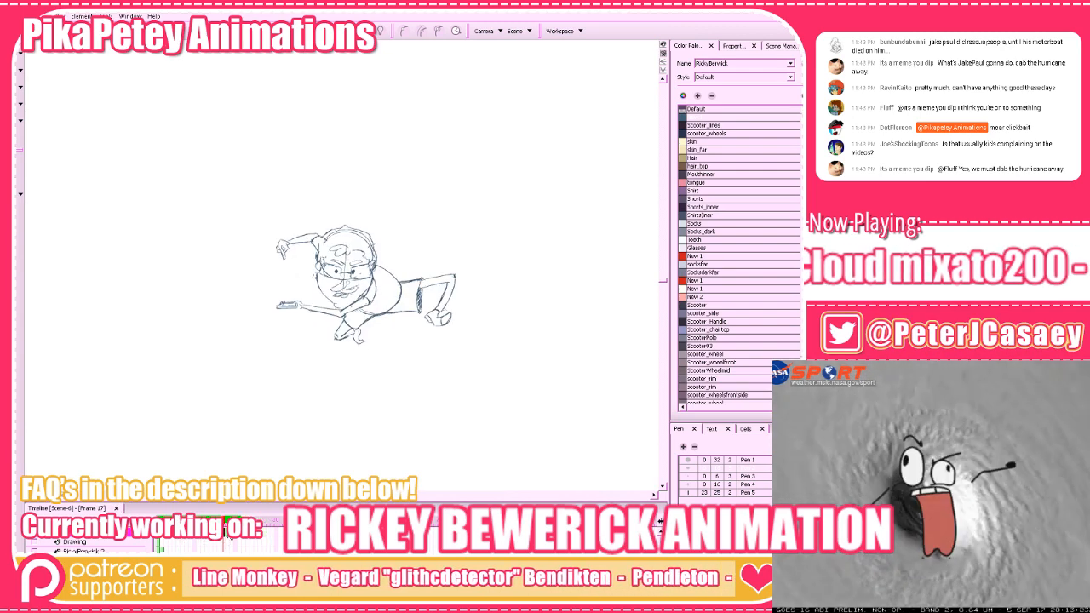
{"action": "key", "text": "ctrl+s"}
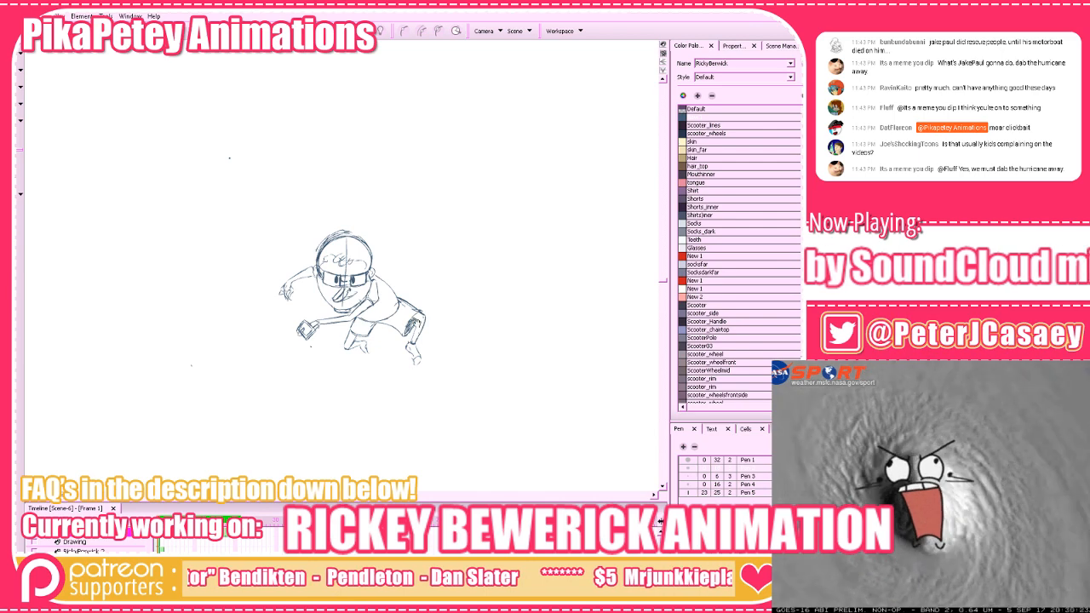
Doodle a round body with a curved tail and a raised paw in the empty canvas area beside the character
{"action": "left_click_drag", "start_coordinate": [418, 324], "coordinate": [671, 378]}
{"action": "key", "text": "2"}
{"action": "mouse_move", "coordinate": [267, 248]}
{"action": "left_mouse_down"}
{"action": "mouse_move", "coordinate": [346, 294]}
{"action": "mouse_move", "coordinate": [276, 345]}
{"action": "left_mouse_up"}
{"action": "left_click_drag", "start_coordinate": [305, 243], "coordinate": [334, 338]}
{"action": "mouse_move", "coordinate": [298, 244]}
{"action": "left_mouse_down"}
{"action": "mouse_move", "coordinate": [301, 198]}
{"action": "mouse_move", "coordinate": [388, 133]}
{"action": "mouse_move", "coordinate": [373, 154]}
{"action": "mouse_move", "coordinate": [318, 169]}
{"action": "mouse_move", "coordinate": [331, 142]}
{"action": "mouse_move", "coordinate": [322, 218]}
{"action": "left_mouse_up"}
{"action": "mouse_move", "coordinate": [340, 138]}
{"action": "left_mouse_down"}
{"action": "mouse_move", "coordinate": [307, 244]}
{"action": "mouse_move", "coordinate": [419, 202]}
{"action": "mouse_move", "coordinate": [413, 274]}
{"action": "mouse_move", "coordinate": [346, 281]}
{"action": "left_mouse_up"}
{"action": "left_click_drag", "start_coordinate": [406, 209], "coordinate": [395, 255]}
Add rough legs below the doodle's round body
{"action": "left_click_drag", "start_coordinate": [262, 241], "coordinate": [232, 420]}
{"action": "key", "text": "ctrl+z"}
{"action": "mouse_move", "coordinate": [259, 287]}
{"action": "left_mouse_down"}
{"action": "mouse_move", "coordinate": [231, 421]}
{"action": "mouse_move", "coordinate": [343, 337]}
{"action": "left_mouse_up"}
{"action": "left_click_drag", "start_coordinate": [291, 383], "coordinate": [310, 451]}
{"action": "key", "text": "ctrl+z"}
{"action": "mouse_move", "coordinate": [259, 413]}
{"action": "left_mouse_down"}
{"action": "mouse_move", "coordinate": [267, 446]}
{"action": "mouse_move", "coordinate": [255, 475]}
{"action": "left_mouse_up"}
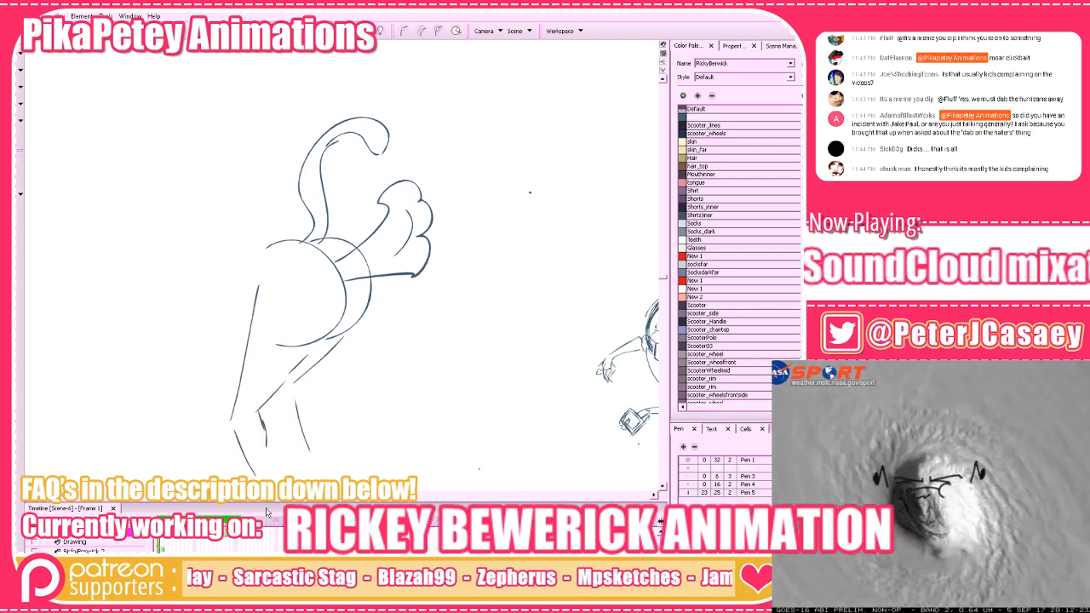
{"action": "left_click_drag", "start_coordinate": [358, 434], "coordinate": [374, 415]}
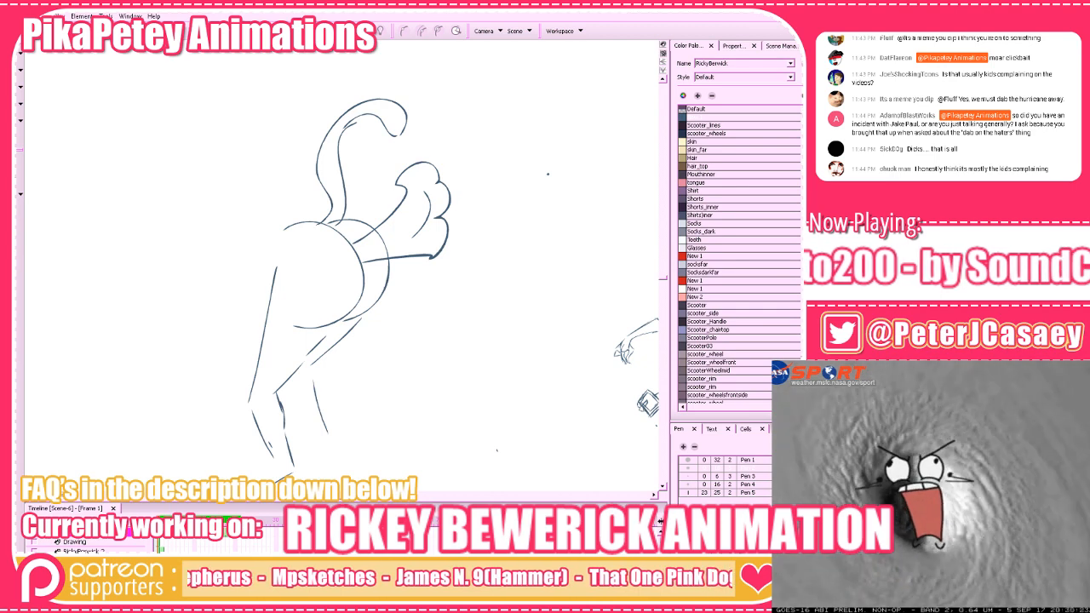
Select the whole doodle beside the character, delete it, and save the project
{"action": "key", "text": "1"}
{"action": "key", "text": "1"}
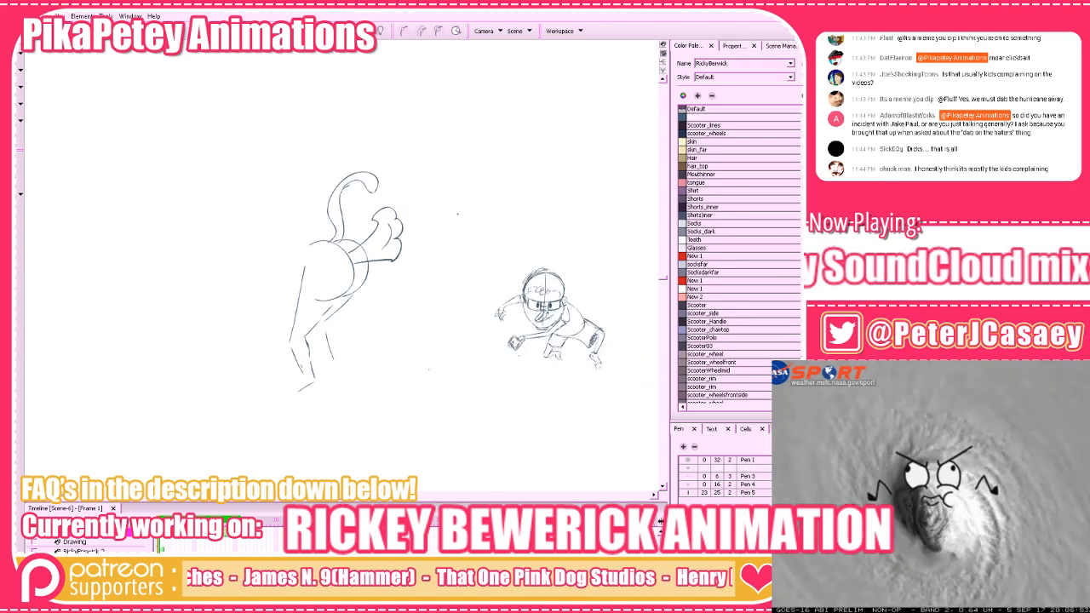
{"action": "key", "text": "2"}
{"action": "key", "text": "2"}
{"action": "left_click_drag", "start_coordinate": [588, 412], "coordinate": [611, 399]}
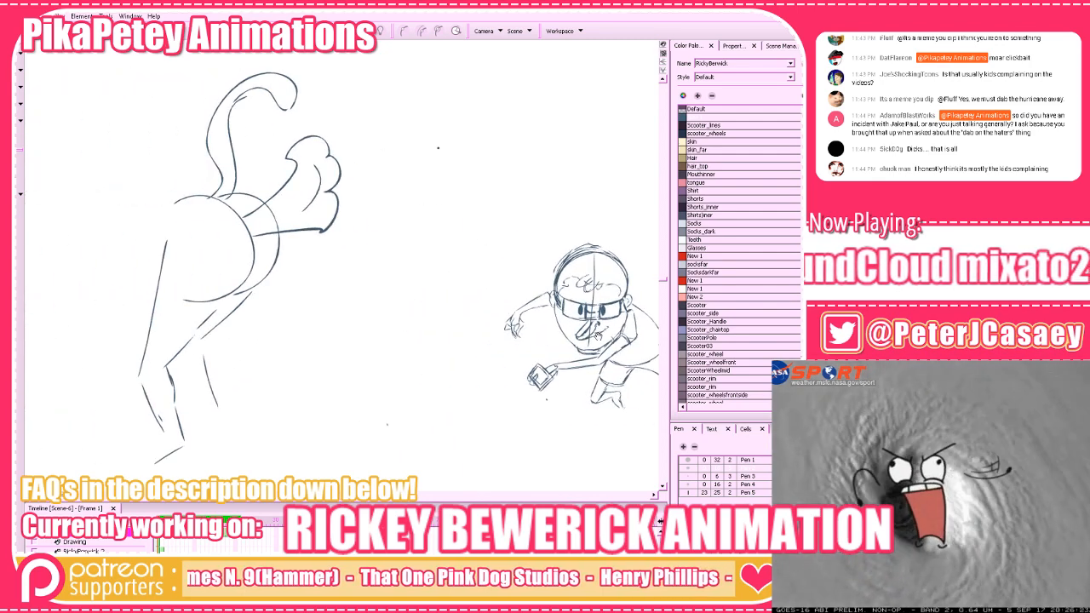
{"action": "key", "text": "1"}
{"action": "left_click", "coordinate": [18, 61]}
{"action": "mouse_move", "coordinate": [94, 75]}
{"action": "left_mouse_down"}
{"action": "mouse_move", "coordinate": [184, 143]}
{"action": "mouse_move", "coordinate": [358, 426]}
{"action": "left_mouse_up"}
{"action": "key", "text": "Delete"}
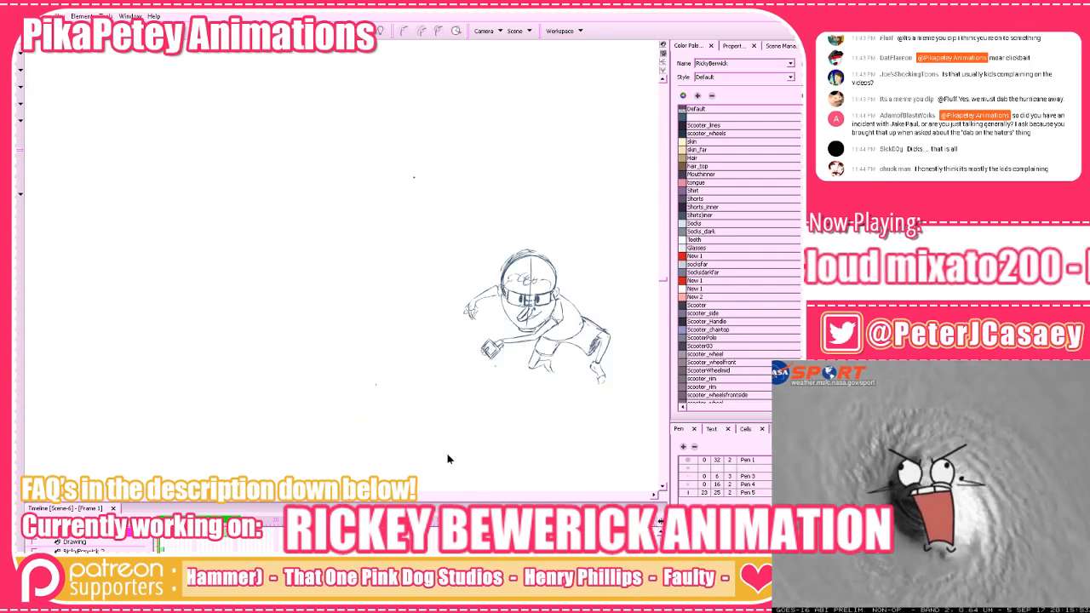
{"action": "key", "text": "ctrl+s"}
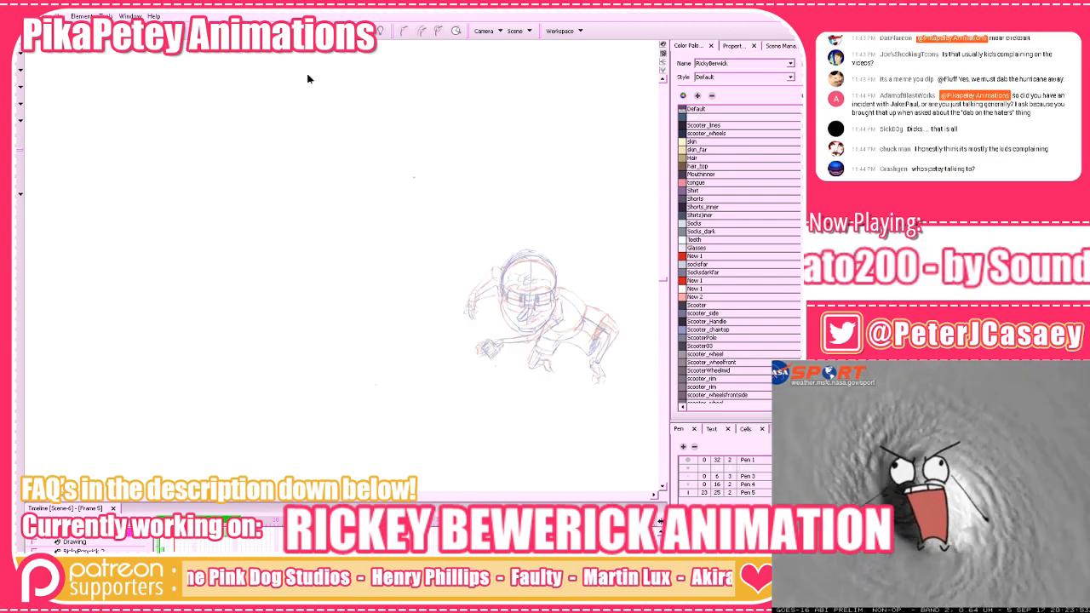
On the empty frame 5, sketch a first line for the shorts' top edge between the onion-skinned poses
{"action": "left_click_drag", "start_coordinate": [519, 339], "coordinate": [333, 299]}
{"action": "key", "text": "2"}
{"action": "key", "text": "2"}
{"action": "key", "text": "2"}
{"action": "mouse_move", "coordinate": [485, 299]}
{"action": "left_mouse_down"}
{"action": "mouse_move", "coordinate": [567, 321]}
{"action": "mouse_move", "coordinate": [740, 151]}
{"action": "left_mouse_up"}
{"action": "left_click_drag", "start_coordinate": [512, 318], "coordinate": [292, 390]}
{"action": "left_click_drag", "start_coordinate": [619, 330], "coordinate": [548, 354]}
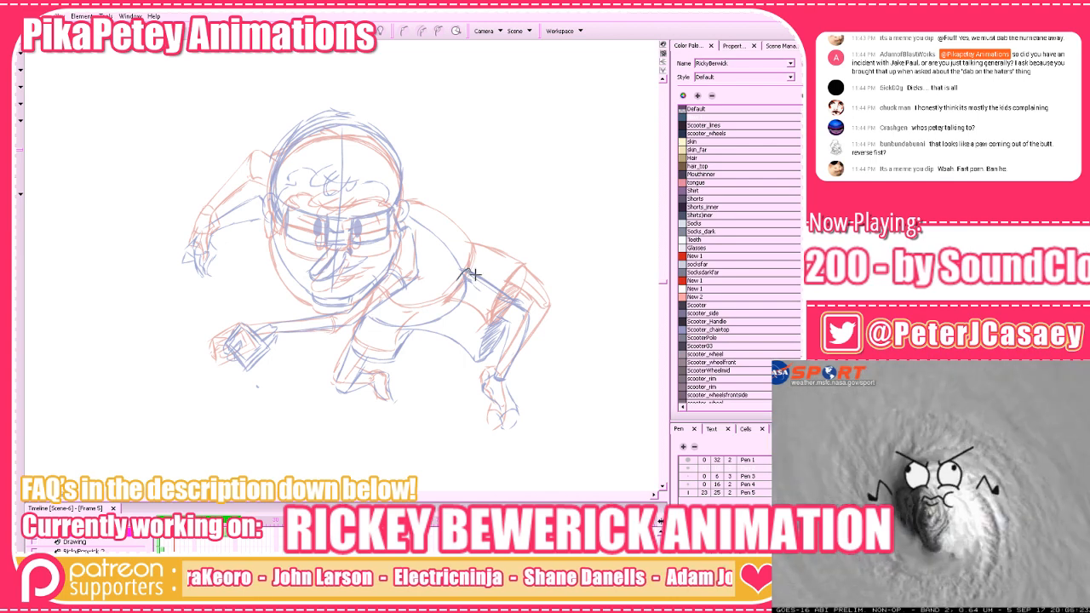
{"action": "left_click_drag", "start_coordinate": [466, 271], "coordinate": [515, 304]}
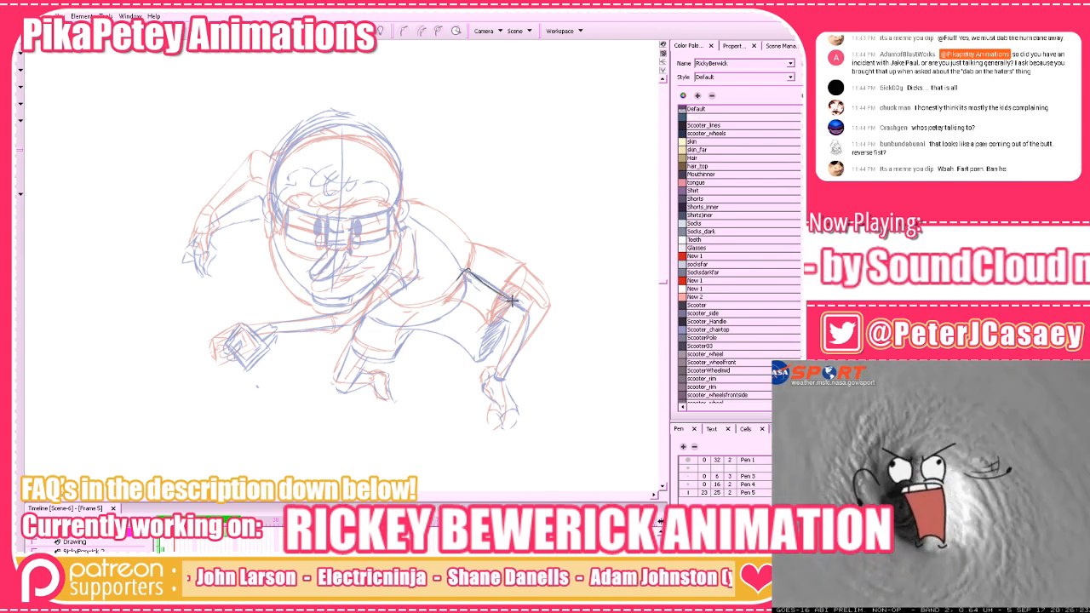
Rework the shorts' top edge near the rear knee and sketch the slanted hem on frame 5
{"action": "mouse_move", "coordinate": [468, 272]}
{"action": "left_mouse_down"}
{"action": "mouse_move", "coordinate": [501, 292]}
{"action": "mouse_move", "coordinate": [494, 305]}
{"action": "left_mouse_up"}
{"action": "key", "text": "ctrl+z"}
{"action": "mouse_move", "coordinate": [467, 268]}
{"action": "left_mouse_down"}
{"action": "mouse_move", "coordinate": [517, 290]}
{"action": "mouse_move", "coordinate": [485, 343]}
{"action": "left_mouse_up"}
{"action": "key", "text": "ctrl+z"}
{"action": "key", "text": "ctrl+z"}
{"action": "key", "text": "ctrl+z"}
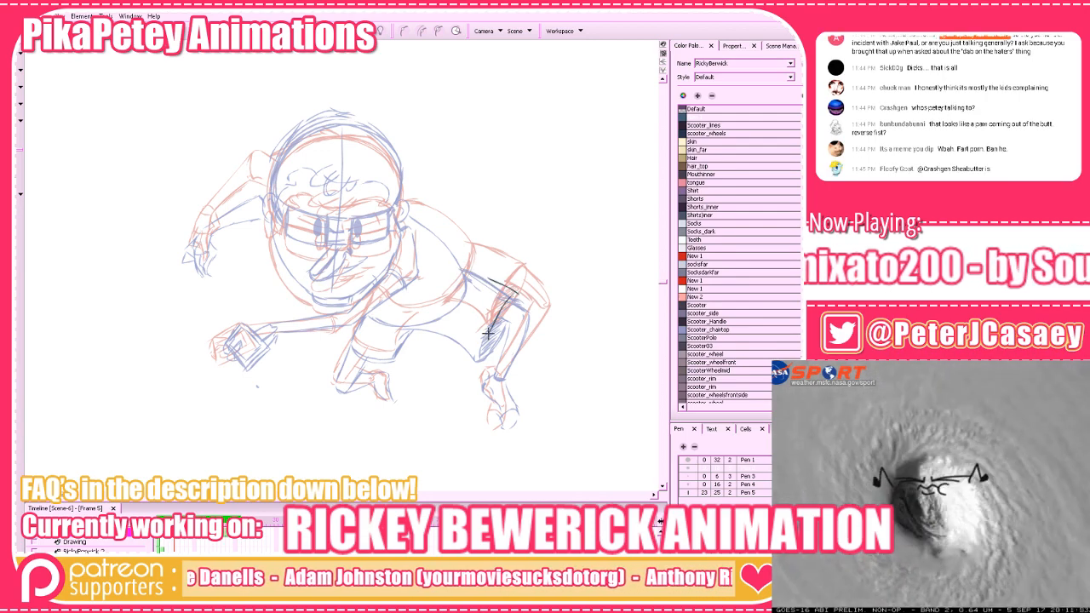
{"action": "left_click_drag", "start_coordinate": [515, 300], "coordinate": [490, 341]}
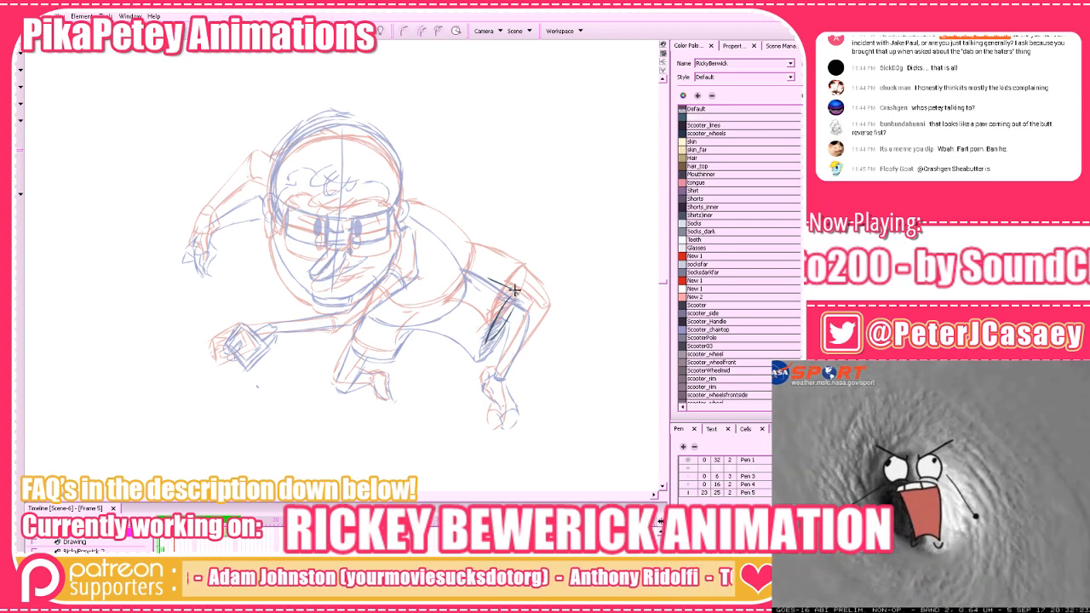
Sketch the rear knee and lower leg below the shorts on frame 5, then compare them with the neighbouring frames
{"action": "mouse_move", "coordinate": [515, 294]}
{"action": "left_mouse_down"}
{"action": "mouse_move", "coordinate": [529, 327]}
{"action": "mouse_move", "coordinate": [500, 375]}
{"action": "left_mouse_up"}
{"action": "left_click_drag", "start_coordinate": [538, 309], "coordinate": [535, 330]}
{"action": "mouse_move", "coordinate": [512, 292]}
{"action": "left_mouse_down"}
{"action": "mouse_move", "coordinate": [527, 299]}
{"action": "mouse_move", "coordinate": [500, 344]}
{"action": "mouse_move", "coordinate": [501, 375]}
{"action": "mouse_move", "coordinate": [513, 317]}
{"action": "left_mouse_up"}
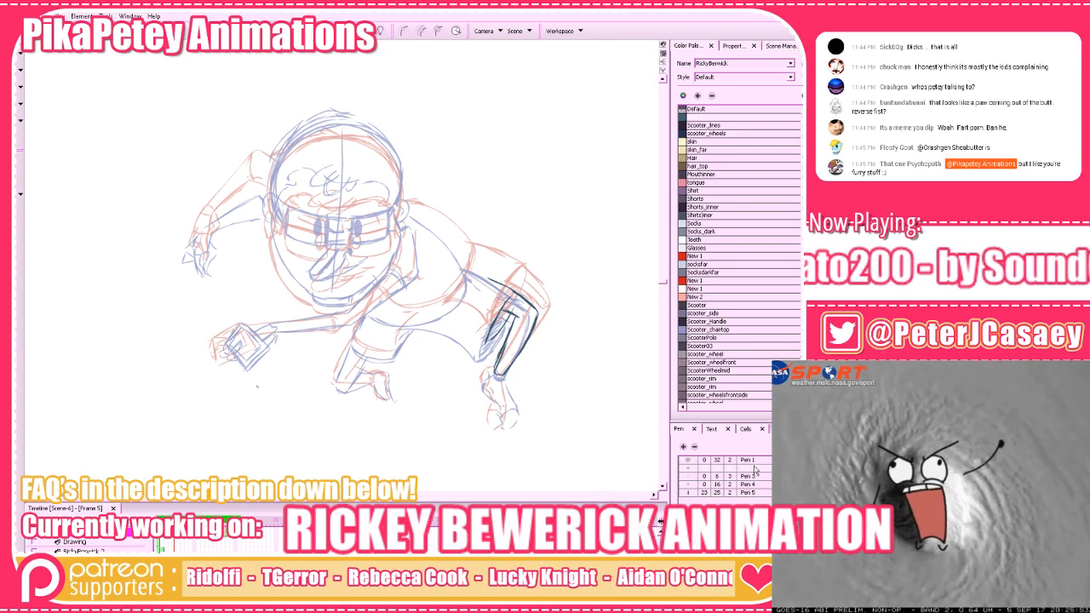
{"action": "key", "text": "period"}
{"action": "key", "text": "comma"}
{"action": "key", "text": "period"}
{"action": "key", "text": "comma"}
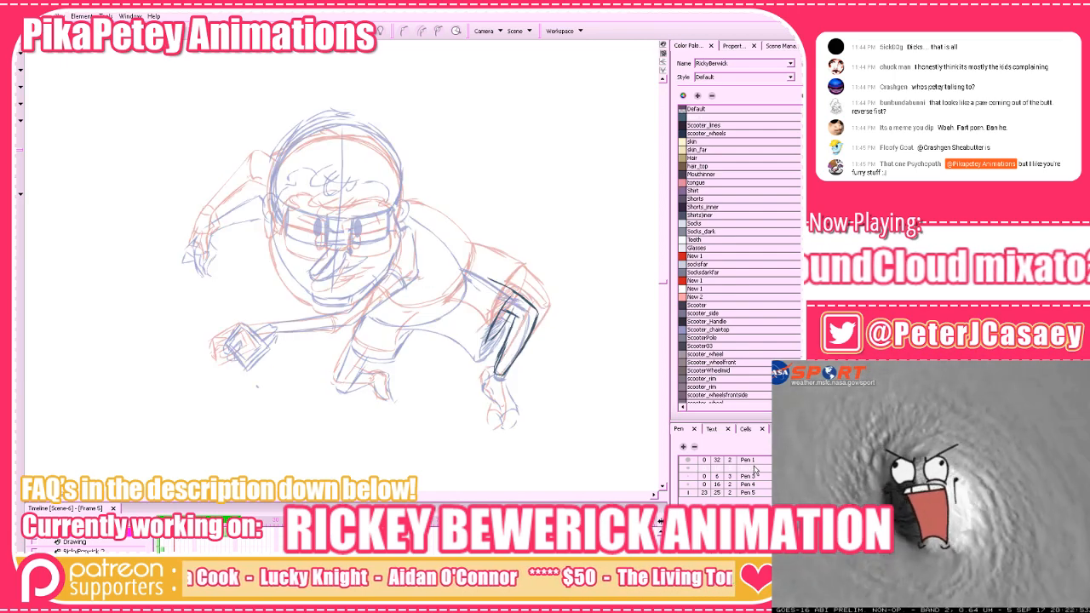
{"action": "key", "text": "period"}
{"action": "key", "text": "comma"}
Redraw the inner edge of the rear lower leg from the knee to the ankle
{"action": "mouse_move", "coordinate": [503, 314]}
{"action": "left_mouse_down"}
{"action": "mouse_move", "coordinate": [525, 298]}
{"action": "mouse_move", "coordinate": [534, 306]}
{"action": "mouse_move", "coordinate": [494, 373]}
{"action": "left_mouse_up"}
{"action": "key", "text": "alt+b"}
{"action": "left_click_drag", "start_coordinate": [512, 290], "coordinate": [539, 317]}
{"action": "key", "text": "ctrl+z"}
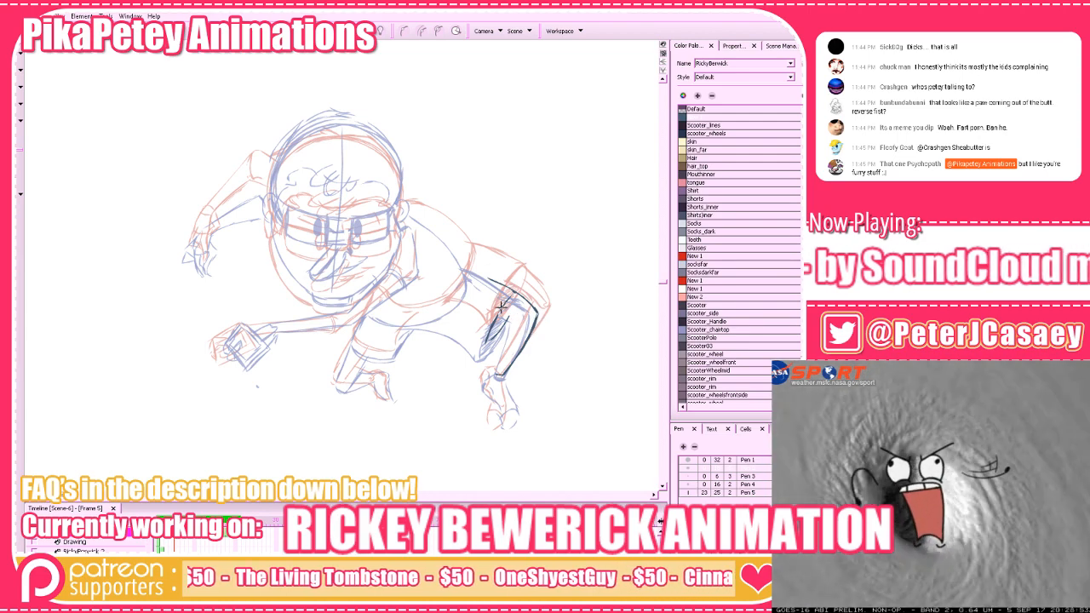
{"action": "left_click_drag", "start_coordinate": [514, 317], "coordinate": [490, 383]}
{"action": "key", "text": "ctrl+z"}
{"action": "left_click_drag", "start_coordinate": [513, 316], "coordinate": [493, 378]}
{"action": "key", "text": "ctrl+z"}
{"action": "left_click_drag", "start_coordinate": [515, 317], "coordinate": [490, 377]}
{"action": "key", "text": "ctrl+z"}
{"action": "left_click_drag", "start_coordinate": [514, 315], "coordinate": [492, 375]}
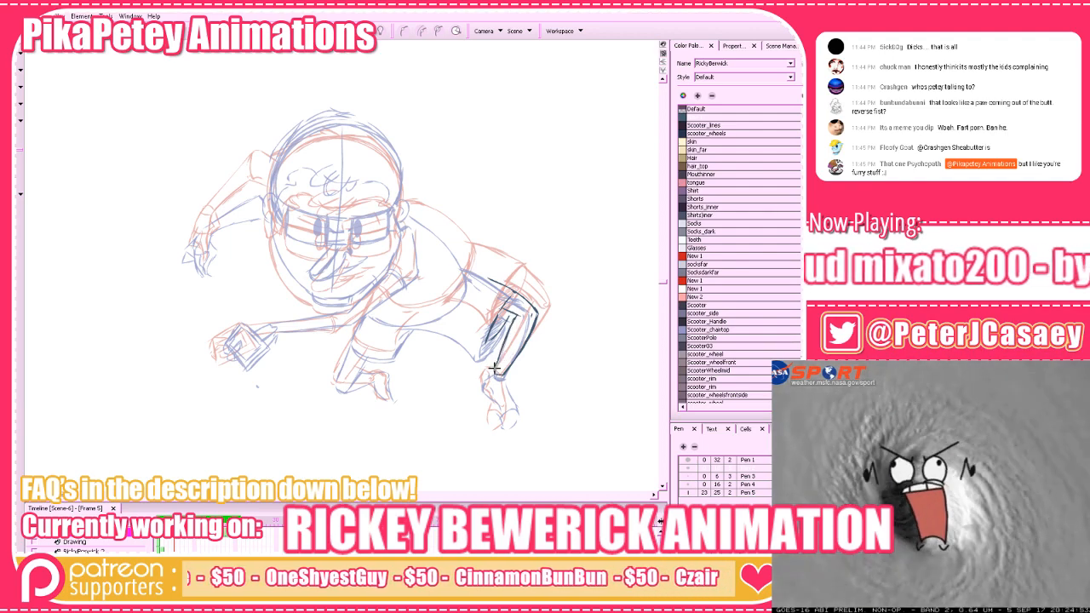
Compare the rear leg with the neighbouring drawings, erase around the knee, and try a longer line along the top of the thigh
{"action": "key", "text": "f"}
{"action": "key", "text": "g"}
{"action": "key", "text": "g"}
{"action": "key", "text": "f"}
{"action": "key", "text": "f"}
{"action": "key", "text": "g"}
{"action": "key", "text": "alt+e"}
{"action": "mouse_move", "coordinate": [515, 306]}
{"action": "left_mouse_down"}
{"action": "mouse_move", "coordinate": [501, 356]}
{"action": "mouse_move", "coordinate": [546, 298]}
{"action": "mouse_move", "coordinate": [516, 298]}
{"action": "mouse_move", "coordinate": [512, 361]}
{"action": "mouse_move", "coordinate": [497, 384]}
{"action": "mouse_move", "coordinate": [539, 328]}
{"action": "left_mouse_up"}
{"action": "key", "text": "alt+b"}
{"action": "key", "text": "ctrl+z"}
{"action": "left_click_drag", "start_coordinate": [475, 273], "coordinate": [543, 307]}
{"action": "key", "text": "ctrl+z"}
{"action": "left_click_drag", "start_coordinate": [482, 272], "coordinate": [547, 310]}
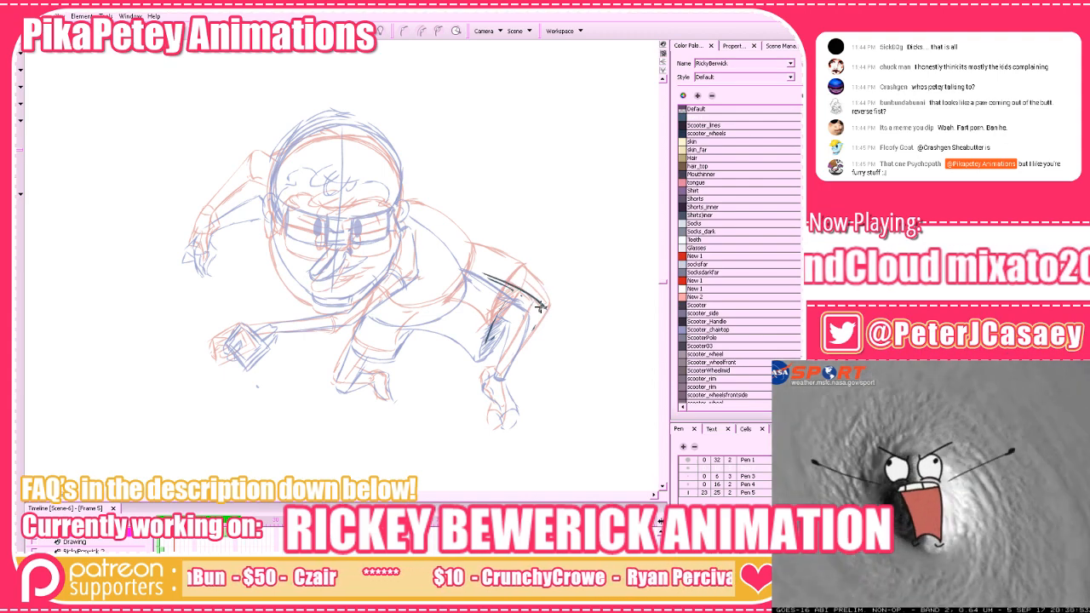
Undo the thigh line and redraw the bent rear knee and lower leg on frame 5
{"action": "key", "text": "ctrl+z"}
{"action": "key", "text": "ctrl+z"}
{"action": "left_click_drag", "start_coordinate": [488, 277], "coordinate": [543, 316]}
{"action": "key", "text": "ctrl+z"}
{"action": "mouse_move", "coordinate": [491, 279]}
{"action": "left_mouse_down"}
{"action": "mouse_move", "coordinate": [538, 311]}
{"action": "mouse_move", "coordinate": [504, 371]}
{"action": "mouse_move", "coordinate": [497, 366]}
{"action": "mouse_move", "coordinate": [518, 326]}
{"action": "left_mouse_up"}
{"action": "key", "text": "ctrl+z"}
{"action": "key", "text": "ctrl+z"}
{"action": "left_click_drag", "start_coordinate": [497, 368], "coordinate": [518, 324]}
{"action": "key", "text": "comma"}
{"action": "key", "text": "period"}
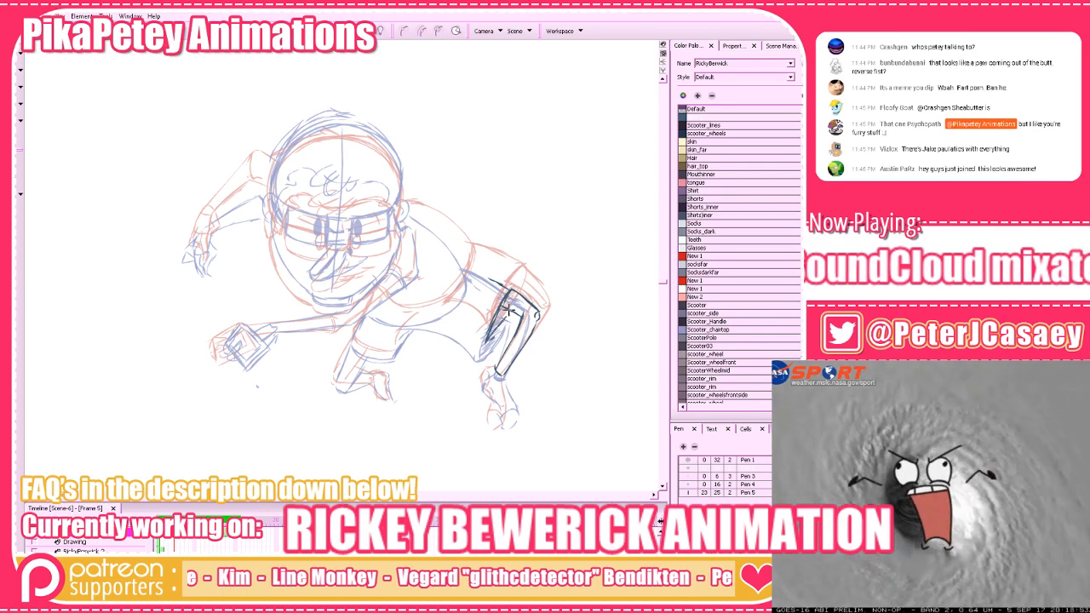
Draw the slanted hem of the rear shorts leg and clean up its stray ends with the eraser
{"action": "left_click_drag", "start_coordinate": [507, 315], "coordinate": [489, 343]}
{"action": "key", "text": "comma"}
{"action": "key", "text": "period"}
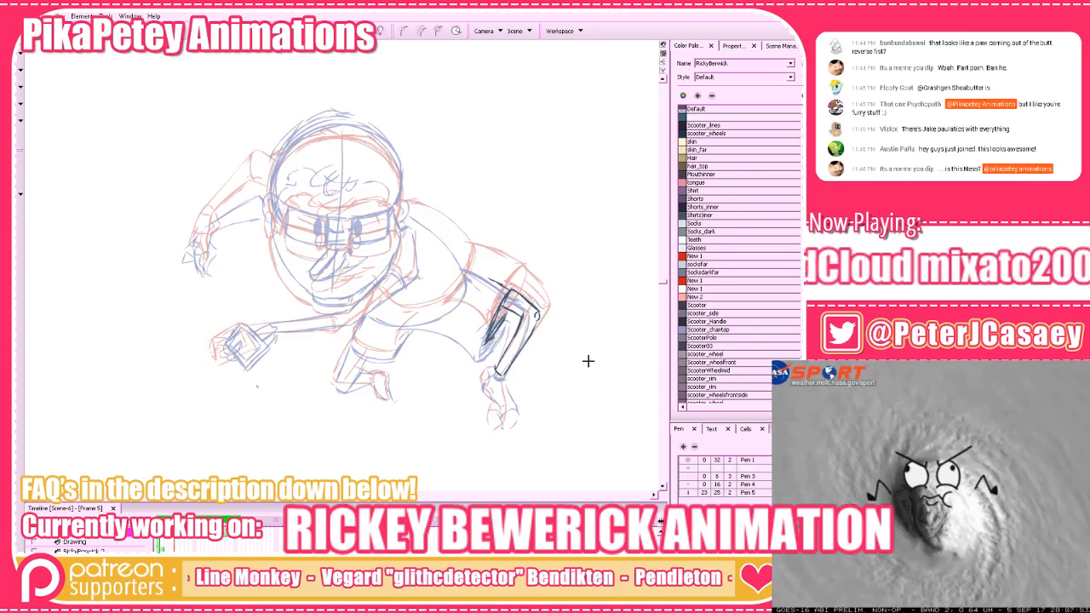
{"action": "mouse_move", "coordinate": [540, 390]}
{"action": "left_mouse_down"}
{"action": "mouse_move", "coordinate": [524, 404]}
{"action": "mouse_move", "coordinate": [559, 396]}
{"action": "left_mouse_up"}
{"action": "key", "text": "alt+e"}
{"action": "mouse_move", "coordinate": [477, 359]}
{"action": "left_mouse_down"}
{"action": "mouse_move", "coordinate": [496, 332]}
{"action": "mouse_move", "coordinate": [487, 346]}
{"action": "mouse_move", "coordinate": [493, 311]}
{"action": "mouse_move", "coordinate": [468, 364]}
{"action": "left_mouse_up"}
{"action": "key", "text": "alt+b"}
{"action": "left_click_drag", "start_coordinate": [488, 322], "coordinate": [474, 355]}
{"action": "key", "text": "alt+e"}
{"action": "left_click_drag", "start_coordinate": [488, 318], "coordinate": [482, 327]}
{"action": "key", "text": "alt+b"}
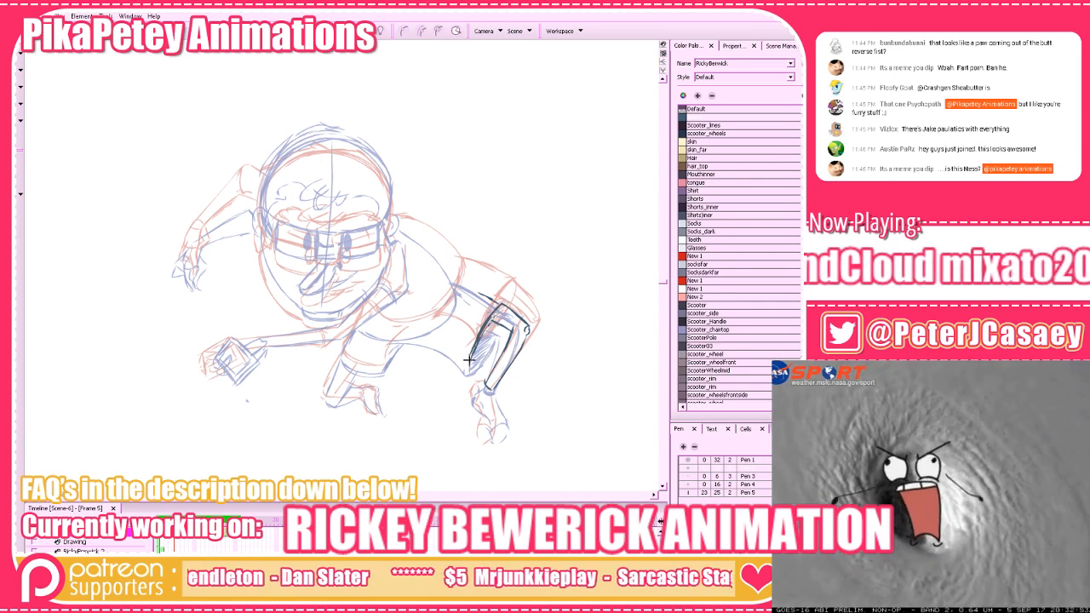
Shade inside the rear shorts opening and rework the shorts' top edge, comparing with the neighbouring drawings
{"action": "left_click_drag", "start_coordinate": [493, 326], "coordinate": [478, 350]}
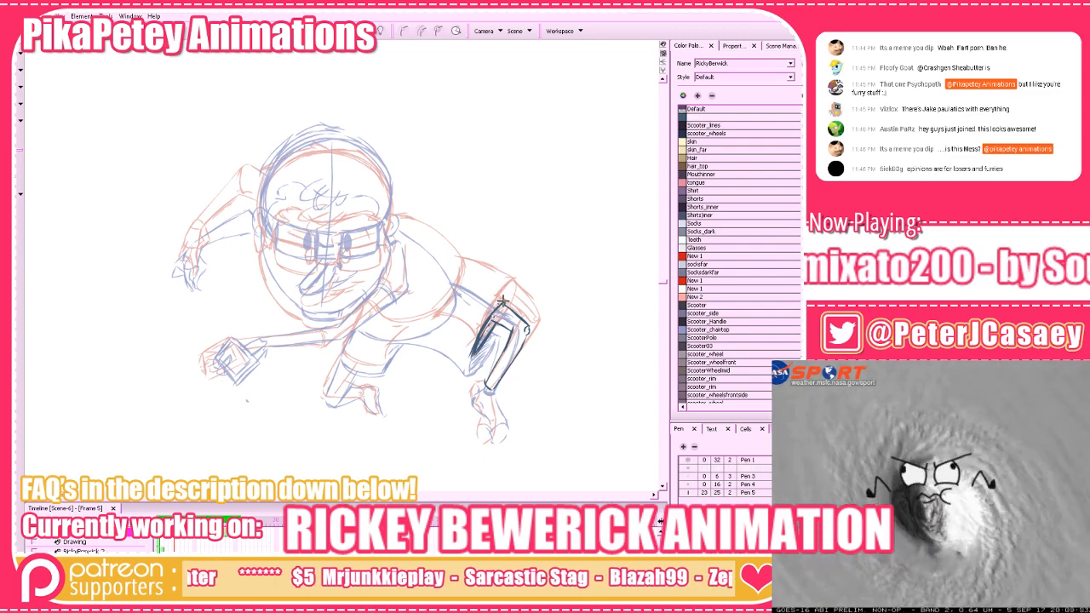
{"action": "mouse_move", "coordinate": [485, 293]}
{"action": "left_mouse_down"}
{"action": "mouse_move", "coordinate": [453, 279]}
{"action": "mouse_move", "coordinate": [497, 301]}
{"action": "left_mouse_up"}
{"action": "key", "text": "ctrl+z"}
{"action": "left_click_drag", "start_coordinate": [554, 378], "coordinate": [542, 380]}
{"action": "key", "text": "f"}
{"action": "key", "text": "g"}
{"action": "key", "text": "f"}
{"action": "key", "text": "g"}
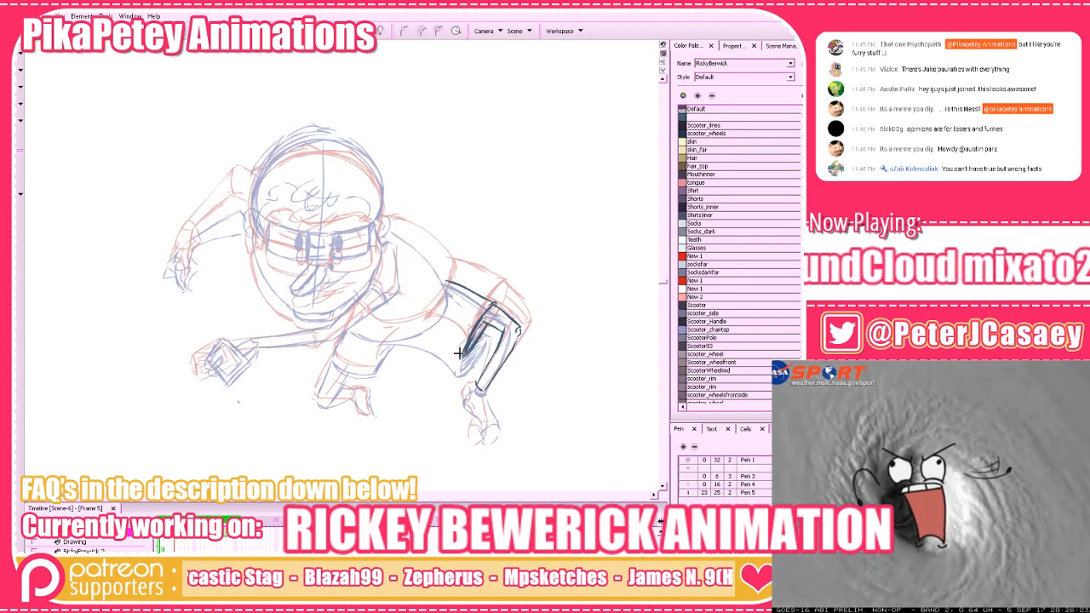
{"action": "left_click_drag", "start_coordinate": [476, 344], "coordinate": [464, 357]}
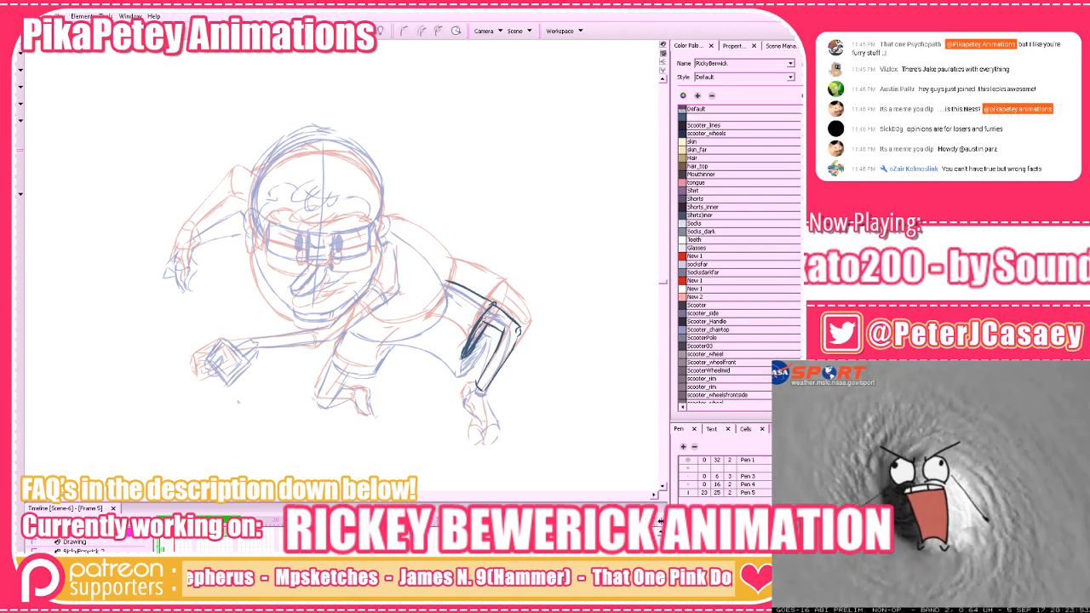
Flip between frame 5 and its neighbouring poses to examine the rear leg's motion
{"action": "key", "text": "comma"}
{"action": "key", "text": "period"}
{"action": "key", "text": "period"}
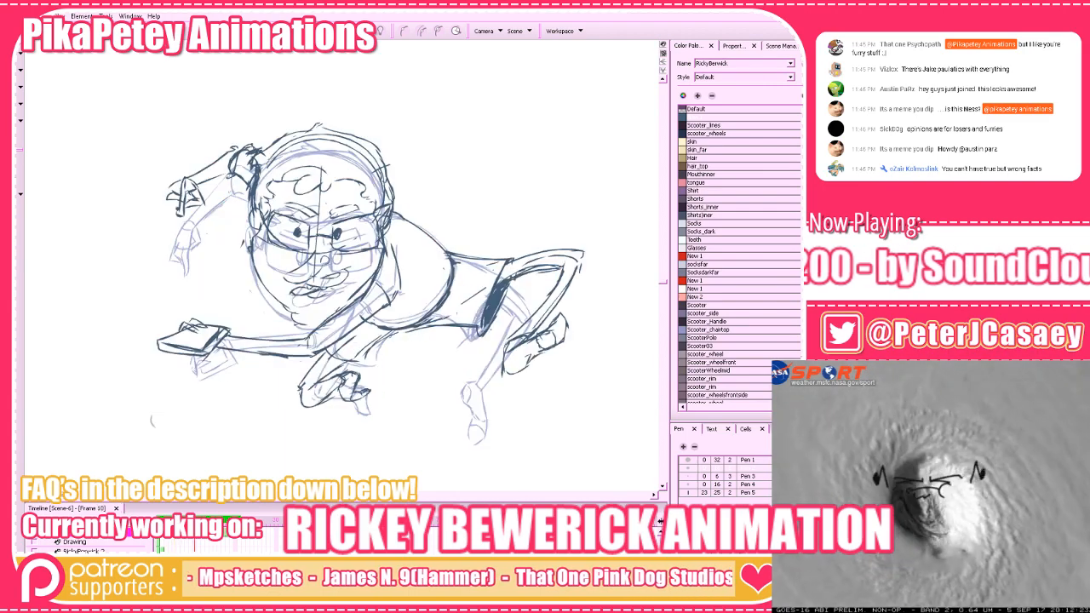
{"action": "key", "text": "comma"}
{"action": "key", "text": "comma"}
{"action": "key", "text": "period"}
{"action": "key", "text": "comma"}
{"action": "key", "text": "period"}
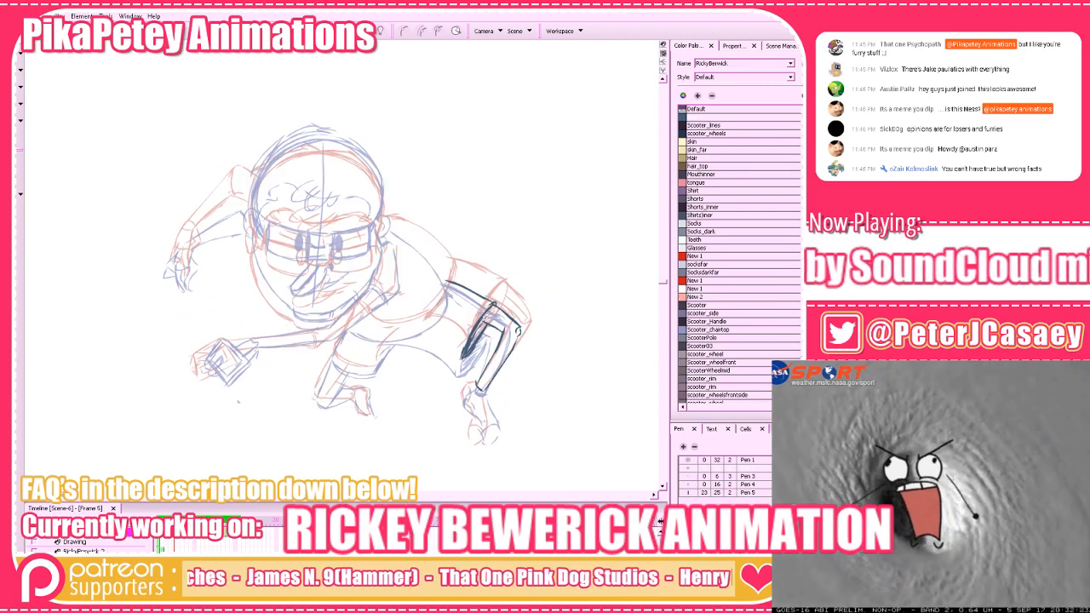
Refine the rear knee and calf, sketch the foot below the ankle, and compare frame 5 with the neighbouring drawings
{"action": "mouse_move", "coordinate": [479, 441]}
{"action": "left_mouse_down"}
{"action": "mouse_move", "coordinate": [553, 313]}
{"action": "mouse_move", "coordinate": [485, 371]}
{"action": "left_mouse_up"}
{"action": "left_click_drag", "start_coordinate": [519, 306], "coordinate": [516, 300]}
{"action": "left_click", "coordinate": [586, 325]}
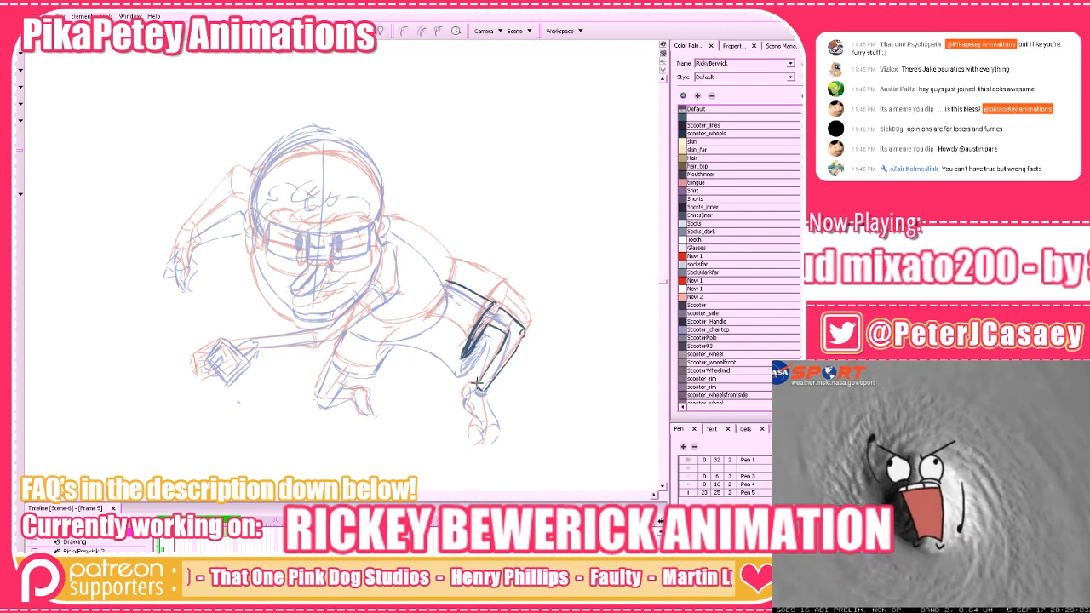
{"action": "left_click_drag", "start_coordinate": [461, 394], "coordinate": [492, 414]}
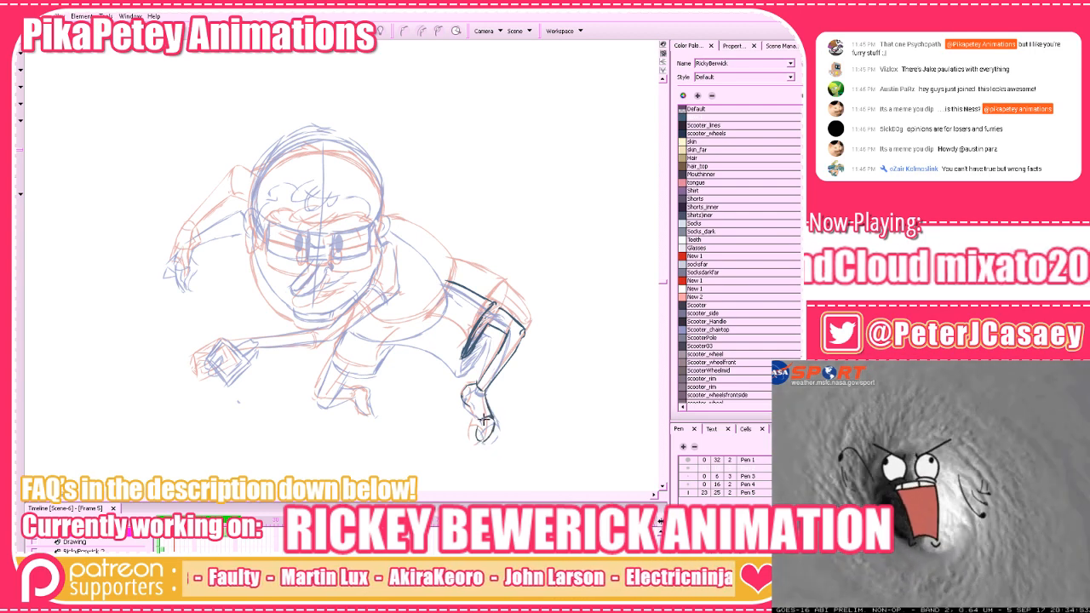
{"action": "left_click_drag", "start_coordinate": [471, 410], "coordinate": [465, 395]}
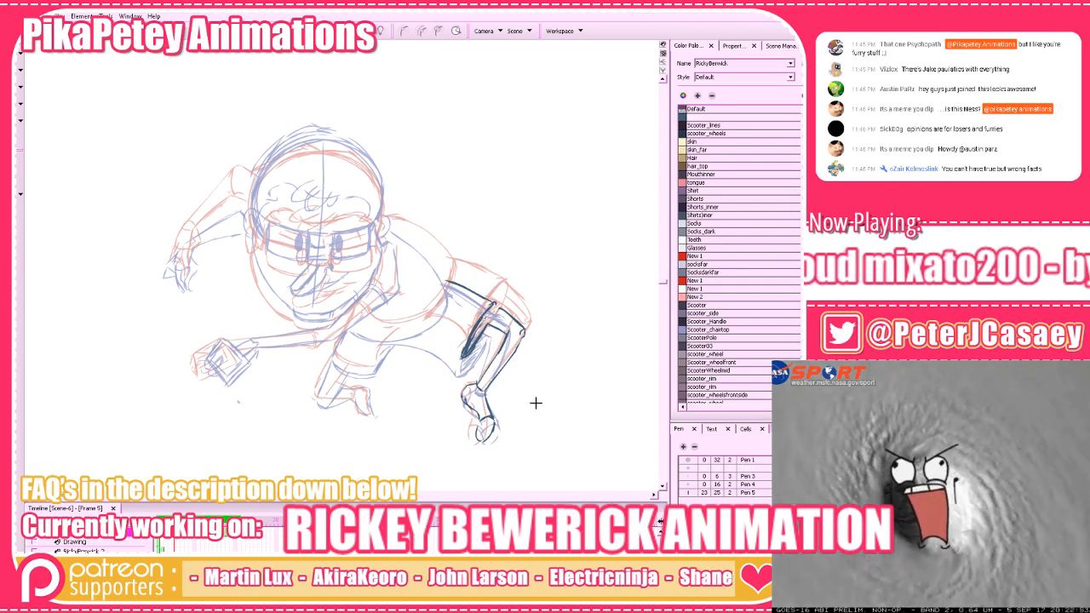
{"action": "left_click_drag", "start_coordinate": [593, 429], "coordinate": [619, 442]}
{"action": "key", "text": "g"}
{"action": "key", "text": "f"}
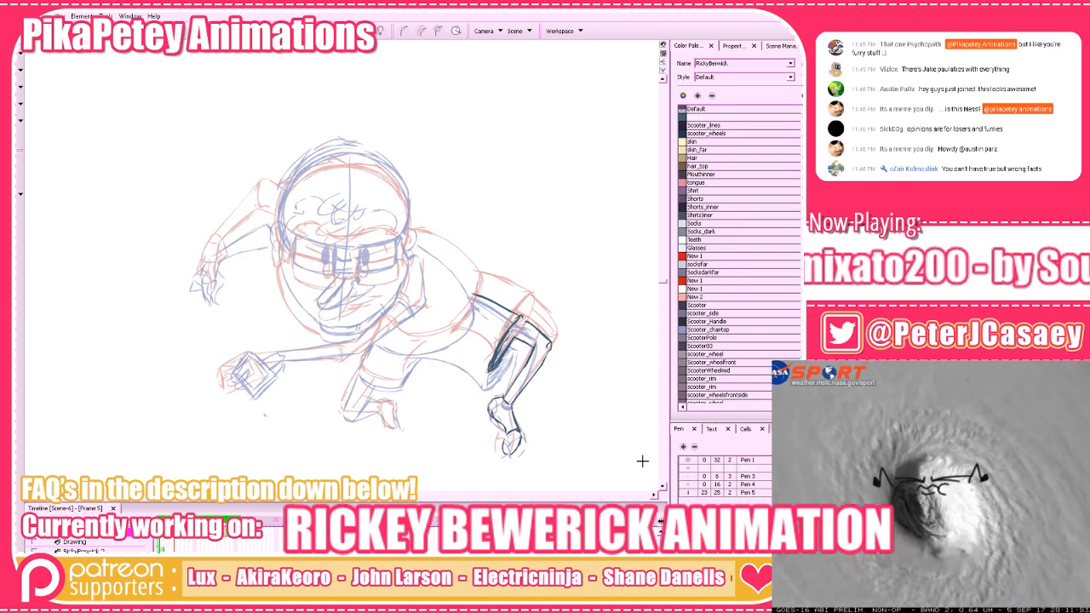
{"action": "key", "text": "f"}
{"action": "key", "text": "g"}
Undo the heavy shading strokes in the rear shorts opening and redraw its slanted hem outline
{"action": "left_click_drag", "start_coordinate": [509, 353], "coordinate": [485, 376]}
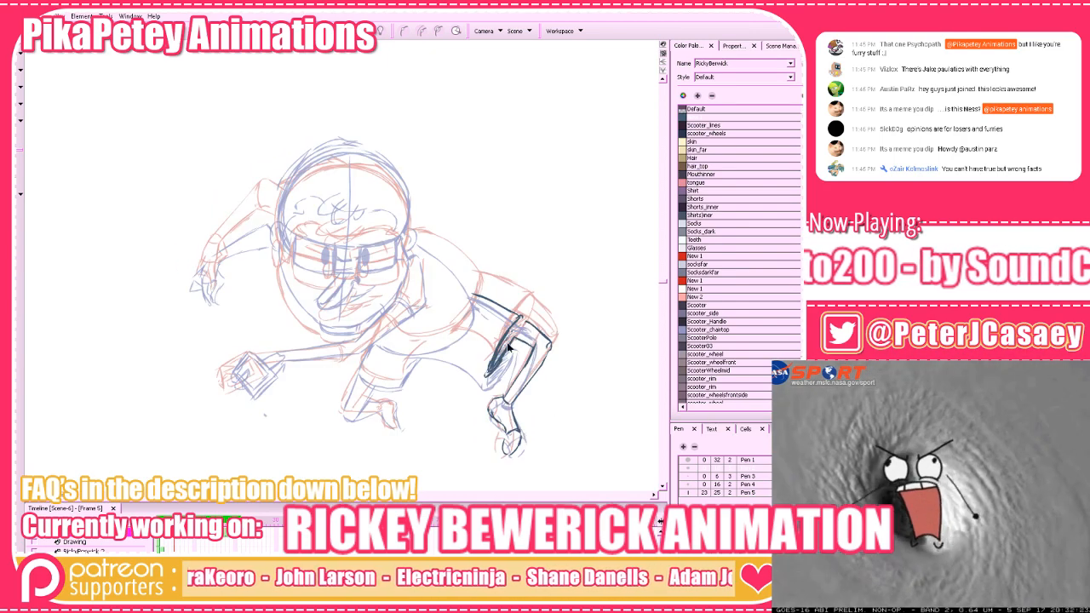
{"action": "key", "text": "ctrl+z"}
{"action": "key", "text": "ctrl+z"}
{"action": "key", "text": "ctrl+z"}
{"action": "left_click_drag", "start_coordinate": [520, 334], "coordinate": [496, 371]}
{"action": "key", "text": "ctrl+z"}
{"action": "key", "text": "ctrl+z"}
{"action": "key", "text": "ctrl+z"}
{"action": "key", "text": "ctrl+z"}
{"action": "mouse_move", "coordinate": [519, 318]}
{"action": "left_mouse_down"}
{"action": "mouse_move", "coordinate": [492, 371]}
{"action": "mouse_move", "coordinate": [517, 338]}
{"action": "mouse_move", "coordinate": [495, 370]}
{"action": "left_mouse_up"}
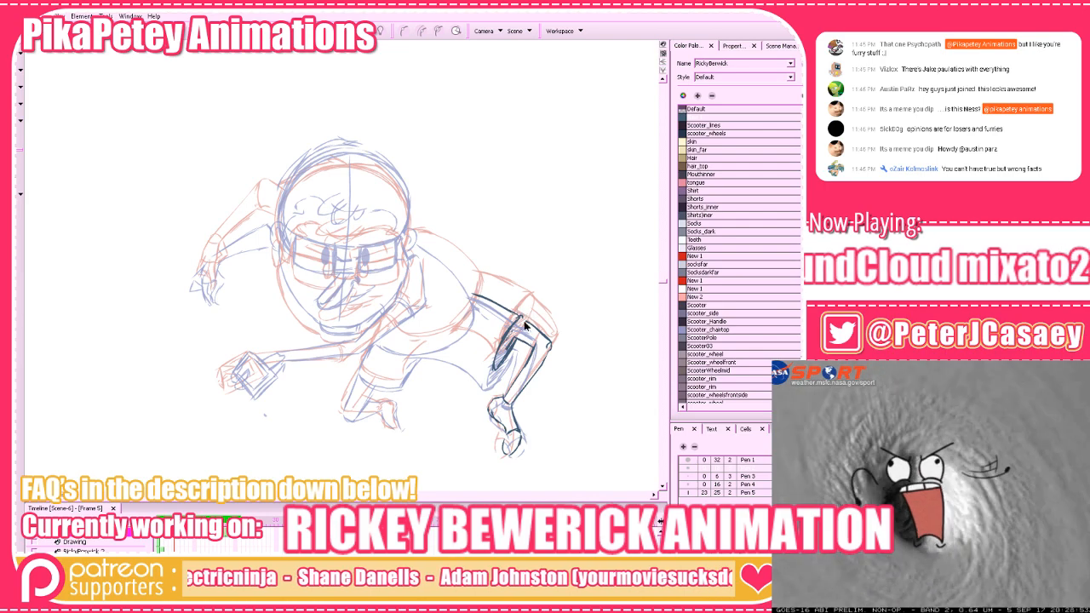
Draw the lower edge of the shorts from the hem towards the crotch on frame 5
{"action": "mouse_move", "coordinate": [519, 319]}
{"action": "left_mouse_down"}
{"action": "mouse_move", "coordinate": [497, 364]}
{"action": "mouse_move", "coordinate": [457, 340]}
{"action": "left_mouse_up"}
{"action": "key", "text": "."}
{"action": "key", "text": "ctrl+z"}
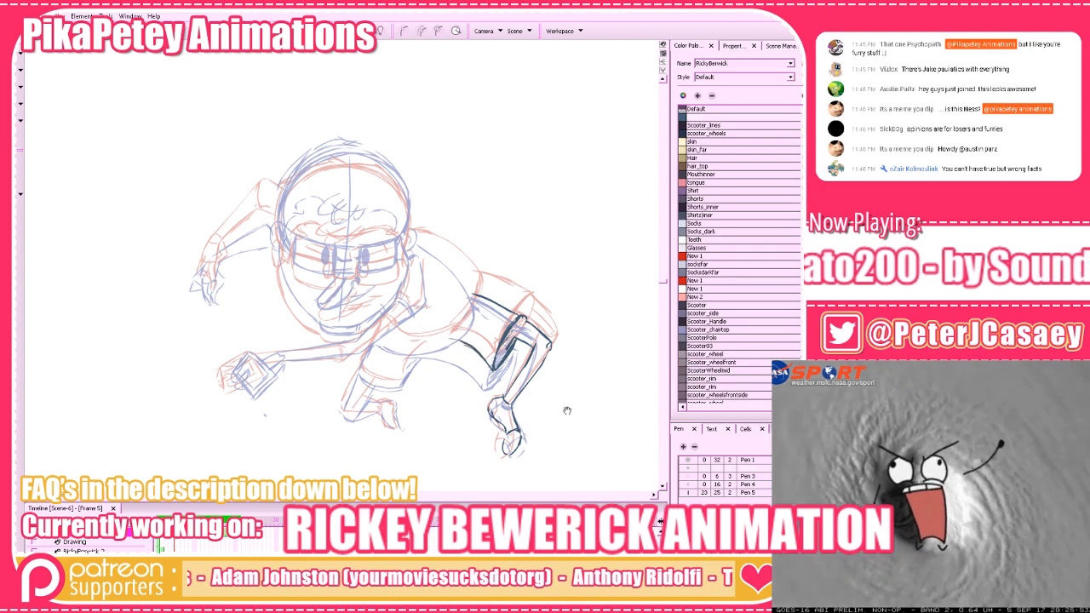
{"action": "left_click_drag", "start_coordinate": [566, 410], "coordinate": [599, 414]}
{"action": "key", "text": "."}
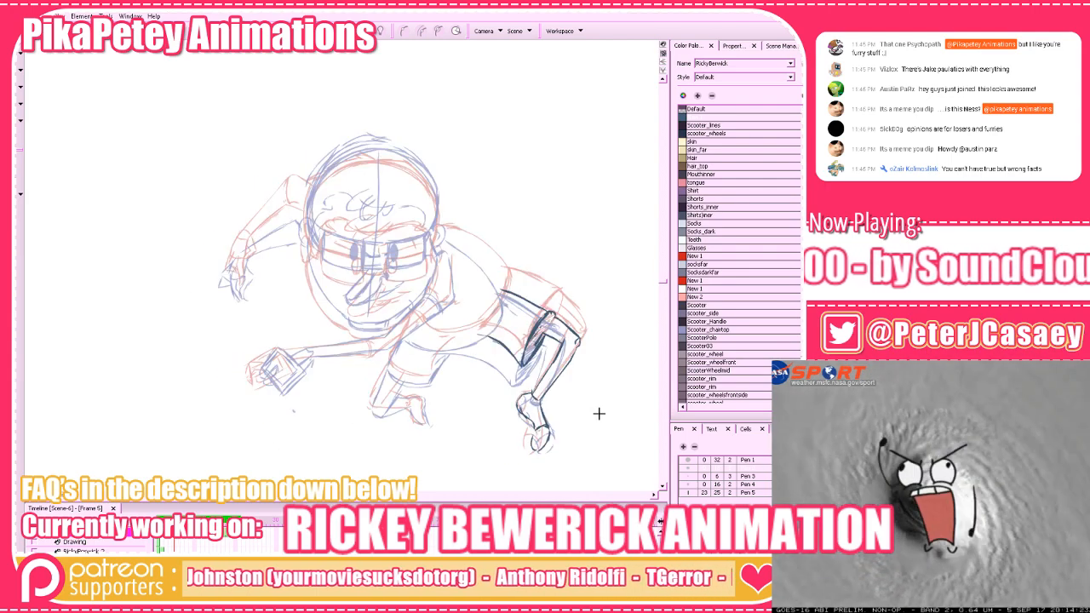
Erase the shorts' top edge and redraw it from the waist to the rear knee
{"action": "key", "text": "alt+e"}
{"action": "left_click_drag", "start_coordinate": [503, 289], "coordinate": [563, 308]}
{"action": "key", "text": "alt+b"}
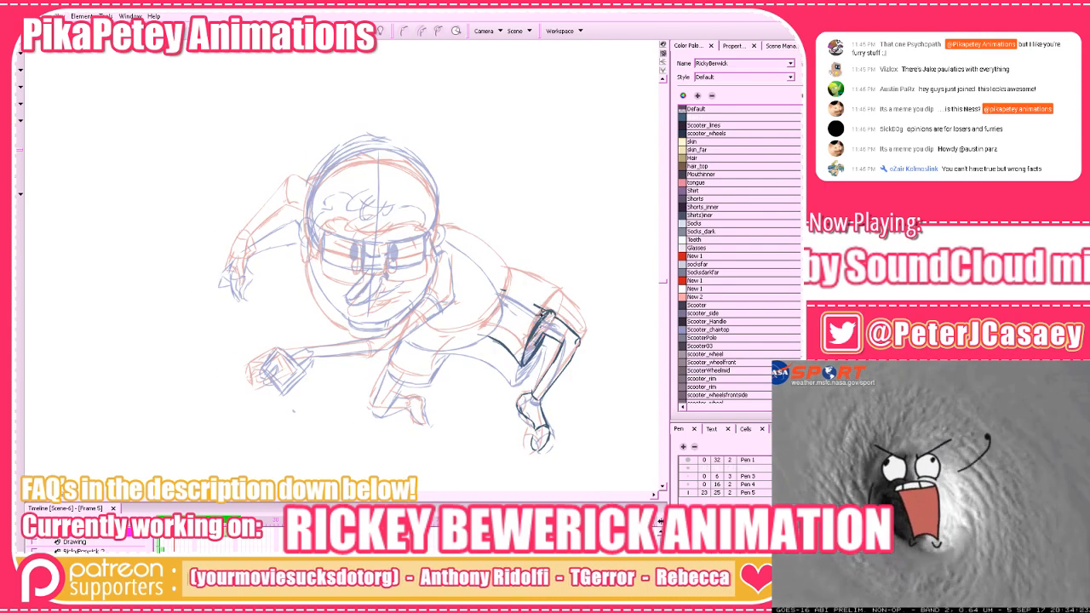
{"action": "left_click_drag", "start_coordinate": [516, 393], "coordinate": [517, 402]}
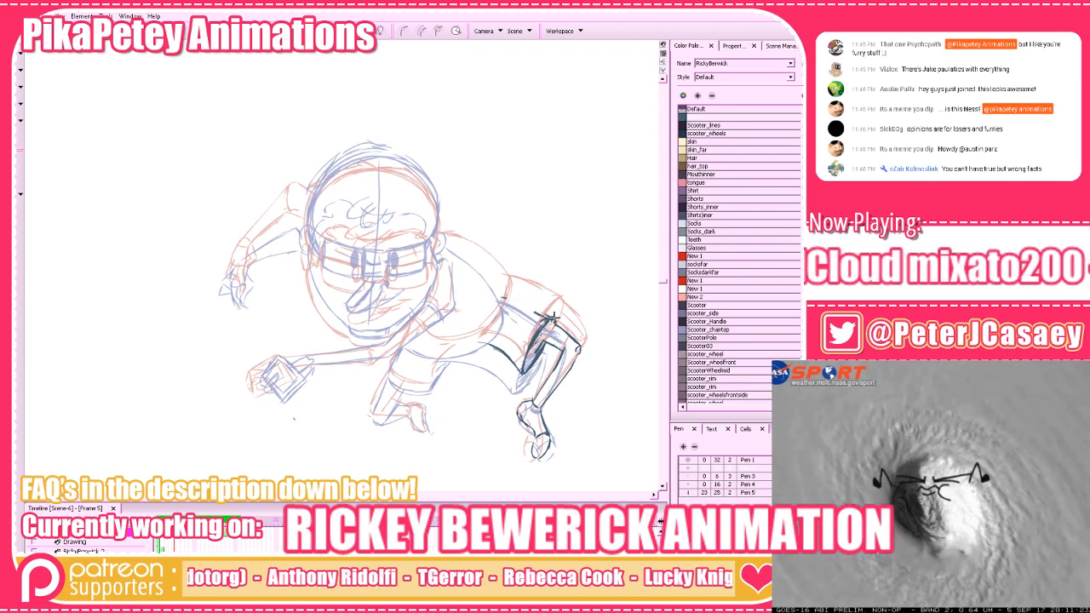
{"action": "left_click_drag", "start_coordinate": [548, 319], "coordinate": [501, 297]}
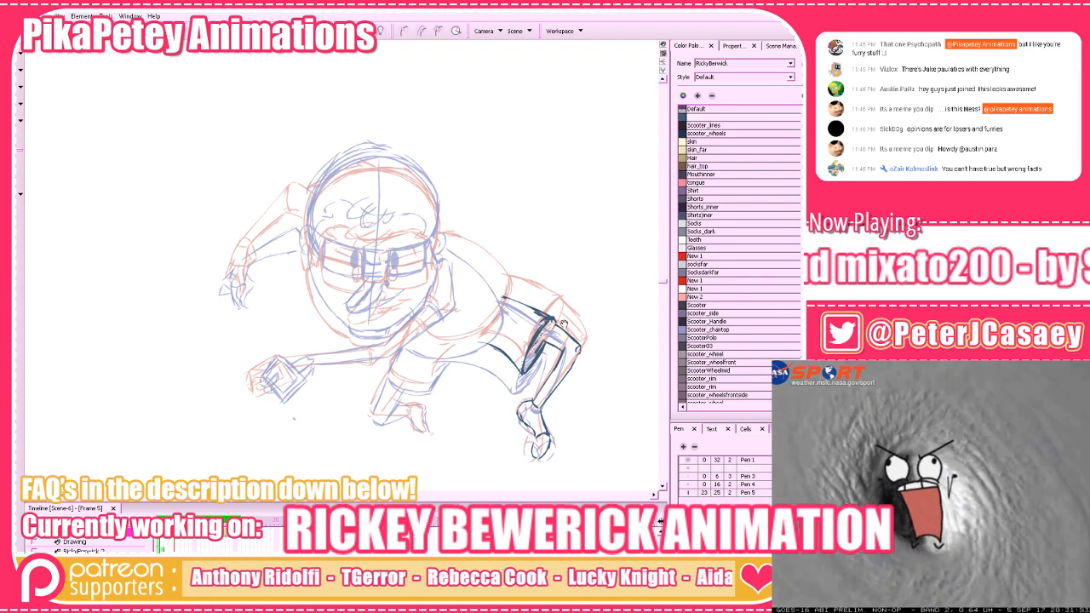
{"action": "left_click_drag", "start_coordinate": [556, 319], "coordinate": [575, 335]}
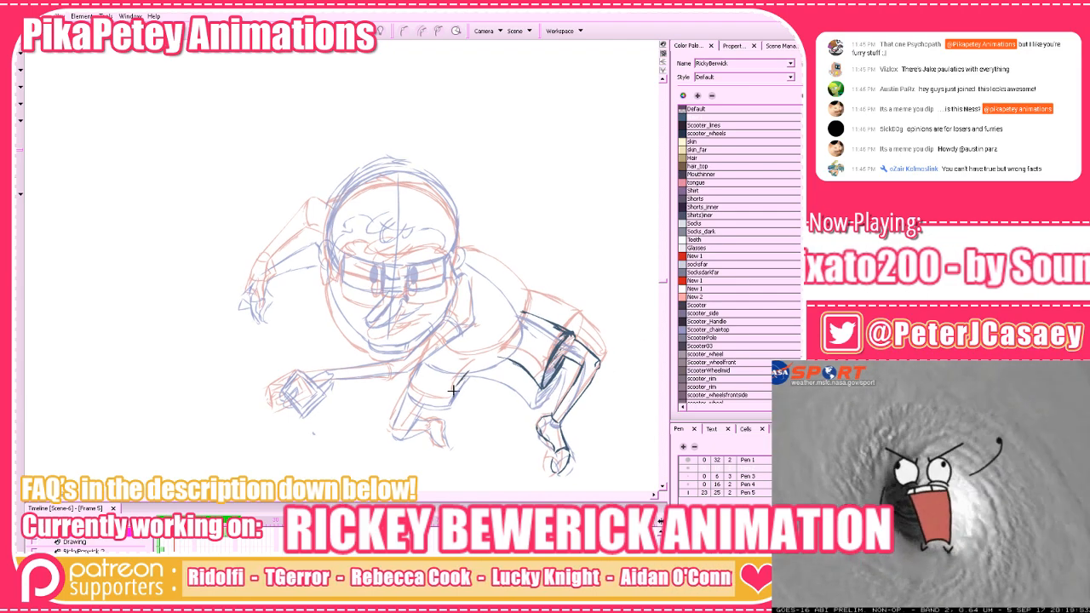
Draw the front leg of the shorts from the crotch down to its curved hem at the knee on frame 5
{"action": "mouse_move", "coordinate": [476, 364]}
{"action": "left_mouse_down"}
{"action": "mouse_move", "coordinate": [440, 403]}
{"action": "mouse_move", "coordinate": [405, 383]}
{"action": "mouse_move", "coordinate": [455, 406]}
{"action": "mouse_move", "coordinate": [408, 388]}
{"action": "left_mouse_up"}
{"action": "key", "text": "ctrl+z"}
{"action": "key", "text": "ctrl+z"}
{"action": "key", "text": "ctrl+z"}
{"action": "key", "text": "ctrl+z"}
{"action": "key", "text": "g"}
{"action": "key", "text": "f"}
{"action": "key", "text": "f"}
{"action": "key", "text": "g"}
{"action": "key", "text": "f"}
{"action": "key", "text": "g"}
{"action": "mouse_move", "coordinate": [473, 364]}
{"action": "left_mouse_down"}
{"action": "mouse_move", "coordinate": [507, 351]}
{"action": "mouse_move", "coordinate": [481, 365]}
{"action": "left_mouse_up"}
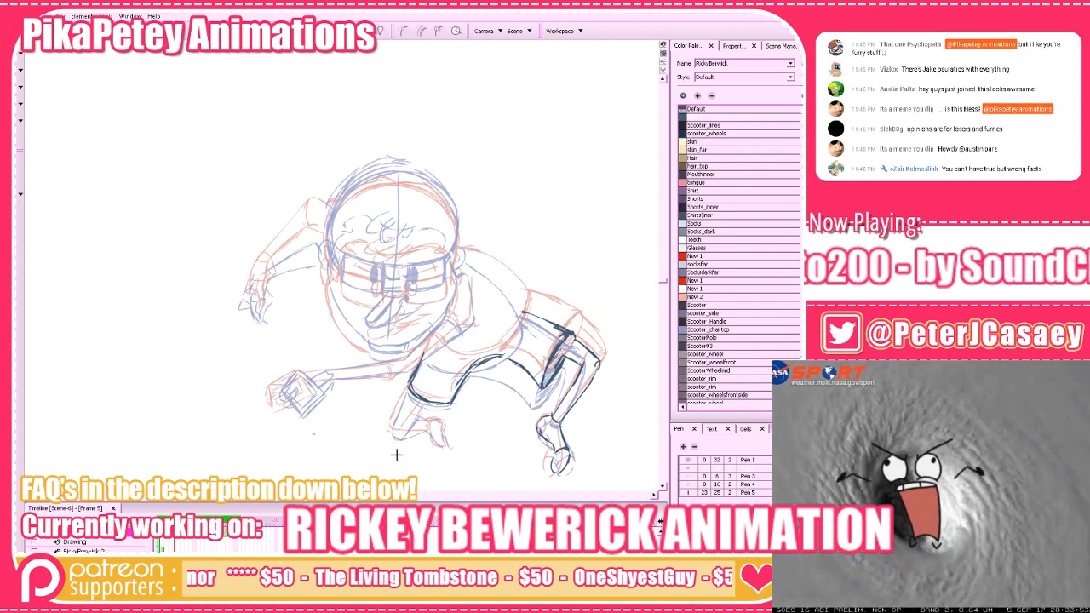
Outline the front lower leg below the hem and extend the shorts' front edge up towards the belly
{"action": "mouse_move", "coordinate": [406, 390]}
{"action": "left_mouse_down"}
{"action": "mouse_move", "coordinate": [394, 433]}
{"action": "mouse_move", "coordinate": [404, 428]}
{"action": "left_mouse_up"}
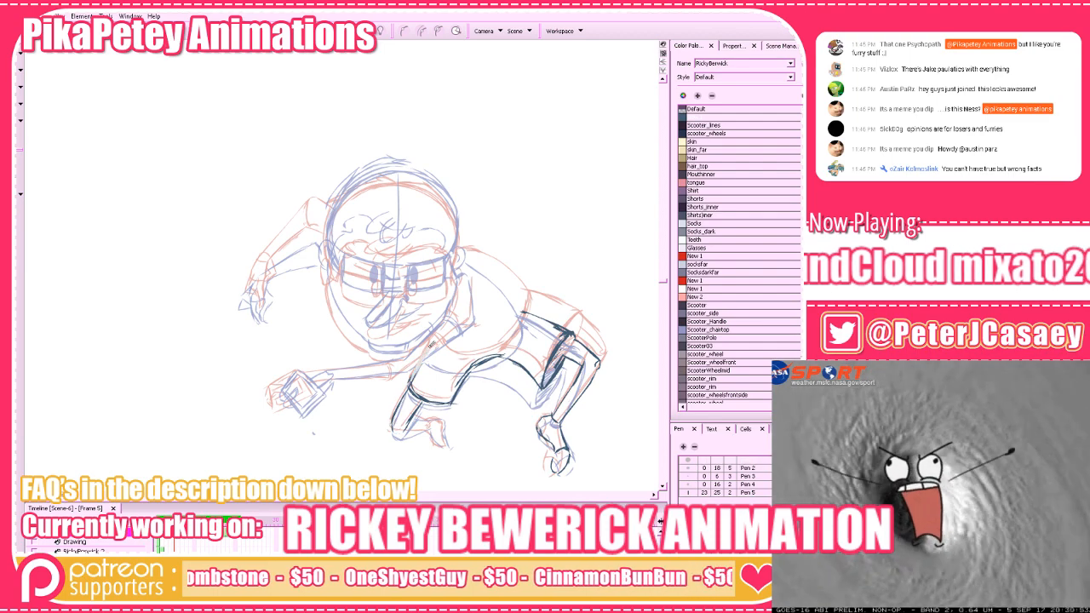
{"action": "mouse_move", "coordinate": [429, 337]}
{"action": "left_mouse_down"}
{"action": "mouse_move", "coordinate": [396, 404]}
{"action": "mouse_move", "coordinate": [421, 392]}
{"action": "mouse_move", "coordinate": [392, 421]}
{"action": "mouse_move", "coordinate": [420, 409]}
{"action": "left_mouse_up"}
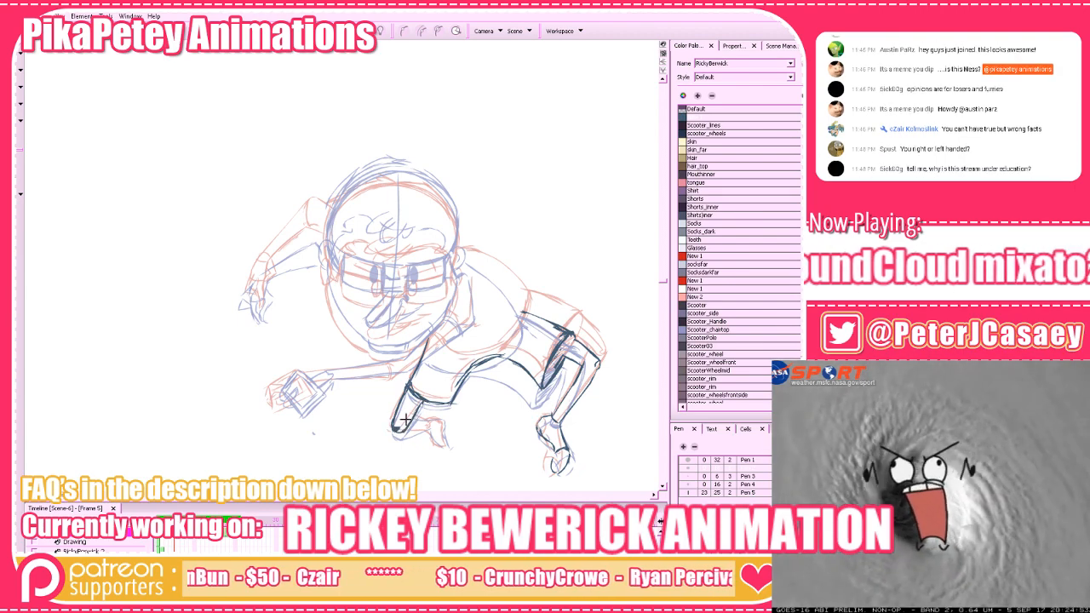
{"action": "key", "text": "period"}
{"action": "key", "text": "comma"}
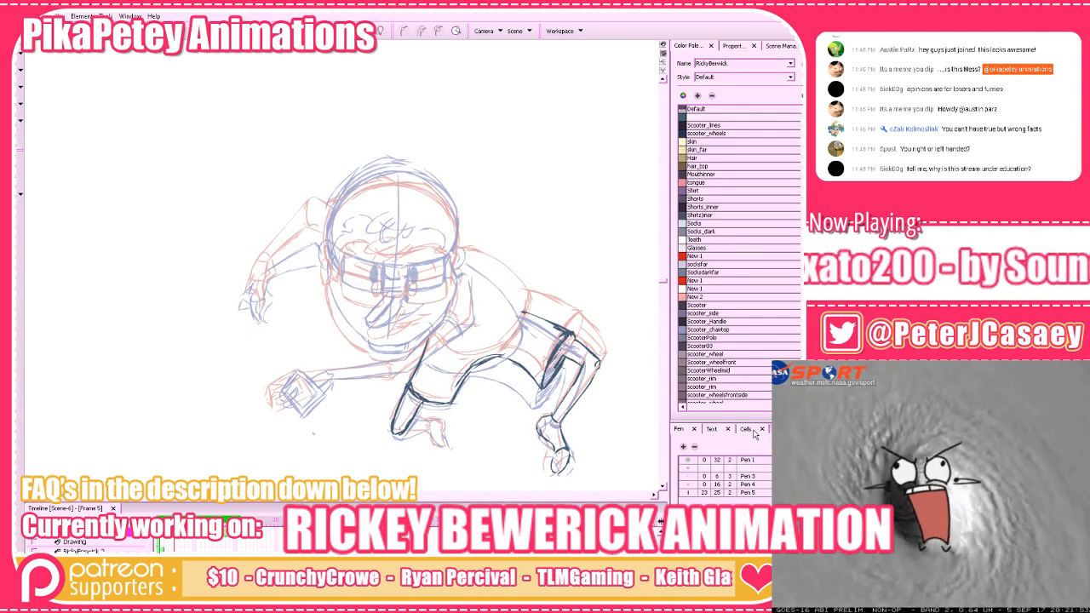
Draw the back edge of the front calf and the foot behind it, and save the project
{"action": "scroll", "coordinate": [565, 347], "scroll_direction": "up", "scroll_amount": 2}
{"action": "left_click_drag", "start_coordinate": [565, 348], "coordinate": [566, 355]}
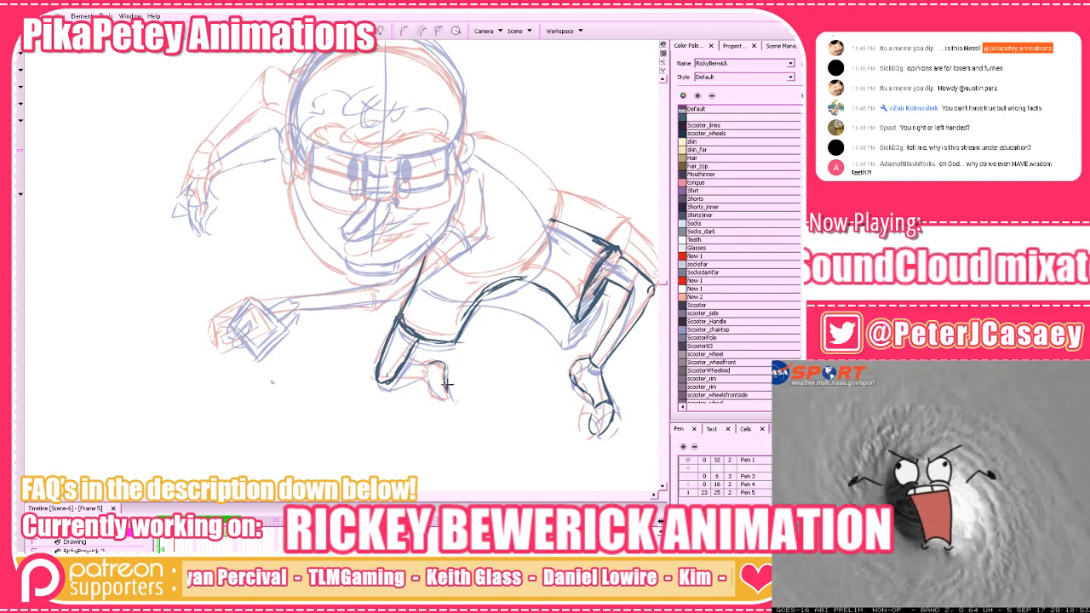
{"action": "mouse_move", "coordinate": [449, 397]}
{"action": "left_mouse_down"}
{"action": "mouse_move", "coordinate": [407, 363]}
{"action": "mouse_move", "coordinate": [388, 388]}
{"action": "mouse_move", "coordinate": [420, 376]}
{"action": "mouse_move", "coordinate": [421, 451]}
{"action": "left_mouse_up"}
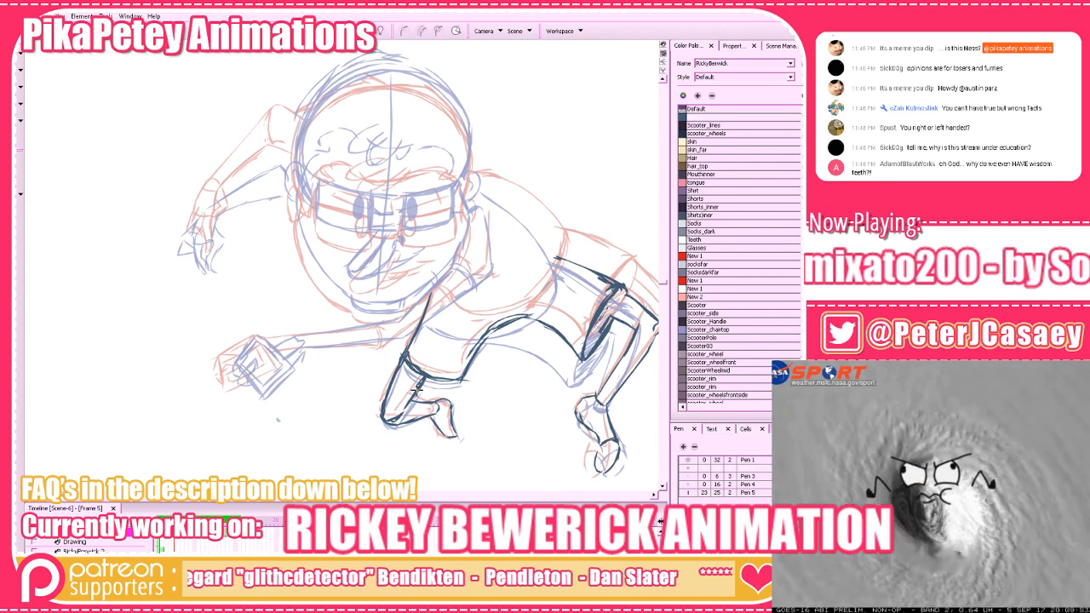
{"action": "mouse_move", "coordinate": [434, 386]}
{"action": "left_mouse_down"}
{"action": "mouse_move", "coordinate": [538, 445]}
{"action": "mouse_move", "coordinate": [453, 409]}
{"action": "mouse_move", "coordinate": [486, 413]}
{"action": "left_mouse_up"}
{"action": "key", "text": "."}
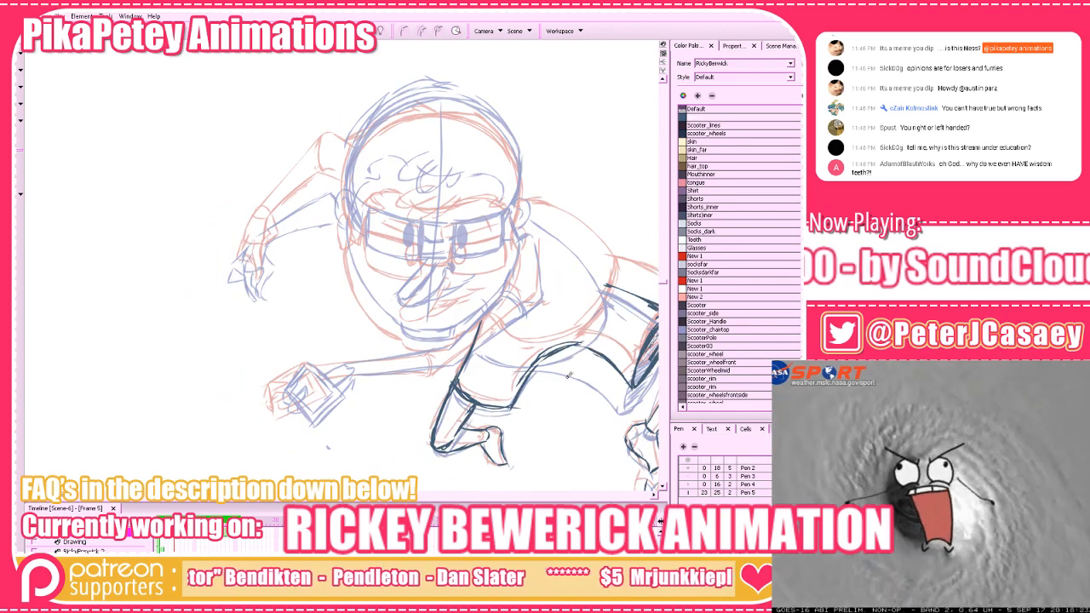
{"action": "left_click_drag", "start_coordinate": [588, 375], "coordinate": [551, 400]}
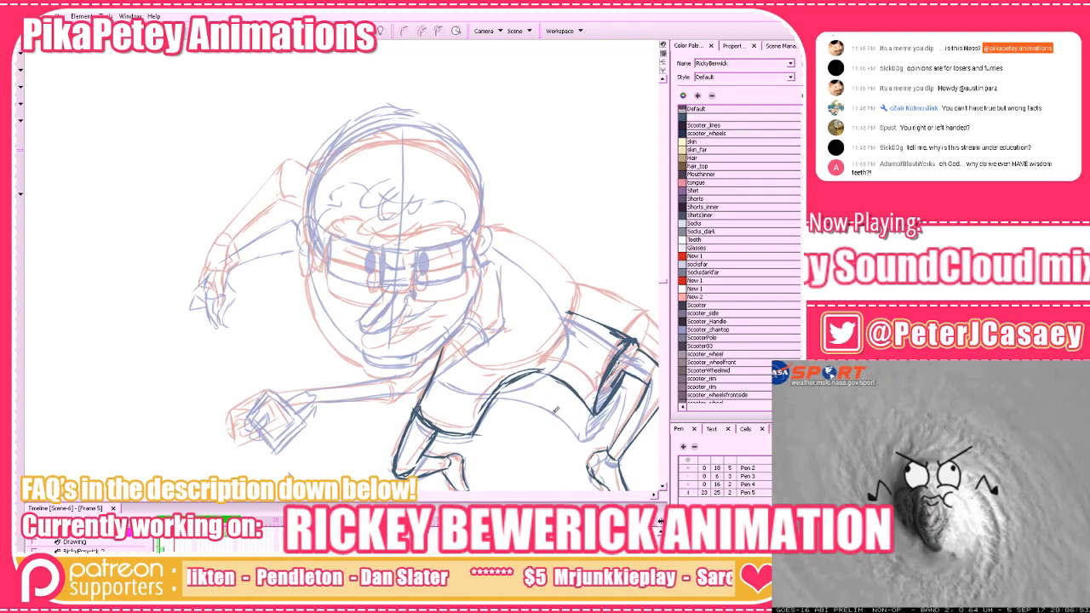
{"action": "key", "text": "ctrl+s"}
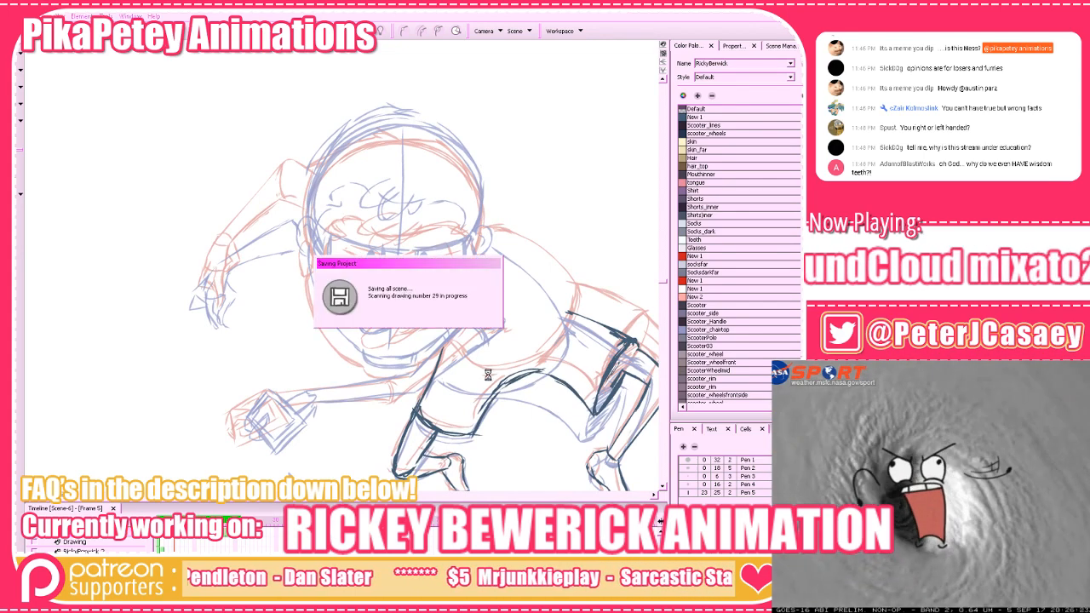
Erase the upper end of the shorts' front line and draw the torso's belly and back curves up to the head
{"action": "left_click_drag", "start_coordinate": [440, 357], "coordinate": [432, 375]}
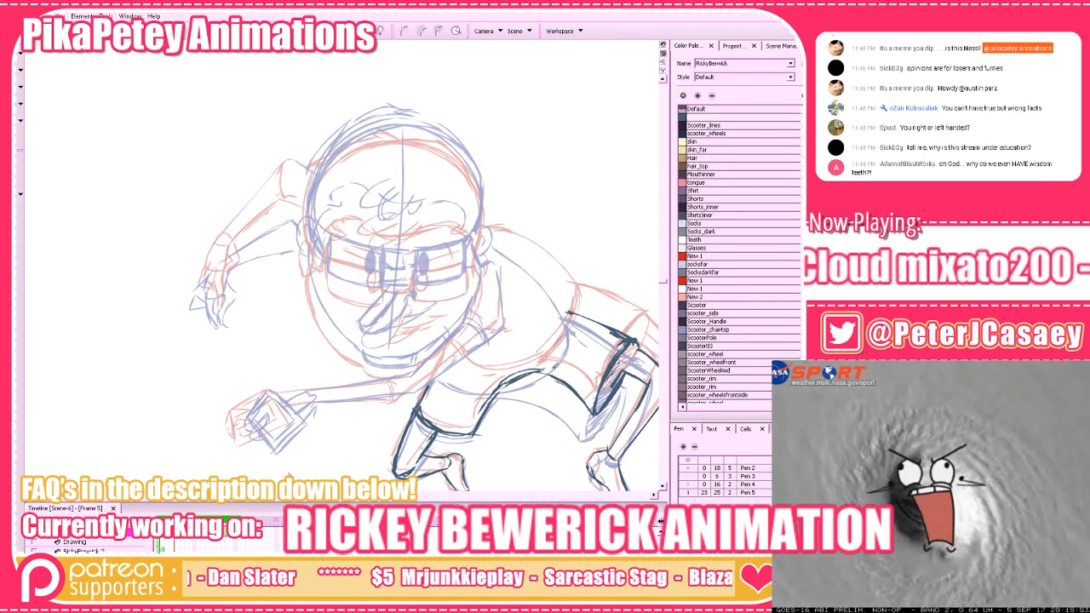
{"action": "left_click_drag", "start_coordinate": [547, 389], "coordinate": [538, 390]}
{"action": "key", "text": "alt+b"}
{"action": "mouse_move", "coordinate": [435, 373]}
{"action": "left_mouse_down"}
{"action": "mouse_move", "coordinate": [478, 387]}
{"action": "mouse_move", "coordinate": [539, 370]}
{"action": "mouse_move", "coordinate": [559, 333]}
{"action": "mouse_move", "coordinate": [557, 310]}
{"action": "mouse_move", "coordinate": [522, 264]}
{"action": "mouse_move", "coordinate": [457, 236]}
{"action": "left_mouse_up"}
{"action": "key", "text": "ctrl+z"}
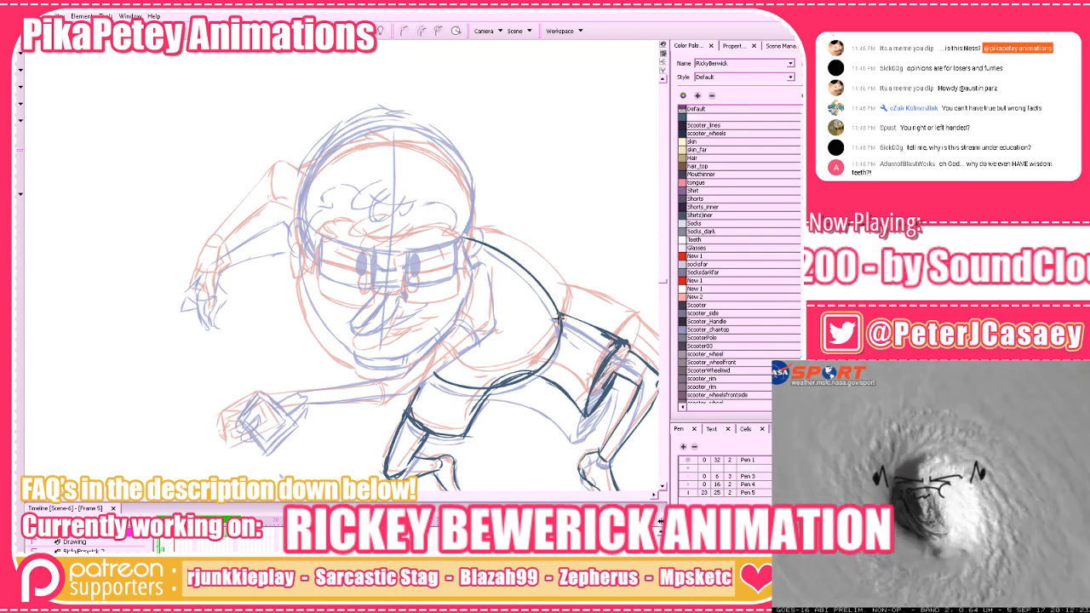
{"action": "left_click_drag", "start_coordinate": [540, 283], "coordinate": [462, 238]}
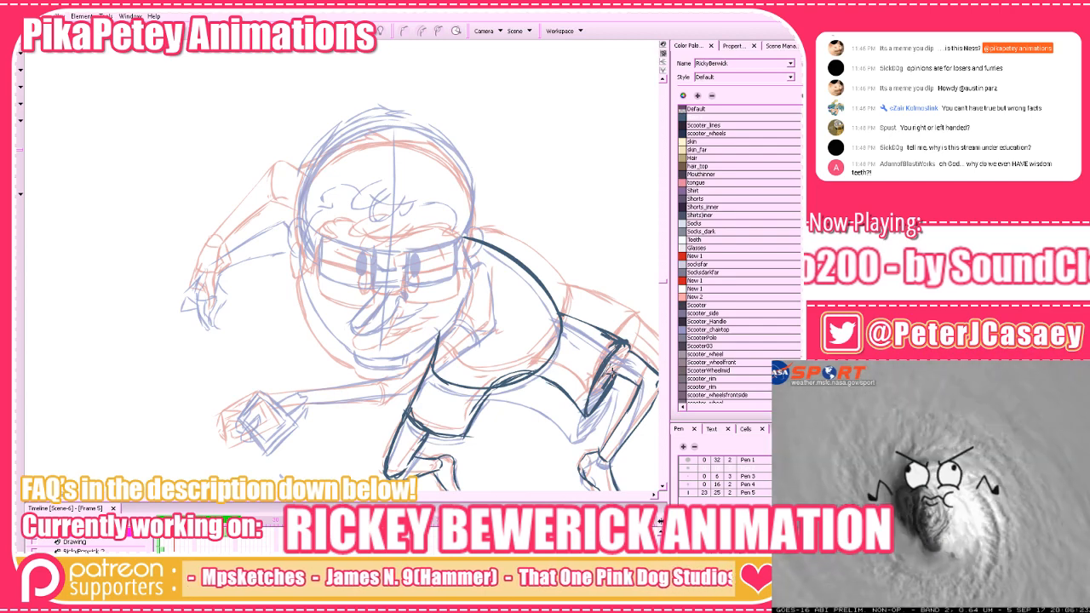
Compare frame 5 with the neighbouring drawings and trim the stray tip of the shorts' front line at the belly
{"action": "left_click_drag", "start_coordinate": [555, 433], "coordinate": [573, 430]}
{"action": "key", "text": "period"}
{"action": "key", "text": "comma"}
{"action": "key", "text": "comma"}
{"action": "key", "text": "comma"}
{"action": "key", "text": "period"}
{"action": "key", "text": "alt+e"}
{"action": "key", "text": "period"}
{"action": "mouse_move", "coordinate": [477, 322]}
{"action": "left_mouse_down"}
{"action": "mouse_move", "coordinate": [473, 356]}
{"action": "mouse_move", "coordinate": [472, 340]}
{"action": "mouse_move", "coordinate": [461, 356]}
{"action": "mouse_move", "coordinate": [474, 325]}
{"action": "left_mouse_up"}
{"action": "key", "text": "alt+b"}
{"action": "key", "text": "ctrl+z"}
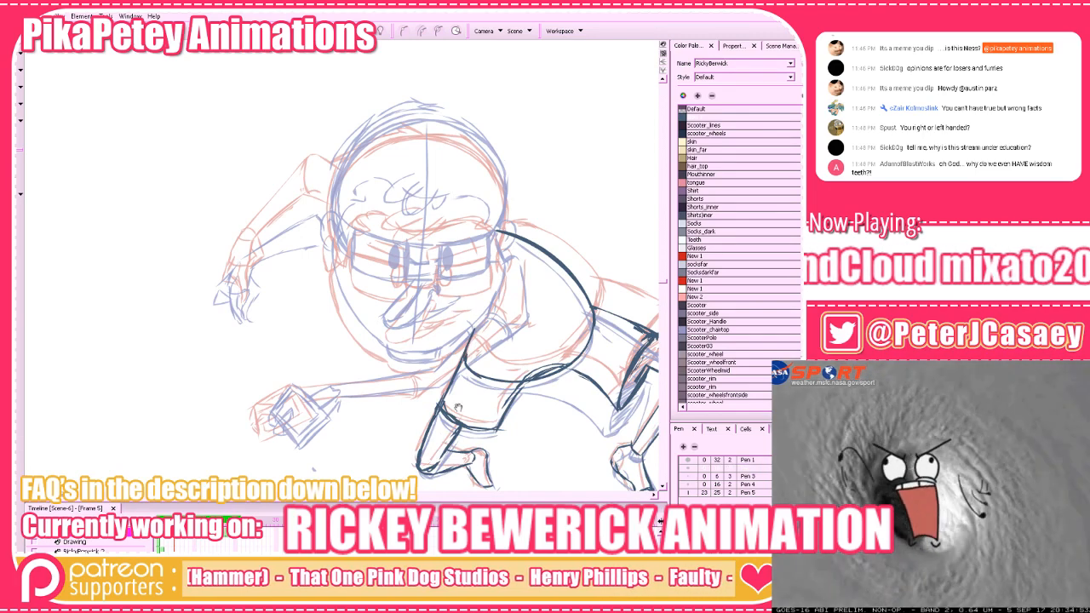
{"action": "left_click_drag", "start_coordinate": [454, 395], "coordinate": [481, 388]}
{"action": "key", "text": "alt+e"}
{"action": "mouse_move", "coordinate": [504, 314]}
{"action": "left_mouse_down"}
{"action": "mouse_move", "coordinate": [496, 339]}
{"action": "mouse_move", "coordinate": [578, 337]}
{"action": "left_mouse_up"}
{"action": "key", "text": "alt+e"}
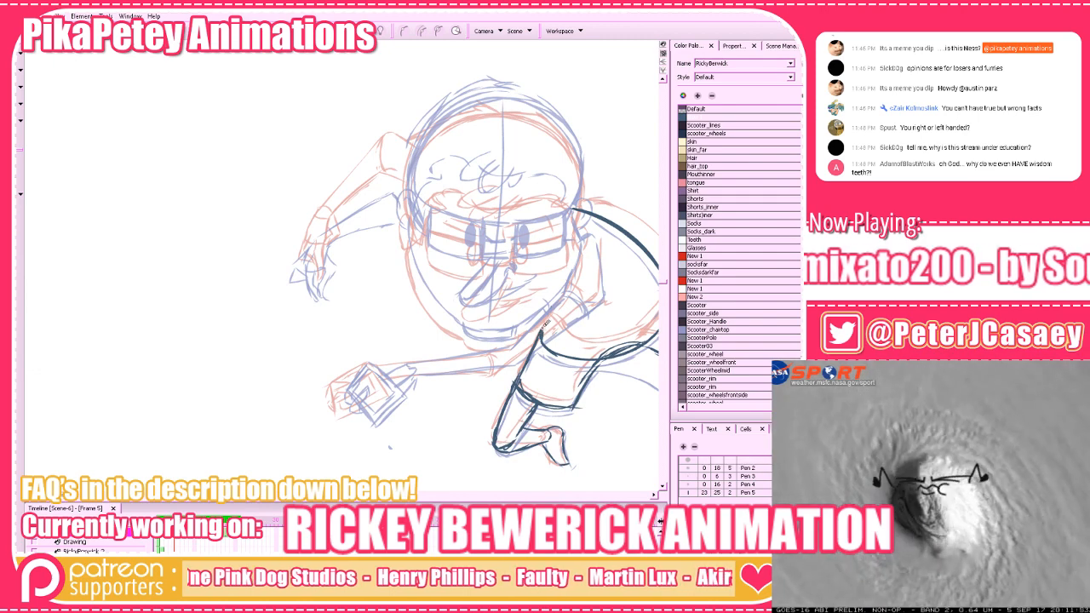
{"action": "mouse_move", "coordinate": [587, 372]}
{"action": "left_mouse_down"}
{"action": "mouse_move", "coordinate": [552, 395]}
{"action": "mouse_move", "coordinate": [558, 377]}
{"action": "left_mouse_up"}
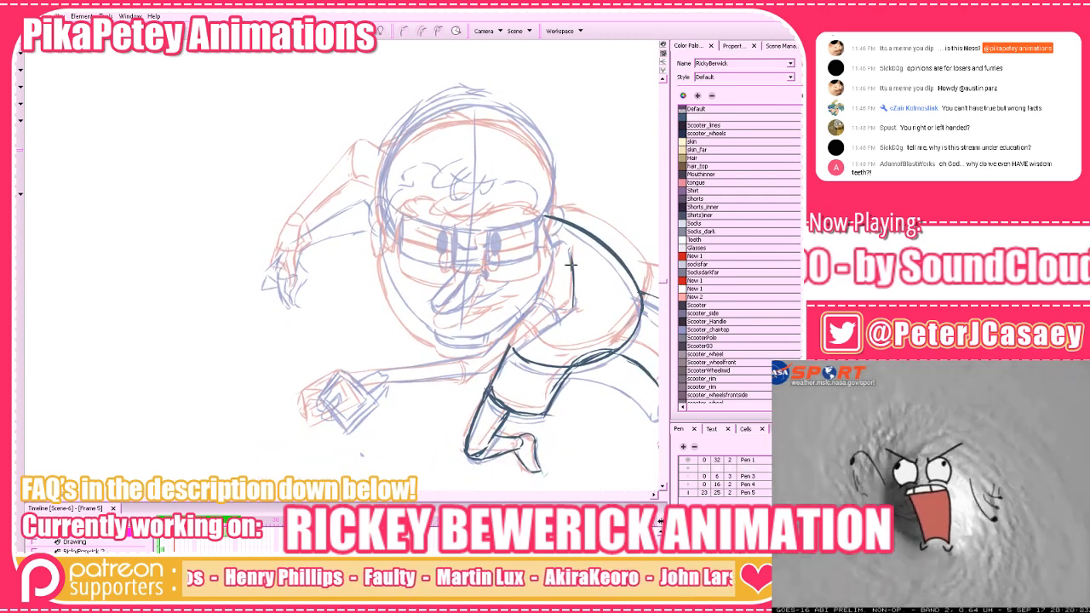
Sketch the near arm's sleeve from the shoulder down to its cuff beside the chin
{"action": "left_click_drag", "start_coordinate": [571, 253], "coordinate": [572, 300]}
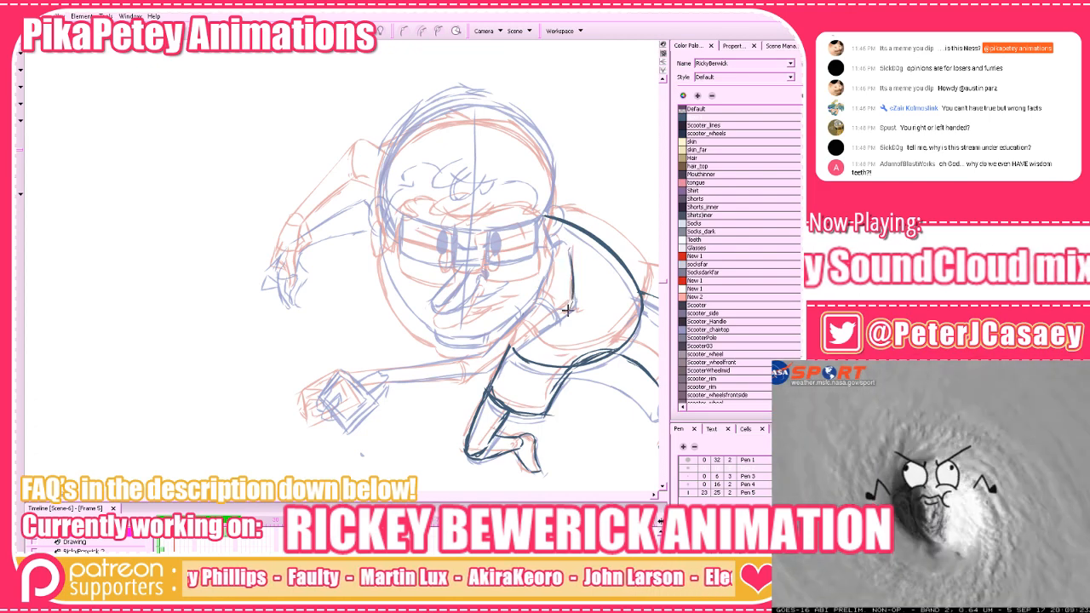
{"action": "mouse_move", "coordinate": [573, 299]}
{"action": "left_mouse_down"}
{"action": "mouse_move", "coordinate": [548, 323]}
{"action": "mouse_move", "coordinate": [526, 306]}
{"action": "mouse_move", "coordinate": [549, 326]}
{"action": "mouse_move", "coordinate": [530, 307]}
{"action": "mouse_move", "coordinate": [544, 279]}
{"action": "left_mouse_up"}
{"action": "key", "text": "ctrl+z"}
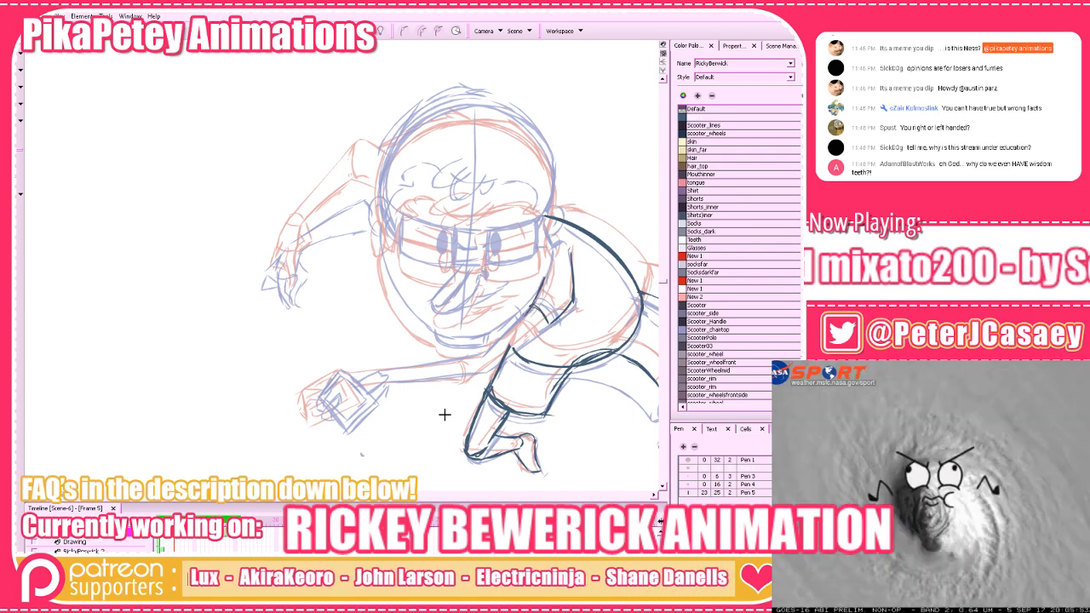
Draw the near upper arm from the sleeve cuff down to the elbow, replacing the discarded strokes
{"action": "left_click_drag", "start_coordinate": [549, 394], "coordinate": [552, 397]}
{"action": "mouse_move", "coordinate": [554, 320]}
{"action": "left_mouse_down"}
{"action": "mouse_move", "coordinate": [494, 370]}
{"action": "mouse_move", "coordinate": [513, 354]}
{"action": "left_mouse_up"}
{"action": "key", "text": "ctrl+z"}
{"action": "key", "text": "ctrl+z"}
{"action": "key", "text": "ctrl+z"}
{"action": "key", "text": "ctrl+z"}
{"action": "key", "text": "ctrl+z"}
{"action": "left_click_drag", "start_coordinate": [552, 322], "coordinate": [485, 376]}
{"action": "key", "text": "ctrl+z"}
{"action": "key", "text": "ctrl+z"}
{"action": "key", "text": "ctrl+z"}
{"action": "left_click_drag", "start_coordinate": [532, 304], "coordinate": [482, 355]}
{"action": "key", "text": "ctrl+z"}
{"action": "key", "text": "ctrl+z"}
{"action": "key", "text": "ctrl+z"}
{"action": "left_click_drag", "start_coordinate": [534, 309], "coordinate": [481, 354]}
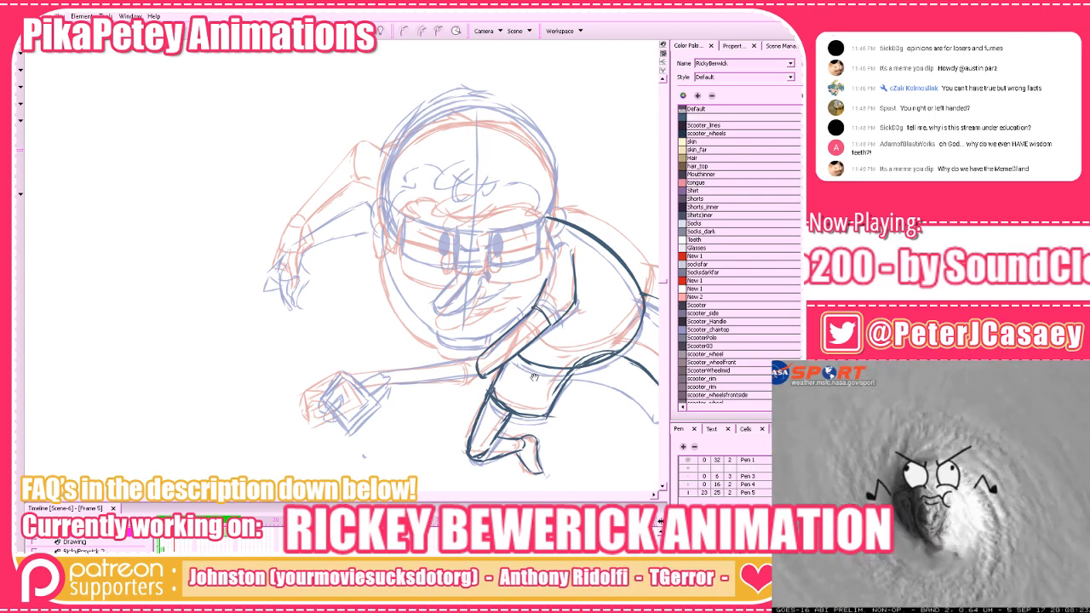
Draw the upper and lower edges of the near forearm from the elbow to the wrist
{"action": "left_click_drag", "start_coordinate": [528, 409], "coordinate": [574, 399]}
{"action": "key", "text": "alt+e"}
{"action": "left_click_drag", "start_coordinate": [532, 352], "coordinate": [419, 363]}
{"action": "key", "text": "ctrl+z"}
{"action": "left_click_drag", "start_coordinate": [513, 350], "coordinate": [420, 365]}
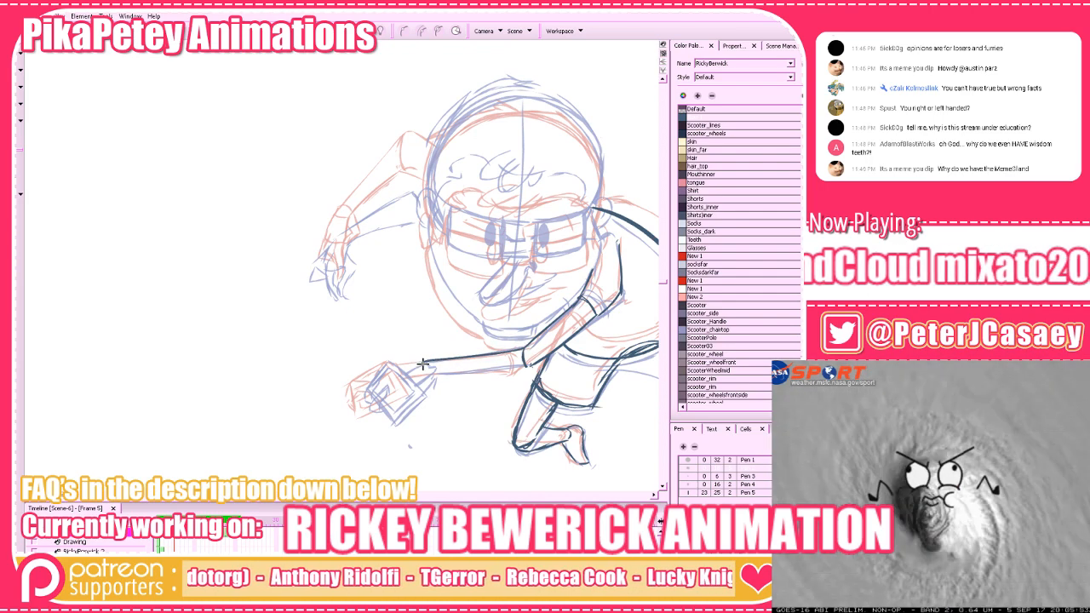
{"action": "key", "text": "ctrl+z"}
{"action": "left_click_drag", "start_coordinate": [523, 352], "coordinate": [390, 366]}
{"action": "key", "text": "ctrl+z"}
{"action": "left_click_drag", "start_coordinate": [528, 368], "coordinate": [428, 373]}
{"action": "key", "text": "ctrl+z"}
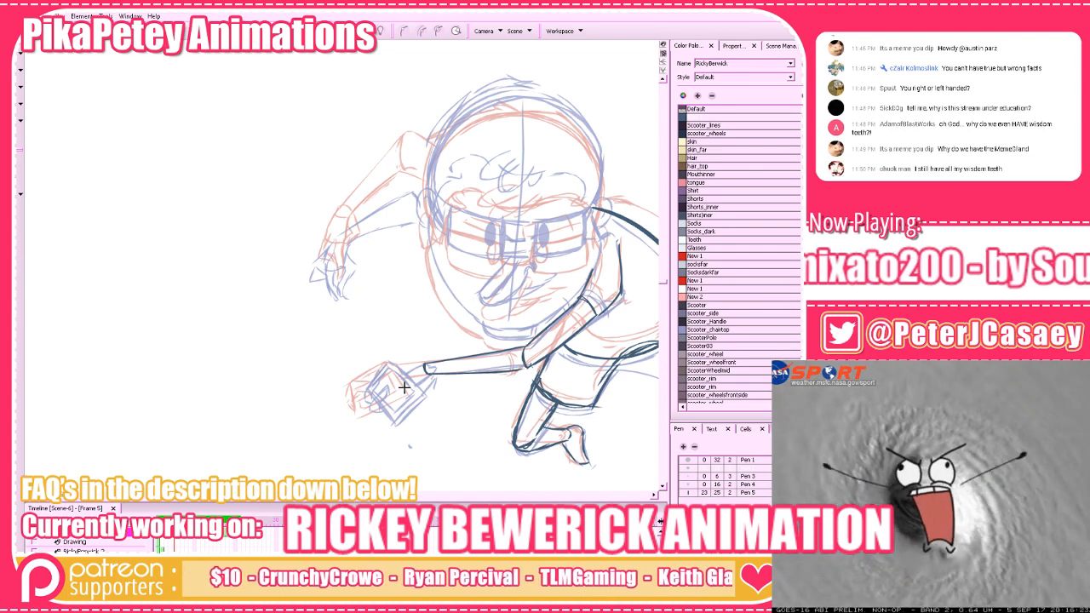
Erase the rounded wrist end of the near forearm and redraw it slightly shorter
{"action": "key", "text": "1"}
{"action": "key", "text": "2"}
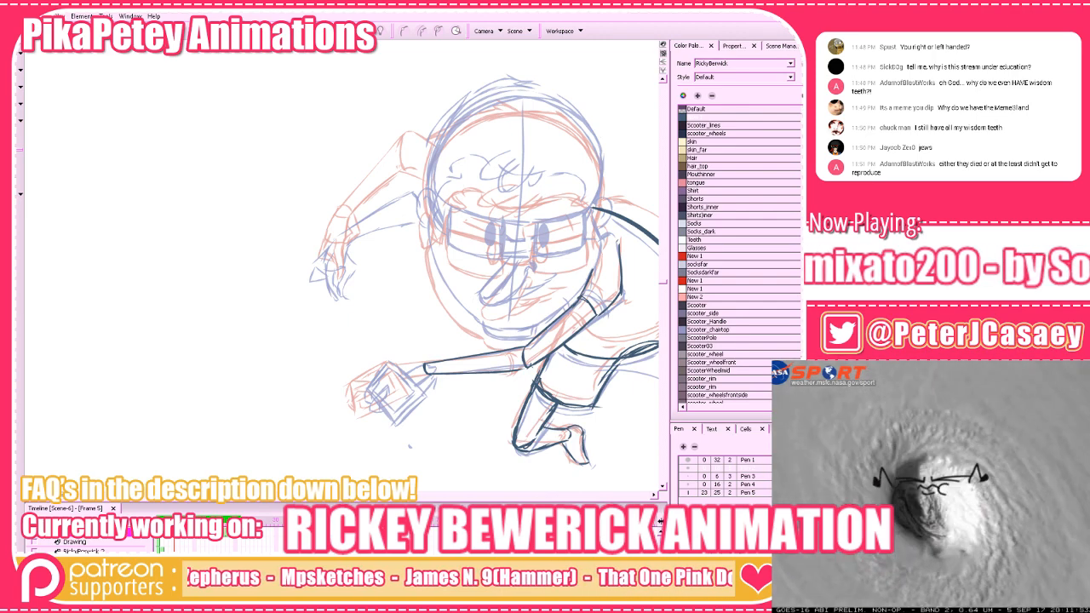
{"action": "key", "text": "alt+e"}
{"action": "left_click_drag", "start_coordinate": [425, 357], "coordinate": [432, 371]}
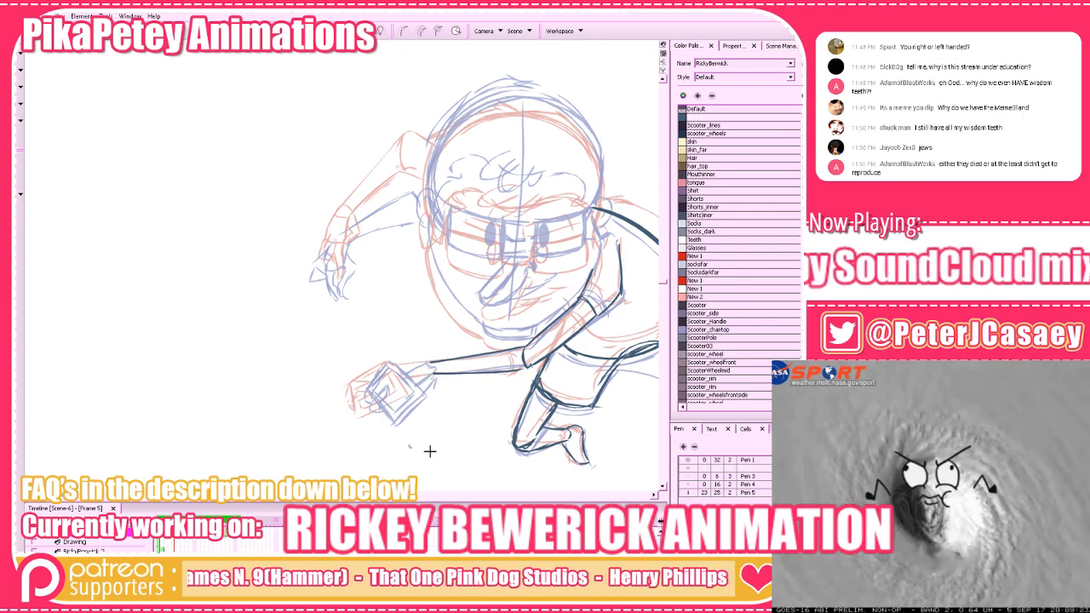
{"action": "key", "text": "alt+b"}
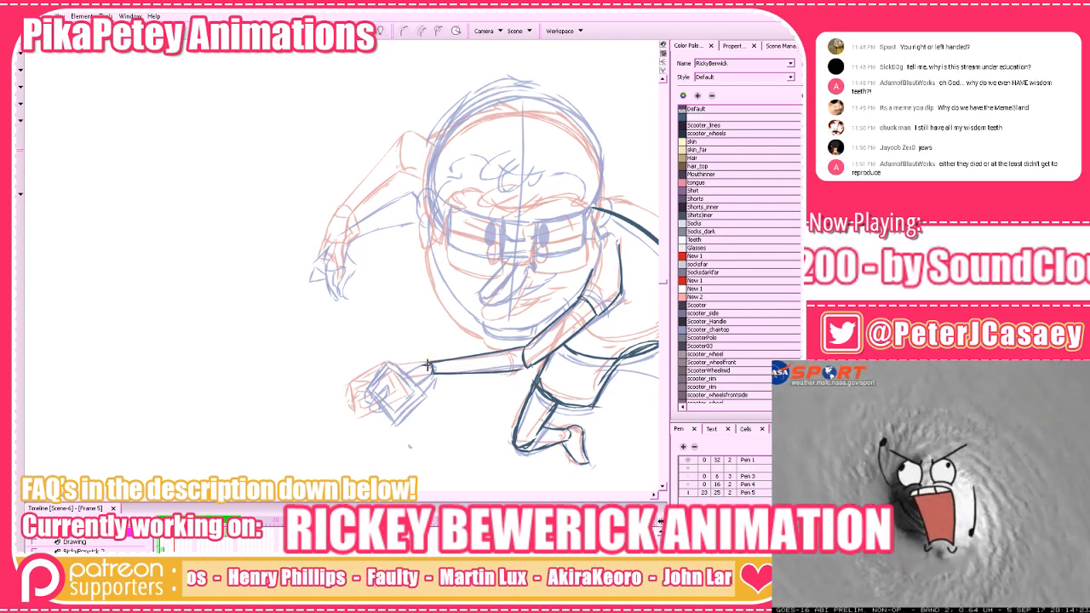
Sketch the base of the near hand and its thumb beyond the wrist
{"action": "mouse_move", "coordinate": [431, 364]}
{"action": "left_mouse_down"}
{"action": "mouse_move", "coordinate": [393, 372]}
{"action": "mouse_move", "coordinate": [432, 372]}
{"action": "mouse_move", "coordinate": [413, 394]}
{"action": "mouse_move", "coordinate": [437, 373]}
{"action": "mouse_move", "coordinate": [413, 397]}
{"action": "mouse_move", "coordinate": [401, 383]}
{"action": "left_mouse_up"}
{"action": "key", "text": "ctrl+z"}
{"action": "key", "text": "ctrl+z"}
{"action": "key", "text": "ctrl+z"}
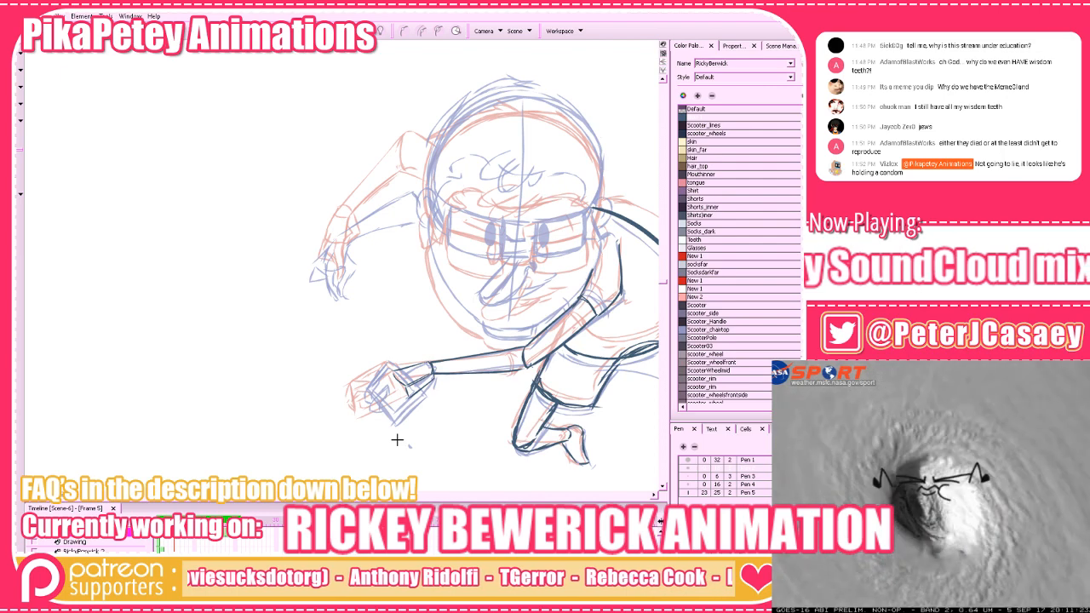
{"action": "left_click_drag", "start_coordinate": [516, 412], "coordinate": [535, 394]}
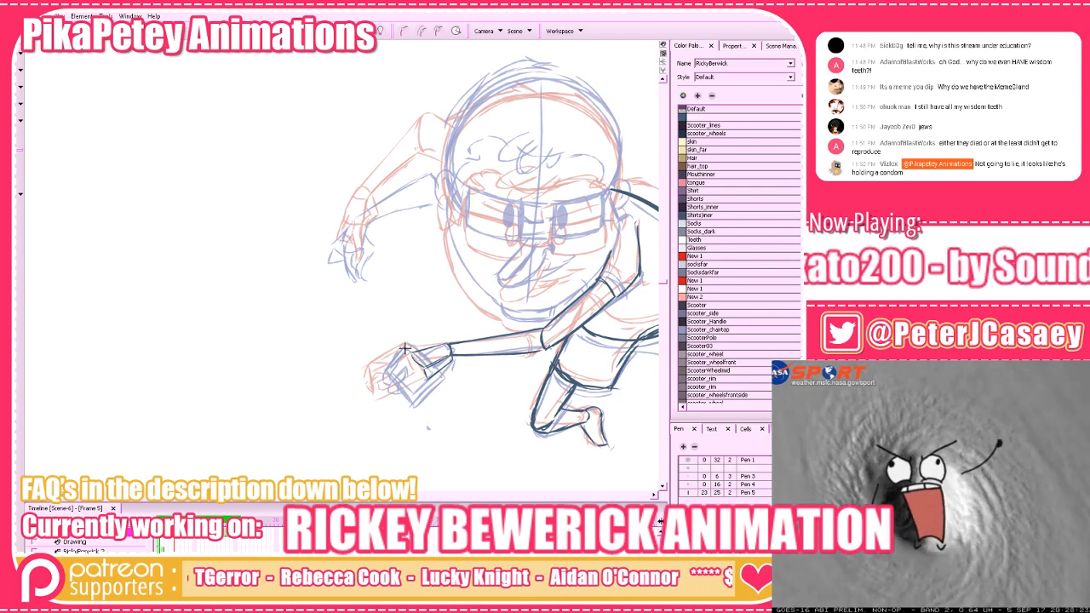
Draw the near hand's fingers and the square object it holds, undoing the unsuitable strokes
{"action": "mouse_move", "coordinate": [378, 373]}
{"action": "left_mouse_down"}
{"action": "mouse_move", "coordinate": [397, 408]}
{"action": "mouse_move", "coordinate": [442, 373]}
{"action": "mouse_move", "coordinate": [382, 404]}
{"action": "mouse_move", "coordinate": [376, 367]}
{"action": "mouse_move", "coordinate": [406, 350]}
{"action": "mouse_move", "coordinate": [434, 391]}
{"action": "mouse_move", "coordinate": [429, 358]}
{"action": "mouse_move", "coordinate": [447, 351]}
{"action": "mouse_move", "coordinate": [402, 350]}
{"action": "mouse_move", "coordinate": [426, 379]}
{"action": "mouse_move", "coordinate": [404, 350]}
{"action": "mouse_move", "coordinate": [425, 381]}
{"action": "mouse_move", "coordinate": [388, 394]}
{"action": "mouse_move", "coordinate": [406, 365]}
{"action": "left_mouse_up"}
{"action": "key", "text": "ctrl+z"}
{"action": "key", "text": "ctrl+z"}
{"action": "key", "text": "ctrl+z"}
{"action": "key", "text": "ctrl+z"}
{"action": "left_click_drag", "start_coordinate": [521, 440], "coordinate": [533, 465]}
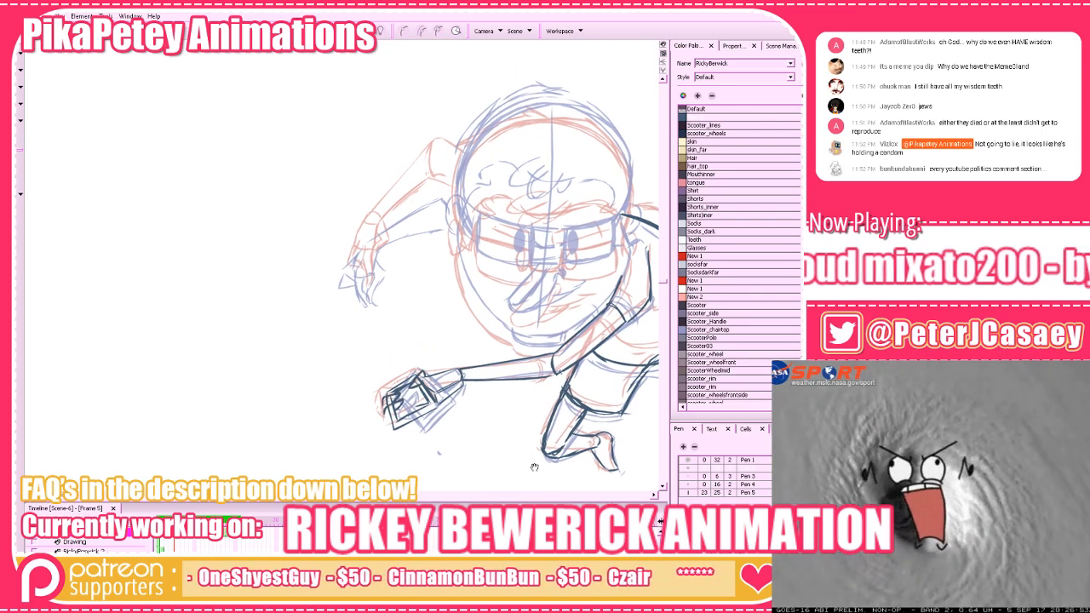
Compare the hand with the neighbouring drawings and erase the lines joining it to the near forearm
{"action": "mouse_move", "coordinate": [540, 419]}
{"action": "left_mouse_down"}
{"action": "mouse_move", "coordinate": [530, 468]}
{"action": "mouse_move", "coordinate": [487, 433]}
{"action": "left_mouse_up"}
{"action": "key", "text": "period"}
{"action": "key", "text": "period"}
{"action": "key", "text": "comma"}
{"action": "key", "text": "comma"}
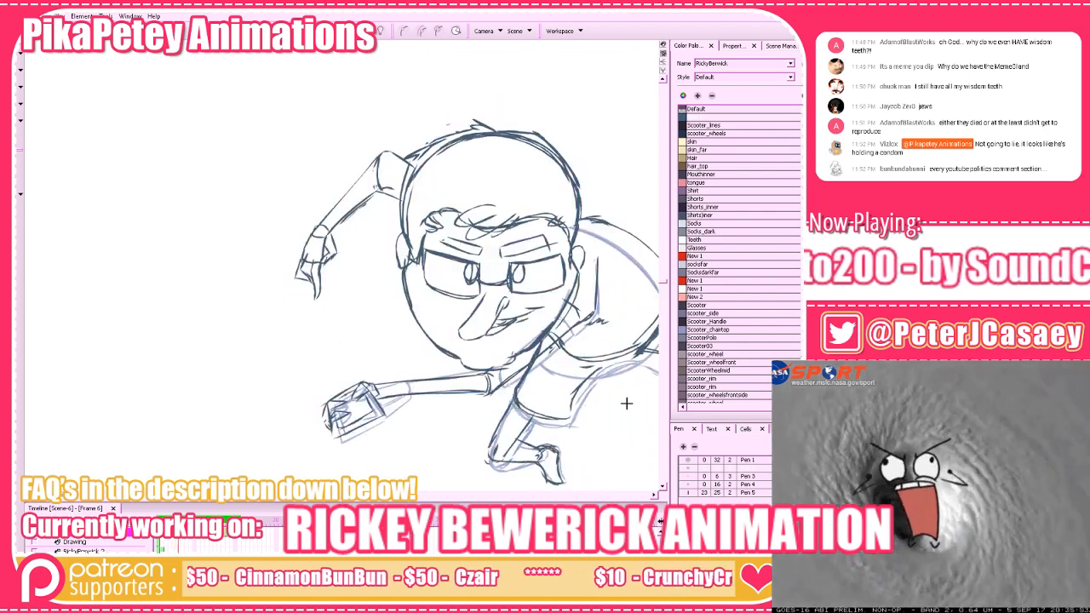
{"action": "key", "text": "period"}
{"action": "key", "text": "period"}
{"action": "key", "text": "comma"}
{"action": "key", "text": "alt+e"}
{"action": "mouse_move", "coordinate": [411, 378]}
{"action": "left_mouse_down"}
{"action": "mouse_move", "coordinate": [408, 396]}
{"action": "mouse_move", "coordinate": [392, 402]}
{"action": "left_mouse_up"}
{"action": "key", "text": "alt+b"}
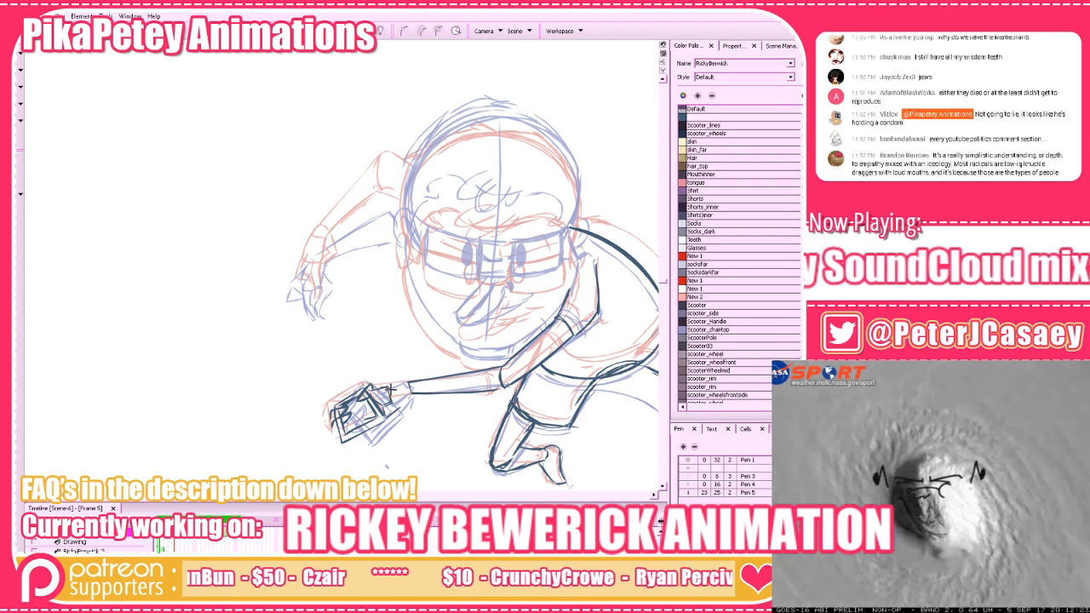
Select the near hand with its square object, scale it down slightly, and redraw the wrist connecting it to the forearm
{"action": "mouse_move", "coordinate": [384, 388]}
{"action": "left_mouse_down"}
{"action": "mouse_move", "coordinate": [420, 381]}
{"action": "mouse_move", "coordinate": [383, 386]}
{"action": "mouse_move", "coordinate": [460, 395]}
{"action": "left_mouse_up"}
{"action": "key", "text": "alt+e"}
{"action": "key", "text": "ctrl+z"}
{"action": "key", "text": "ctrl+z"}
{"action": "left_click_drag", "start_coordinate": [233, 344], "coordinate": [395, 463]}
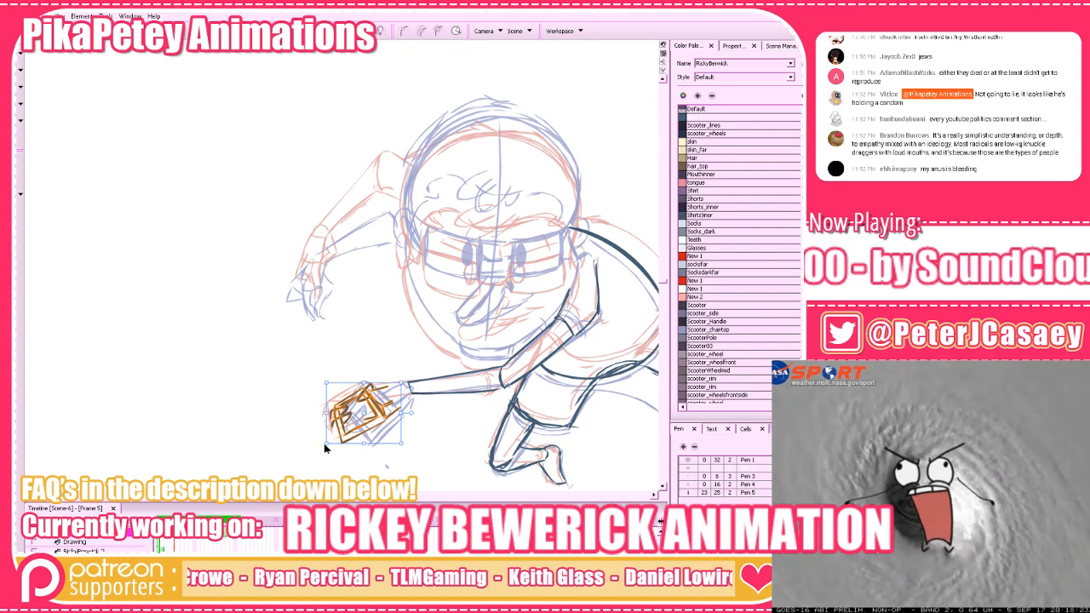
{"action": "mouse_move", "coordinate": [324, 444]}
{"action": "left_mouse_down"}
{"action": "mouse_move", "coordinate": [363, 460]}
{"action": "mouse_move", "coordinate": [399, 444]}
{"action": "left_mouse_up"}
{"action": "key", "text": "alt+b"}
{"action": "left_click_drag", "start_coordinate": [389, 386], "coordinate": [401, 394]}
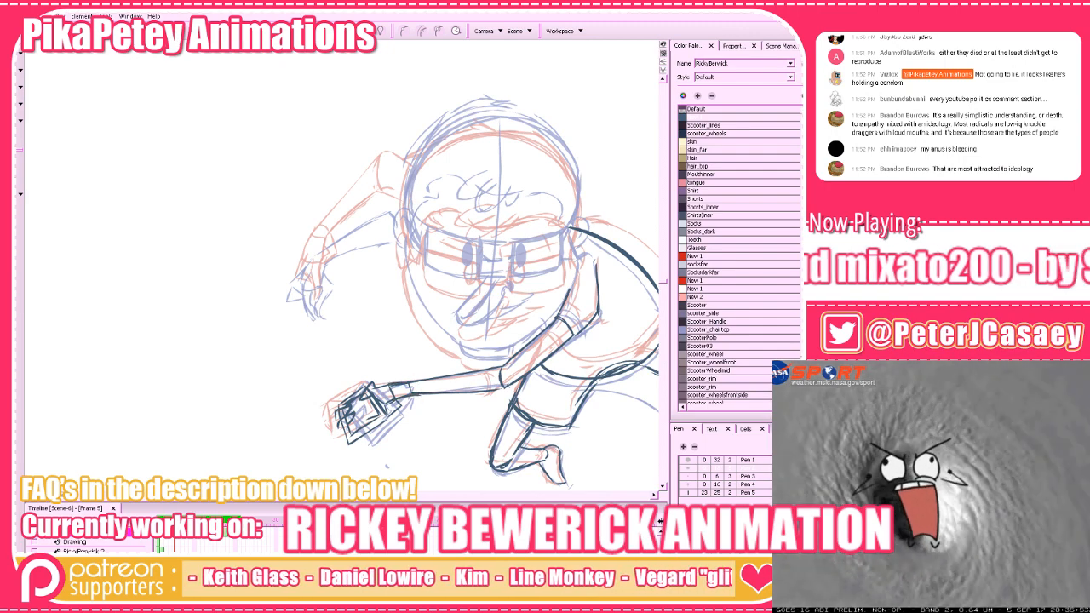
Compare frame 5 with the neighbouring drawings and rough in the far forearm's upper edge from elbow to wrist
{"action": "left_click_drag", "start_coordinate": [535, 432], "coordinate": [493, 461]}
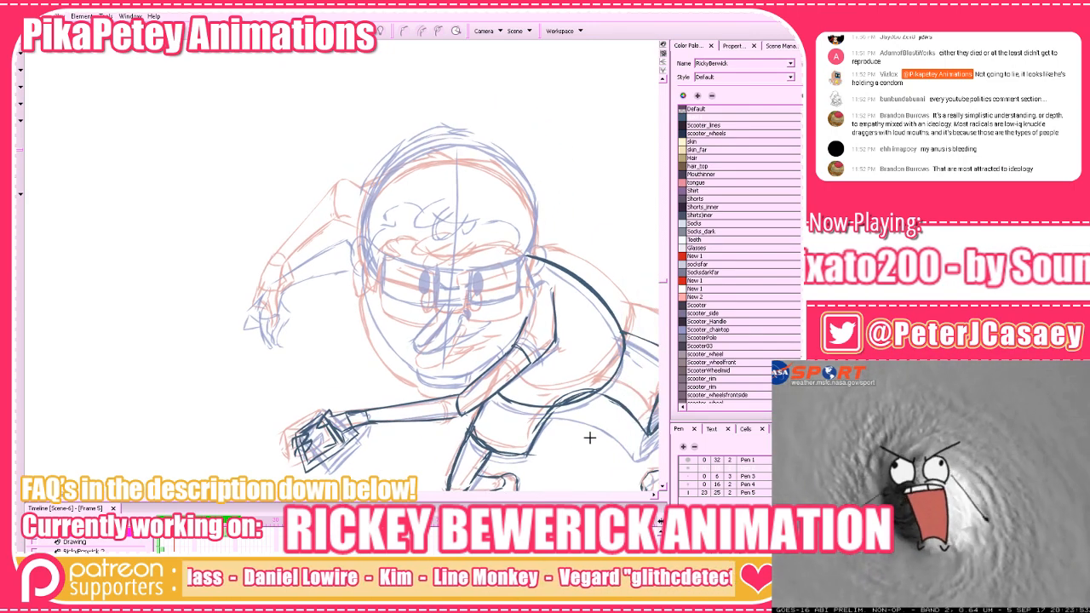
{"action": "left_click_drag", "start_coordinate": [571, 444], "coordinate": [586, 451]}
{"action": "key", "text": "period"}
{"action": "key", "text": "comma"}
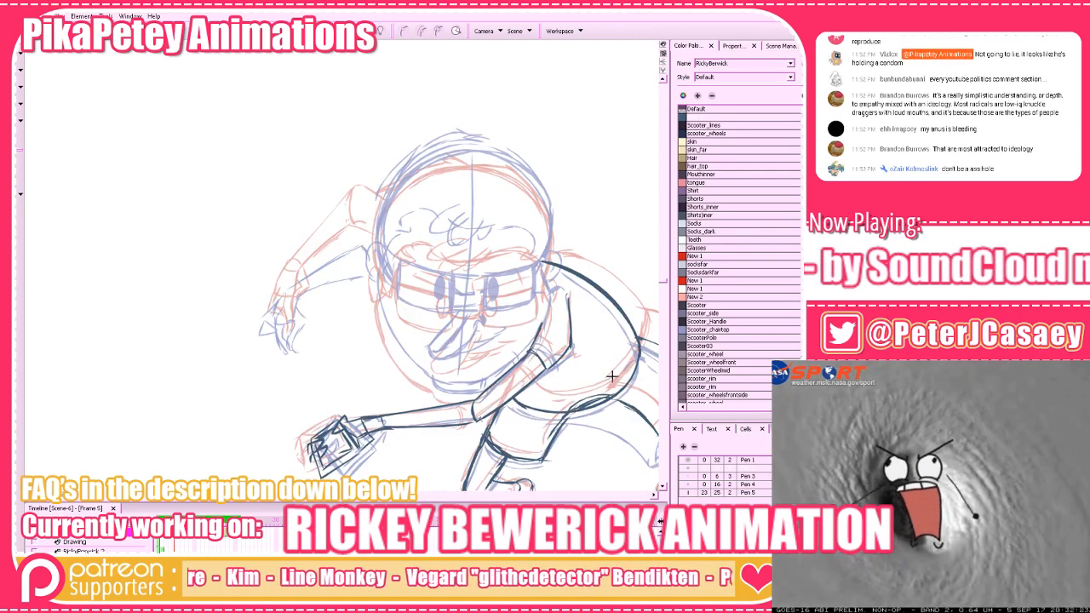
{"action": "mouse_move", "coordinate": [357, 229]}
{"action": "left_mouse_down"}
{"action": "mouse_move", "coordinate": [357, 253]}
{"action": "mouse_move", "coordinate": [320, 254]}
{"action": "mouse_move", "coordinate": [295, 279]}
{"action": "left_mouse_up"}
{"action": "key", "text": "ctrl+z"}
{"action": "key", "text": "ctrl+z"}
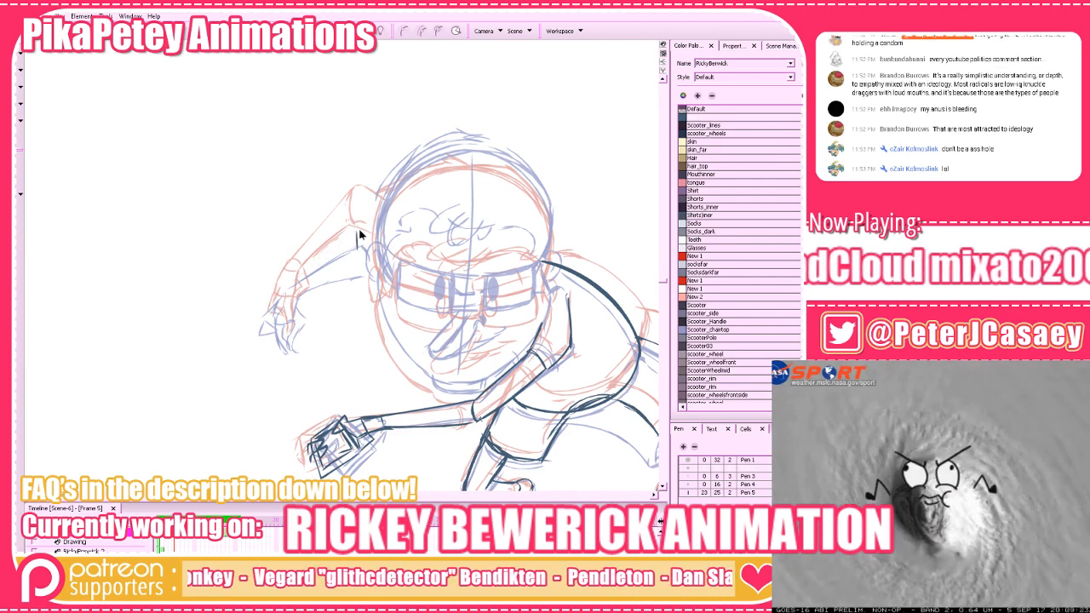
{"action": "mouse_move", "coordinate": [356, 231]}
{"action": "left_mouse_down"}
{"action": "mouse_move", "coordinate": [386, 242]}
{"action": "mouse_move", "coordinate": [305, 269]}
{"action": "mouse_move", "coordinate": [282, 288]}
{"action": "left_mouse_up"}
{"action": "key", "text": "ctrl+z"}
{"action": "key", "text": "ctrl+z"}
Draw the far forearm's lower edge and elbow end, then show the onion-skinned neighbouring drawings again
{"action": "mouse_move", "coordinate": [358, 231]}
{"action": "left_mouse_down"}
{"action": "mouse_move", "coordinate": [269, 307]}
{"action": "mouse_move", "coordinate": [291, 317]}
{"action": "mouse_move", "coordinate": [364, 245]}
{"action": "left_mouse_up"}
{"action": "key", "text": "ctrl+z"}
{"action": "left_click_drag", "start_coordinate": [296, 294], "coordinate": [365, 259]}
{"action": "key", "text": "f"}
{"action": "key", "text": "g"}
{"action": "key", "text": "g"}
{"action": "left_click_drag", "start_coordinate": [359, 232], "coordinate": [365, 257]}
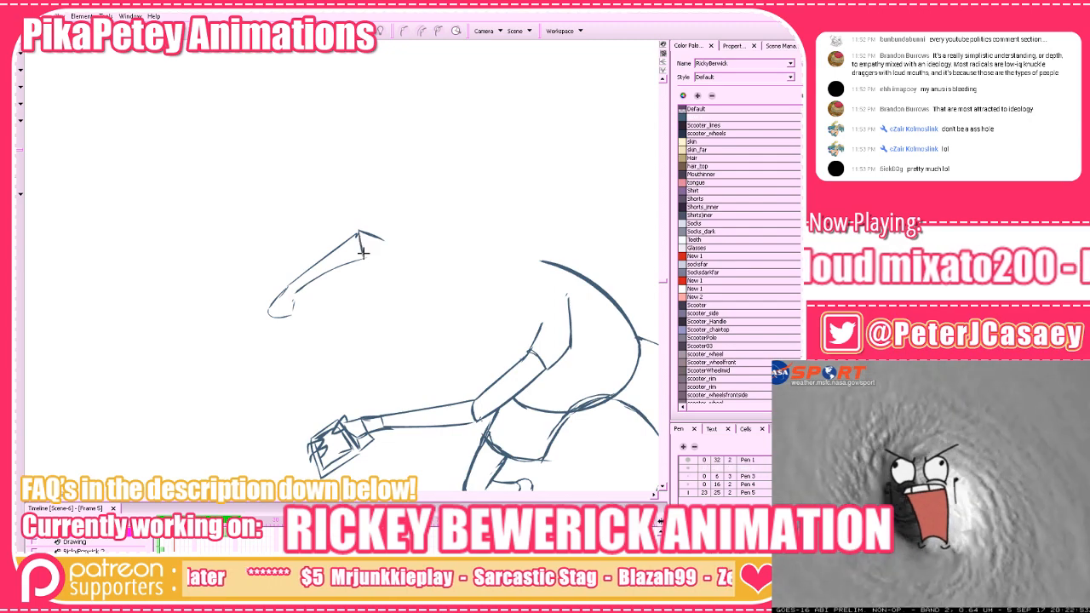
{"action": "left_click", "coordinate": [321, 32]}
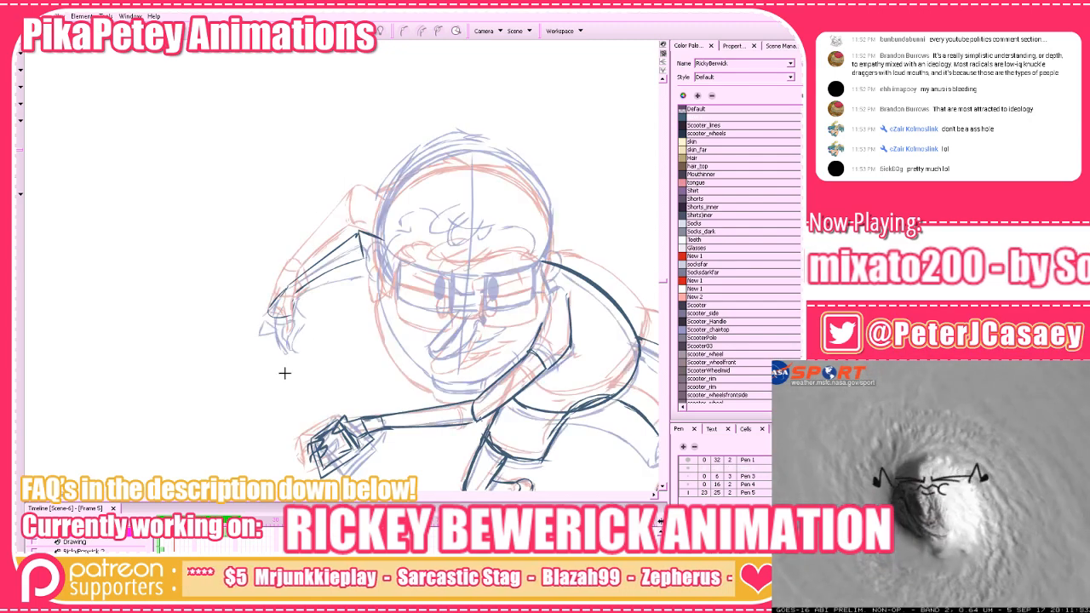
Rough in the thumb, fingers and knuckle edge of the far hand on frame 5
{"action": "left_click_drag", "start_coordinate": [296, 294], "coordinate": [305, 314]}
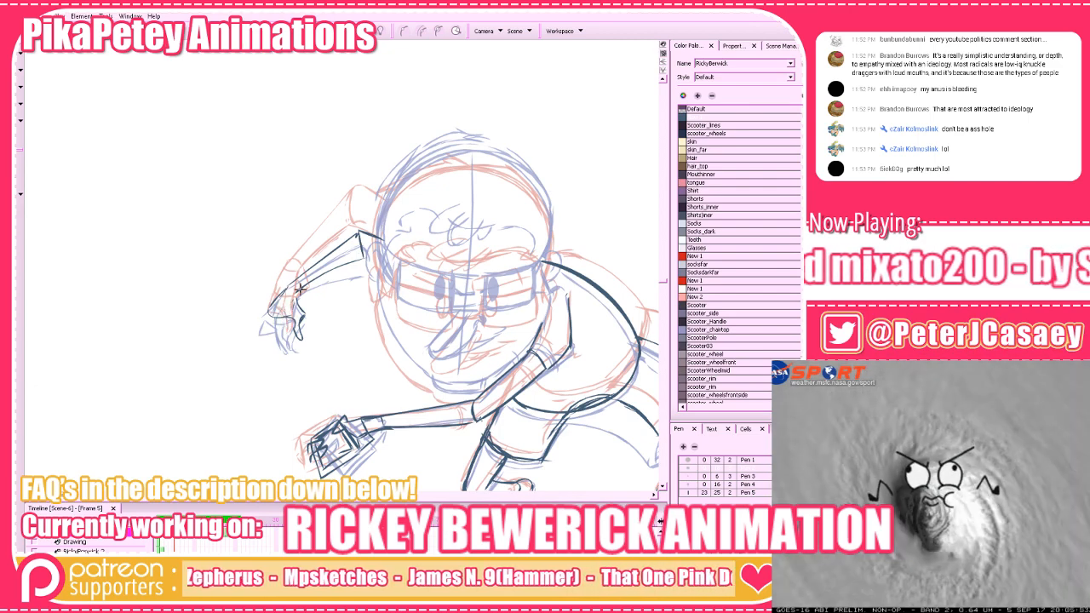
{"action": "left_click_drag", "start_coordinate": [283, 319], "coordinate": [290, 337]}
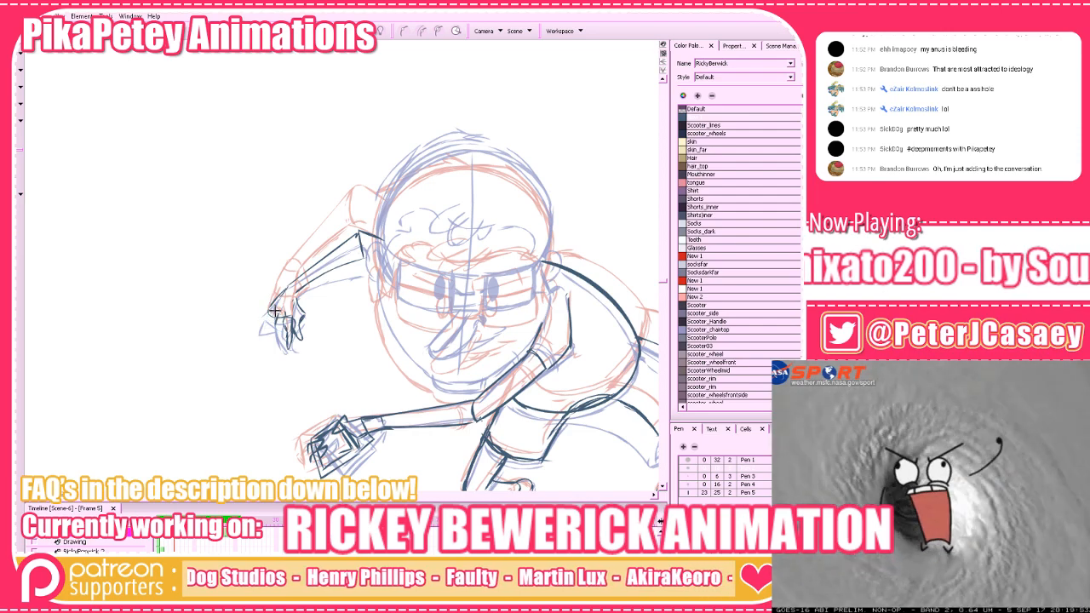
{"action": "left_click_drag", "start_coordinate": [270, 310], "coordinate": [266, 325]}
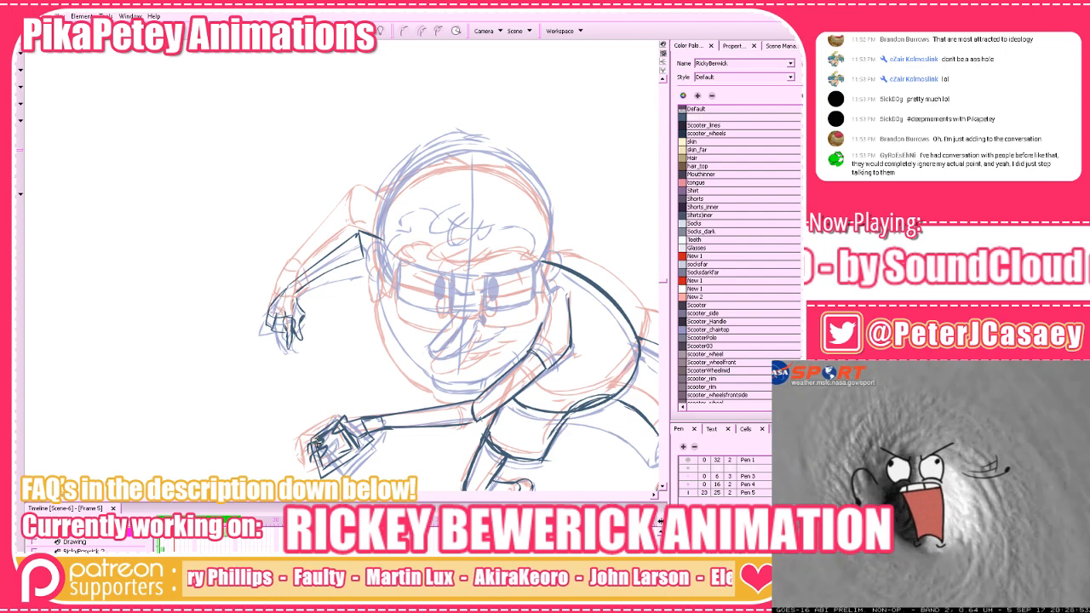
Doodle a circle containing three stick figures on the empty canvas beside the character, and undo the extra curve above it
{"action": "left_click_drag", "start_coordinate": [350, 295], "coordinate": [669, 427]}
{"action": "mouse_move", "coordinate": [306, 365]}
{"action": "left_mouse_down"}
{"action": "mouse_move", "coordinate": [347, 313]}
{"action": "mouse_move", "coordinate": [307, 366]}
{"action": "left_mouse_up"}
{"action": "left_click_drag", "start_coordinate": [302, 310], "coordinate": [308, 336]}
{"action": "mouse_move", "coordinate": [308, 336]}
{"action": "left_mouse_down"}
{"action": "mouse_move", "coordinate": [301, 343]}
{"action": "mouse_move", "coordinate": [315, 344]}
{"action": "left_mouse_up"}
{"action": "mouse_move", "coordinate": [315, 322]}
{"action": "left_mouse_down"}
{"action": "mouse_move", "coordinate": [296, 331]}
{"action": "mouse_move", "coordinate": [333, 315]}
{"action": "mouse_move", "coordinate": [336, 339]}
{"action": "left_mouse_up"}
{"action": "left_click_drag", "start_coordinate": [319, 327], "coordinate": [338, 324]}
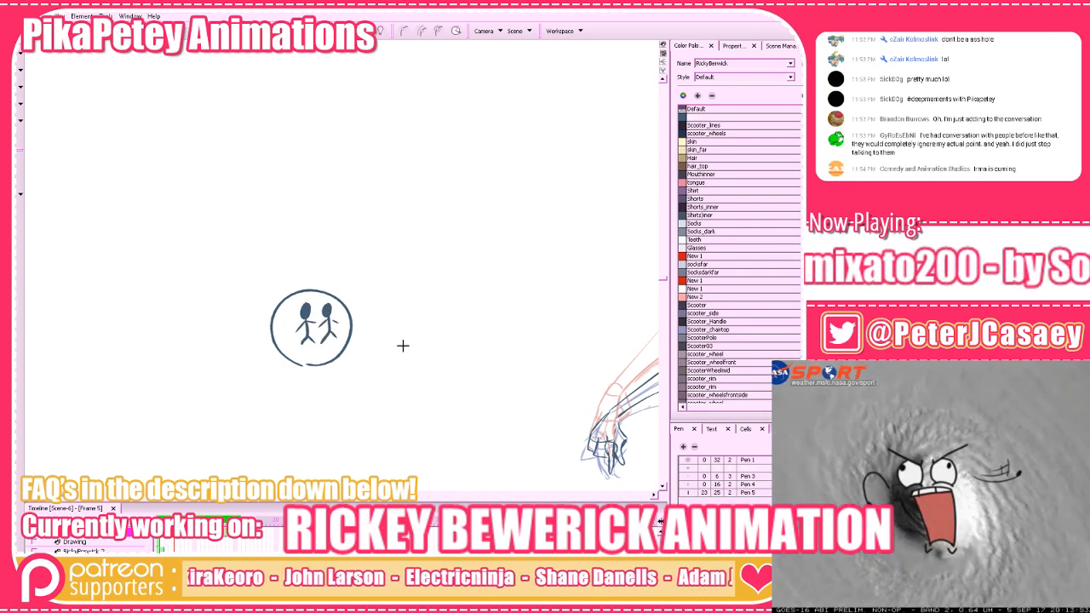
{"action": "left_click_drag", "start_coordinate": [479, 375], "coordinate": [482, 367]}
{"action": "key", "text": "2"}
{"action": "key", "text": "2"}
{"action": "mouse_move", "coordinate": [244, 336]}
{"action": "left_mouse_down"}
{"action": "mouse_move", "coordinate": [241, 387]}
{"action": "mouse_move", "coordinate": [255, 387]}
{"action": "left_mouse_up"}
{"action": "mouse_move", "coordinate": [245, 355]}
{"action": "left_mouse_down"}
{"action": "mouse_move", "coordinate": [237, 370]}
{"action": "mouse_move", "coordinate": [259, 360]}
{"action": "left_mouse_up"}
{"action": "left_click_drag", "start_coordinate": [491, 427], "coordinate": [569, 437]}
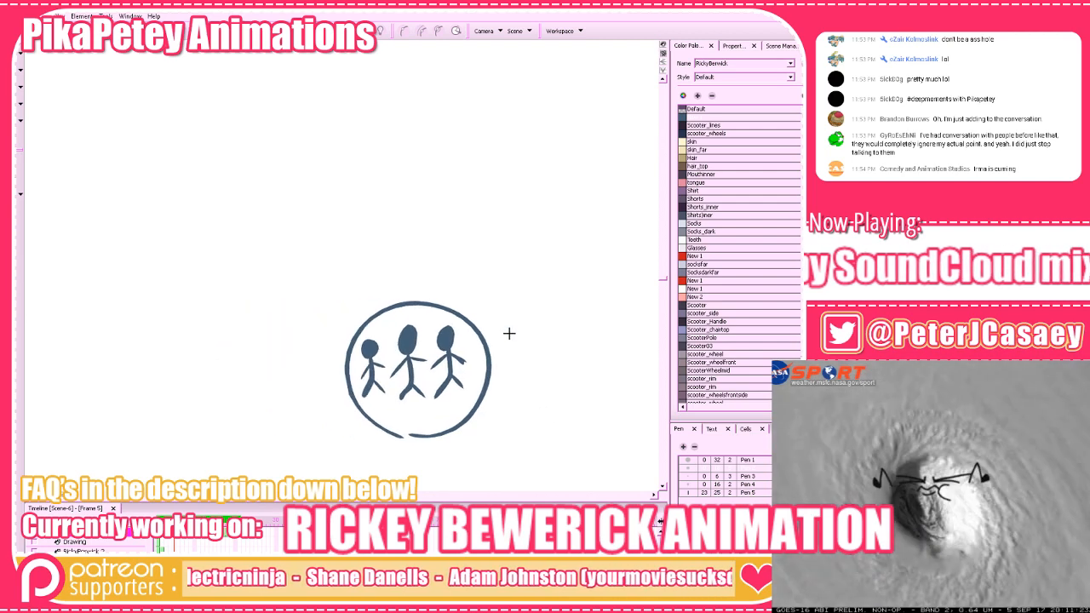
{"action": "left_click_drag", "start_coordinate": [503, 343], "coordinate": [456, 321]}
{"action": "mouse_move", "coordinate": [495, 230]}
{"action": "left_mouse_down"}
{"action": "mouse_move", "coordinate": [411, 266]}
{"action": "mouse_move", "coordinate": [419, 290]}
{"action": "mouse_move", "coordinate": [505, 251]}
{"action": "left_mouse_up"}
{"action": "key", "text": "ctrl+z"}
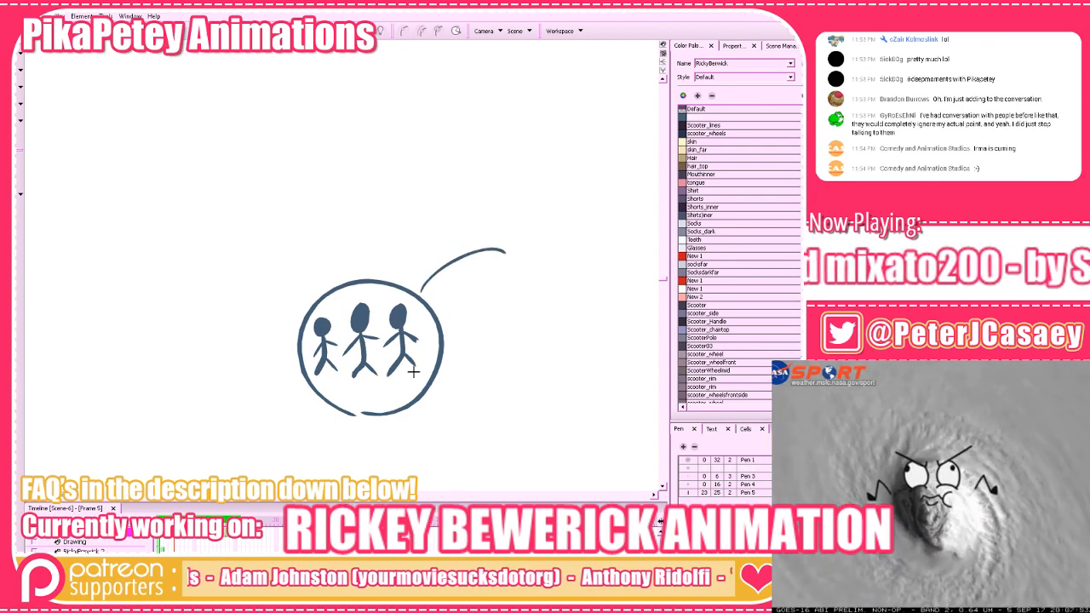
{"action": "key", "text": "ctrl+z"}
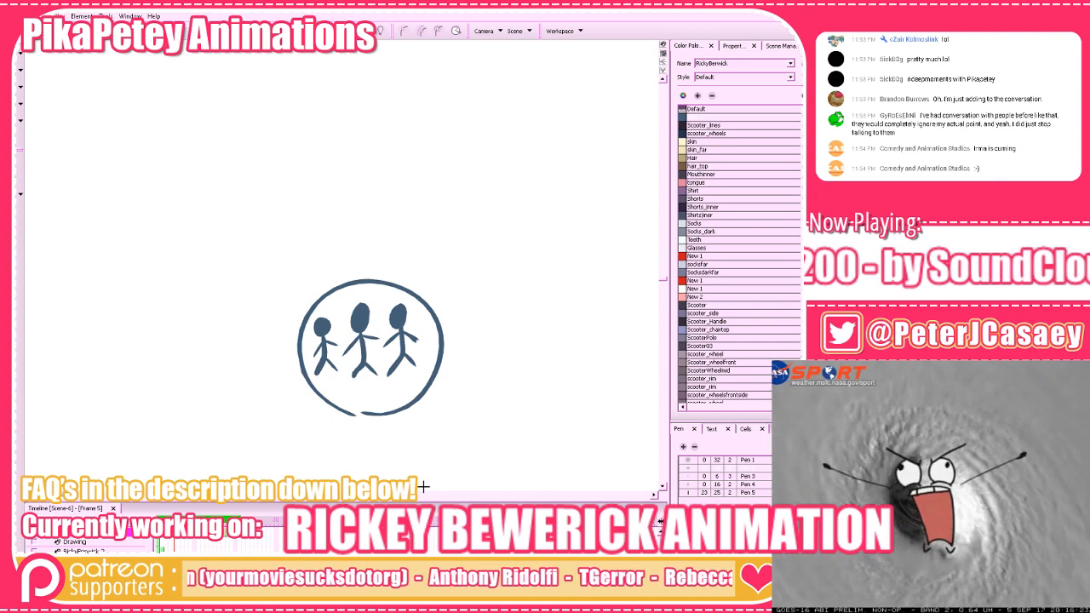
Select the whole circle doodle with its stick figures and delete it from the drawing
{"action": "left_click_drag", "start_coordinate": [539, 447], "coordinate": [496, 439]}
{"action": "key", "text": "1"}
{"action": "key", "text": "1"}
{"action": "left_click", "coordinate": [21, 55]}
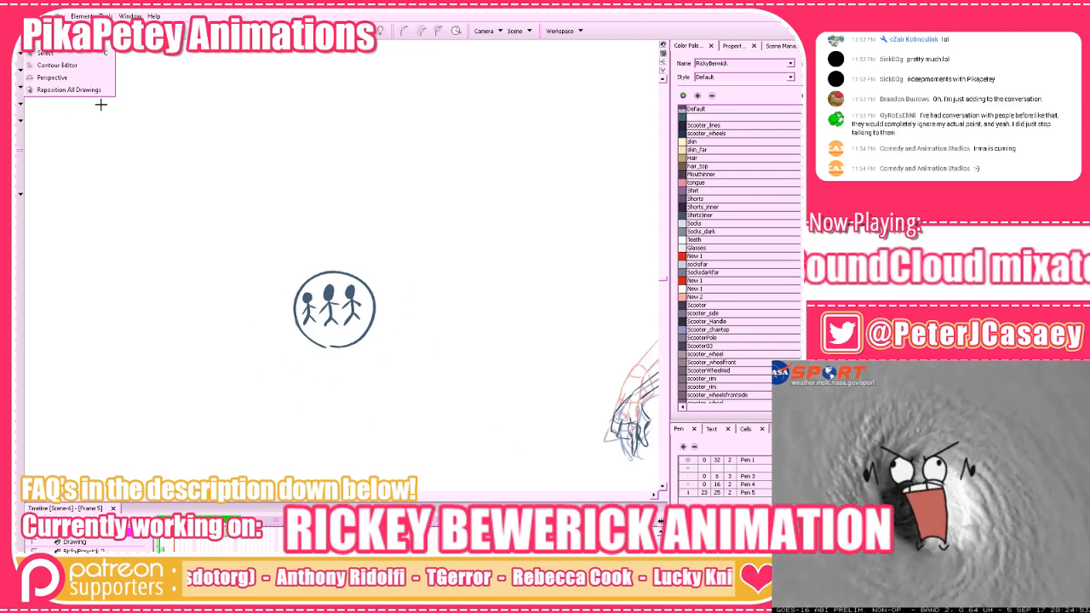
{"action": "left_click", "coordinate": [19, 53]}
{"action": "mouse_move", "coordinate": [161, 135]}
{"action": "left_mouse_down"}
{"action": "mouse_move", "coordinate": [421, 397]}
{"action": "mouse_move", "coordinate": [509, 458]}
{"action": "mouse_move", "coordinate": [259, 418]}
{"action": "left_mouse_up"}
{"action": "key", "text": "Delete"}
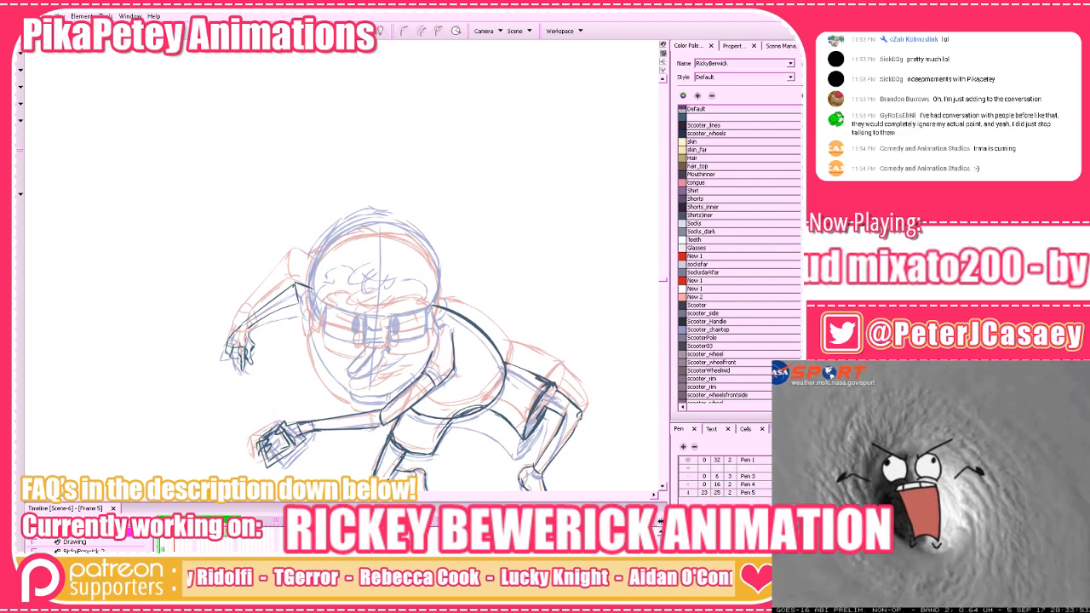
Flip through the drawings around frame 5 with onion skin off to examine how the arms and hands move
{"action": "key", "text": "alt+o"}
{"action": "key", "text": "comma"}
{"action": "key", "text": "period"}
{"action": "key", "text": "period"}
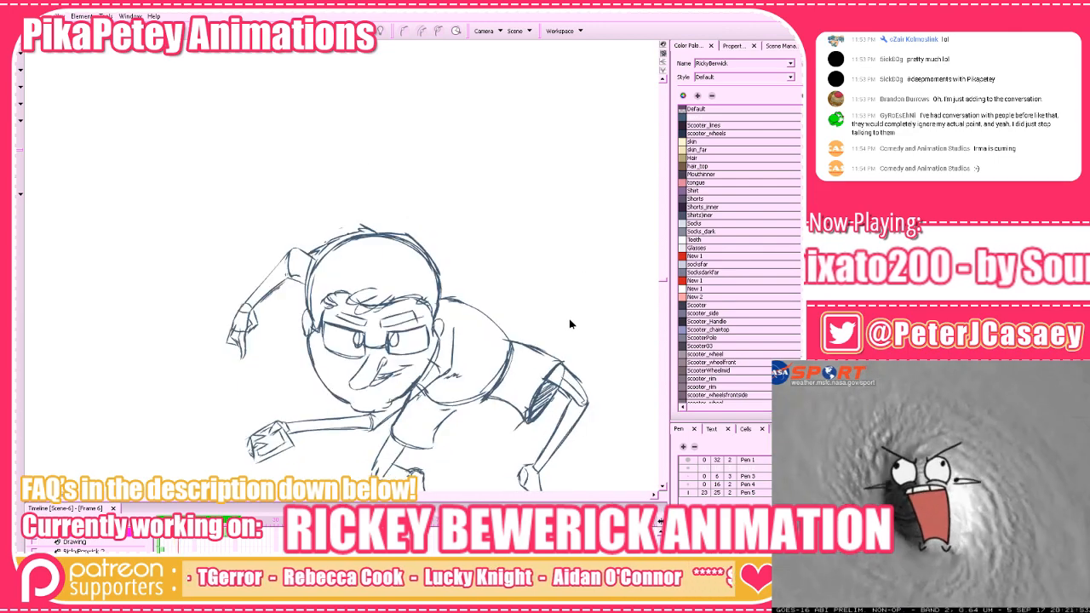
{"action": "key", "text": "period"}
{"action": "key", "text": "comma"}
{"action": "key", "text": "comma"}
{"action": "key", "text": "comma"}
{"action": "key", "text": "g"}
{"action": "key", "text": "alt+o"}
Rough in the face outline on frame 5 from the ears down both cheeks to the chin, undoing unsatisfactory strokes
{"action": "key", "text": "2"}
{"action": "left_click_drag", "start_coordinate": [500, 401], "coordinate": [485, 367]}
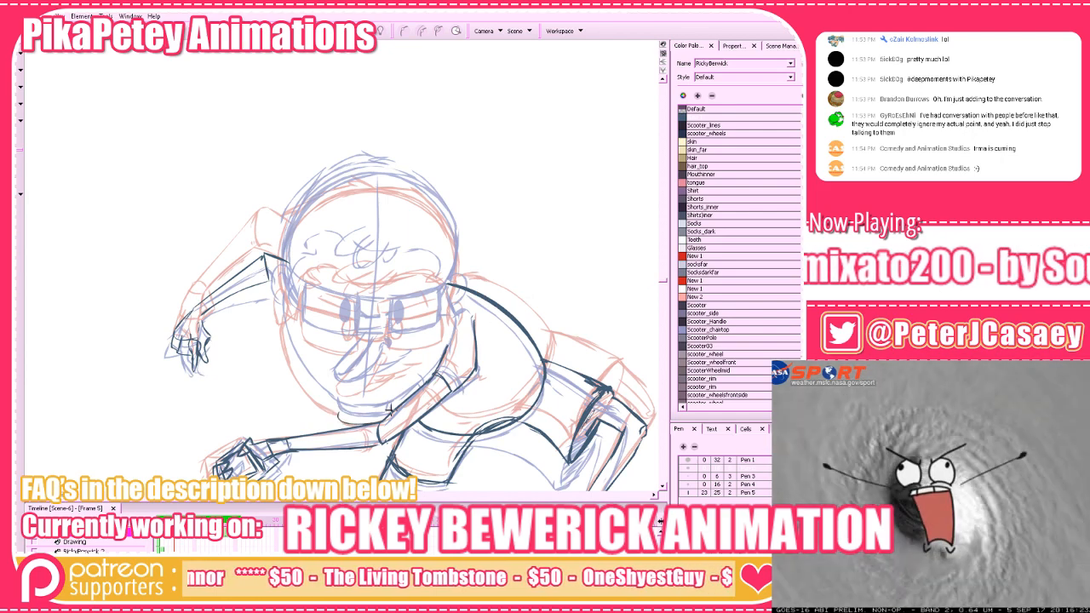
{"action": "mouse_move", "coordinate": [286, 317]}
{"action": "left_mouse_down"}
{"action": "mouse_move", "coordinate": [296, 380]}
{"action": "mouse_move", "coordinate": [338, 415]}
{"action": "mouse_move", "coordinate": [314, 401]}
{"action": "mouse_move", "coordinate": [288, 306]}
{"action": "mouse_move", "coordinate": [287, 358]}
{"action": "mouse_move", "coordinate": [362, 419]}
{"action": "mouse_move", "coordinate": [316, 407]}
{"action": "mouse_move", "coordinate": [286, 315]}
{"action": "left_mouse_up"}
{"action": "key", "text": "ctrl+z"}
{"action": "key", "text": "ctrl+z"}
{"action": "key", "text": "ctrl+z"}
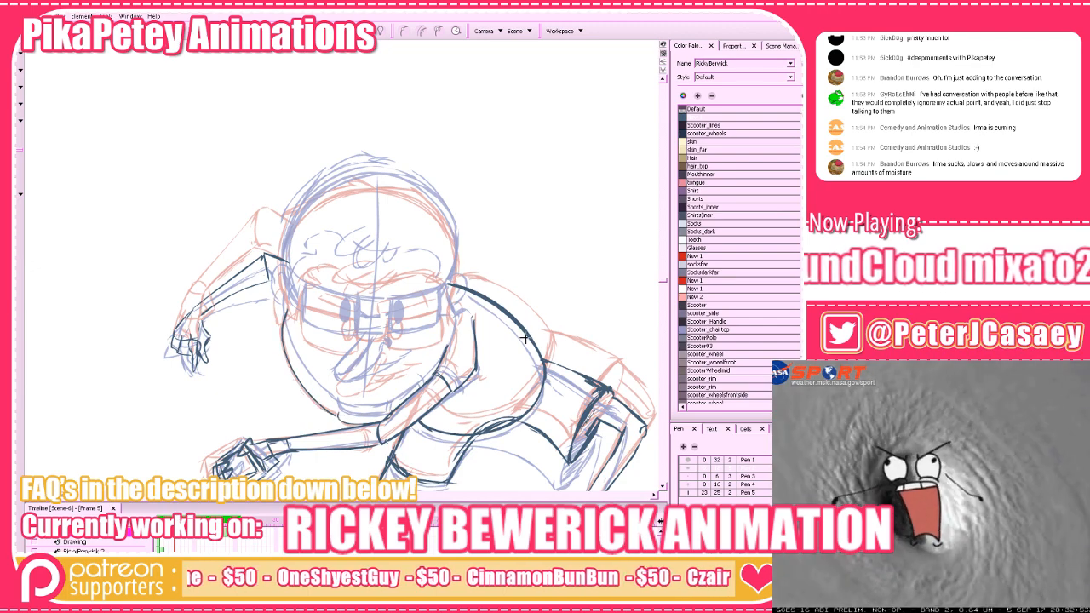
Rough in the long nose on frame 5 after comparing with the drawings back to frame 1, and save the scene
{"action": "key", "text": "comma"}
{"action": "key", "text": "comma"}
{"action": "key", "text": "comma"}
{"action": "key", "text": "comma"}
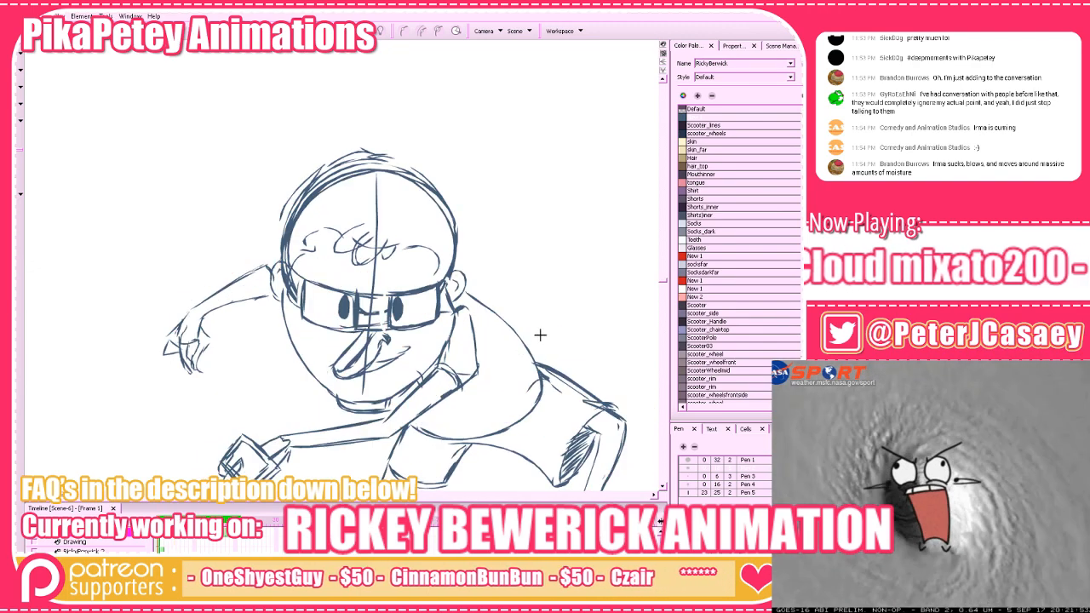
{"action": "key", "text": "period"}
{"action": "key", "text": "period"}
{"action": "key", "text": "period"}
{"action": "key", "text": "period"}
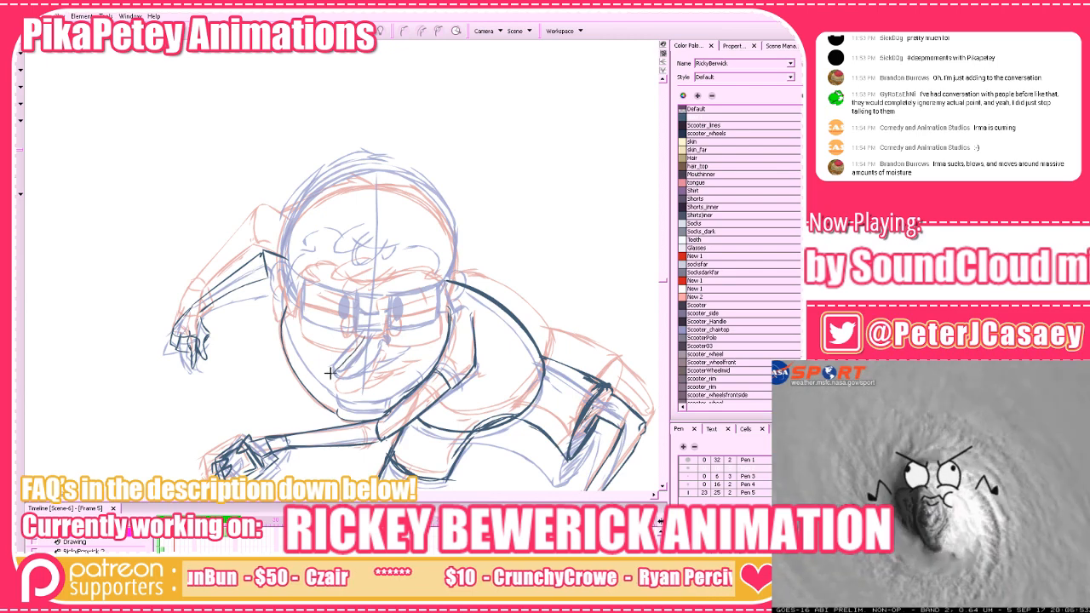
{"action": "mouse_move", "coordinate": [334, 385]}
{"action": "left_mouse_down"}
{"action": "mouse_move", "coordinate": [358, 376]}
{"action": "mouse_move", "coordinate": [377, 344]}
{"action": "left_mouse_up"}
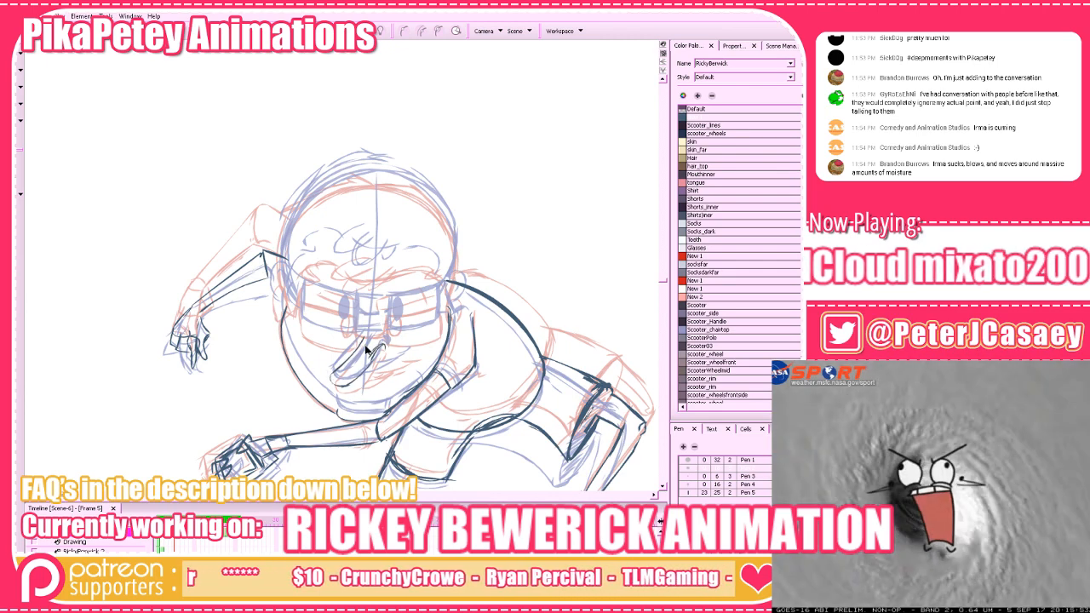
{"action": "key", "text": "ctrl+s"}
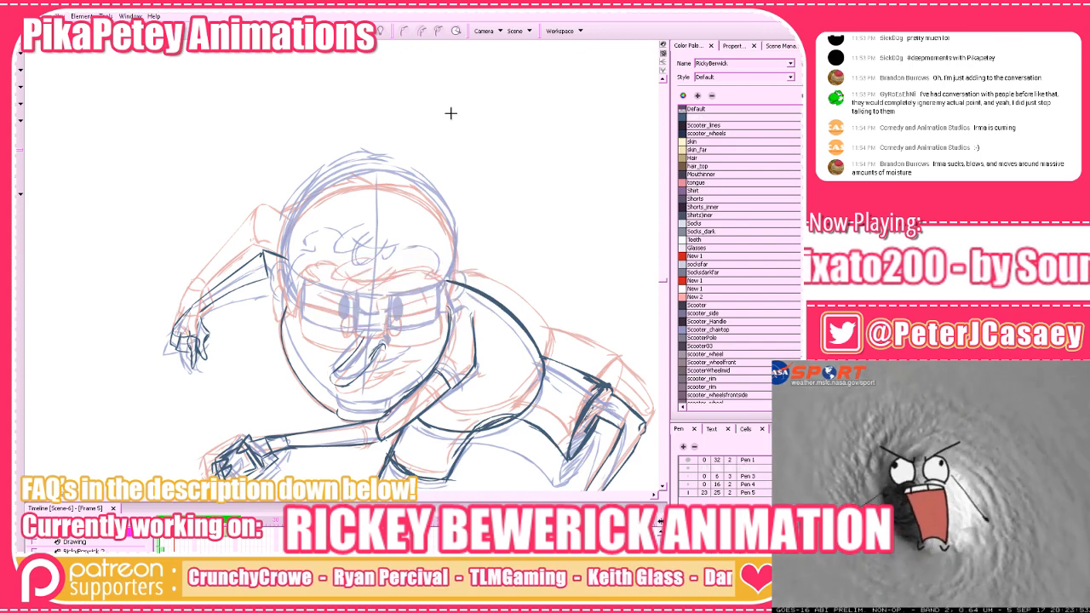
Switch to the browser and open the live stream "ONE MORE STREAM BEFORE HURRICANE IRMA HITS ME" from the YouTube subscriptions
{"action": "key", "text": "alt+Tab"}
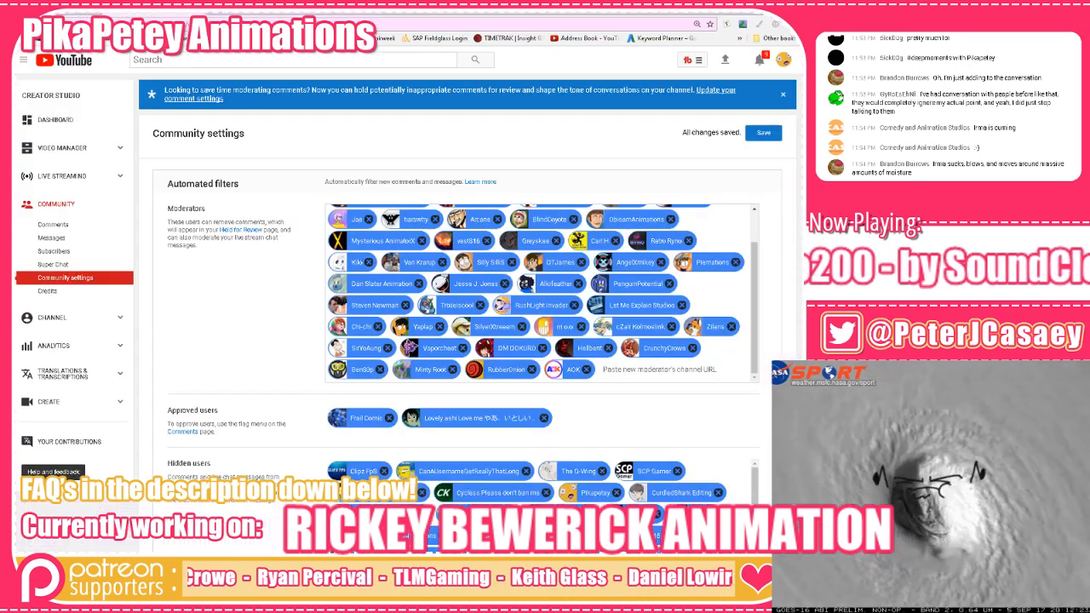
{"action": "key", "text": "ctrl+t"}
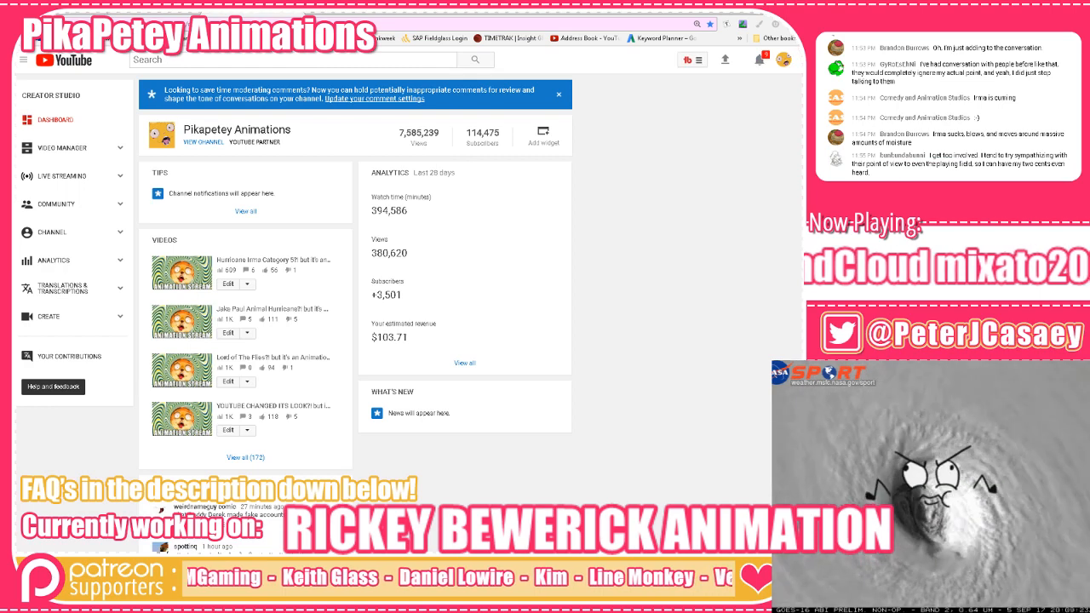
{"action": "left_click", "coordinate": [24, 62]}
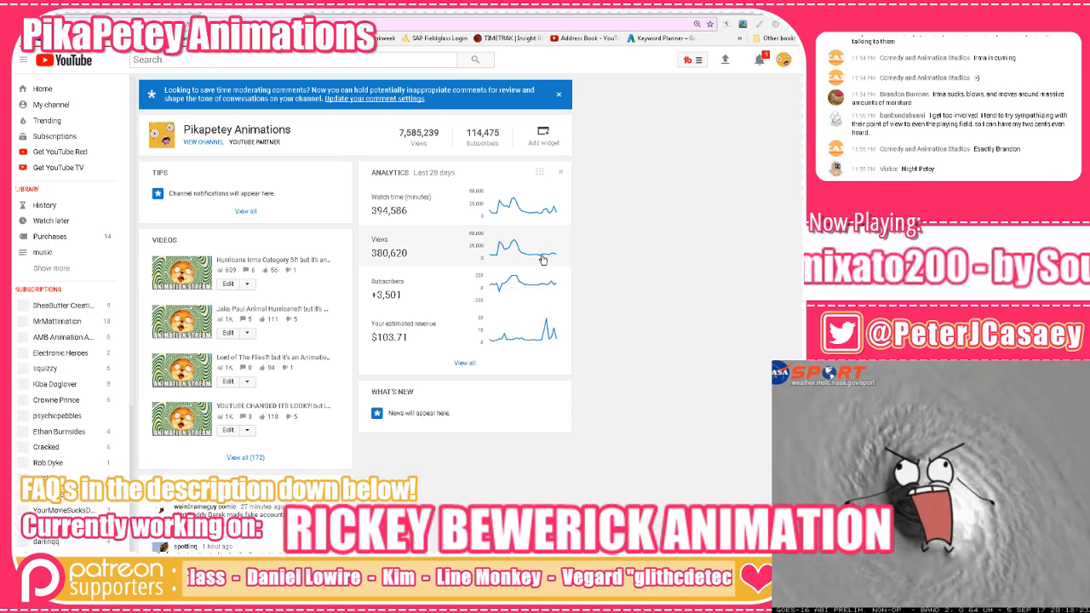
{"action": "left_click", "coordinate": [54, 136]}
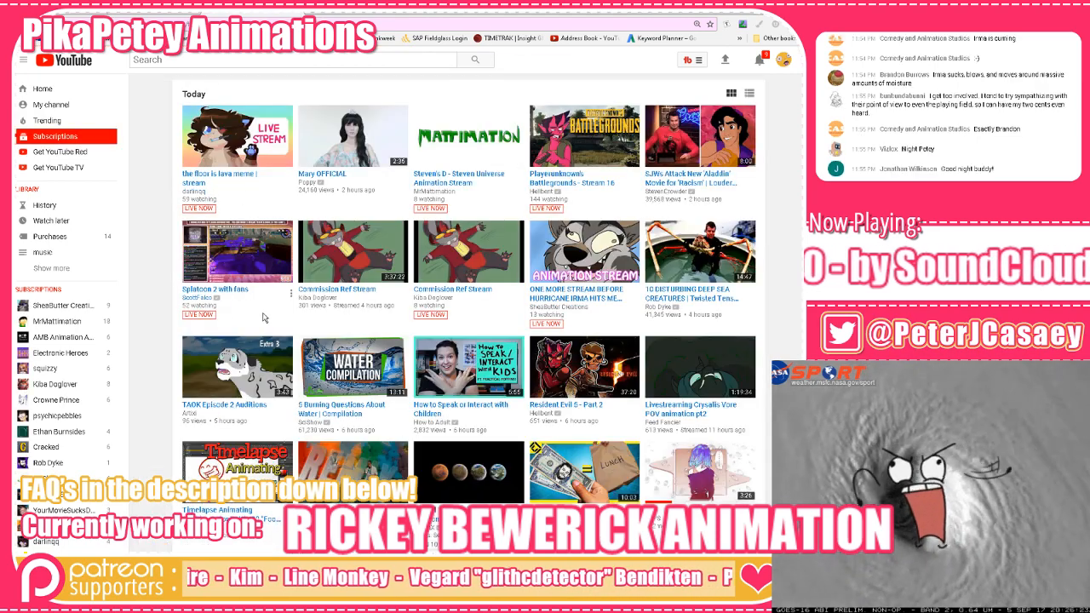
{"action": "left_click", "coordinate": [592, 302]}
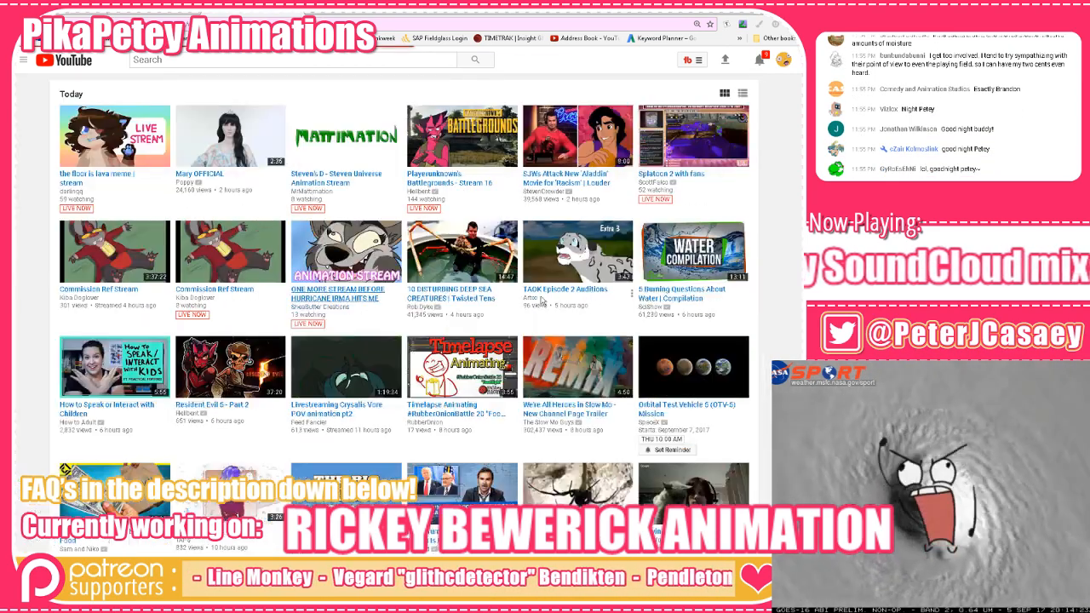
Copy the stream's share link and post it in the Pikapetey Animations live chat
{"action": "scroll", "coordinate": [324, 316], "scroll_direction": "down", "scroll_amount": 3}
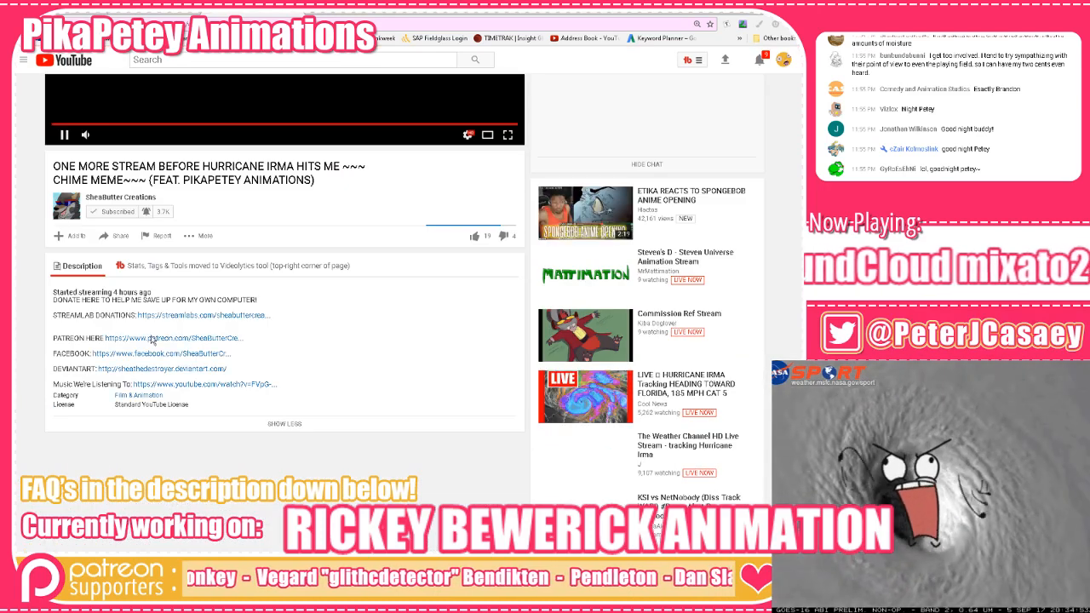
{"action": "left_click", "coordinate": [120, 237]}
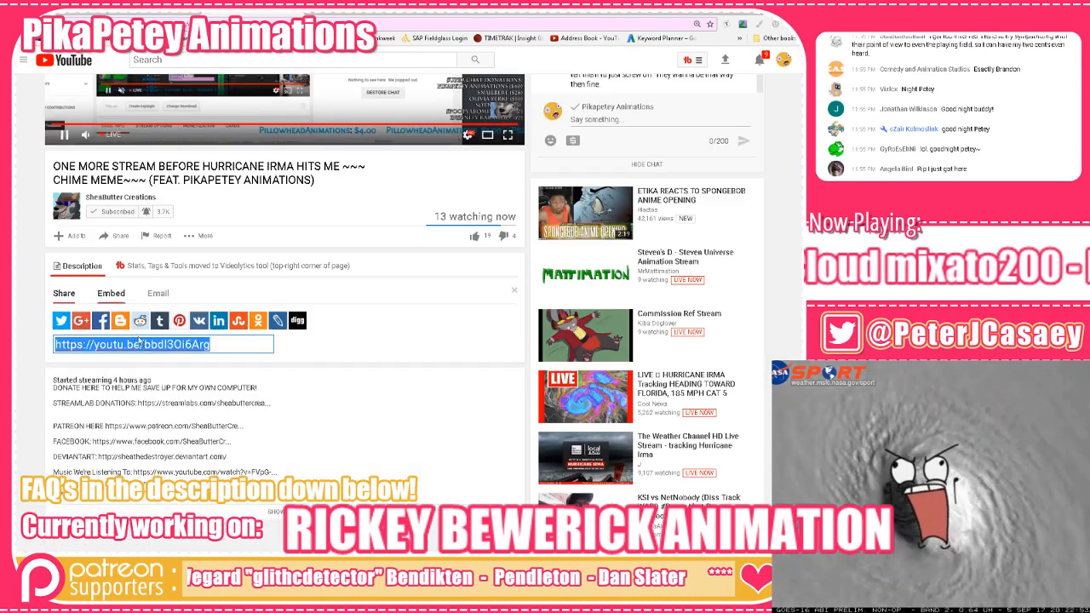
{"action": "right_click", "coordinate": [161, 341]}
{"action": "left_click", "coordinate": [171, 357]}
{"action": "scroll", "coordinate": [87, 341], "scroll_direction": "up", "scroll_amount": 3}
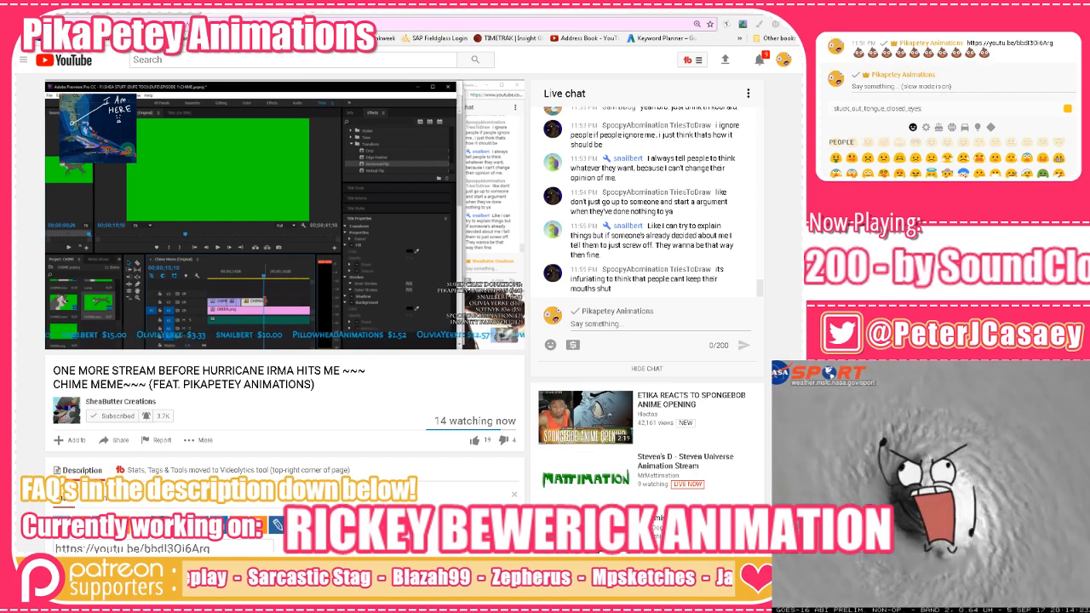
{"action": "key", "text": "ctrl+v"}
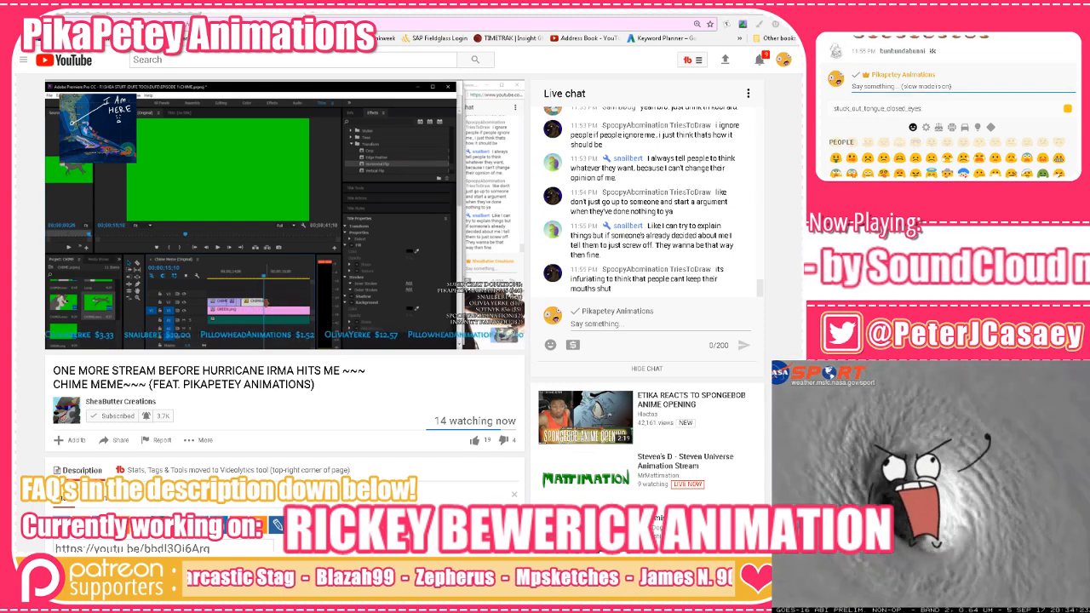
{"action": "key", "text": "Return"}
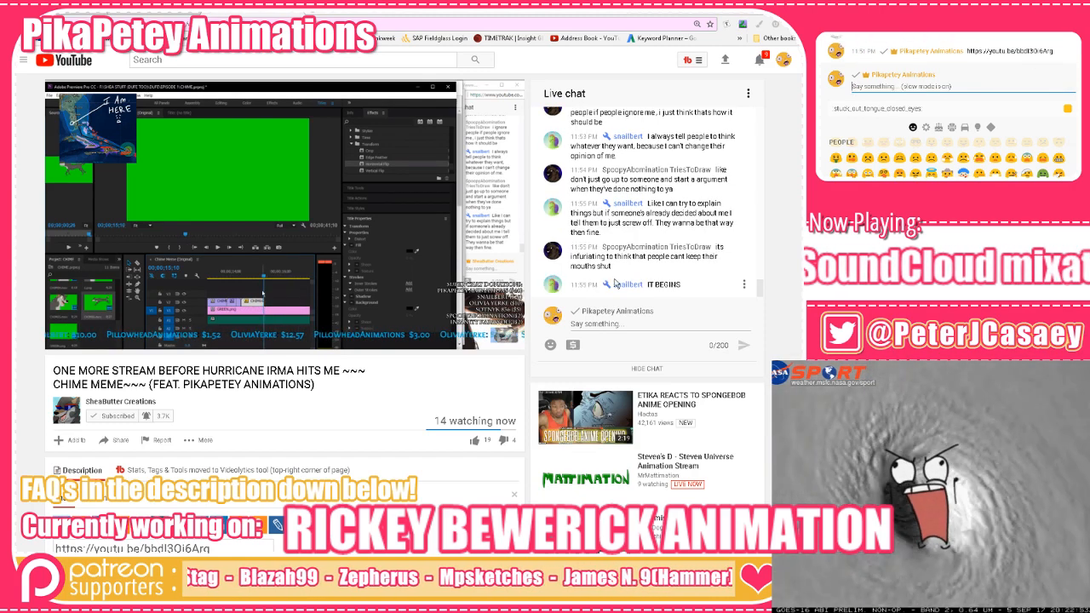